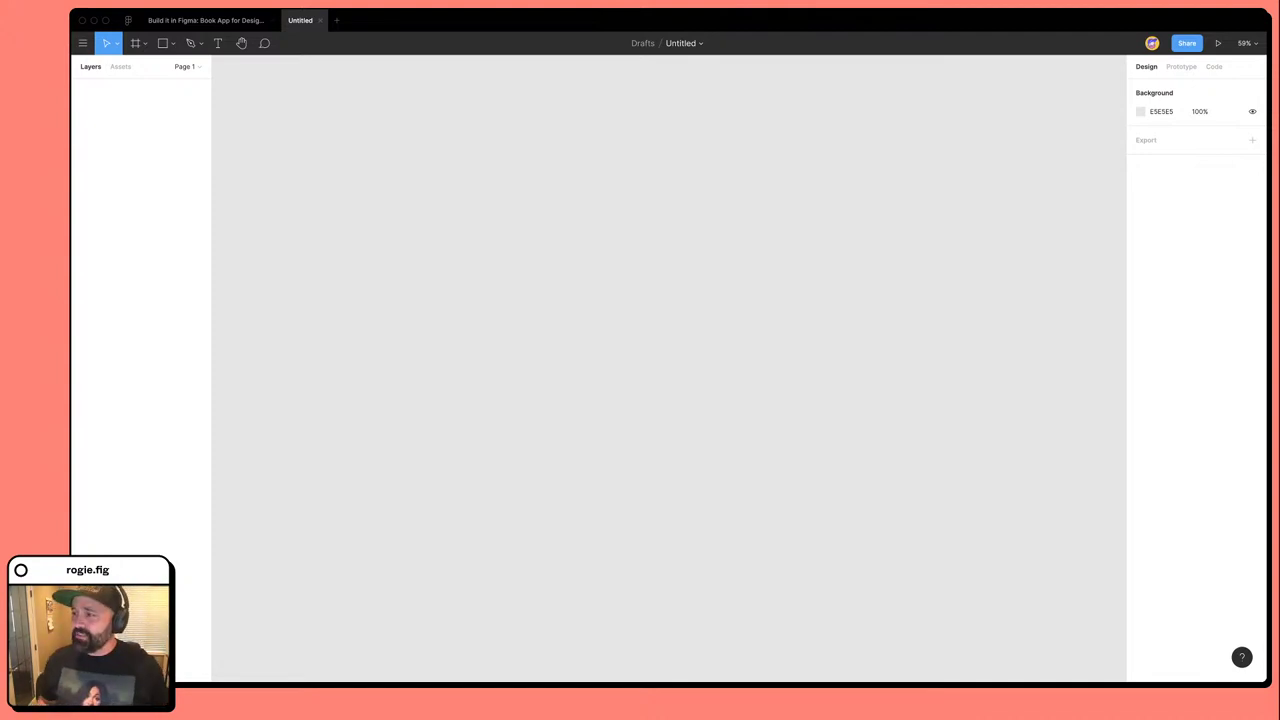
key(super+Tab)
key(super+Tab)
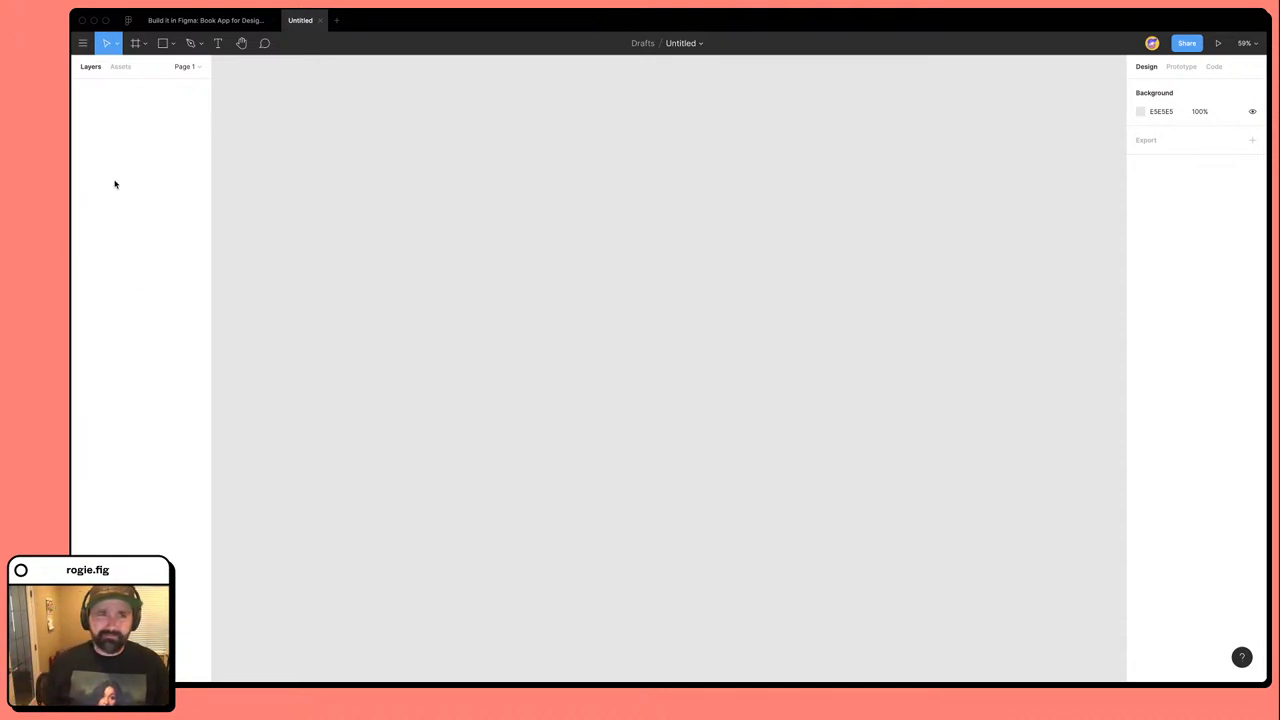
Switch to the Book App for Designers file and examine the feed, books, search and notifications icon components.
click(216, 14)
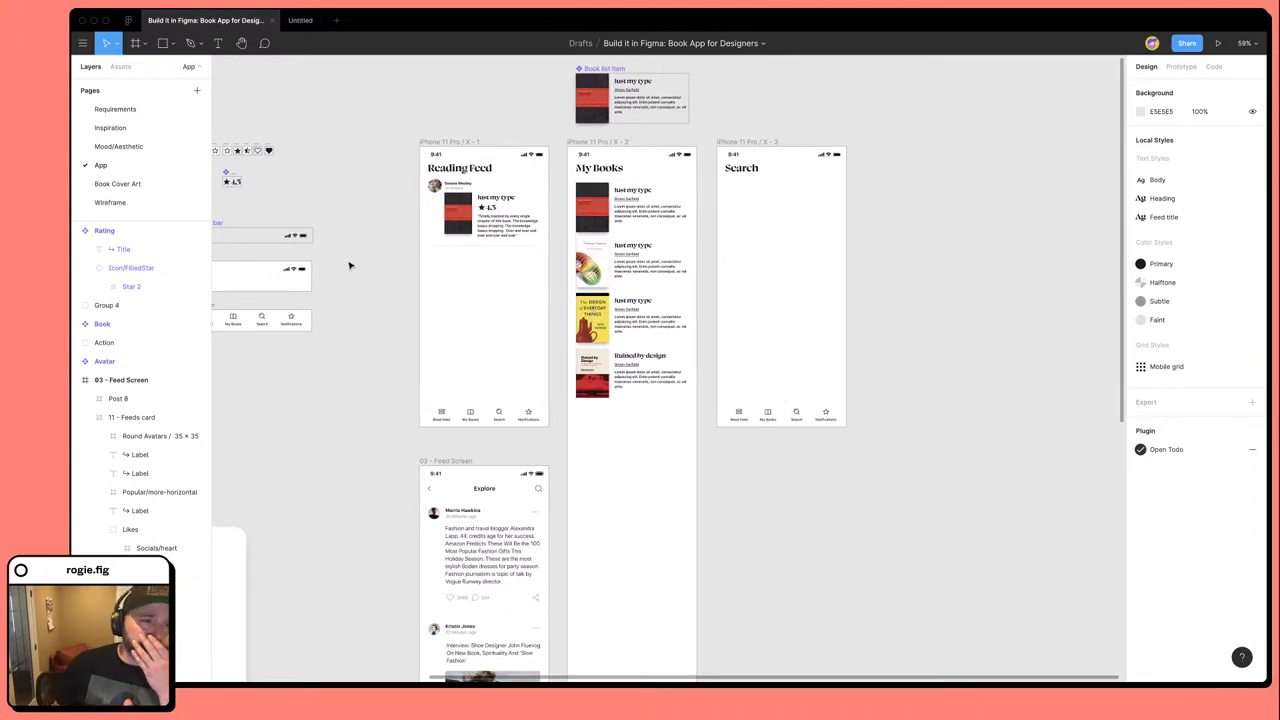
scroll(350, 266, left, 5)
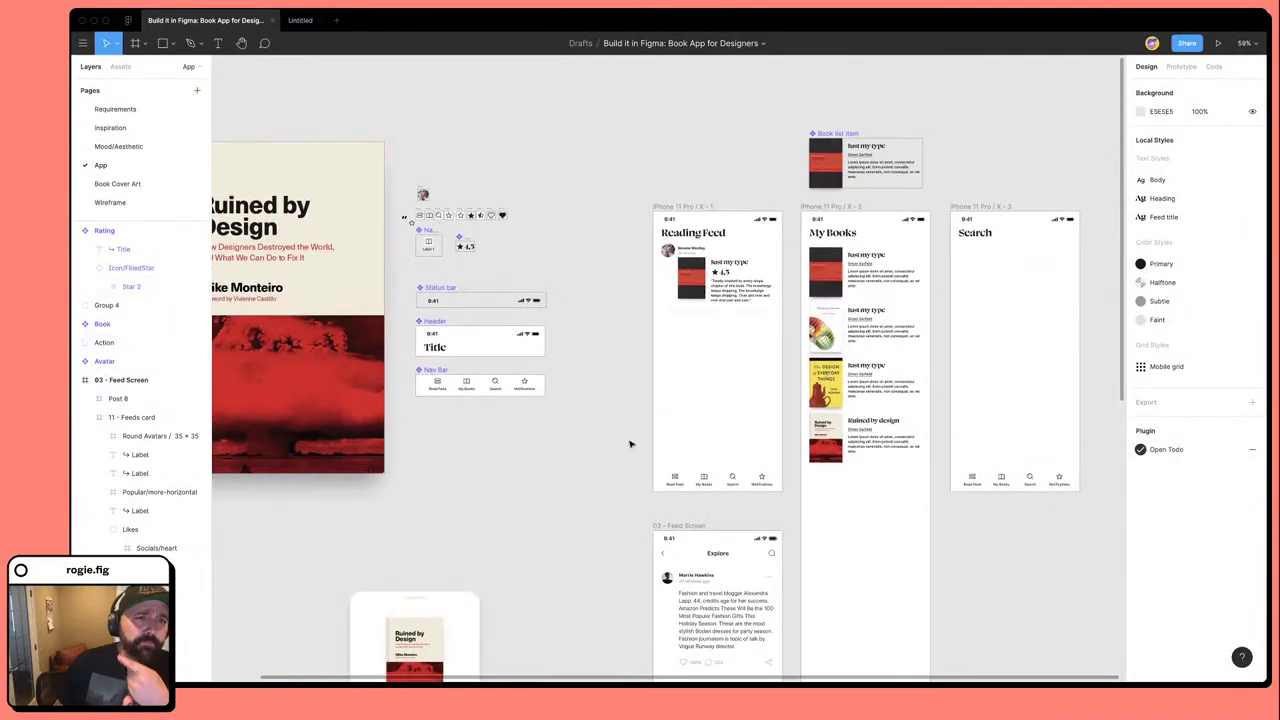
scroll(507, 455, up, 5)
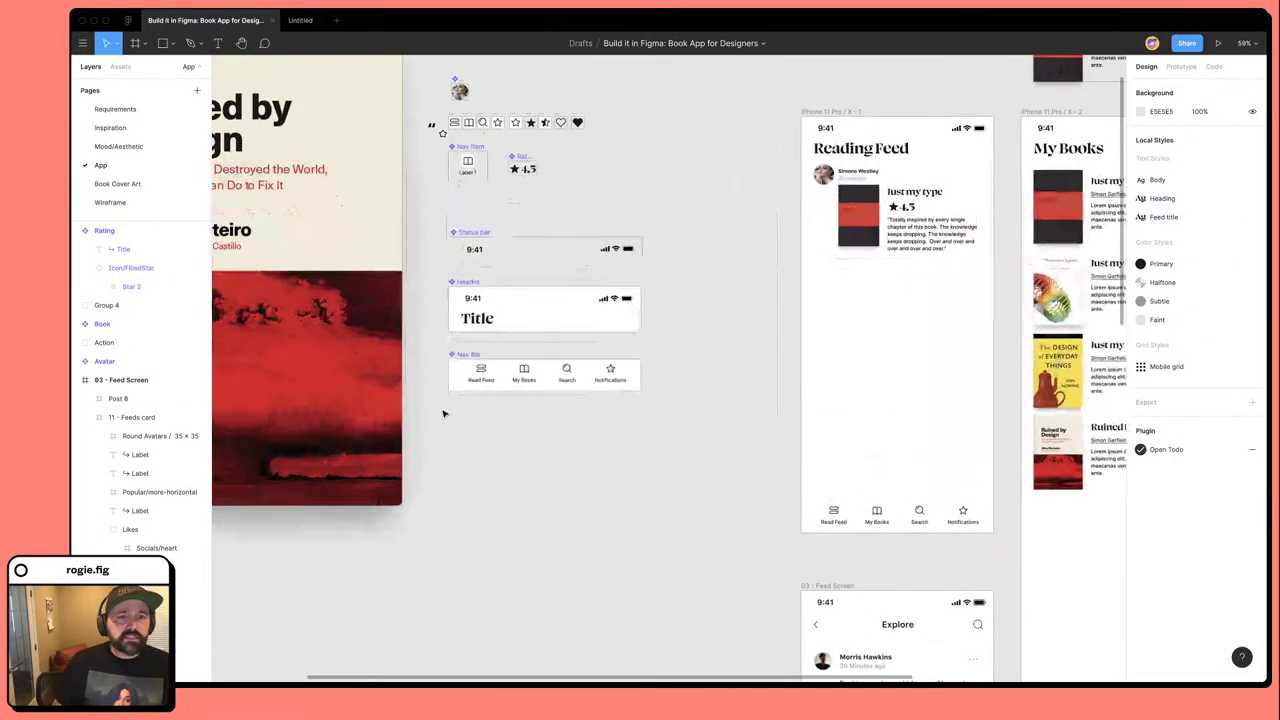
scroll(444, 413, up, 5)
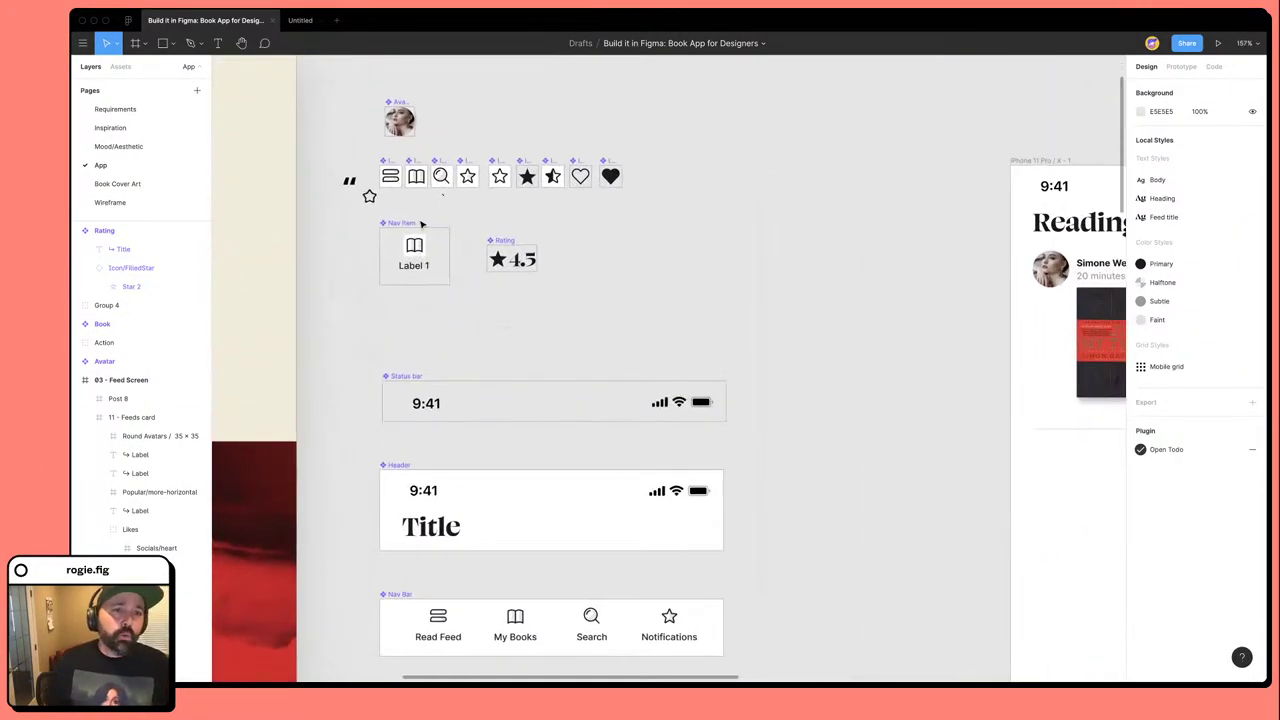
click(391, 178)
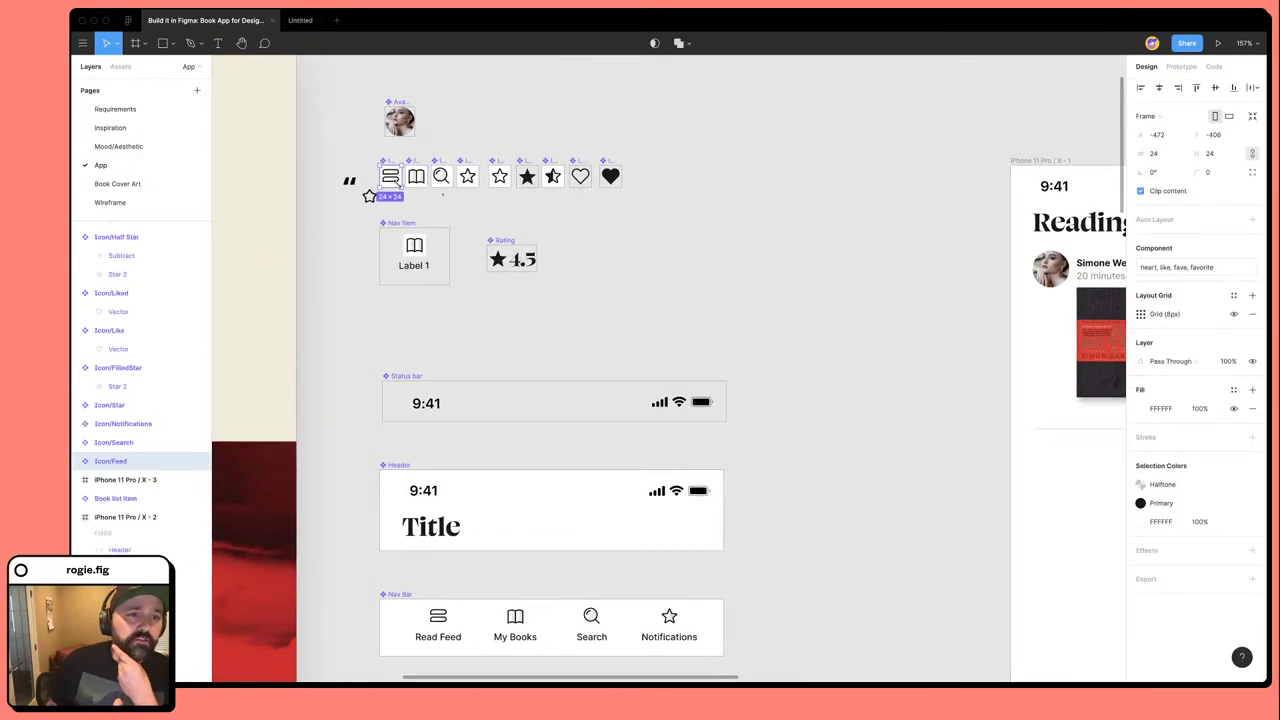
click(416, 177)
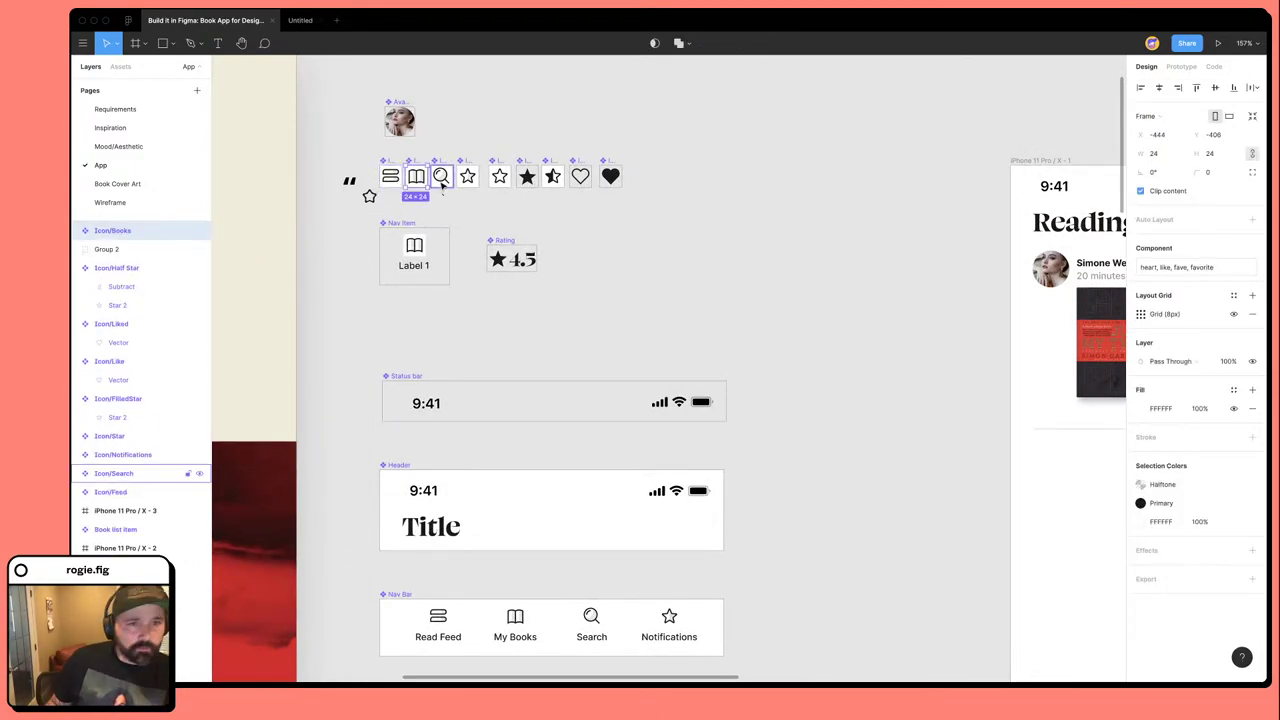
click(441, 177)
click(467, 176)
scroll(577, 262, down, 1)
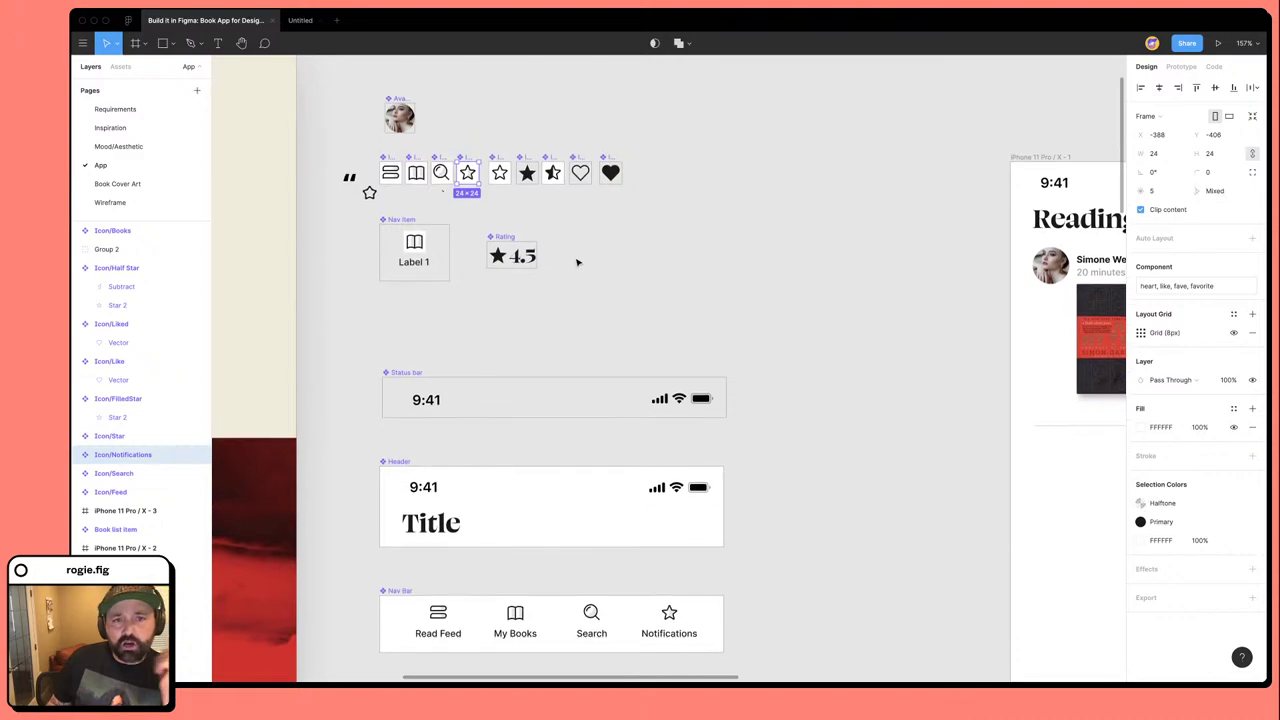
Inspect the Header and Nav Bar components beneath the icon set on the App page.
scroll(578, 263, down, 5)
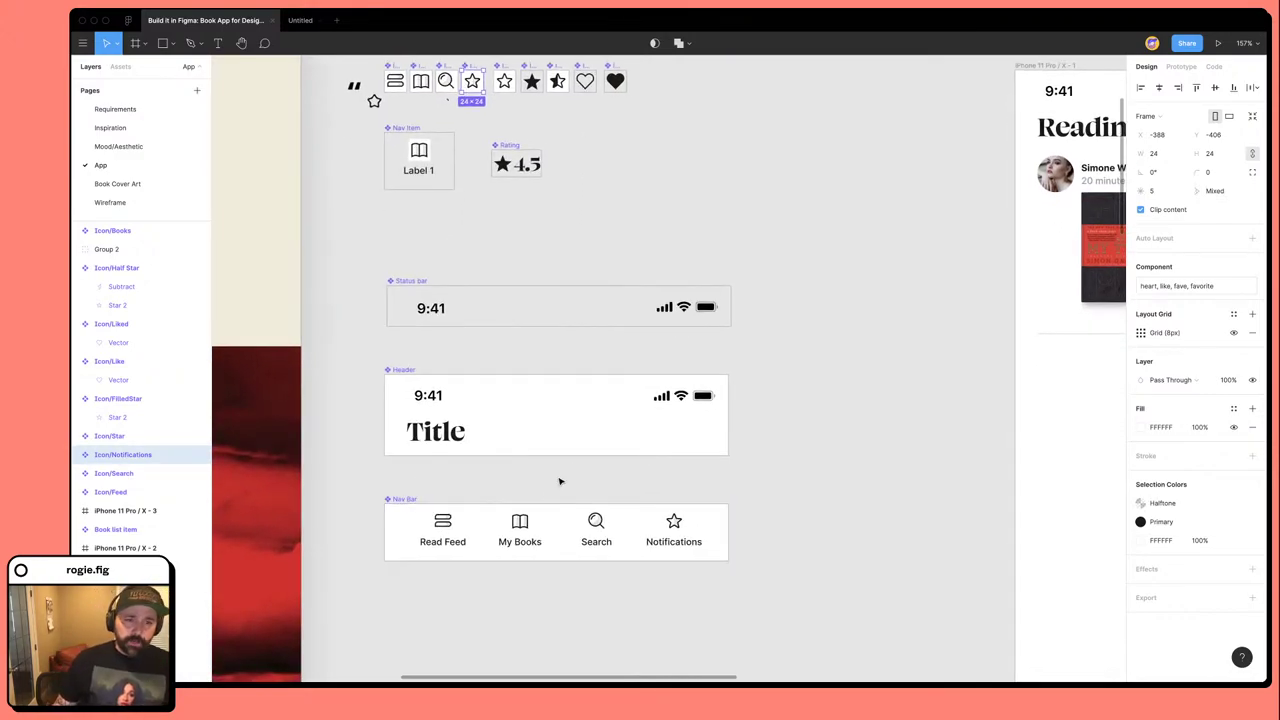
scroll(506, 451, right, 3)
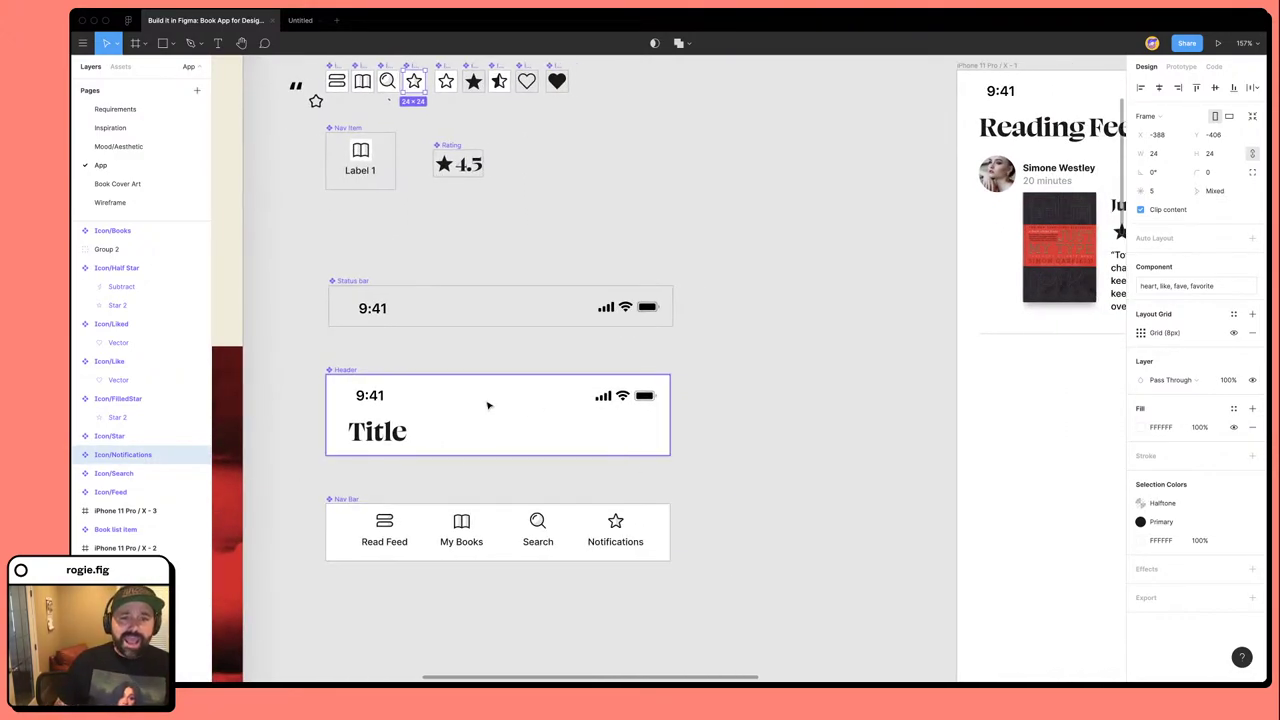
click(495, 409)
click(438, 554)
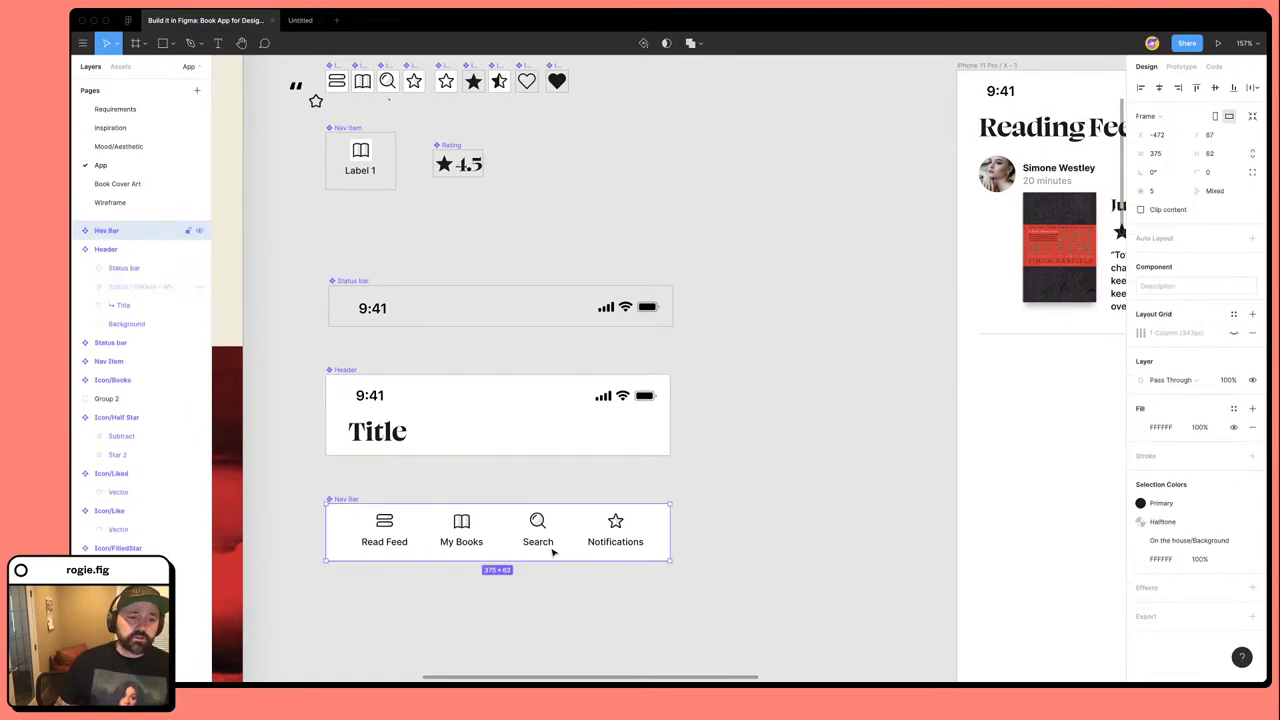
scroll(571, 549, down, 3)
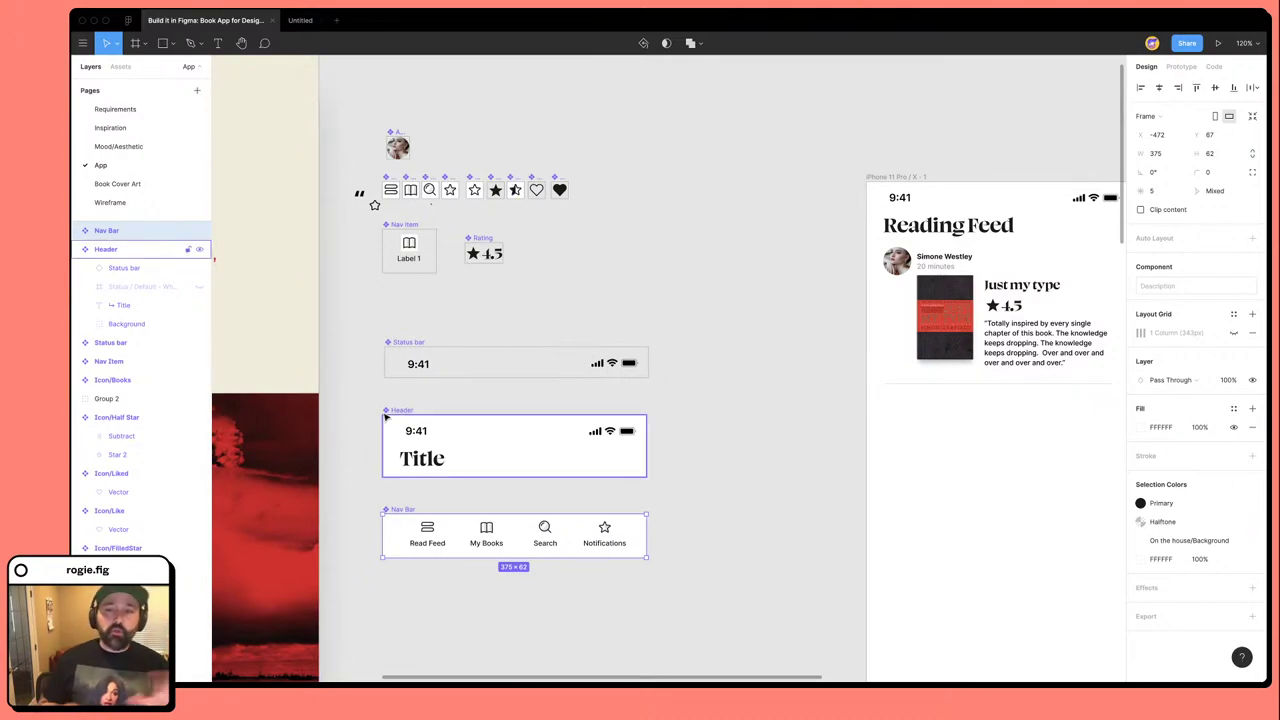
Open the Requirements page and review the feature ideas, ordered features and screens list.
click(125, 114)
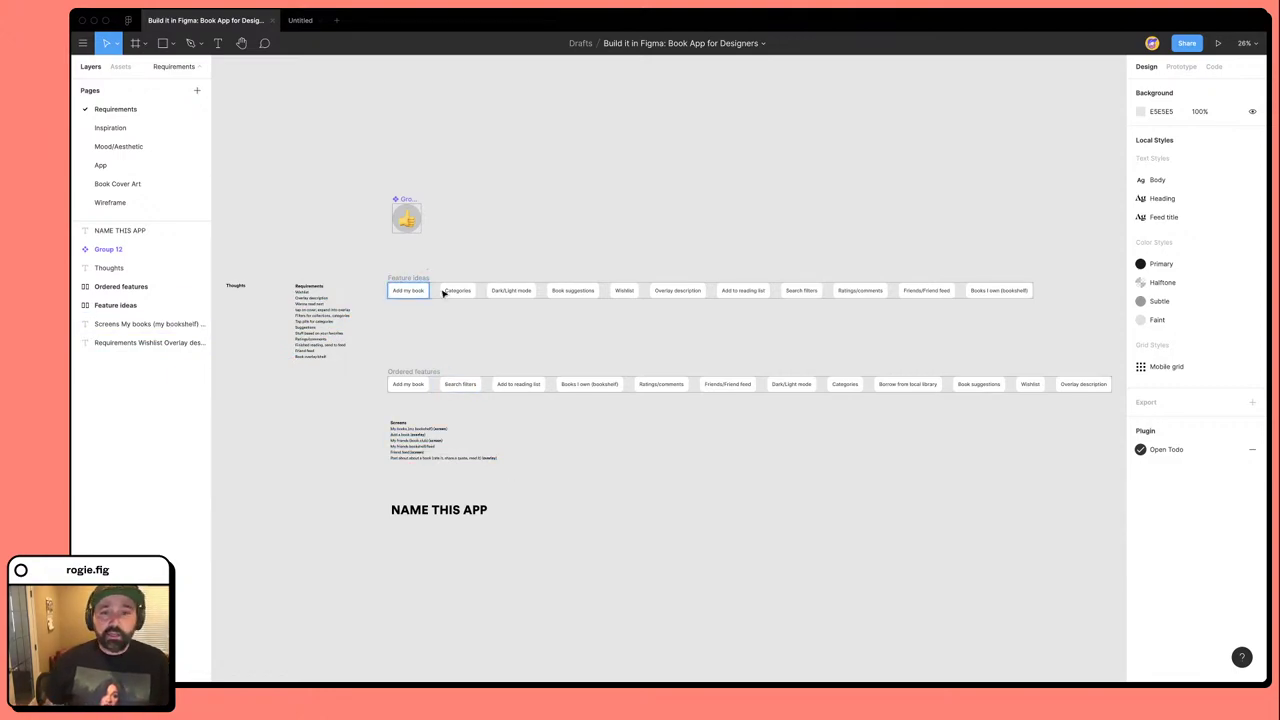
scroll(378, 443, up, 2)
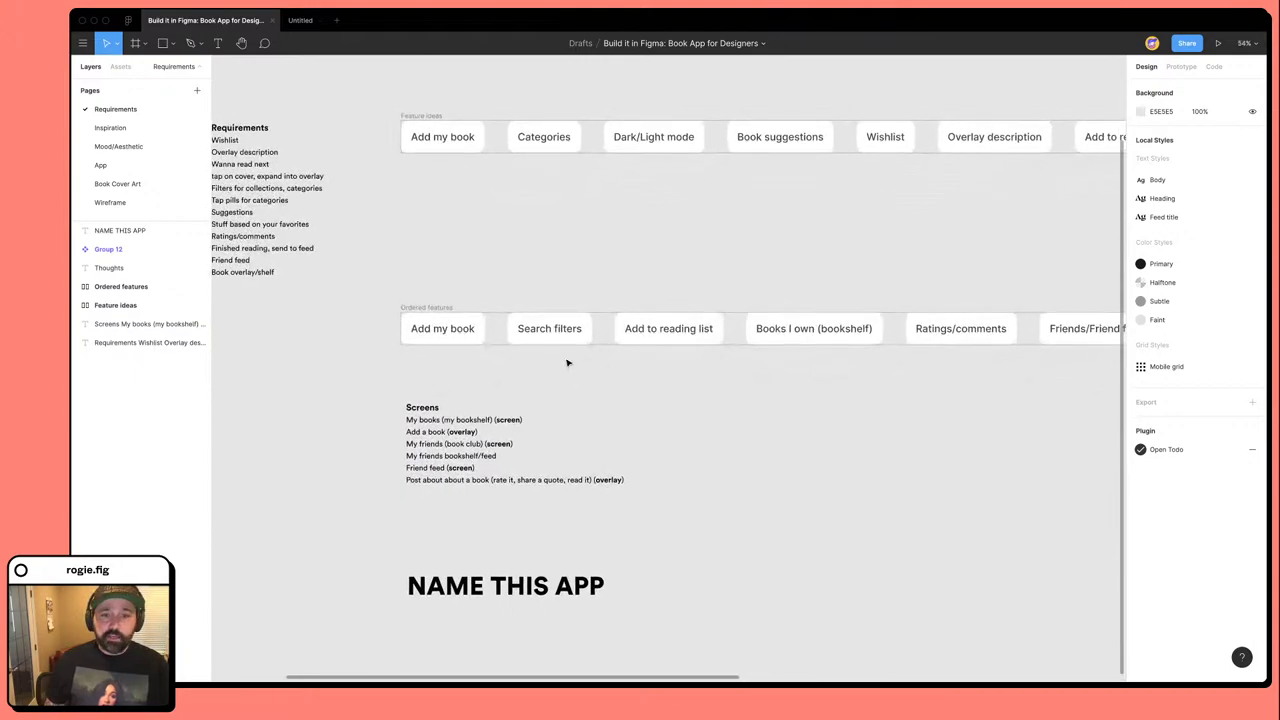
scroll(568, 362, right, 3)
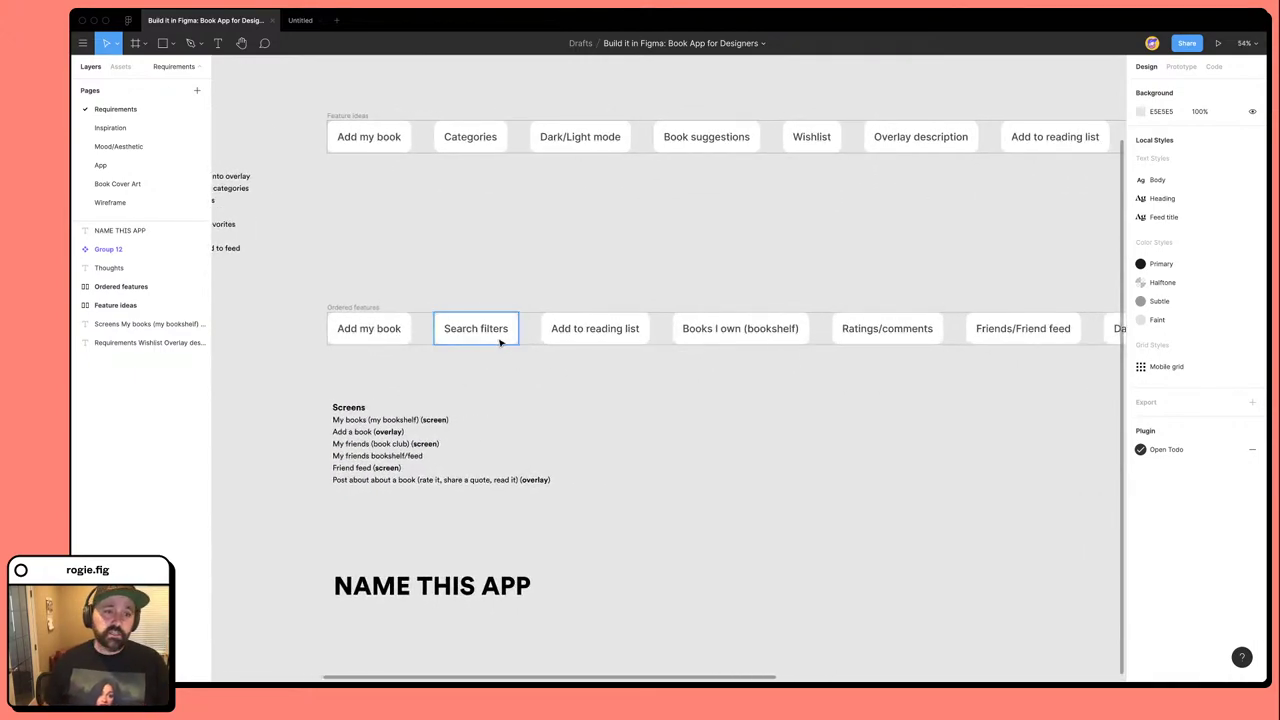
scroll(428, 434, up, 1)
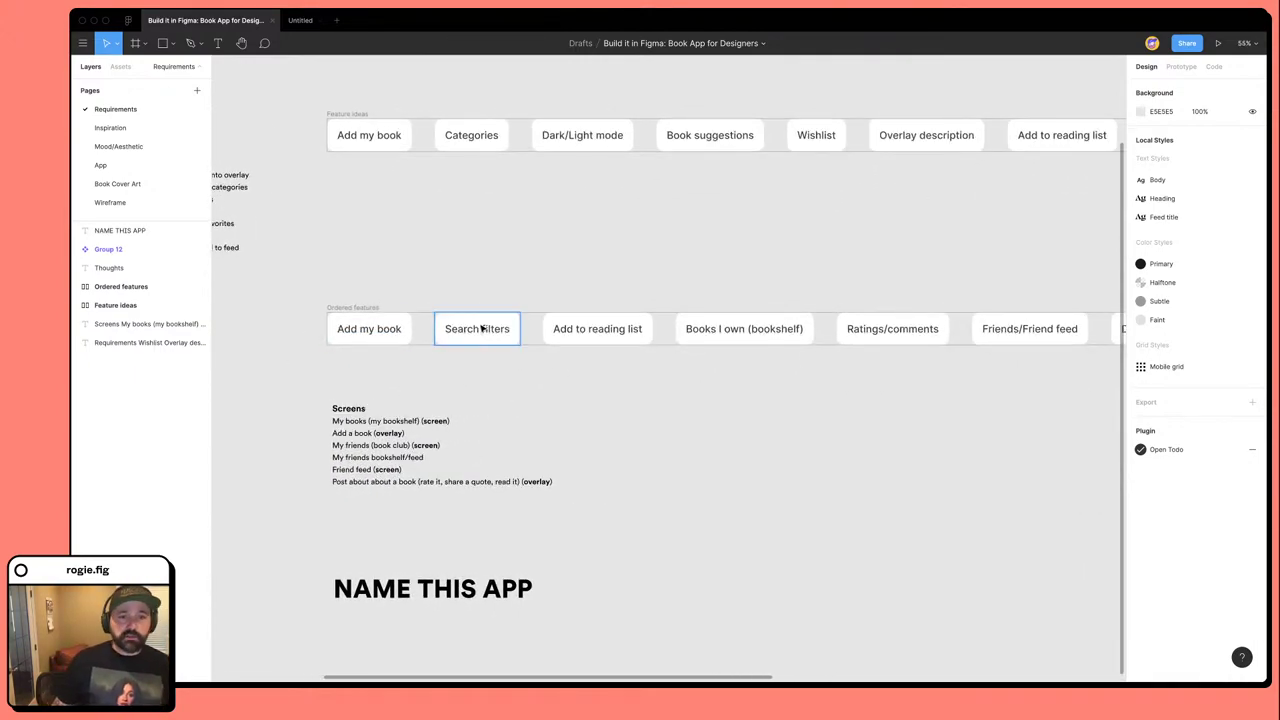
Open the Inspiration page and look over the reference app screens and the icon examples in Frame 4 and Frame 5.
click(140, 129)
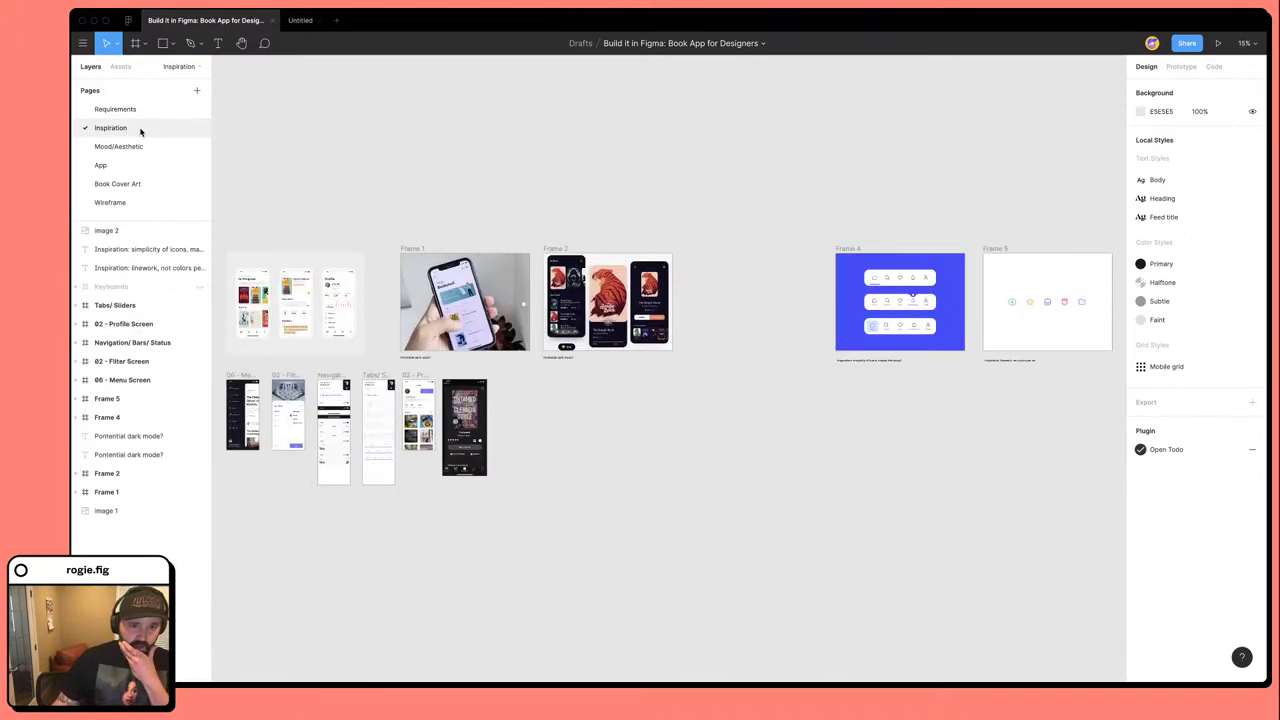
scroll(354, 163, left, 3)
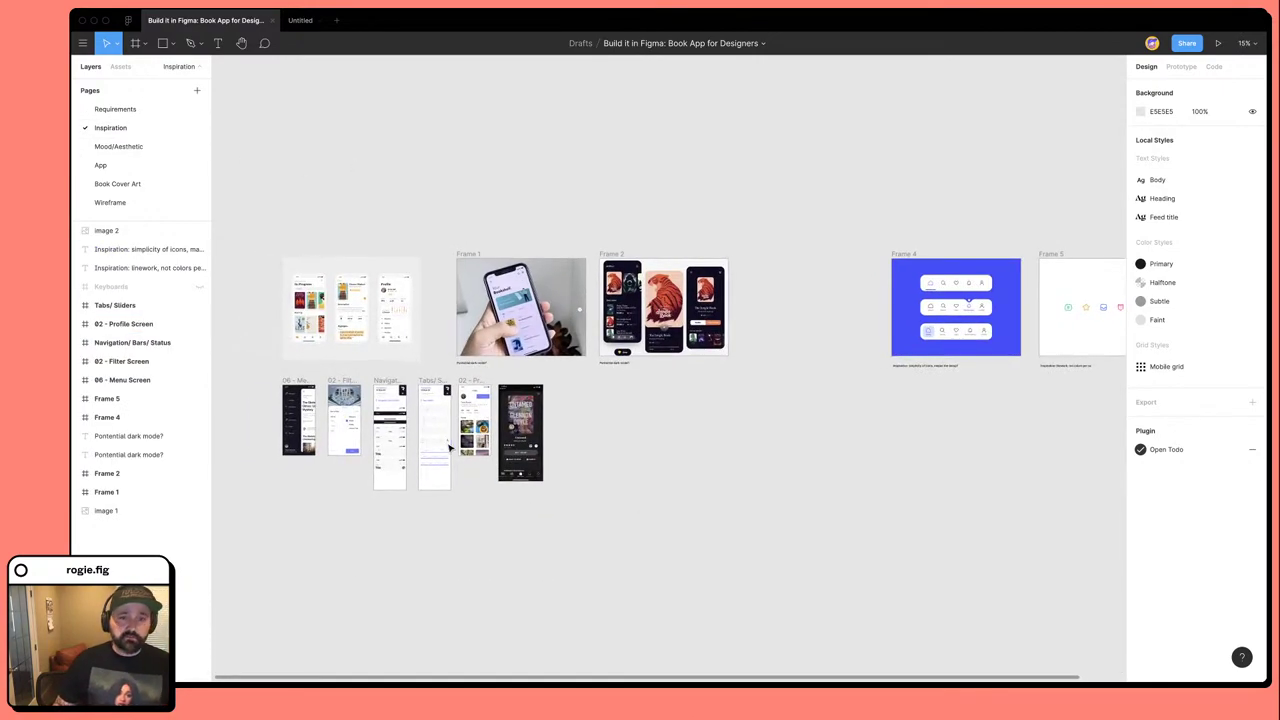
scroll(691, 420, up, 1)
scroll(731, 417, right, 5)
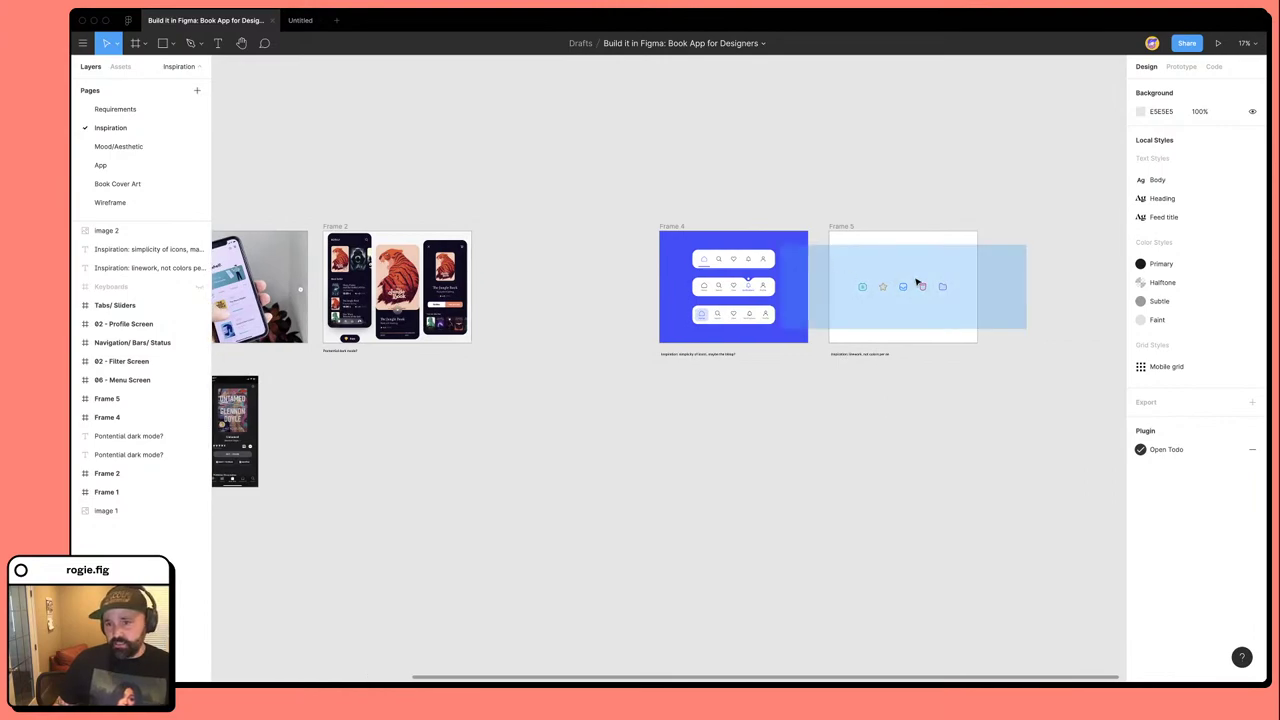
scroll(446, 426, left, 5)
scroll(316, 379, up, 4)
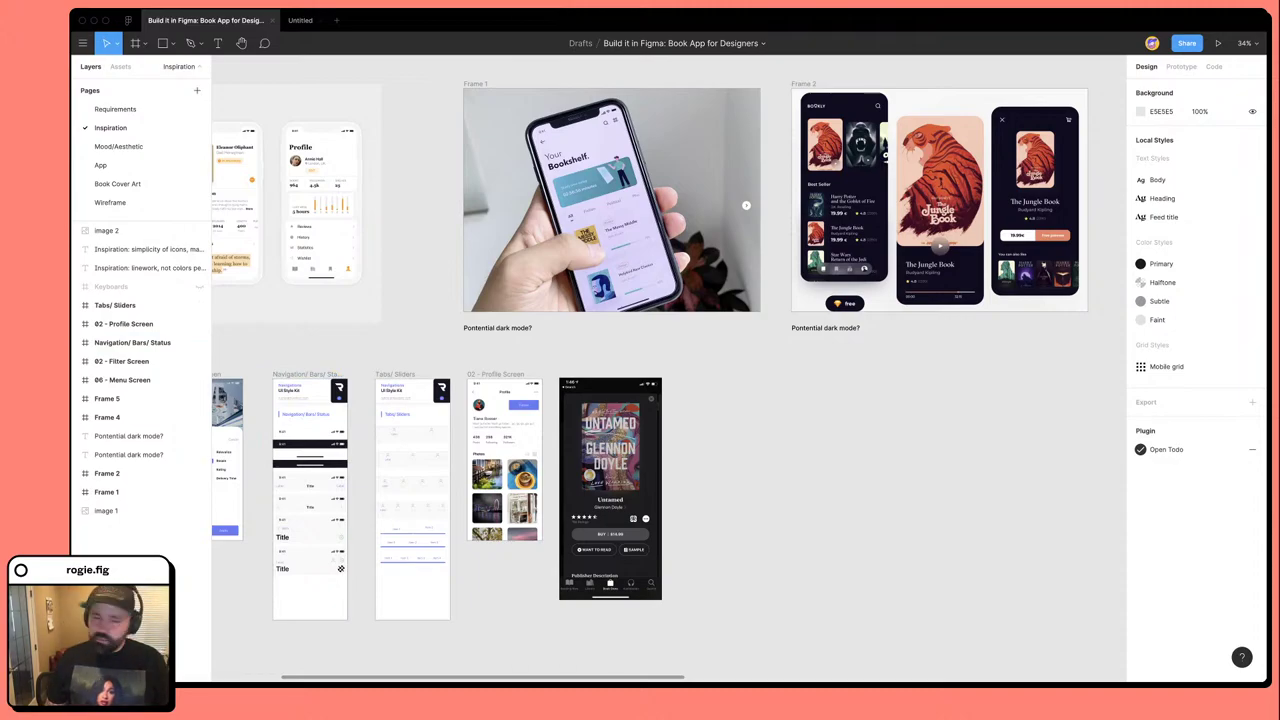
key(super+Tab)
key(super+Tab)
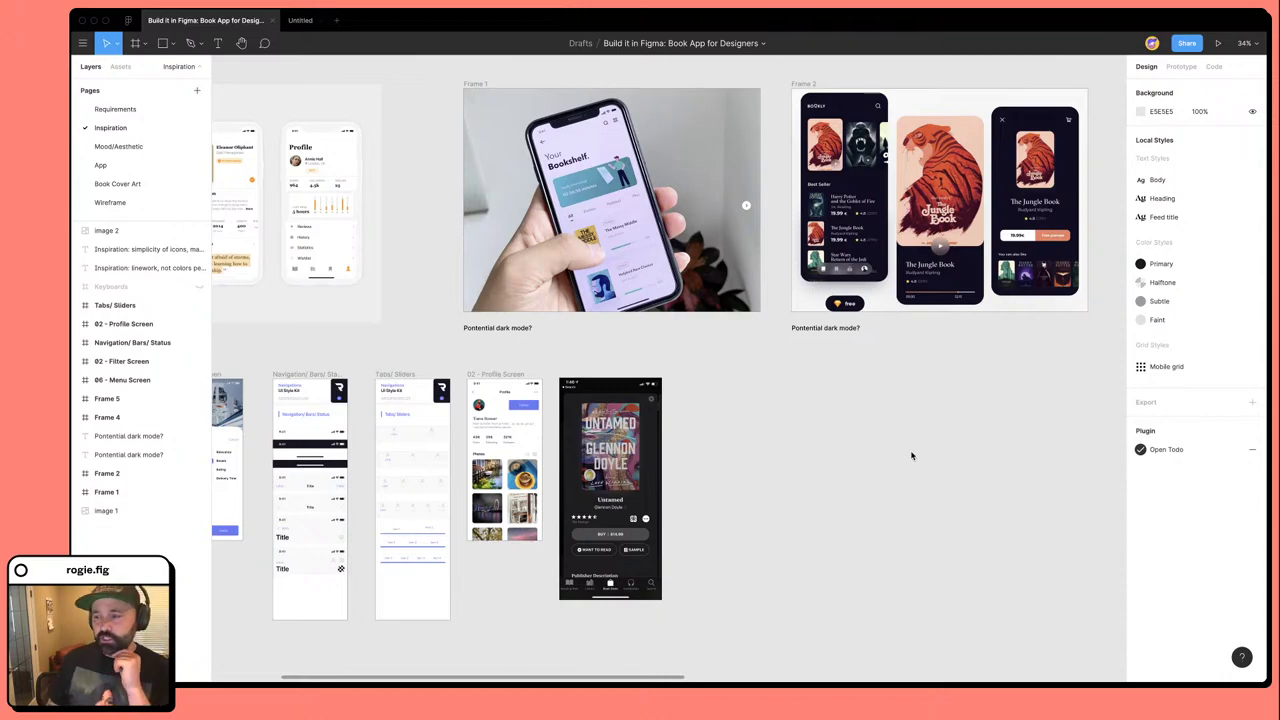
Examine the UI kit reference frames on the Inspiration page, including the menu, filter, navigation bar and tabs screens.
scroll(685, 328, left, 6)
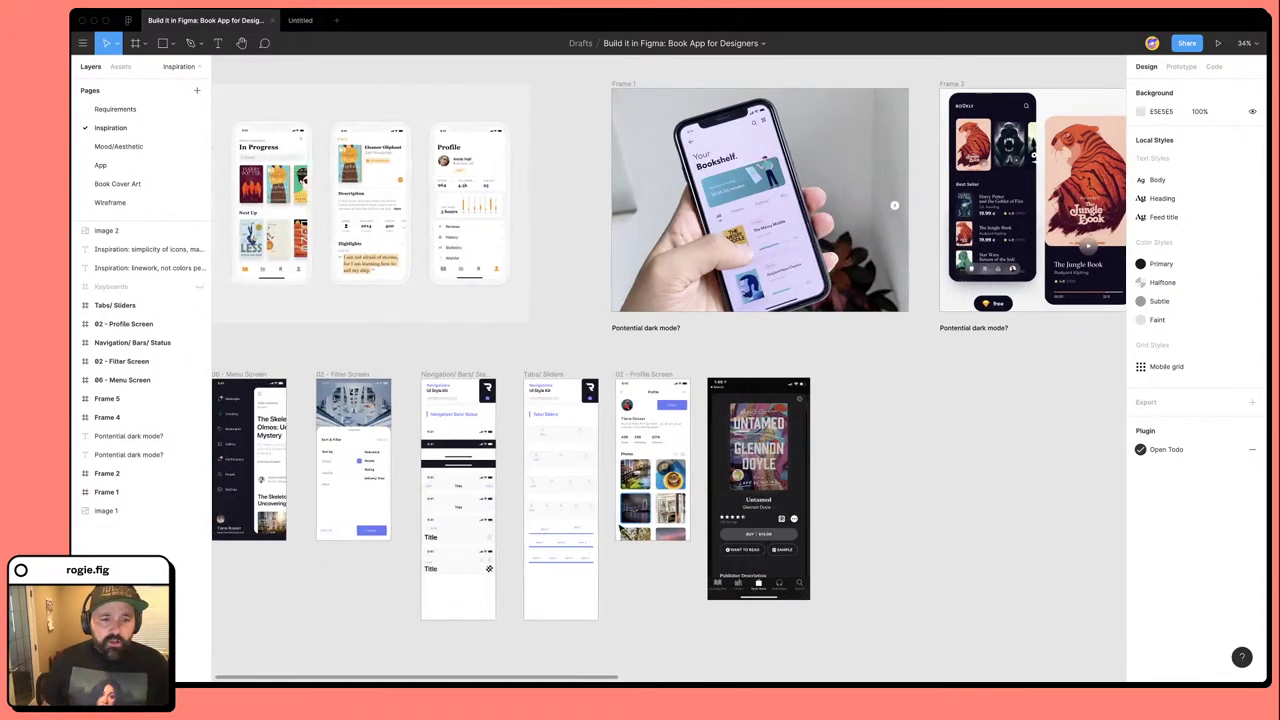
scroll(580, 537, up, 10)
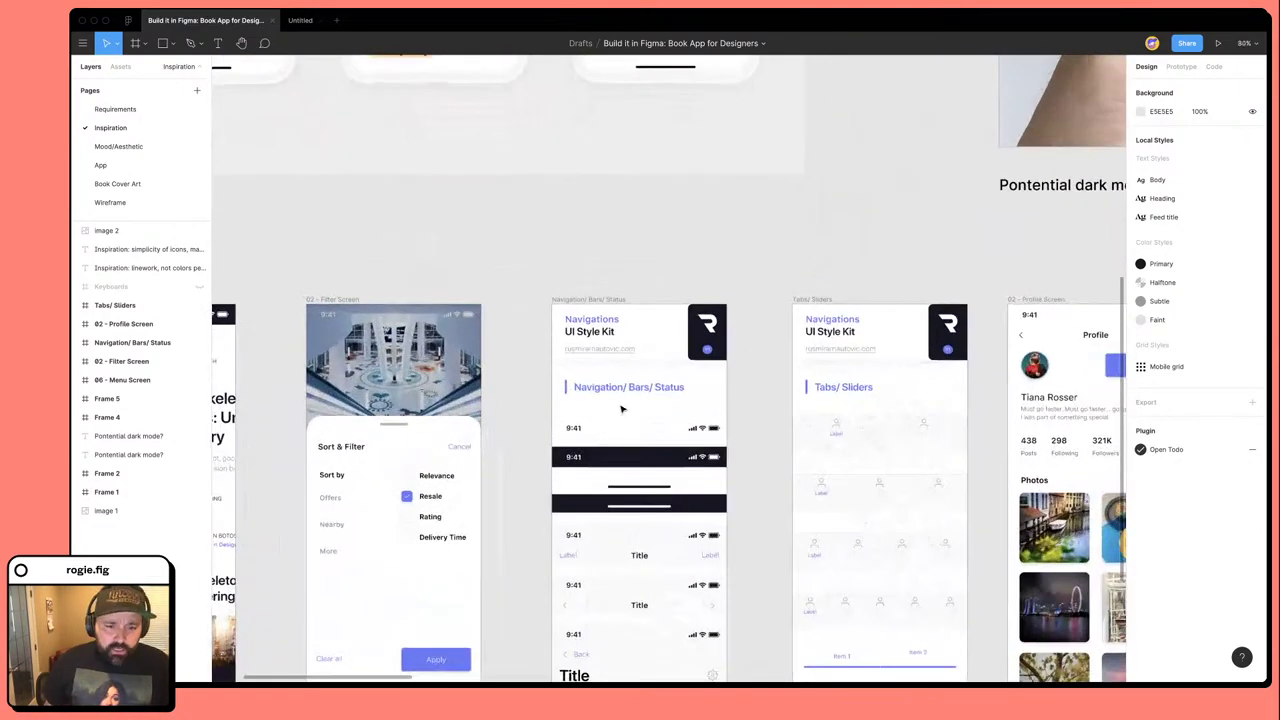
scroll(733, 553, down, 5)
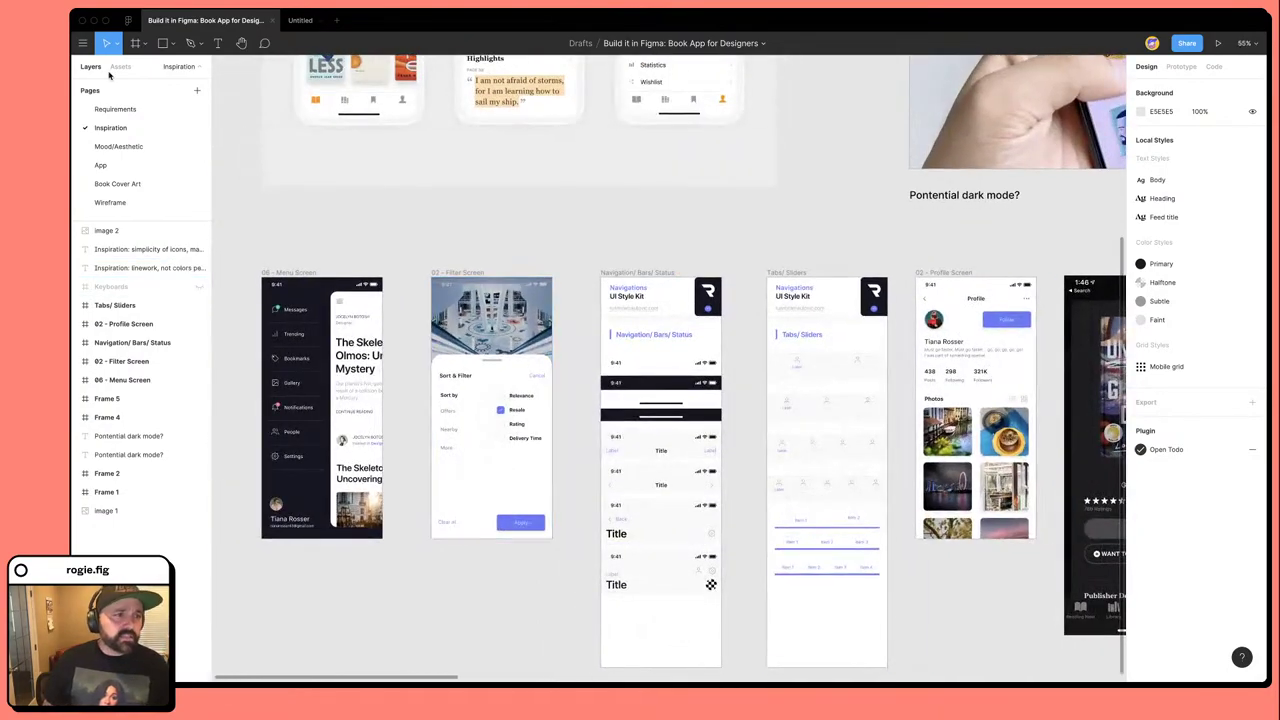
Open the Mood/Aesthetic page and examine the icon, typography and black-and-white app layout references.
click(107, 147)
scroll(740, 390, down, 2)
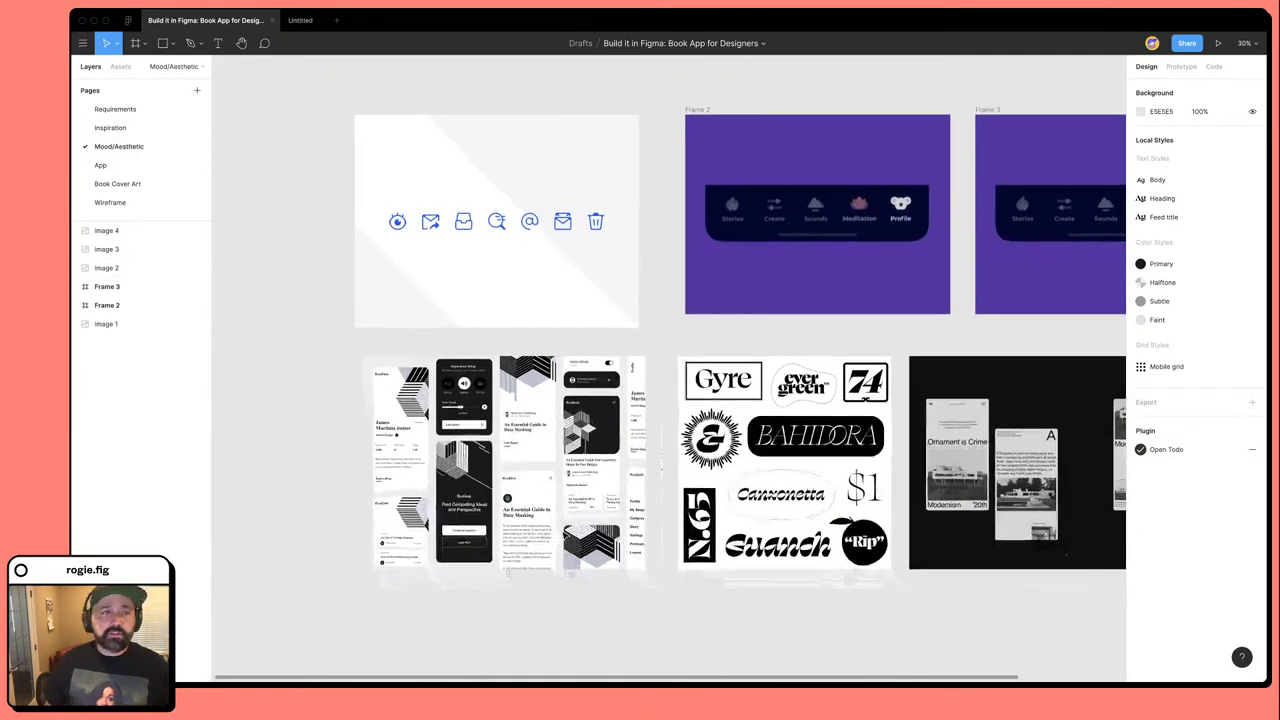
scroll(534, 527, down, 3)
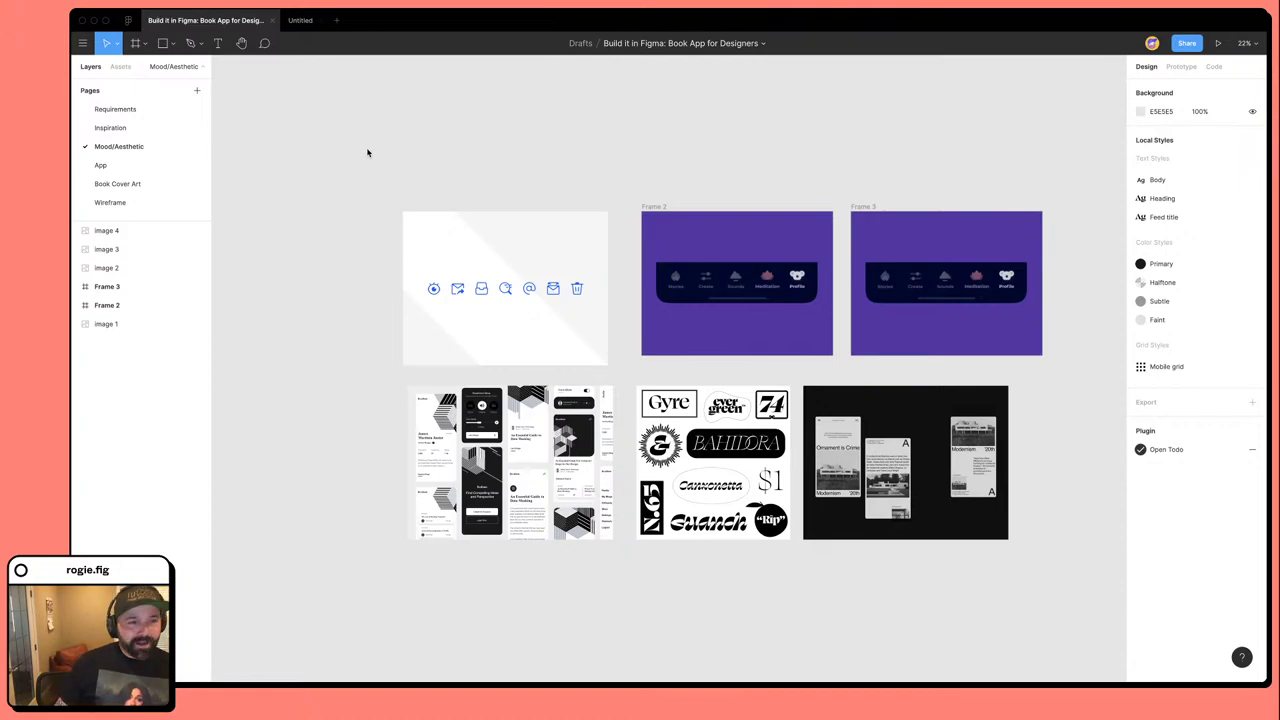
scroll(612, 514, up, 3)
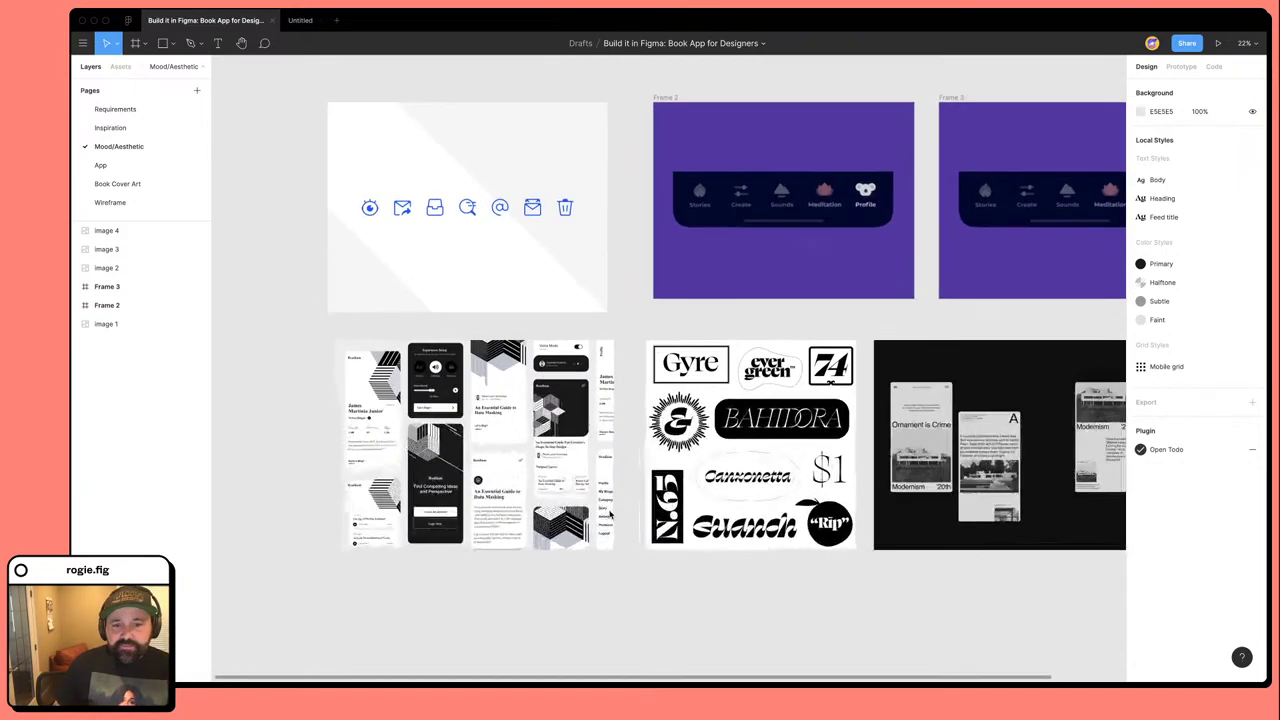
scroll(437, 487, up, 5)
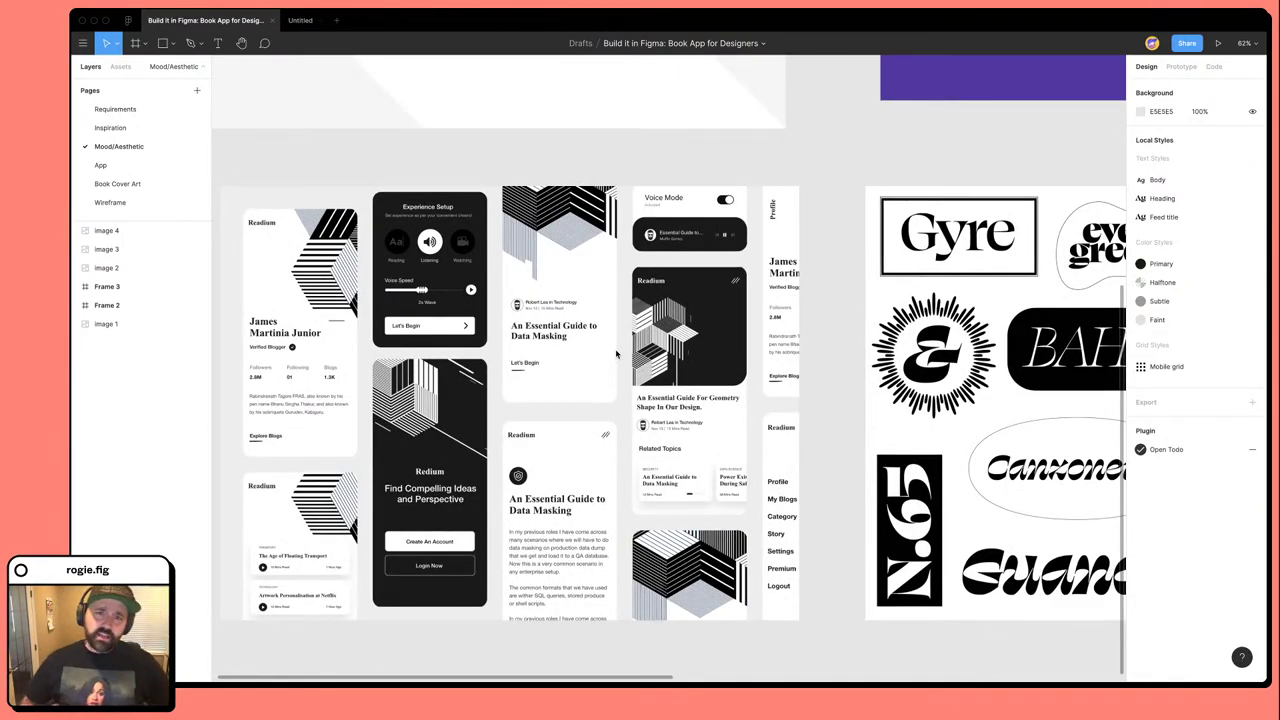
Open the Book Cover Art page and examine the separate Creativity, Inc. book mockup up close.
click(125, 185)
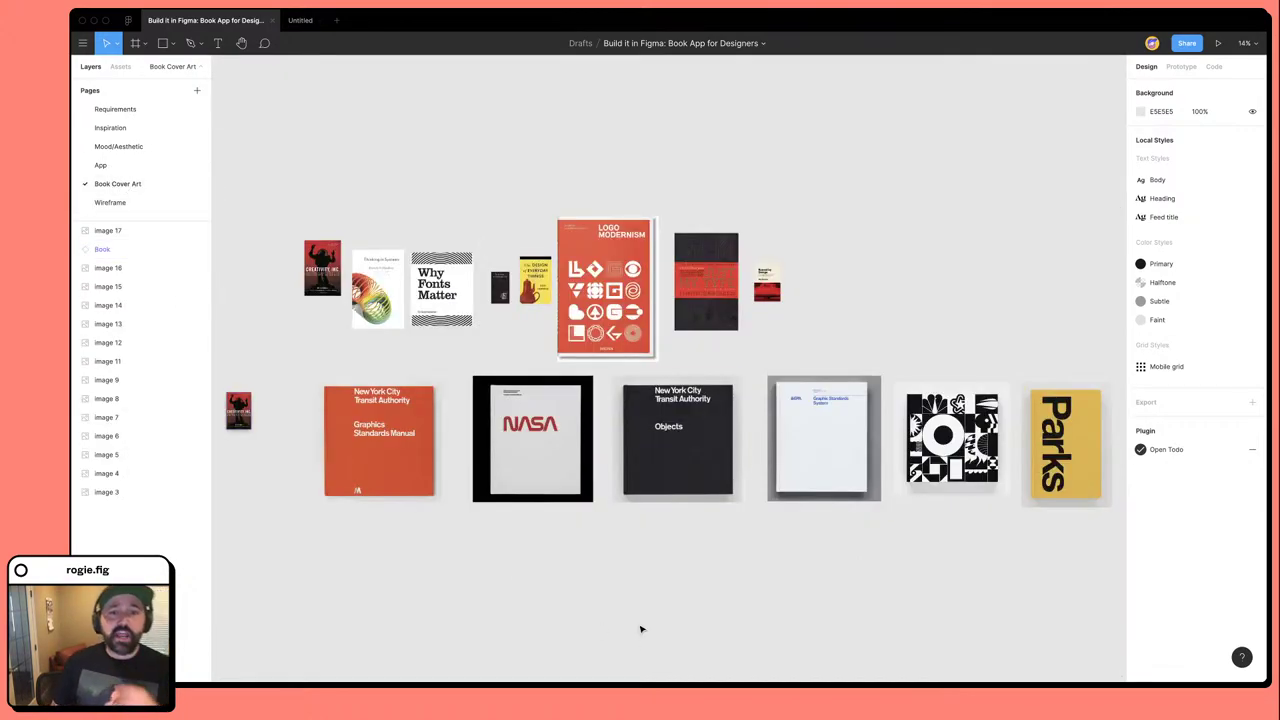
scroll(439, 548, left, 5)
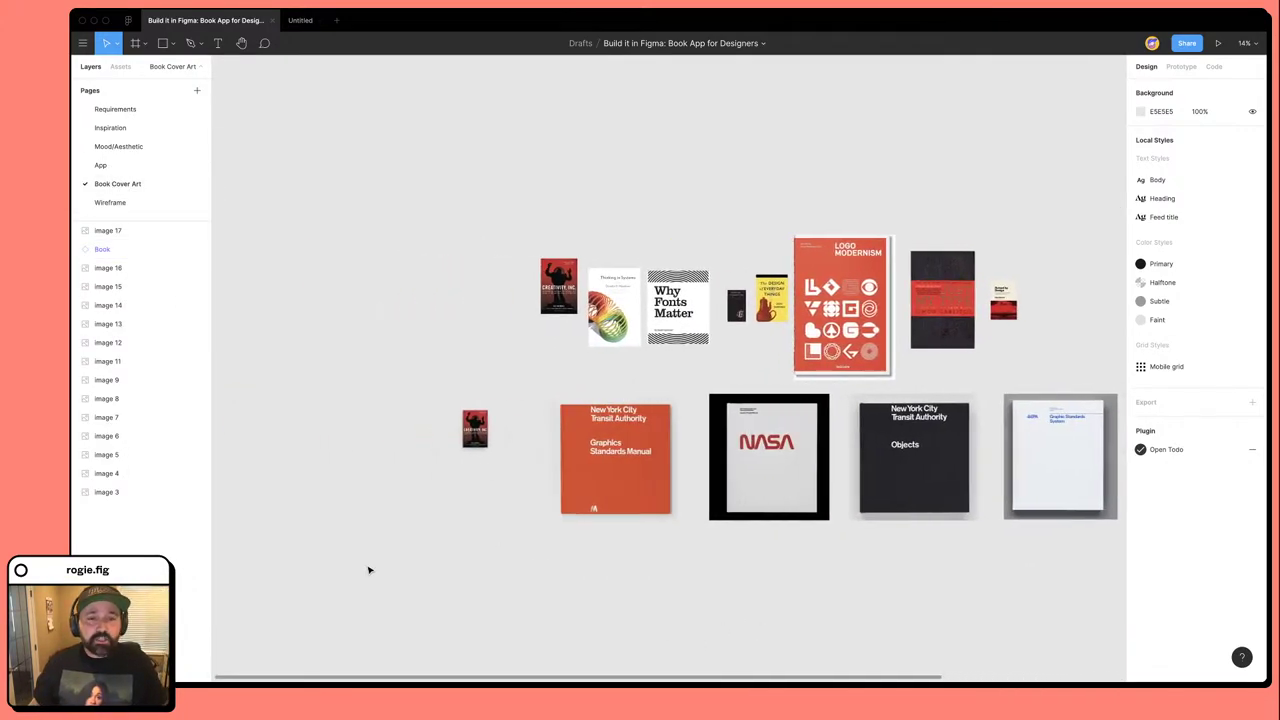
scroll(462, 428, up, 5)
scroll(471, 466, down, 2)
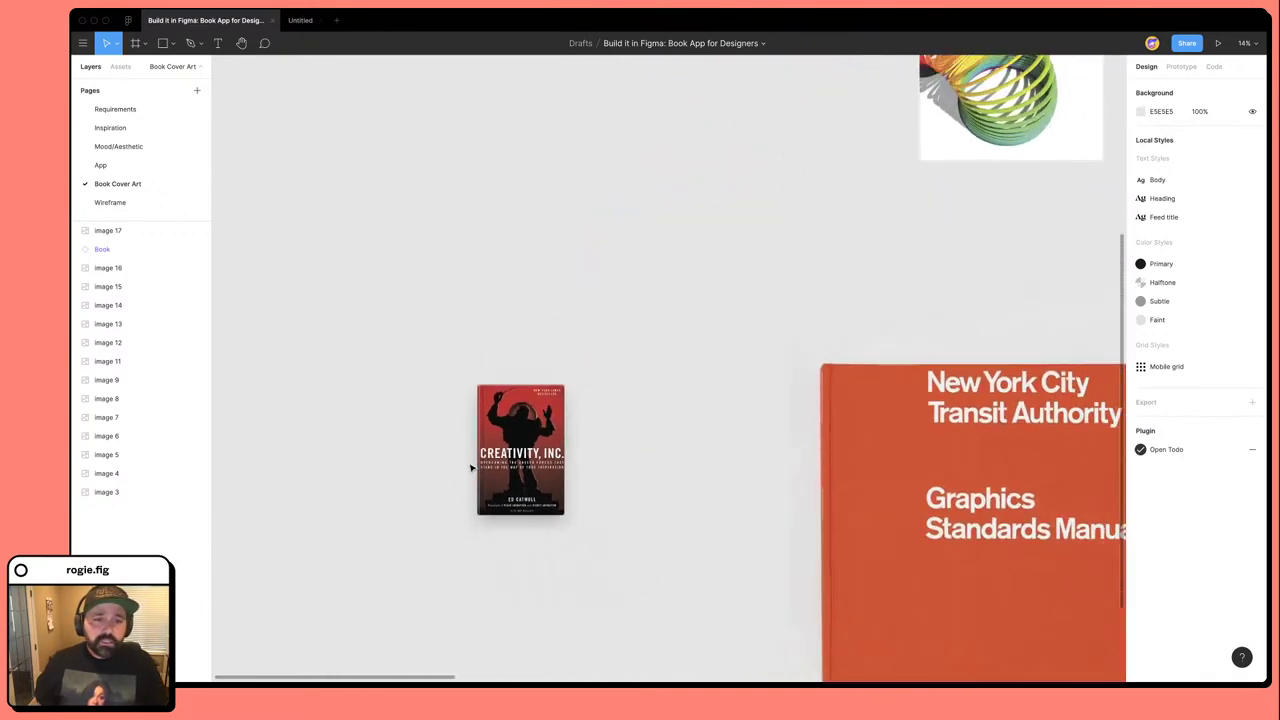
scroll(471, 467, up, 1)
scroll(471, 466, down, 2)
scroll(547, 418, up, 8)
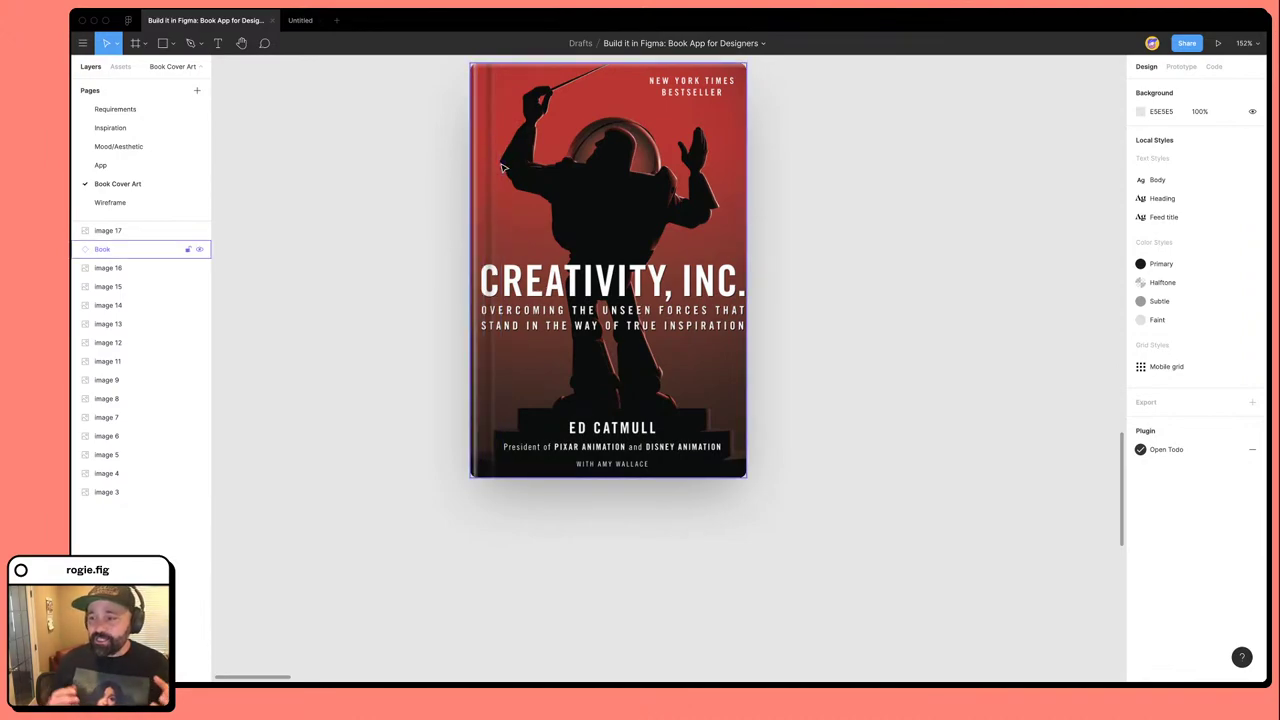
Inspect the book image layer inside the Creativity, Inc. Book component instance, then clear the selection.
scroll(503, 168, down, 1)
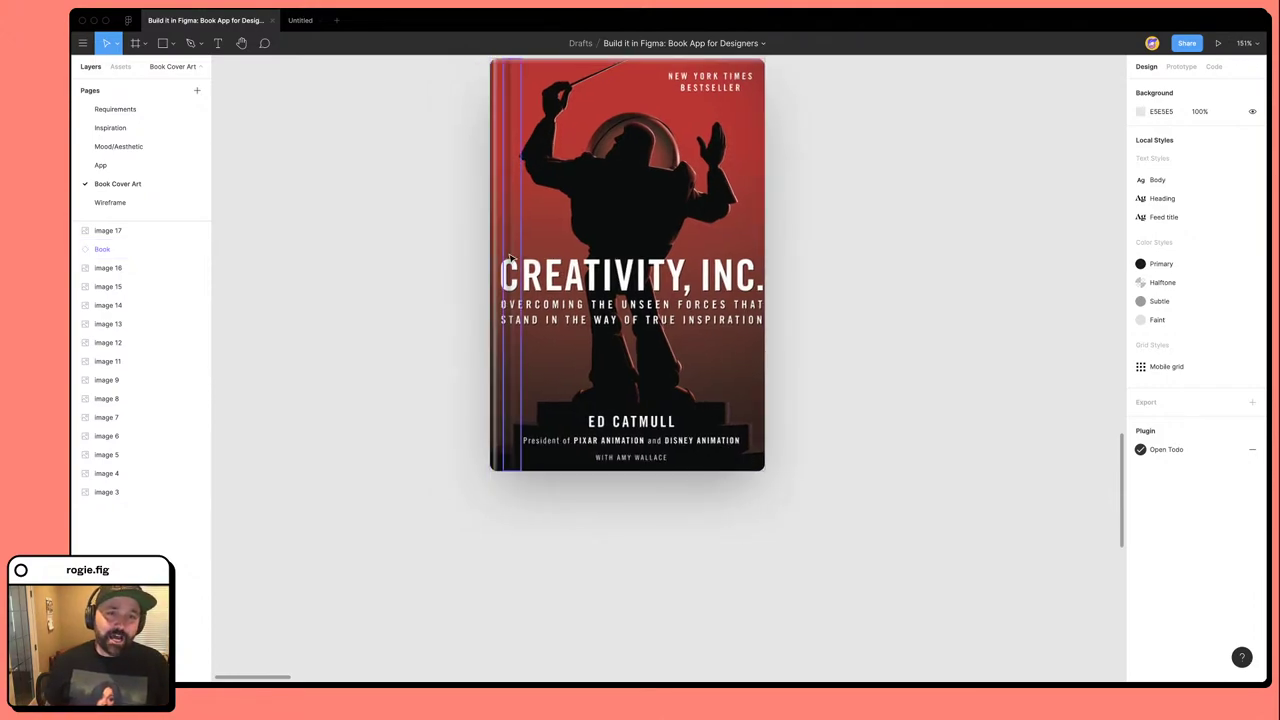
scroll(866, 496, right, 1)
click(665, 357)
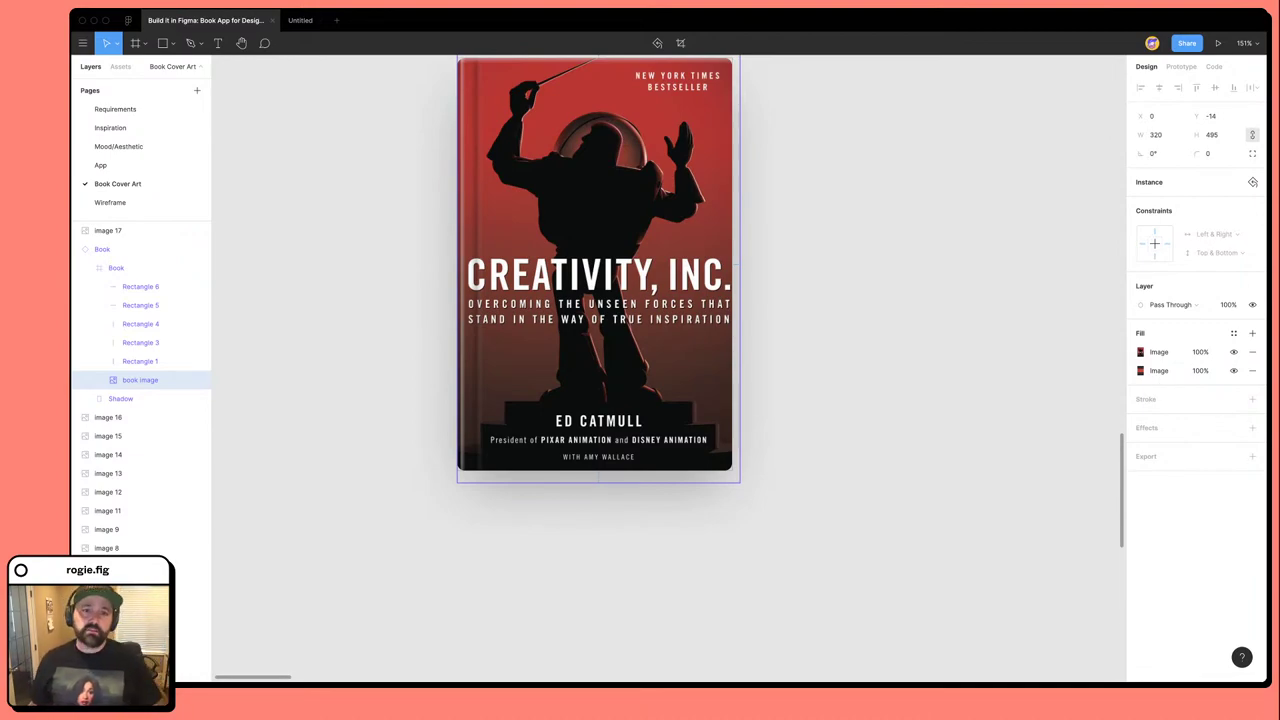
click(834, 474)
scroll(834, 474, down, 5)
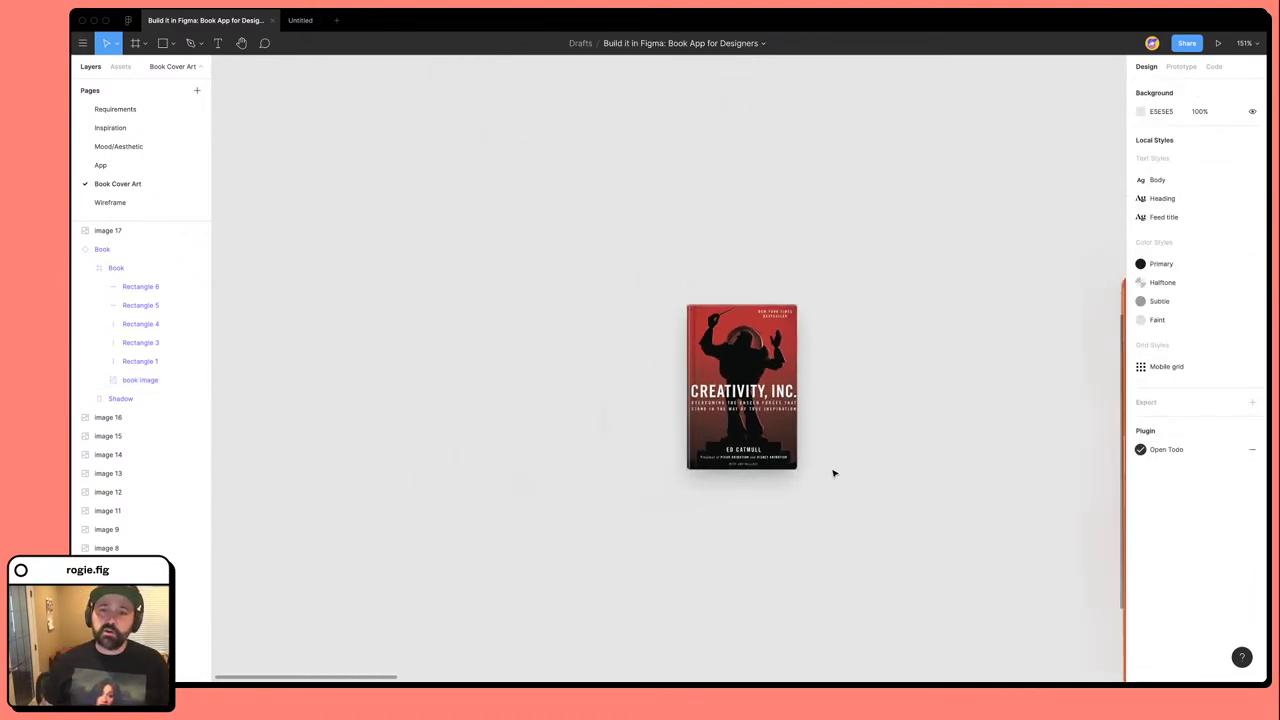
Examine the two rows of book cover images alongside the Creativity, Inc. mockup on the Book Cover Art page.
click(689, 435)
scroll(733, 435, down, 3)
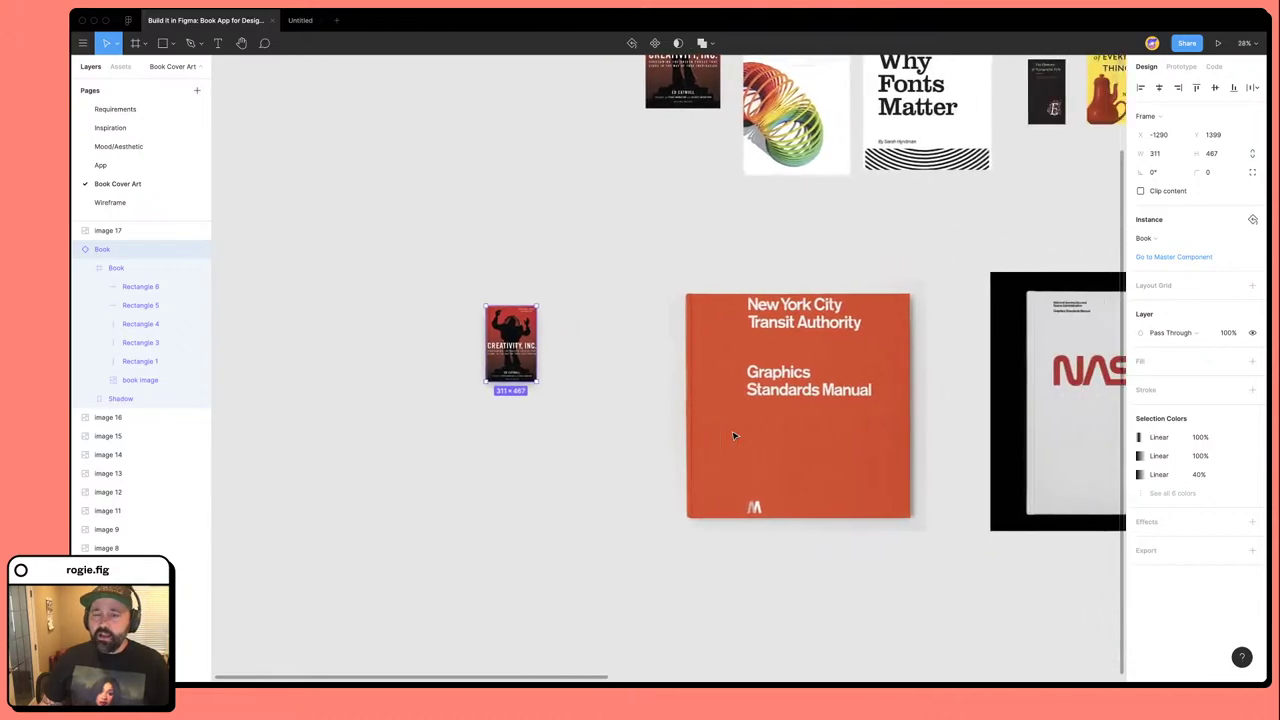
scroll(733, 435, down, 3)
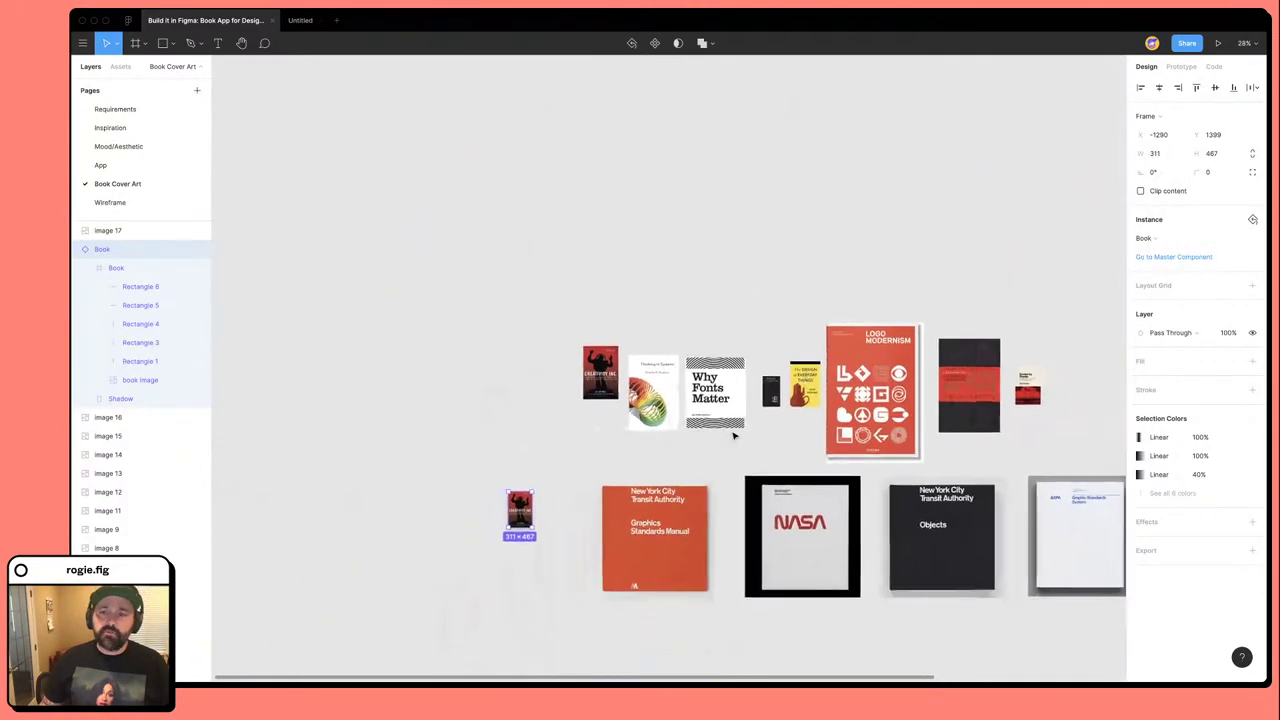
scroll(733, 435, down, 4)
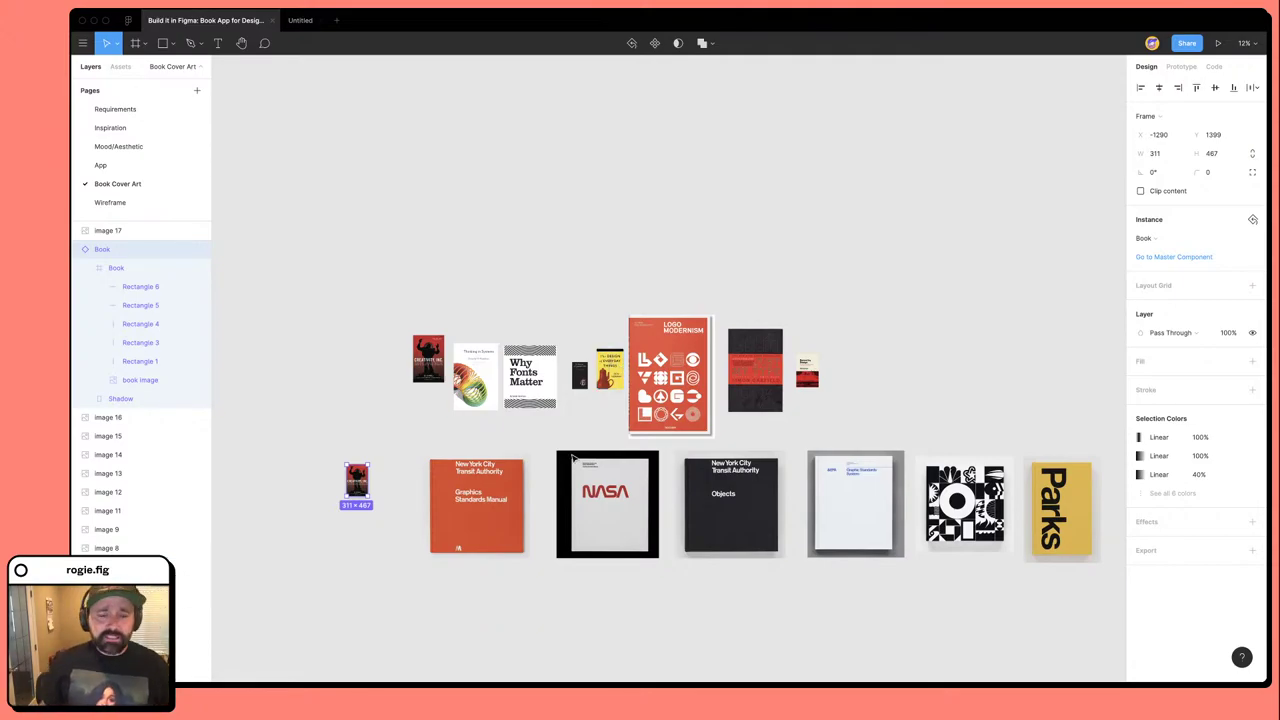
Move The Design of Everyday Things cover slightly closer to The Elements of Typographic Style cover.
scroll(544, 439, up, 5)
scroll(544, 439, up, 2)
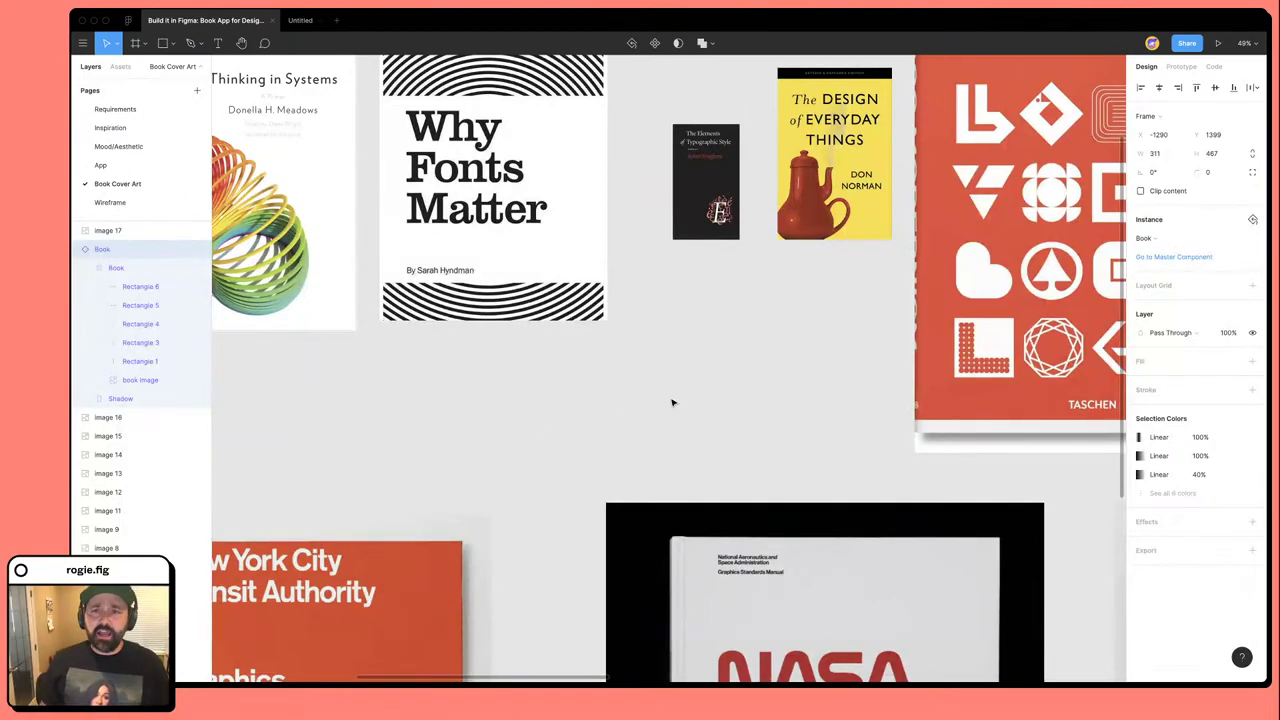
click(843, 300)
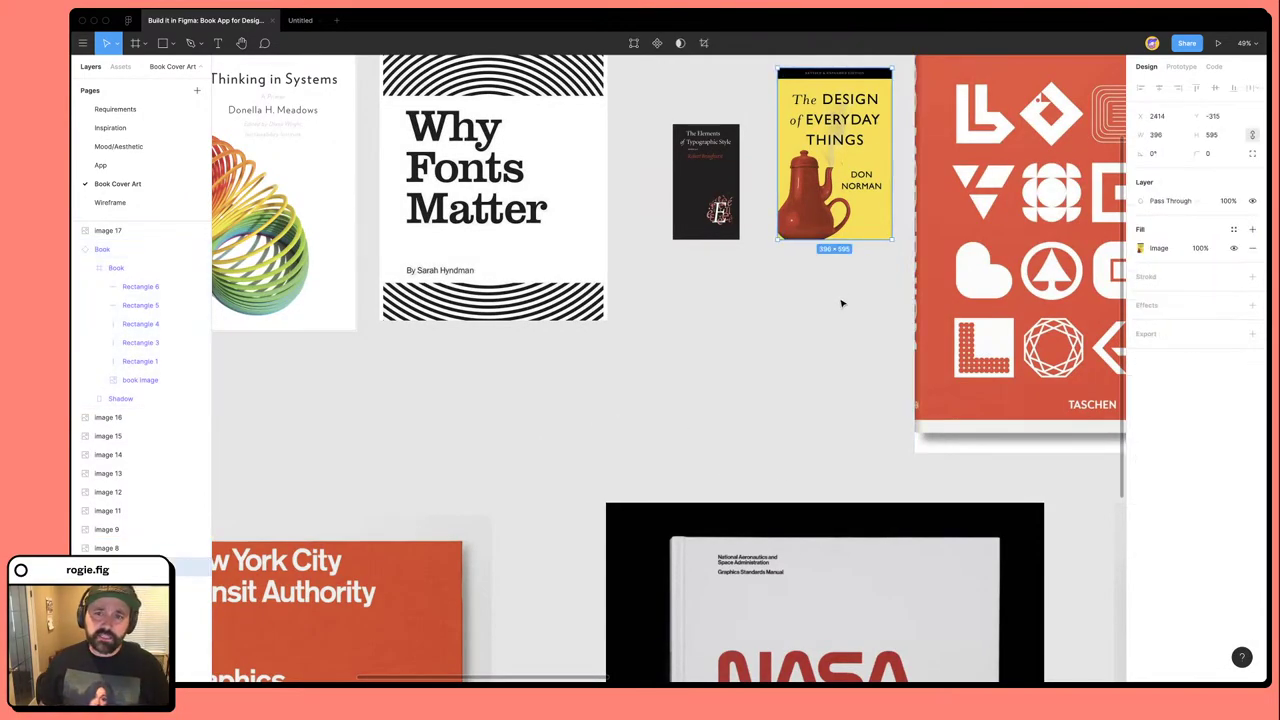
drag(854, 176, 838, 190)
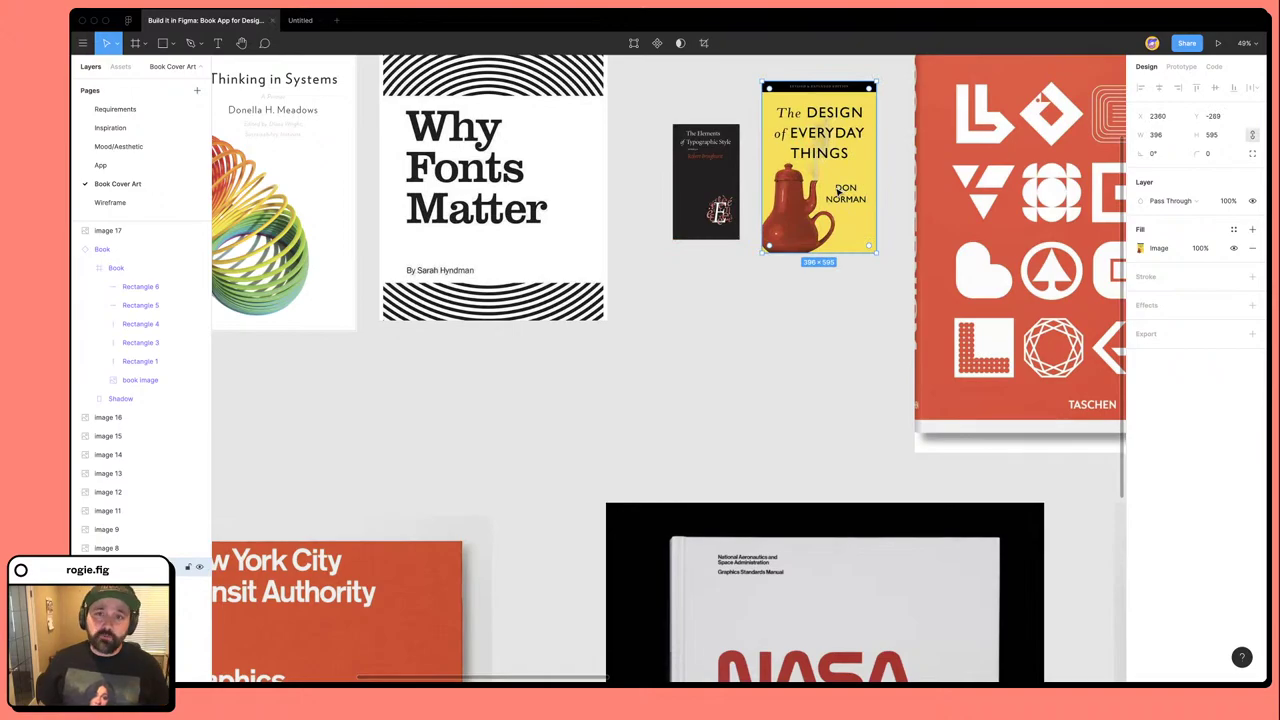
Examine the sketched app screens on the Wireframe page, and go to the Book component on the App page.
click(122, 206)
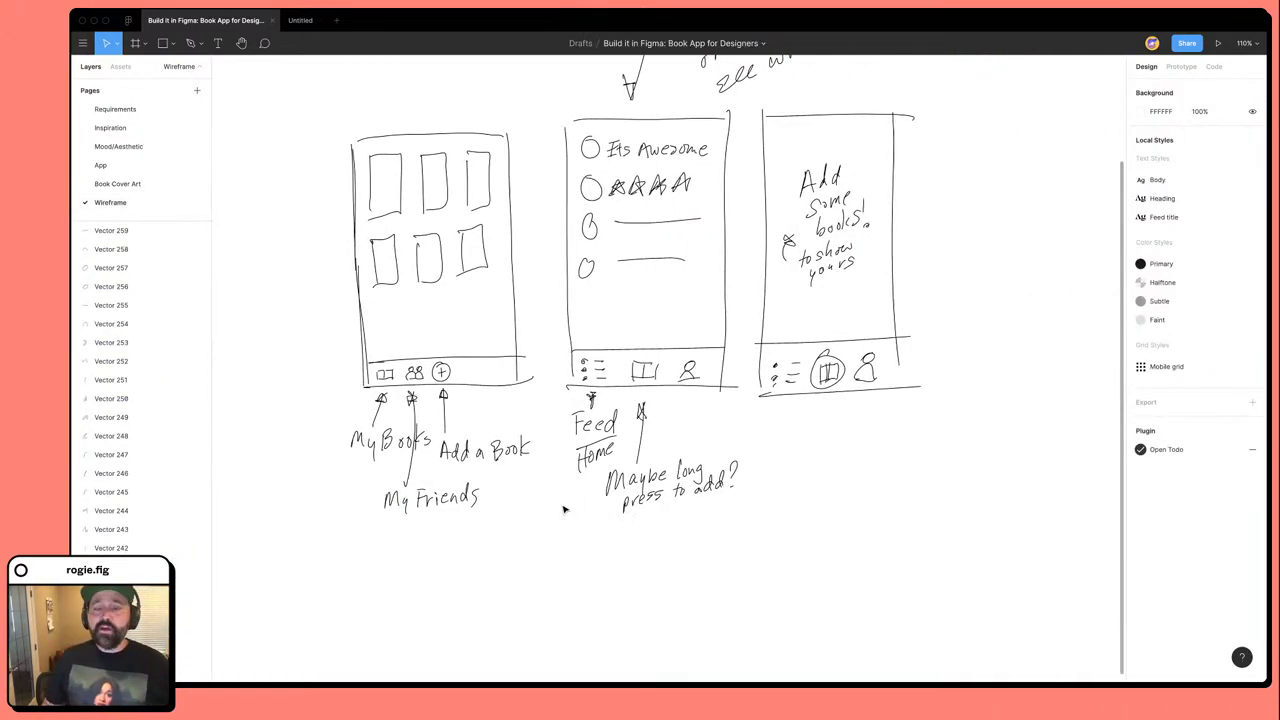
scroll(563, 510, down, 3)
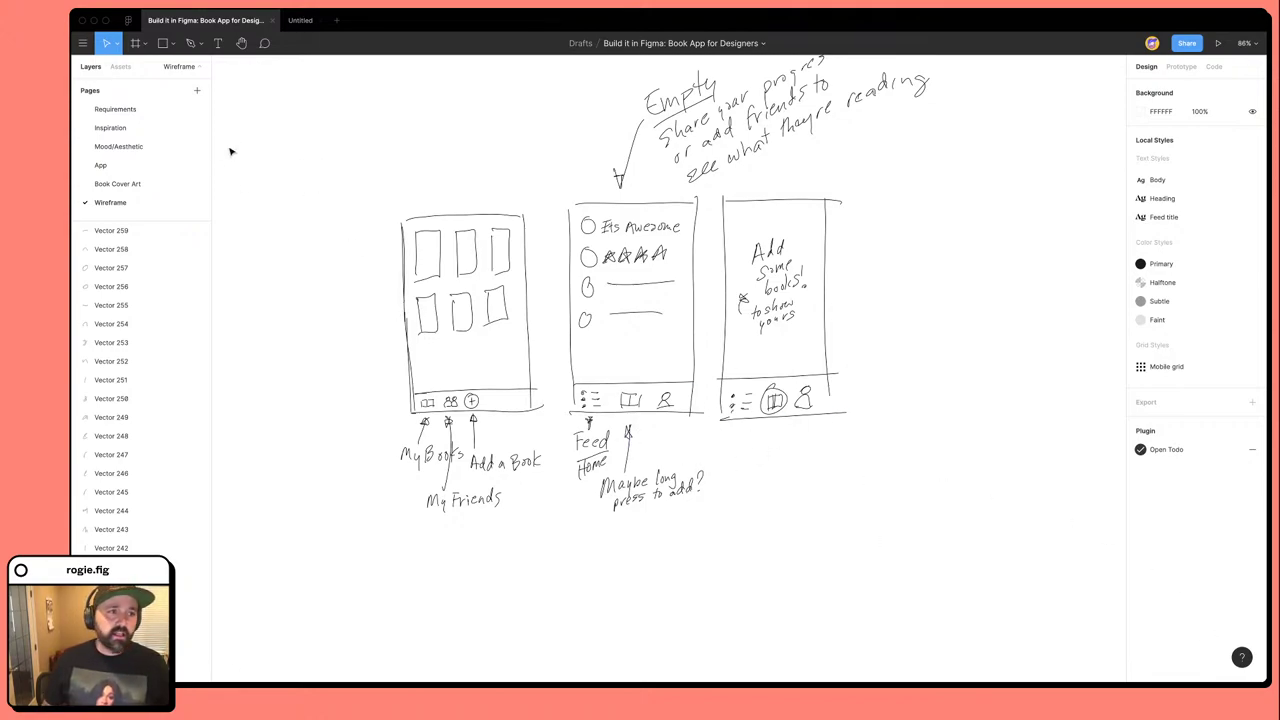
click(101, 166)
scroll(755, 488, down, 5)
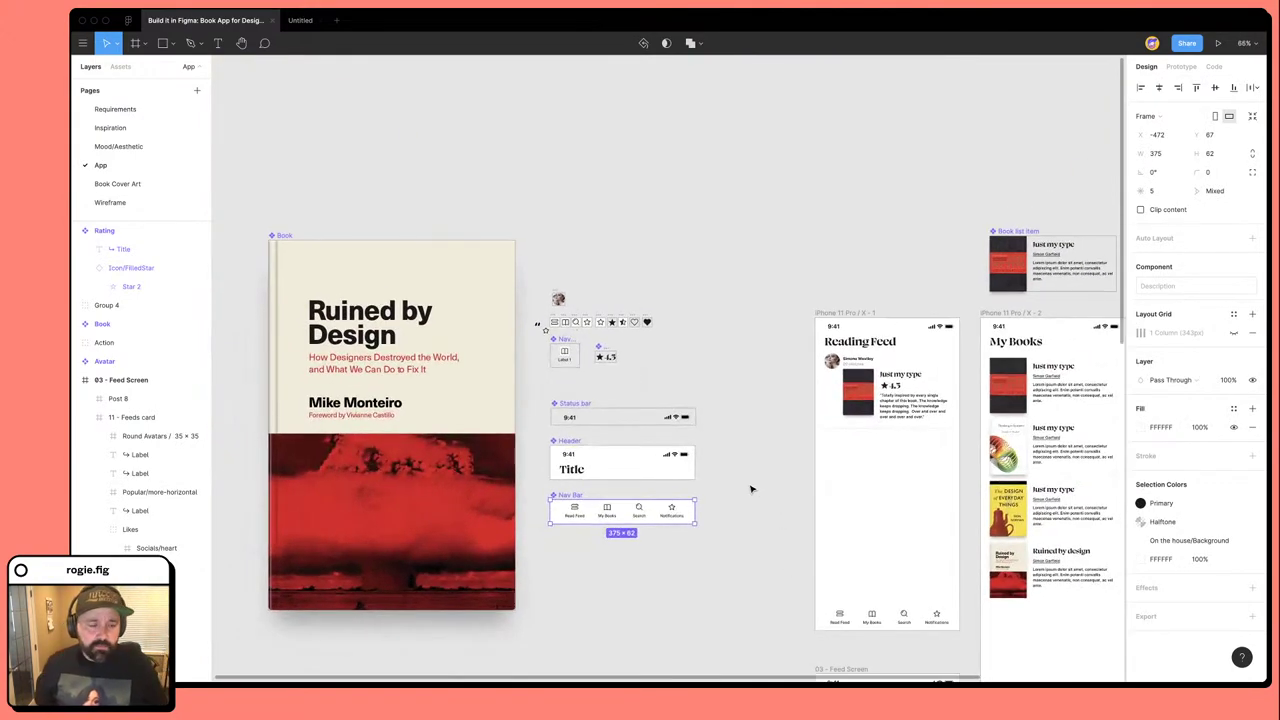
scroll(363, 457, left, 3)
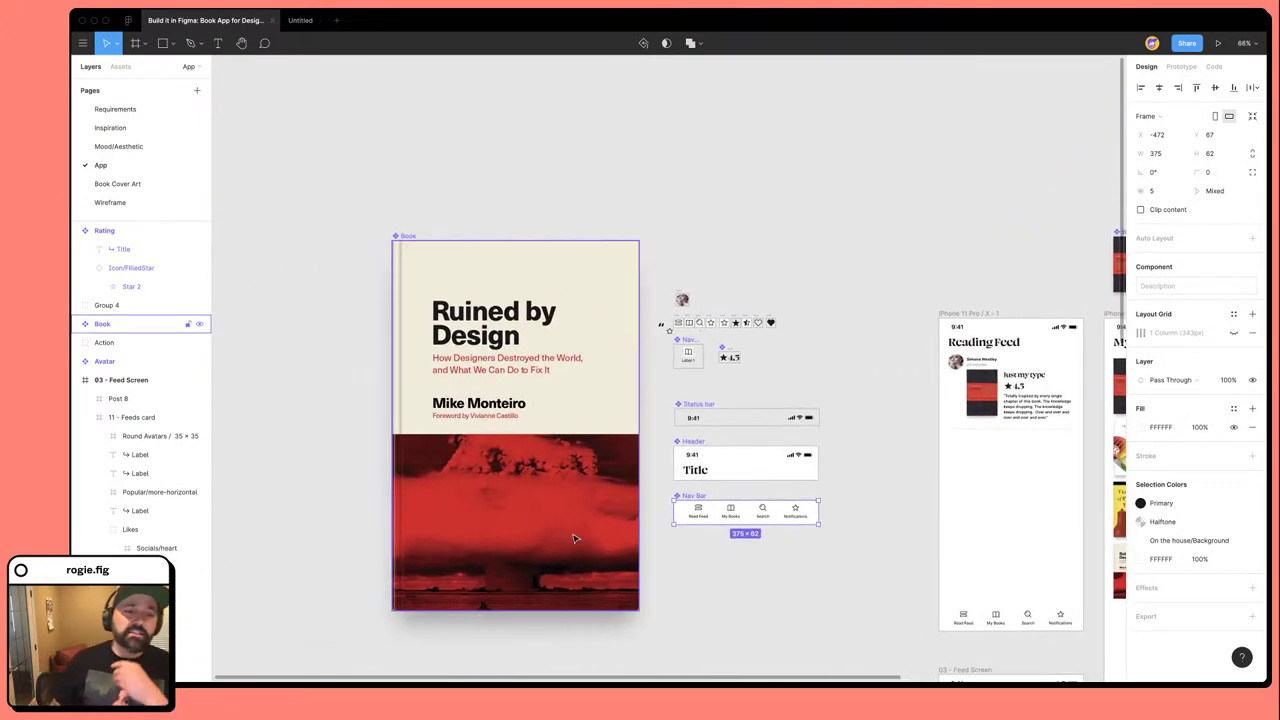
Duplicate the Ruined by Design Book component as an instance placed beside the original.
click(150, 324)
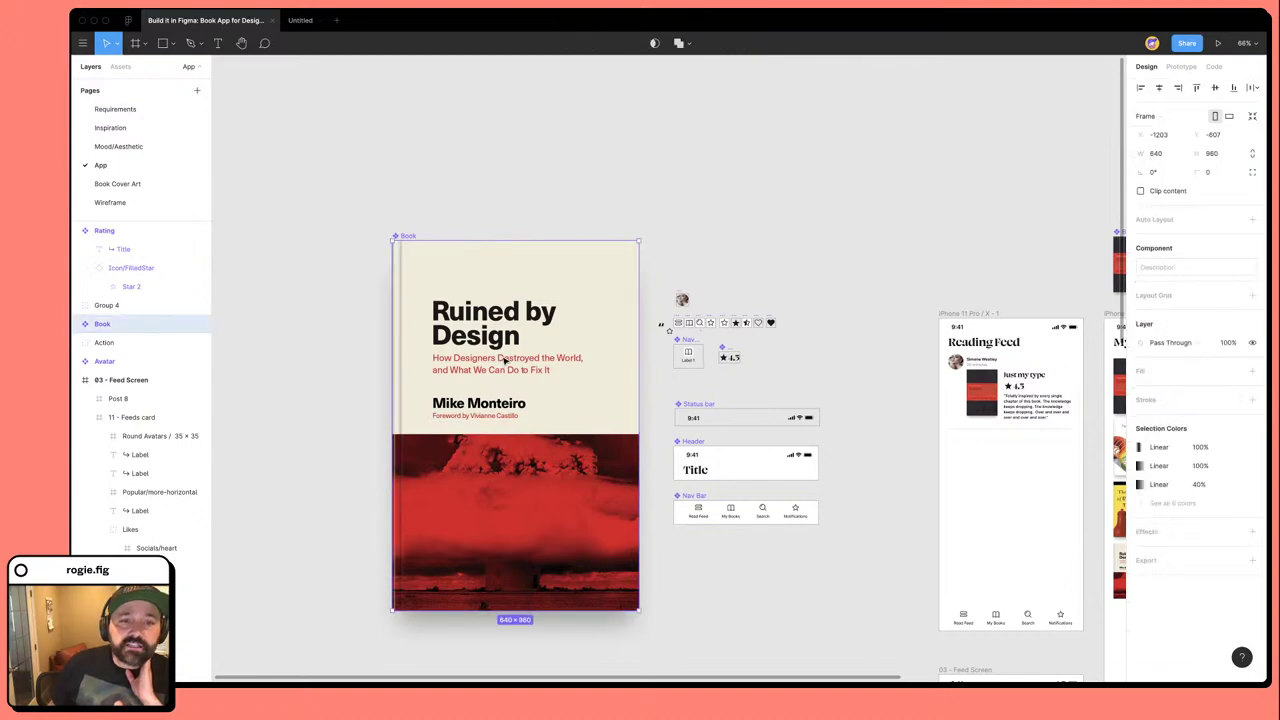
scroll(503, 363, left, 4)
drag(712, 427, 384, 420)
scroll(400, 380, left, 3)
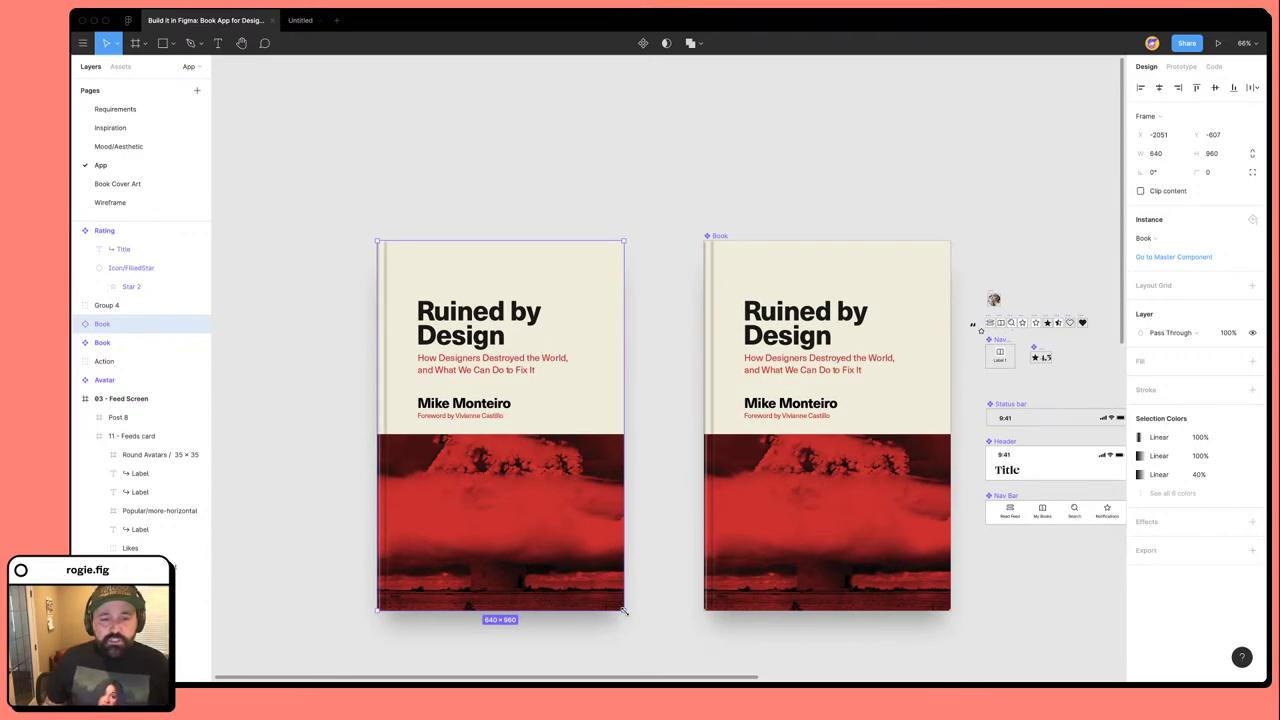
Resize the Book instance down to about 151 × 227 and compare it with the full-size component.
drag(624, 611, 382, 323)
key(shift+2)
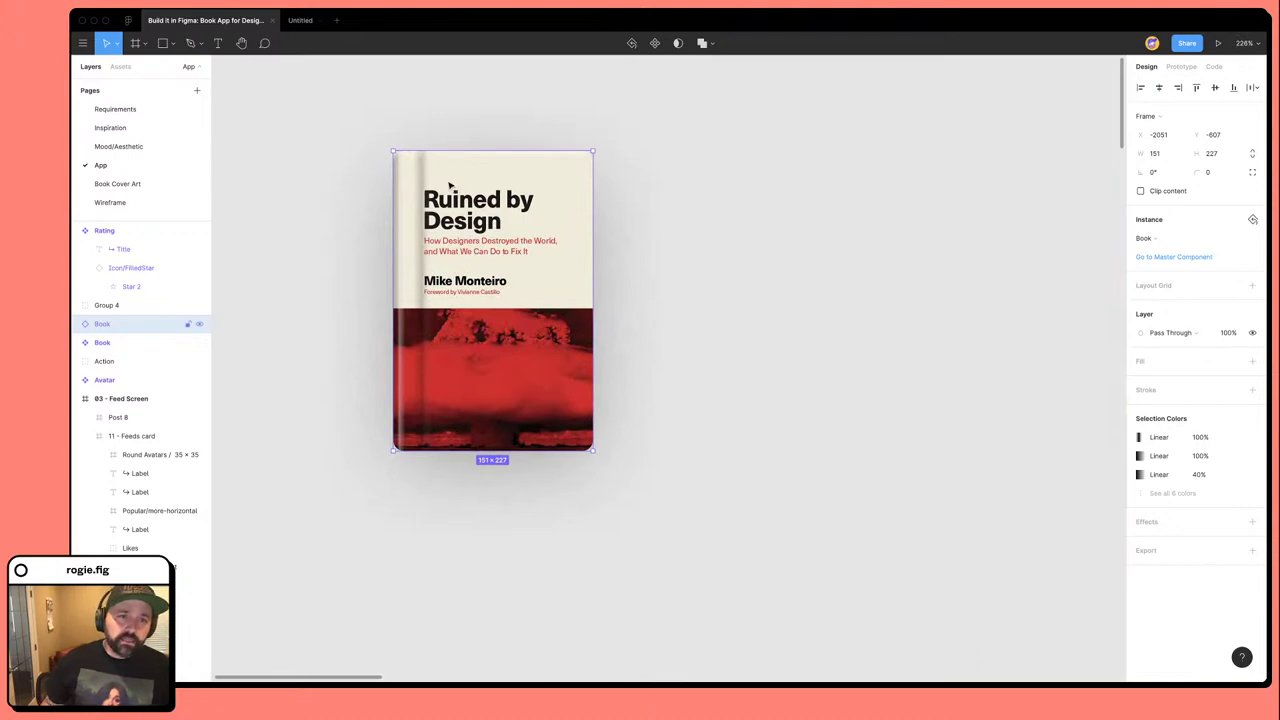
scroll(452, 280, down, 6)
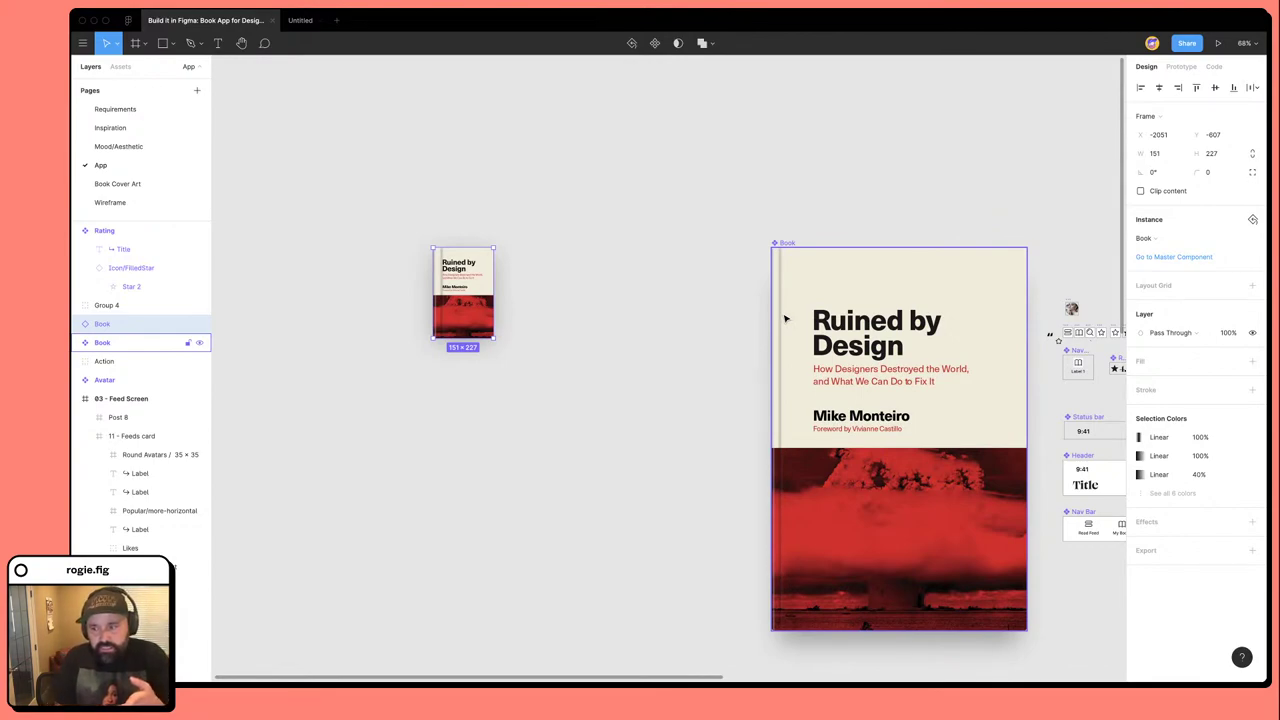
click(504, 380)
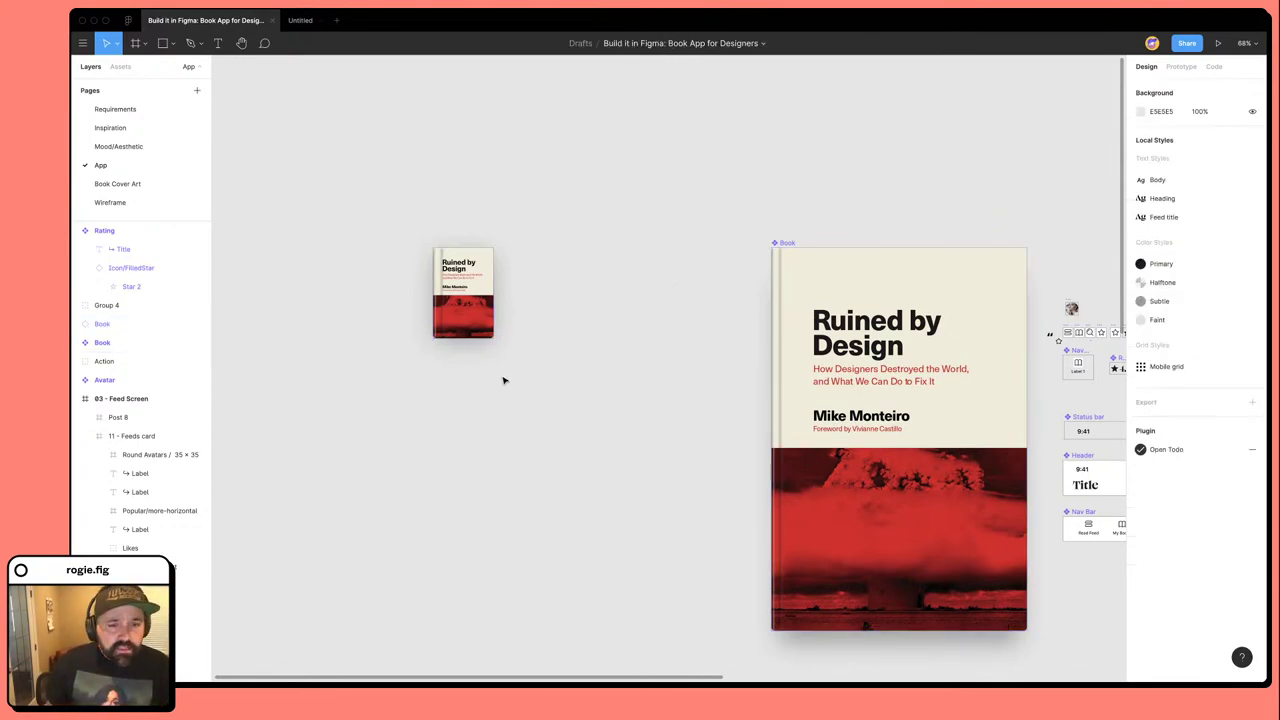
click(474, 327)
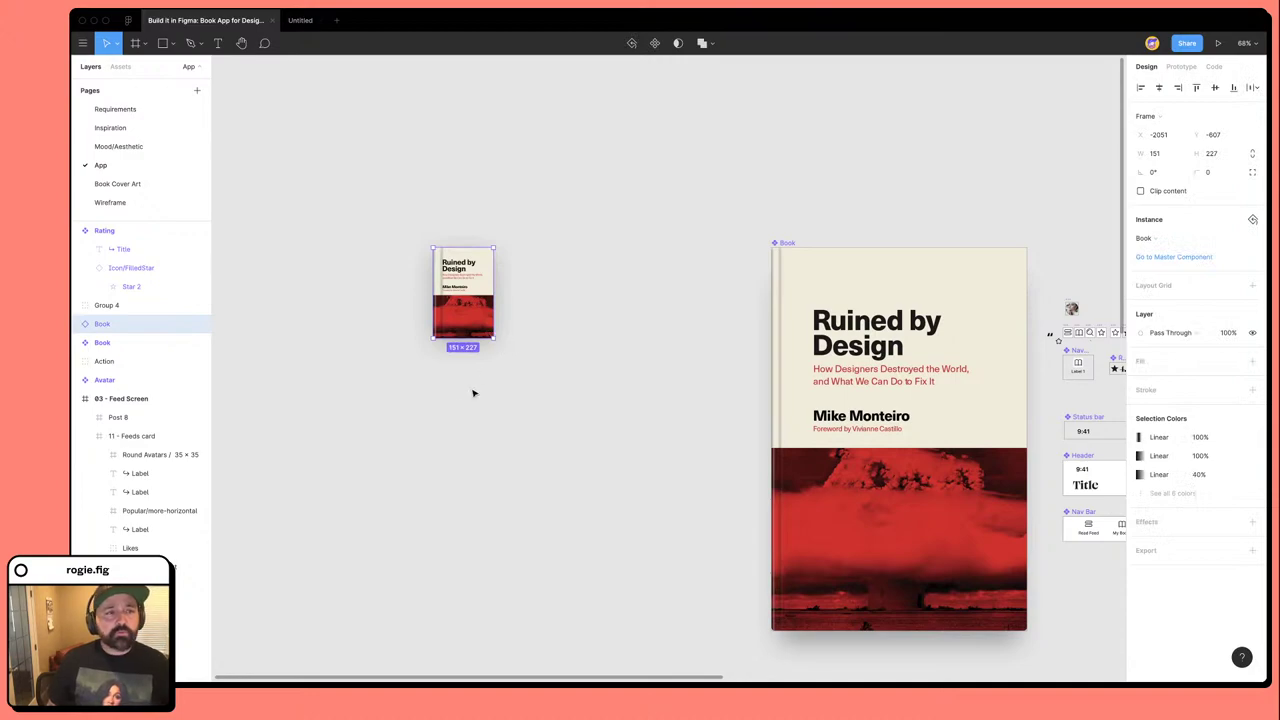
click(117, 43)
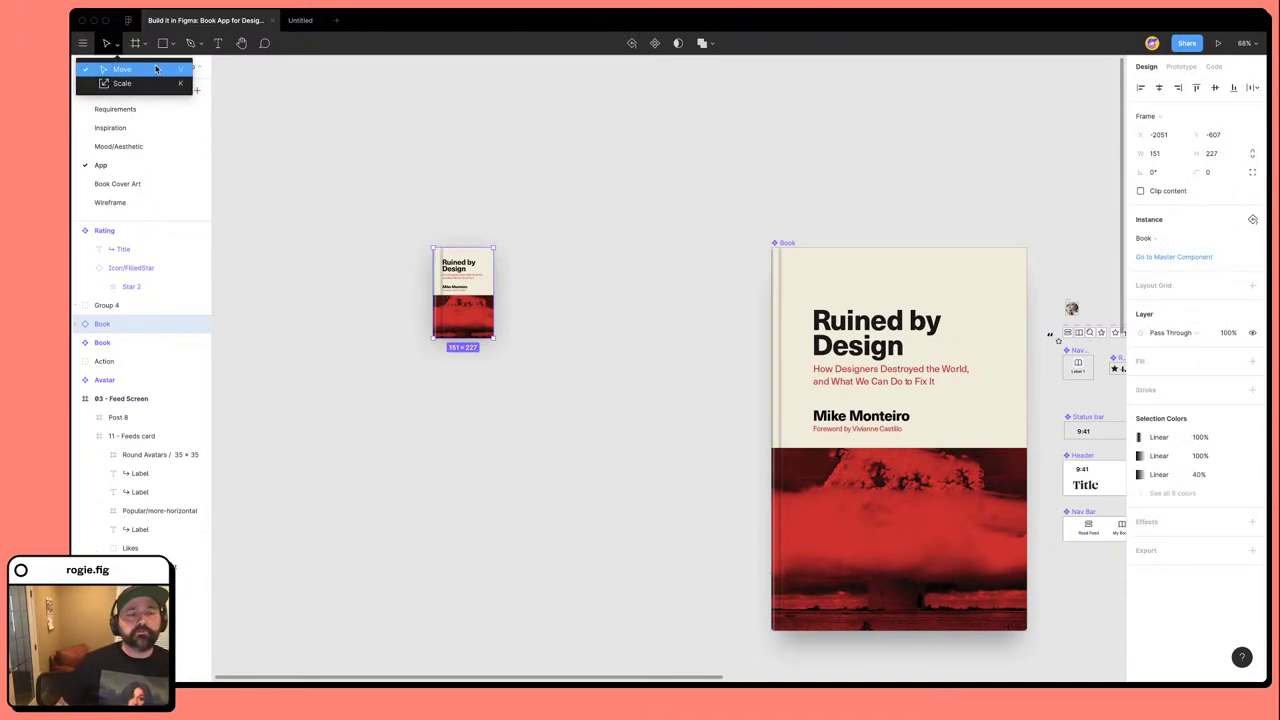
click(373, 439)
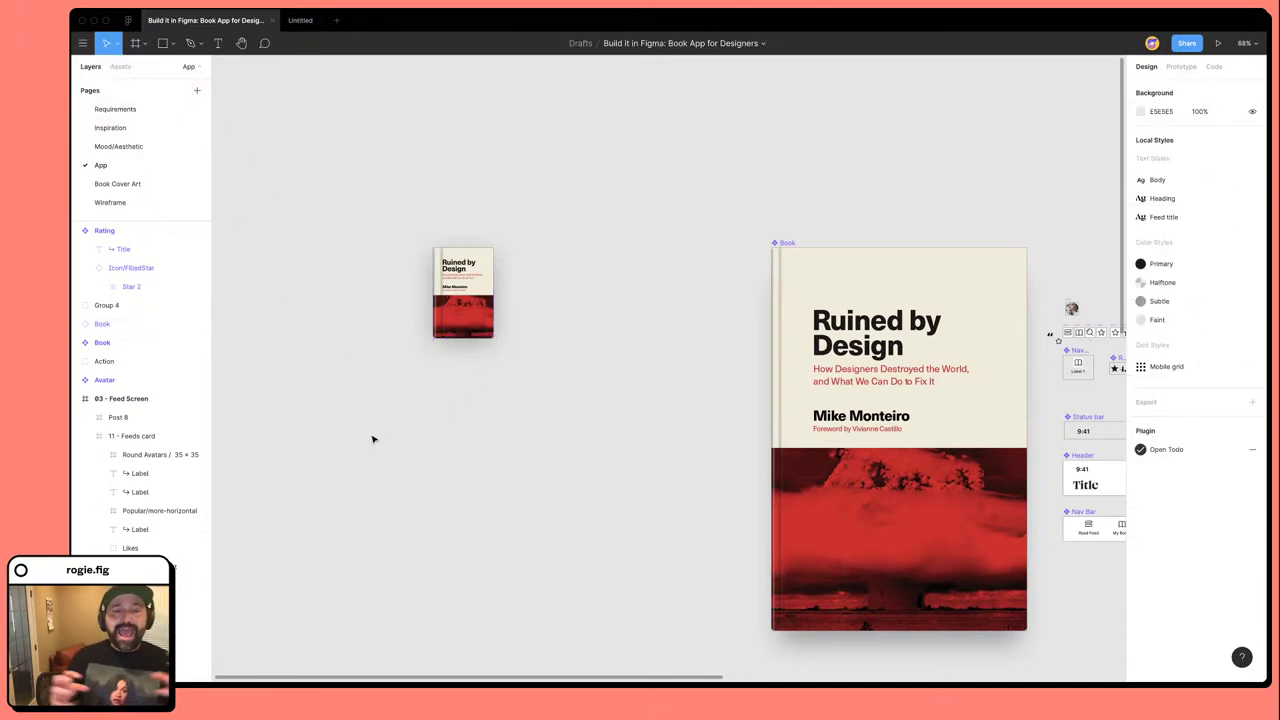
Enlarge the Book instance to about 675 × 1015 and inspect the constraints of its Rectangle 1 spine layer.
click(488, 330)
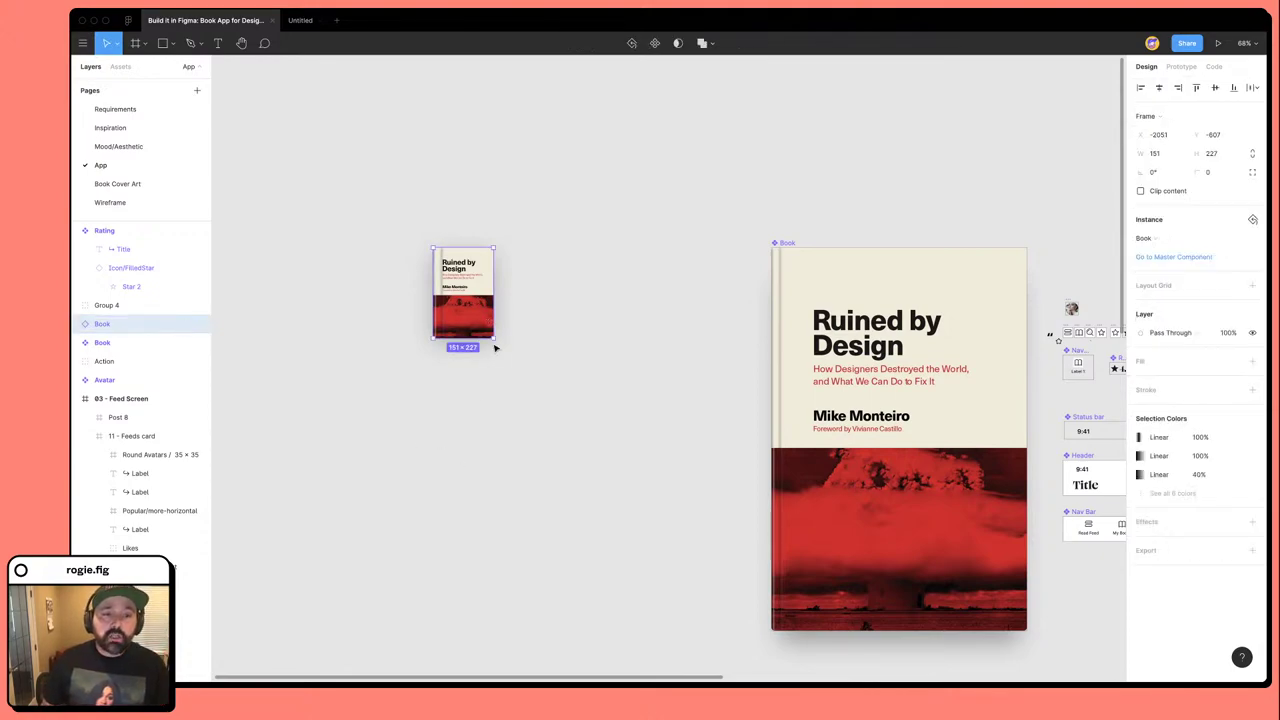
drag(493, 338, 702, 652)
super+click(444, 309)
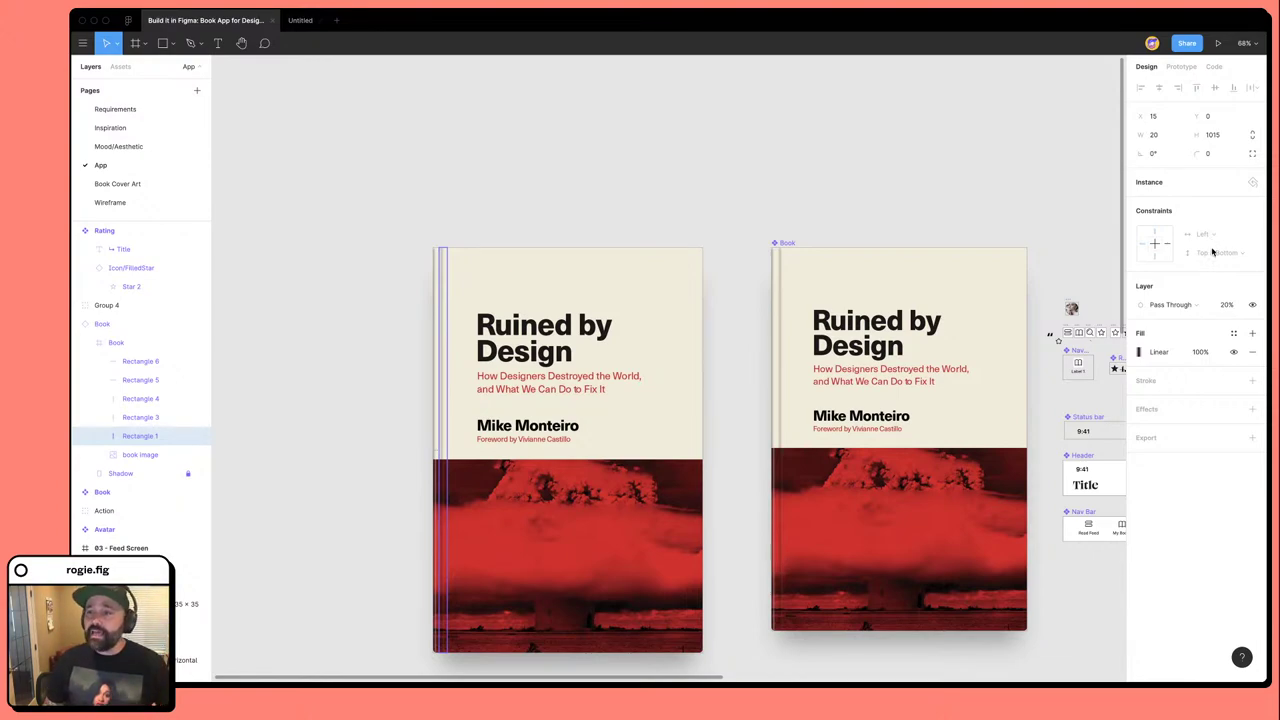
click(562, 200)
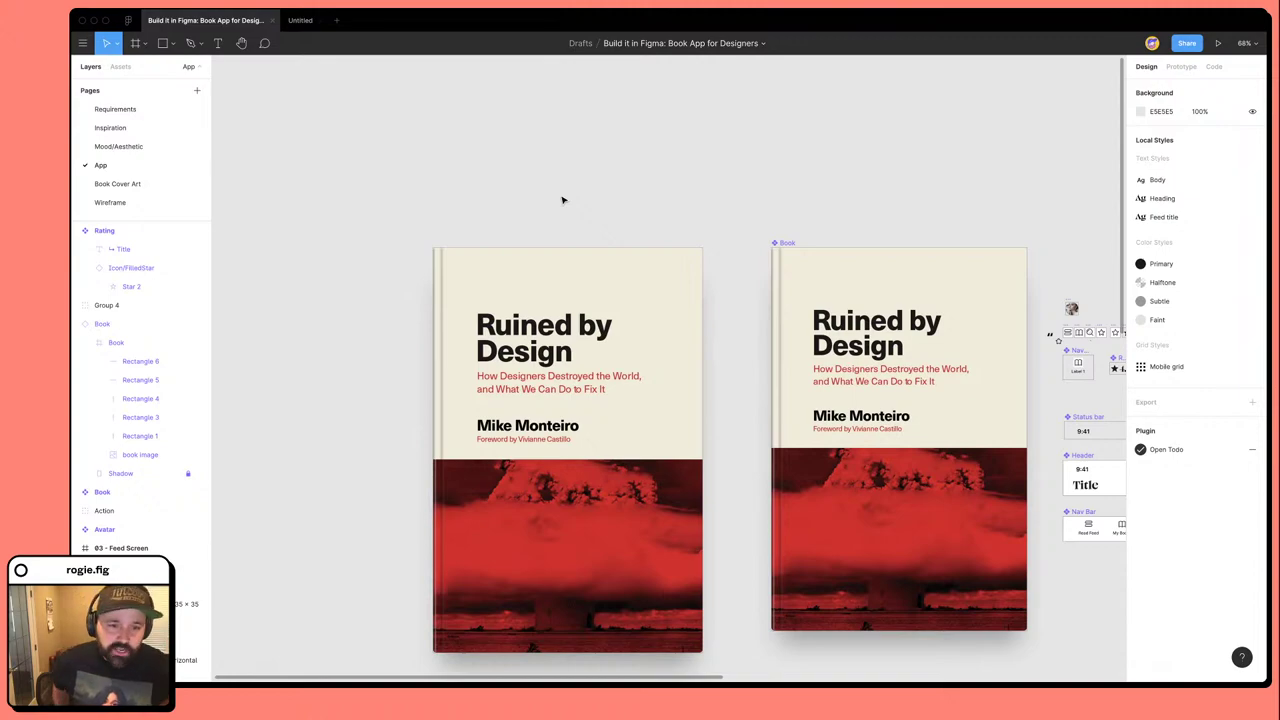
Shrink the Book instance to a small thumbnail by plain resizing and examine its spine, corners and shadow up close.
click(690, 453)
scroll(690, 455, down, 1)
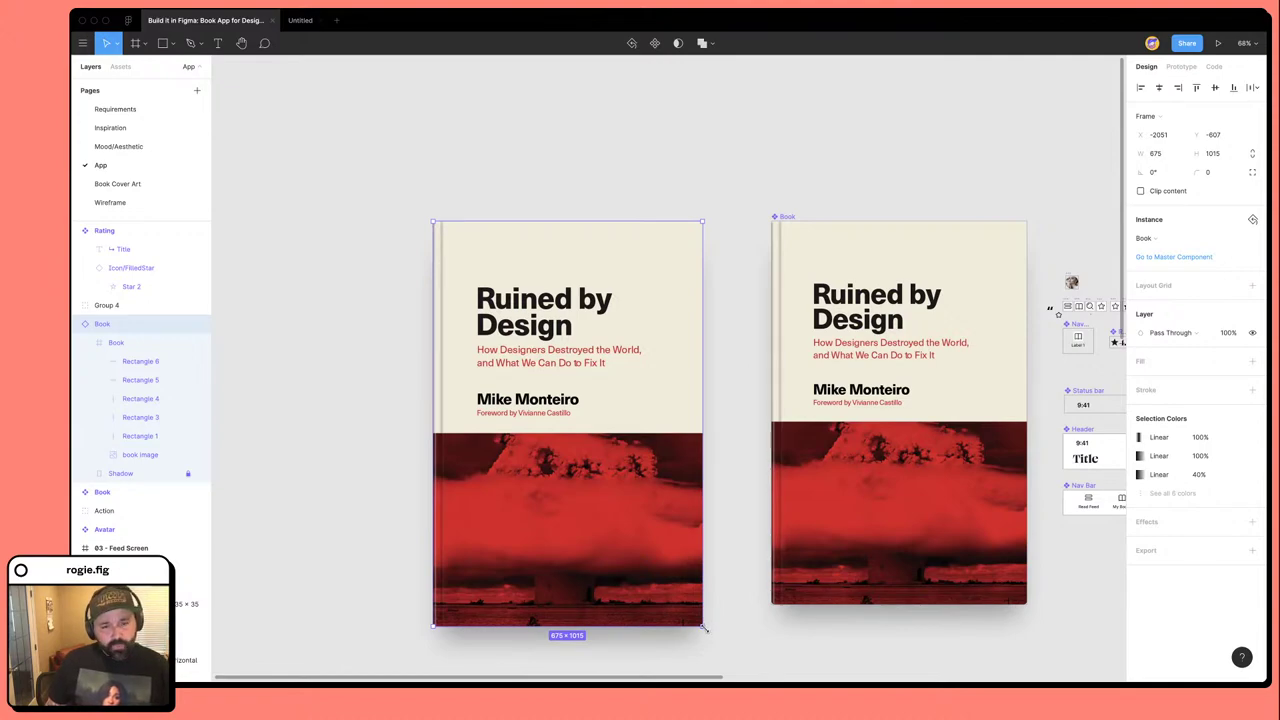
drag(703, 628, 474, 282)
click(404, 239)
scroll(391, 209, up, 5)
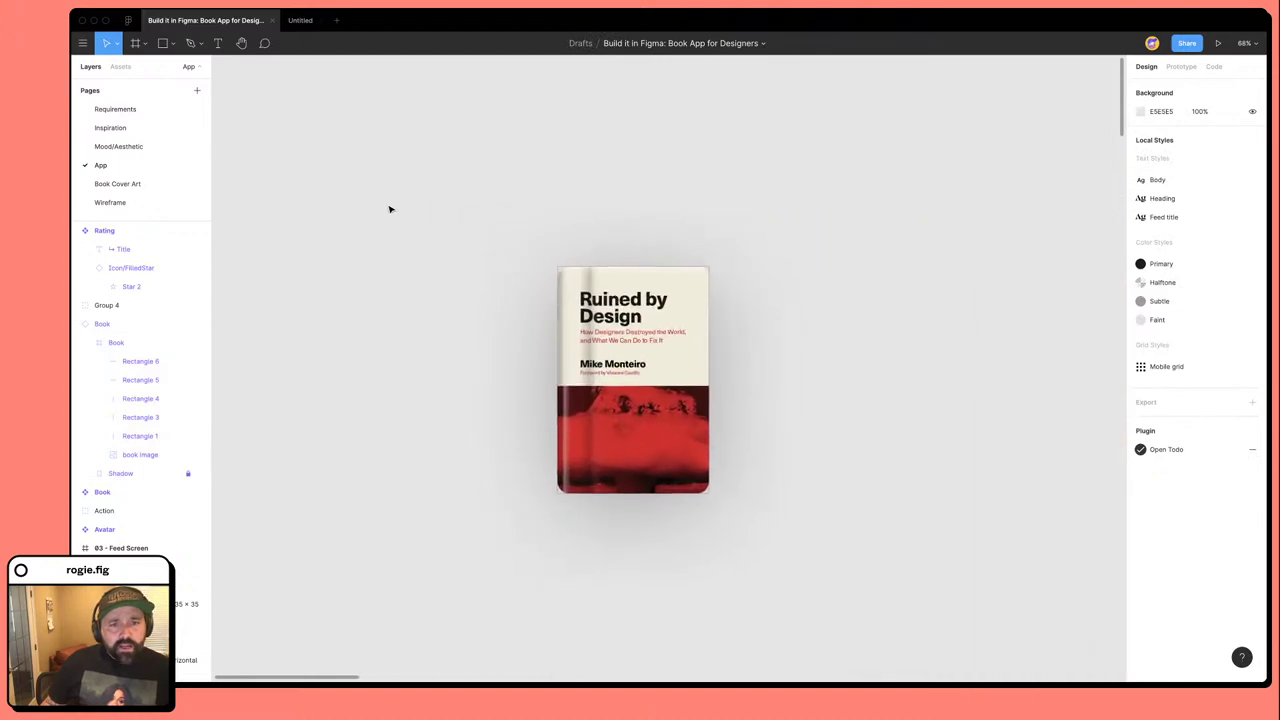
scroll(880, 560, right, 2)
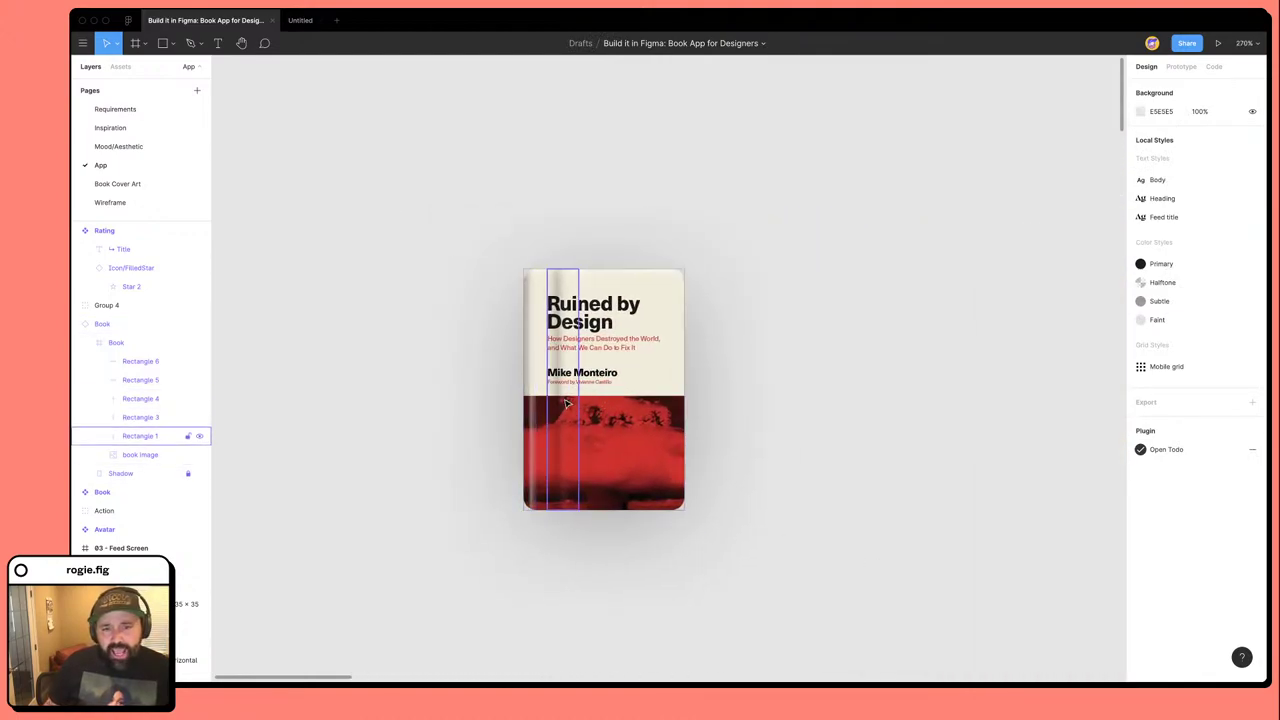
scroll(770, 521, down, 8)
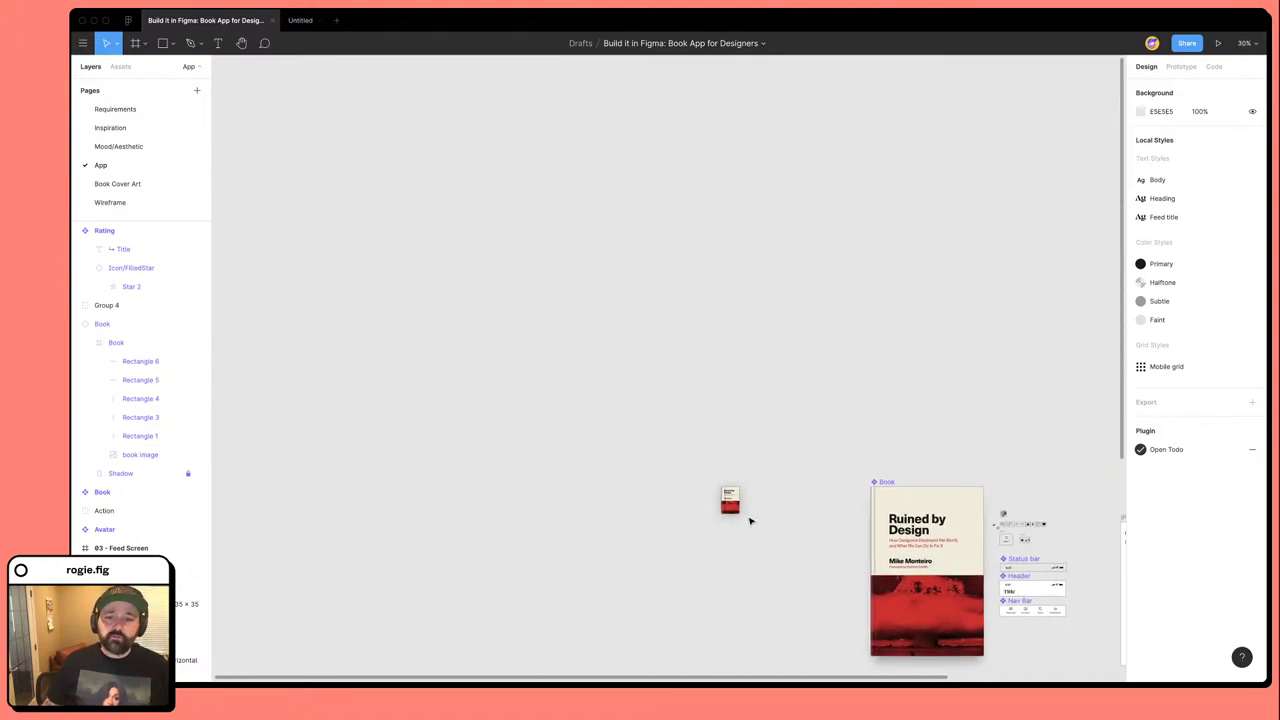
Resize the small Book instance back up to about 675 × 1015.
click(730, 503)
drag(741, 516, 843, 663)
scroll(843, 663, down, 3)
scroll(693, 571, up, 3)
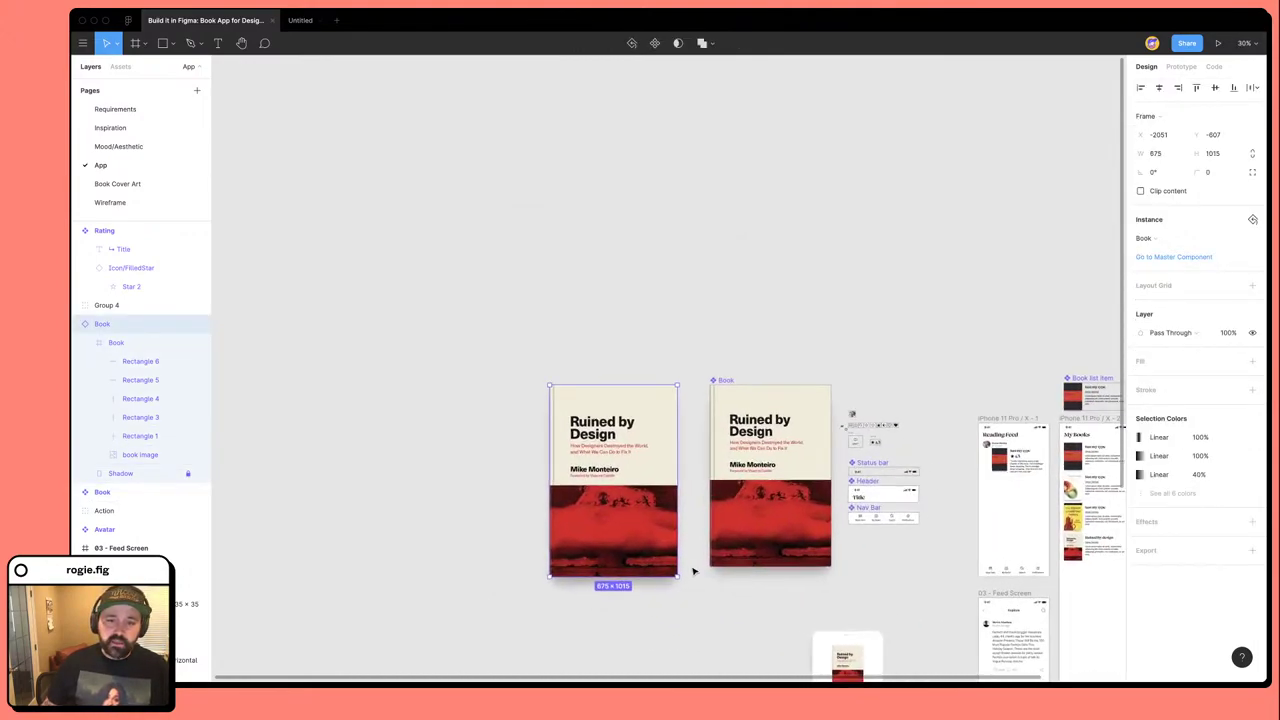
scroll(693, 571, up, 2)
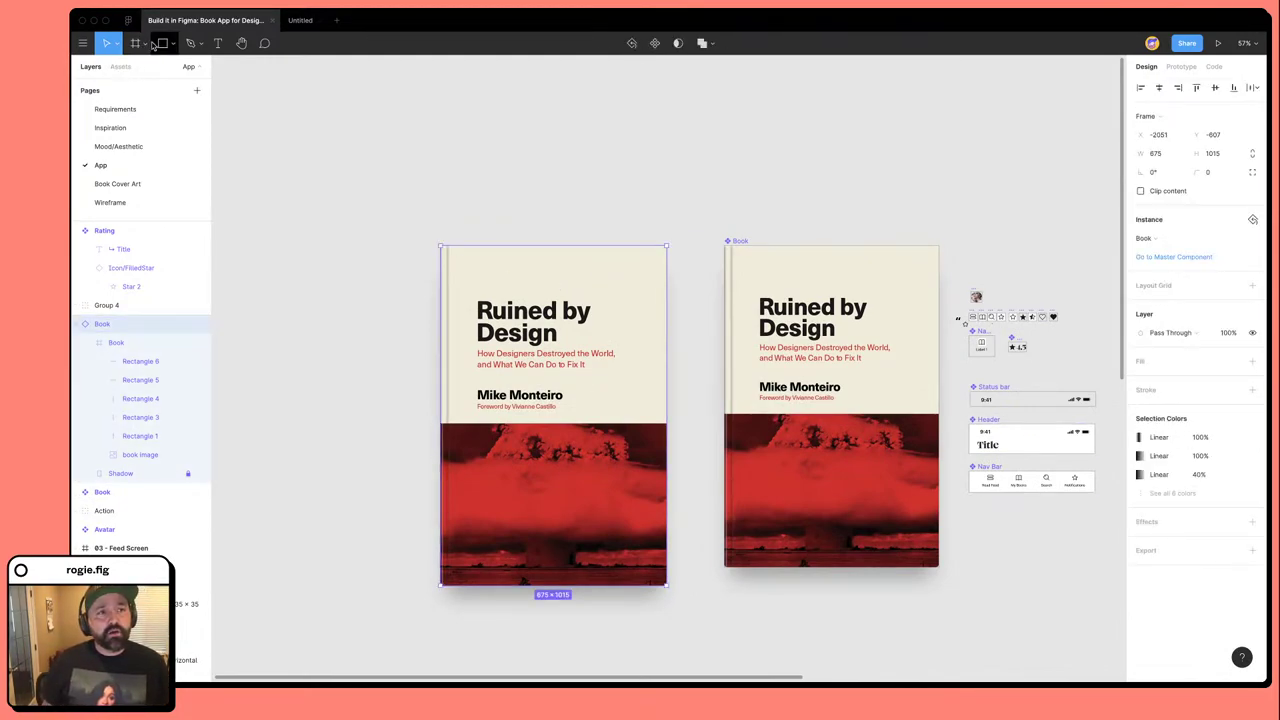
Shrink the Book instance proportionally with the Scale tool to about 156 × 235 and examine its details up close.
click(117, 45)
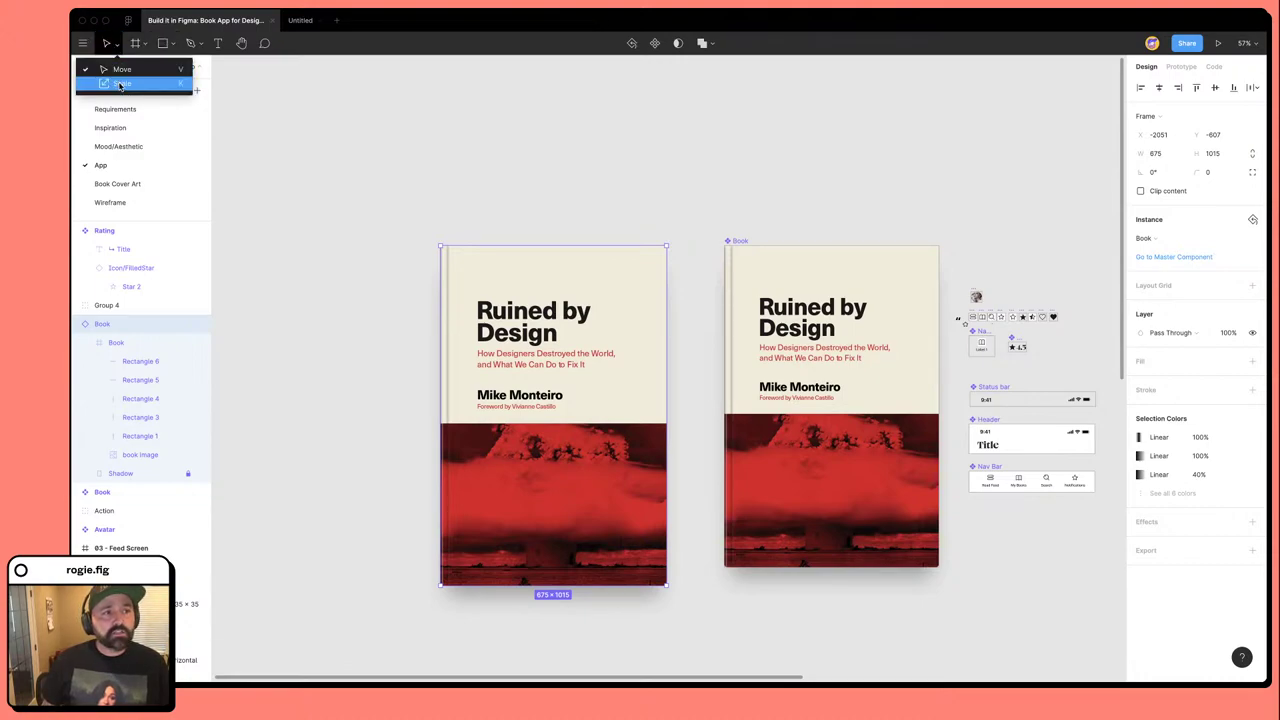
click(121, 84)
click(387, 179)
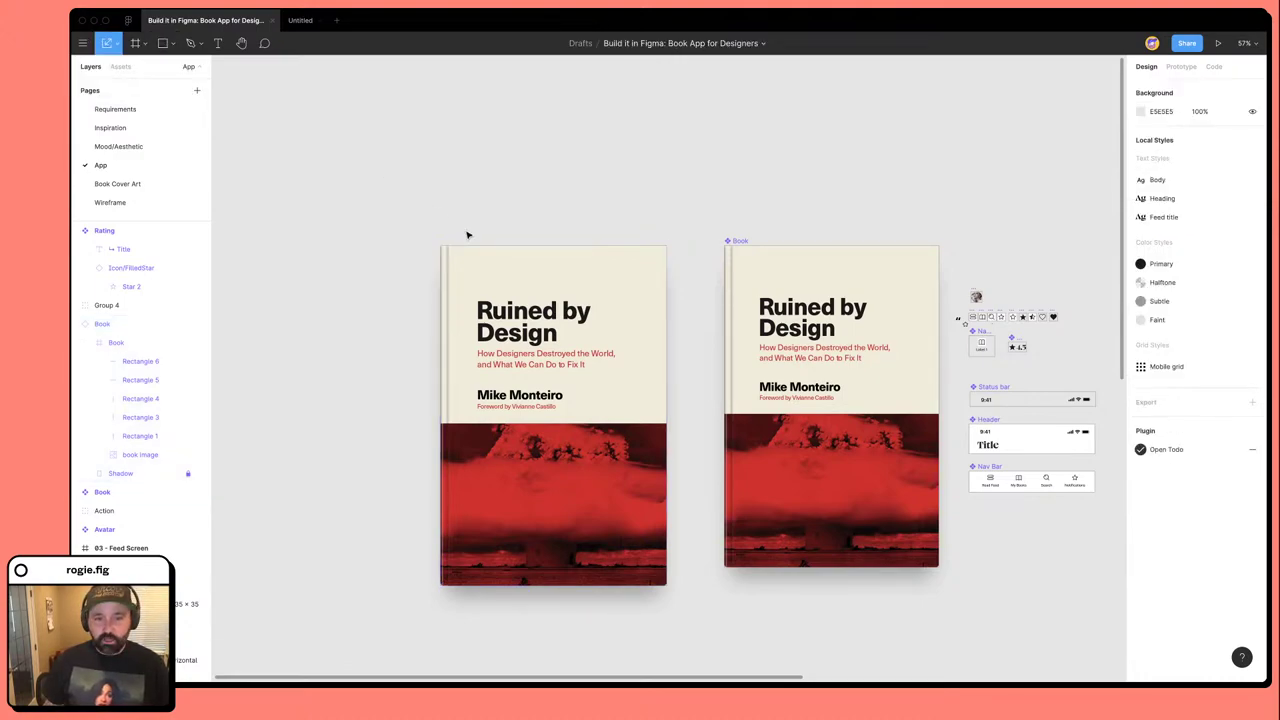
click(648, 391)
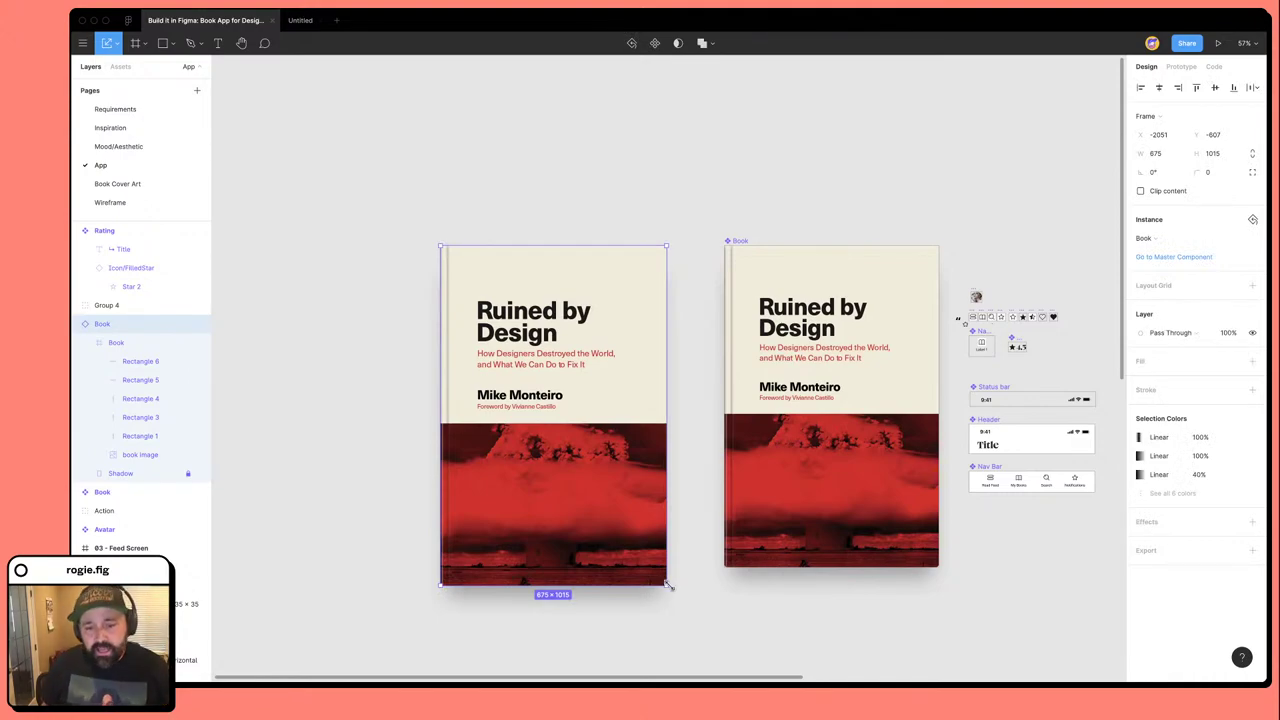
drag(669, 589, 450, 327)
click(464, 401)
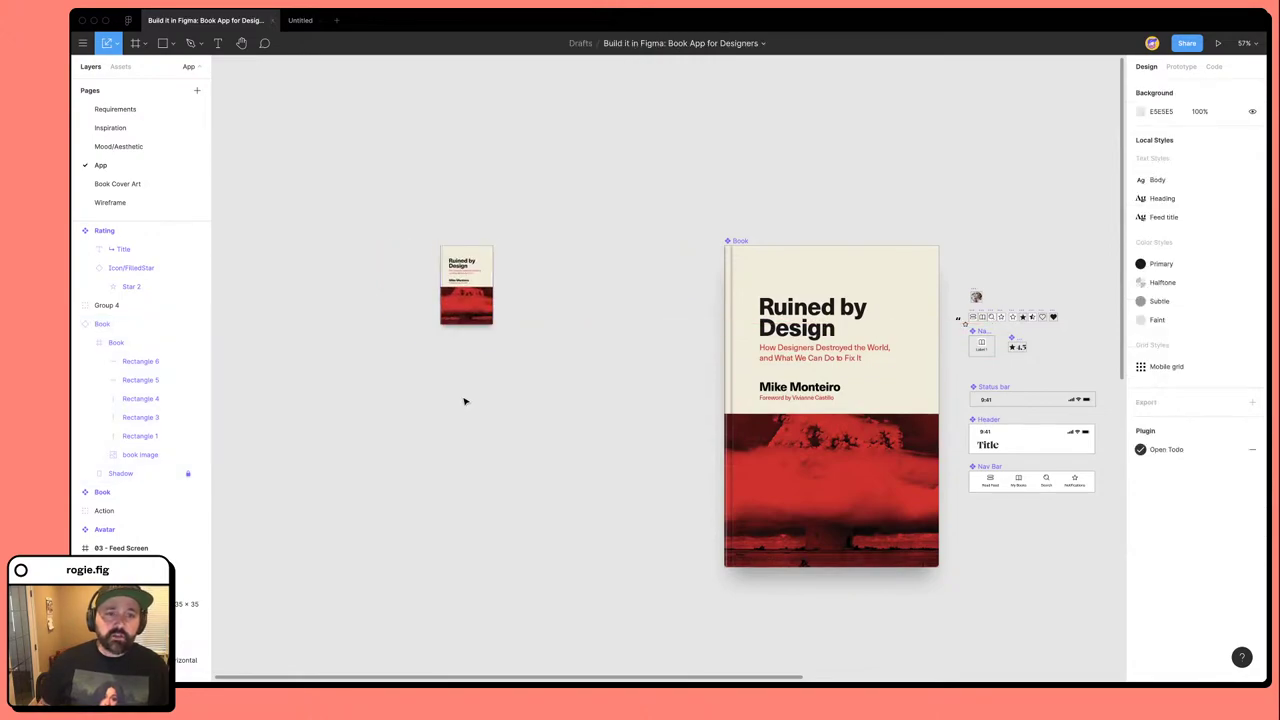
scroll(400, 286, up, 10)
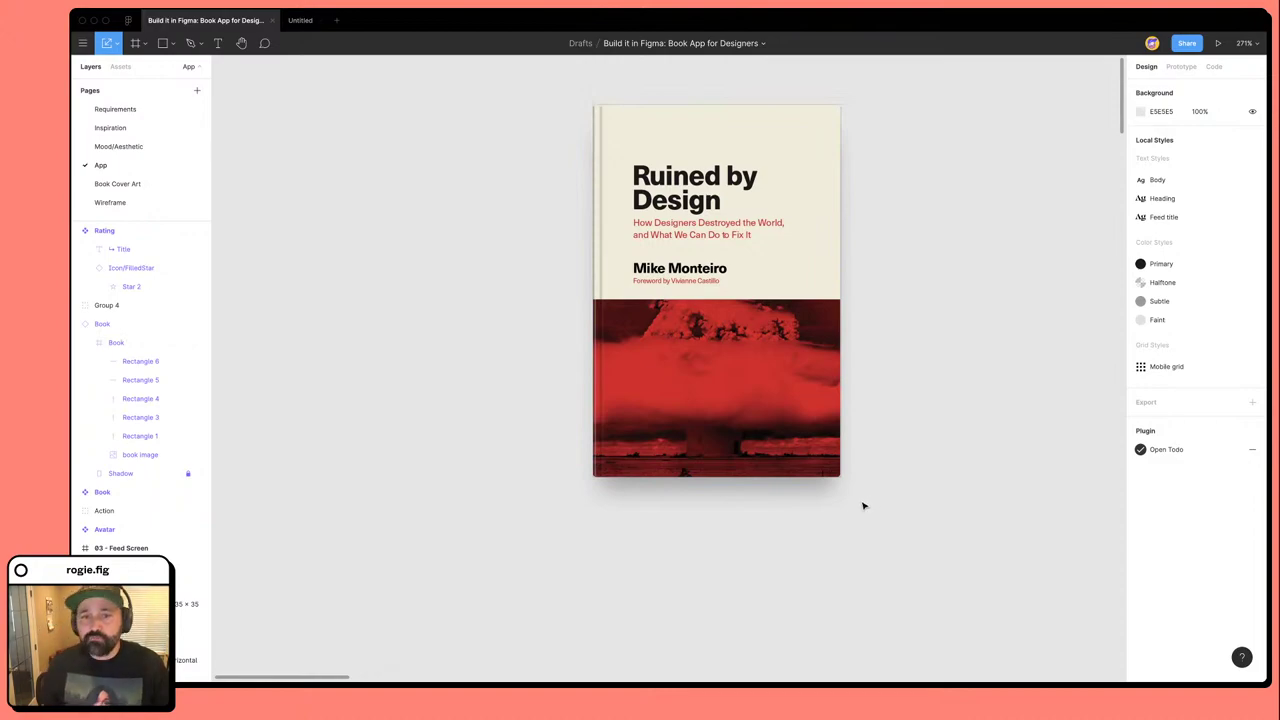
Undo the last scaling of the Book instance.
scroll(860, 507, down, 5)
scroll(858, 505, right, 5)
key(ctrl+z)
key(ctrl+z)
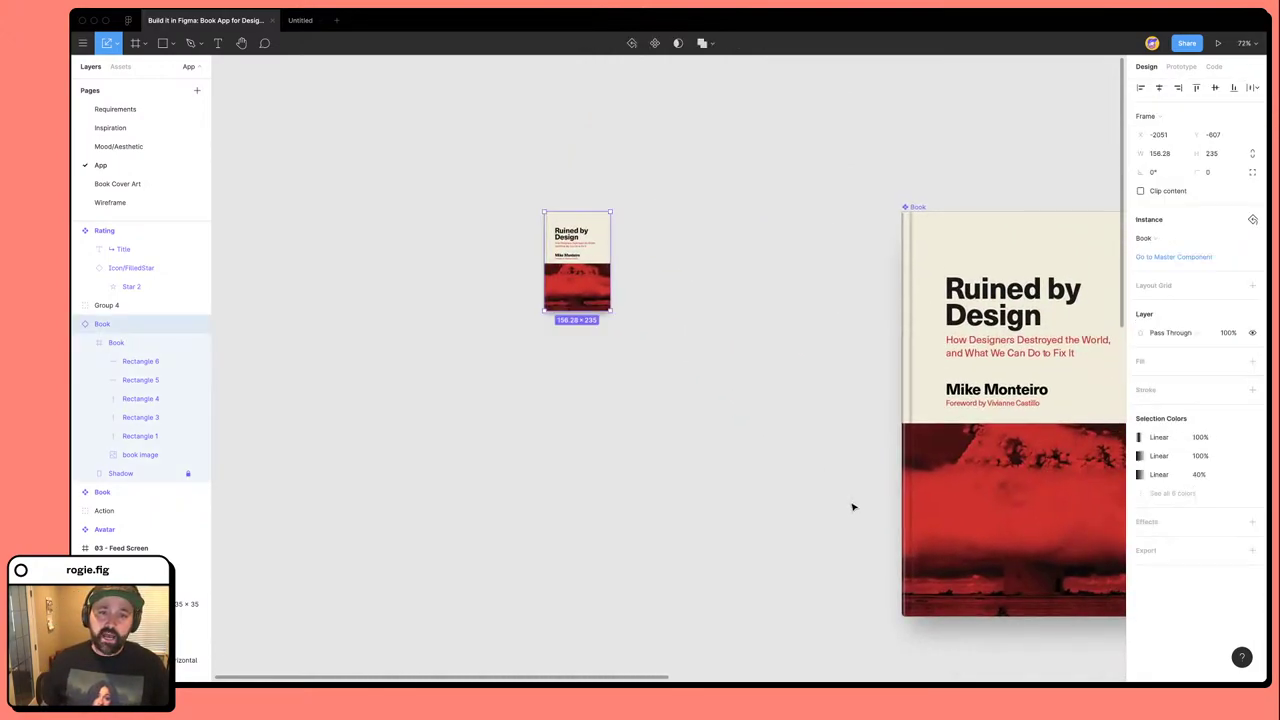
scroll(851, 508, right, 4)
scroll(674, 571, down, 3)
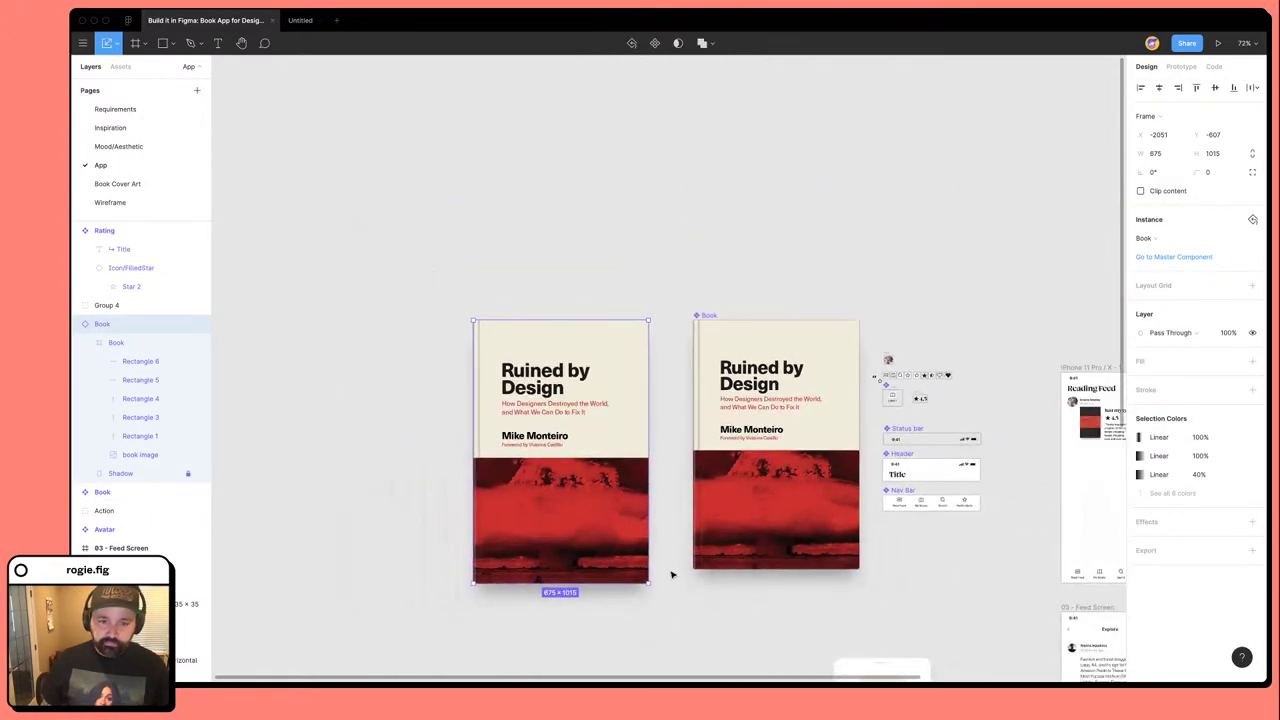
Delete the Book instance beside the original component and bring the app screens back into view.
key(Delete)
scroll(580, 489, right, 10)
scroll(580, 489, down, 4)
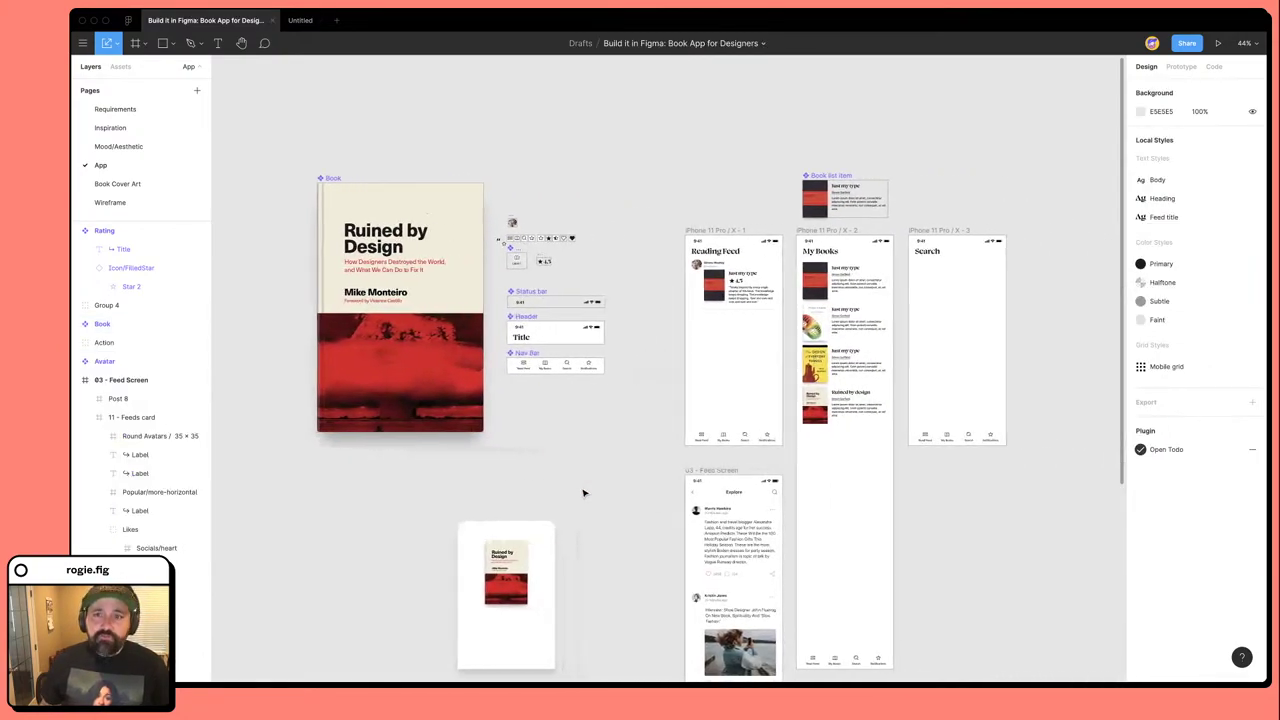
Place an instance of the Book component in the empty area above the original.
scroll(839, 390, up, 10)
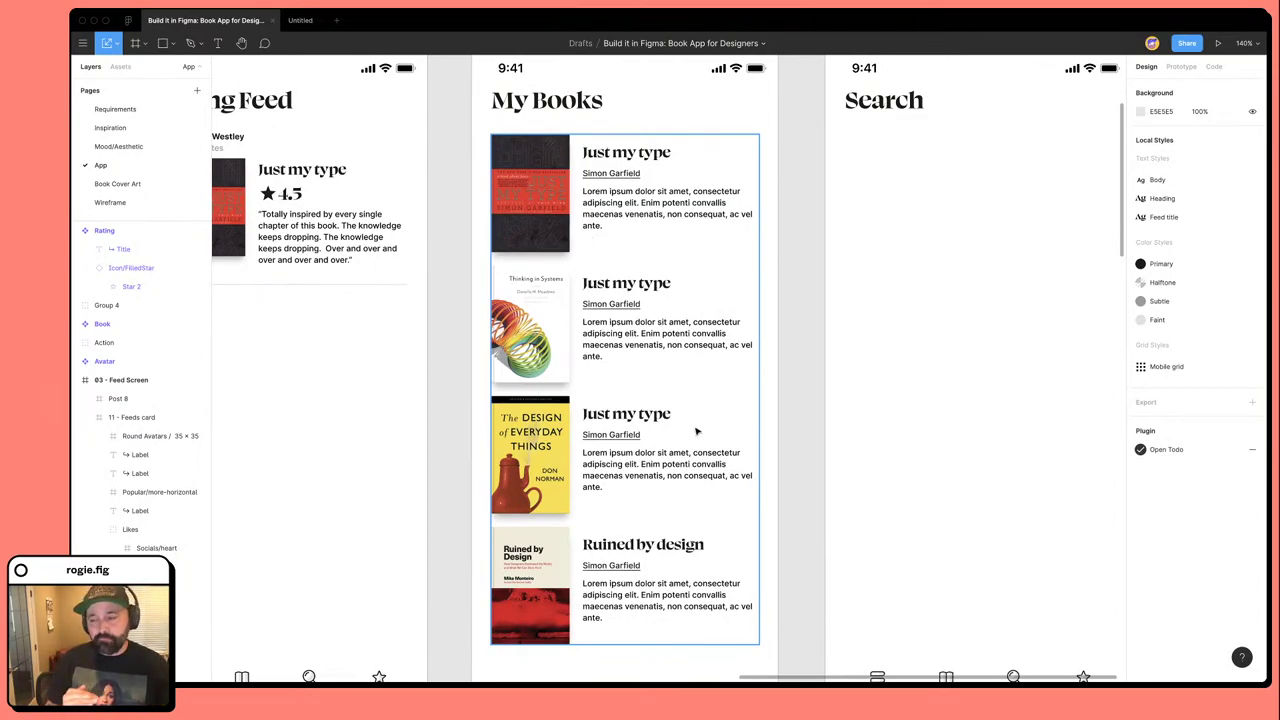
scroll(656, 441, down, 5)
scroll(640, 420, left, 10)
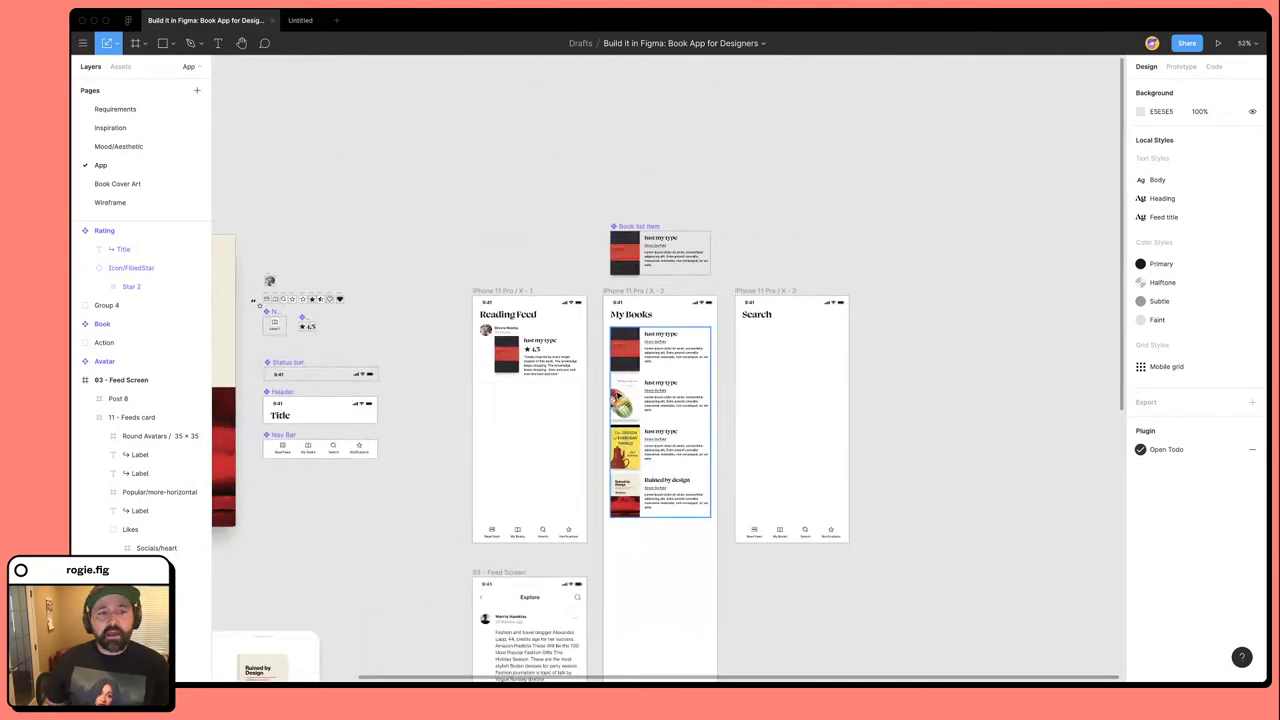
scroll(620, 394, up, 2)
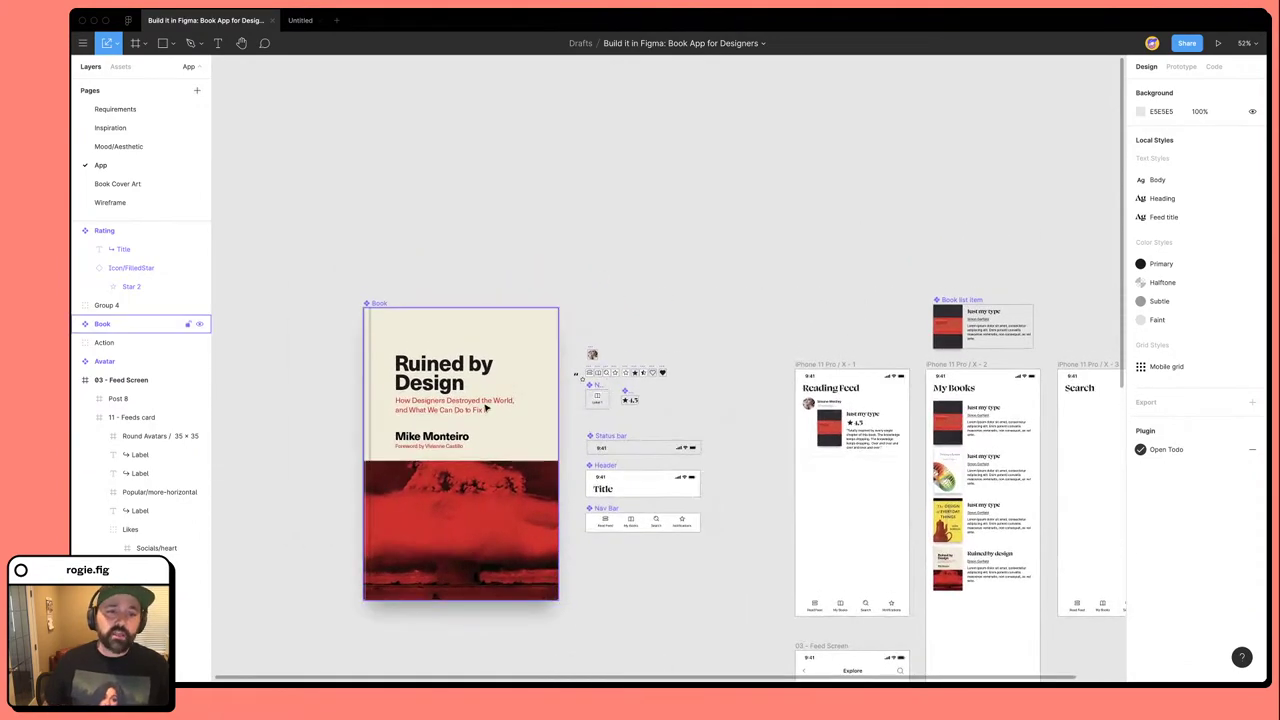
drag(487, 405, 677, 158)
scroll(677, 157, up, 2)
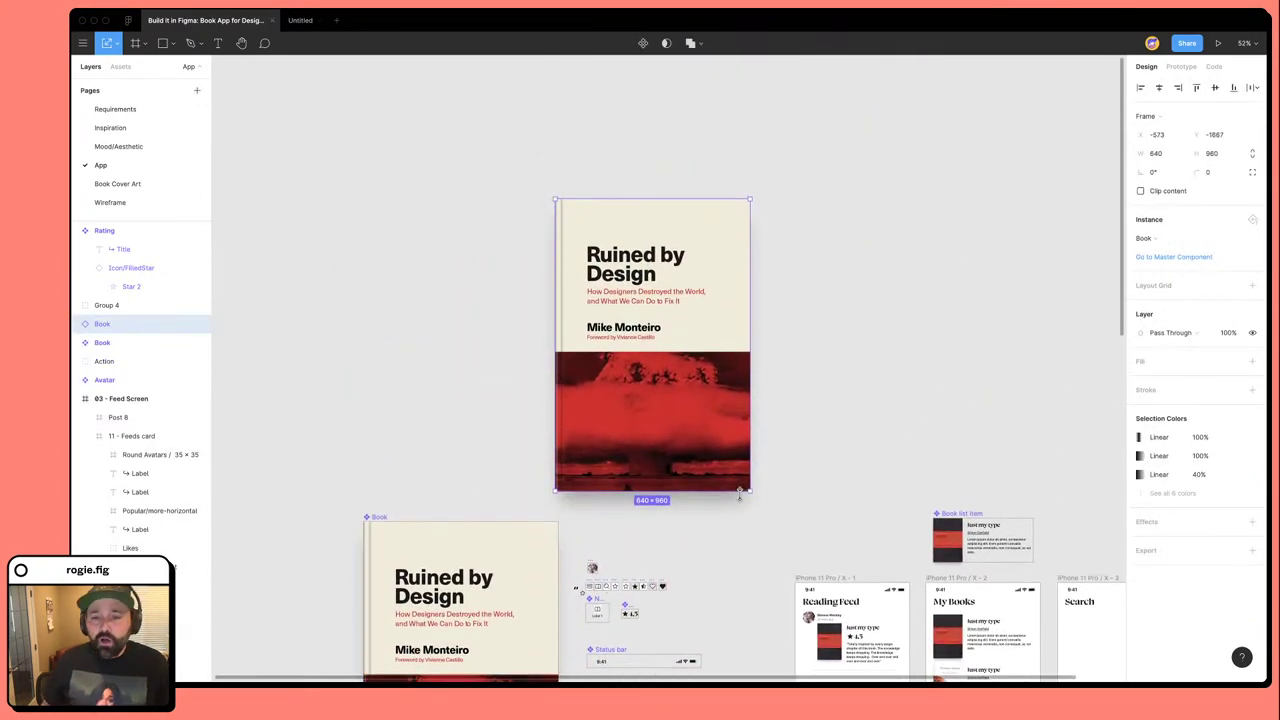
Scale the new Book instance down proportionally to about 302 × 453 with the Scale tool and undo that scaling.
drag(751, 491, 648, 337)
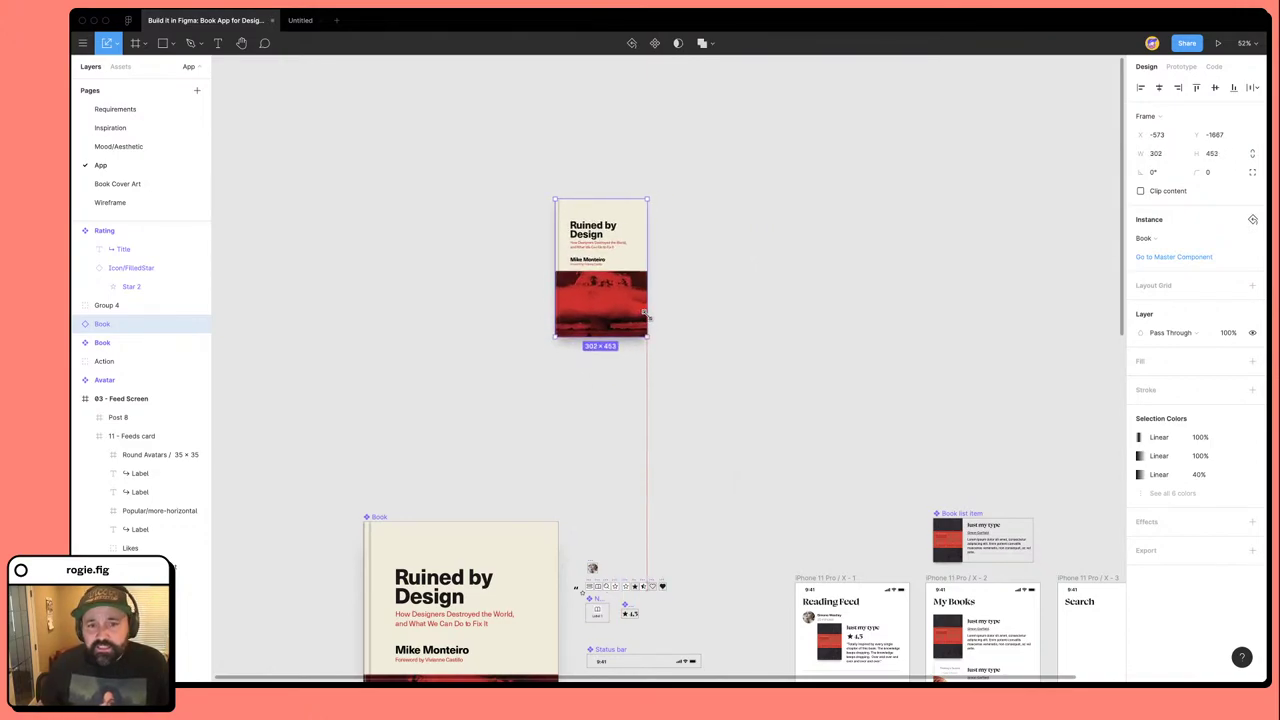
key(super+z)
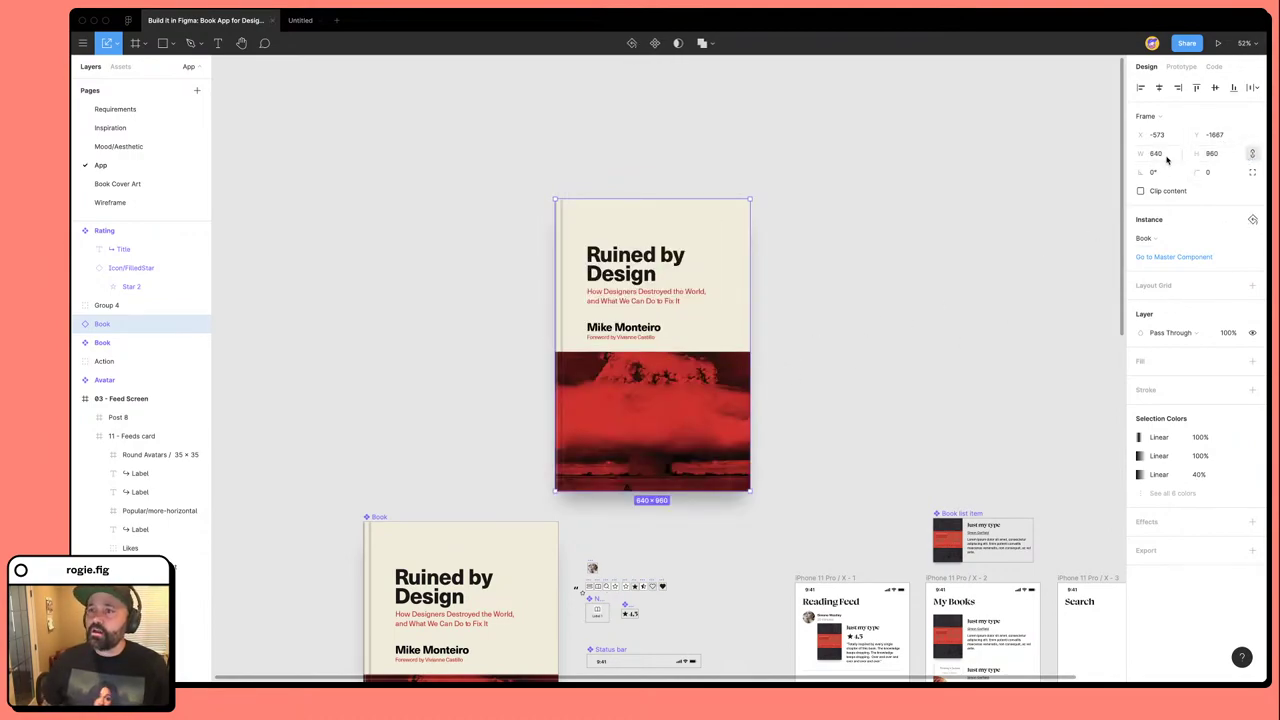
Set the Book instance's width to 300 with its proportions constrained.
click(1165, 156)
text(300)
key(Return)
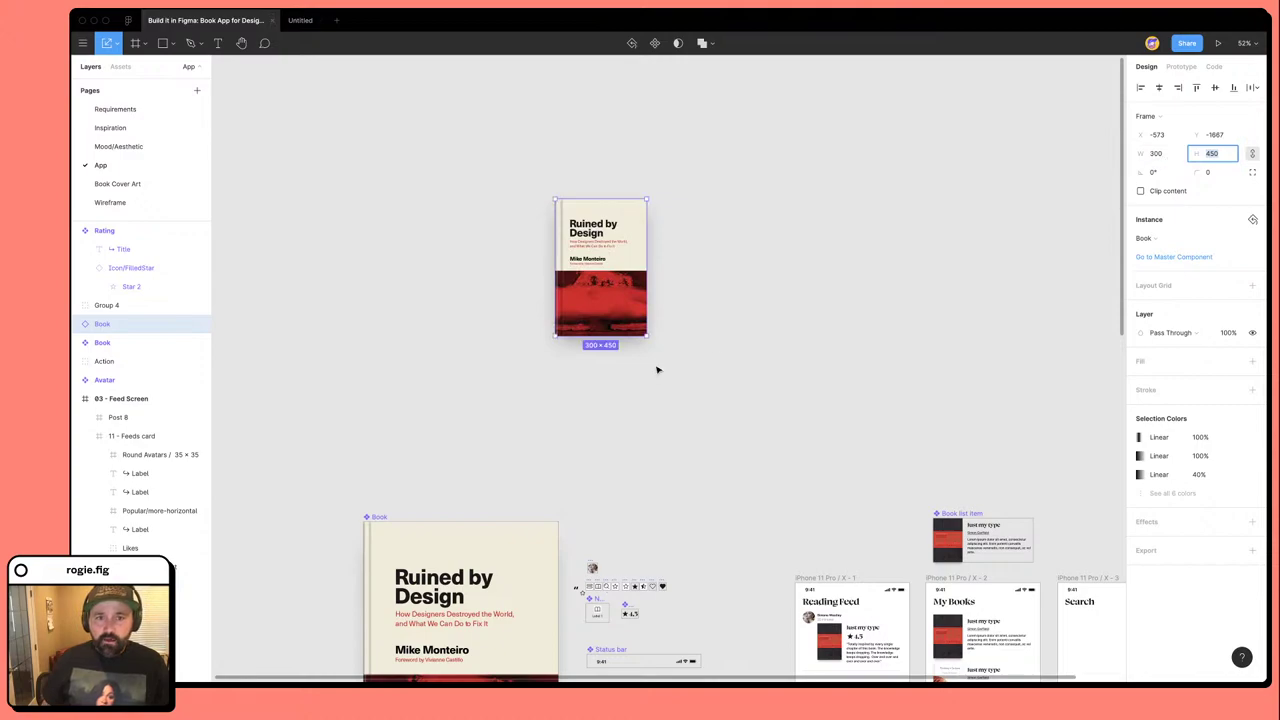
click(660, 370)
click(595, 287)
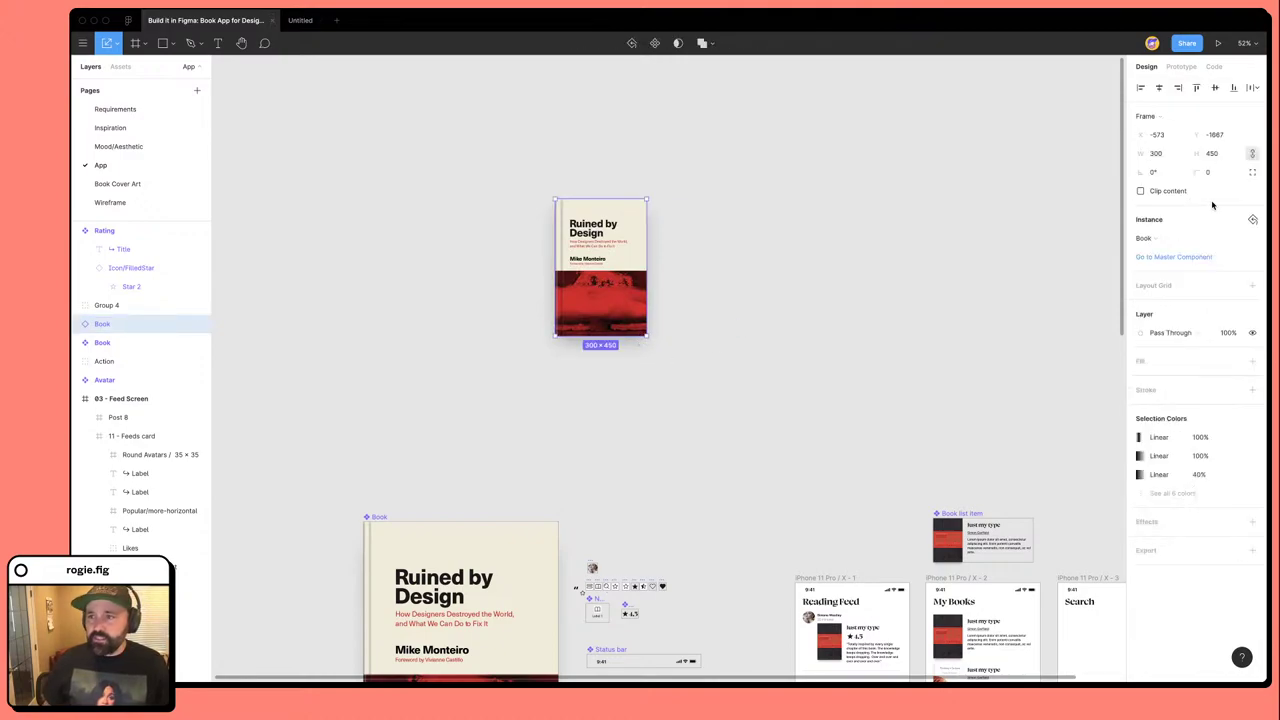
Set the Book instance's width to 200 and examine the cover details up close.
click(1167, 155)
key(Tab)
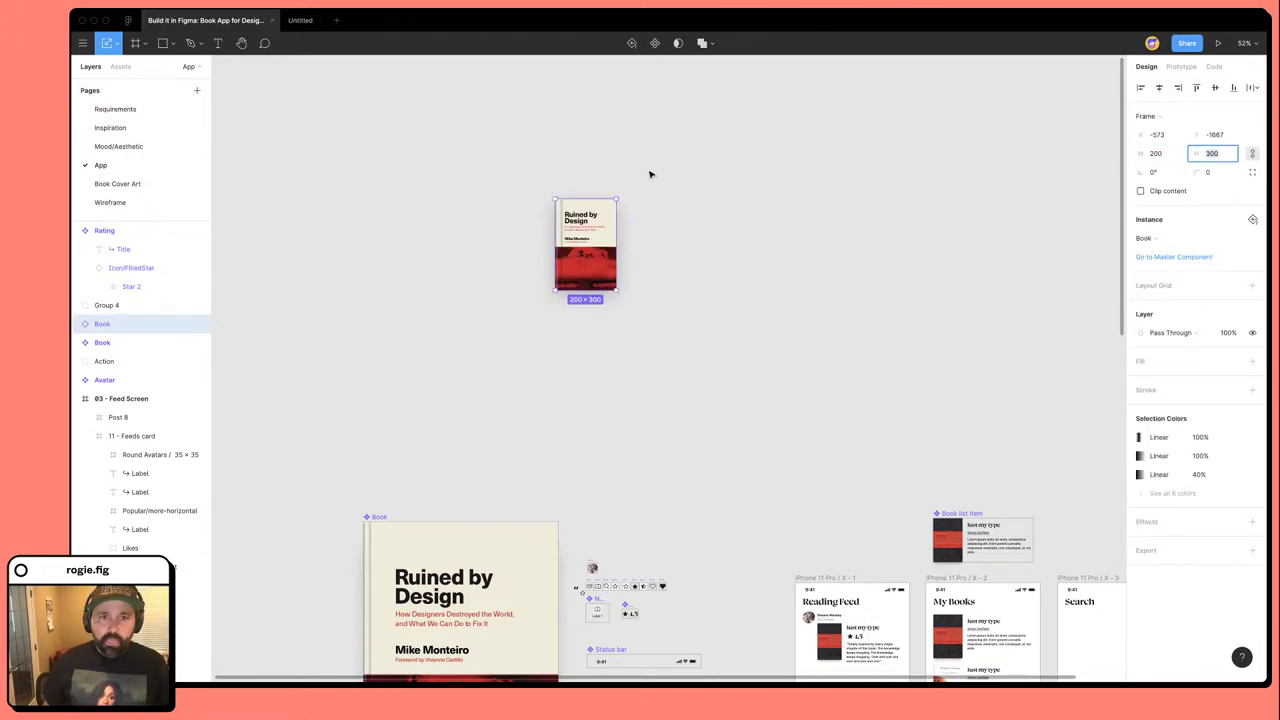
scroll(600, 236, up, 5)
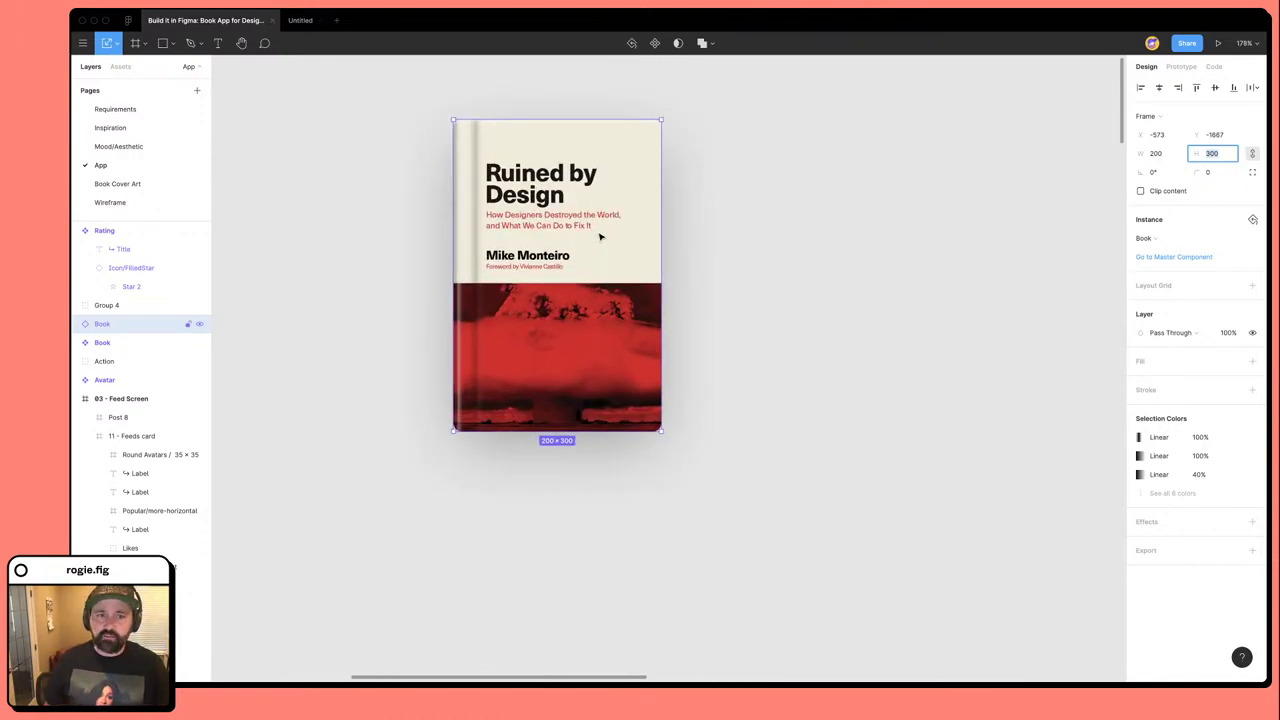
Set the Book instance's height to 450 with proportions kept, and inspect its lower edge.
text(450)
key(Return)
key(Escape)
scroll(693, 323, down, 3)
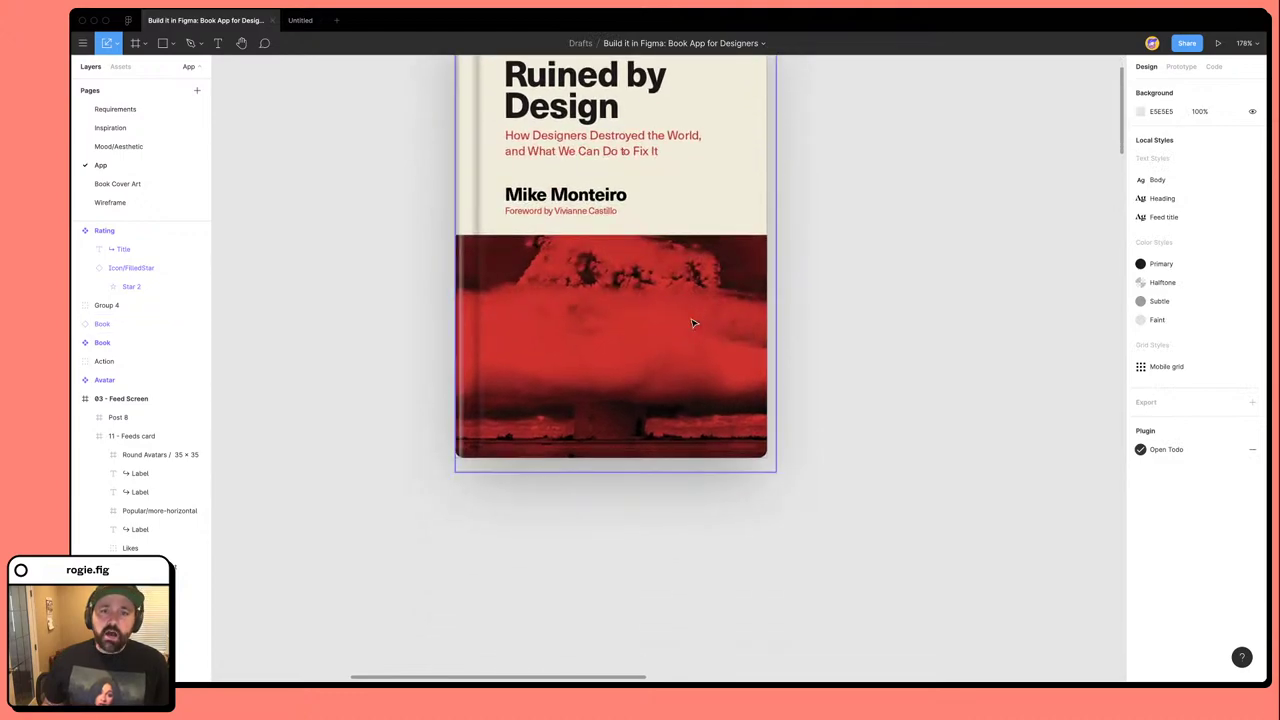
Undo the numeric size changes of the Book instance and try scaling it down freehand with the Scale tool.
scroll(693, 323, down, 5)
key(super+z)
key(super+z)
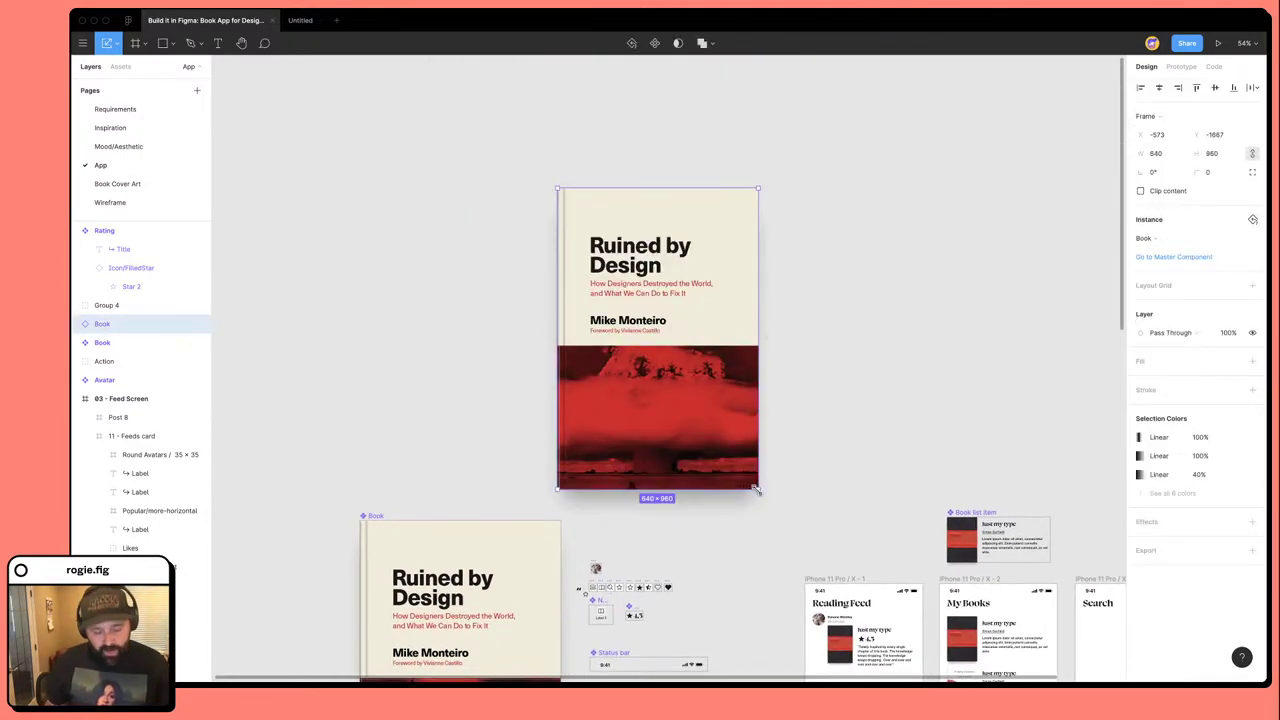
drag(757, 489, 643, 343)
key(super+z)
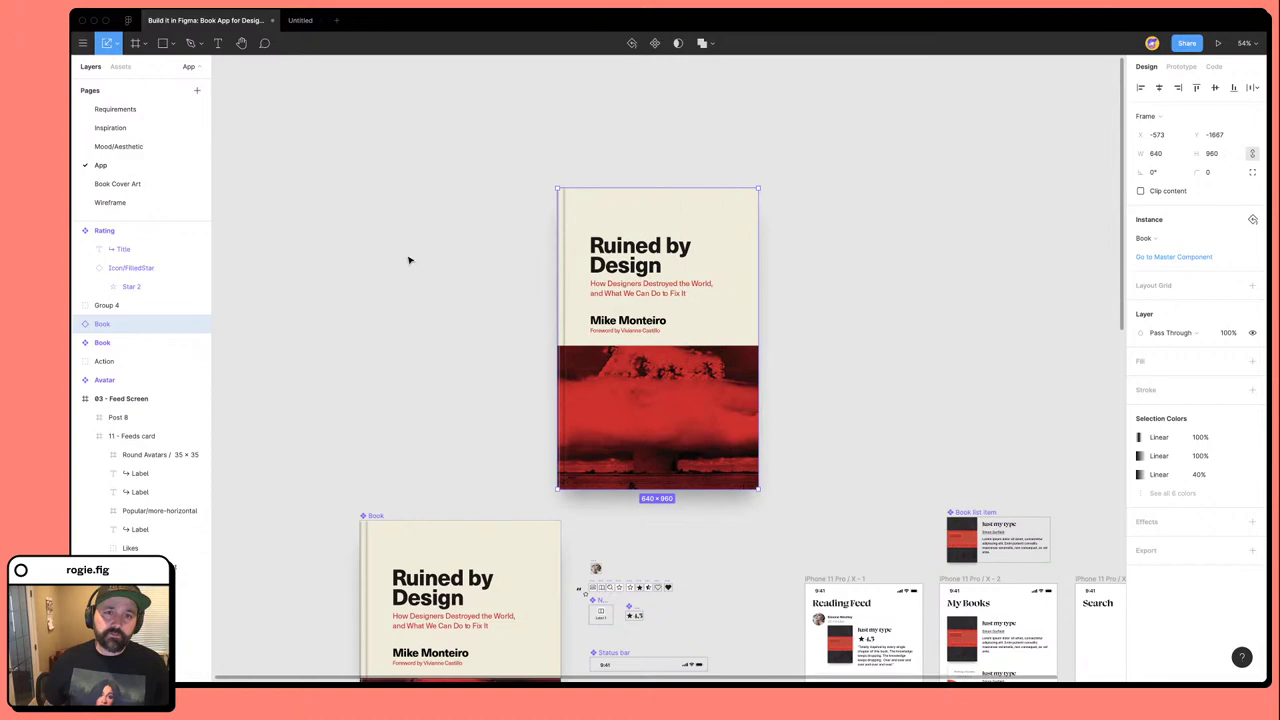
Draw a guide frame above the Book instance, aligned with its left edge, and set the frame's width to 300.
click(135, 43)
mouse_move(557, 108)
mouse_down()
mouse_move(602, 157)
mouse_move(672, 150)
mouse_up()
click(1165, 154)
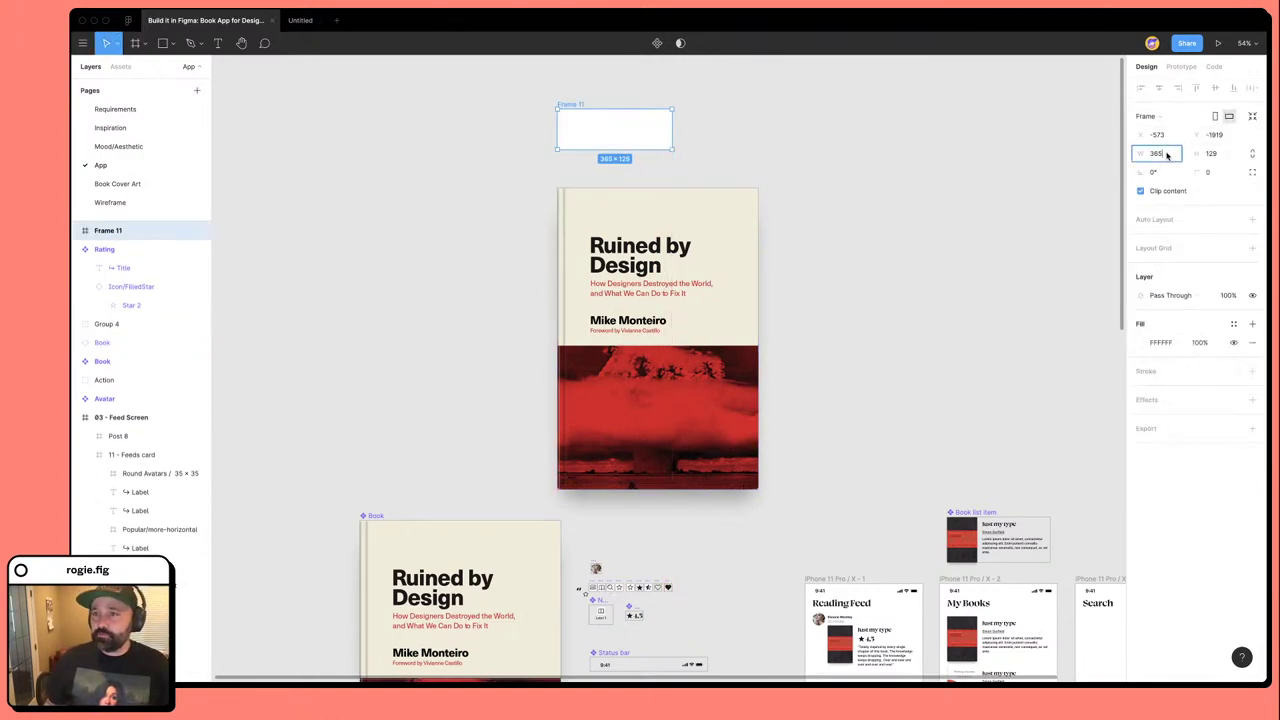
text(300)
key(Return)
click(757, 145)
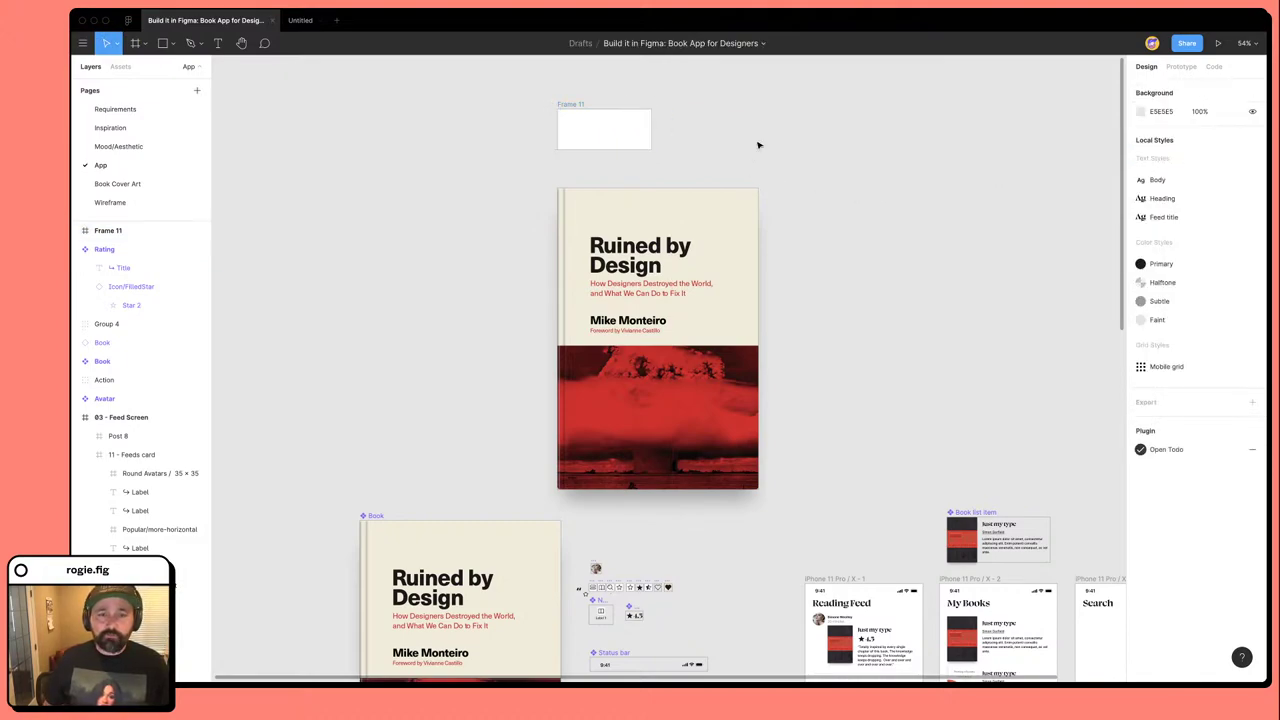
Move the Book instance up beneath the guide frame and resize it to 300 × 450 to match the frame's width.
drag(645, 306, 645, 274)
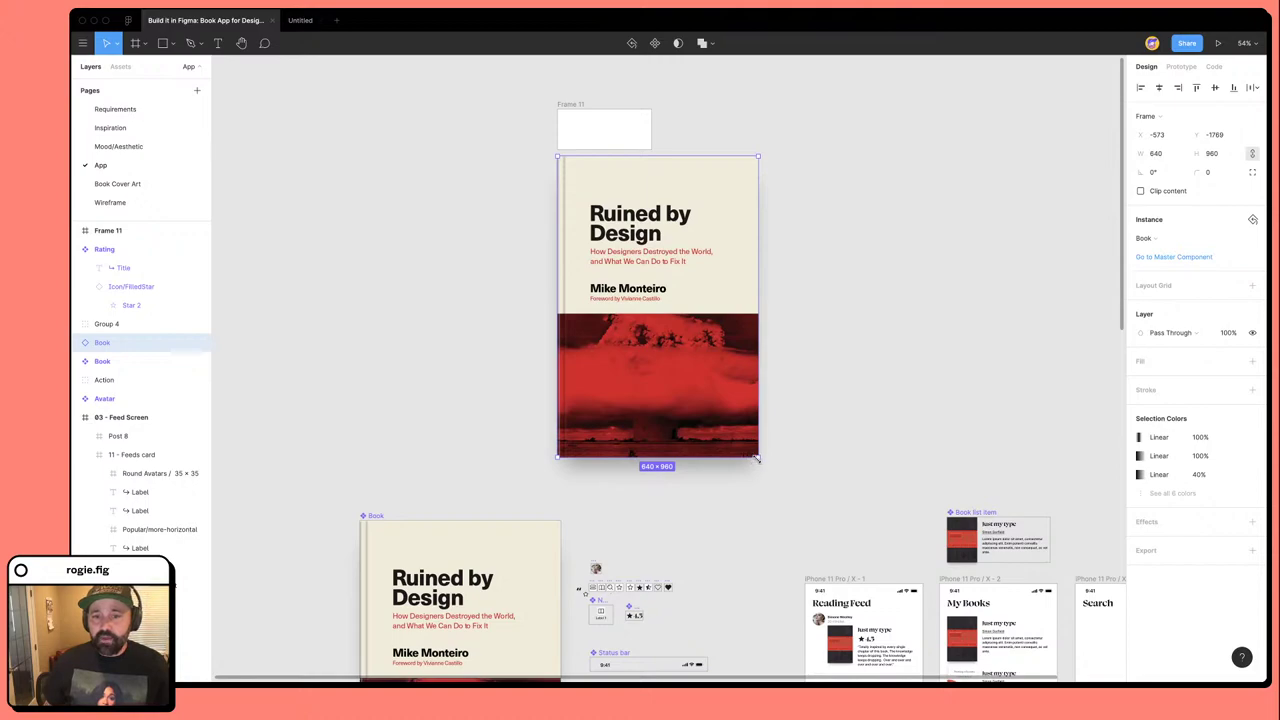
drag(755, 458, 628, 298)
scroll(629, 298, up, 5)
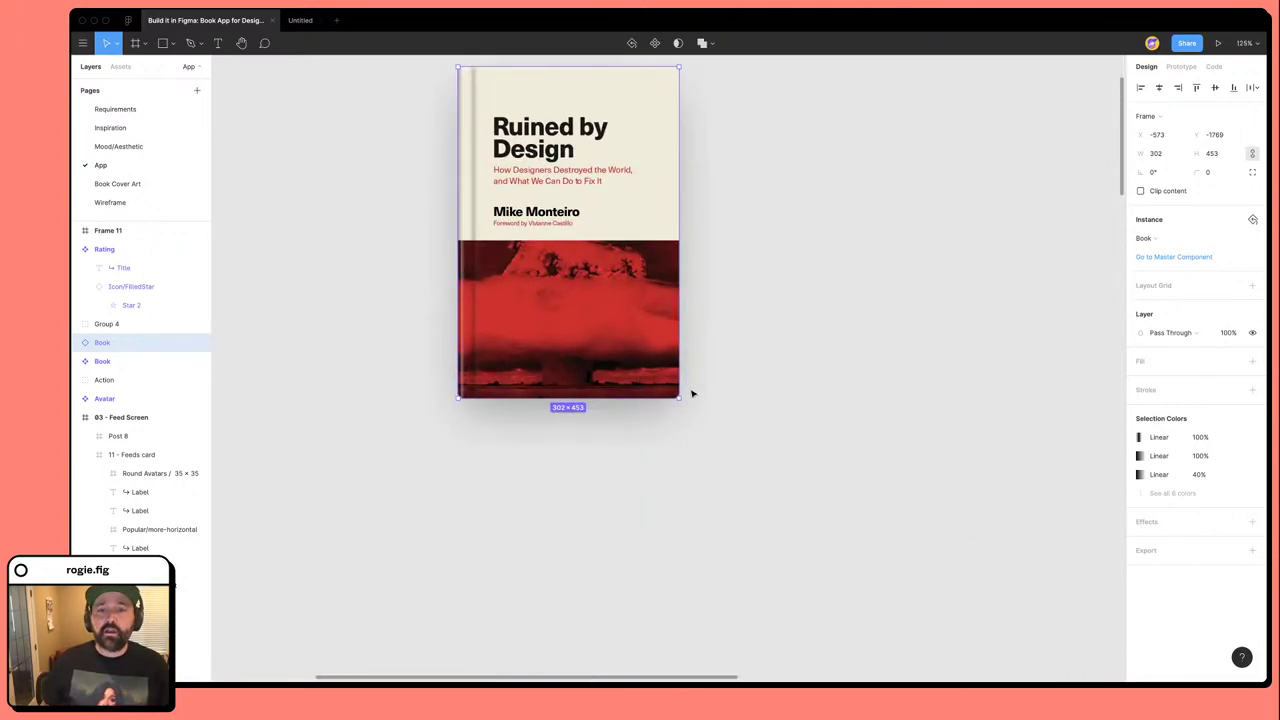
drag(680, 398, 677, 395)
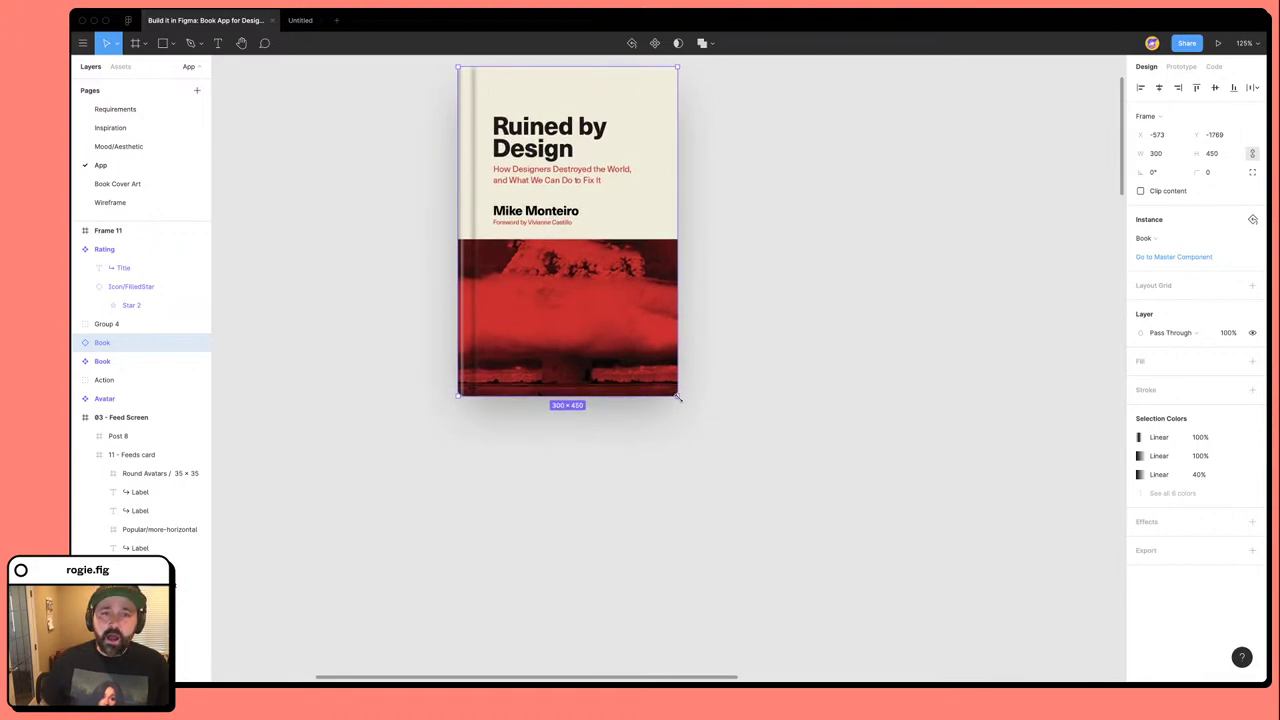
Delete the guide frame and the resized Book instance above the original component.
scroll(684, 403, up, 3)
click(474, 134)
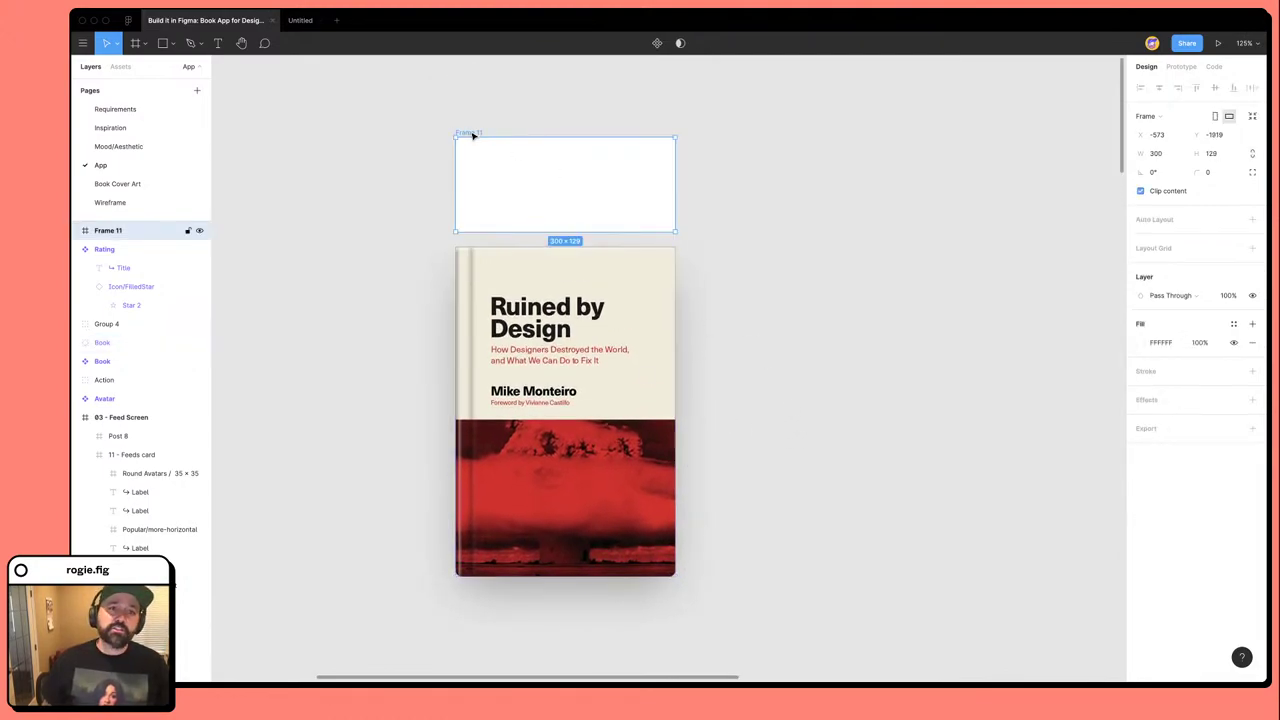
key(Delete)
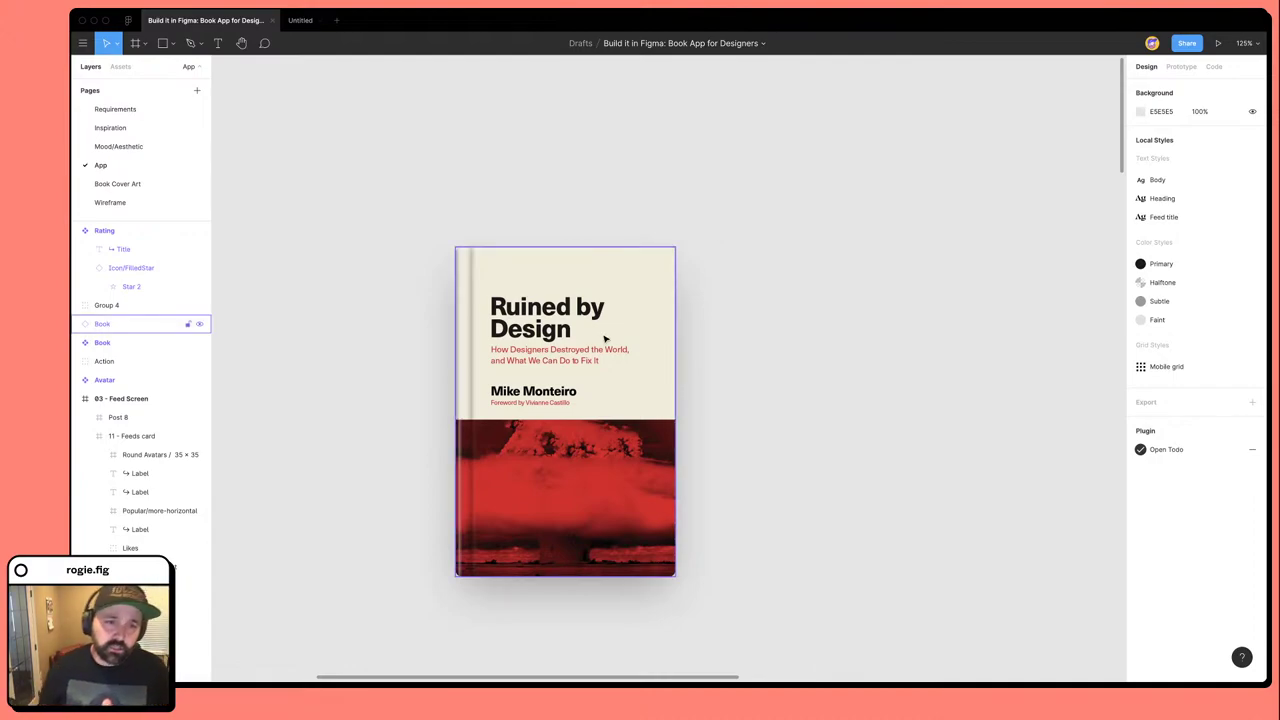
scroll(531, 383, down, 10)
scroll(654, 391, down, 5)
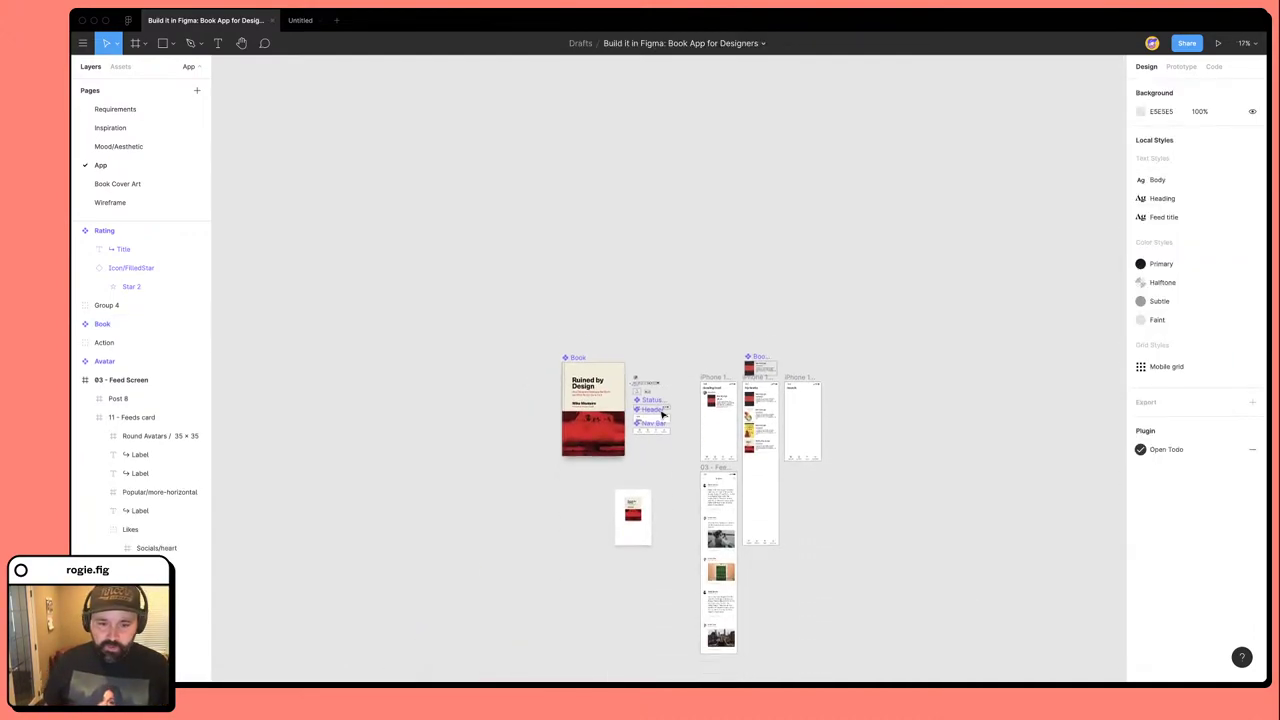
scroll(663, 413, right, 2)
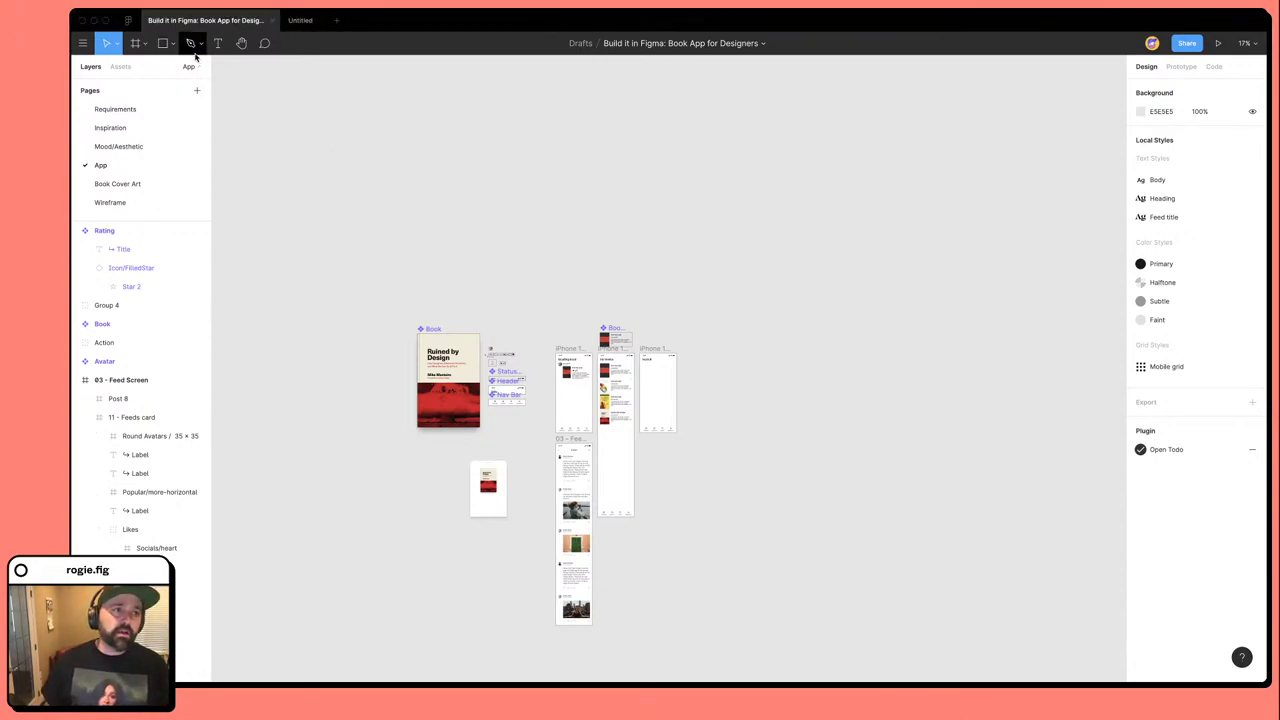
Search the Figma Community for "scale plugin".
click(128, 20)
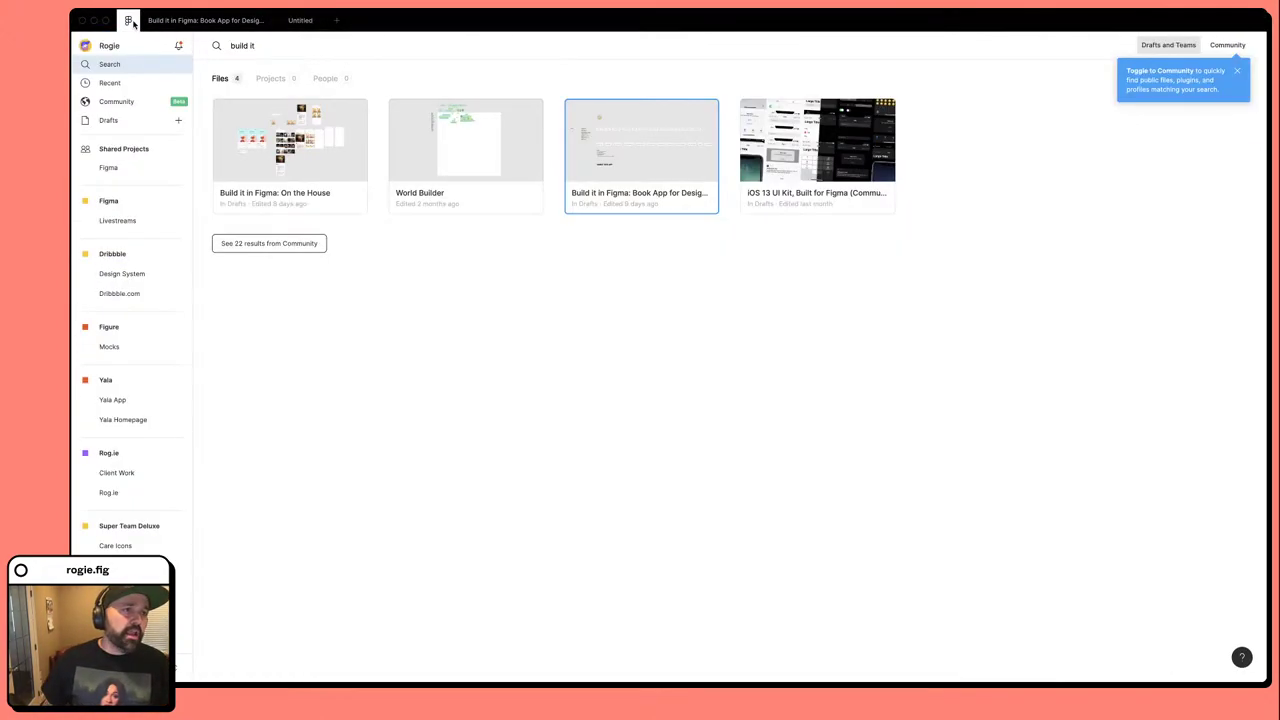
click(137, 106)
click(735, 49)
text(scale)
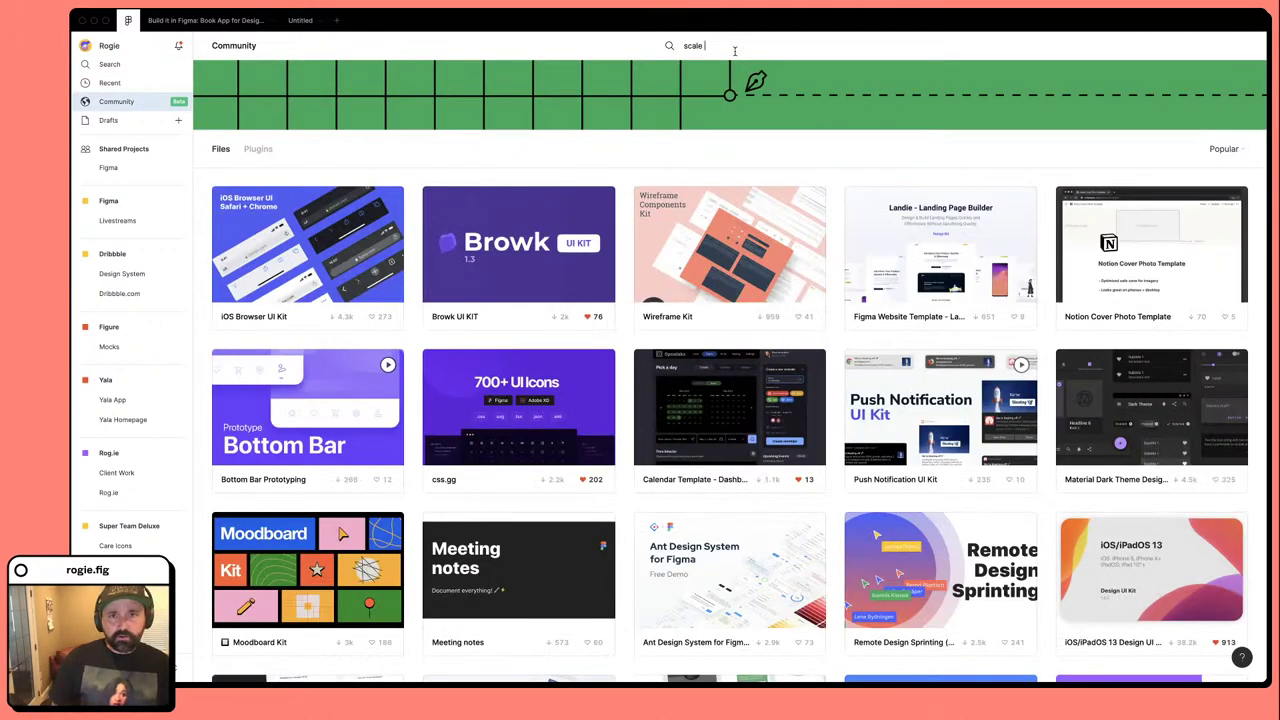
text( plugin)
key(Return)
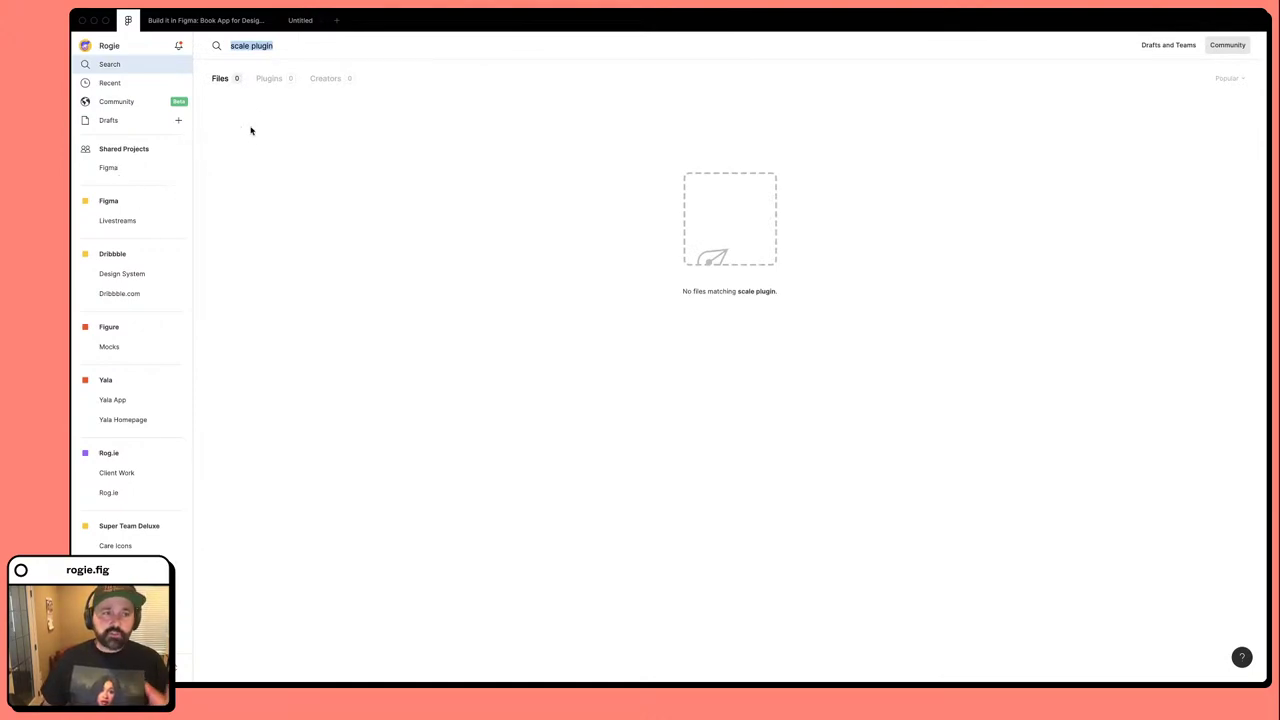
Limit the Community search to plugins and shorten the search term to "scale".
click(267, 78)
key(shift+alt+Left)
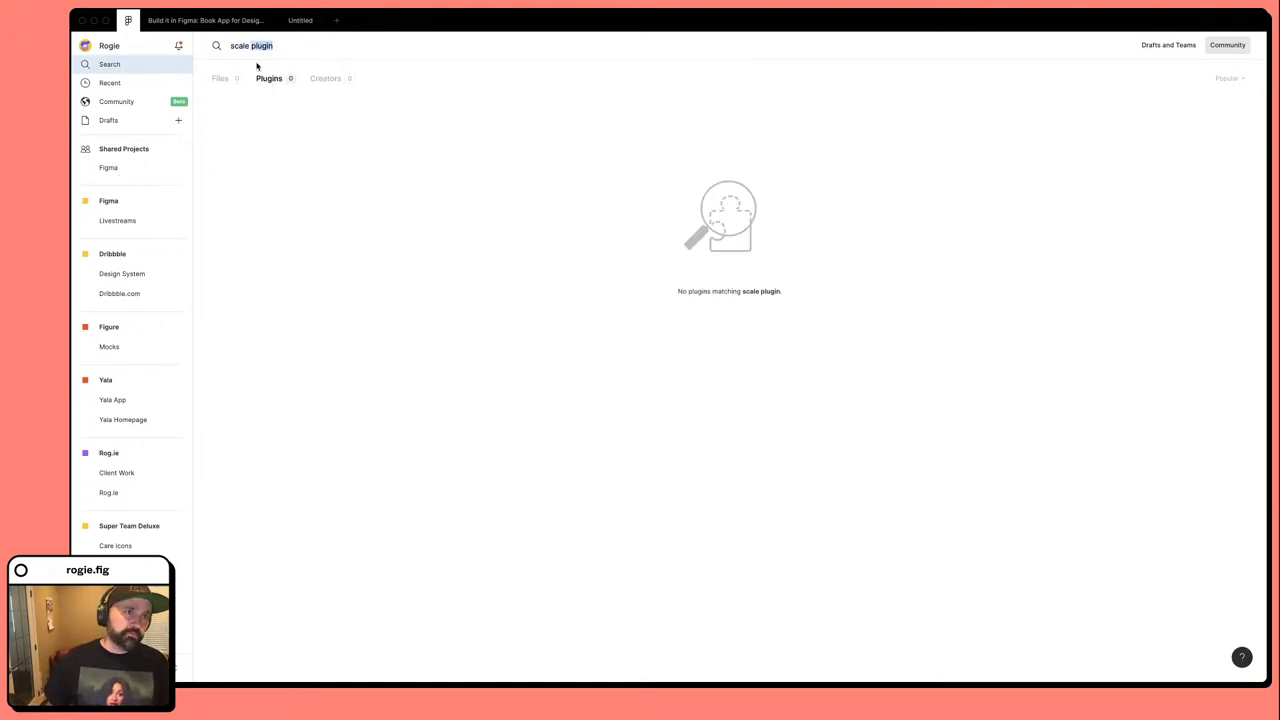
key(BackSpace)
key(BackSpace)
key(BackSpace)
key(Return)
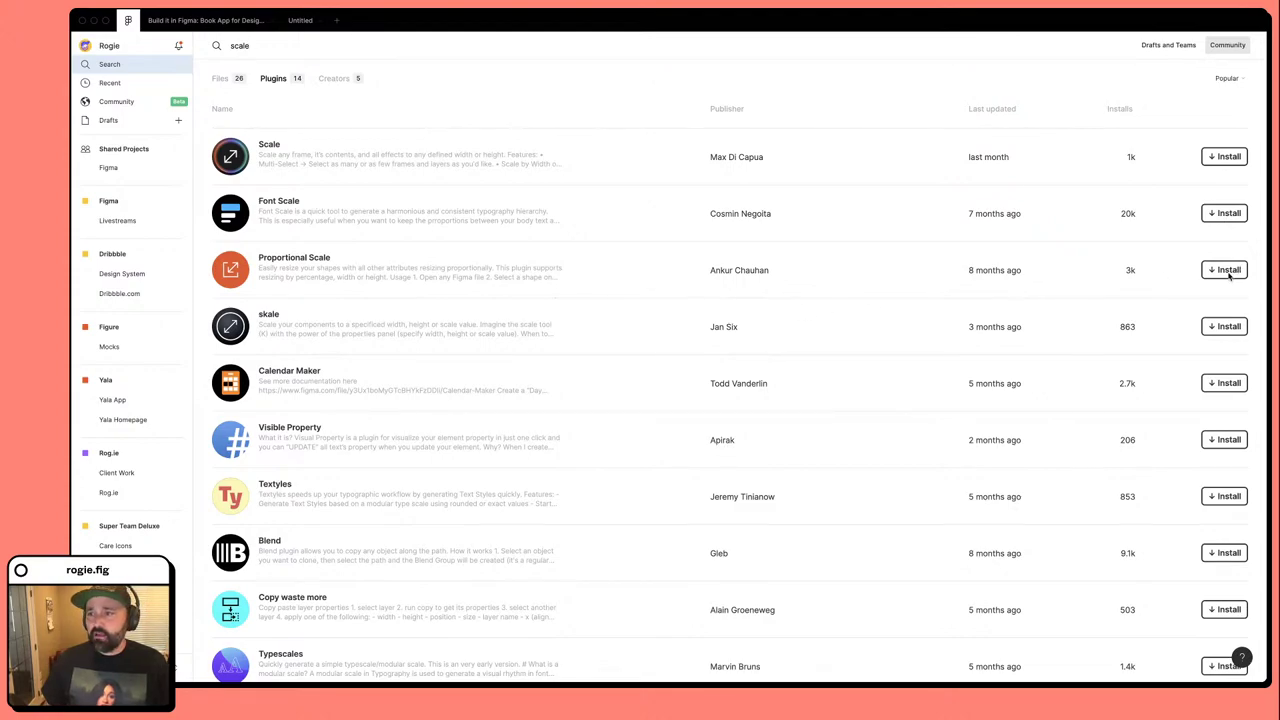
Try to install the Proportional Scale plugin, and install the Scale plugin.
click(1229, 272)
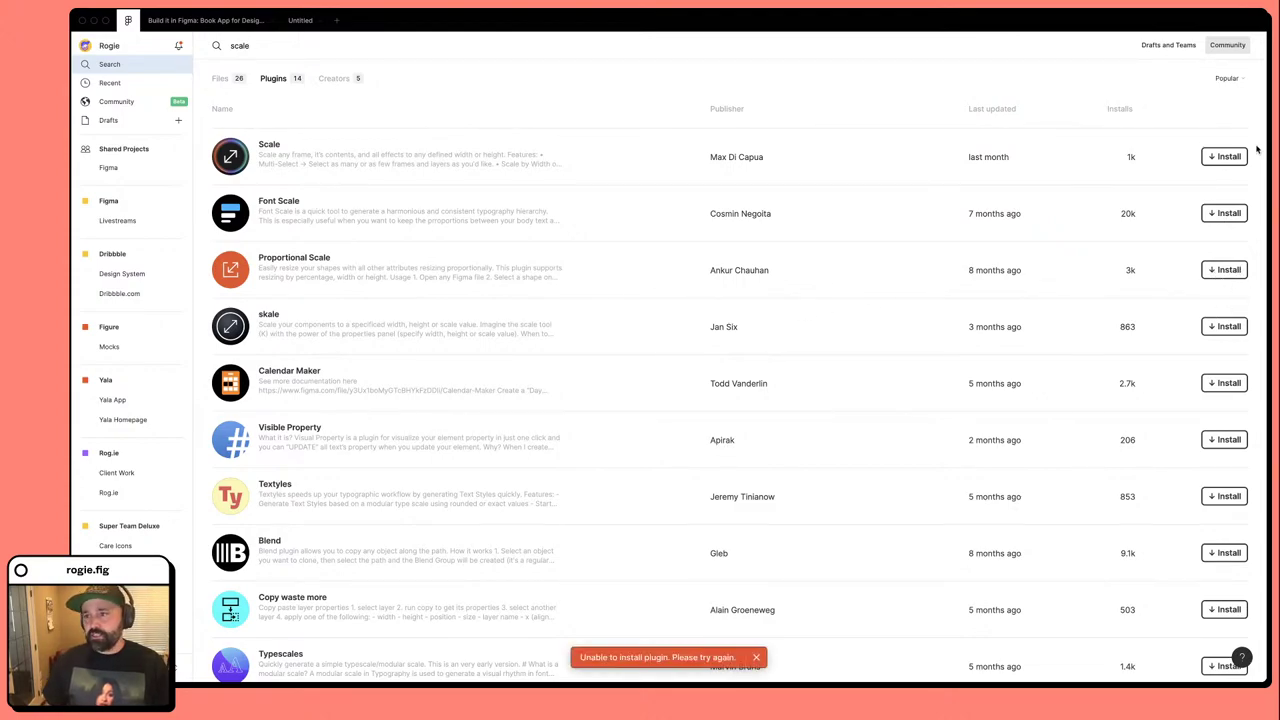
click(1218, 160)
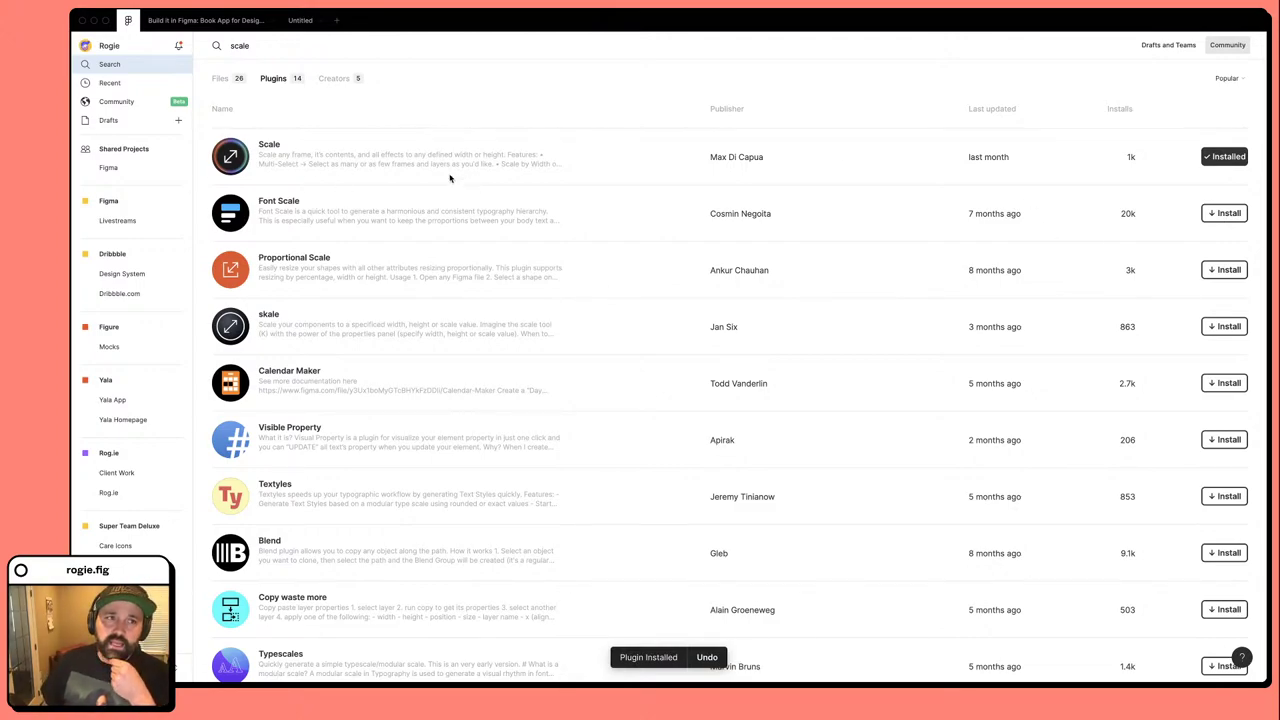
Return to the book app file and place a new Book instance directly above the original component.
click(205, 20)
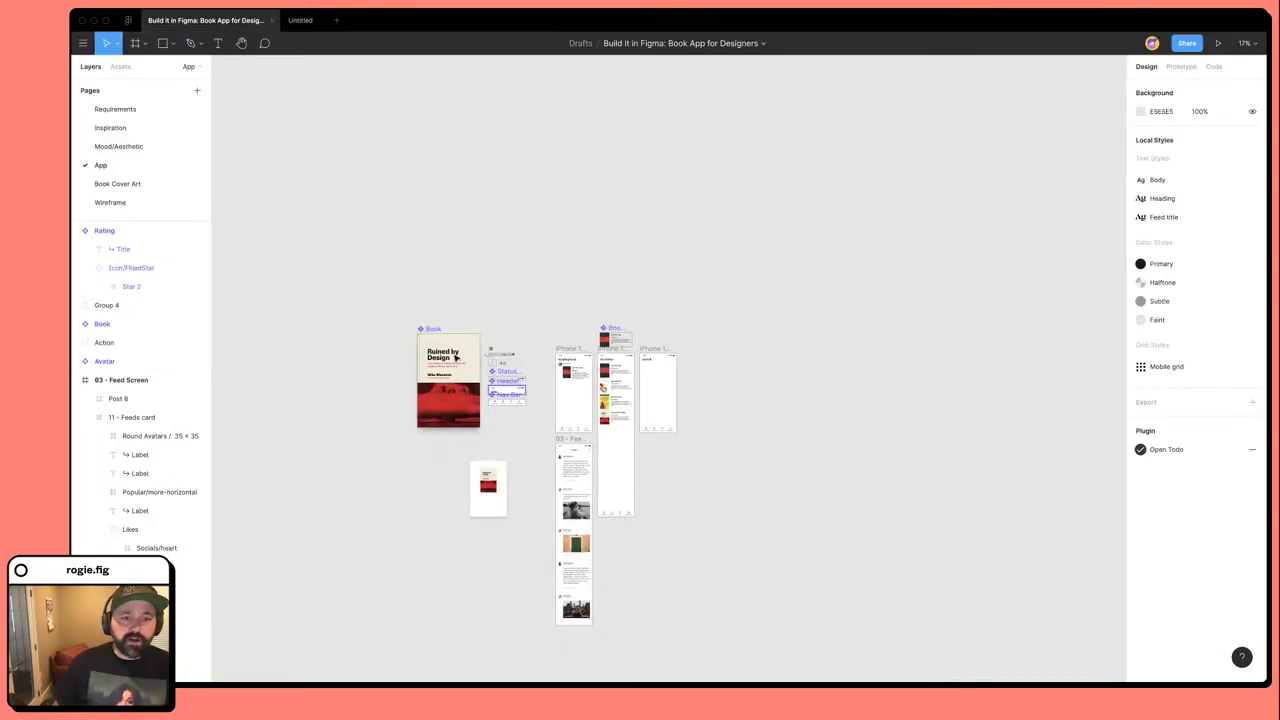
drag(432, 395, 432, 240)
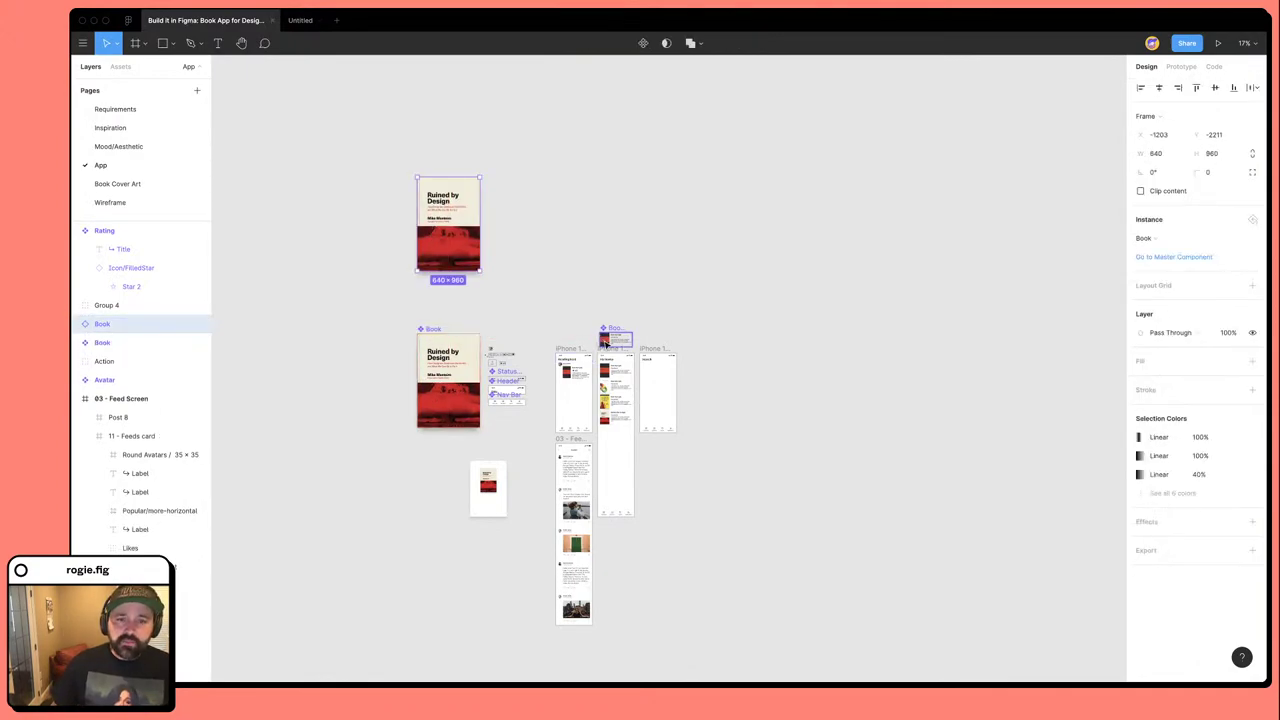
Check the size of the book cover nested inside the Book list item component.
scroll(607, 336, up, 5)
double_click(605, 334)
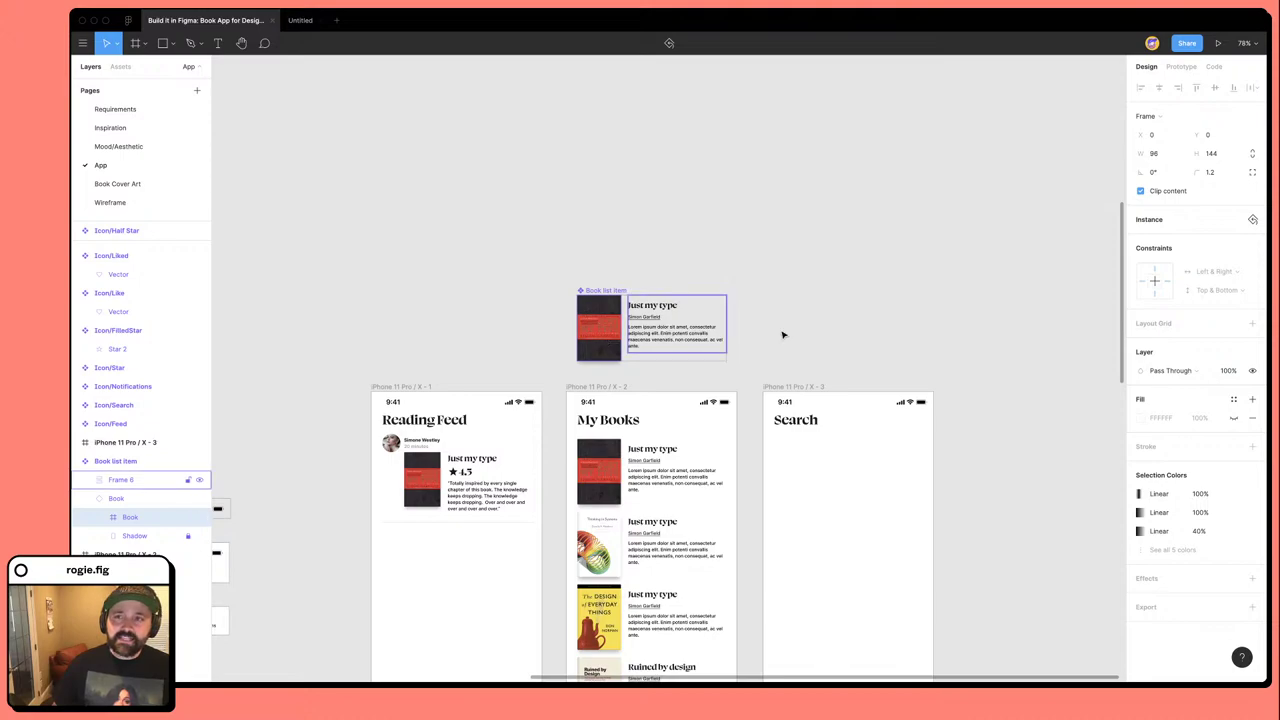
scroll(380, 292, down, 3)
scroll(380, 292, up, 10)
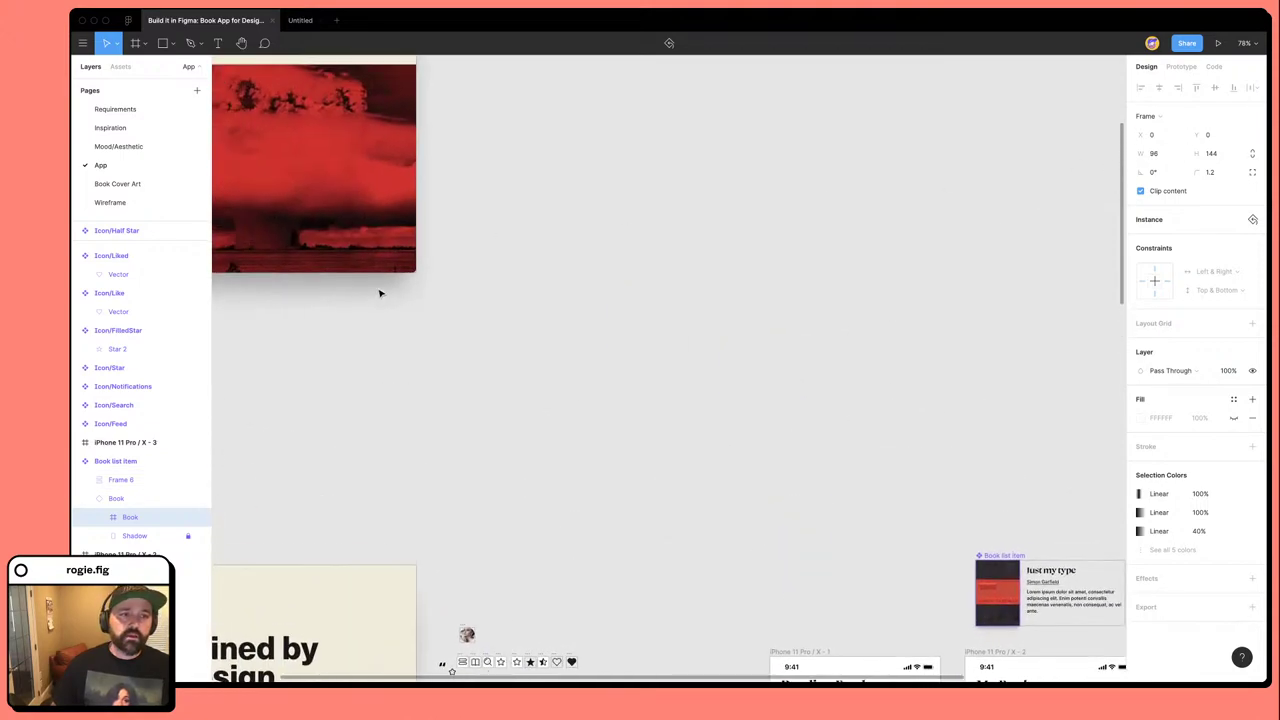
Place another Book instance beside the one above the original and resize it proportionally to a width of 96 to inspect the result.
click(391, 325)
drag(395, 320, 555, 305)
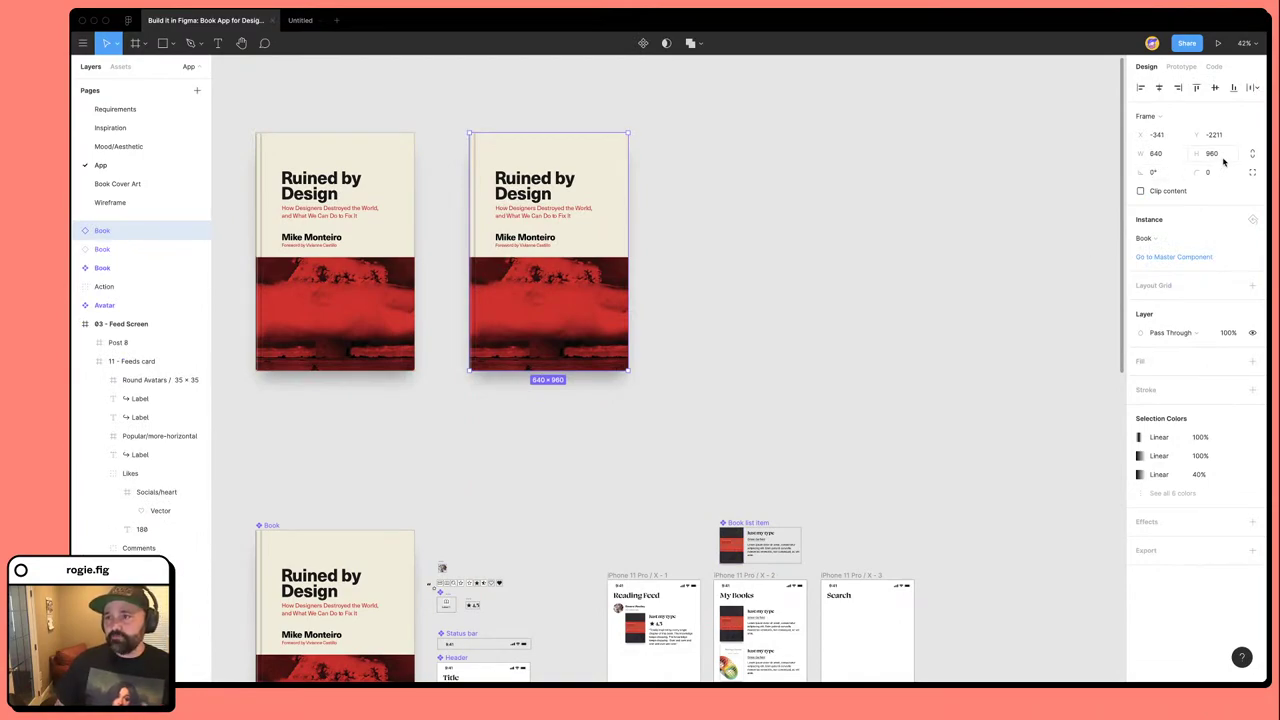
click(1160, 156)
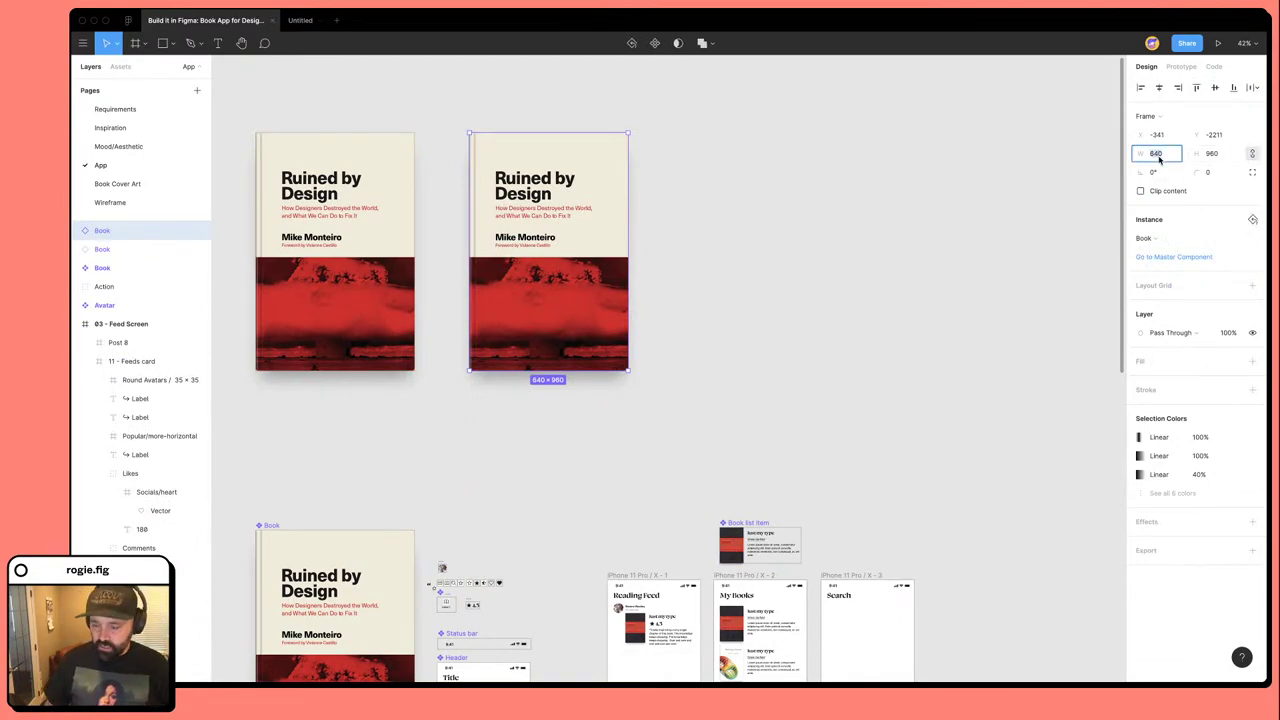
text(80)
key(Return)
key(Escape)
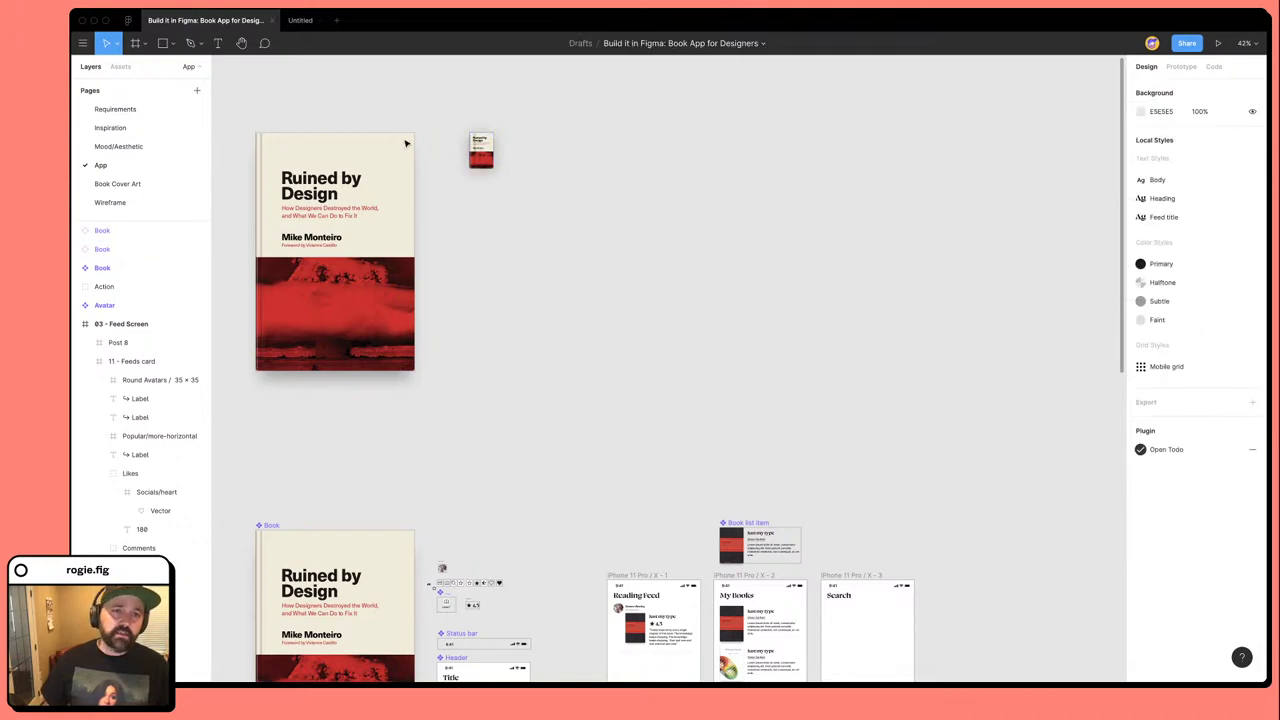
scroll(443, 177, up, 3)
scroll(447, 177, up, 3)
scroll(470, 300, up, 3)
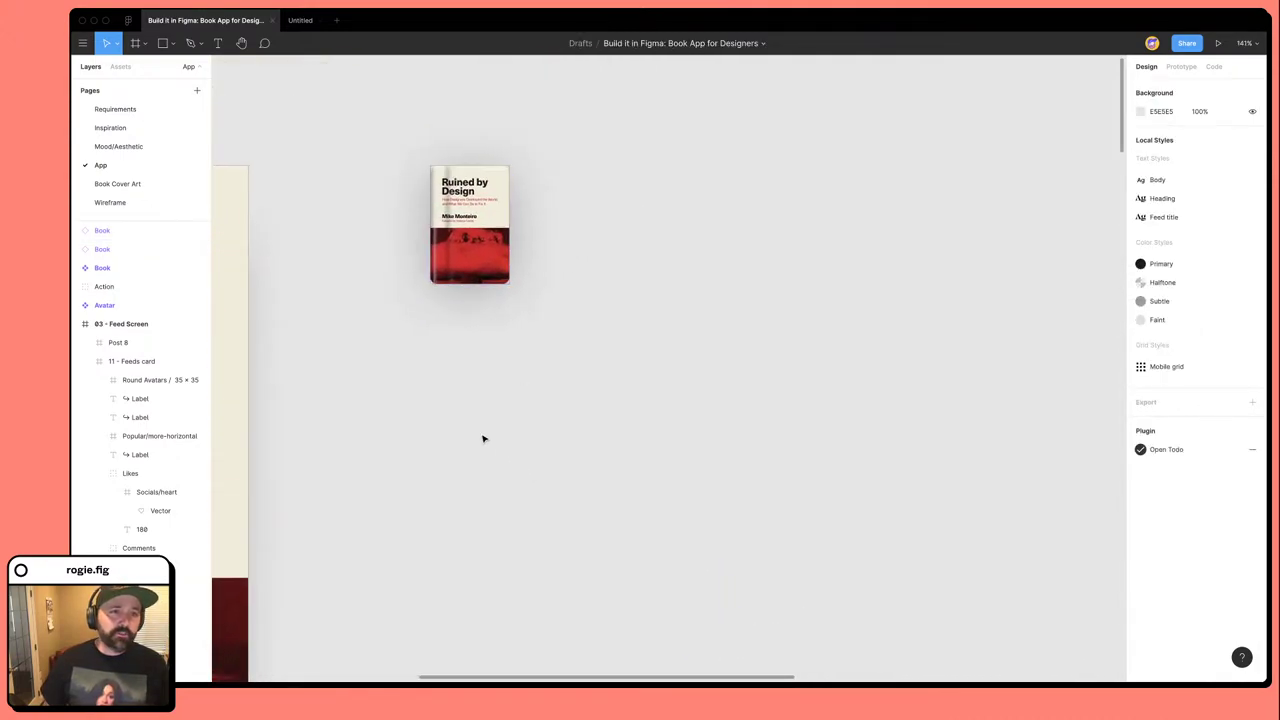
scroll(486, 437, up, 2)
scroll(486, 437, down, 10)
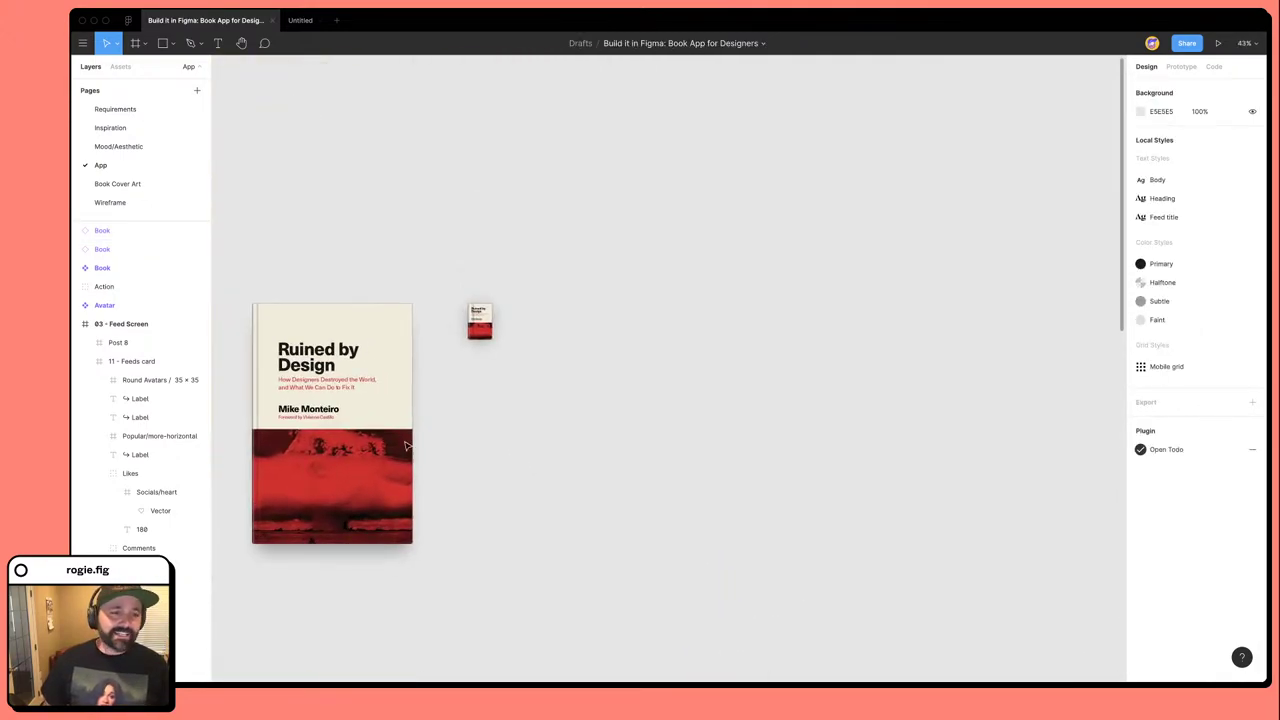
Place one more Book instance beside the resized one and scale it to a width of 96 with the Scale plugin to compare them.
key(ctrl+v)
drag(322, 449, 586, 449)
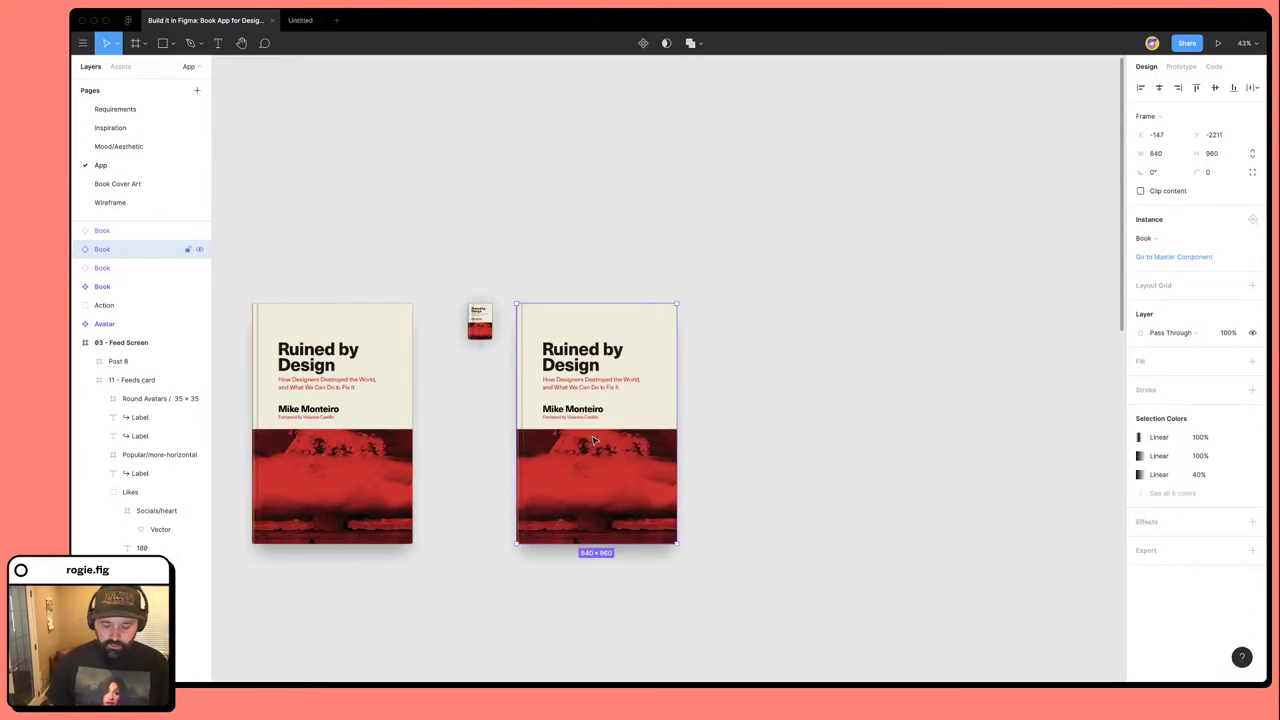
key(ctrl+slash)
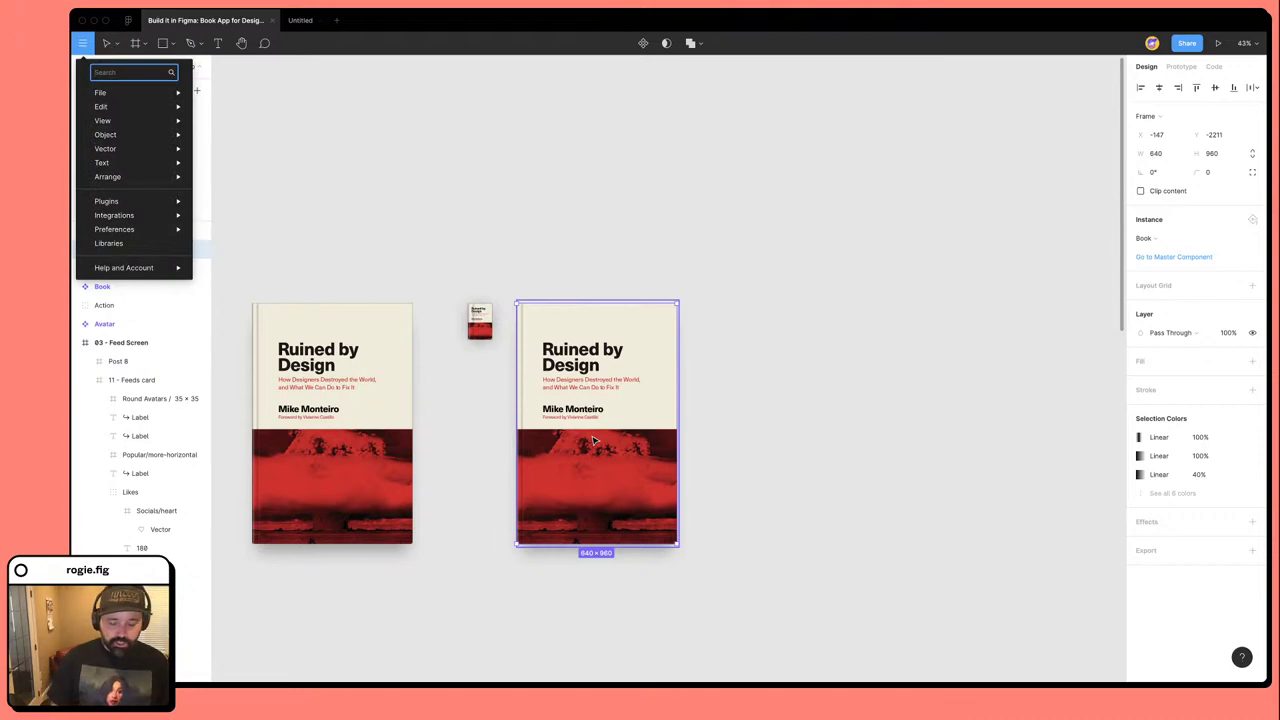
text(scale)
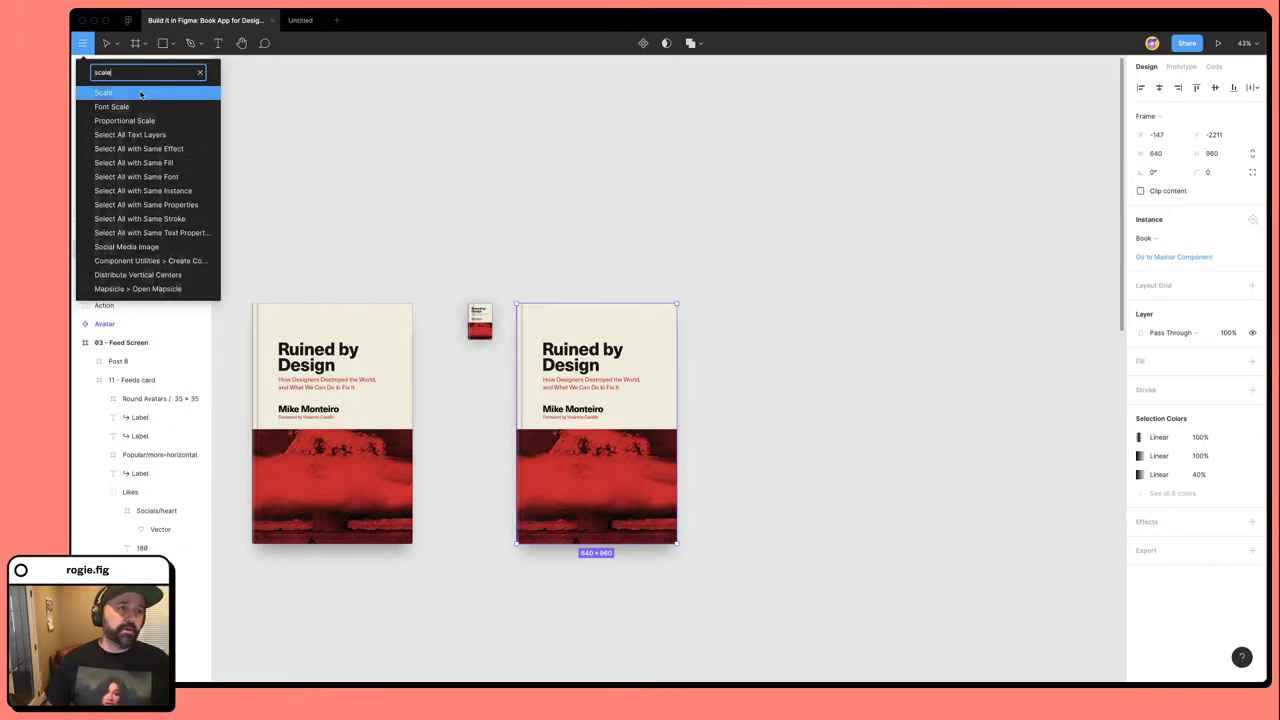
click(140, 93)
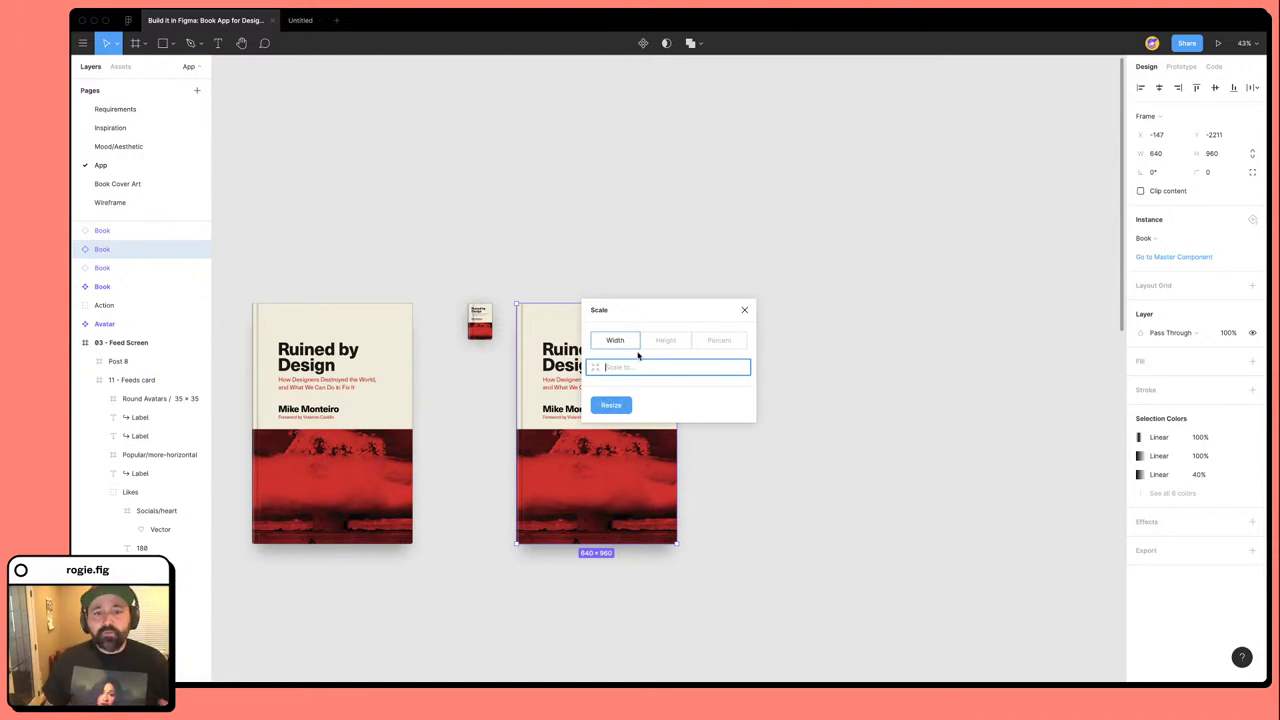
text(96)
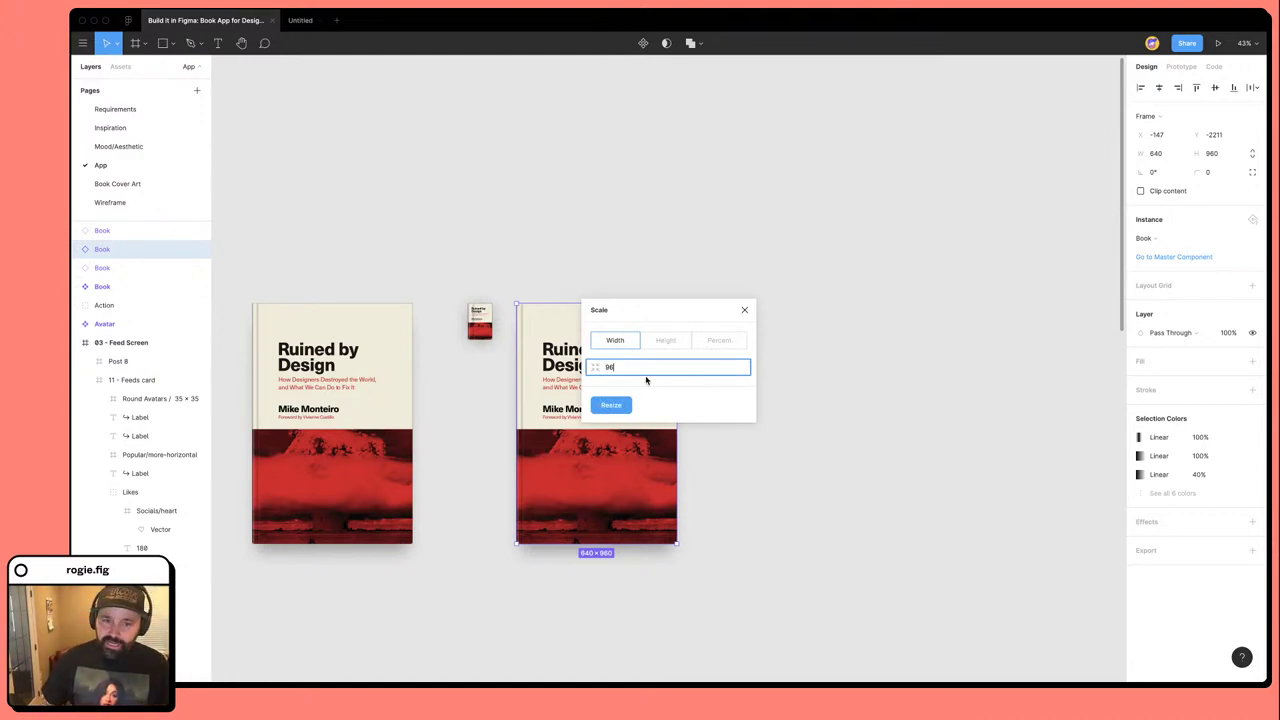
click(612, 405)
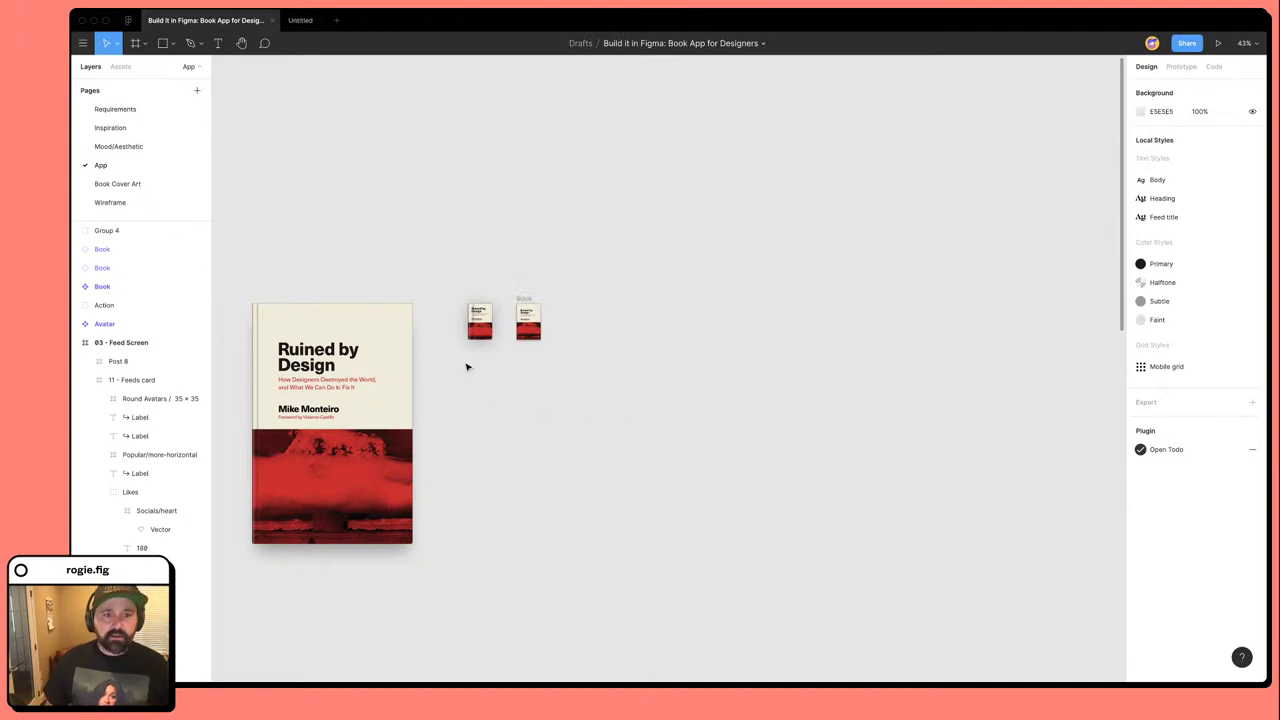
scroll(503, 285, up, 10)
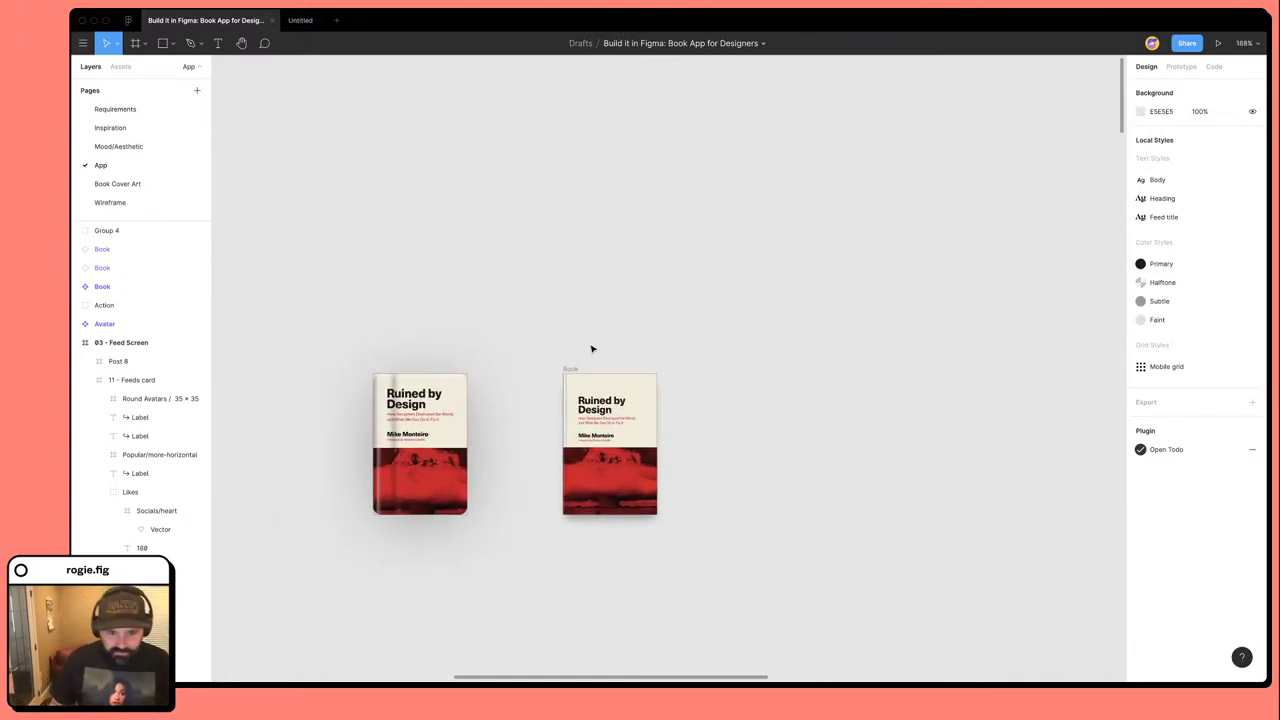
scroll(505, 473, up, 7)
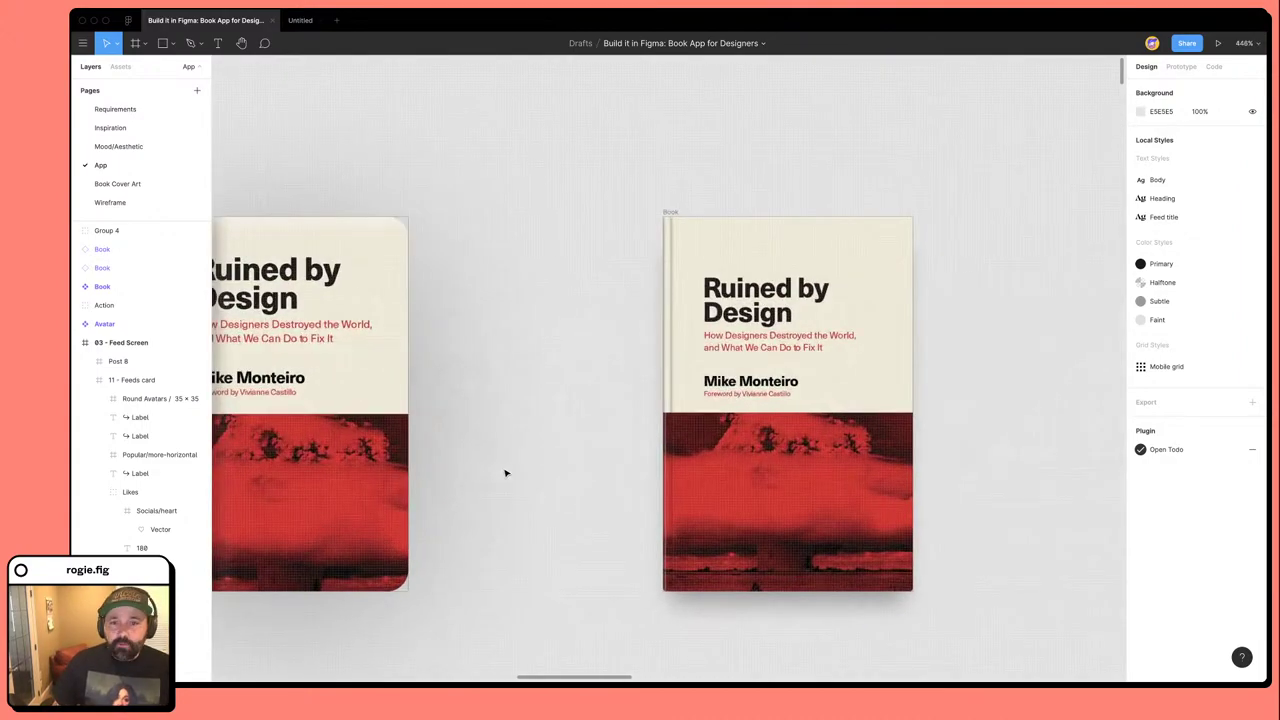
Delete the resized and the plugin-scaled small Book copies.
scroll(505, 473, down, 5)
click(381, 450)
key(Delete)
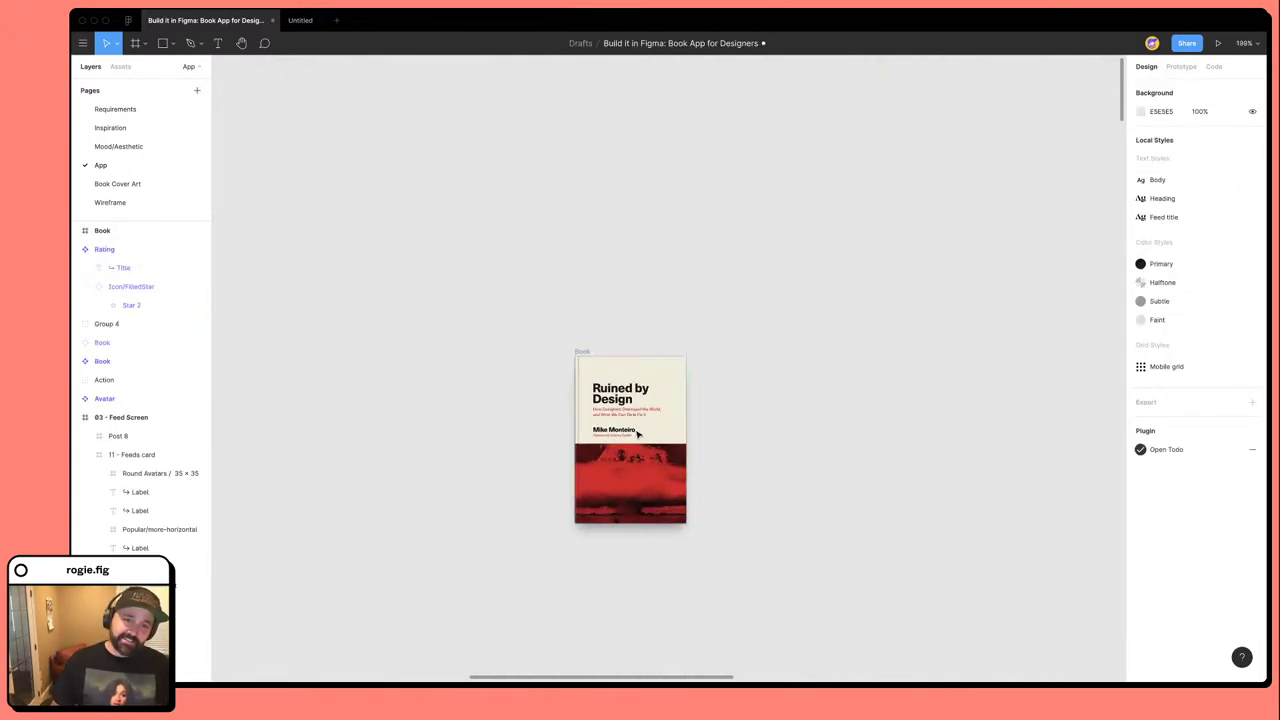
click(637, 434)
key(Delete)
Delete the "03 - Feed Screen" frame below the Reading Feed screen.
scroll(575, 474, down, 10)
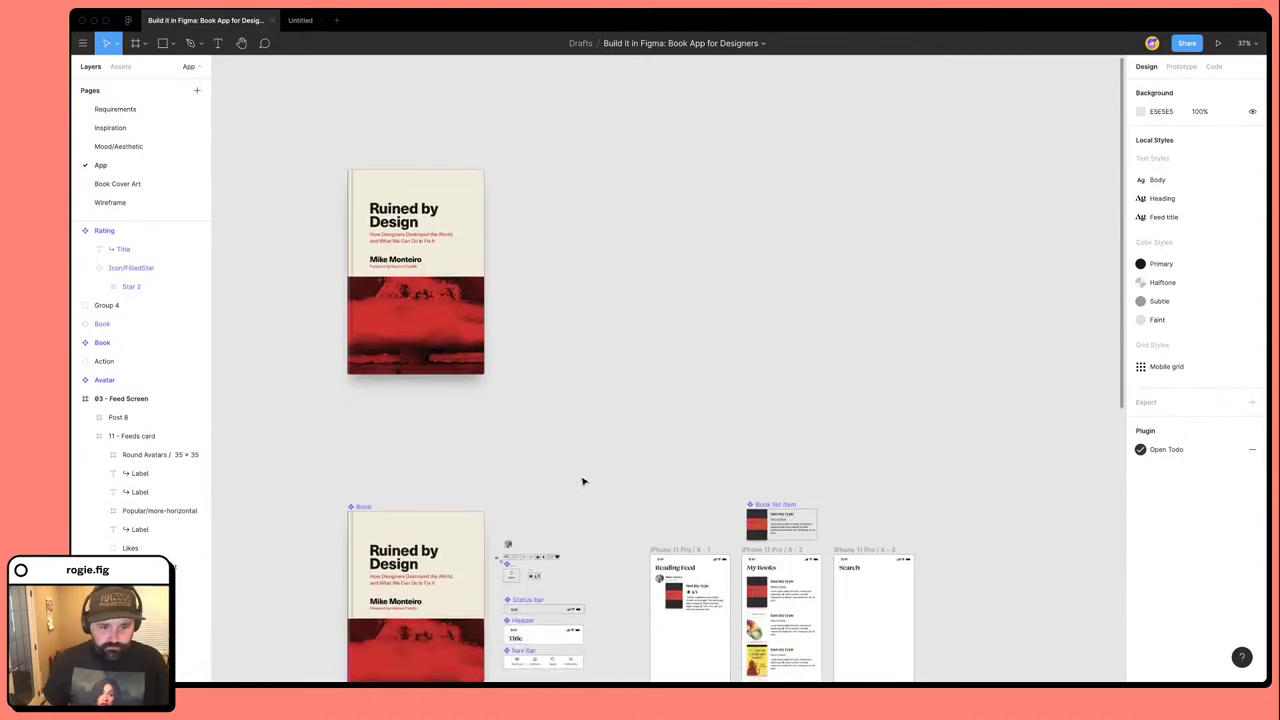
scroll(583, 481, down, 2)
scroll(590, 478, down, 5)
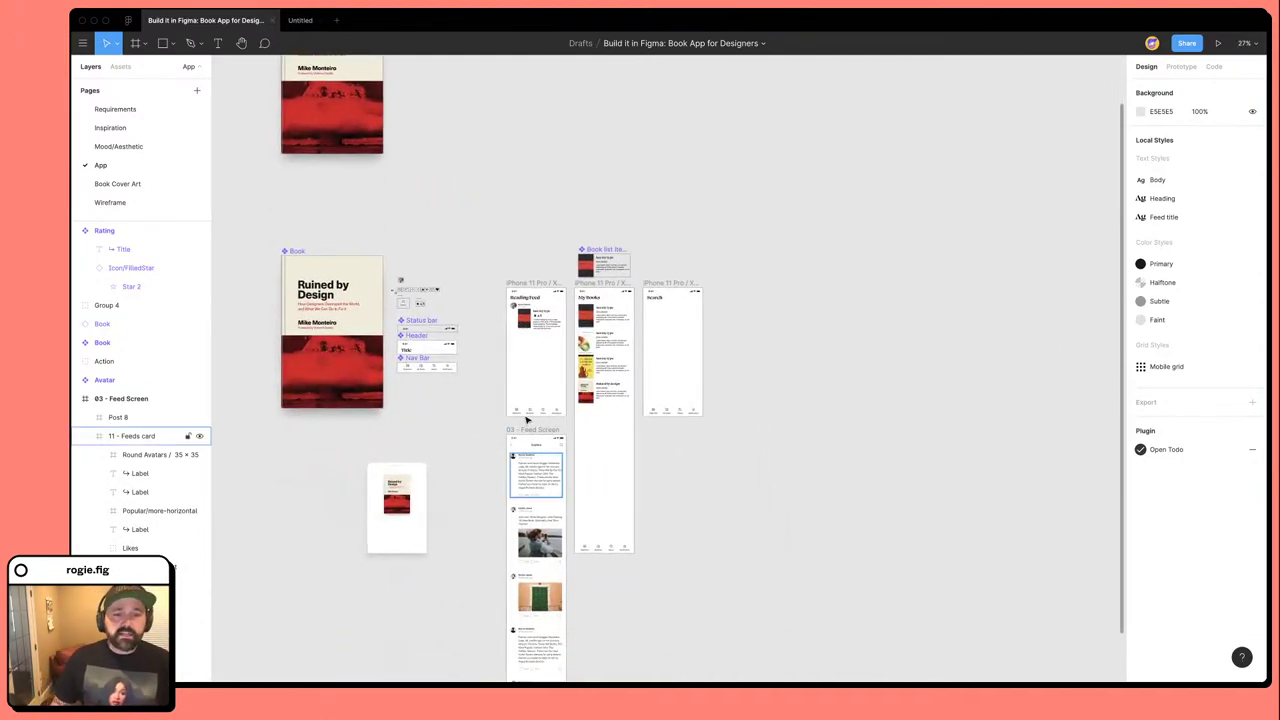
scroll(527, 420, up, 5)
click(521, 457)
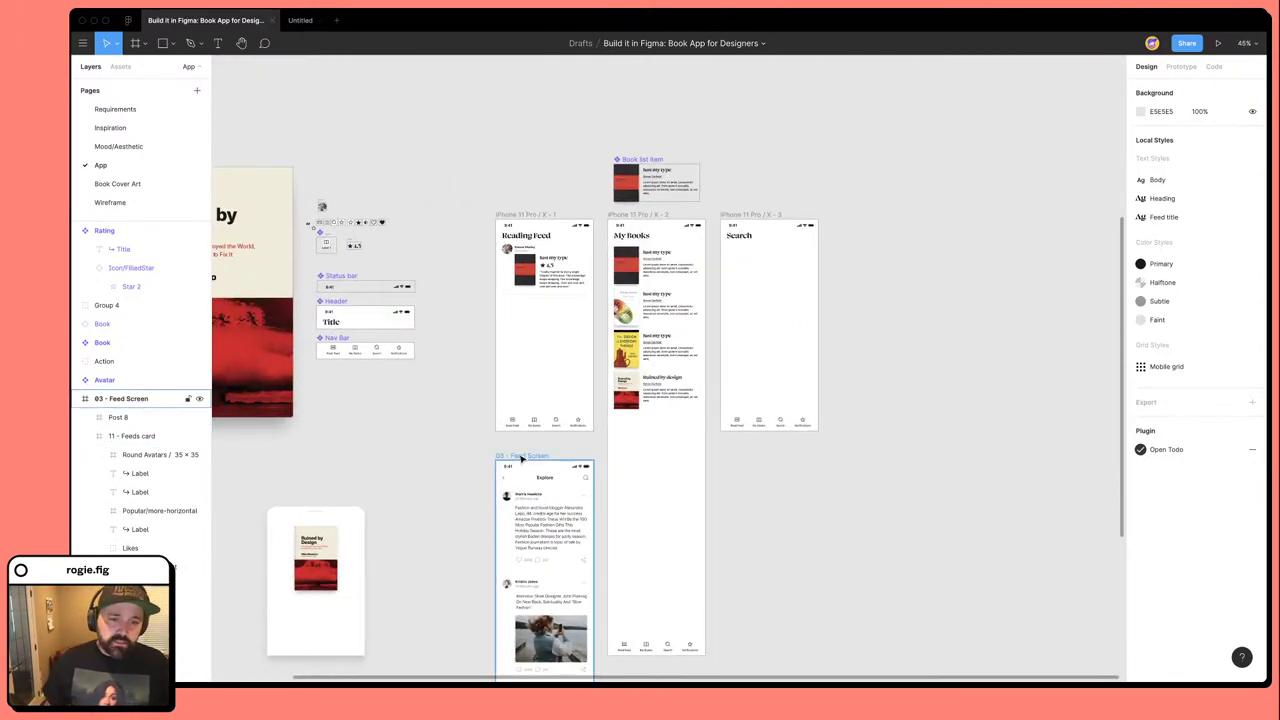
key(Delete)
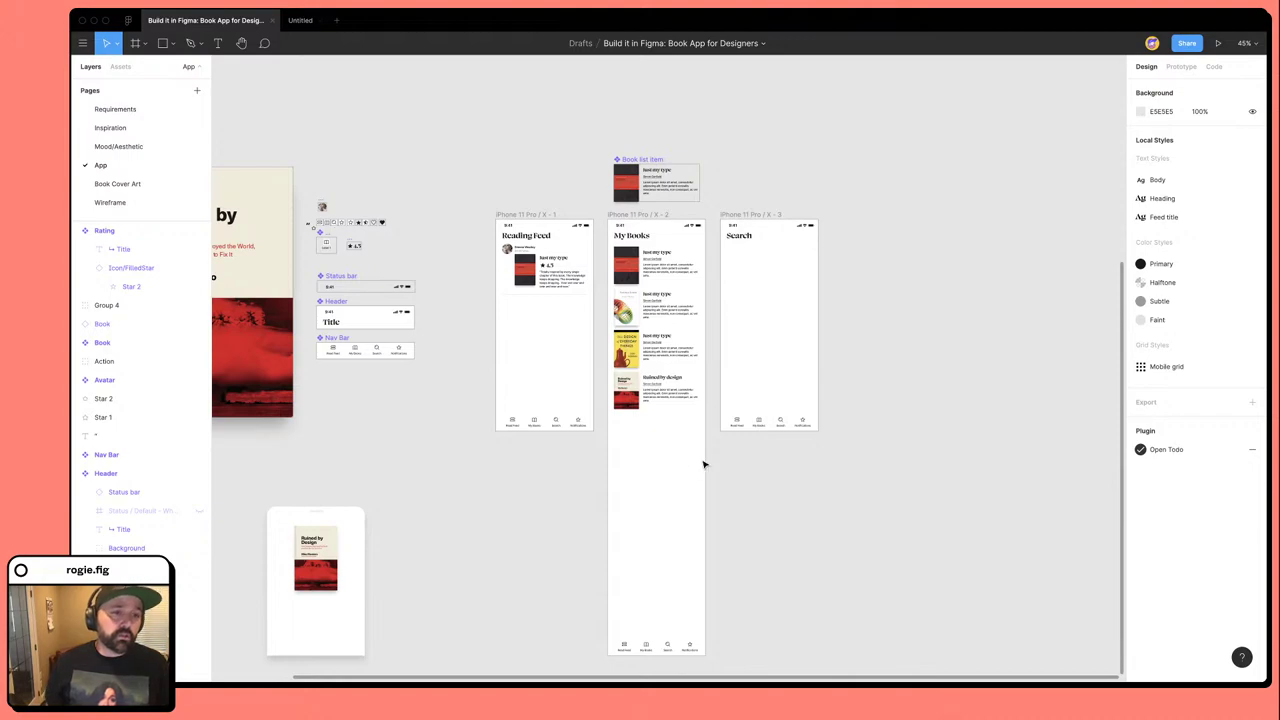
Shorten the My Books frame to 375 × 812 to match the neighboring screens.
scroll(703, 463, left, 3)
scroll(703, 463, up, 1)
scroll(703, 463, down, 1)
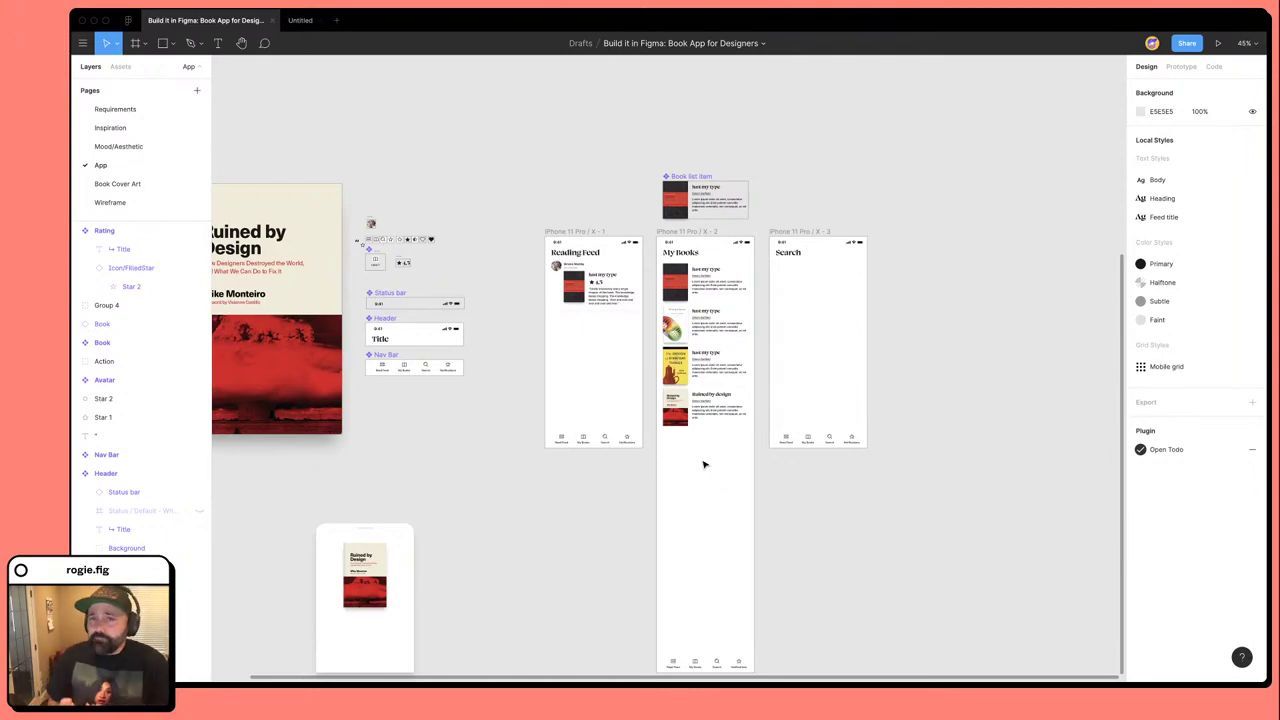
click(687, 232)
scroll(740, 400, right, 4)
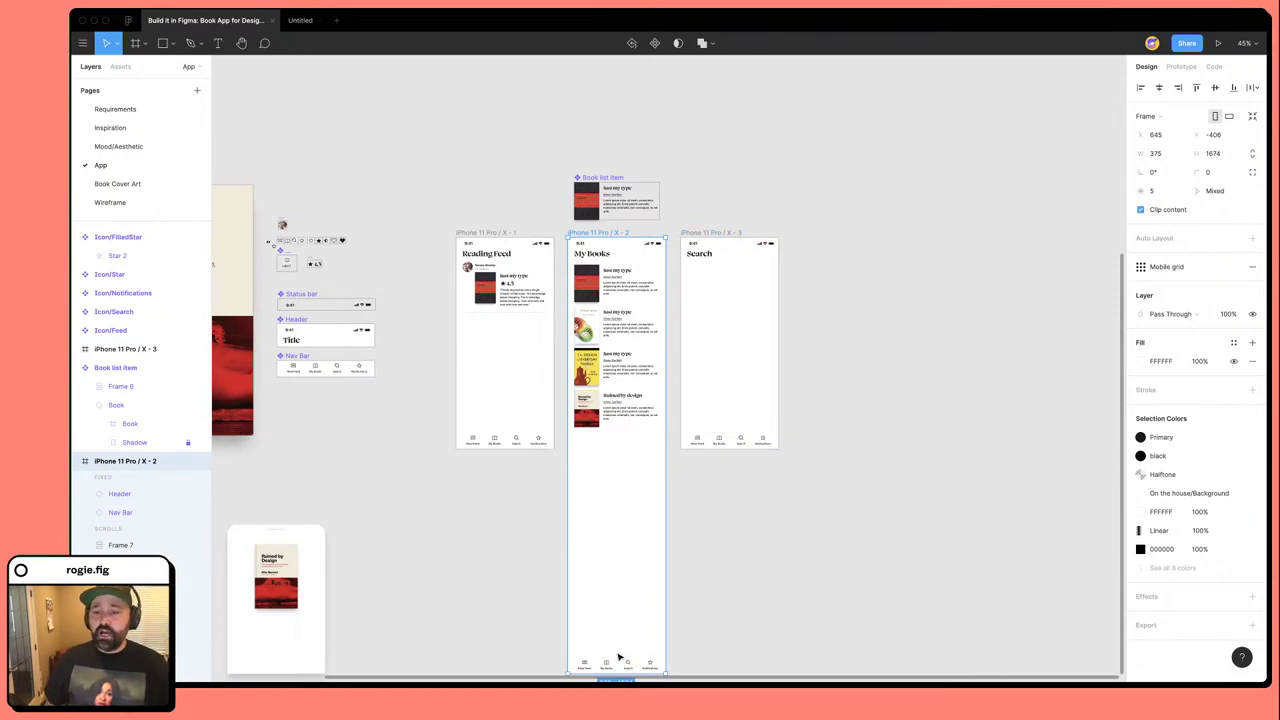
scroll(620, 679, down, 2)
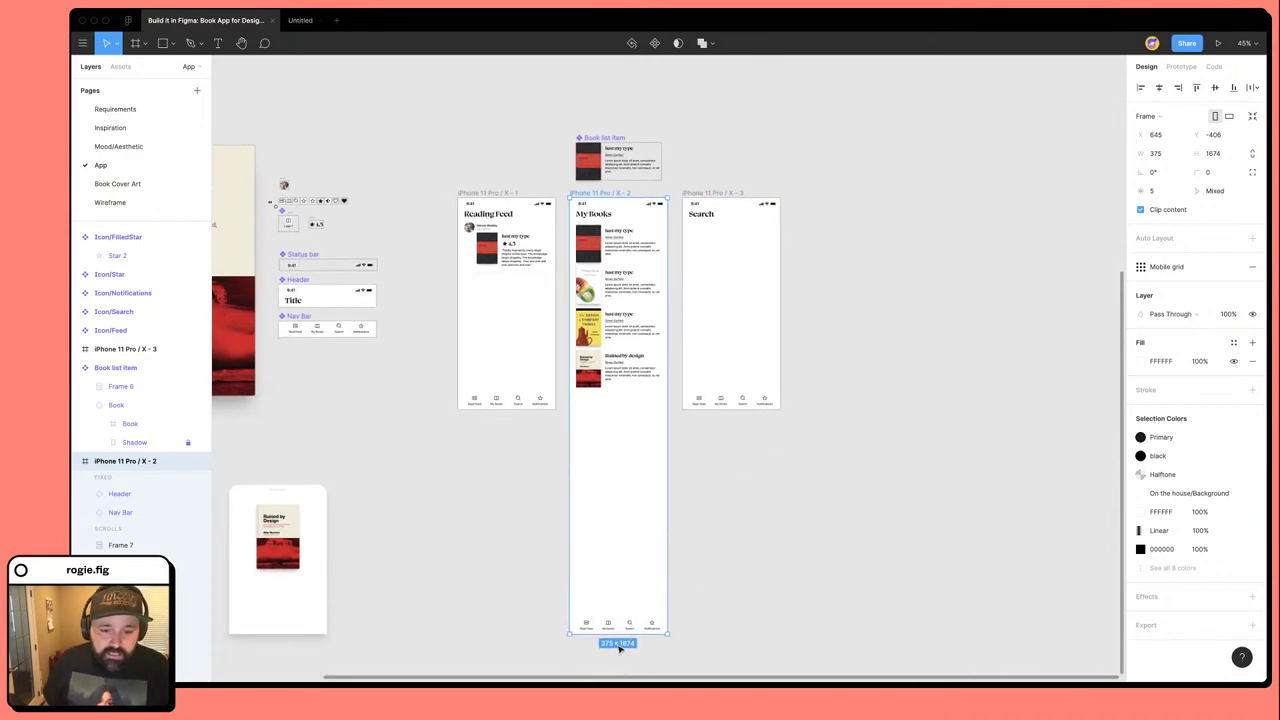
drag(617, 632, 627, 406)
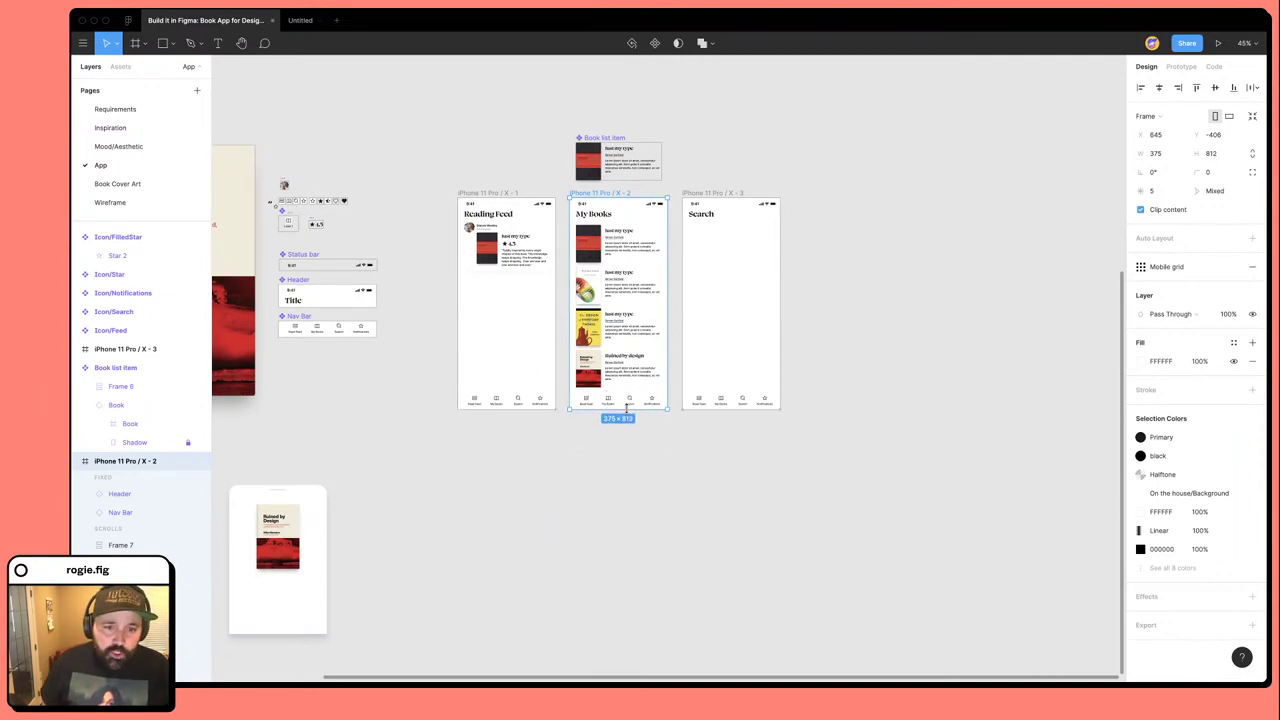
Lengthen the My Books frame to a height of 1054 and turn off fixed position when scrolling for its Nav Bar.
scroll(622, 431, up, 5)
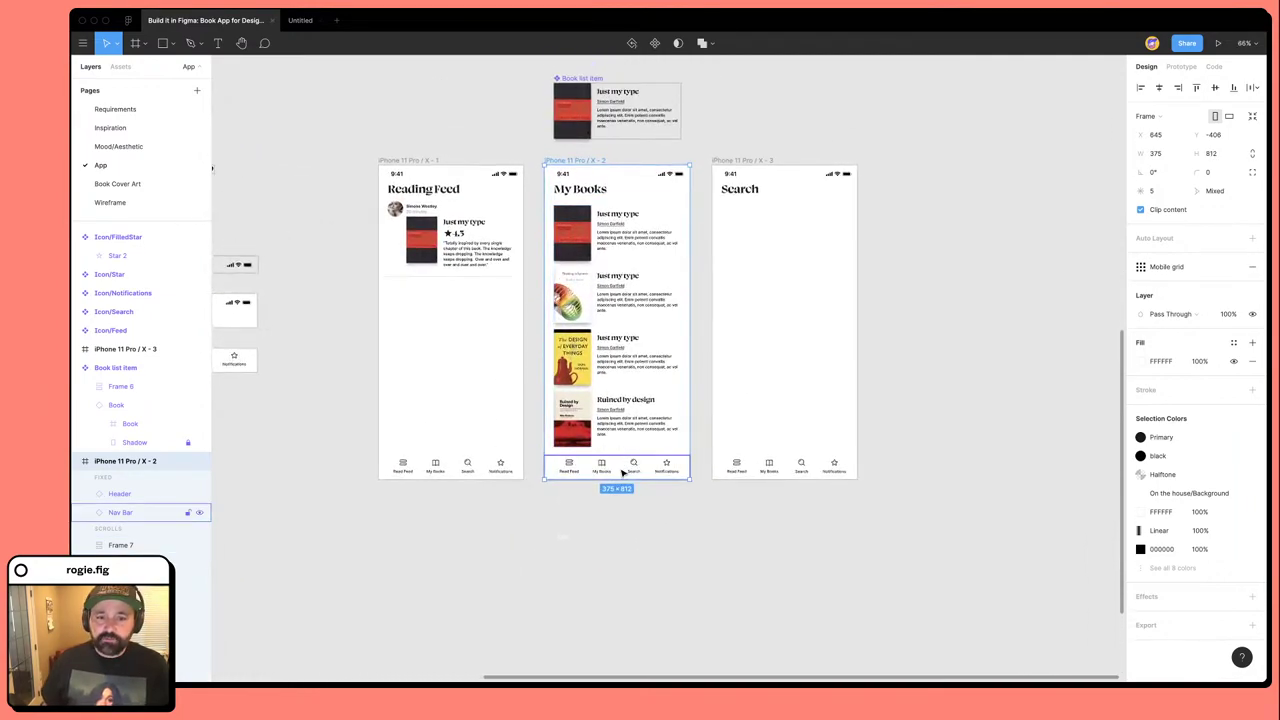
drag(616, 482, 620, 574)
click(622, 567)
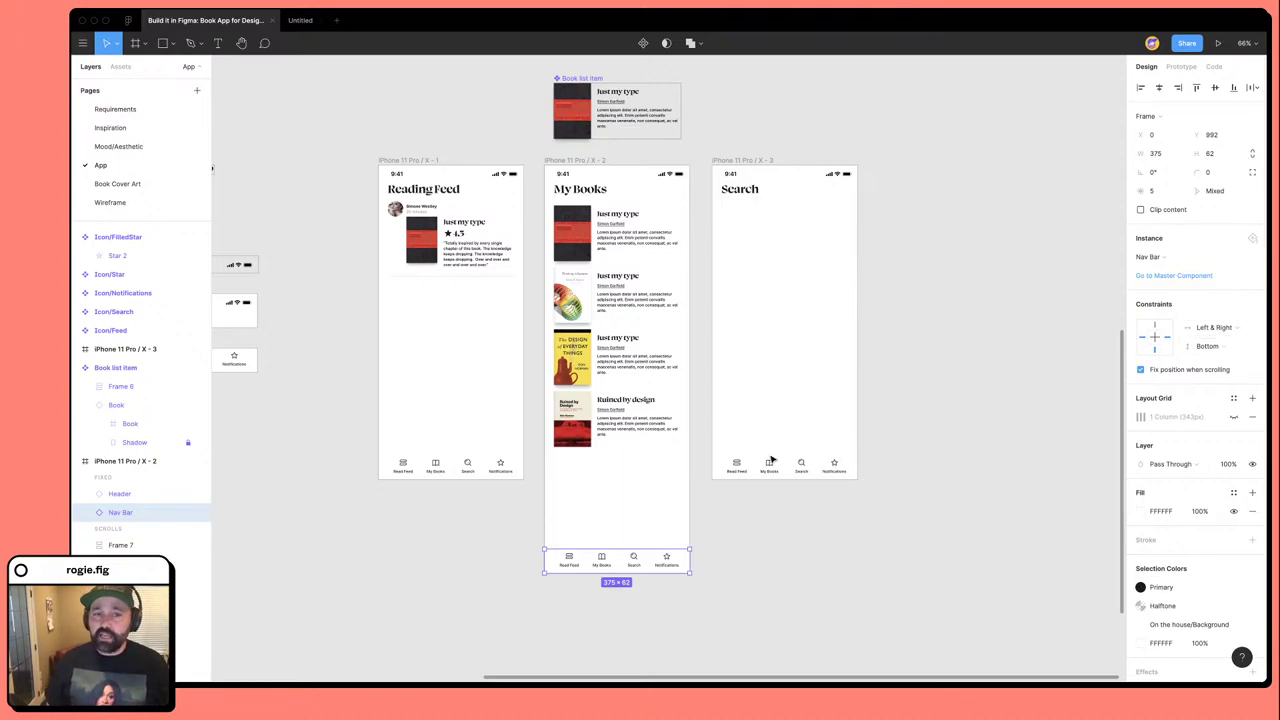
click(1141, 370)
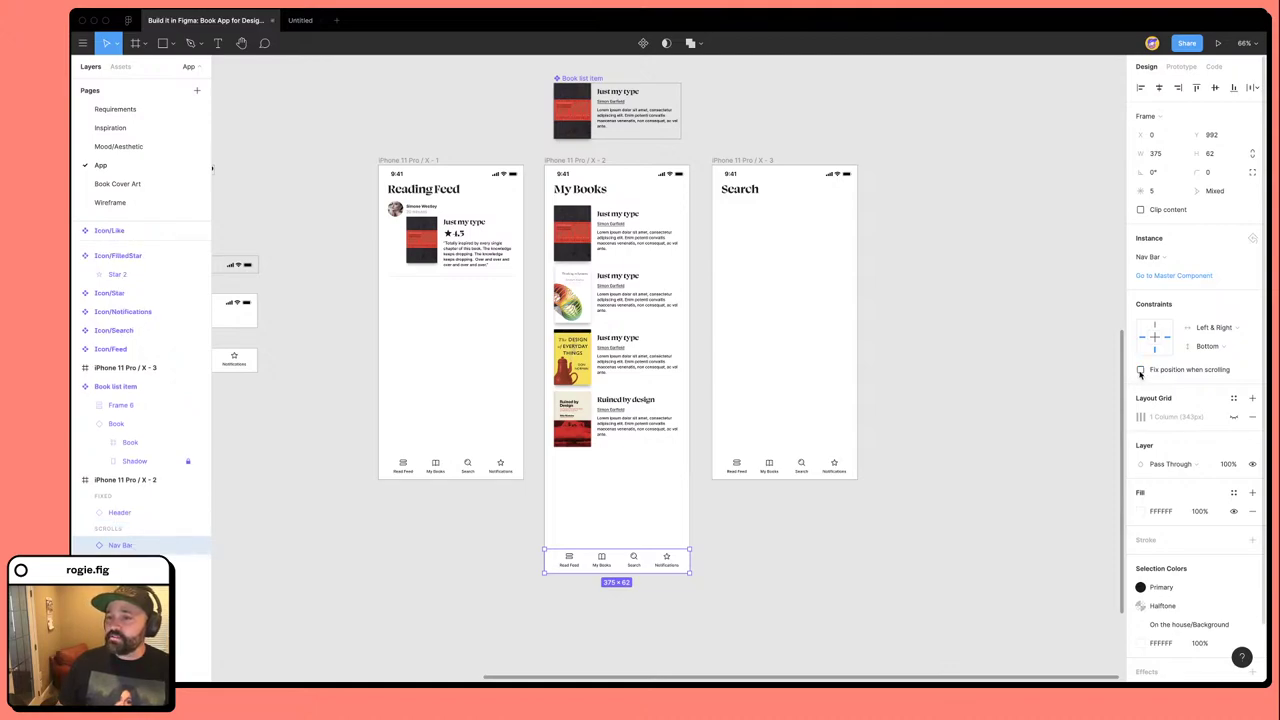
Bring the My Books frame back to a height of 812, matching the other two screens.
click(871, 609)
click(571, 162)
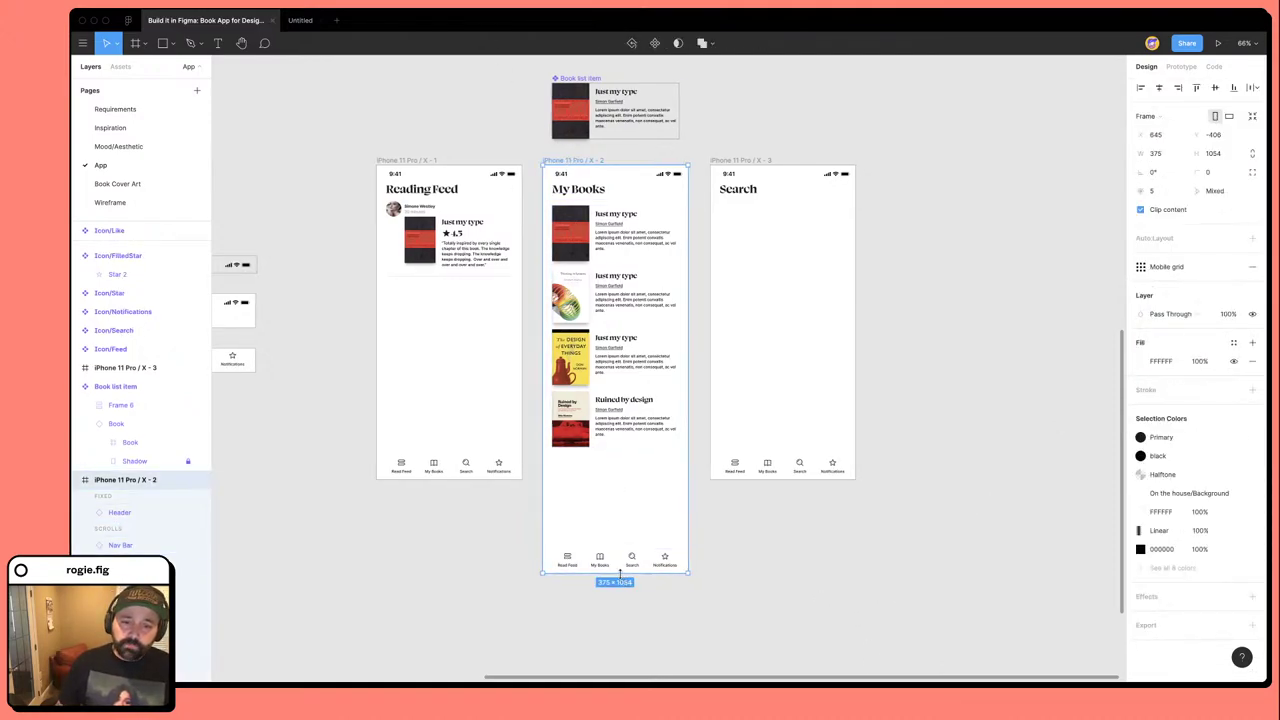
drag(620, 573, 618, 481)
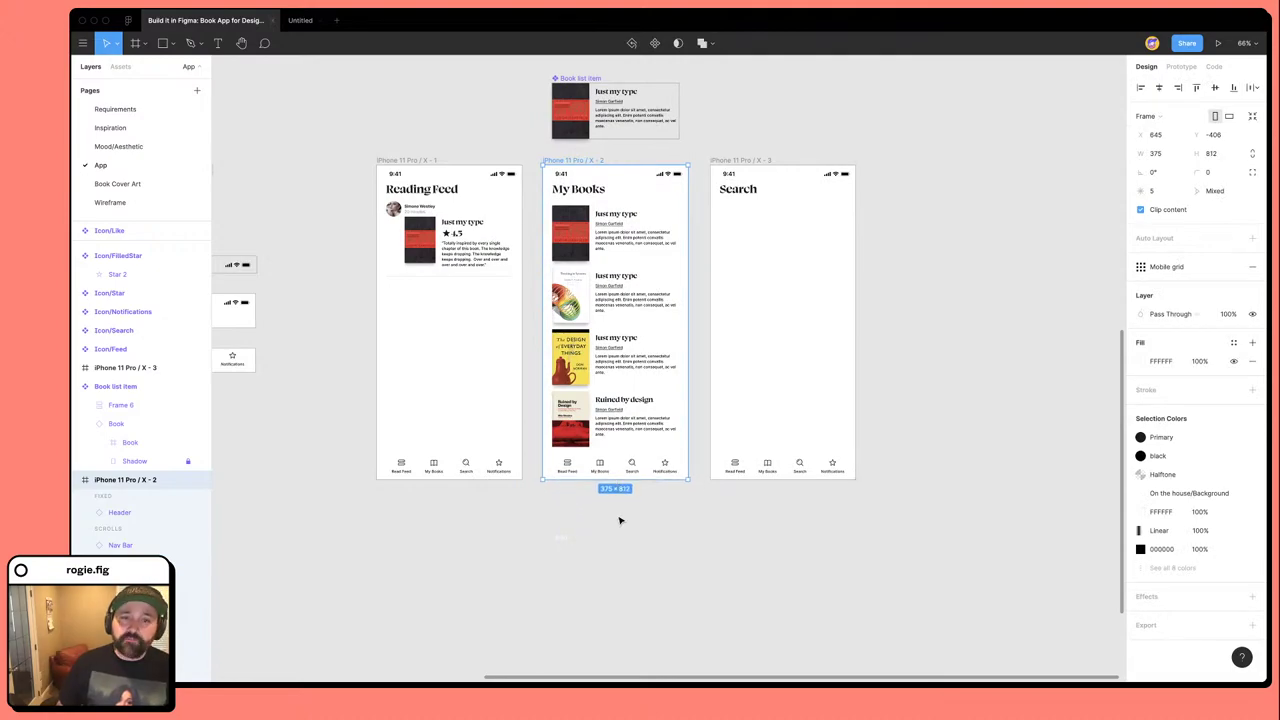
click(560, 542)
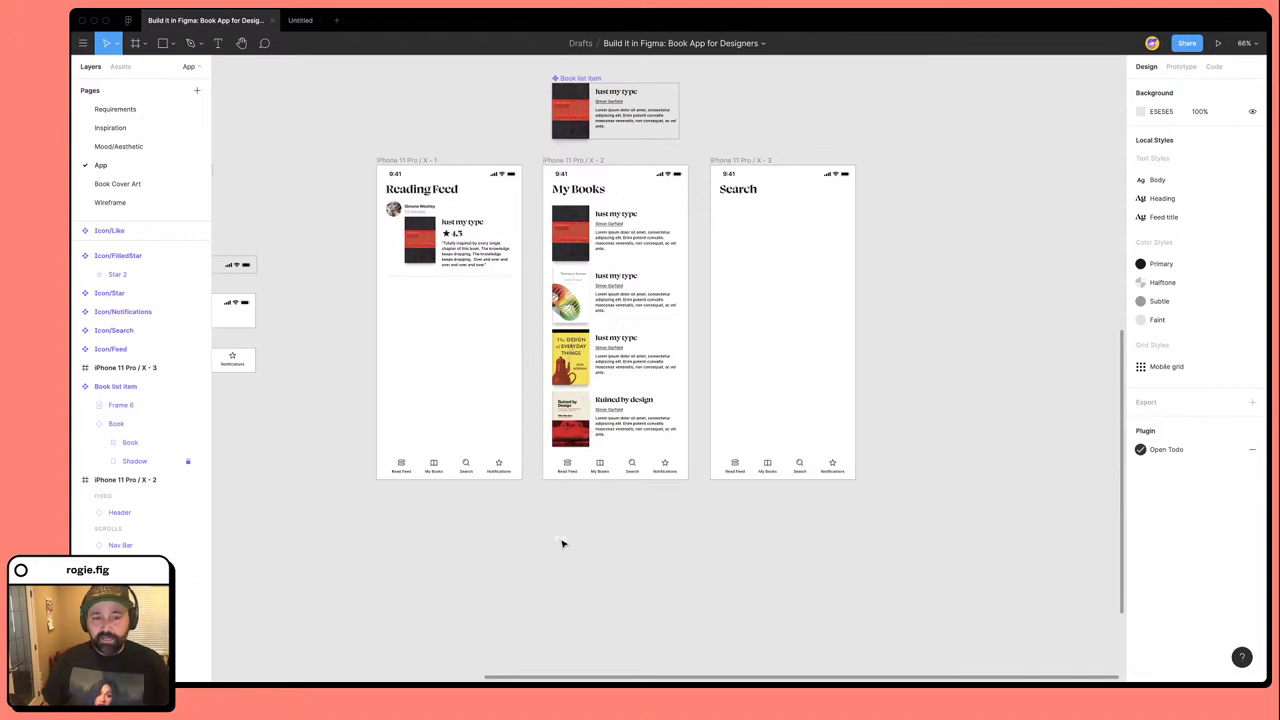
Close the Untitled file and present the My Books frame as a prototype.
click(578, 161)
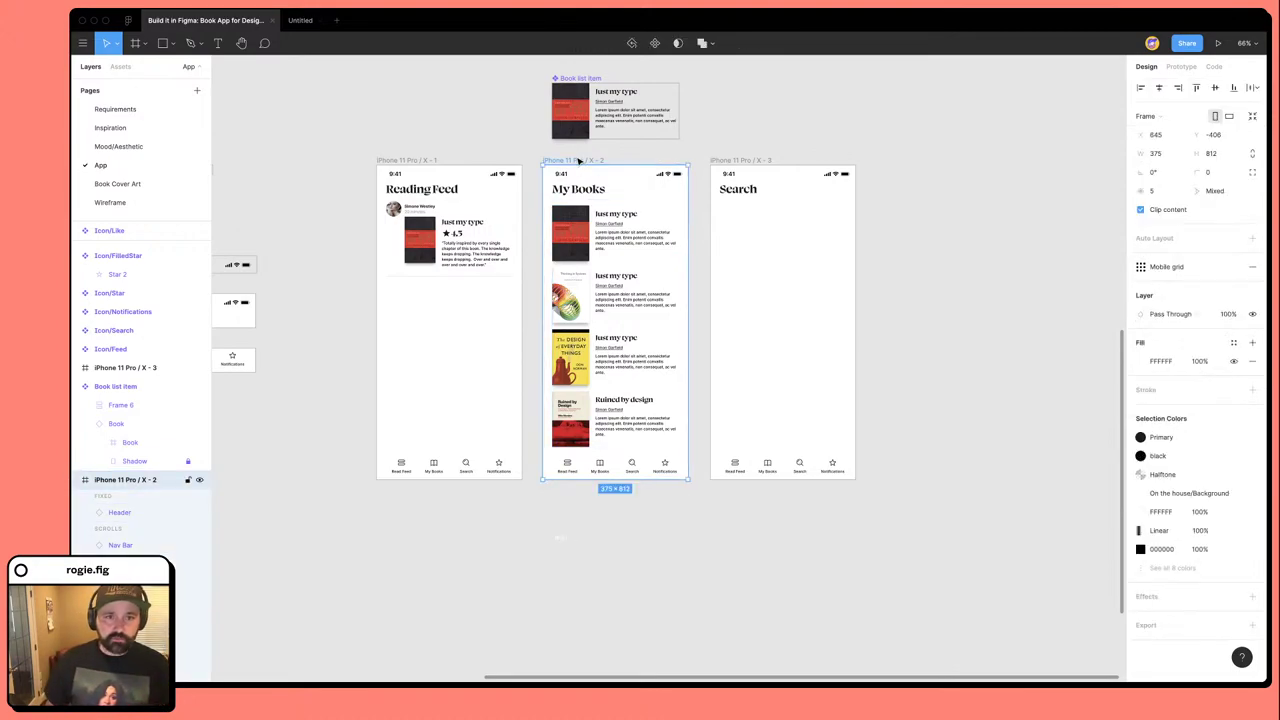
click(321, 20)
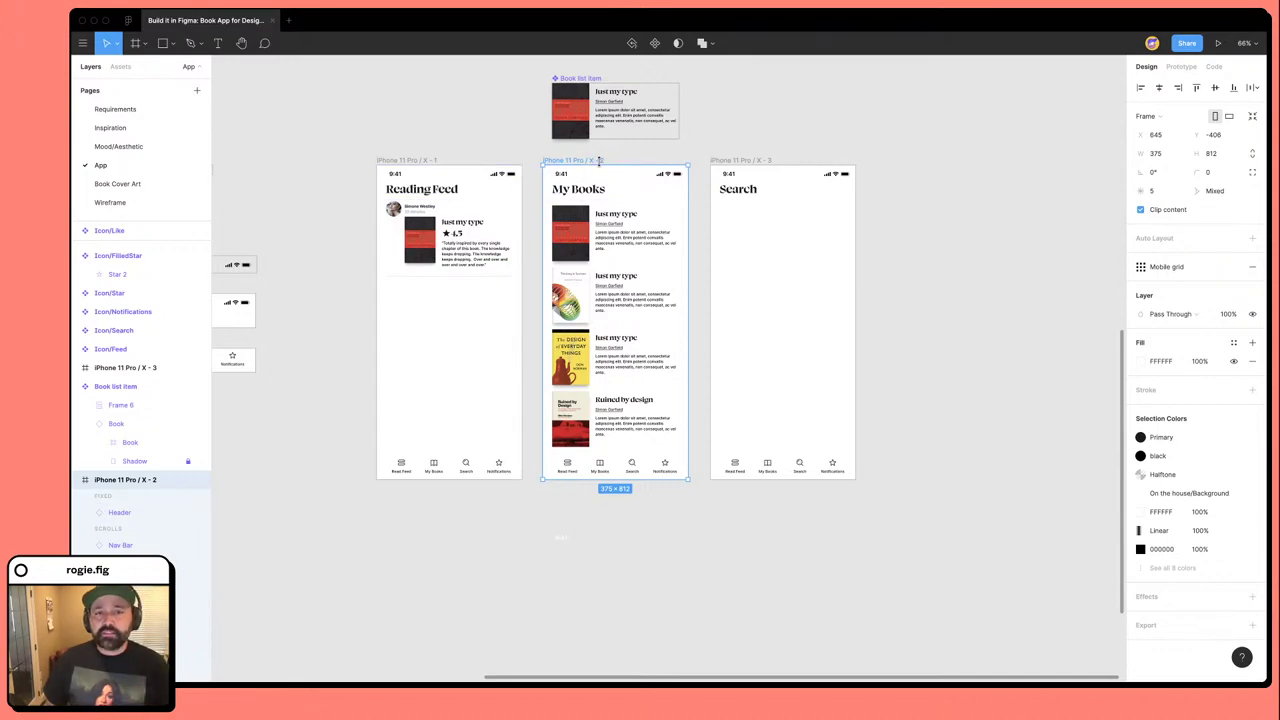
click(1219, 45)
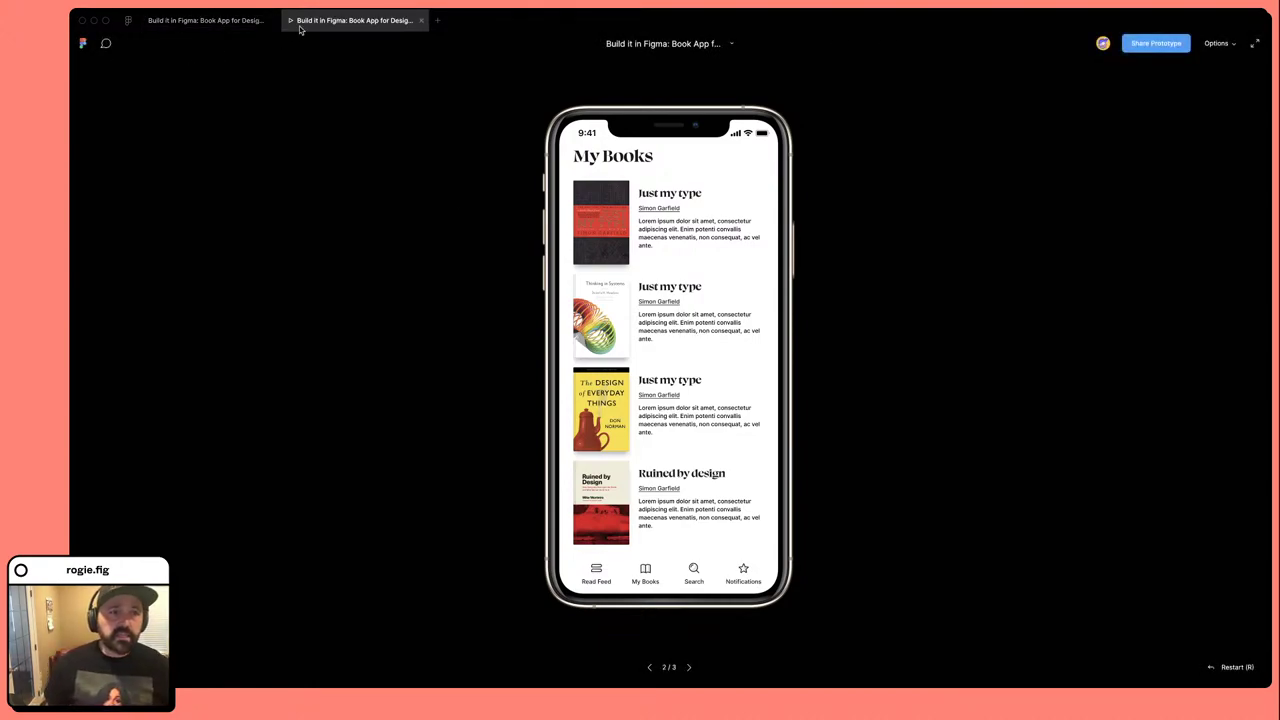
Return to the design file and check the overflow behavior options in the My Books frame's prototype settings.
click(238, 22)
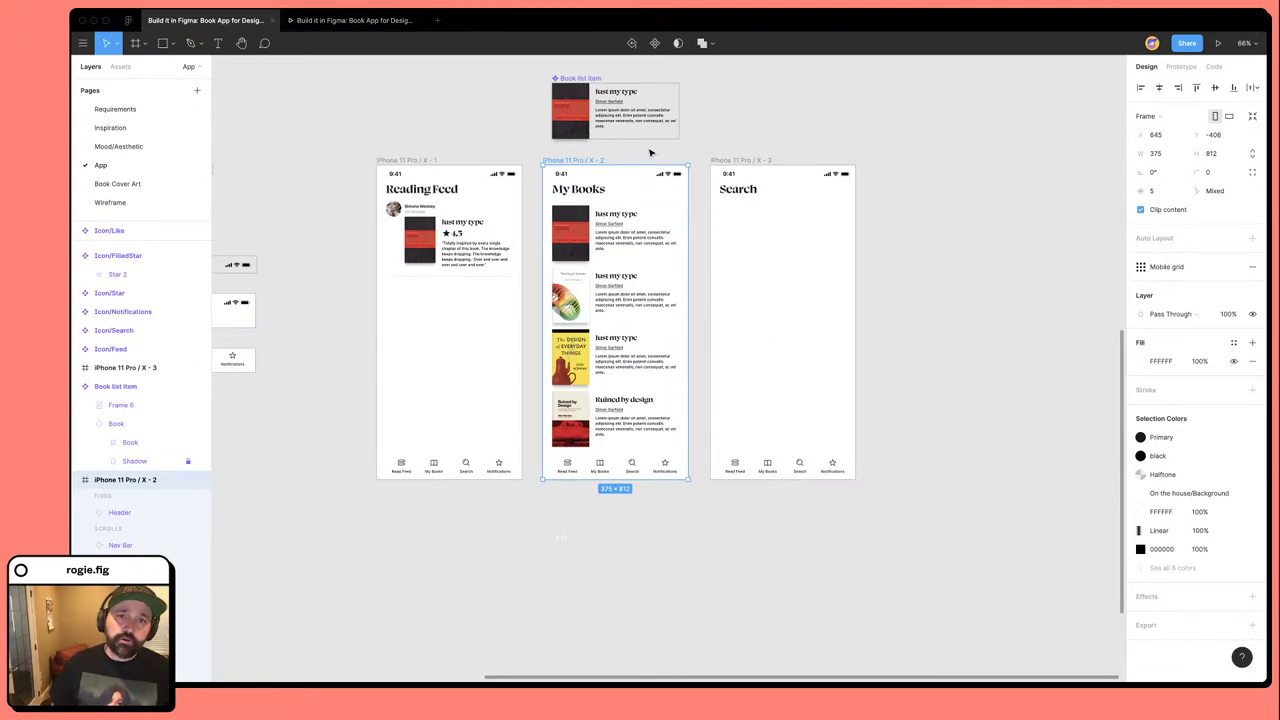
click(700, 150)
click(591, 160)
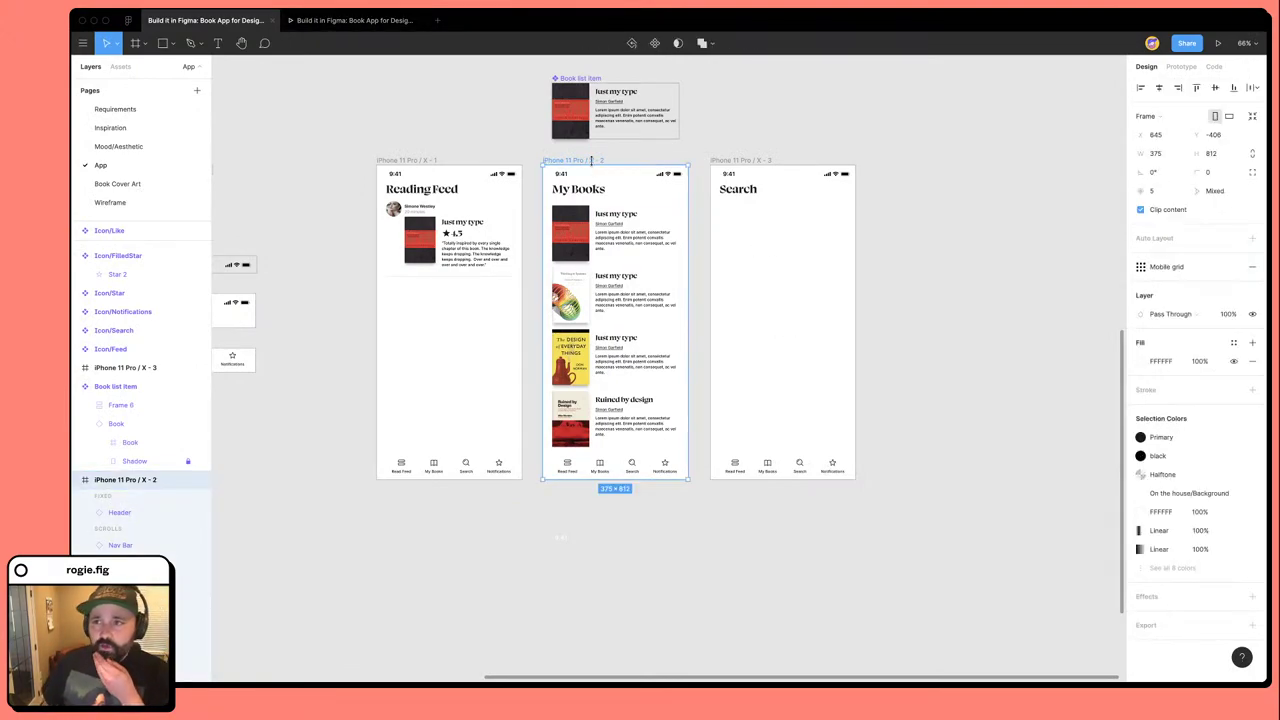
click(1176, 68)
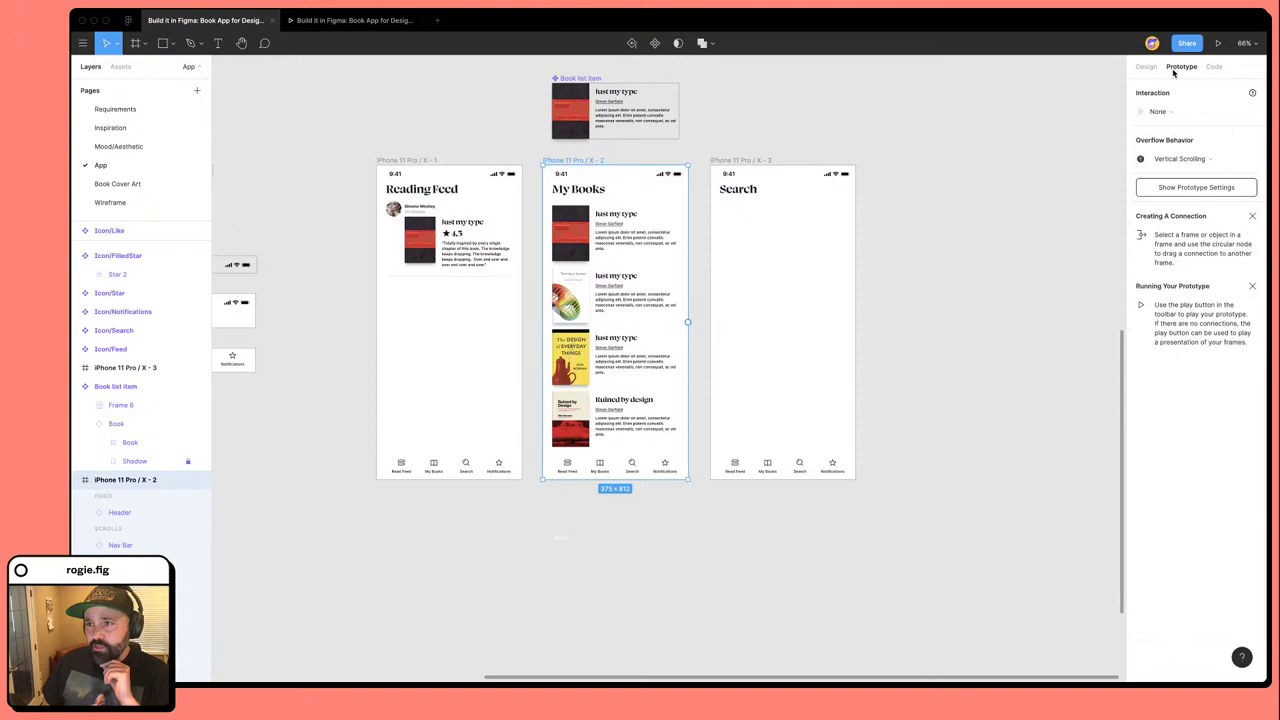
click(1182, 159)
click(1183, 160)
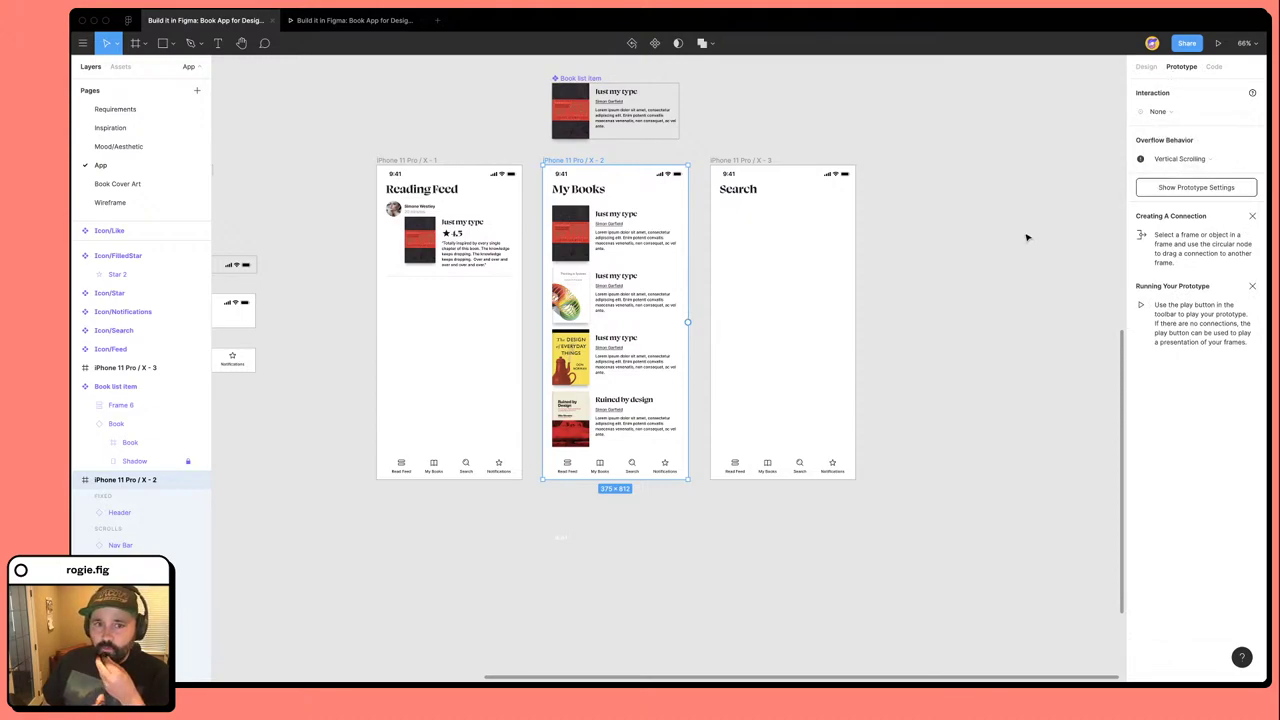
Select the My Books frame and read the info hint for its vertical scrolling overflow behavior.
click(913, 449)
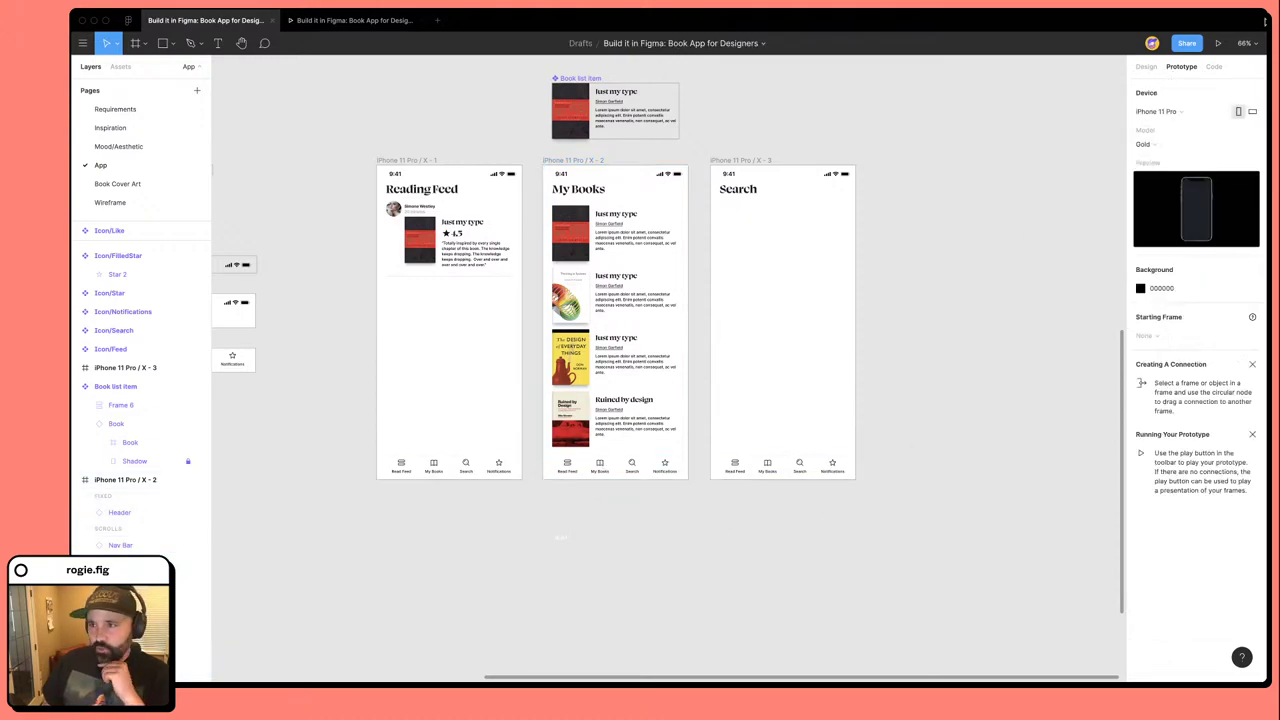
click(574, 161)
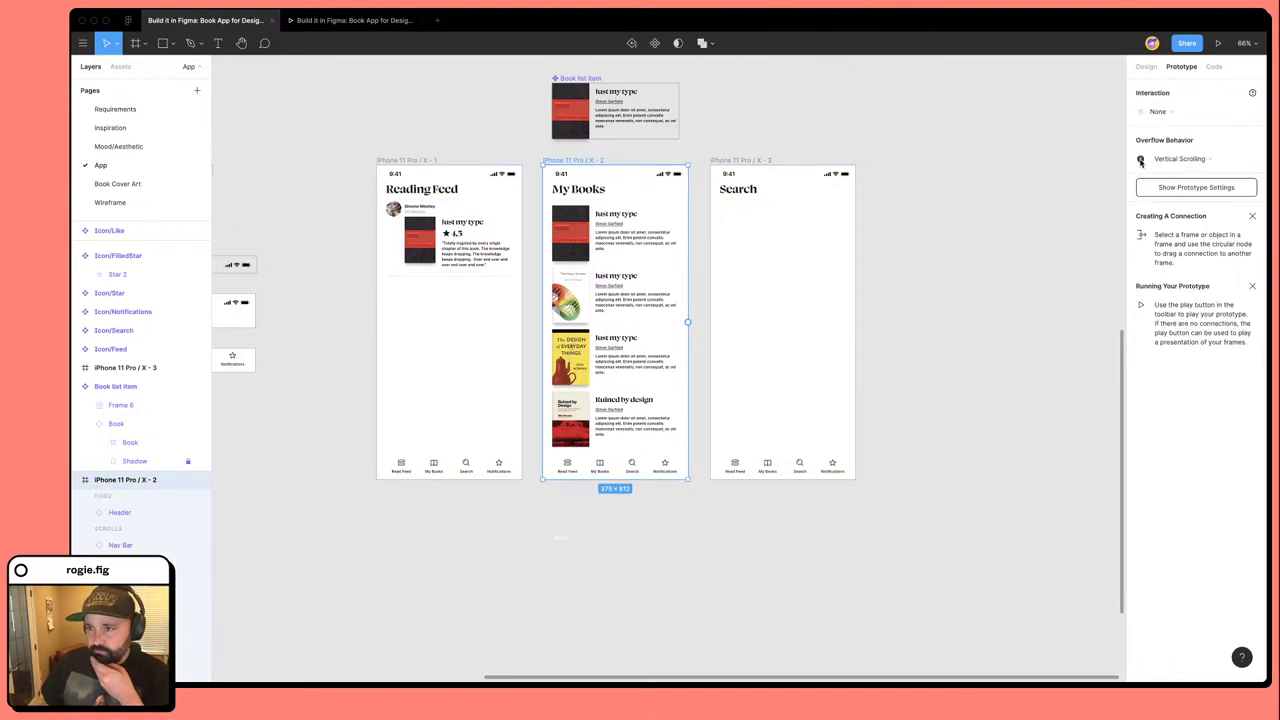
mouse_move(1140, 162)
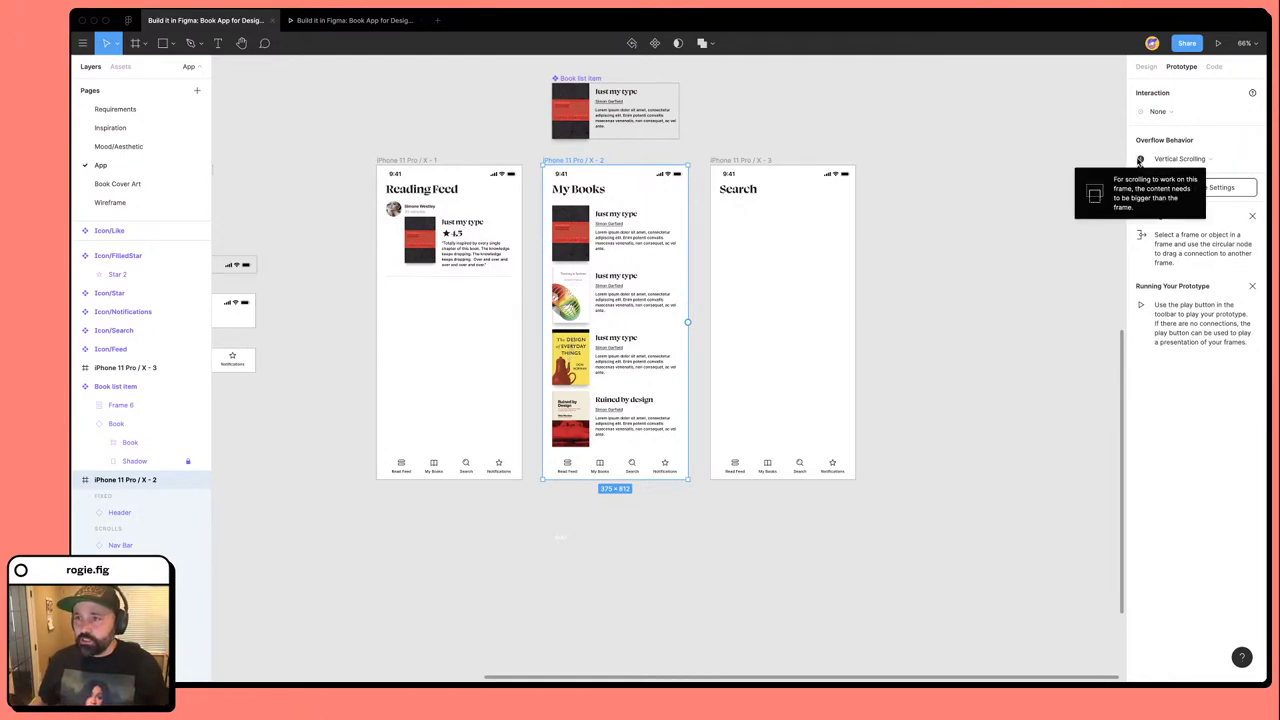
Duplicate the third list item, The Design of Everyday Things, twice within the My Books list.
scroll(589, 410, up, 2)
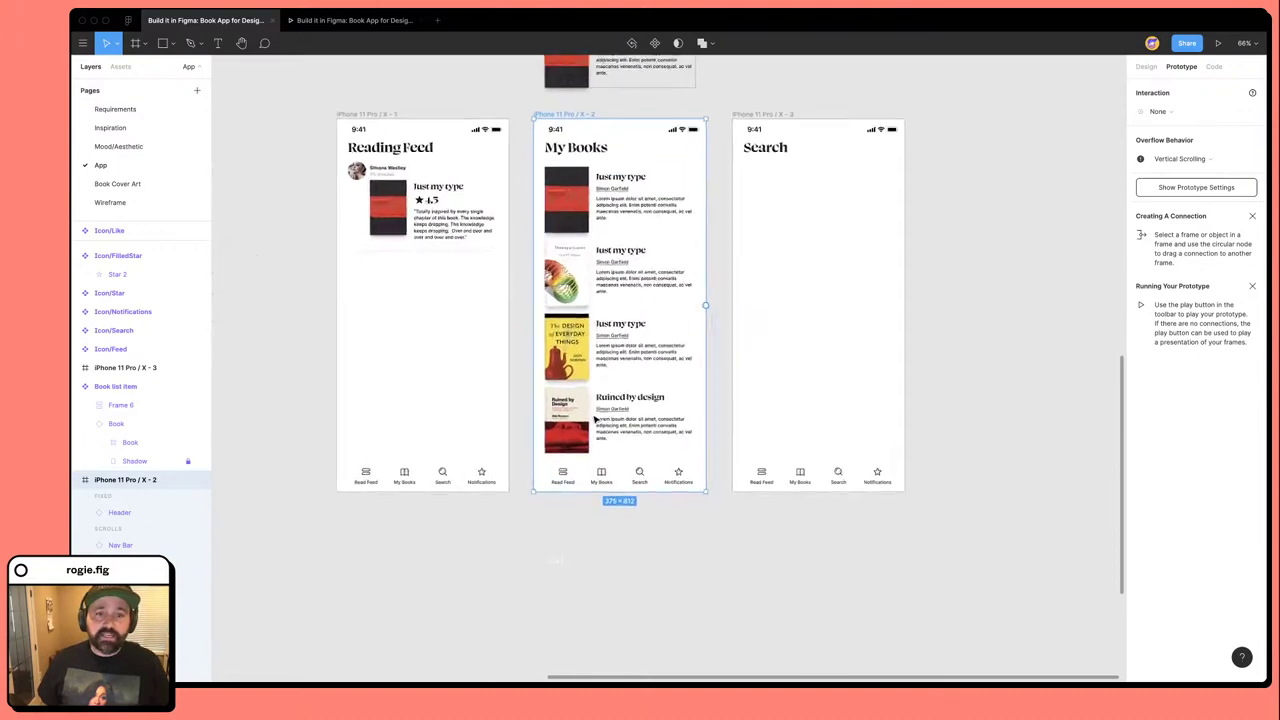
click(617, 432)
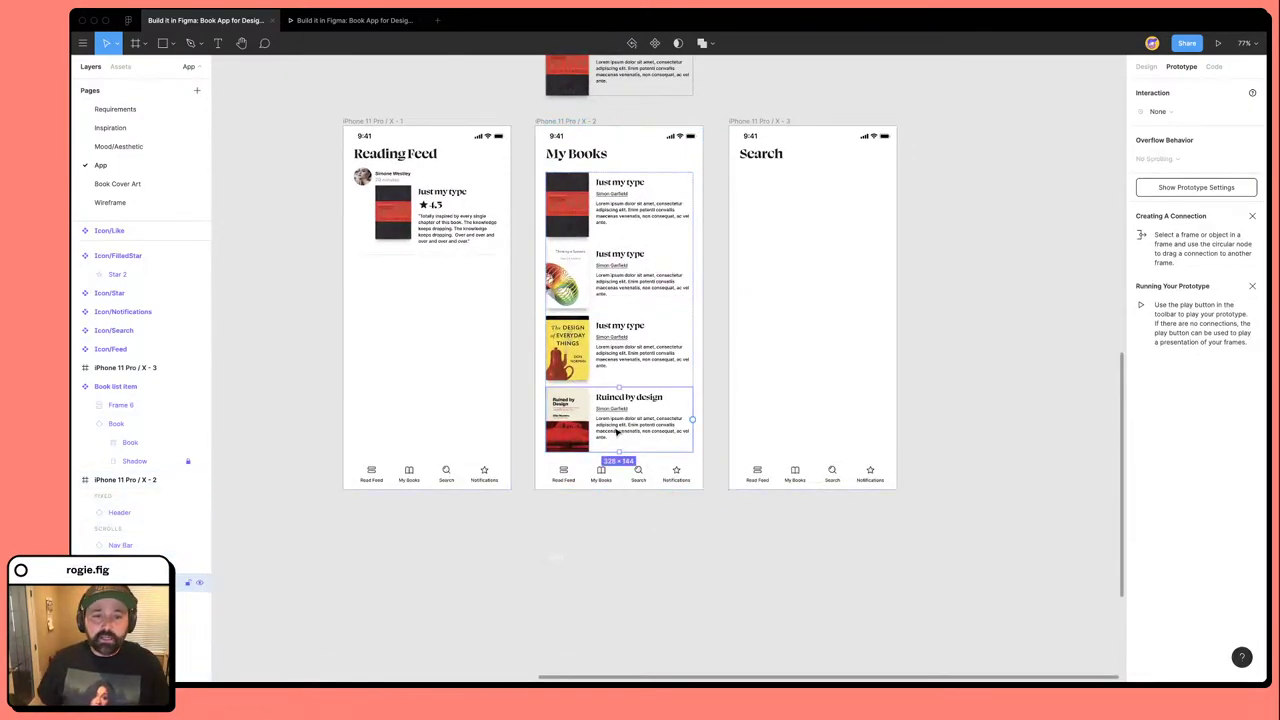
click(654, 540)
click(620, 440)
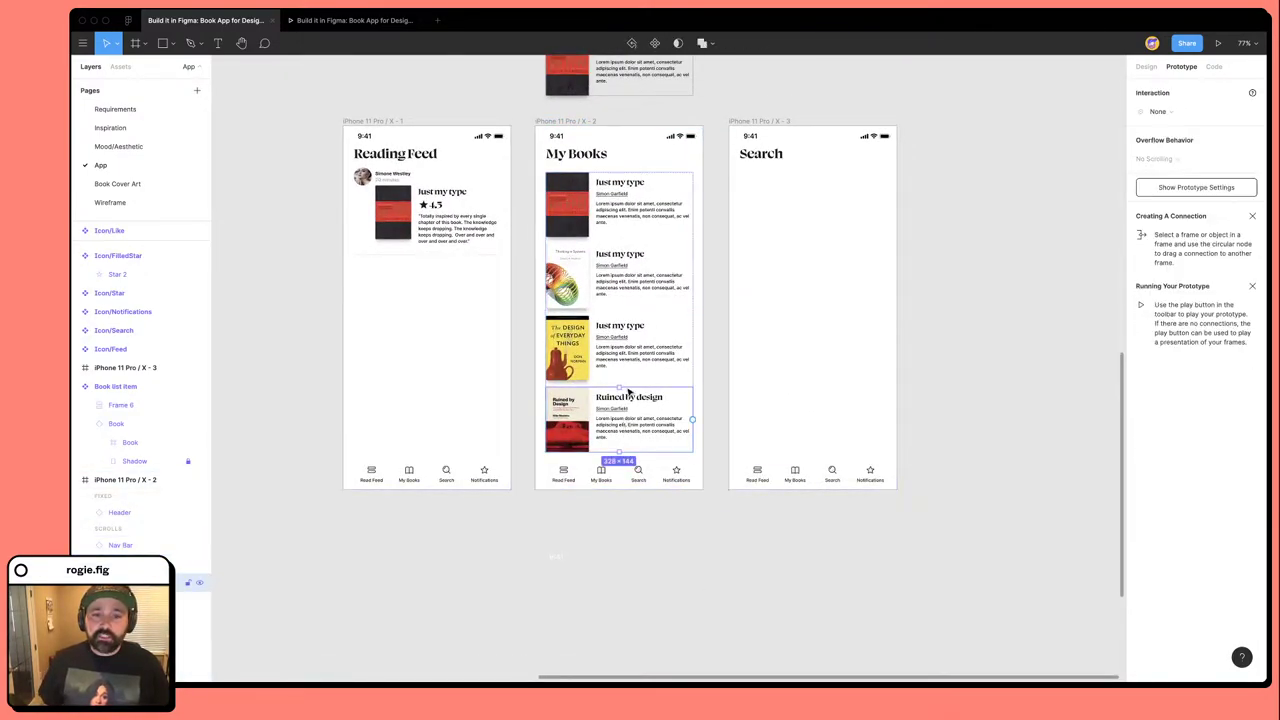
click(630, 342)
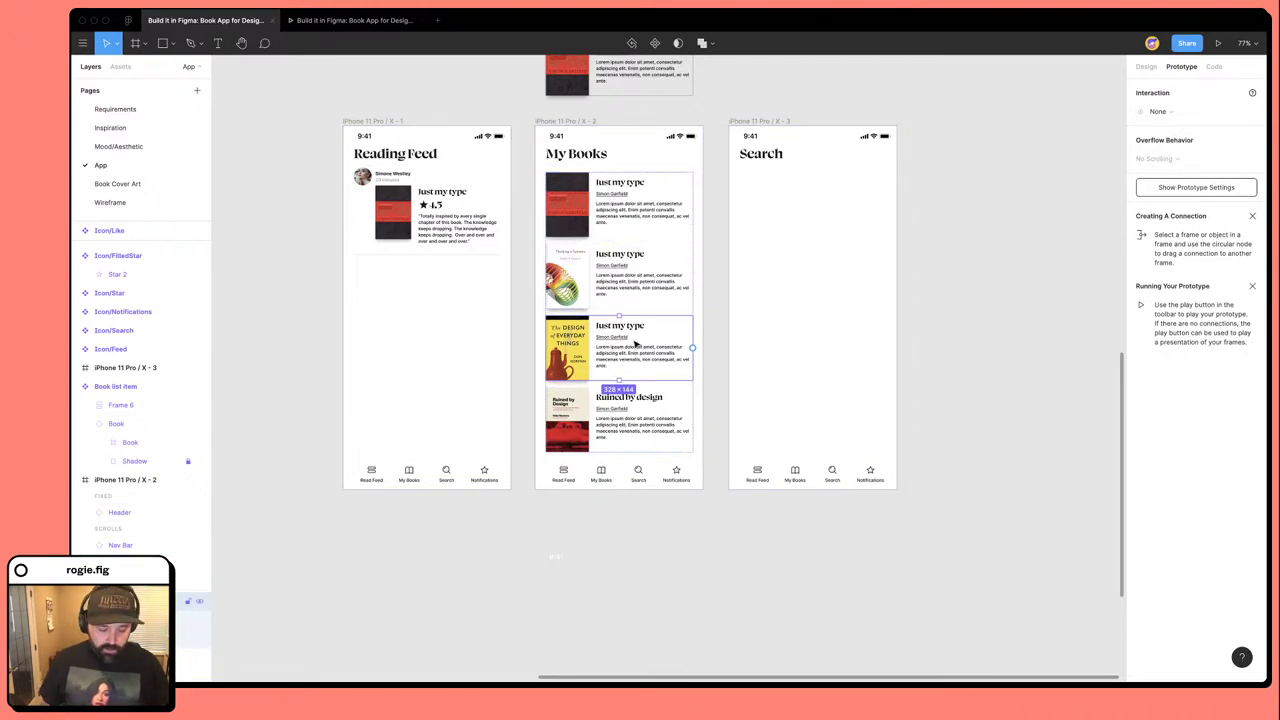
key(super+d)
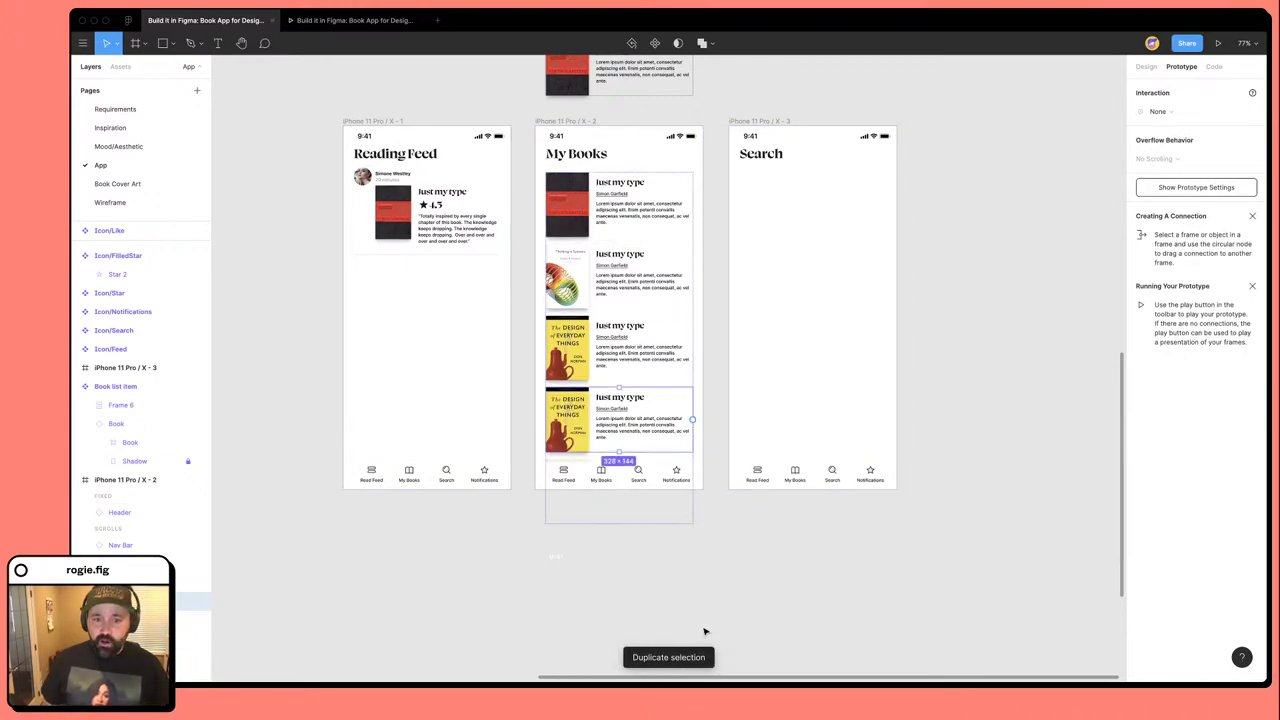
click(636, 358)
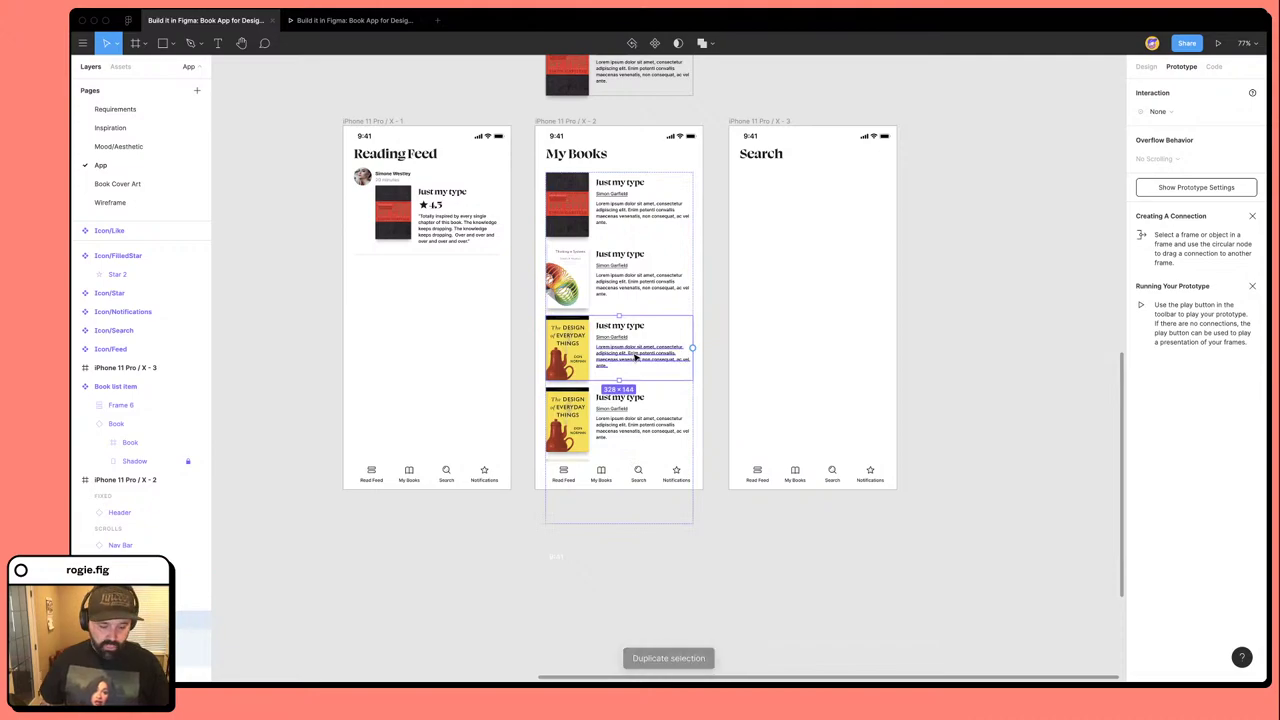
click(862, 577)
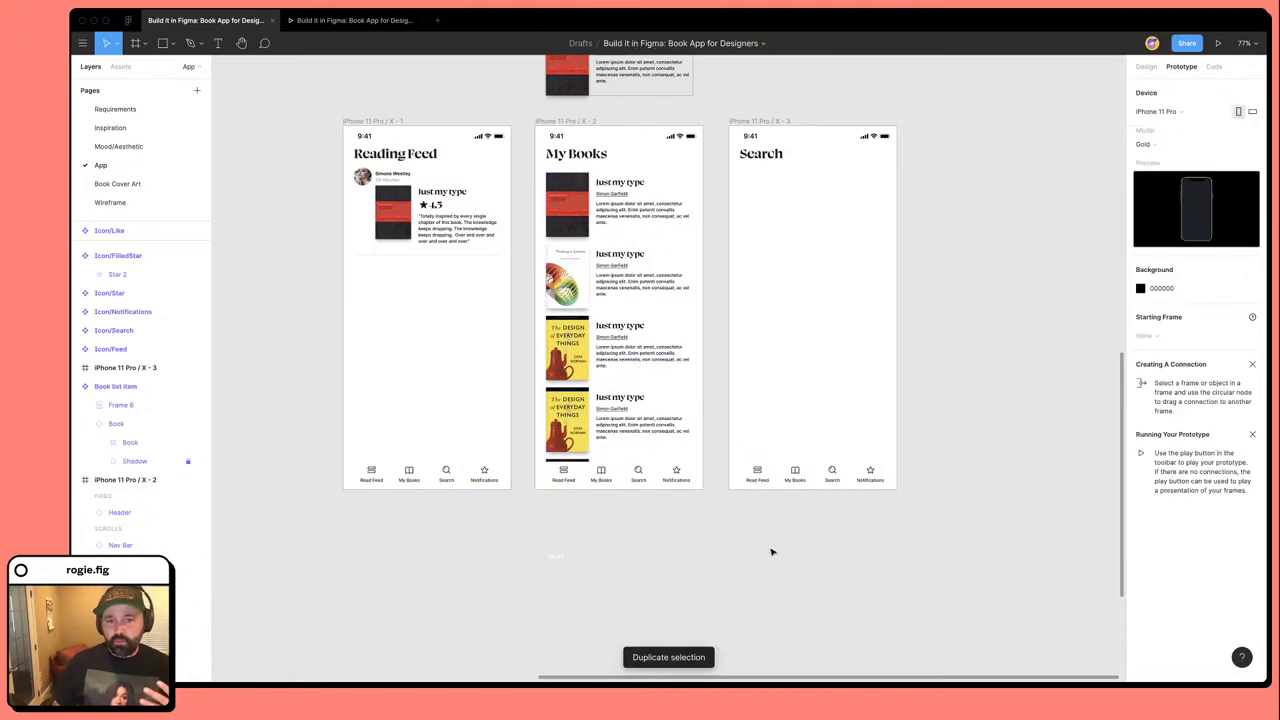
click(617, 296)
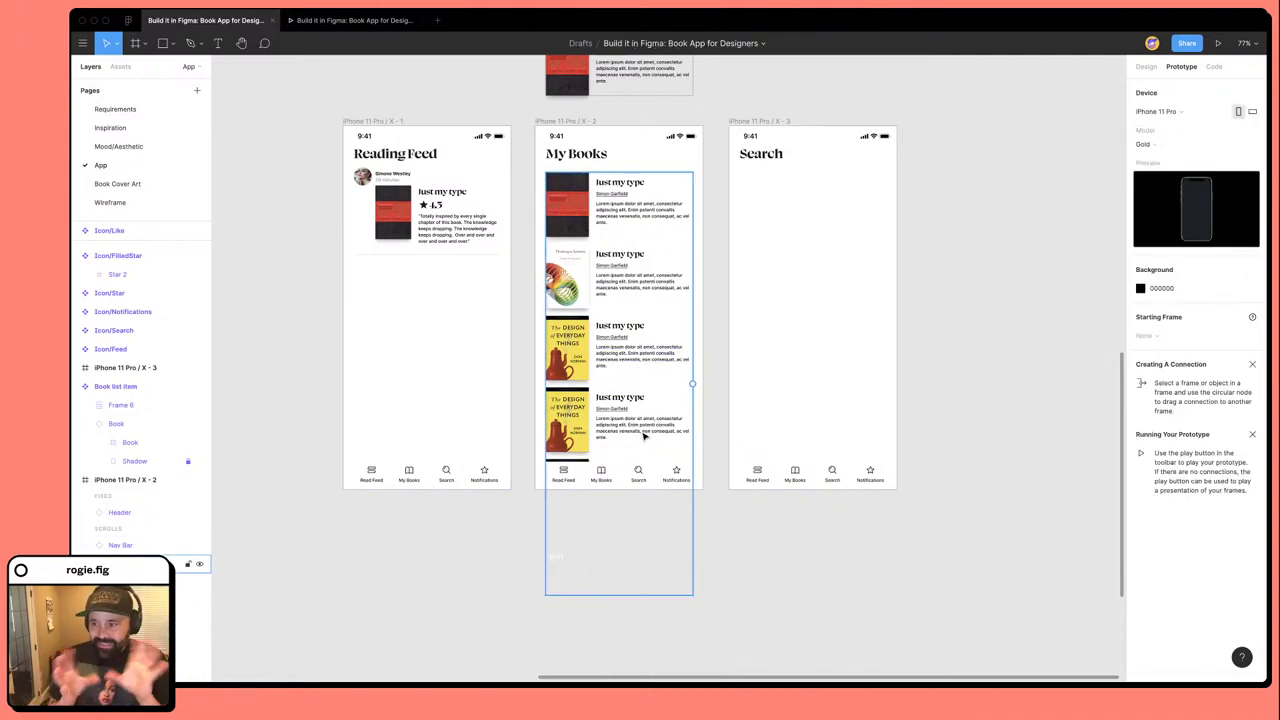
key(Escape)
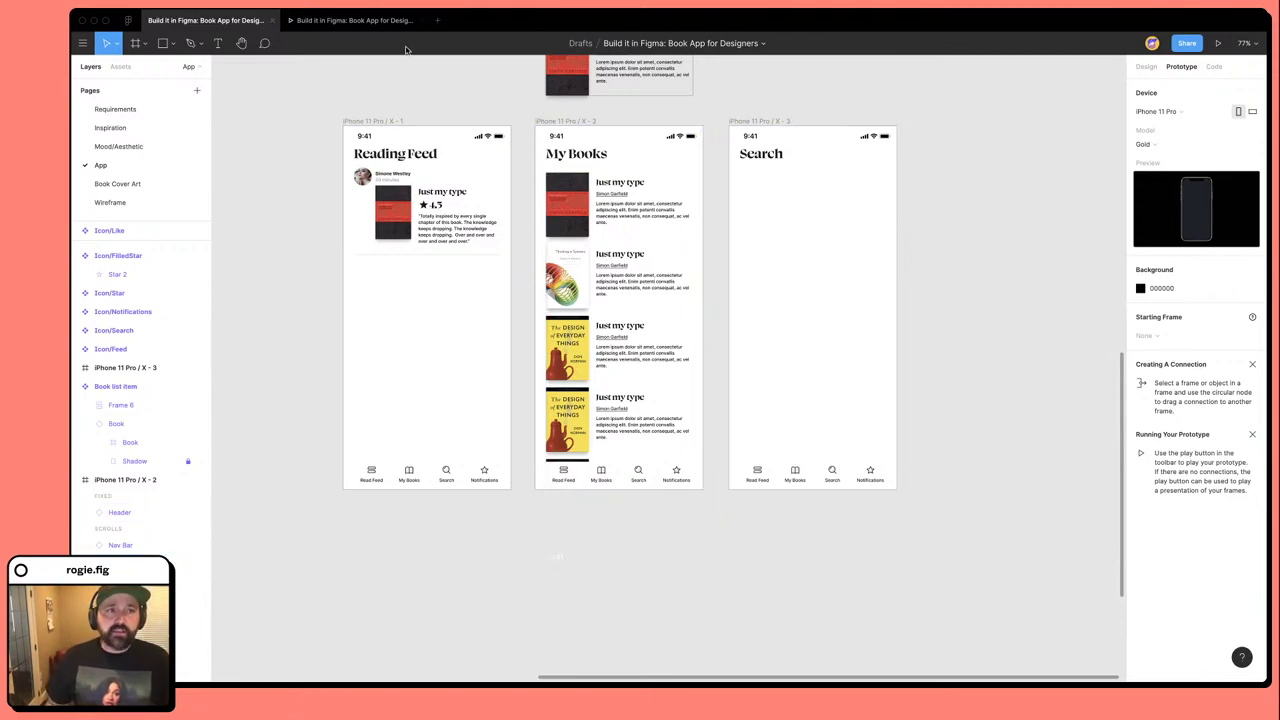
Open the prototype presentation and test vertical scrolling through the My Books screen.
key(super+alt+Return)
scroll(703, 440, down, 5)
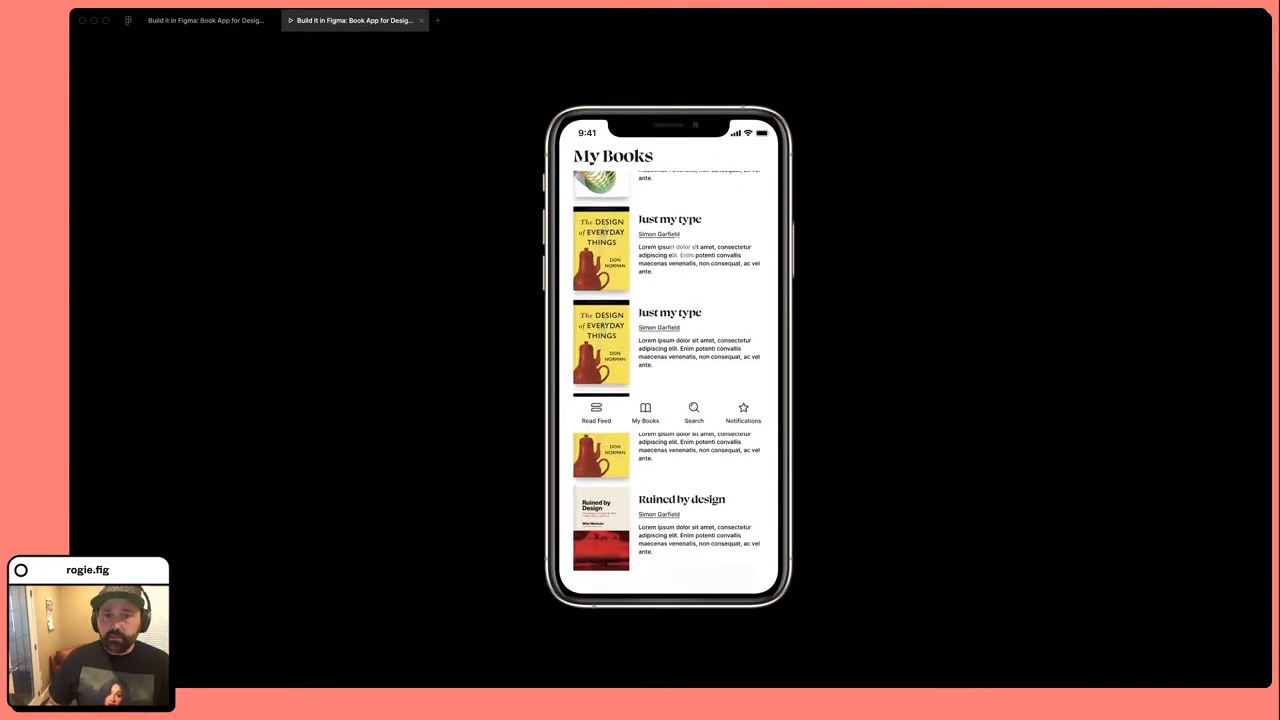
scroll(695, 420, up, 5)
scroll(692, 415, down, 5)
scroll(693, 413, up, 5)
scroll(690, 450, down, 4)
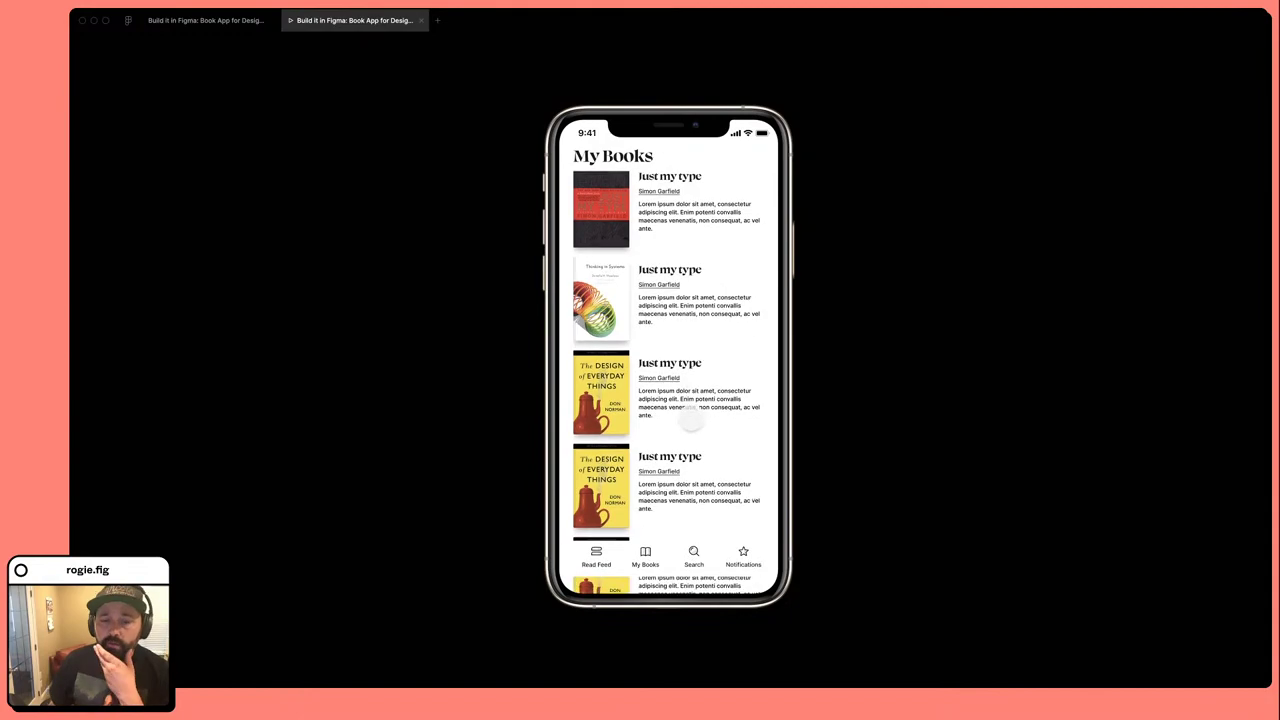
scroll(693, 488, up, 3)
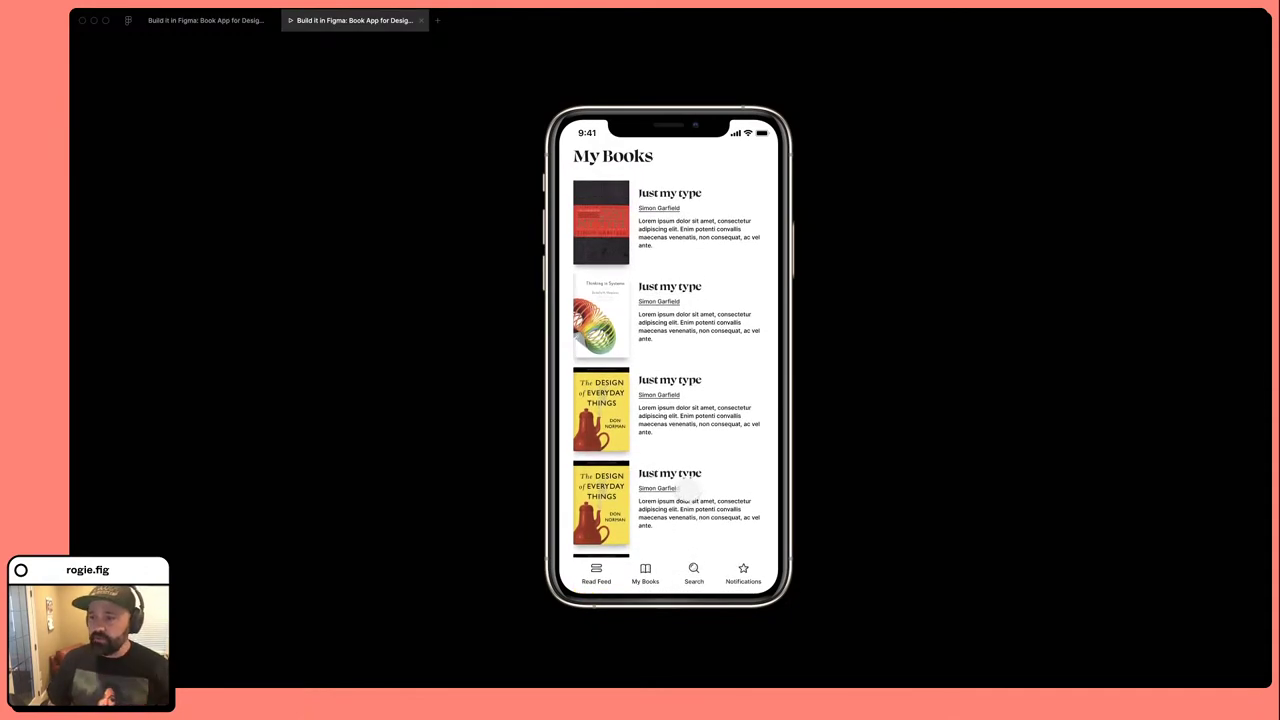
Return to the design file and fix the position when scrolling for the My Books frame's Nav Bar.
click(205, 20)
click(567, 481)
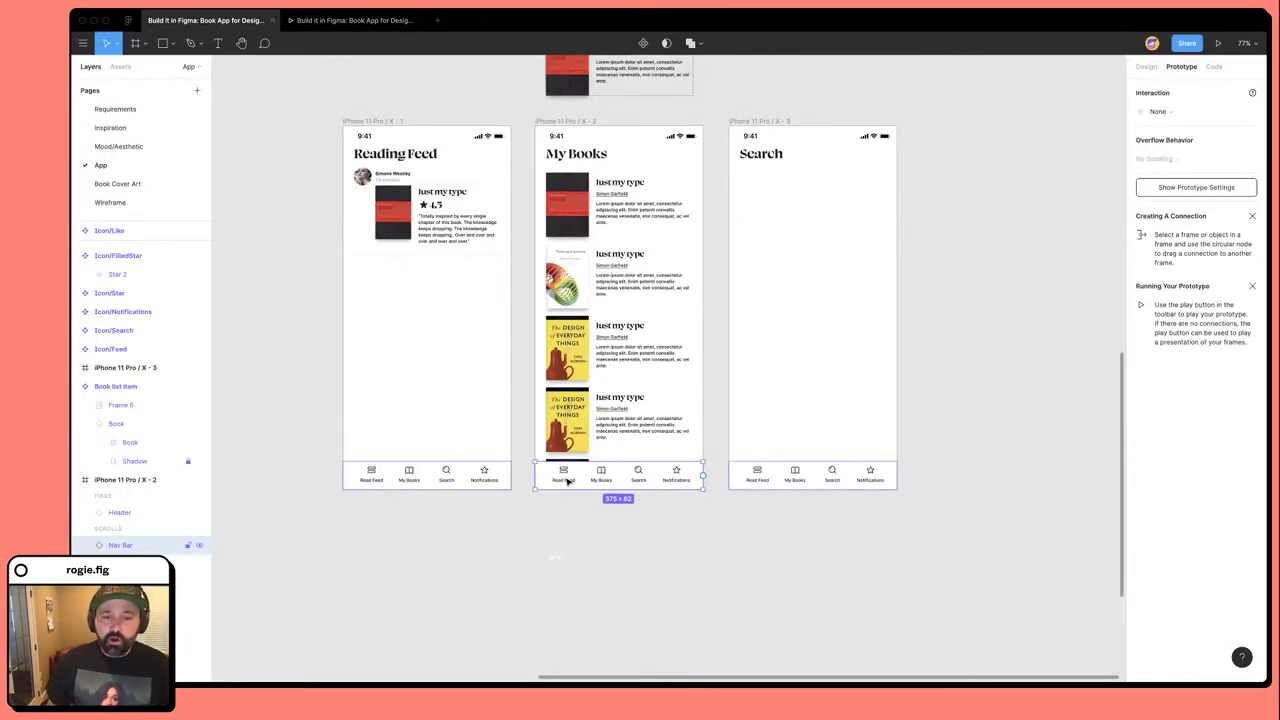
scroll(567, 481, up, 3)
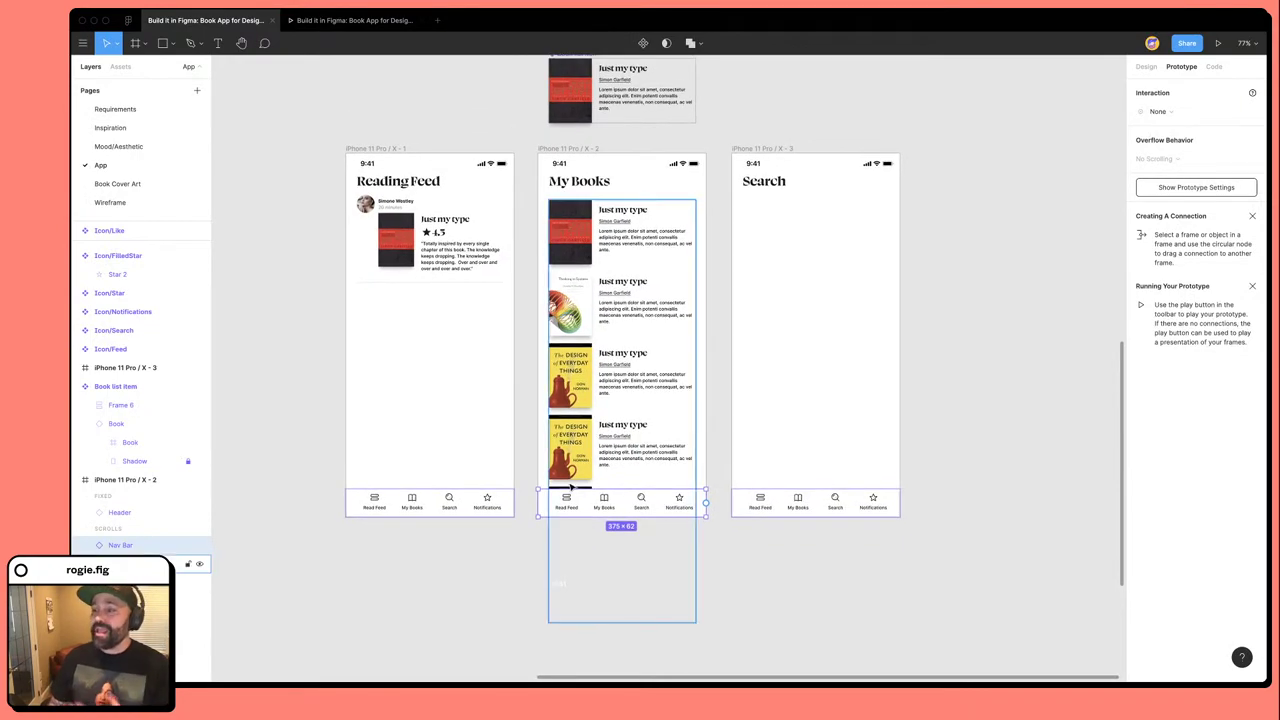
click(1146, 67)
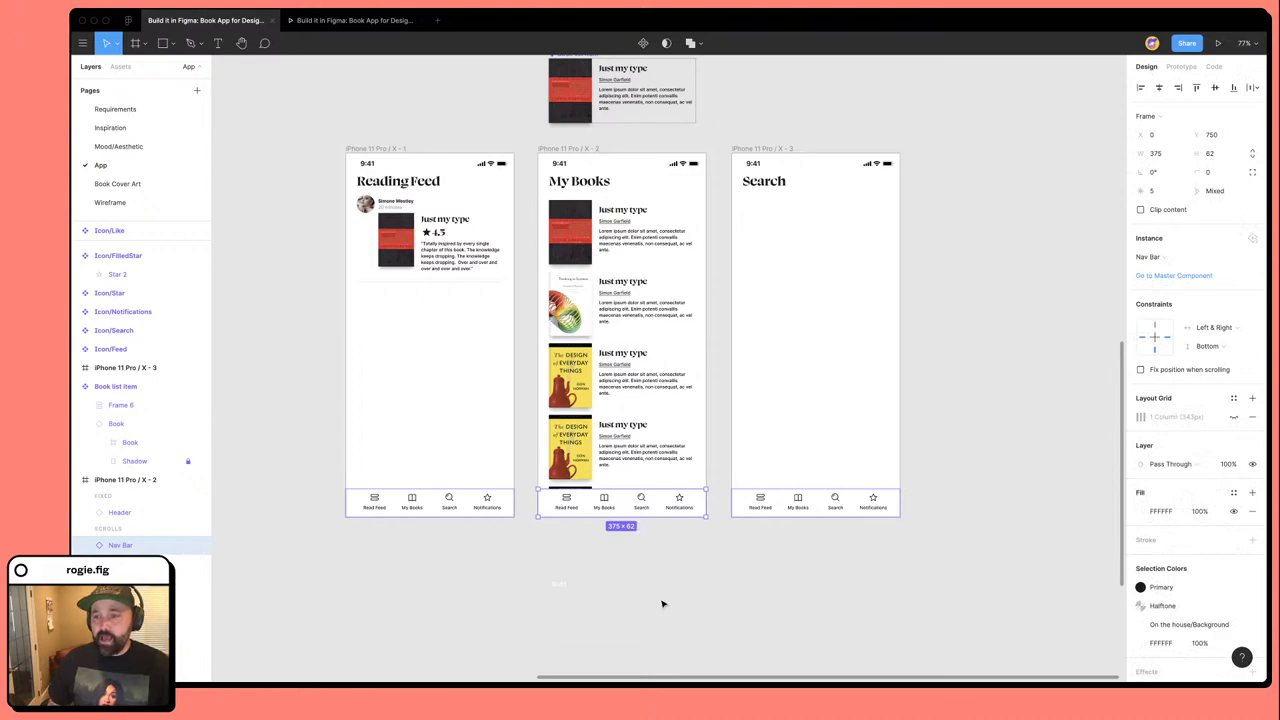
click(1141, 370)
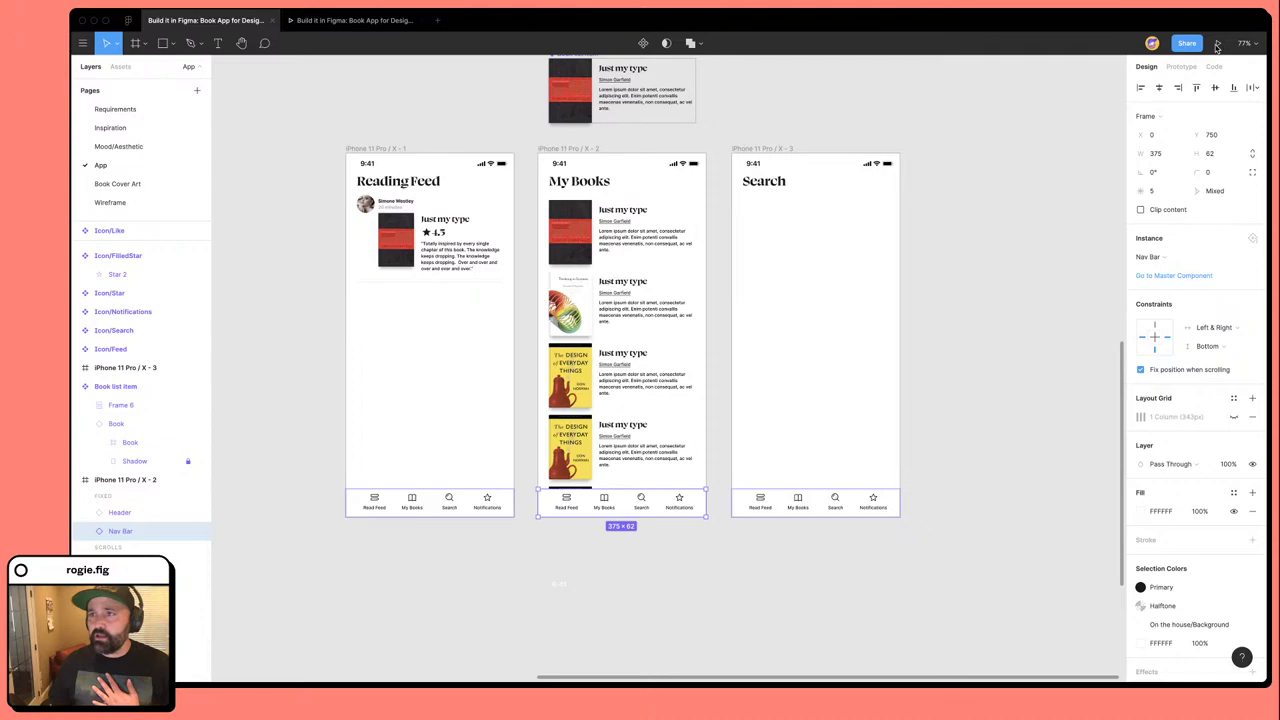
Check in the prototype presentation how the Nav Bar behaves while the book list scrolls.
click(350, 20)
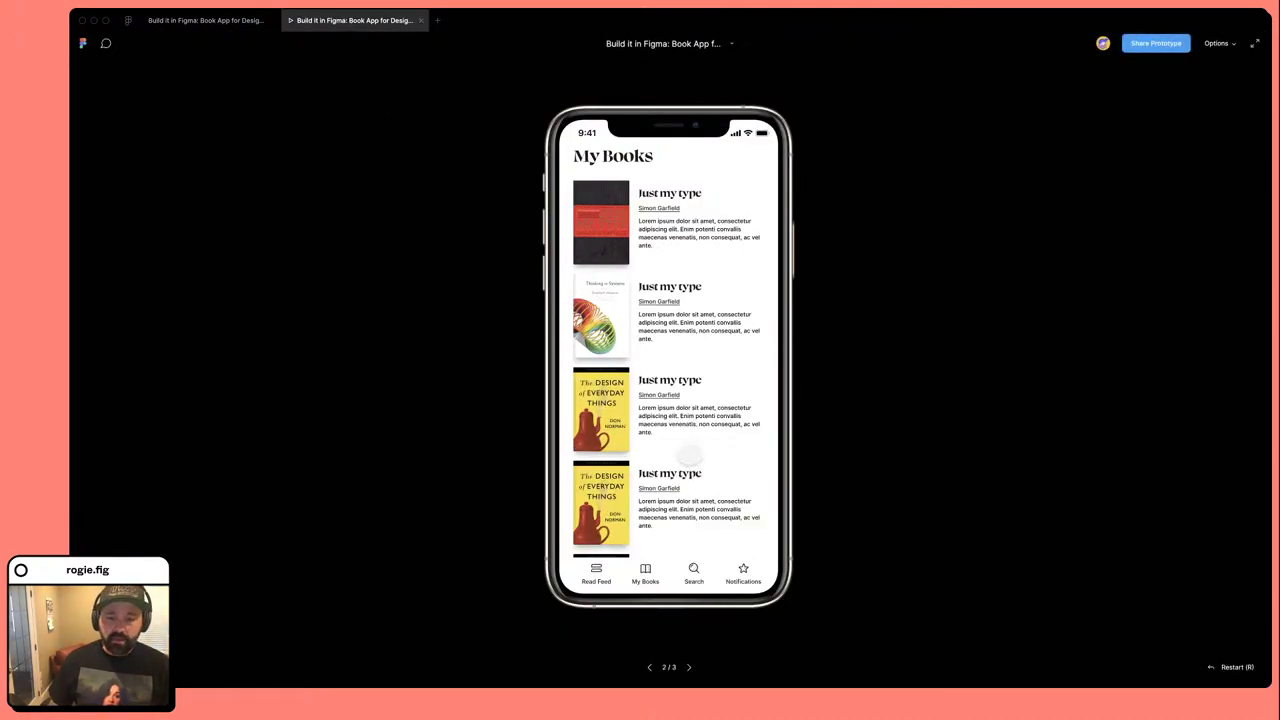
scroll(690, 466, down, 3)
scroll(690, 457, up, 2)
scroll(690, 444, down, 2)
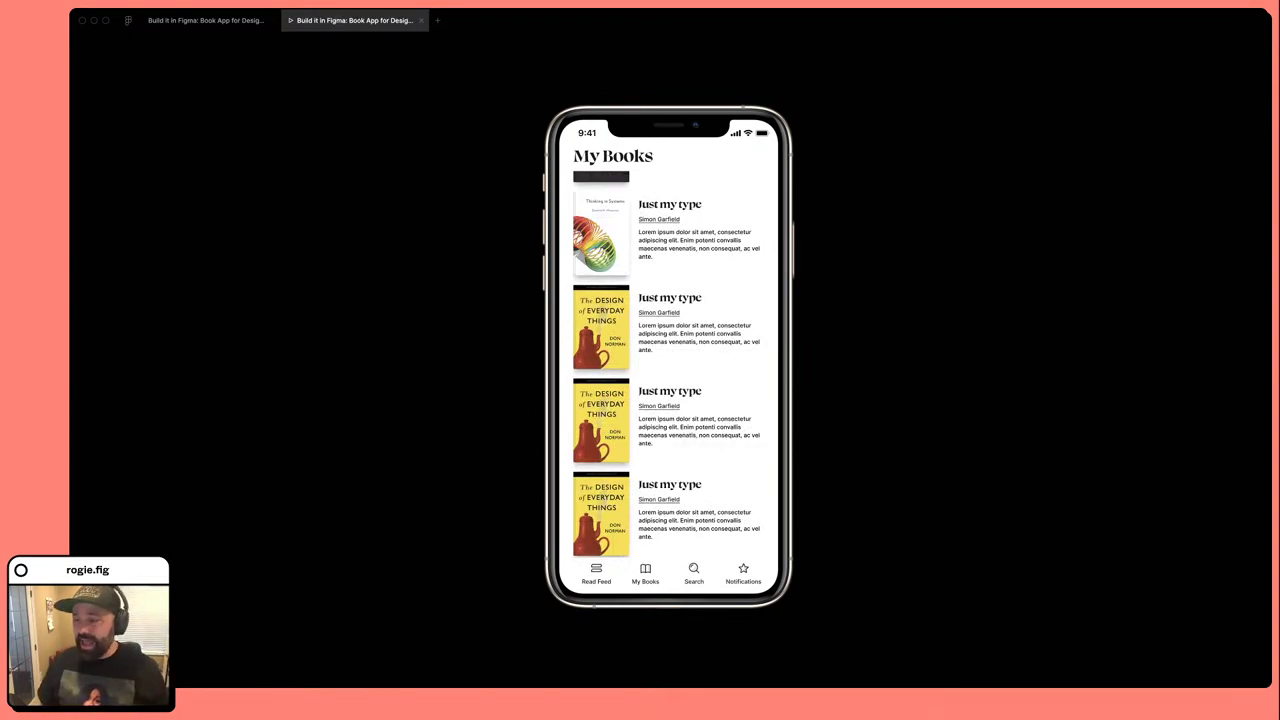
Go back to the design file and review the design and prototype settings of the My Books frame.
click(200, 20)
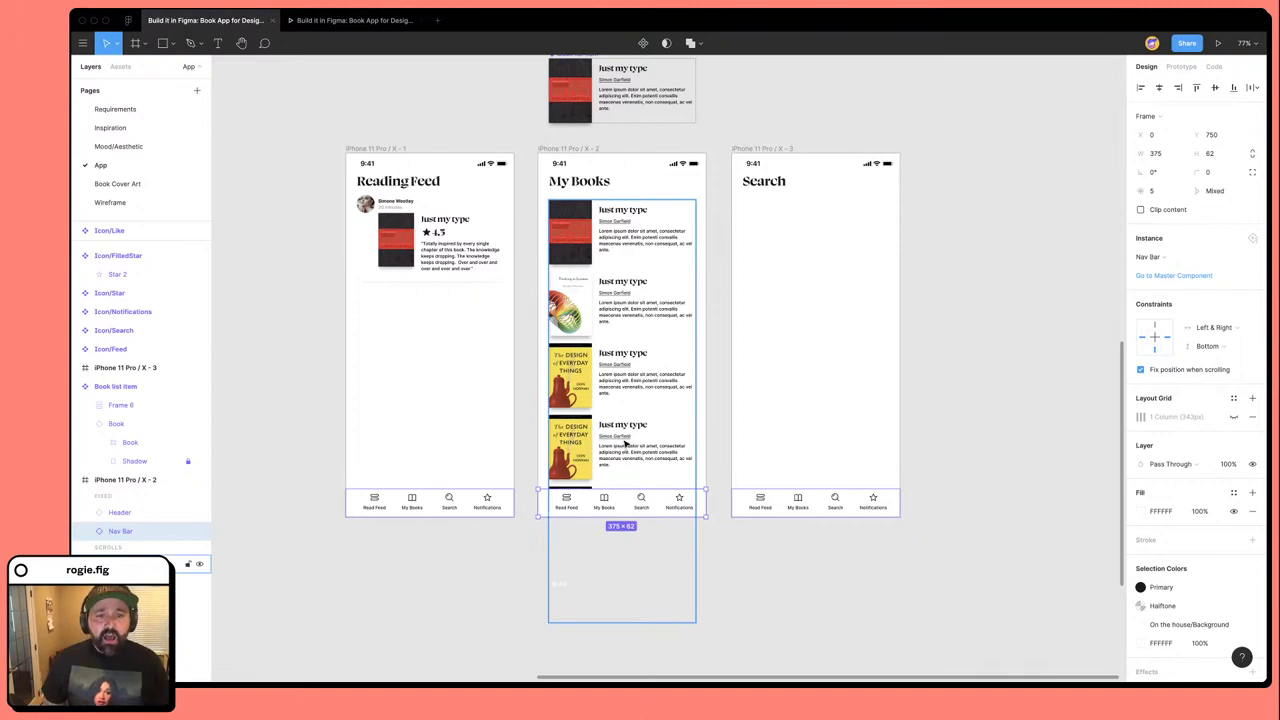
click(768, 606)
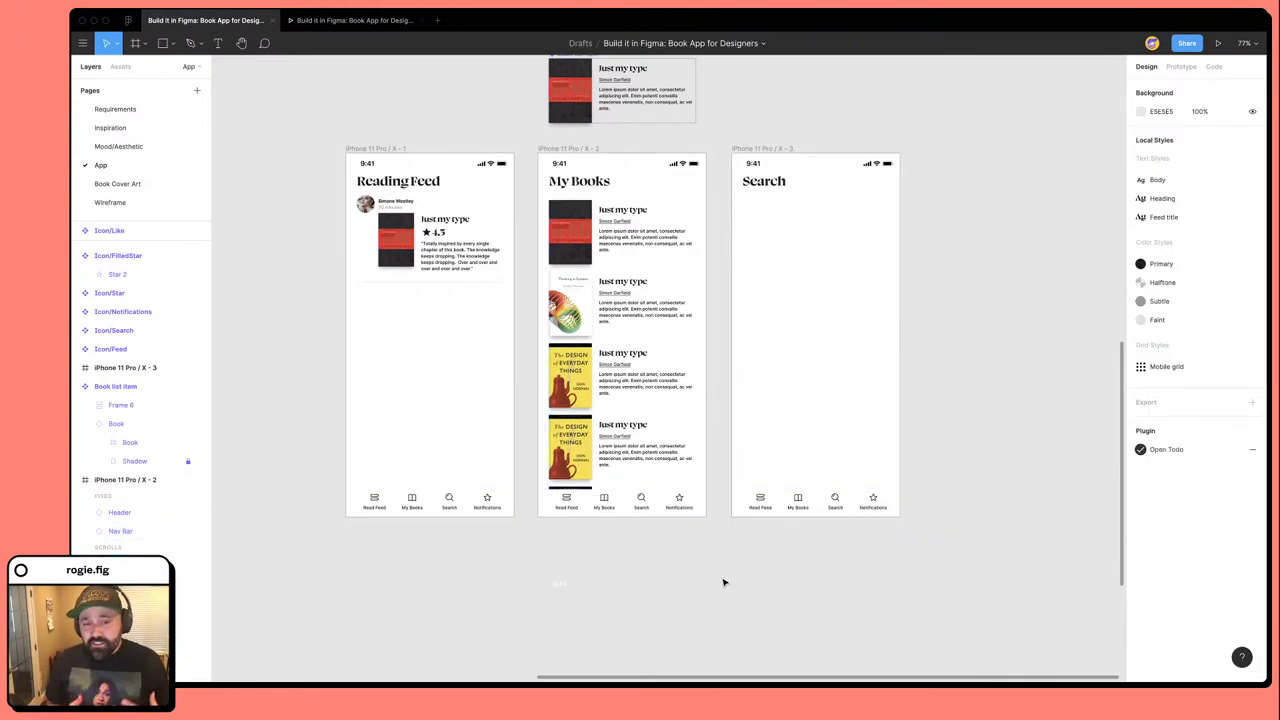
click(577, 148)
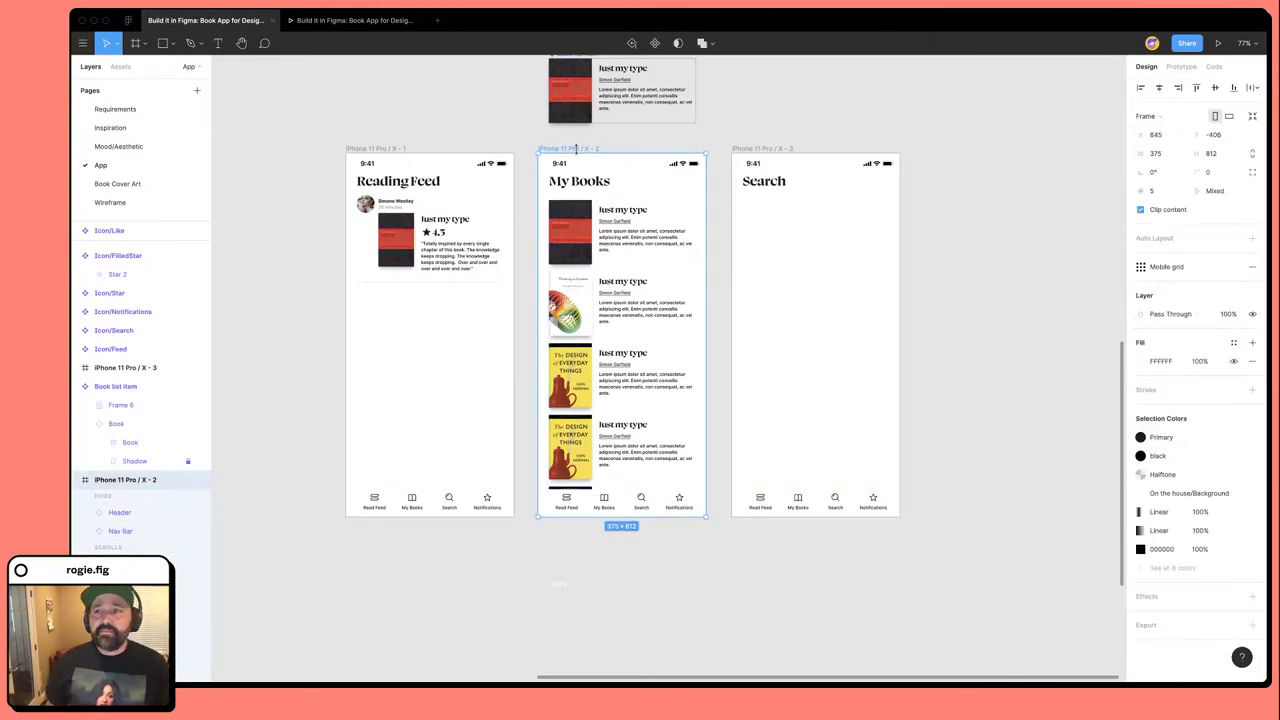
click(1199, 69)
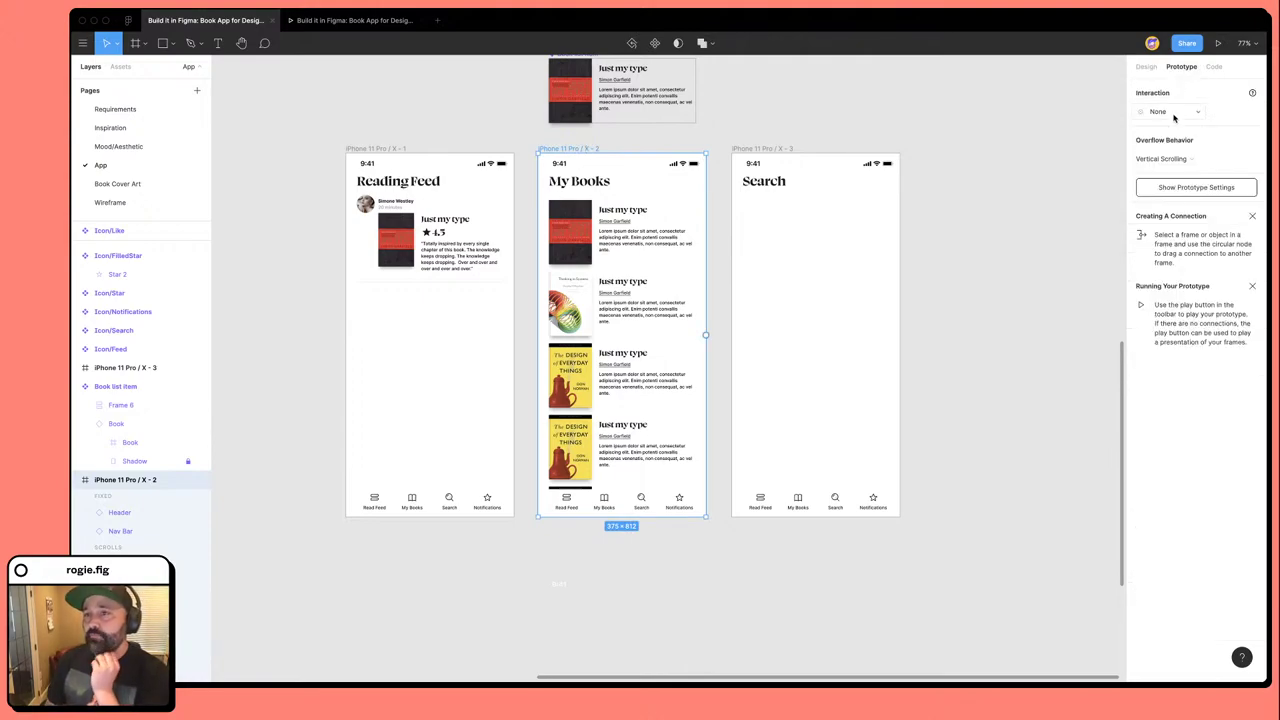
click(1158, 67)
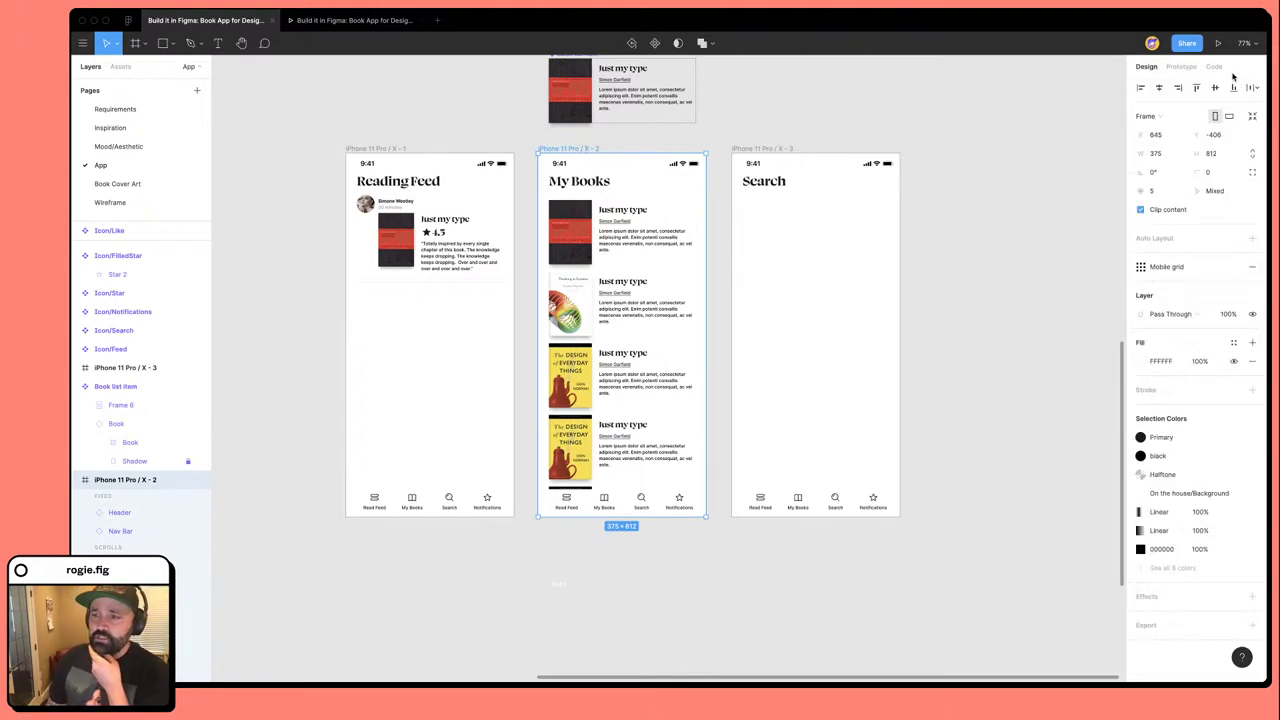
click(1031, 106)
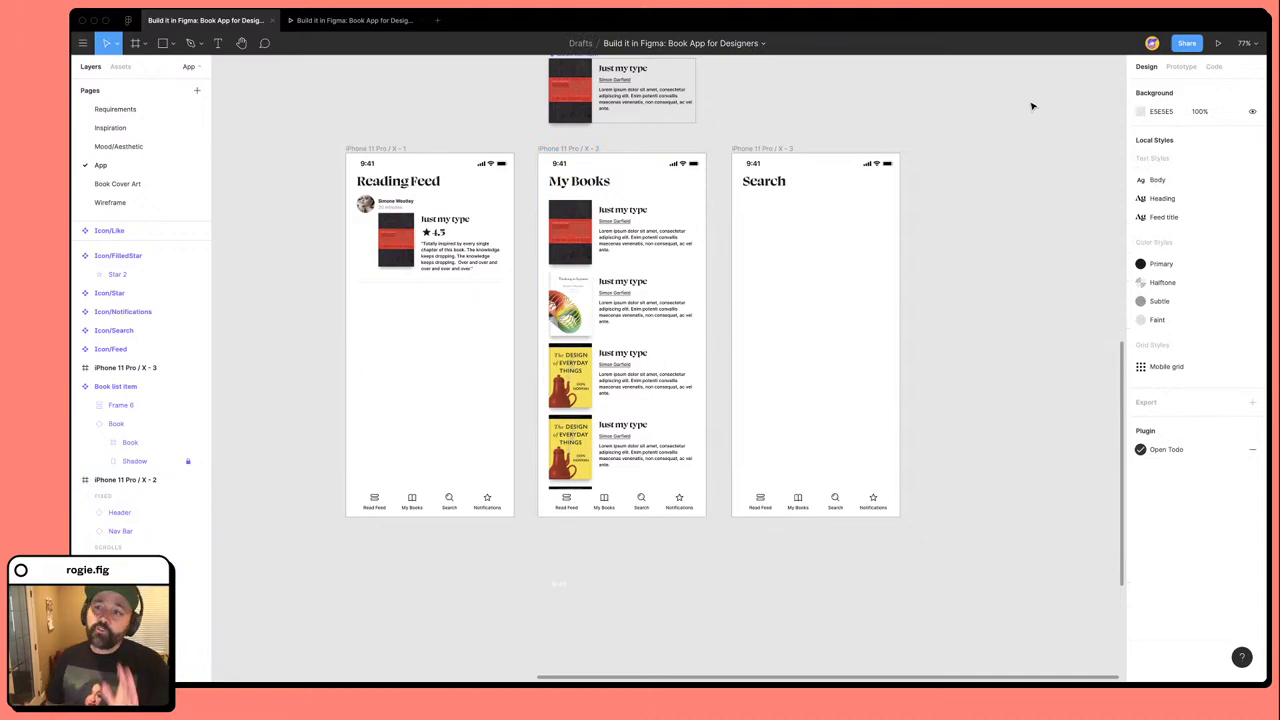
click(1181, 70)
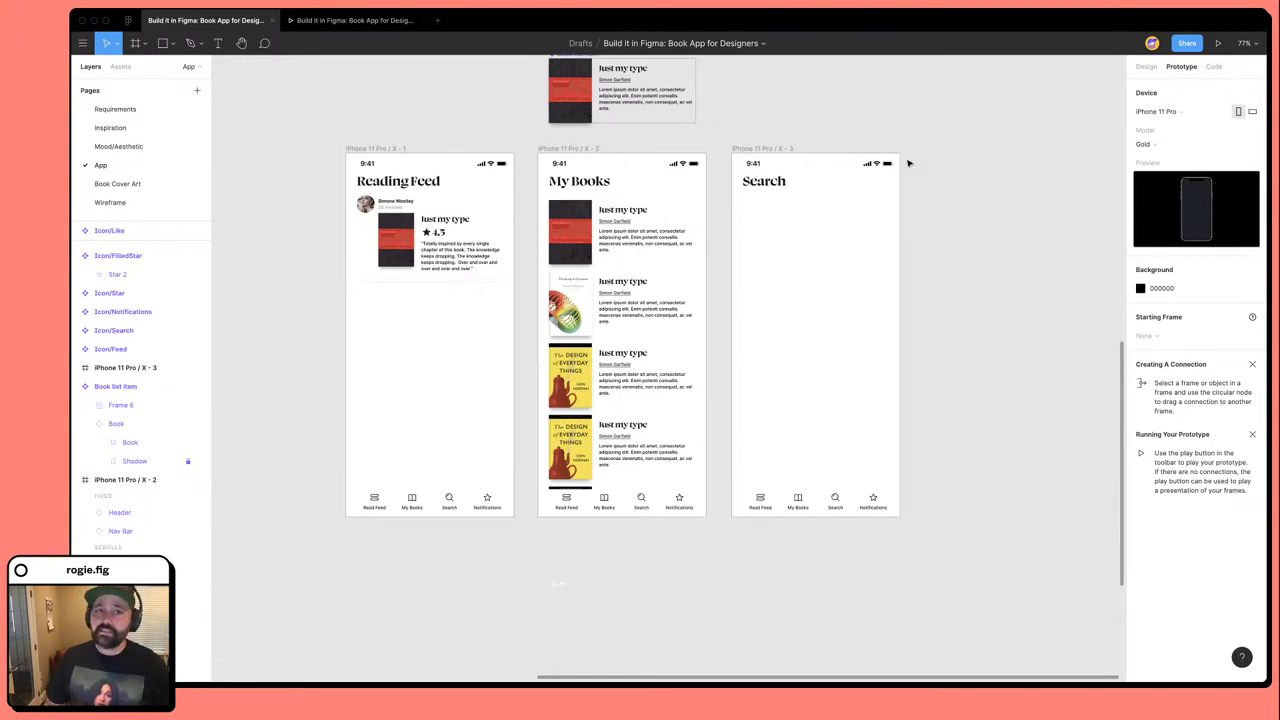
click(585, 150)
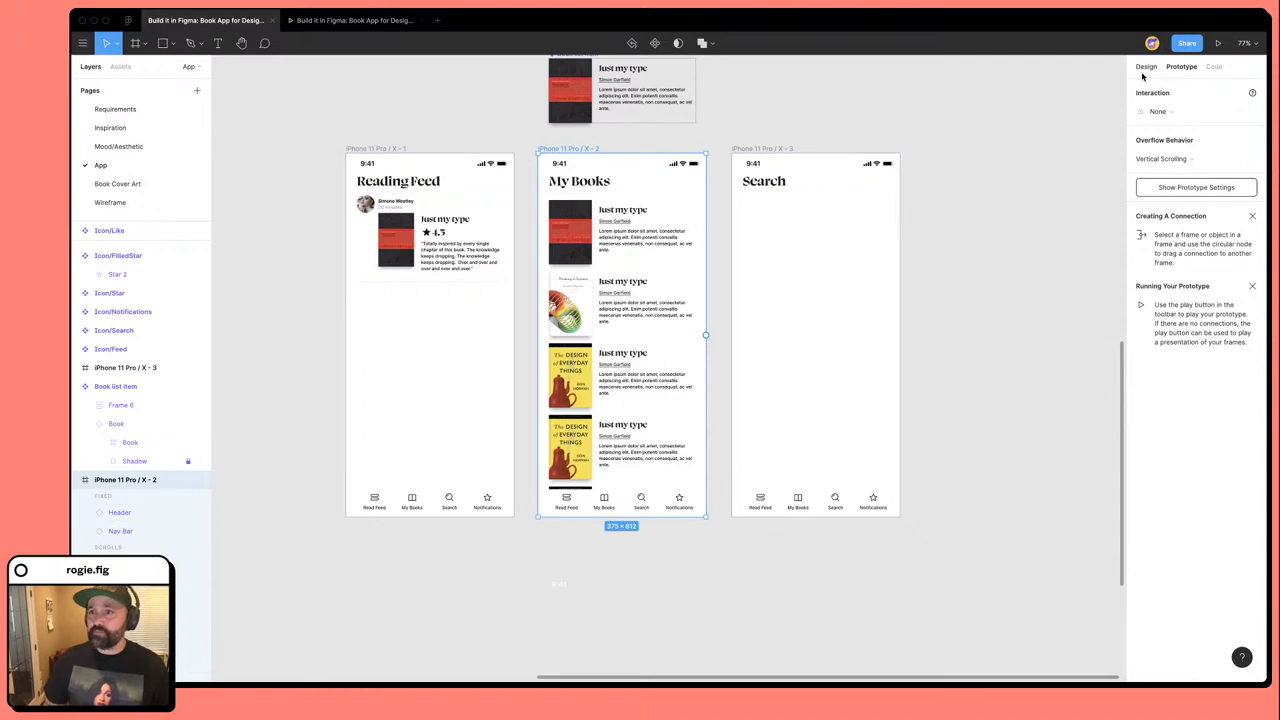
key(alt+8)
scroll(727, 463, down, 1)
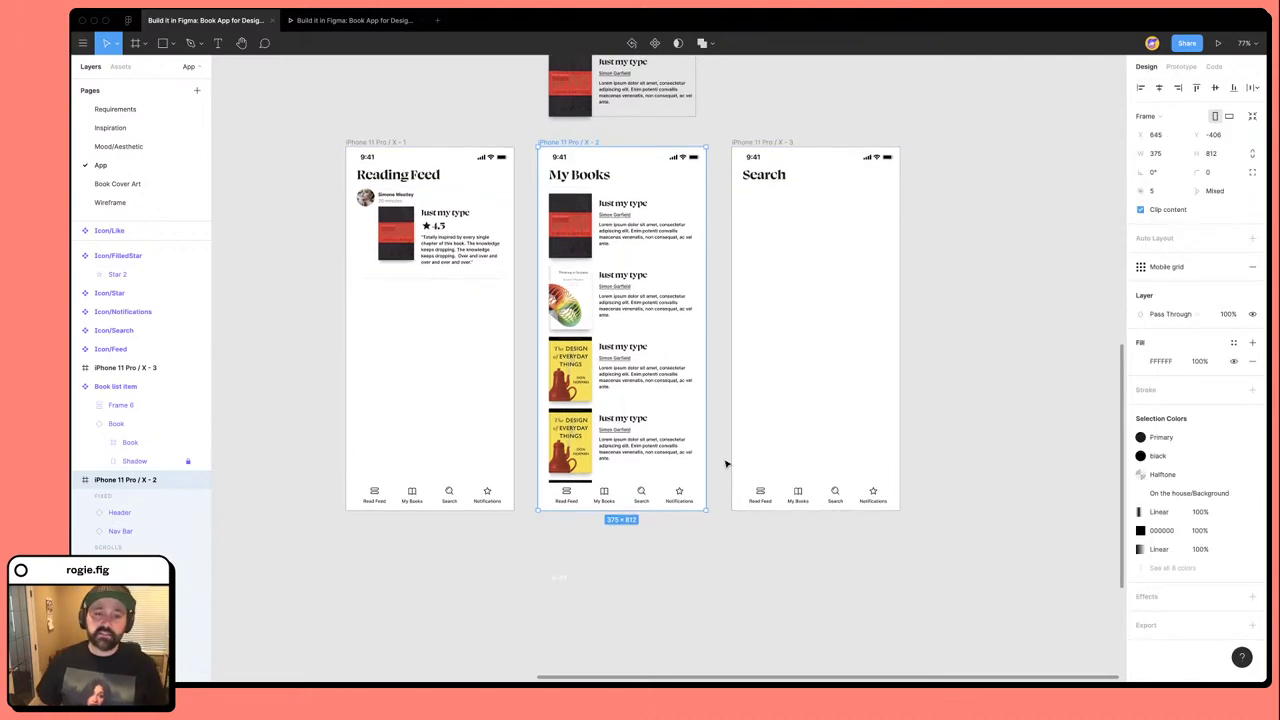
Duplicate the third book list item once more to lengthen the My Books list.
click(685, 500)
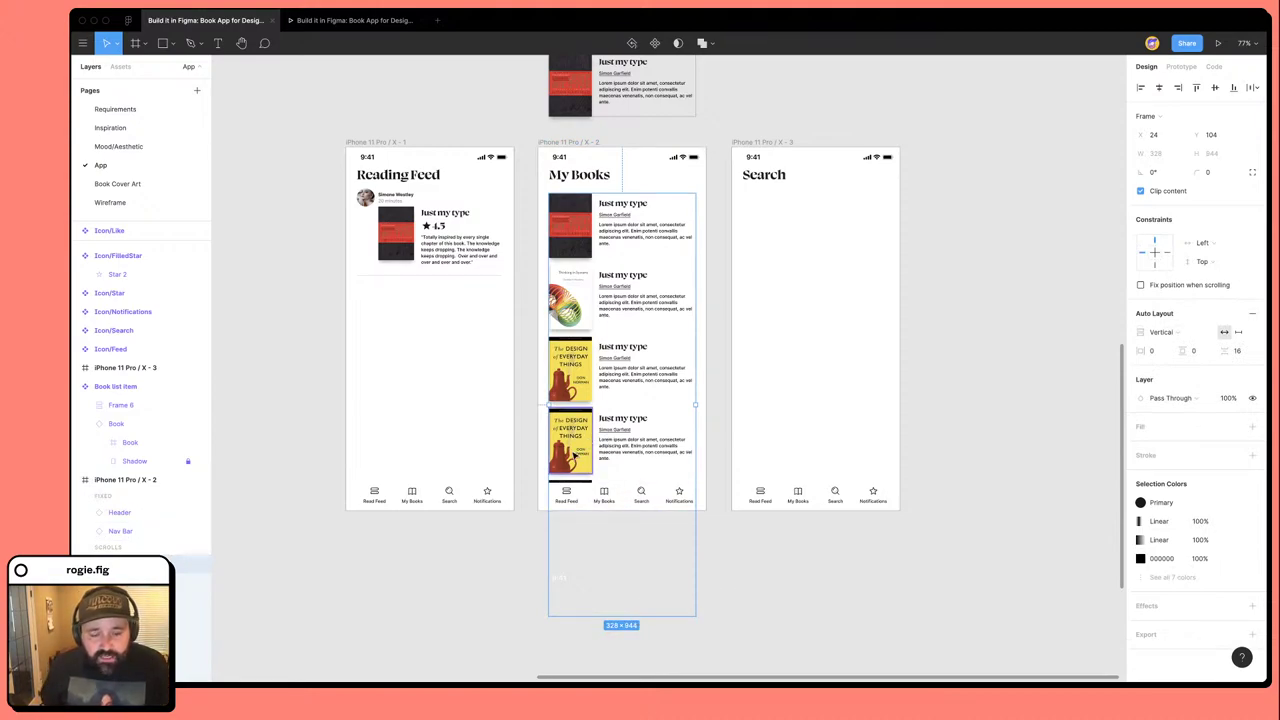
click(573, 372)
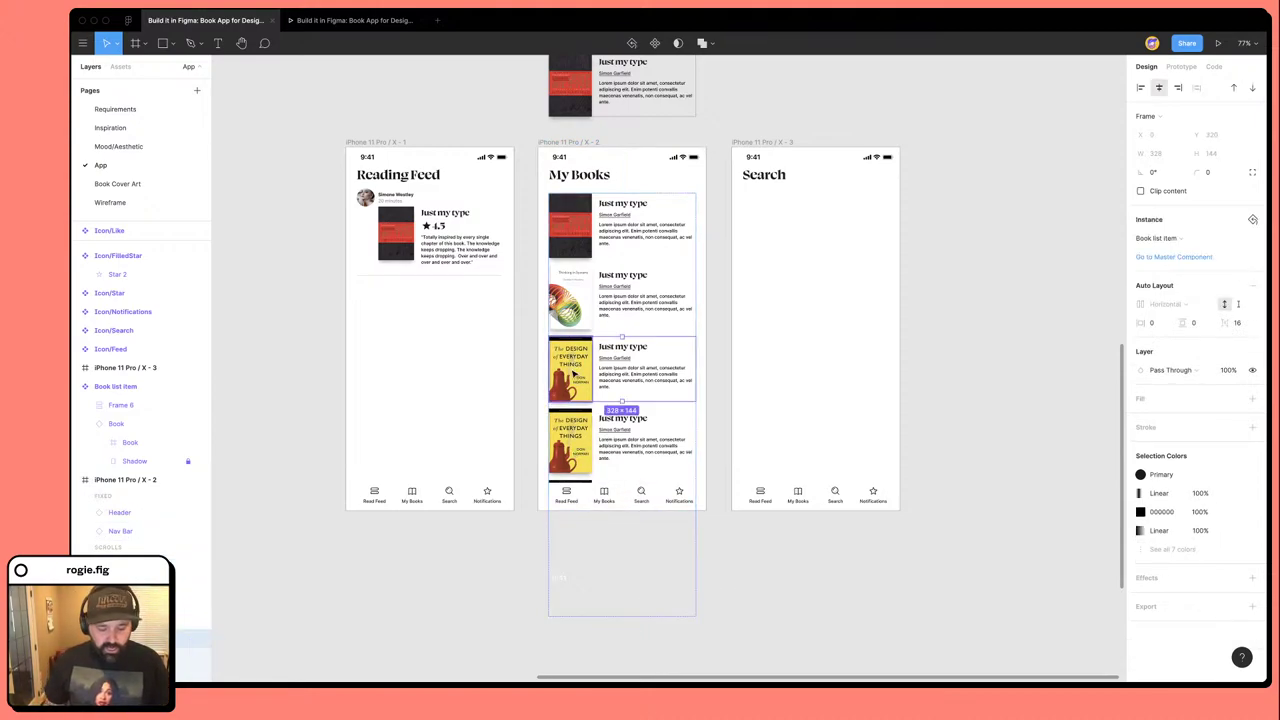
key(ctrl+d)
click(786, 632)
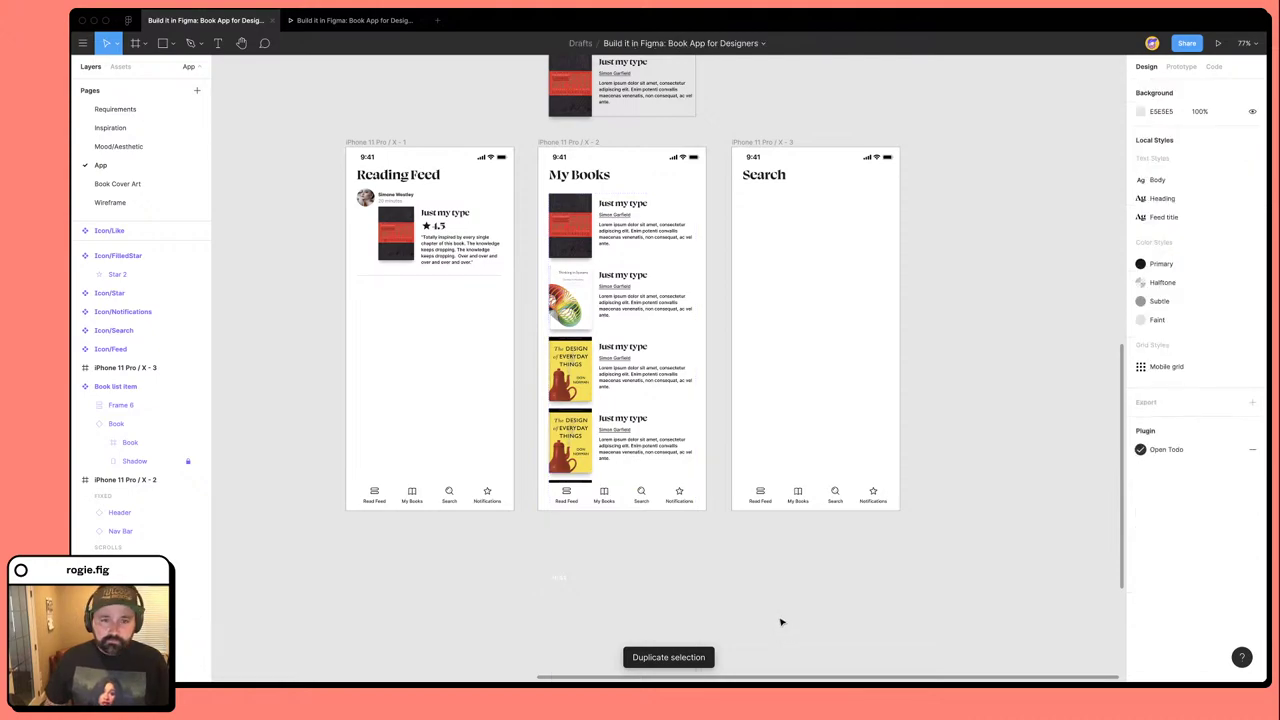
Toggle outline view to inspect the list items extending below the My Books frame, leaving outlines visible.
scroll(780, 618, down, 1)
key(ctrl+y)
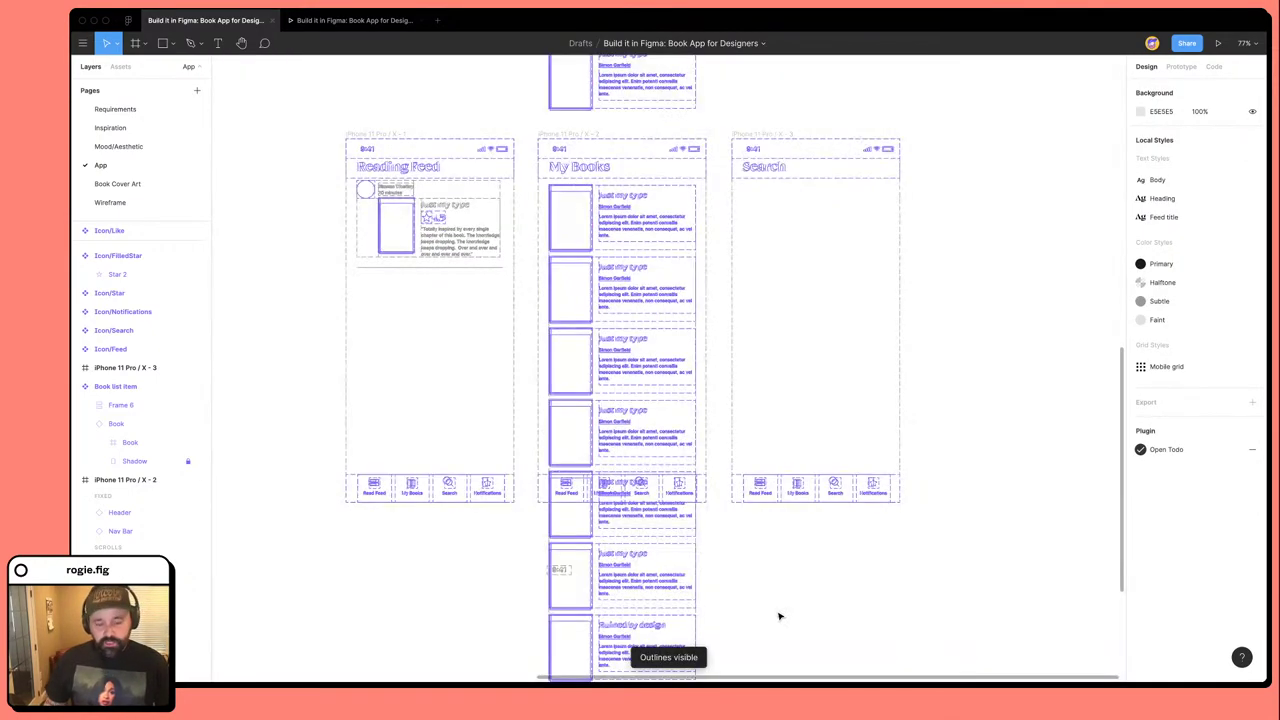
key(ctrl+y)
key(ctrl+y)
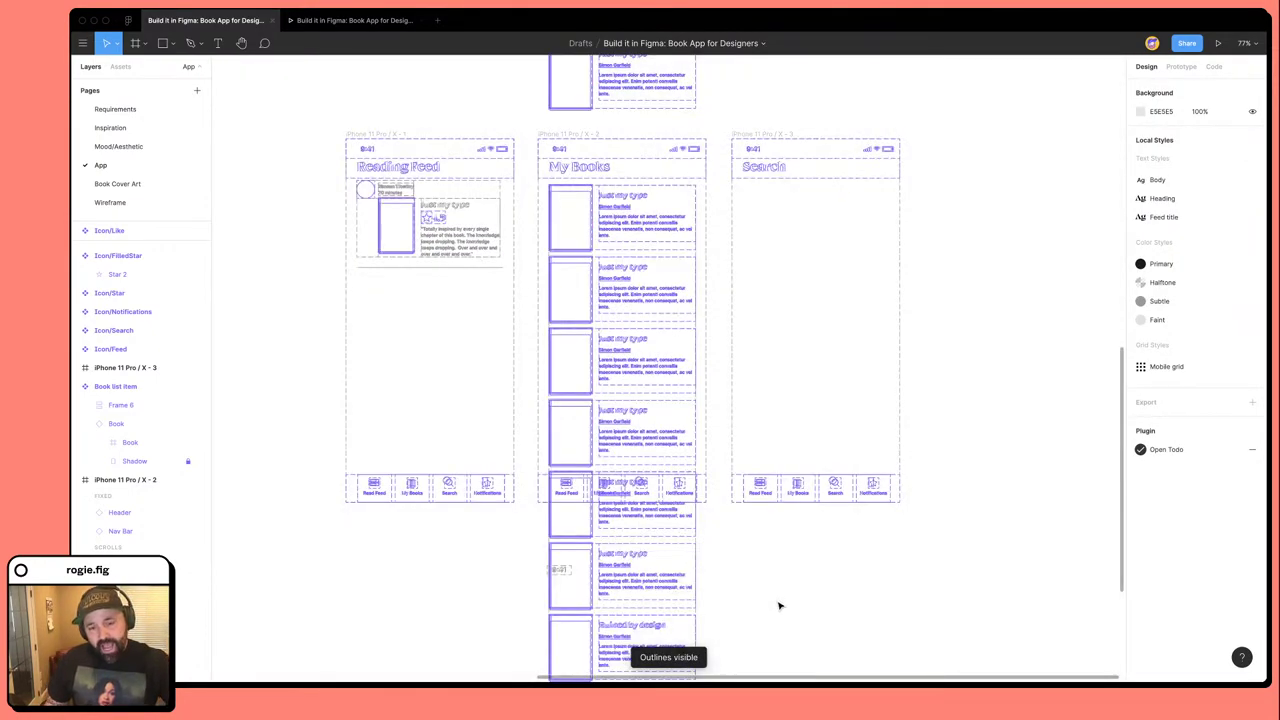
Look over the screens in outline view and turn the outlines off again.
scroll(751, 588, down, 5)
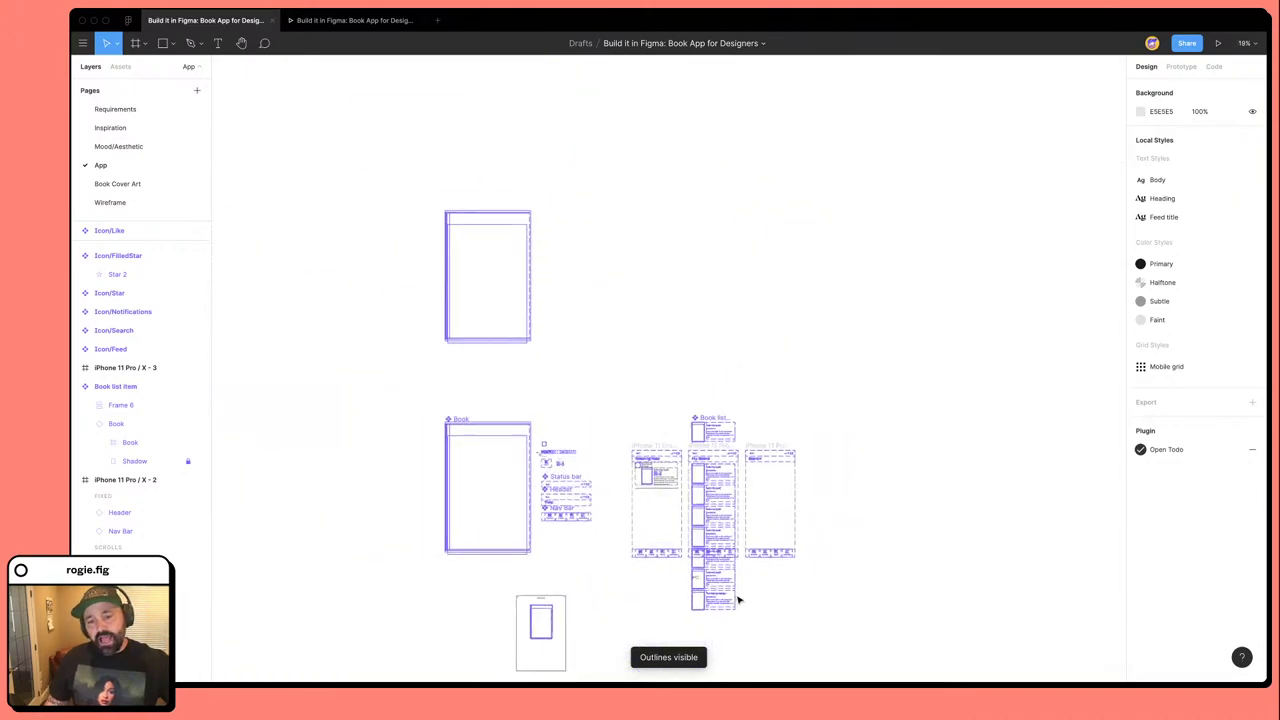
scroll(737, 597, up, 4)
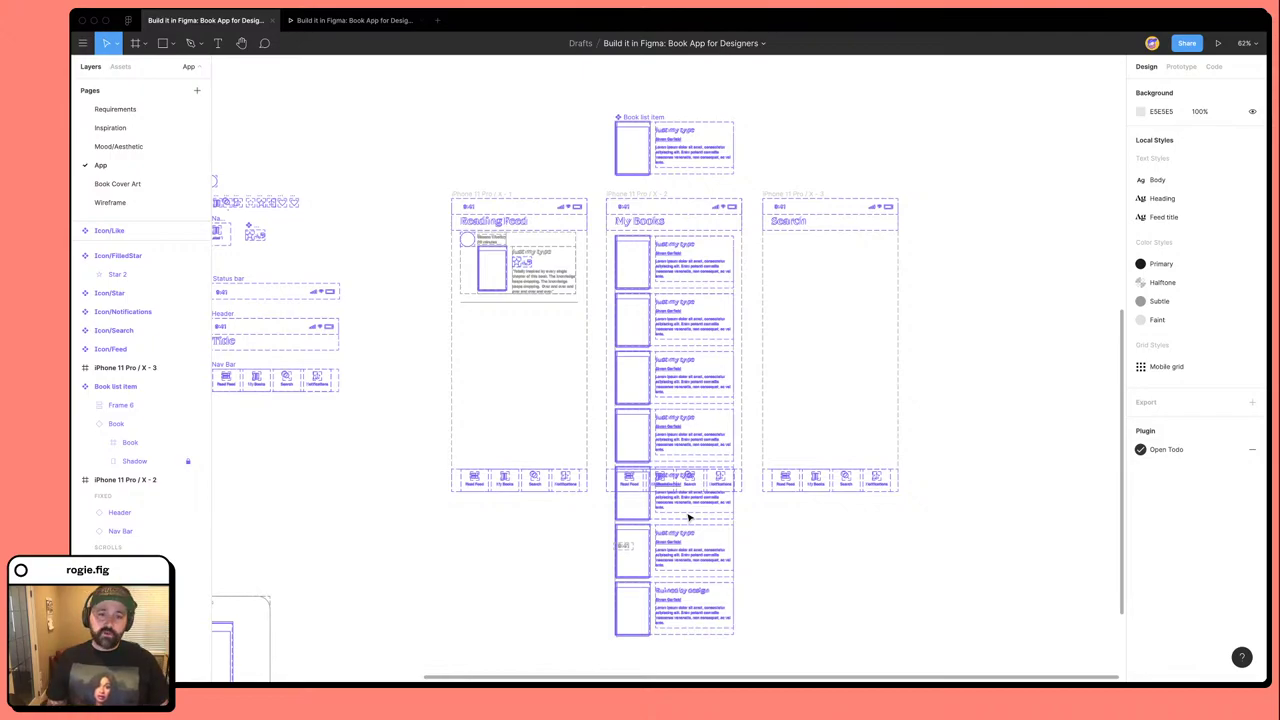
key(ctrl+y)
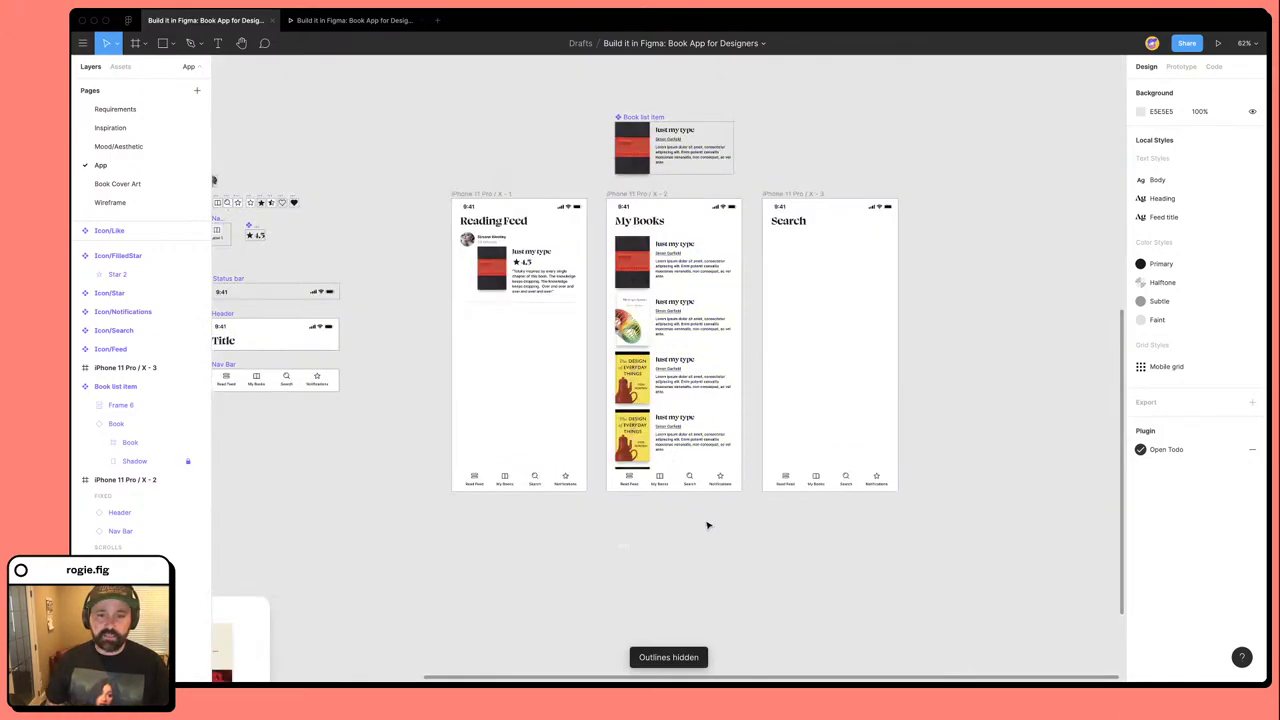
scroll(705, 522, up, 4)
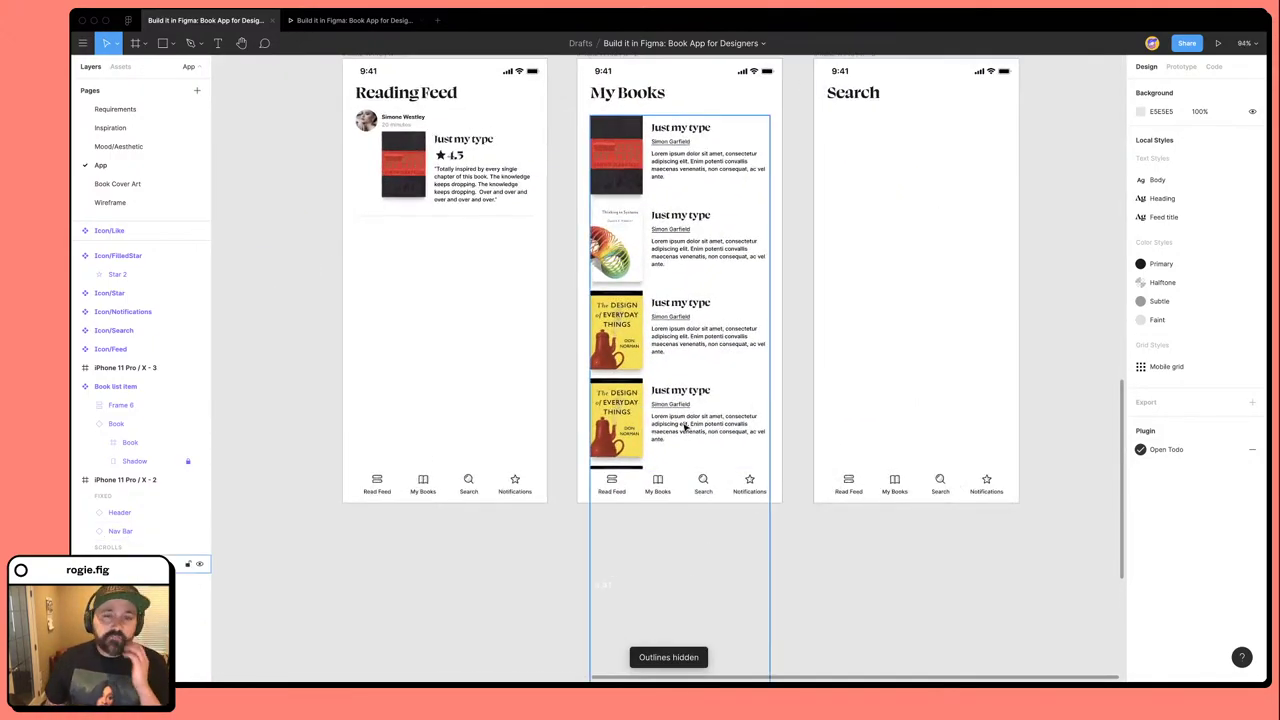
click(757, 414)
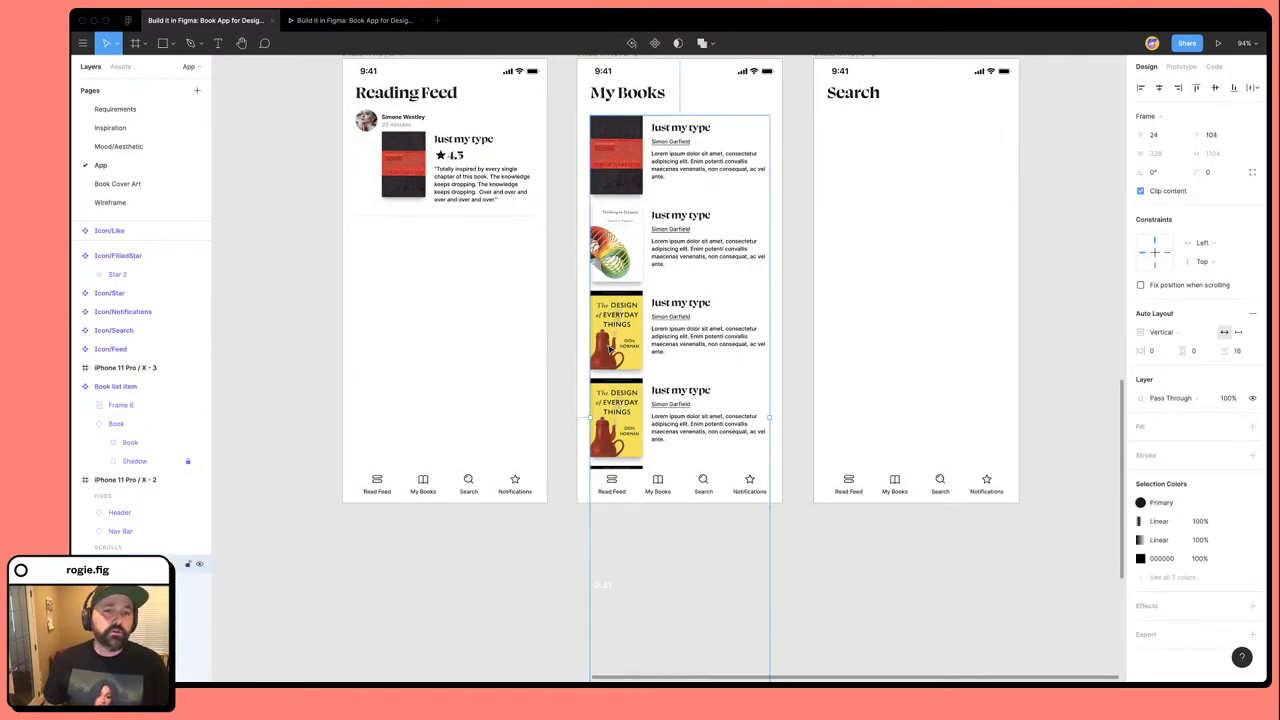
drag(615, 355, 626, 461)
key(ctrl+z)
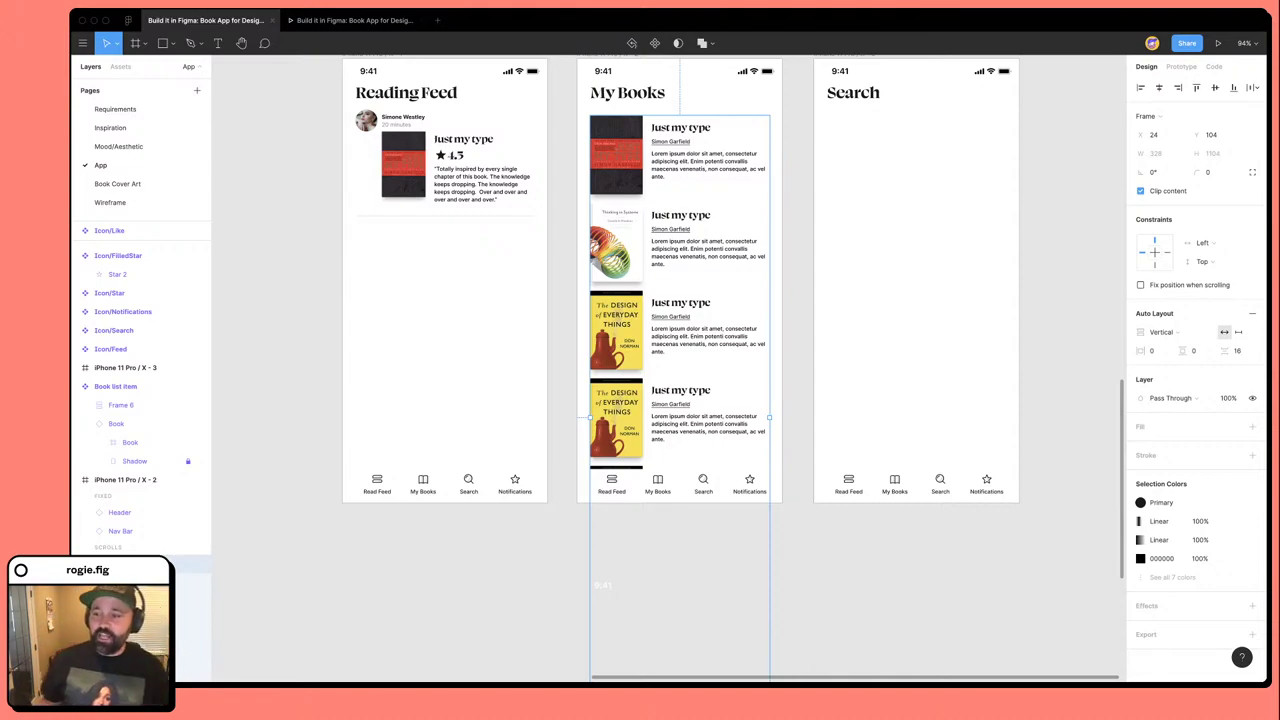
click(863, 602)
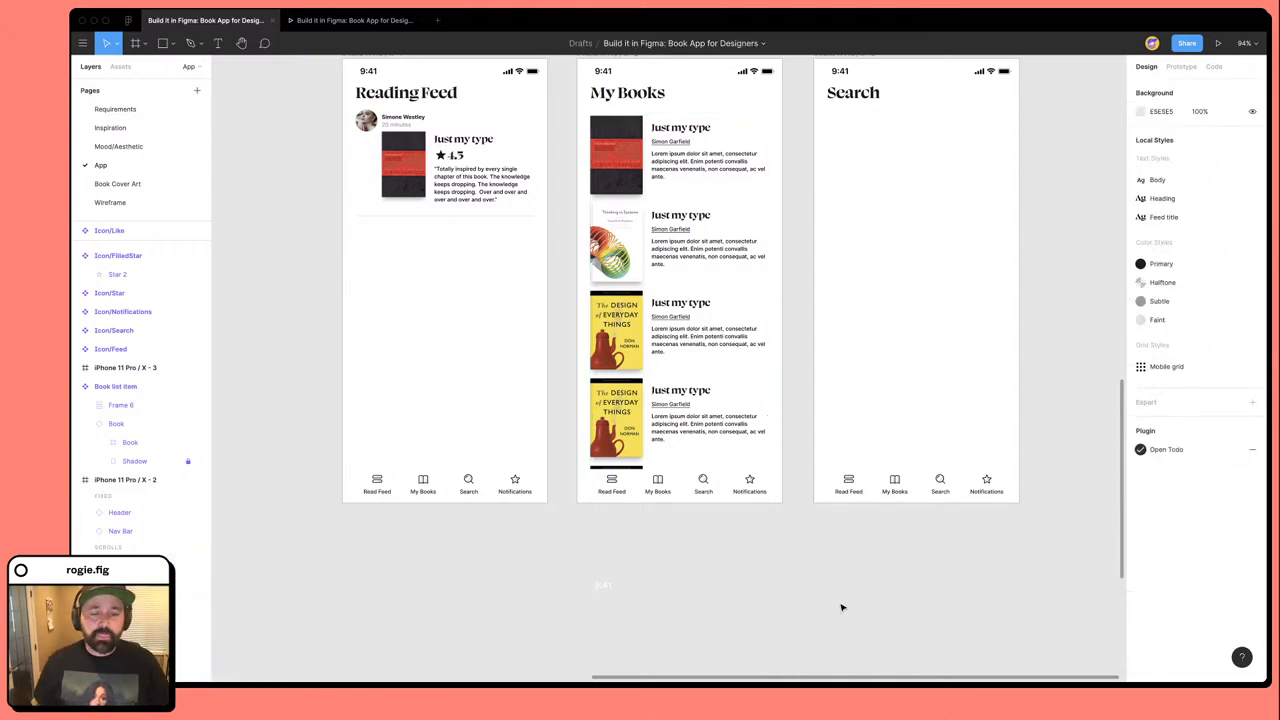
Try to extend the My Books frame downward to a height of about 1064, and undo the resize.
click(675, 419)
scroll(726, 428, right, 2)
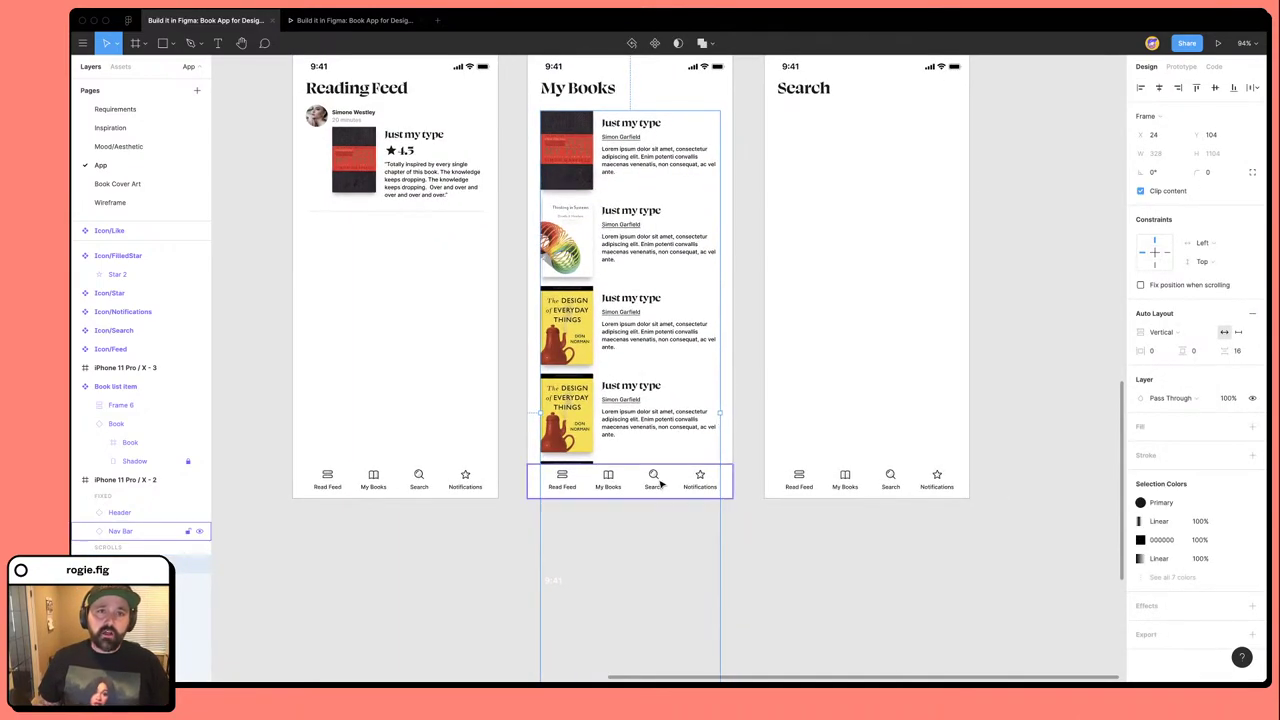
scroll(640, 313, up, 2)
key(Escape)
scroll(617, 521, down, 2)
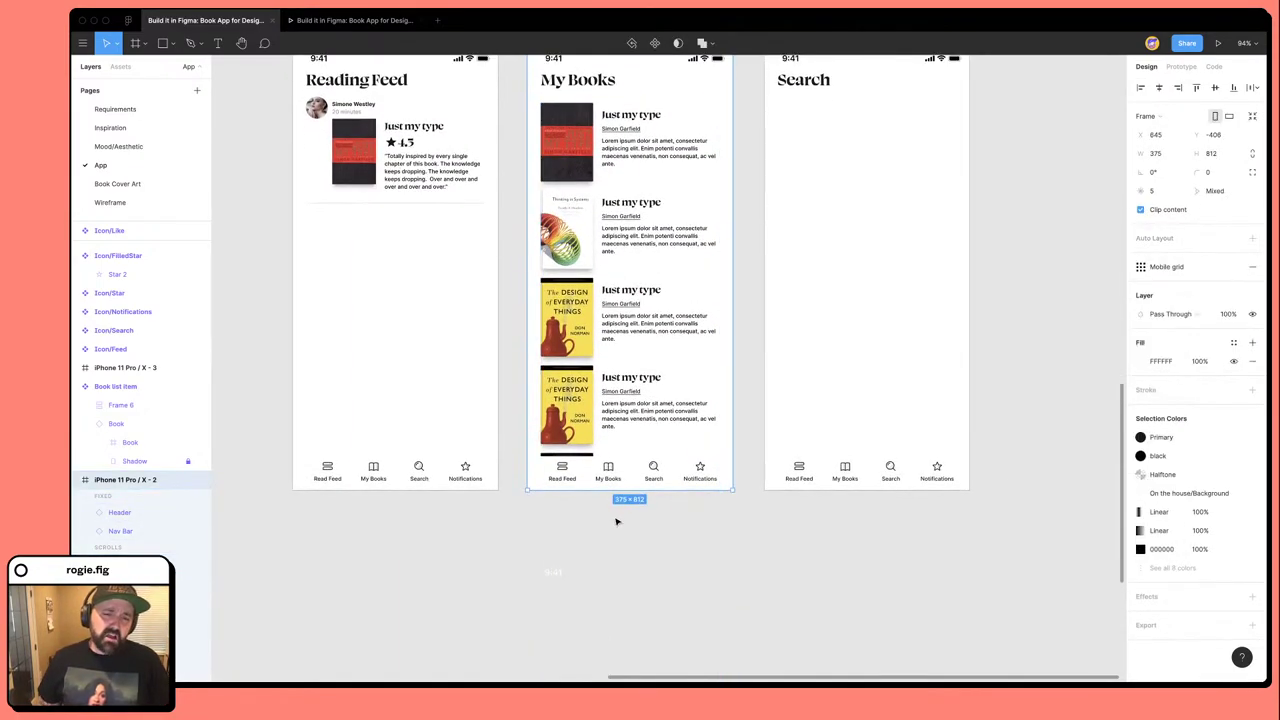
drag(624, 490, 620, 628)
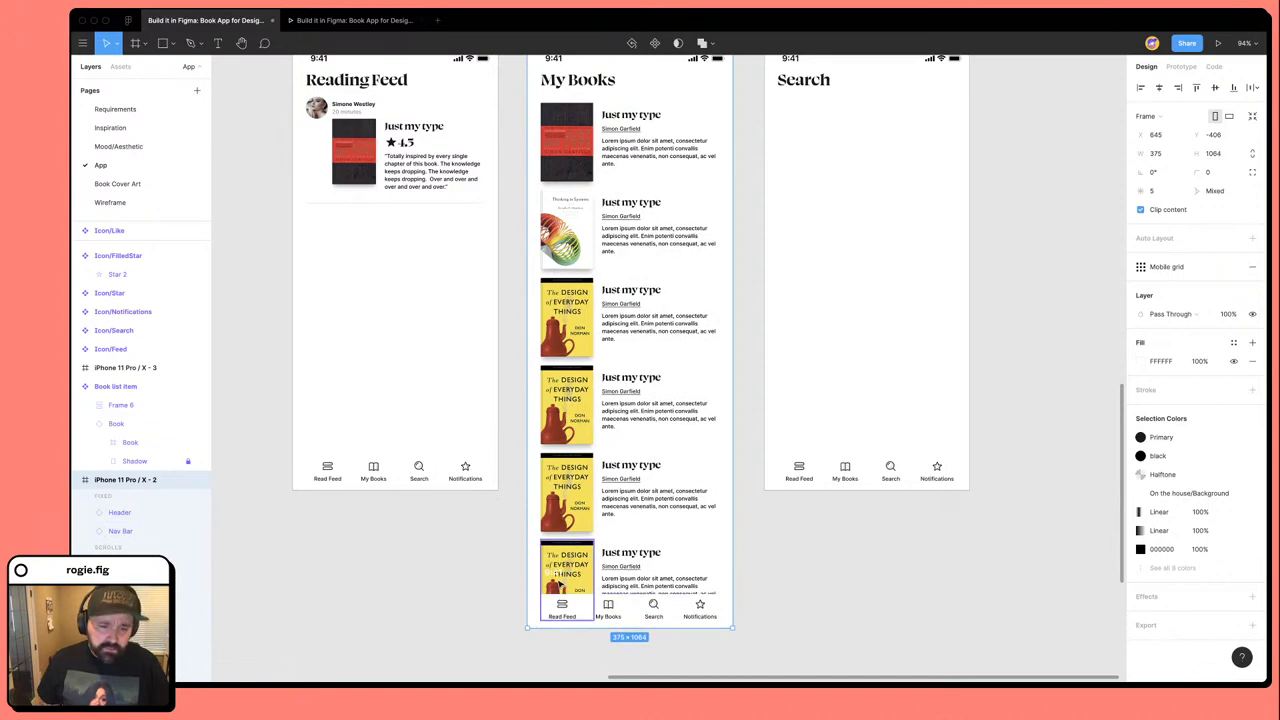
double_click(555, 578)
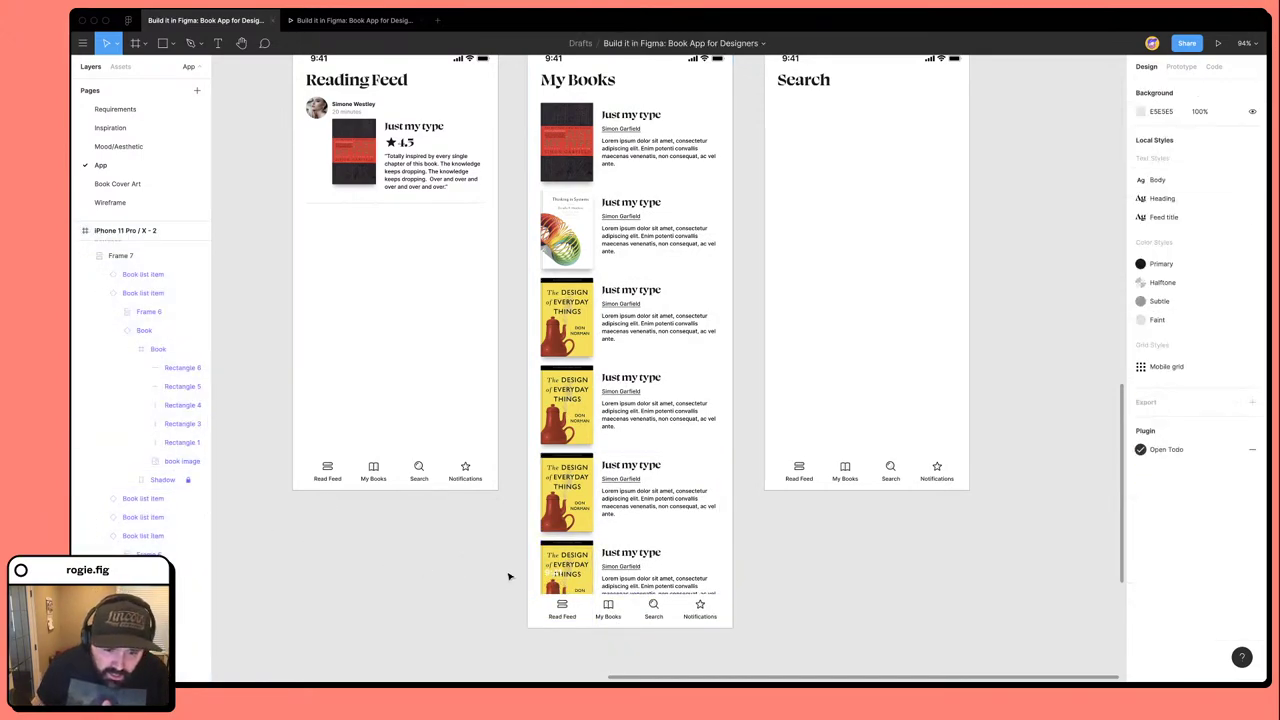
click(508, 574)
click(652, 626)
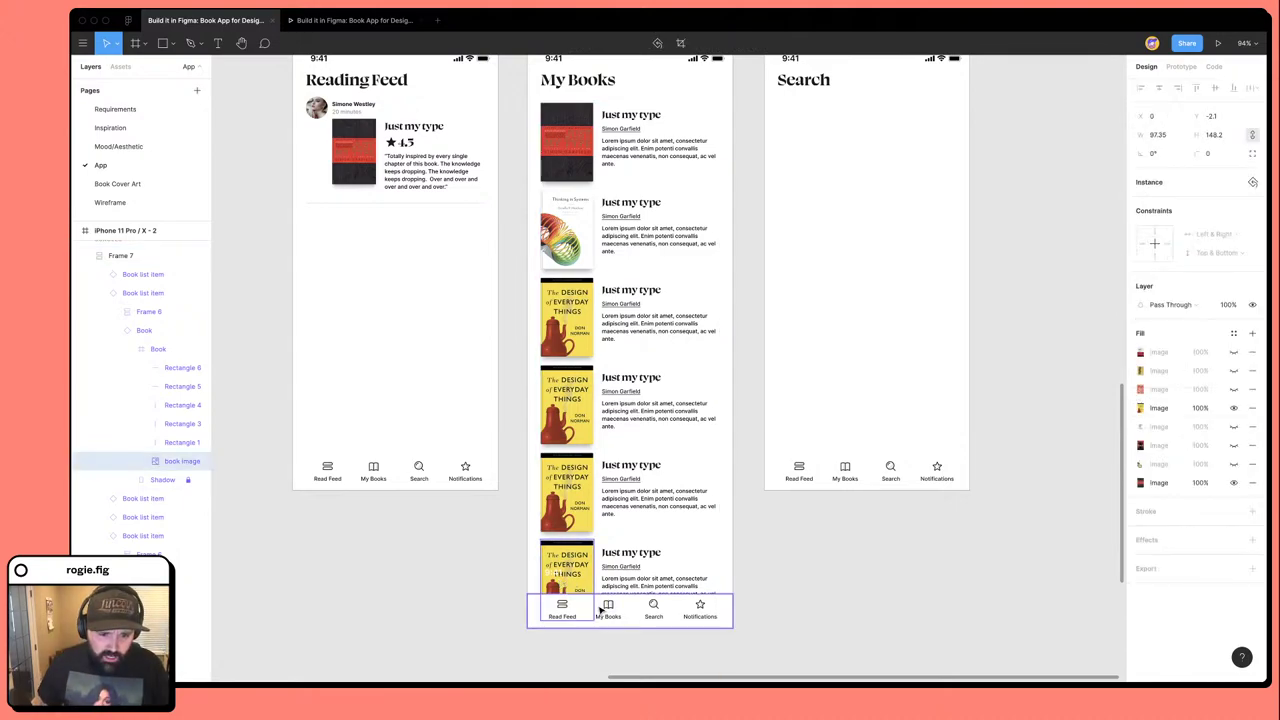
key(ctrl+z)
click(480, 555)
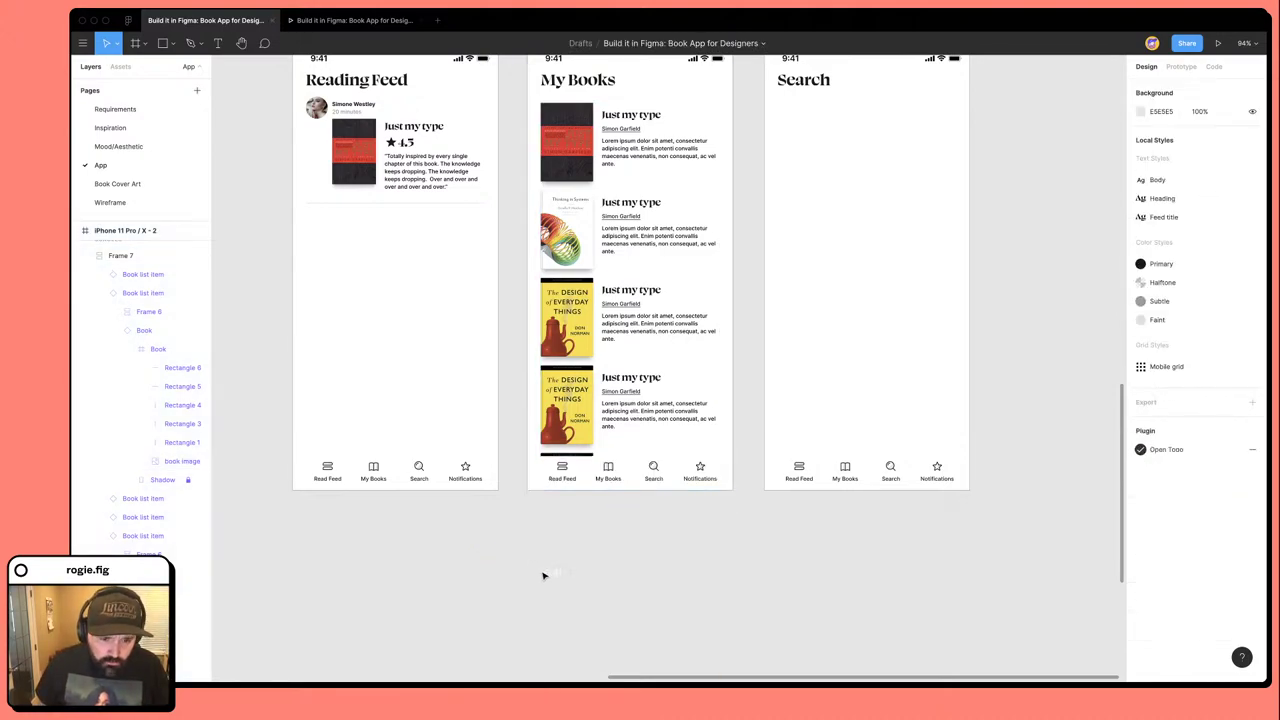
Try deleting the Status bar component to trace the stray 9:41 text below My Books, and undo the deletion.
scroll(560, 577, down, 6)
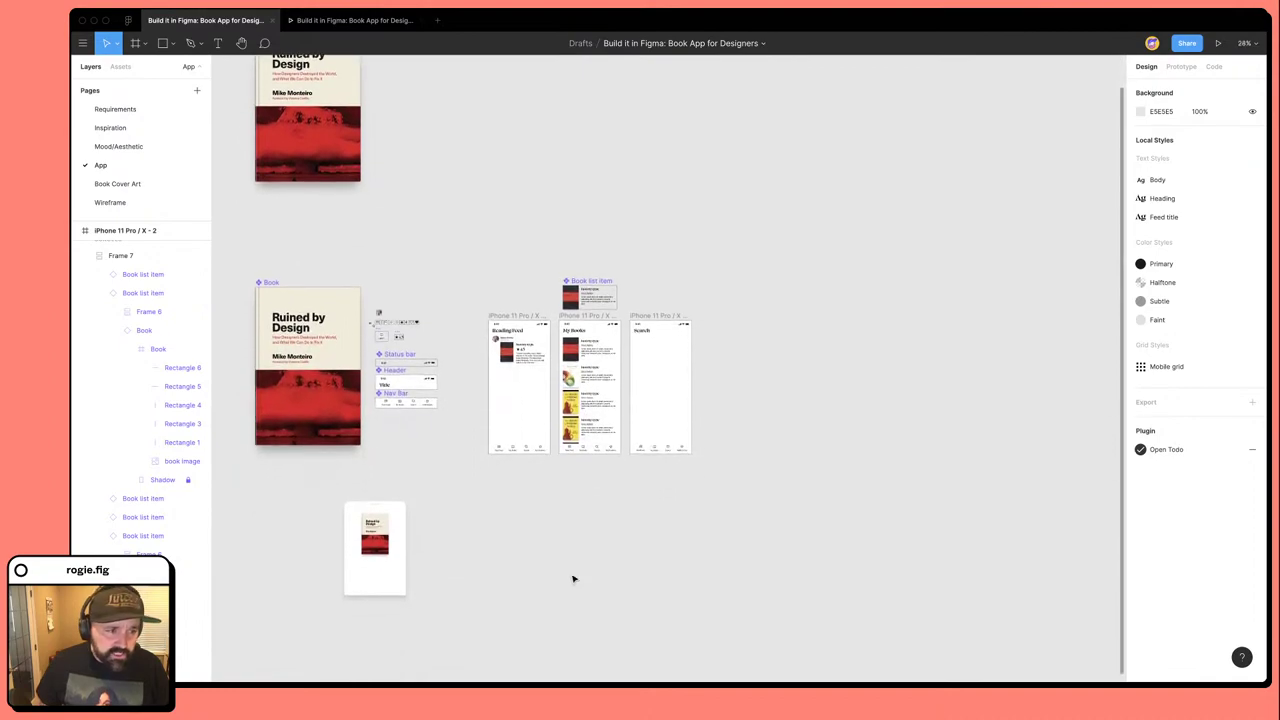
scroll(140, 400, up, 5)
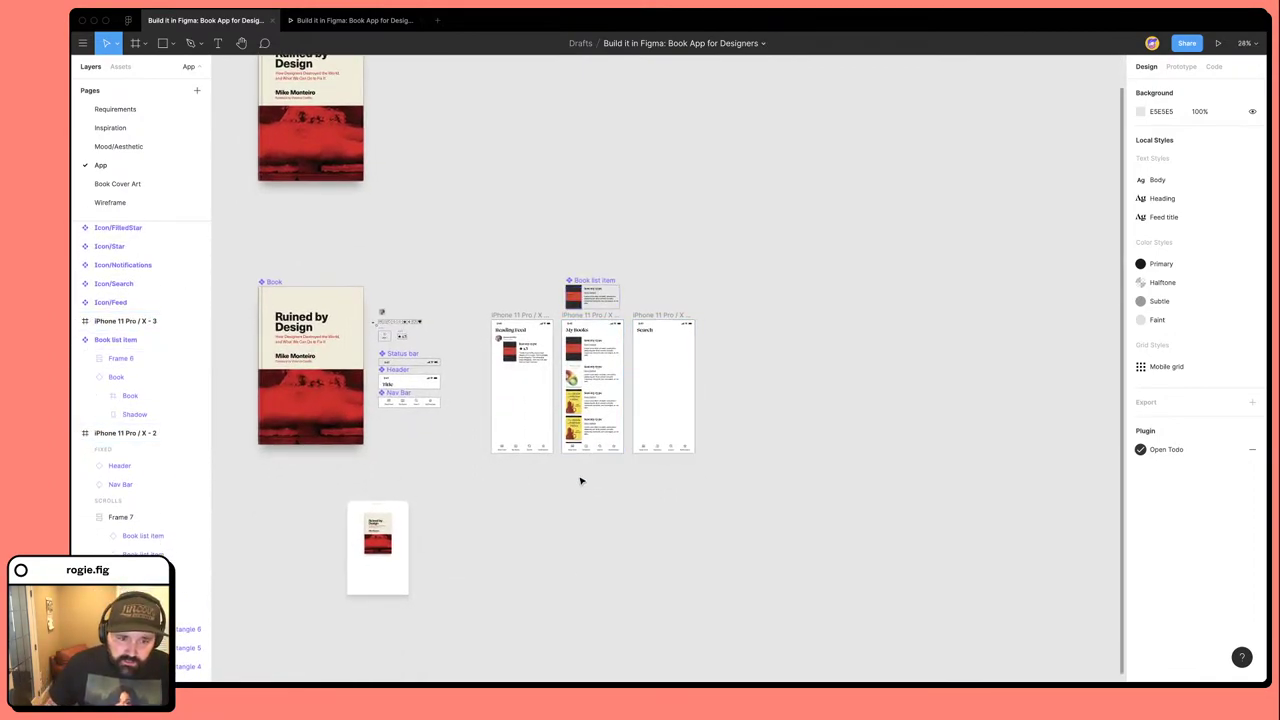
click(403, 354)
key(Delete)
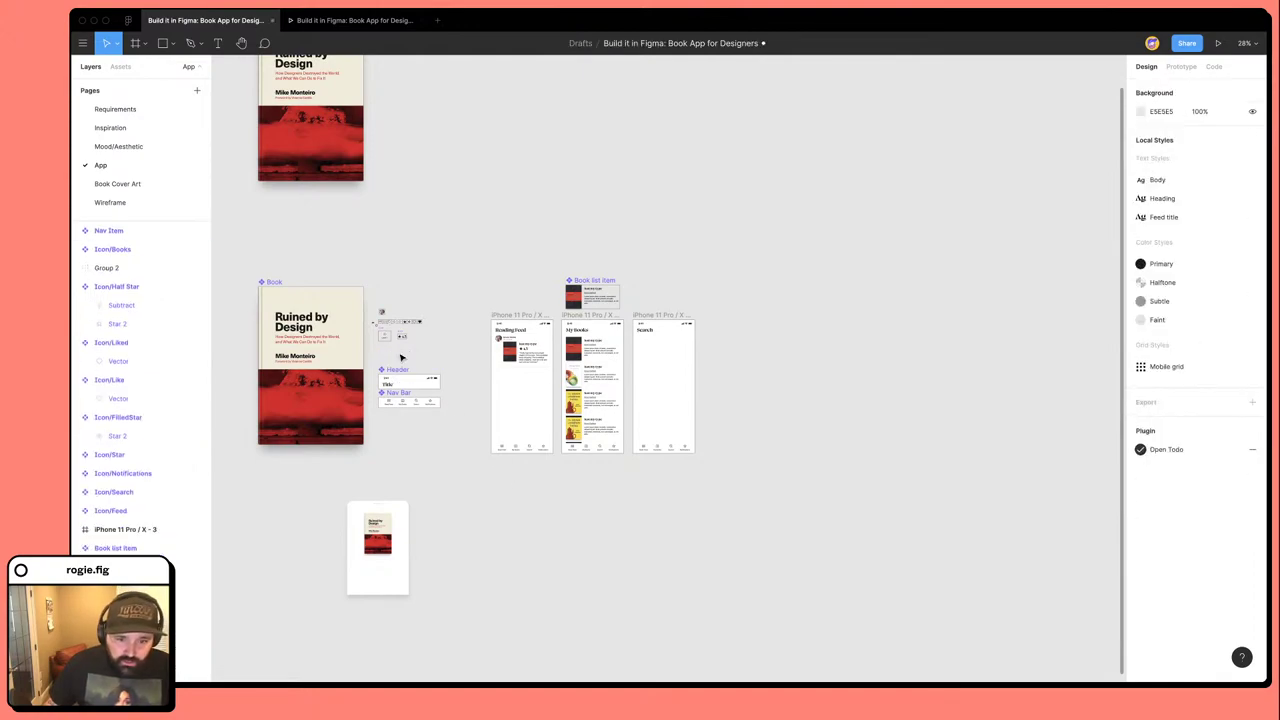
key(ctrl+z)
scroll(580, 500, up, 5)
drag(531, 440, 602, 527)
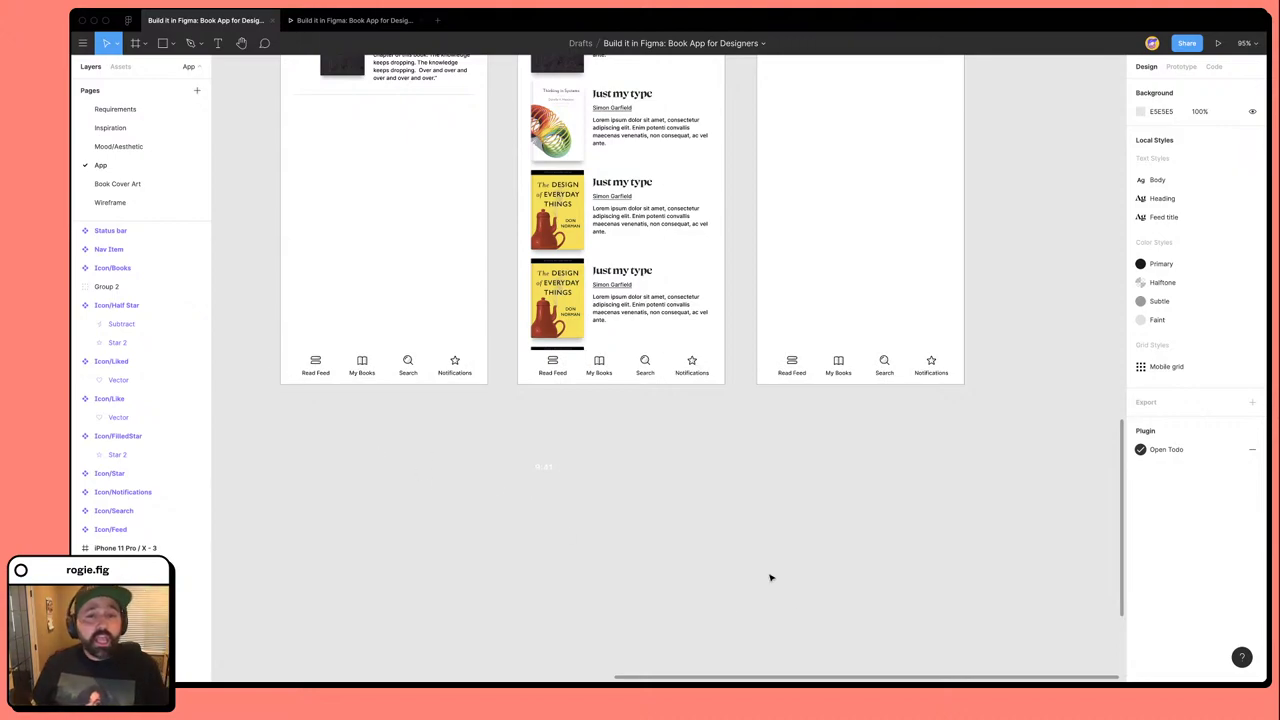
Move the three iPhone screens and the Book list item component together higher on the canvas, beside the upper book cover.
scroll(760, 574, down, 5)
drag(572, 273, 915, 530)
drag(789, 474, 766, 226)
scroll(780, 300, up, 4)
scroll(746, 417, up, 3)
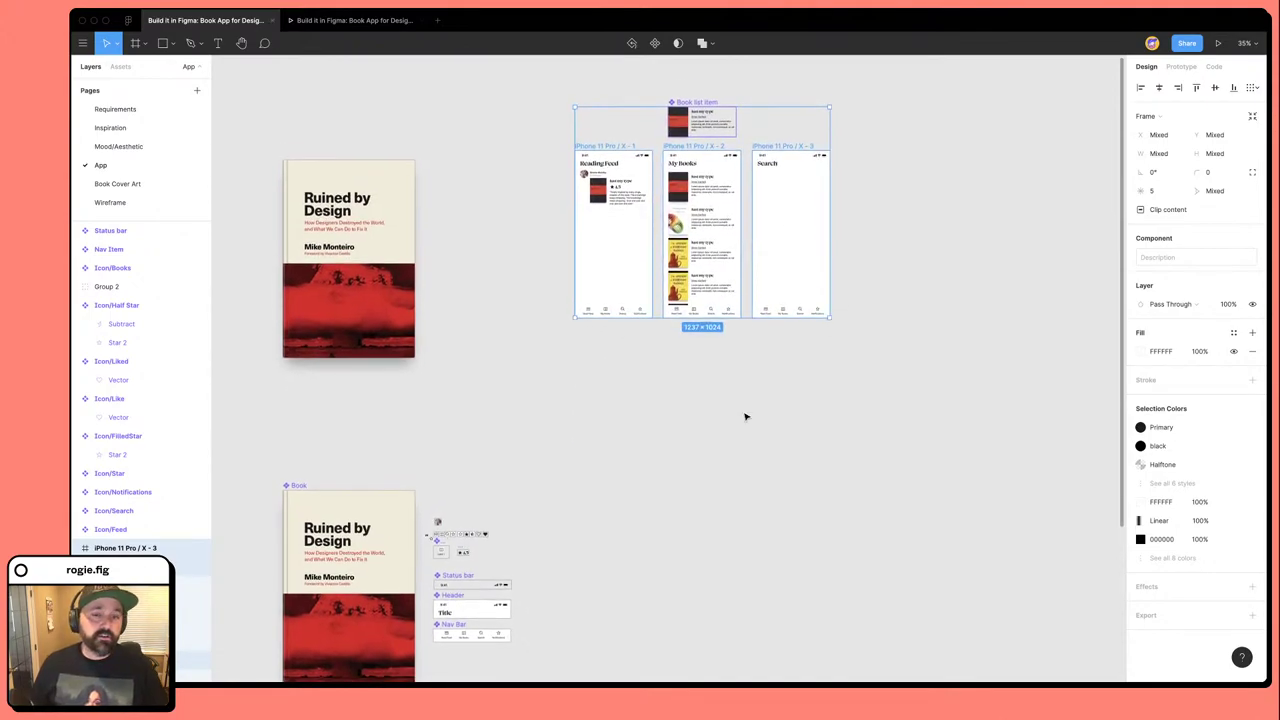
scroll(703, 272, up, 6)
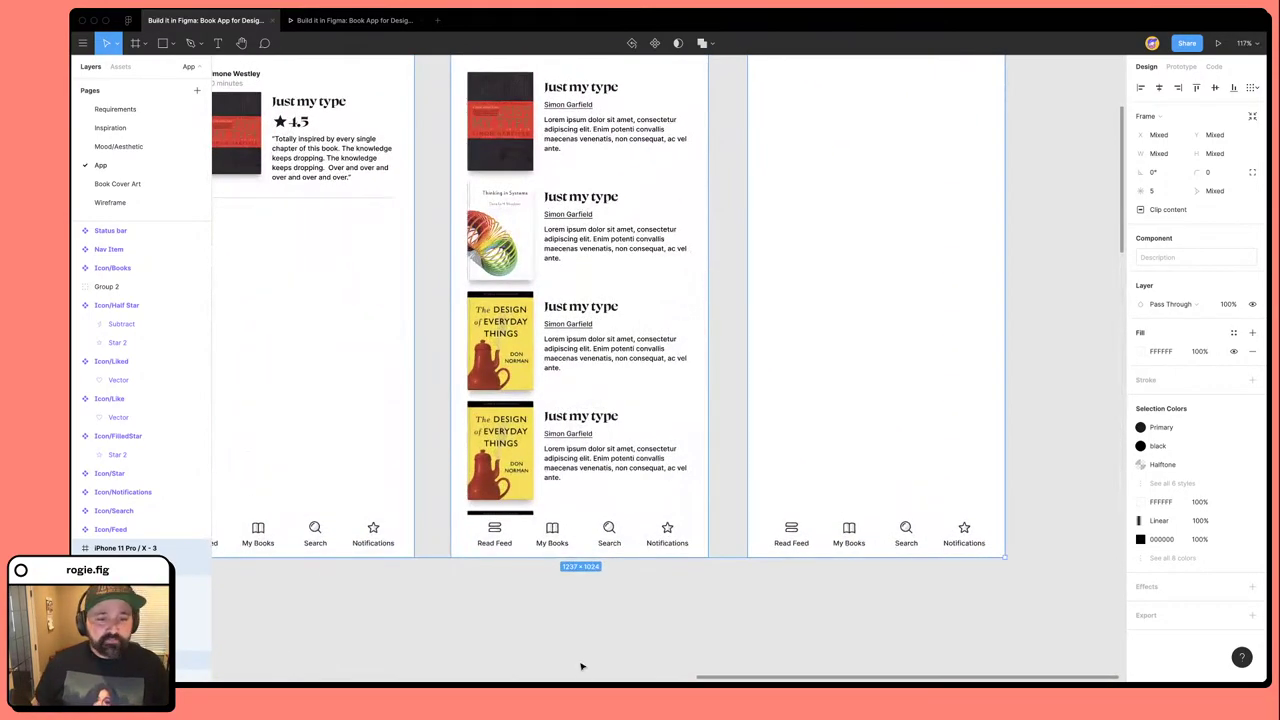
click(586, 645)
Change the third book list item's title in My Books to "The Design of Everyday Things".
scroll(524, 614, down, 3)
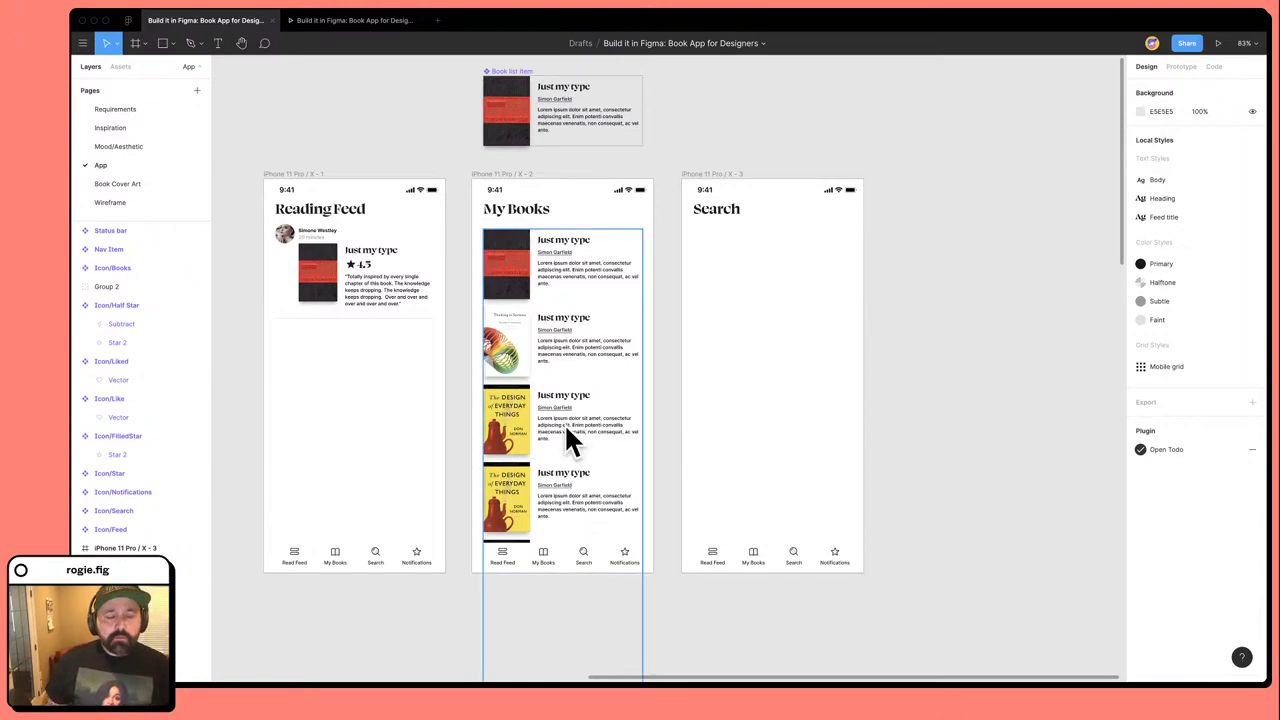
super+click(520, 432)
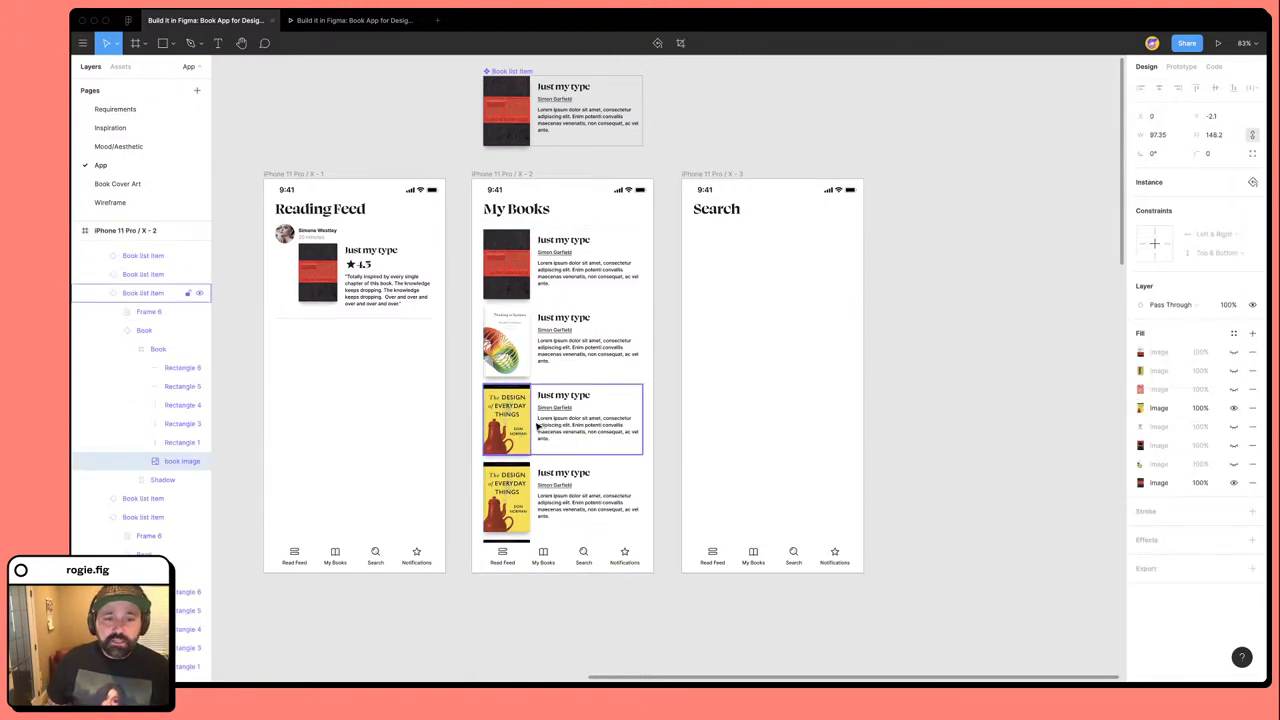
super+click(604, 397)
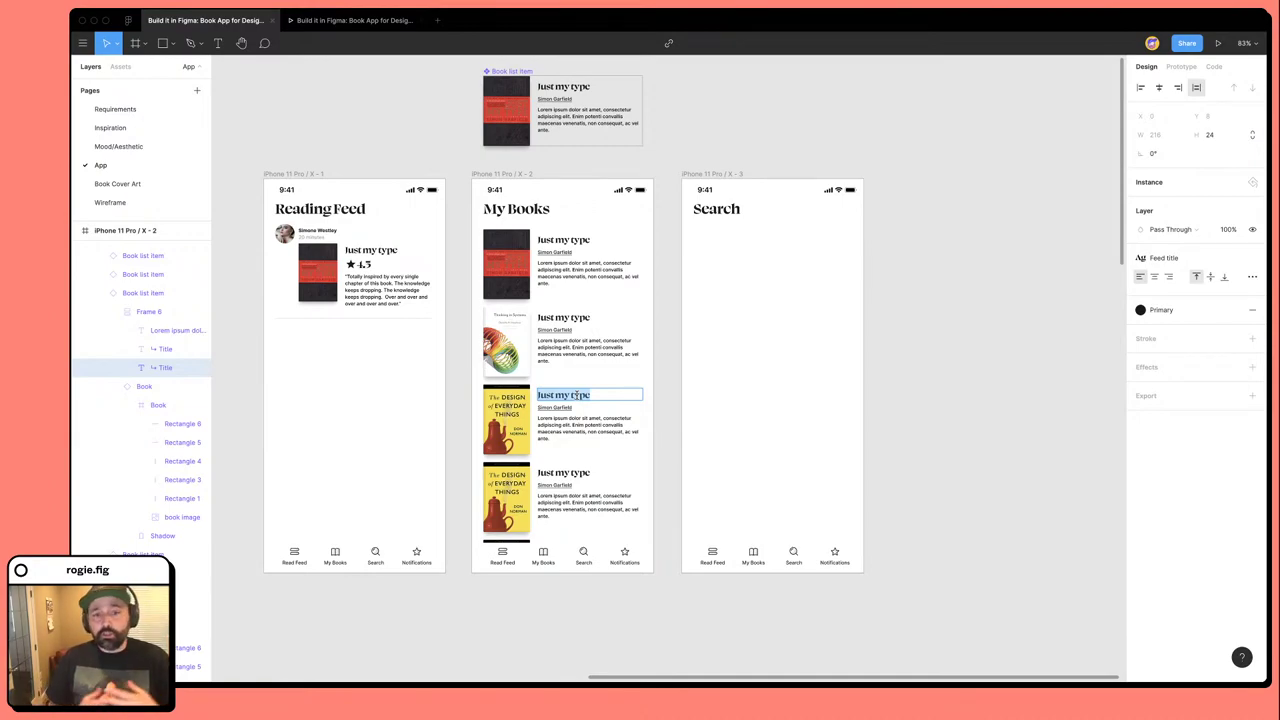
text(The D)
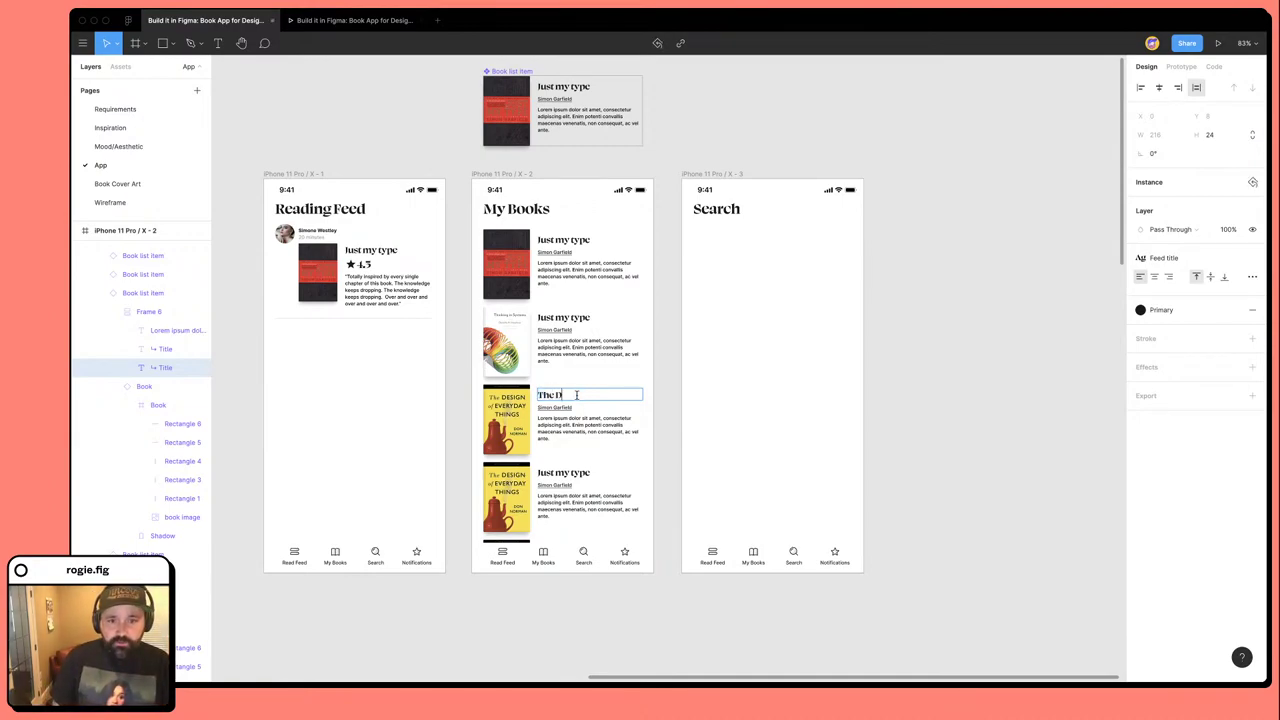
text(esign of Everyt)
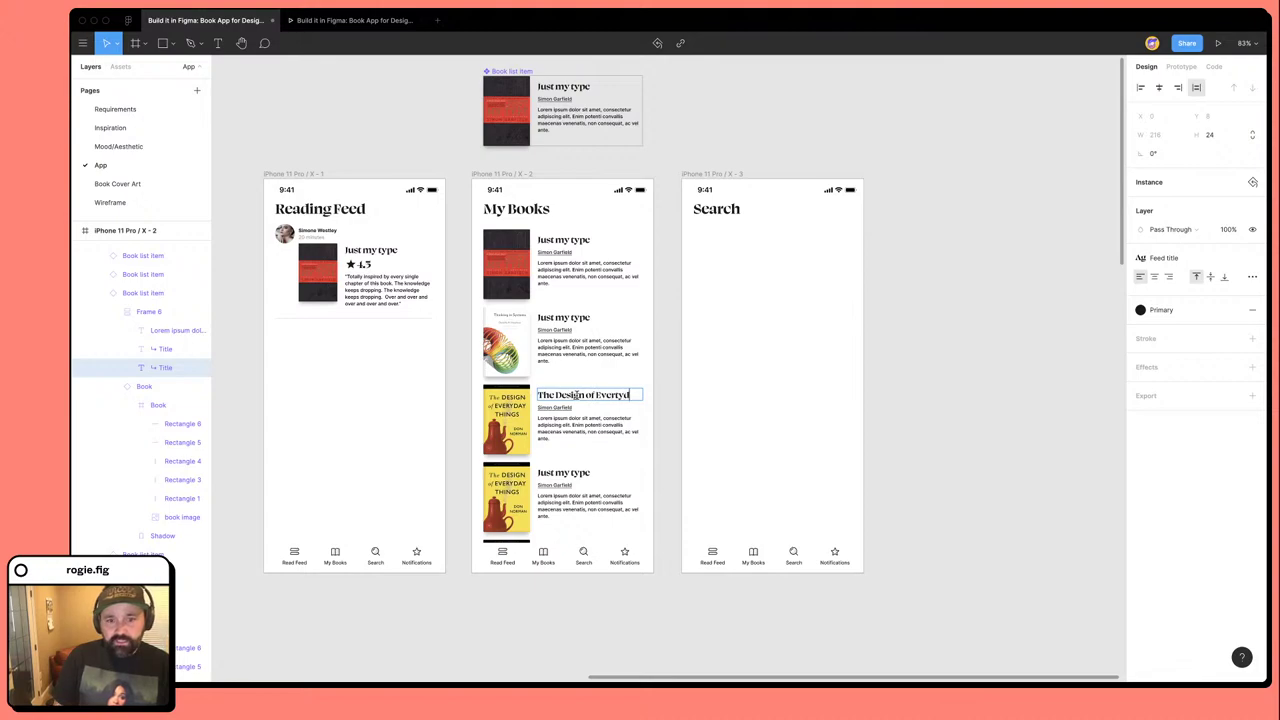
text(ay Things)
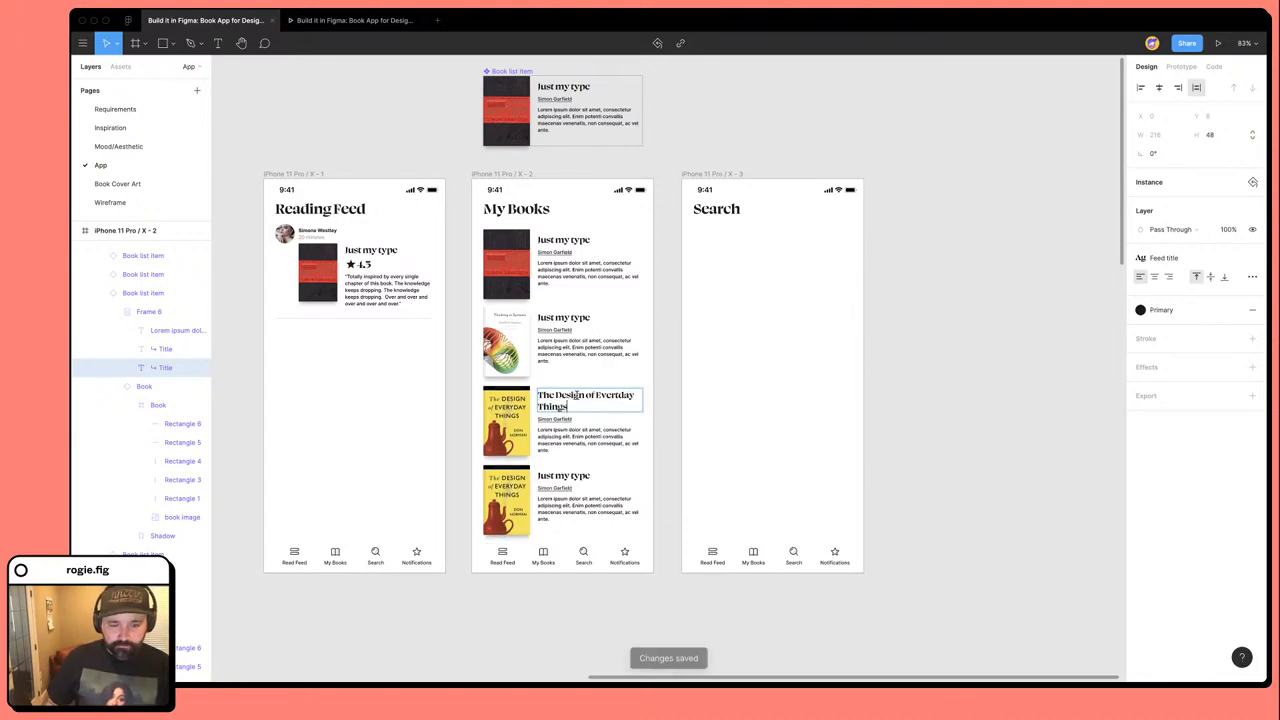
scroll(675, 570, right, 1)
key(Escape)
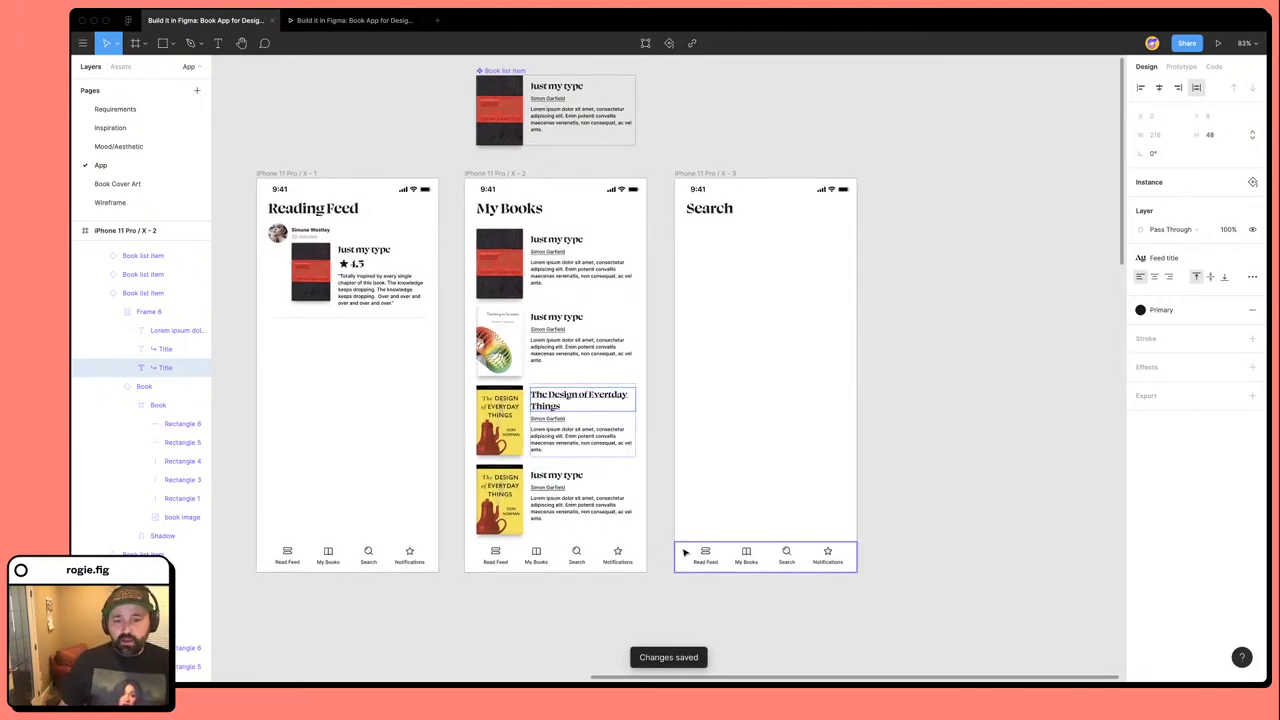
Extend the My Books frame downward to a height of about 1614, past the last book list item.
scroll(670, 545, right, 1)
scroll(575, 575, down, 2)
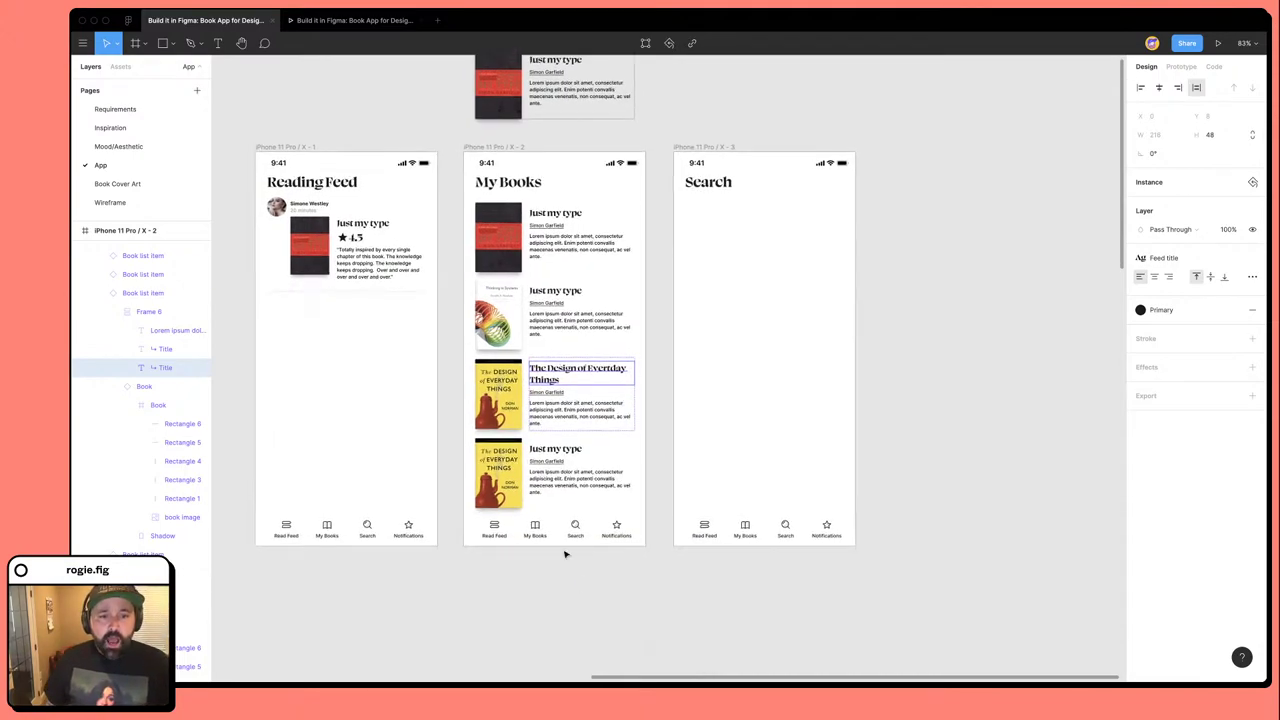
click(513, 412)
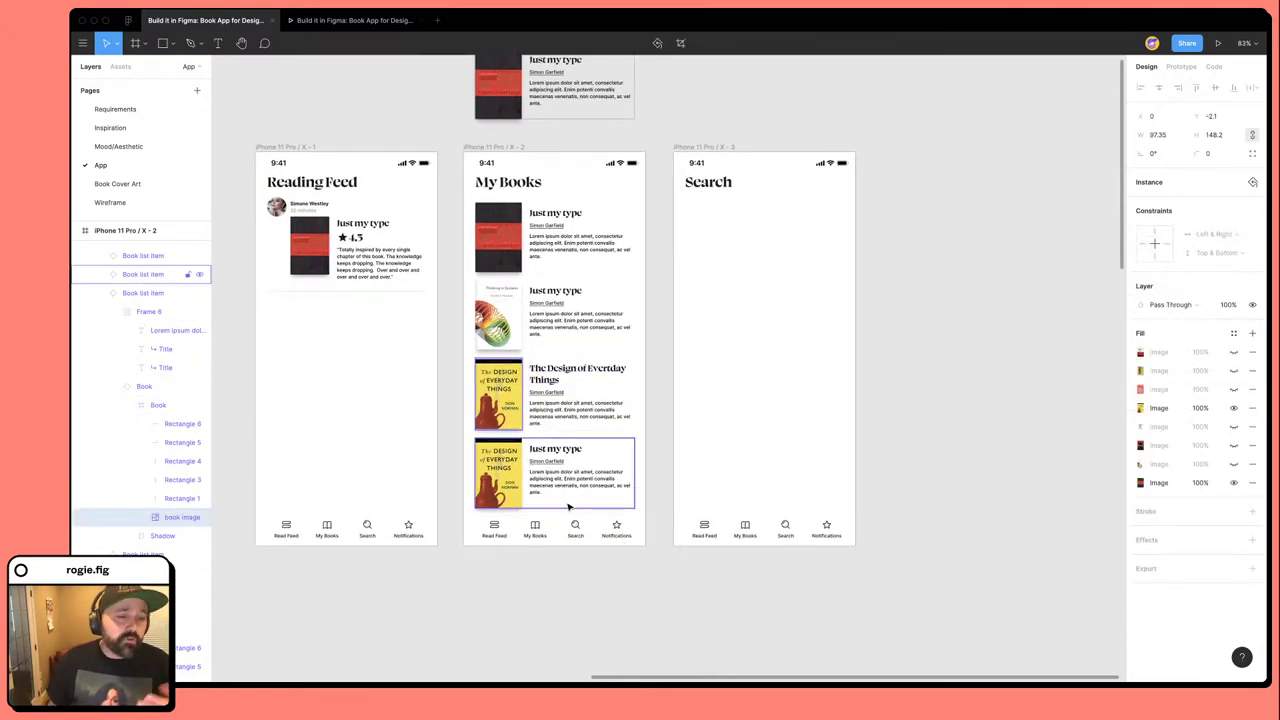
scroll(610, 560, down, 3)
scroll(610, 560, up, 2)
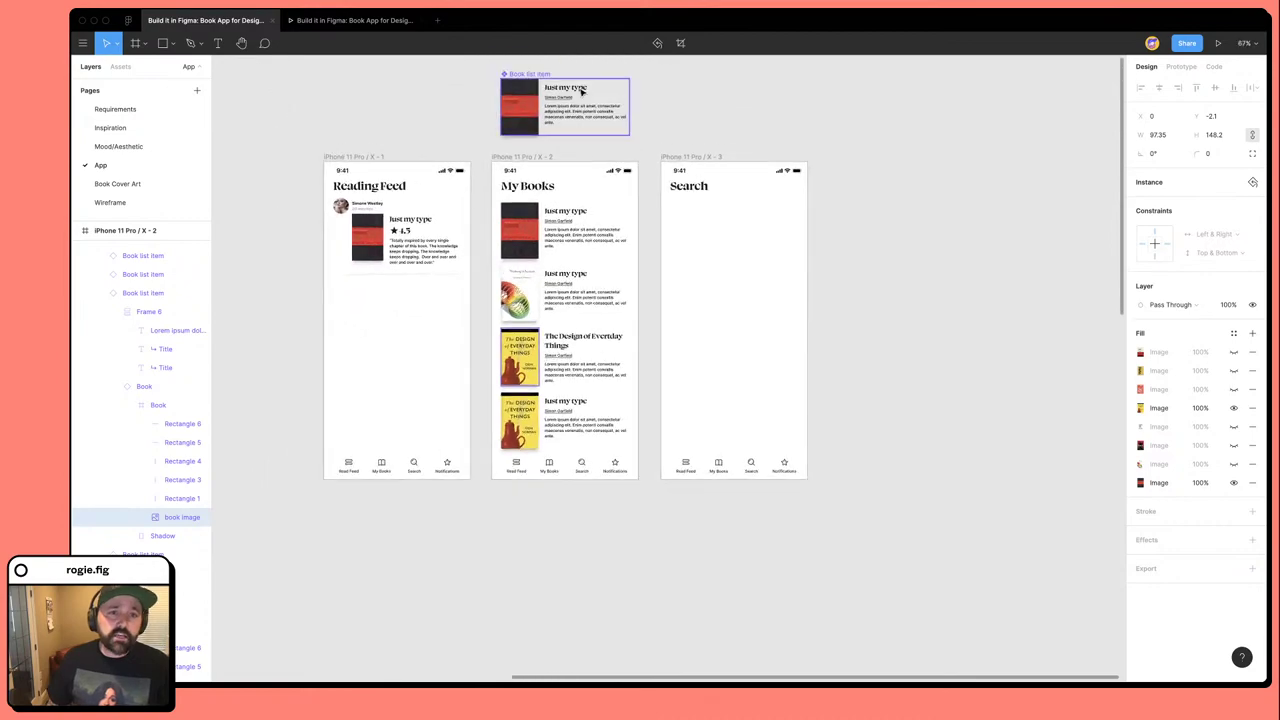
key(Escape)
drag(564, 489, 563, 611)
scroll(562, 600, down, 3)
drag(577, 451, 576, 631)
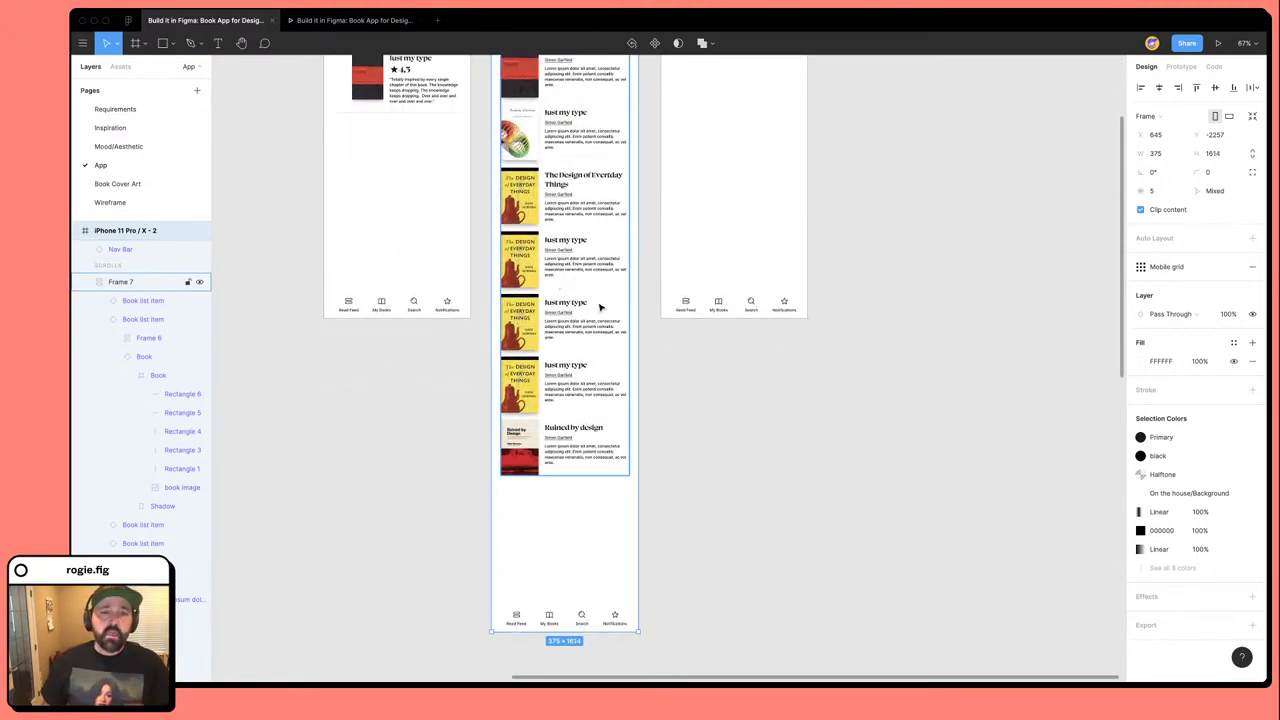
click(737, 443)
scroll(733, 439, up, 2)
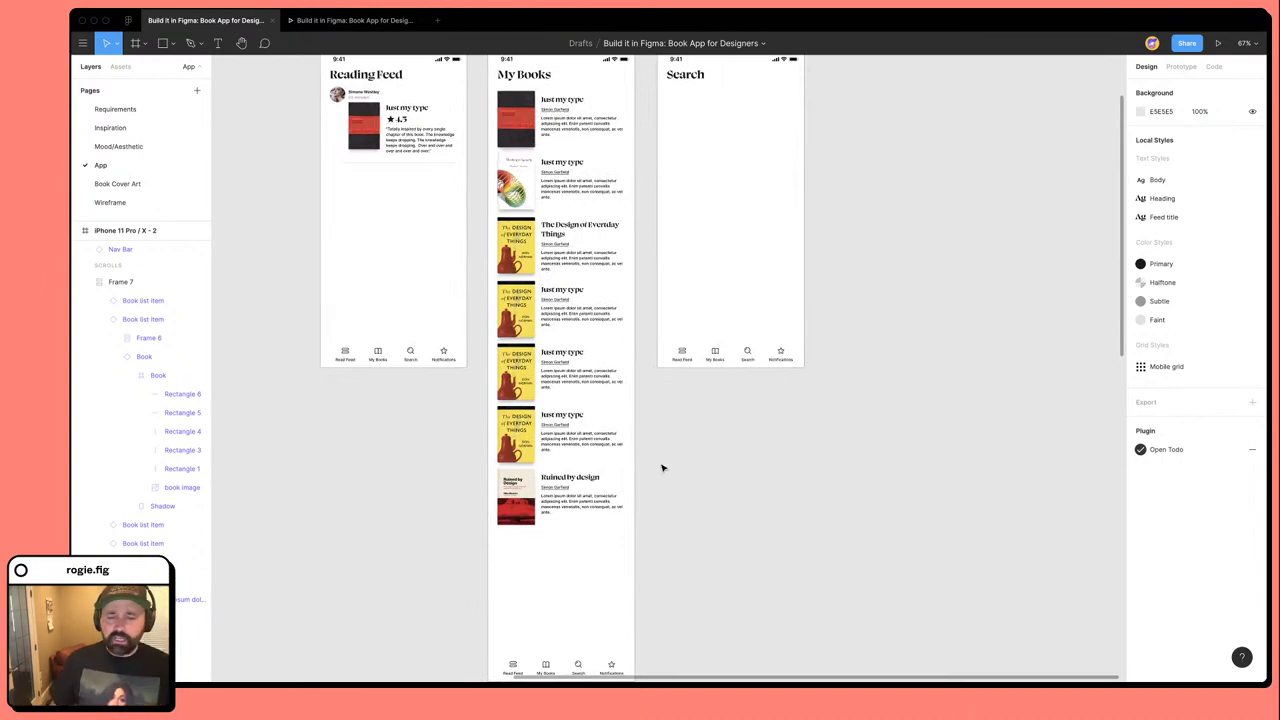
Switch to the prototype presentation and check how the My Books list scrolls with the extended frame.
scroll(665, 466, down, 3)
click(355, 20)
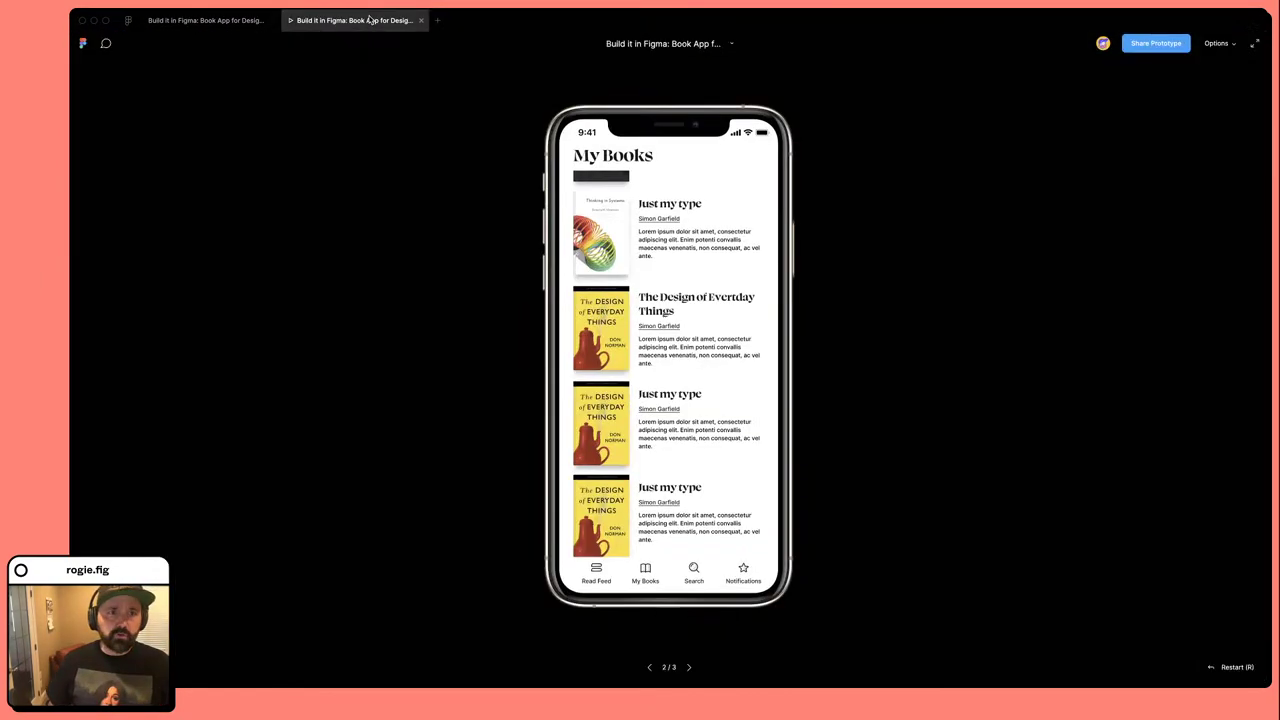
scroll(688, 398, down, 3)
scroll(688, 398, up, 3)
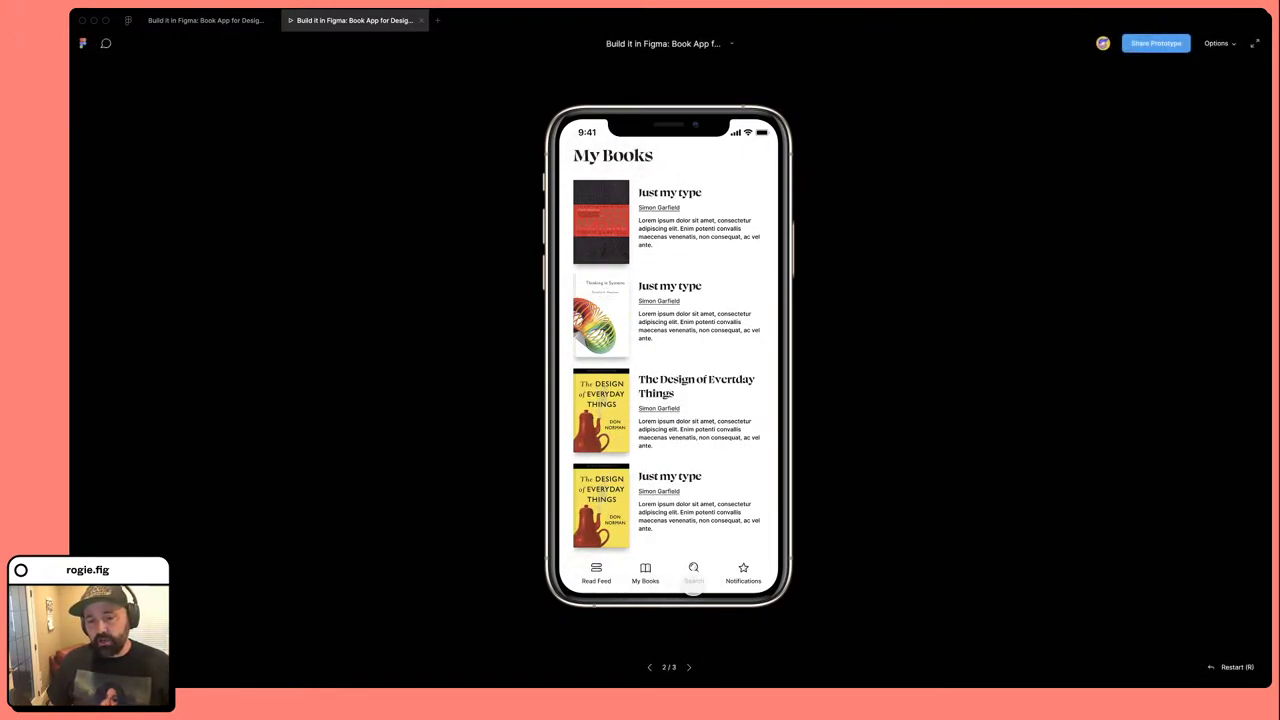
scroll(688, 465, down, 5)
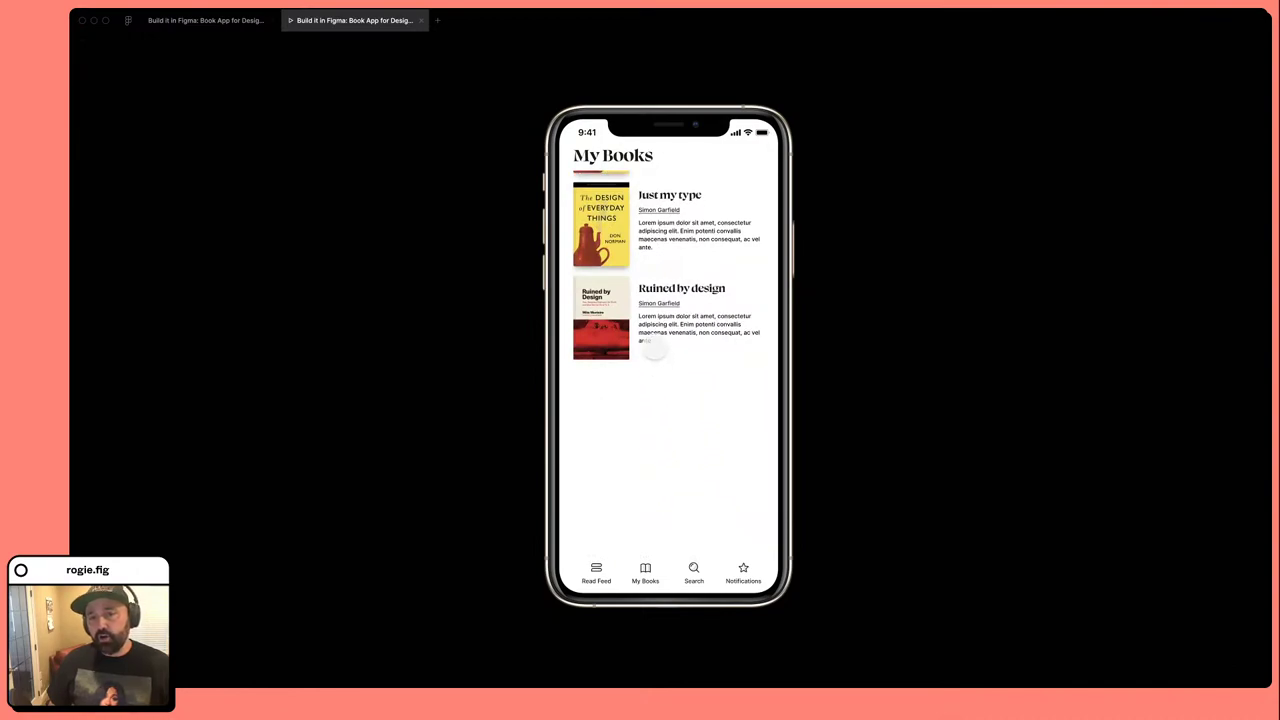
scroll(651, 345, up, 3)
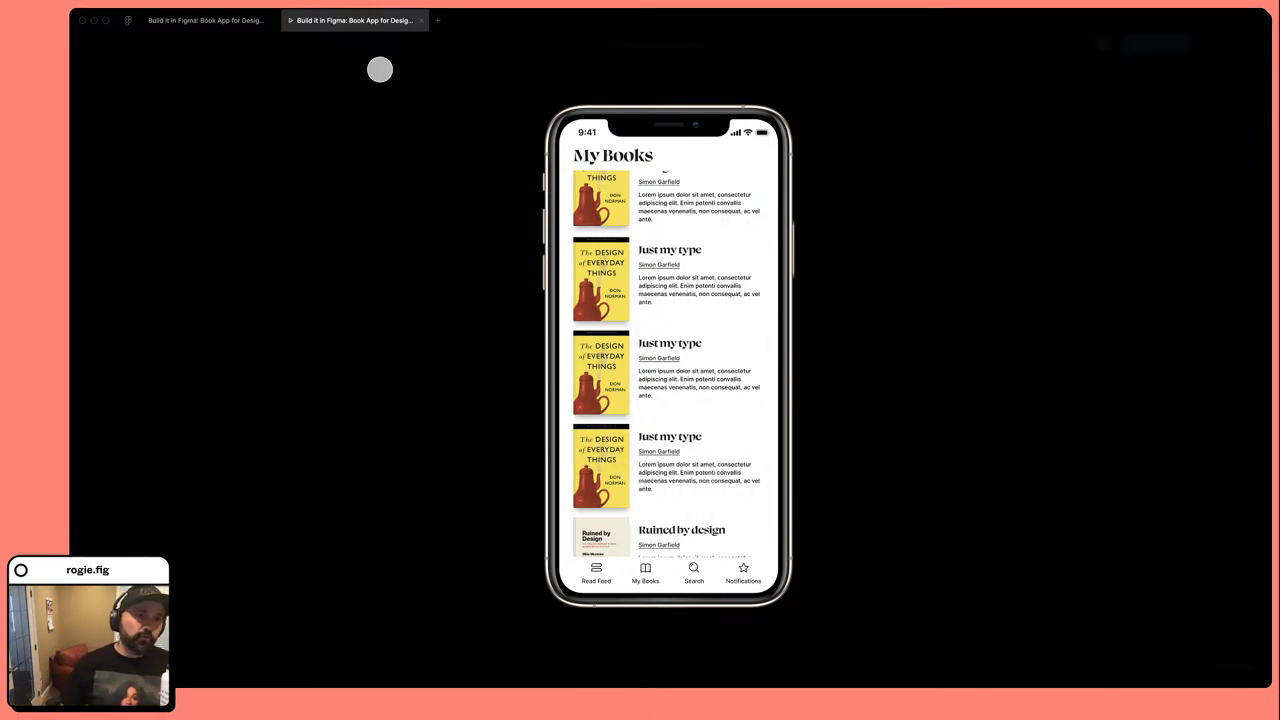
Return to the design file and check the My Books frame against its layout grid, hiding the grid again.
click(205, 20)
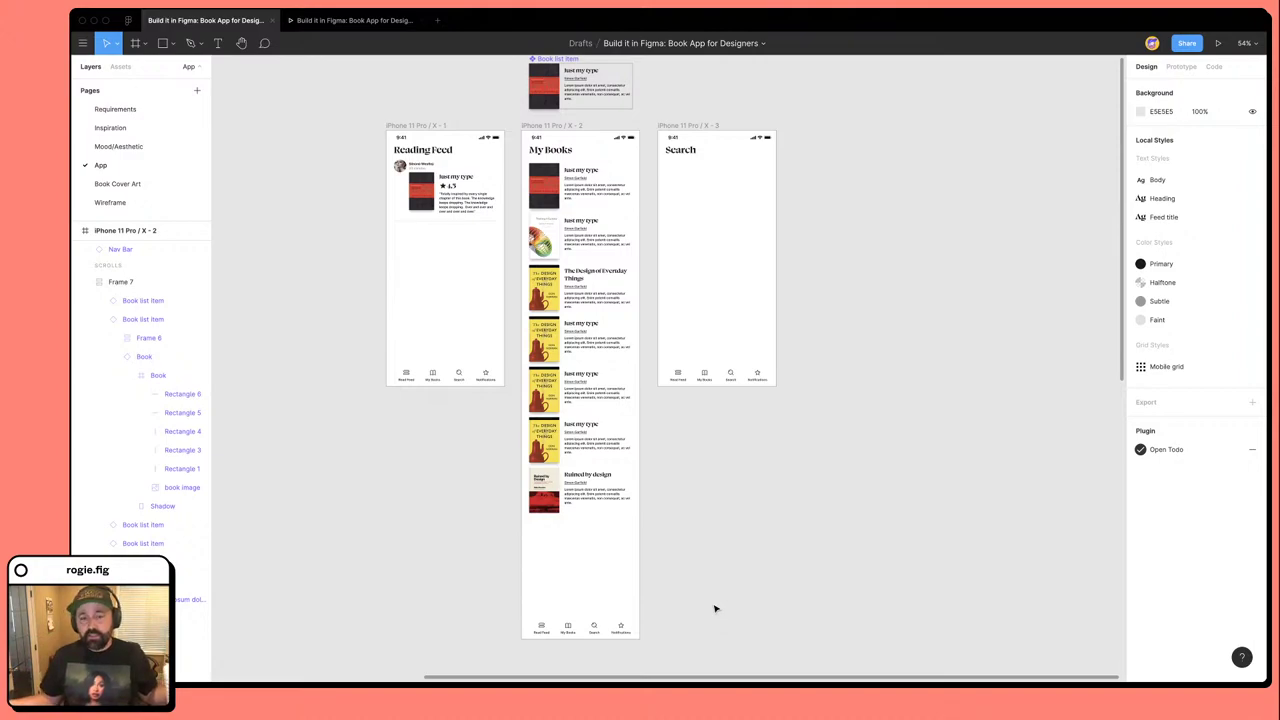
scroll(715, 608, down, 2)
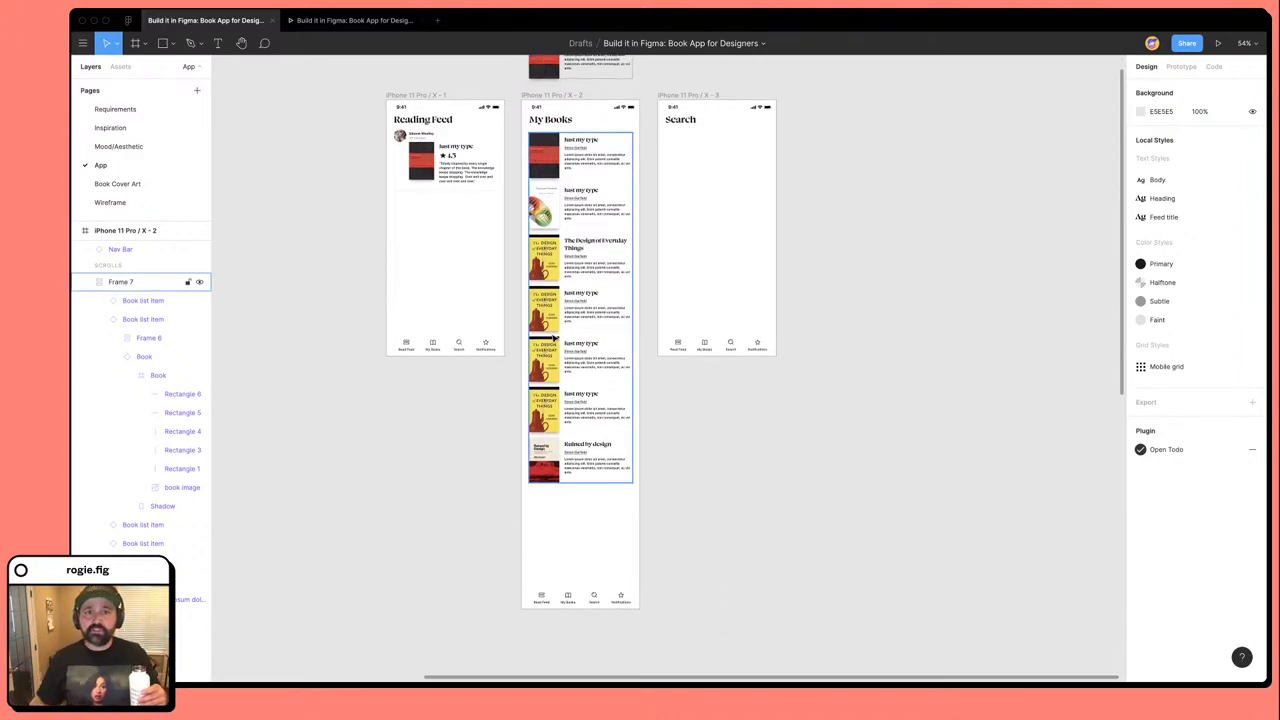
click(558, 96)
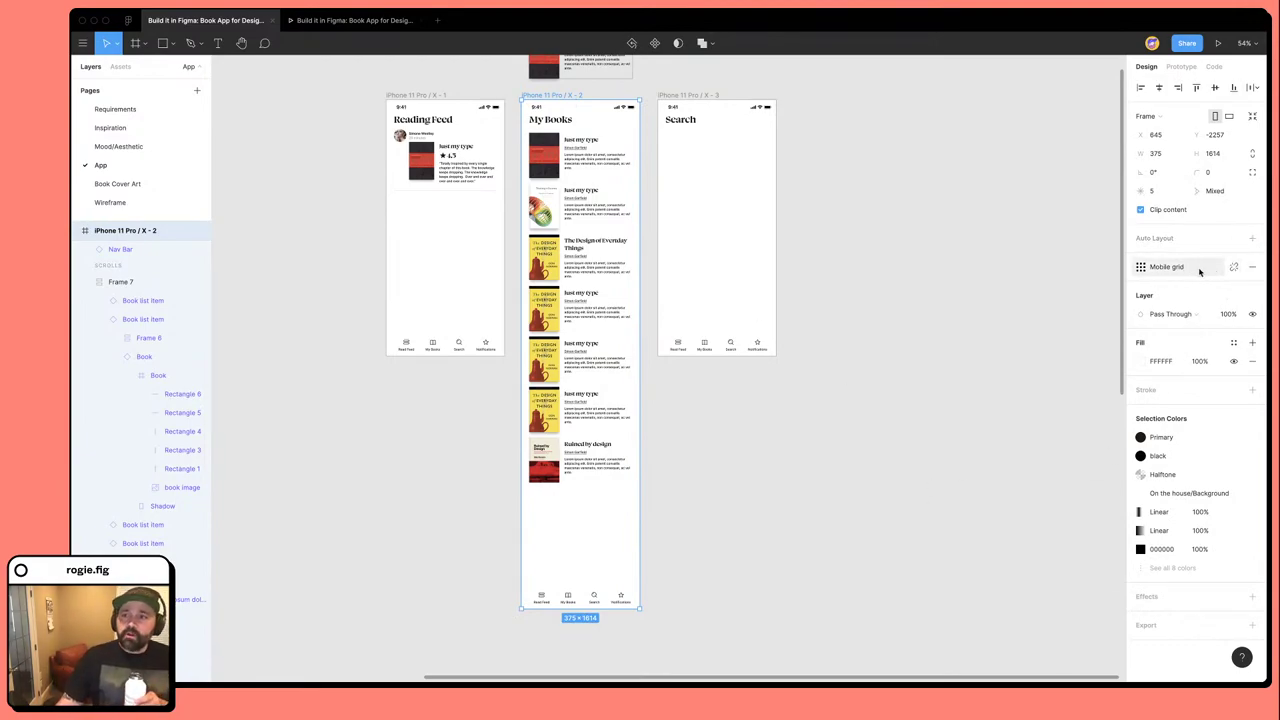
key(ctrl+g)
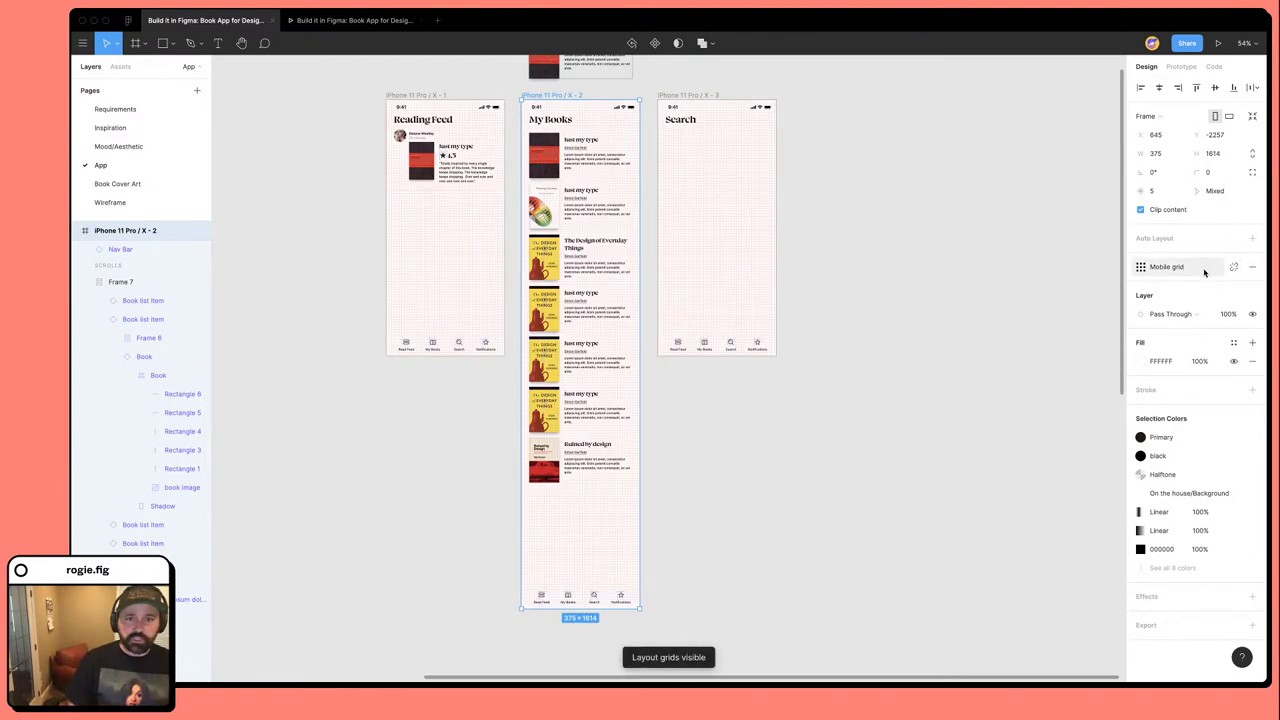
key(ctrl+g)
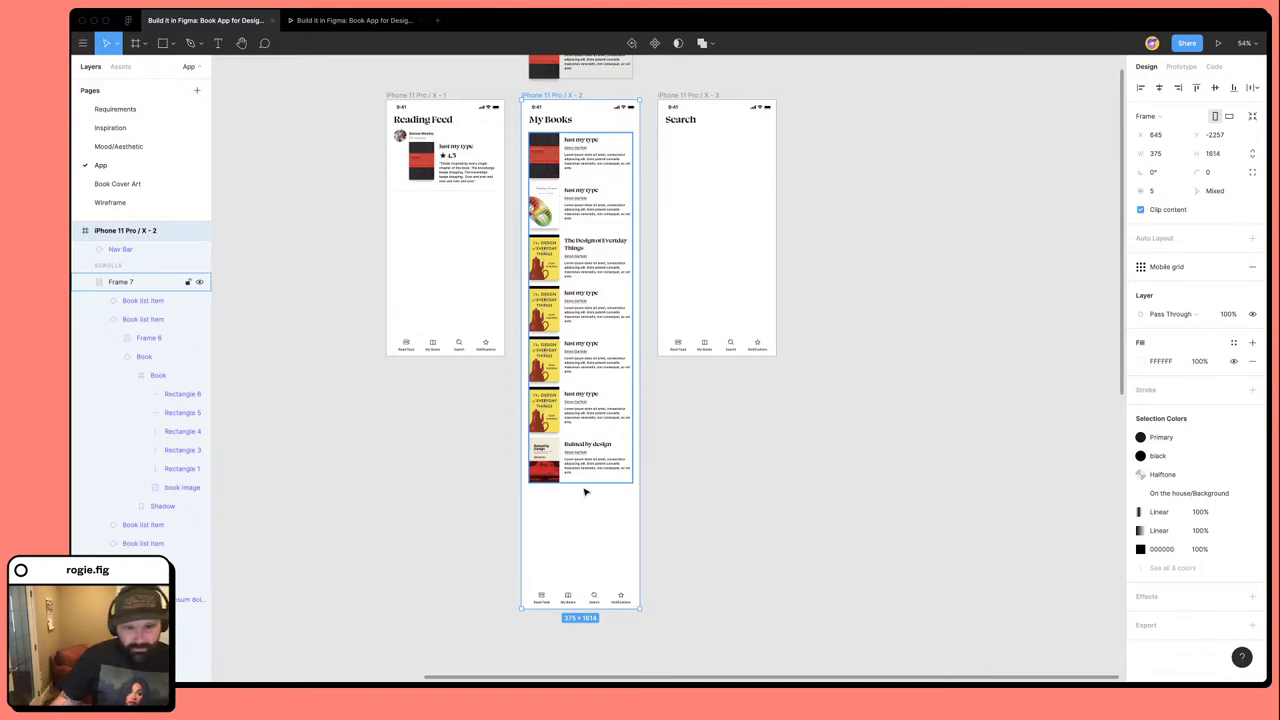
Swap the fourth book list item's cover image in My Books for the Creativity, Inc. cover.
scroll(527, 318, up, 5)
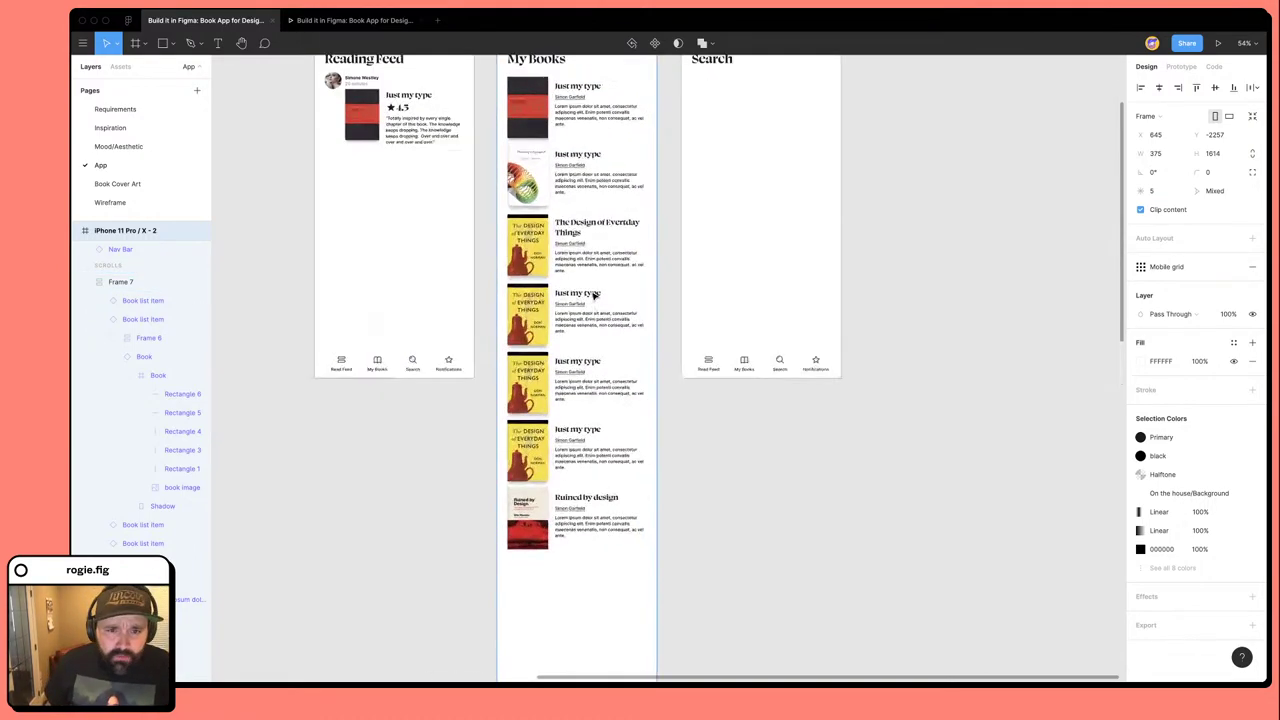
click(527, 318)
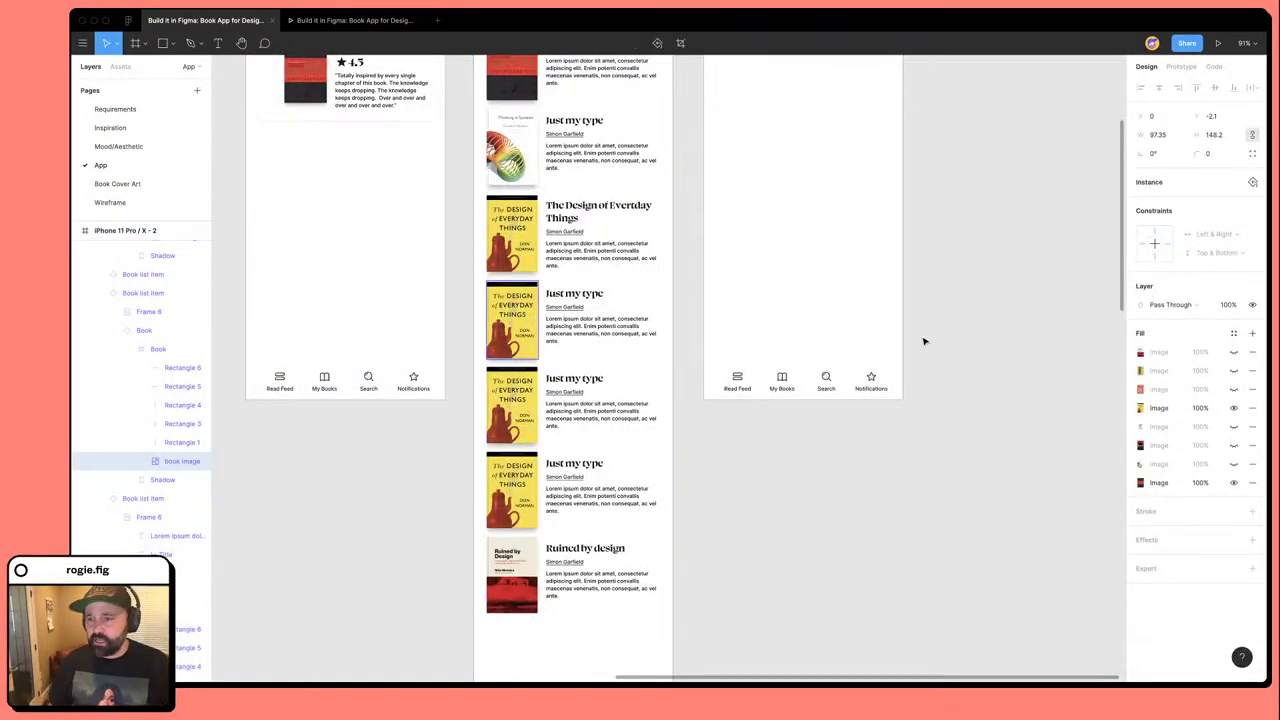
click(1233, 407)
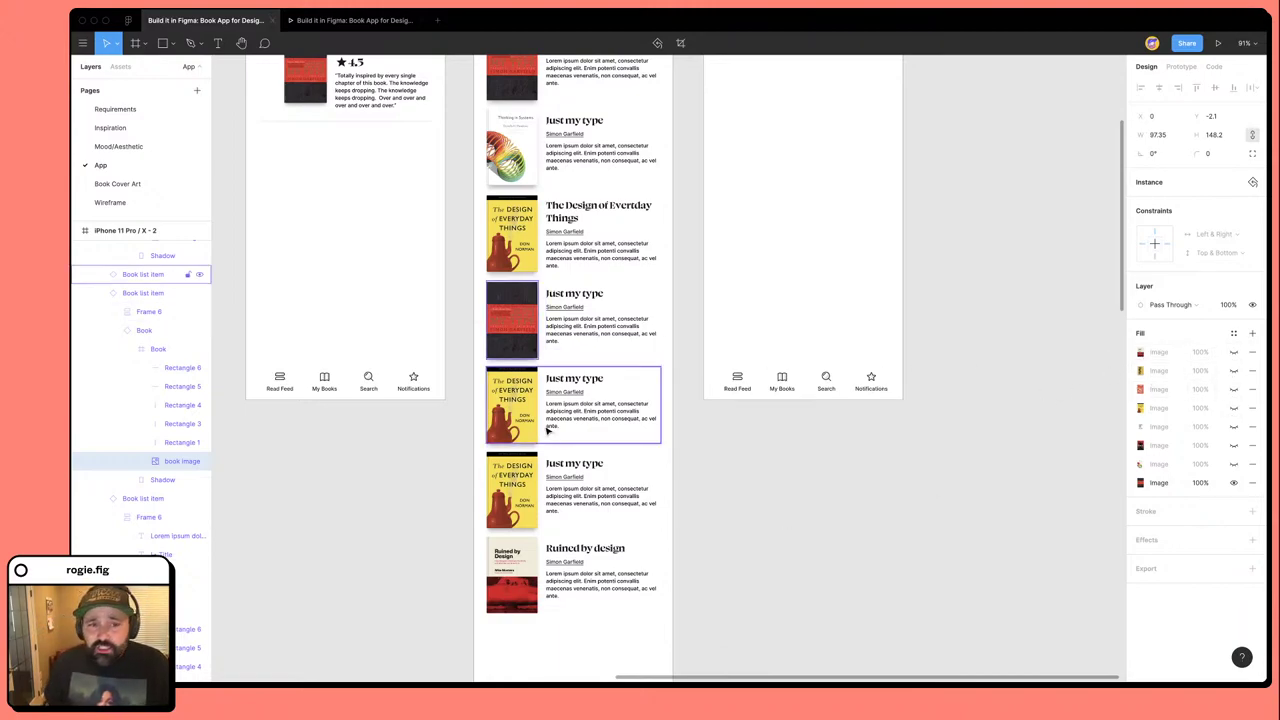
scroll(1100, 510, up, 2)
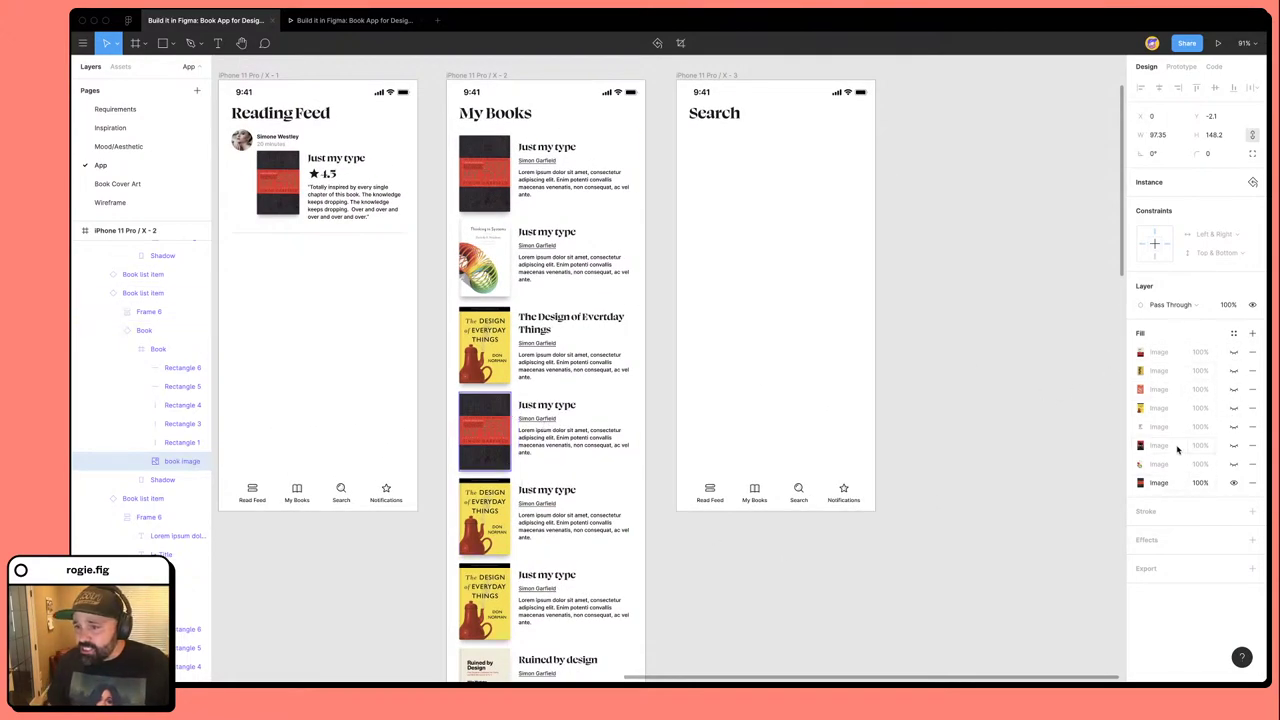
scroll(673, 520, down, 2)
scroll(673, 520, left, 3)
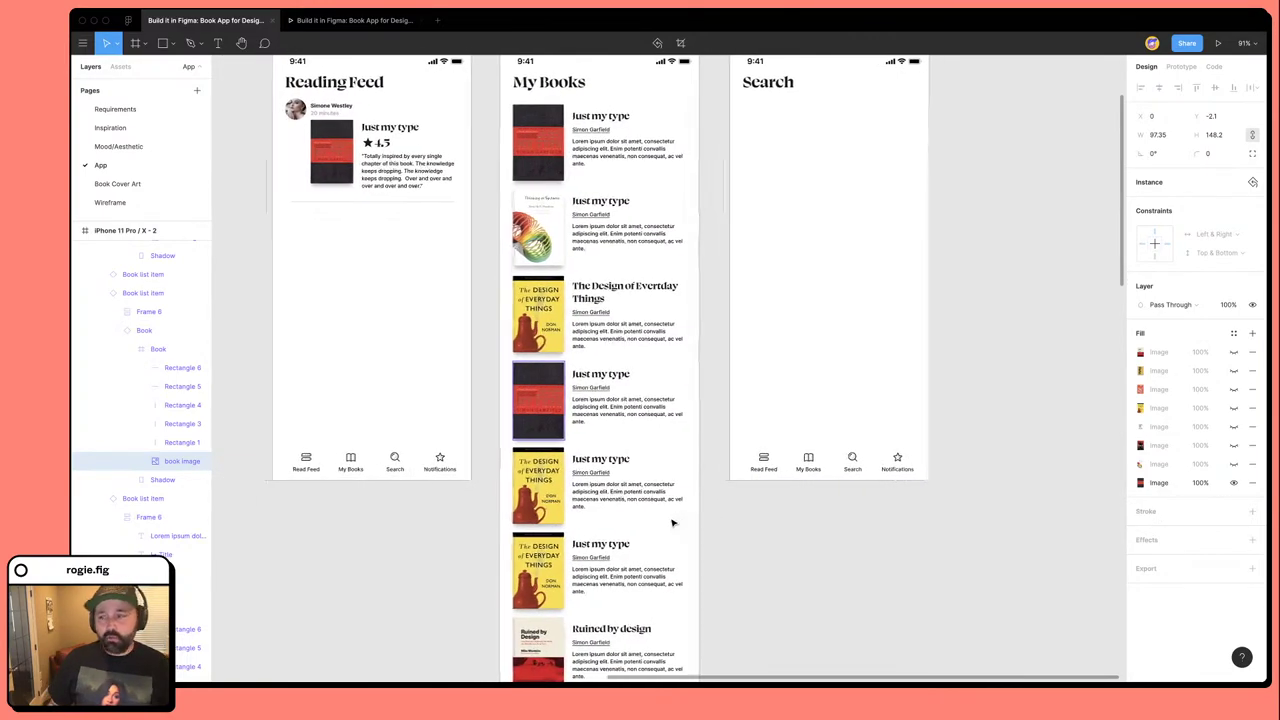
scroll(673, 522, left, 1)
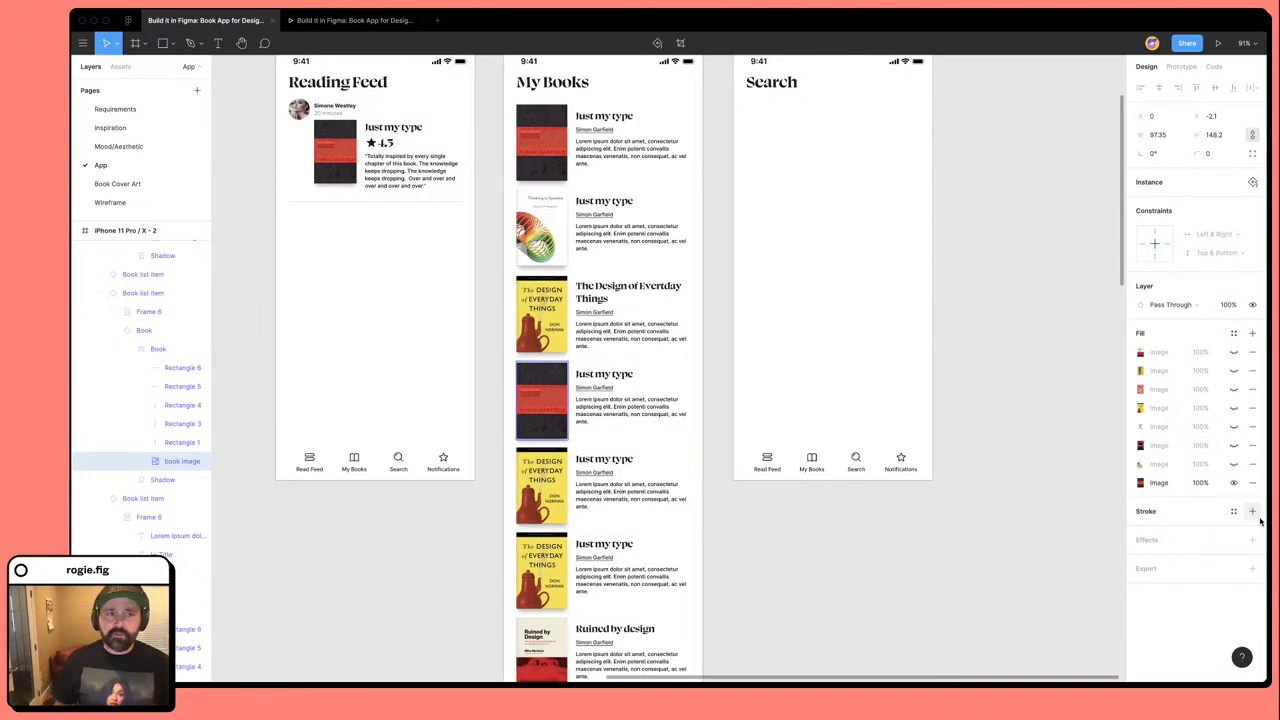
click(1233, 446)
Change the fourth book list item's title to "Creativity, Inc.".
scroll(780, 491, down, 2)
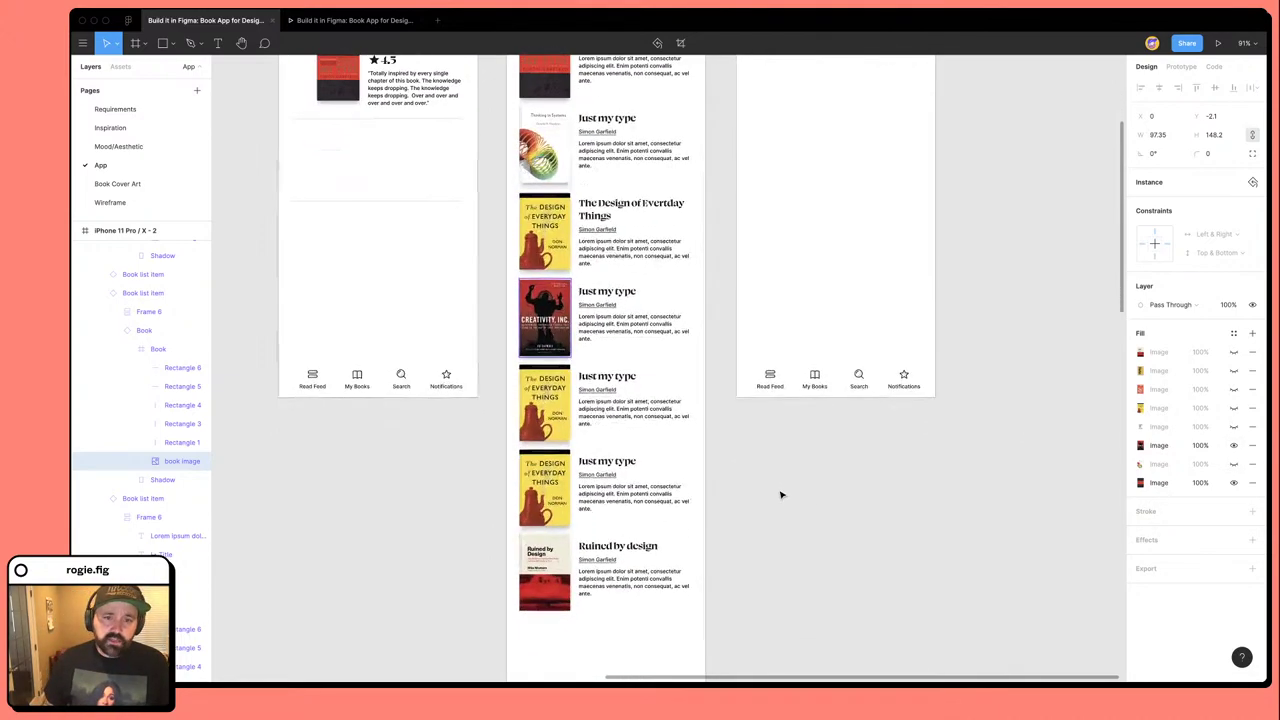
double_click(606, 292)
text(C)
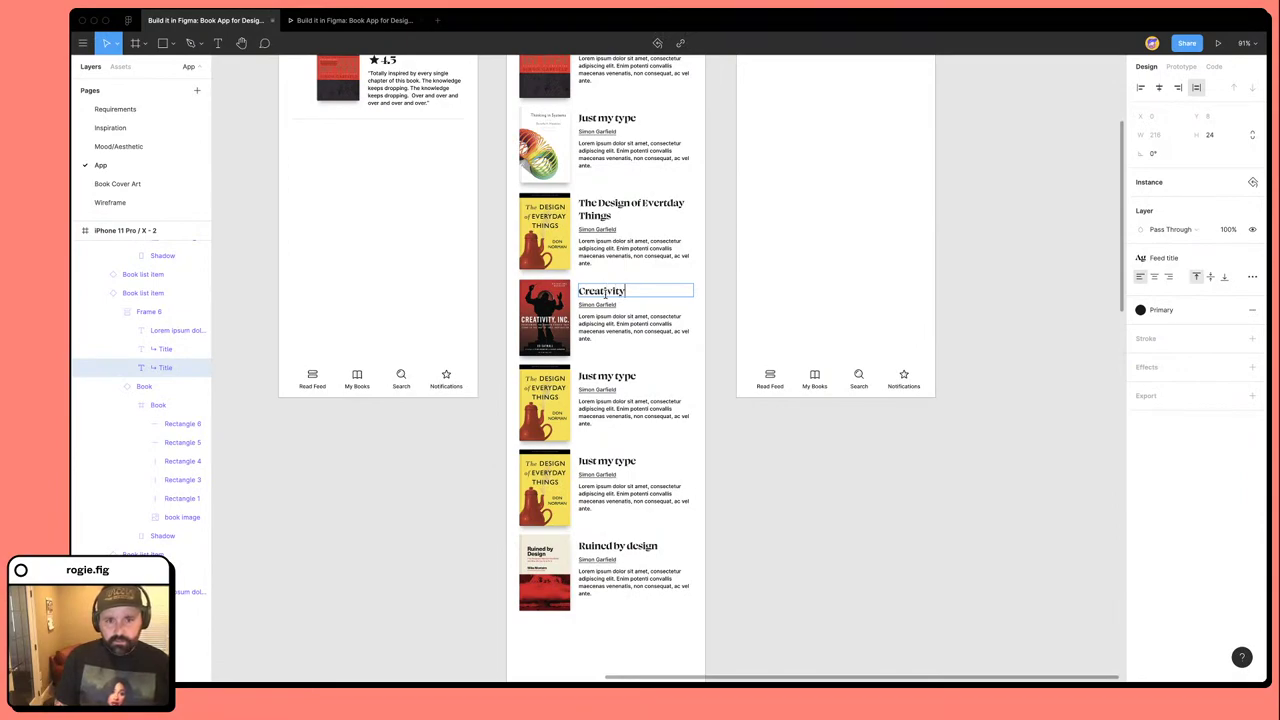
text(reativity, Inc.)
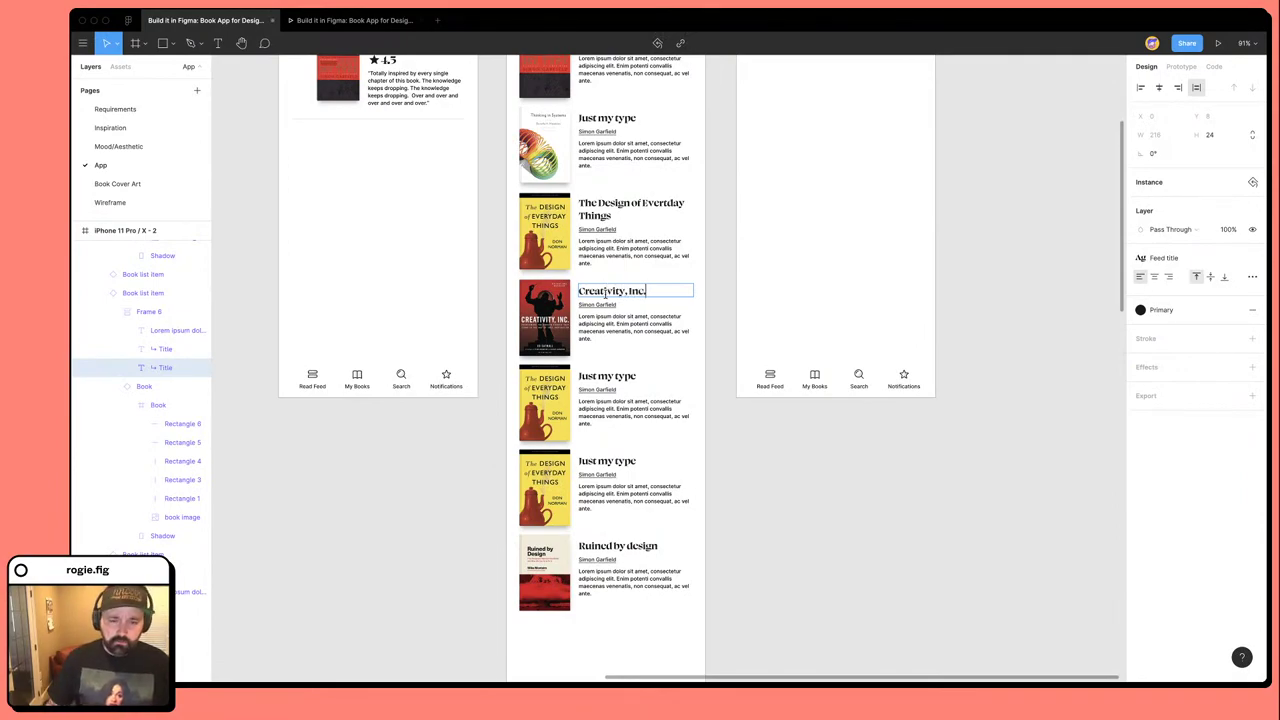
Swap the fifth book list item's cover image for the Why Fonts Matter cover.
double_click(537, 410)
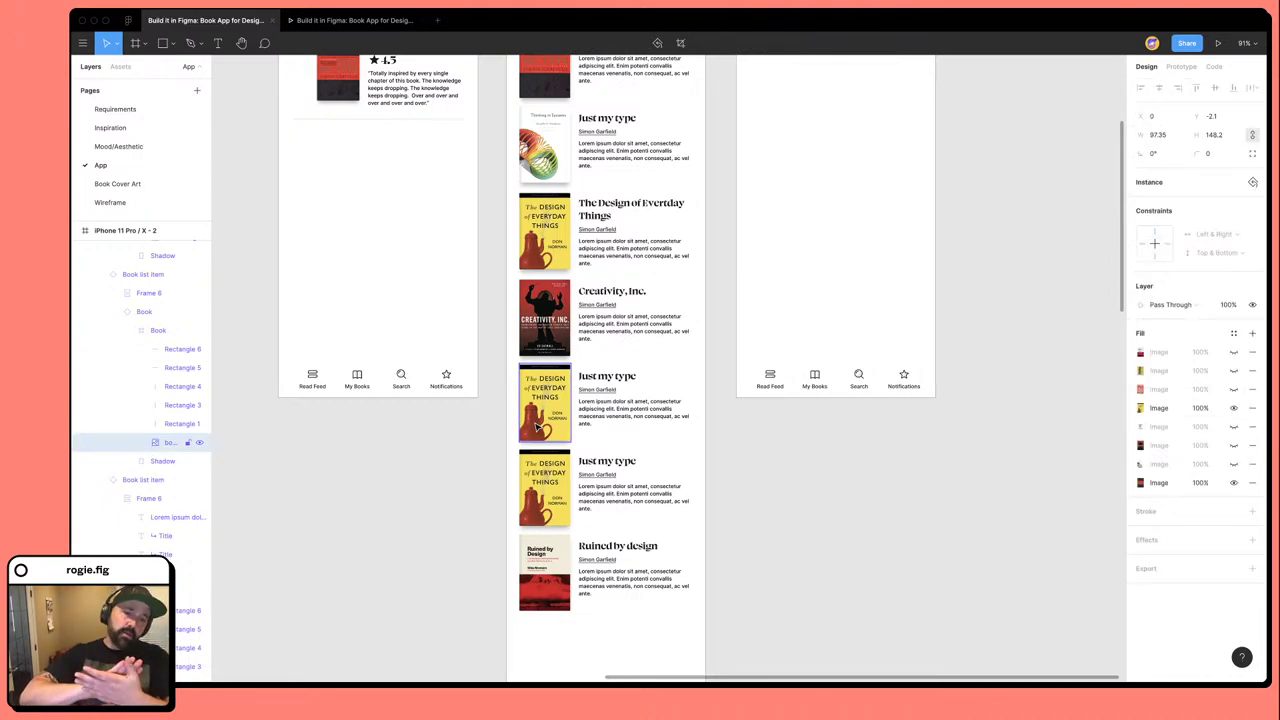
click(463, 471)
click(549, 410)
double_click(549, 410)
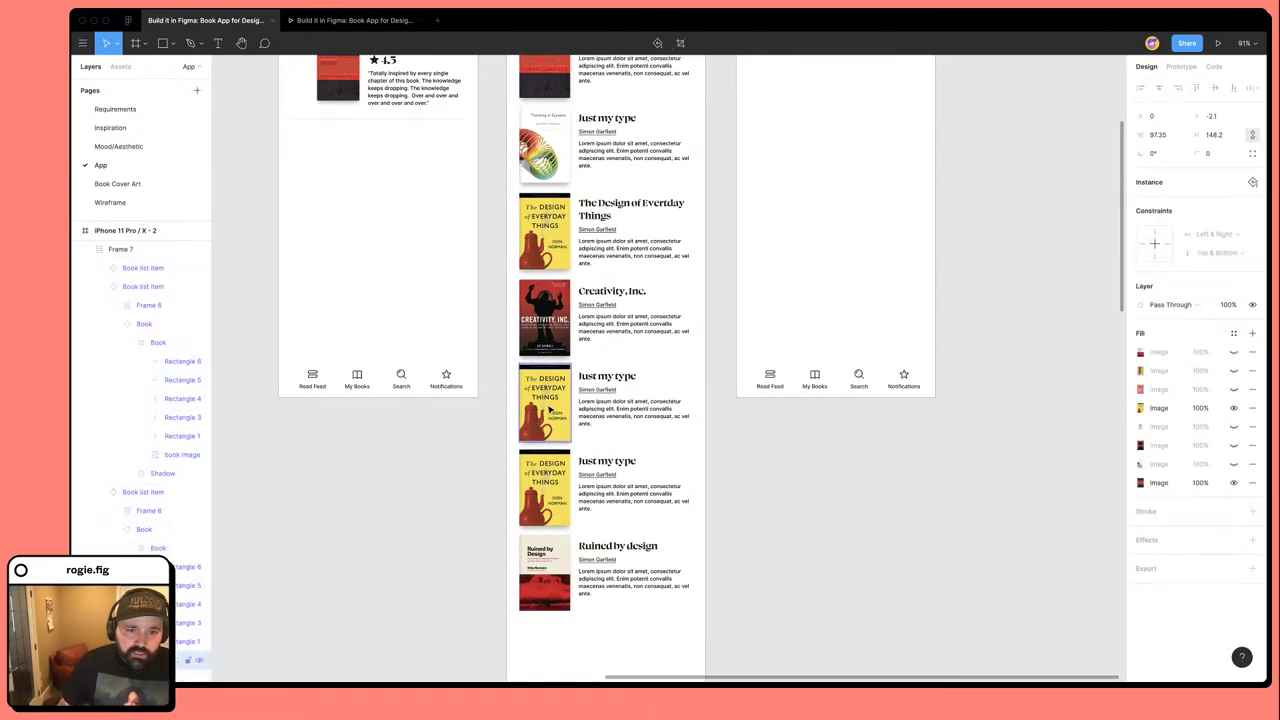
key(Escape)
double_click(545, 398)
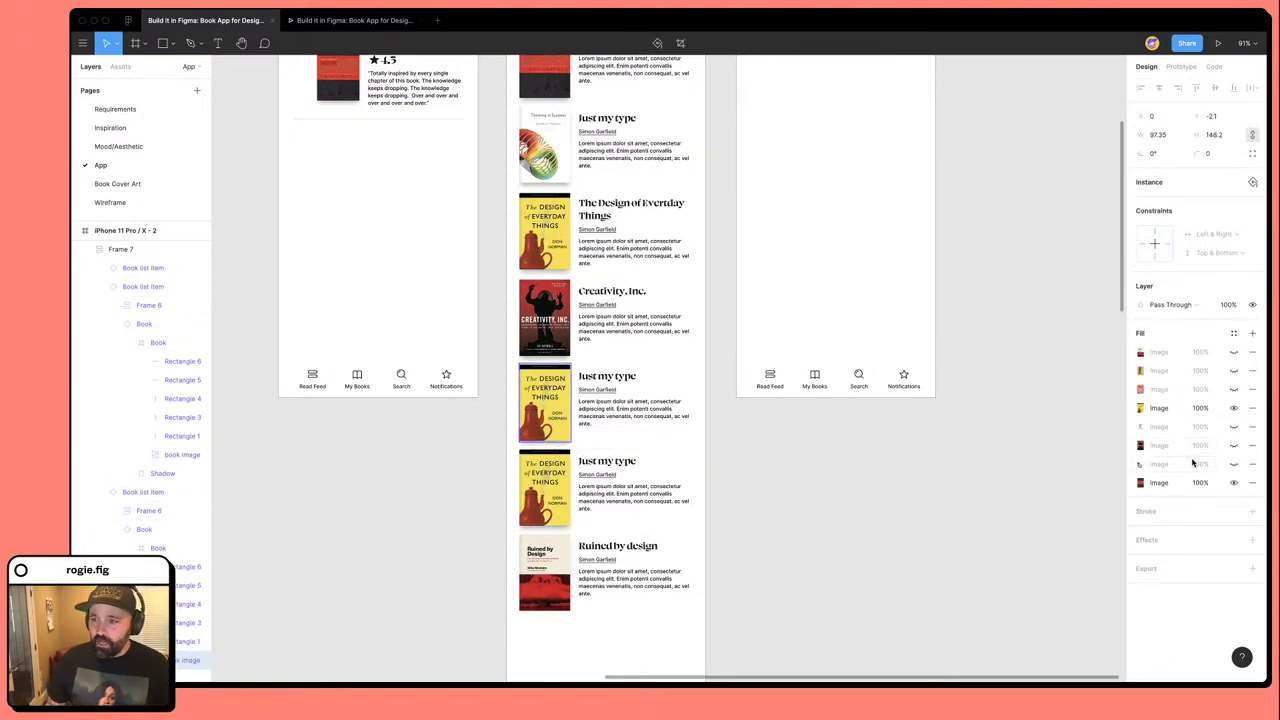
click(1233, 408)
click(1233, 427)
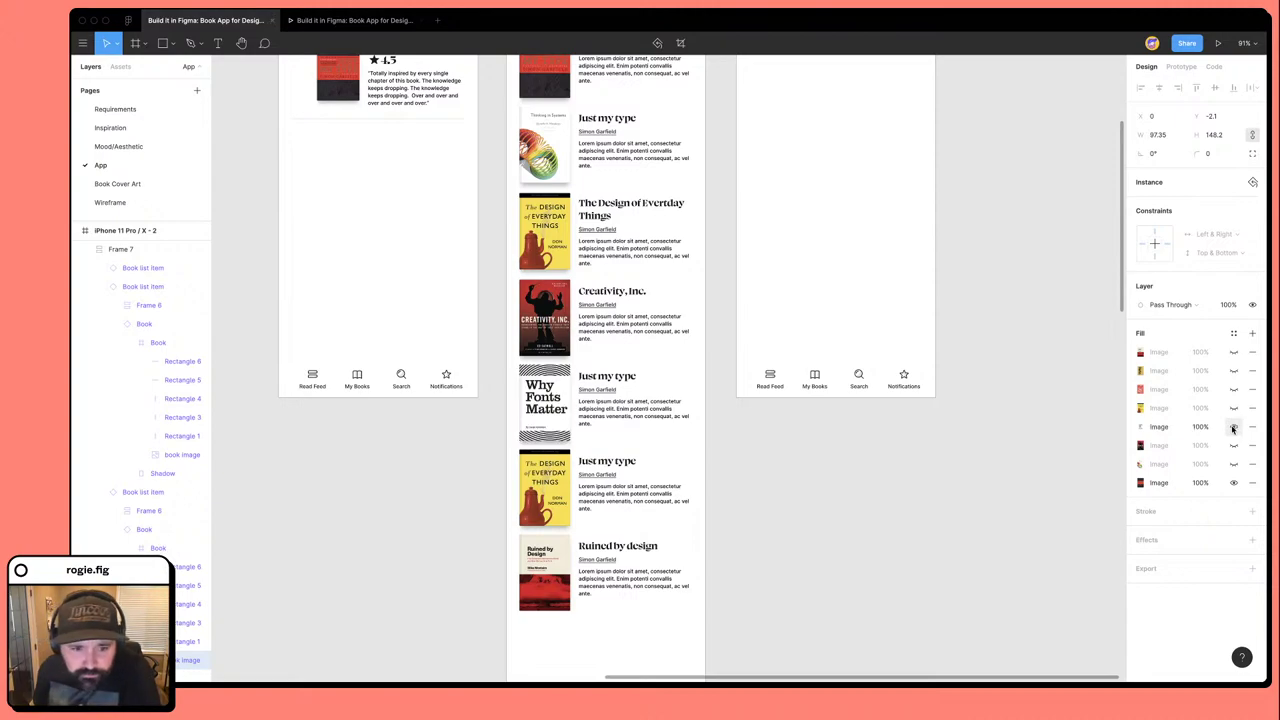
Change the fifth book list item's title to "Why Fonts Matter".
double_click(607, 377)
text(W)
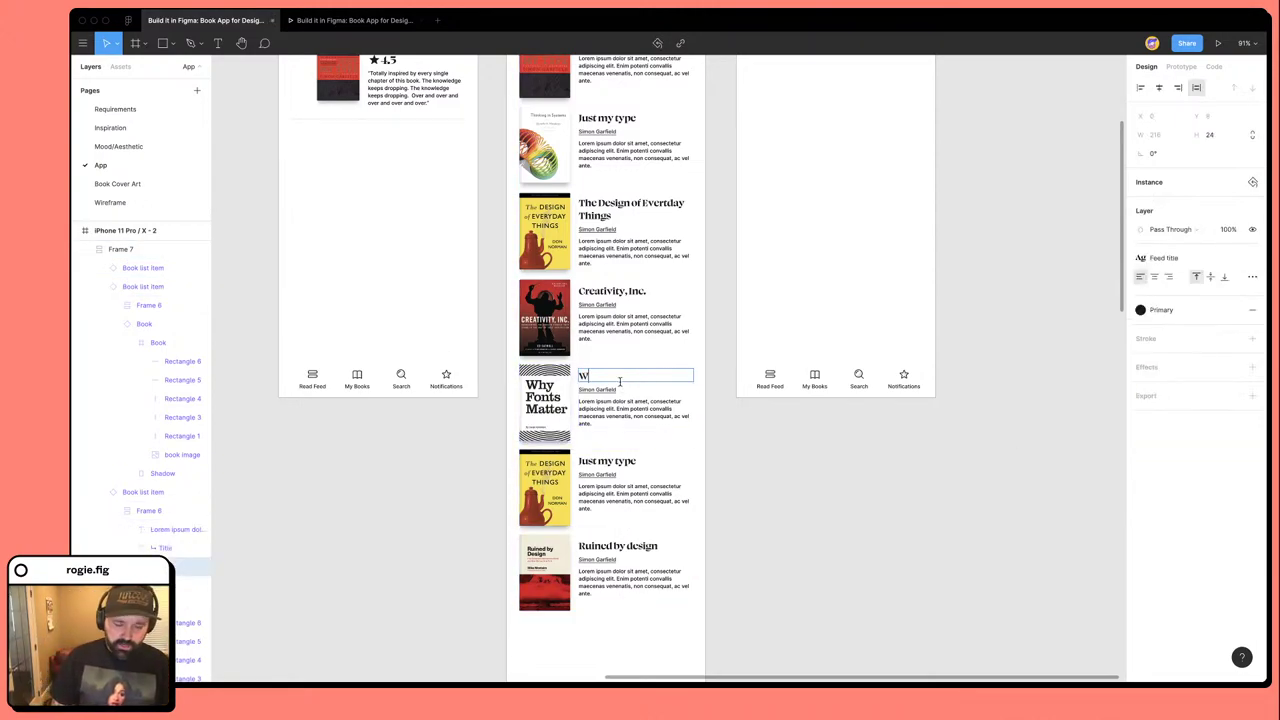
text(hy Fonts)
key(BackSpace)
key(BackSpace)
key(BackSpace)
key(BackSpace)
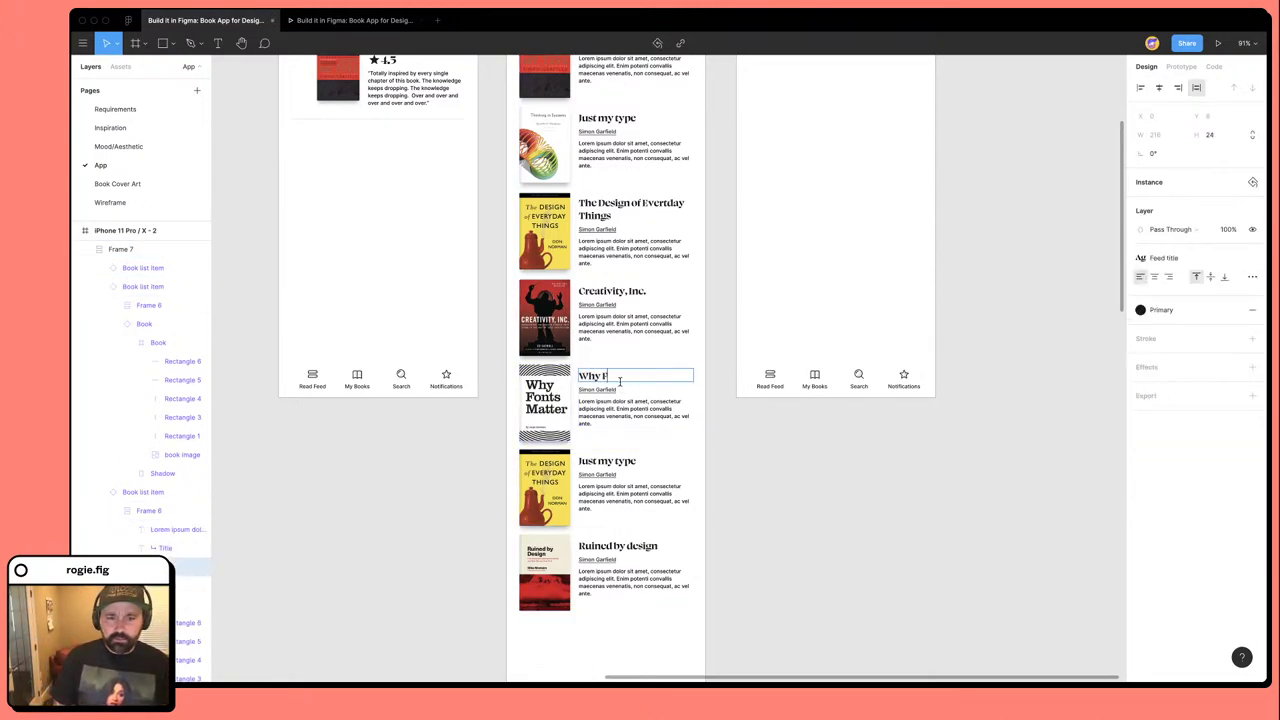
text(onts Matter)
click(832, 608)
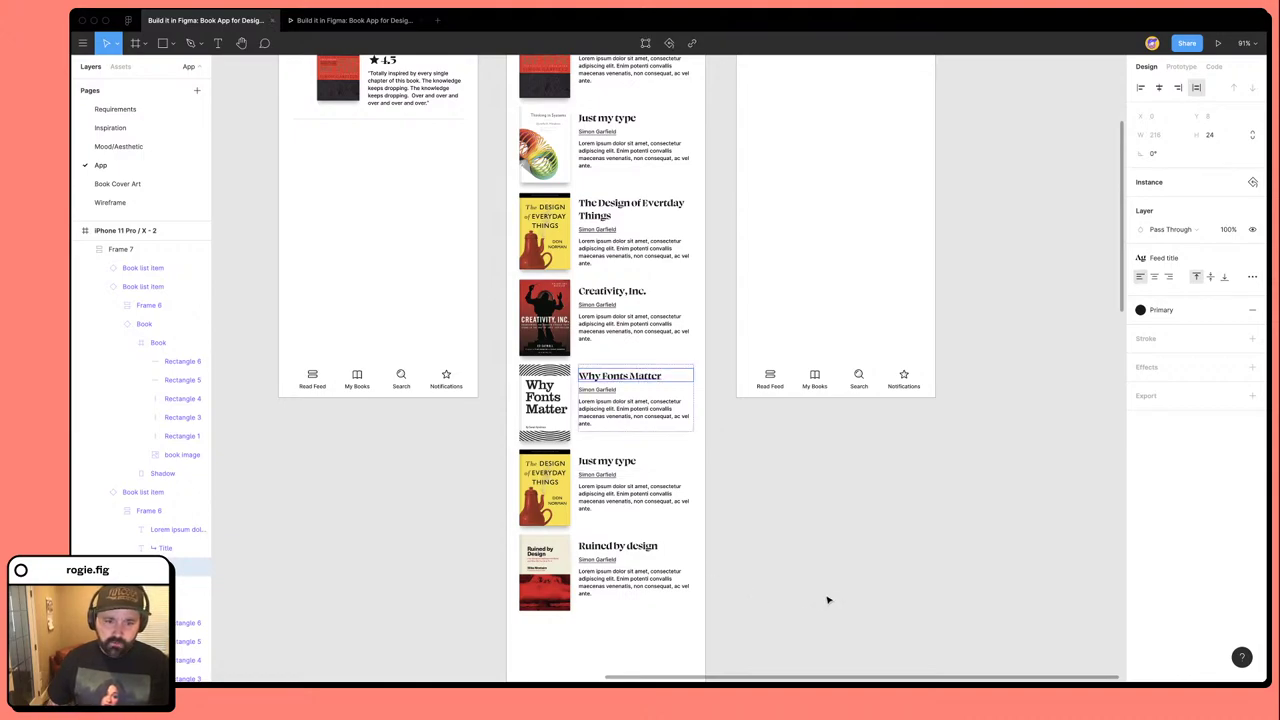
Swap the sixth book list item's cover image for the red Logo Modernism cover.
click(659, 469)
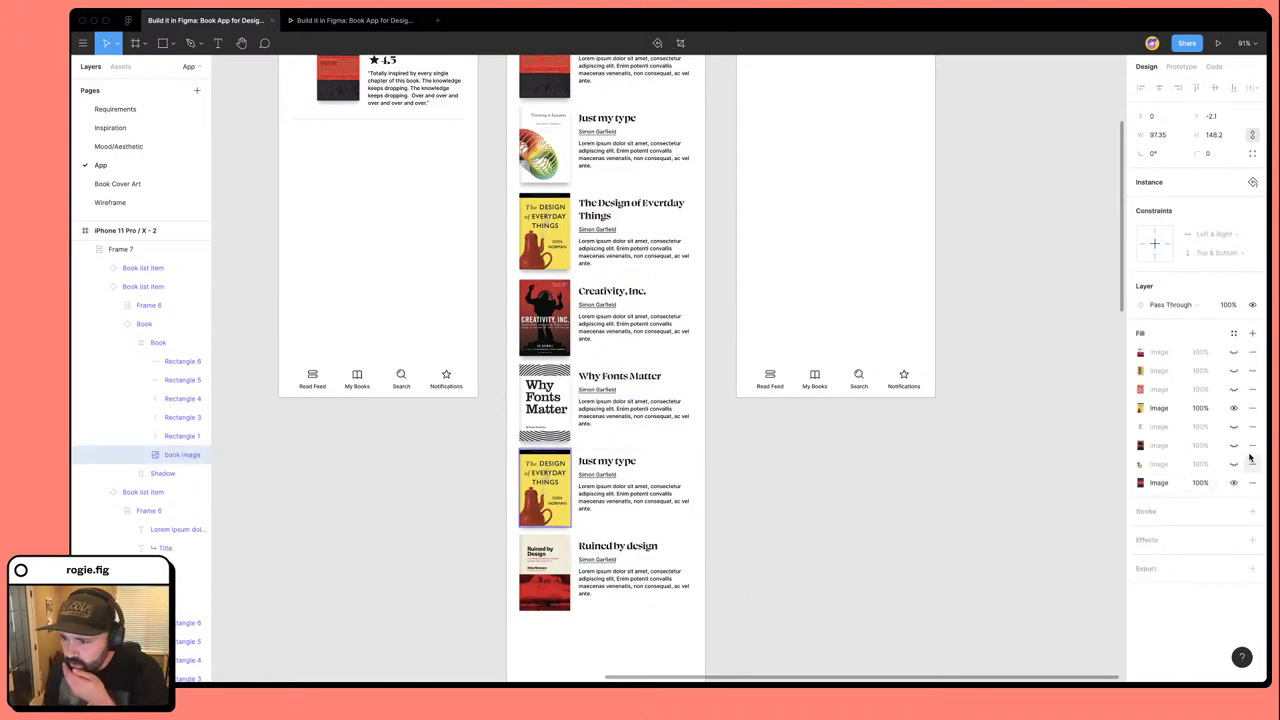
click(1233, 408)
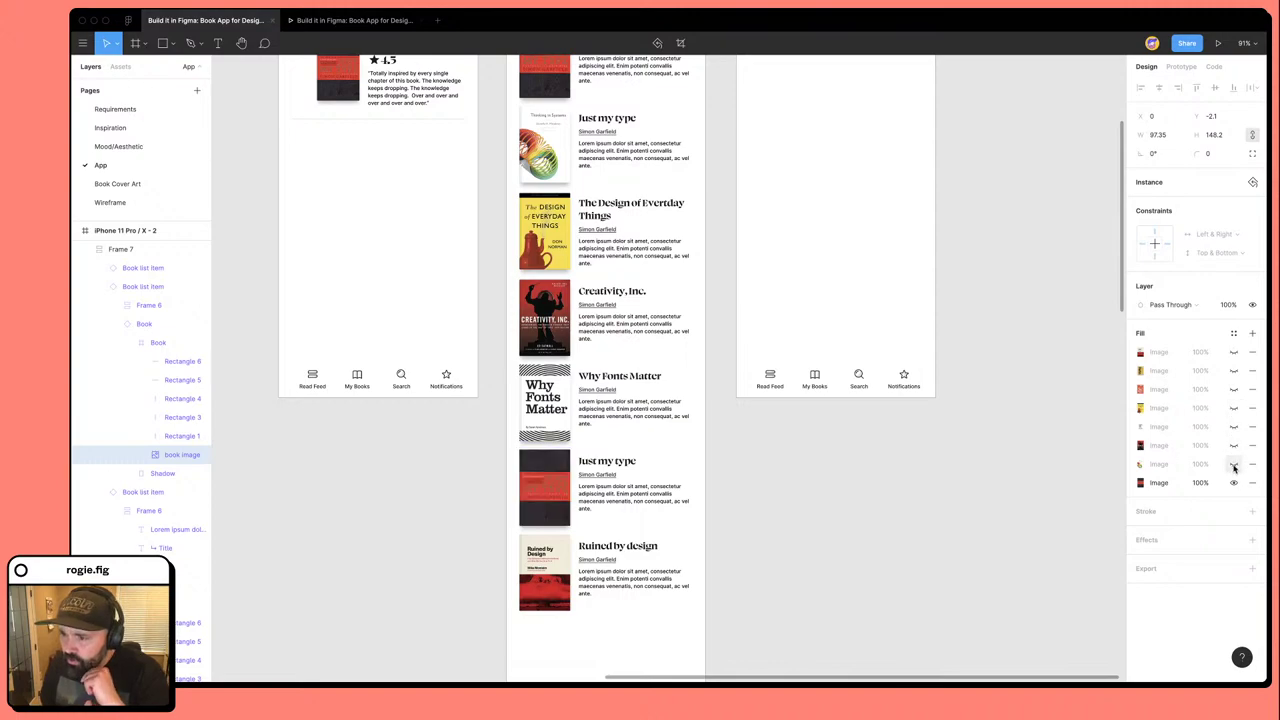
click(1234, 464)
click(1234, 465)
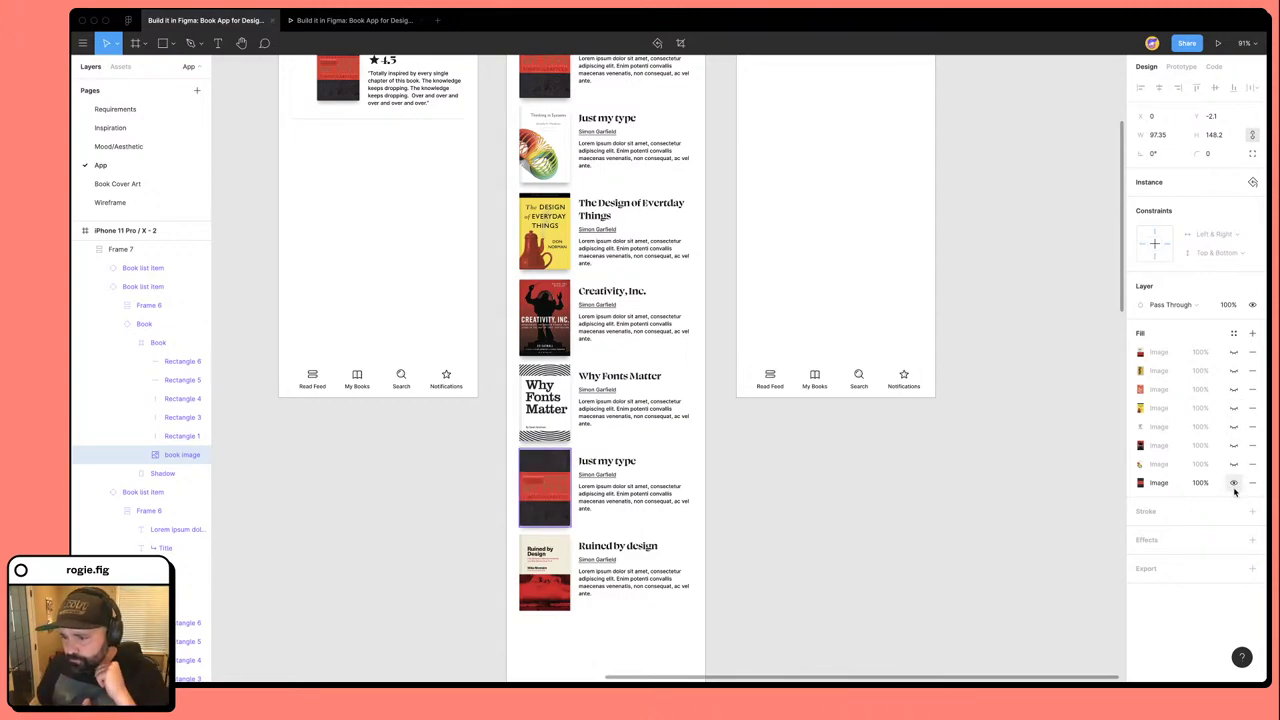
click(1233, 390)
Change the sixth book list item's title to "Logo Modernism" and deselect it.
double_click(600, 465)
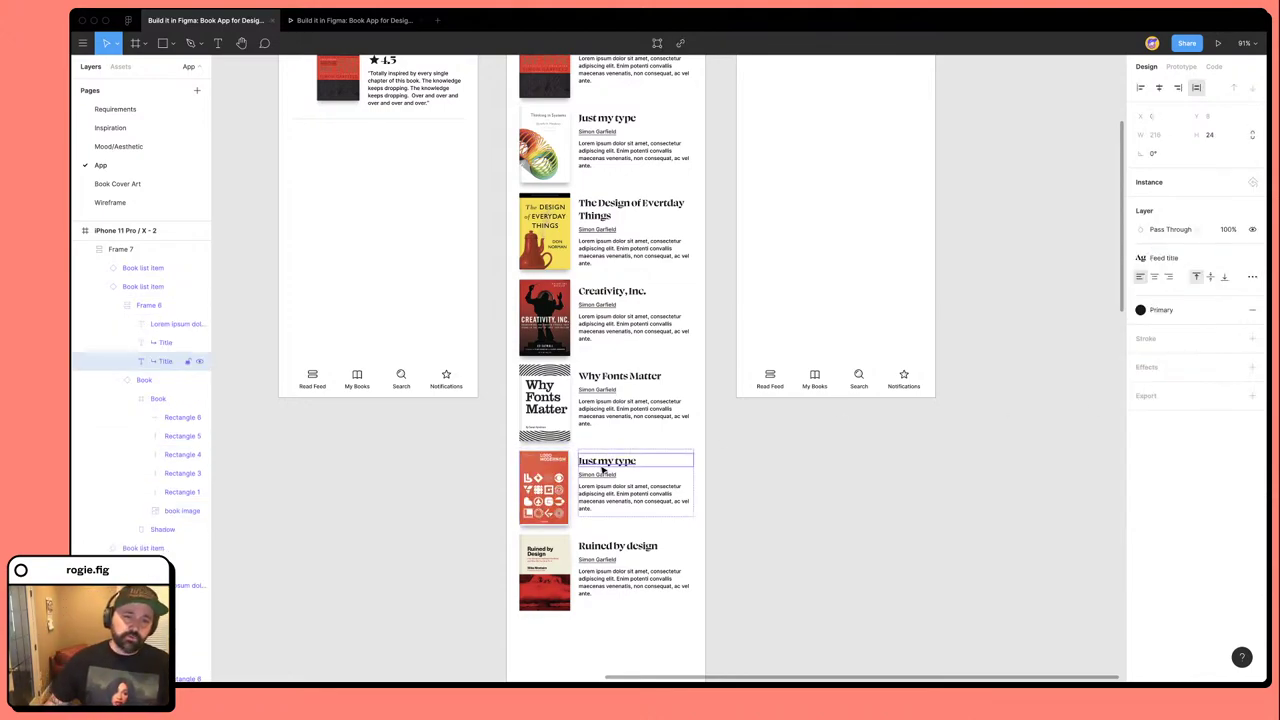
double_click(600, 465)
text(Logo Mo)
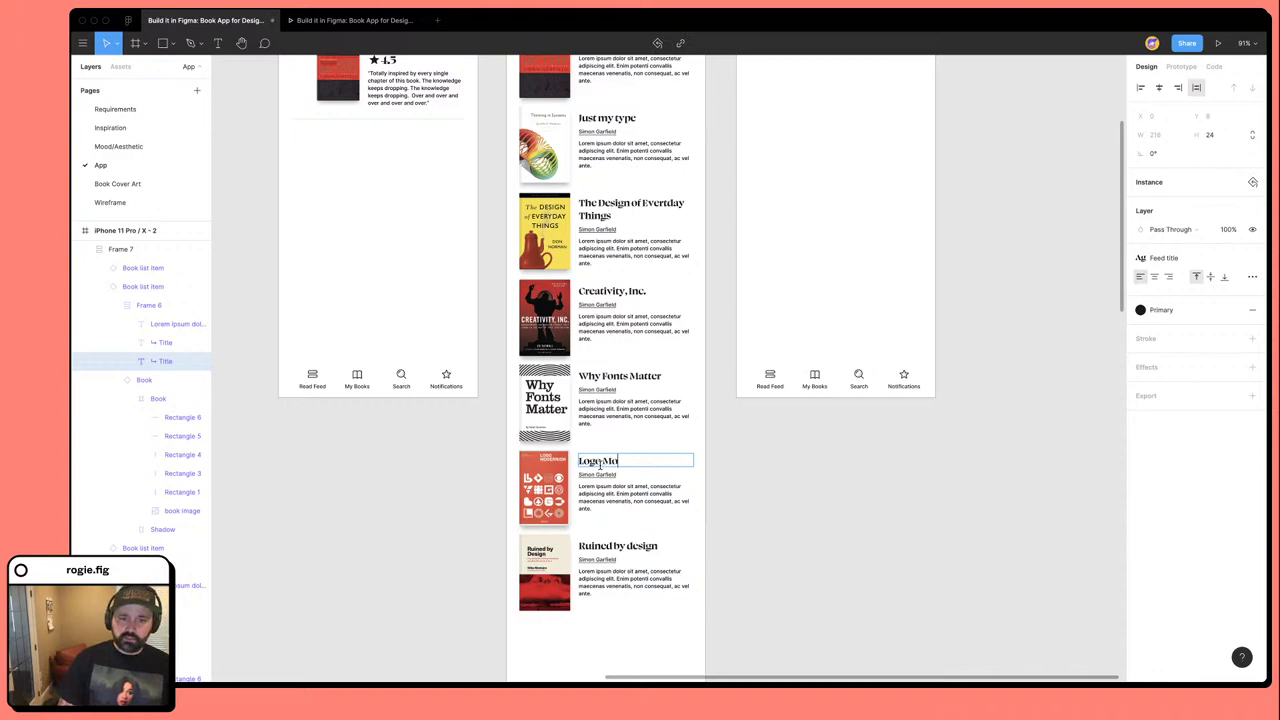
text(dernism)
scroll(820, 537, up, 1)
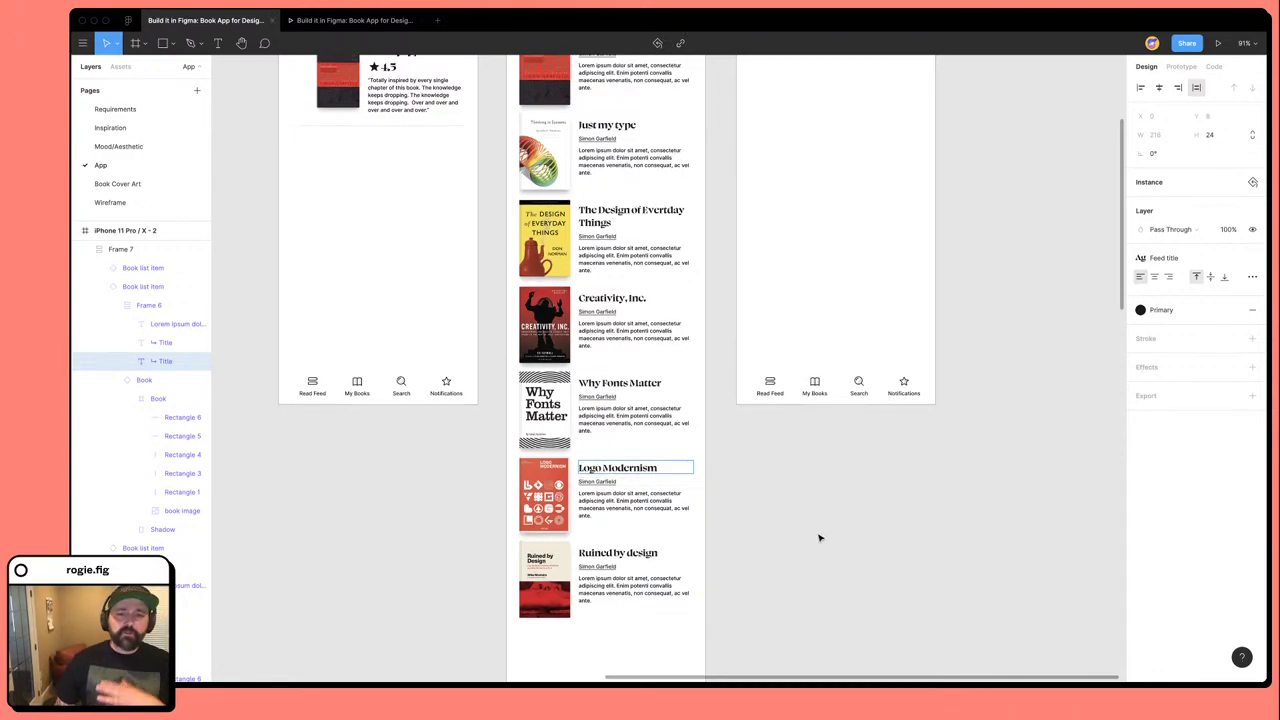
key(Escape)
click(787, 552)
scroll(787, 552, up, 3)
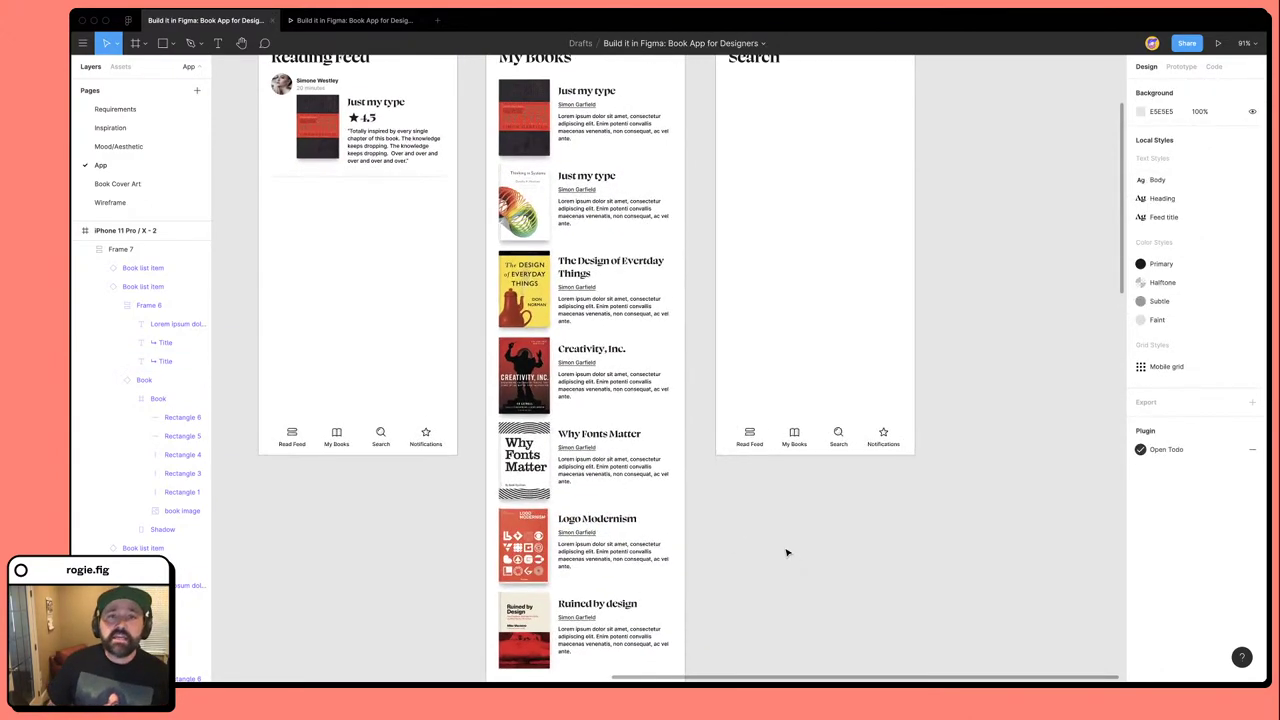
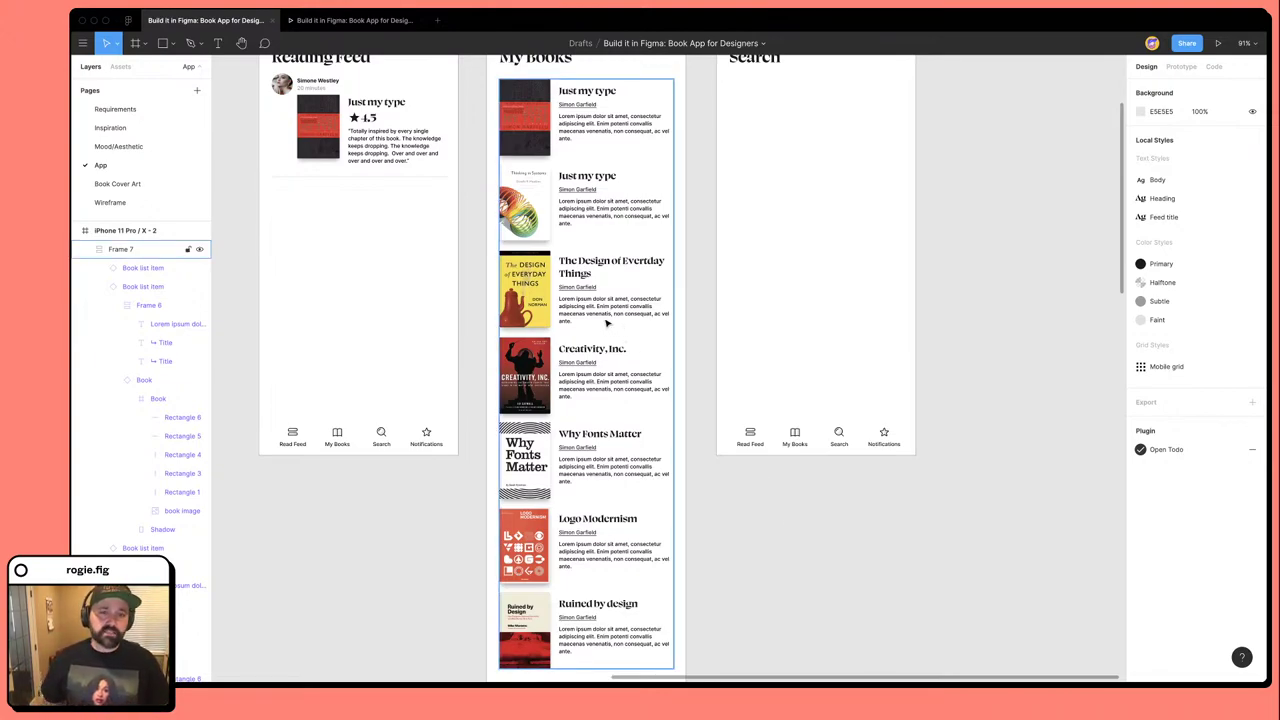
Add a second paragraph to The Design of Everyday Things description, copying its sentence "Enim potenti convallis maecenas venenatis, non consequat, ac vel ante.".
super+click(572, 316)
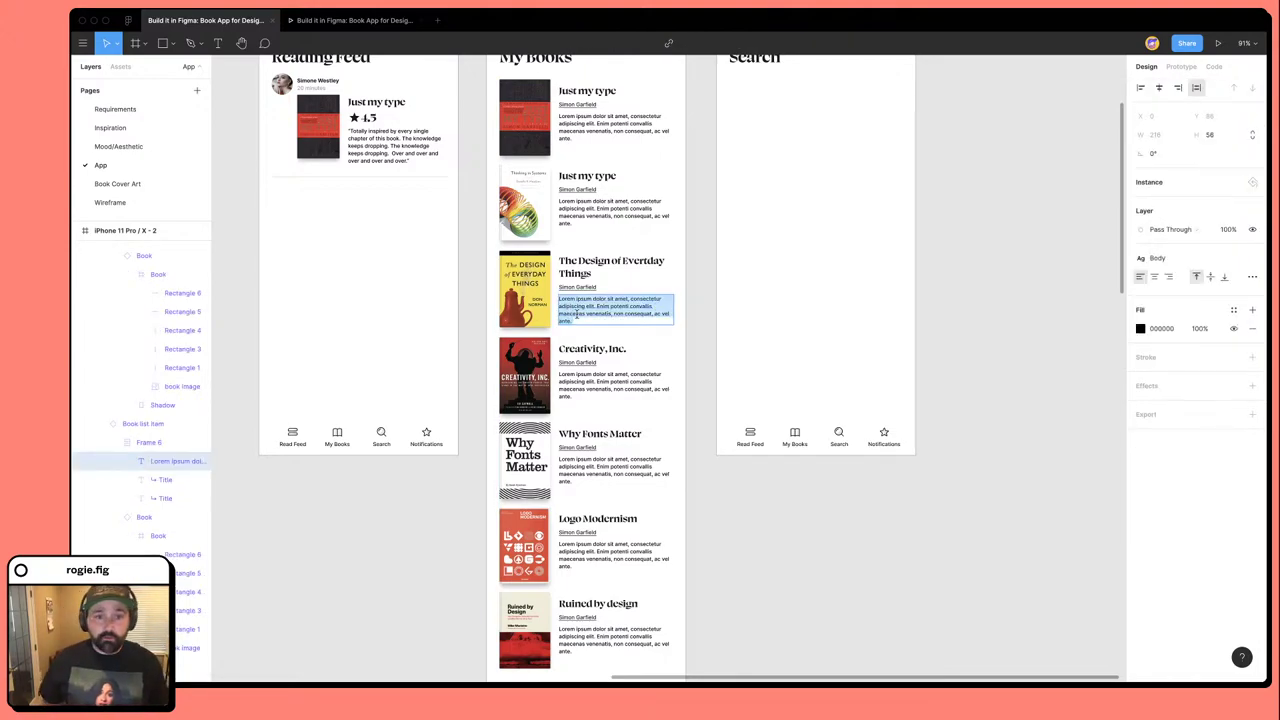
scroll(576, 313, up, 2)
drag(572, 340, 587, 352)
key(ctrl+c)
key(Right)
key(Return)
key(Return)
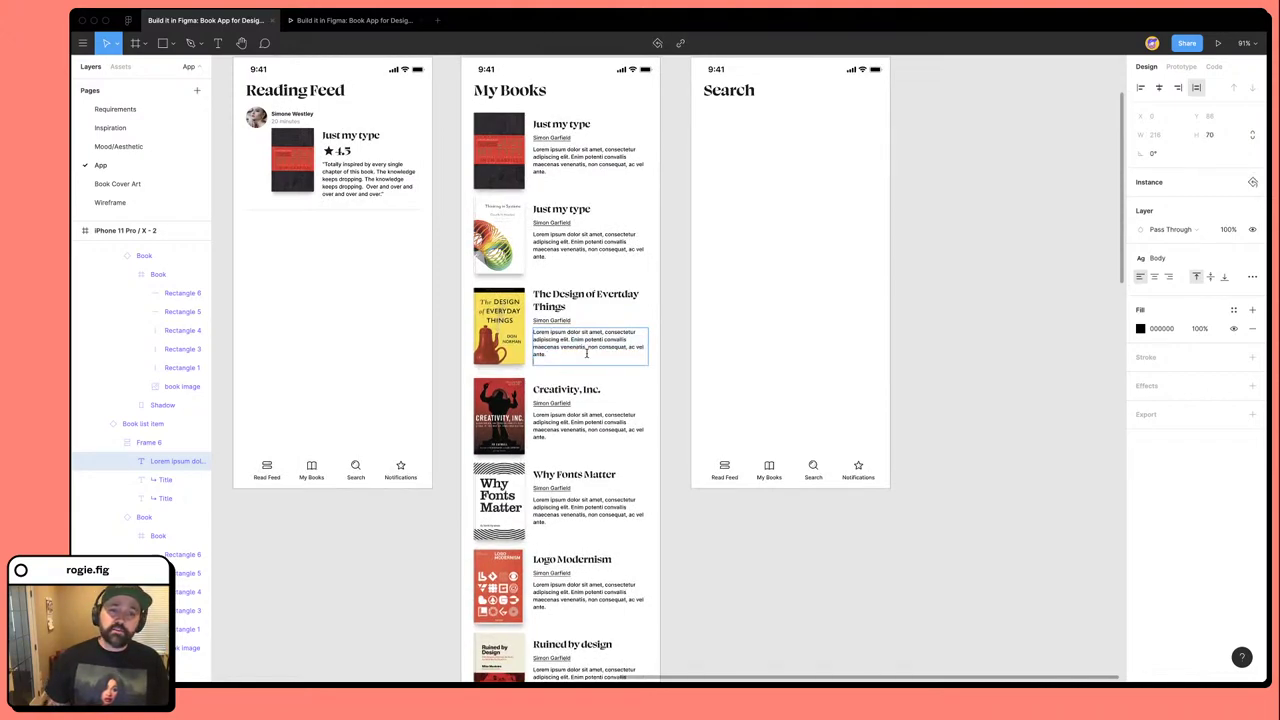
key(ctrl+v)
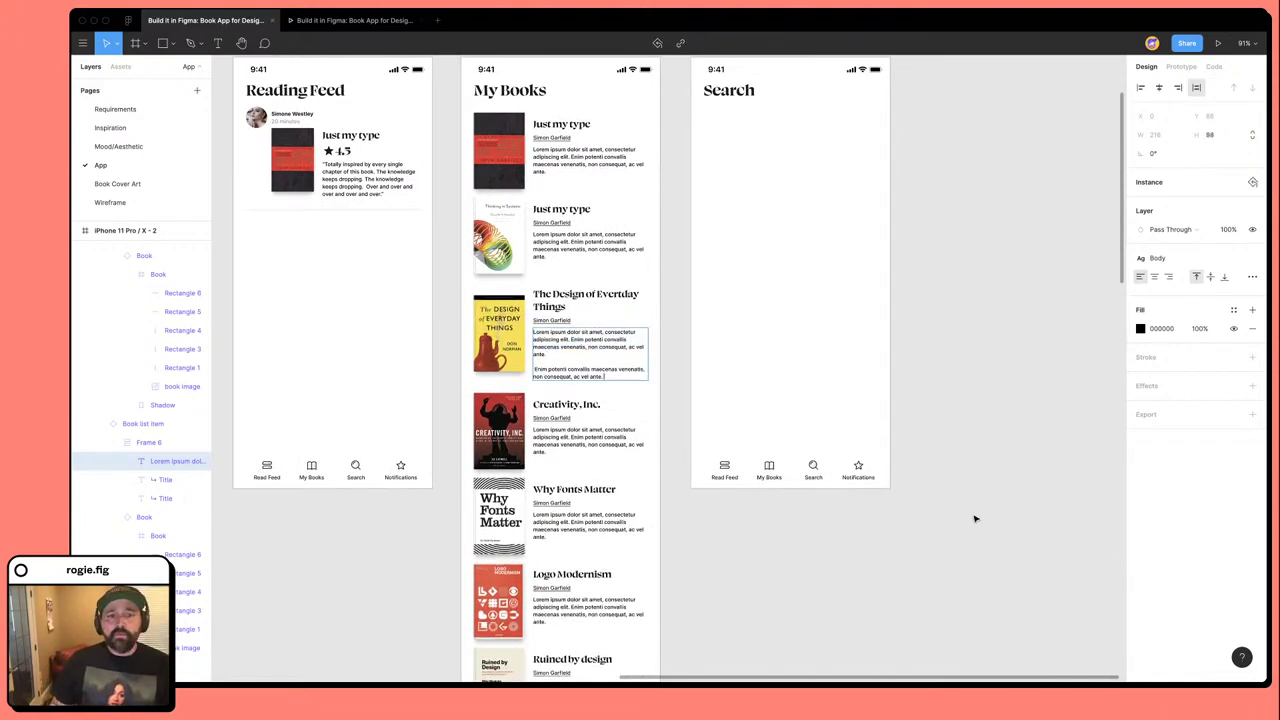
Lengthen the description's second paragraph by repeating its "Enim potenti convallis" sentence once more.
key(ctrl+a)
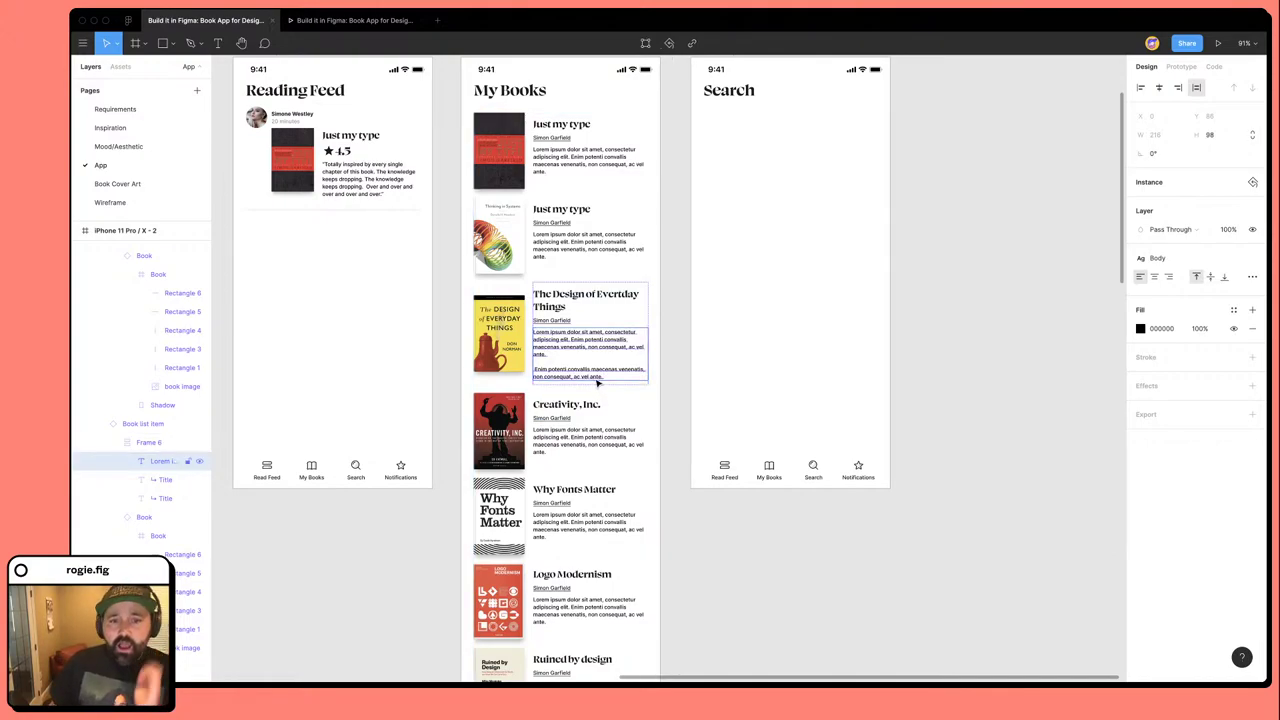
drag(604, 380, 500, 373)
key(ctrl+c)
key(ctrl+v)
key(ctrl+v)
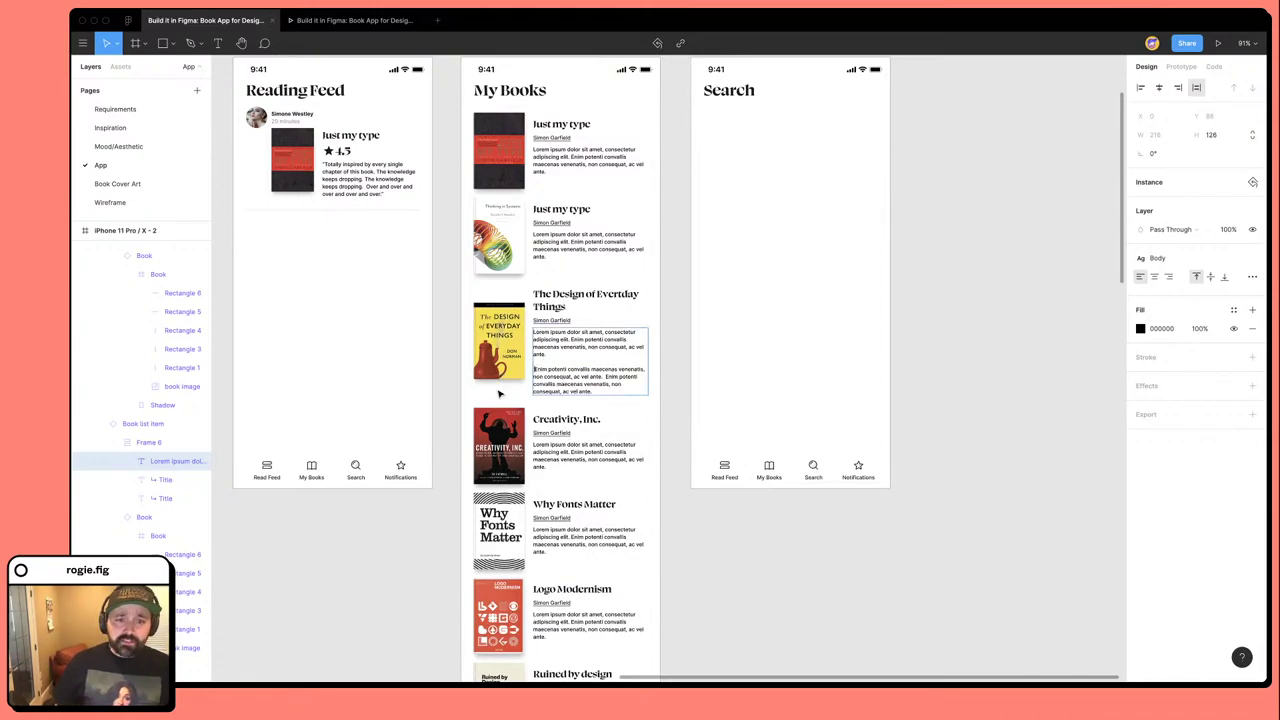
scroll(660, 400, down, 1)
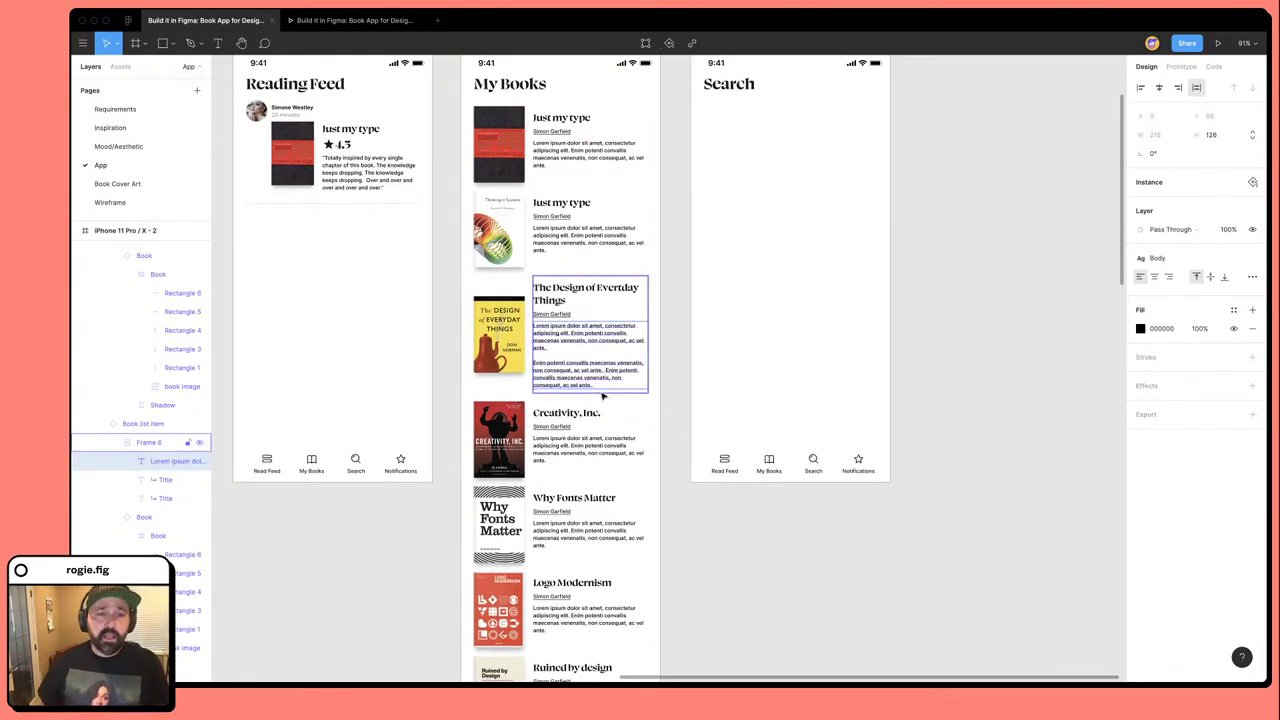
Examine how the My Books list items and their covers align next to descriptions of different lengths.
scroll(601, 392, up, 5)
click(515, 353)
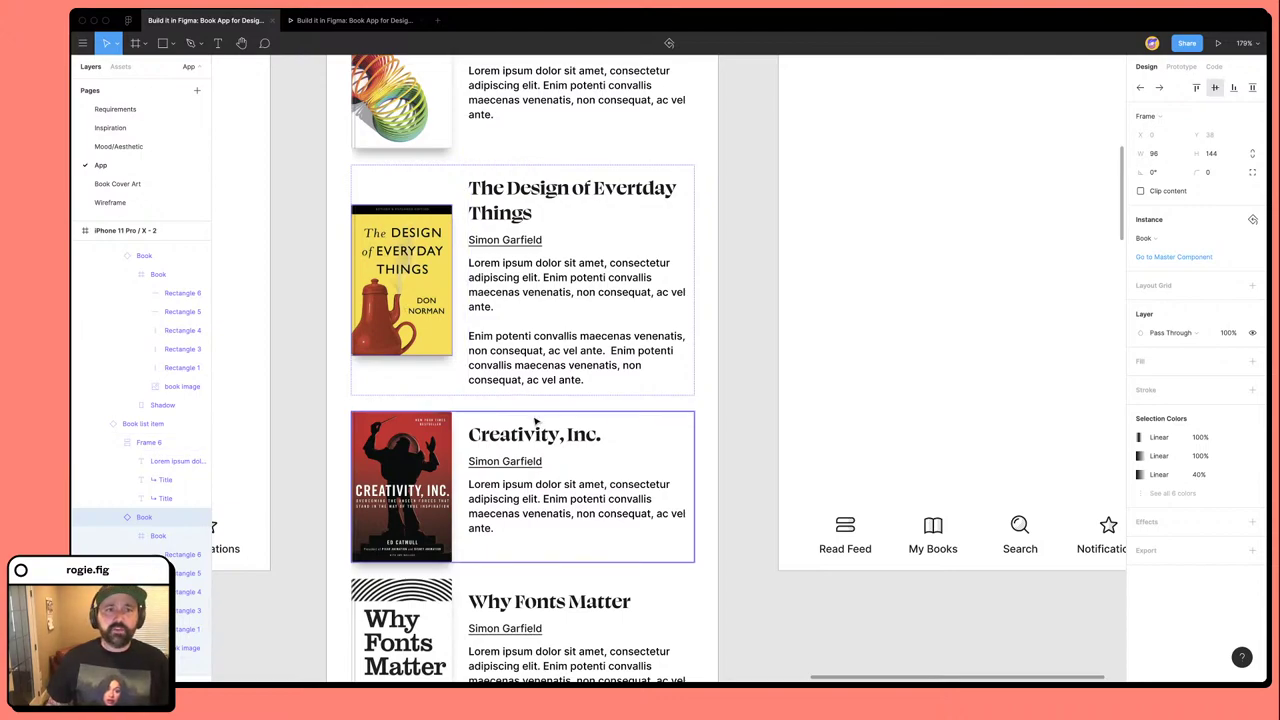
click(288, 392)
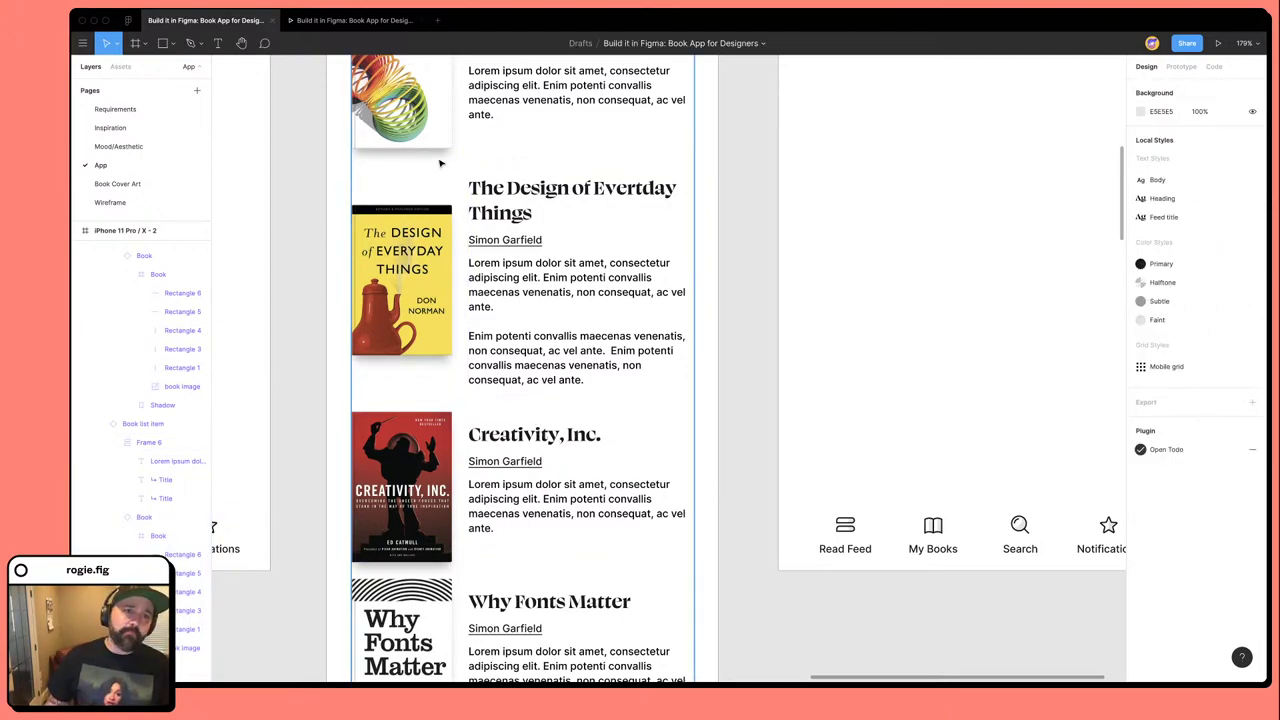
scroll(482, 447, down, 5)
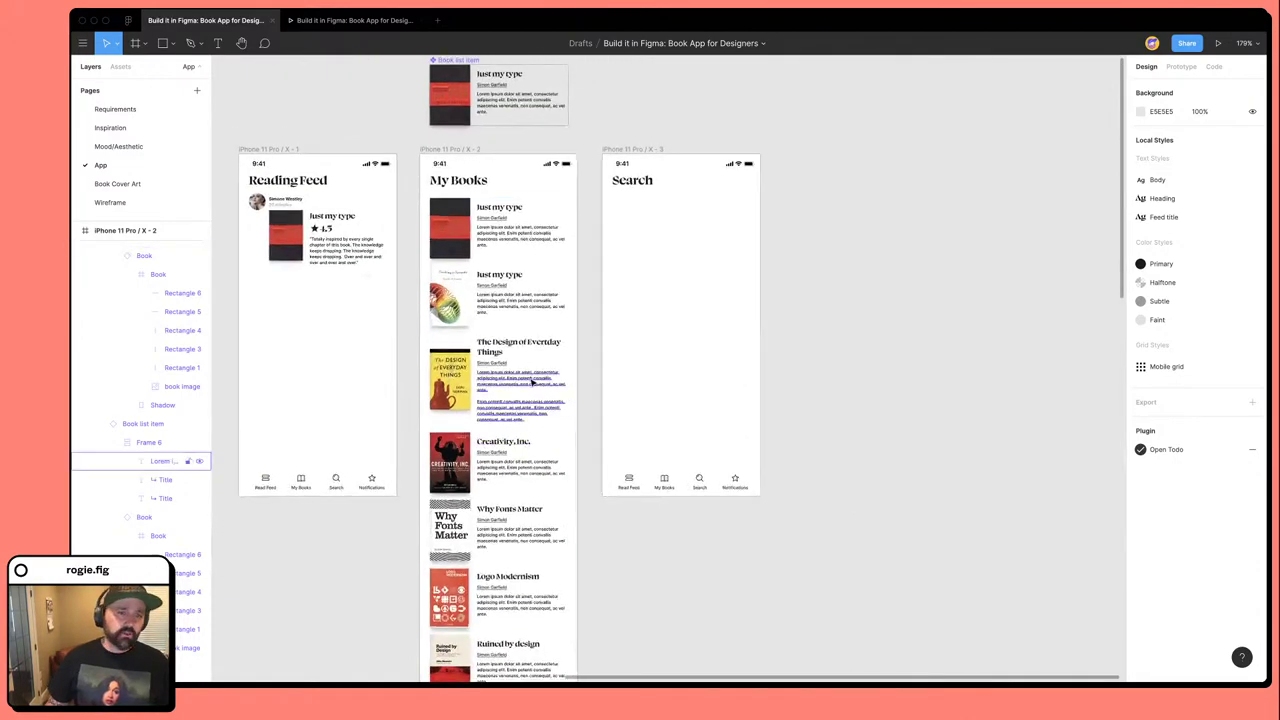
scroll(482, 388, up, 3)
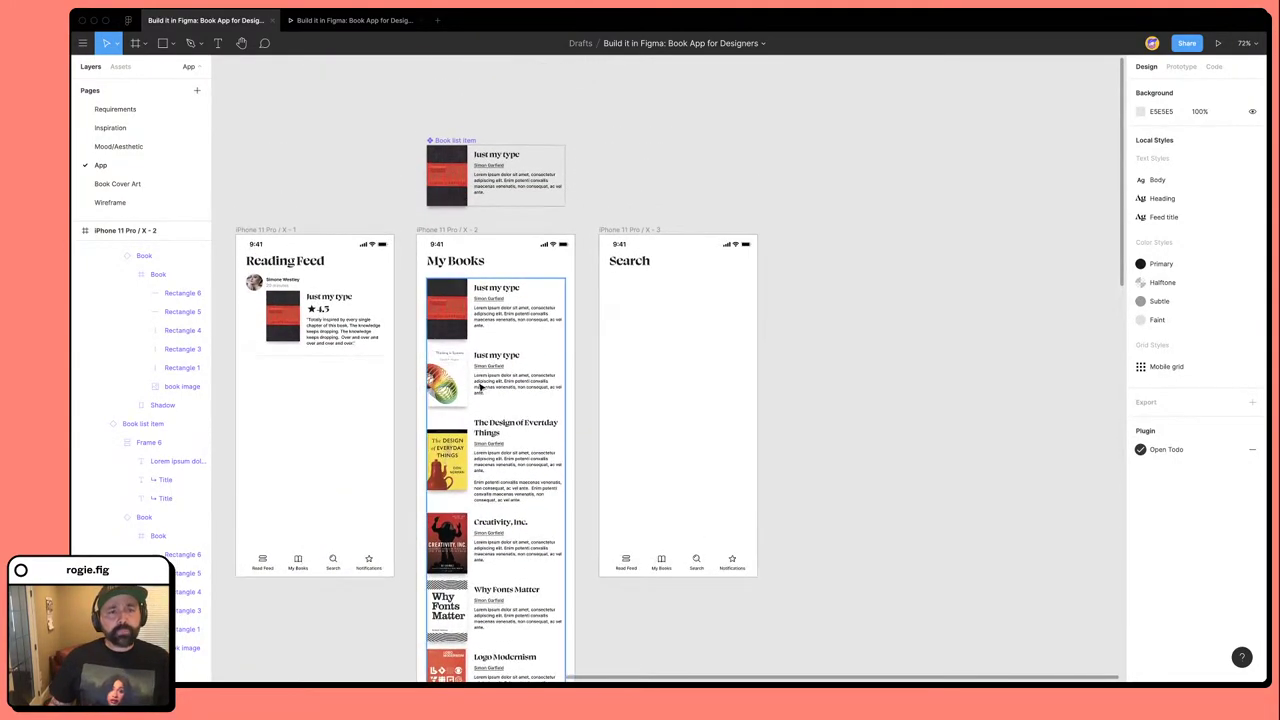
scroll(481, 386, up, 5)
scroll(530, 518, down, 1)
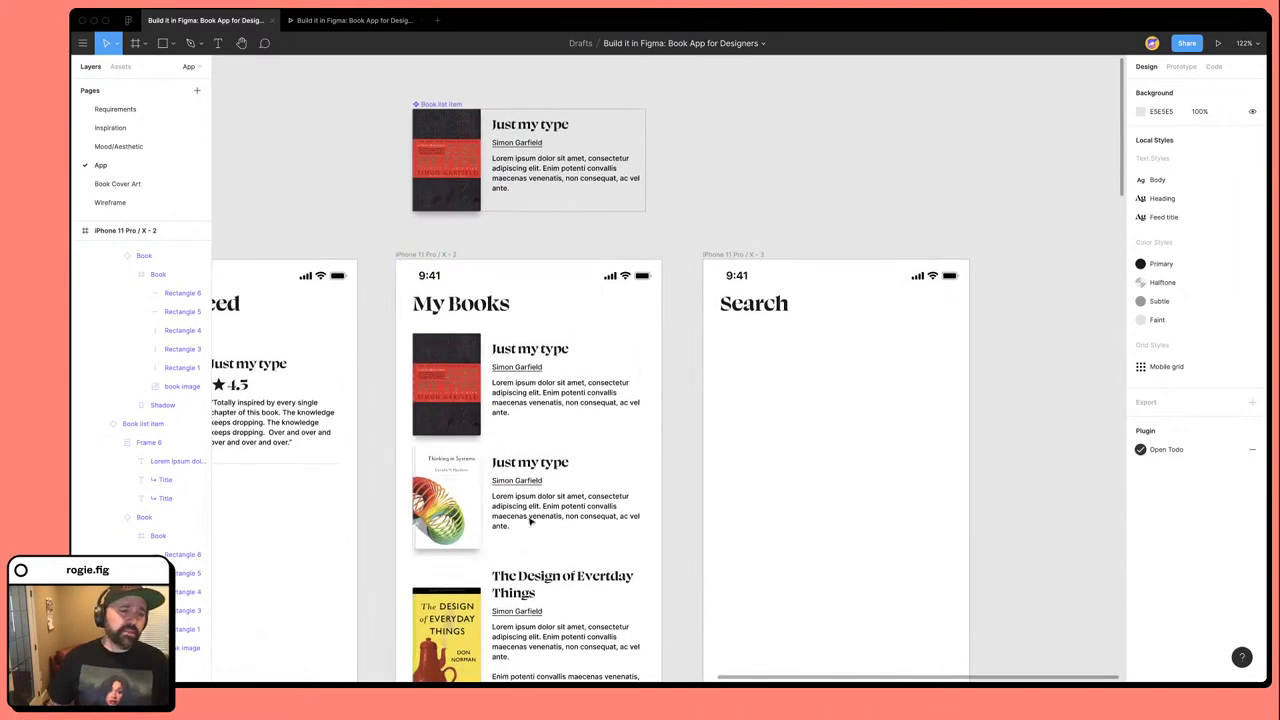
scroll(530, 518, down, 3)
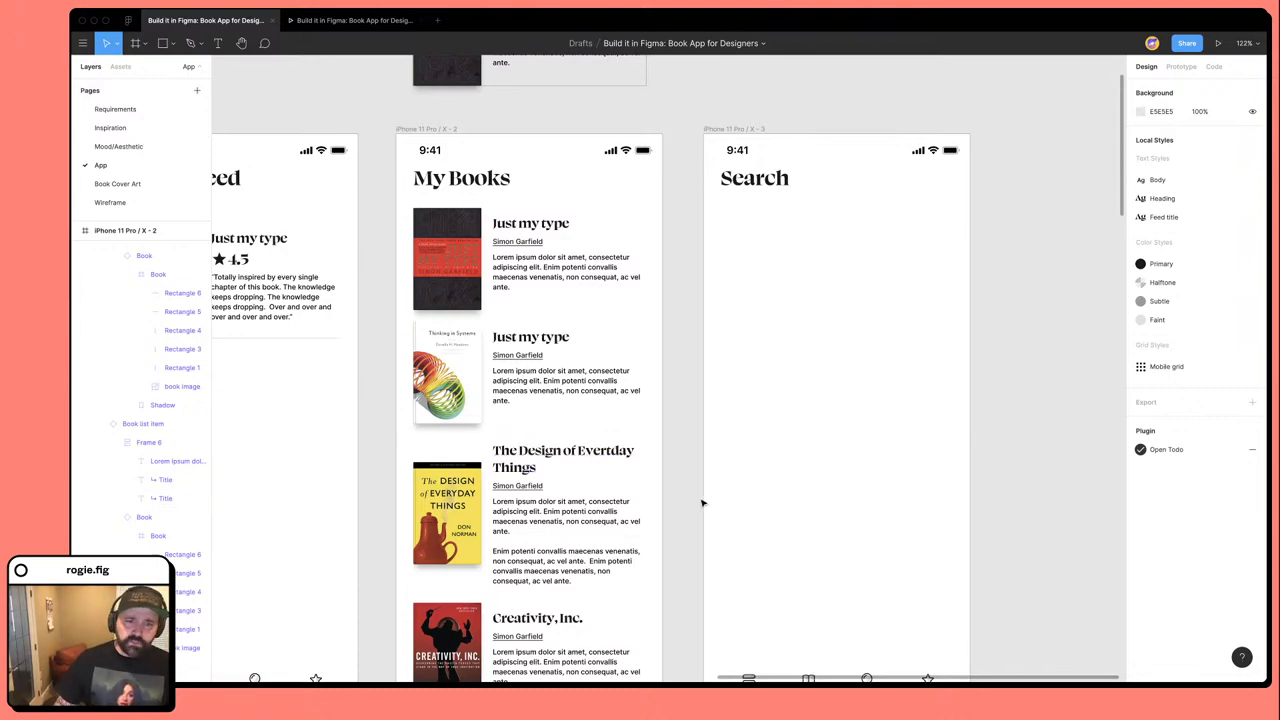
Duplicate the lorem ipsum text in the Book list item master component as a second paragraph, separated by a blank line.
scroll(686, 503, up, 4)
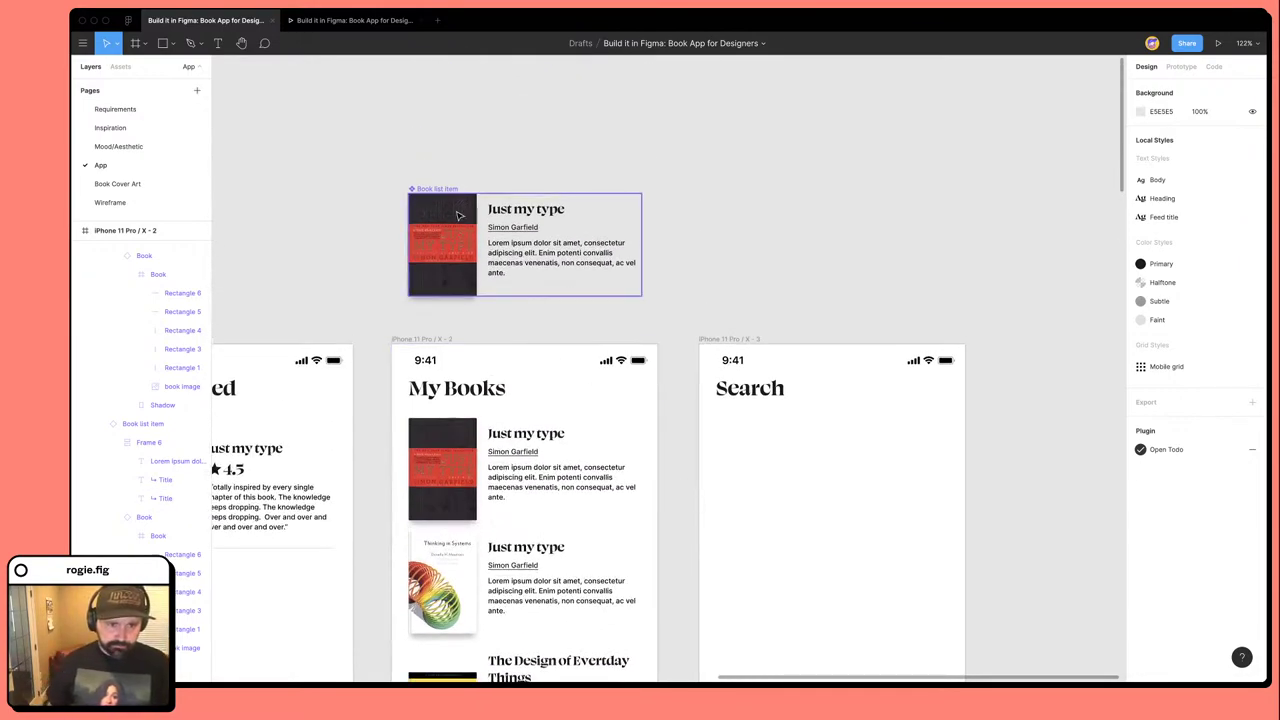
double_click(454, 231)
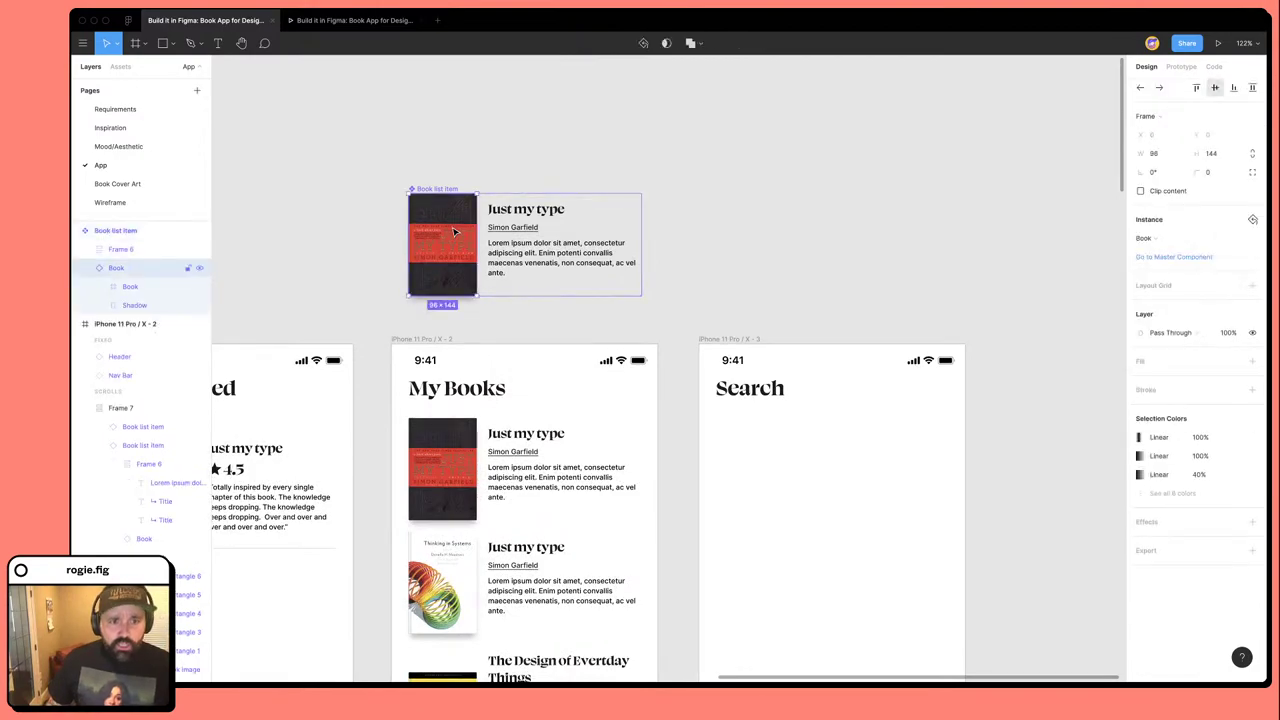
click(498, 268)
key(Return)
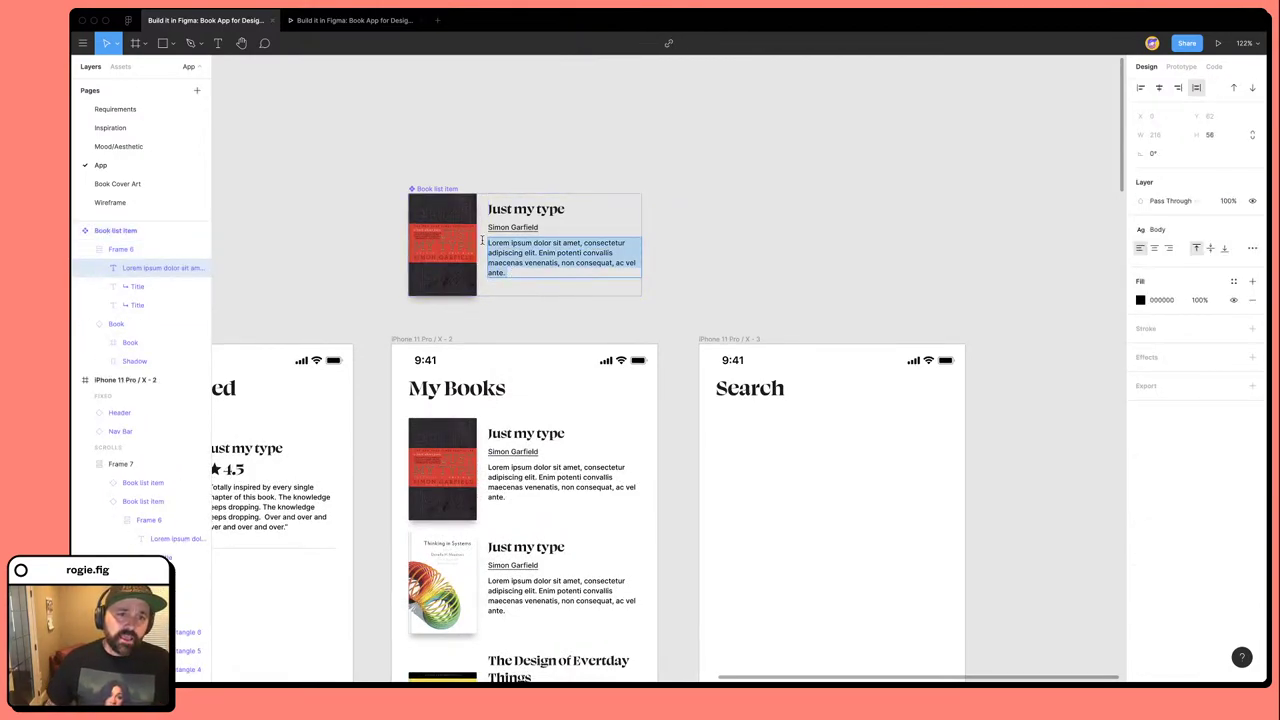
key(ctrl+c)
key(Right)
key(Return)
key(ctrl+v)
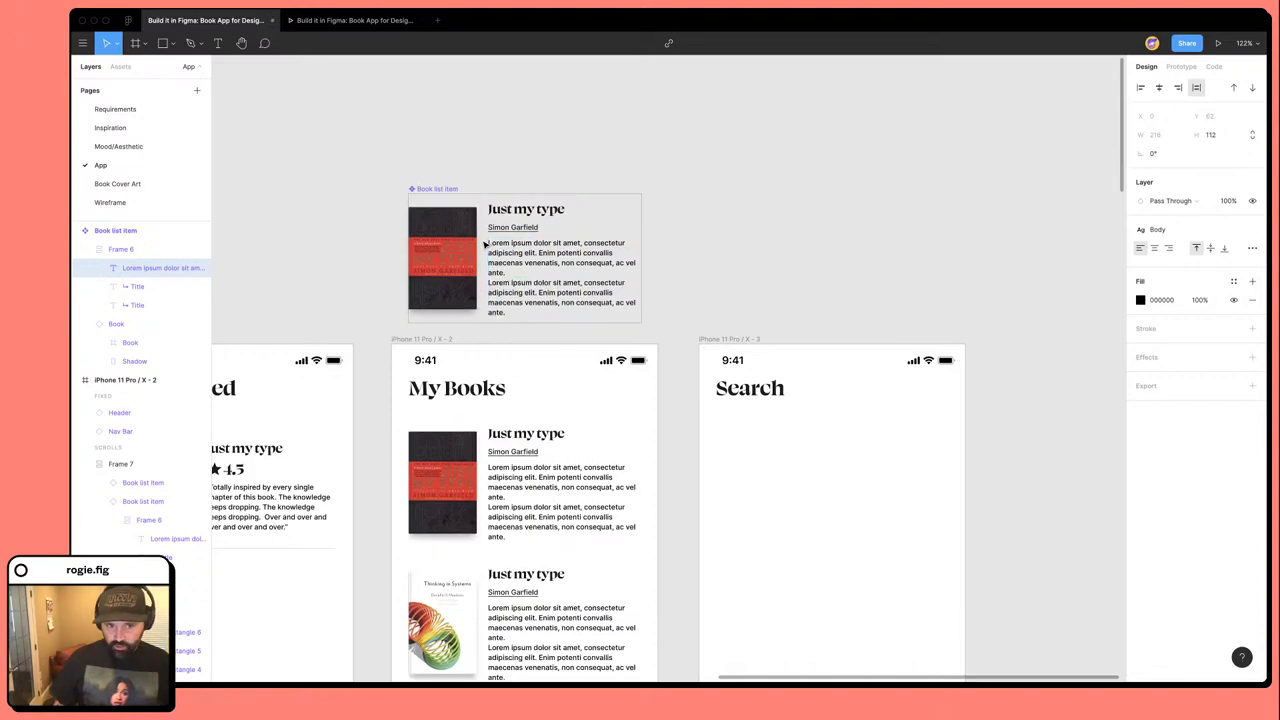
key(Return)
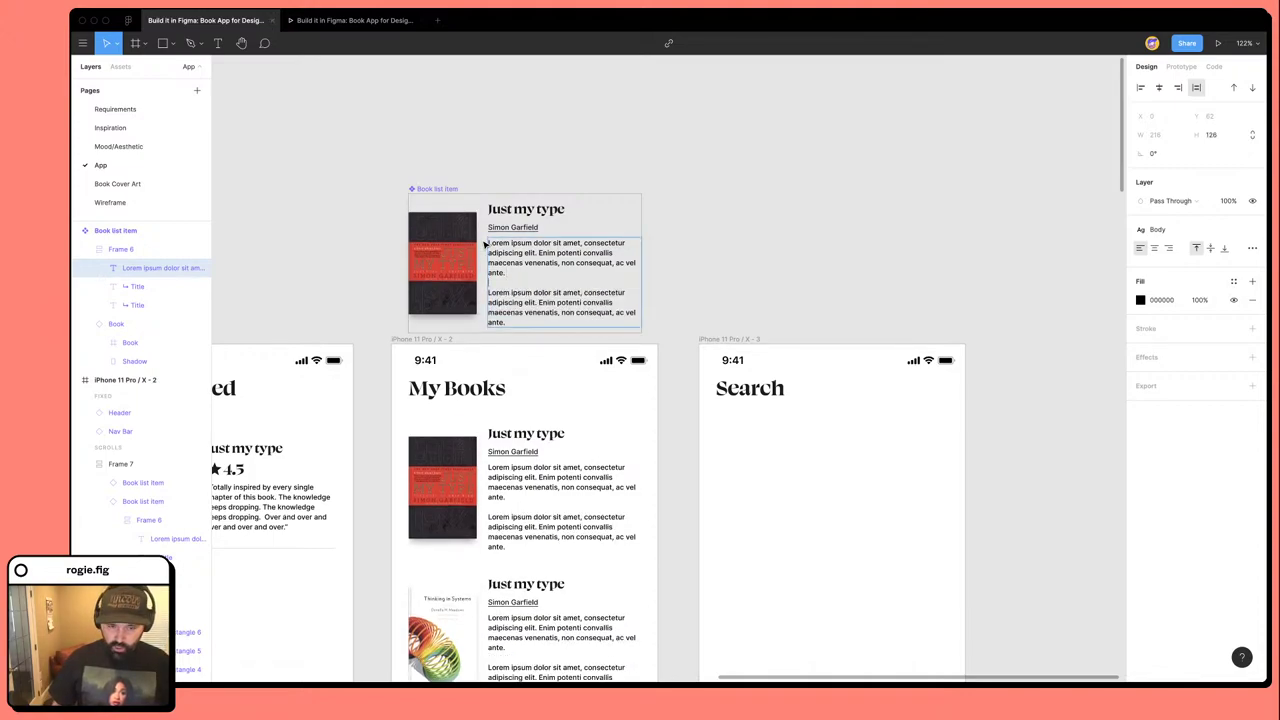
Move the Book list item master component slightly higher above the My Books screen and align its book cover to the top.
click(443, 196)
key(shift+a)
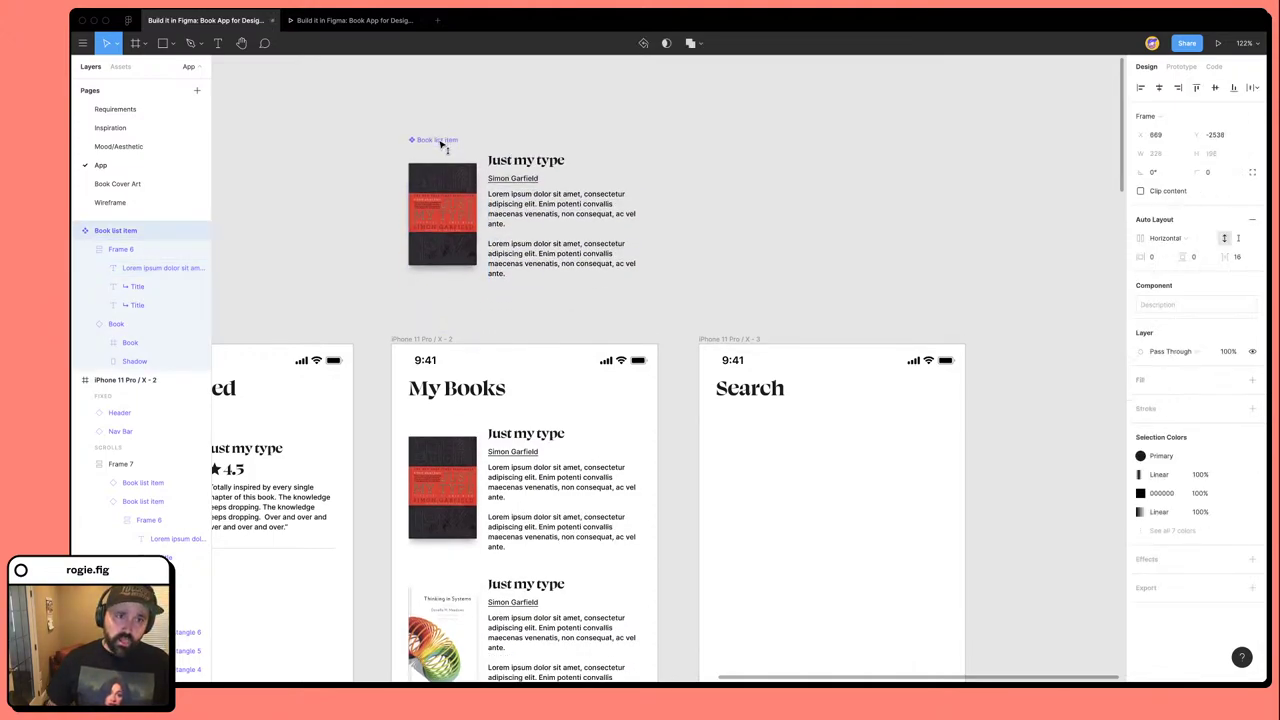
click(454, 244)
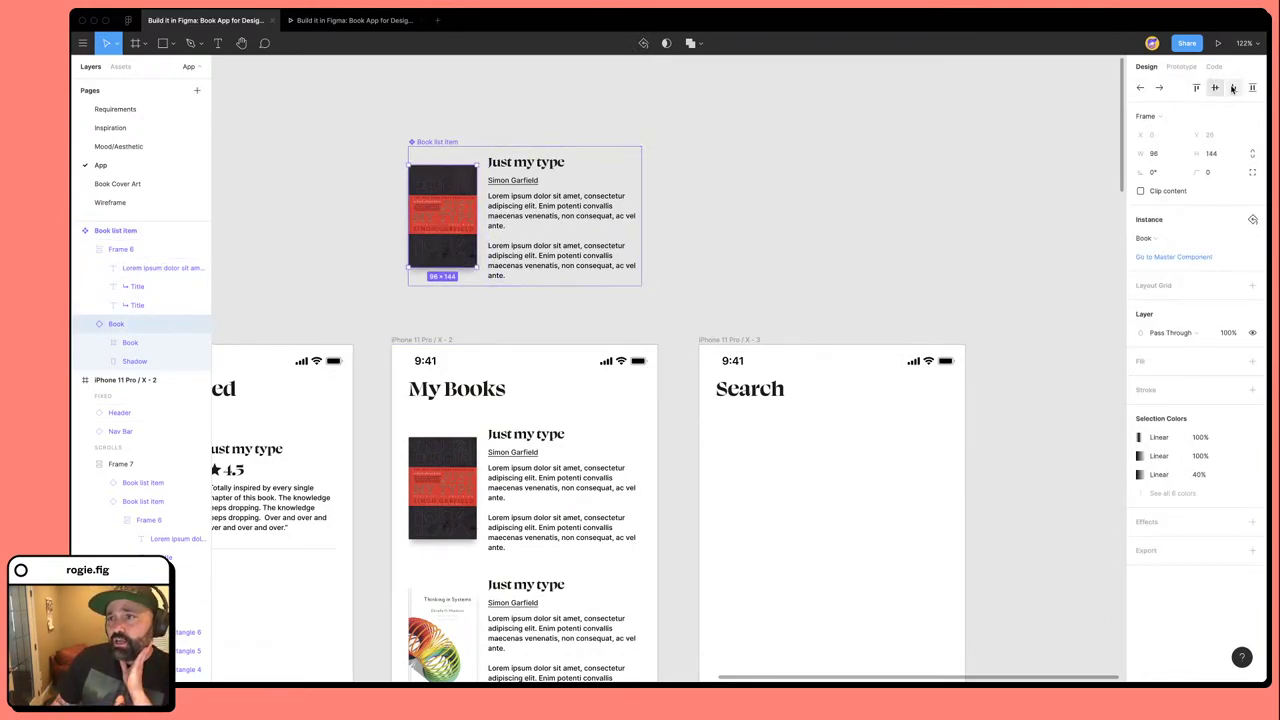
click(1196, 87)
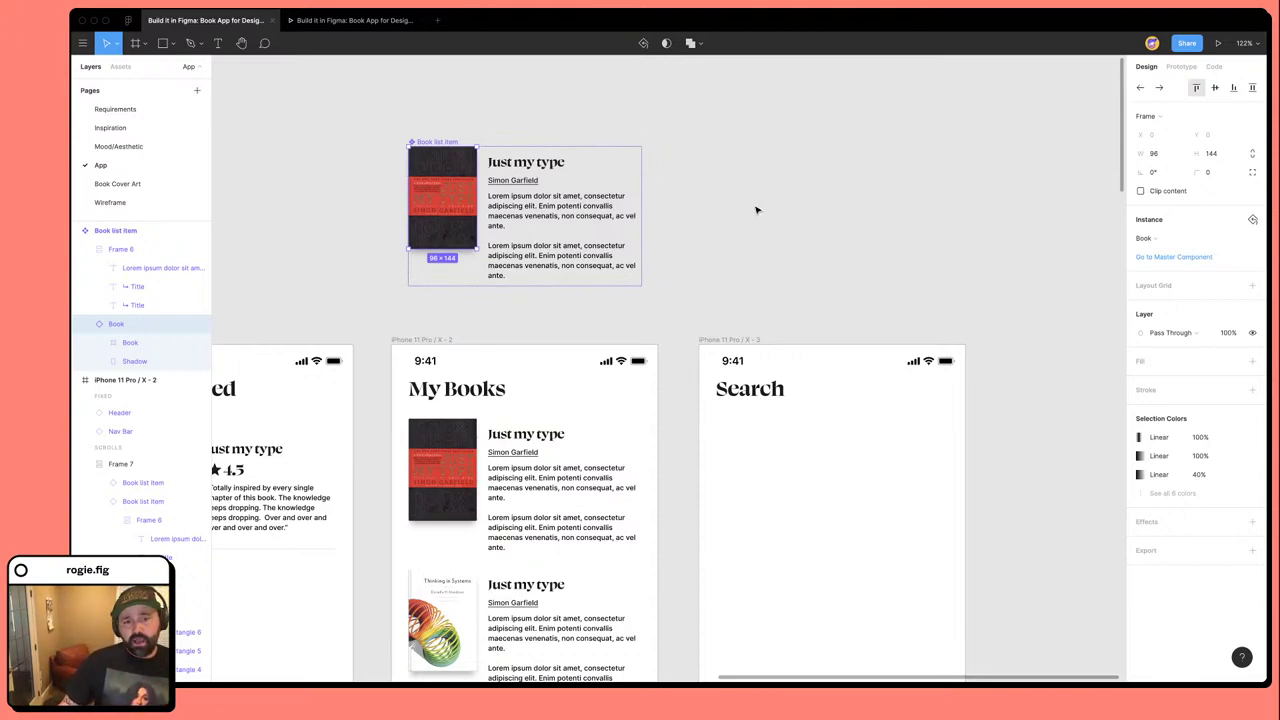
Set the vertical padding of the master component's text frame to 0 and deselect it.
click(515, 190)
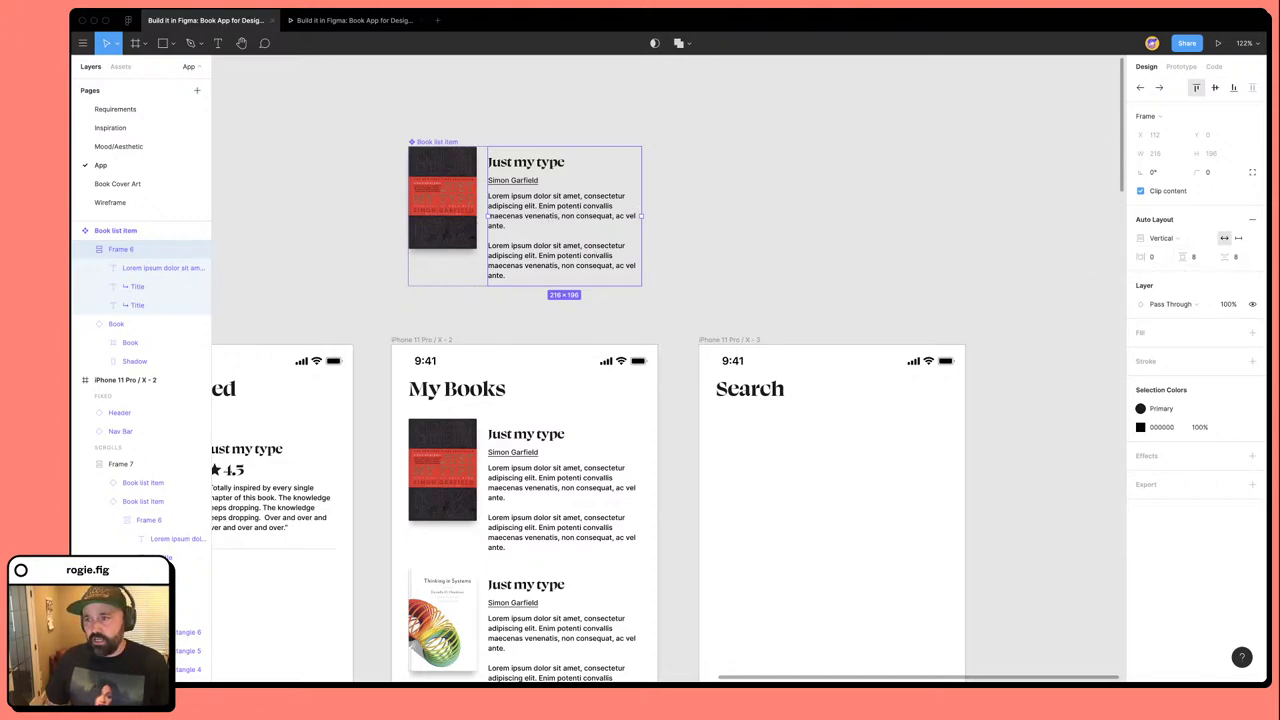
click(1199, 258)
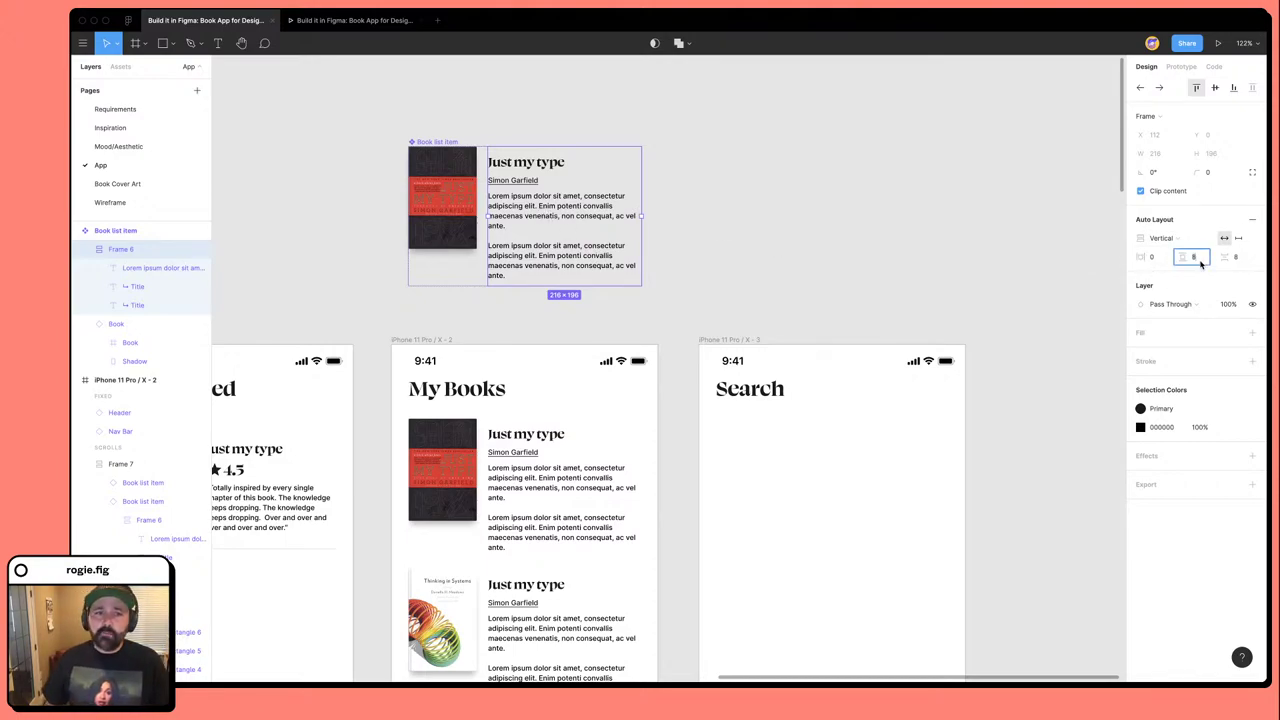
key(Tab)
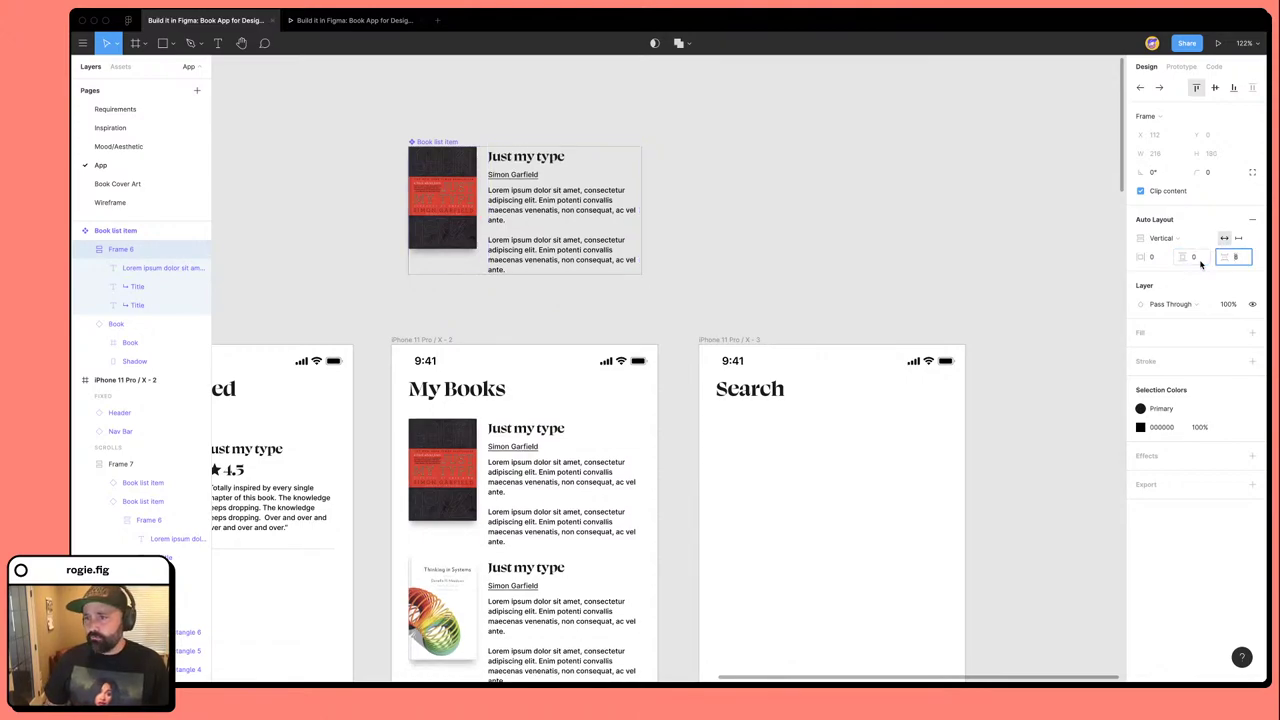
click(782, 288)
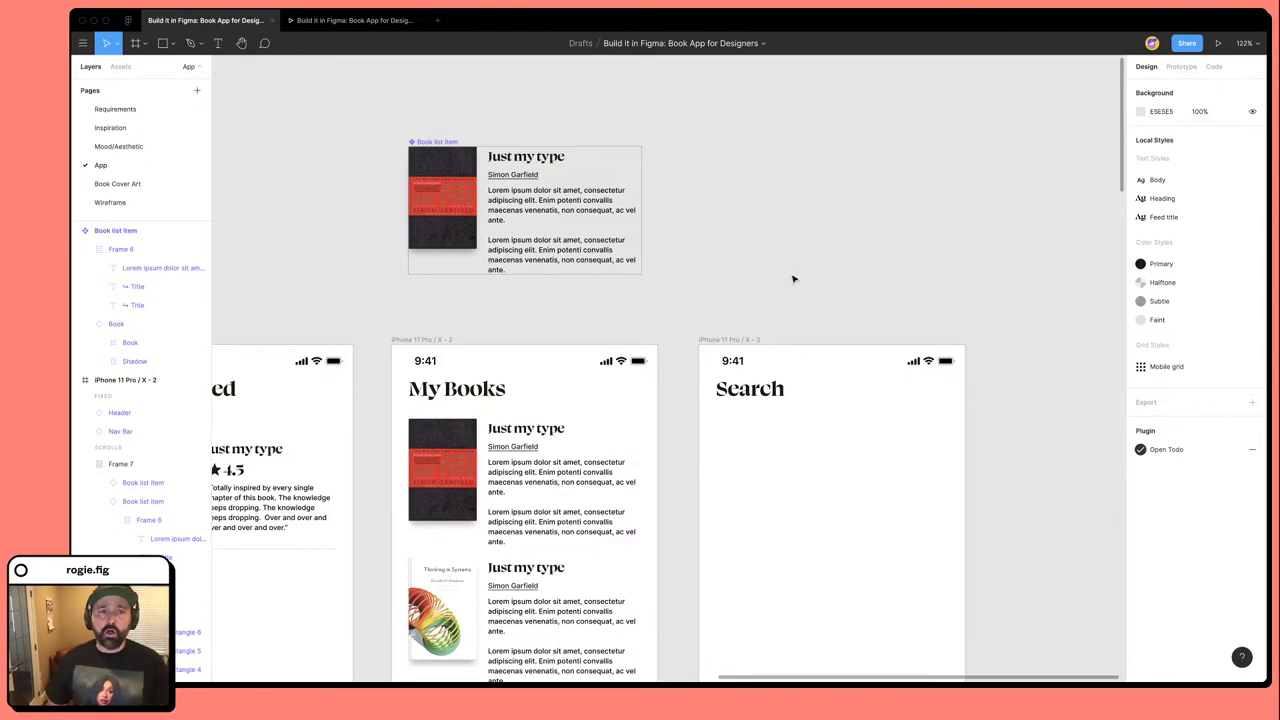
Set the vertical padding of the whole Book list item master component to 8.
click(445, 170)
double_click(445, 170)
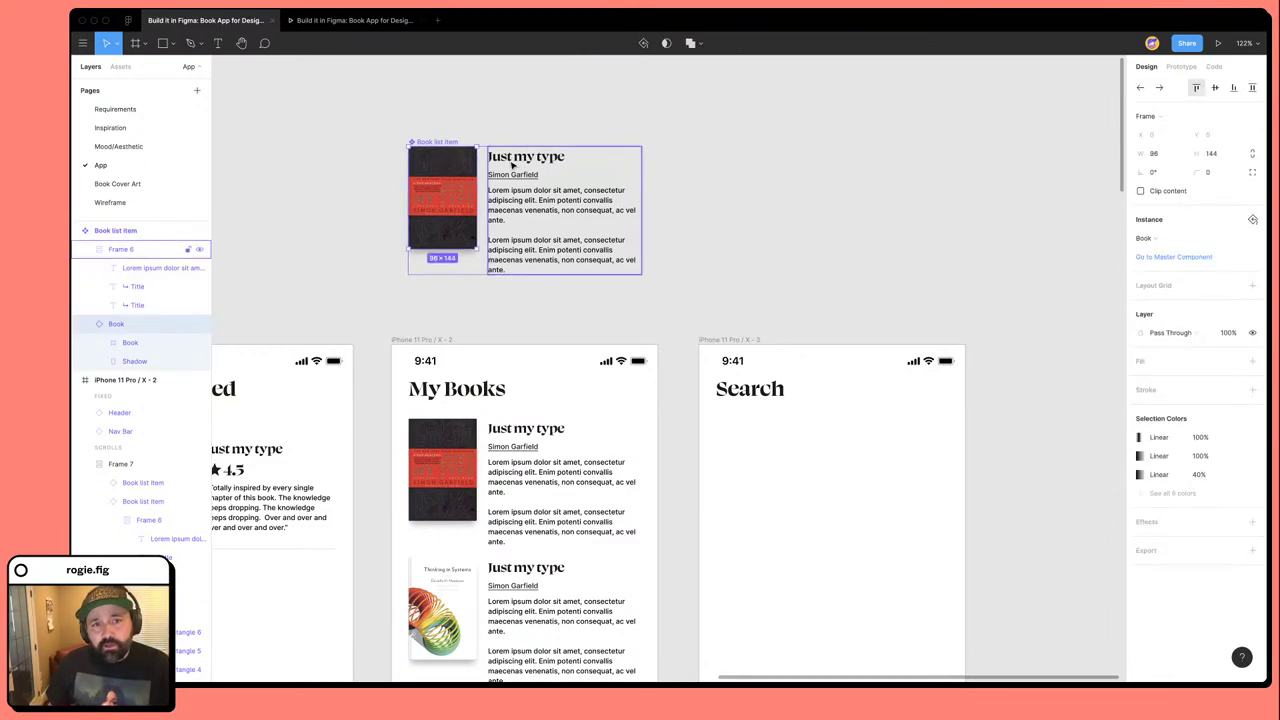
click(514, 163)
click(517, 162)
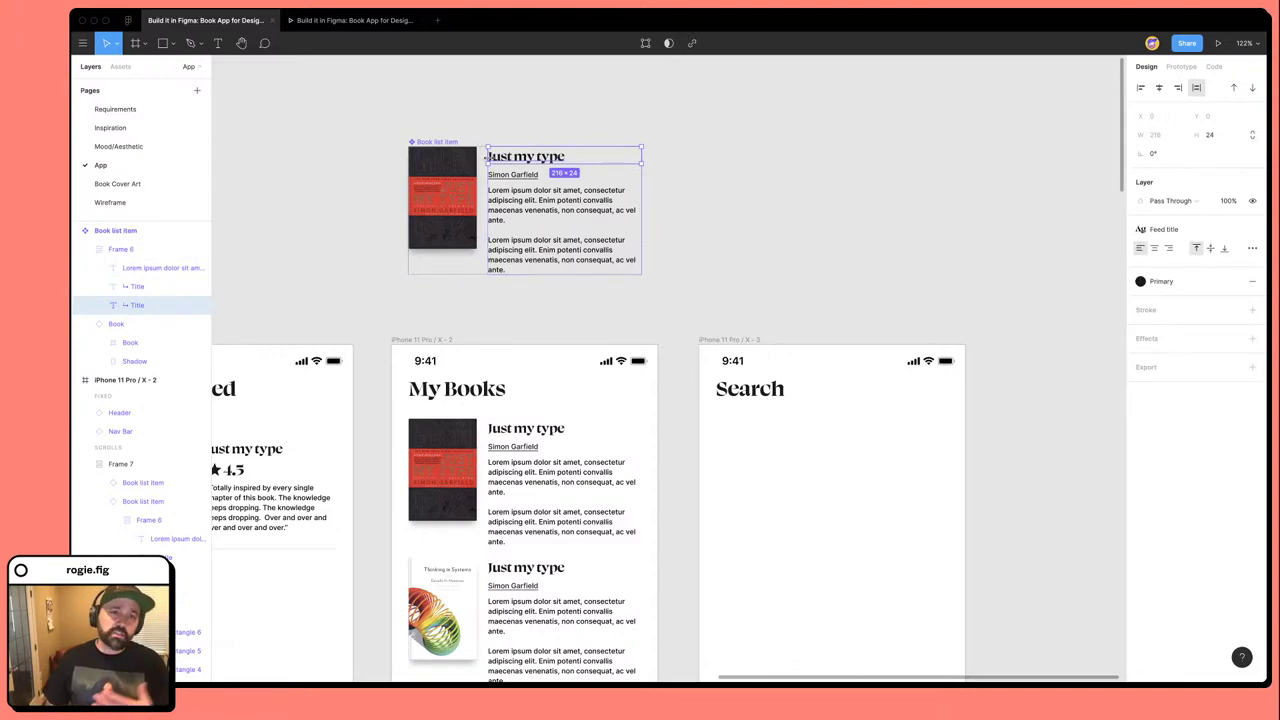
click(708, 197)
click(418, 158)
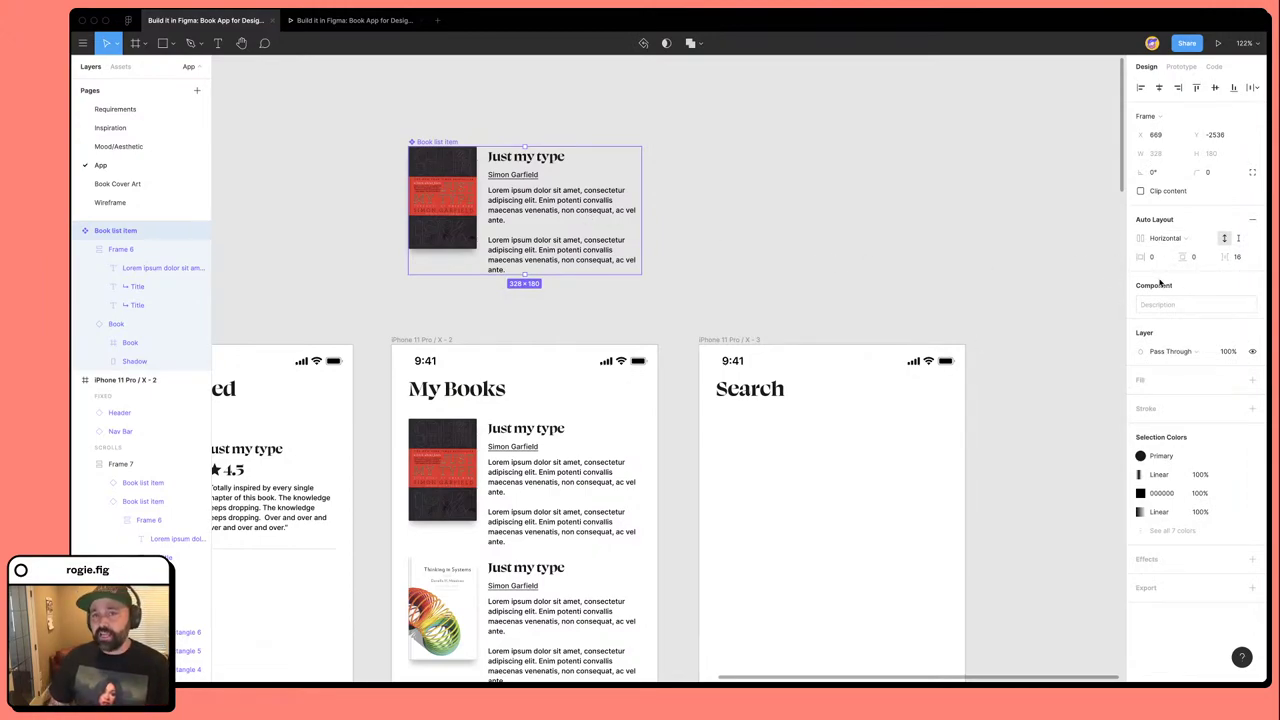
click(1202, 258)
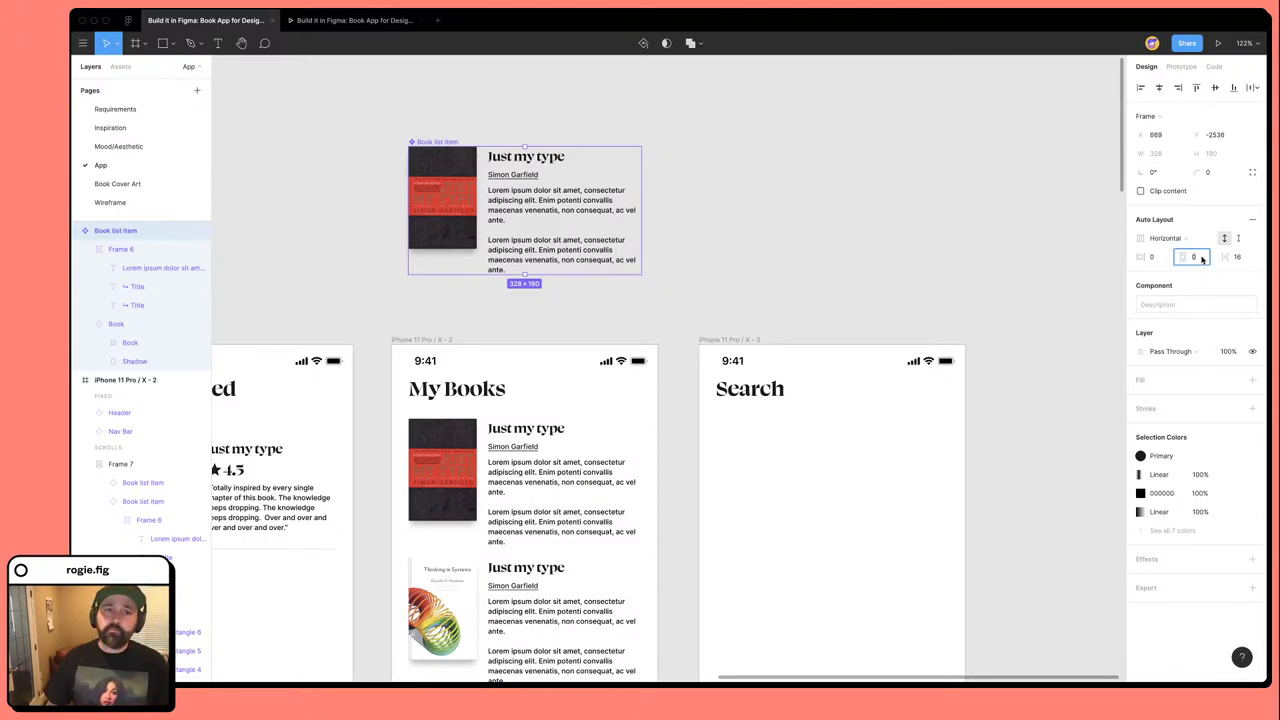
text(8)
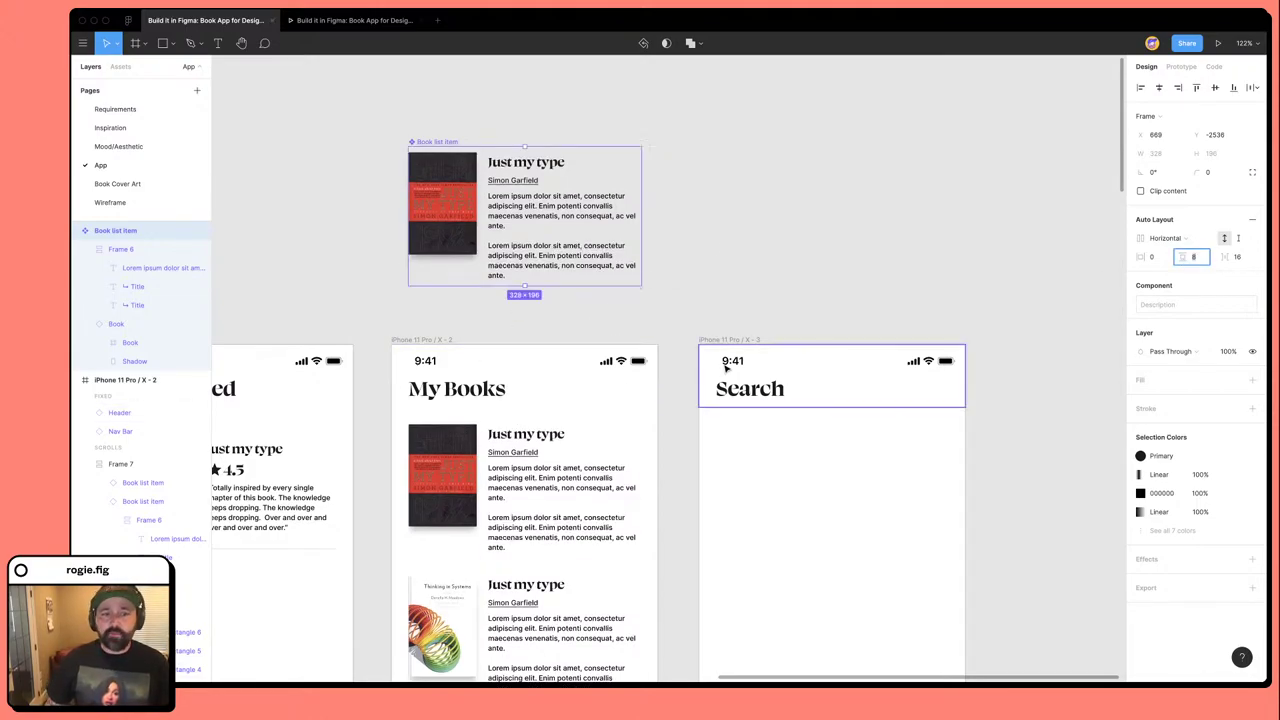
Review the updated My Books list on the canvas and scroll through it in the prototype preview.
scroll(704, 478, down, 5)
scroll(704, 478, down, 2)
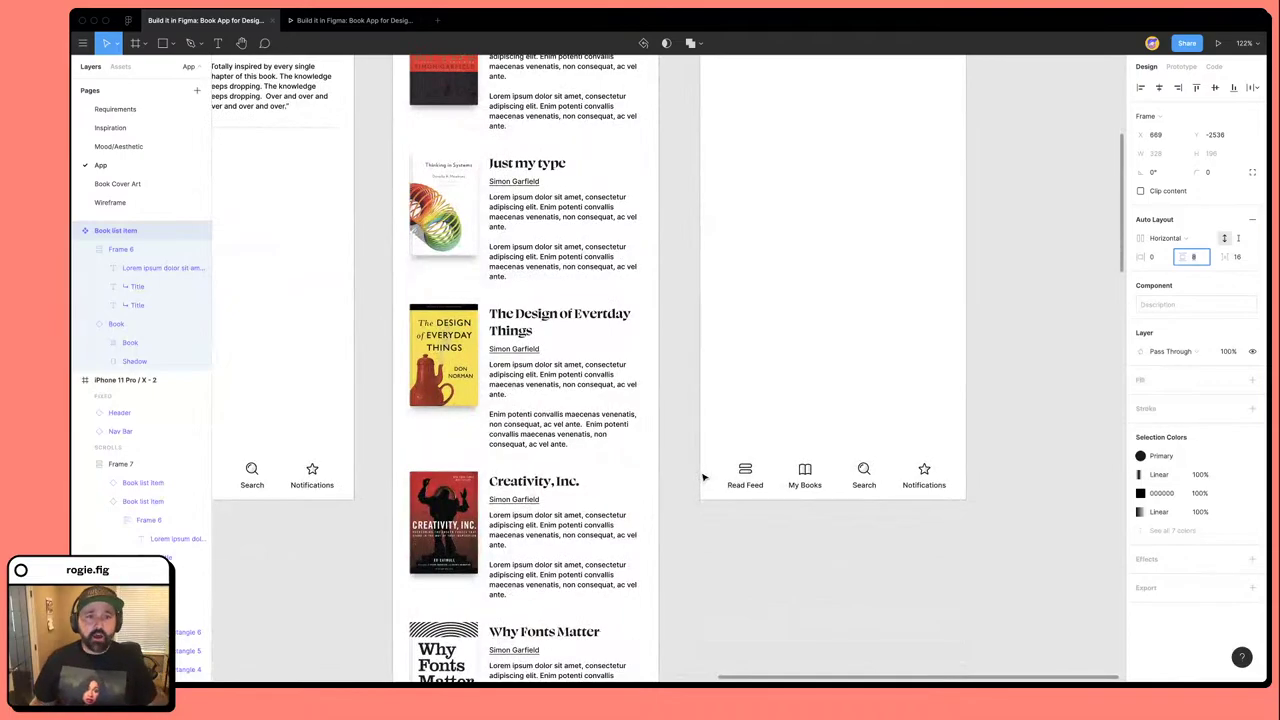
scroll(682, 472, down, 5)
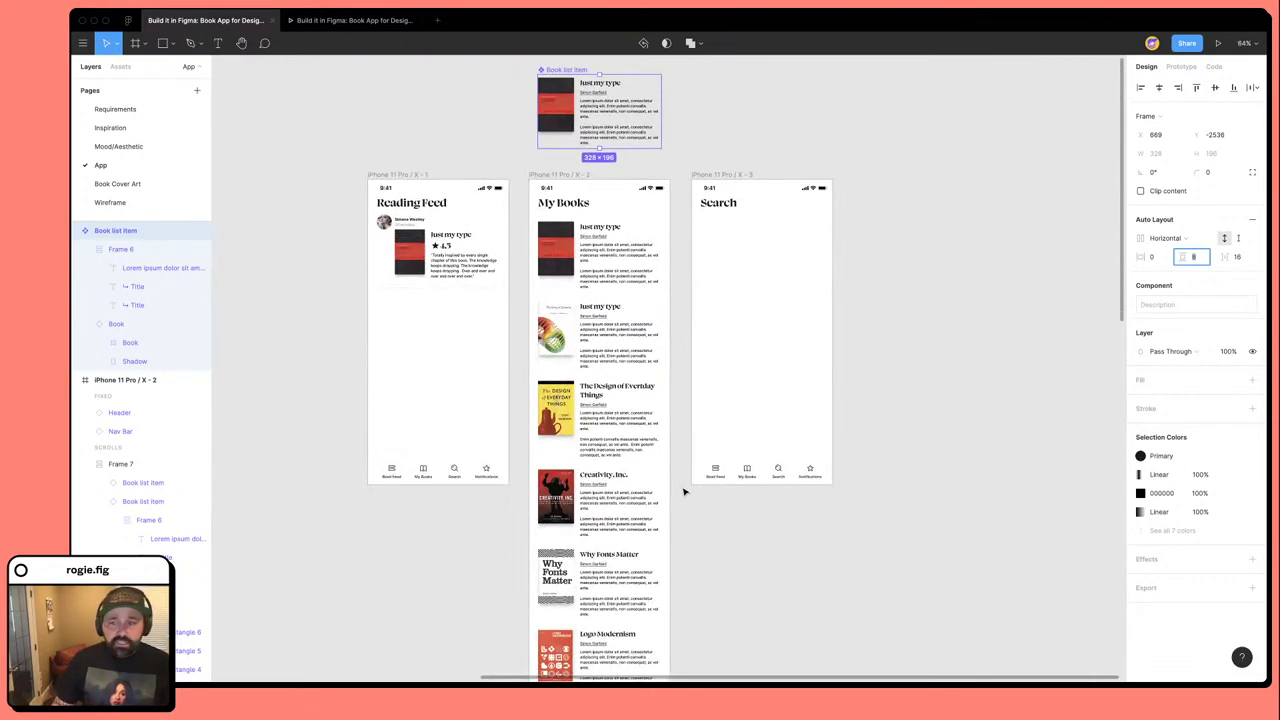
scroll(690, 505, down, 2)
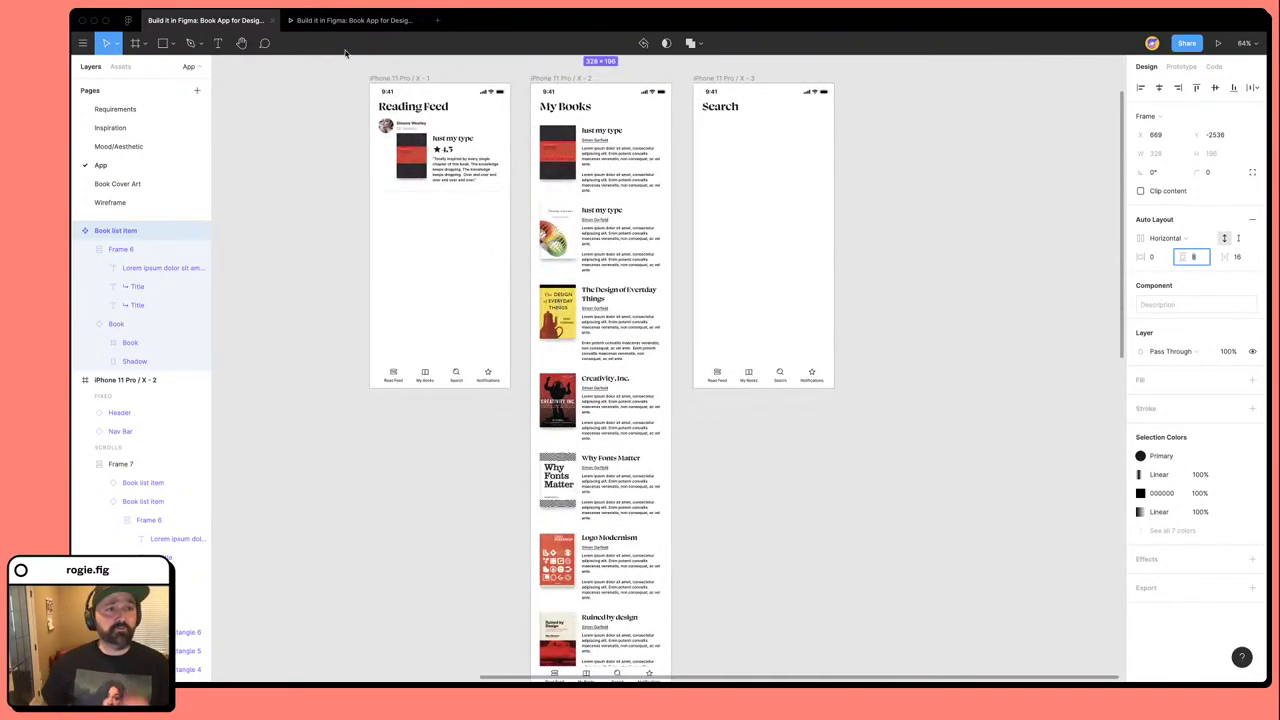
click(370, 16)
click(329, 16)
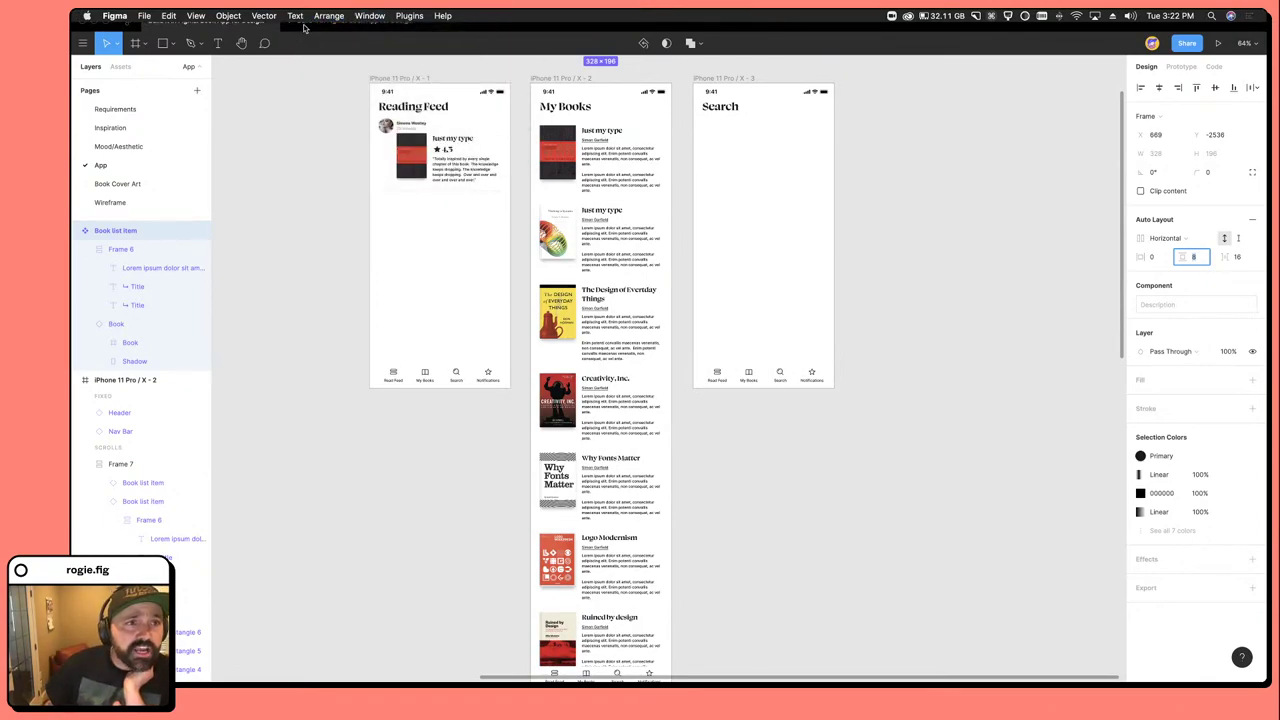
click(309, 21)
scroll(730, 389, down, 5)
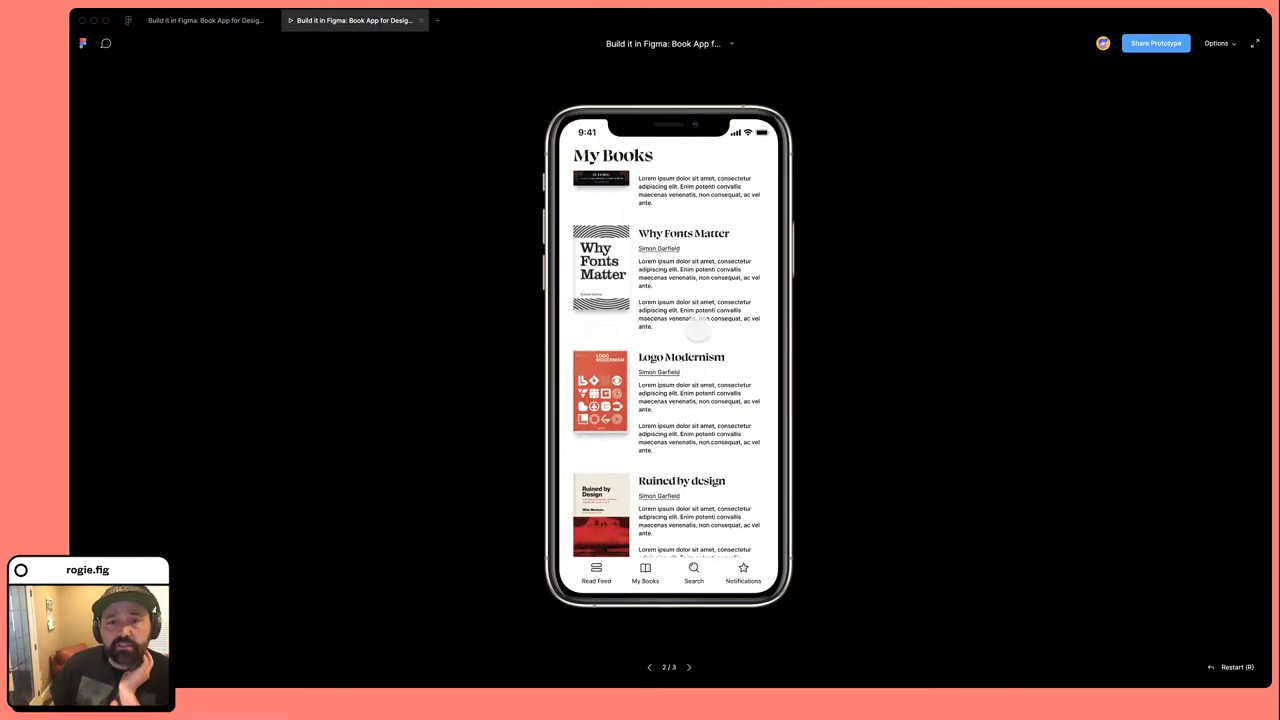
scroll(701, 329, up, 10)
scroll(712, 345, down, 5)
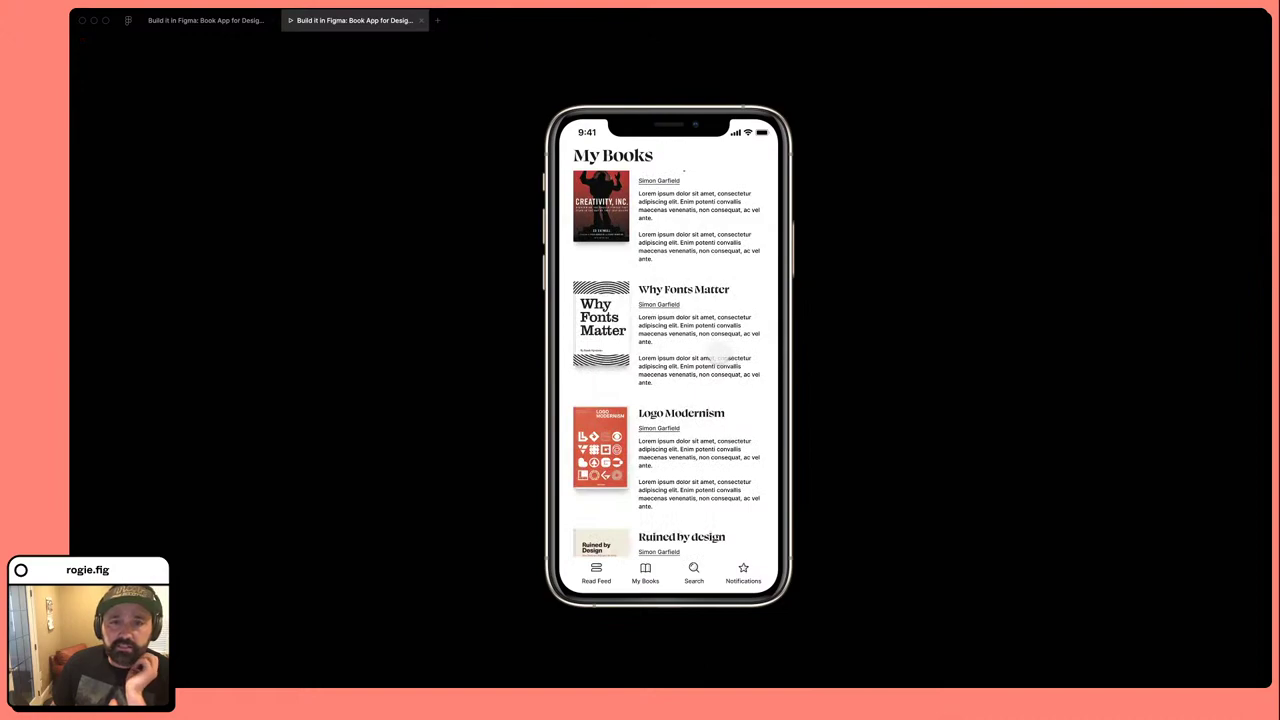
scroll(729, 425, up, 5)
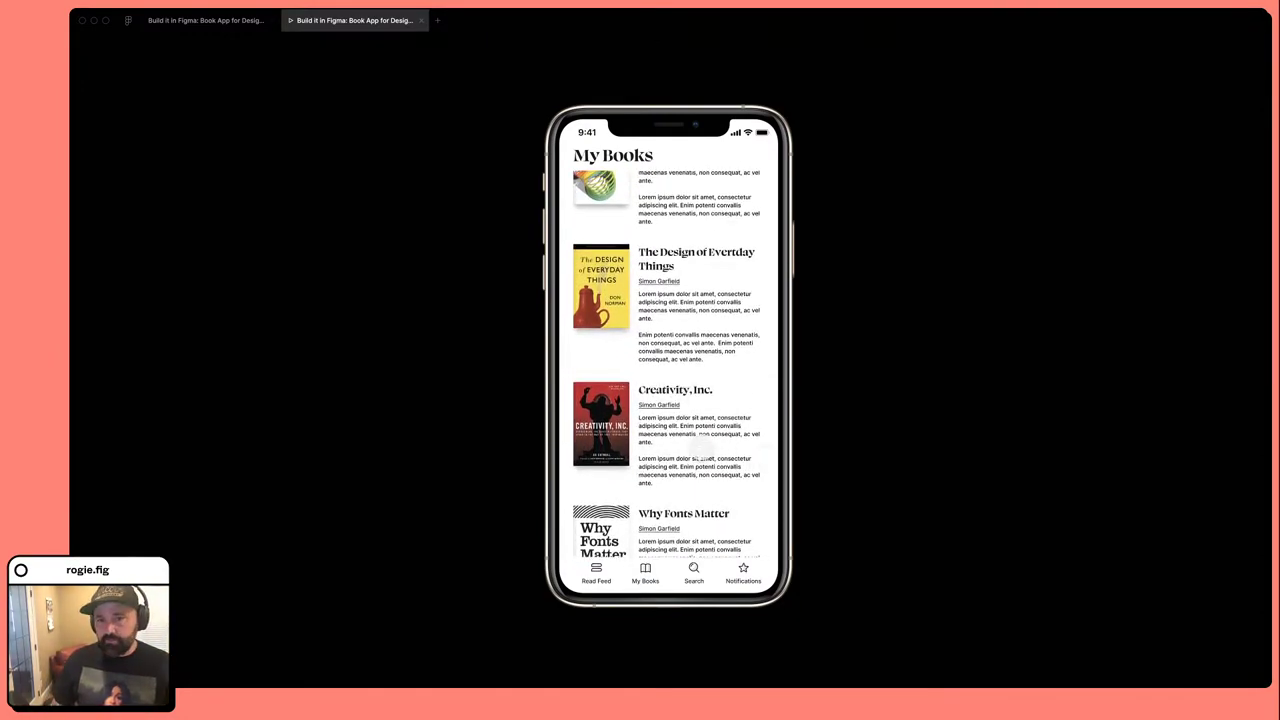
Return to the design file and compare the master component's description text style with the Reading Feed quote's.
click(220, 21)
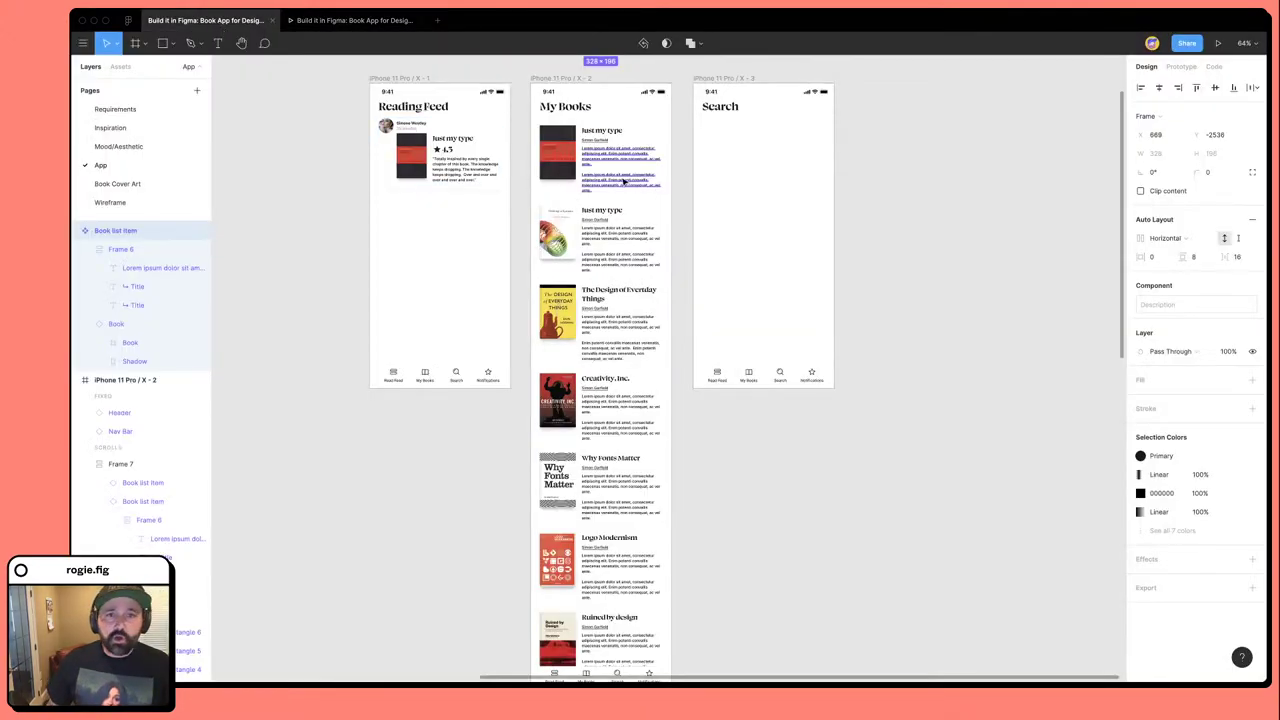
scroll(607, 190, up, 2)
click(614, 223)
scroll(610, 223, up, 5)
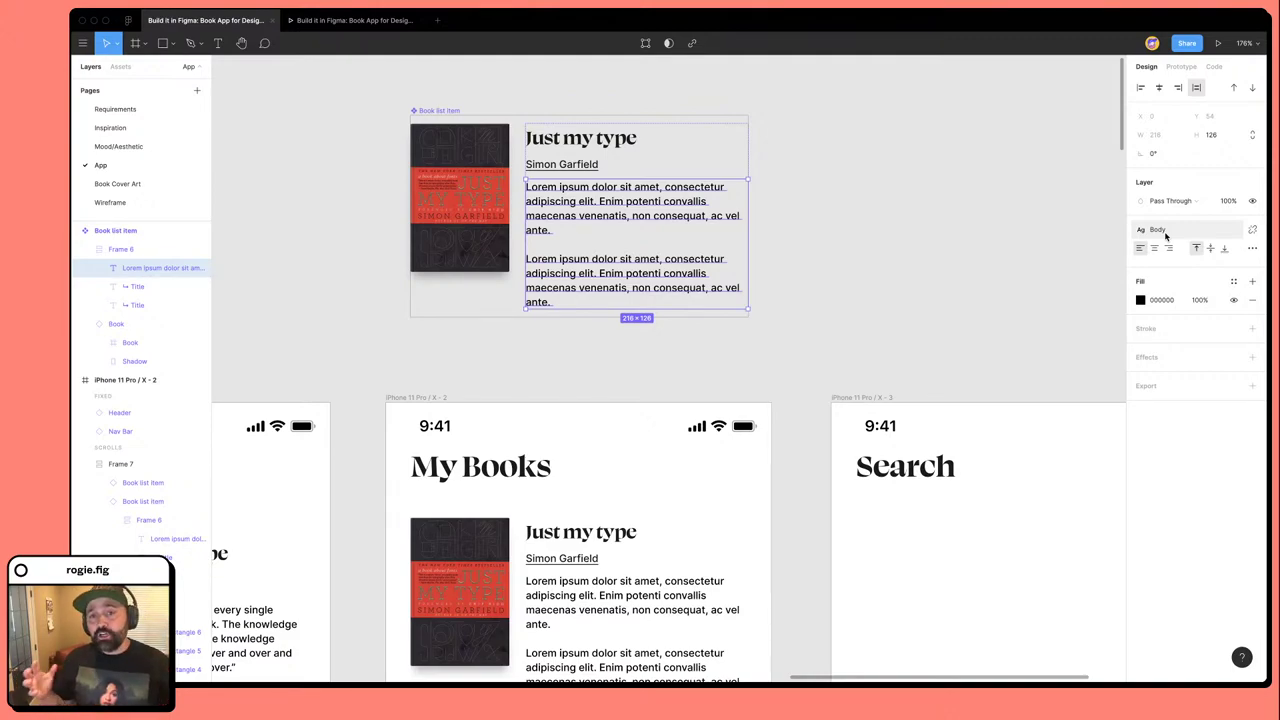
scroll(440, 380, left, 5)
scroll(440, 385, down, 5)
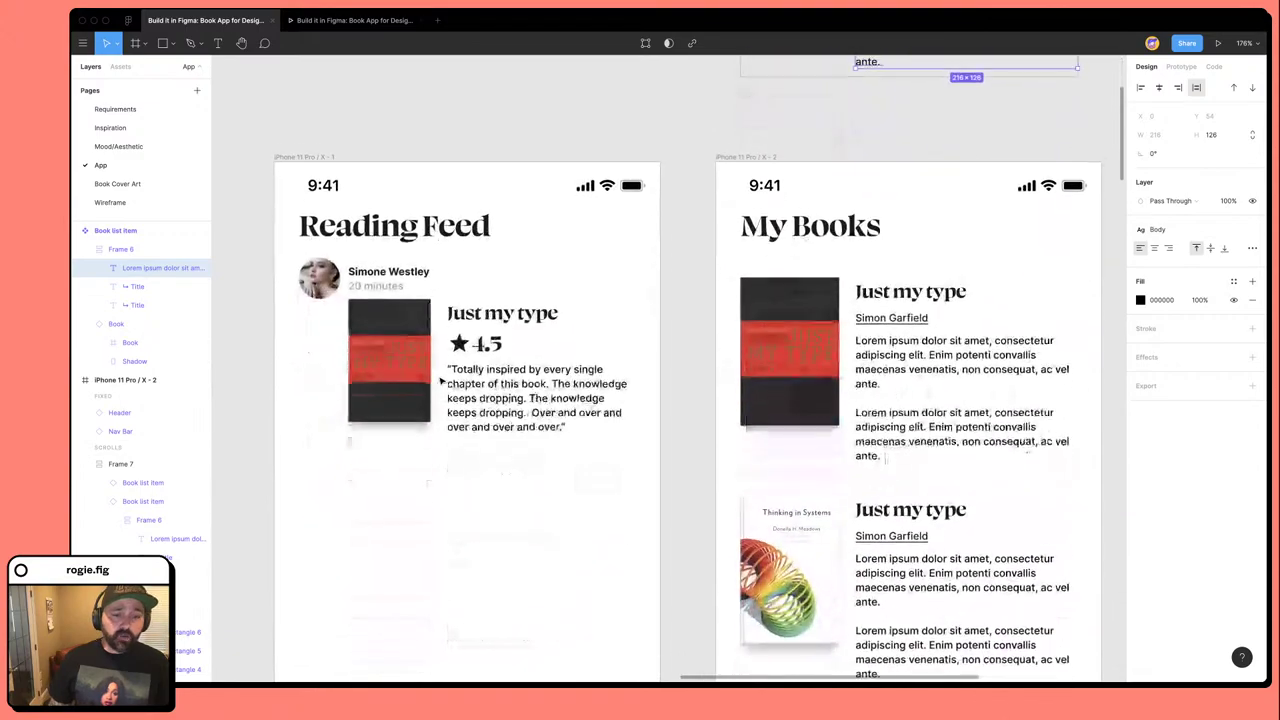
click(535, 408)
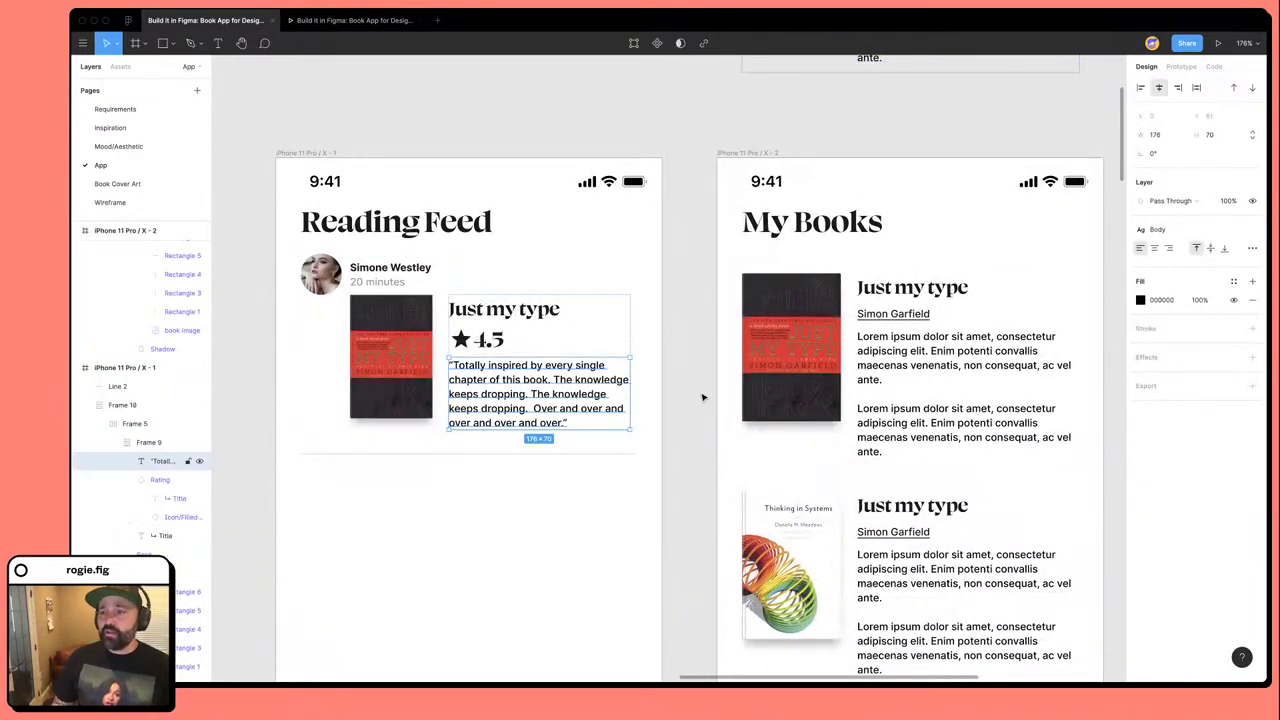
scroll(800, 300, up, 3)
scroll(800, 300, right, 3)
click(785, 170)
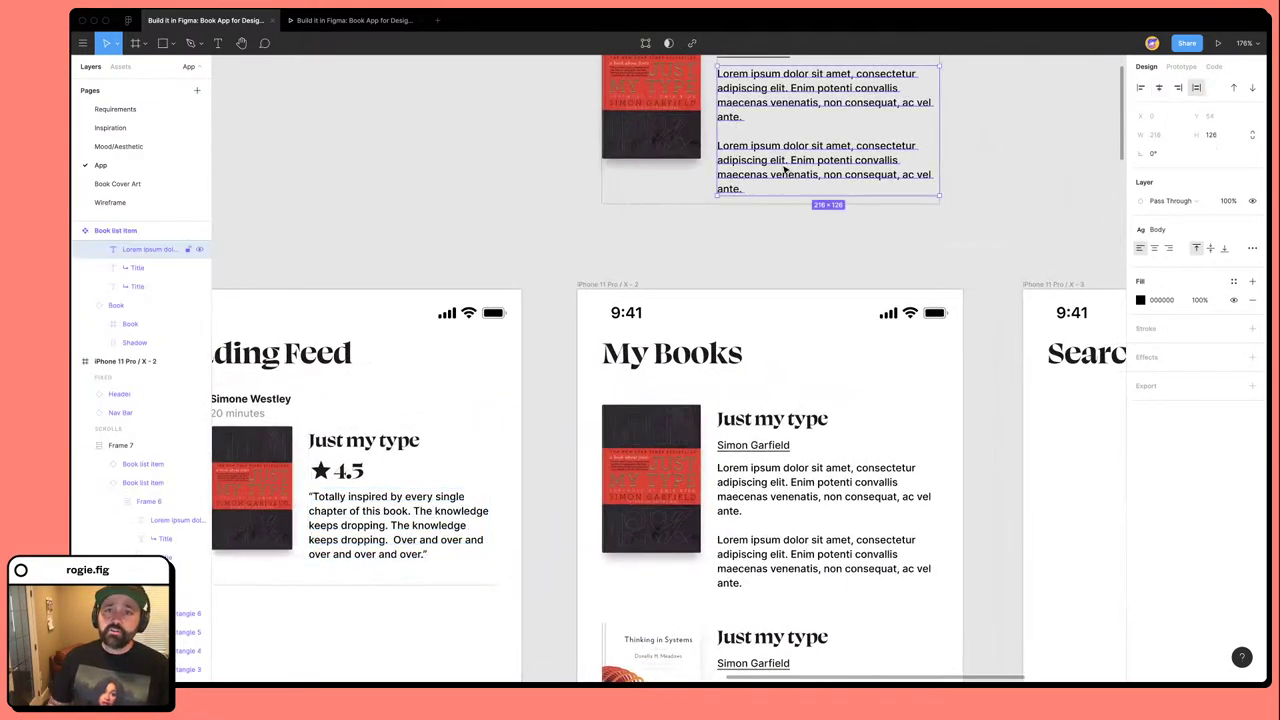
Edit the Body text style used by the description, setting its font size to 14 and its weight to Regular.
click(1222, 230)
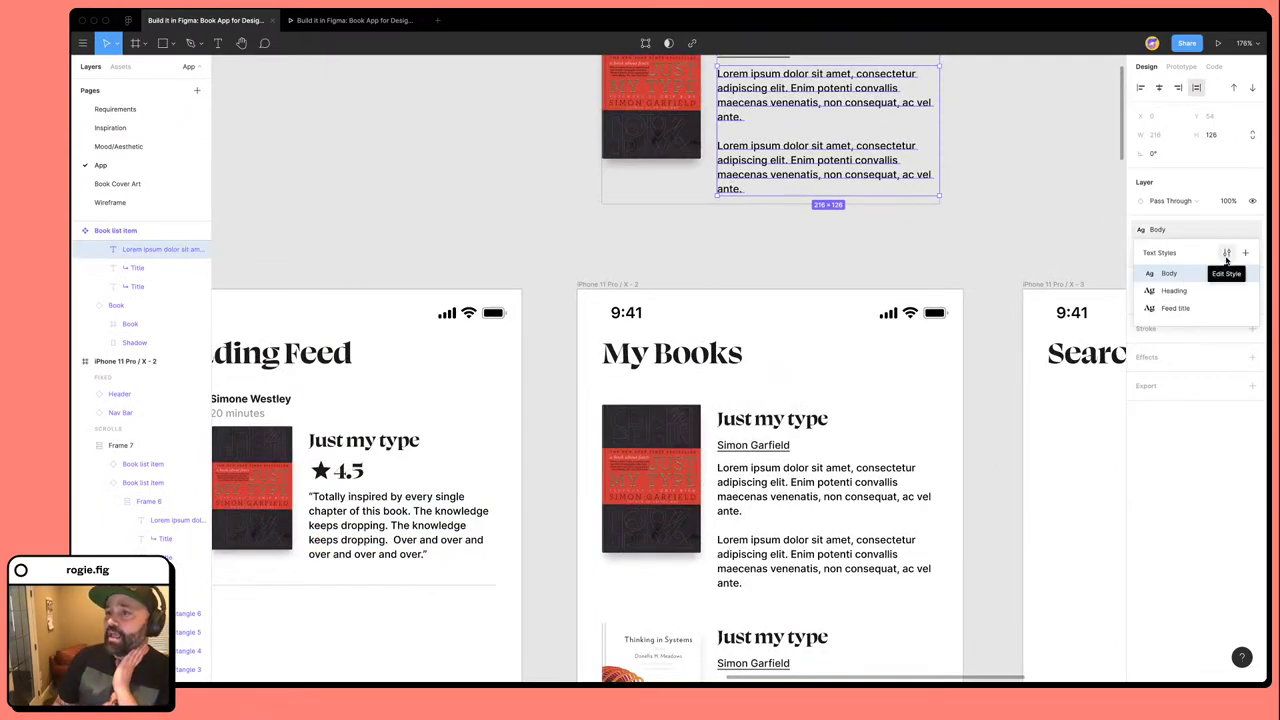
click(1226, 253)
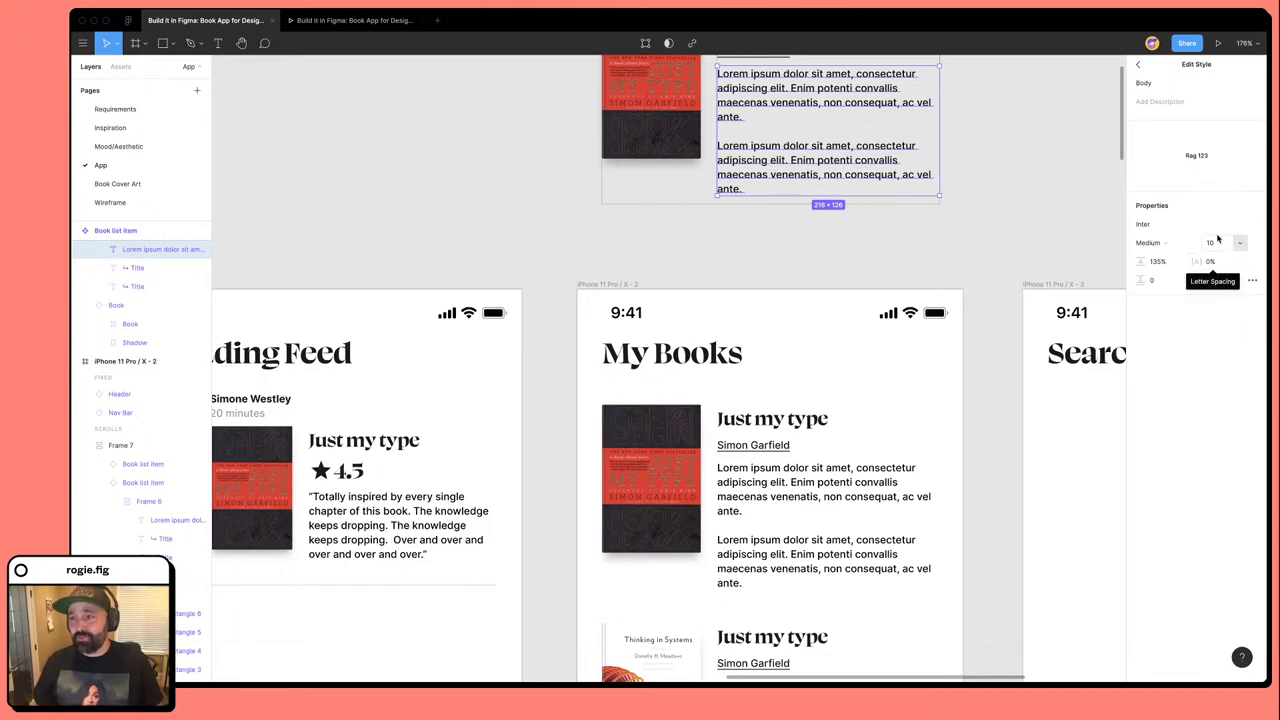
click(1215, 246)
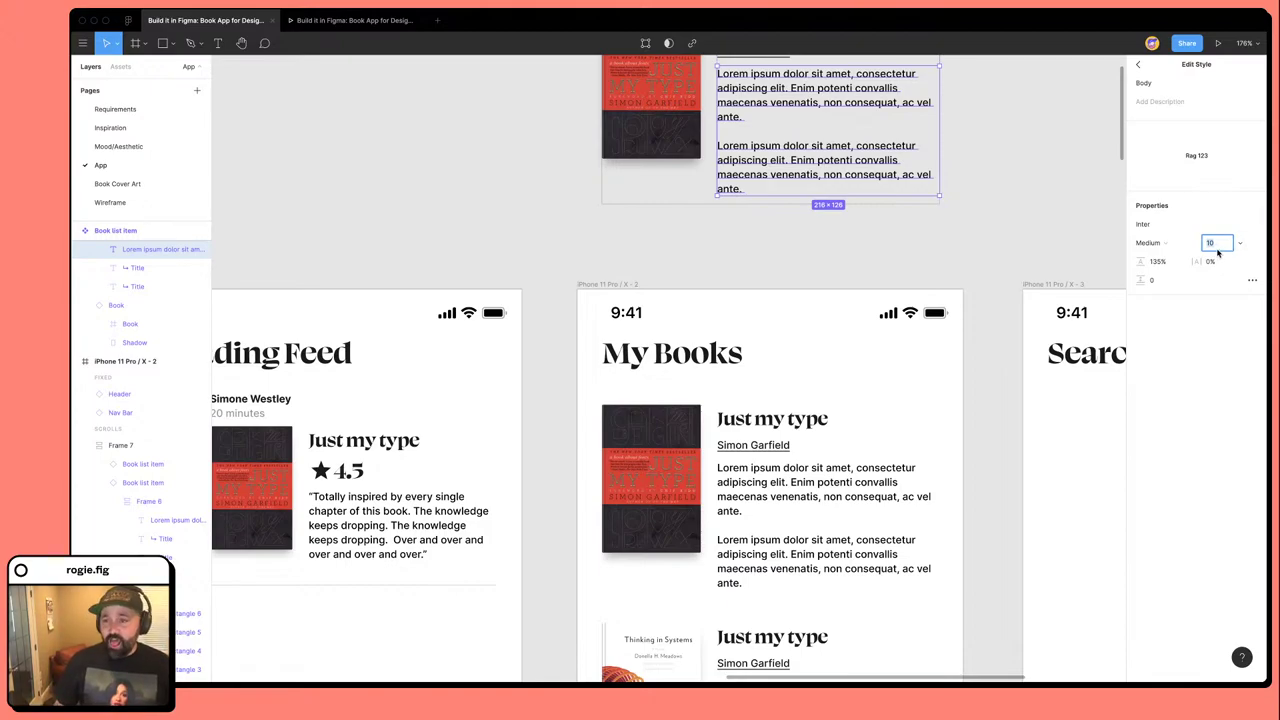
key(Tab)
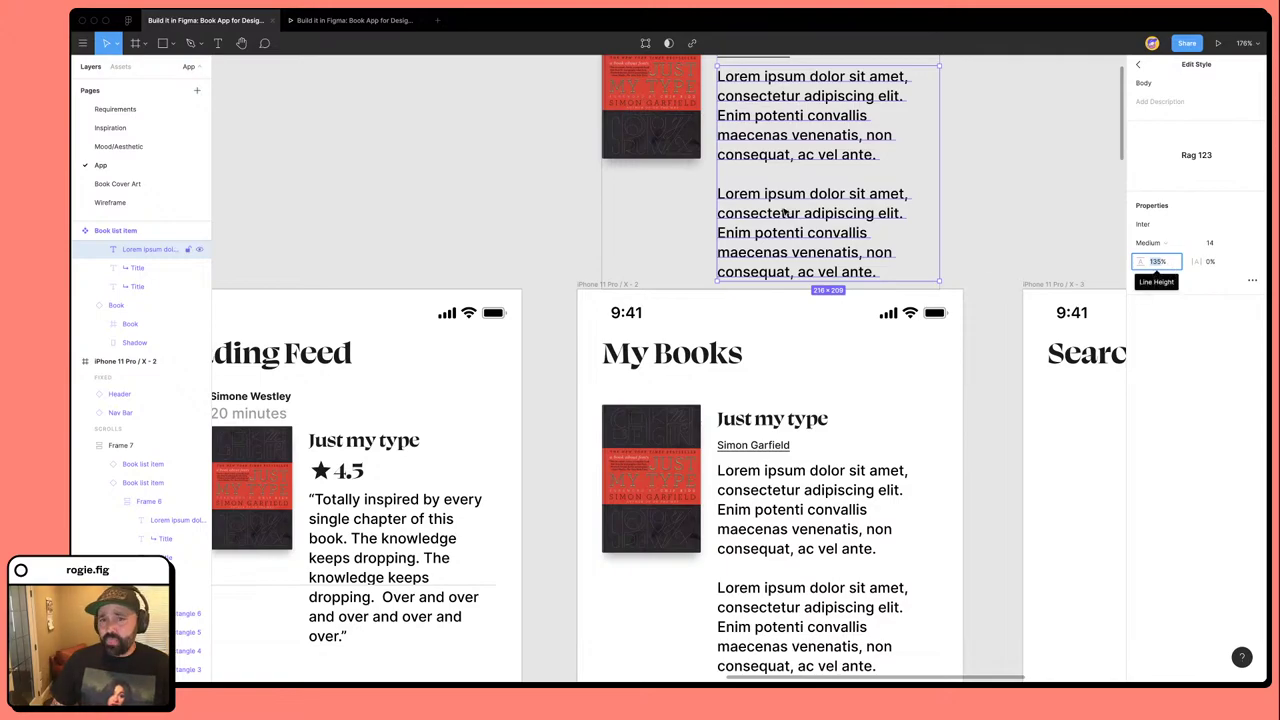
click(1156, 244)
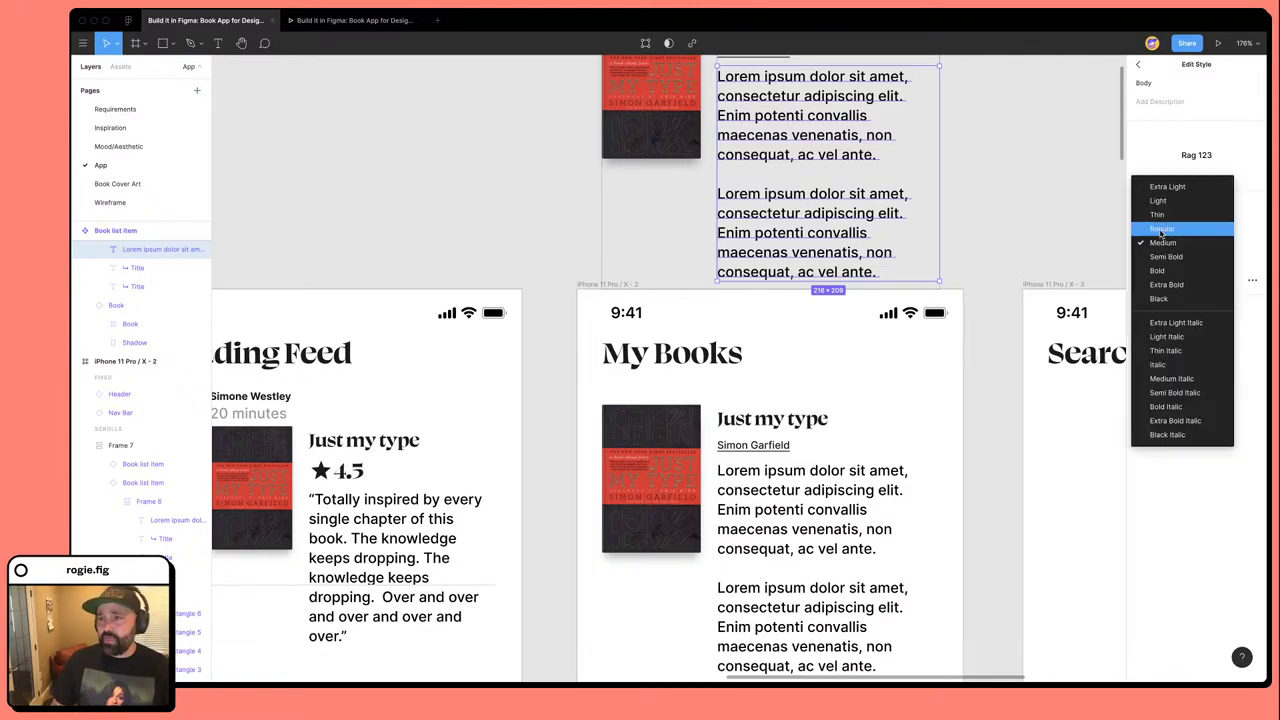
click(1162, 228)
scroll(1017, 231, right, 3)
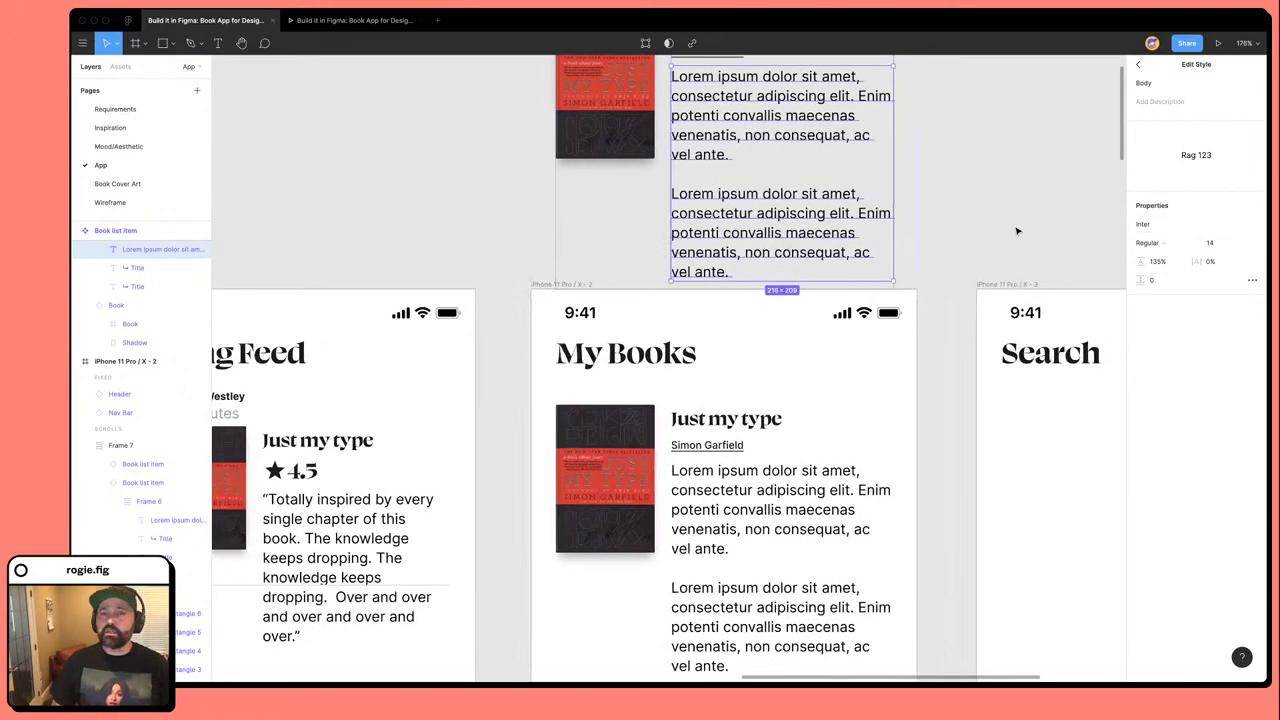
Delete the second paragraph of the master component's description and end the remaining text with an ellipsis.
scroll(913, 281, down, 1)
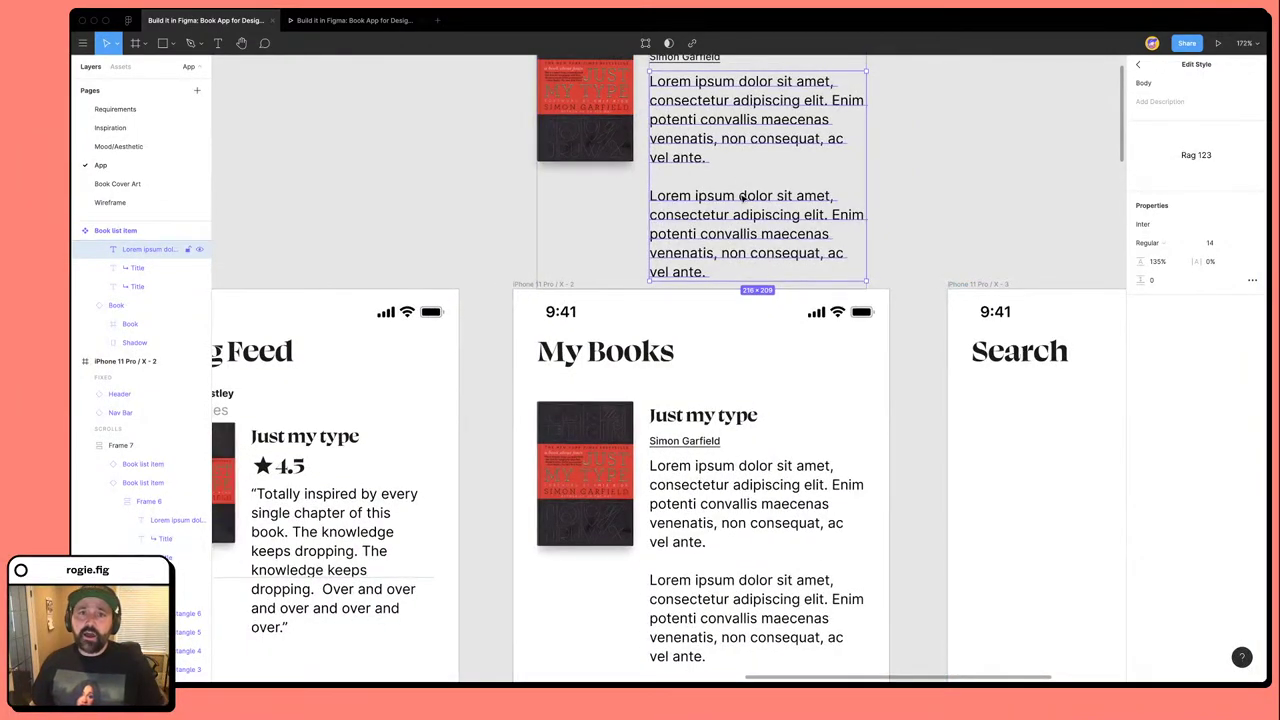
double_click(703, 252)
drag(716, 271, 704, 161)
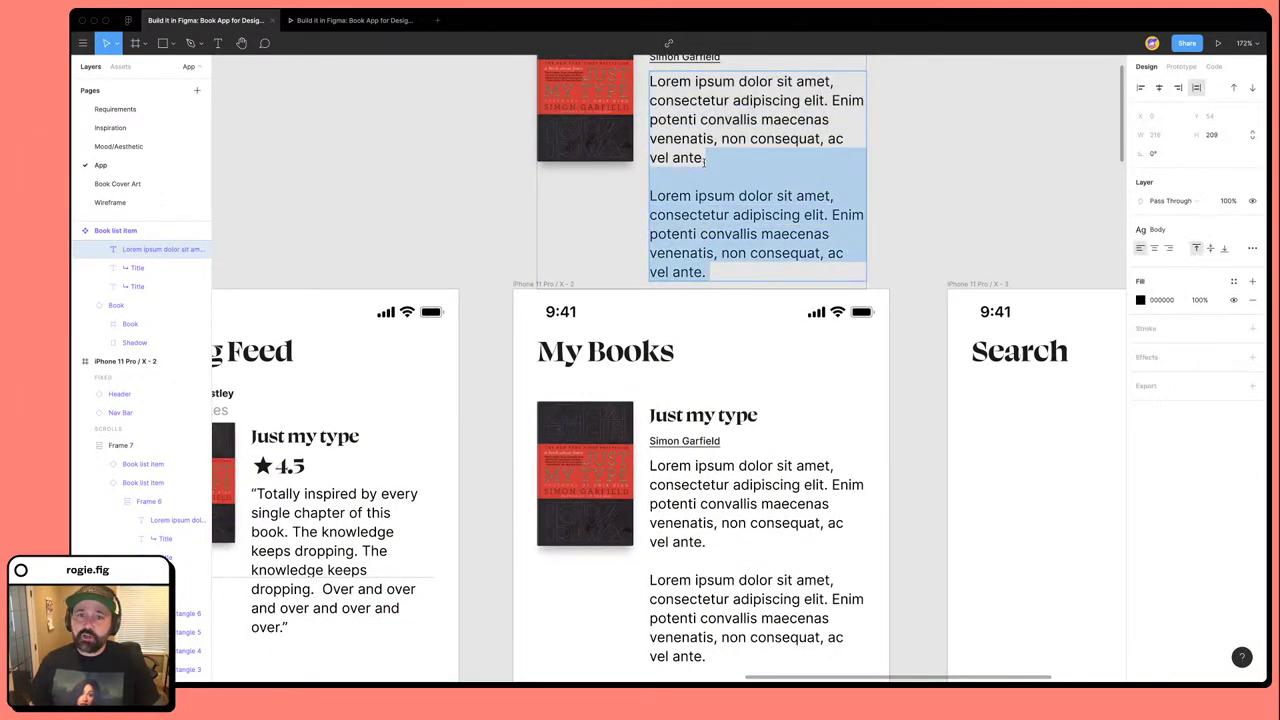
key(BackSpace)
text(...)
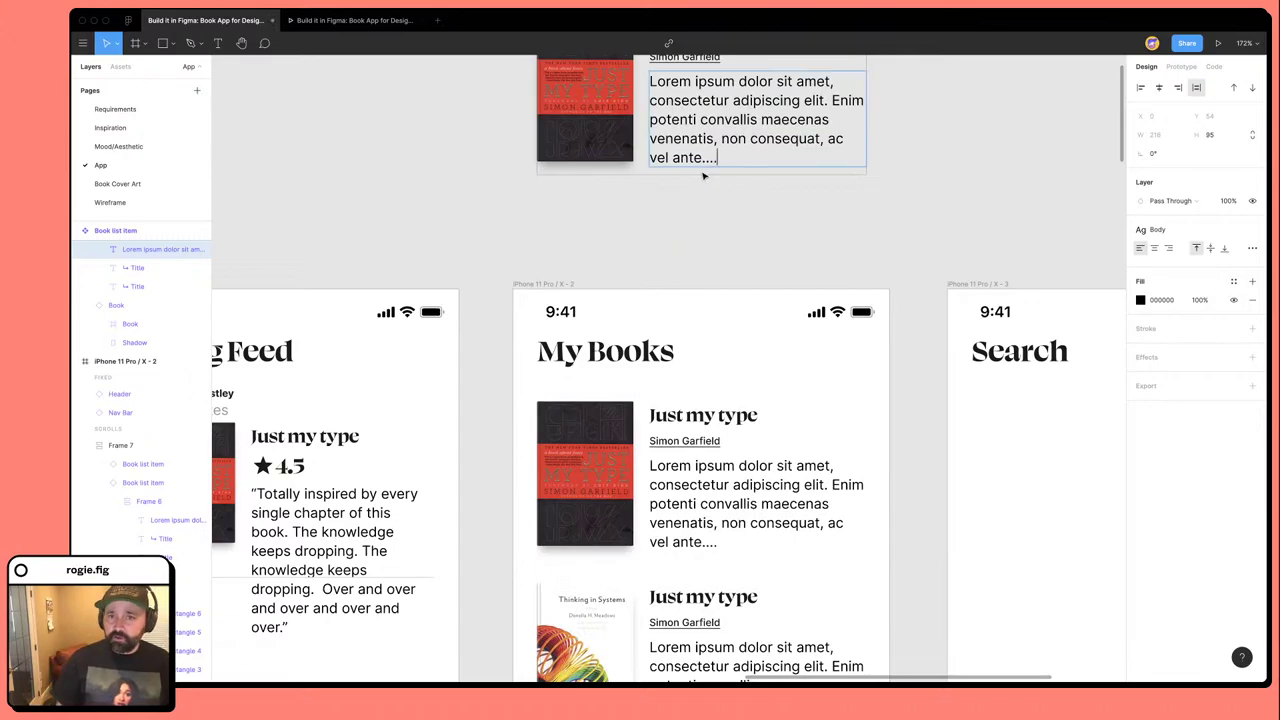
key(Escape)
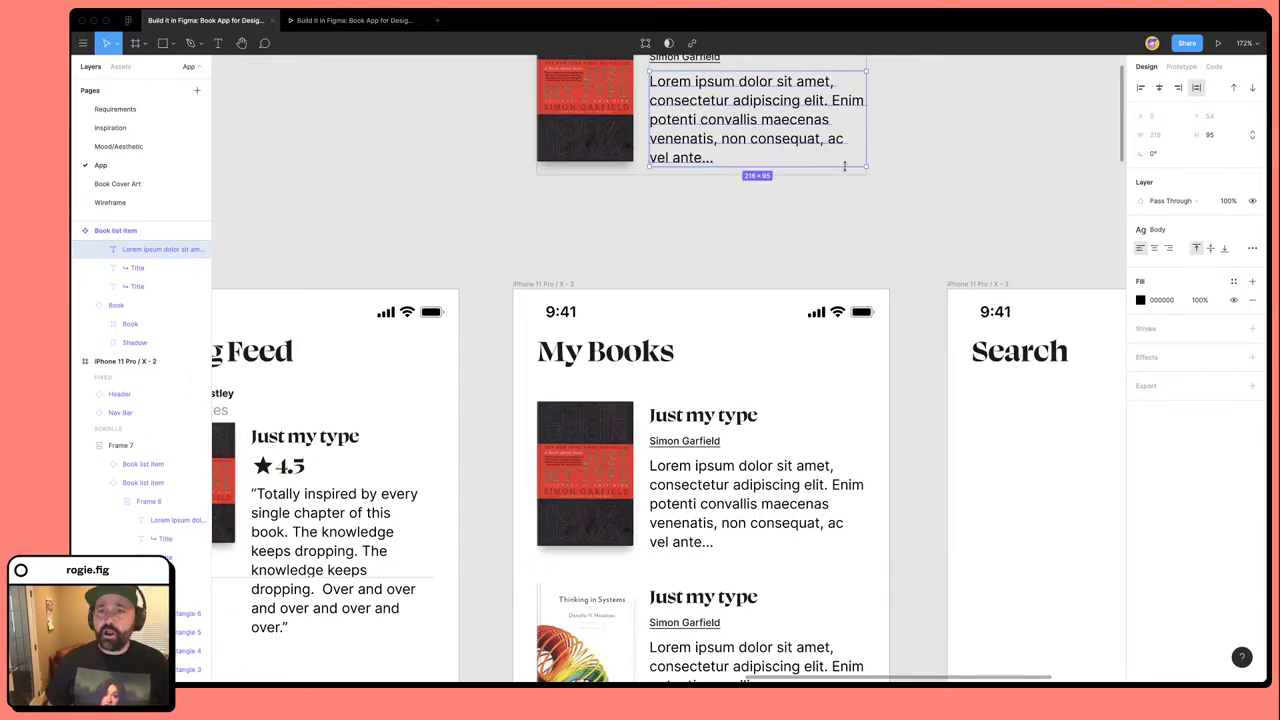
click(885, 249)
Shorten the master component's description further so that it ends with "potenti convallis...".
scroll(894, 257, down, 2)
scroll(894, 257, down, 5)
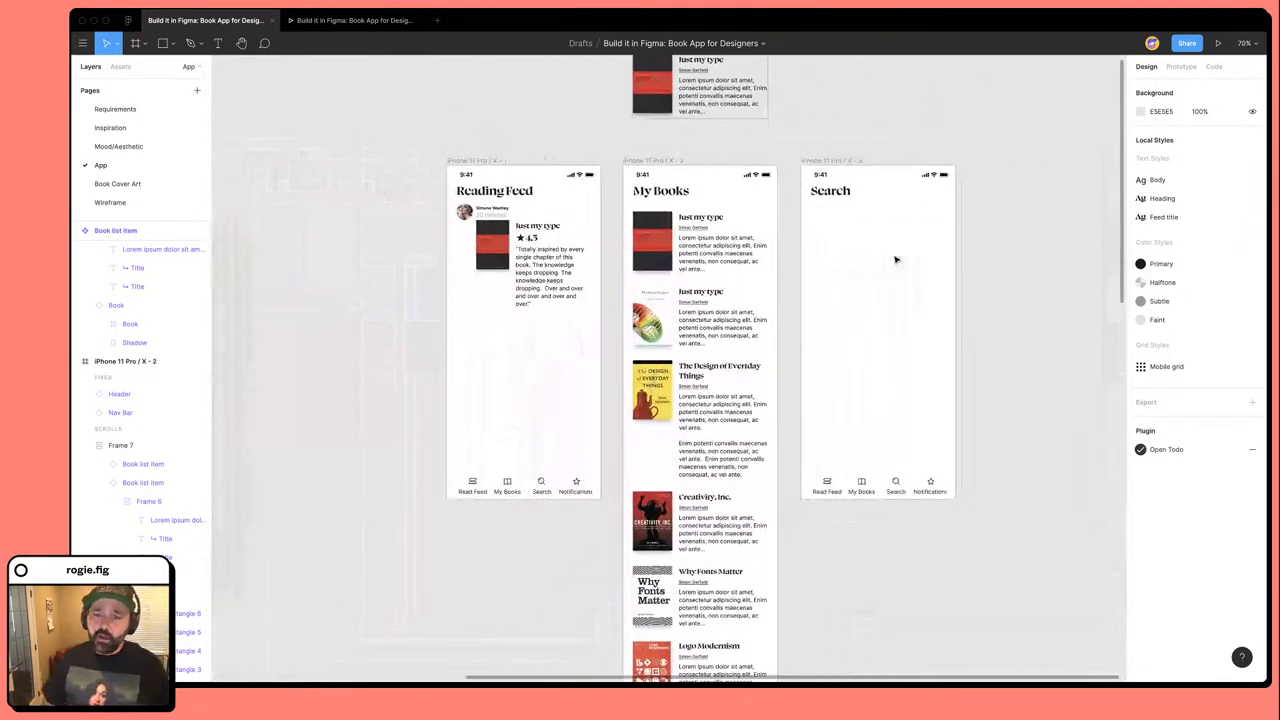
scroll(895, 260, right, 1)
double_click(688, 110)
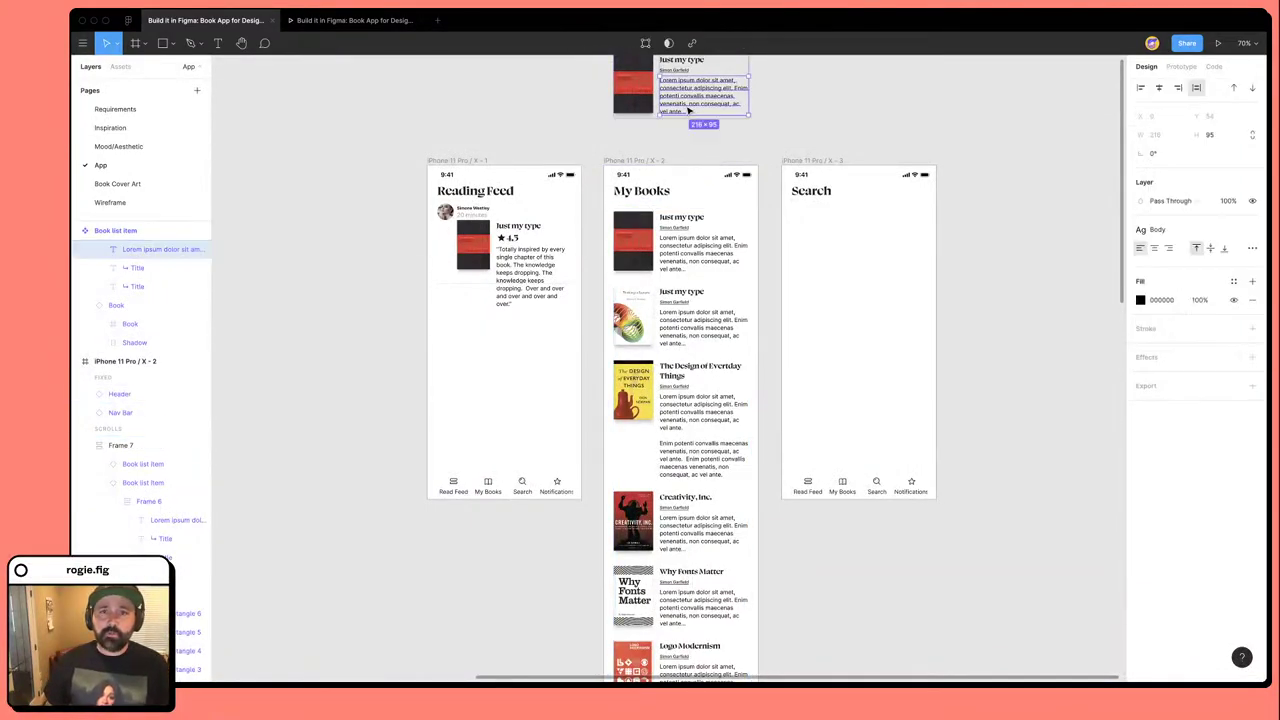
double_click(688, 110)
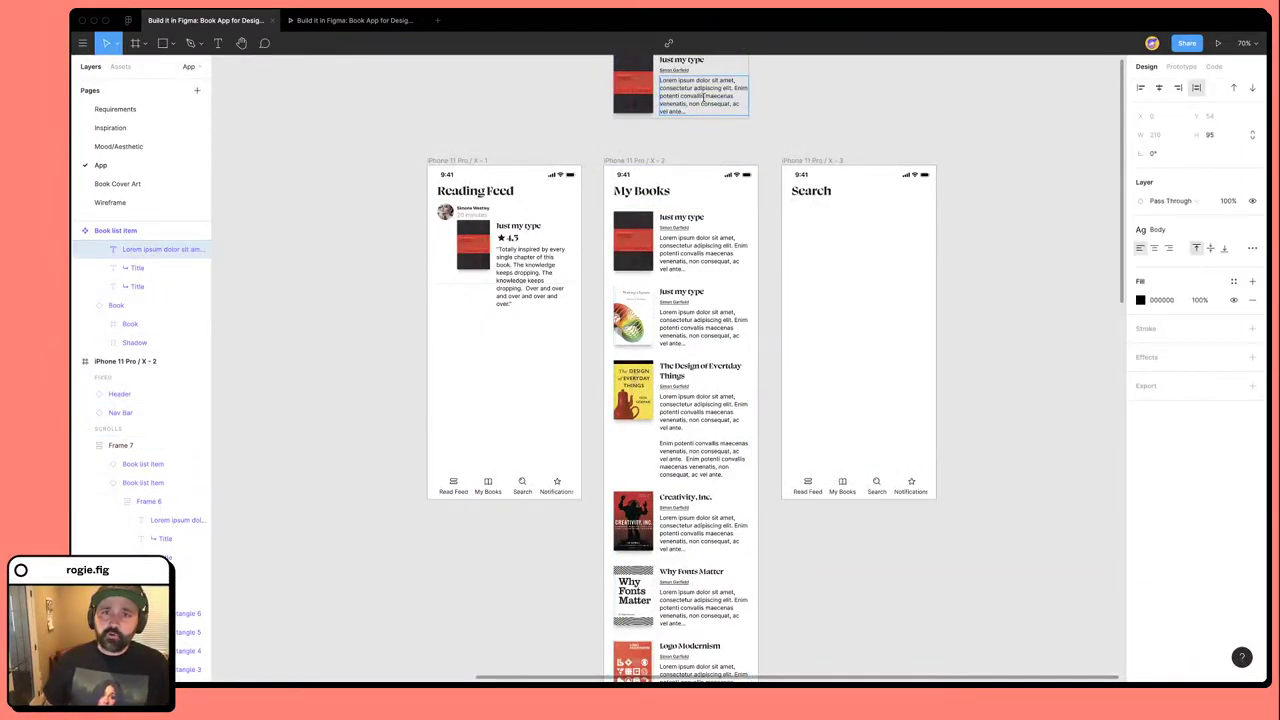
drag(704, 97, 711, 111)
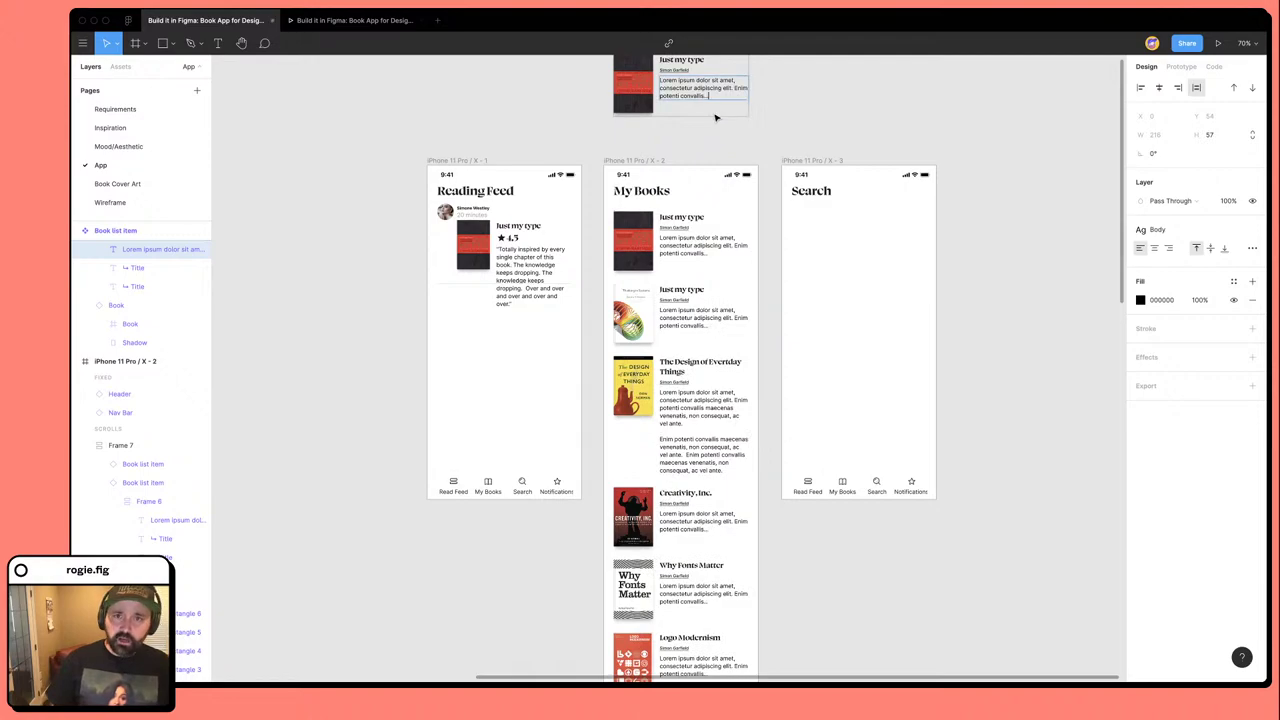
click(780, 127)
Try clearing all description text in The Design of Everyday Things list item on the My Books screen.
scroll(755, 290, down, 5)
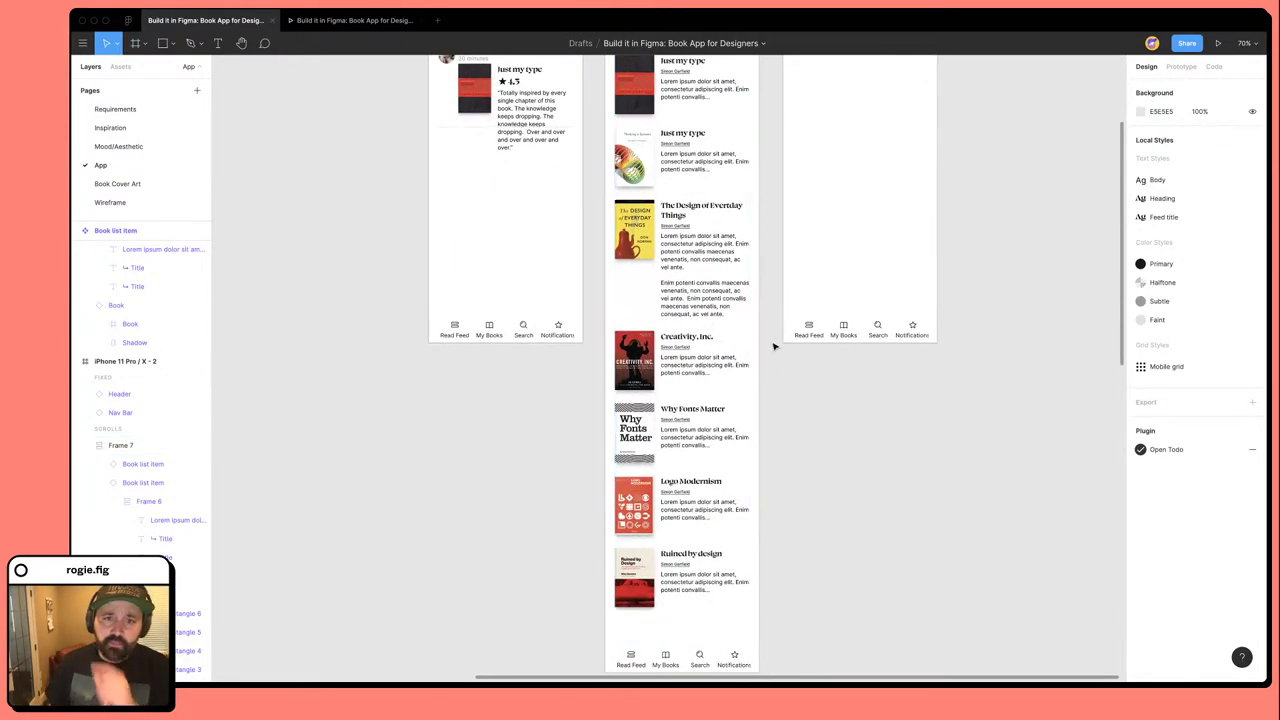
click(690, 308)
double_click(694, 310)
key(super+a)
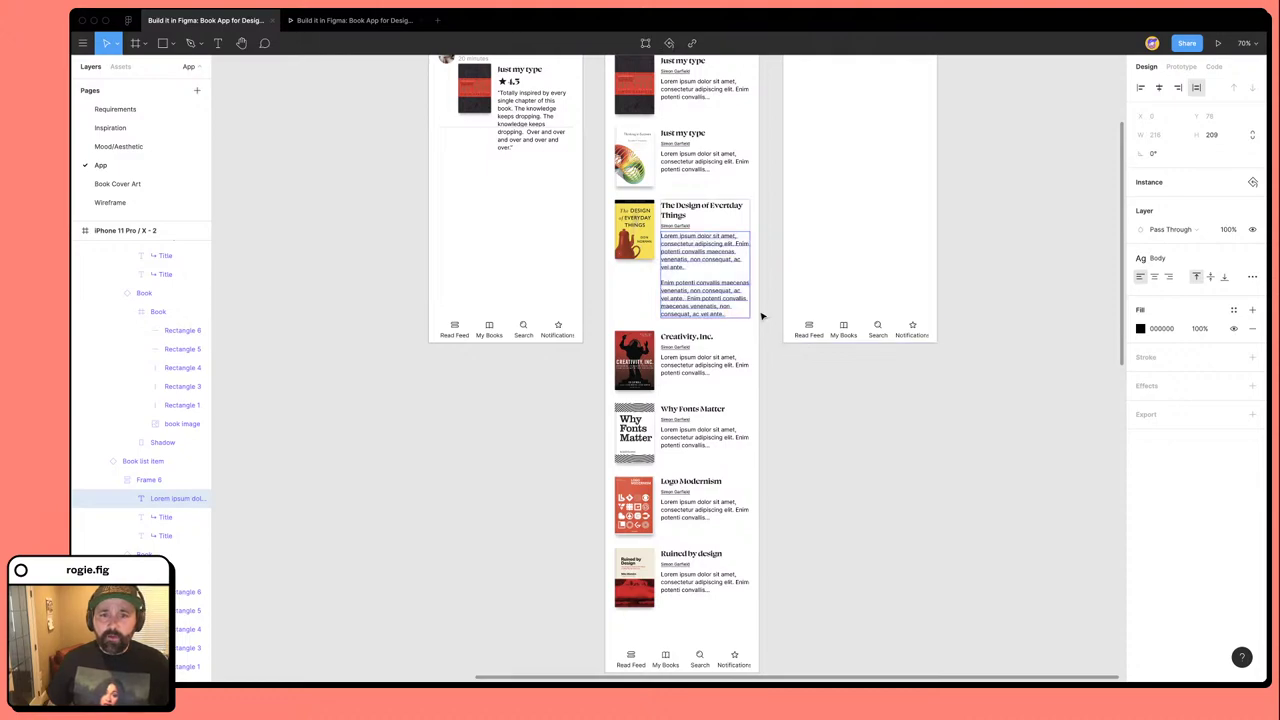
key(Escape)
key(Return)
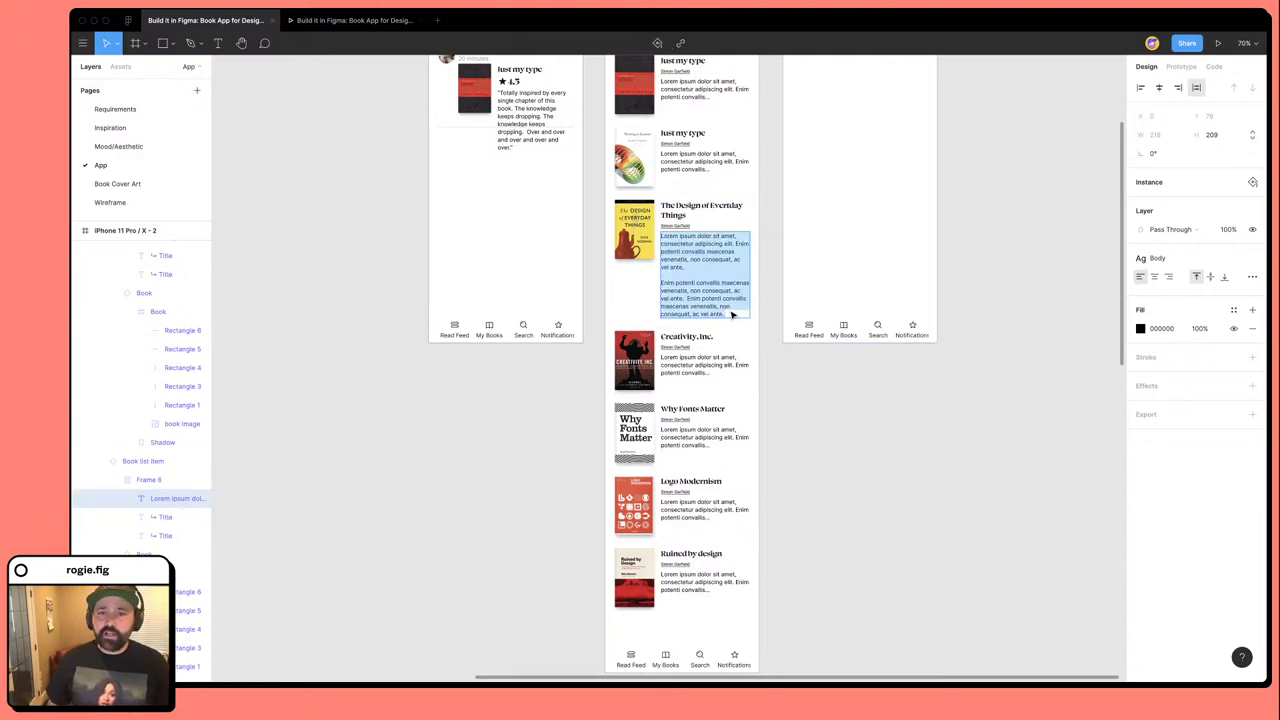
key(BackSpace)
key(Escape)
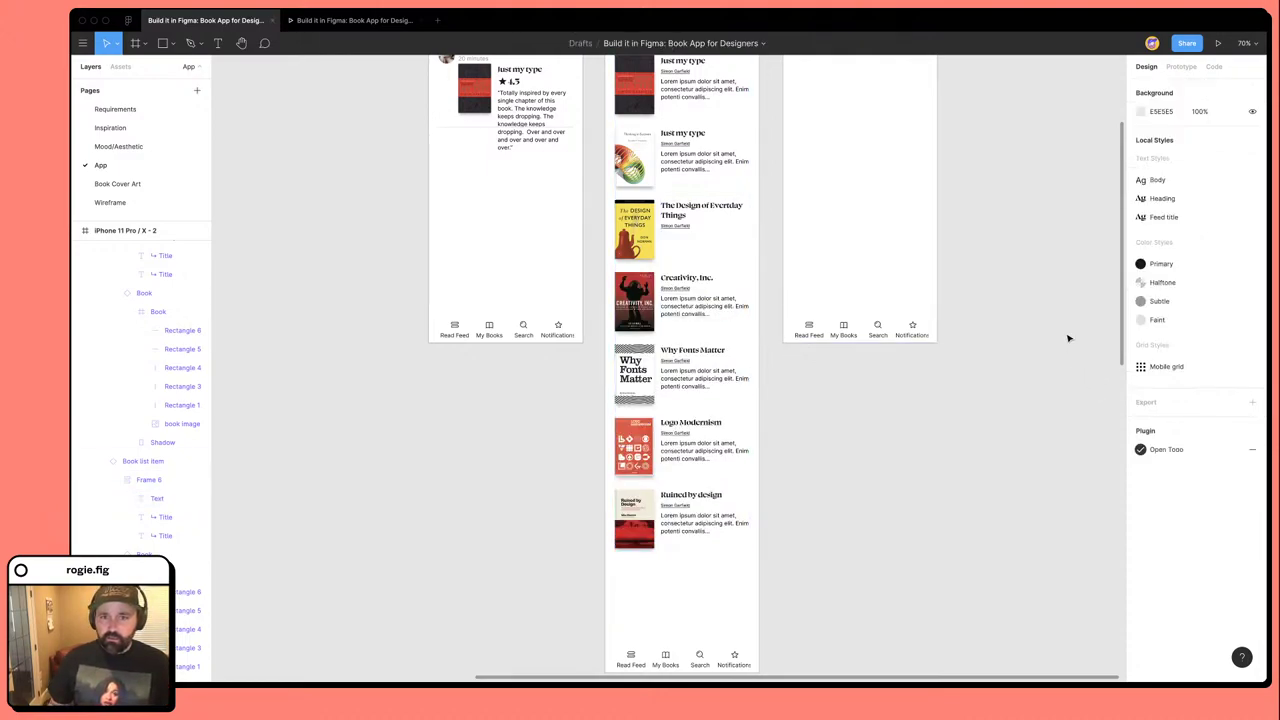
Undo the deletion of the description text in The Design of Everyday Things list item.
scroll(700, 250, up, 5)
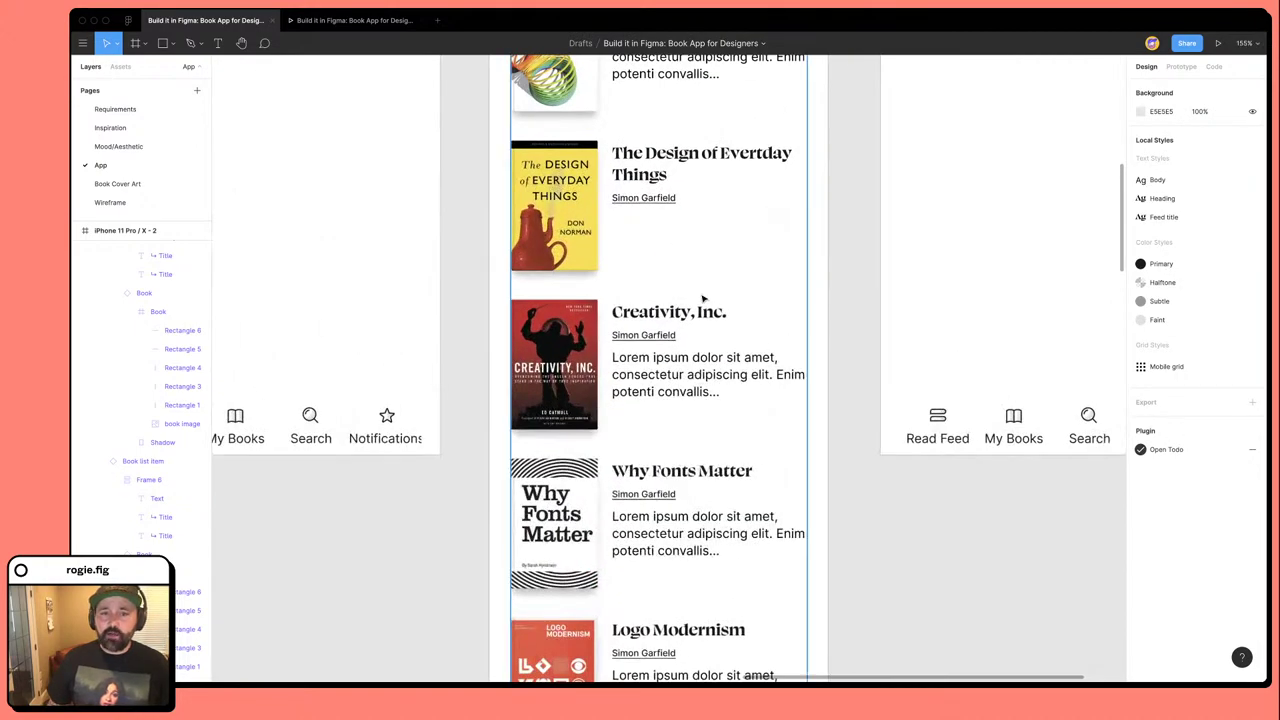
key(ctrl+z)
key(ctrl+z)
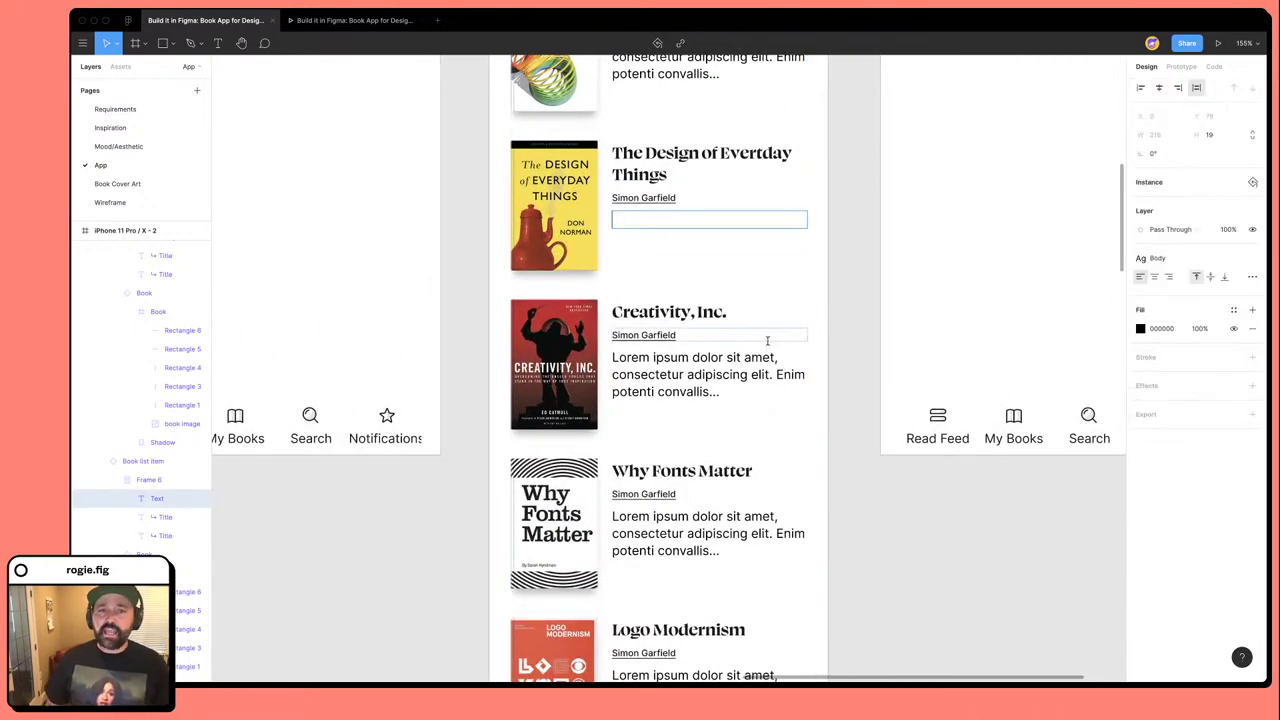
Reset the description text of The Design of Everyday Things list item to the master component's version and deselect it.
click(160, 498)
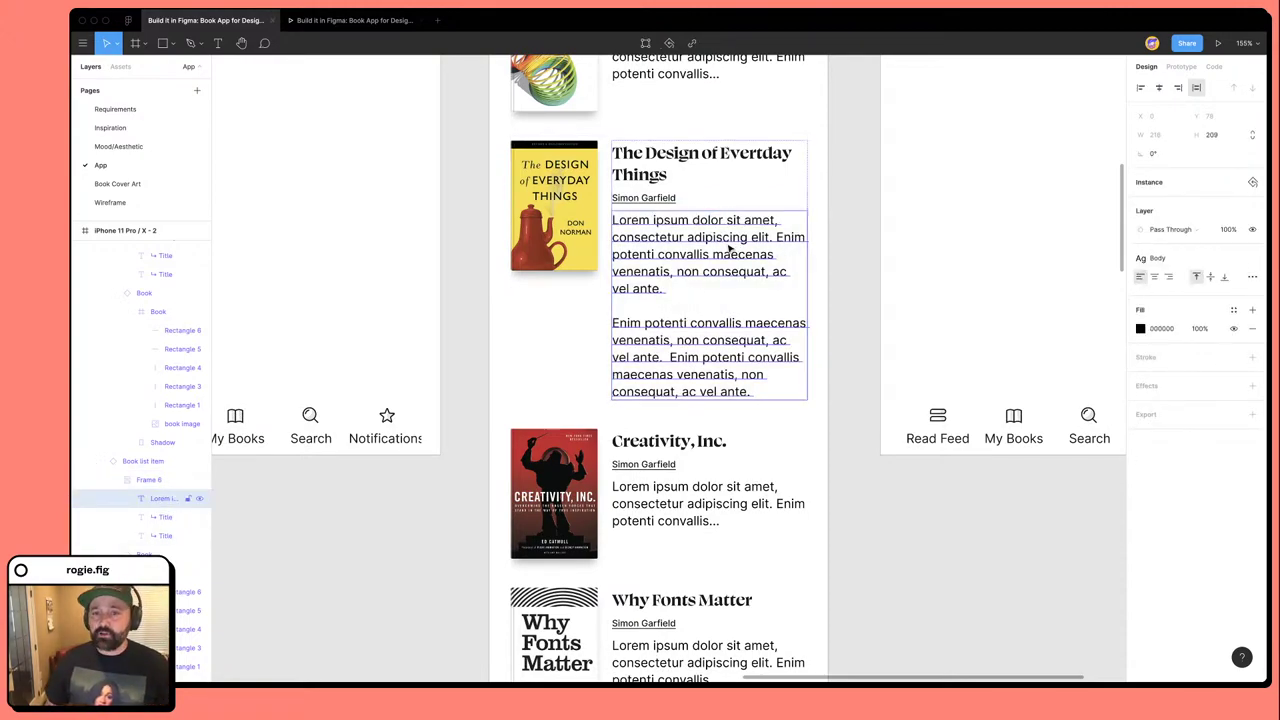
right_click(722, 241)
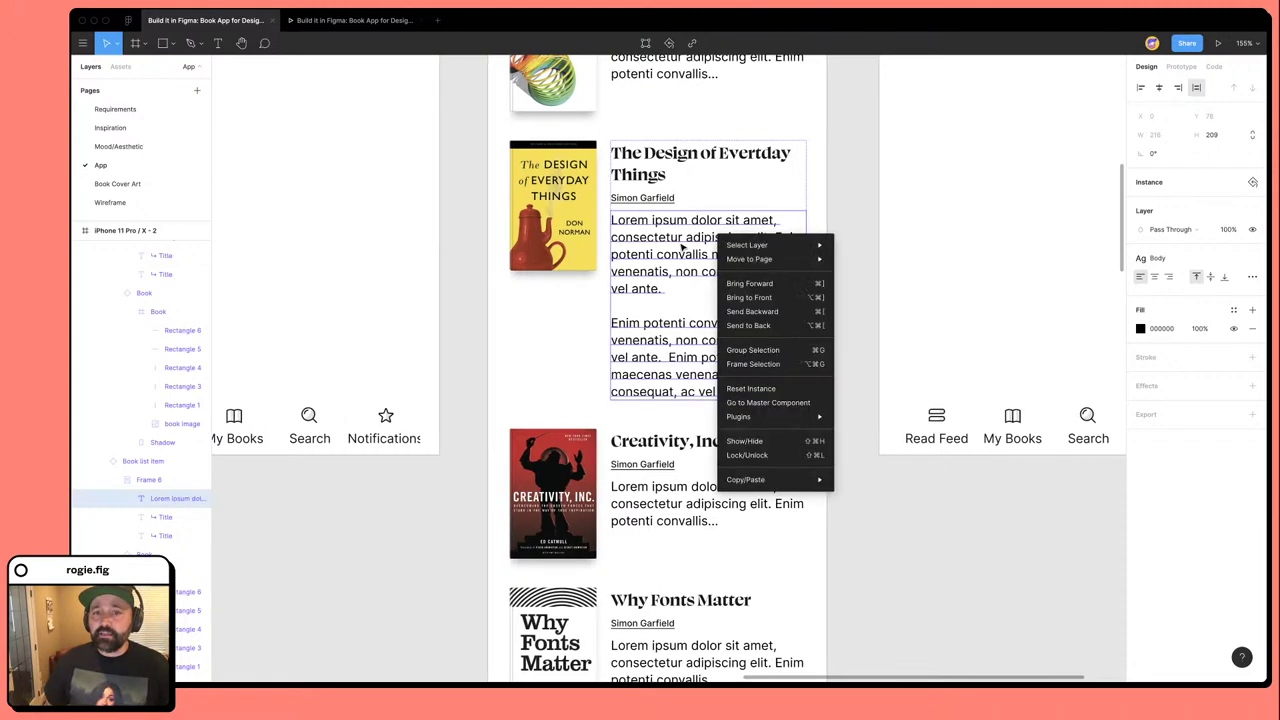
click(767, 396)
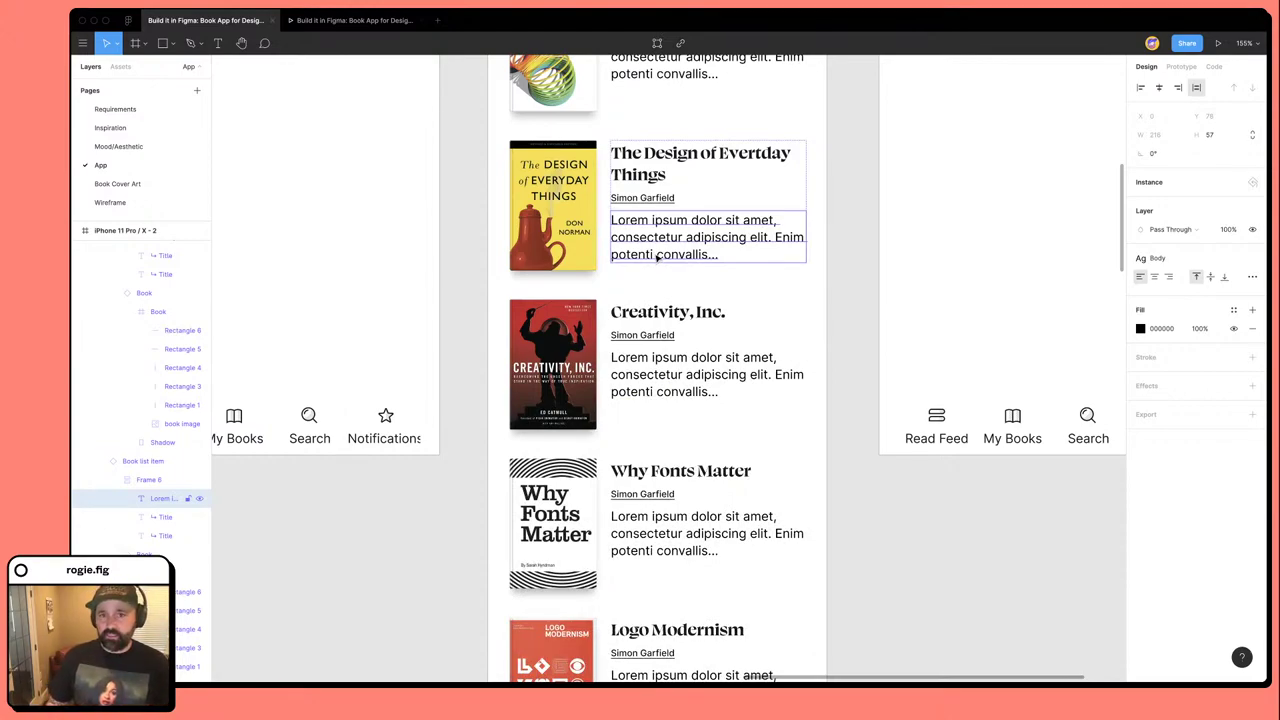
click(853, 323)
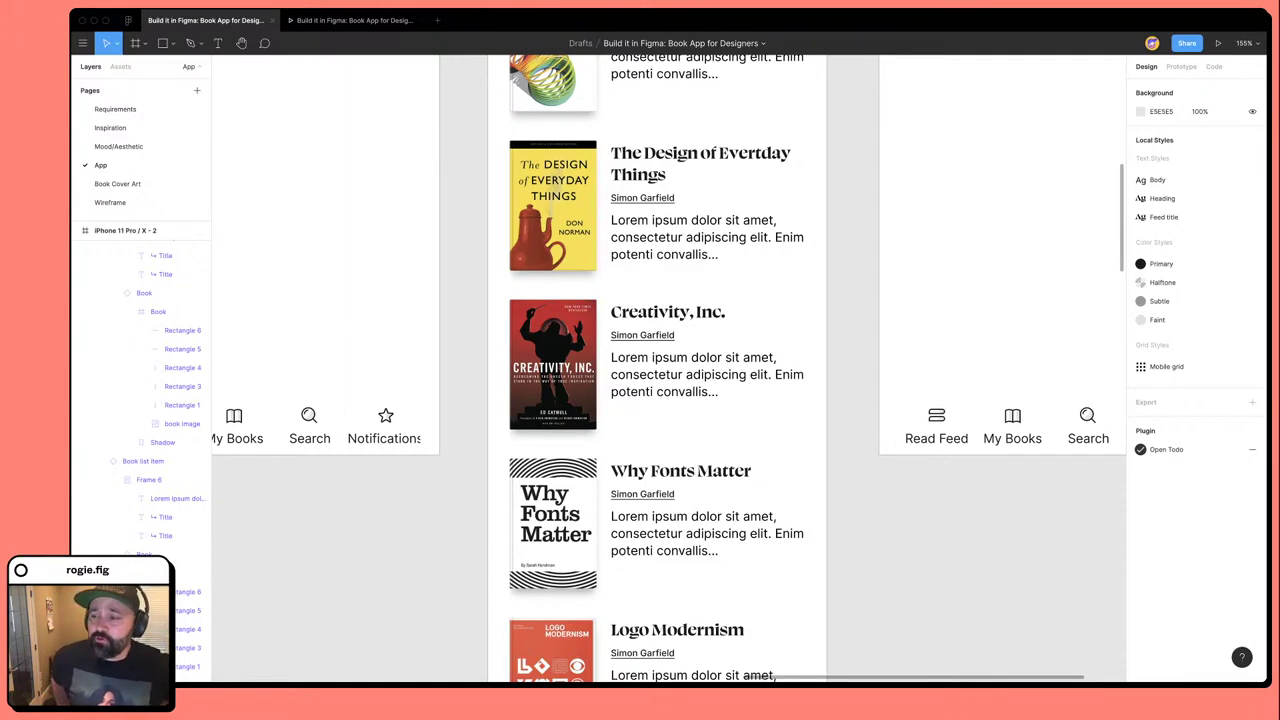
scroll(750, 416, down, 10)
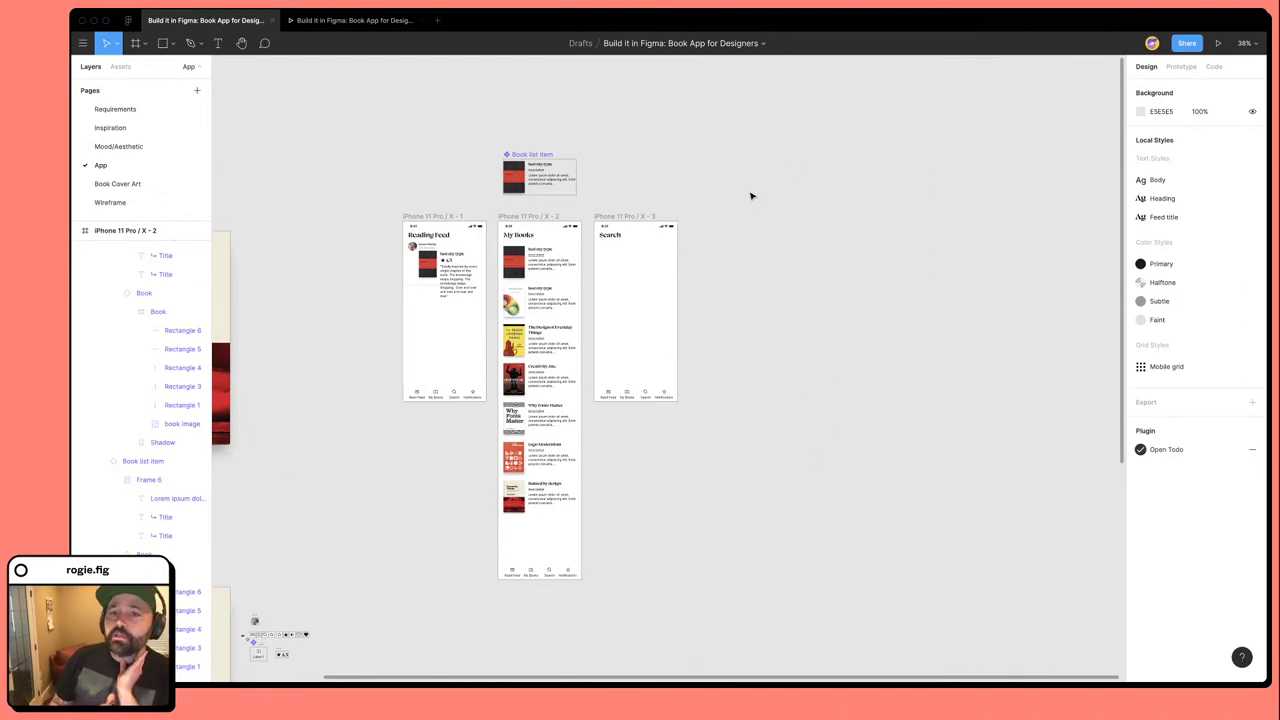
click(641, 219)
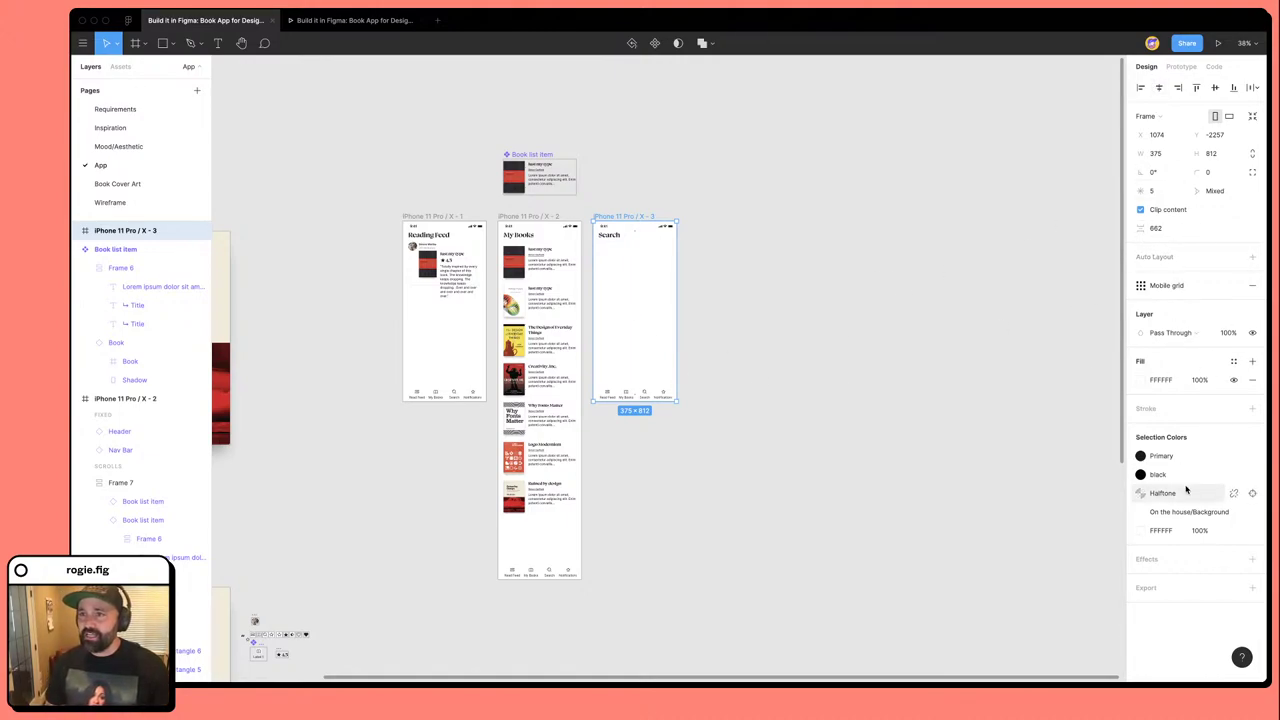
click(759, 230)
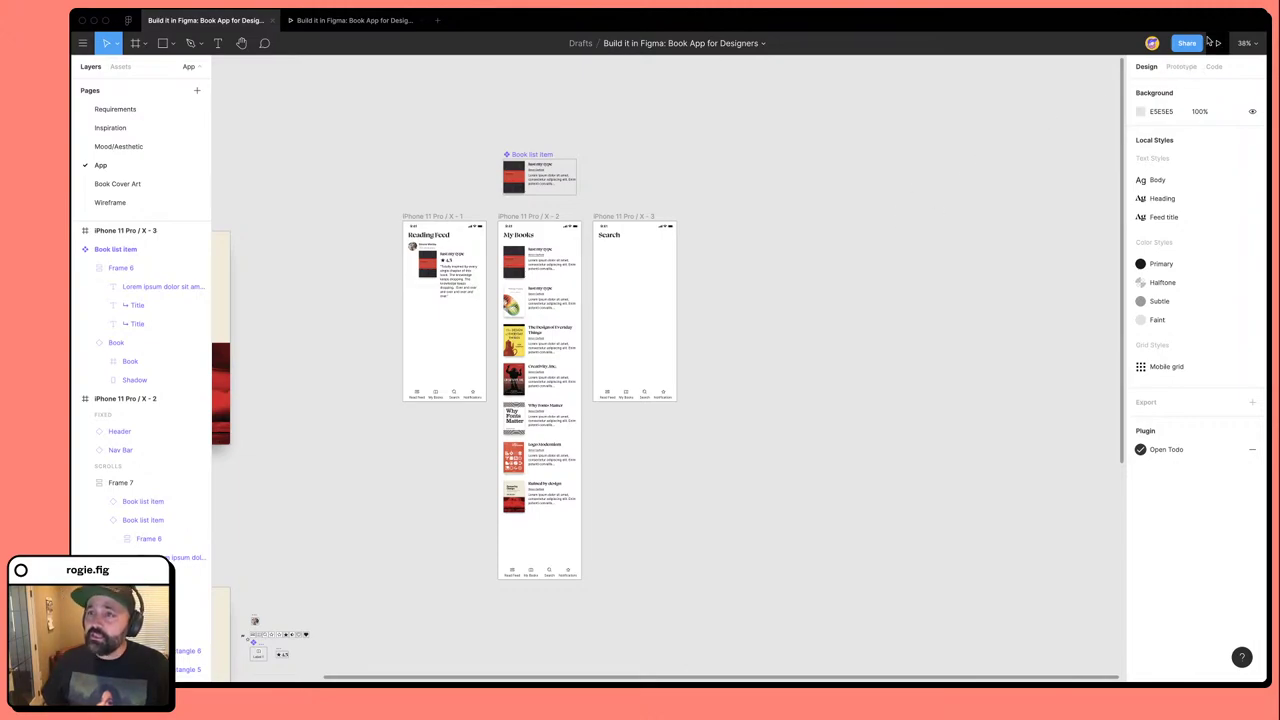
Set the prototype's iPhone 11 Pro device model to Space Grey and its background colour to grey 696969.
click(1183, 67)
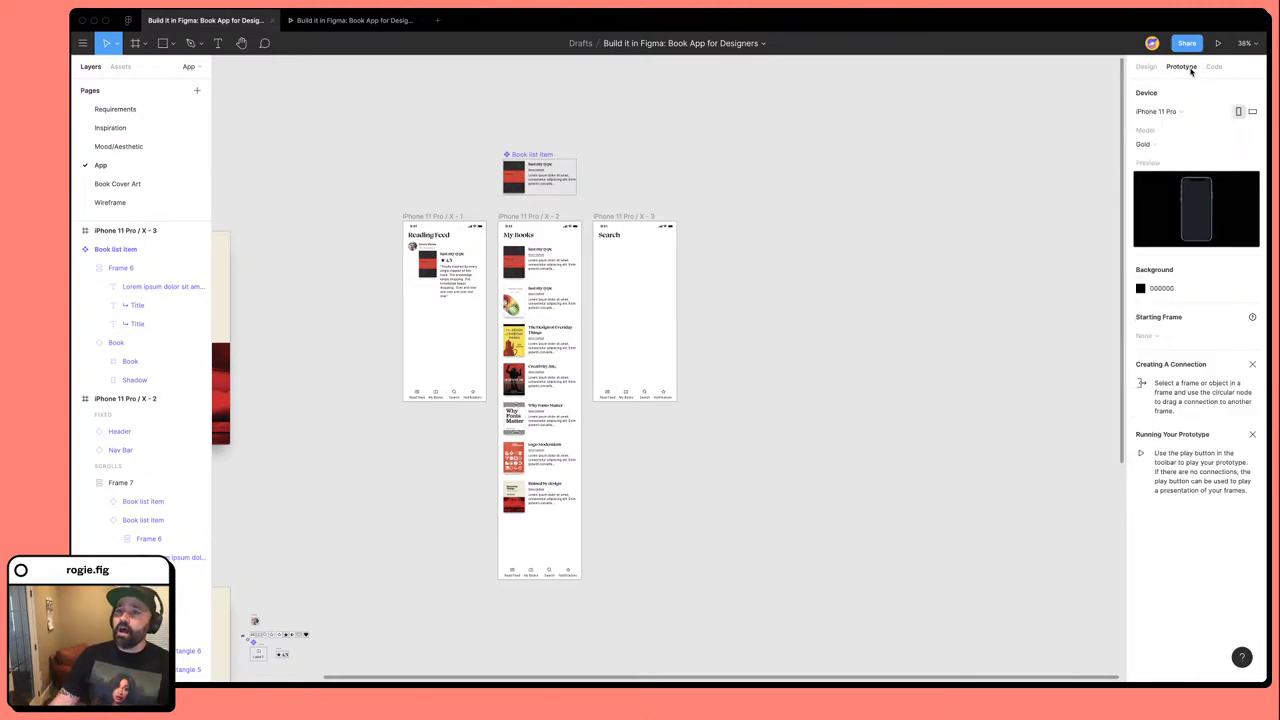
click(1160, 146)
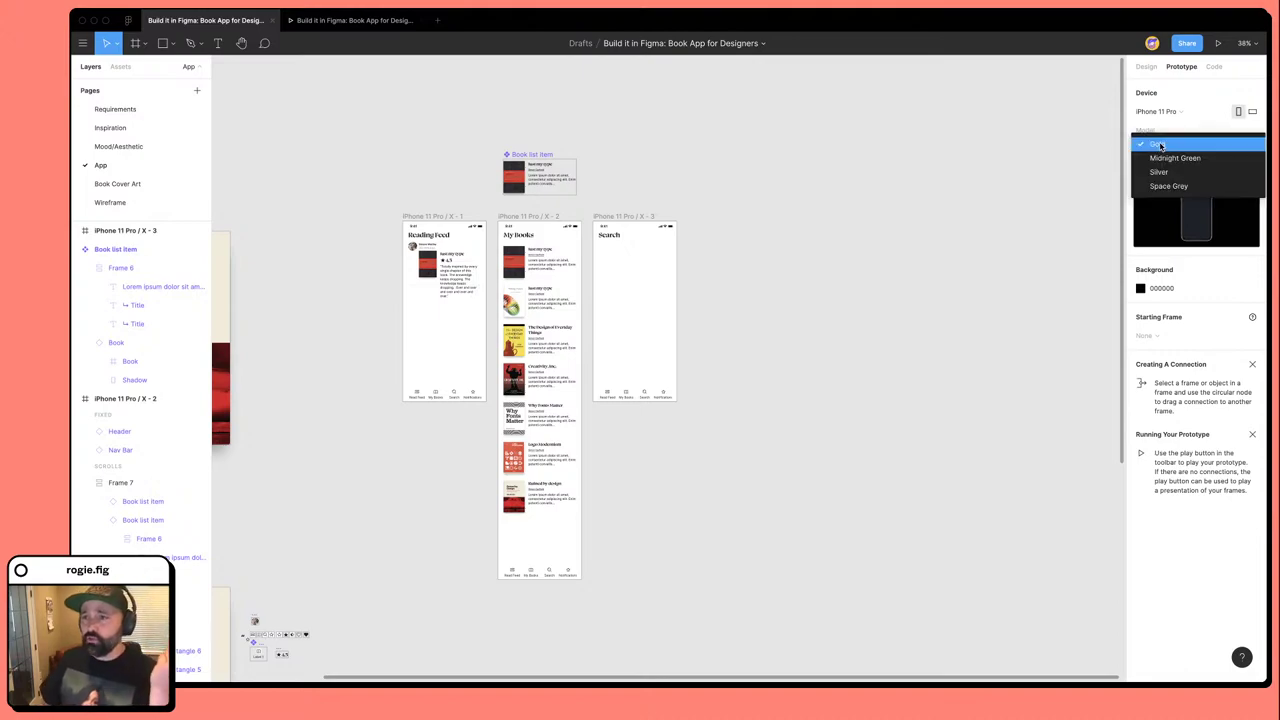
click(1175, 188)
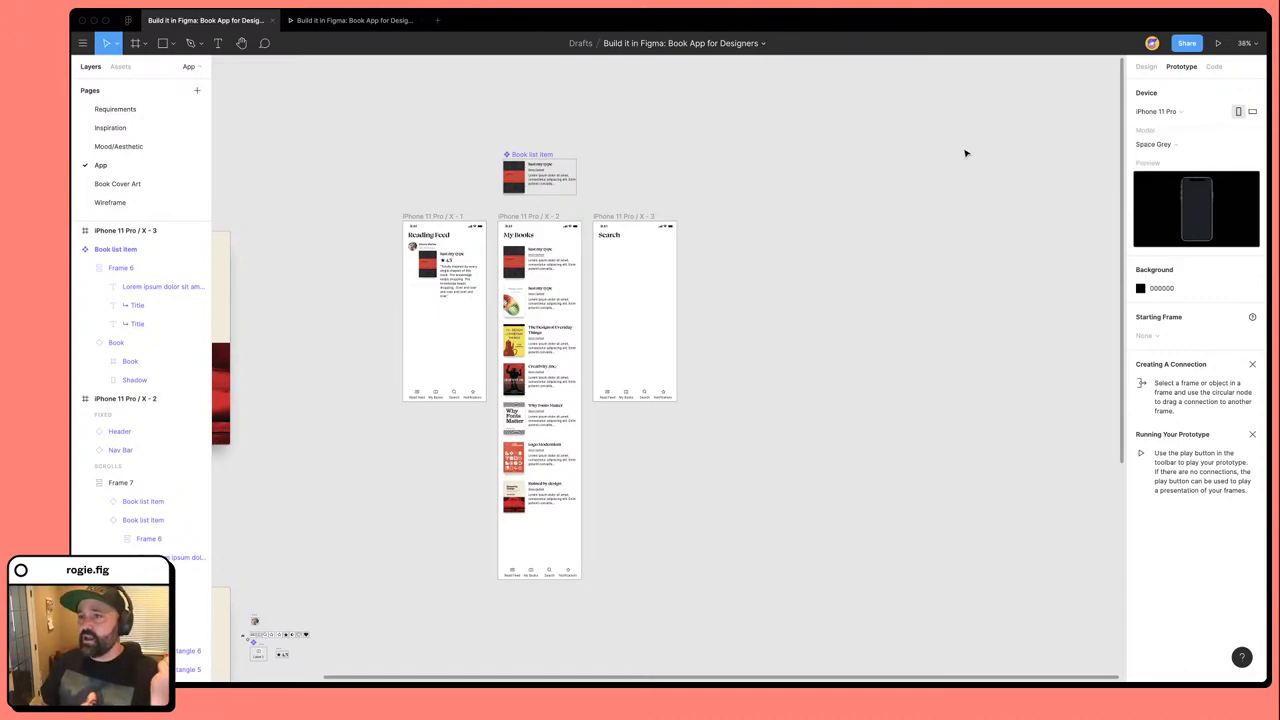
click(1140, 289)
drag(997, 340, 929, 392)
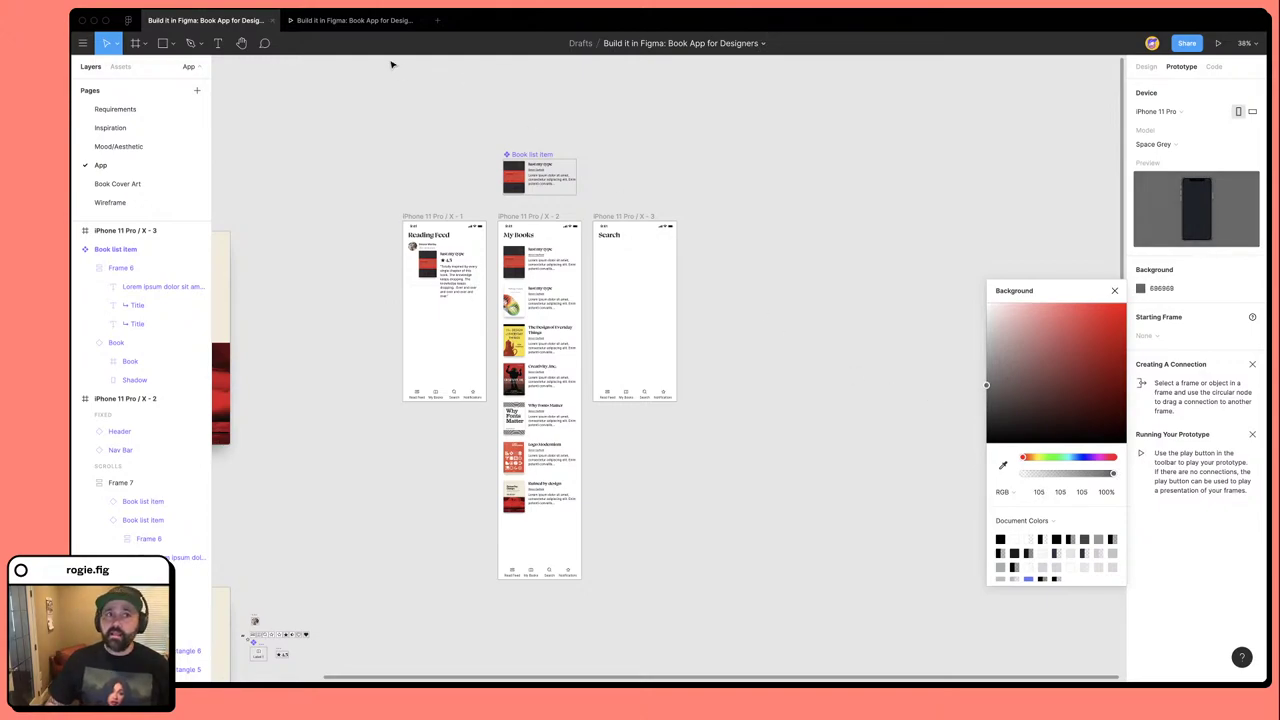
click(1114, 290)
Review the My Books screen in the prototype preview, scrolling through the book list inside the device frame.
click(368, 21)
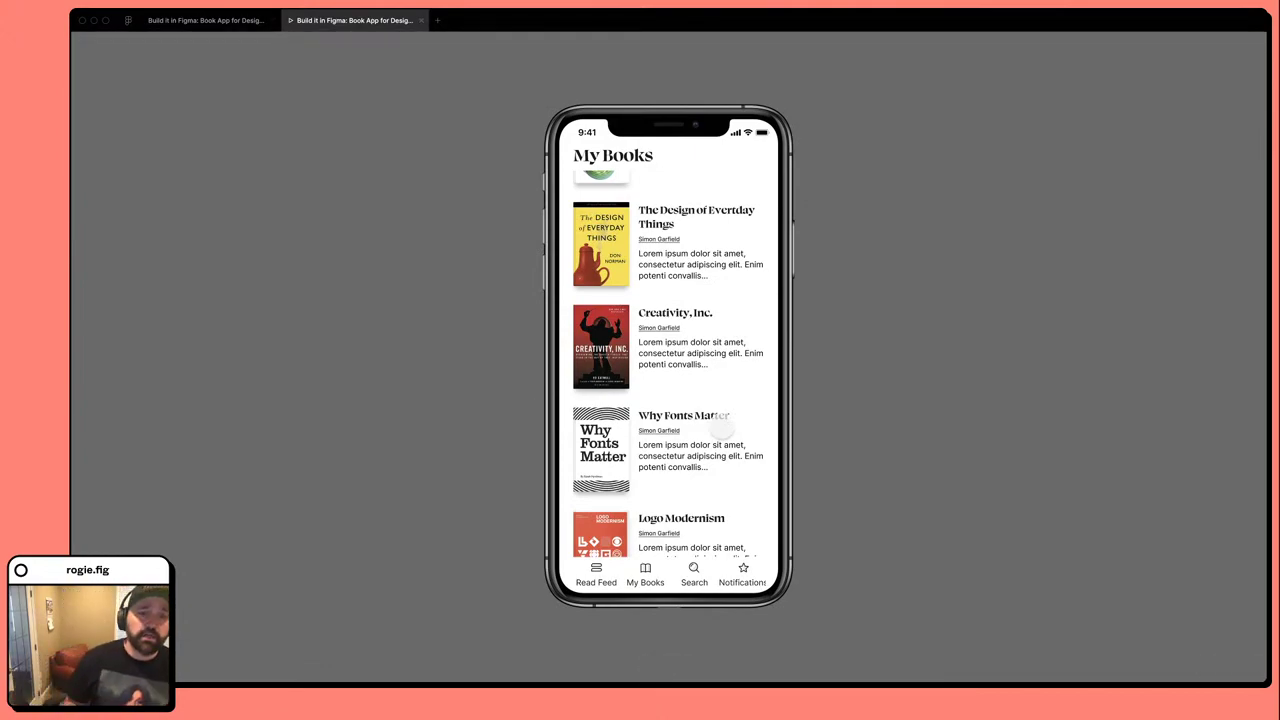
click(252, 26)
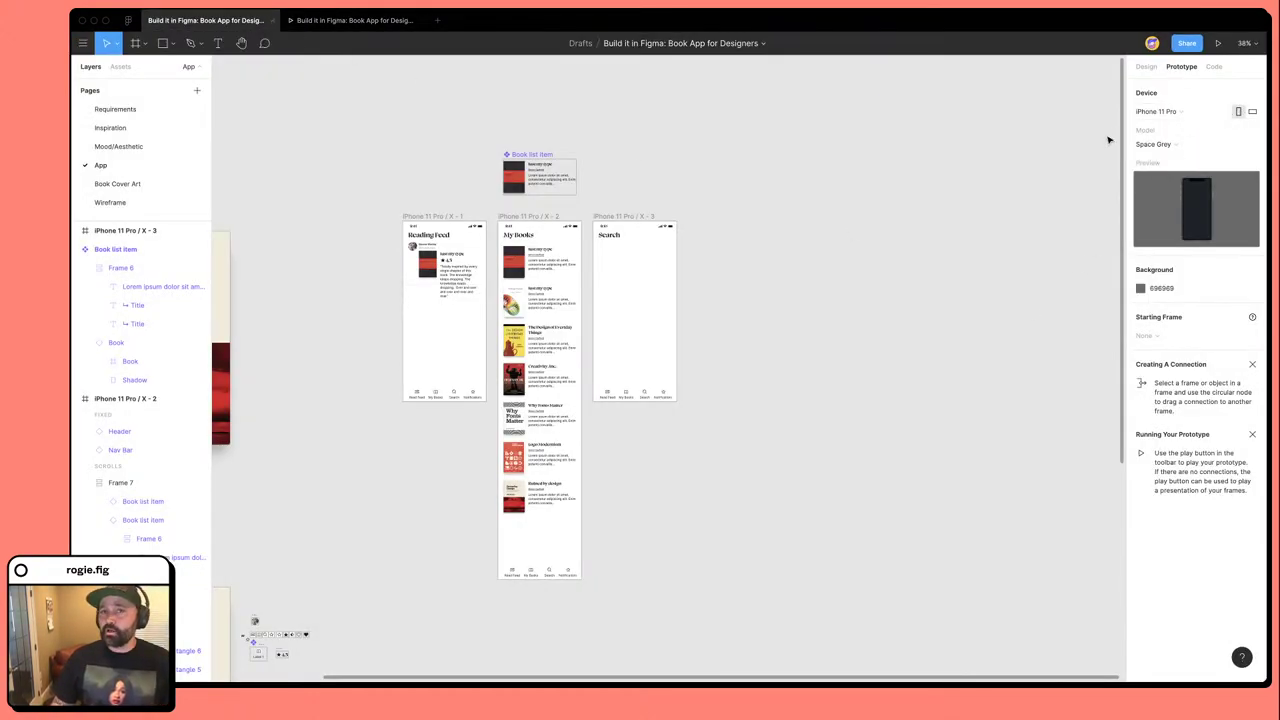
click(352, 24)
scroll(737, 420, up, 3)
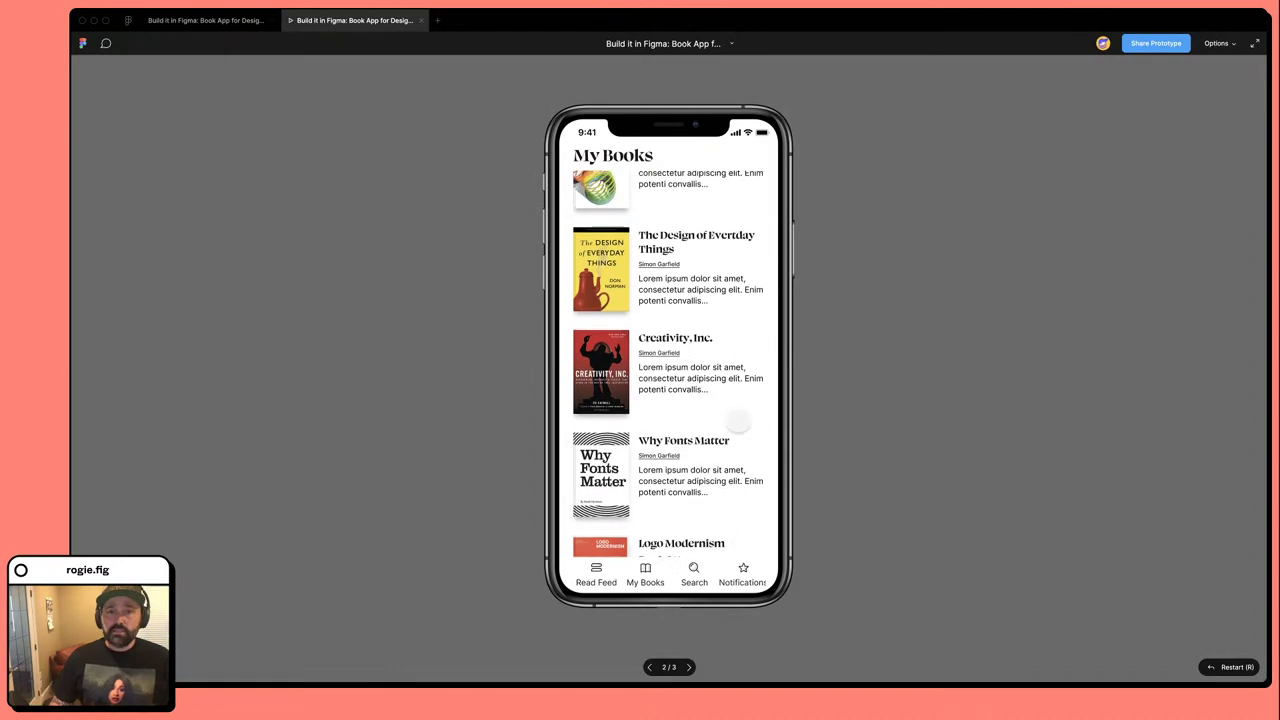
scroll(690, 420, down, 3)
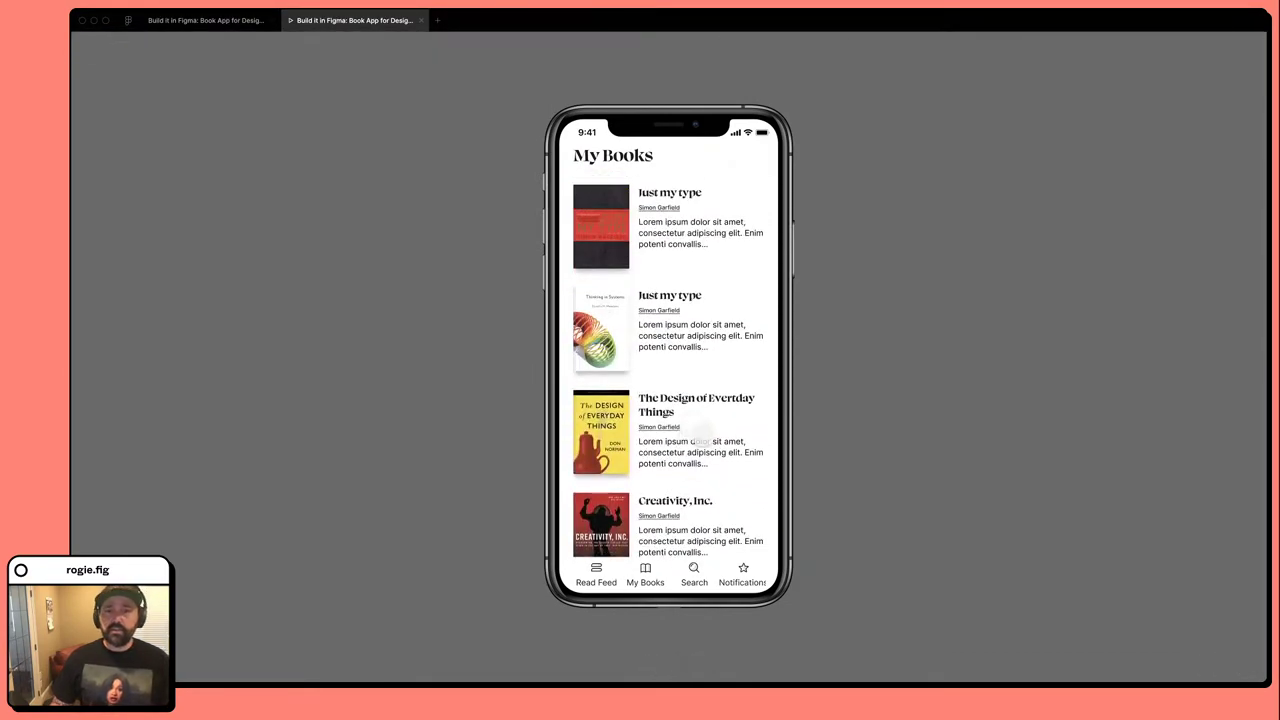
Return to the design file and shorten the Reading Feed post's review text so it ends with "The knowledge keeps dropping.".
click(210, 21)
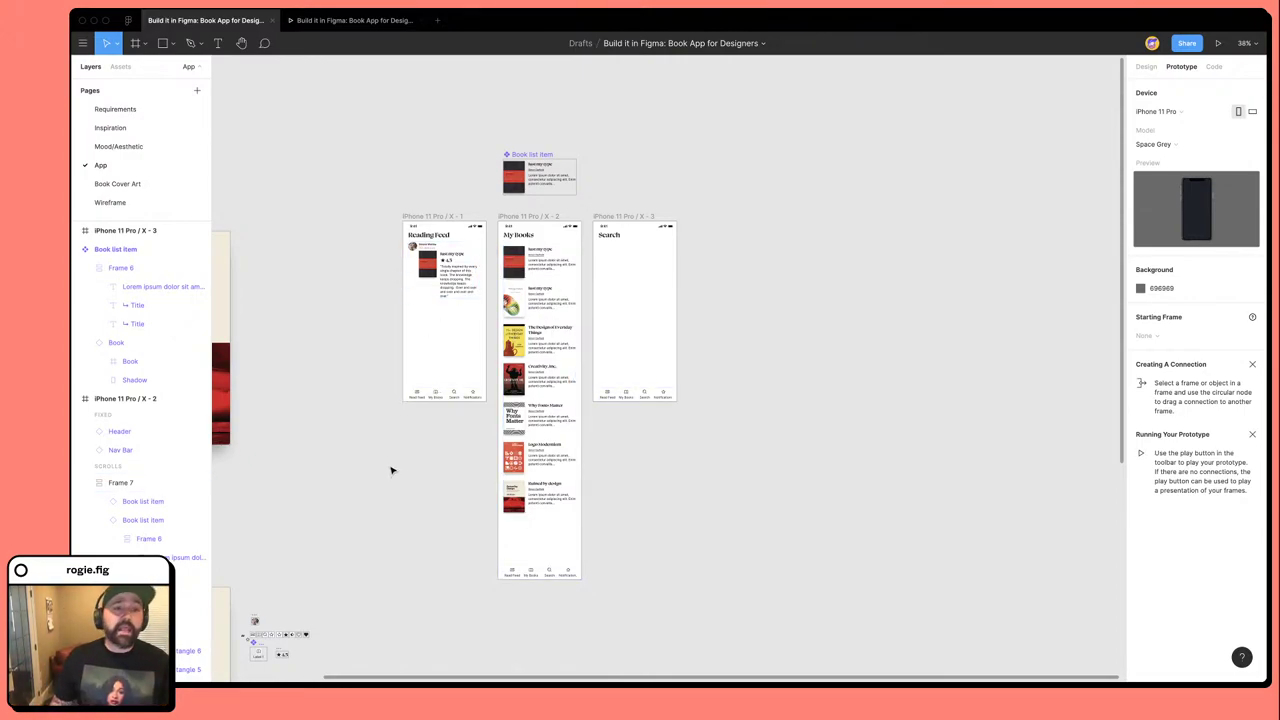
scroll(431, 394, up, 5)
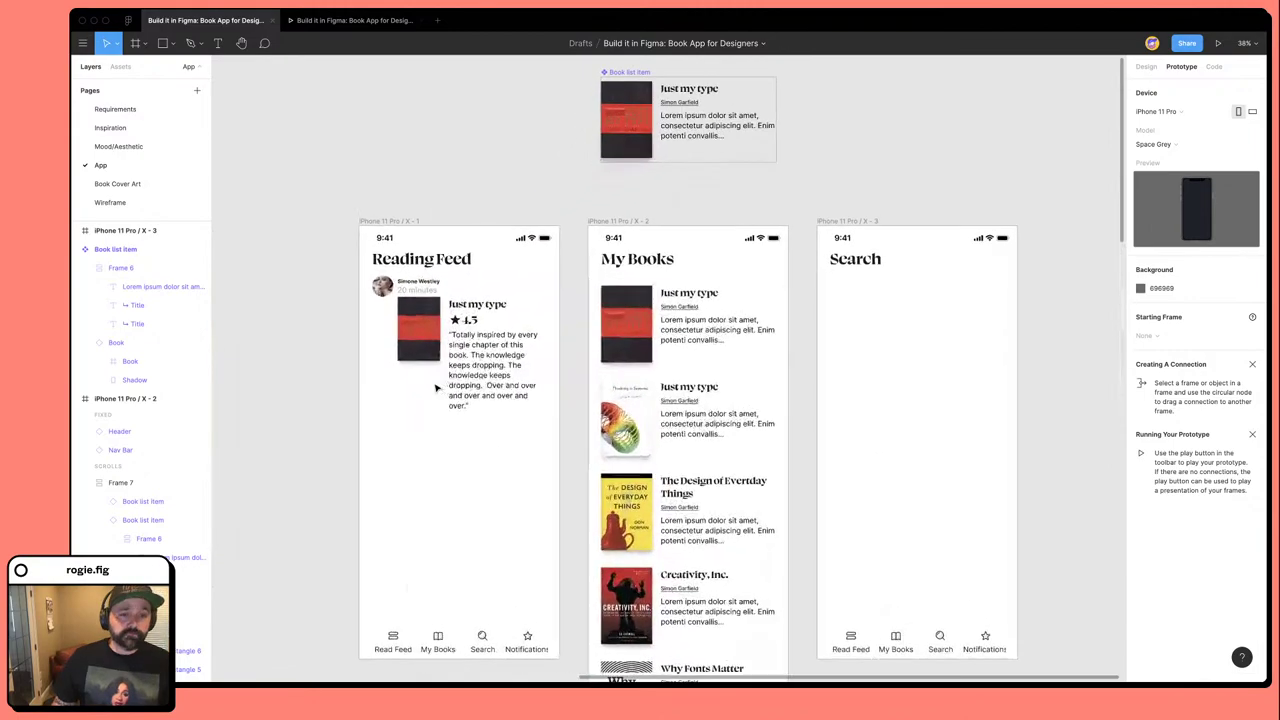
scroll(436, 388, up, 2)
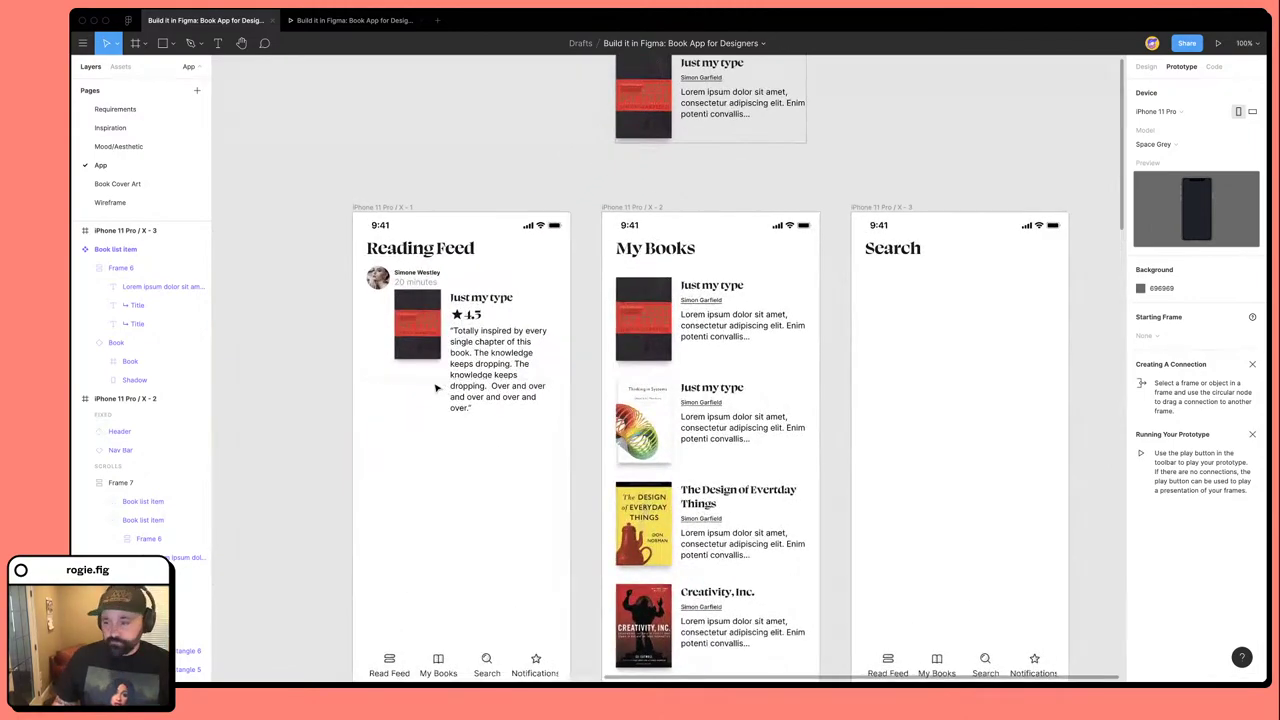
click(490, 394)
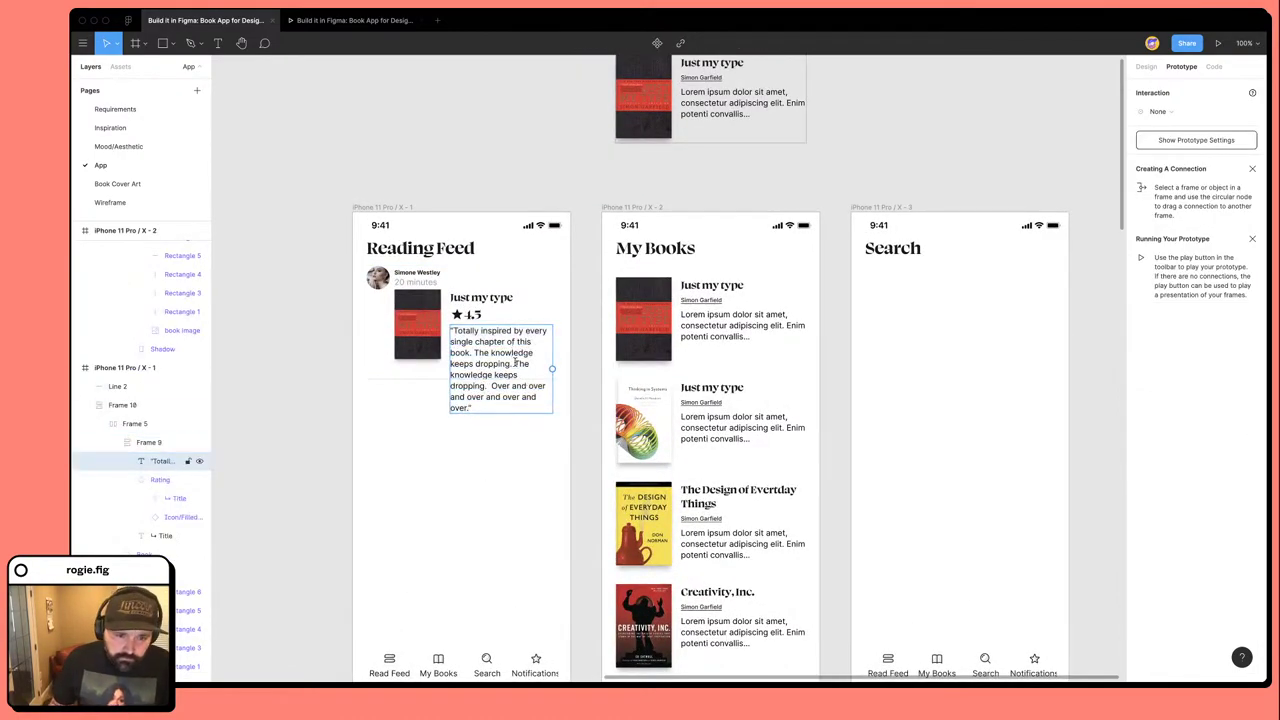
drag(515, 363, 529, 409)
key(BackSpace)
key(Escape)
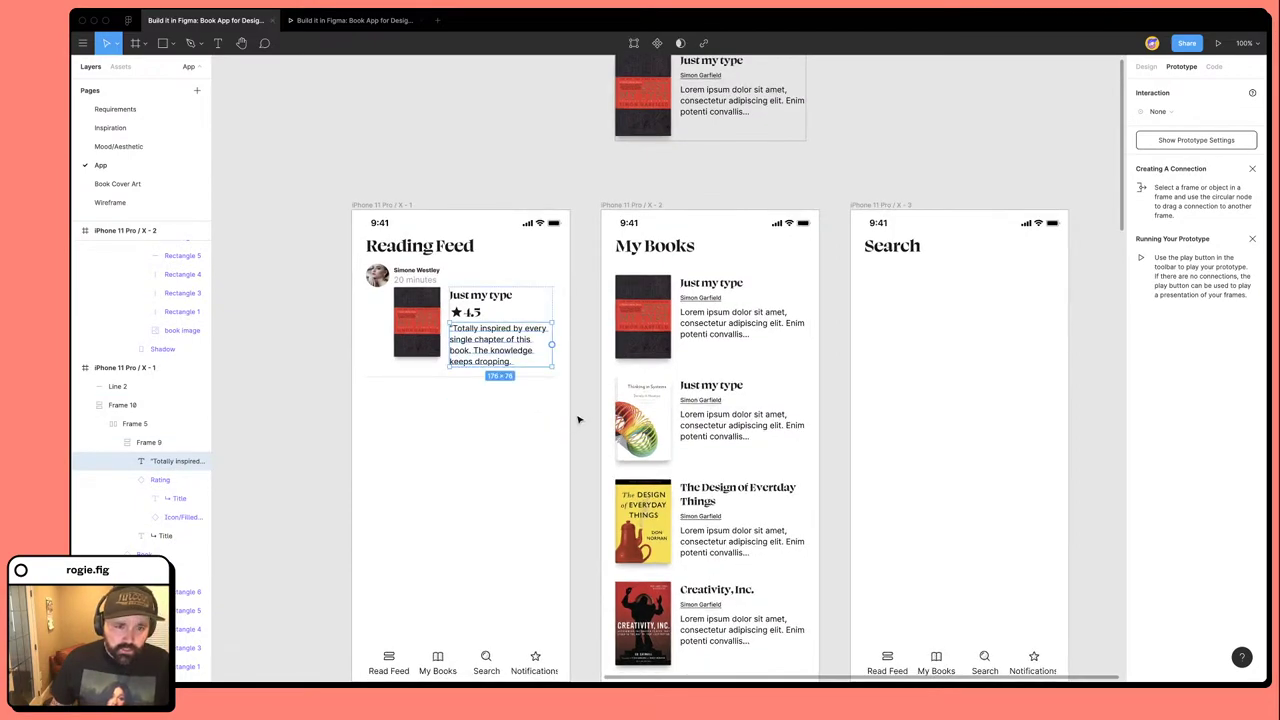
click(581, 432)
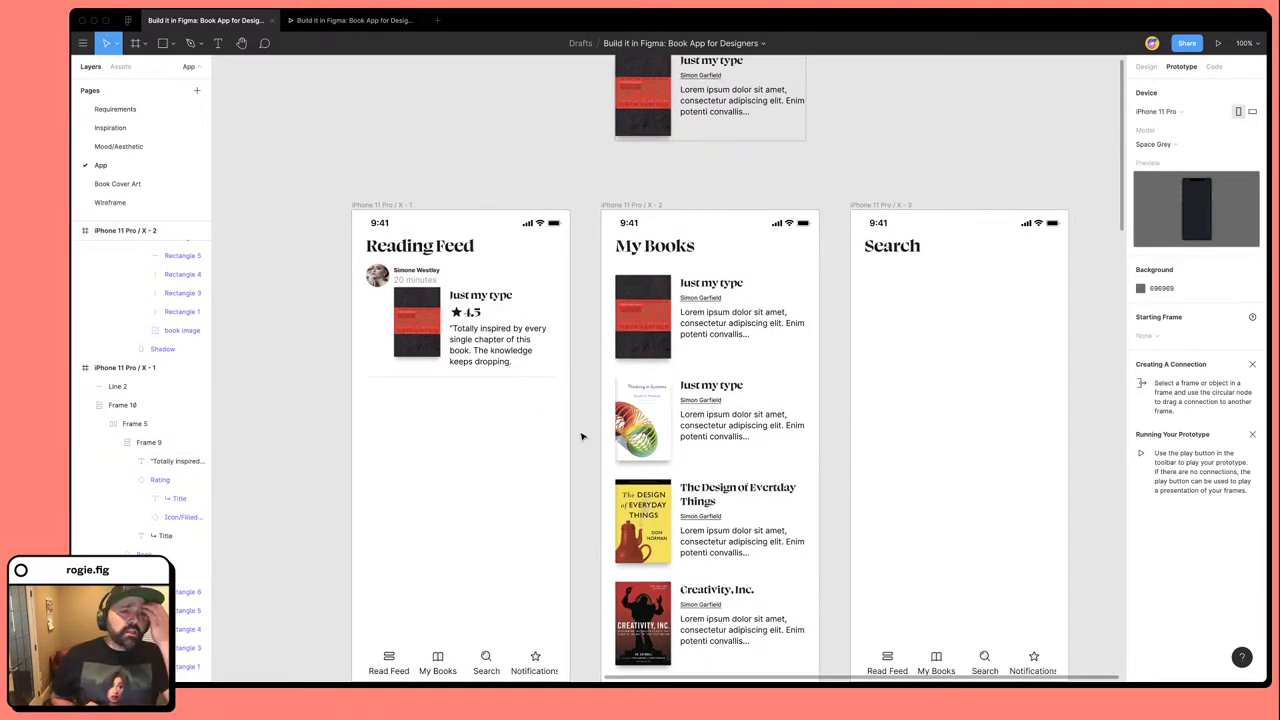
Examine the Reading Feed post's frame structure and layout beside the My Books and Search screens.
scroll(583, 418, down, 3)
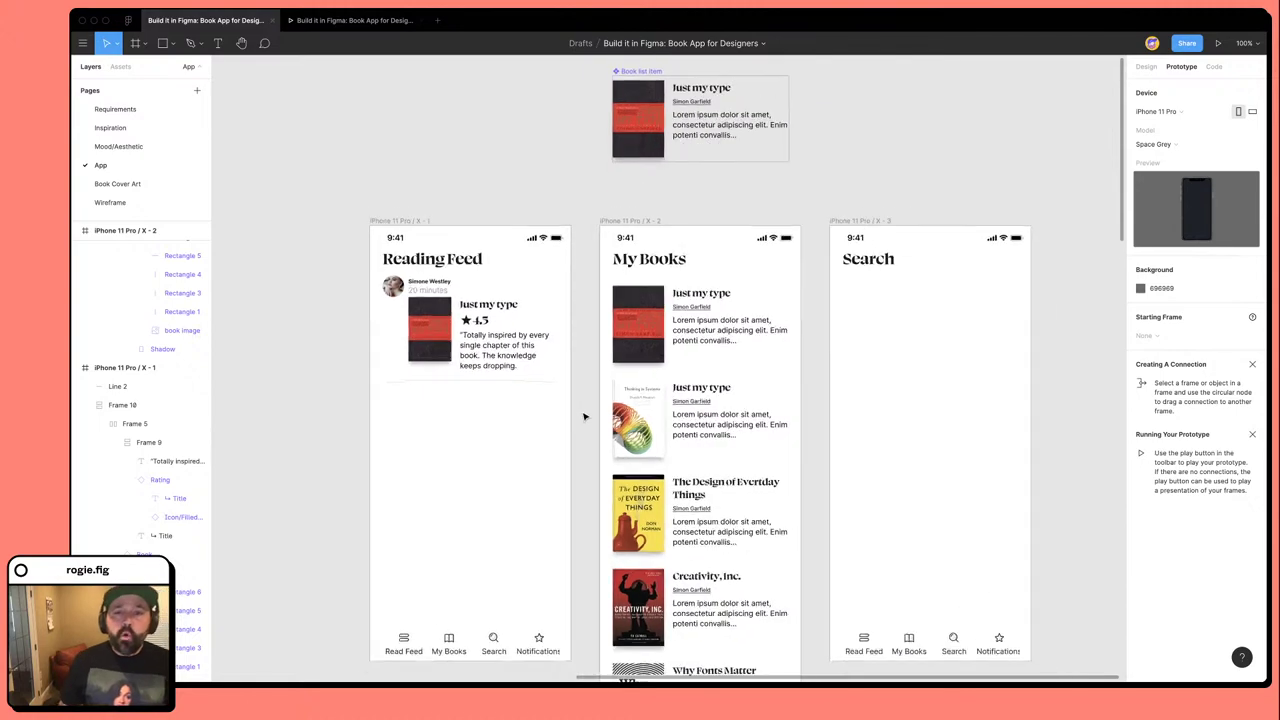
scroll(684, 553, down, 3)
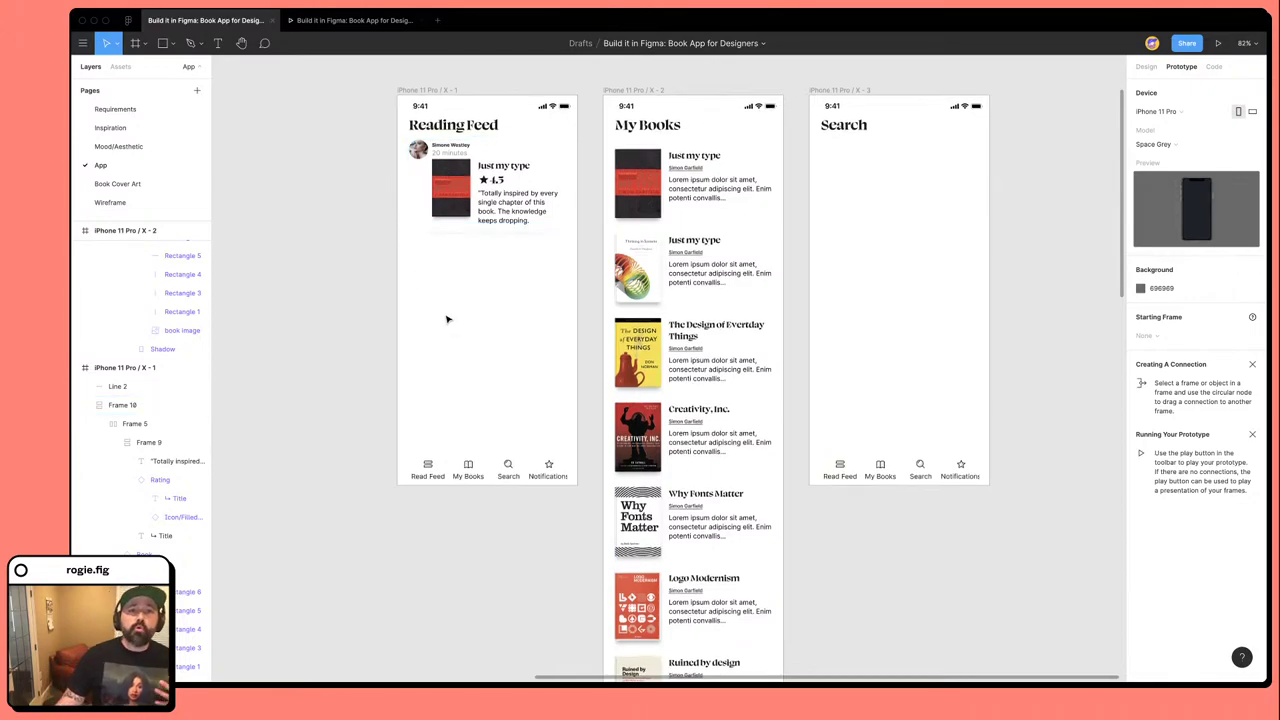
scroll(446, 303, up, 3)
click(443, 218)
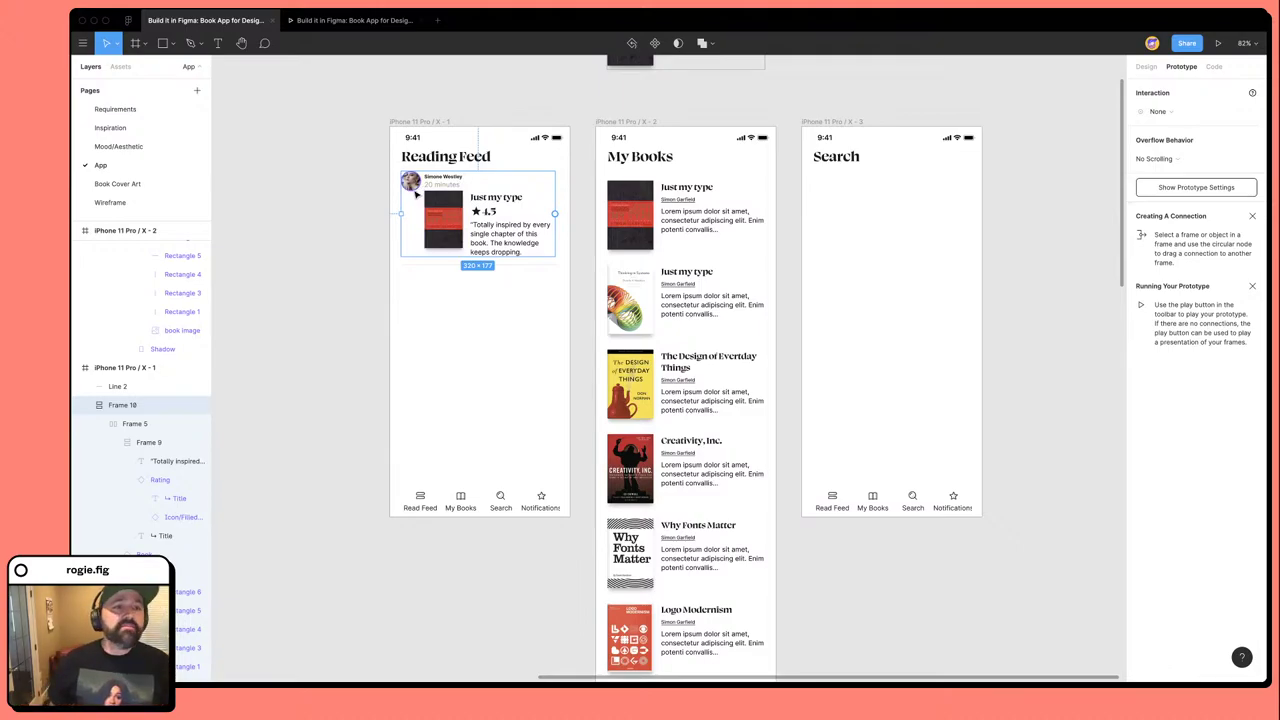
scroll(414, 186, up, 5)
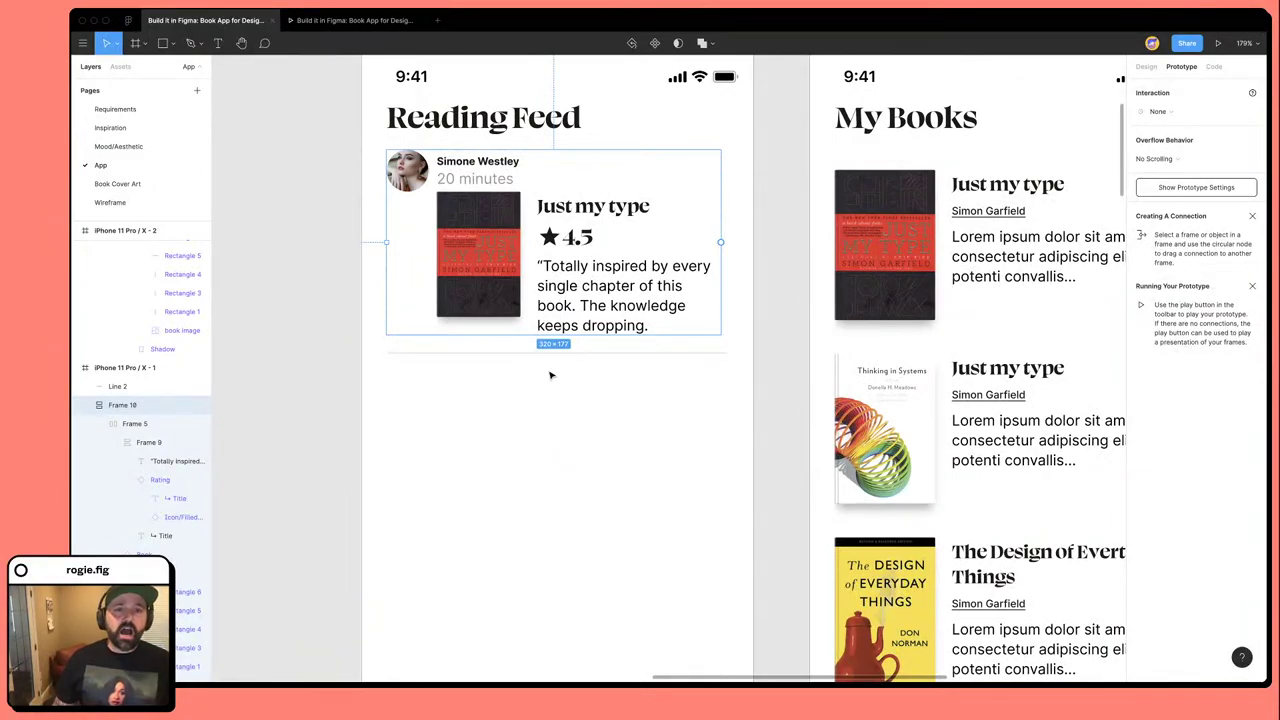
double_click(575, 229)
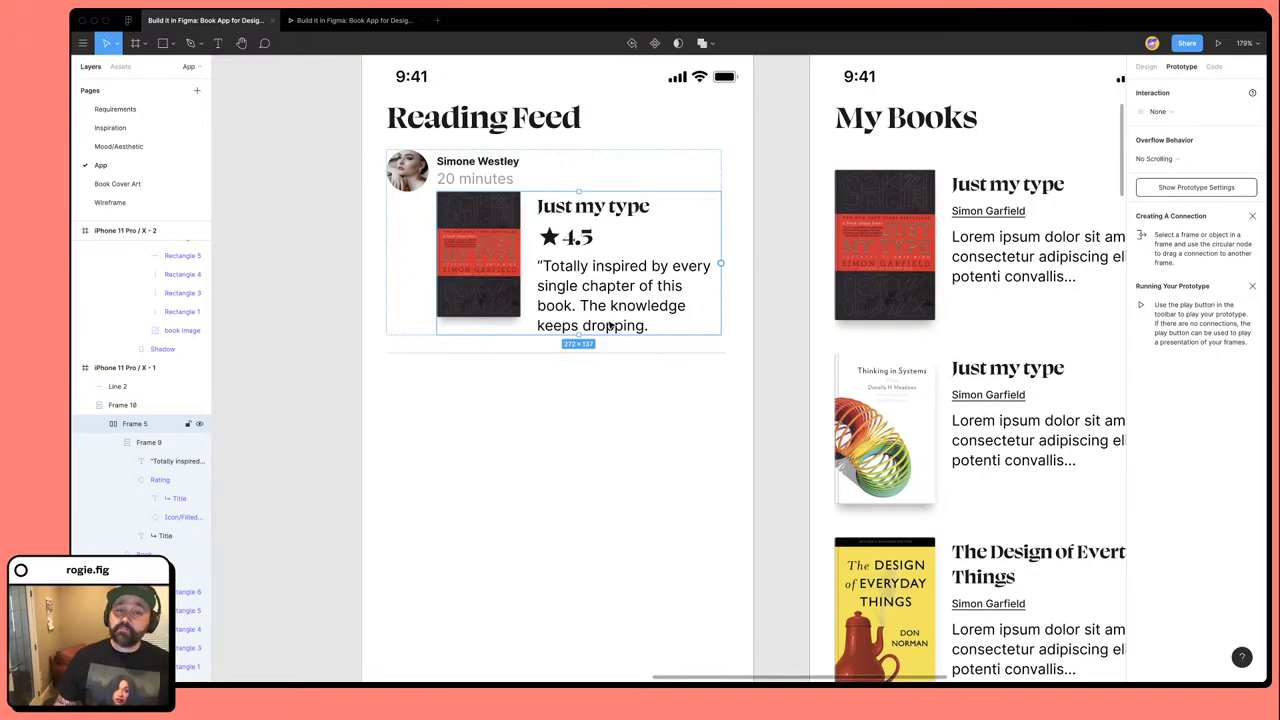
click(590, 491)
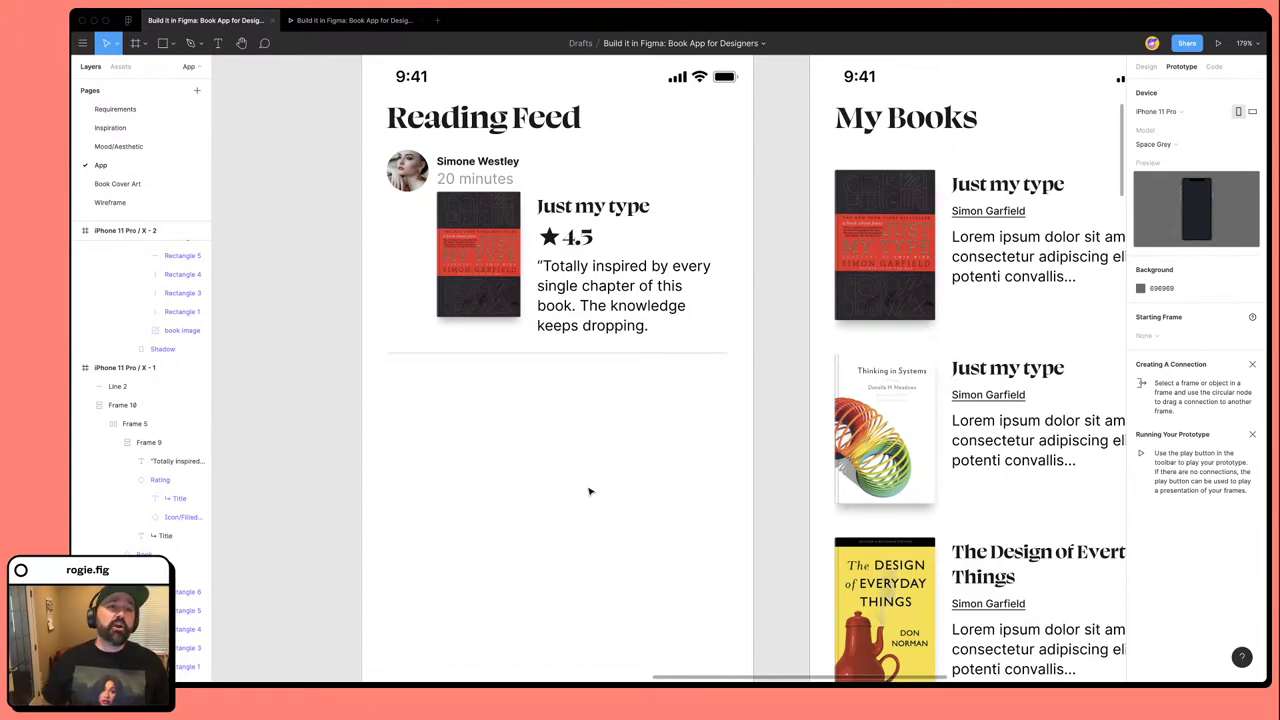
click(604, 240)
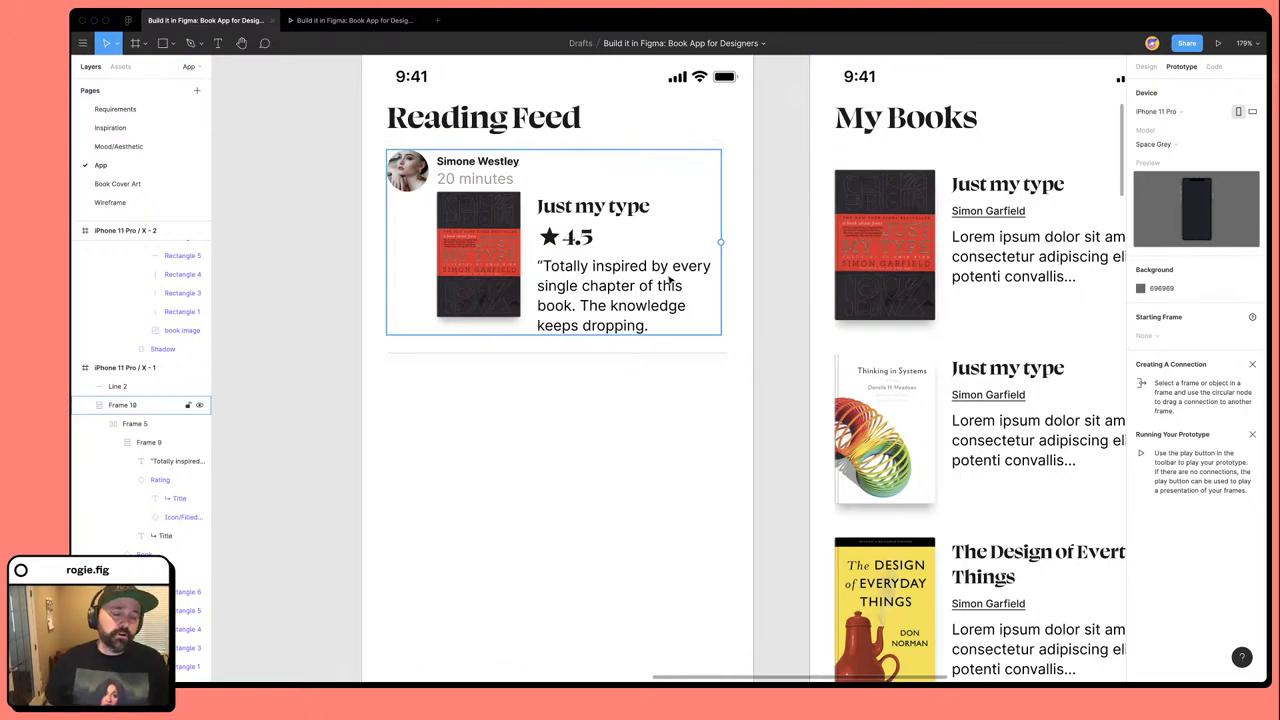
click(351, 257)
scroll(351, 257, up, 2)
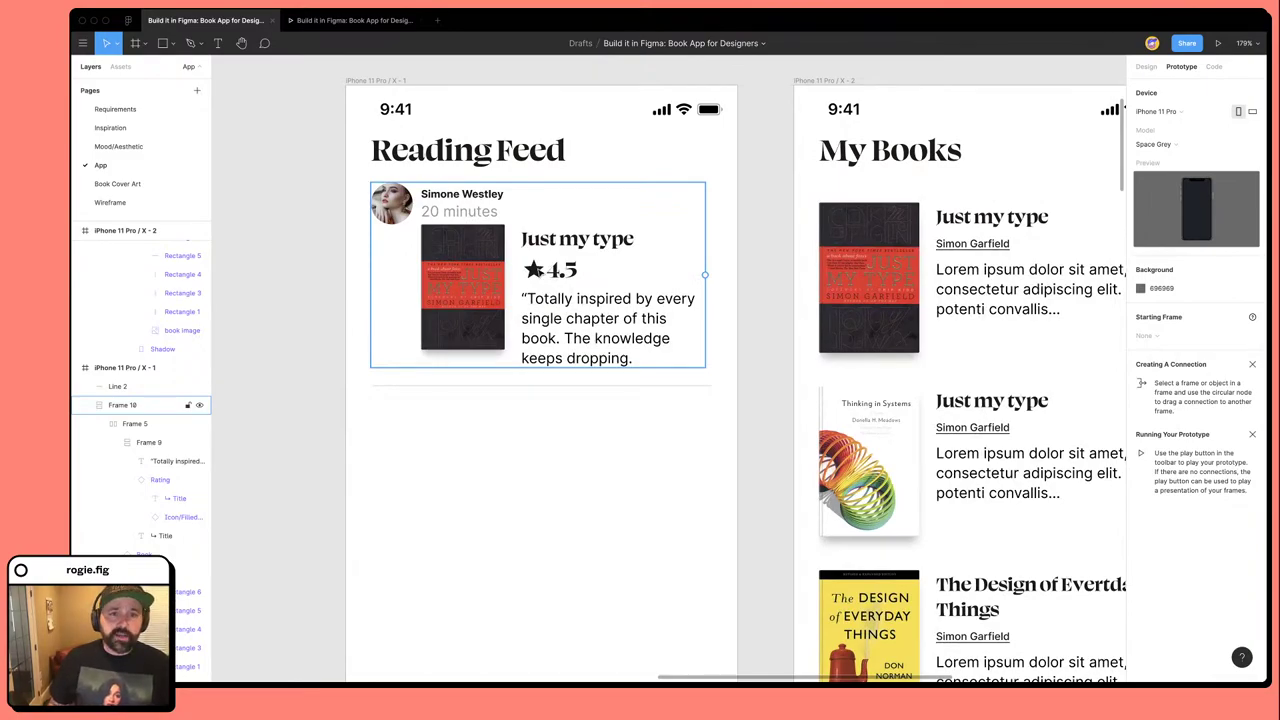
Inspect the design properties of the book title and rating number in the Reading Feed post.
super+click(574, 240)
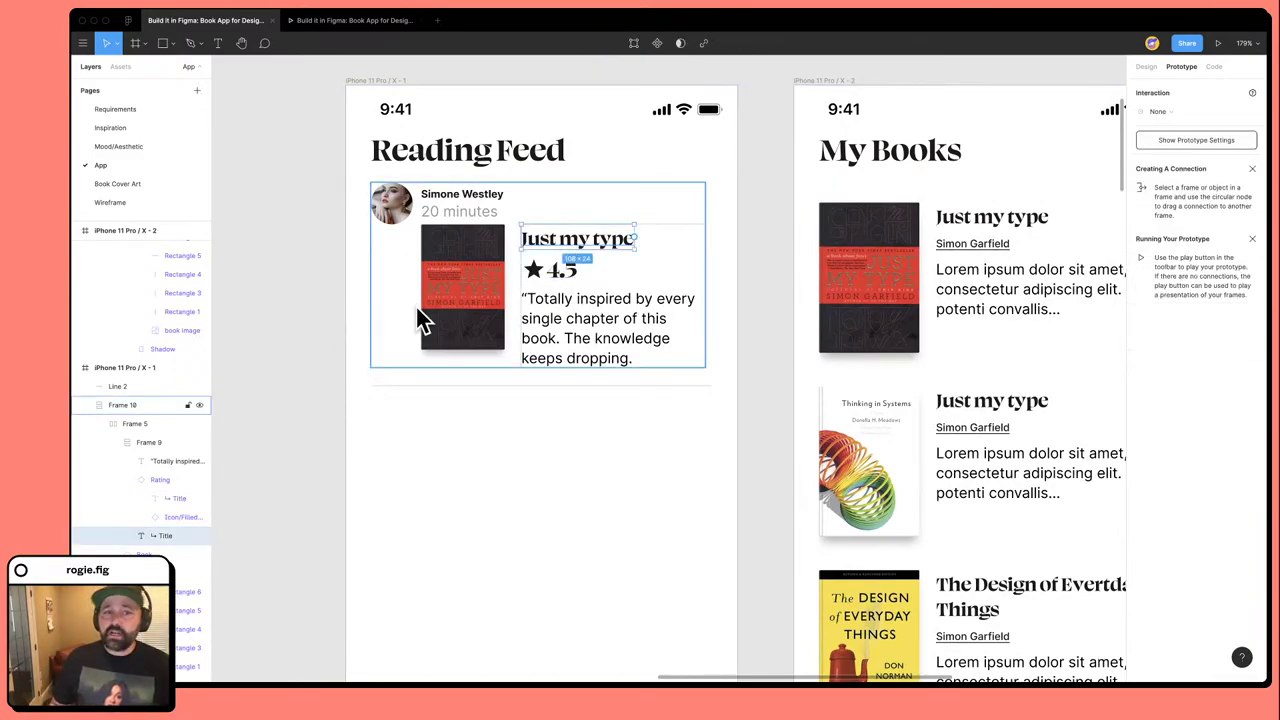
click(482, 318)
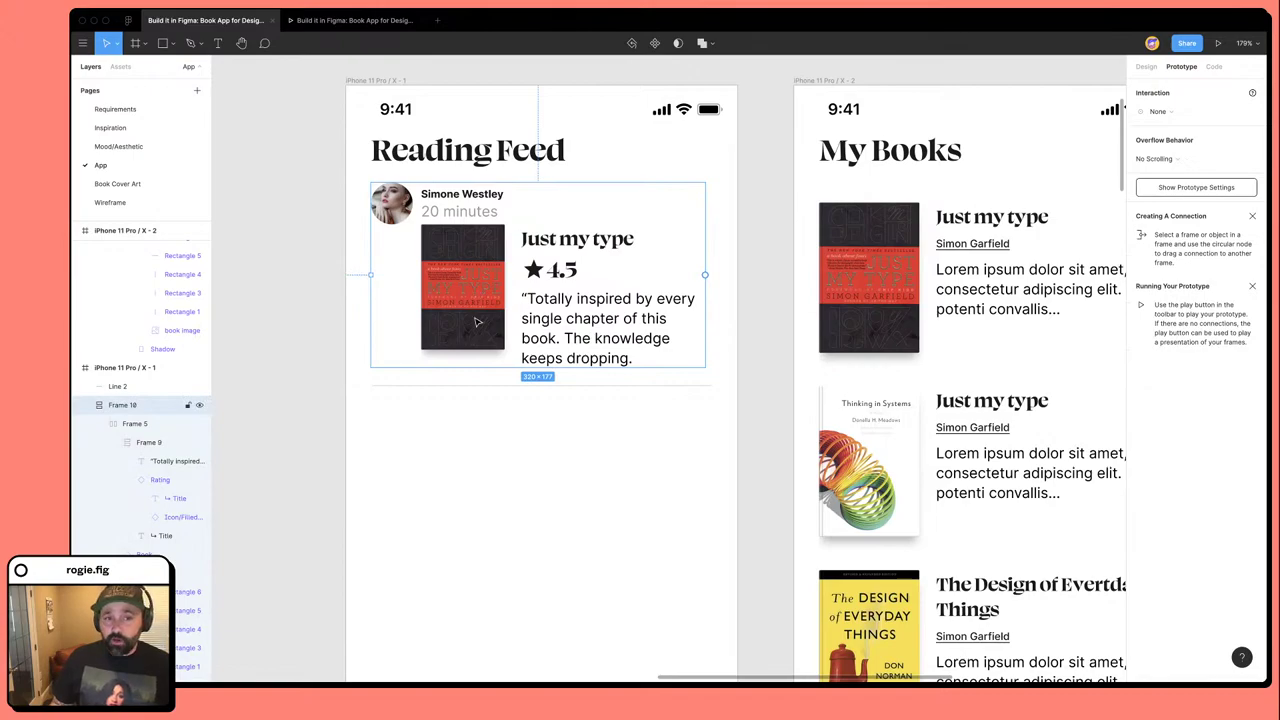
click(1146, 67)
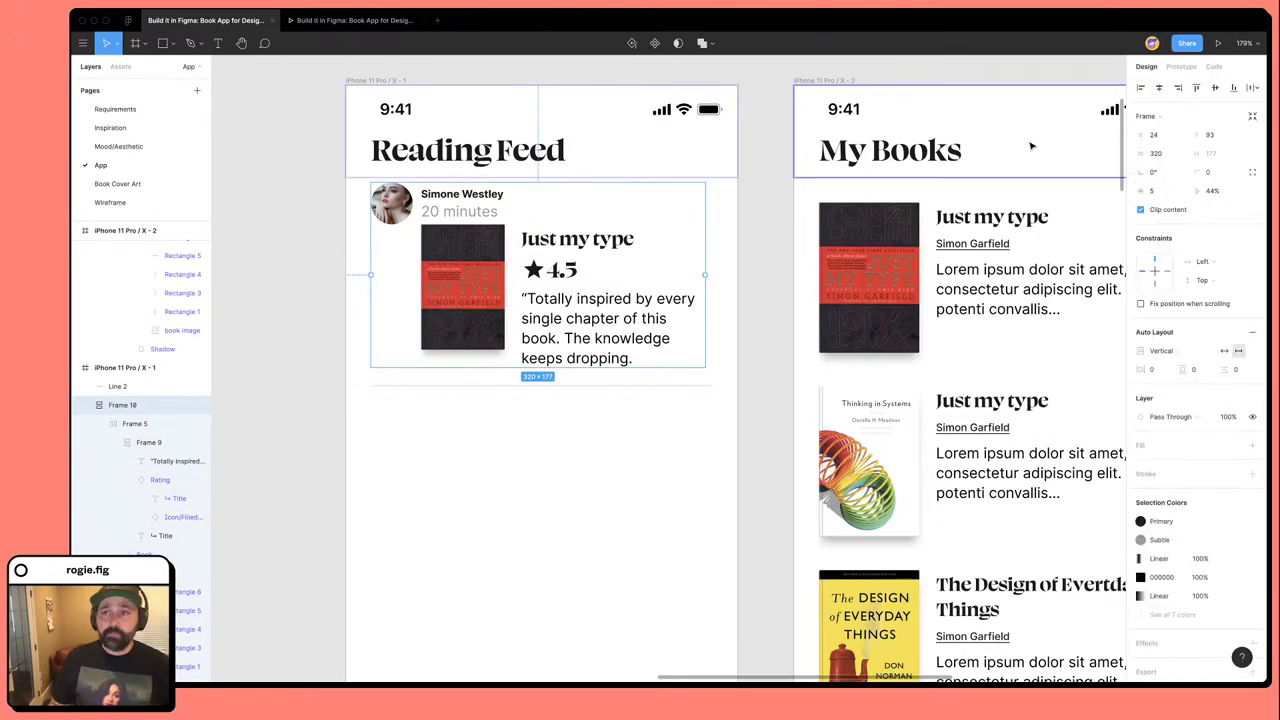
super+click(550, 246)
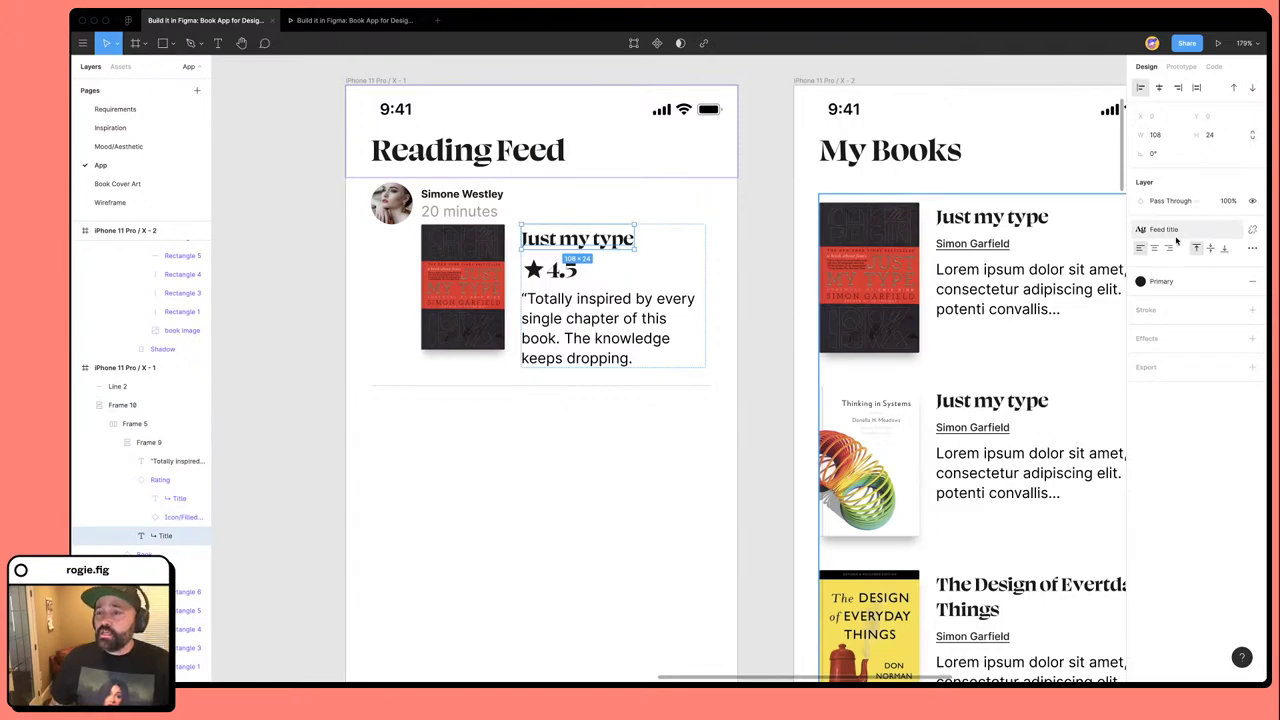
super+click(566, 271)
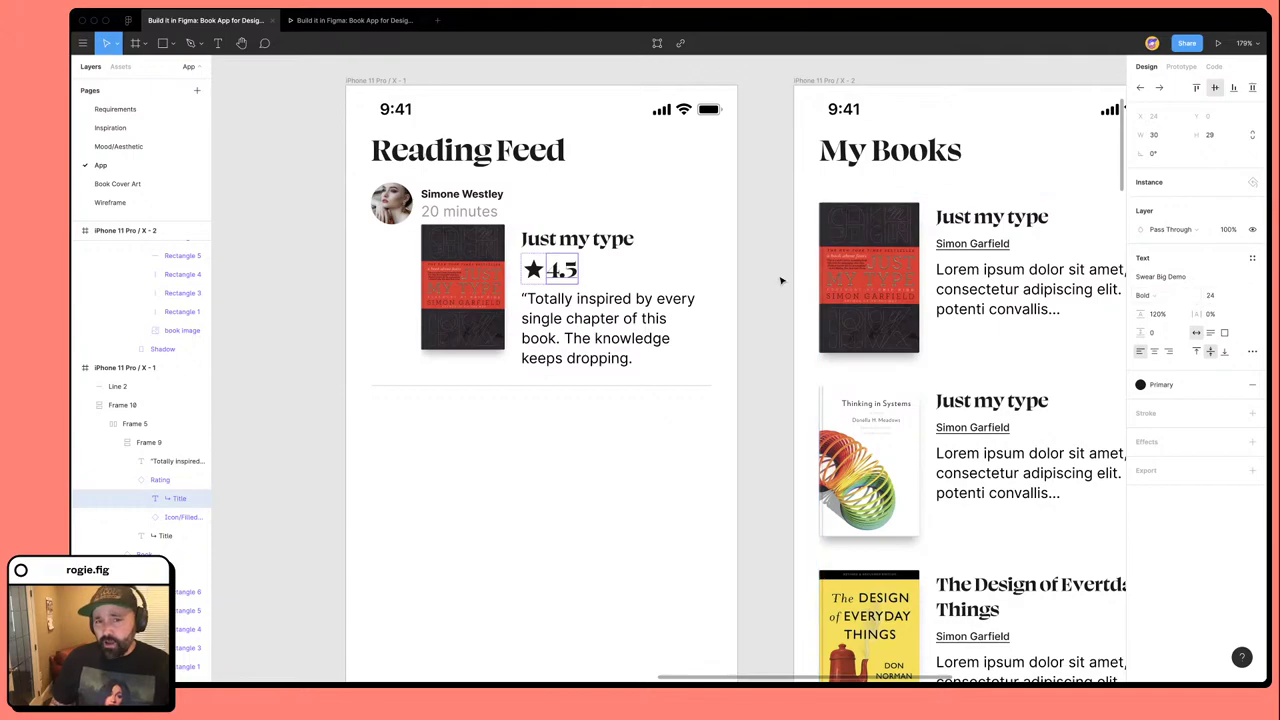
Try the Feed title text style on the post's rating number and view it across the app screens.
click(1252, 258)
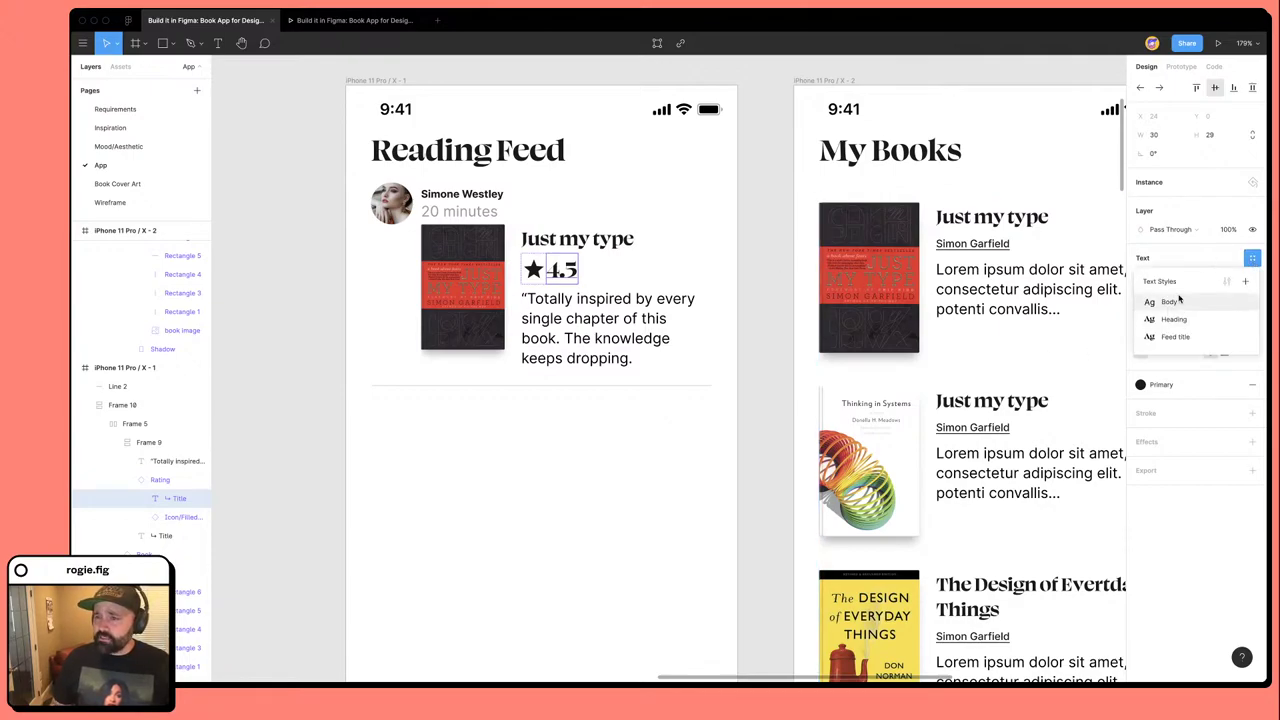
click(1178, 337)
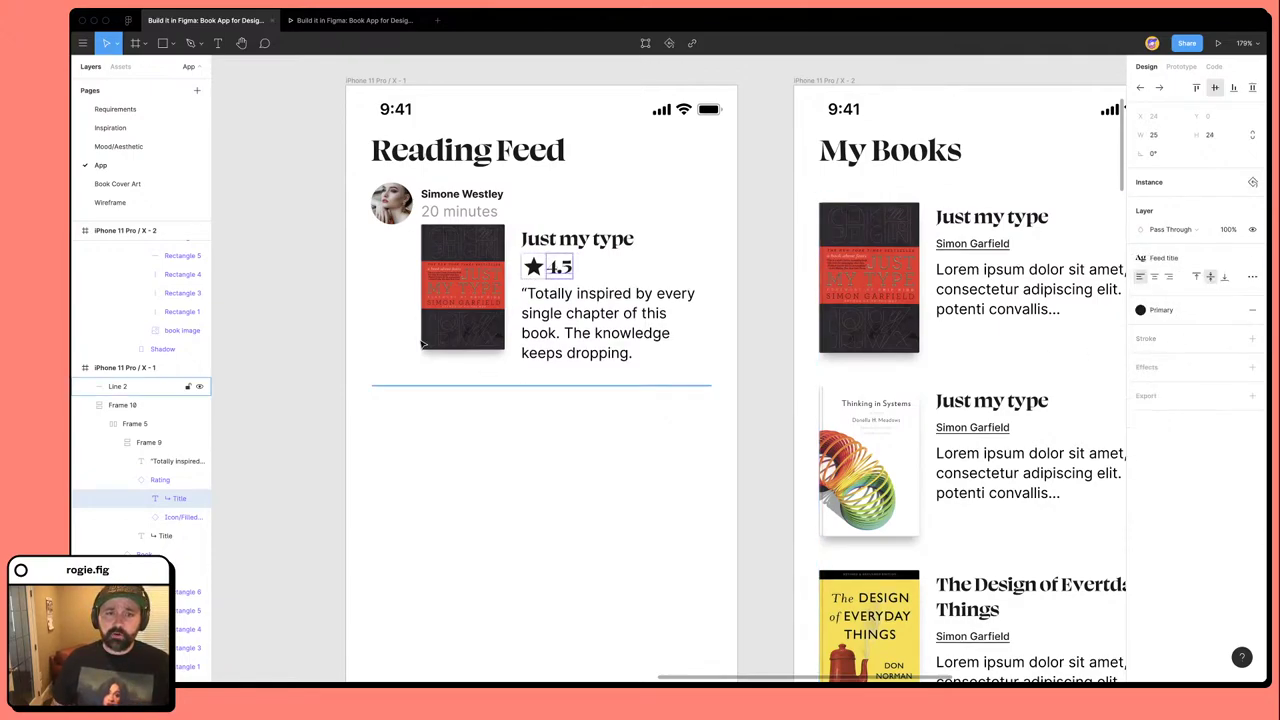
scroll(346, 240, left, 5)
scroll(346, 240, up, 2)
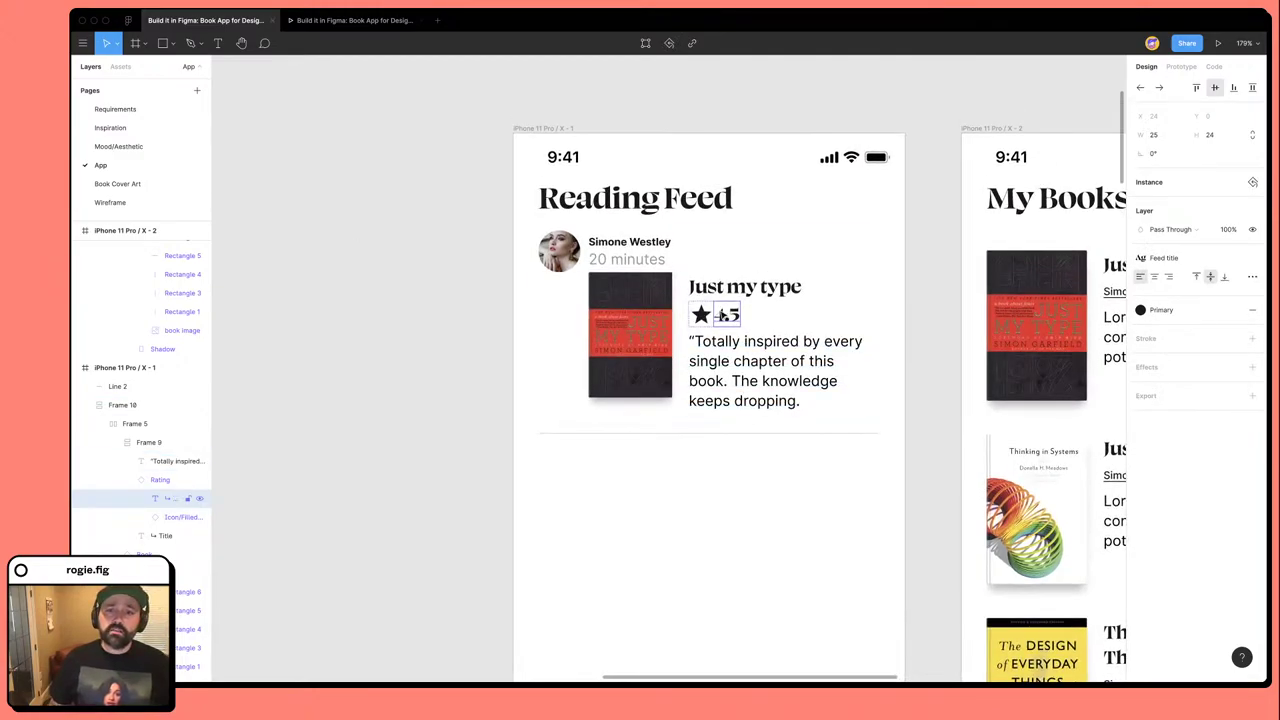
scroll(426, 380, left, 14)
scroll(426, 380, up, 13)
scroll(431, 382, down, 5)
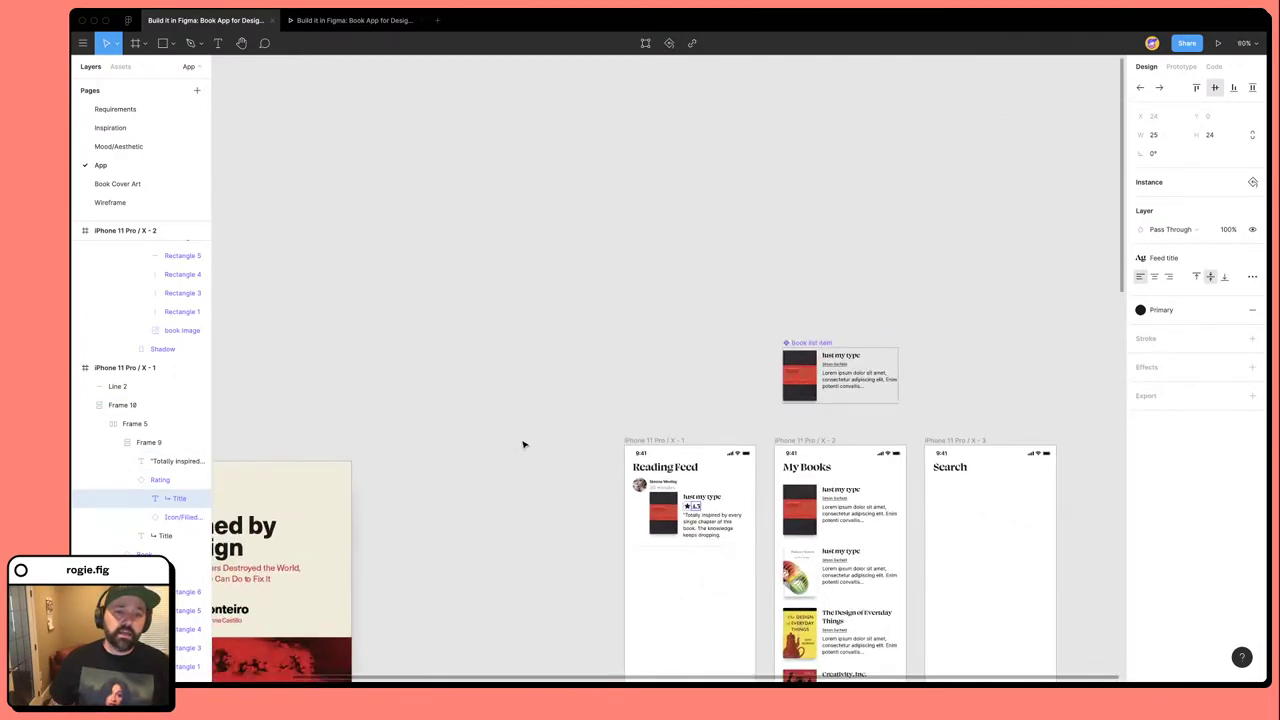
scroll(523, 443, down, 8)
scroll(634, 342, up, 5)
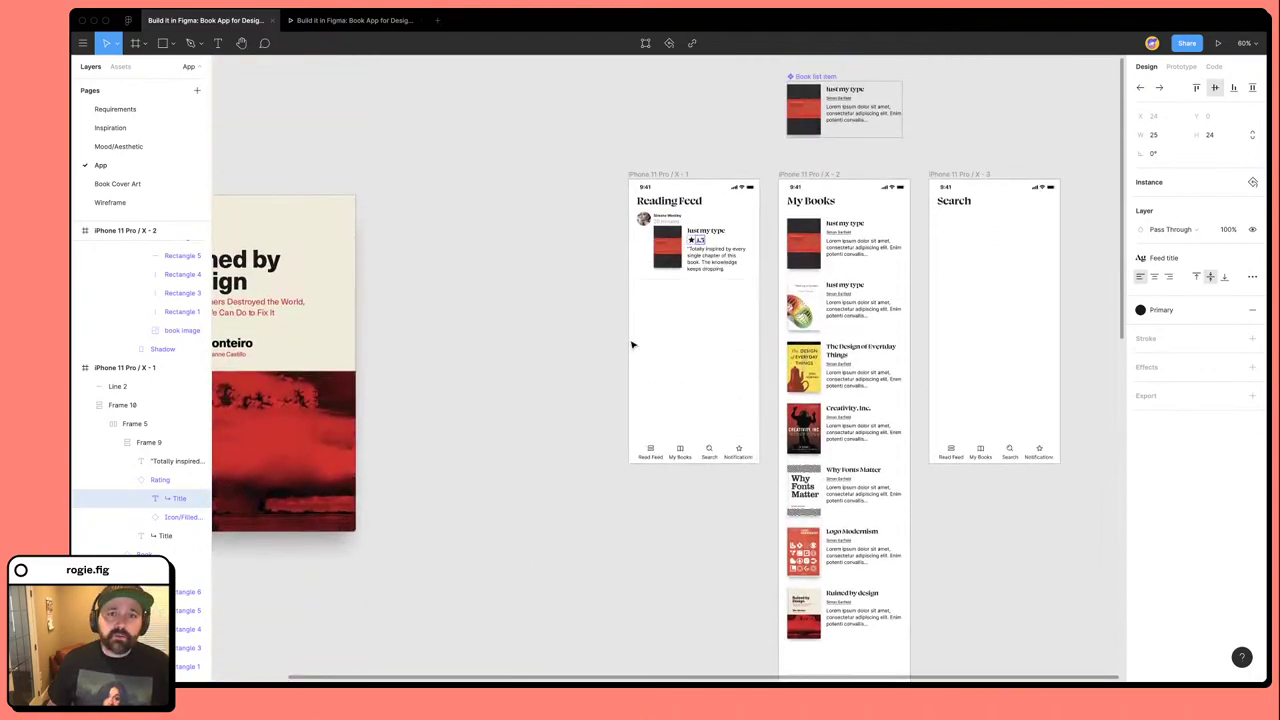
scroll(640, 350, up, 10)
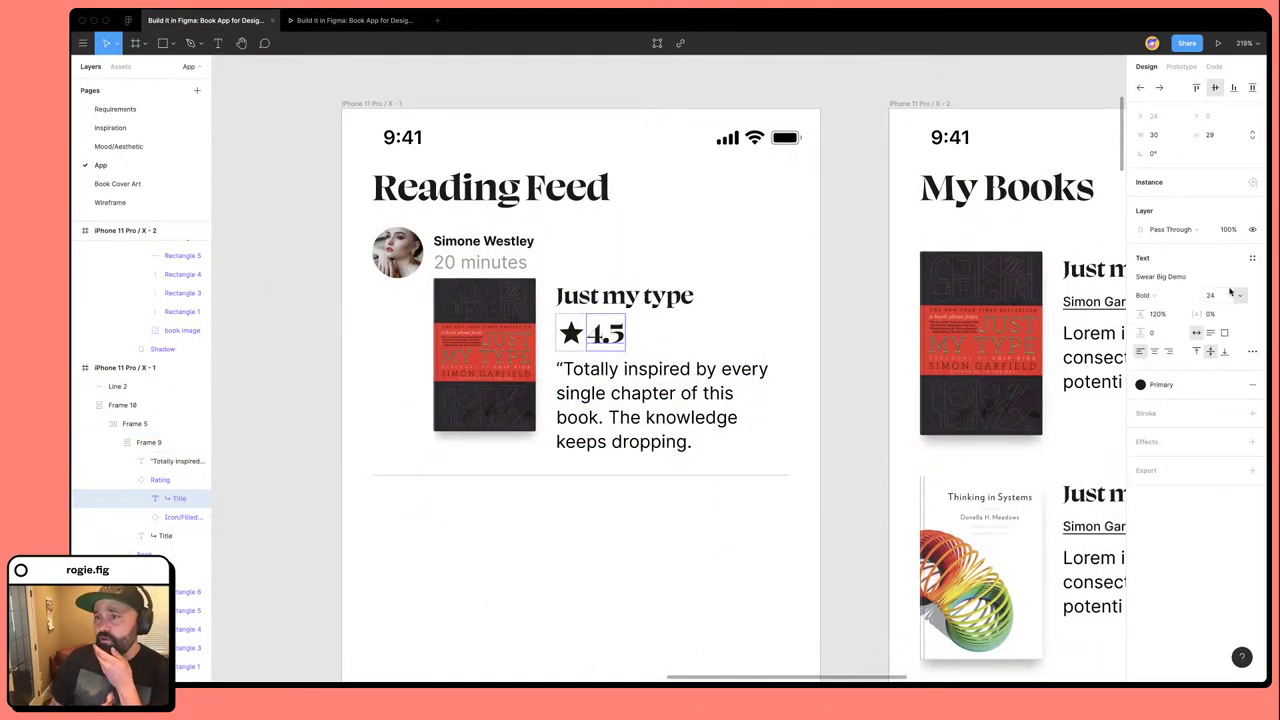
Apply the Feed title text style to the Reading Feed post's rating number and check the style's properties.
click(1251, 259)
click(1180, 340)
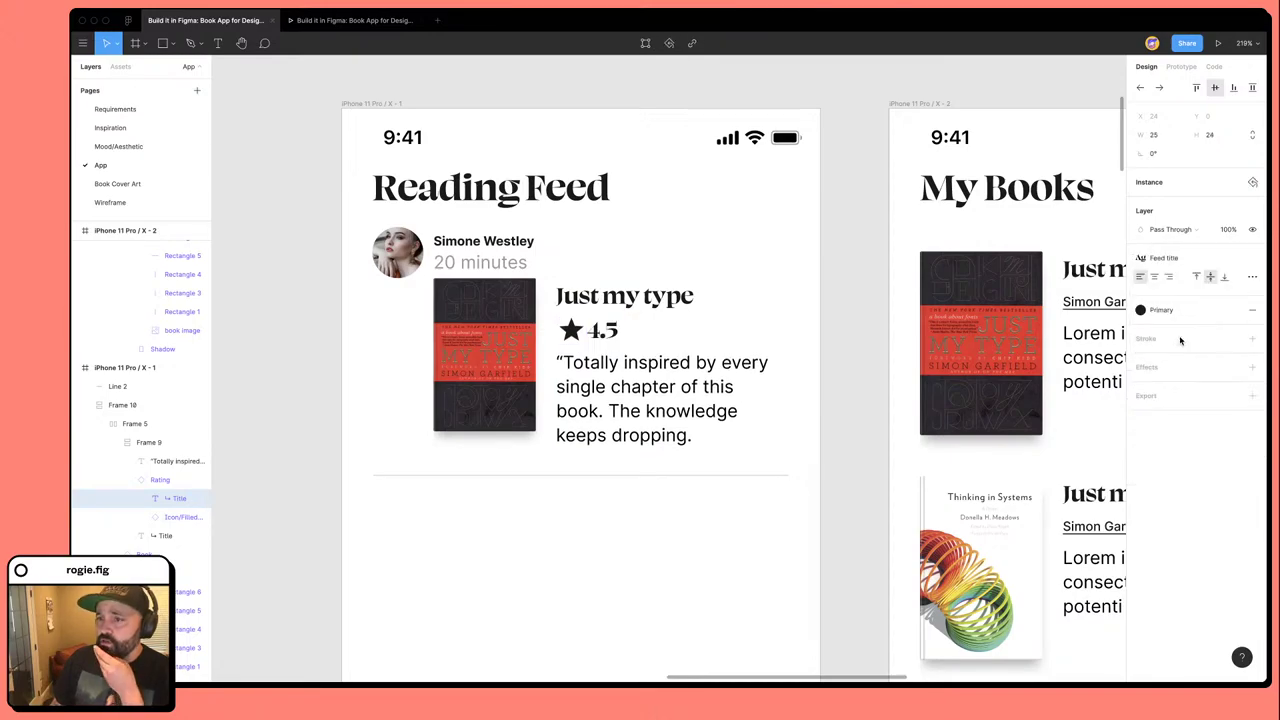
right_click(1185, 264)
click(1226, 288)
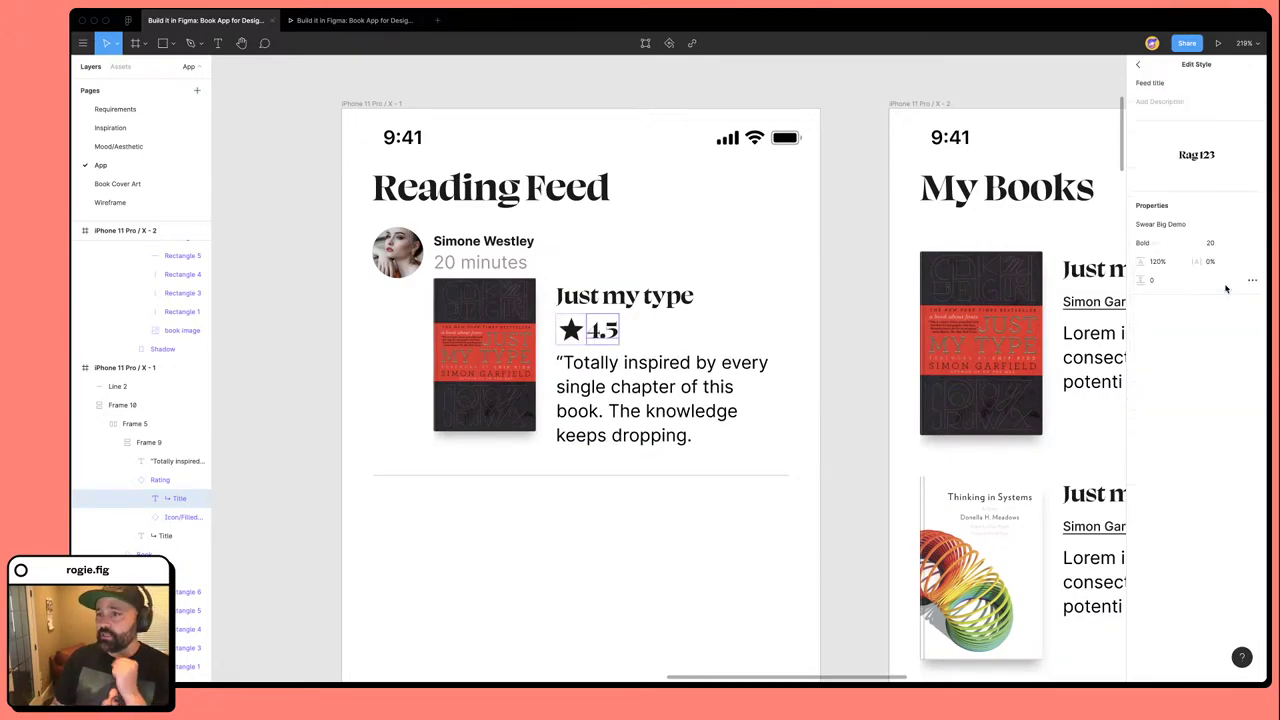
click(1137, 65)
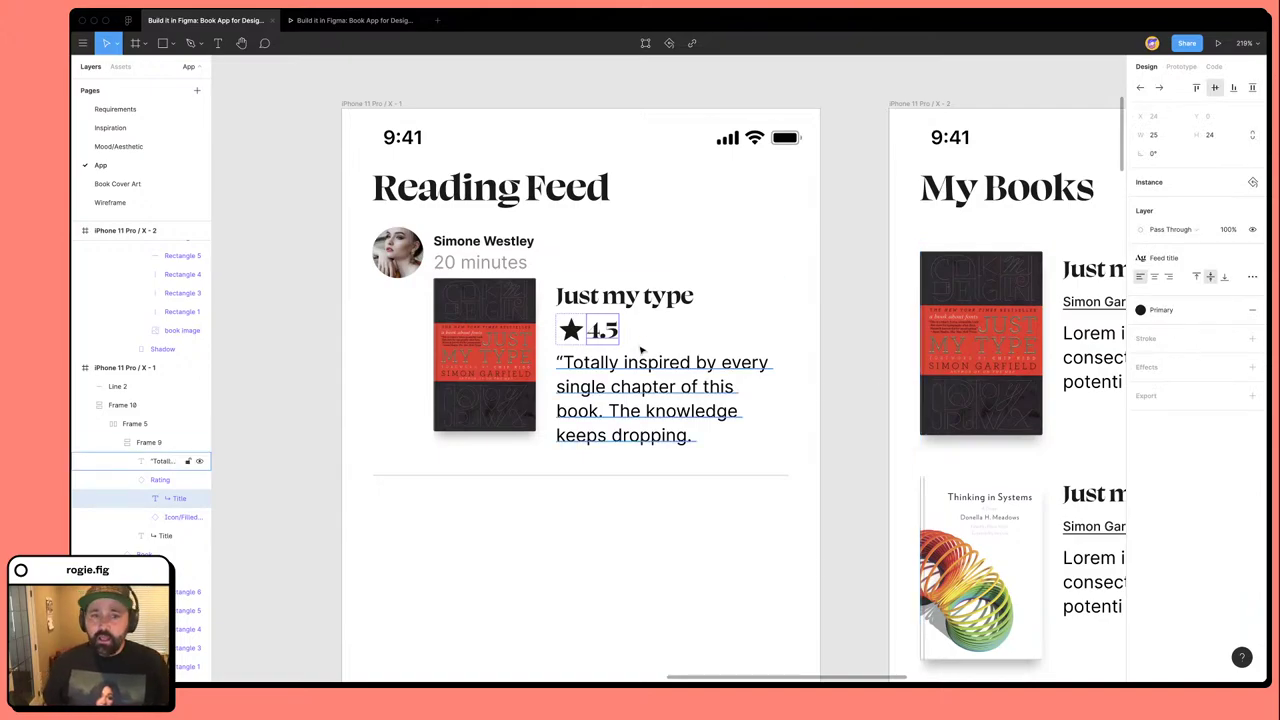
Push the Rating instance's overrides from the Reading Feed post to its master component.
click(572, 364)
click(575, 333)
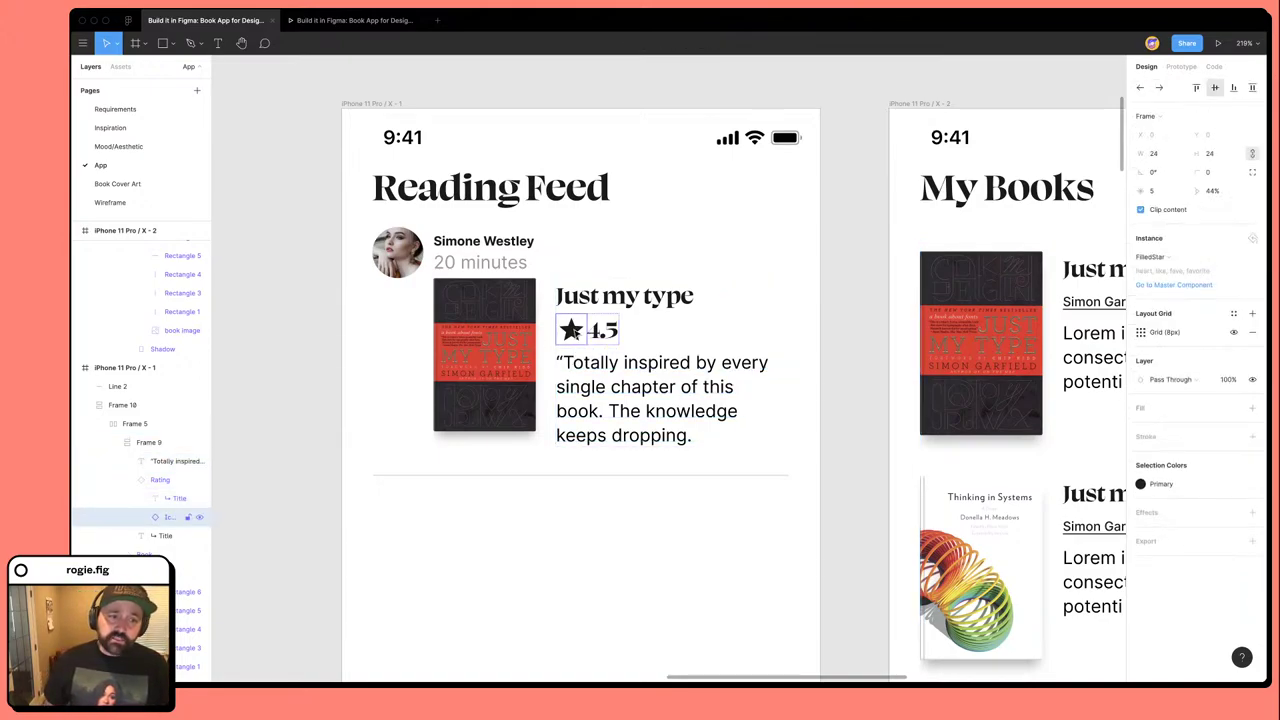
click(650, 362)
click(603, 338)
right_click(603, 338)
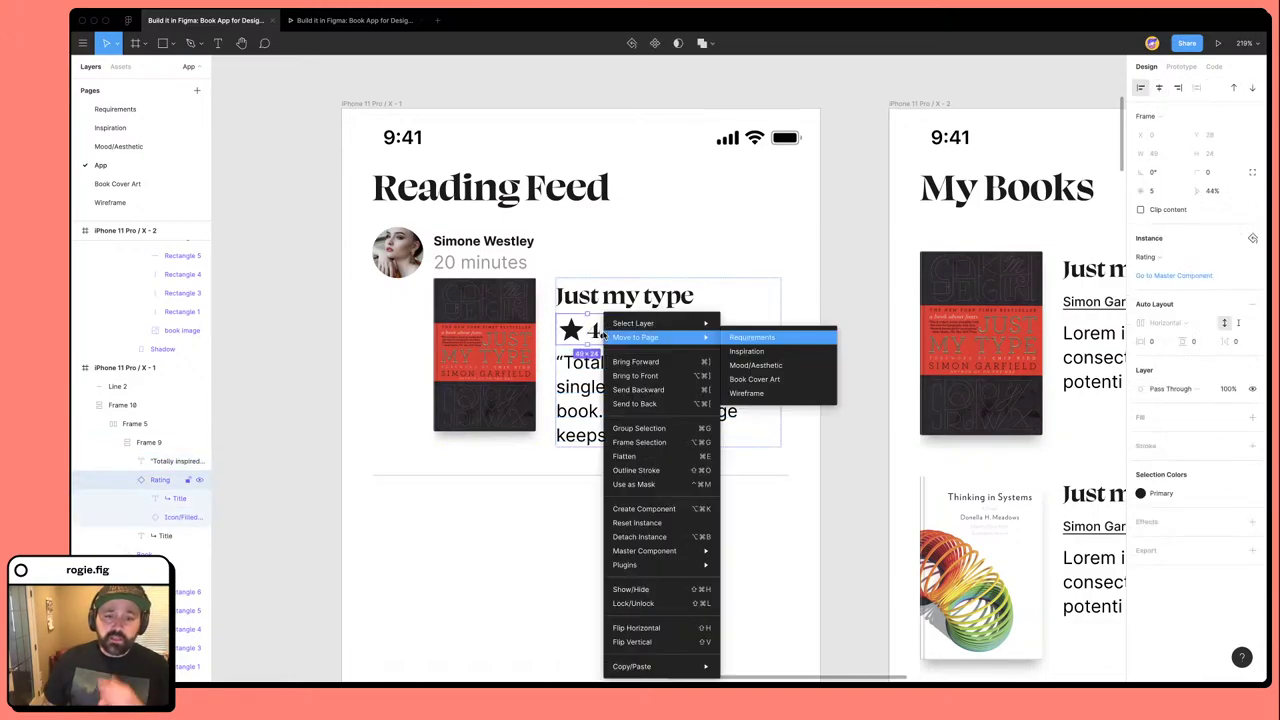
mouse_move(688, 551)
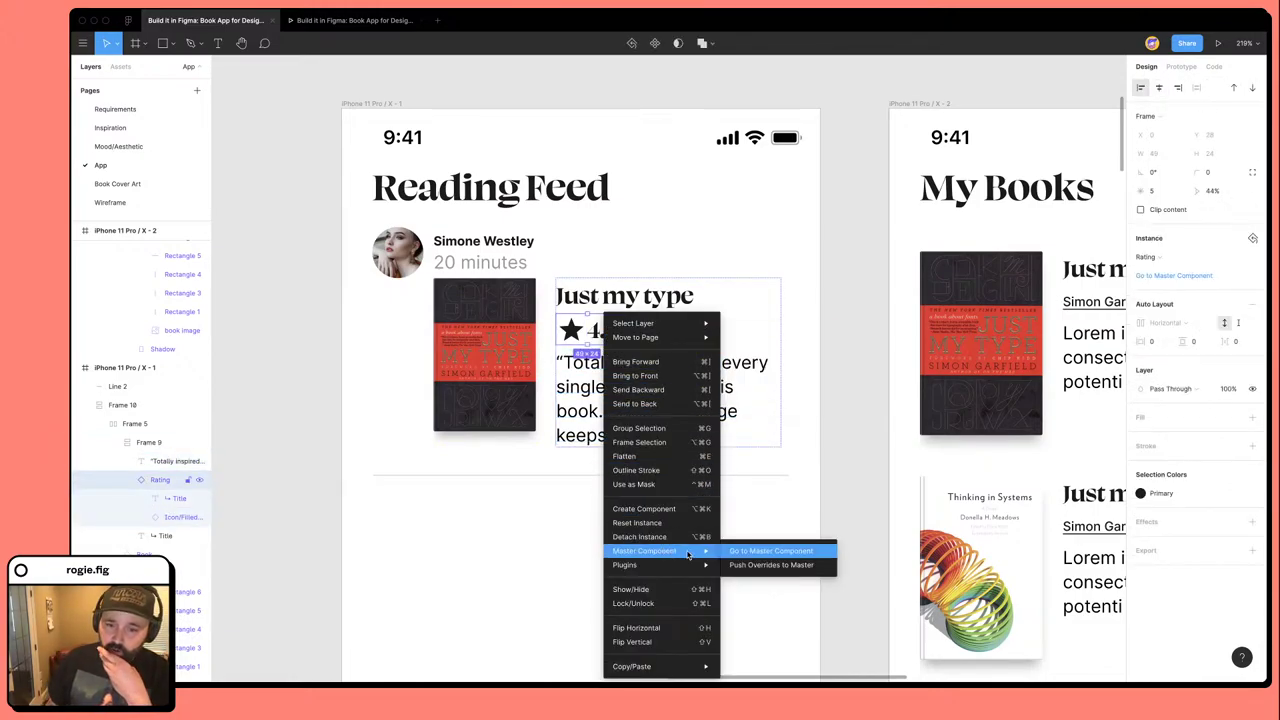
click(757, 566)
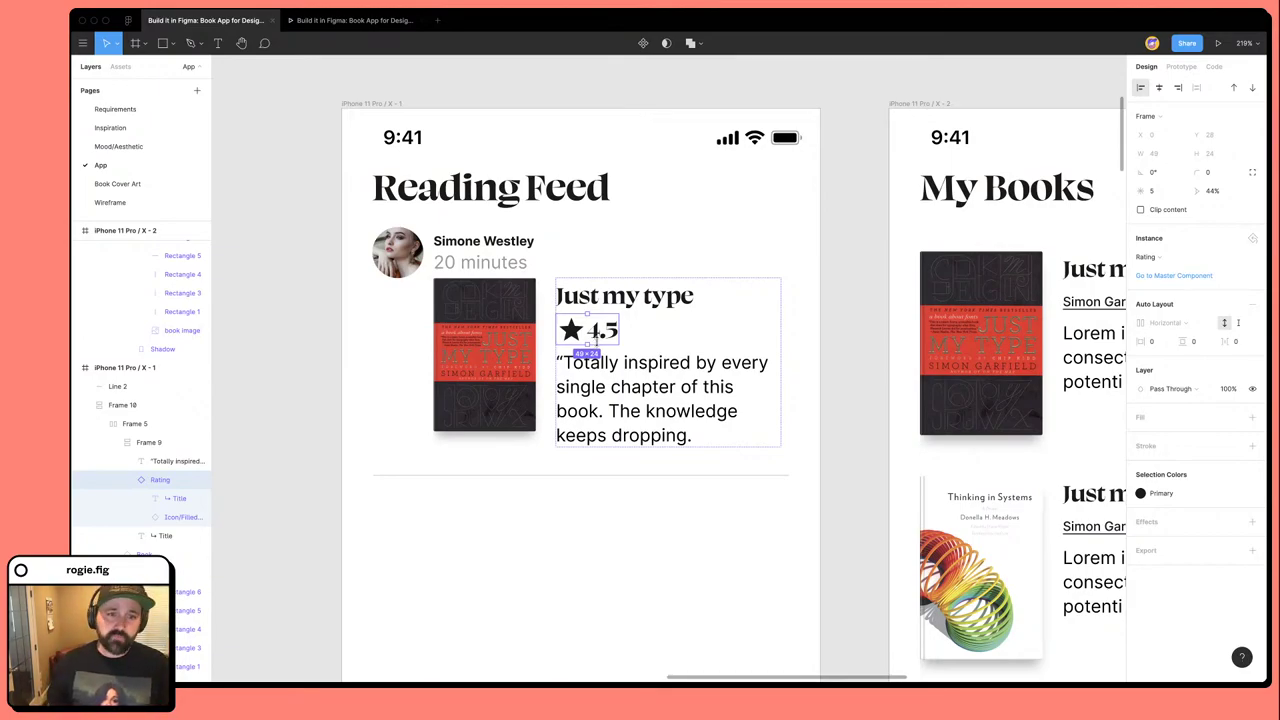
Select the reviewer's name text in the Reading Feed post.
click(519, 245)
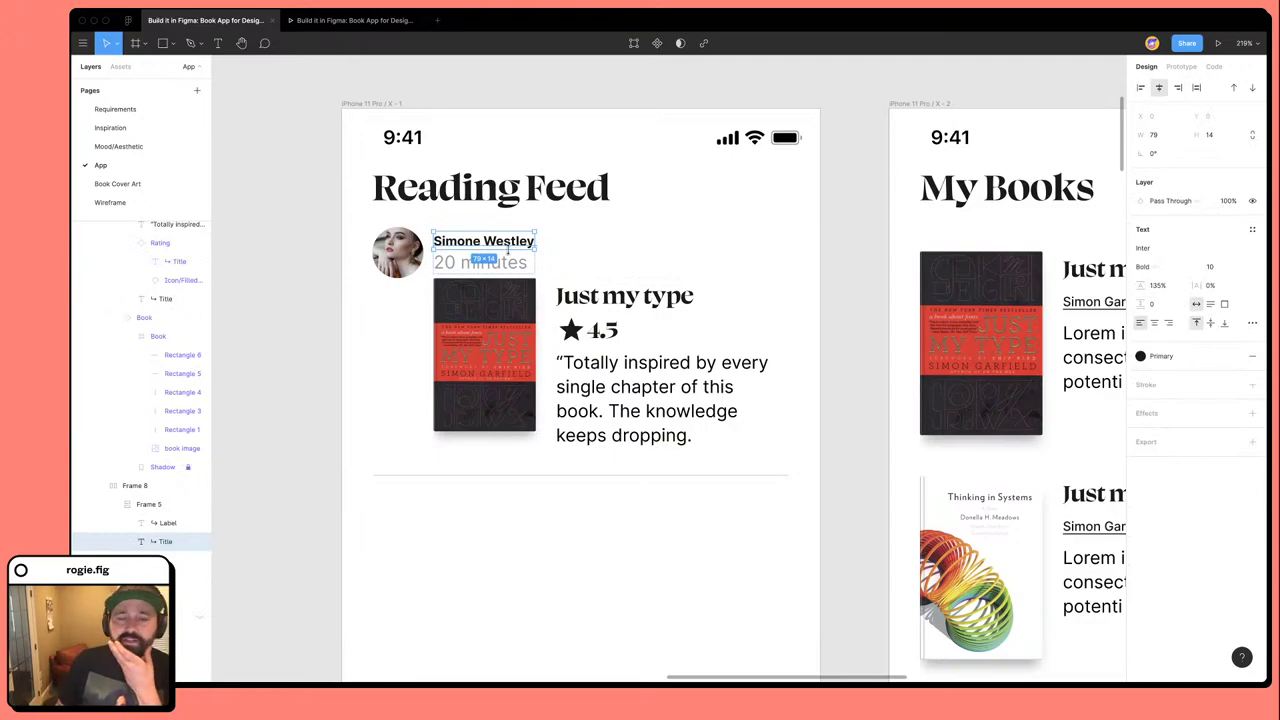
Apply the Body text style to the reviewer's name in the Reading Feed item.
click(1252, 230)
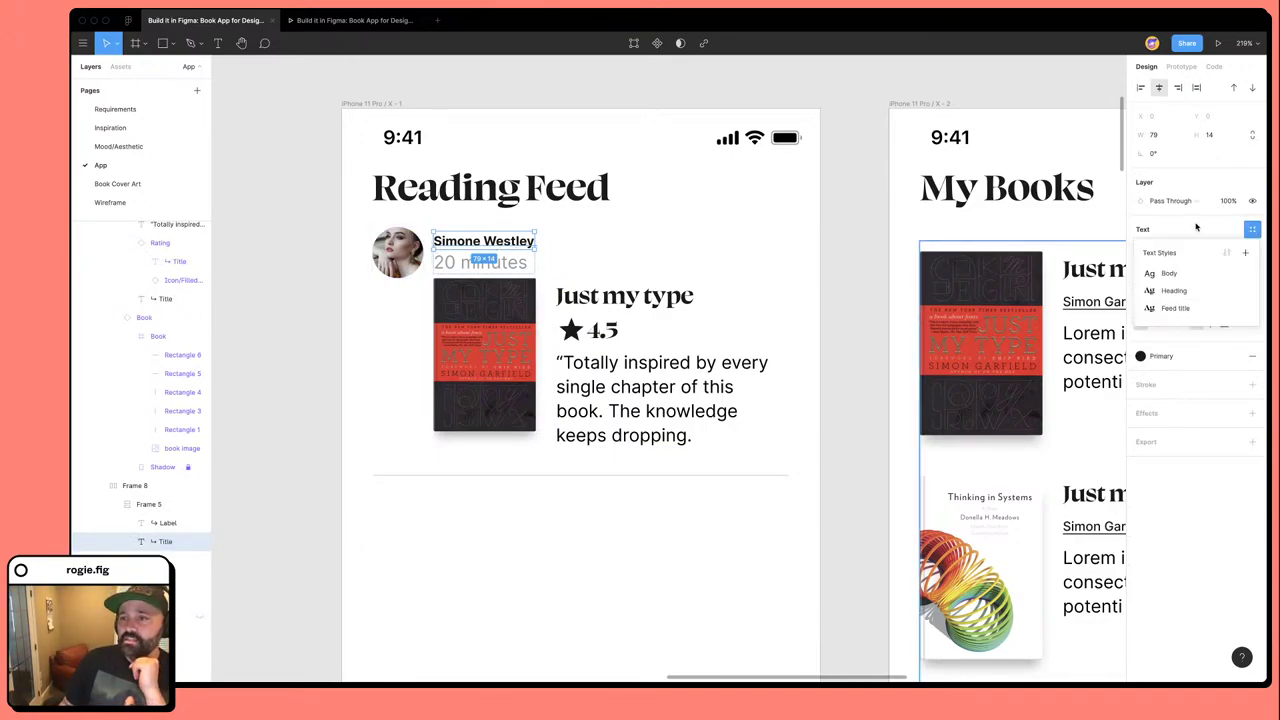
click(1167, 275)
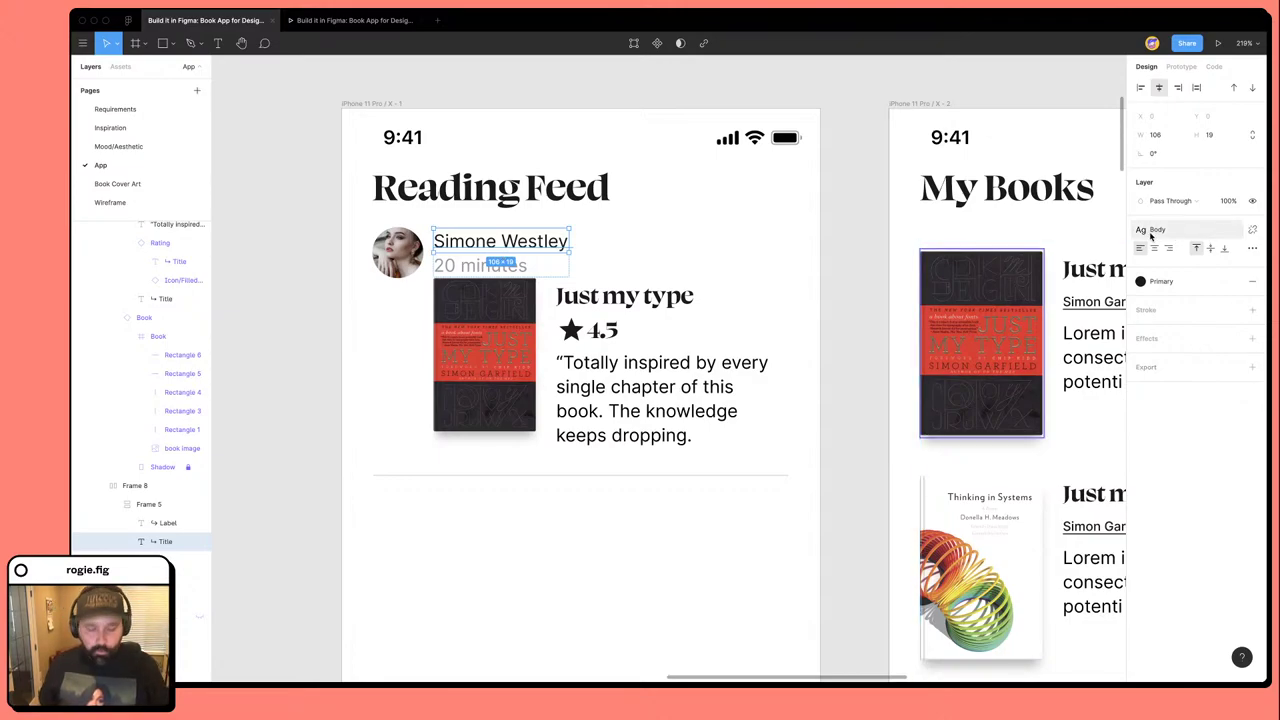
double_click(480, 242)
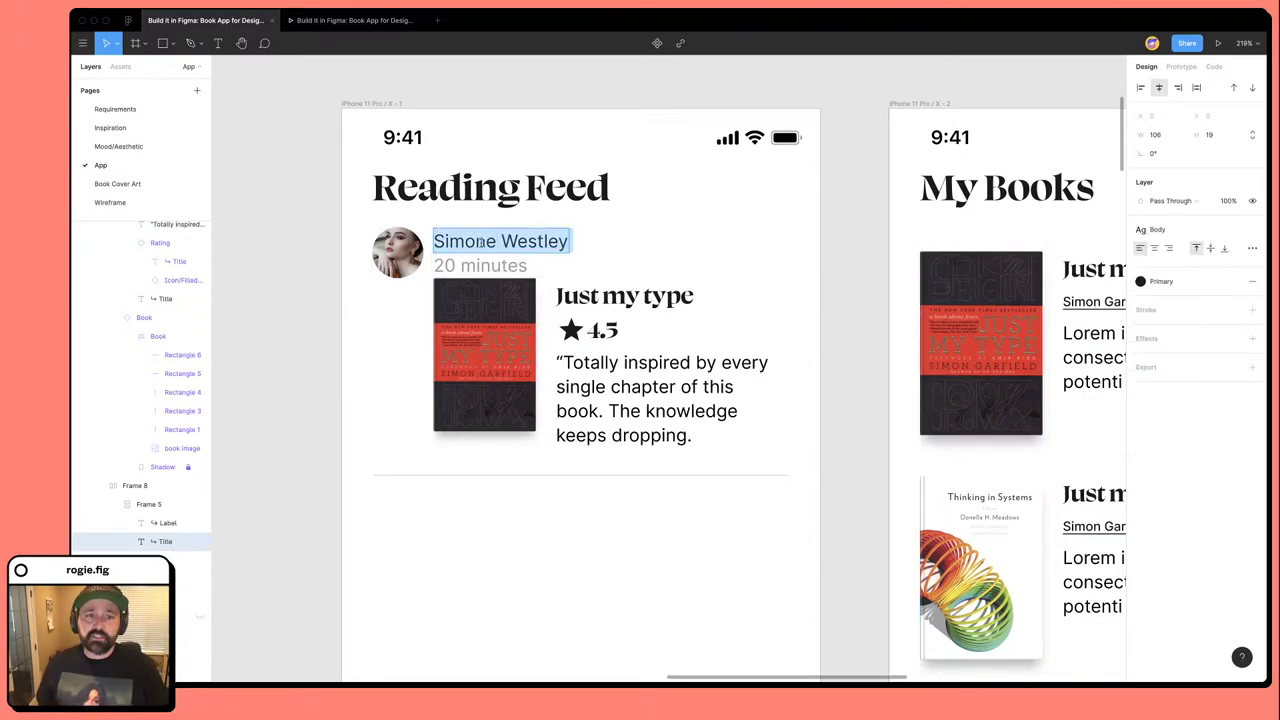
key(super+b)
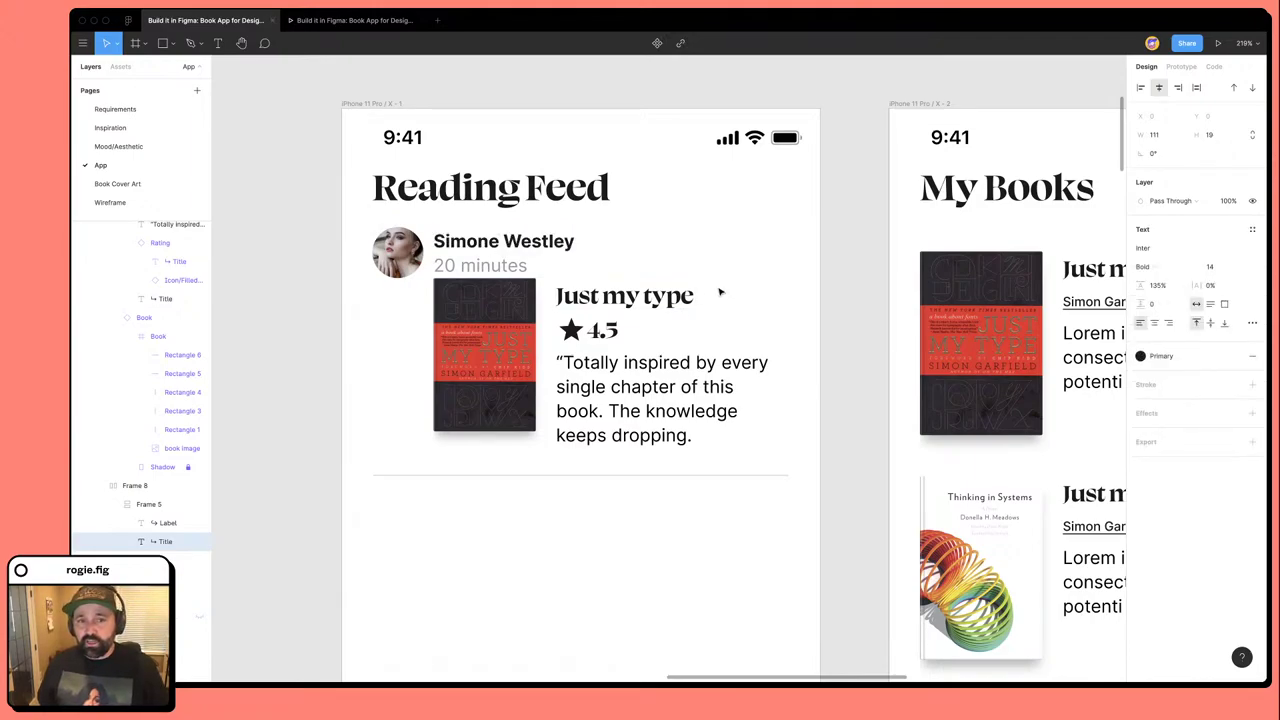
key(super+z)
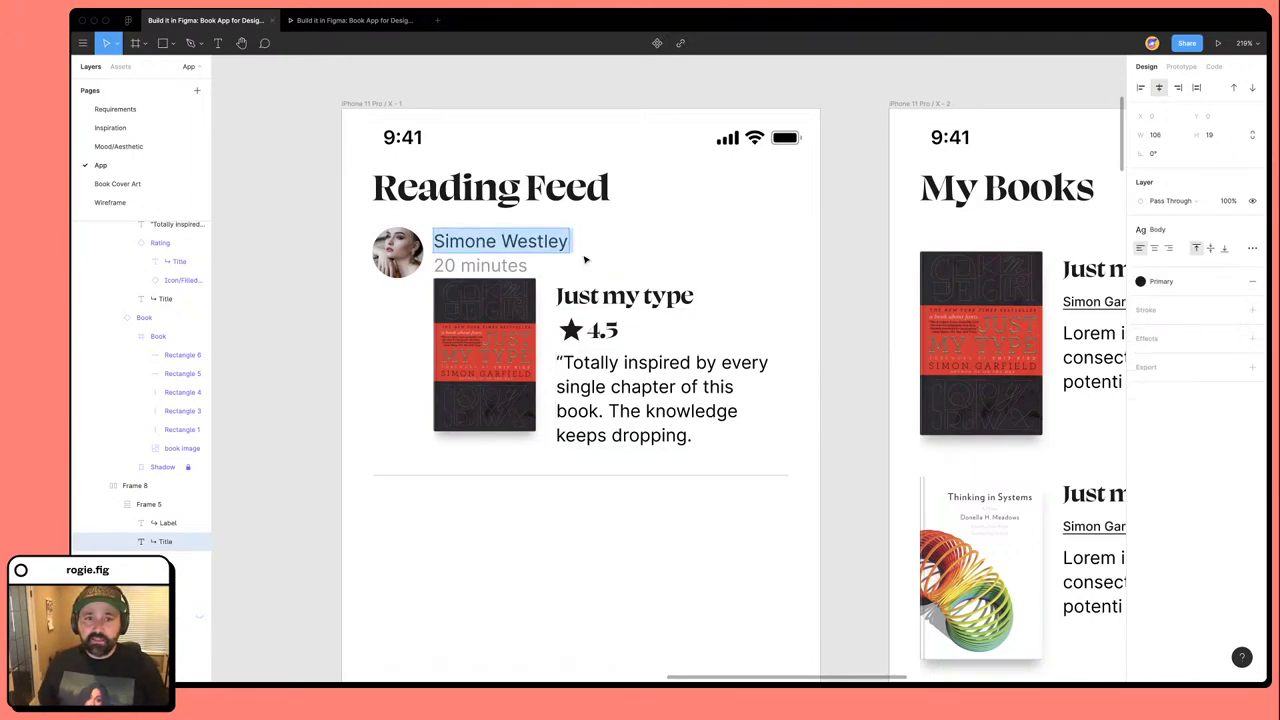
key(Escape)
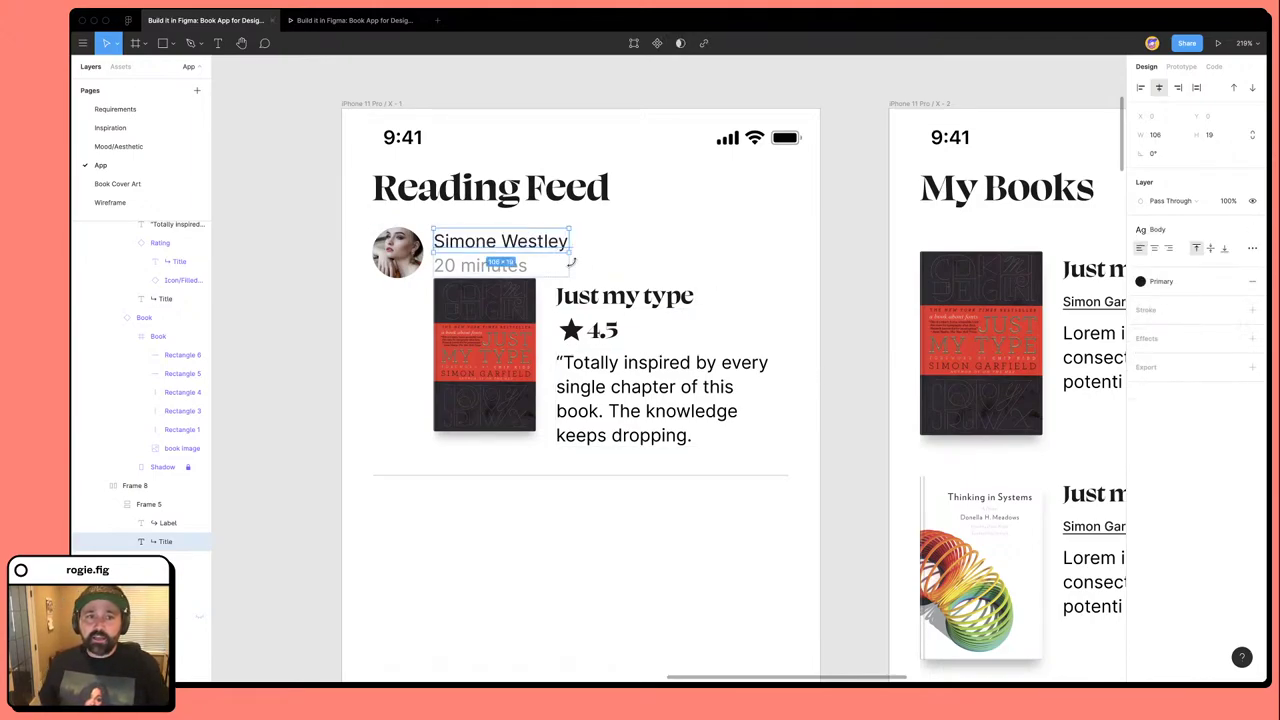
Detach the text style from the reviewer's name and create a new text style named Bold from it.
click(1250, 230)
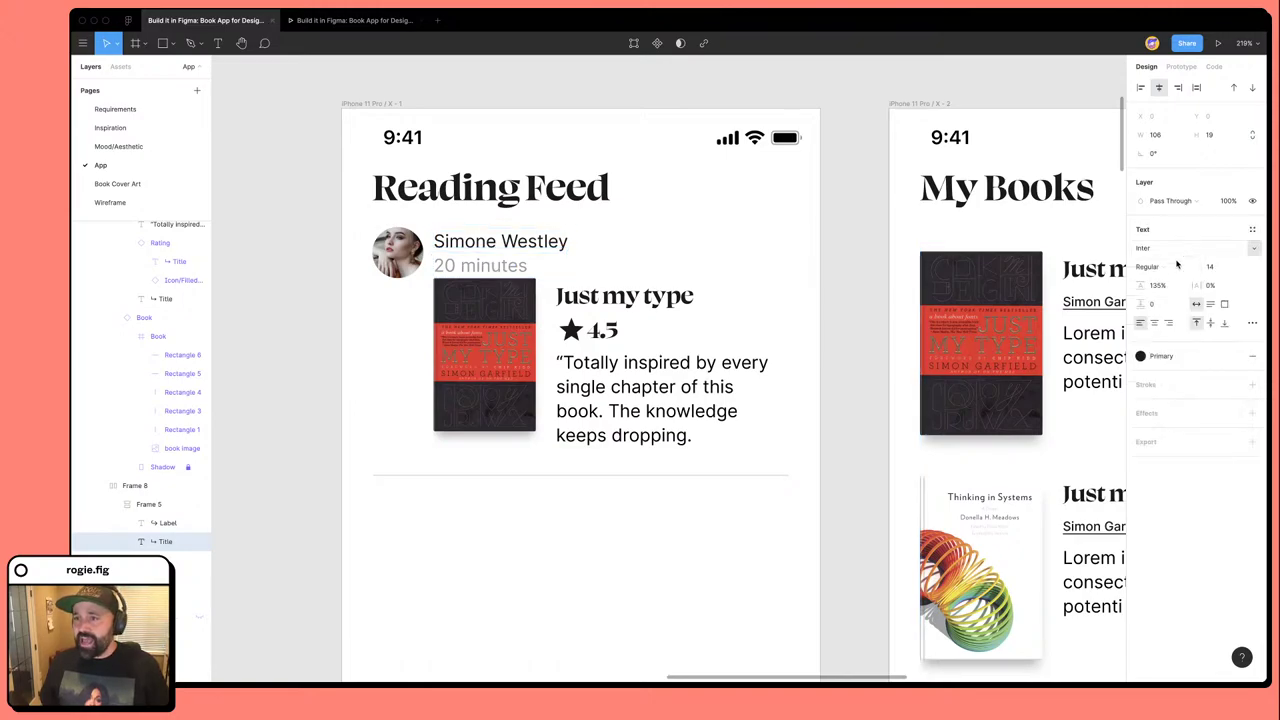
click(1250, 230)
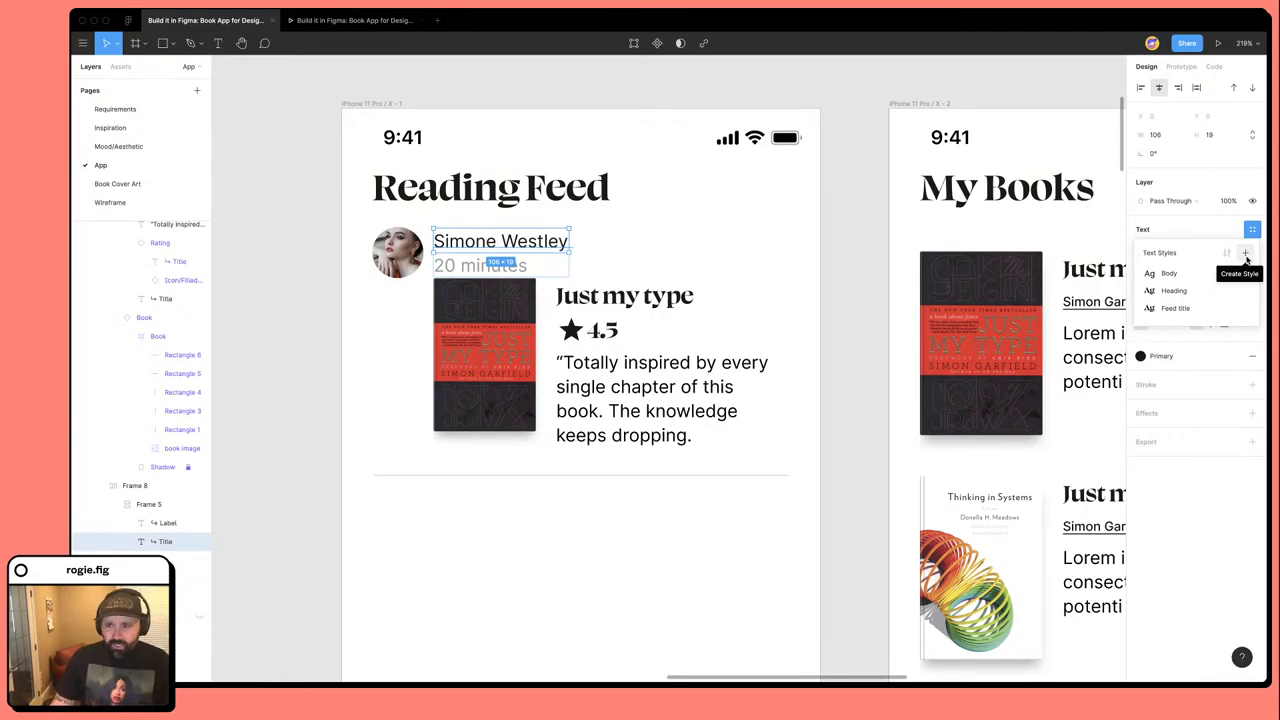
click(1245, 257)
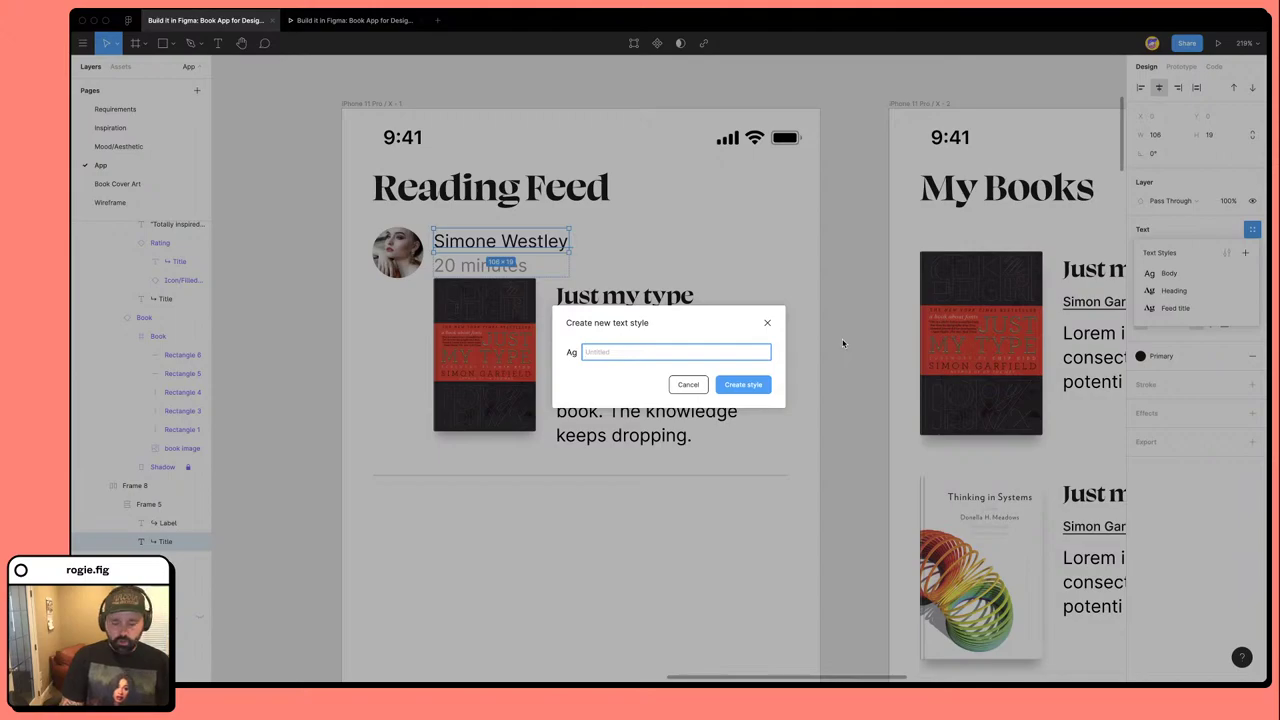
text(Bold)
click(737, 388)
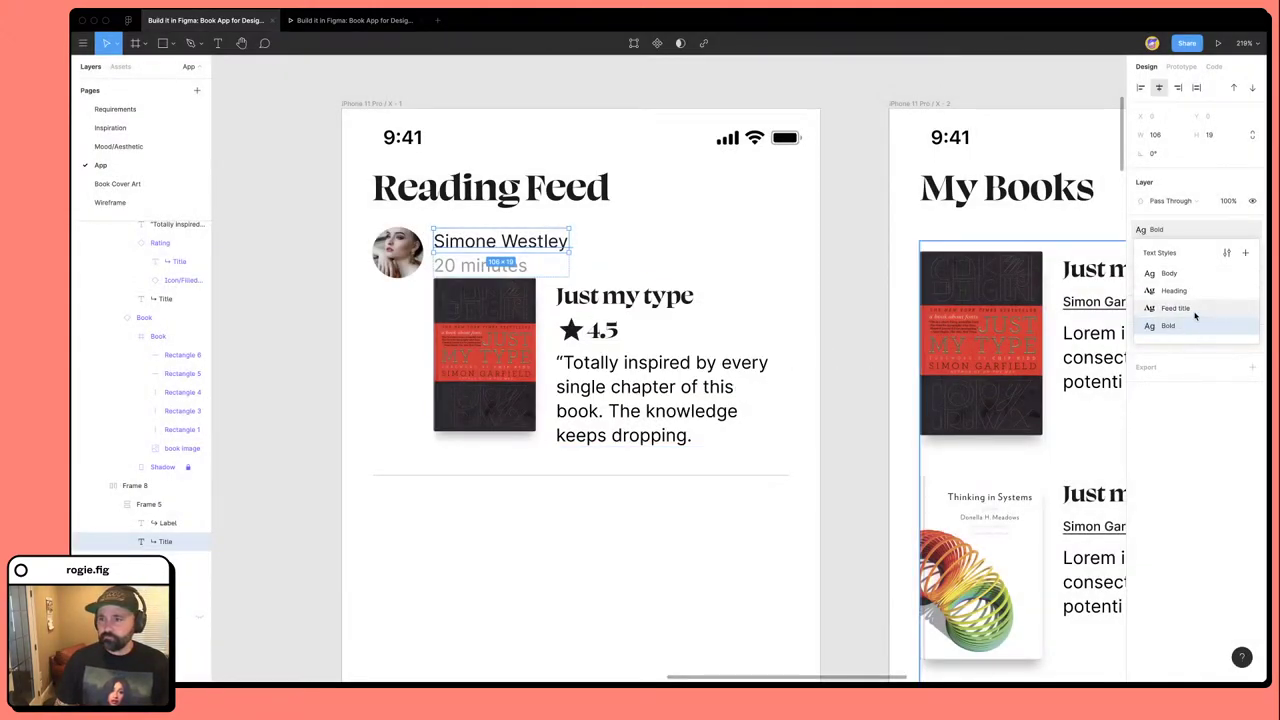
Set the font weight of the Bold text style to Bold.
click(1227, 255)
click(1147, 243)
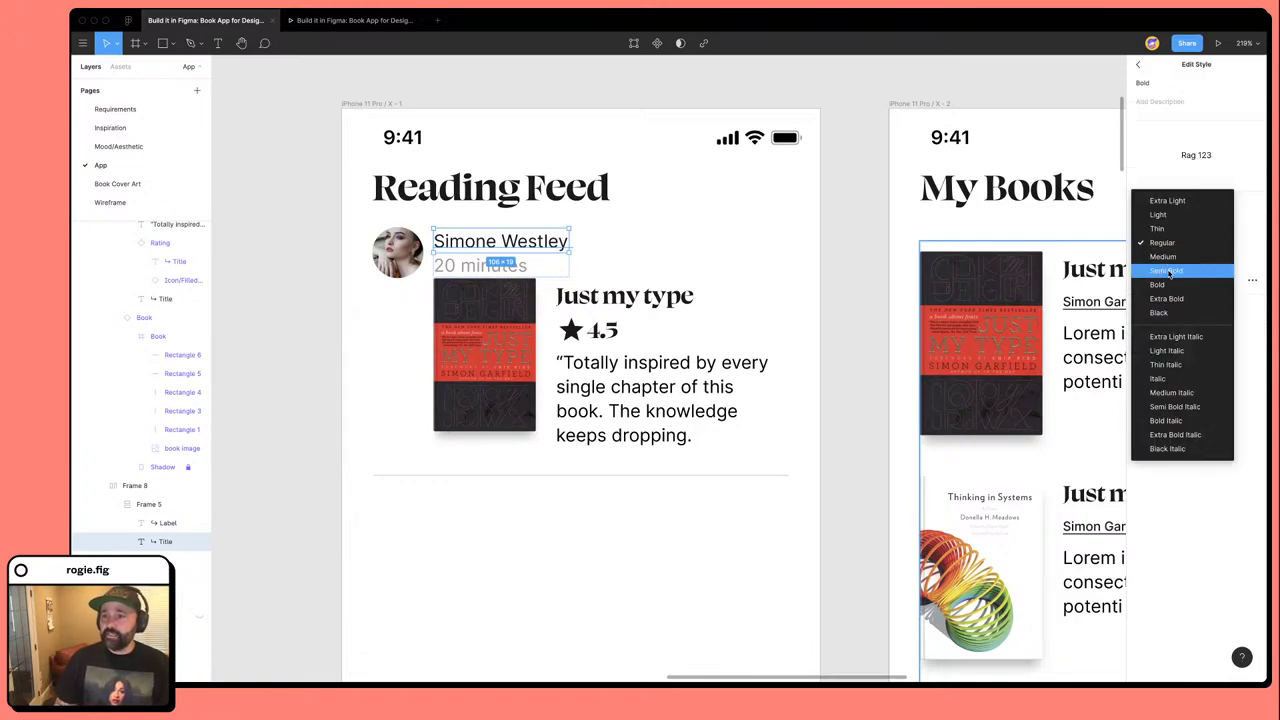
click(1169, 283)
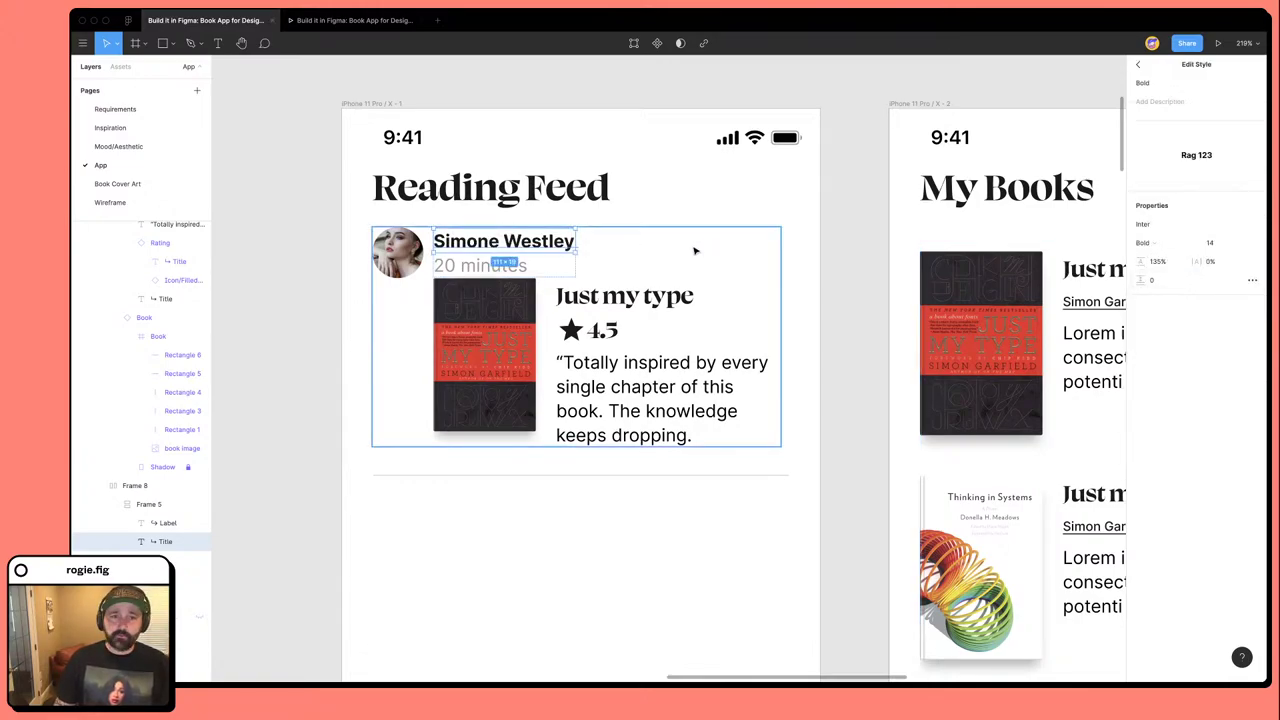
click(626, 250)
click(465, 270)
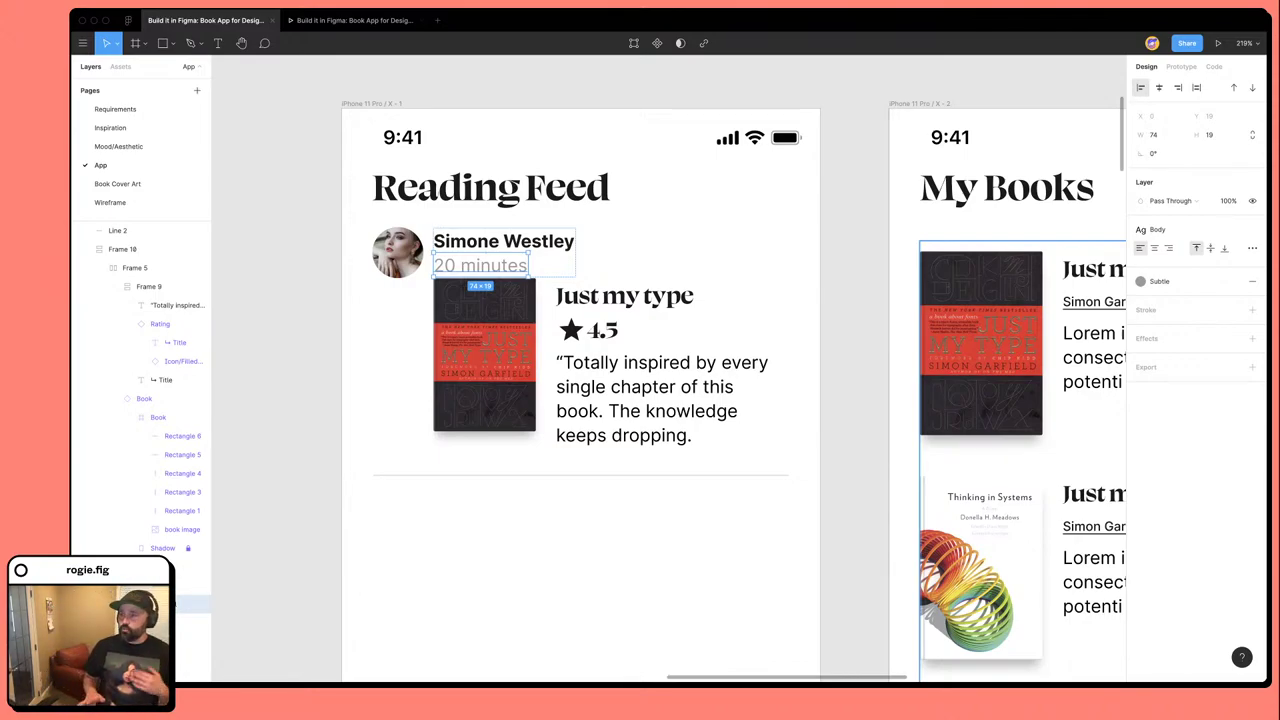
key(super+Tab)
key(super+Tab)
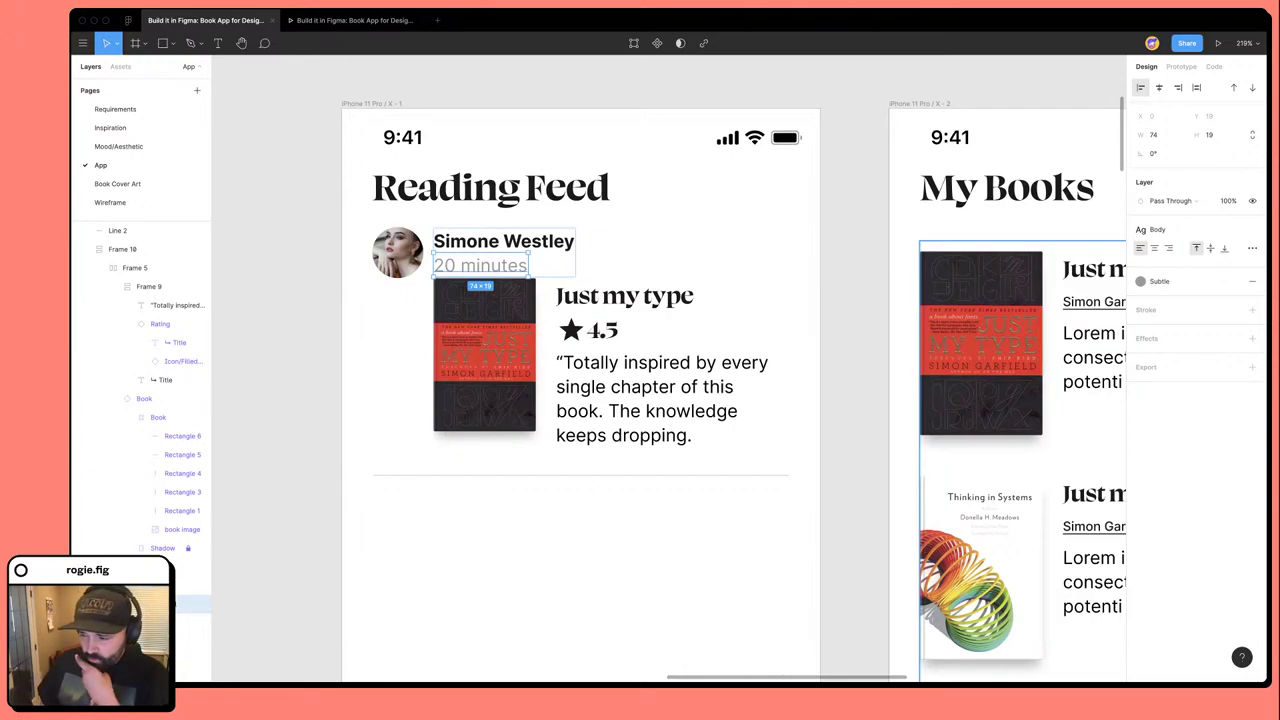
click(849, 522)
scroll(840, 528, right, 2)
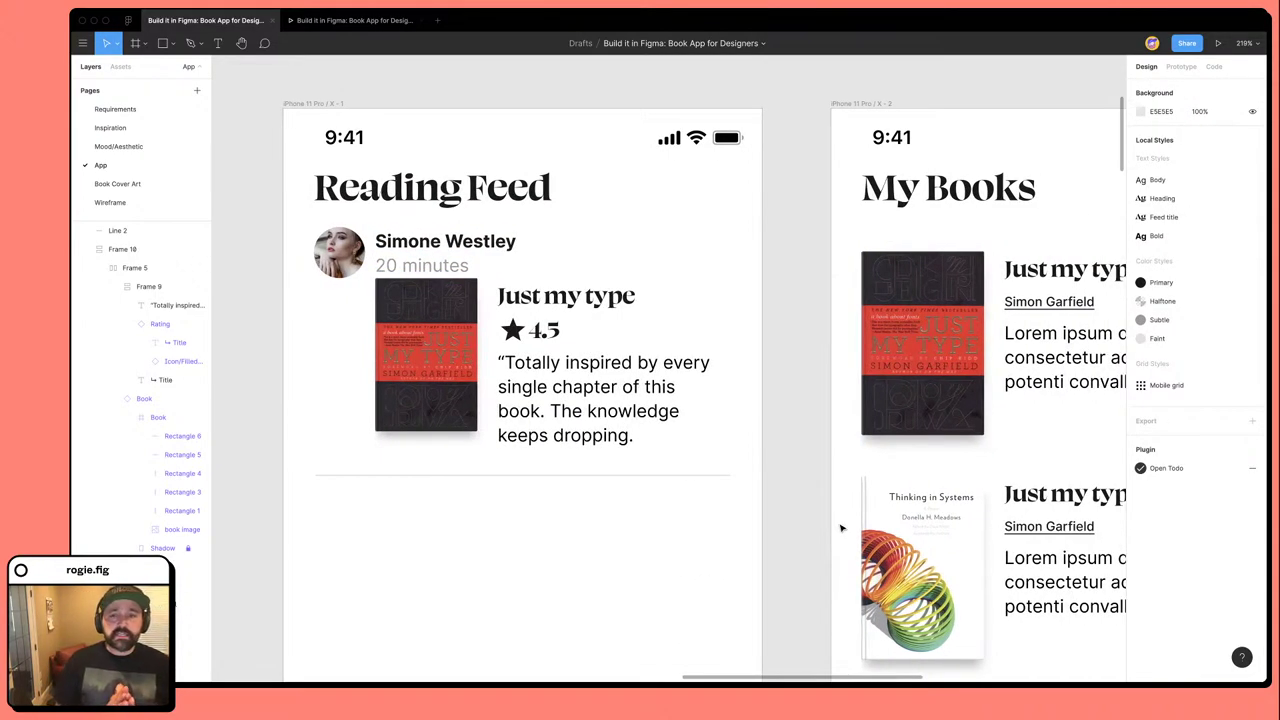
Examine the feed item's nested auto layout frames, including the book cover, title, rating and review quote.
double_click(474, 367)
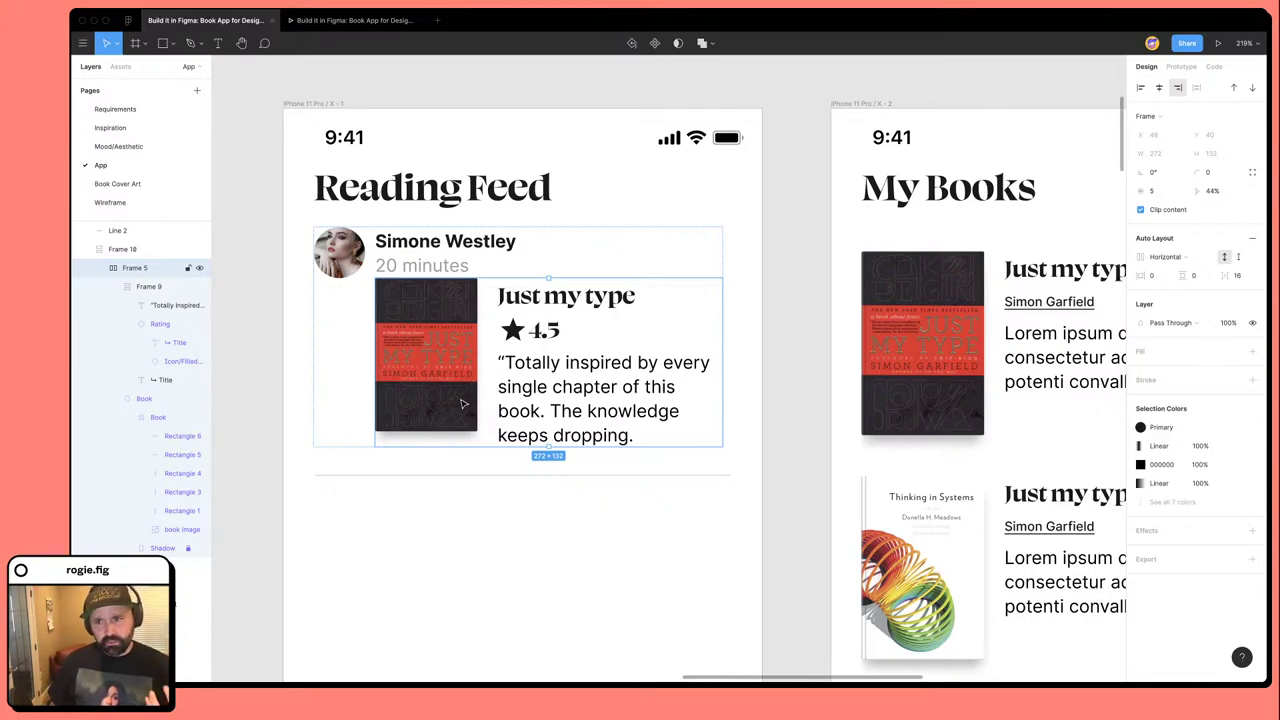
scroll(465, 400, right, 2)
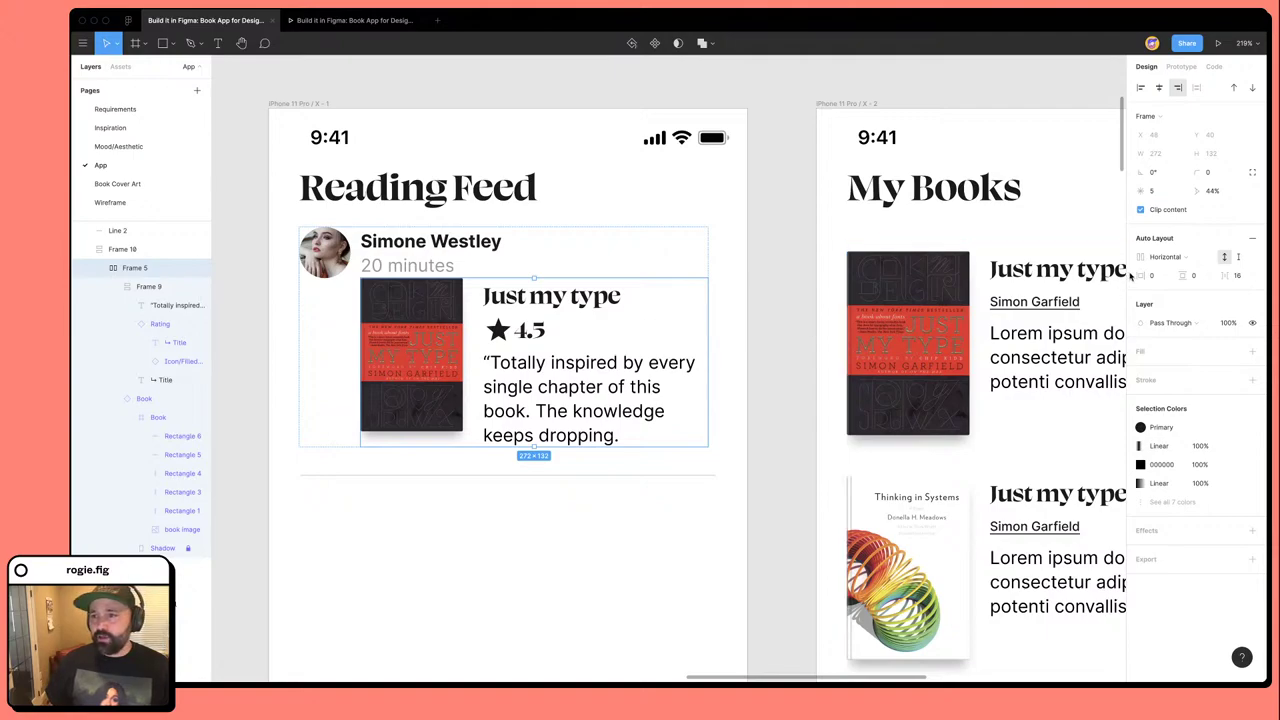
click(428, 351)
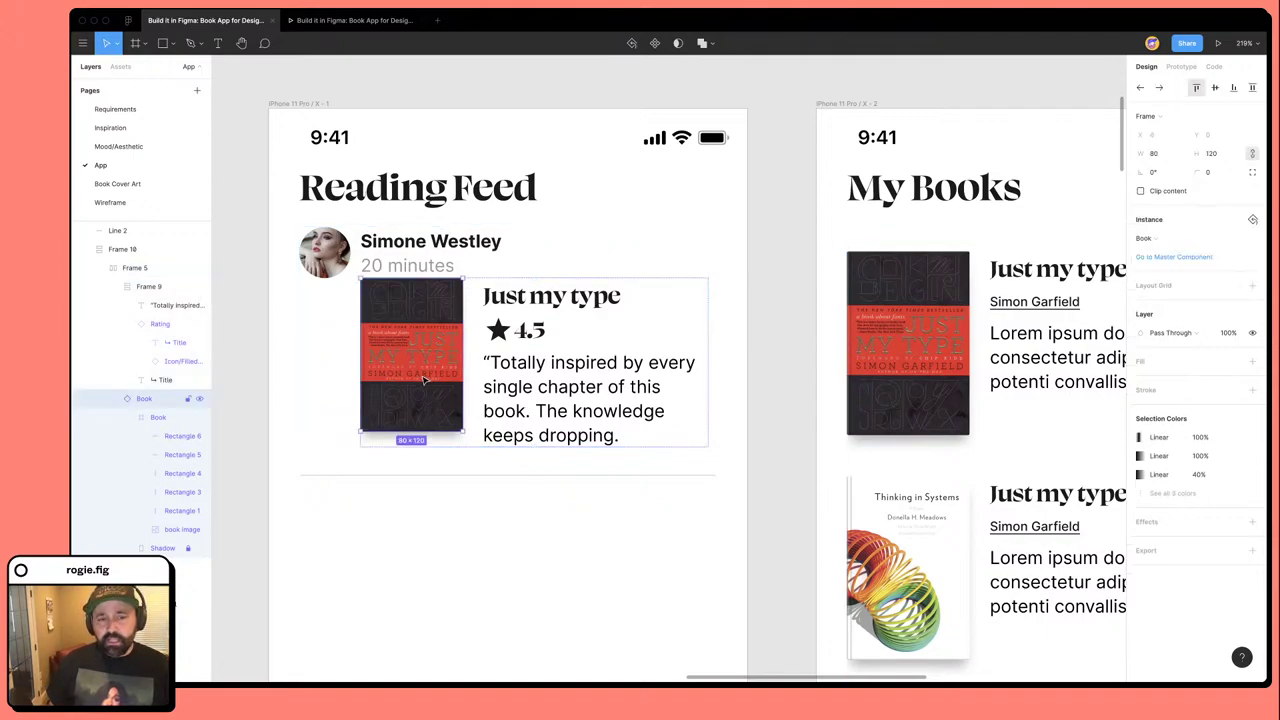
click(606, 412)
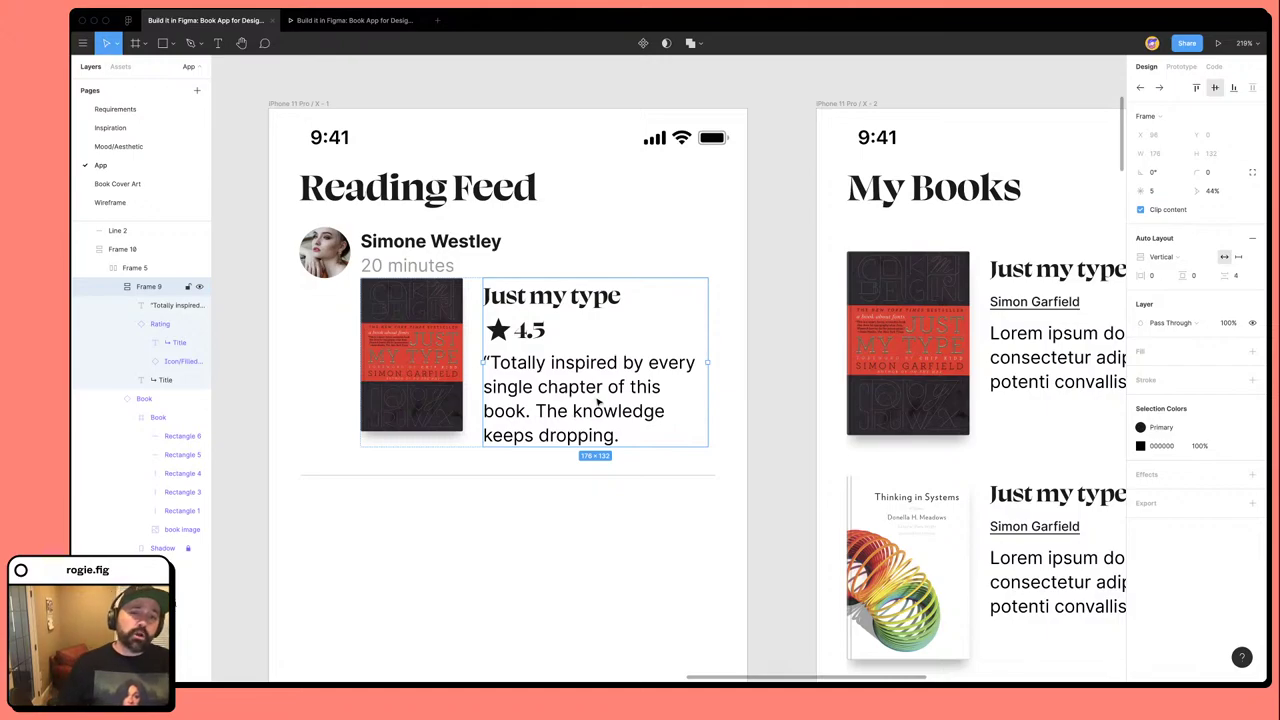
click(556, 388)
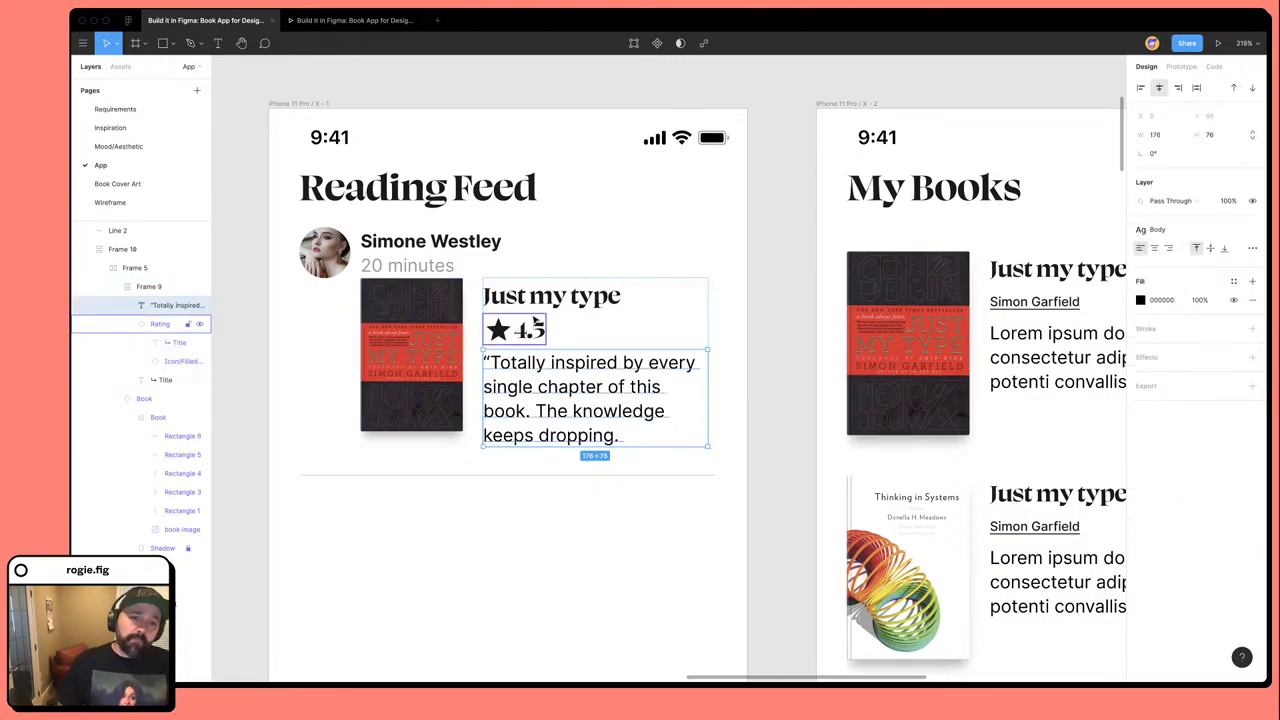
click(510, 330)
click(530, 297)
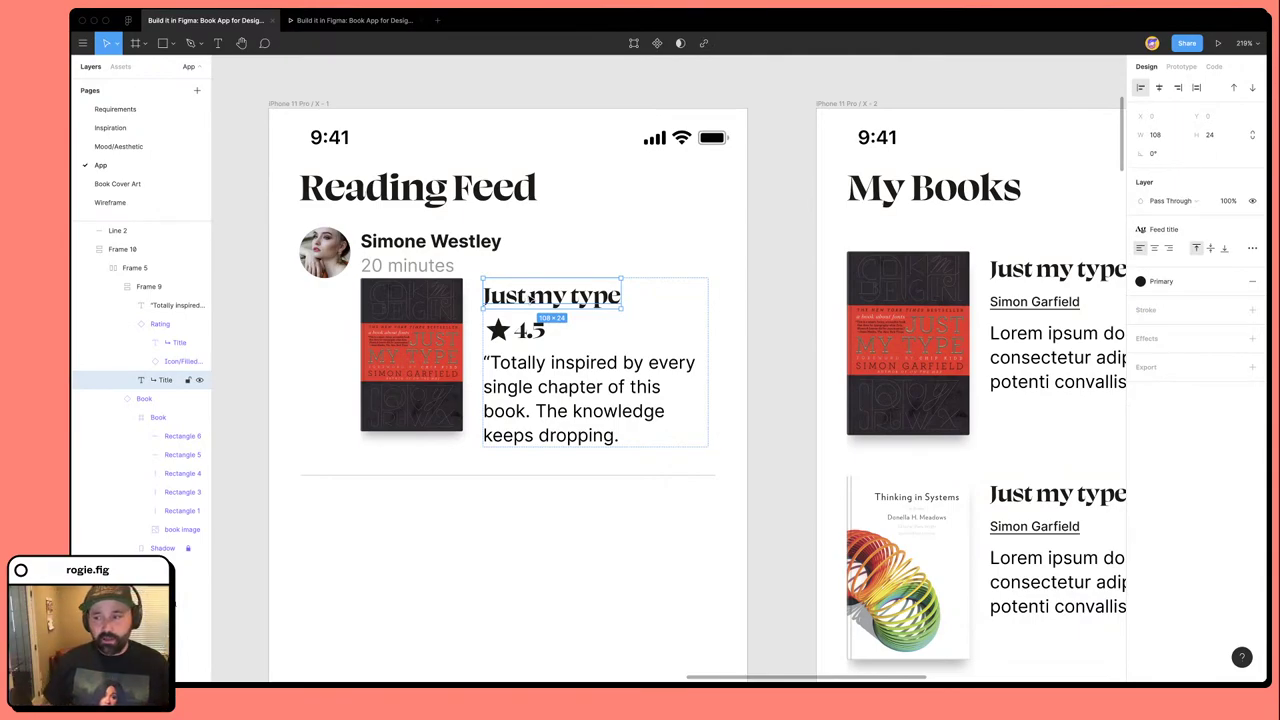
click(598, 428)
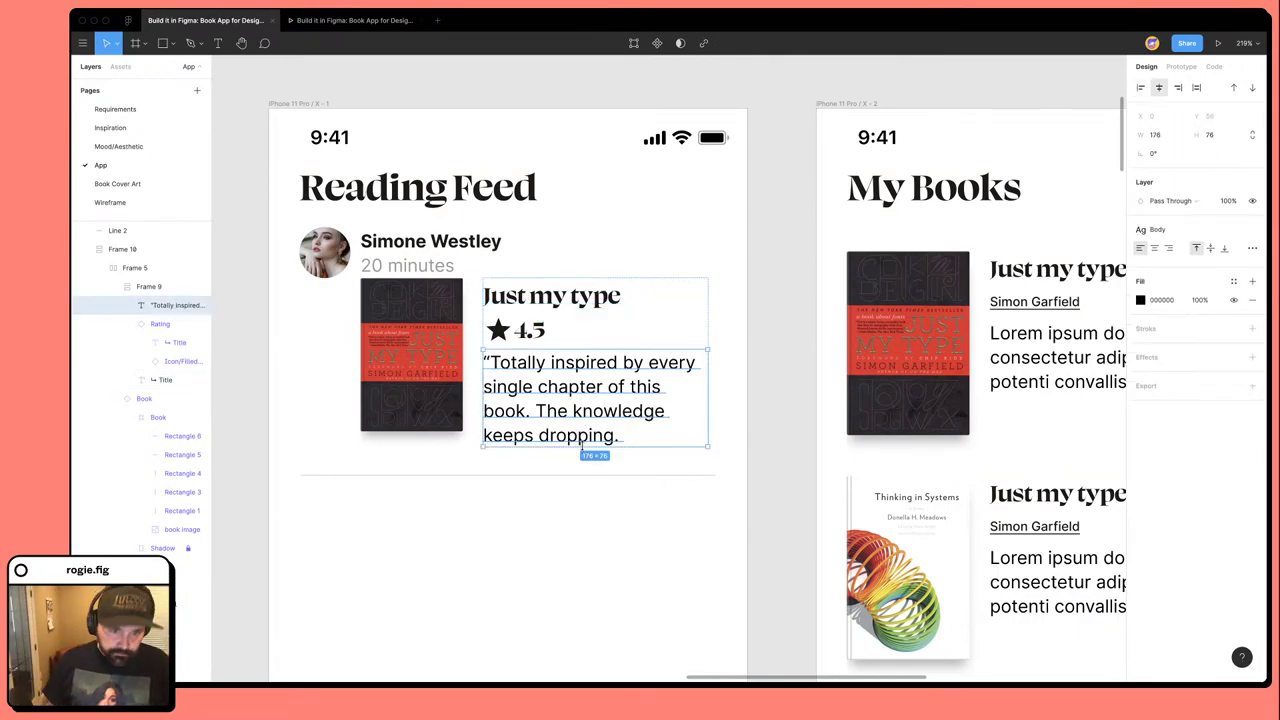
click(569, 500)
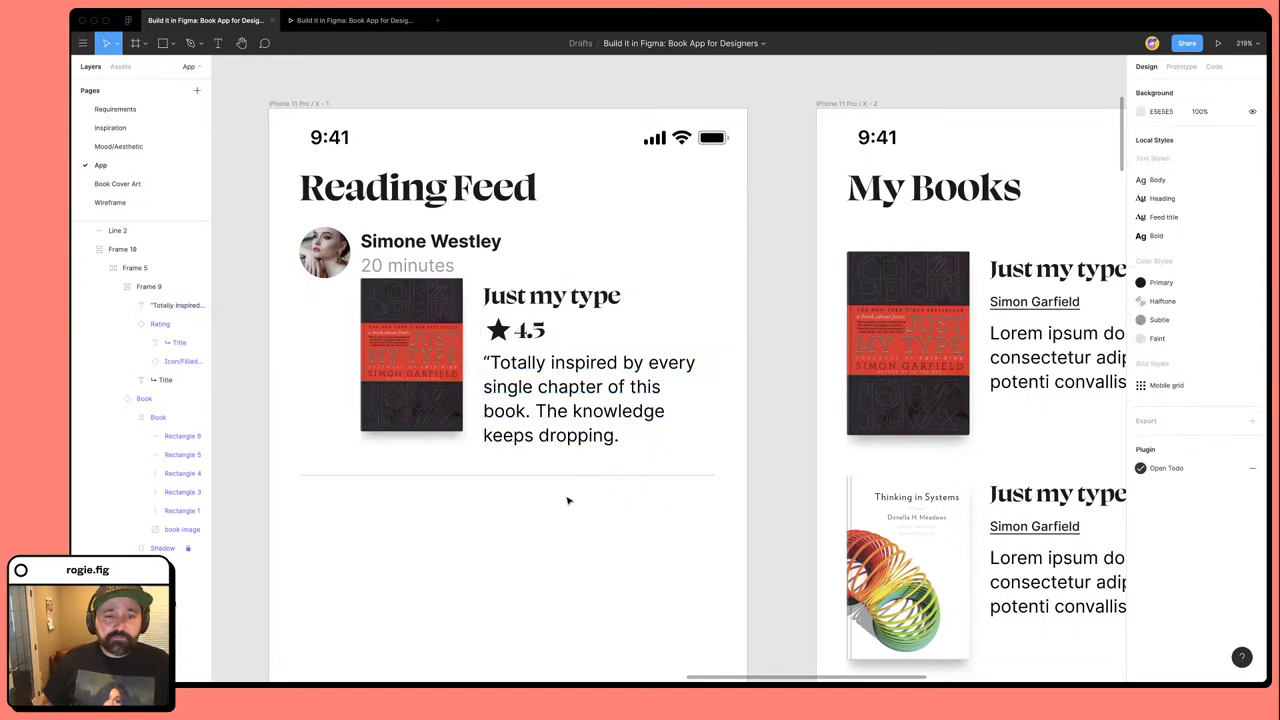
click(543, 333)
double_click(543, 333)
double_click(546, 340)
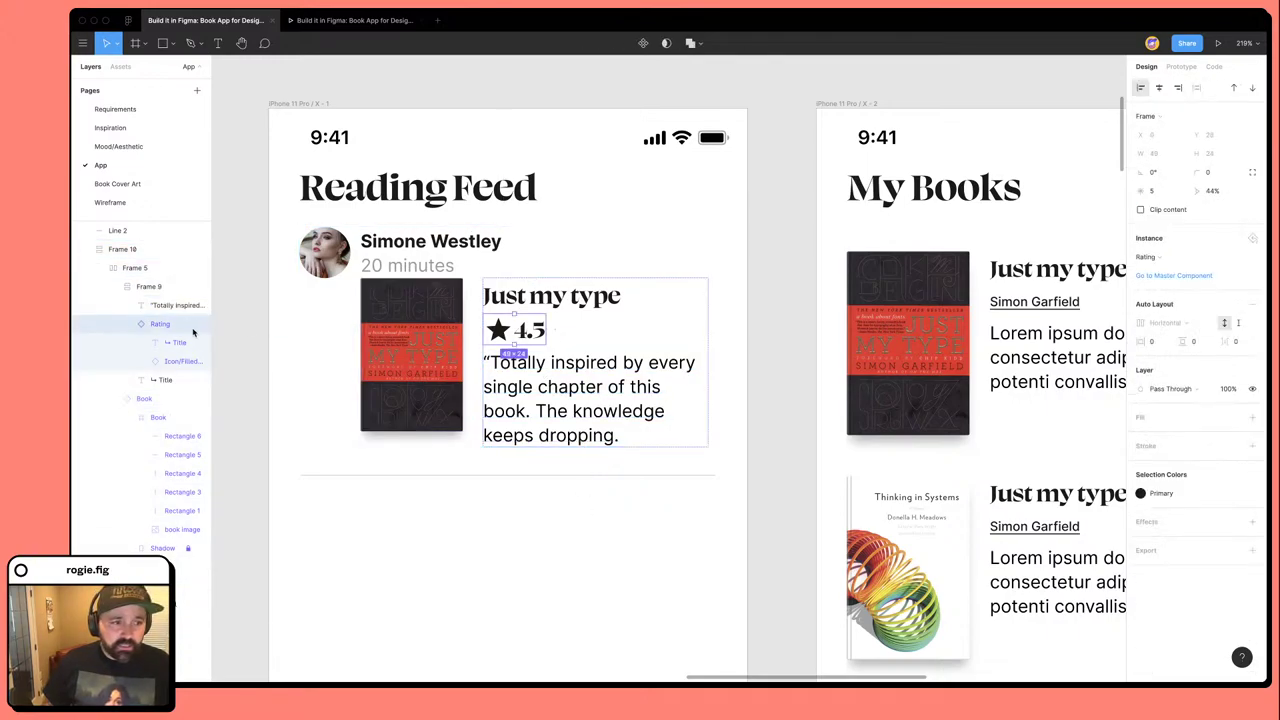
click(148, 286)
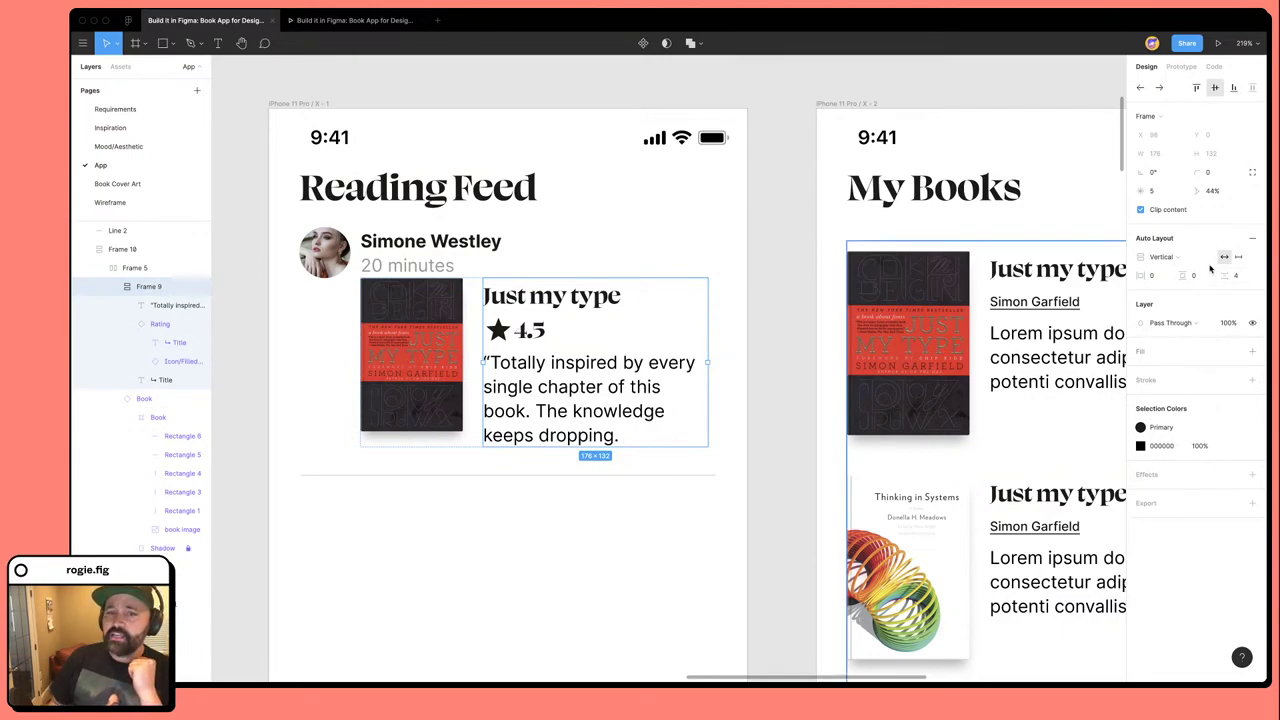
Add the test line "sdffsdf" and a line break below the review quote to check how the auto layout adapts.
double_click(586, 412)
key(Return)
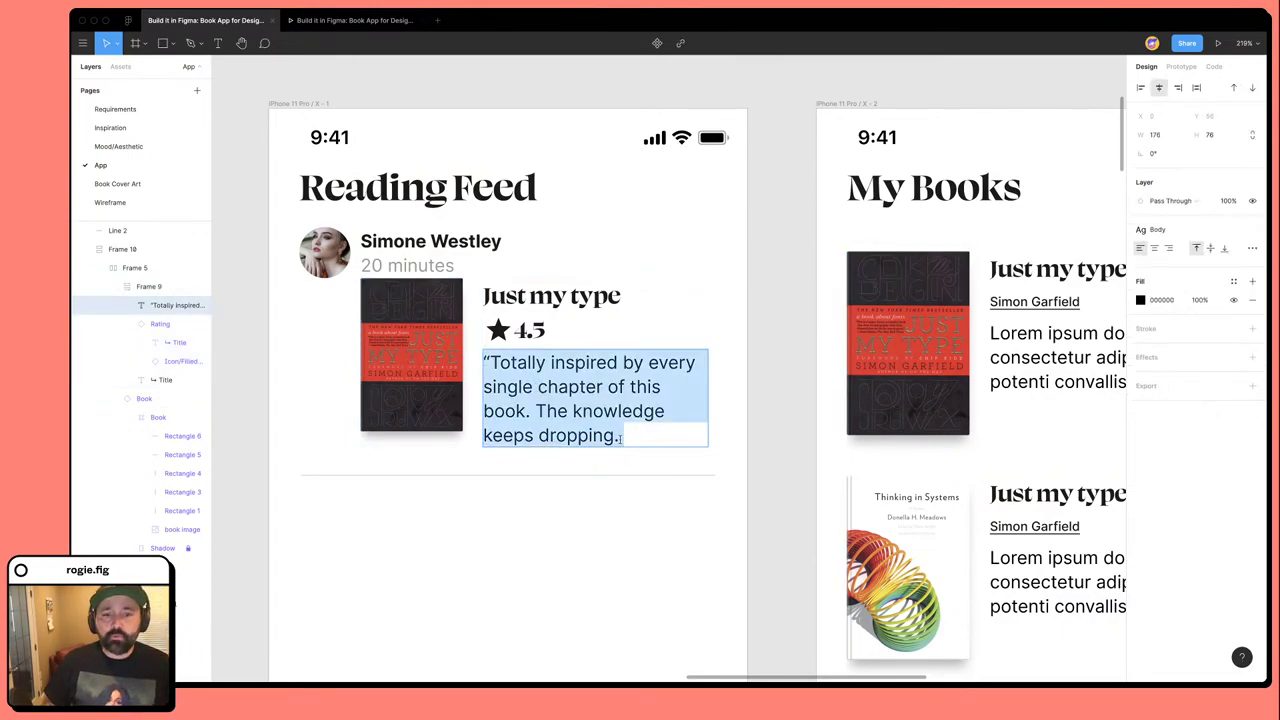
click(620, 438)
key(Return)
text(sdf)
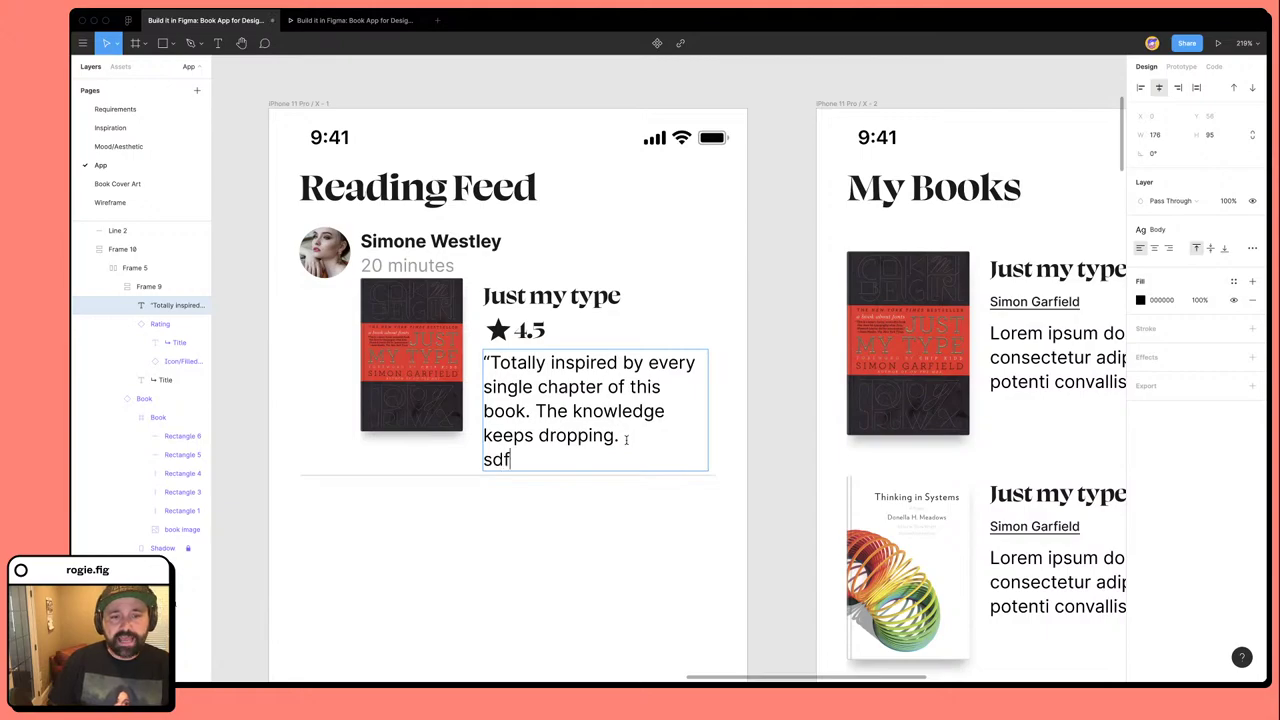
text(fsdf)
key(Return)
click(574, 628)
click(516, 325)
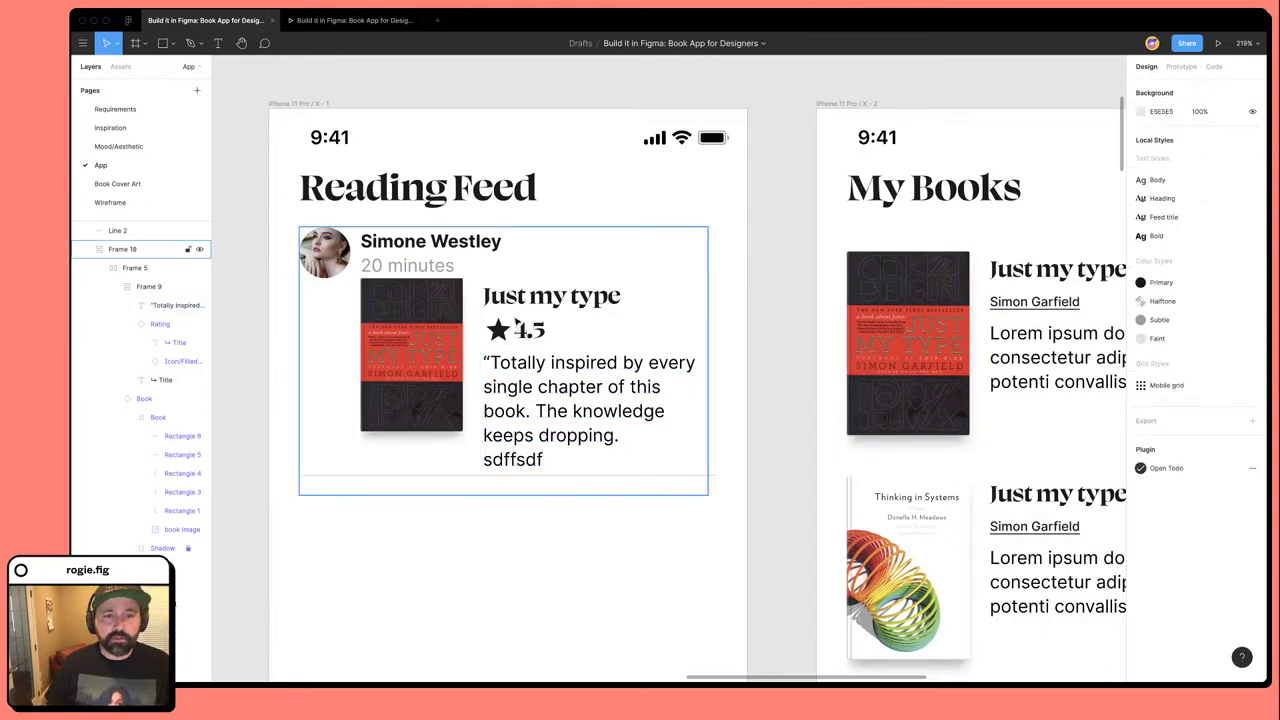
click(516, 325)
click(516, 325)
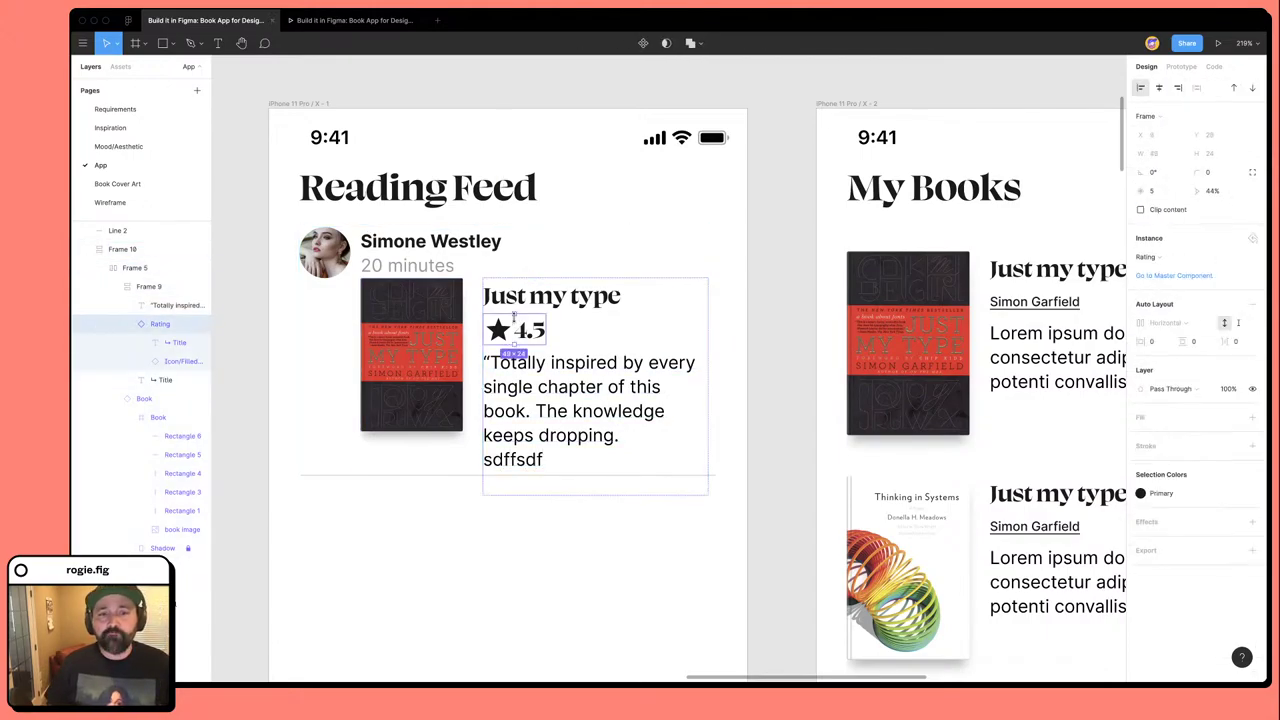
Delete the test line "sdffsdf" from the end of the review quote.
click(540, 472)
key(Return)
drag(563, 466, 627, 440)
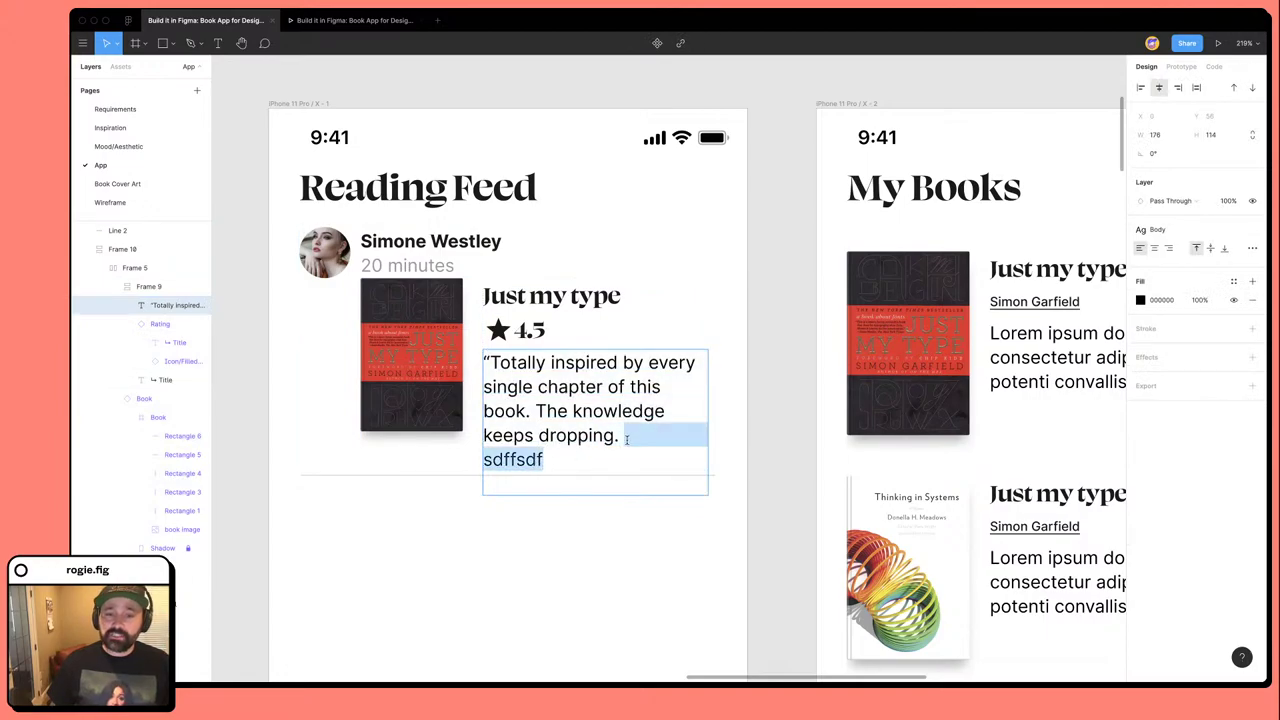
key(BackSpace)
key(Escape)
click(645, 525)
Try an auto layout spacing of 0 between the profile picture and the name block, and set it back to 8.
click(449, 340)
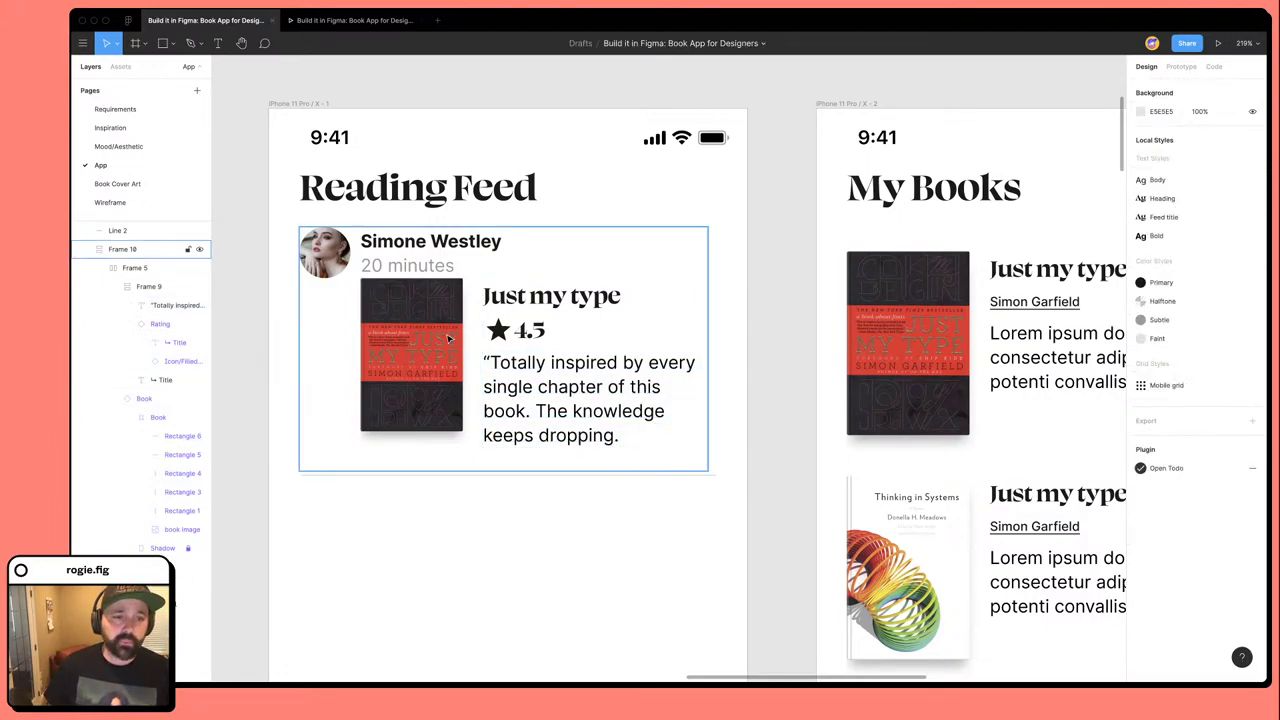
click(407, 240)
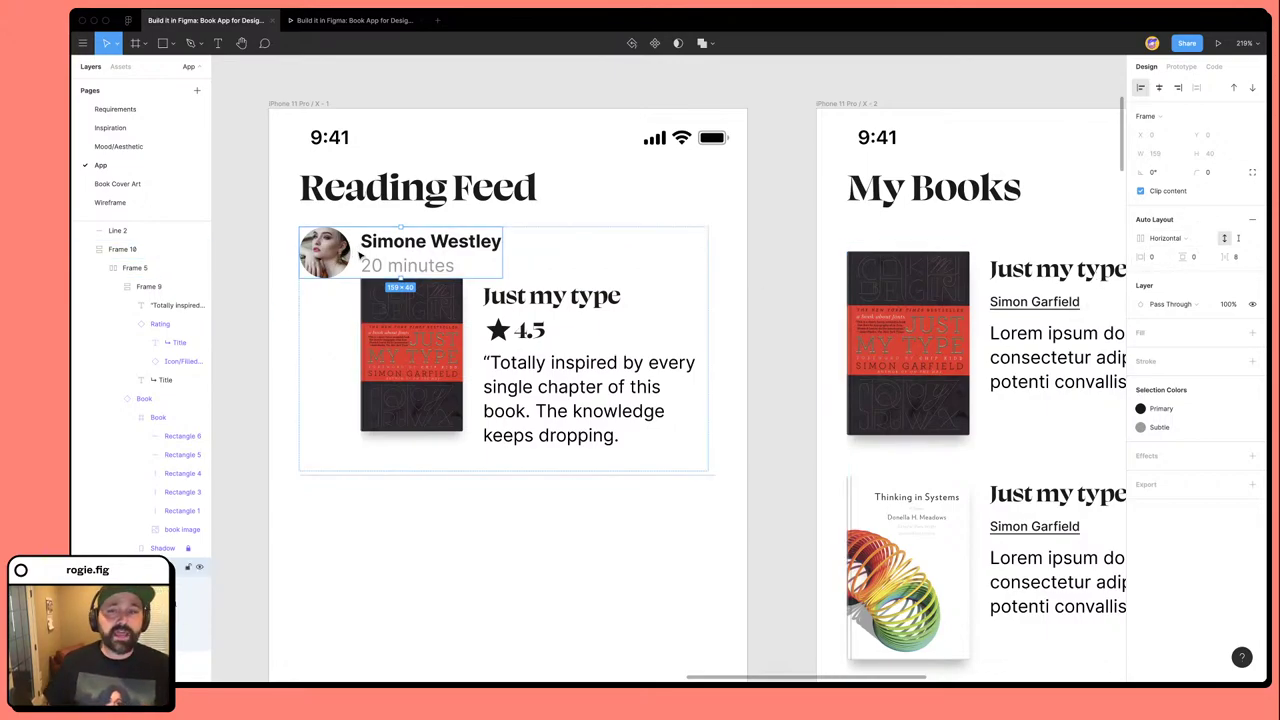
click(1246, 260)
text(0)
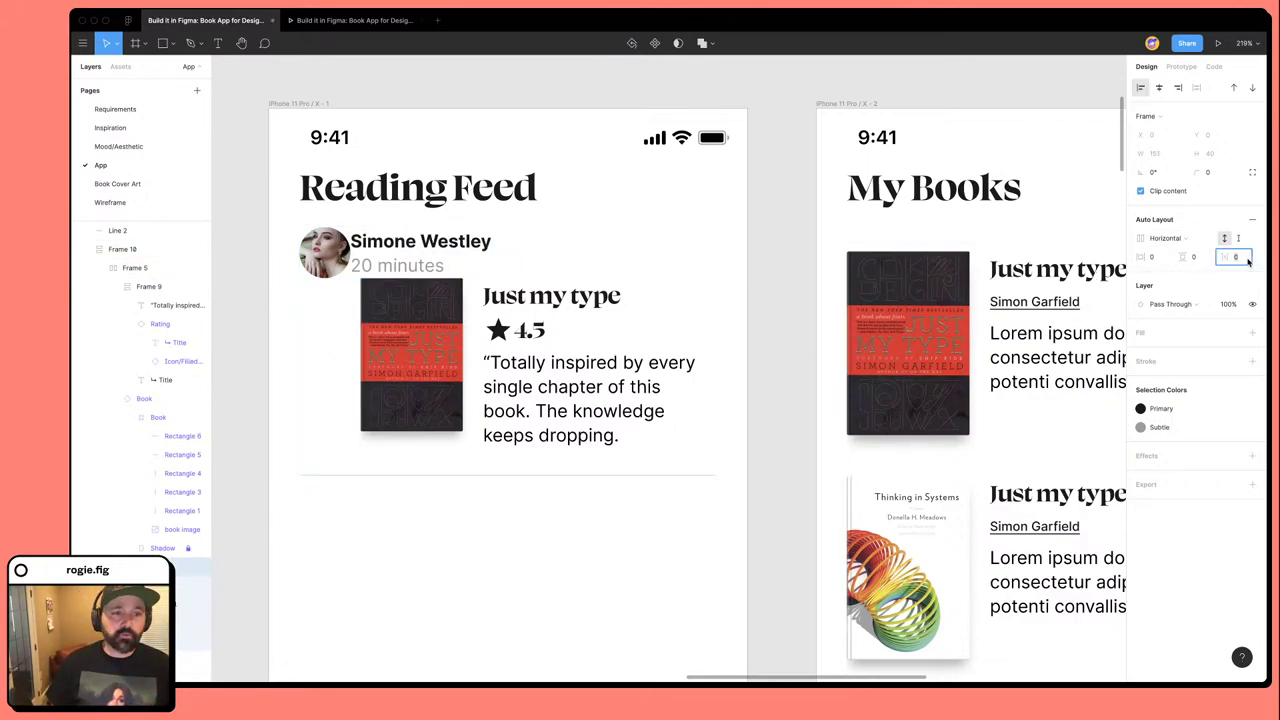
key(Return)
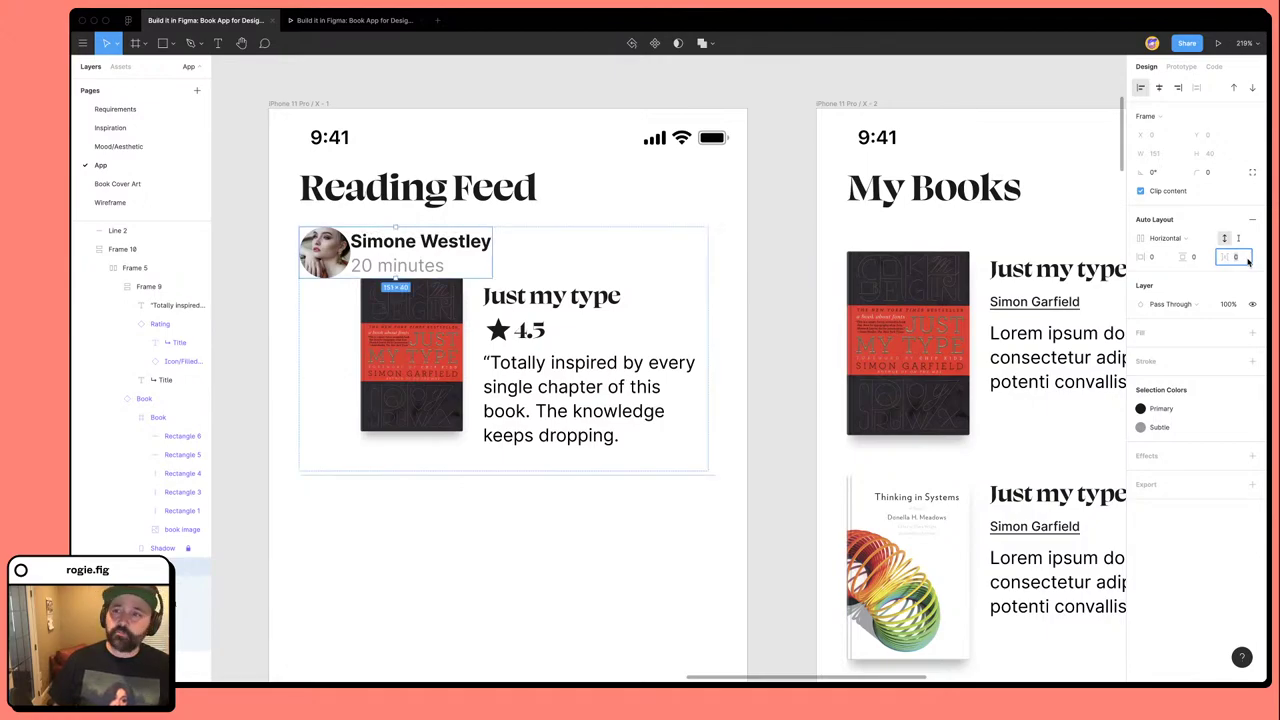
text(8)
click(290, 550)
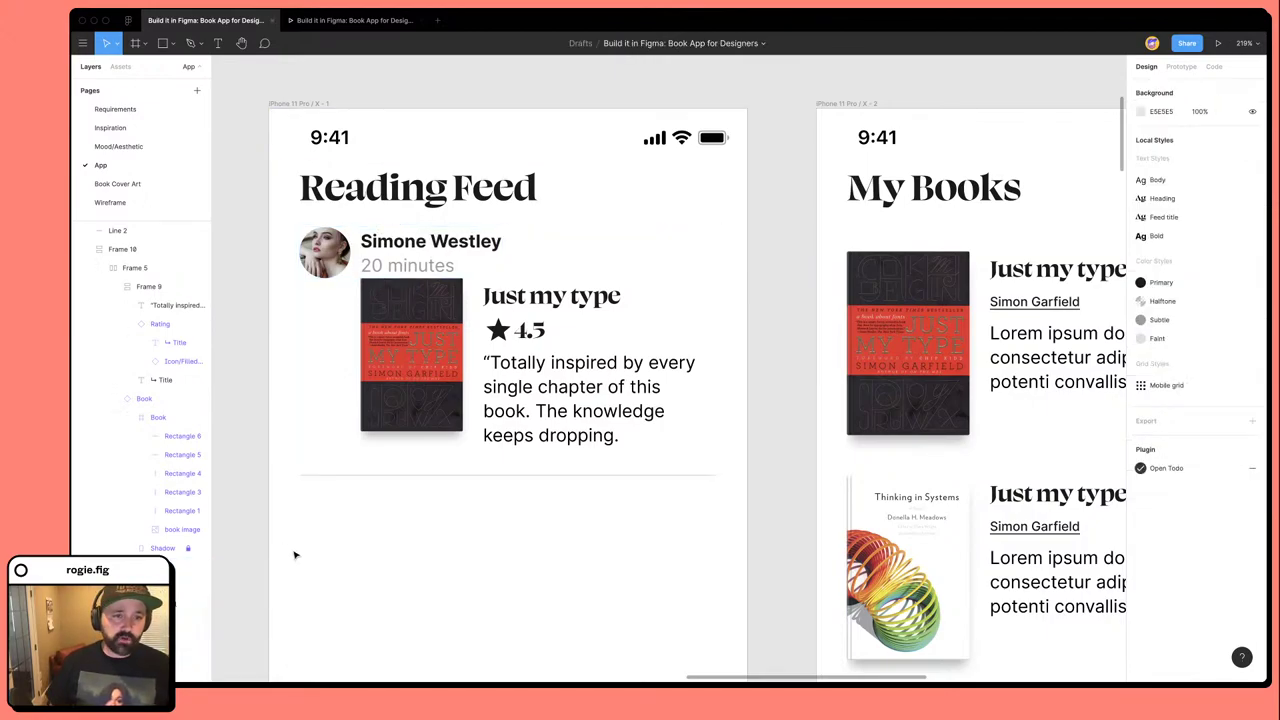
Set the feed item's outer vertical auto layout spacing to 8, separating the profile row from the book review.
click(530, 316)
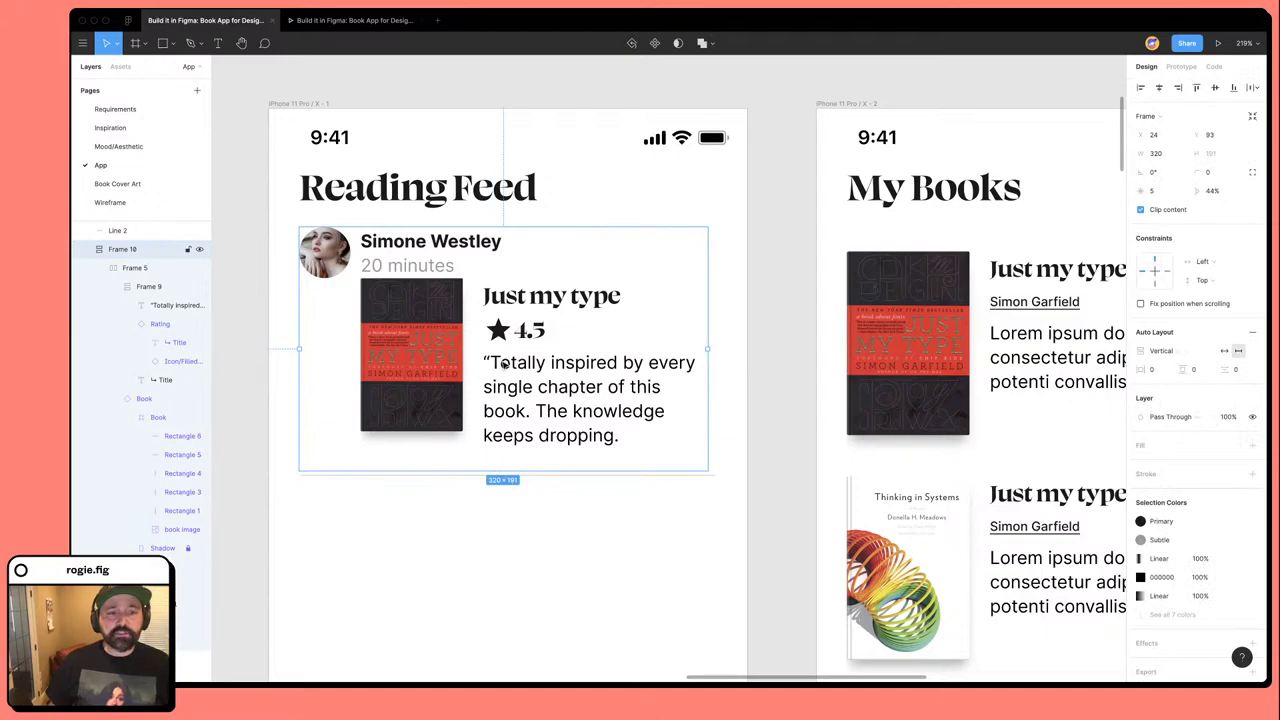
click(410, 338)
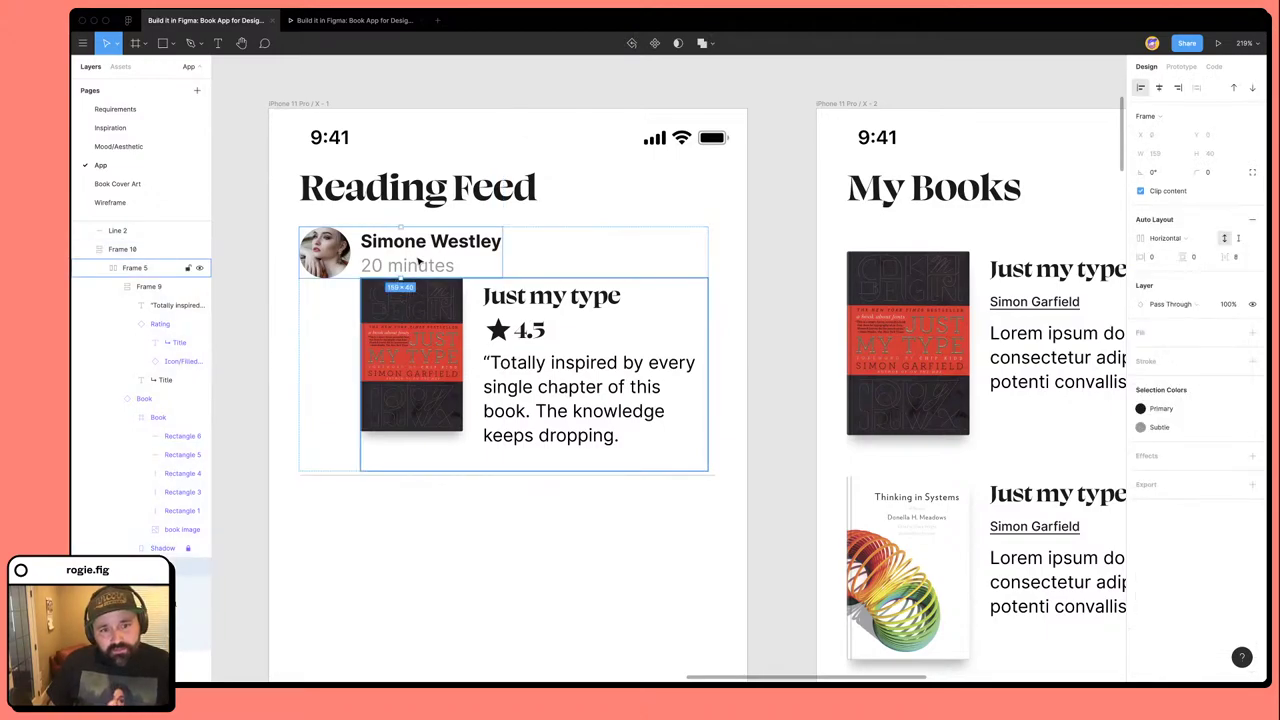
click(537, 534)
click(502, 365)
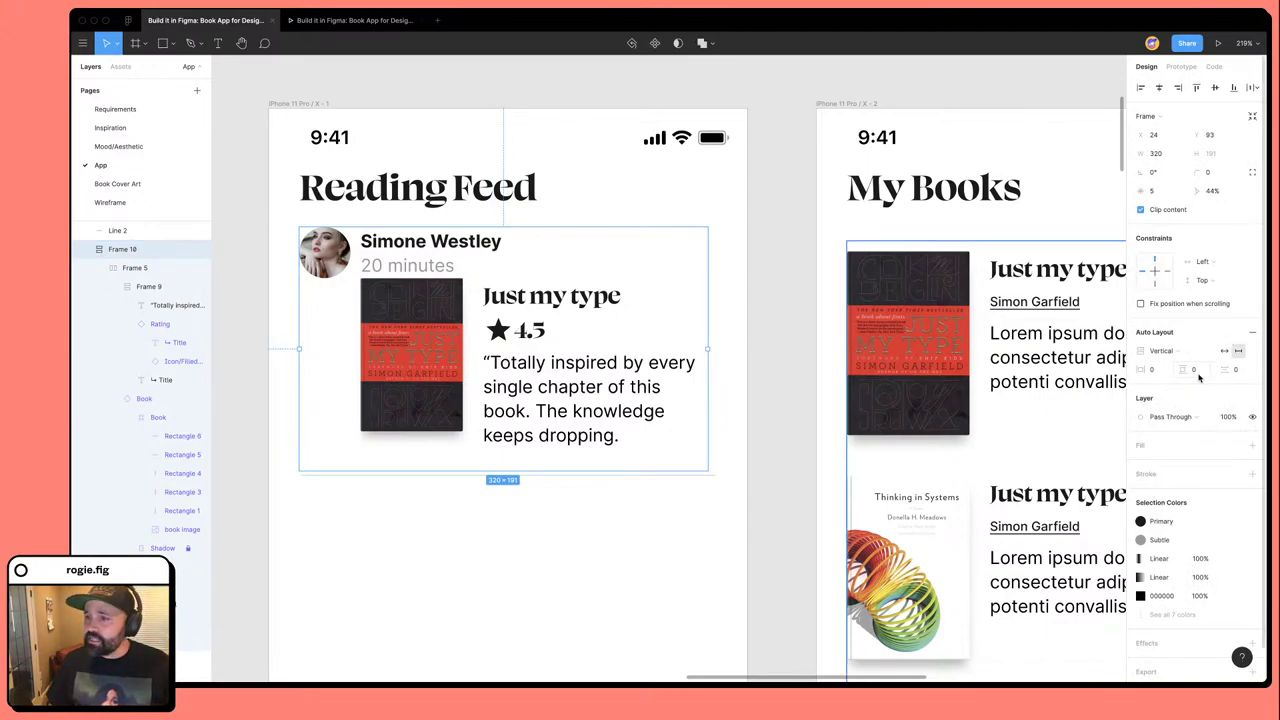
click(1237, 370)
text(8)
key(Return)
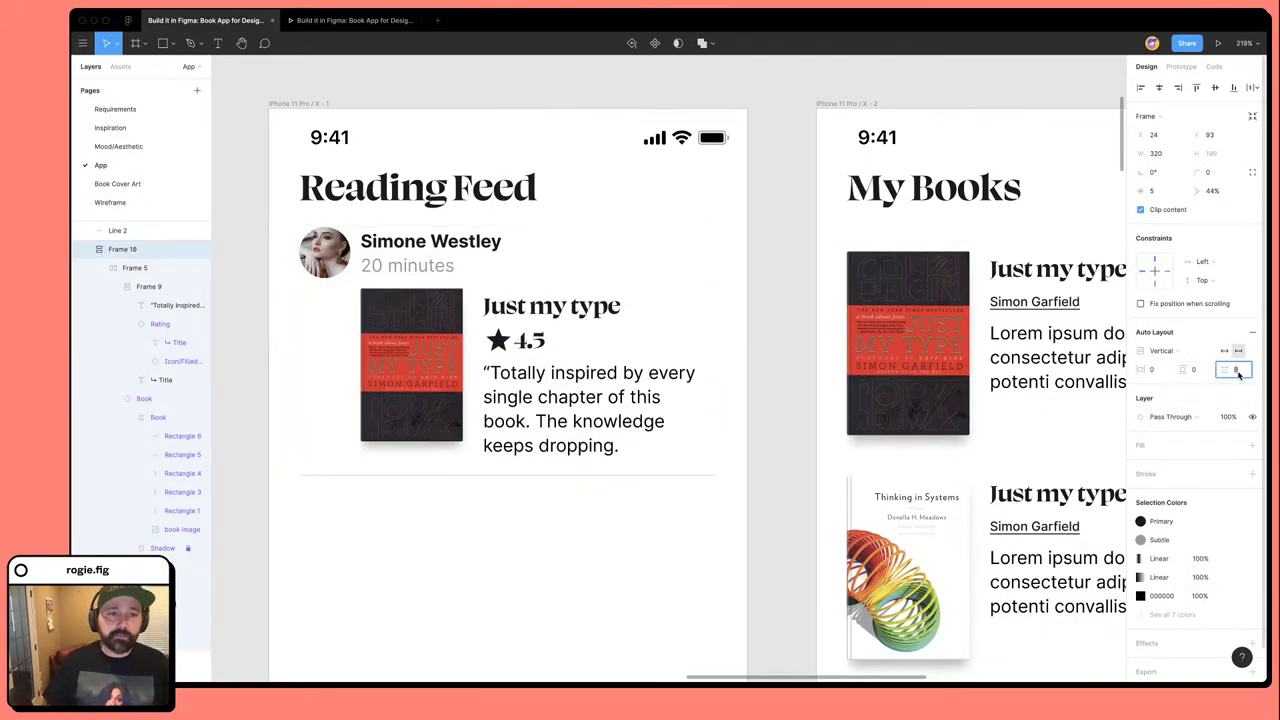
click(554, 560)
Move the feed item out of the Reading Feed screen to the canvas above it and turn it into a component.
scroll(554, 560, down, 5)
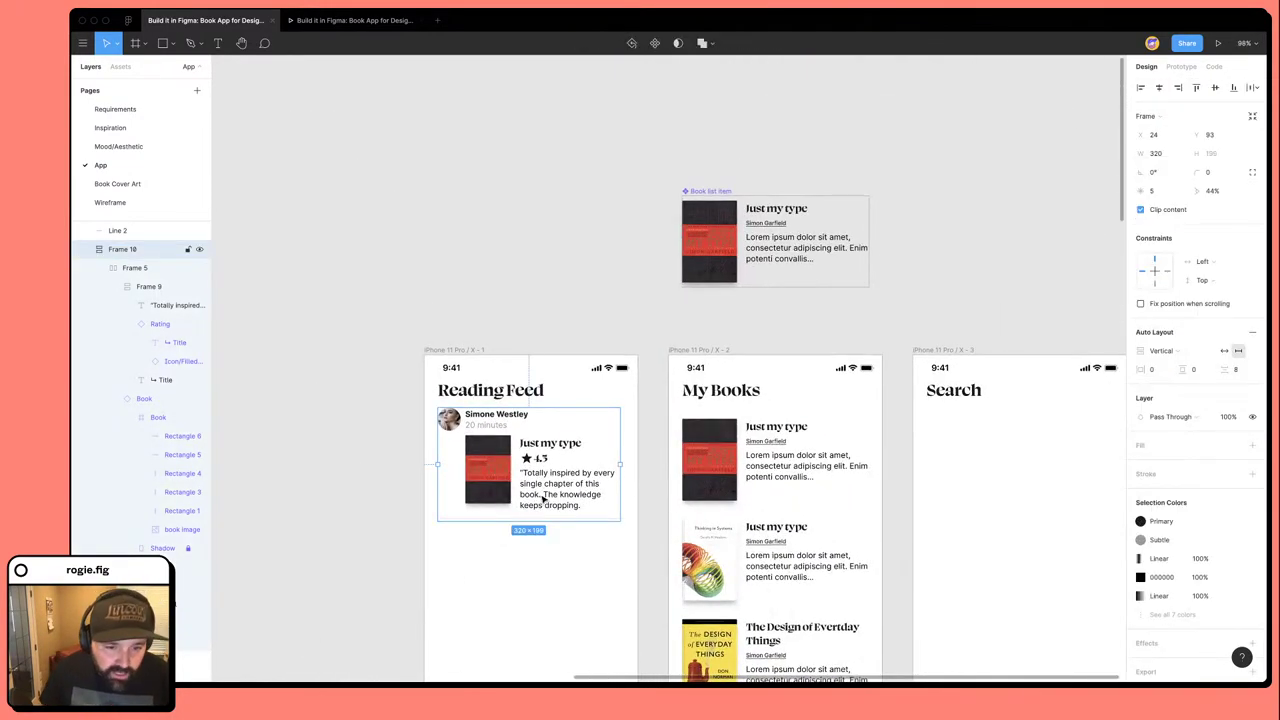
drag(546, 497, 537, 281)
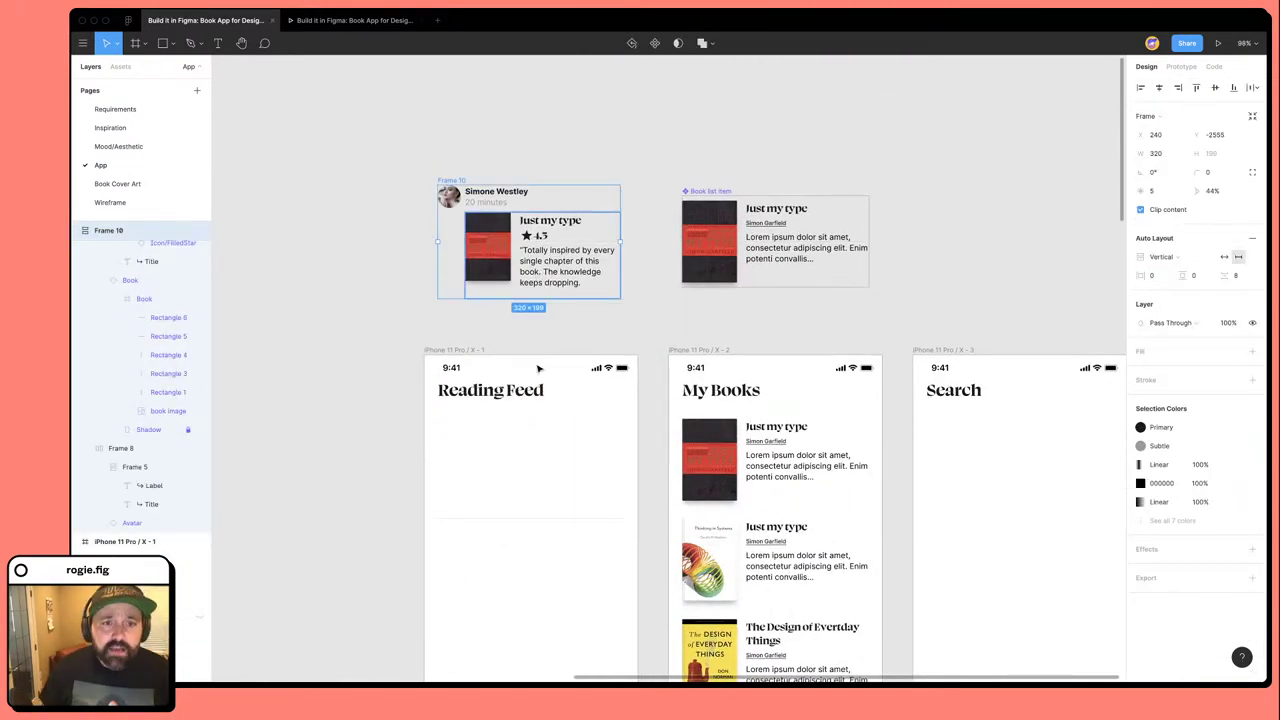
click(654, 43)
Rename the new component as "User Review" and shift it slightly left on the canvas to X 227.
double_click(462, 182)
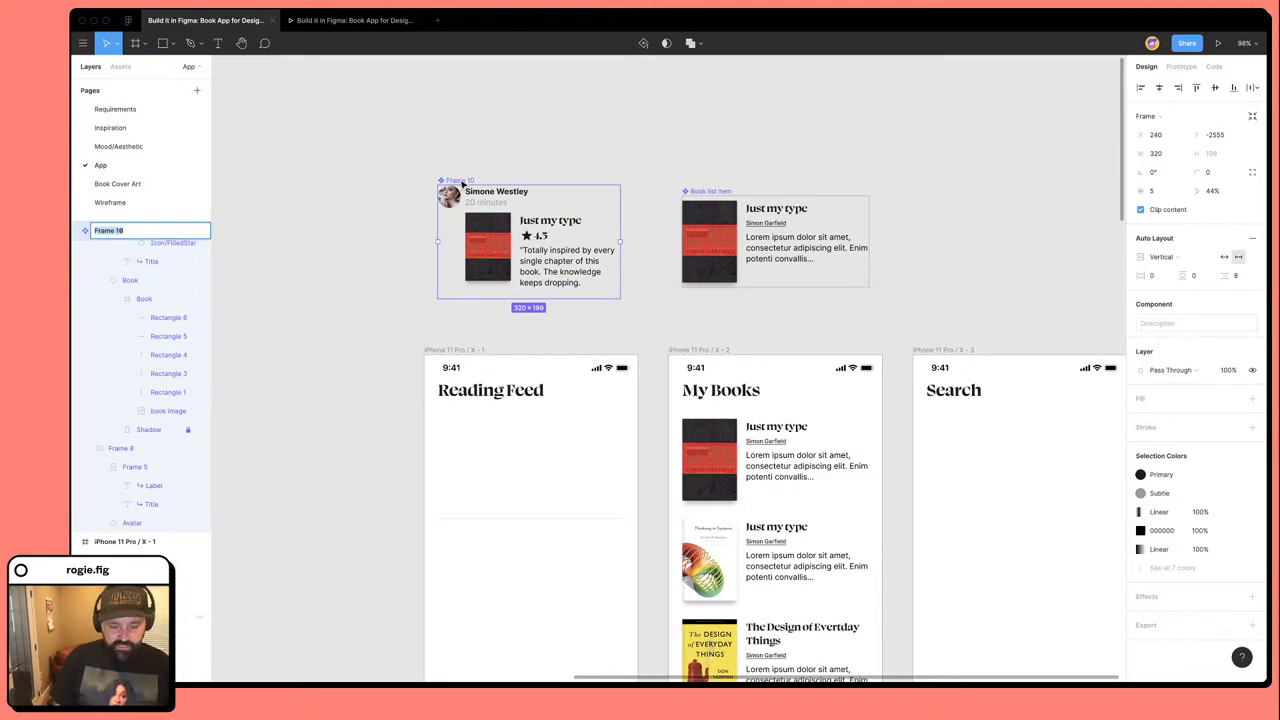
text(User R)
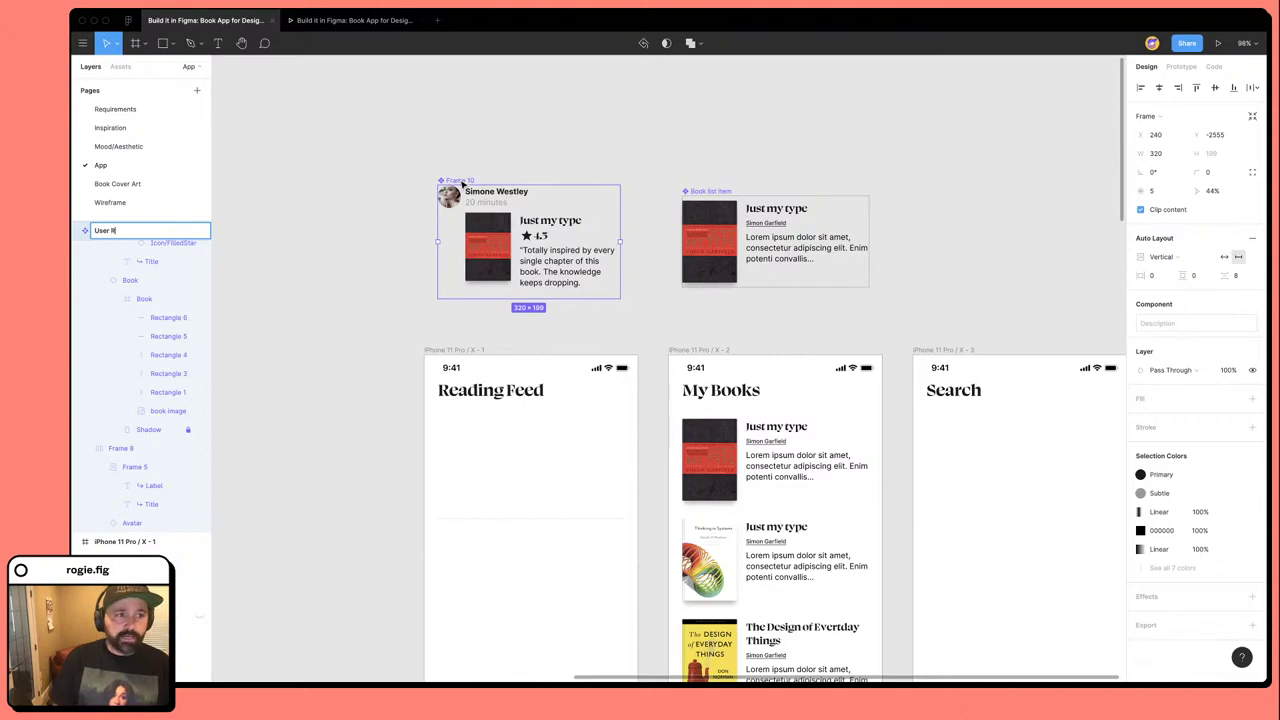
text(evie)
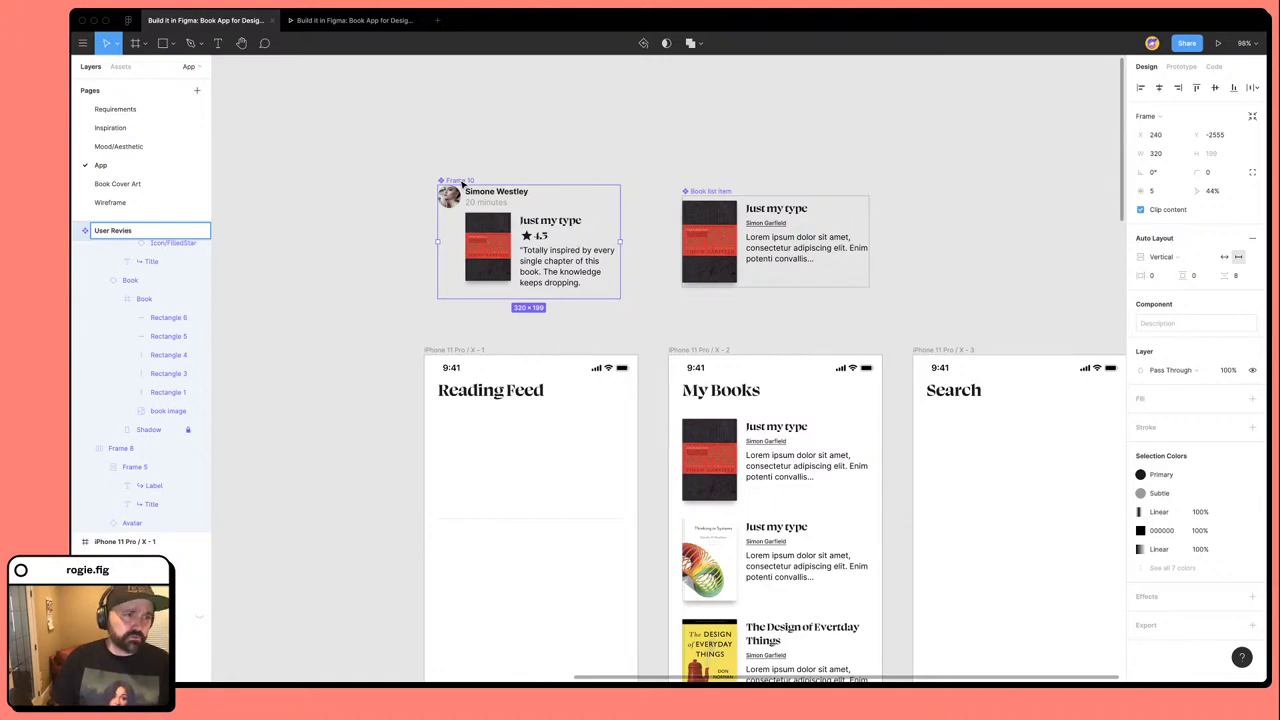
text(w)
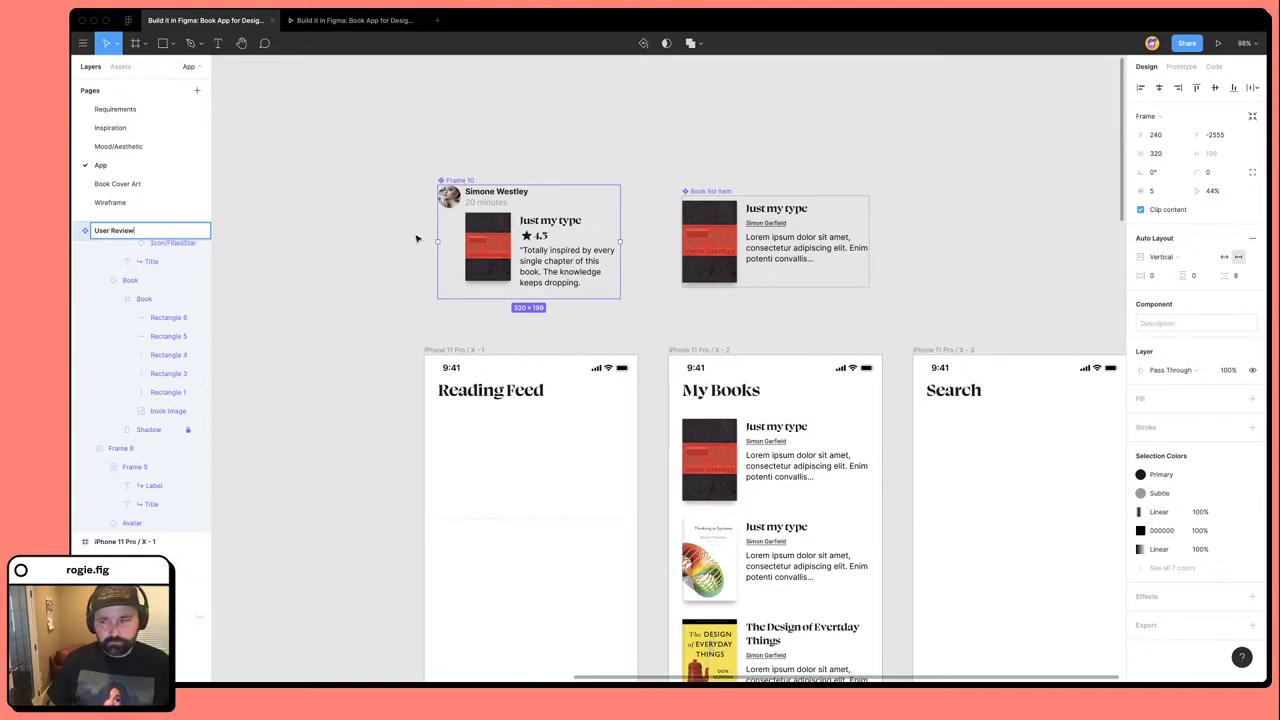
click(420, 237)
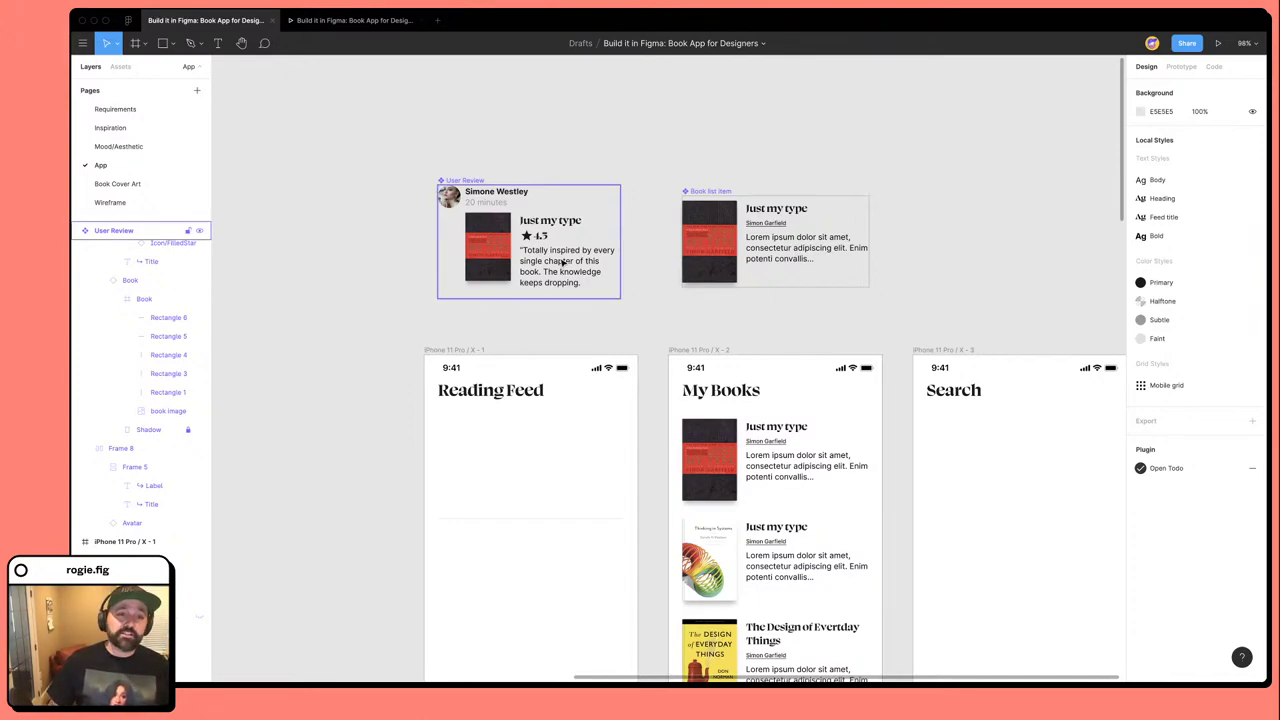
drag(562, 262, 555, 262)
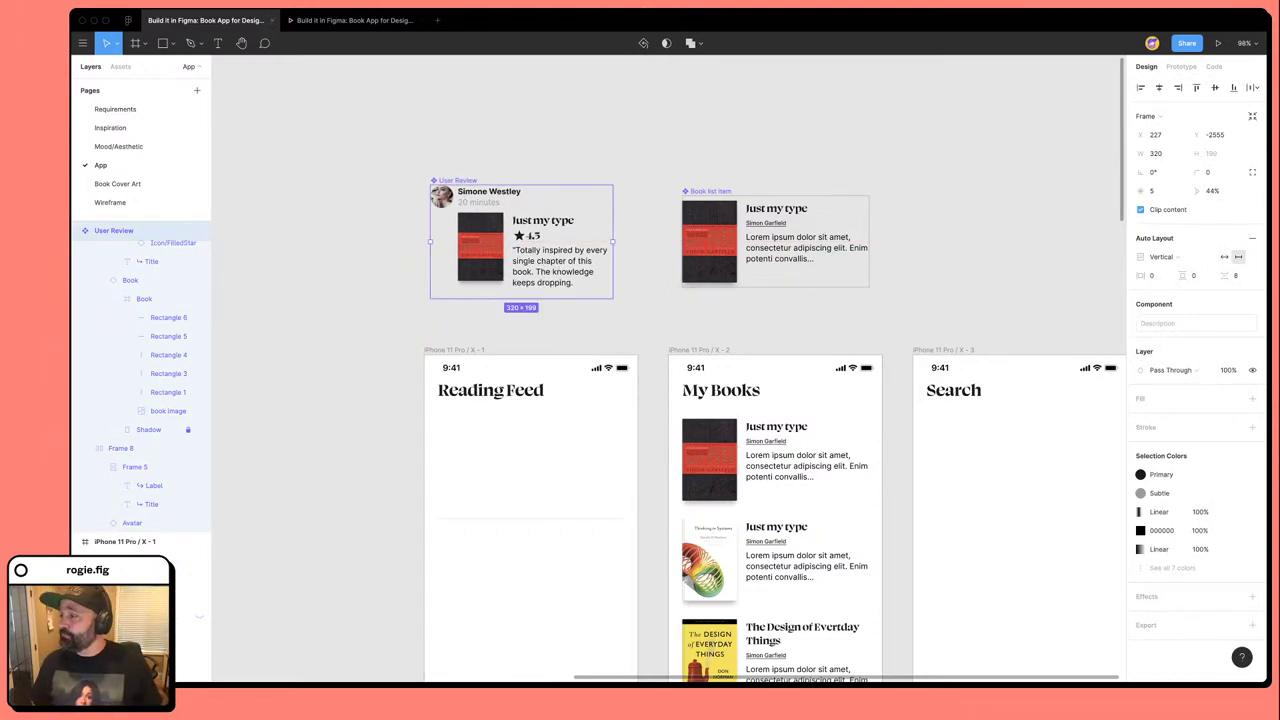
click(995, 250)
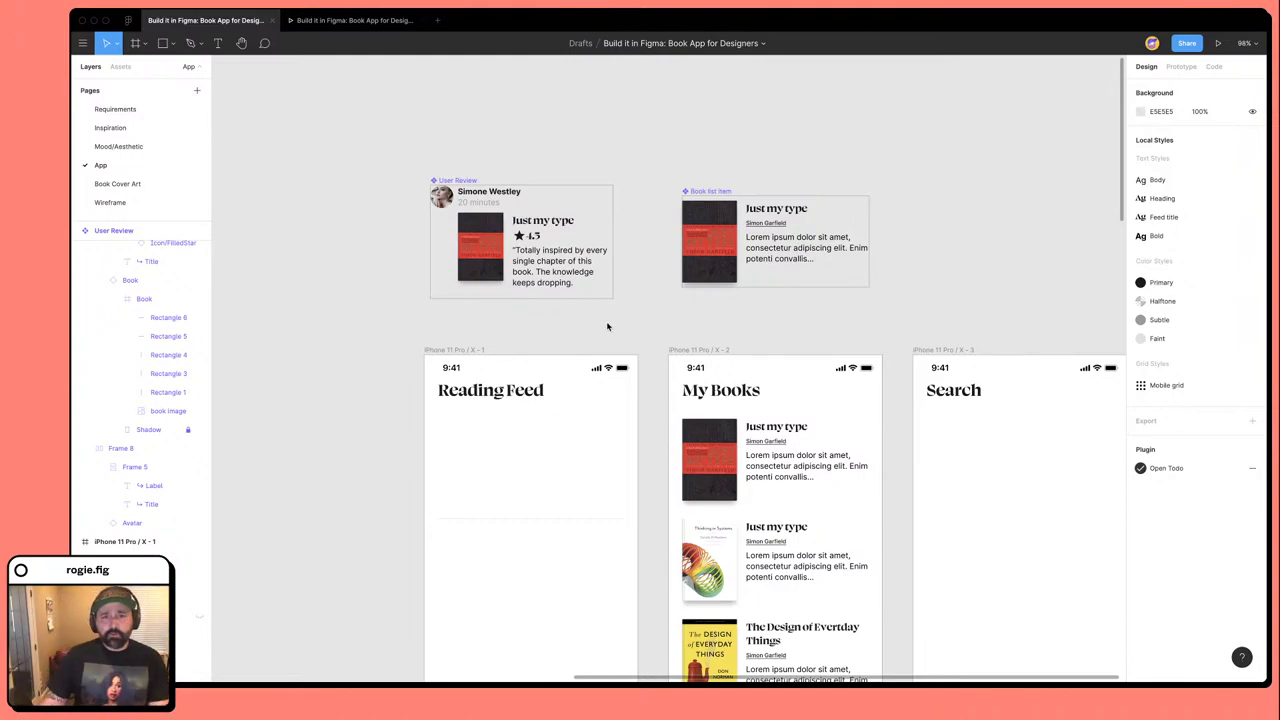
Examine the properties of the Feed title text style applied to the book title in the User Review component.
double_click(541, 221)
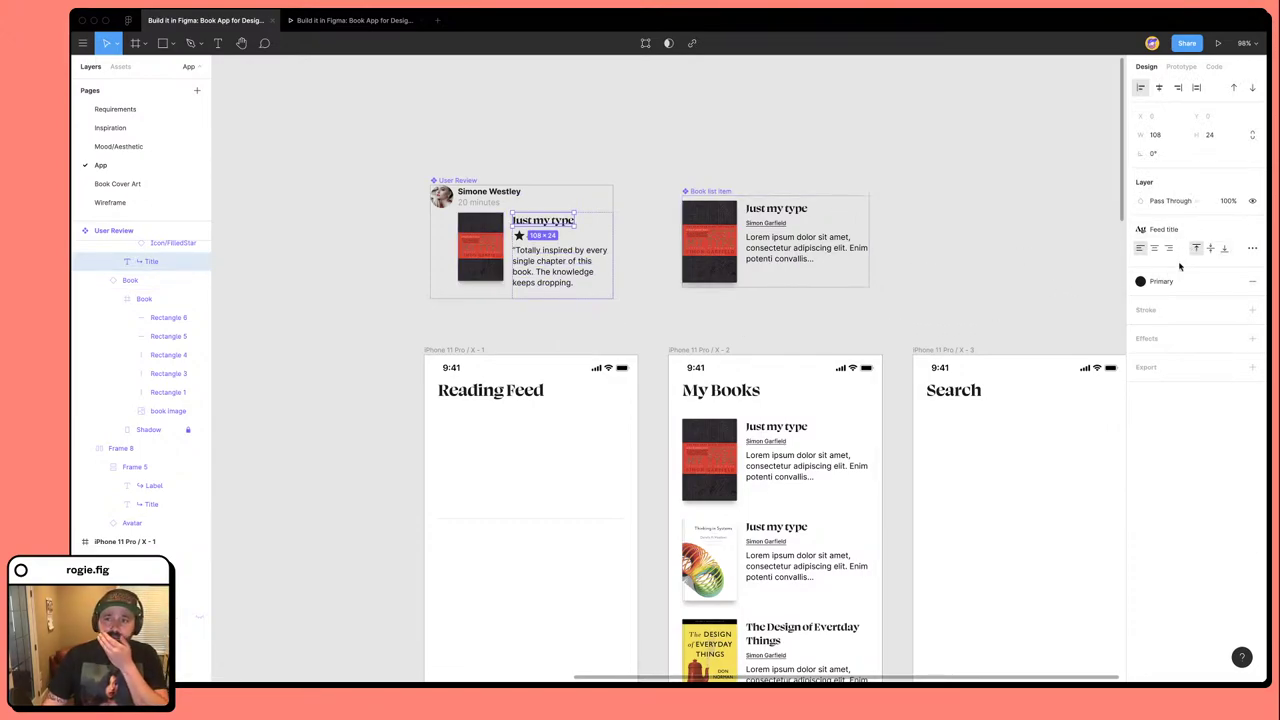
click(1180, 230)
click(1226, 253)
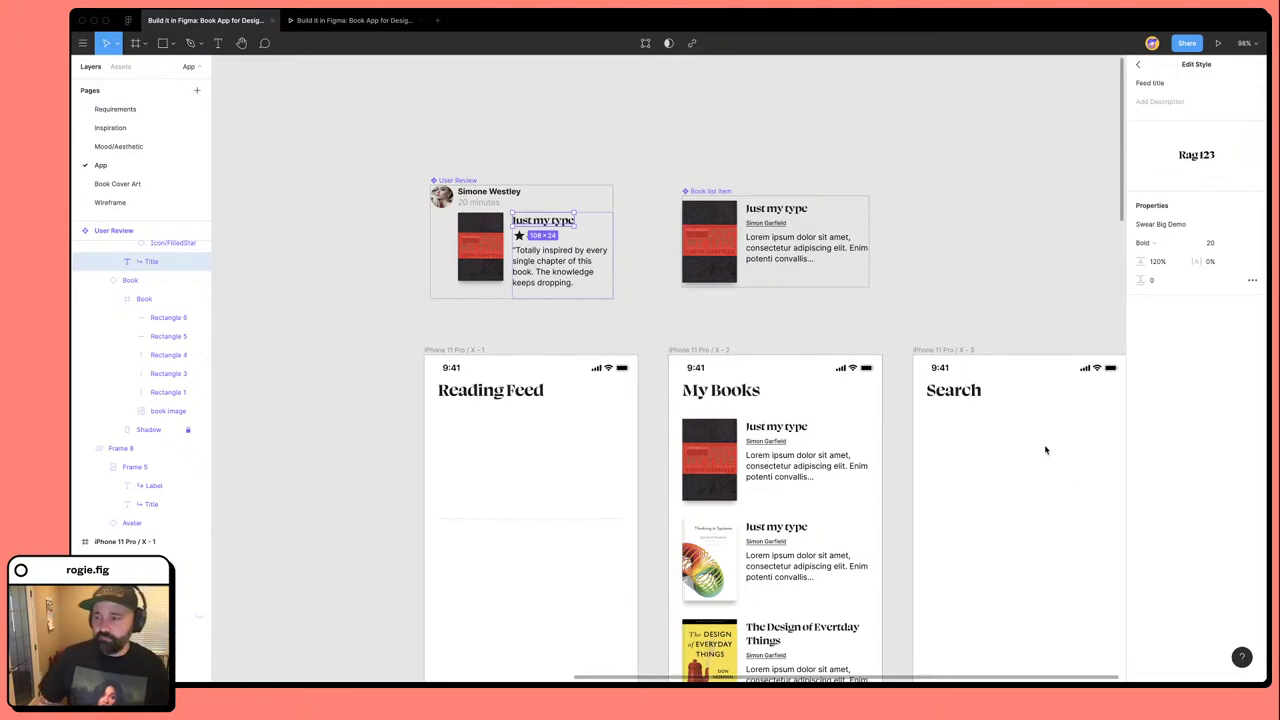
scroll(972, 344, right, 2)
scroll(972, 344, down, 1)
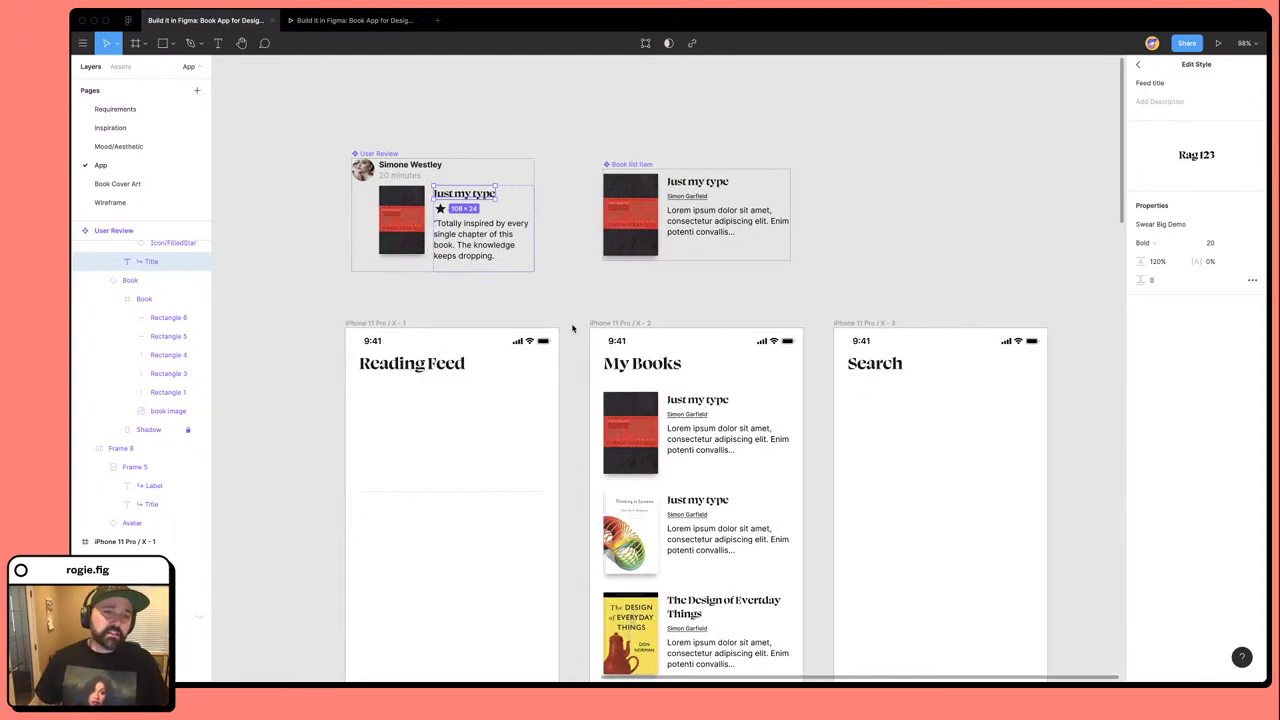
click(551, 271)
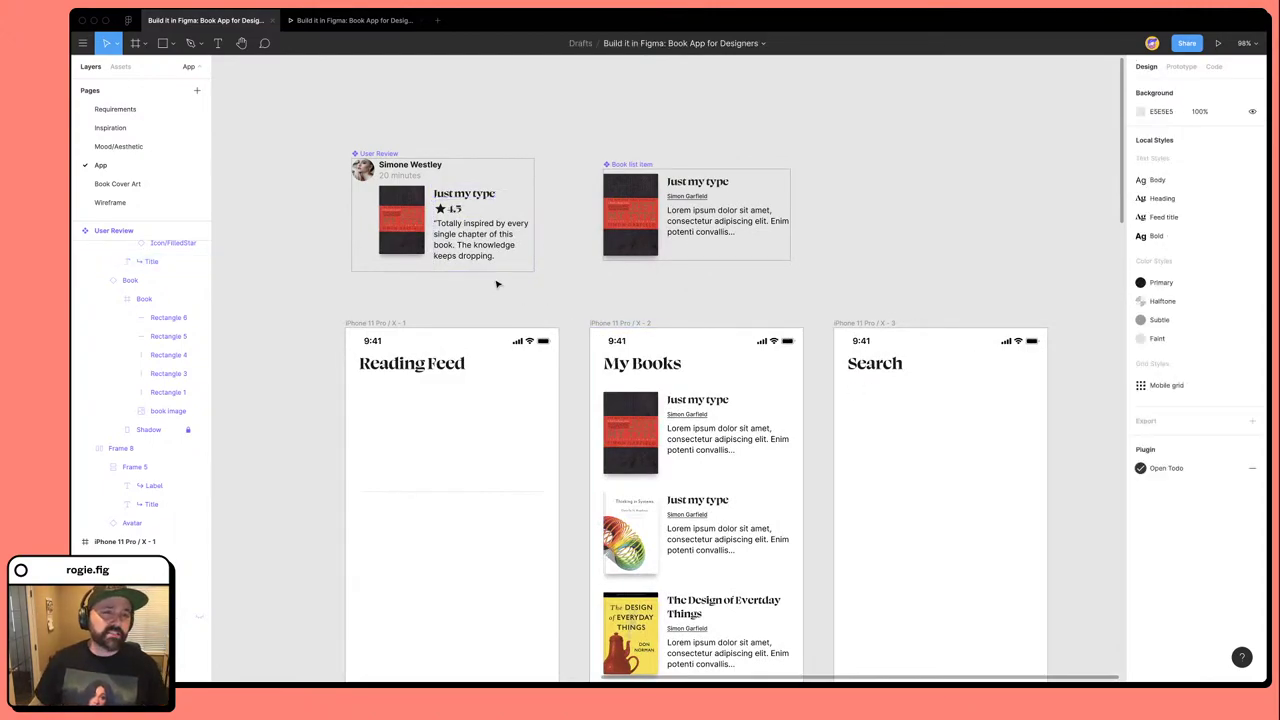
click(425, 228)
scroll(400, 240, left, 3)
scroll(400, 240, up, 1)
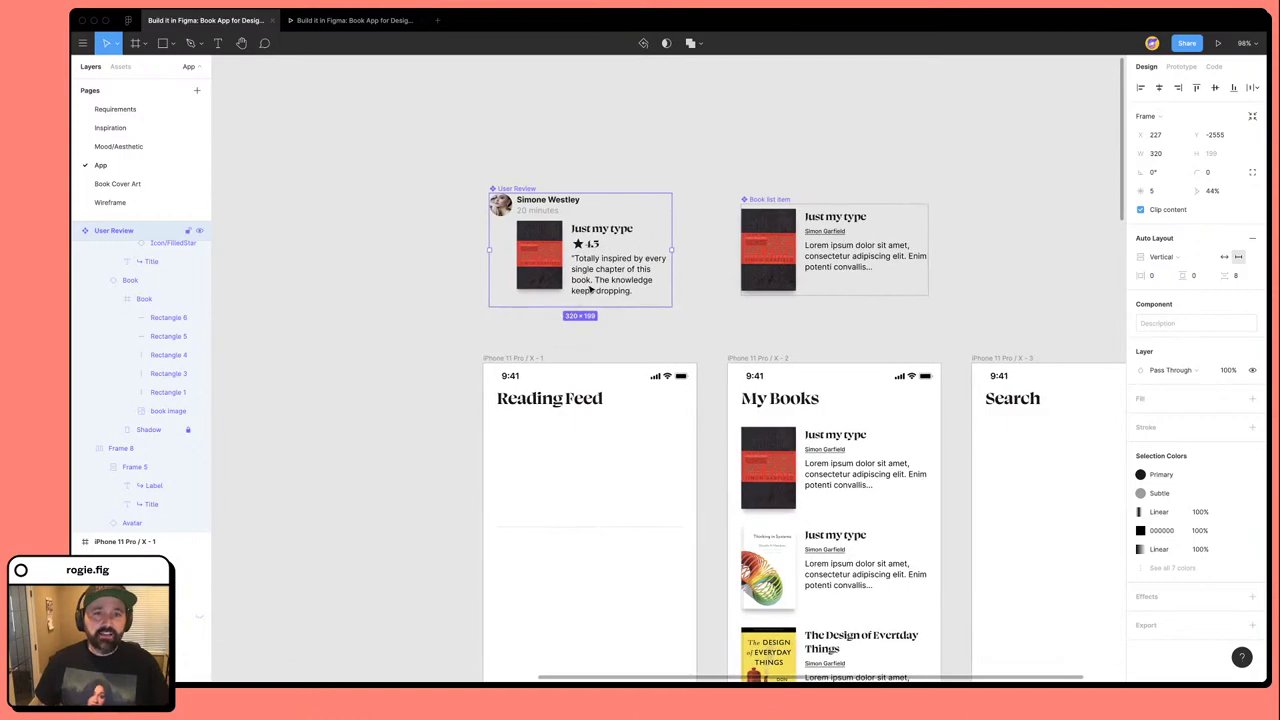
double_click(591, 284)
click(441, 322)
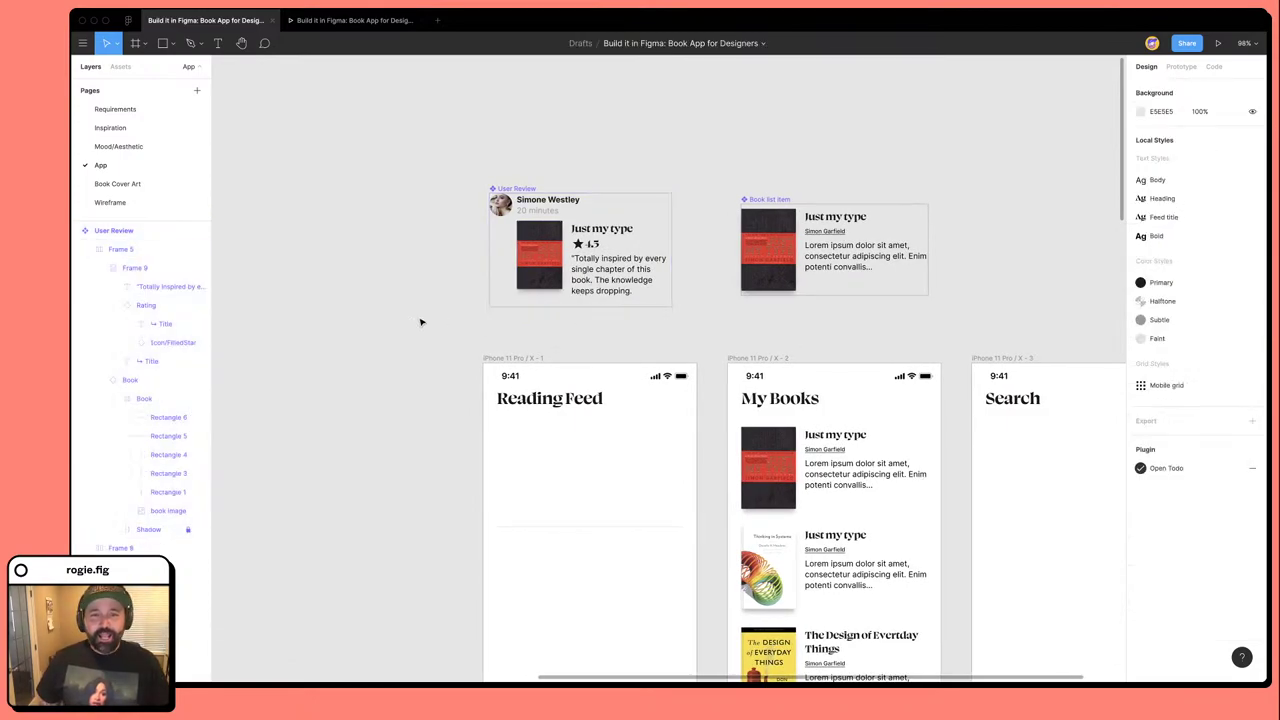
scroll(423, 320, right, 2)
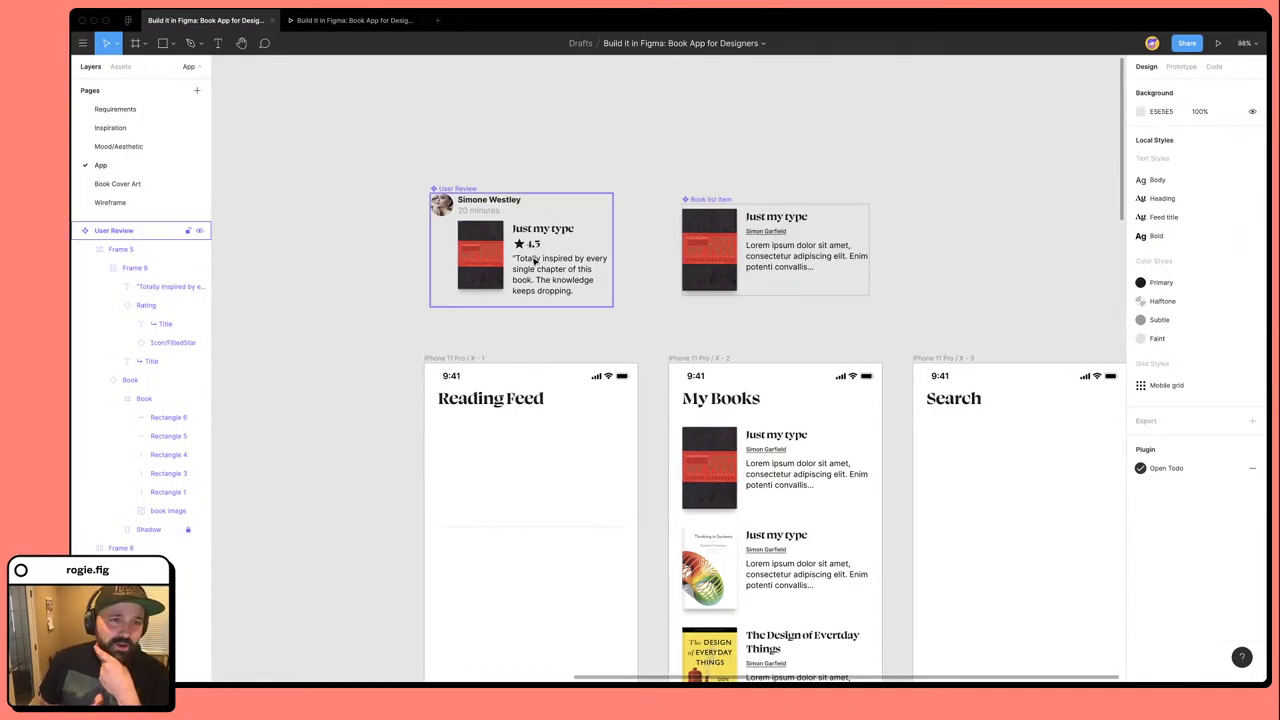
scroll(335, 348, down, 3)
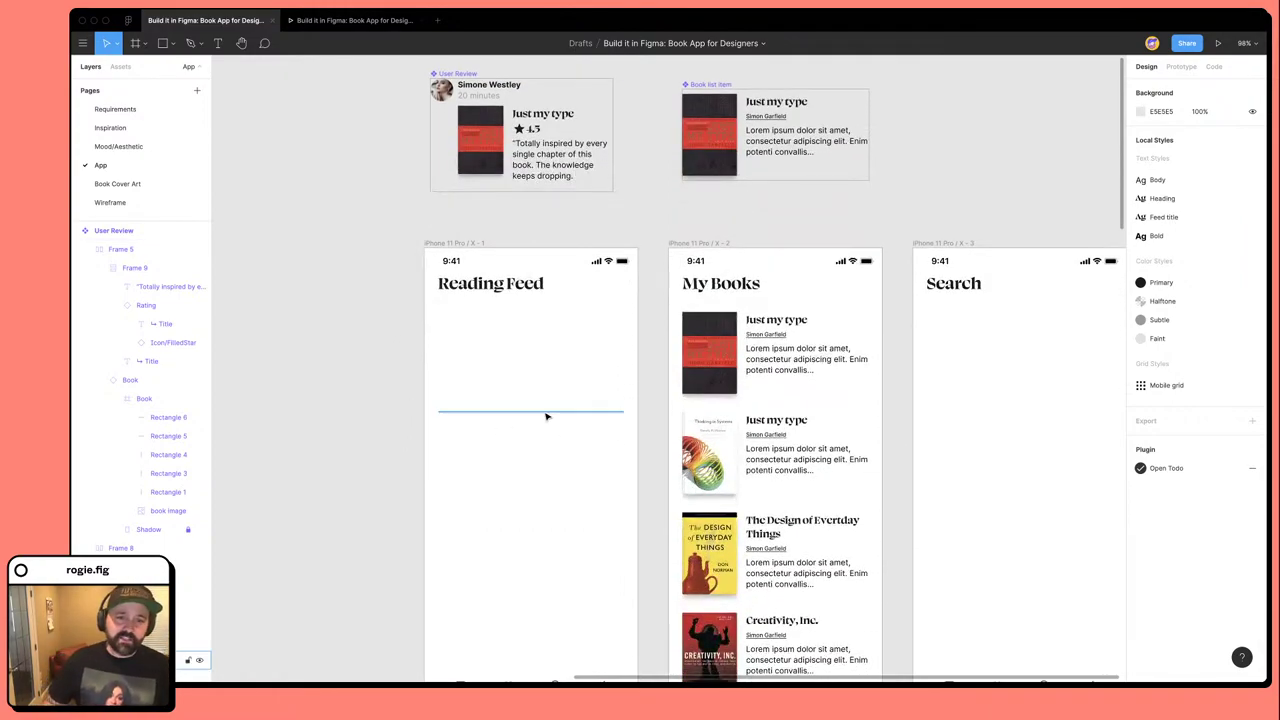
click(546, 413)
scroll(390, 325, up, 1)
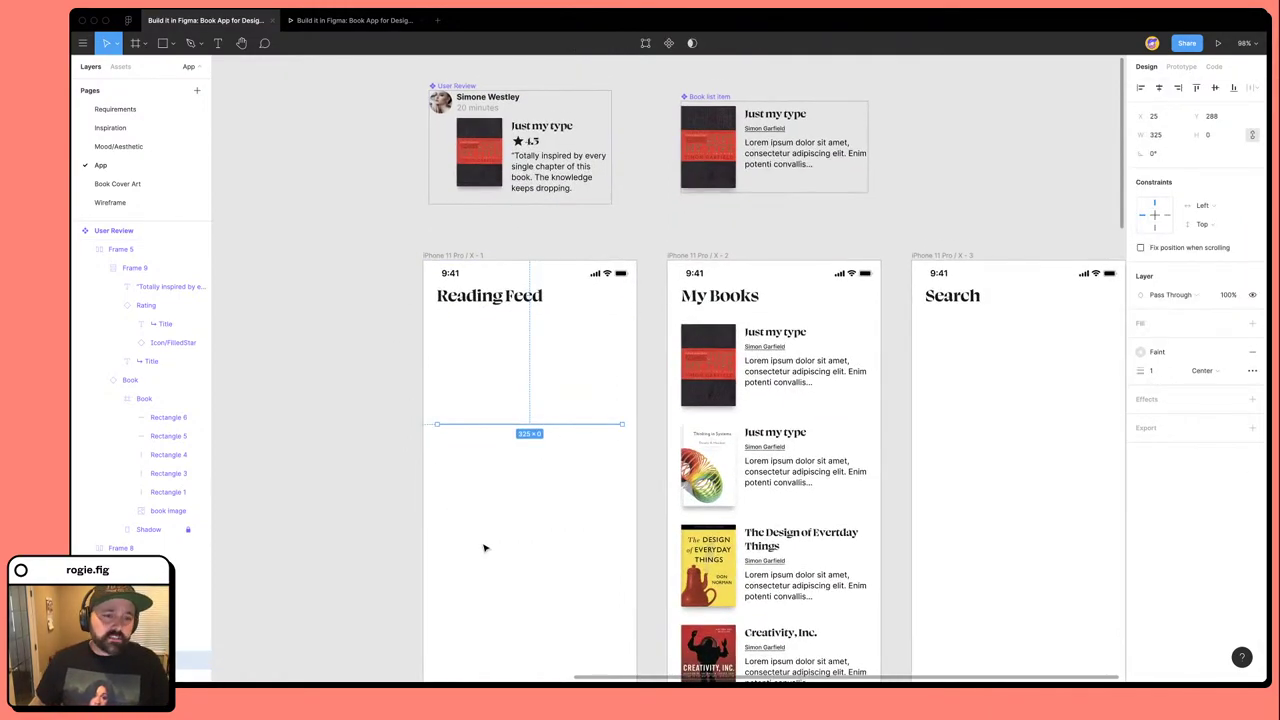
click(486, 545)
click(482, 428)
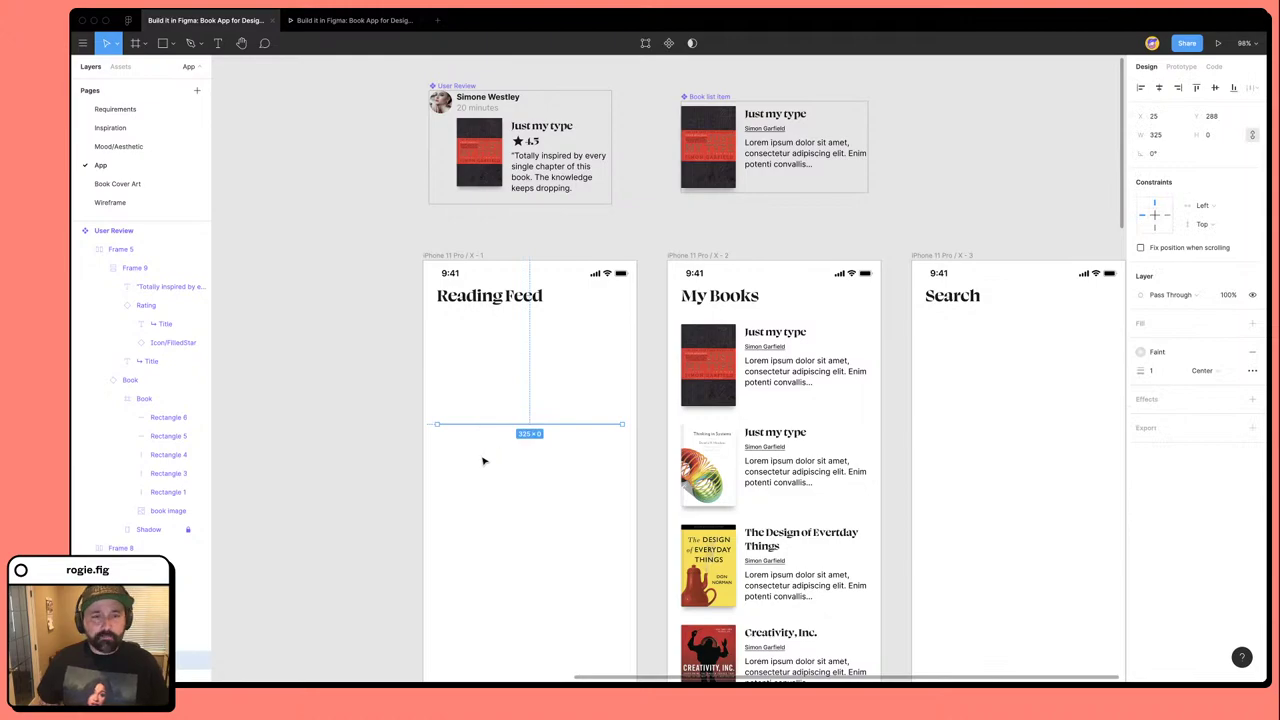
Place an instance of the User Review component on the Reading Feed screen, between the heading and the divider line.
click(525, 120)
drag(527, 190, 530, 425)
drag(527, 366, 523, 366)
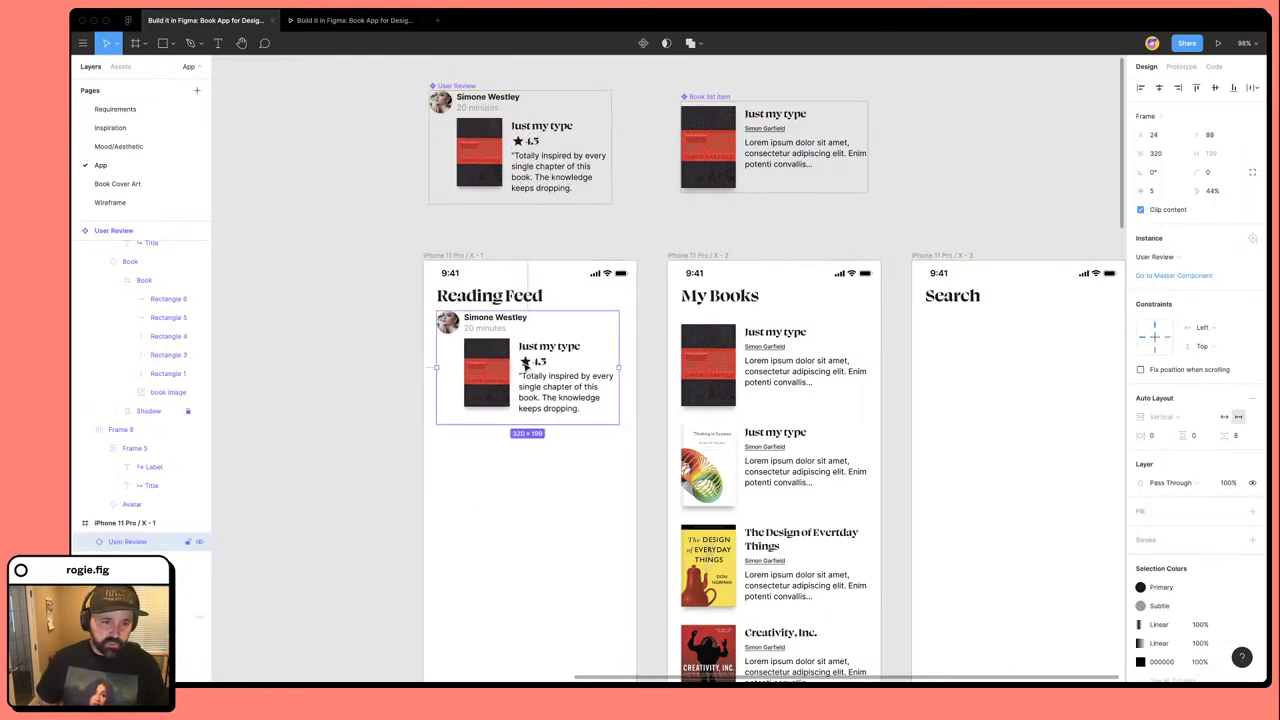
click(520, 466)
click(519, 427)
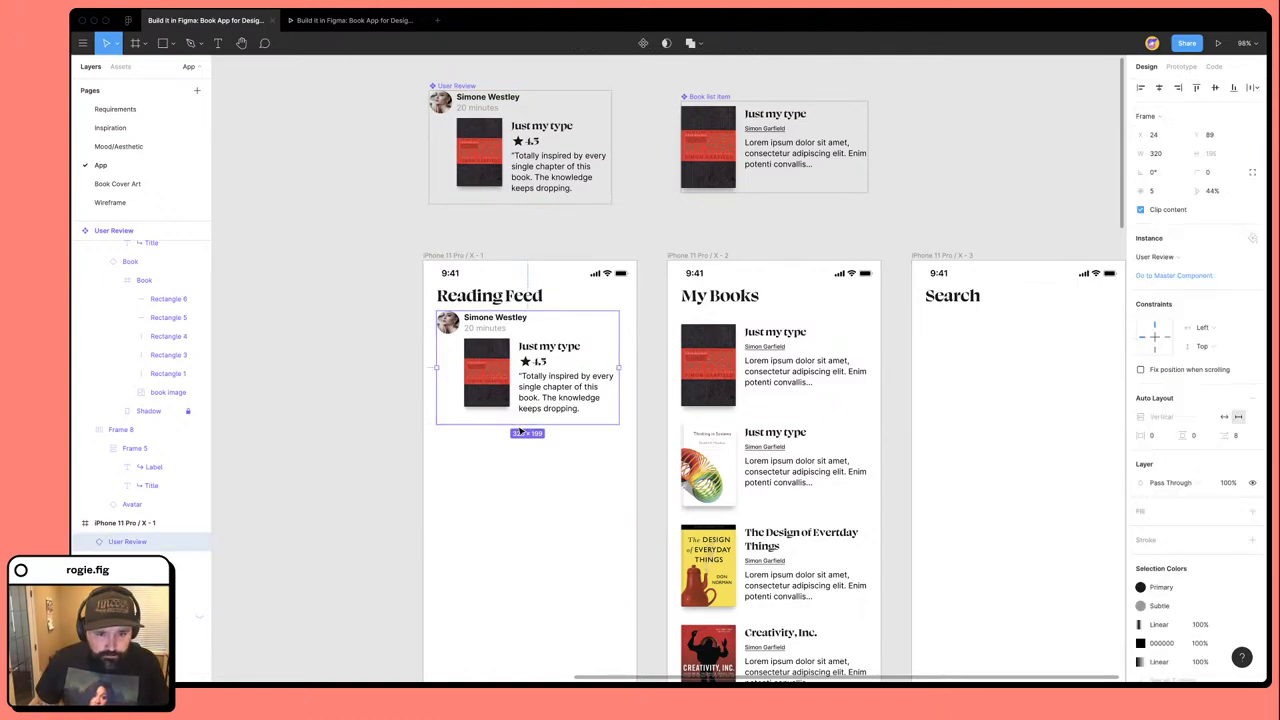
Show the layout grids and nudge the User Review instance on the Reading Feed screen up to Y 88.
click(747, 362)
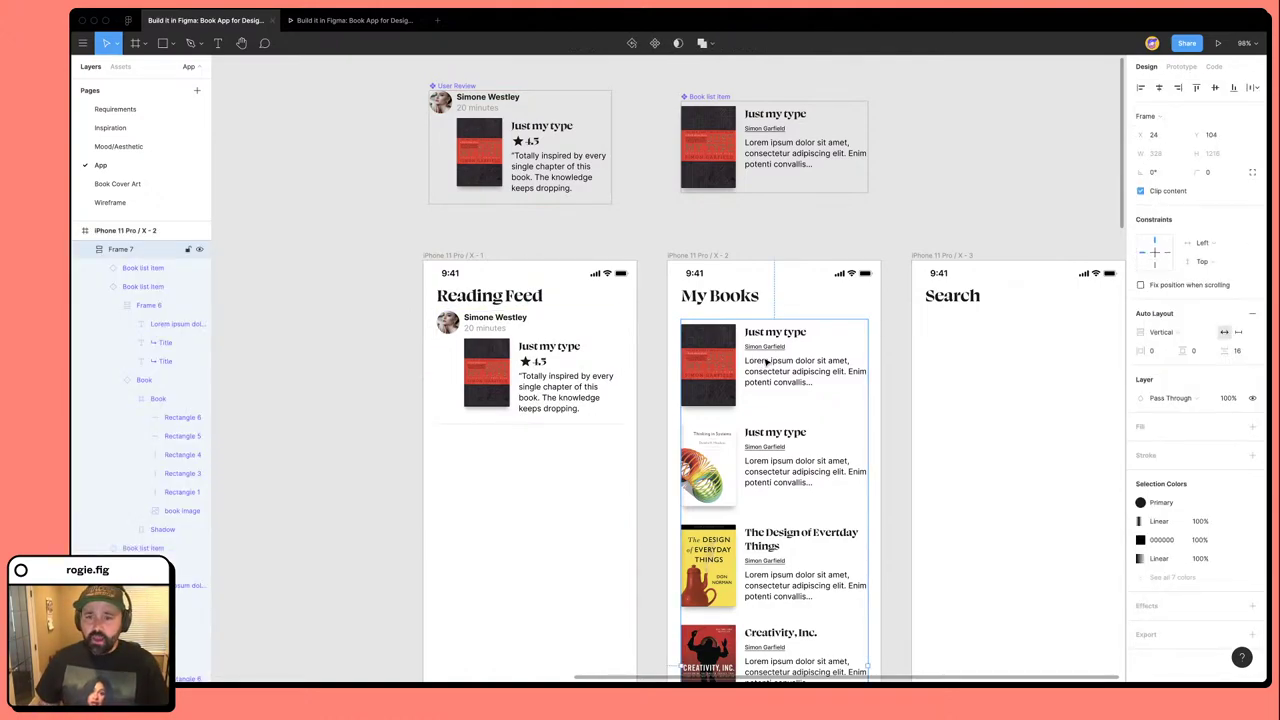
click(520, 390)
click(451, 256)
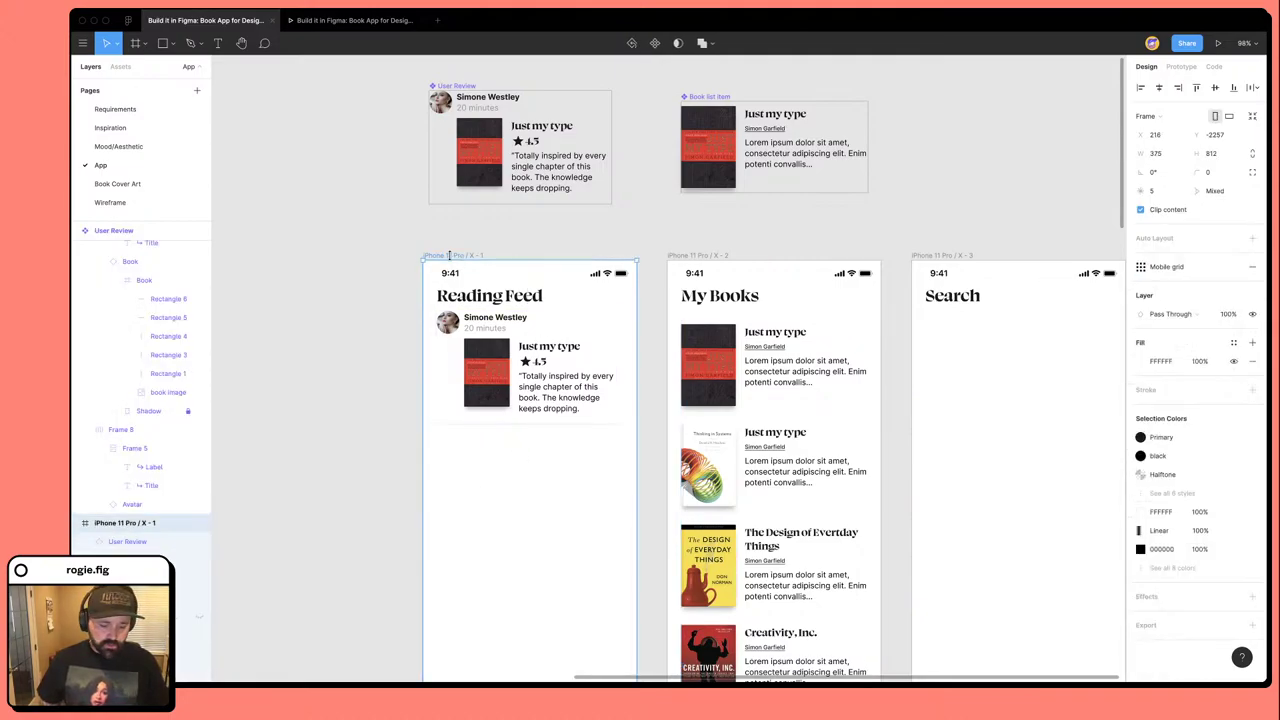
key(ctrl+g)
key(shift+2)
click(584, 432)
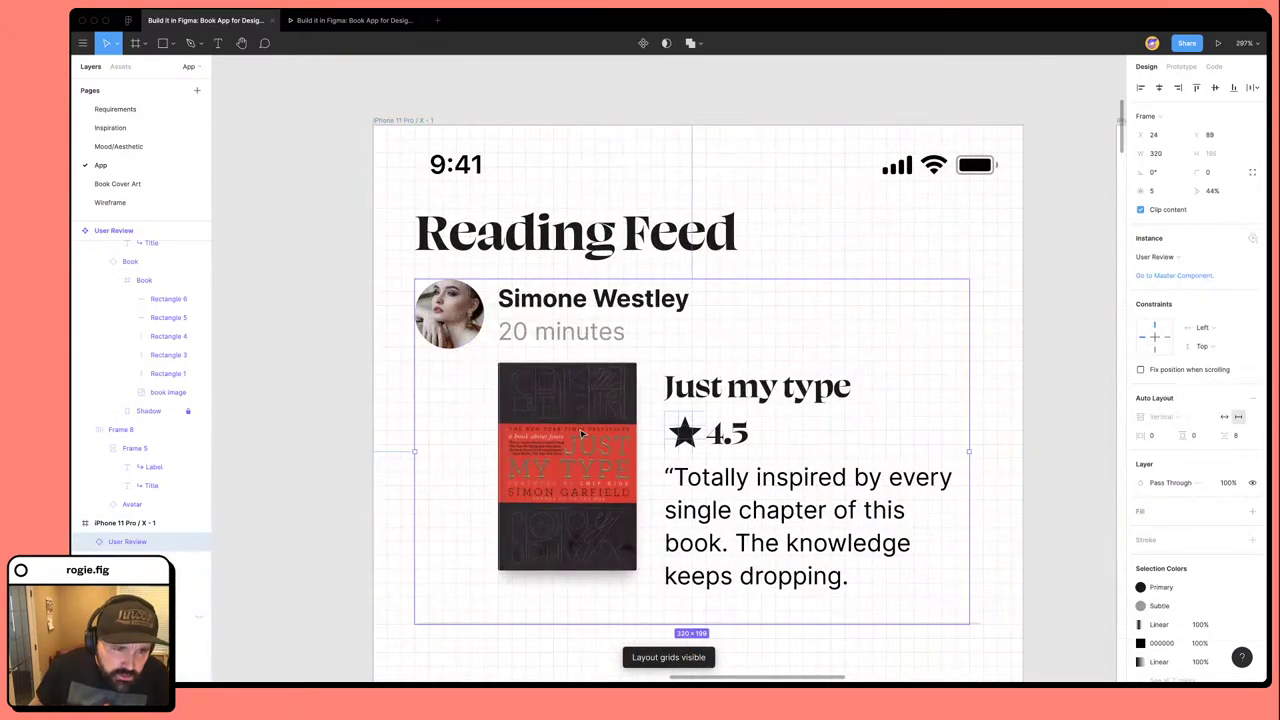
key(Left)
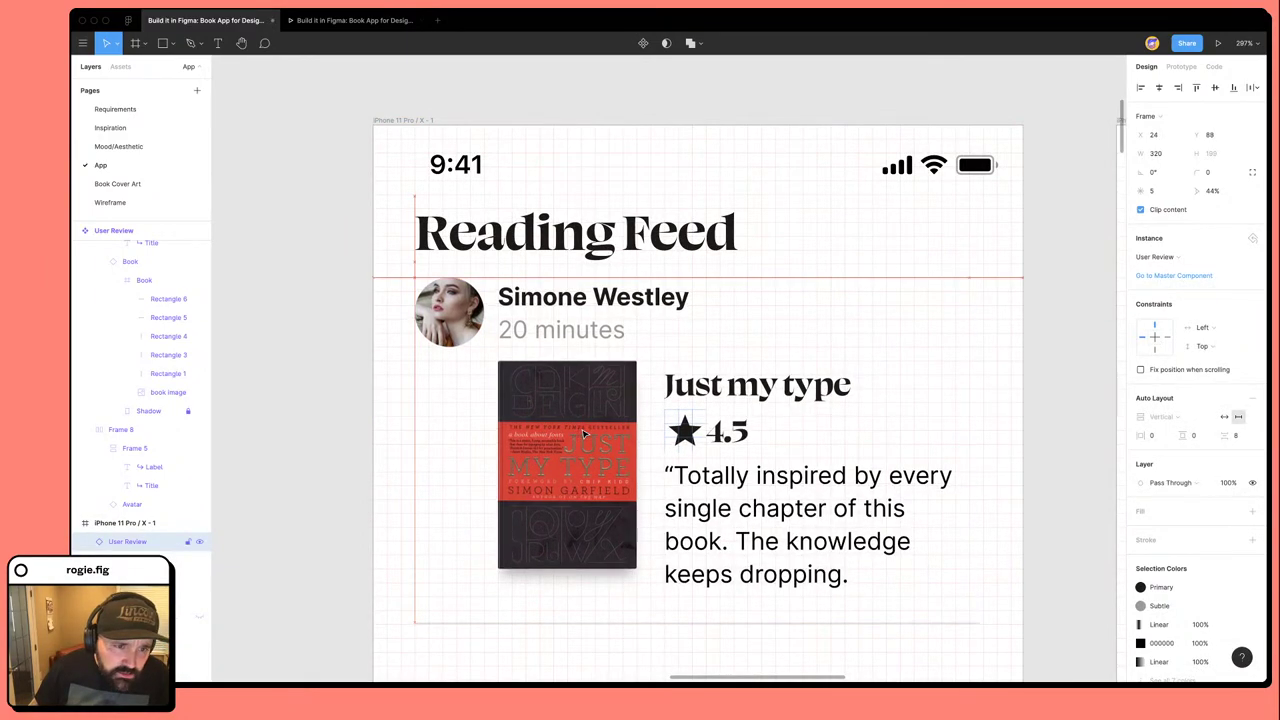
key(Up)
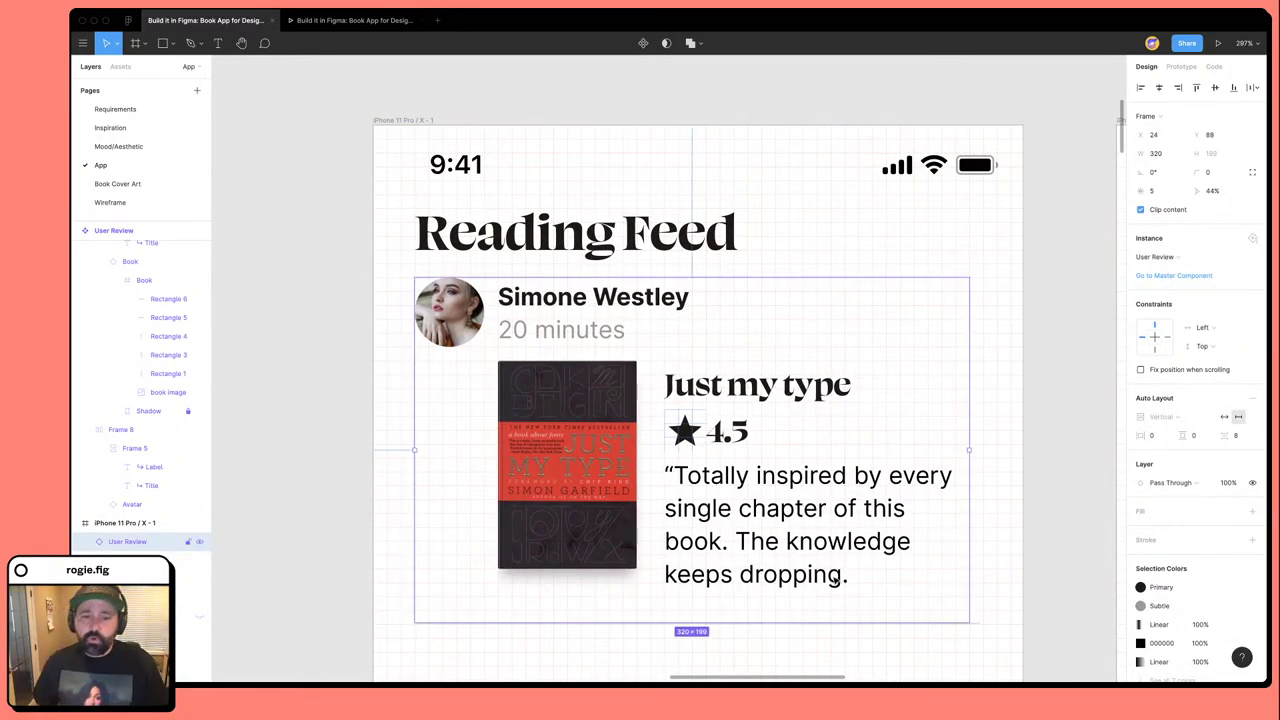
Set the width of the divider line below the User Review instance to 320.
scroll(837, 581, down, 3)
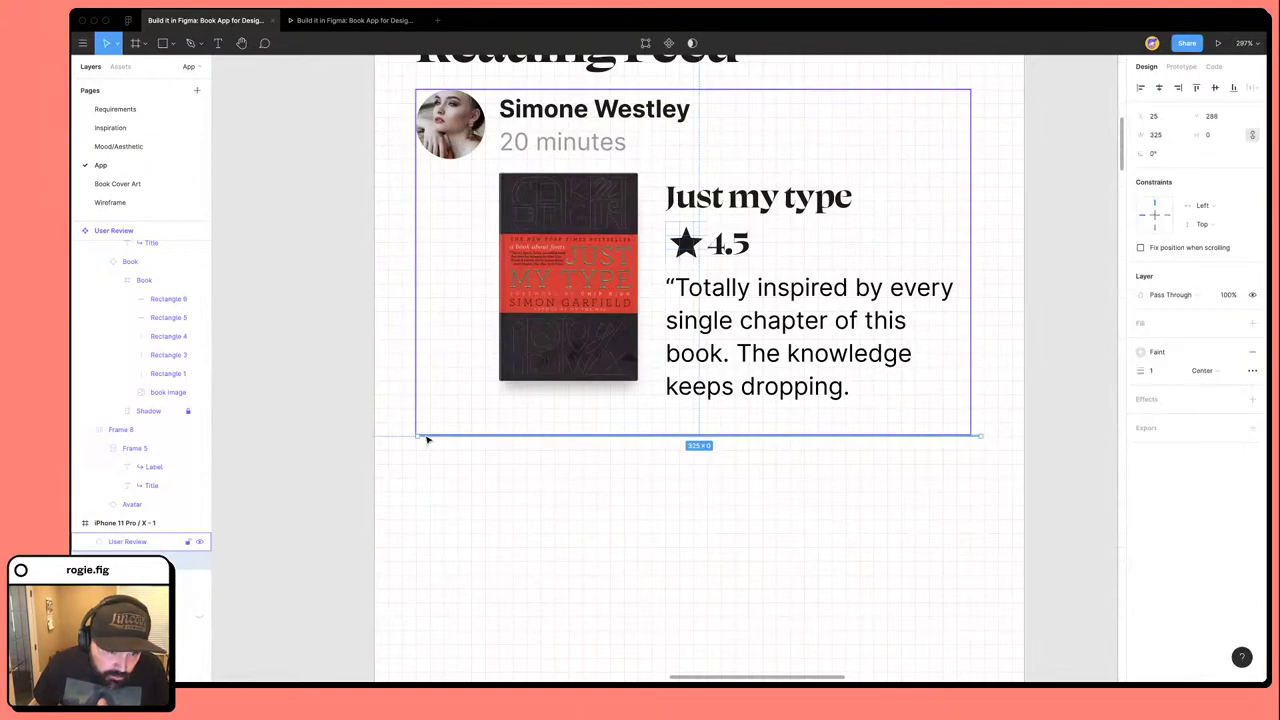
key(l)
drag(426, 437, 980, 436)
click(1165, 139)
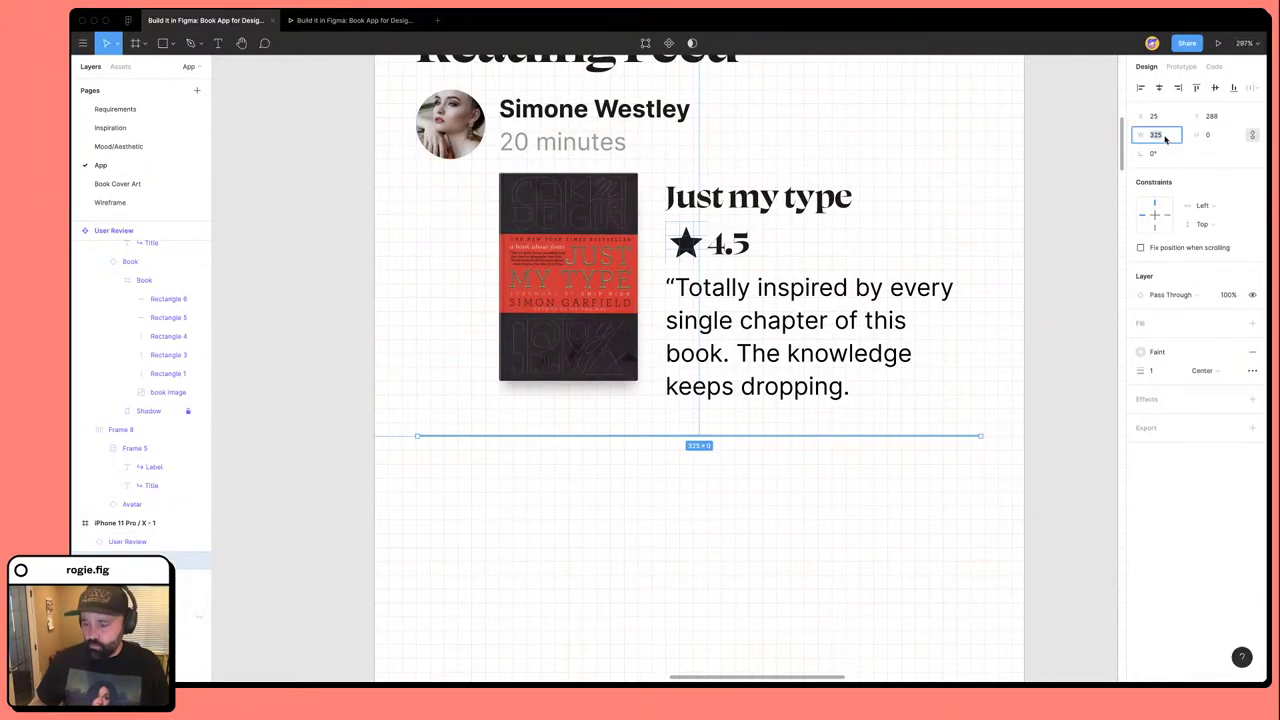
text(320)
key(Tab)
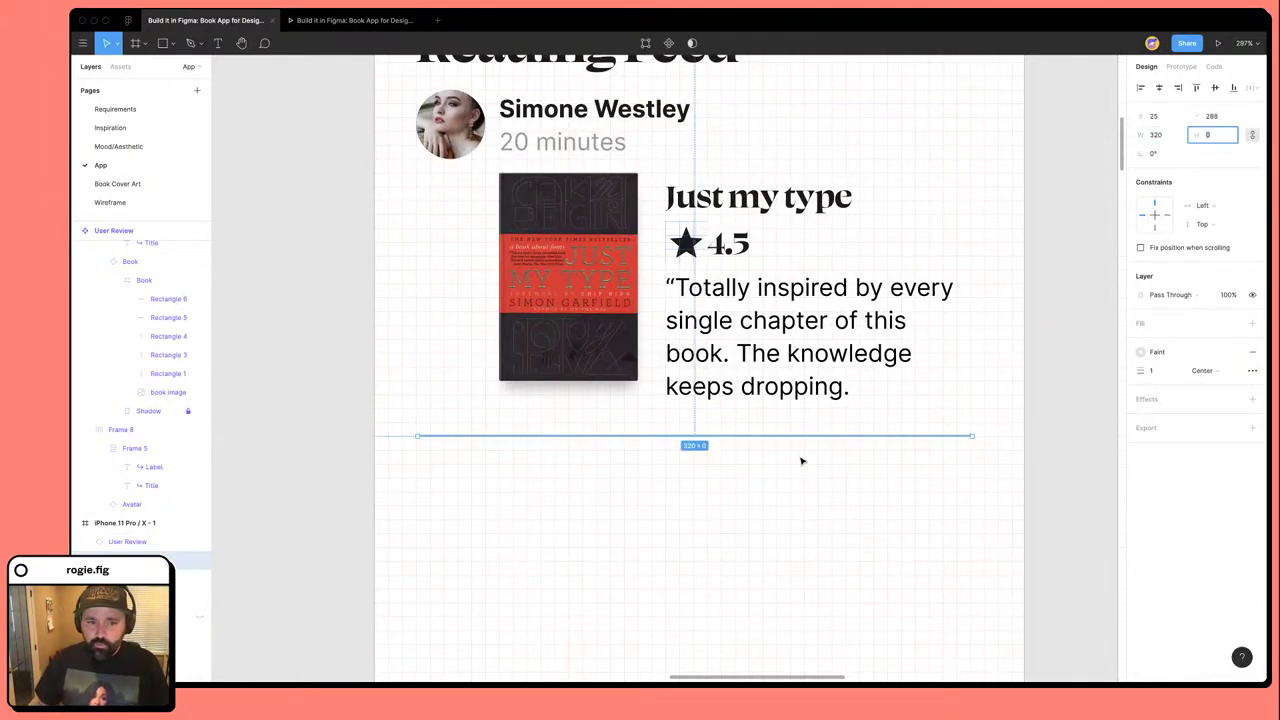
Hide the layout grids and select the User Review instance on the Reading Feed screen.
click(733, 470)
scroll(670, 500, down, 5)
key(ctrl+g)
scroll(668, 503, right, 2)
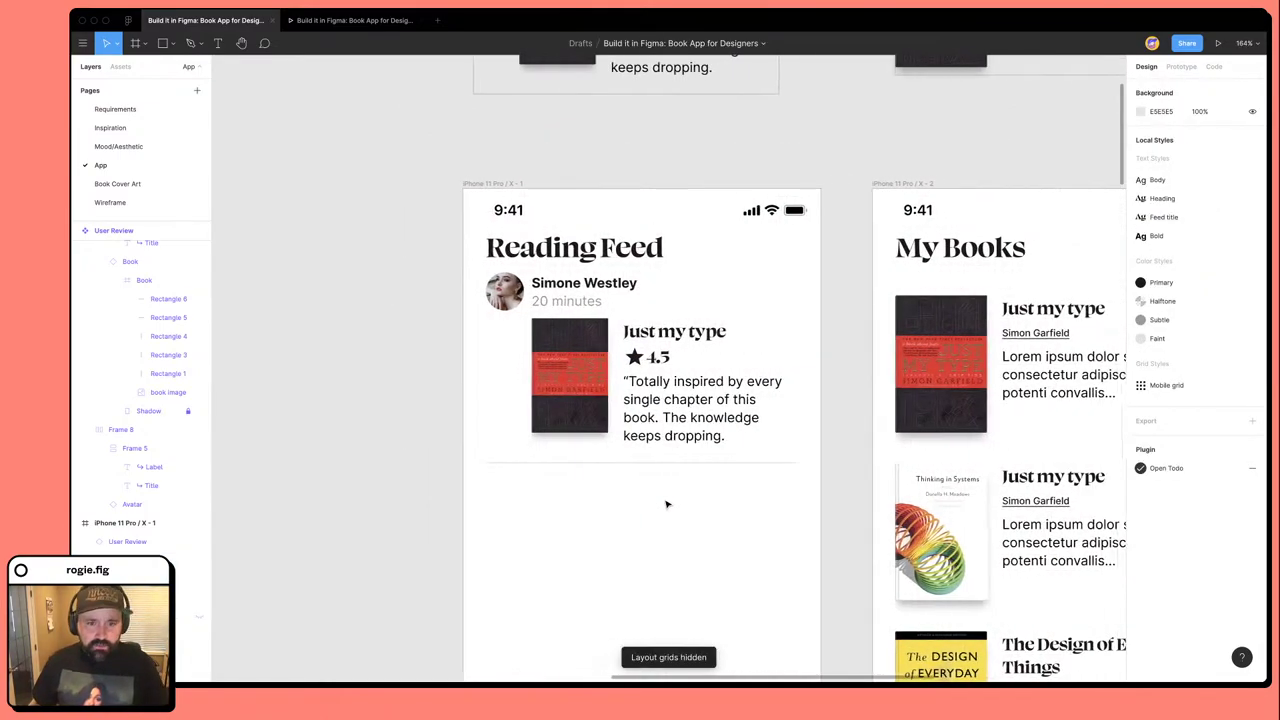
click(563, 340)
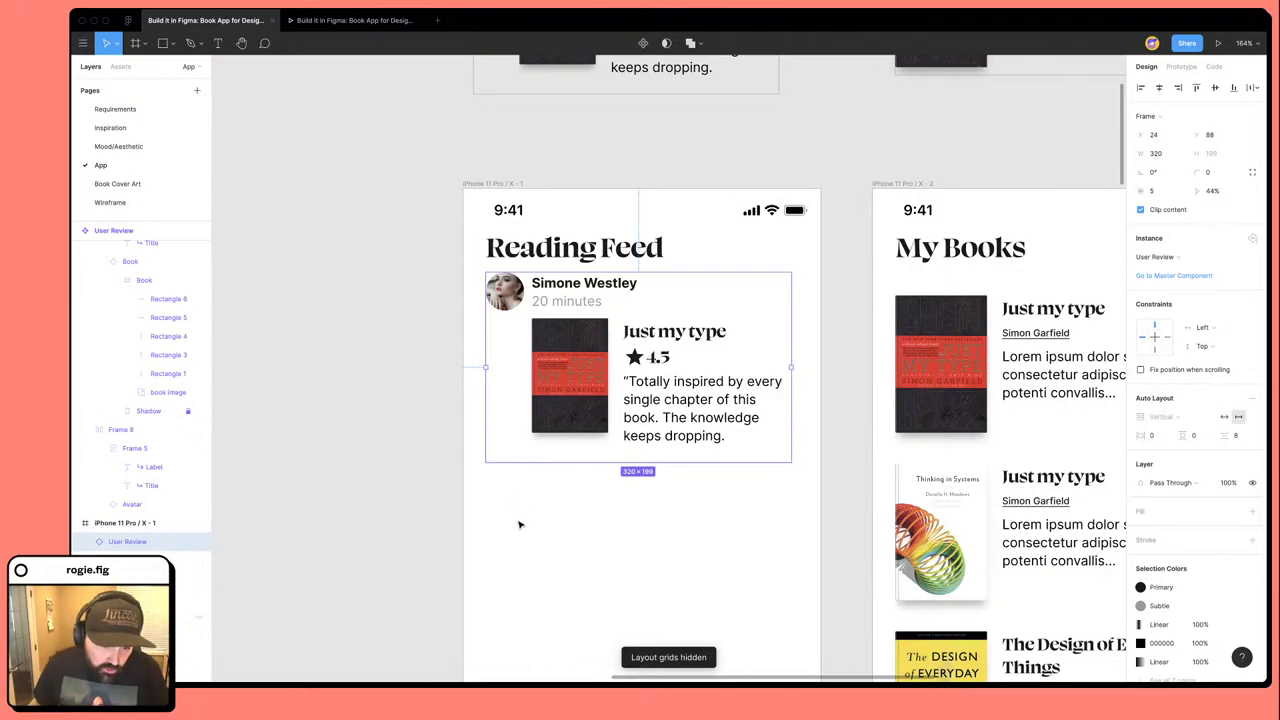
Duplicate the User Review instance on the Reading Feed screen, placing the copy directly below the divider line at Y 287.
click(520, 462)
drag(620, 500, 651, 482)
scroll(651, 482, down, 2)
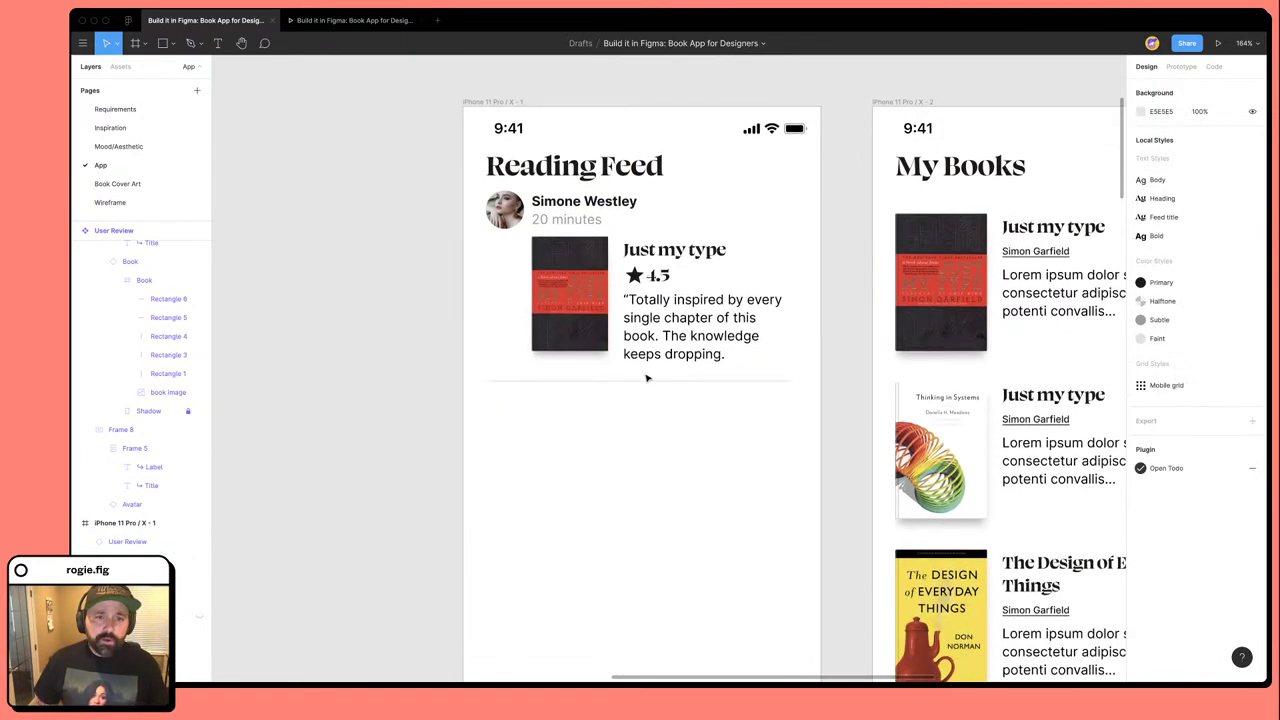
drag(646, 374, 636, 462)
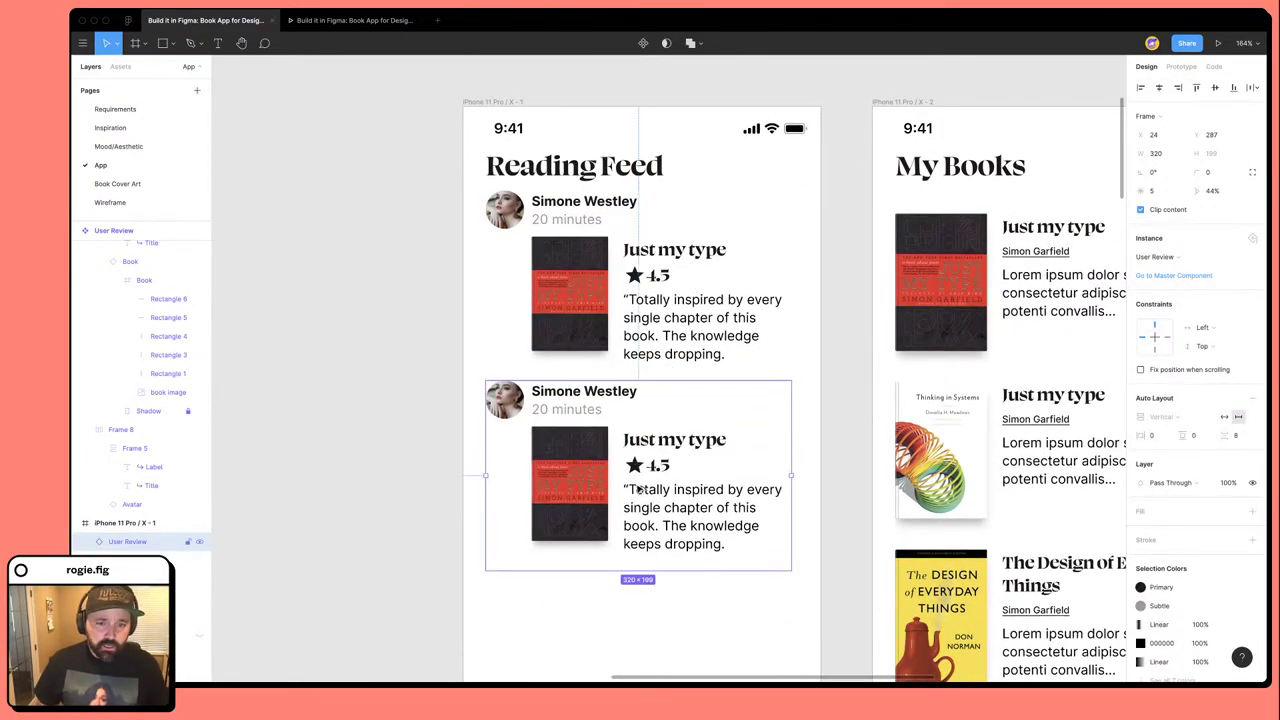
scroll(676, 500, down, 5)
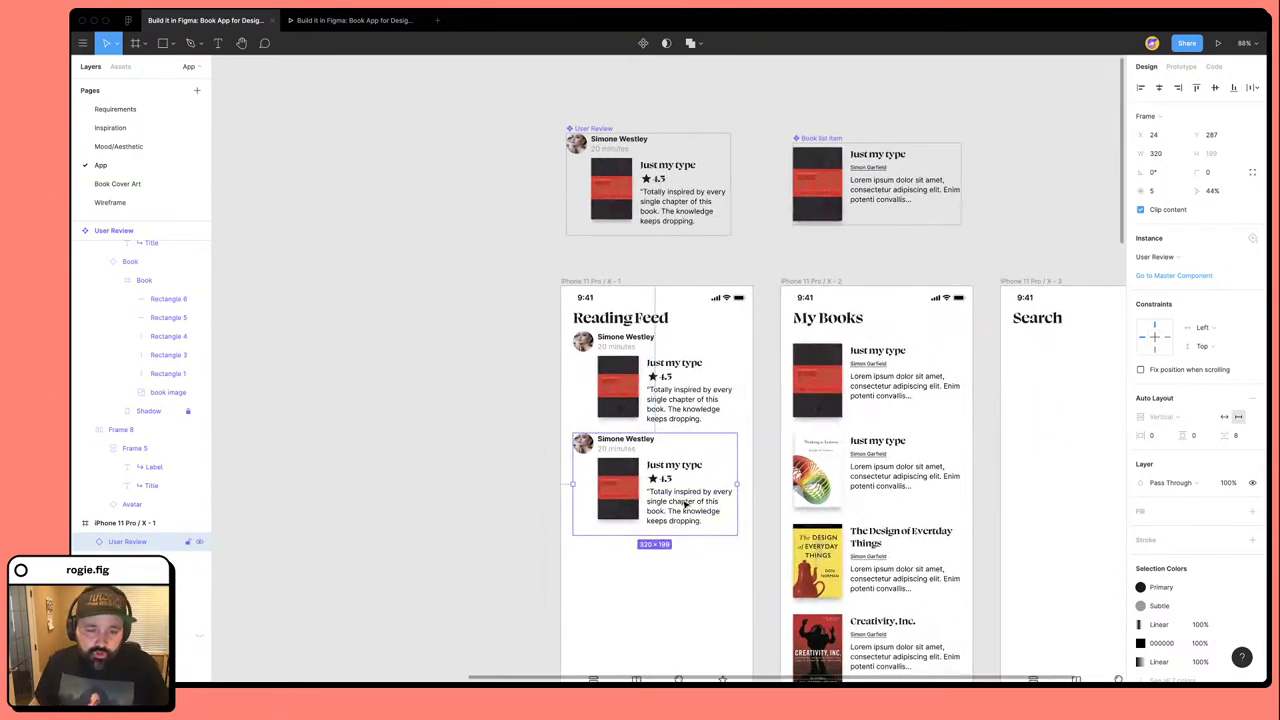
key(Delete)
drag(660, 398, 657, 503)
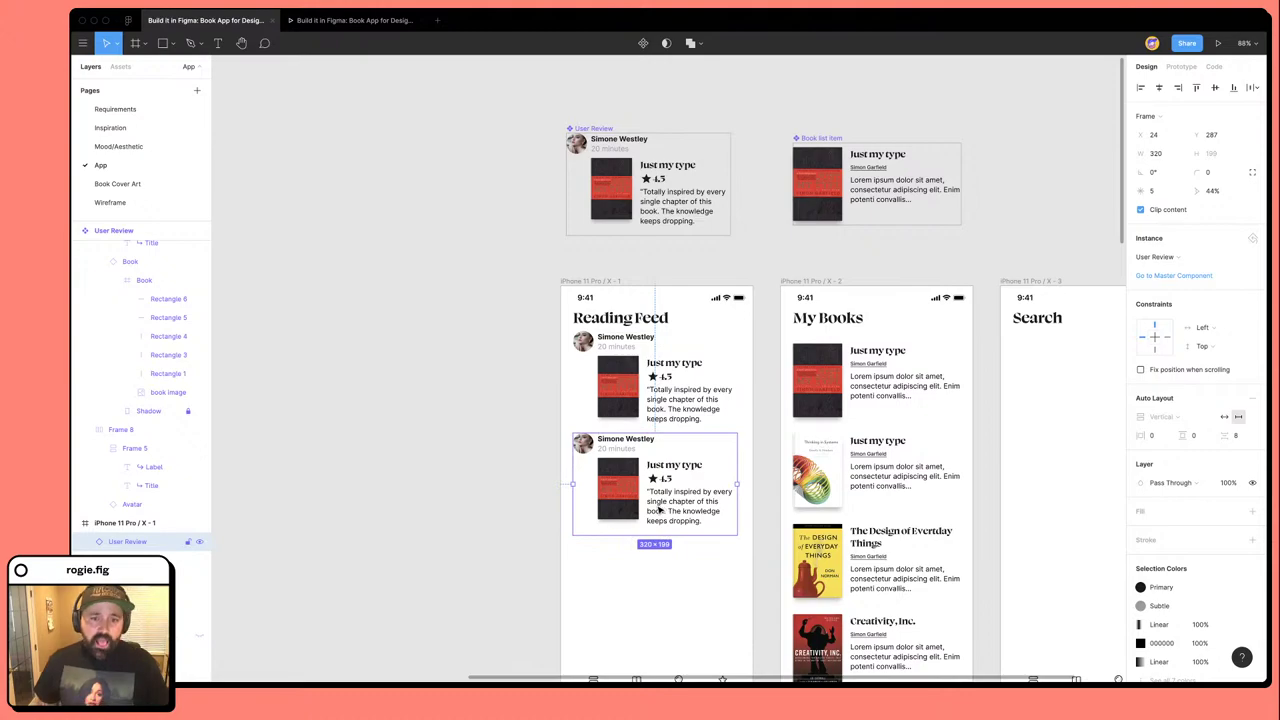
key(ctrl+d)
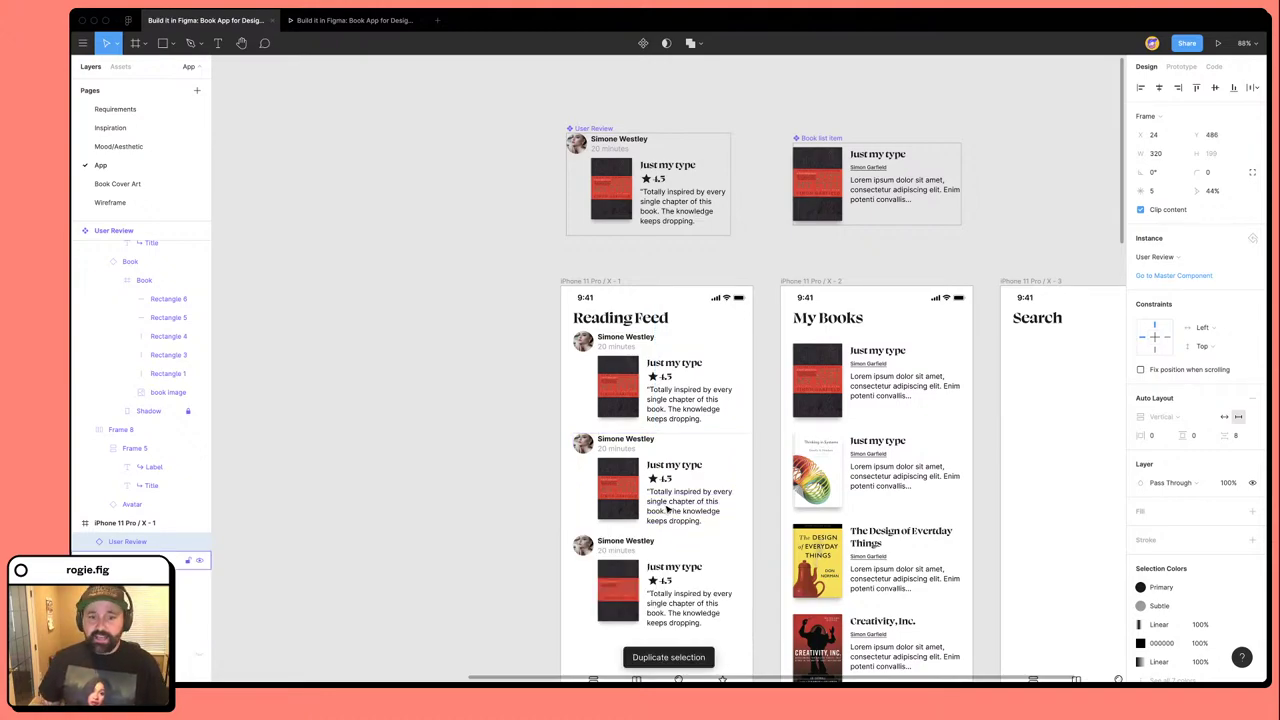
scroll(666, 511, down, 2)
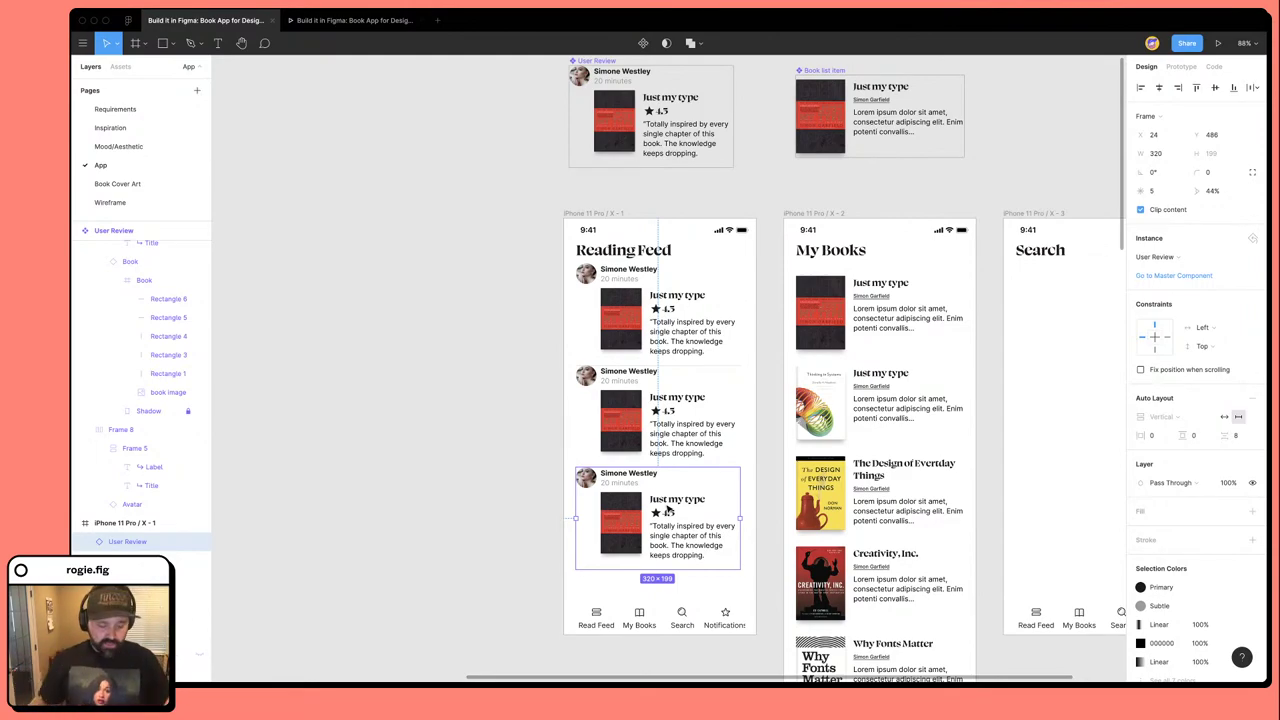
key(Delete)
Wrap the two User Review instances and the divider line in a vertical auto layout with an item spacing of 8.
click(651, 428)
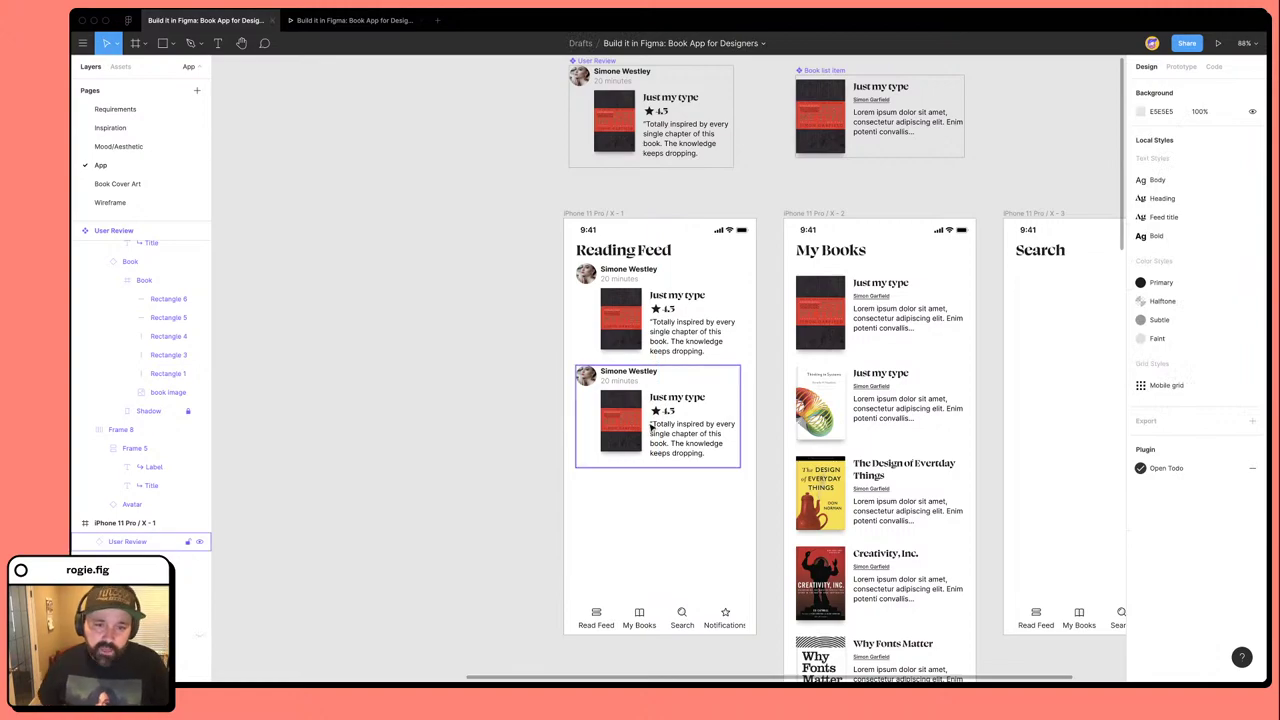
shift+click(608, 296)
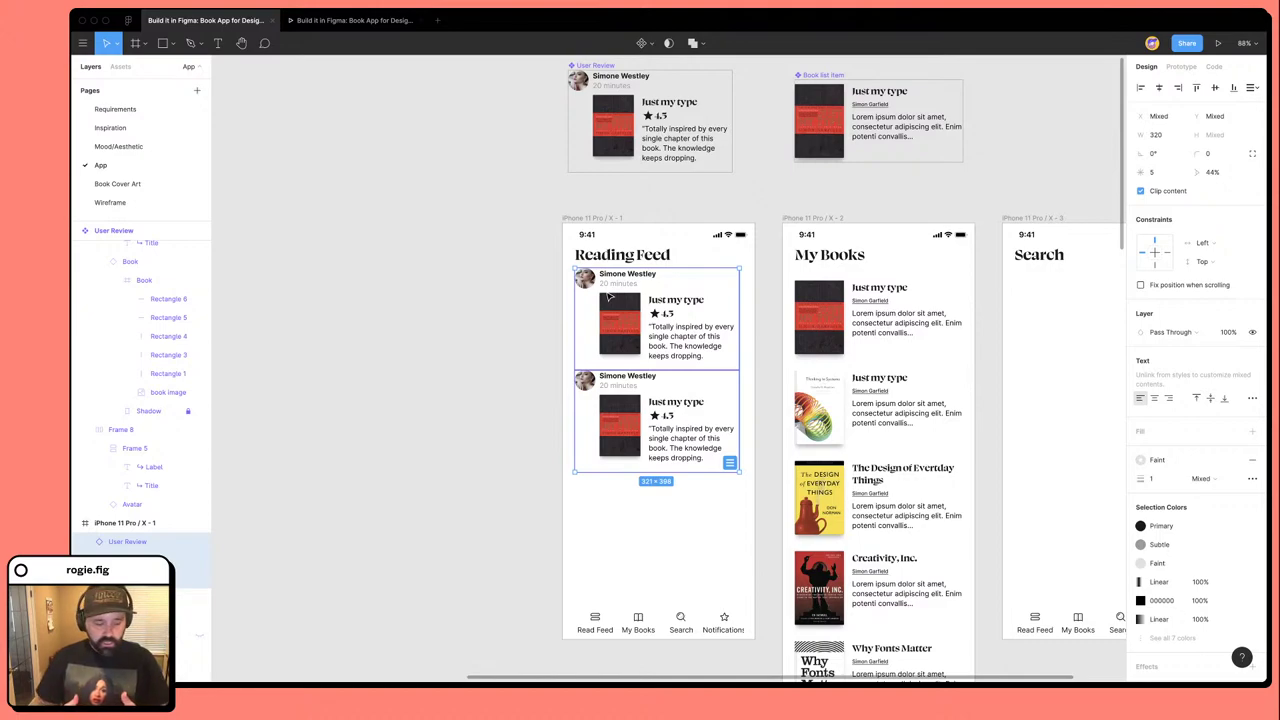
key(shift+a)
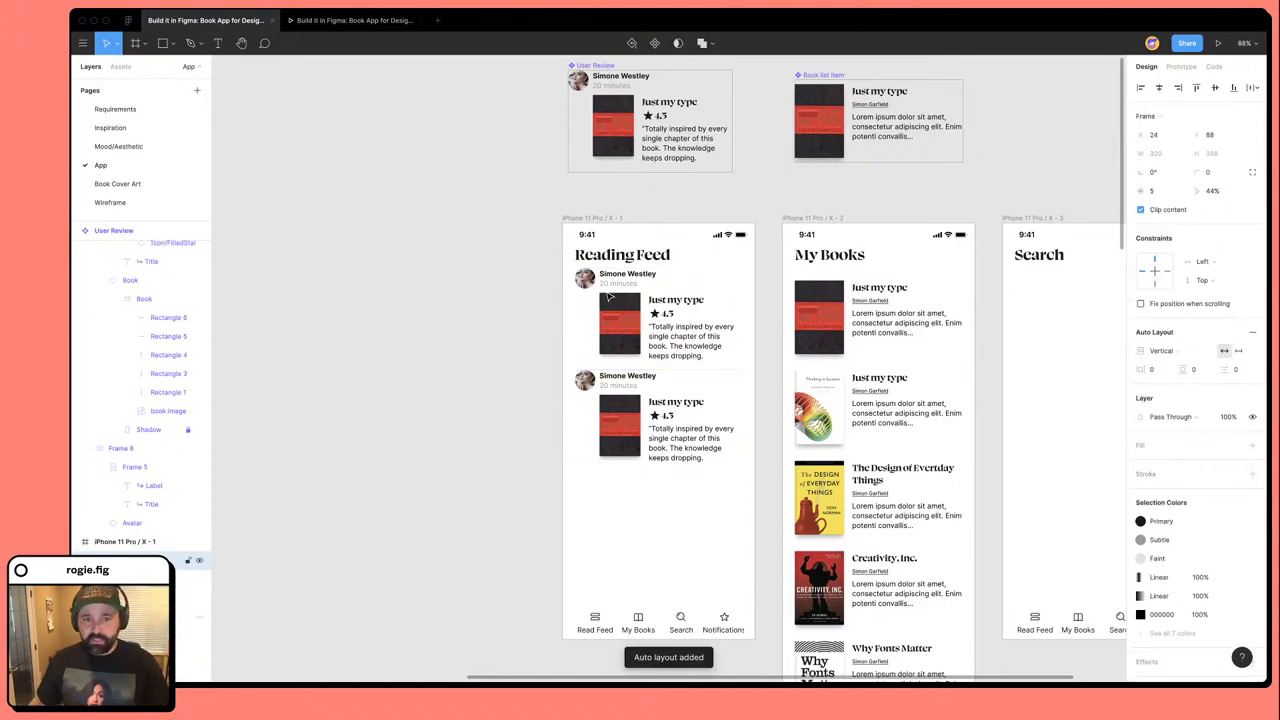
scroll(674, 388, up, 5)
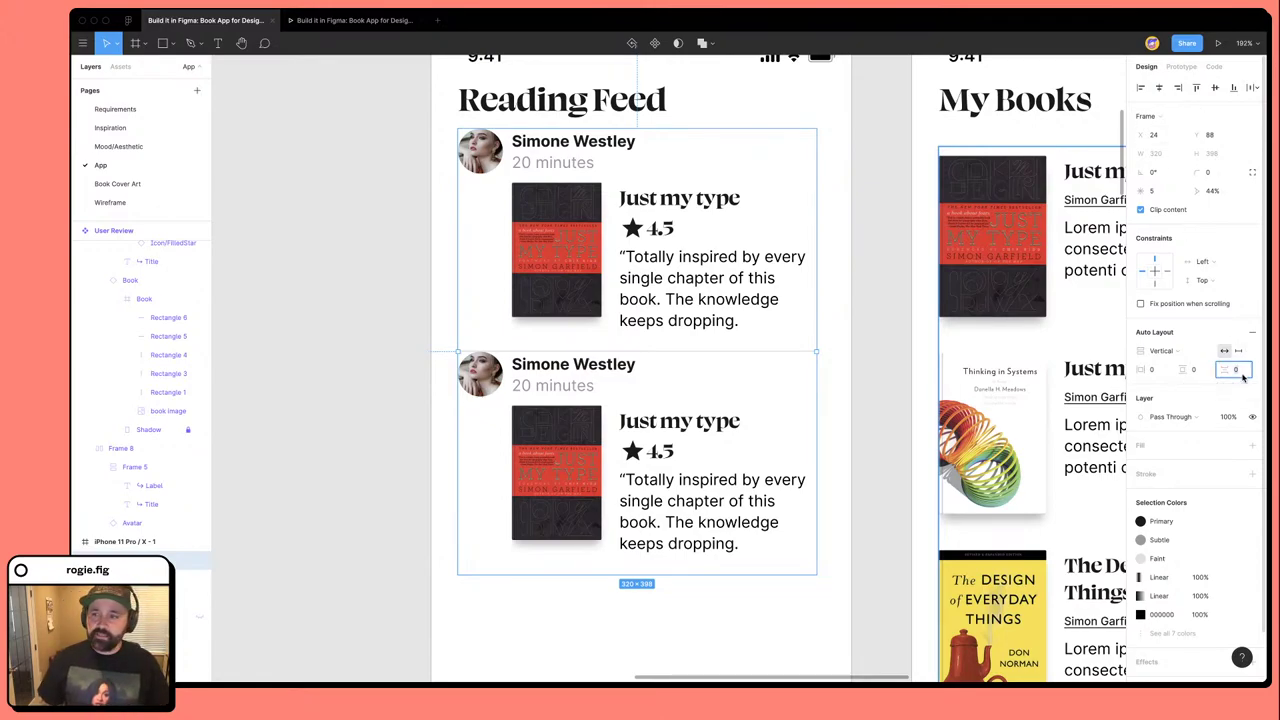
text(8)
key(Return)
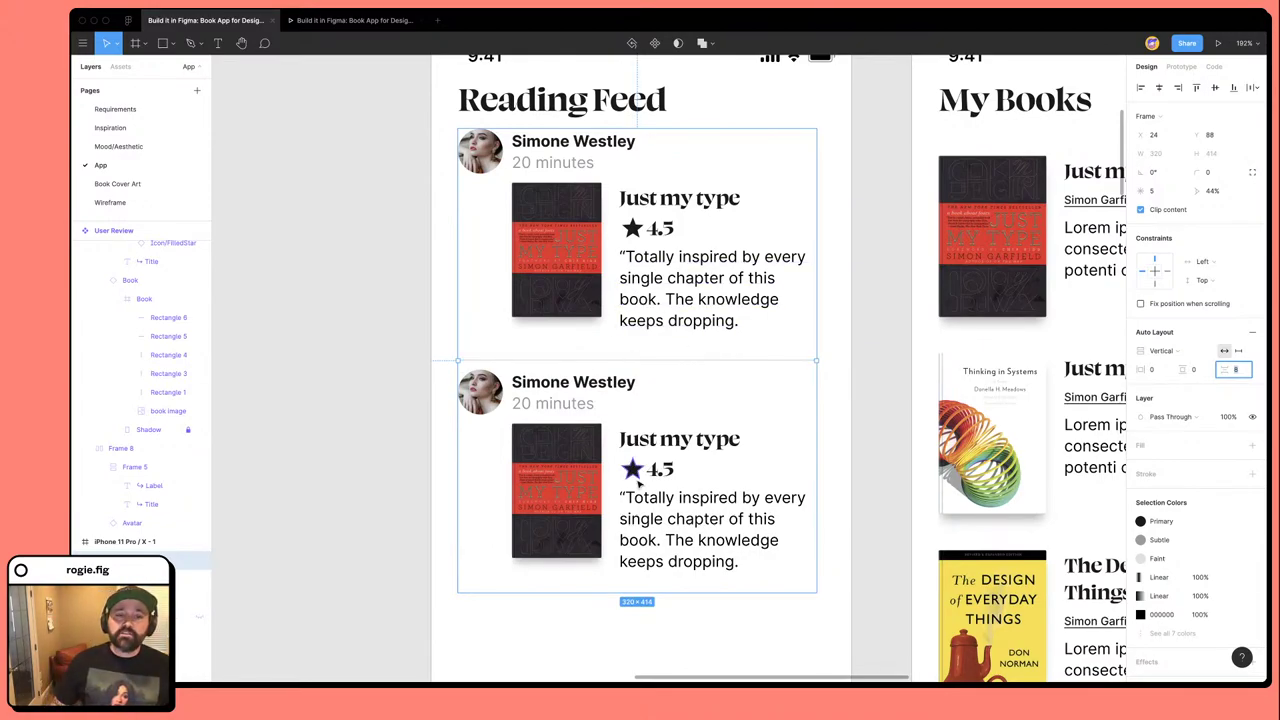
Set the item spacing of the review list's auto layout frame to 16.
click(529, 362)
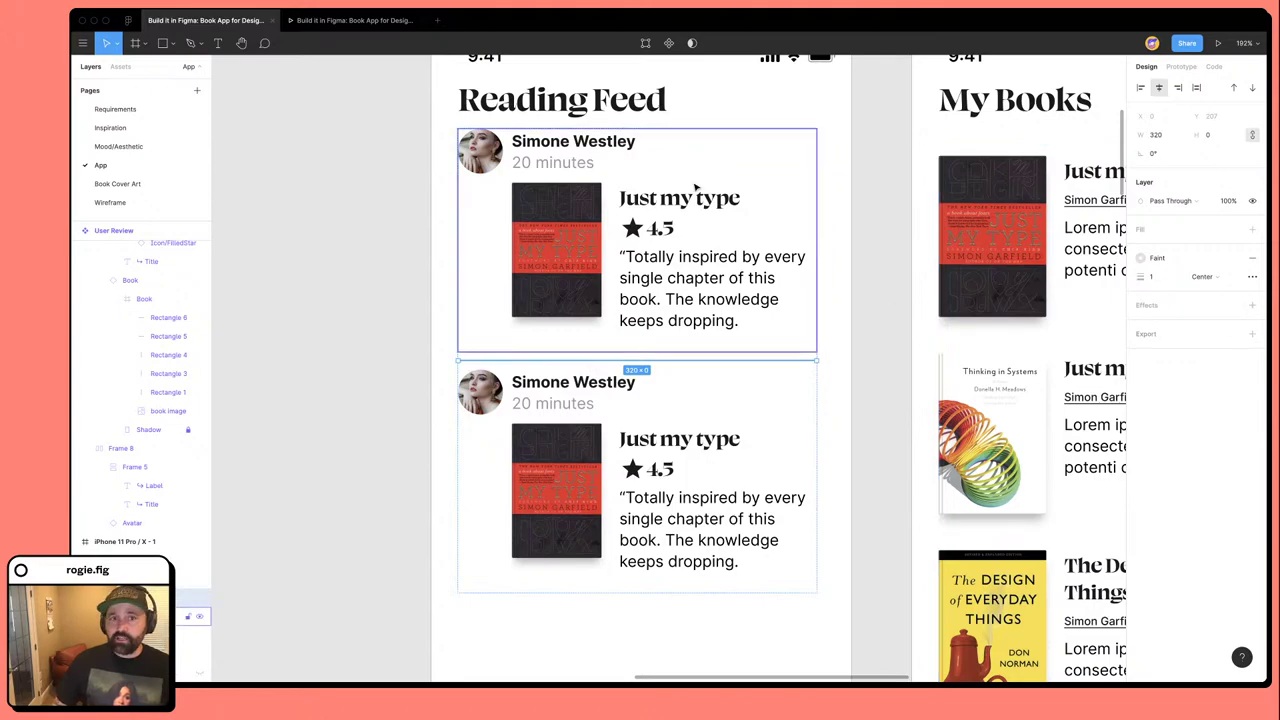
click(620, 258)
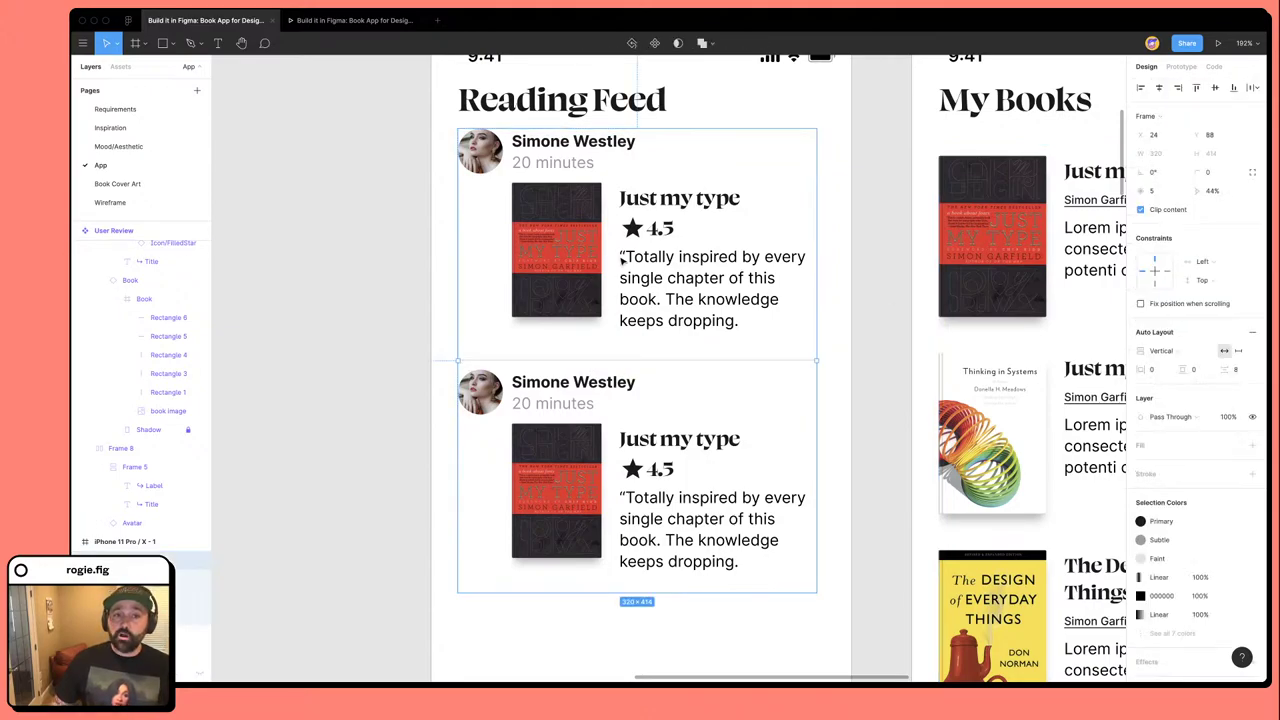
click(1243, 372)
text(16)
key(Return)
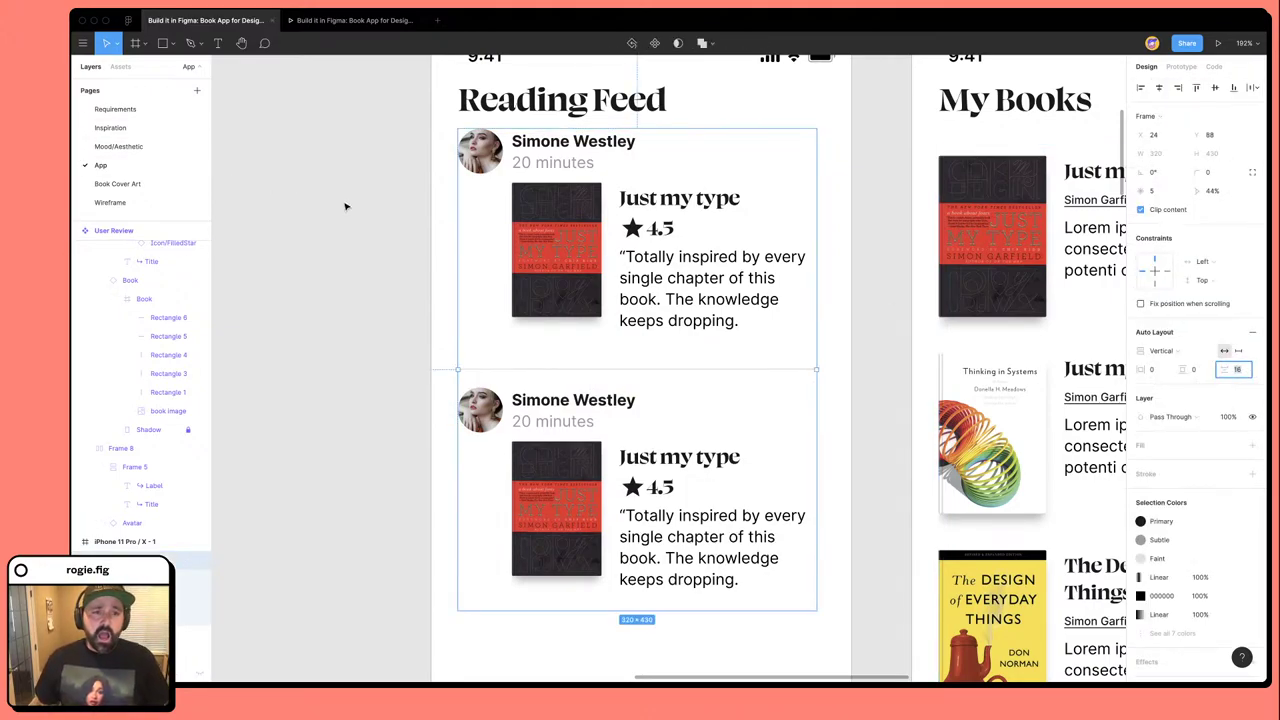
Give both User Review instances in the review list a solid dusty pink fill, CA8484.
scroll(377, 197, down, 3)
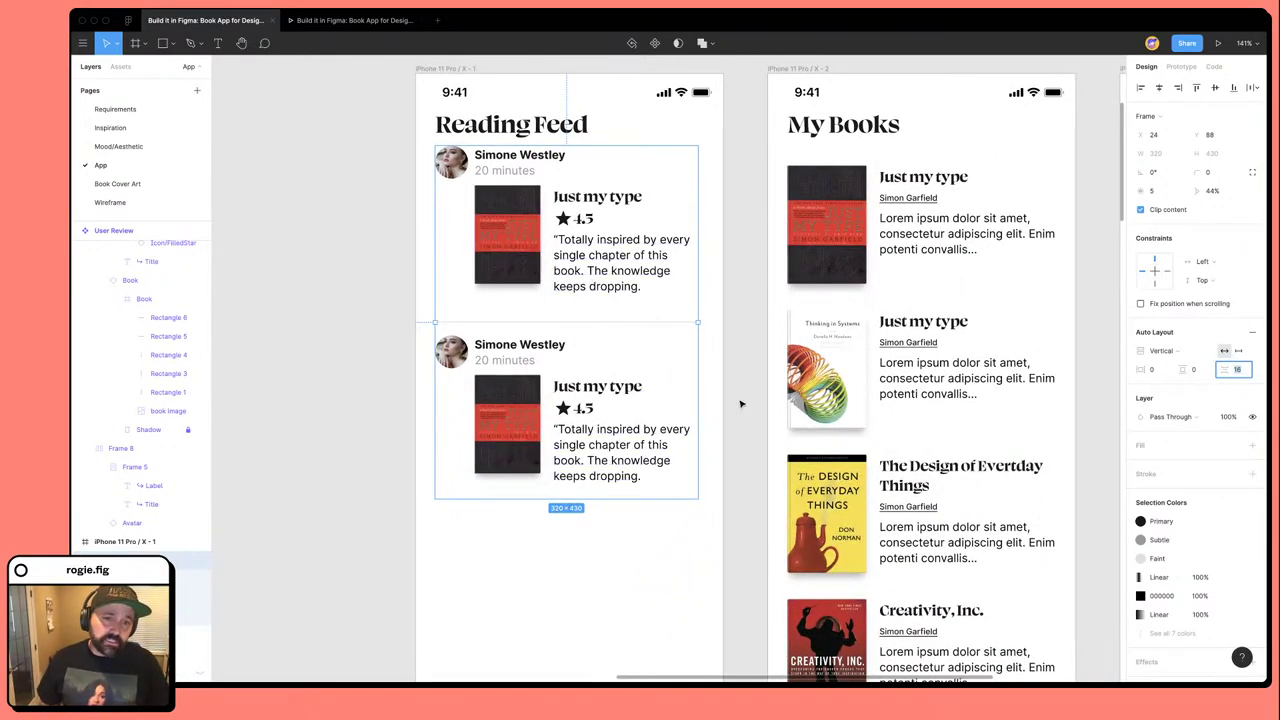
key(Return)
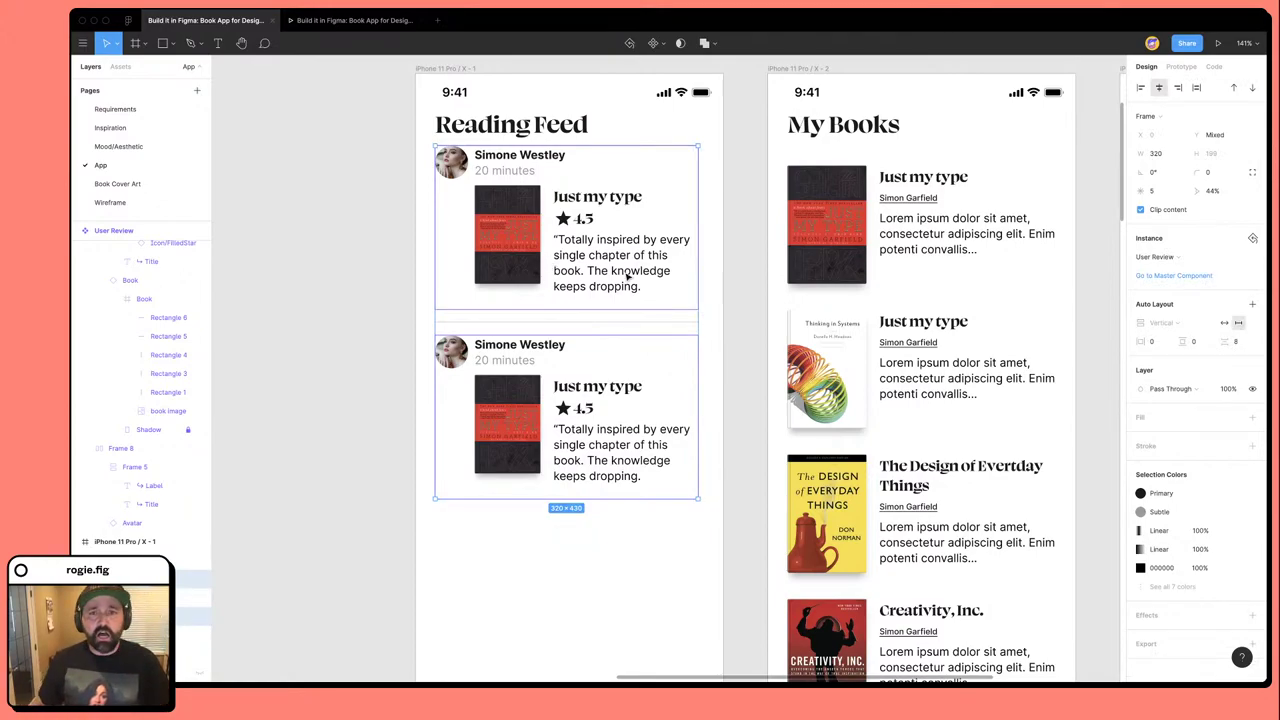
click(1252, 419)
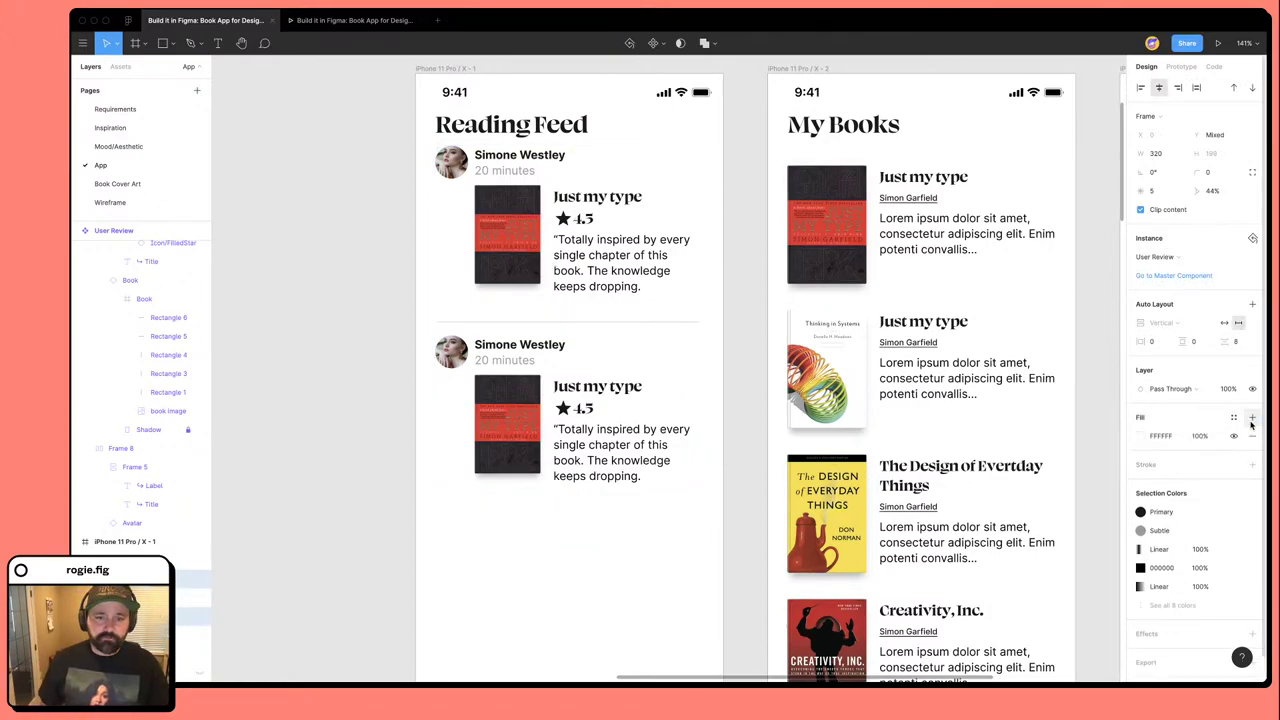
click(1139, 437)
click(1035, 421)
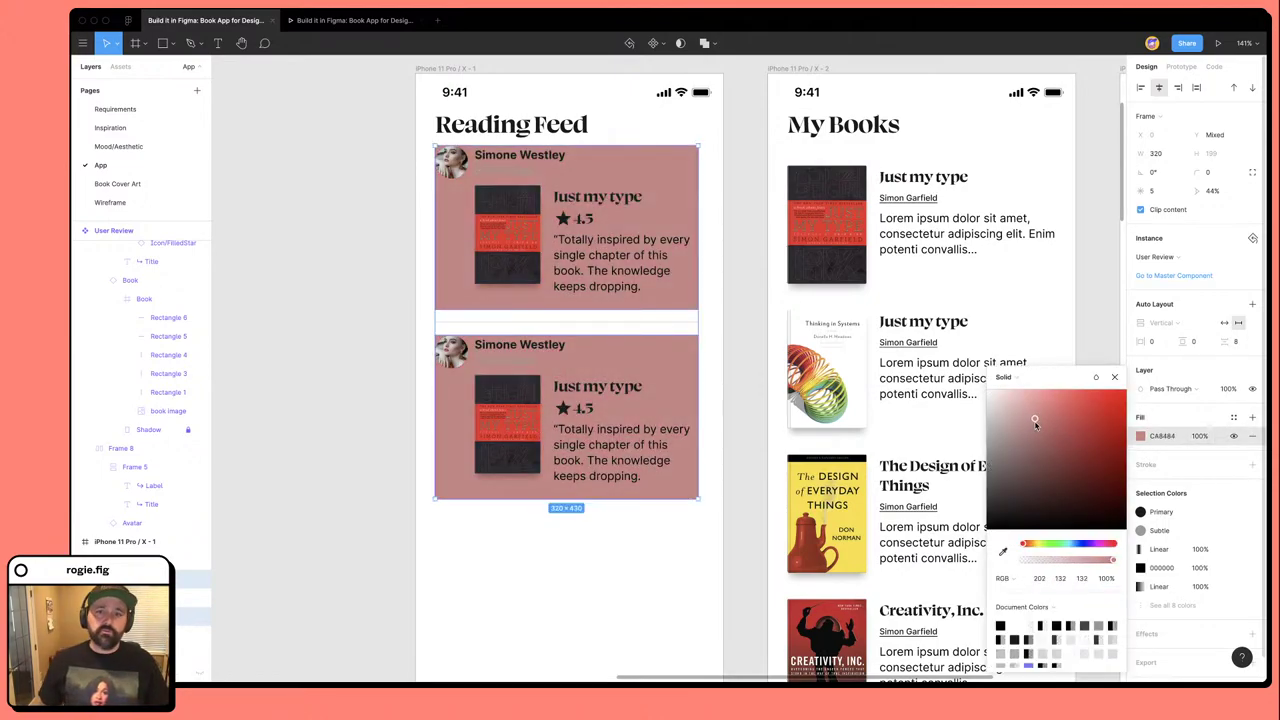
click(849, 371)
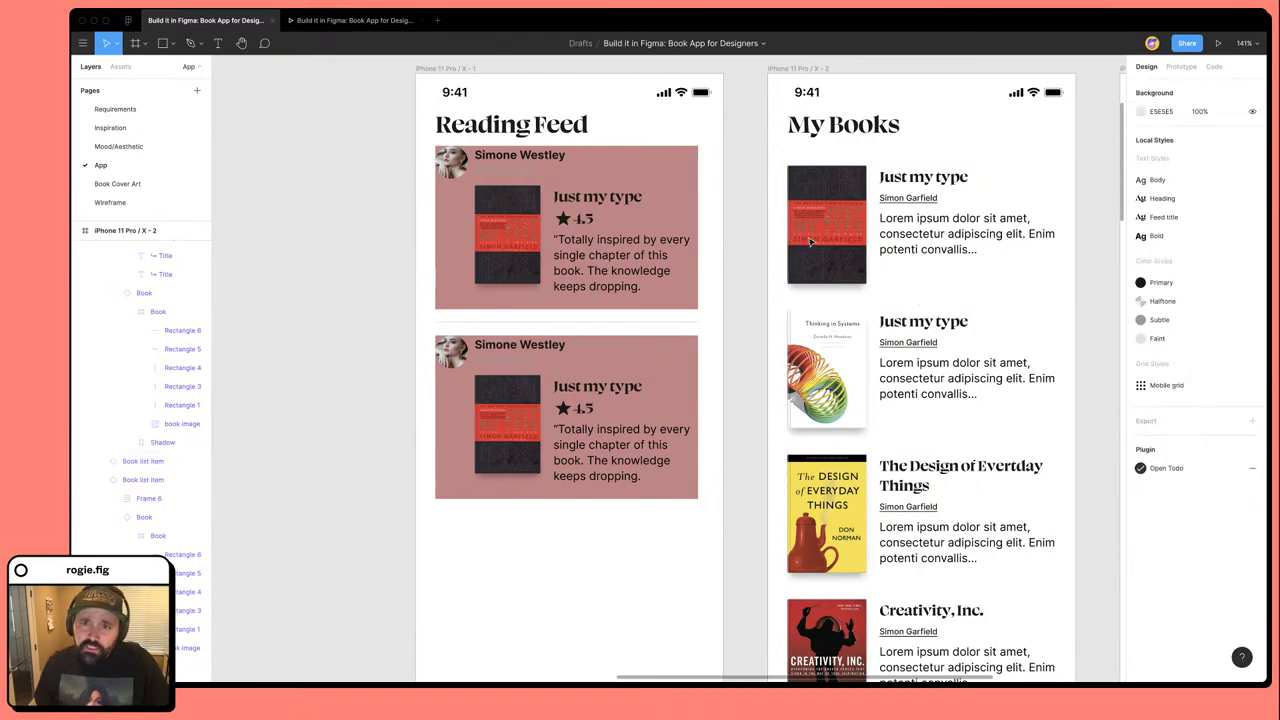
Examine the auto layout spacing of the book list on the My Books screen.
click(855, 205)
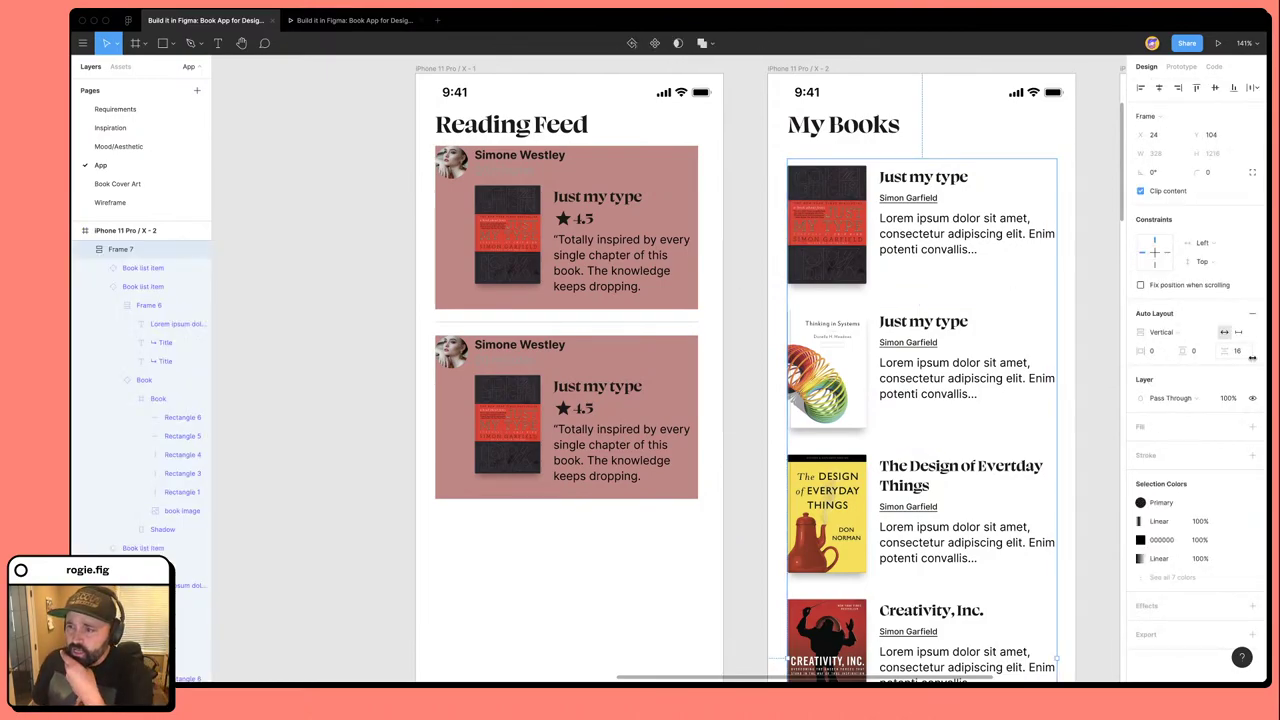
key(l)
scroll(760, 312, right, 3)
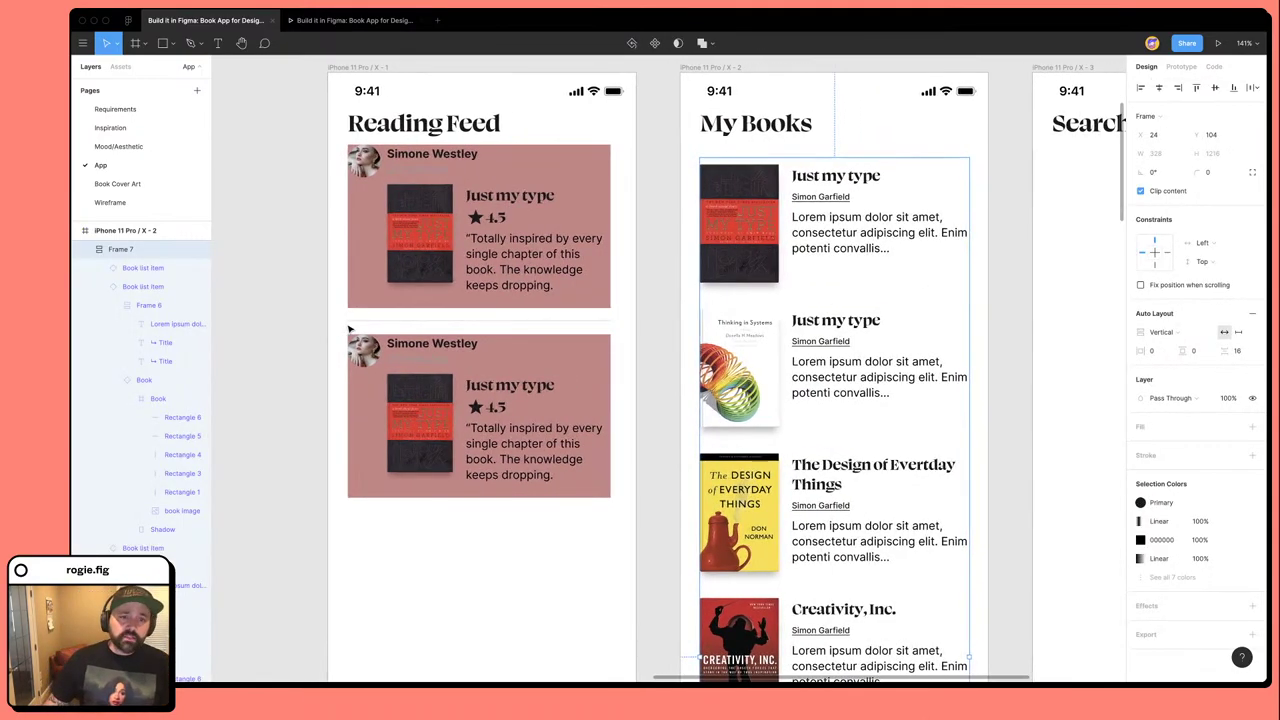
Copy the divider line from the review list onto the empty canvas between the User Review component and the Reading Feed screen.
drag(348, 321, 611, 321)
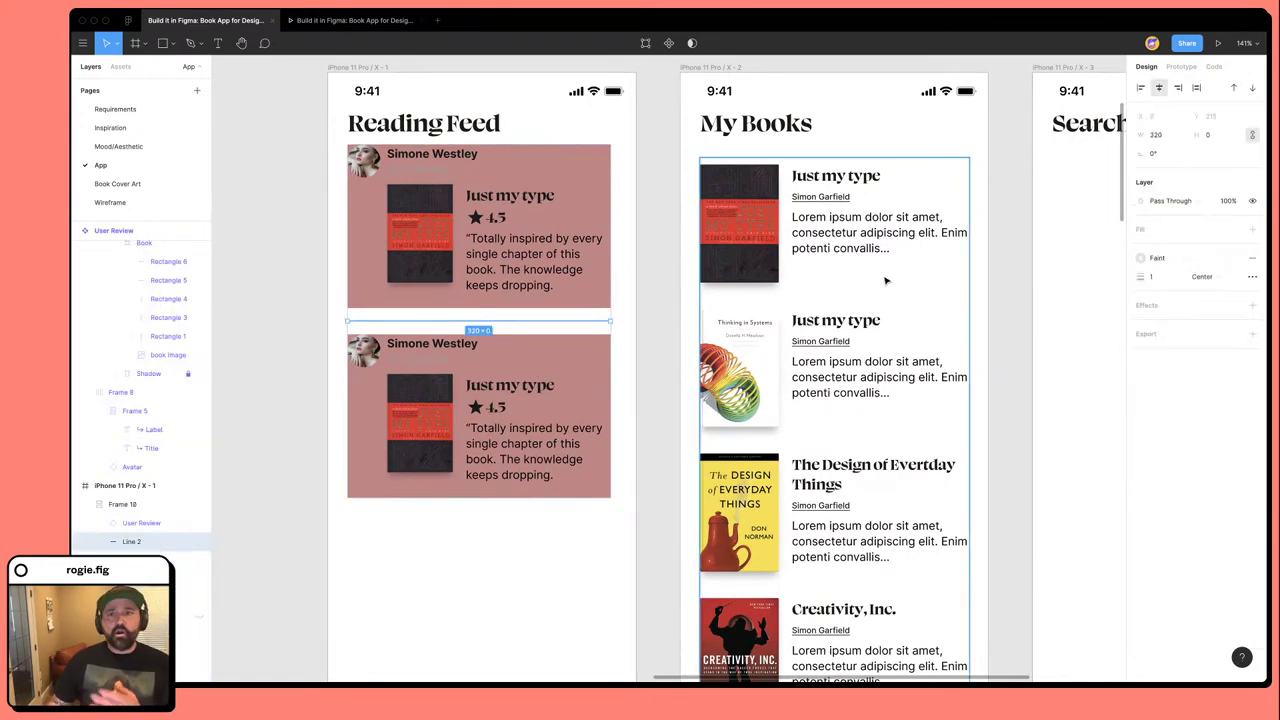
scroll(435, 487, up, 5)
scroll(435, 487, right, 1)
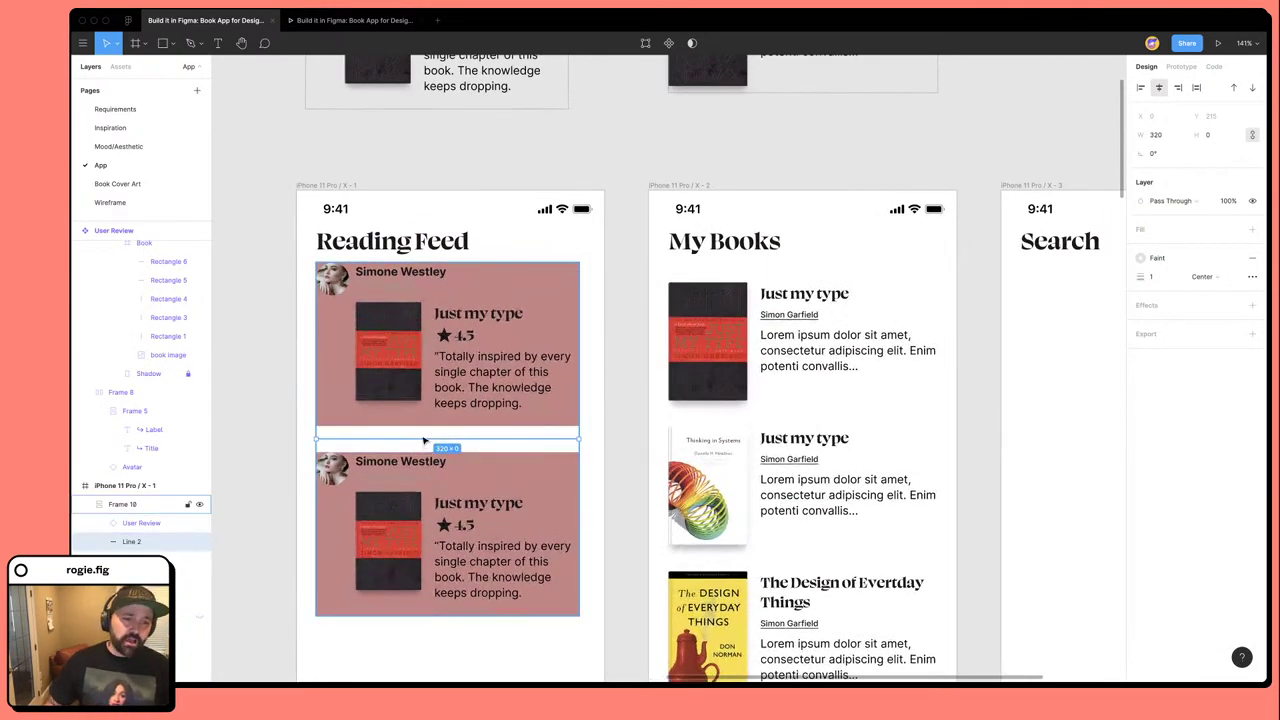
drag(432, 442, 433, 153)
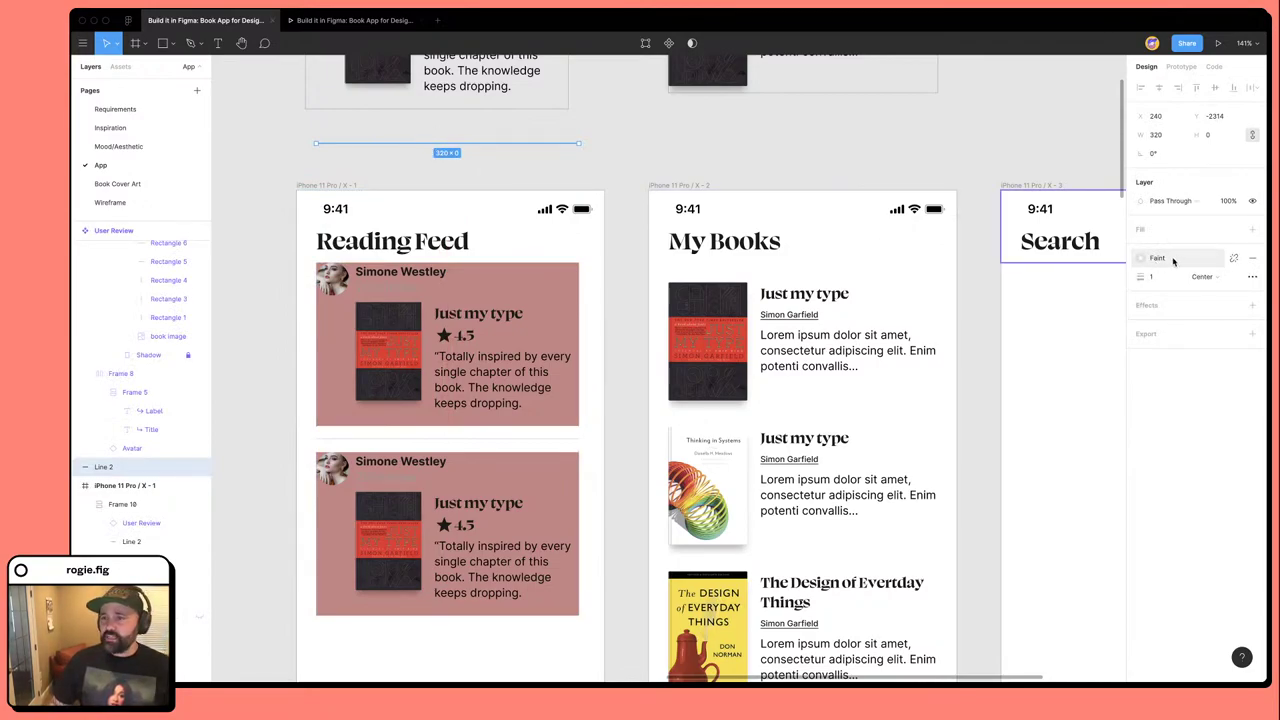
drag(412, 146, 401, 144)
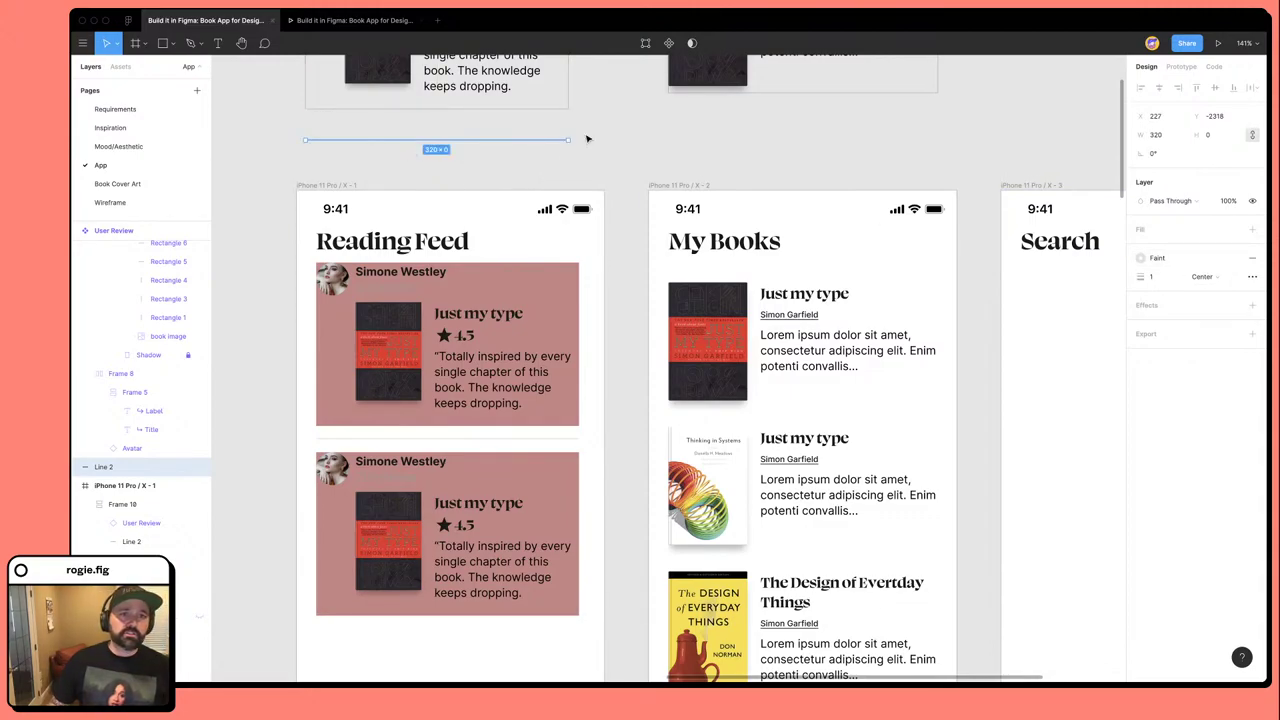
Turn the copied line into a component and rename it Divider.
click(666, 44)
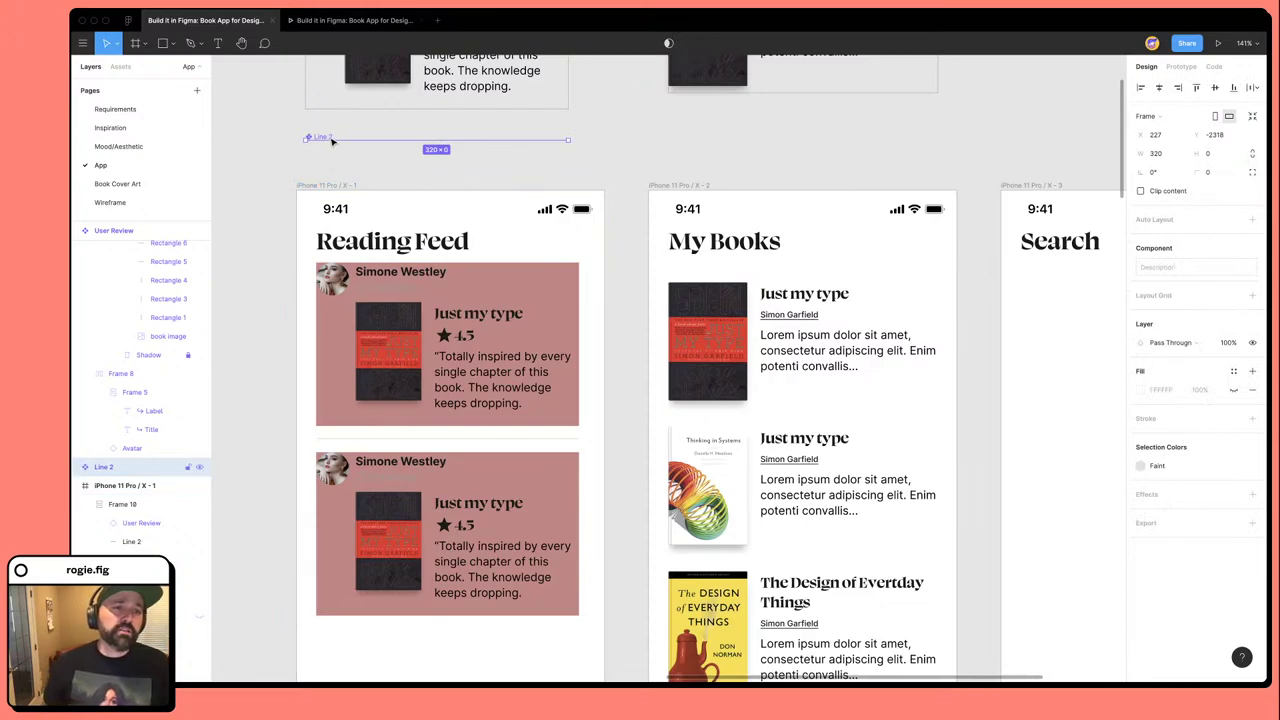
key(super+r)
text(Divi)
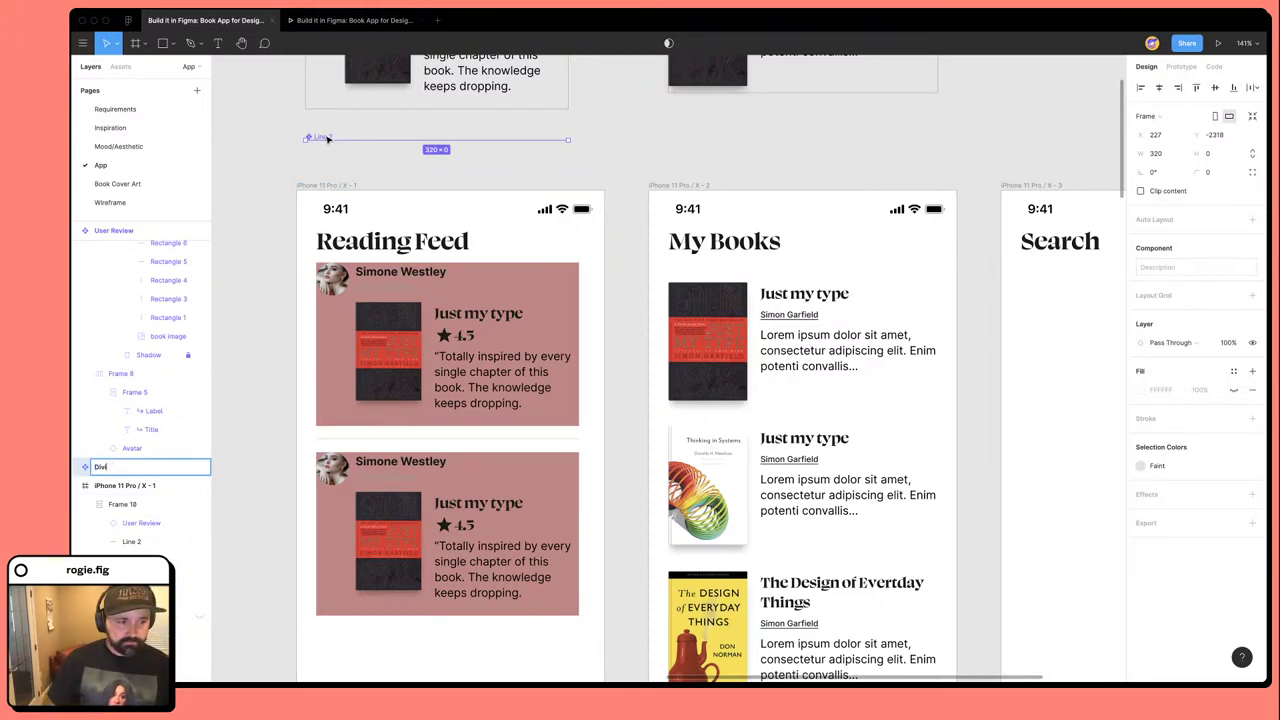
text(der)
key(Return)
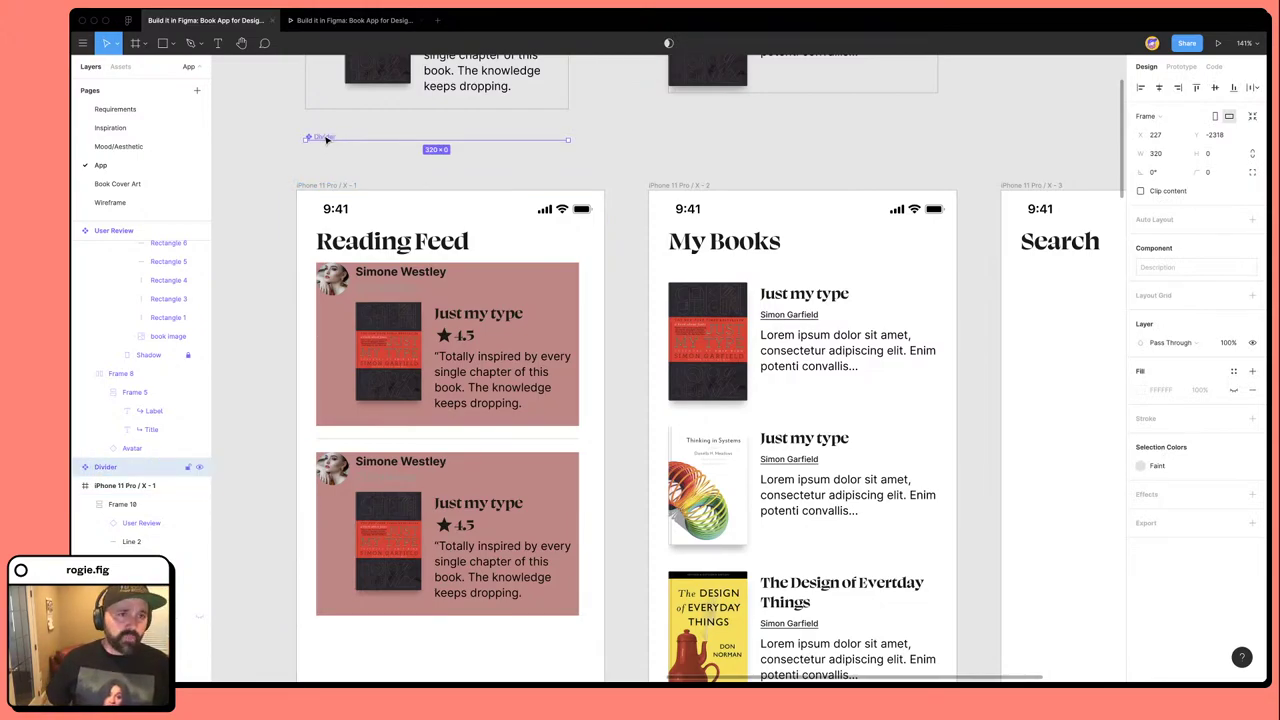
Change the horizontal constraint of the line inside the Divider component and set its vertical constraint to Bottom.
click(86, 467)
click(112, 486)
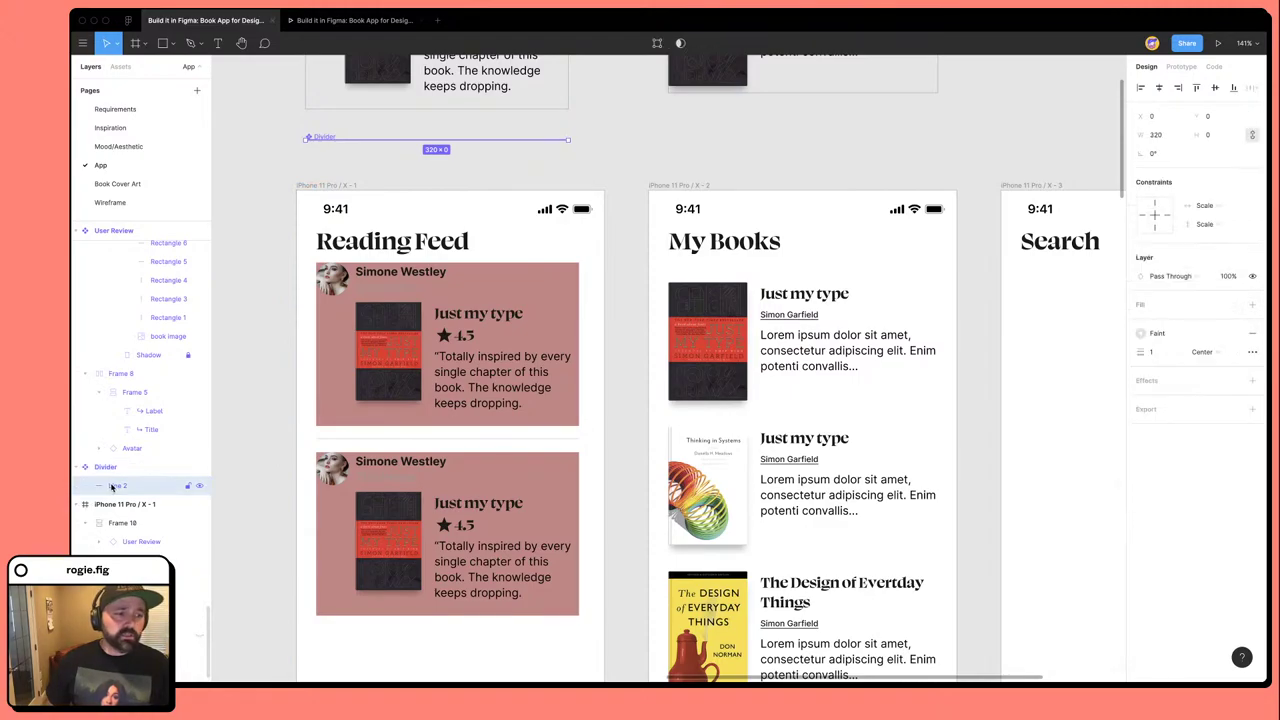
click(1204, 207)
click(1204, 208)
click(1206, 224)
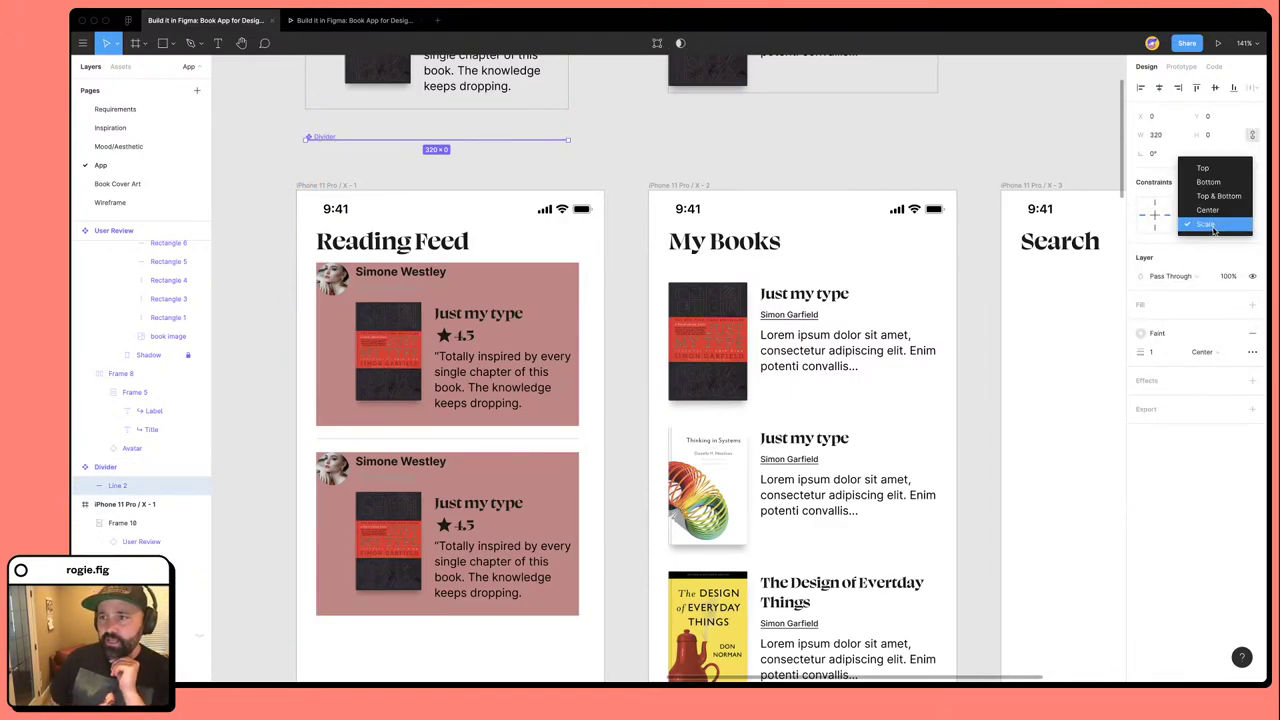
click(1208, 182)
click(620, 137)
Replace the plain line between the two reviews with an instance of the Divider component inside the auto layout frame.
scroll(610, 138, left, 3)
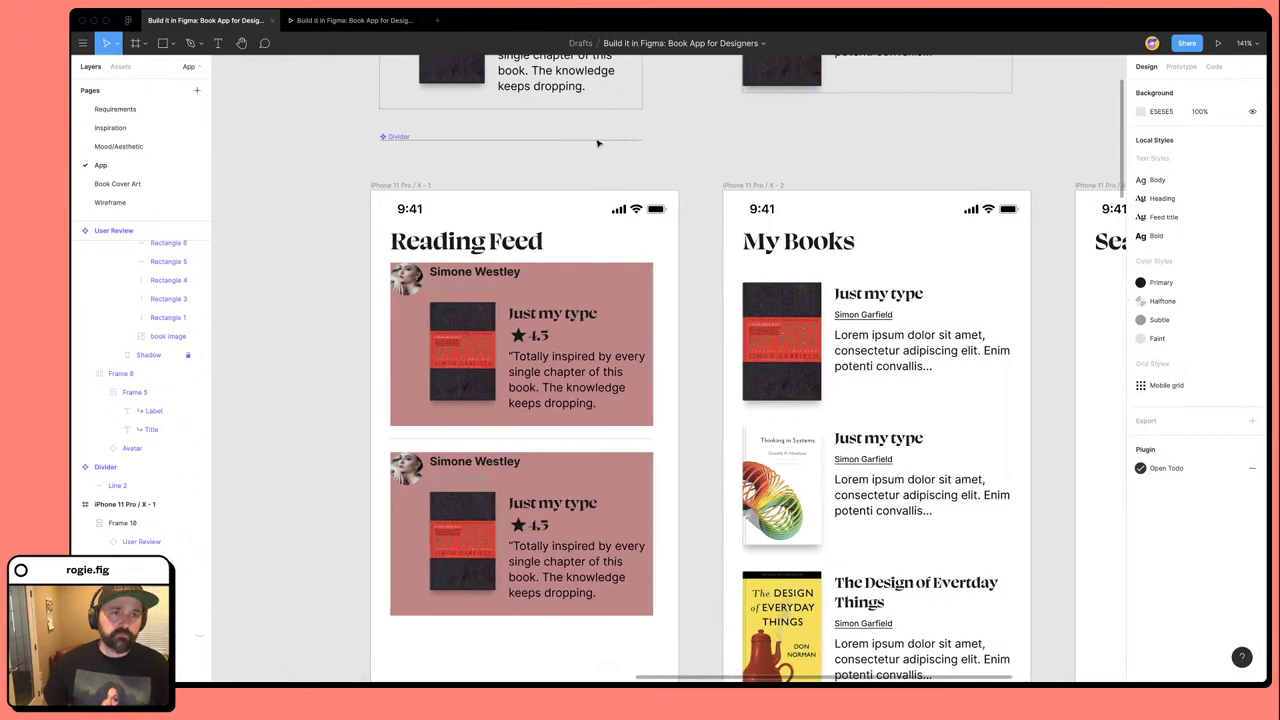
scroll(412, 152, down, 1)
click(432, 440)
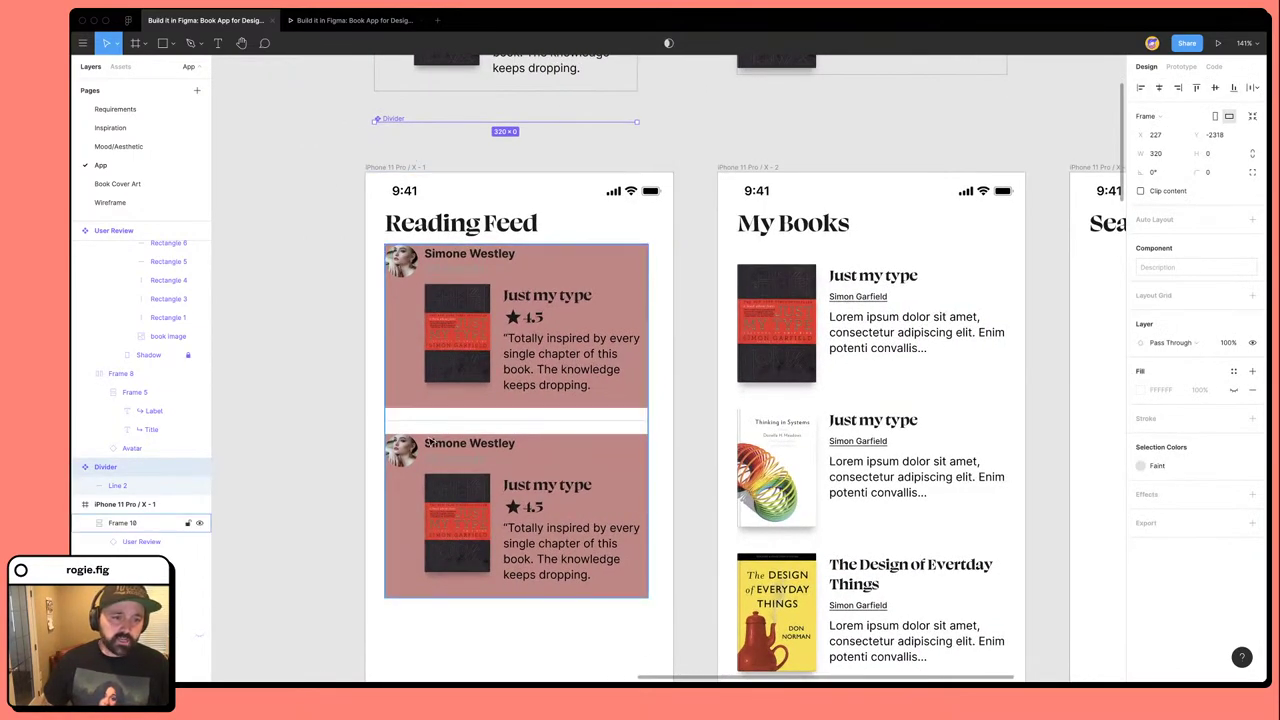
click(418, 424)
key(ctrl+v)
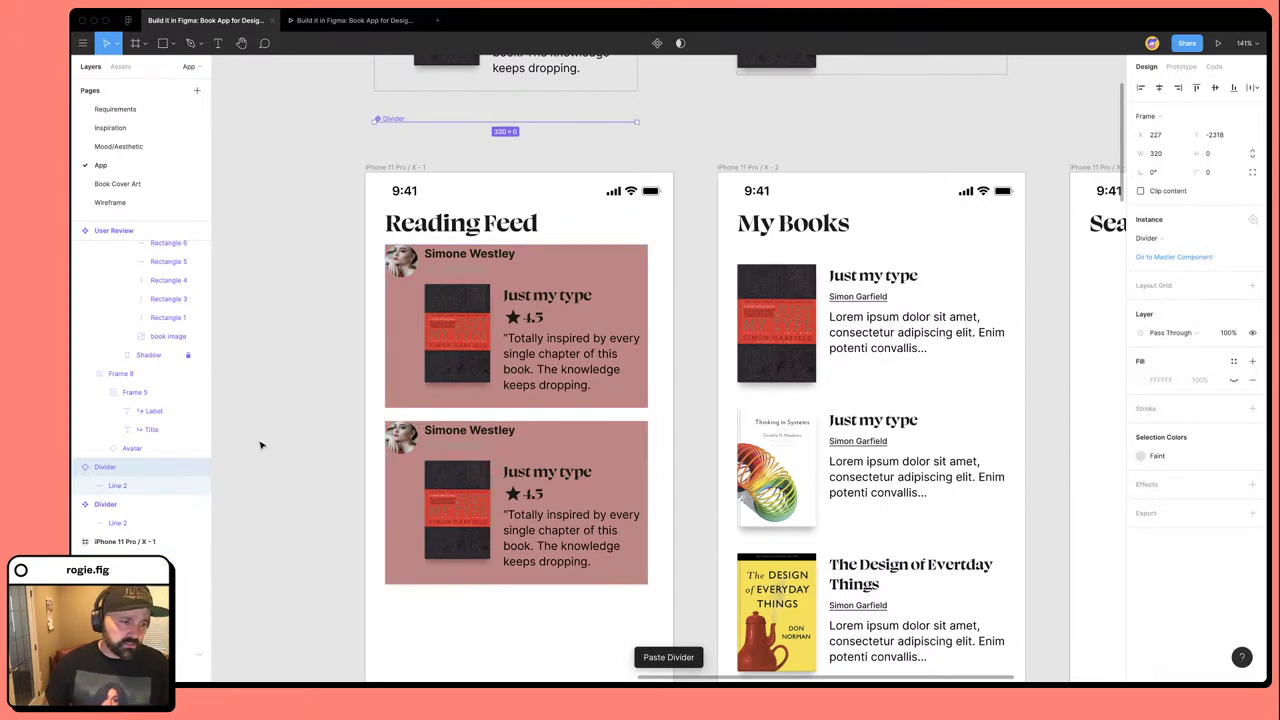
click(522, 452)
key(ctrl+v)
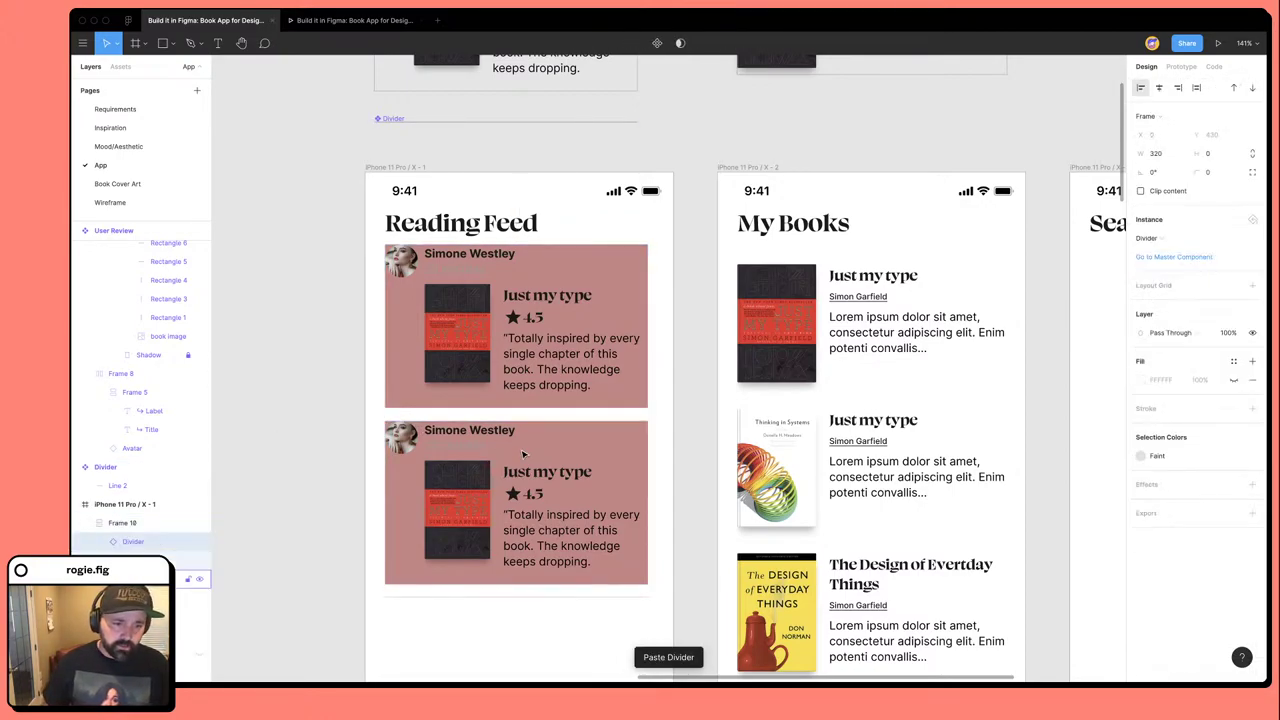
key(Up)
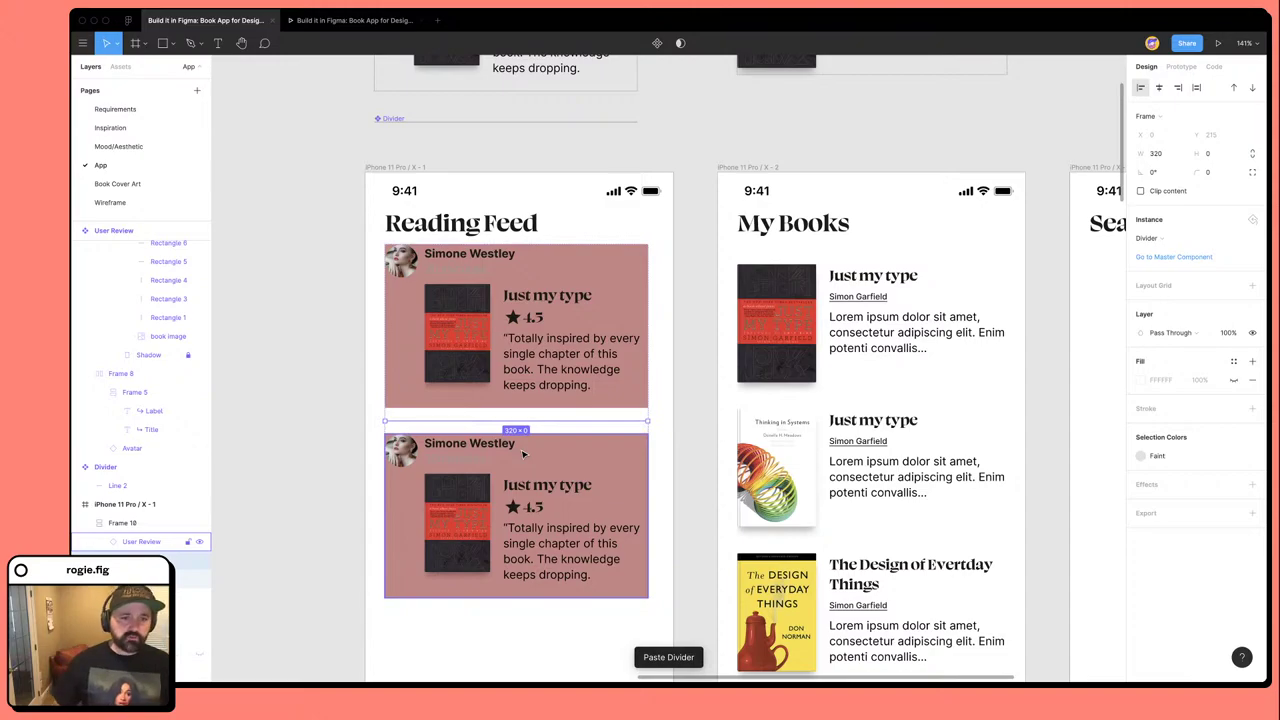
Remove the red fill from both User Review instances in the Reading Feed list.
key(Escape)
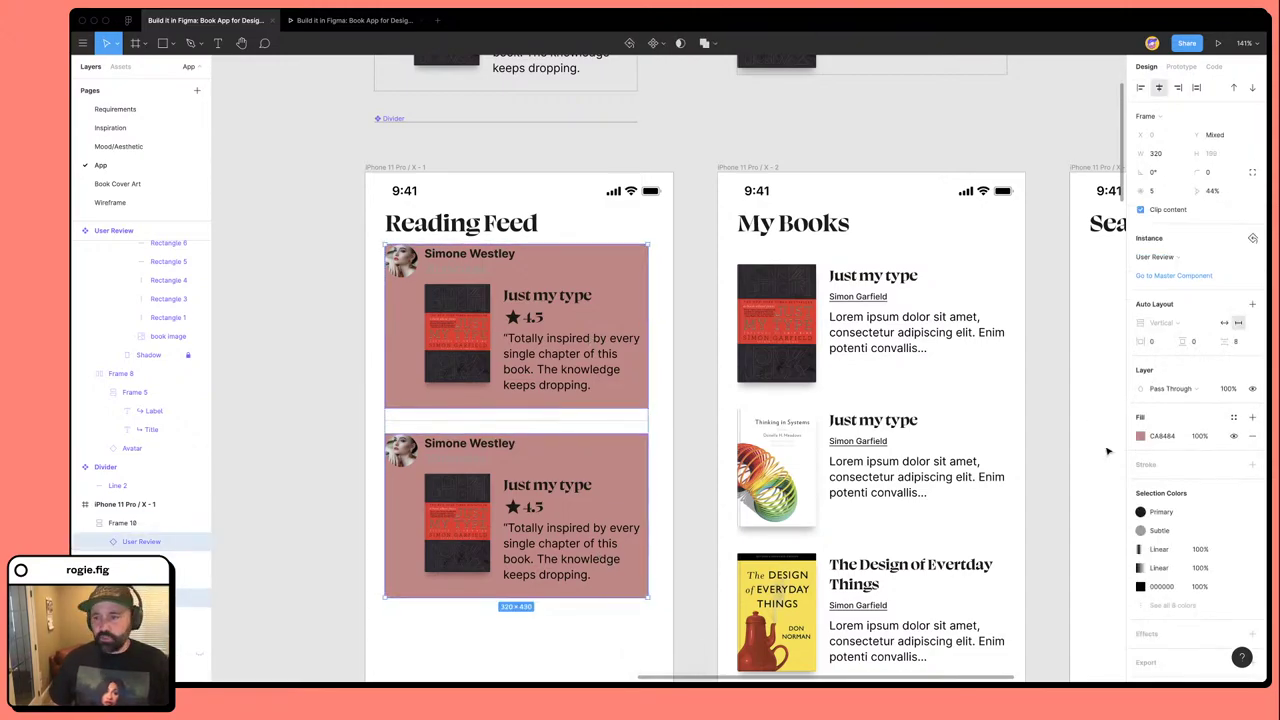
click(1252, 436)
Paste a Divider instance into the My Books list and move it between the first and second books.
scroll(760, 400, right, 3)
click(708, 339)
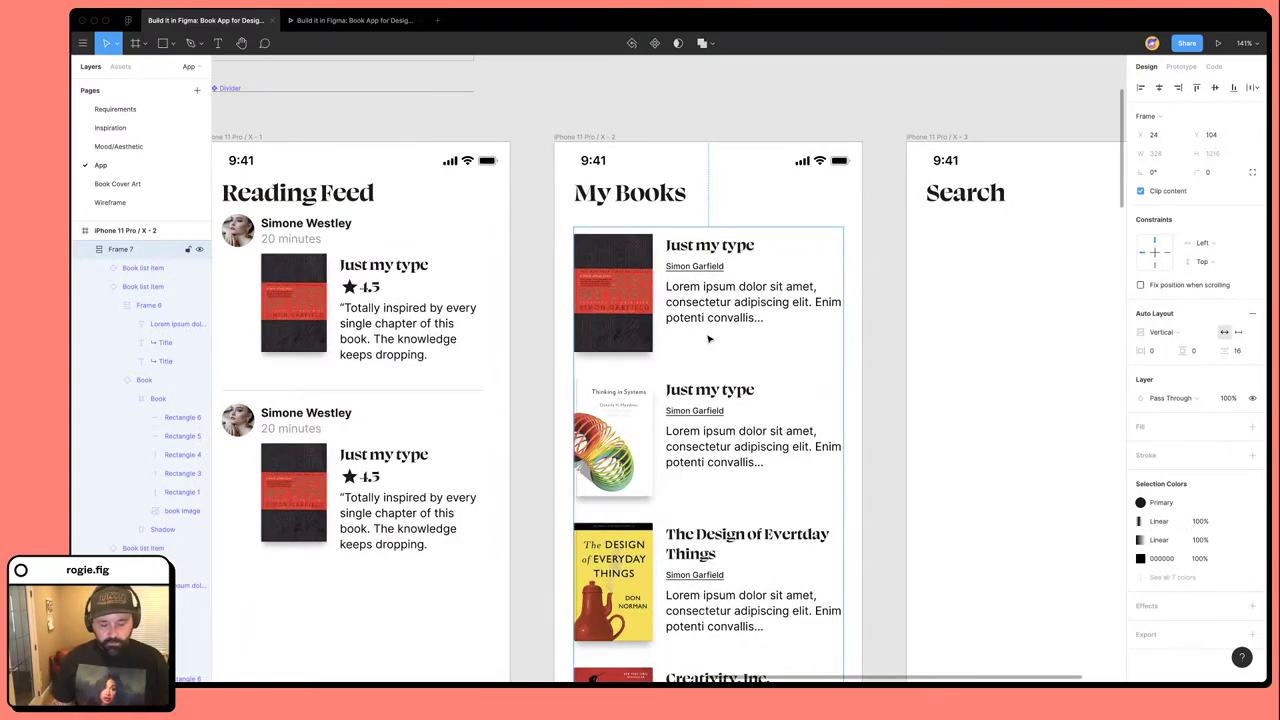
key(ctrl+v)
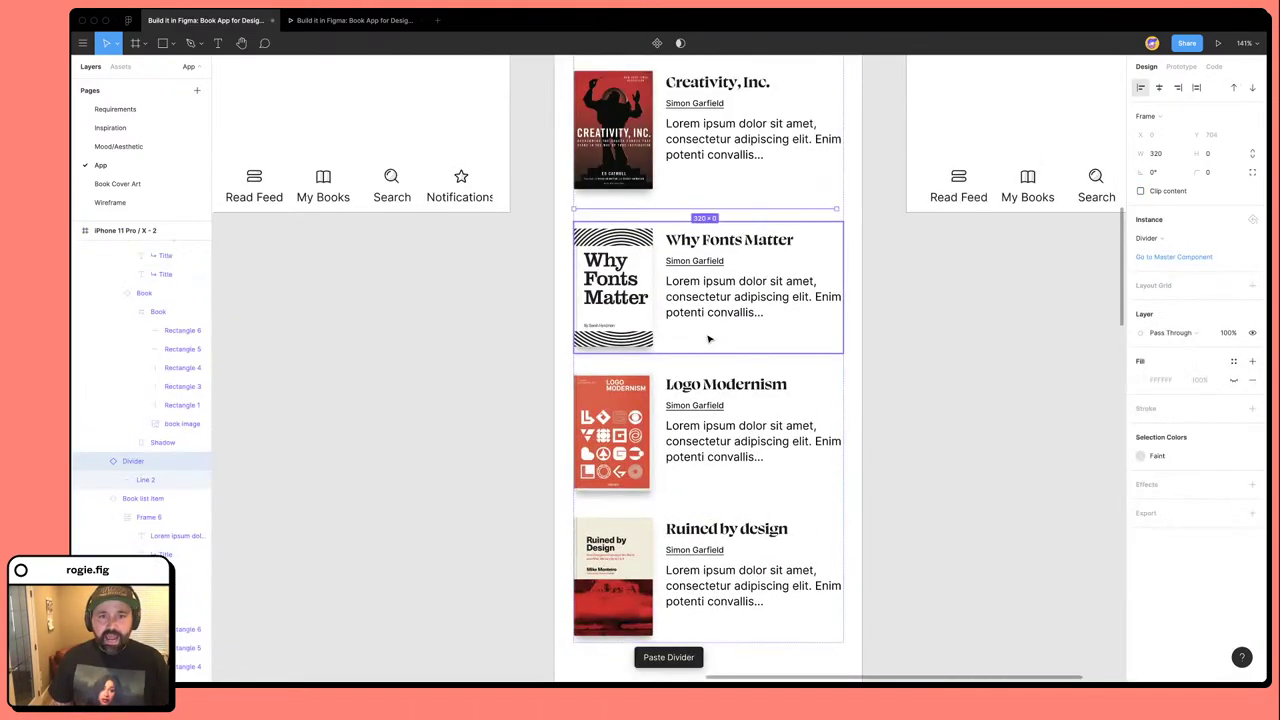
scroll(708, 339, up, 8)
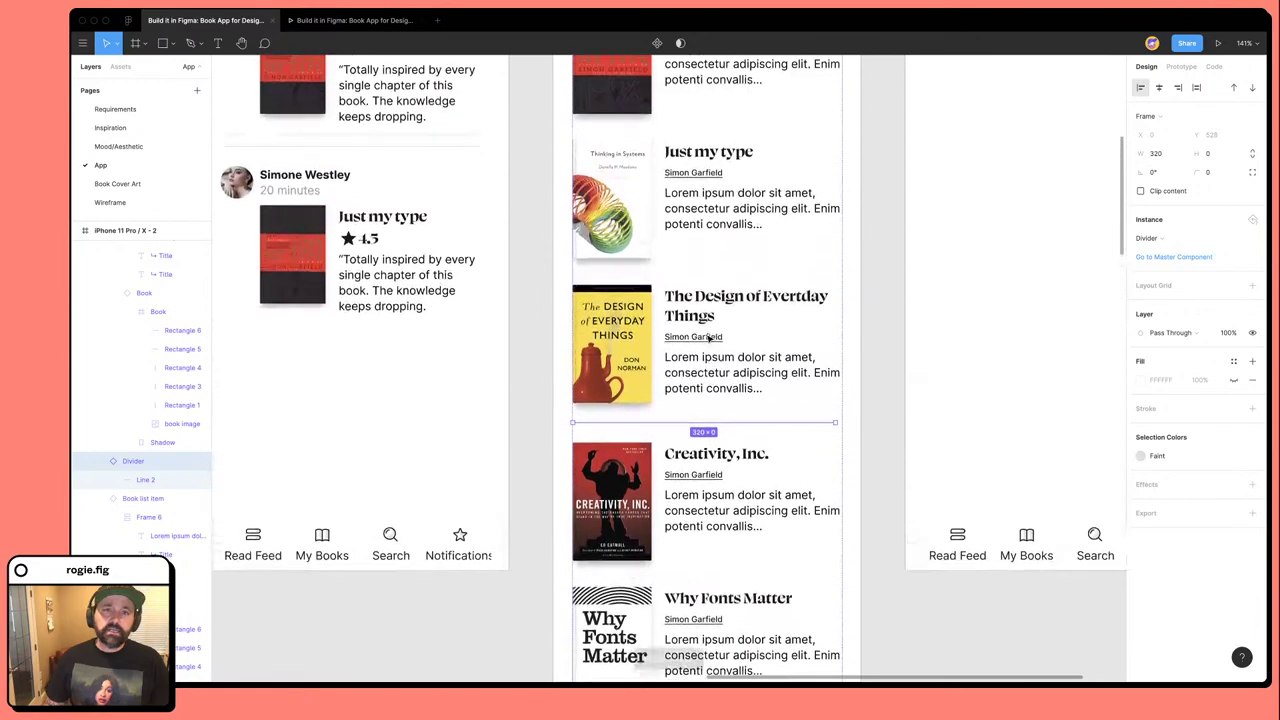
key(Up)
key(Up)
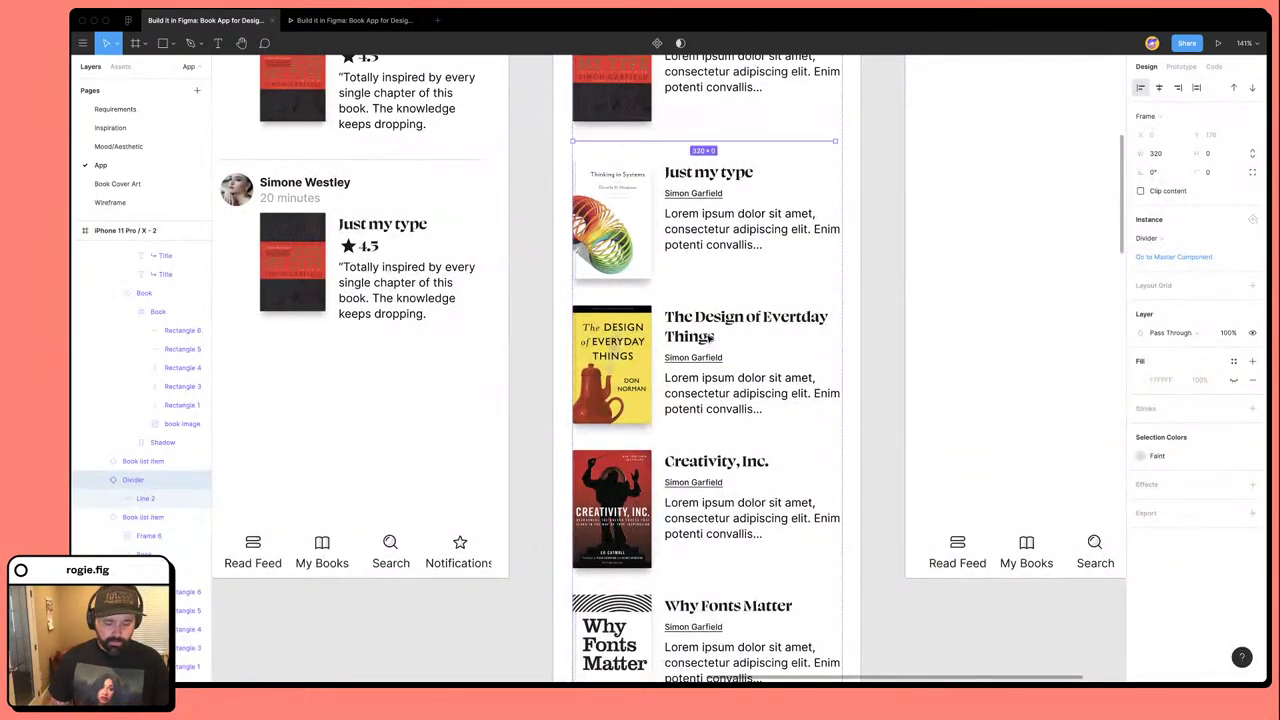
Duplicate the Divider in the My Books list and place a copy between each remaining pair of books, down to Ruined by design.
key(ctrl+d)
key(Down)
key(Down)
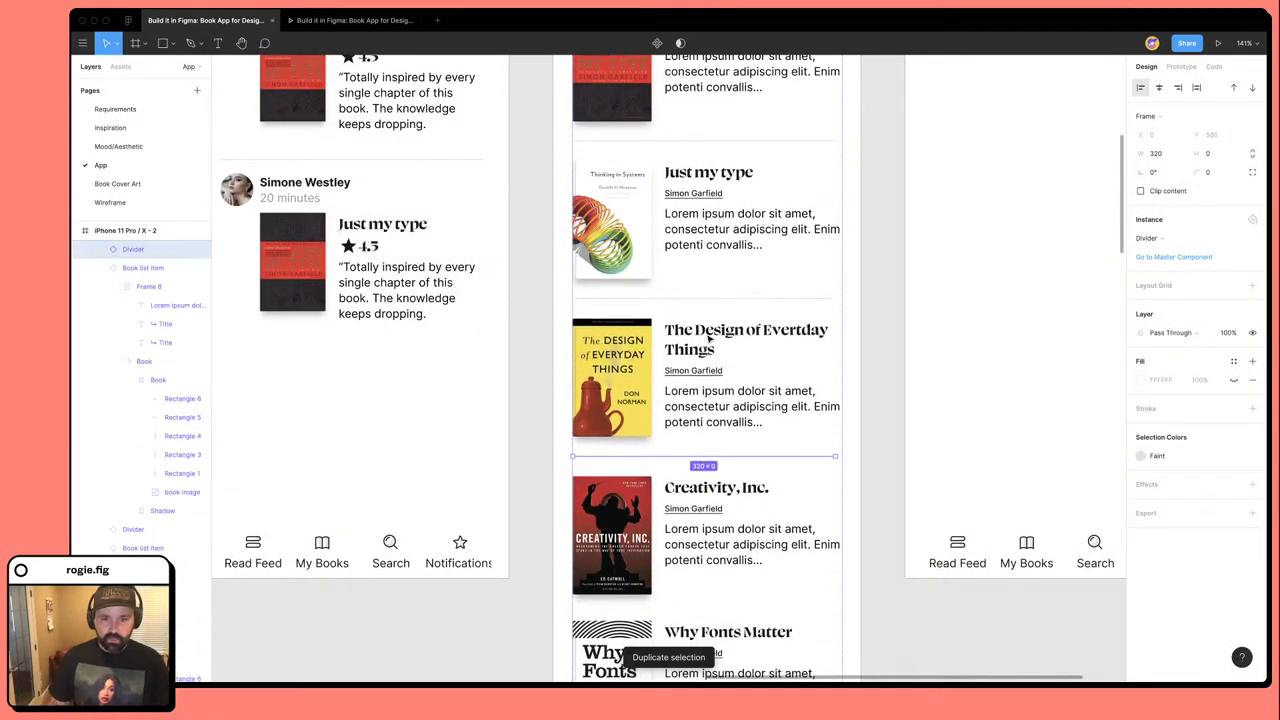
scroll(708, 339, down, 7)
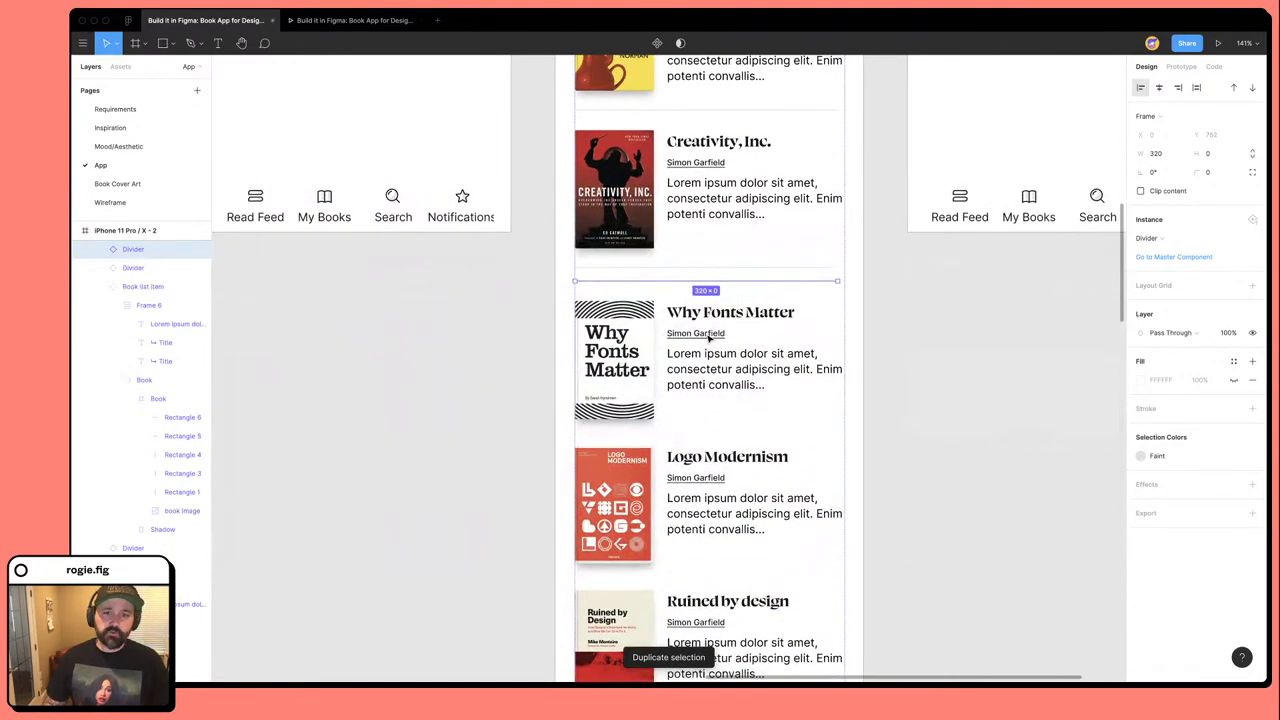
key(Down)
key(Down)
scroll(707, 341, down, 5)
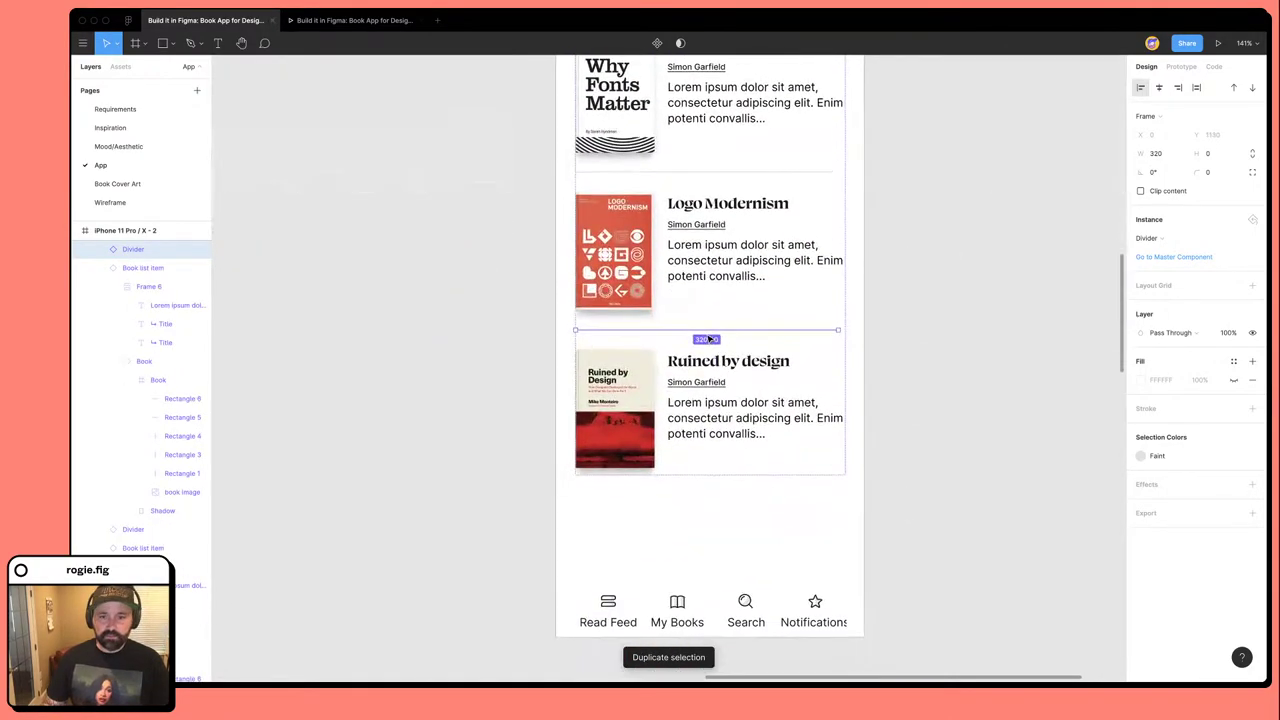
click(392, 389)
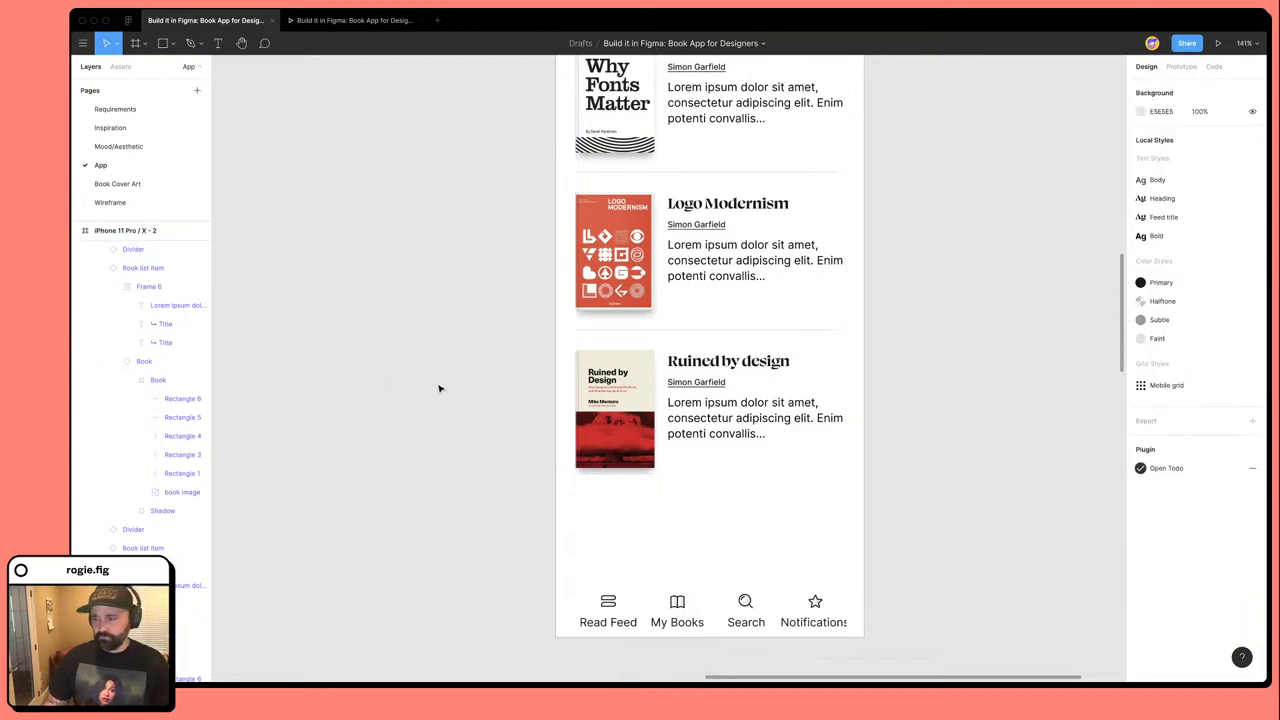
Nudge the Reading Feed review list down 18 px to Y 106.
scroll(438, 388, down, 5)
scroll(438, 388, up, 3)
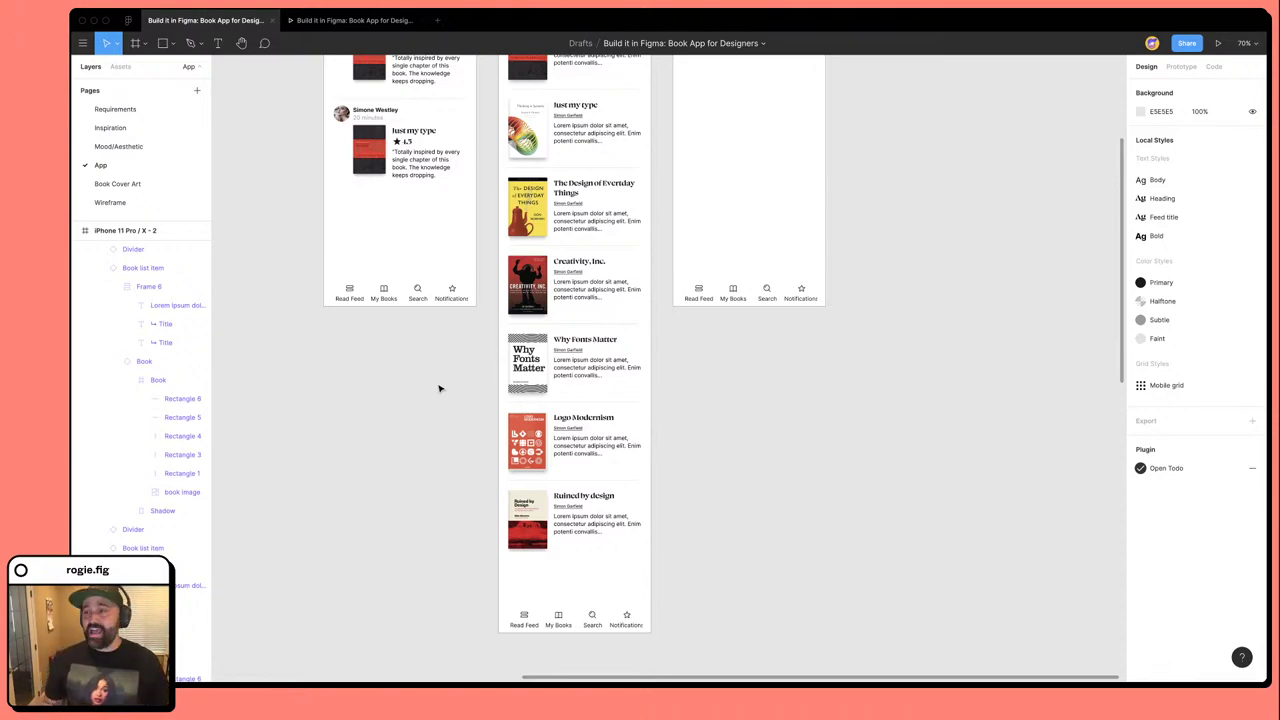
scroll(423, 354, up, 5)
scroll(423, 354, left, 2)
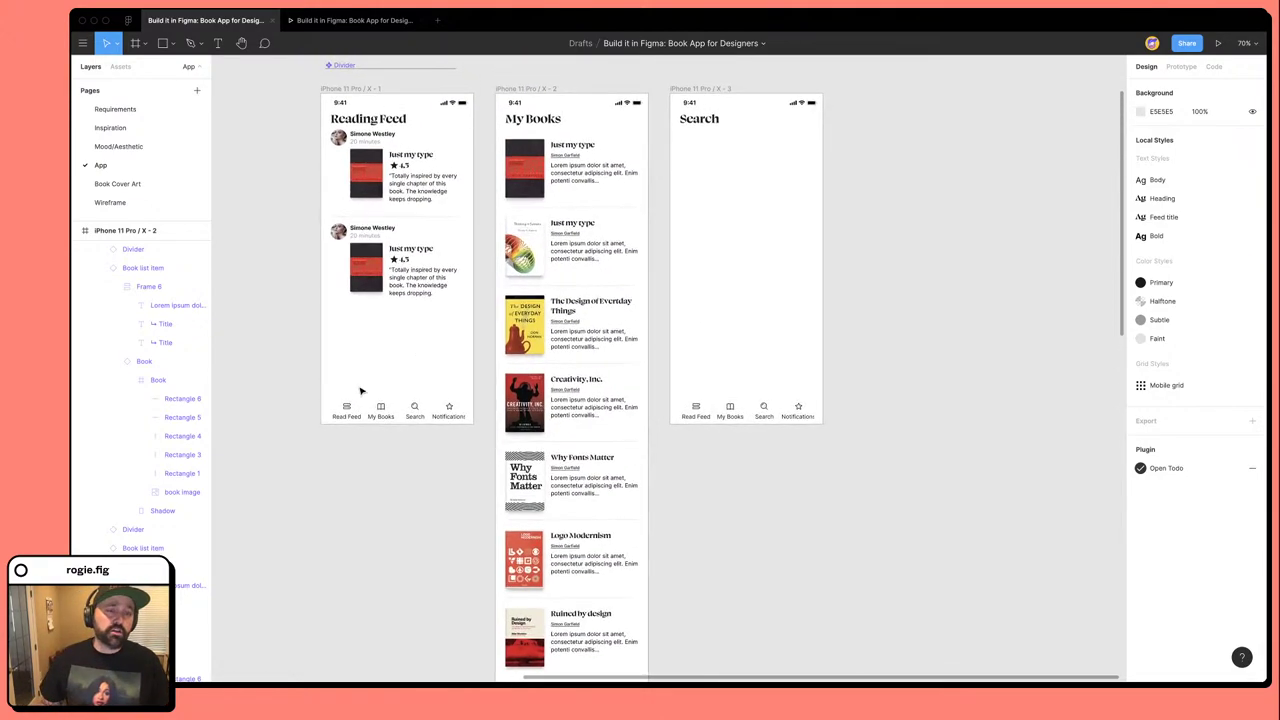
scroll(361, 390, up, 2)
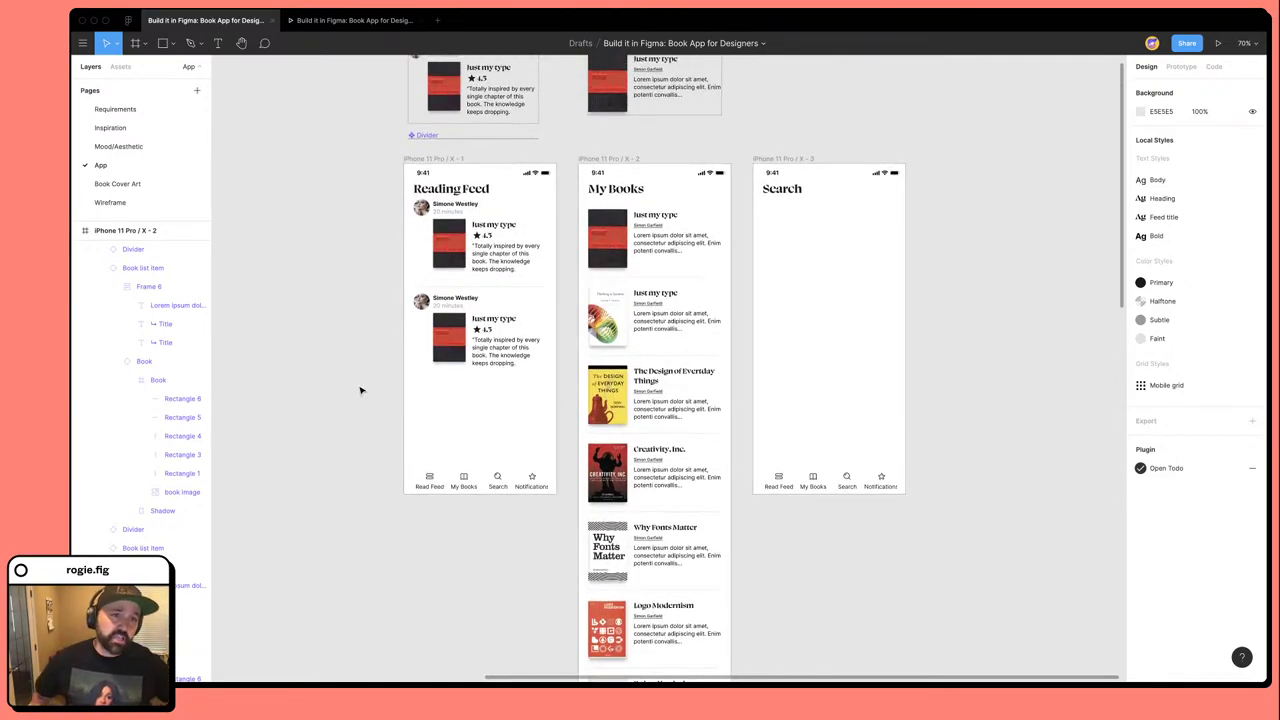
click(509, 247)
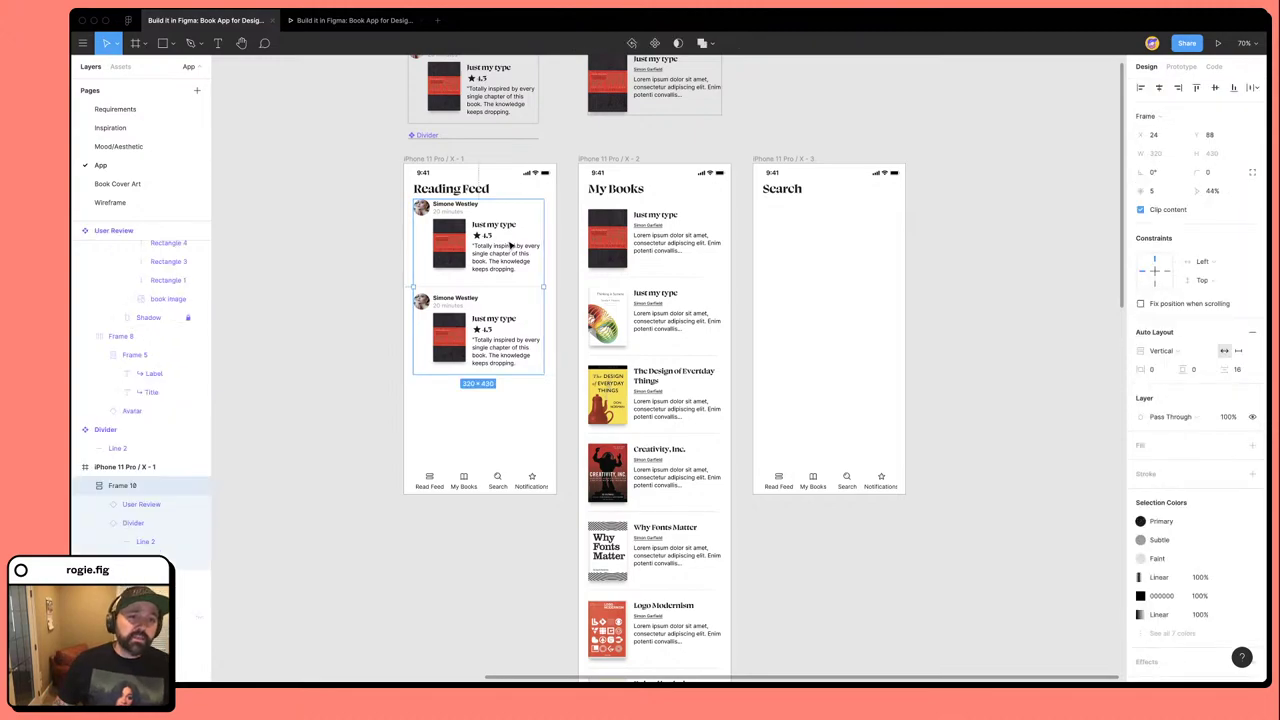
key(Down)
key(Down)
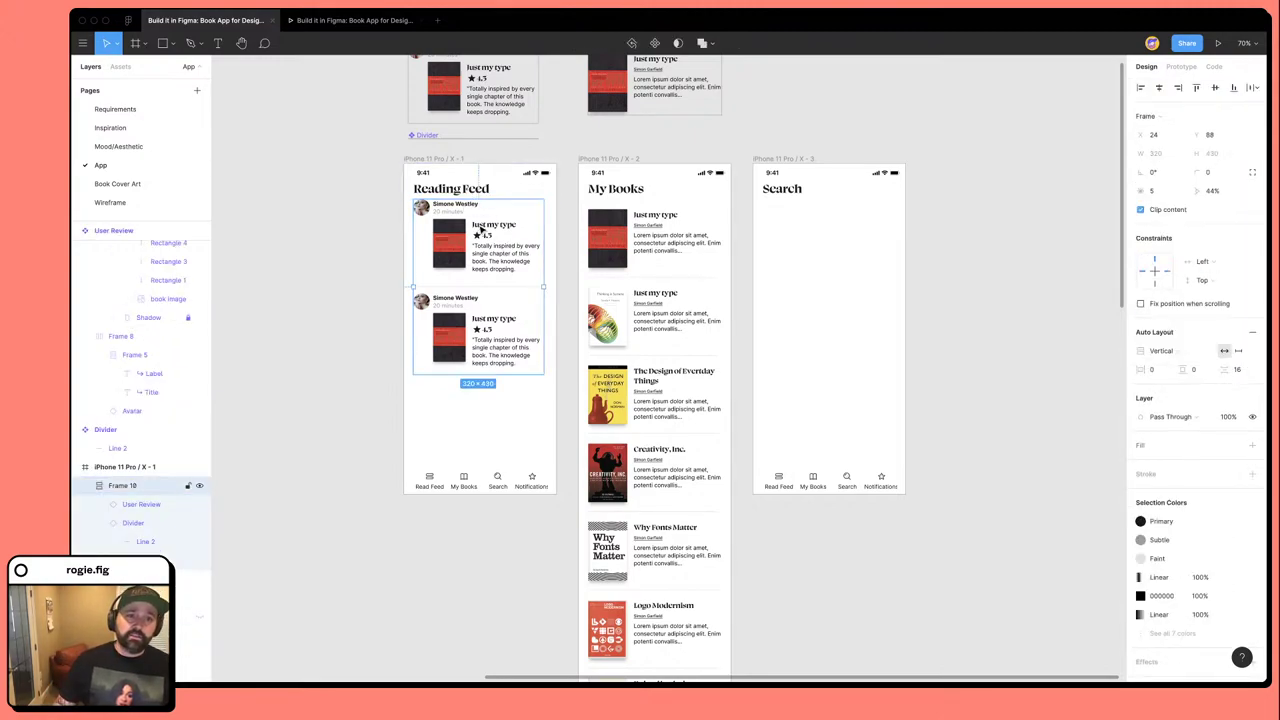
key(Down)
key(Down)
key(Down)
key(Down)
key(Down)
key(Down)
key(Down)
key(Down)
key(Down)
key(Down)
key(Down)
key(Down)
key(Down)
key(Down)
key(Down)
key(Down)
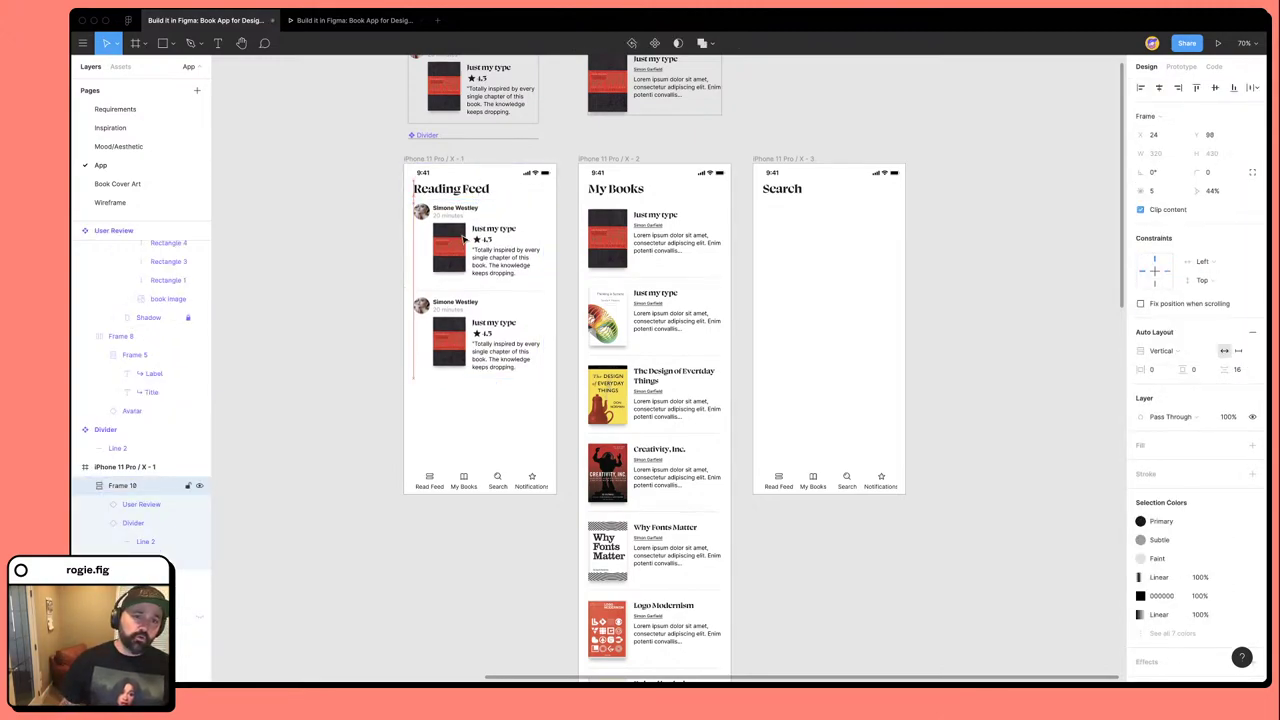
click(323, 423)
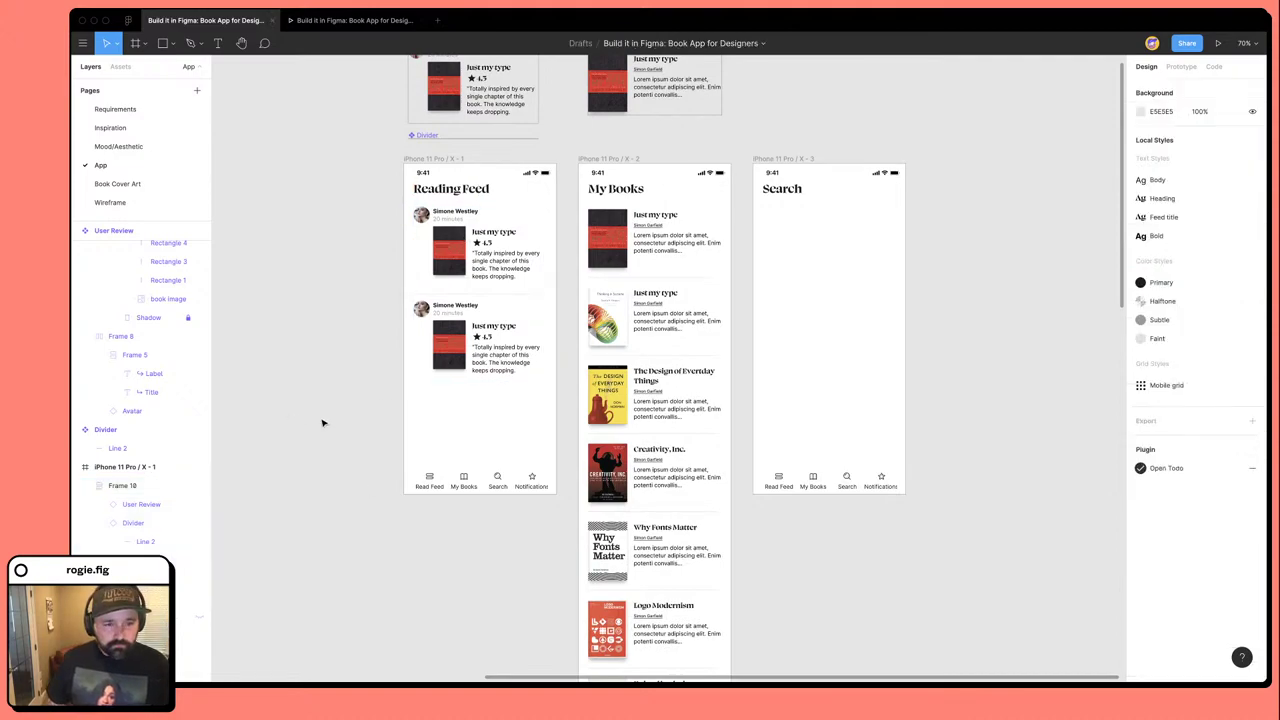
Duplicate the last User Review in the Reading Feed list and place a copy of the Divider above the new review.
double_click(519, 367)
key(ctrl+d)
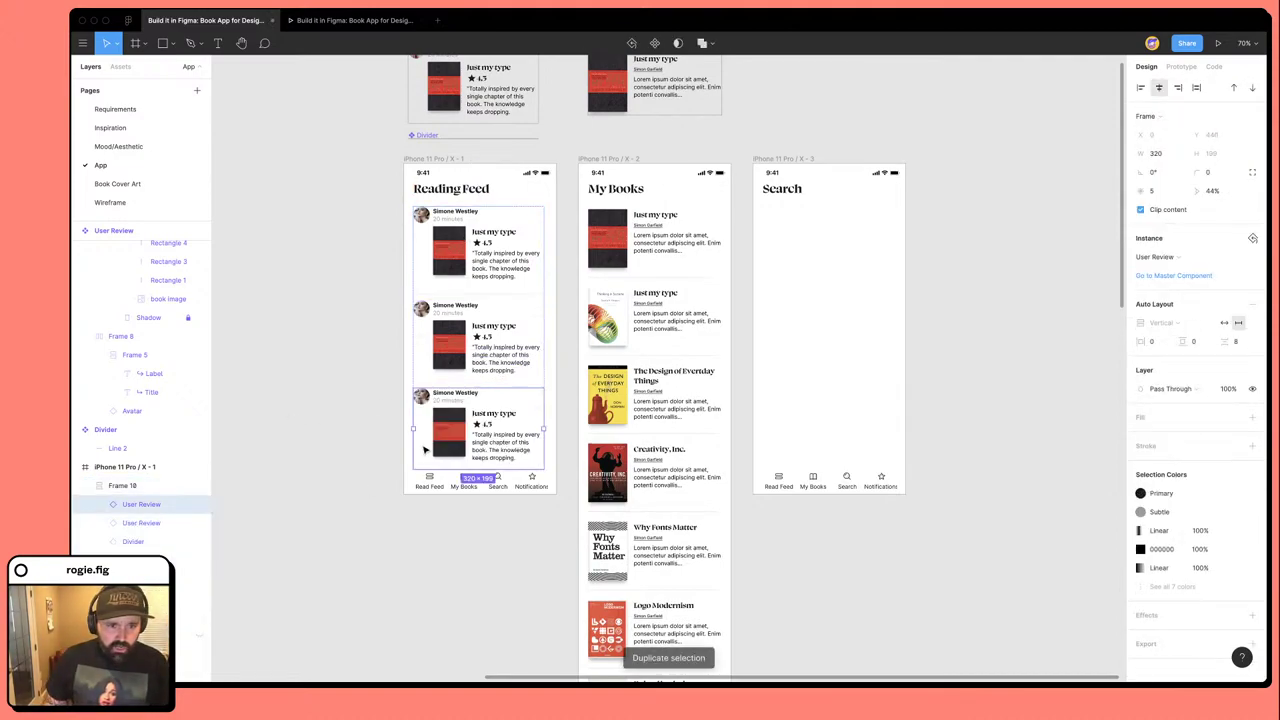
click(481, 294)
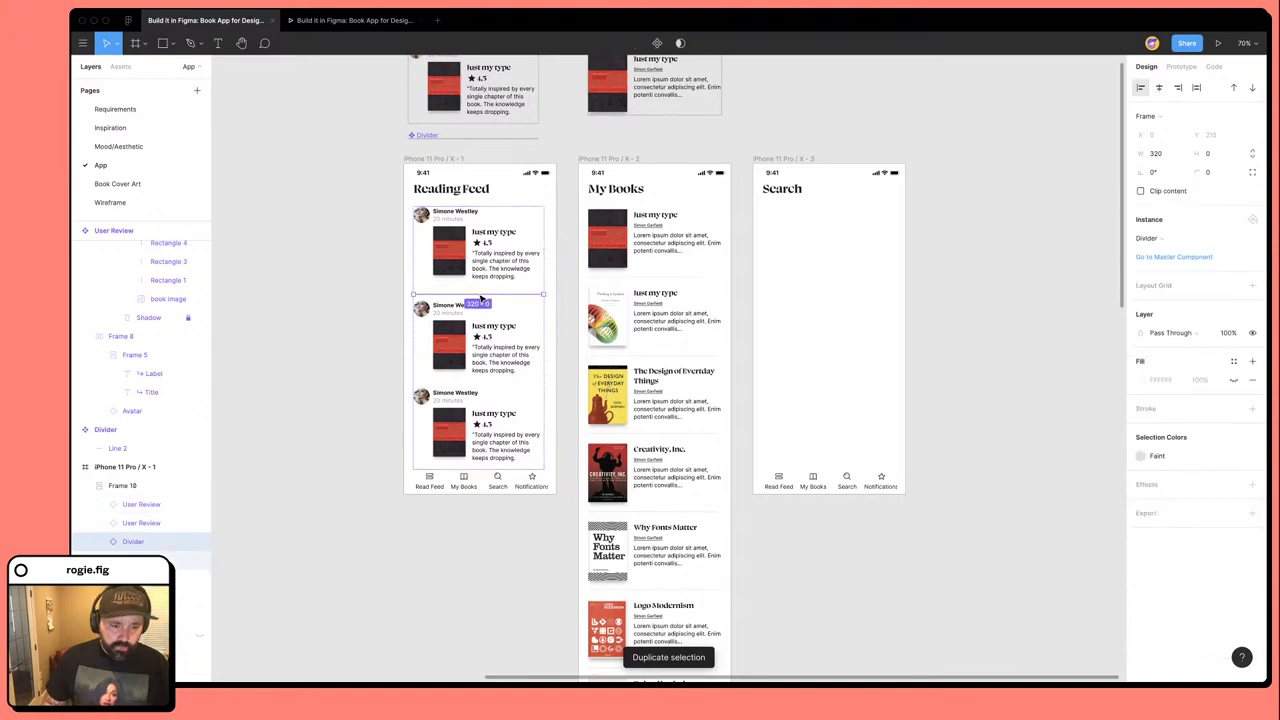
key(Down)
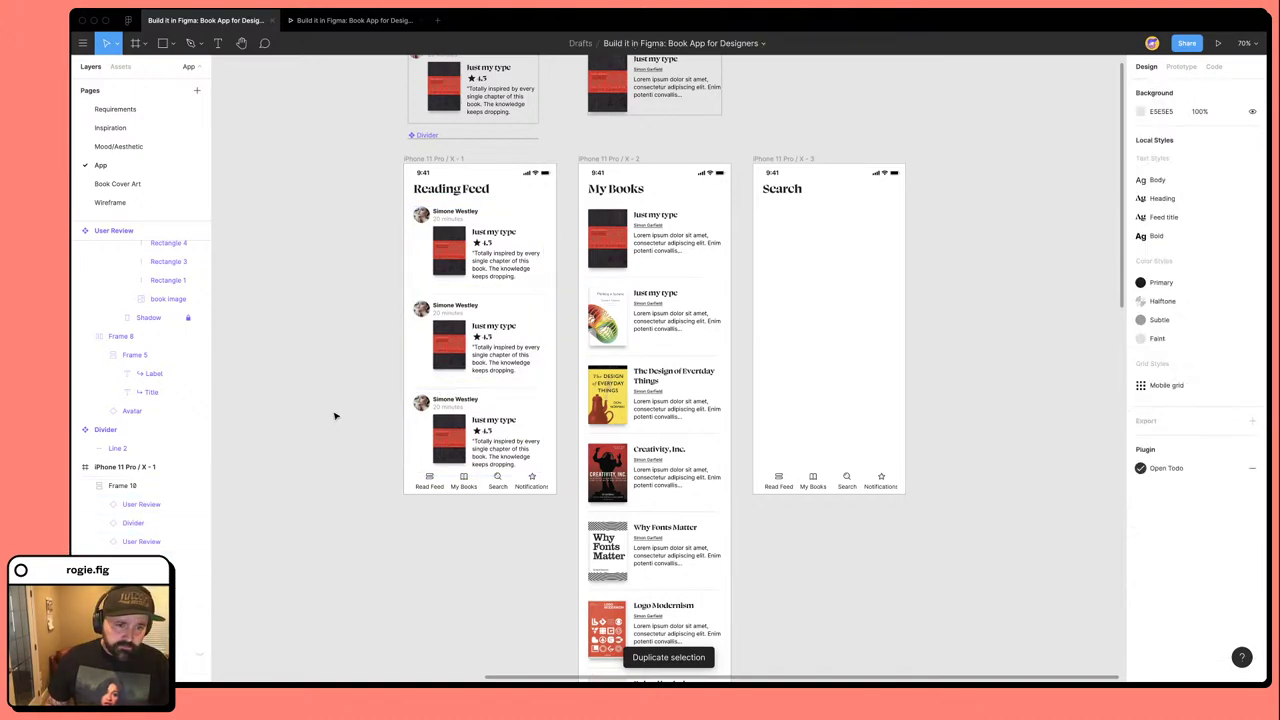
click(440, 447)
click(466, 436)
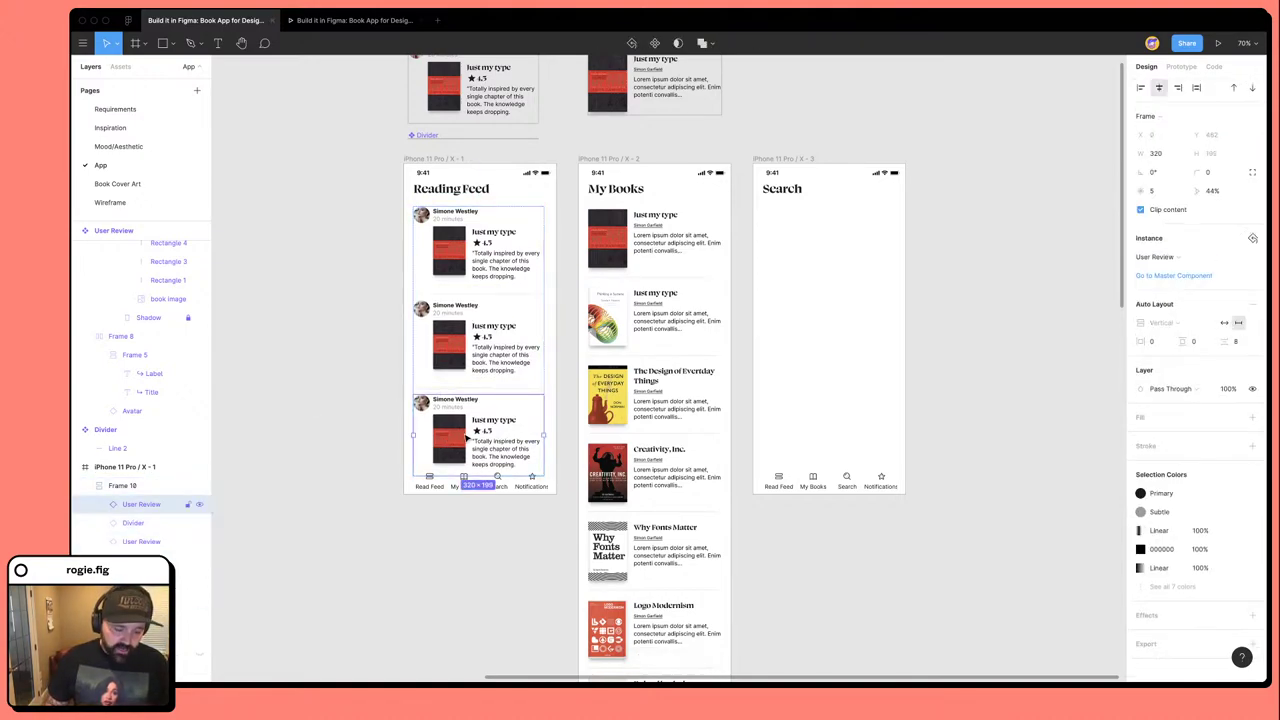
shift+click(464, 387)
click(375, 396)
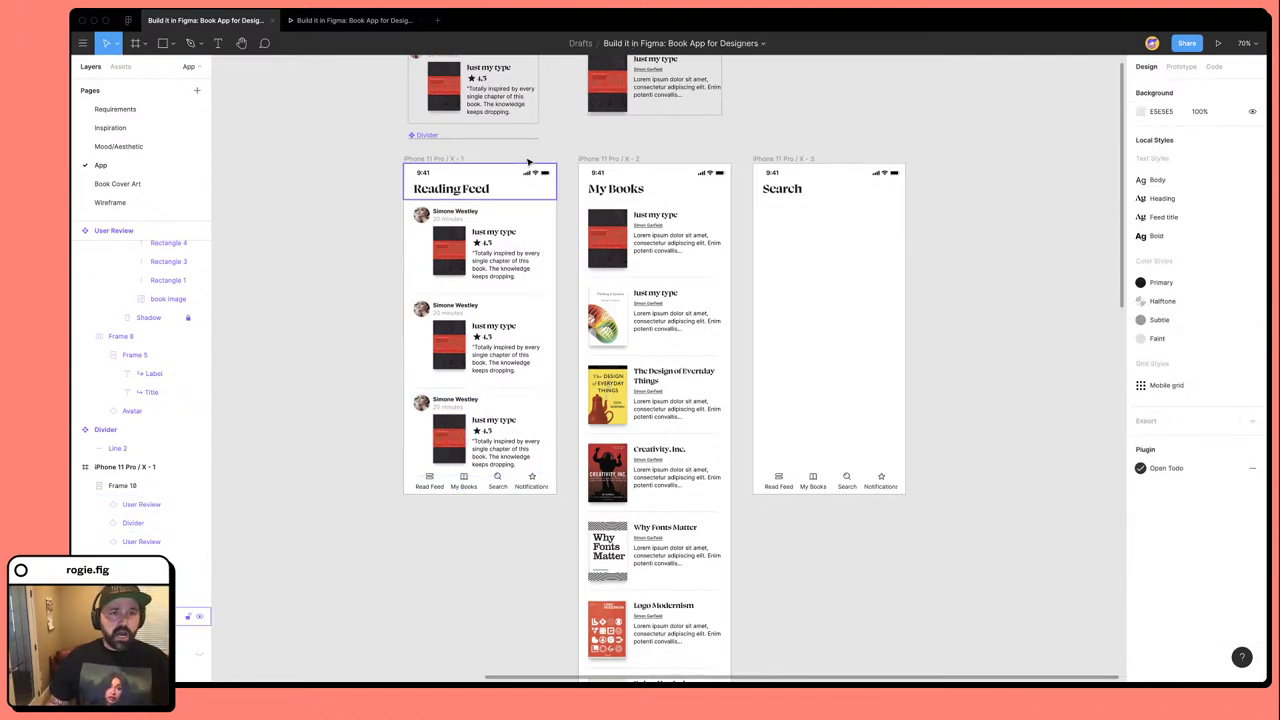
Extend the Reading Feed screen frame downward to a height of 1614, level with the end of the My Books screen.
click(432, 158)
scroll(453, 200, down, 1)
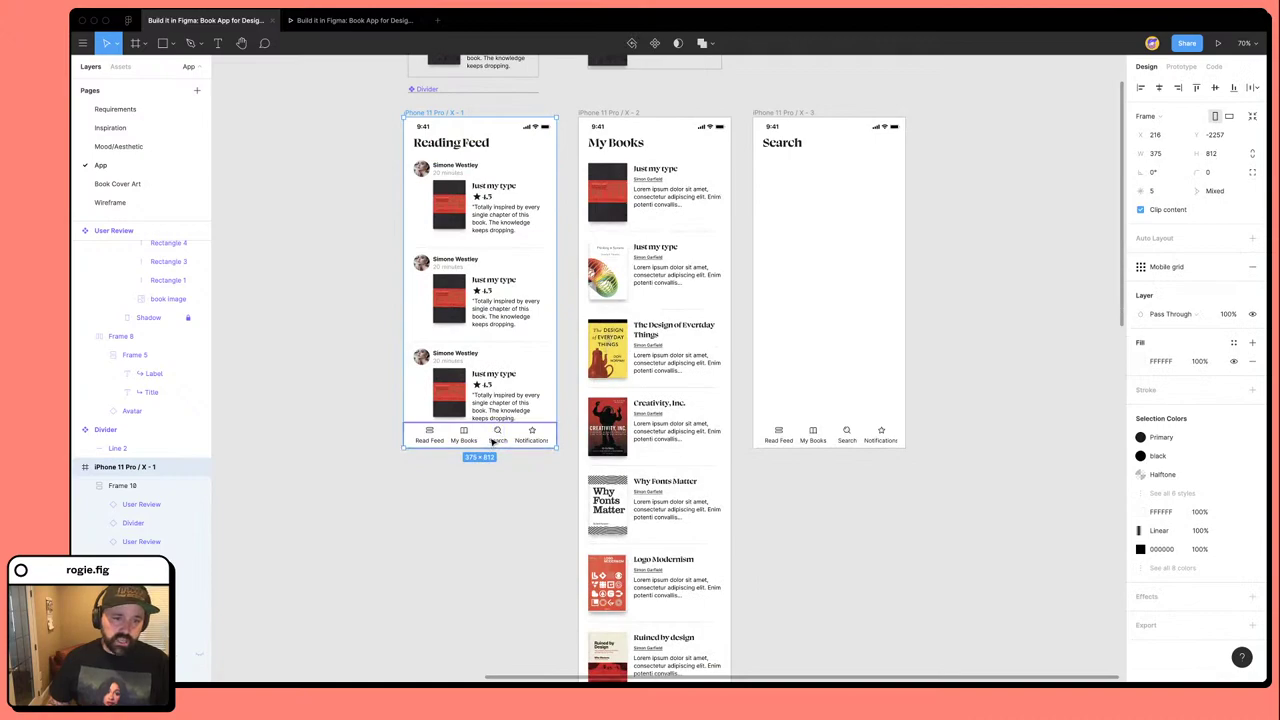
scroll(492, 401, down, 2)
drag(487, 372, 505, 590)
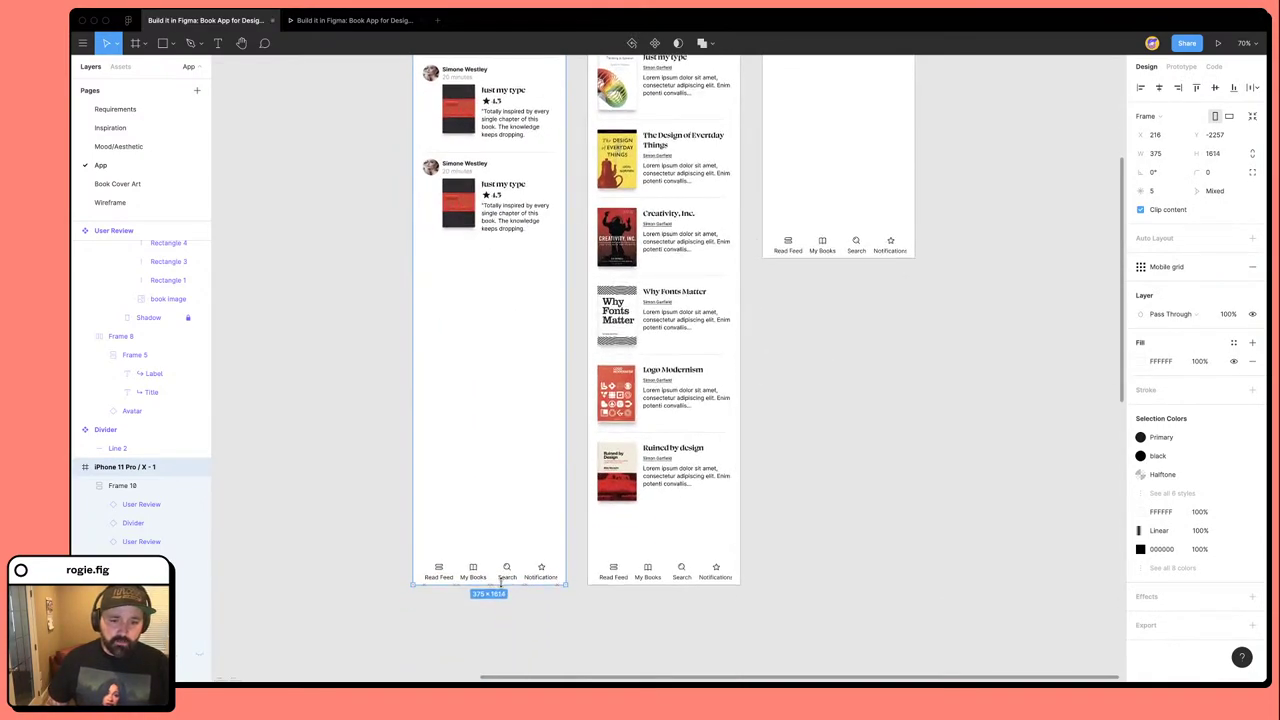
scroll(505, 588, up, 7)
click(455, 432)
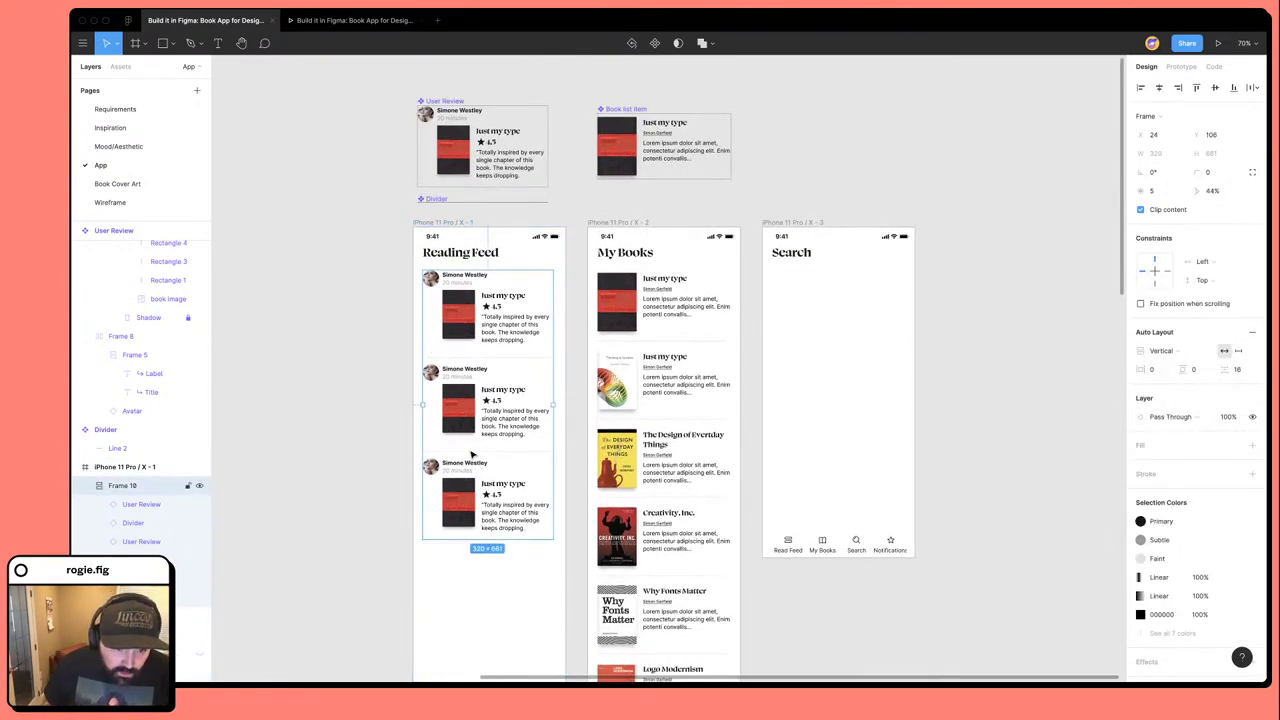
click(473, 455)
shift+click(467, 487)
click(324, 494)
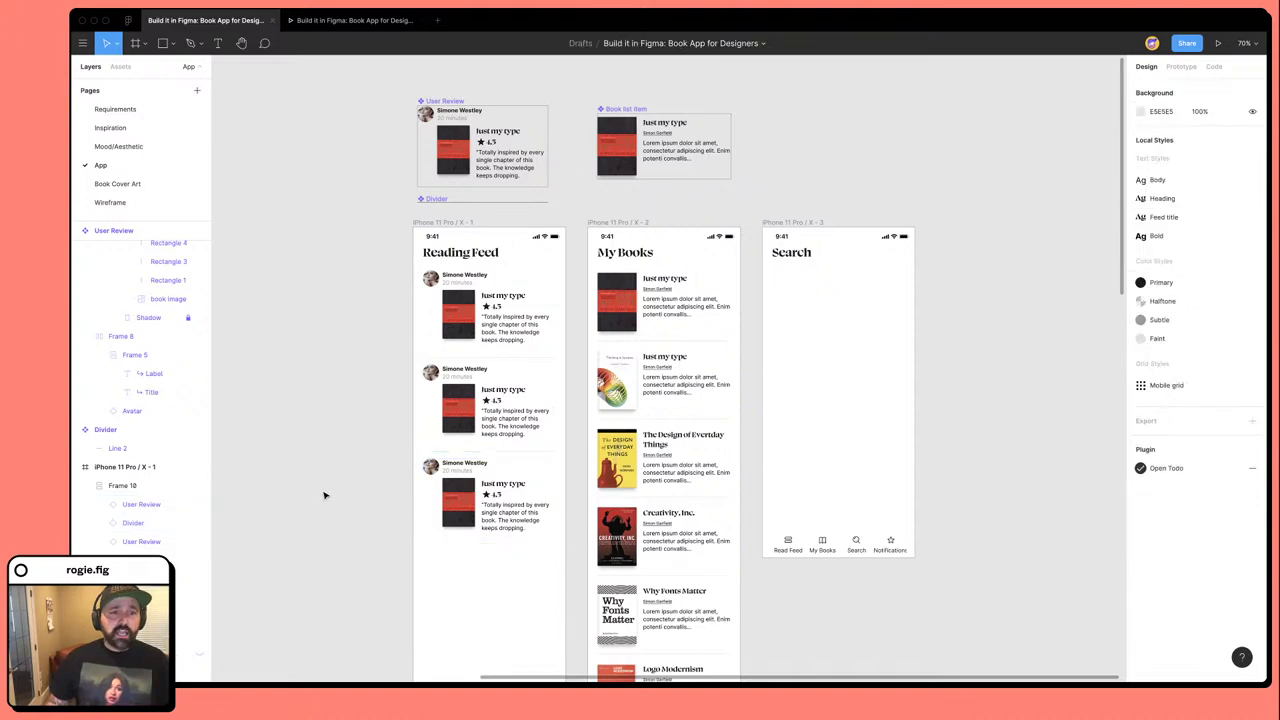
Select the three User Reviews and the dividers between them in the Reading Feed list one by one.
click(479, 420)
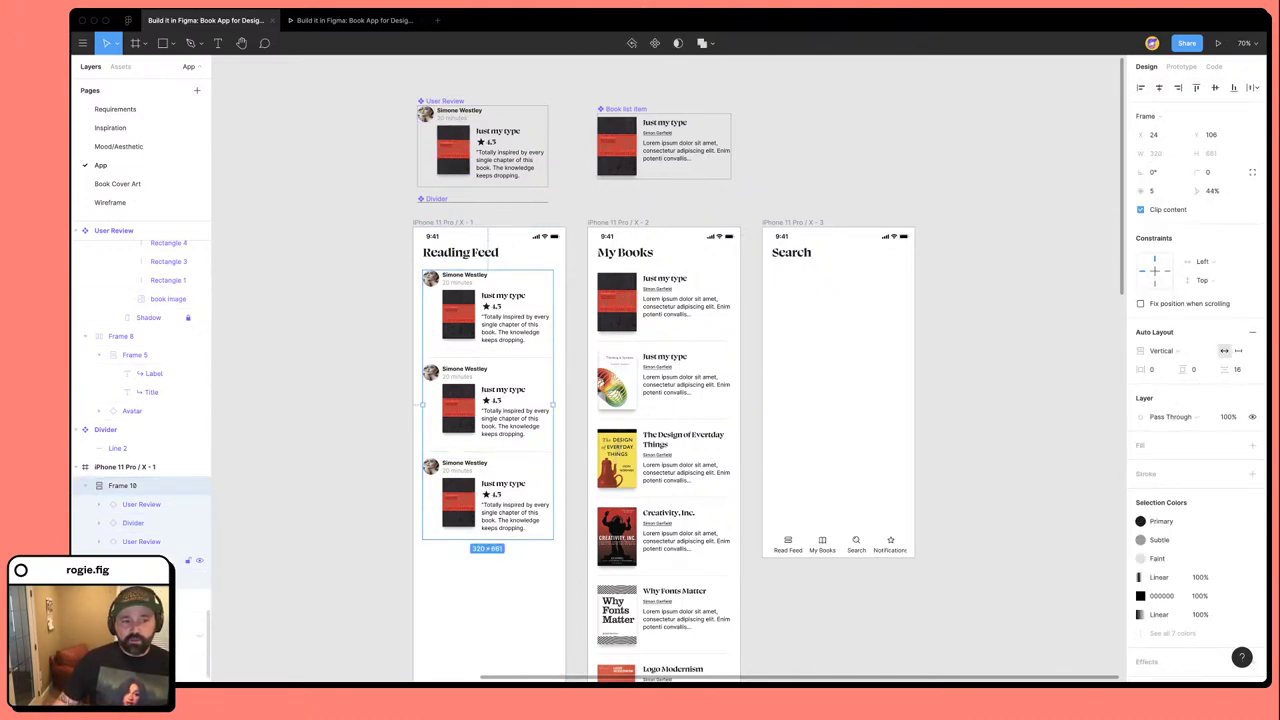
scroll(468, 380, up, 5)
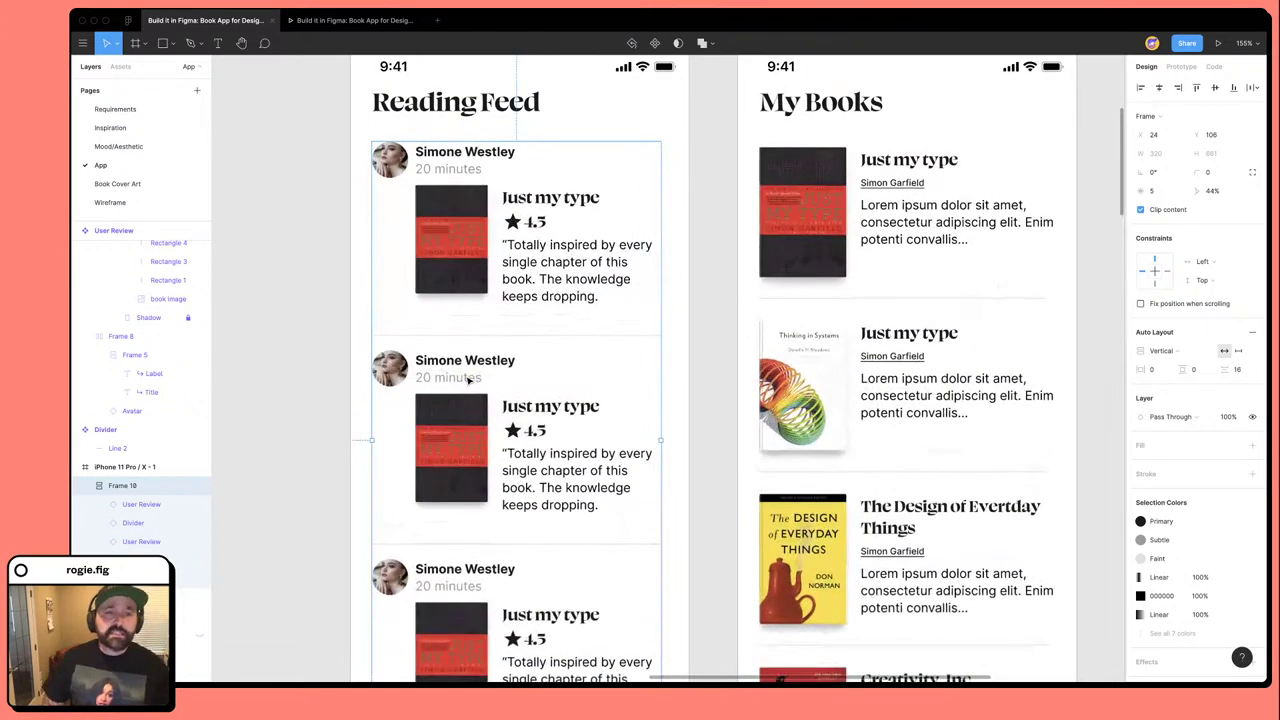
scroll(470, 400, down, 3)
scroll(475, 430, down, 3)
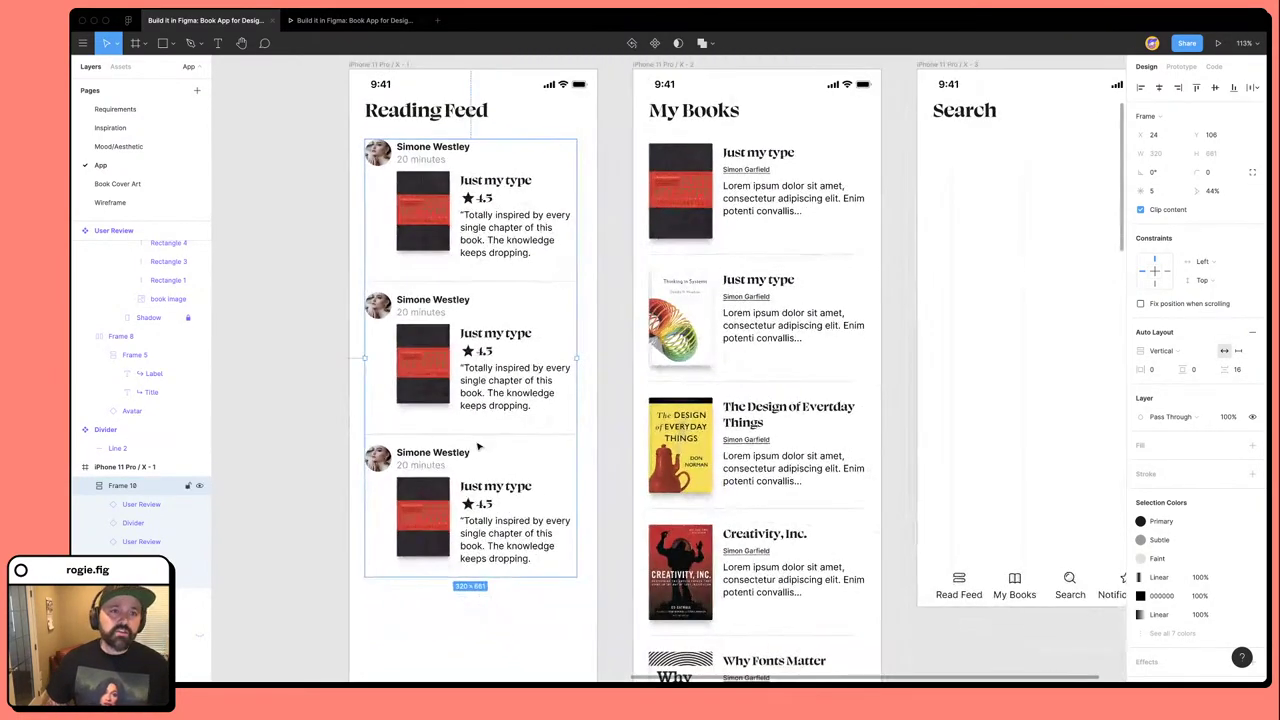
click(502, 240)
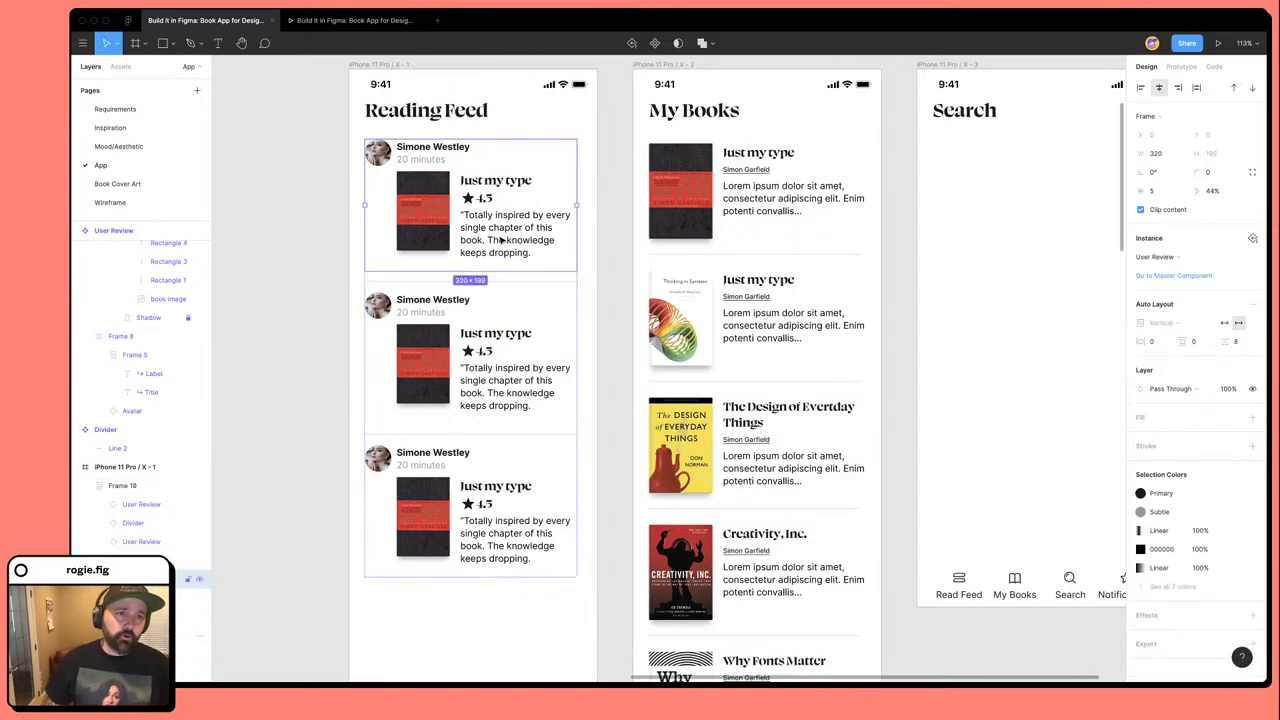
shift+click(476, 416)
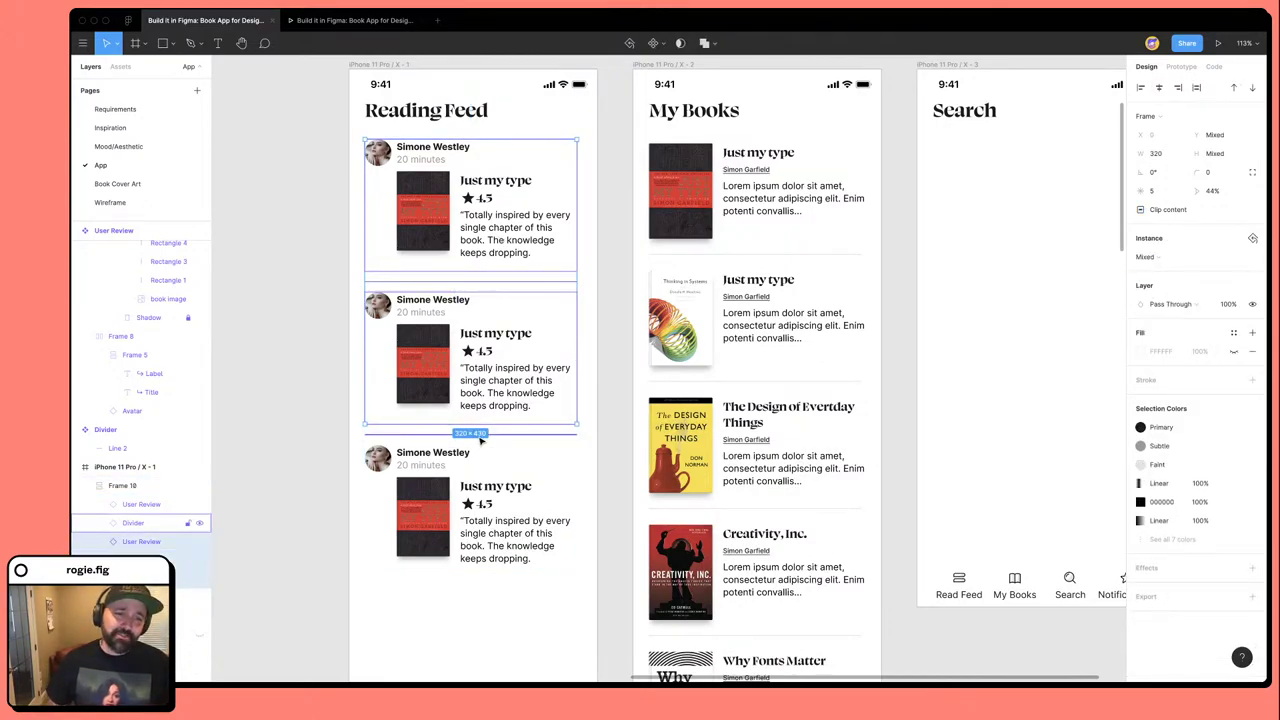
shift+click(466, 505)
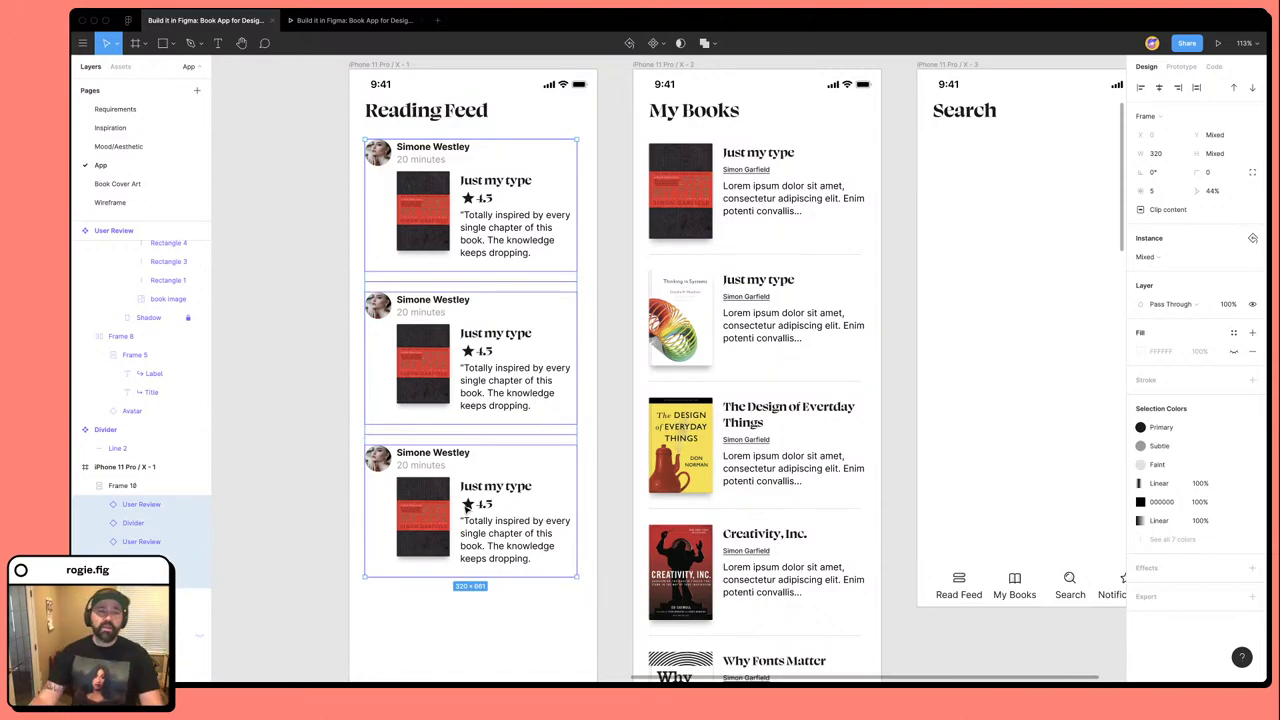
Select all children of the Reading Feed auto layout frame, Frame 10, at once and duplicate them.
click(122, 485)
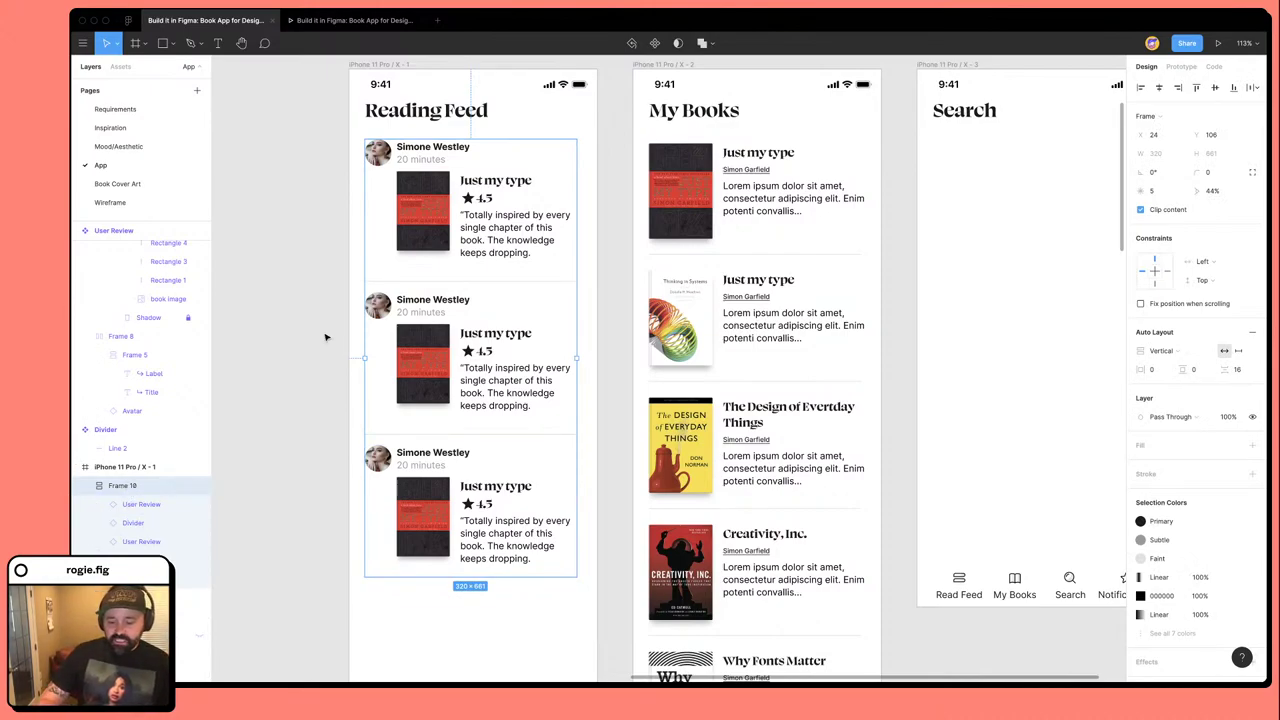
key(Return)
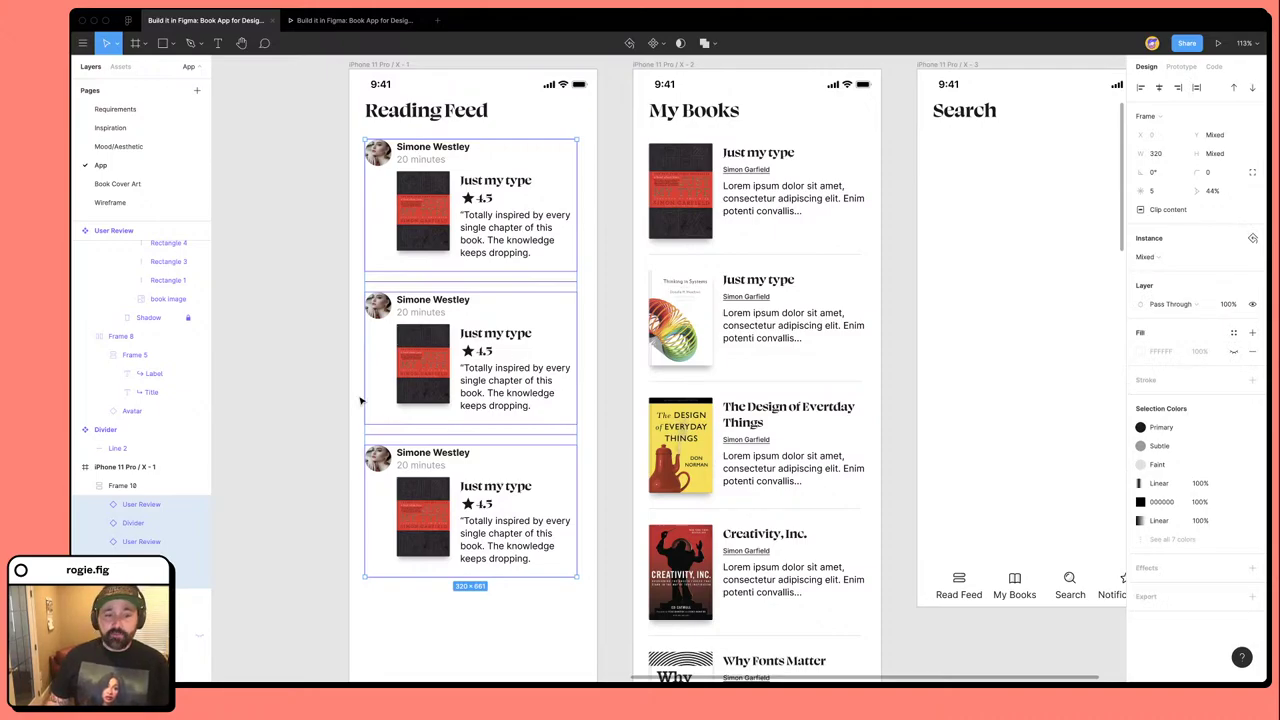
key(ctrl+d)
scroll(363, 400, down, 10)
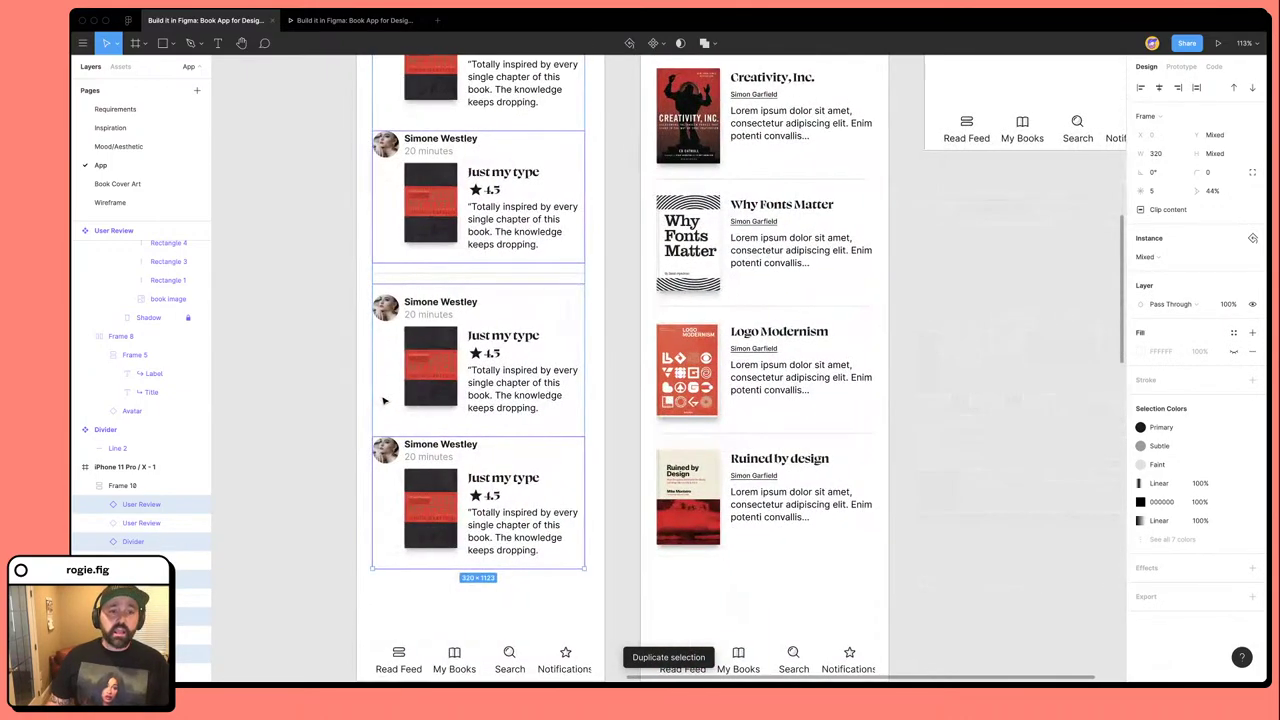
scroll(383, 400, down, 5)
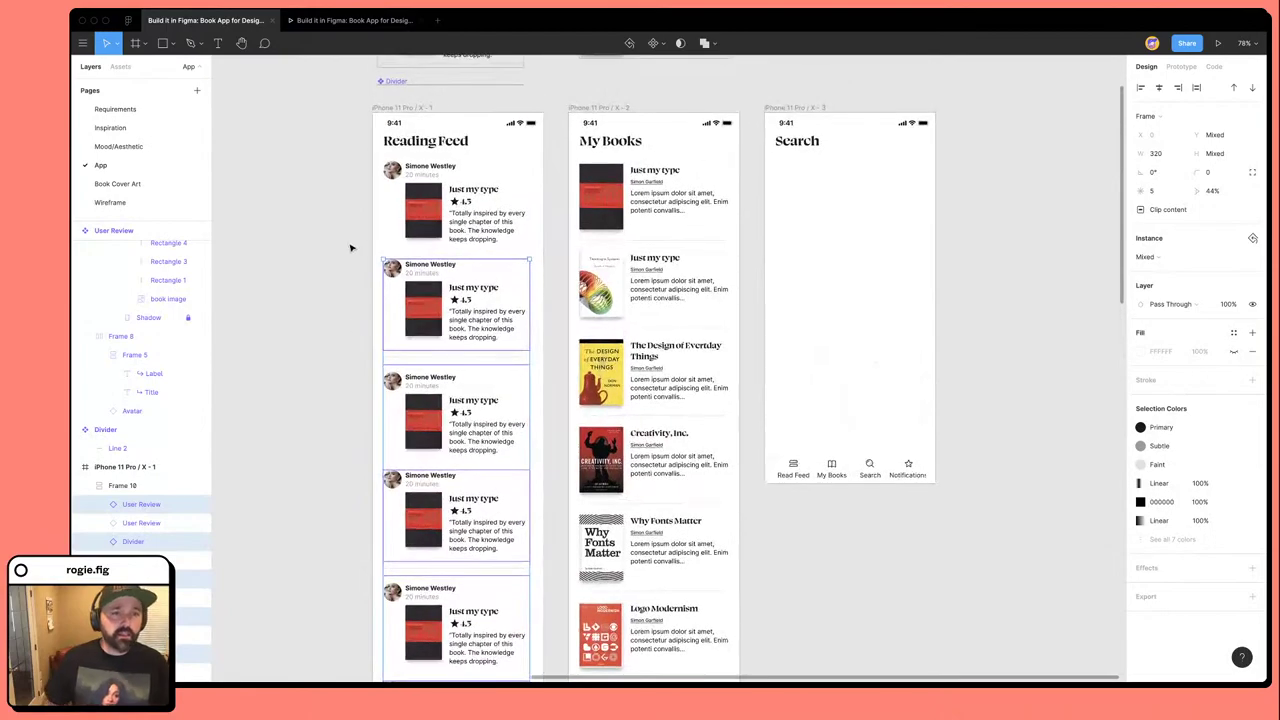
Move one of the two Dividers below the second User Review up between the first and second reviews.
click(350, 248)
click(430, 360)
click(430, 360)
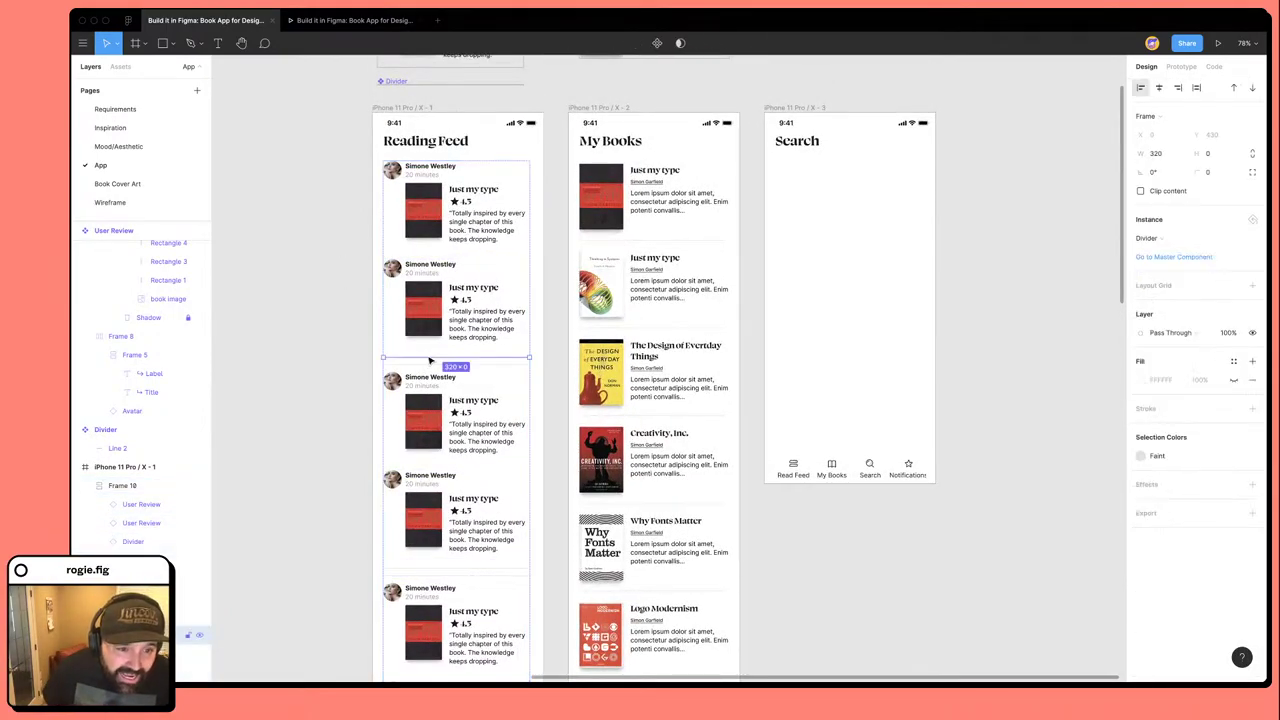
drag(430, 360, 430, 258)
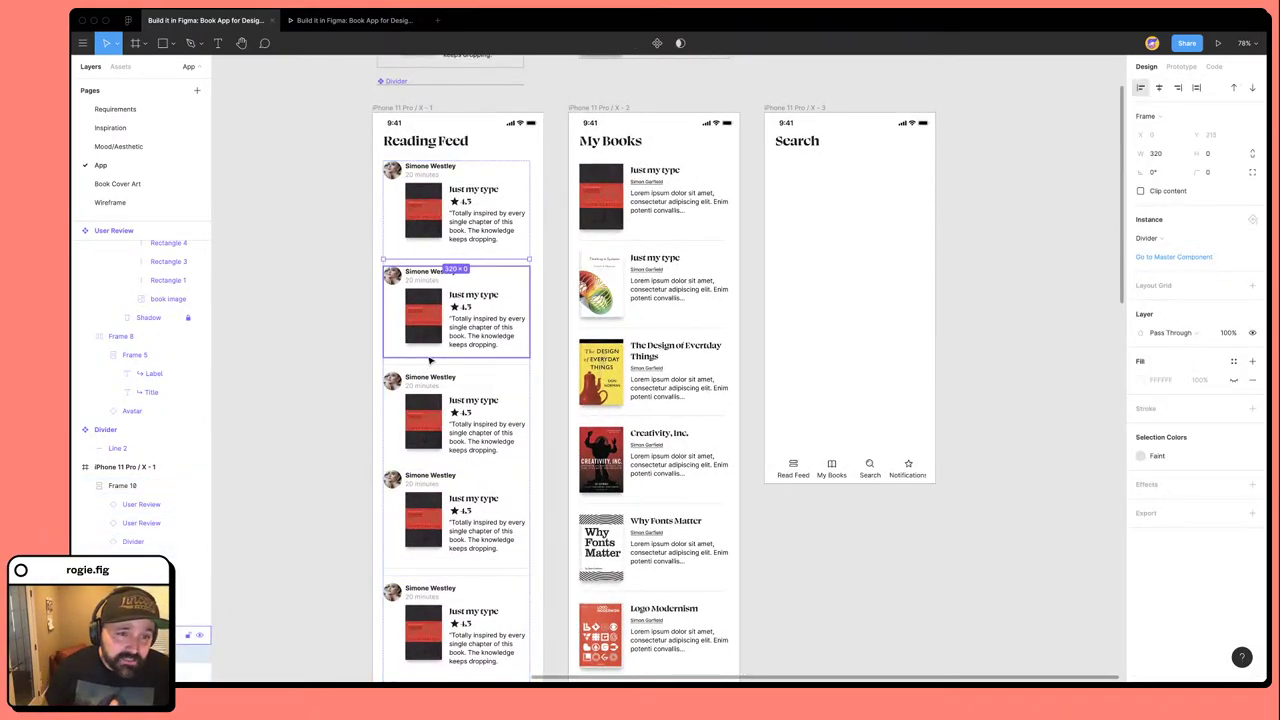
click(283, 374)
Move one of the two Dividers below the fourth User Review up between the third and fourth reviews.
click(463, 572)
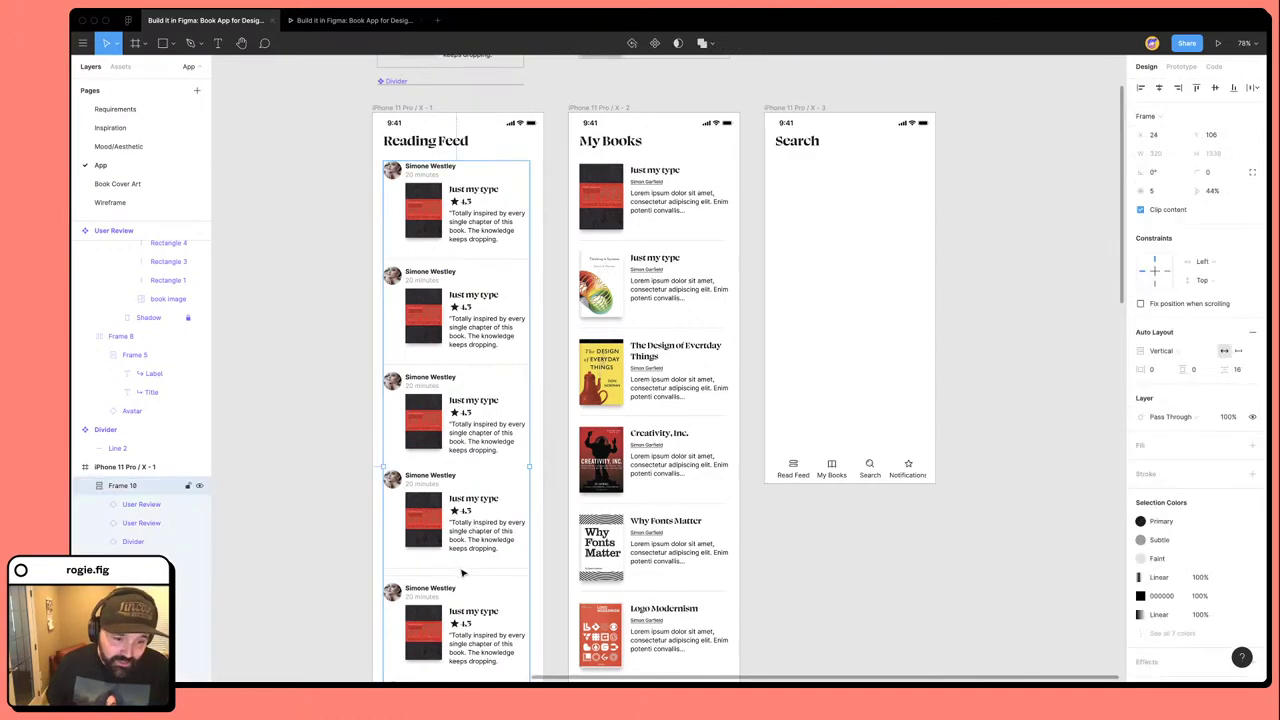
click(463, 572)
key(Up)
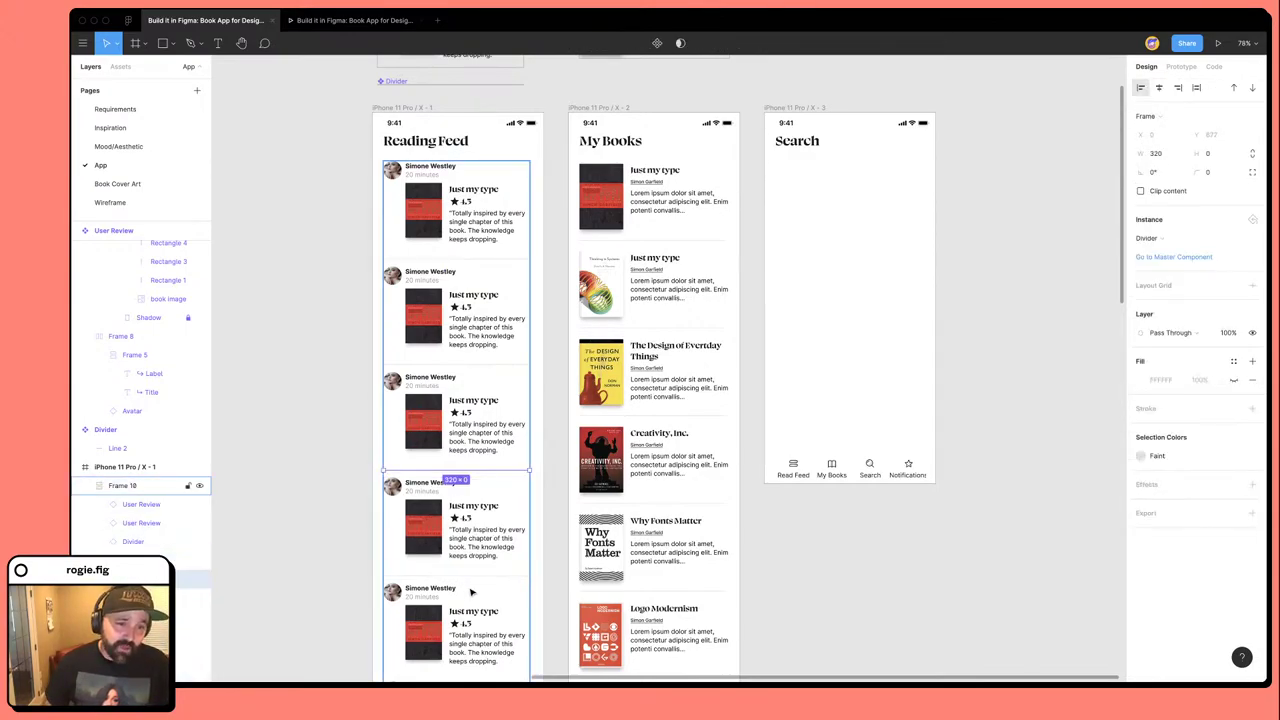
Duplicate a Divider in the Reading Feed list and place the copy between the last two User Reviews.
scroll(472, 597, down, 3)
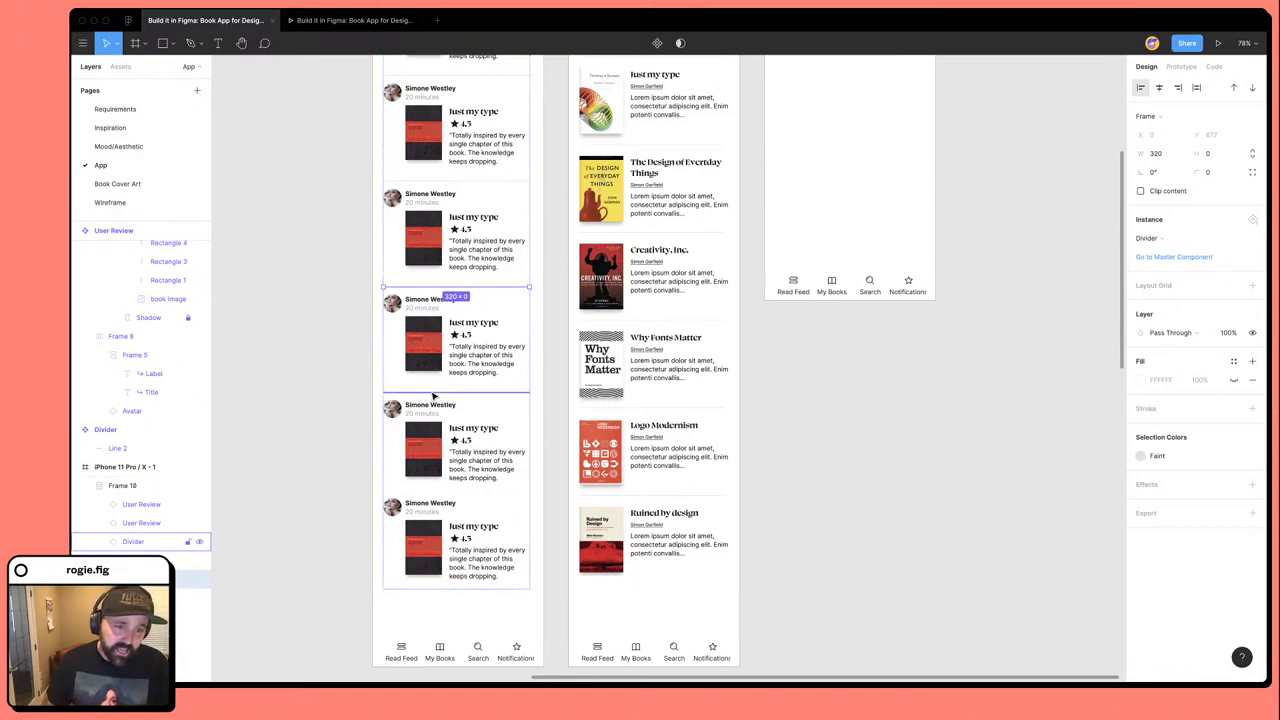
key(Down)
key(super+d)
key(Down)
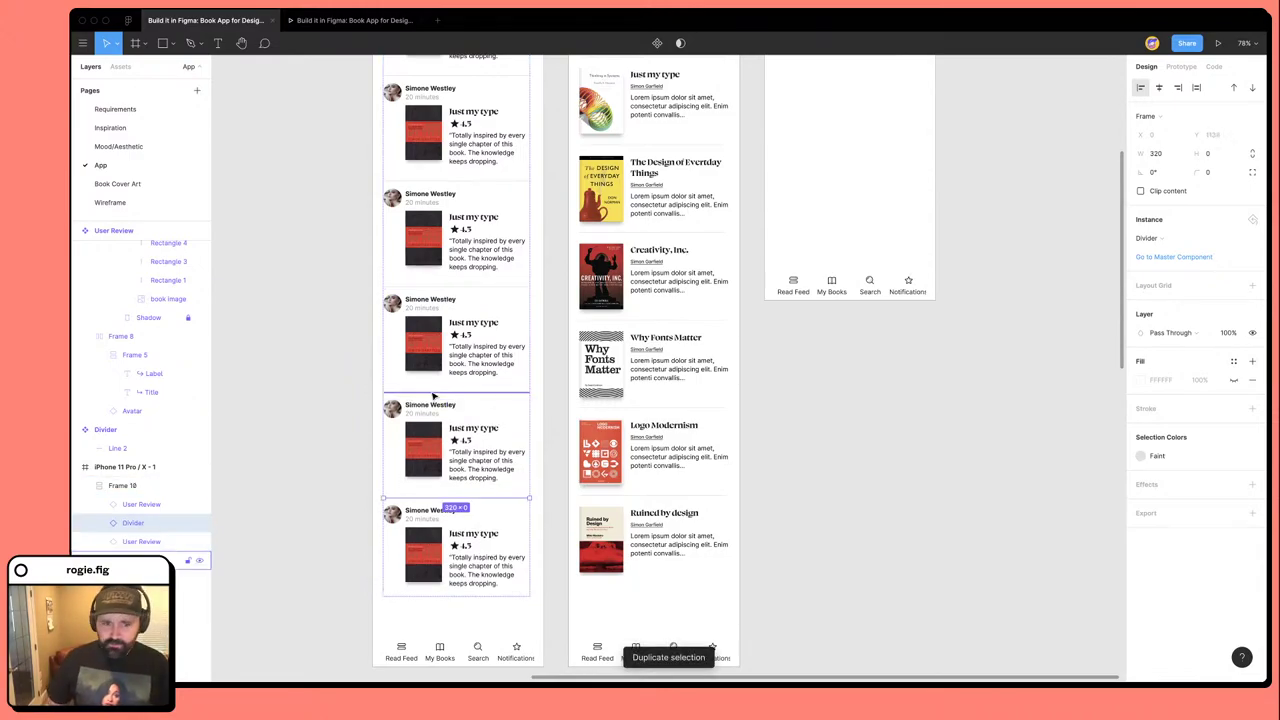
click(341, 378)
Change the second User Review's avatar photo by hiding the first image fill, keeping the second one visible.
scroll(341, 378, up, 3)
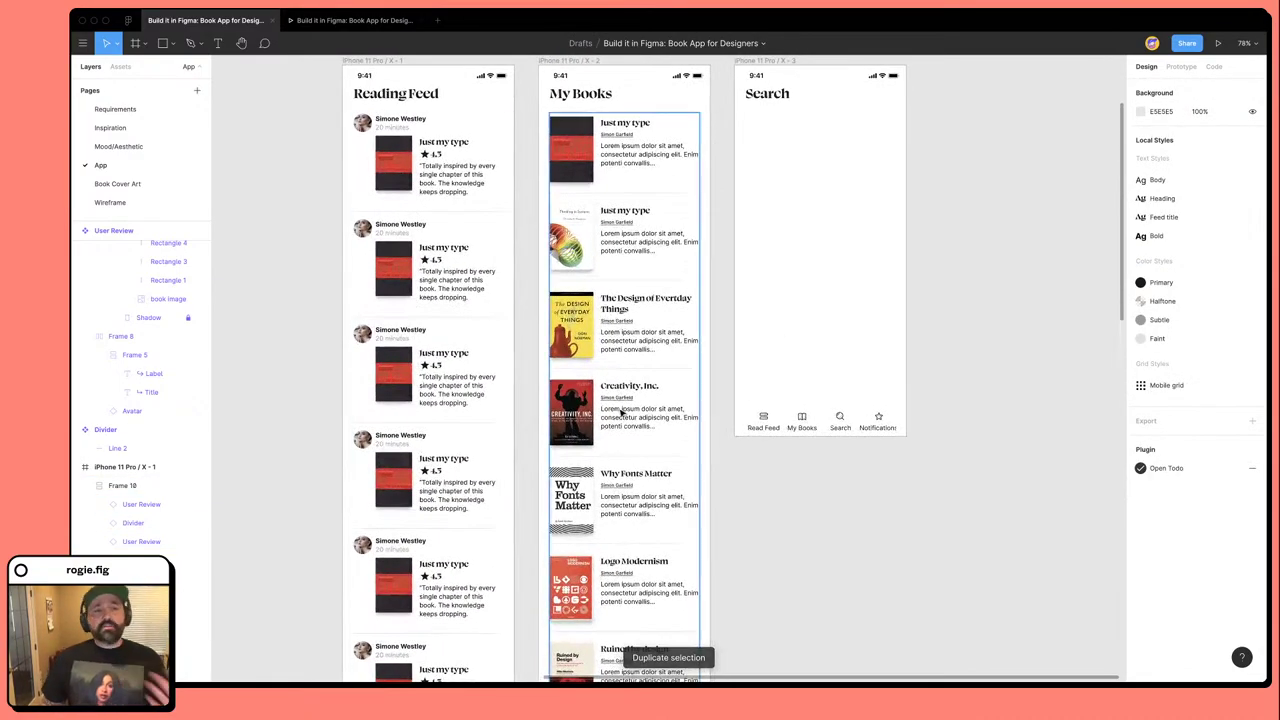
scroll(577, 380, left, 2)
click(520, 192)
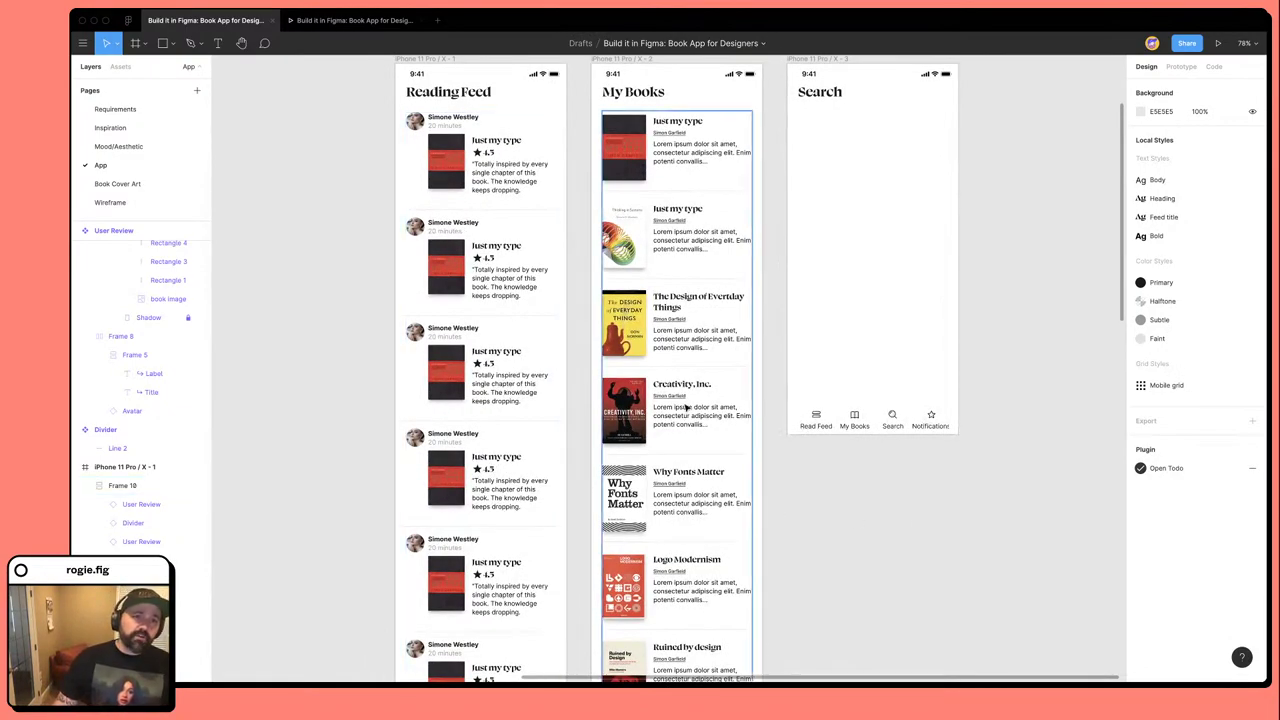
click(395, 242)
scroll(395, 242, up, 5)
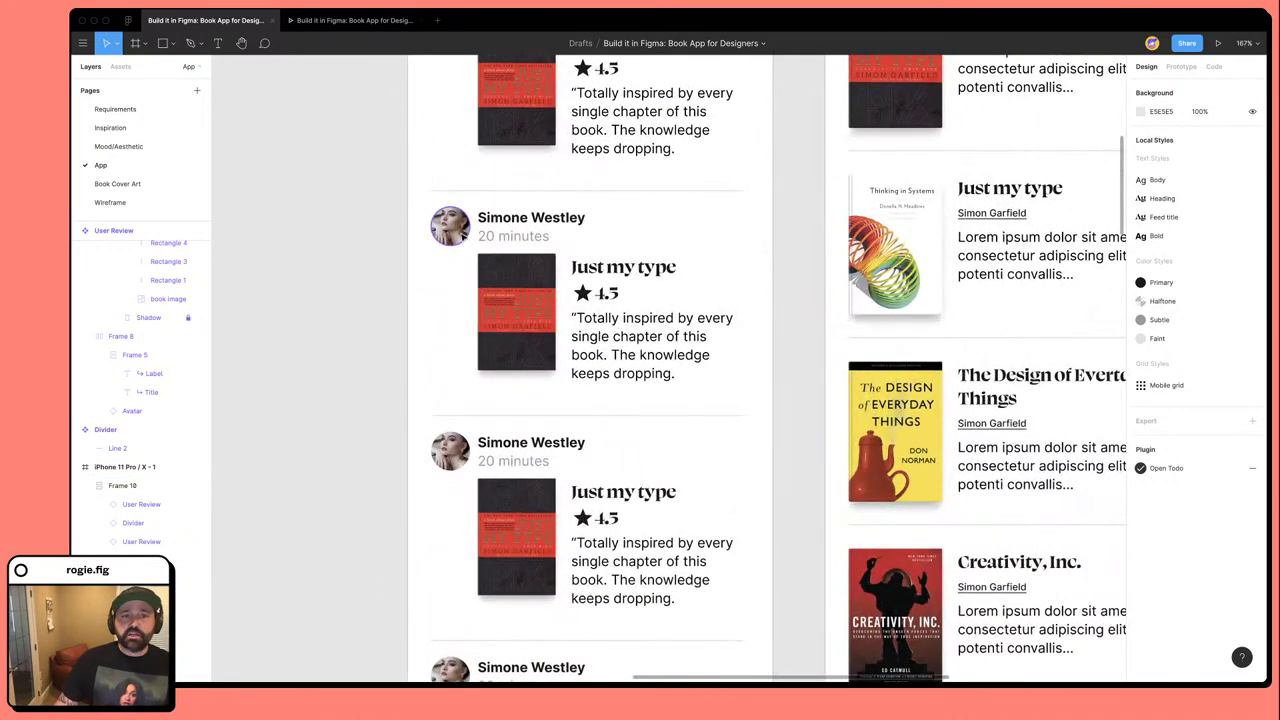
click(519, 271)
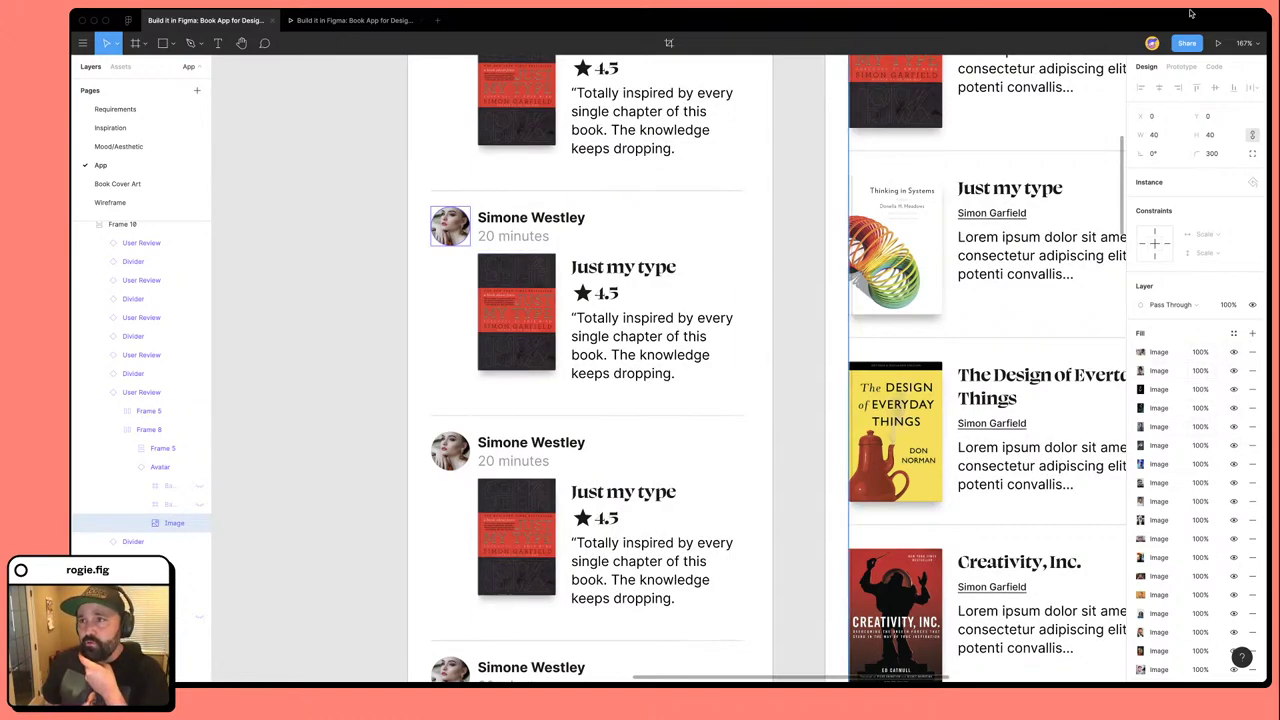
mouse_move(1190, 12)
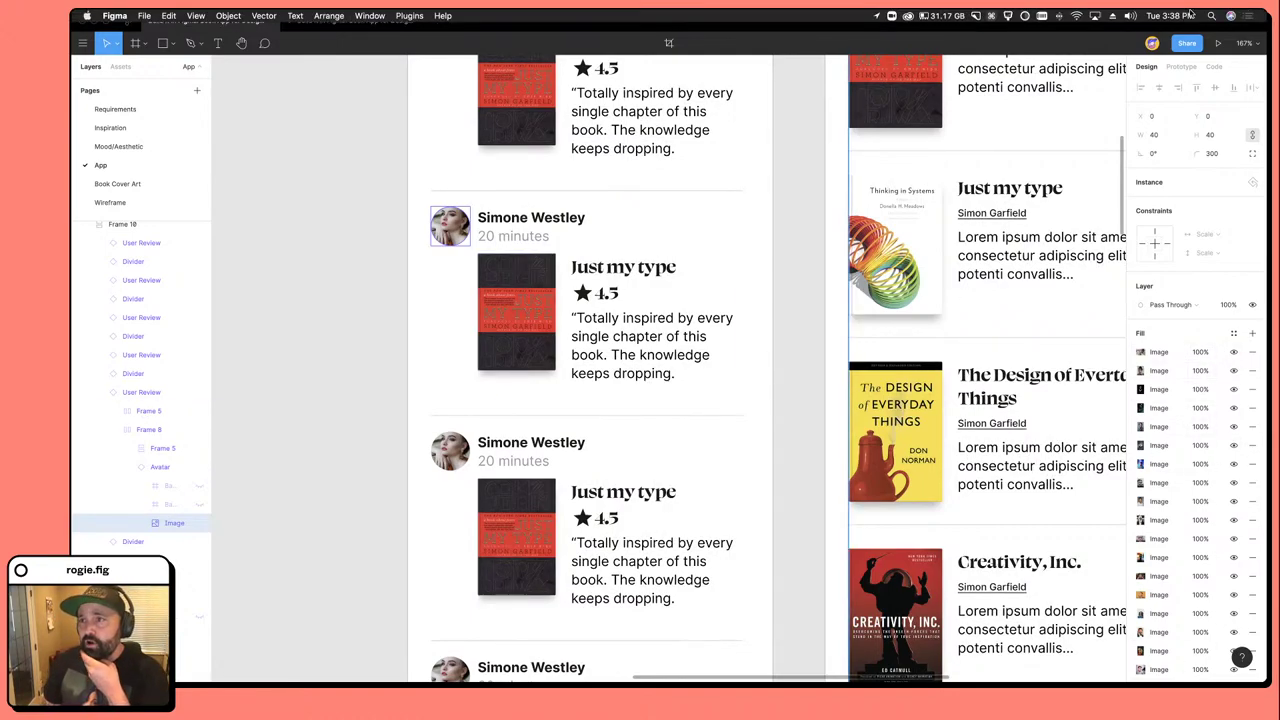
click(1233, 352)
click(1233, 371)
click(1233, 371)
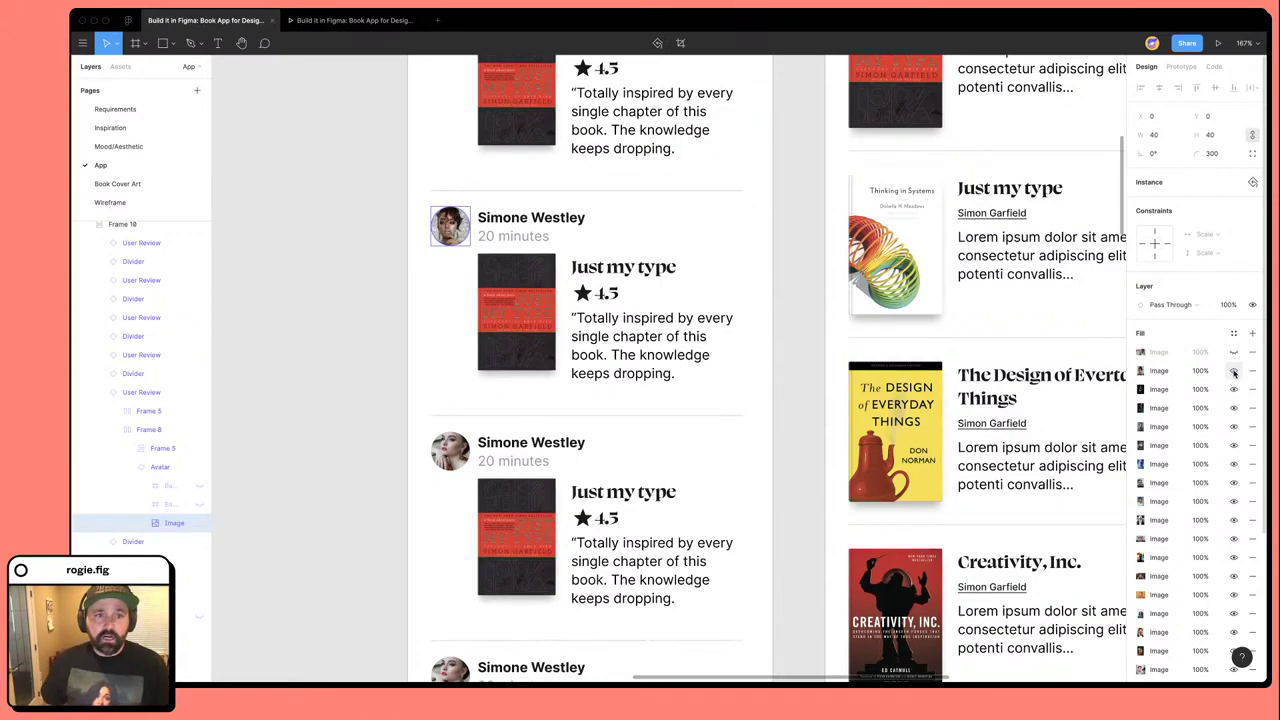
Hide the first two image fills of the third User Review's avatar so it uses the third photo.
click(450, 452)
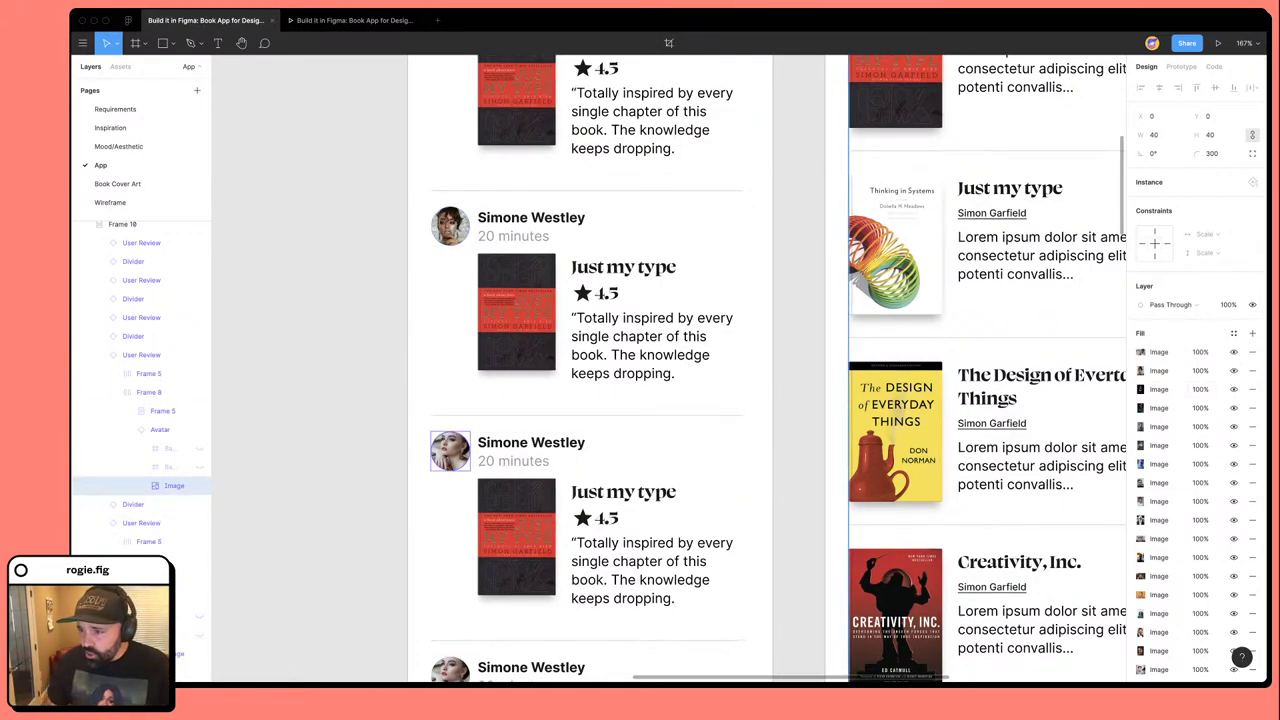
click(1233, 352)
click(1233, 371)
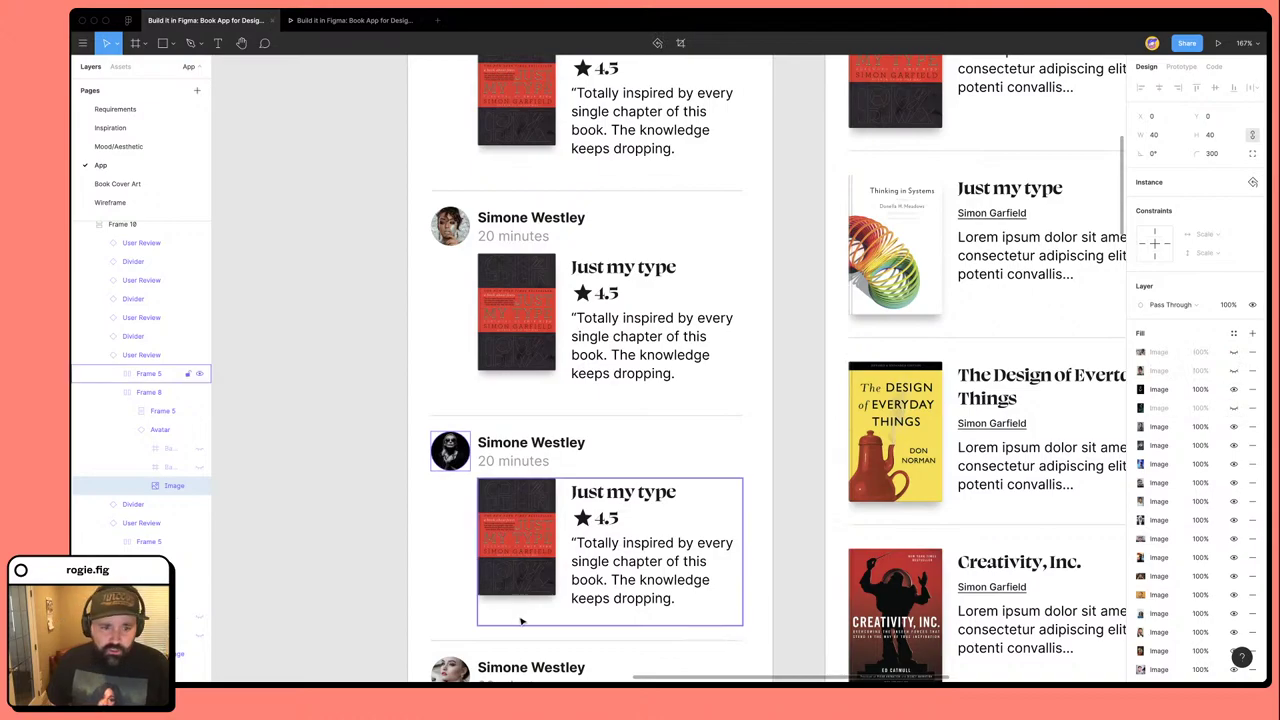
Hide the first three image fills of the fourth User Review's avatar so it uses the fourth photo.
scroll(515, 650, down, 3)
click(450, 495)
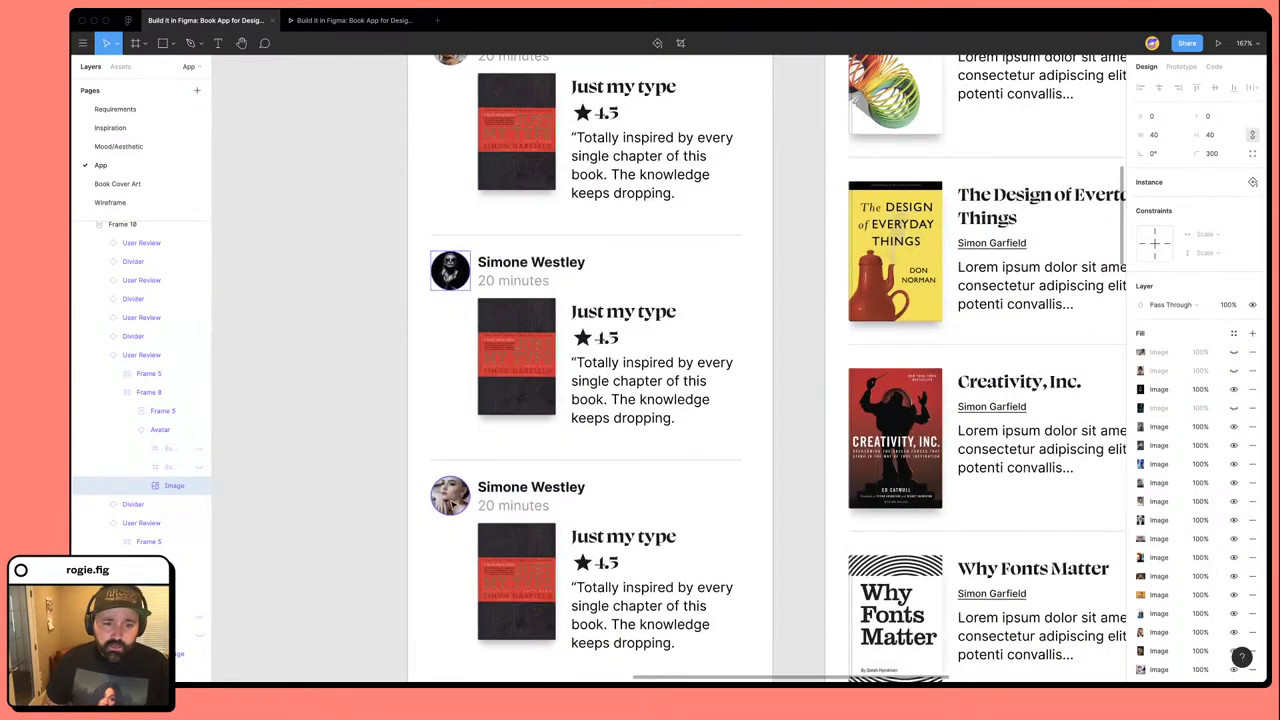
click(1233, 352)
click(1233, 371)
click(1233, 389)
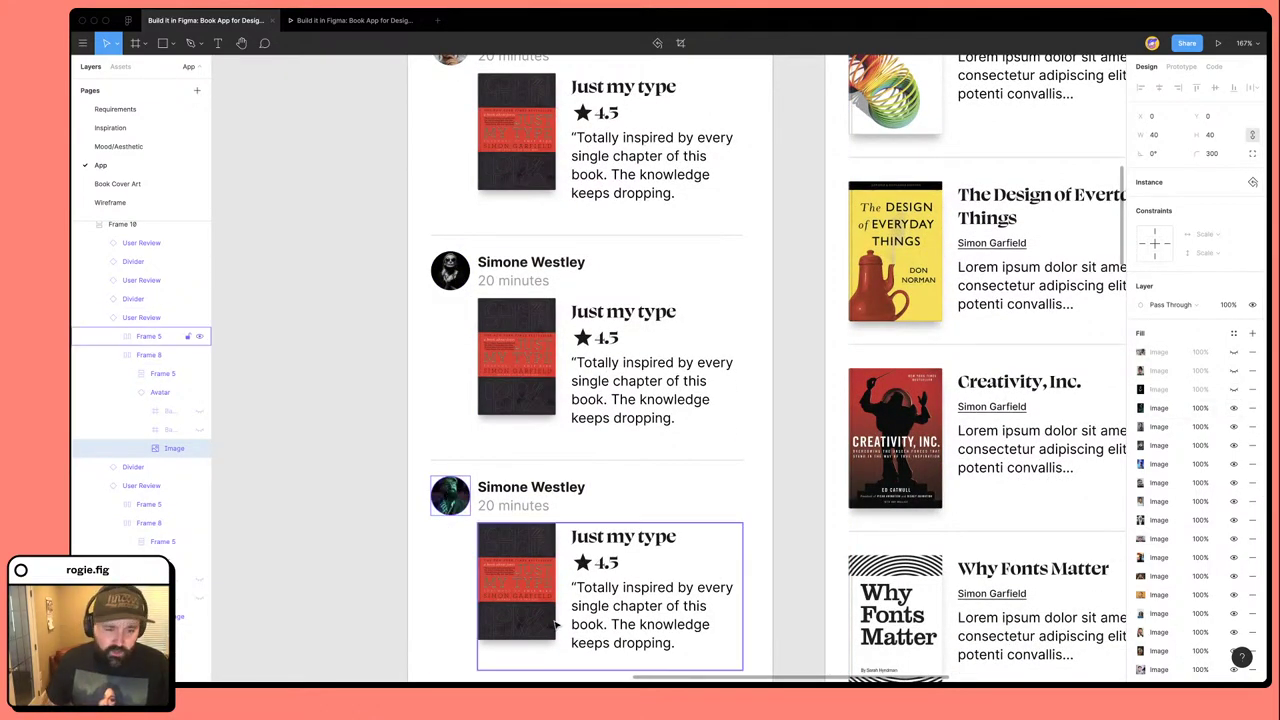
Hide the first four image fills of the fifth User Review's avatar so it uses the fifth photo.
scroll(600, 600, down, 5)
click(452, 433)
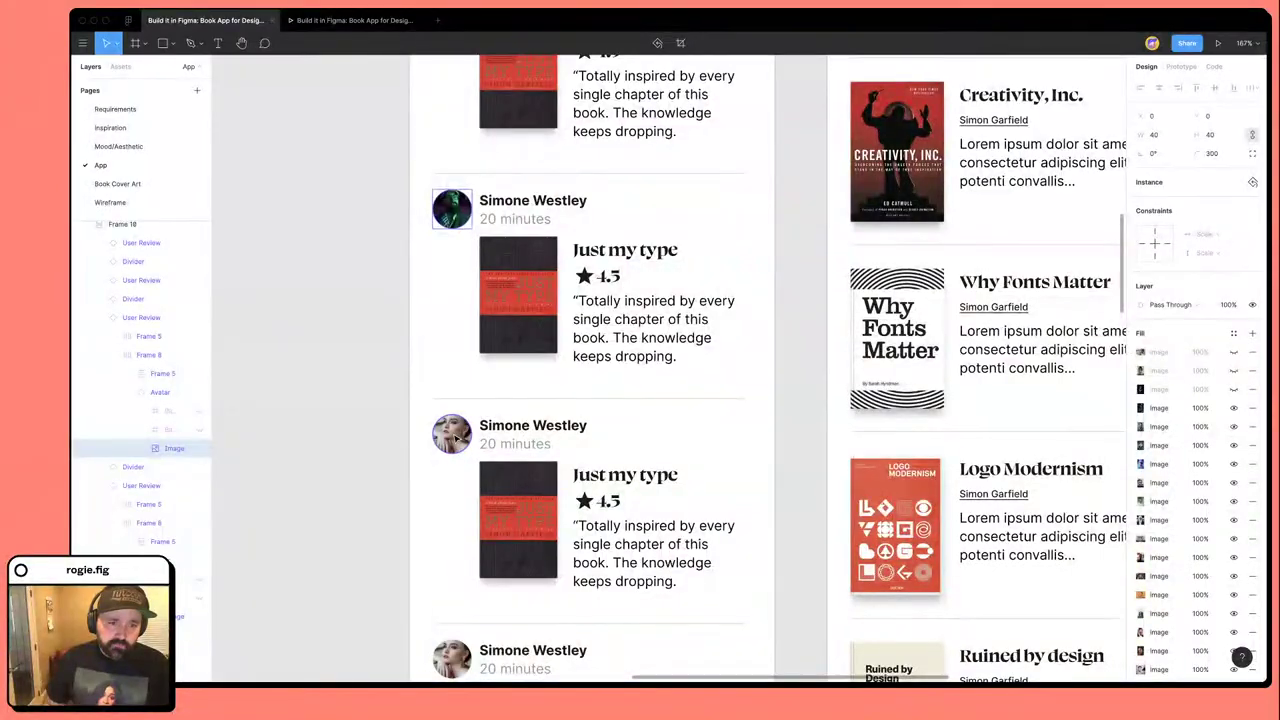
click(1233, 352)
click(1233, 371)
click(1233, 389)
click(1233, 408)
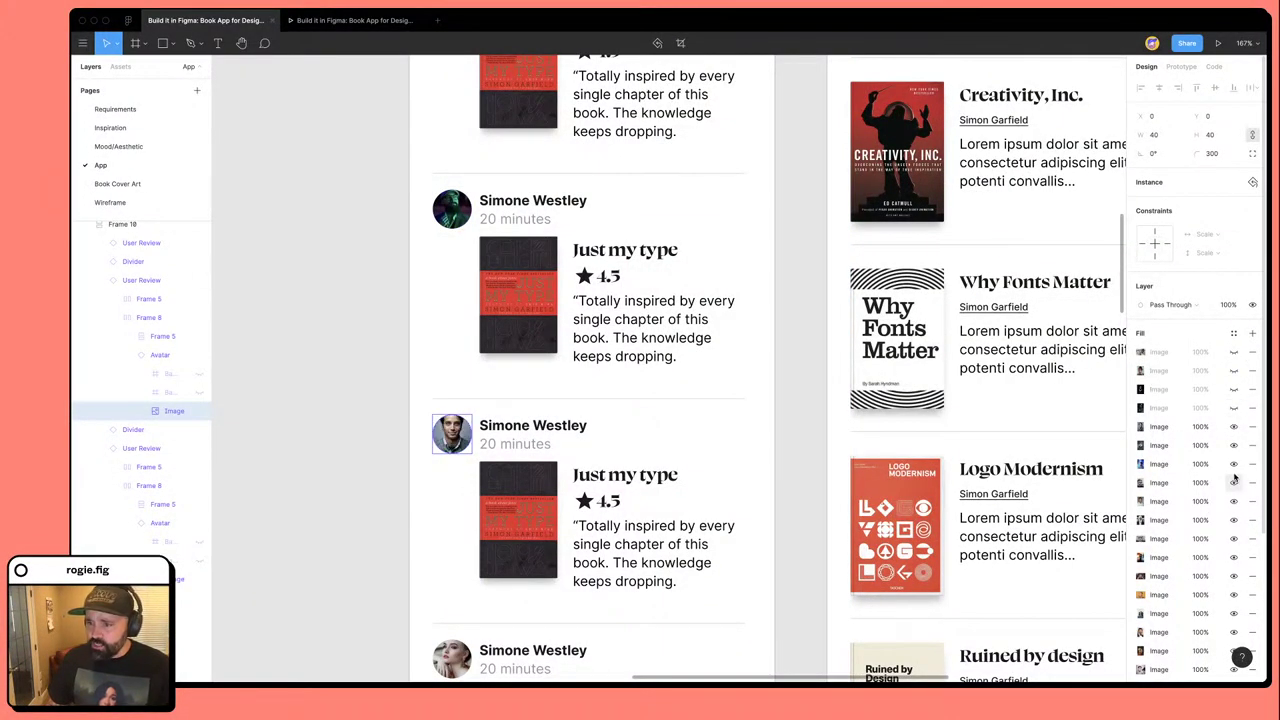
Hide the first nine image fills of the last User Review's avatar so it uses the tenth photo.
scroll(460, 440, down, 4)
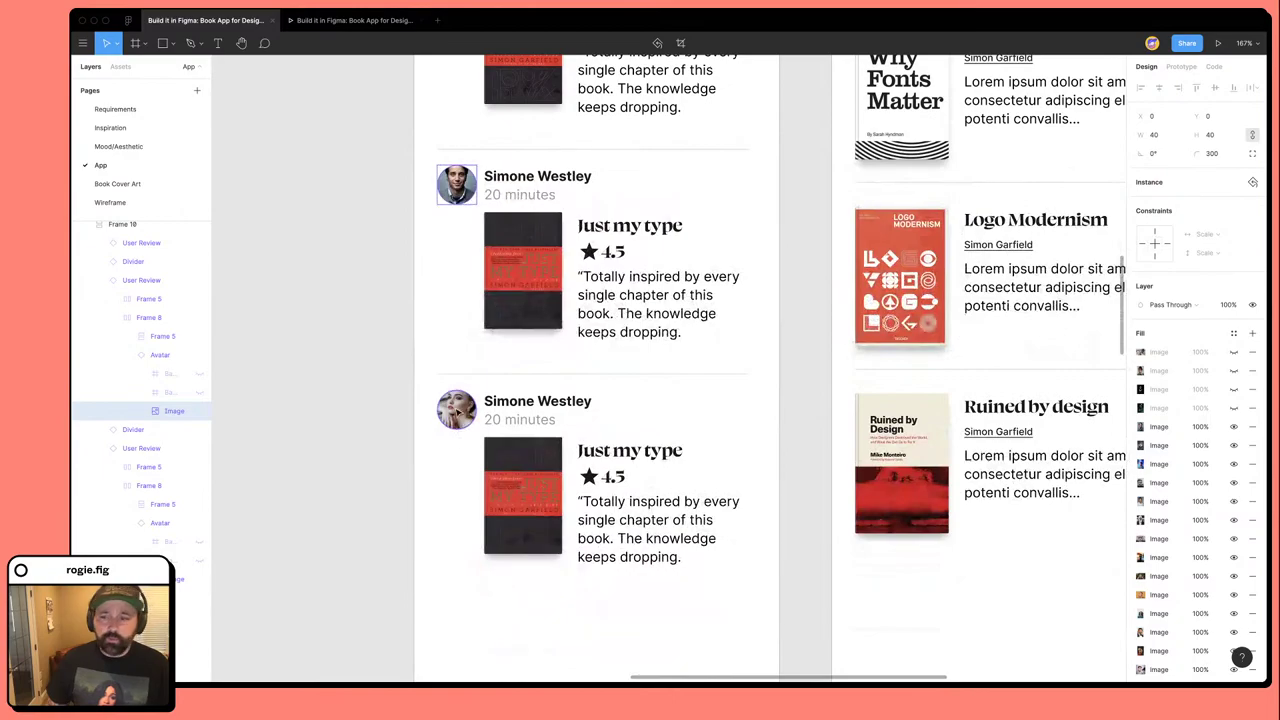
click(456, 410)
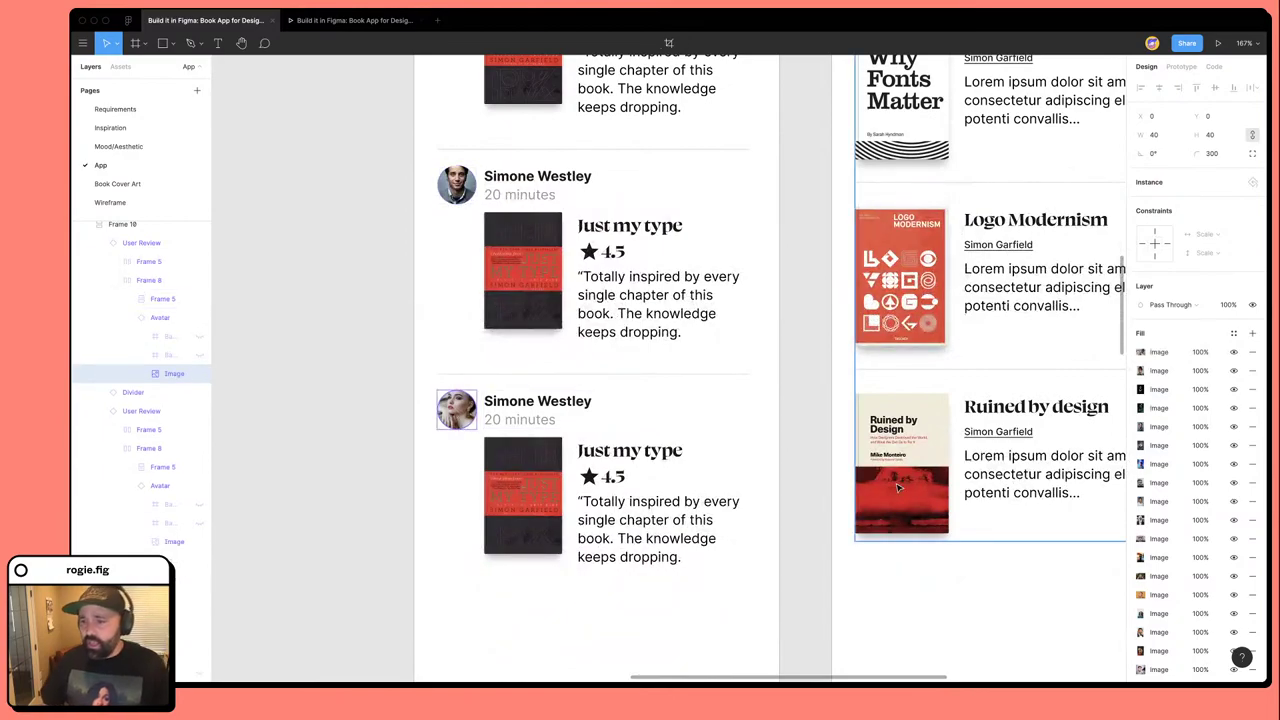
click(1233, 501)
click(1233, 482)
click(1233, 464)
click(1233, 445)
click(1233, 426)
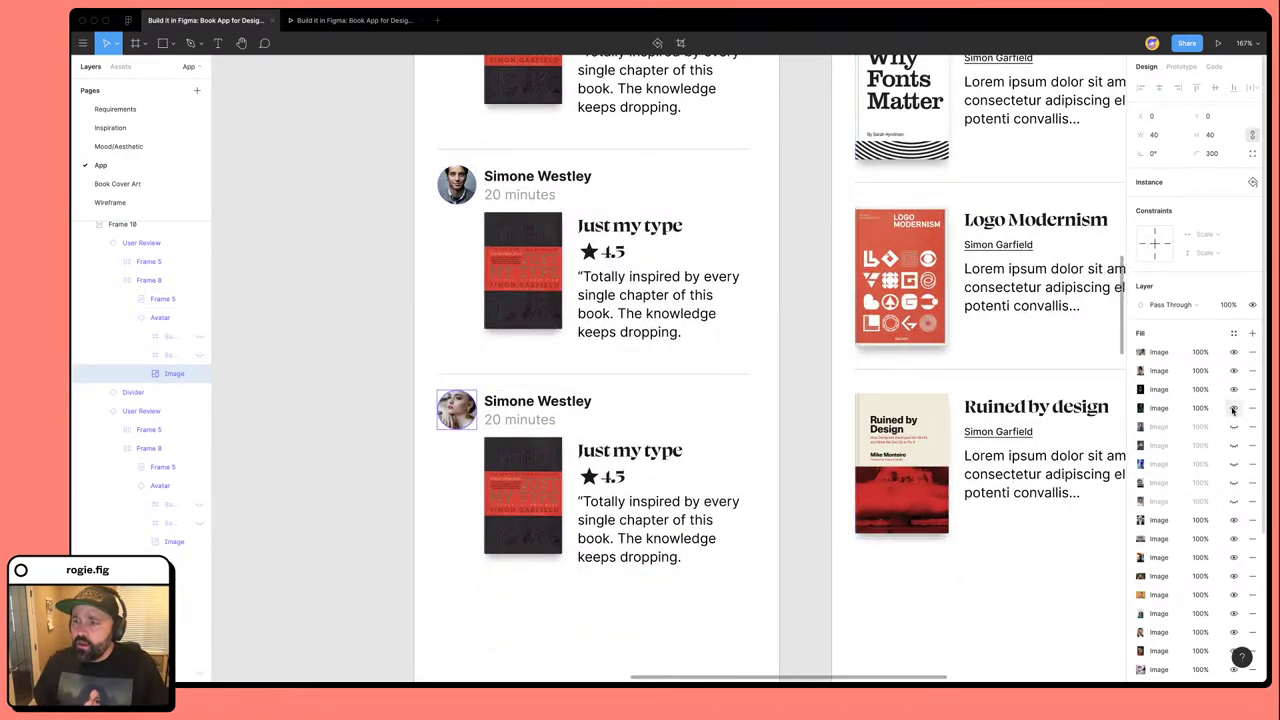
click(1233, 408)
click(1233, 389)
click(1233, 370)
click(1233, 352)
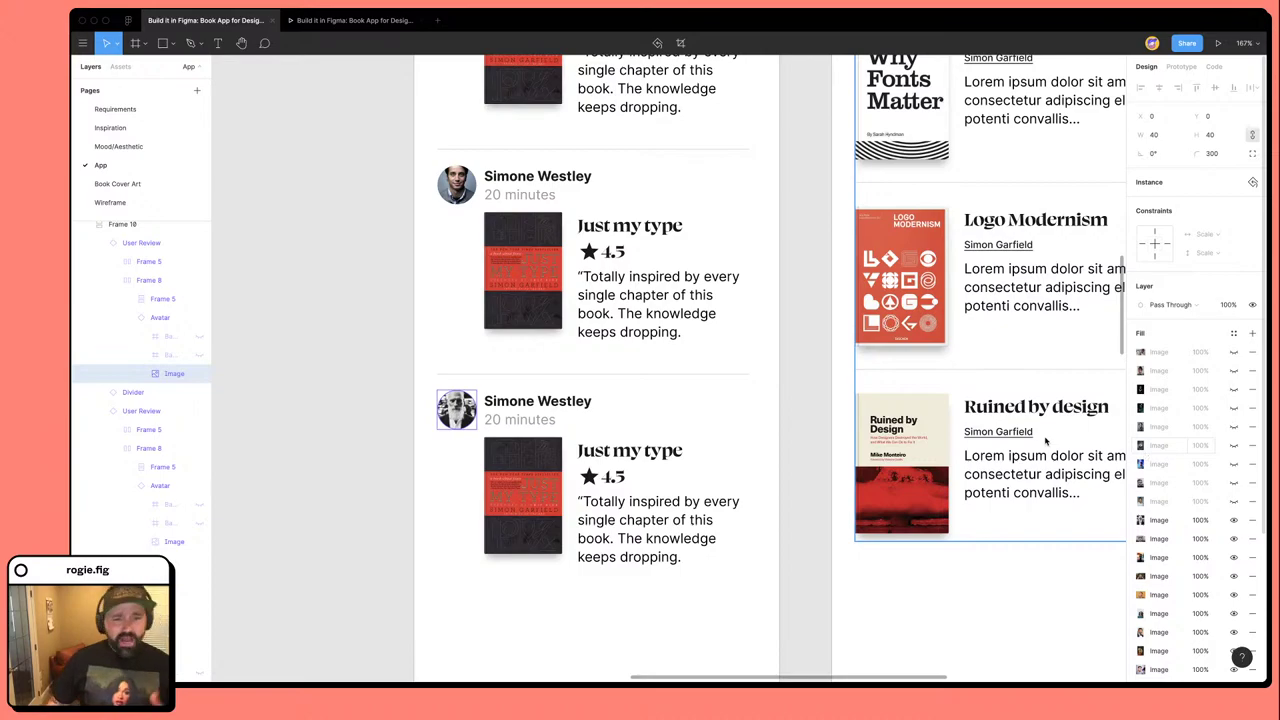
click(343, 371)
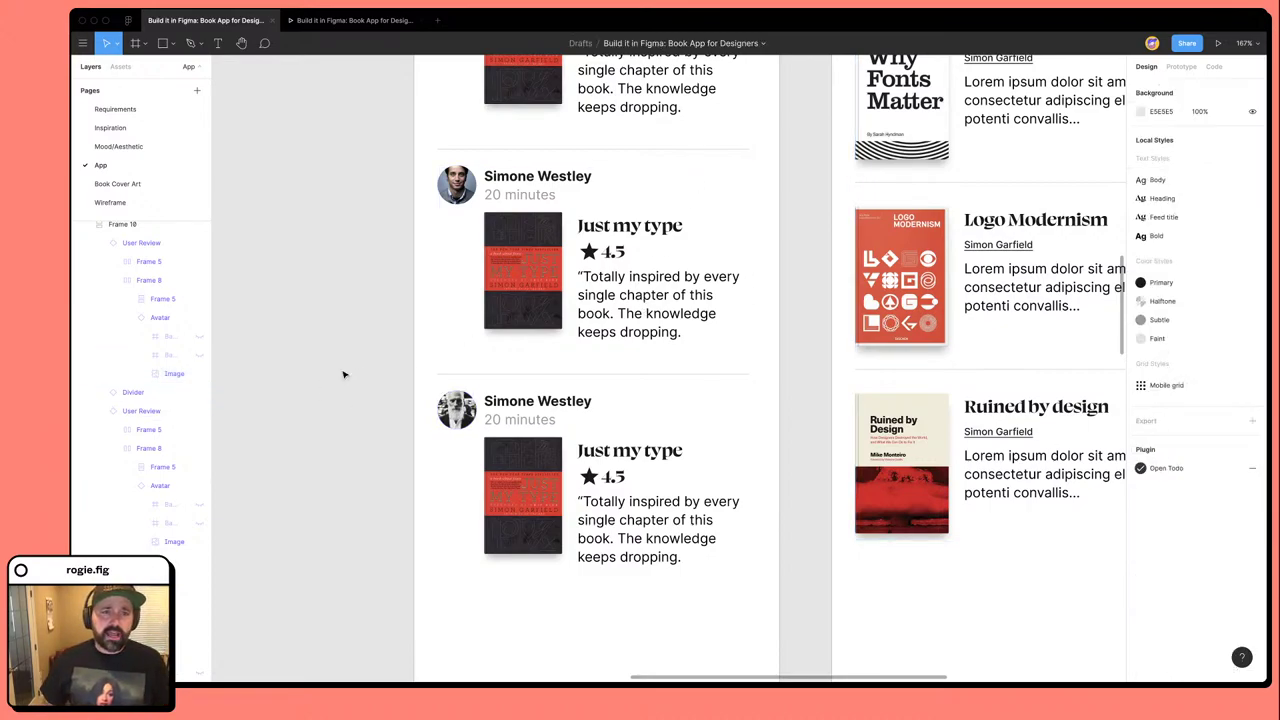
click(476, 198)
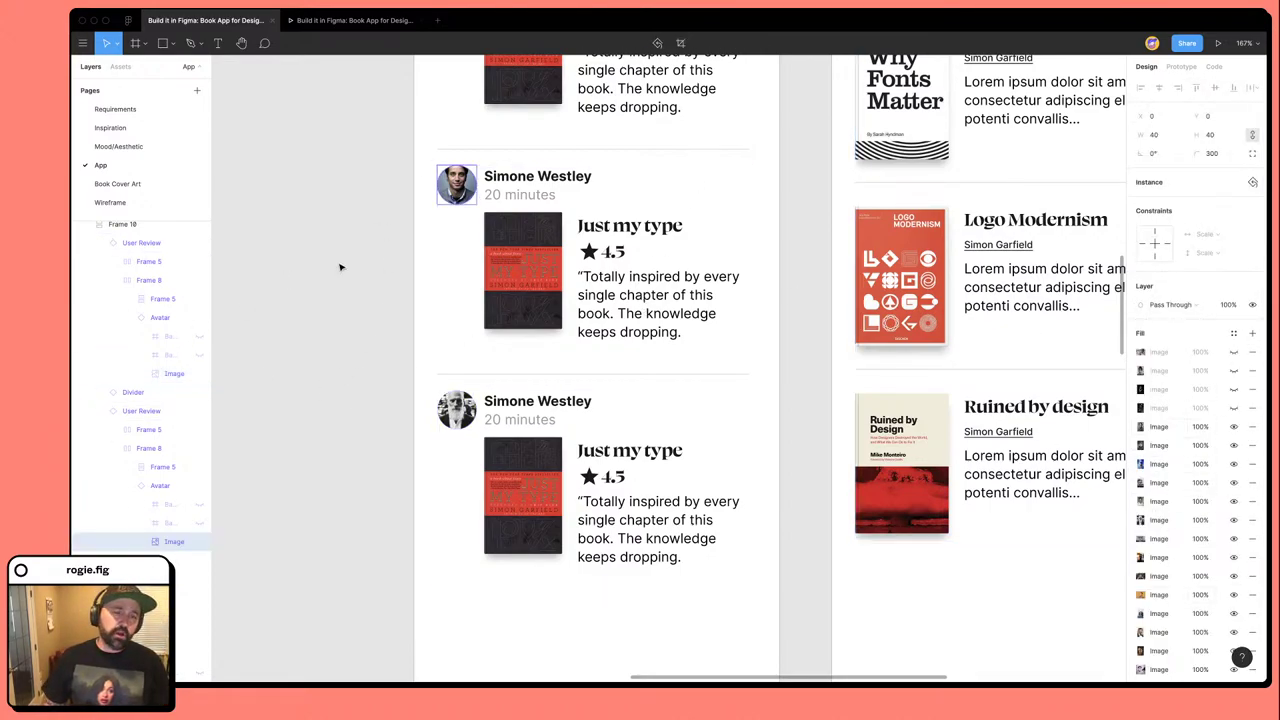
click(357, 357)
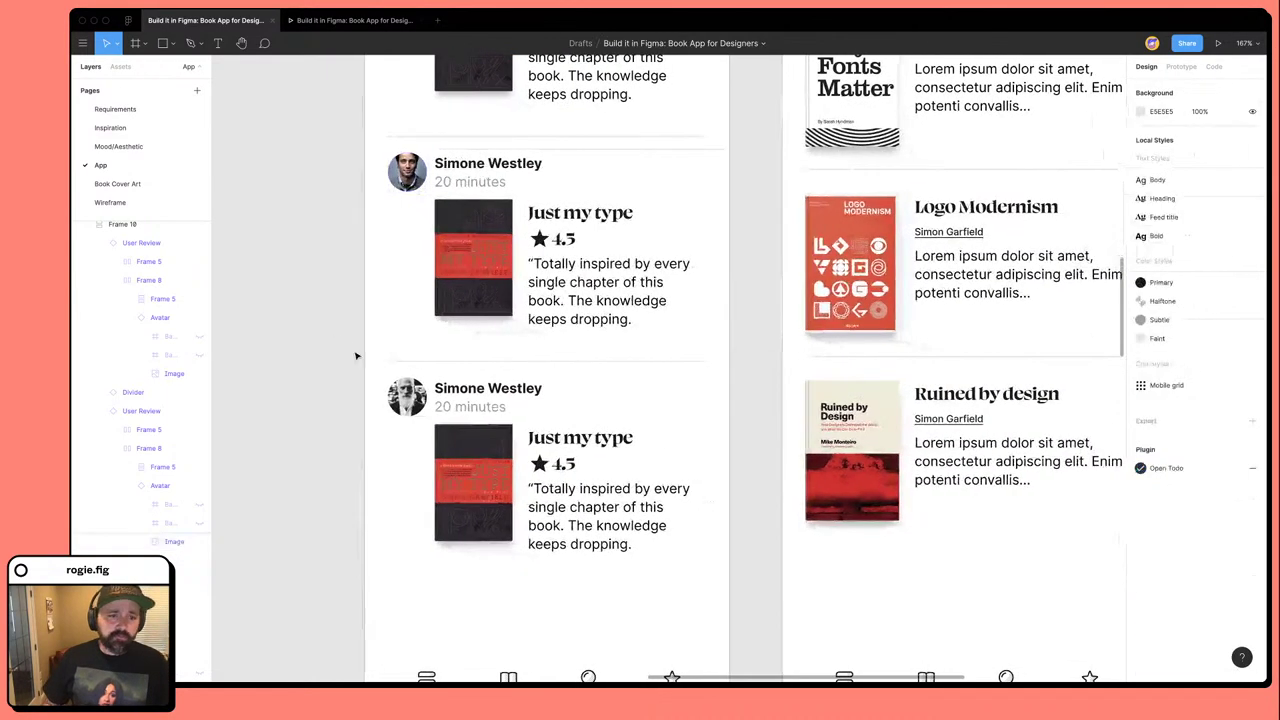
scroll(400, 370, down, 3)
scroll(600, 390, up, 3)
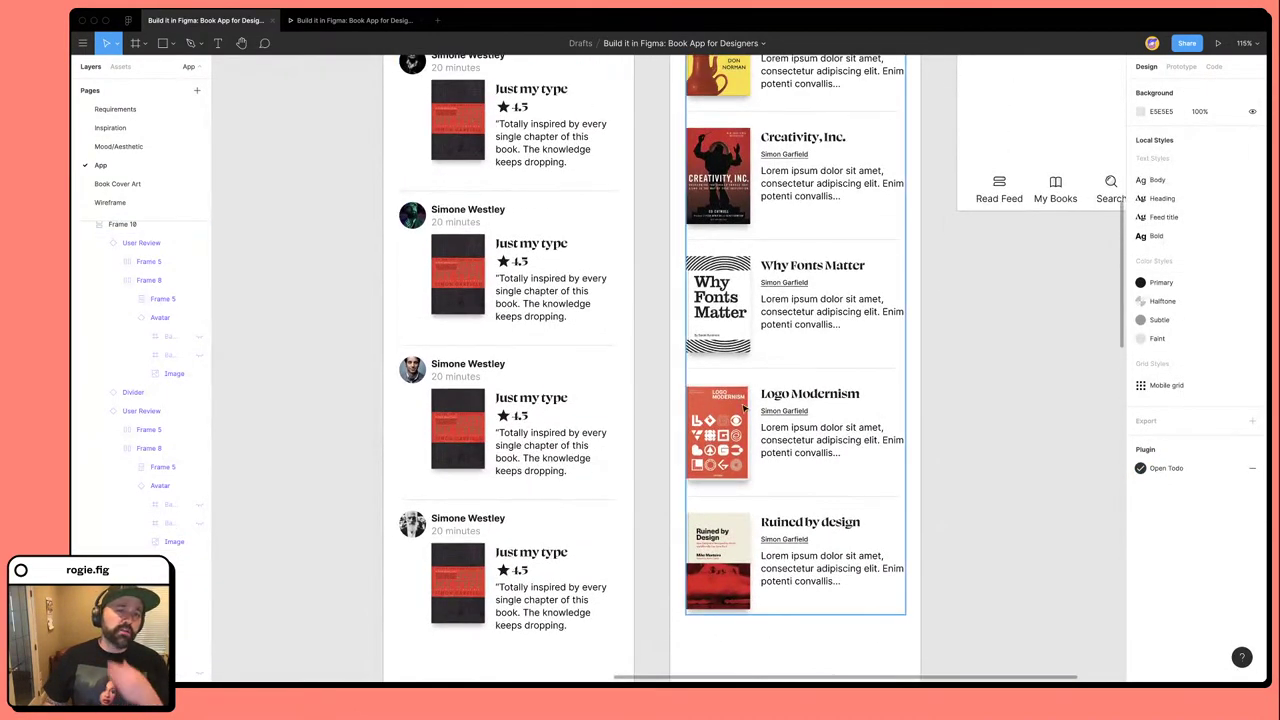
Switch the book cover in the second User Review to the Thinking in Systems image fill.
scroll(693, 367, up, 8)
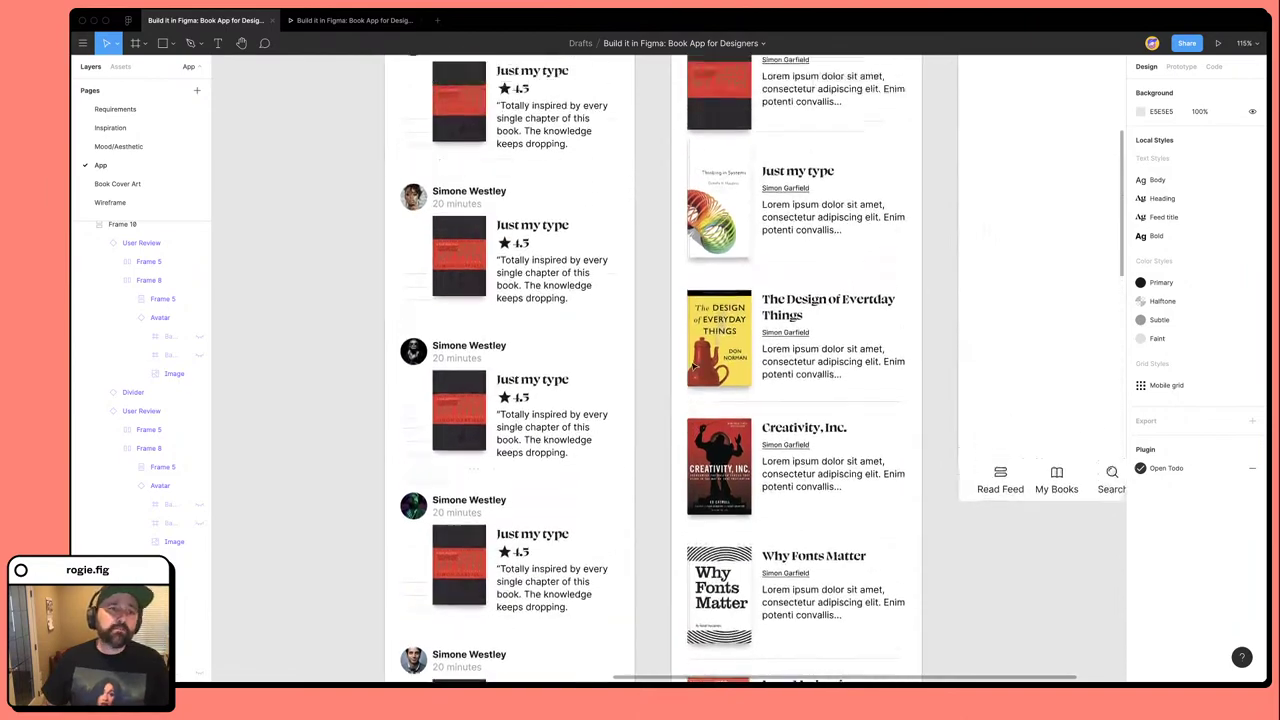
super+click(460, 322)
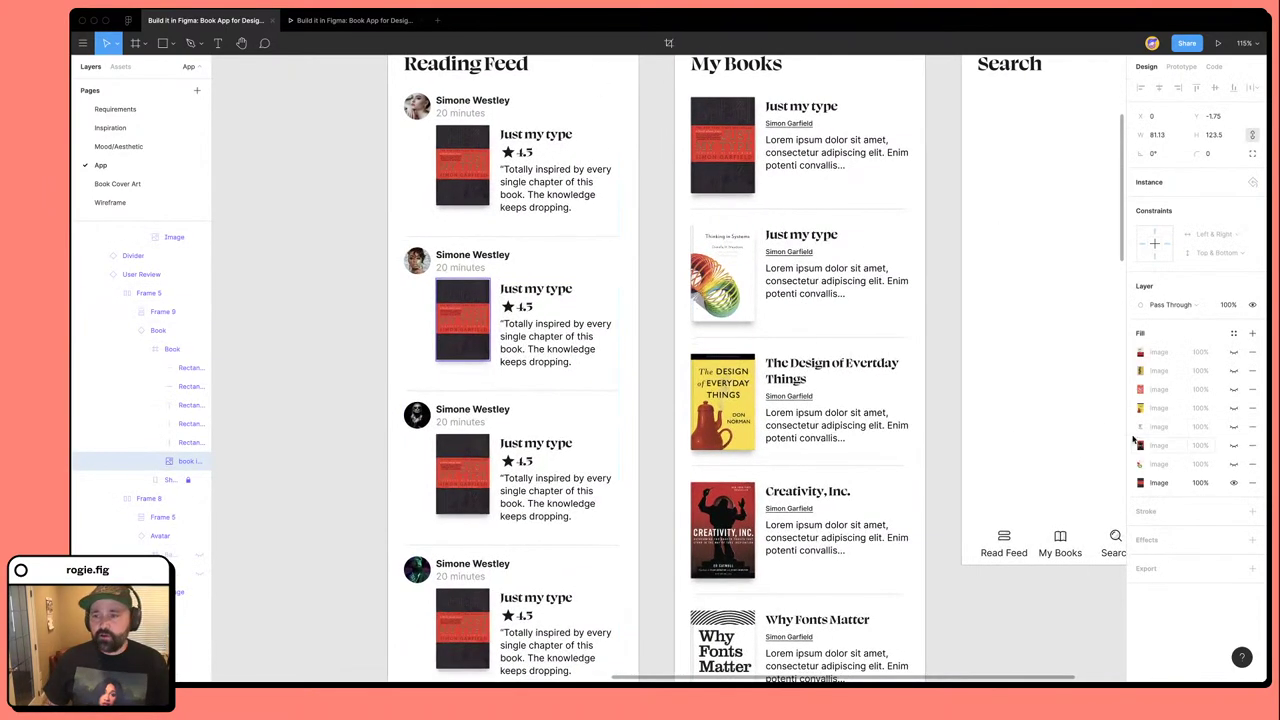
click(1233, 483)
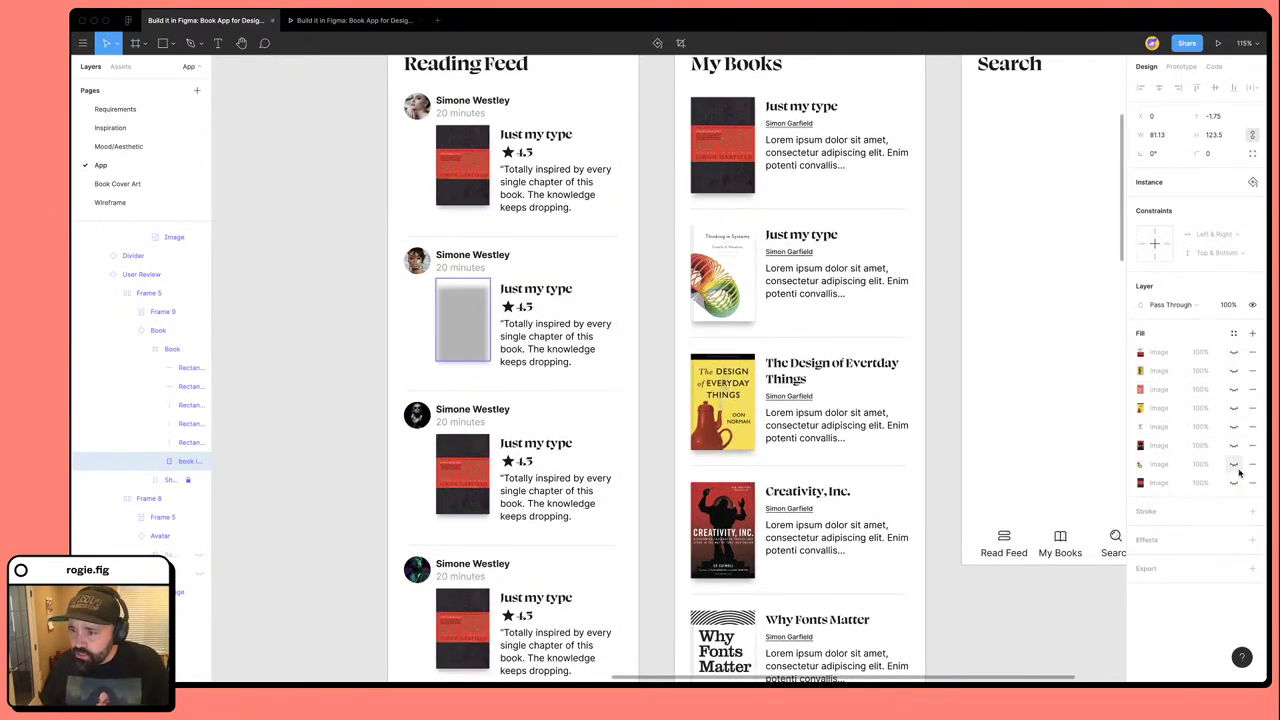
click(1233, 464)
Switch the book cover in the third User Review to the Creativity, Inc. image fill.
super+click(462, 474)
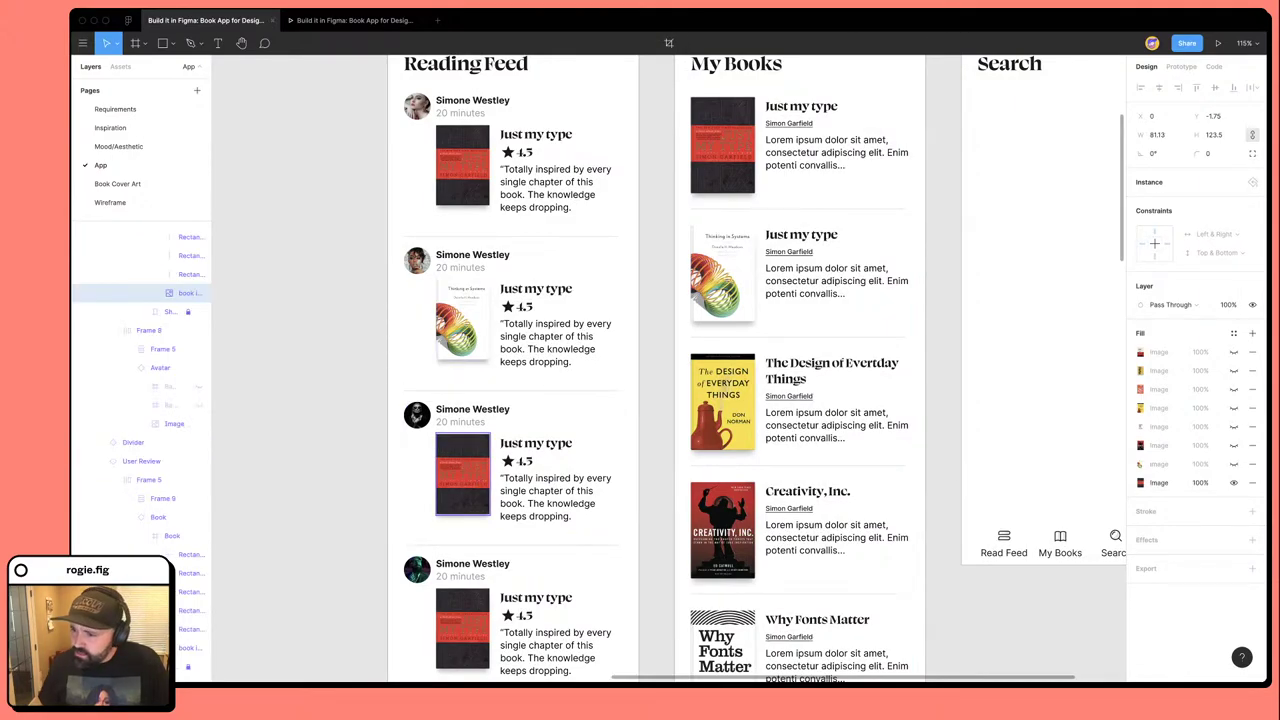
click(1234, 484)
click(1234, 445)
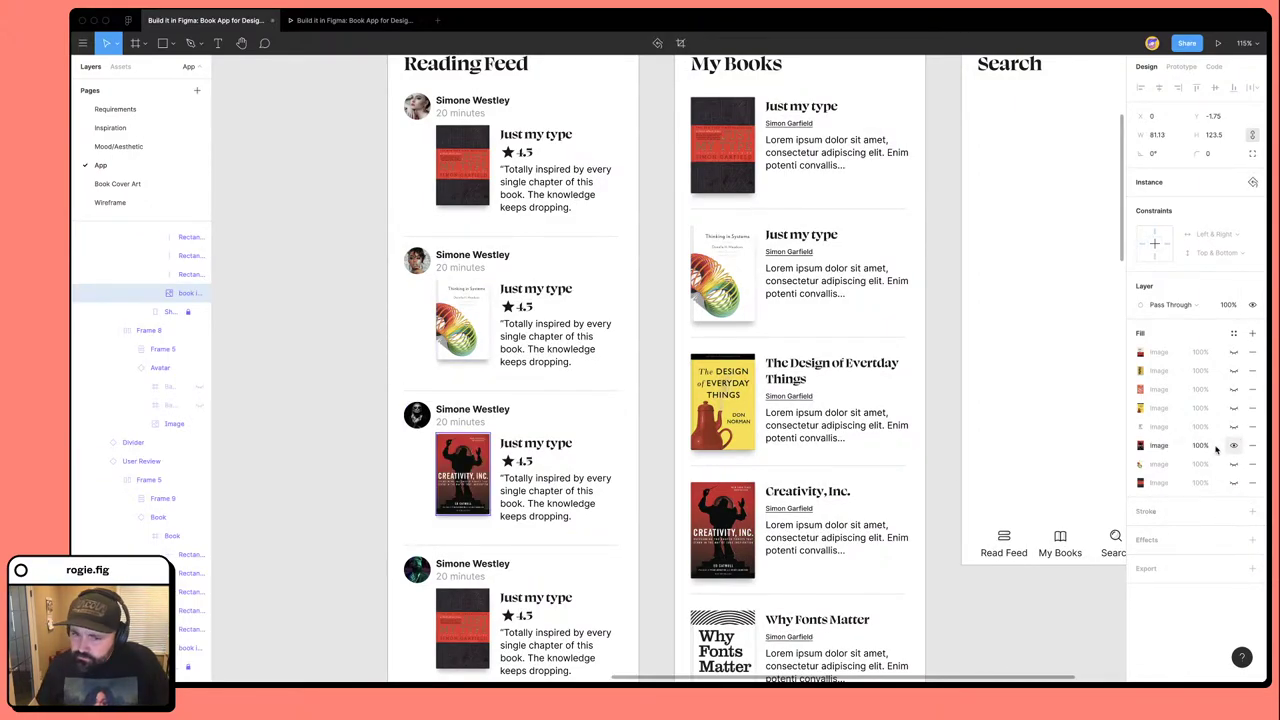
Switch the book cover in the fourth User Review to The Design of Everyday Things image fill.
scroll(679, 493, down, 3)
scroll(679, 493, down, 2)
super+click(462, 440)
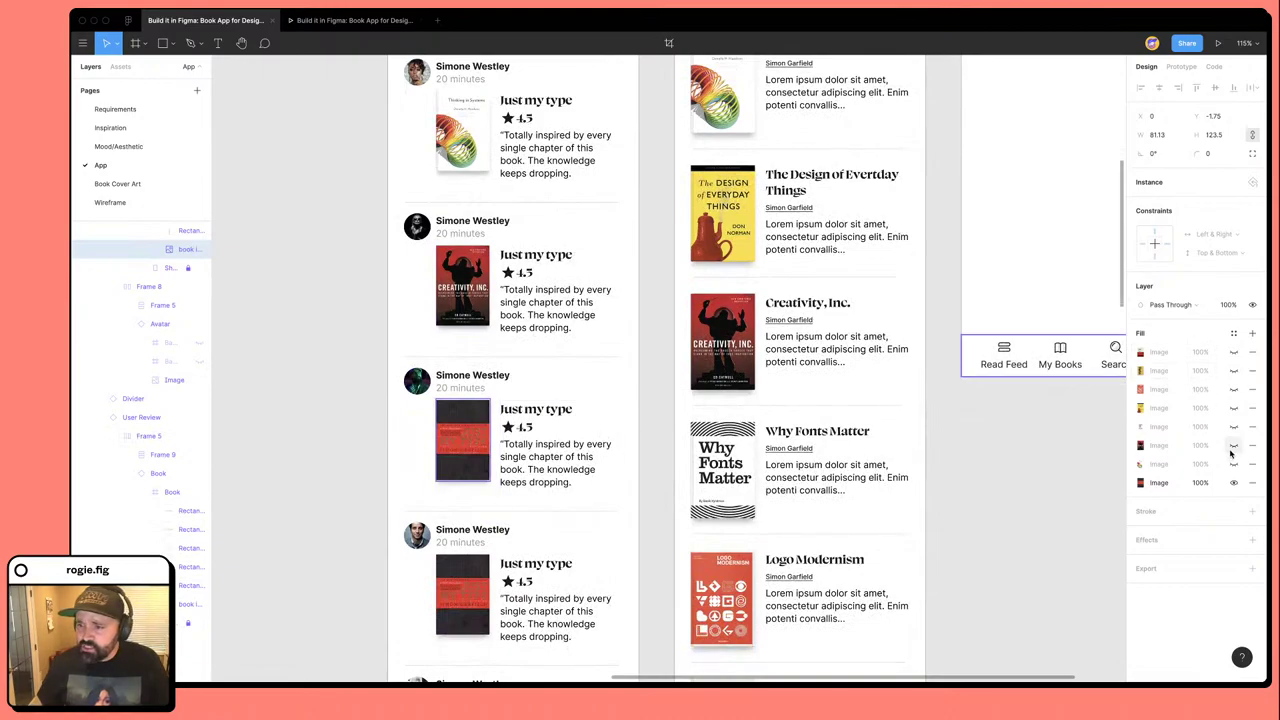
click(1233, 484)
click(1234, 408)
Switch the book cover in the fifth User Review to the Logo Modernism image fill.
scroll(480, 400, down, 4)
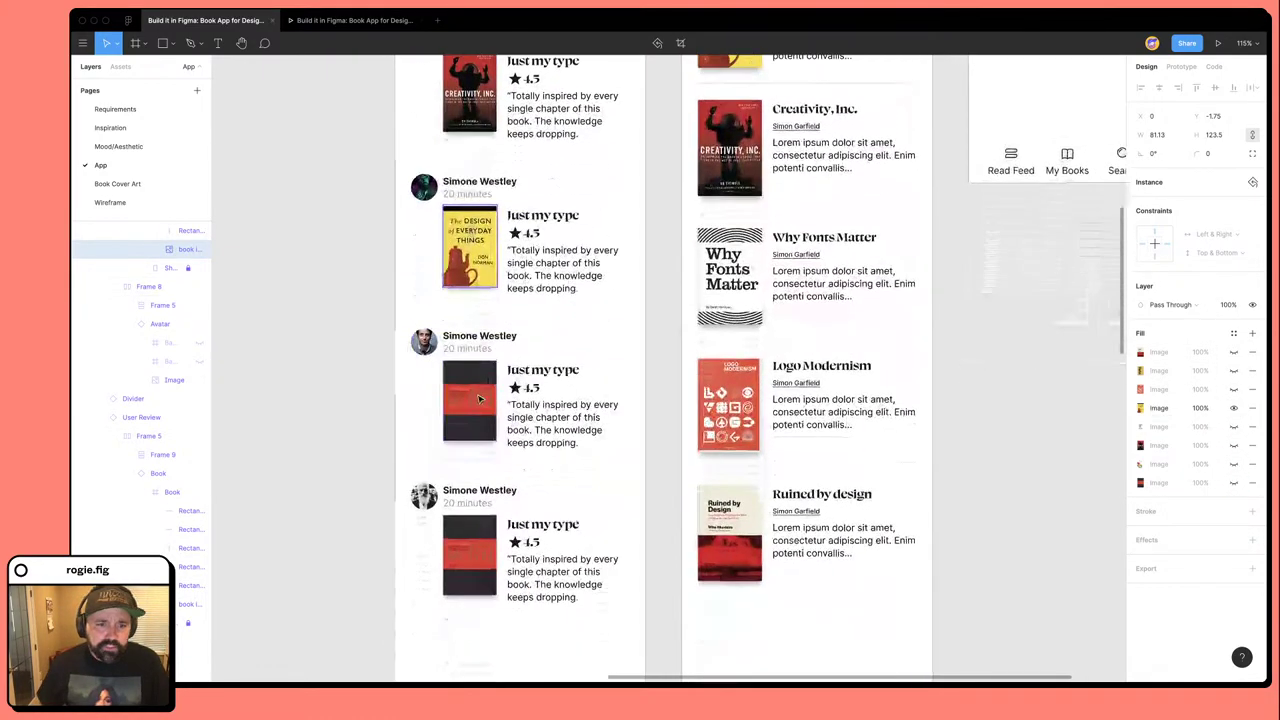
super+click(490, 407)
click(1233, 483)
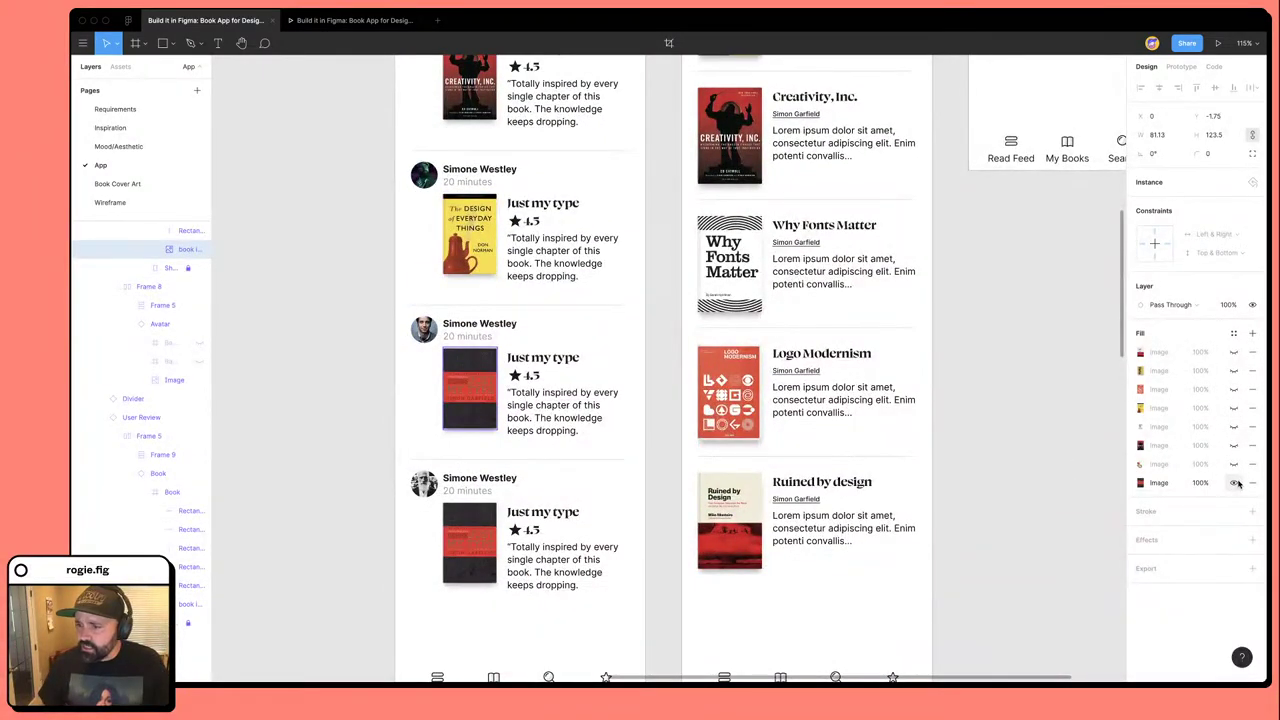
click(1233, 389)
Switch the book cover in the sixth User Review to the Ruined by Design image fill.
super+click(470, 543)
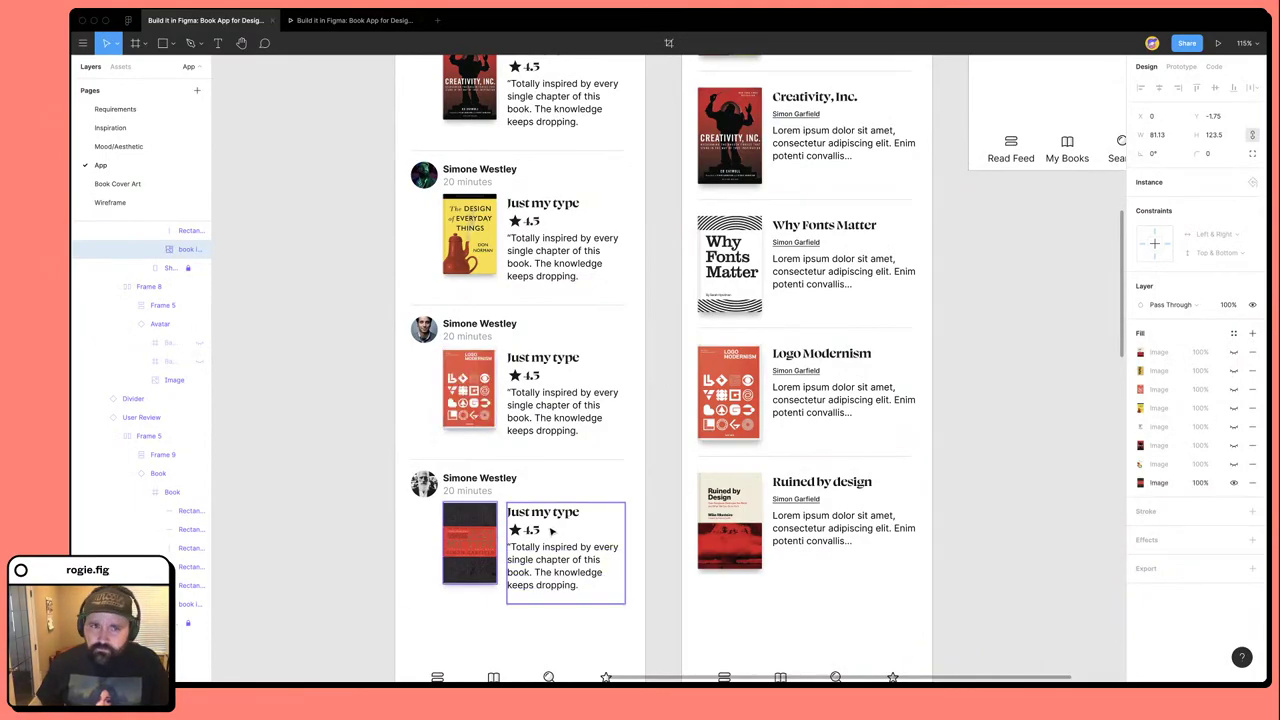
scroll(556, 530, up, 5)
scroll(556, 530, up, 2)
scroll(563, 525, down, 5)
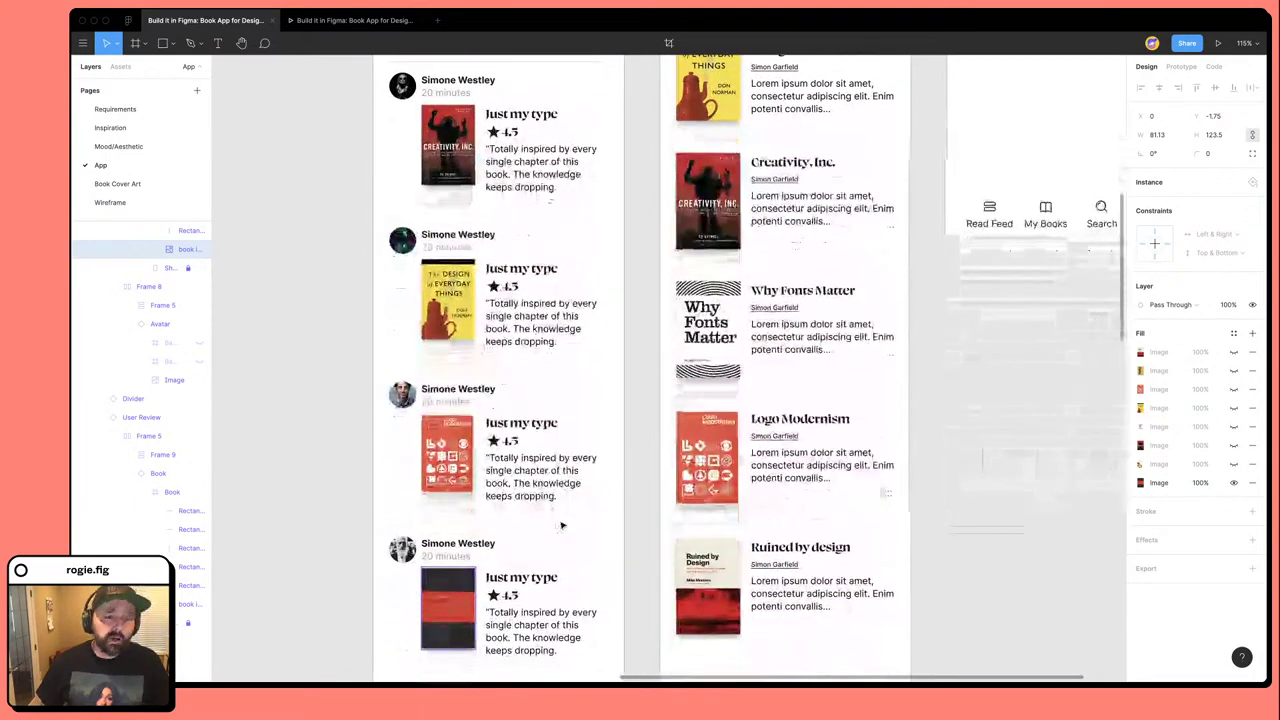
click(1233, 352)
click(658, 447)
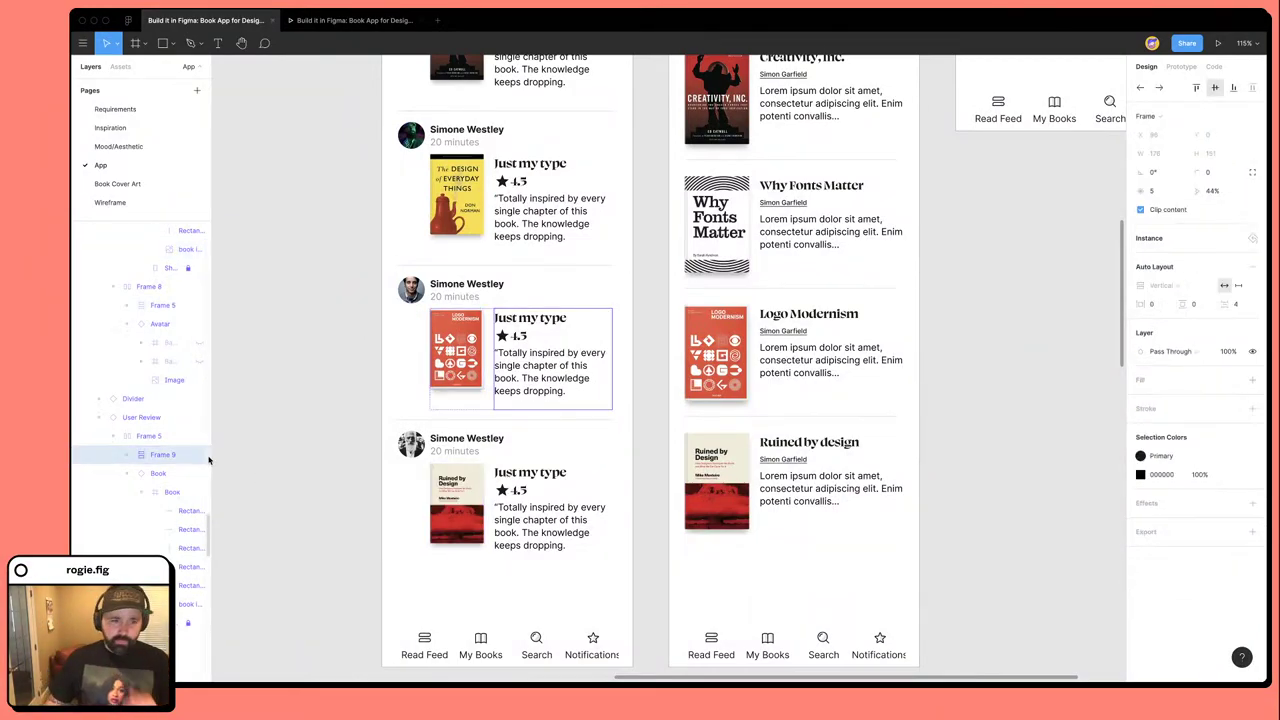
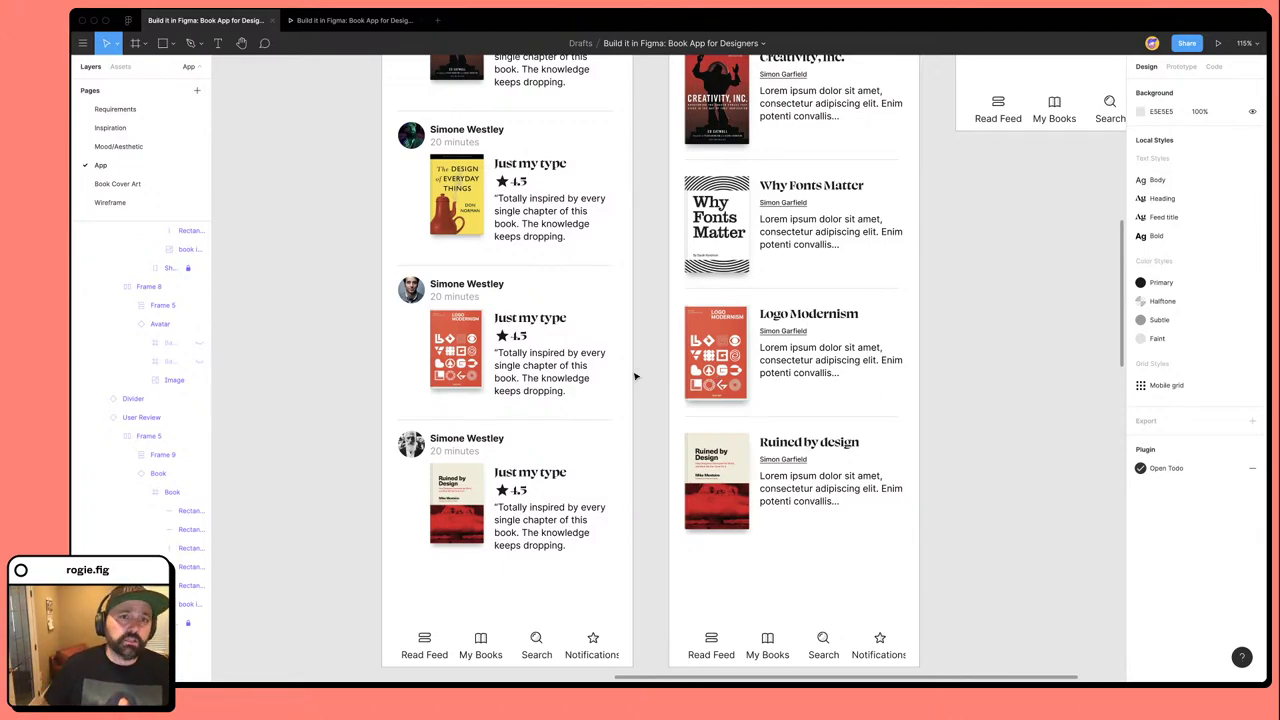
Look over the Reading Feed and My Books screens and the reusable components placed around them.
scroll(640, 376, down, 5)
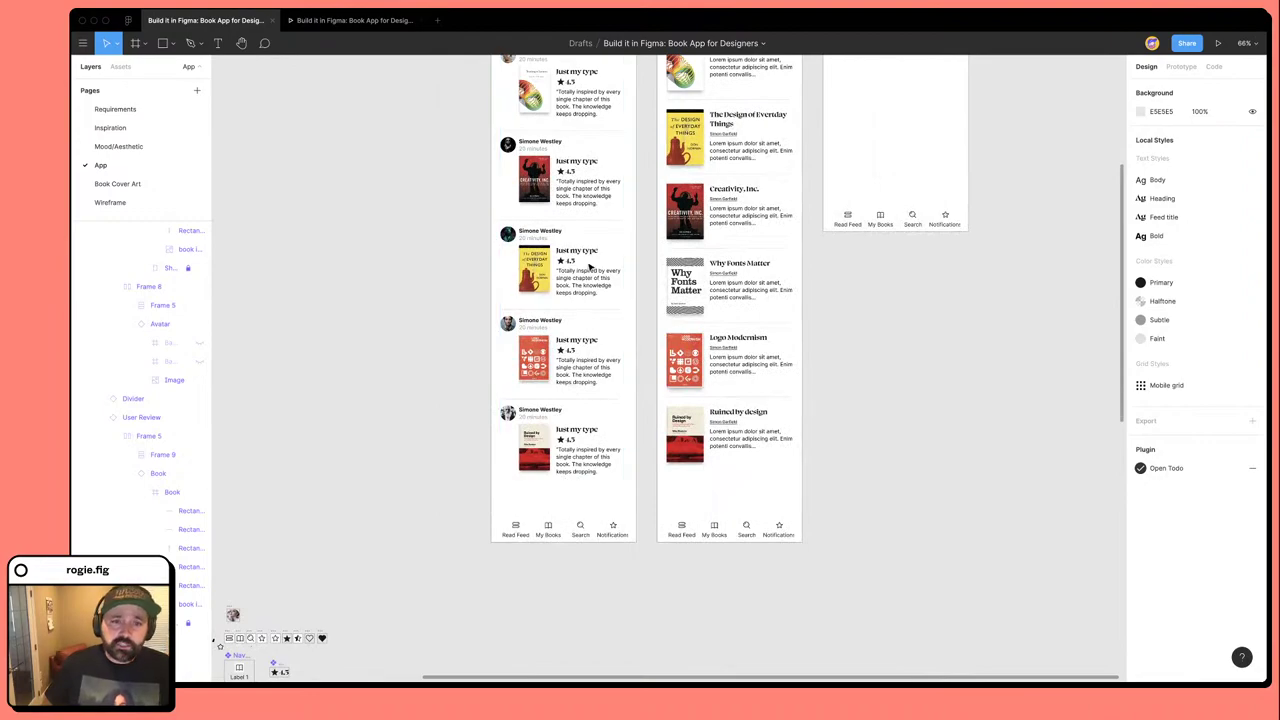
scroll(644, 292, up, 3)
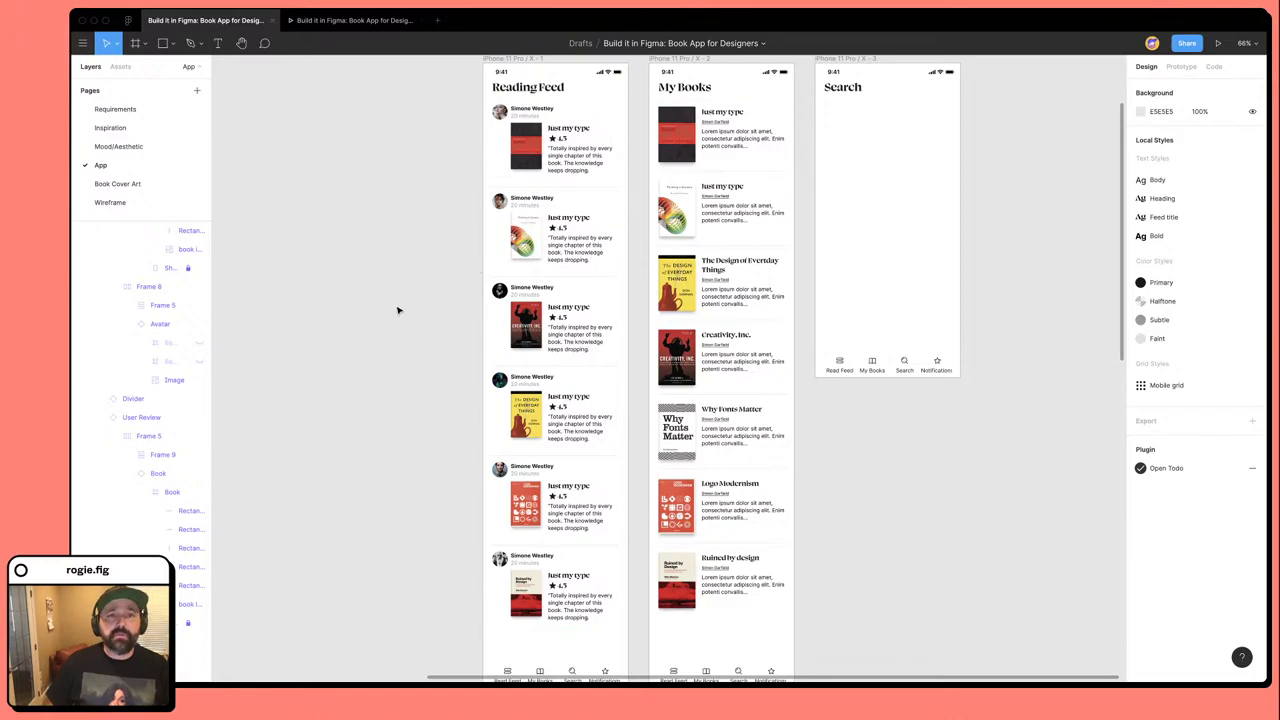
scroll(397, 310, down, 5)
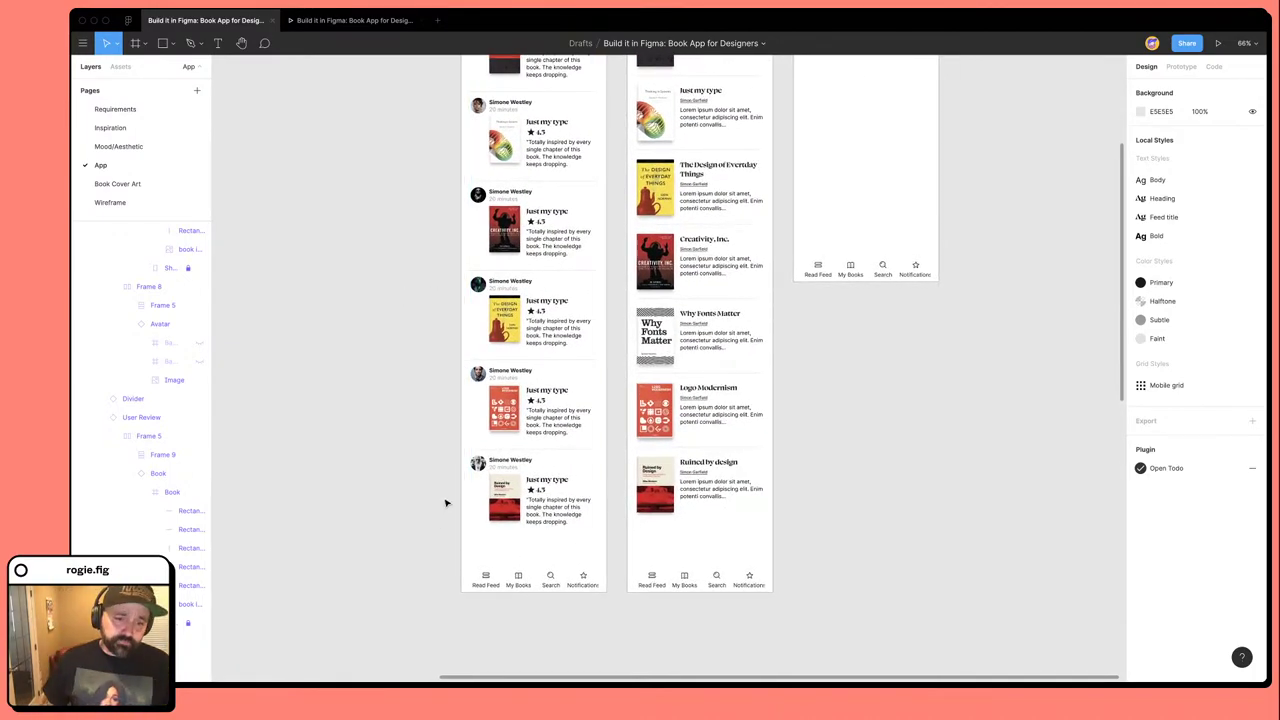
scroll(443, 503, down, 2)
scroll(446, 503, down, 3)
scroll(443, 500, up, 1)
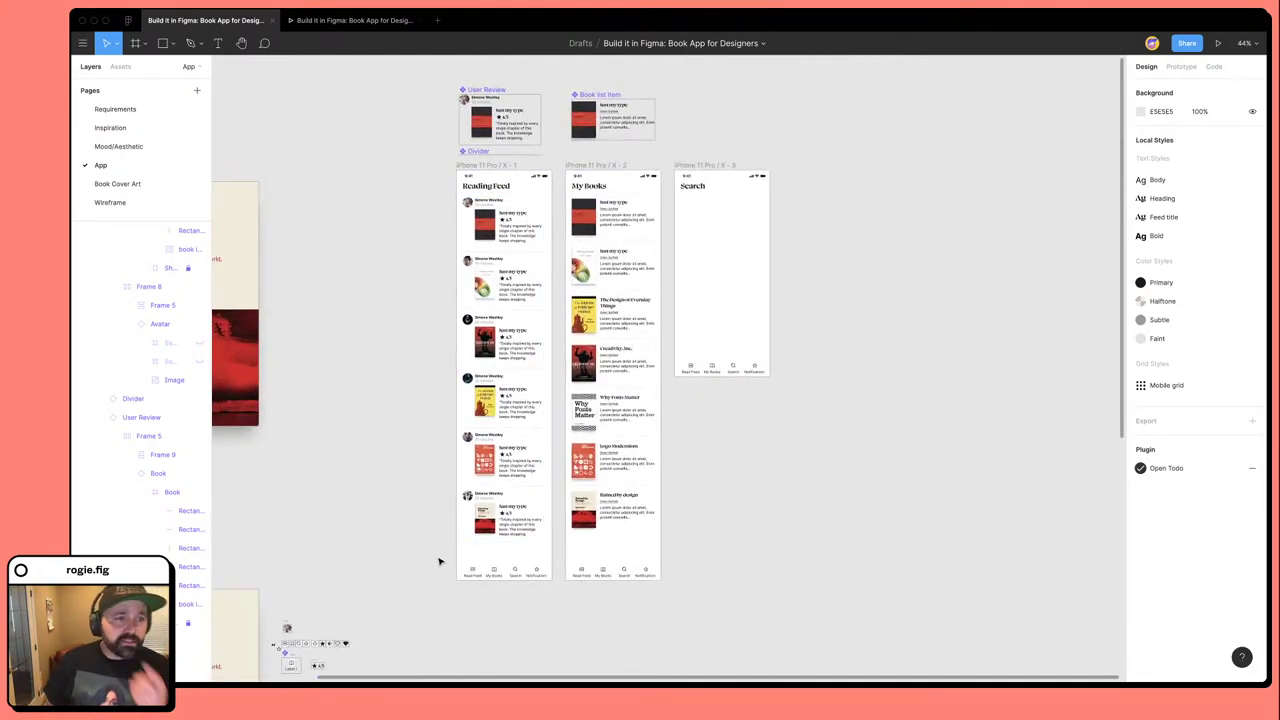
scroll(439, 560, left, 5)
scroll(458, 562, up, 5)
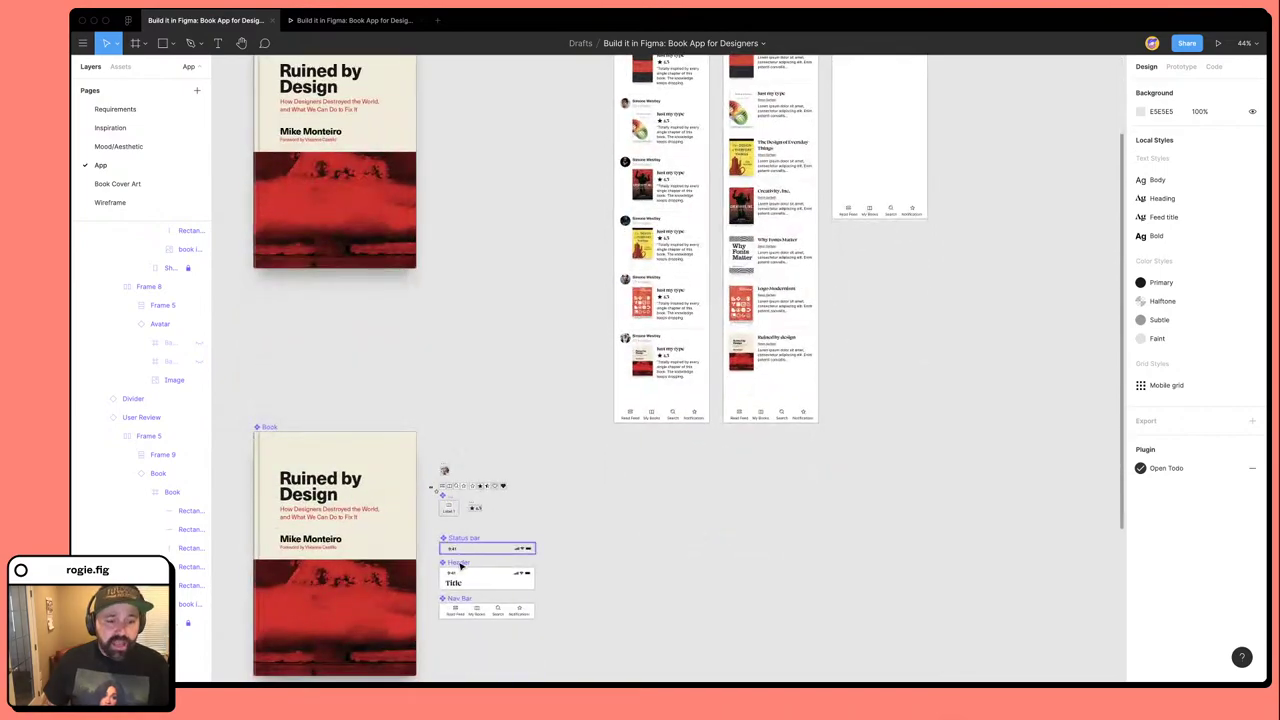
click(461, 615)
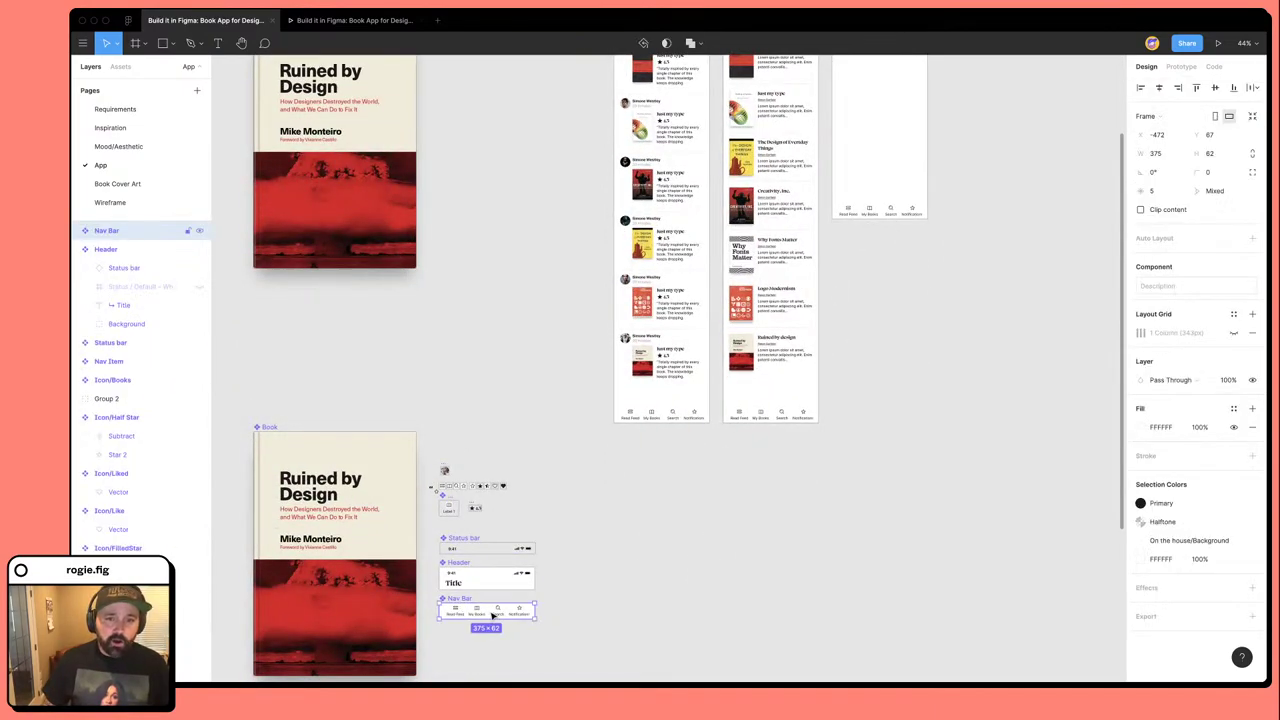
Move the User Review and Book list item components away from the screens to sit above the other small components.
scroll(599, 584, down, 3)
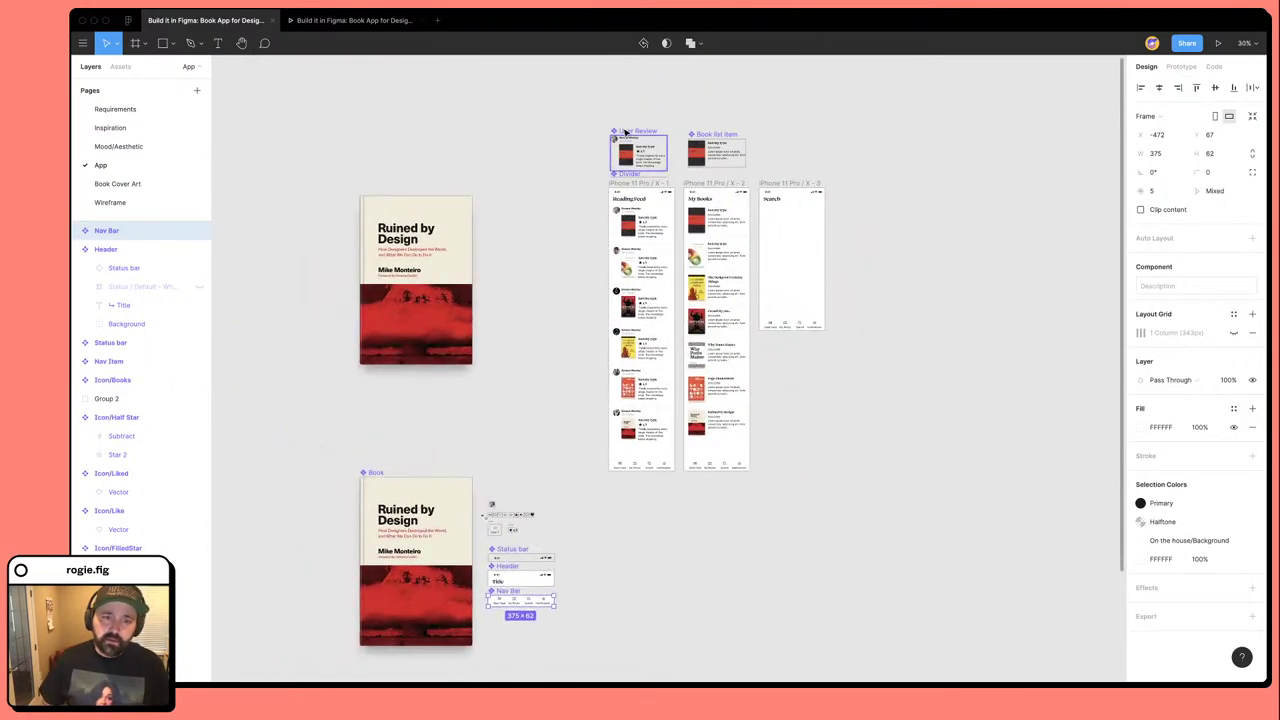
drag(626, 133, 505, 452)
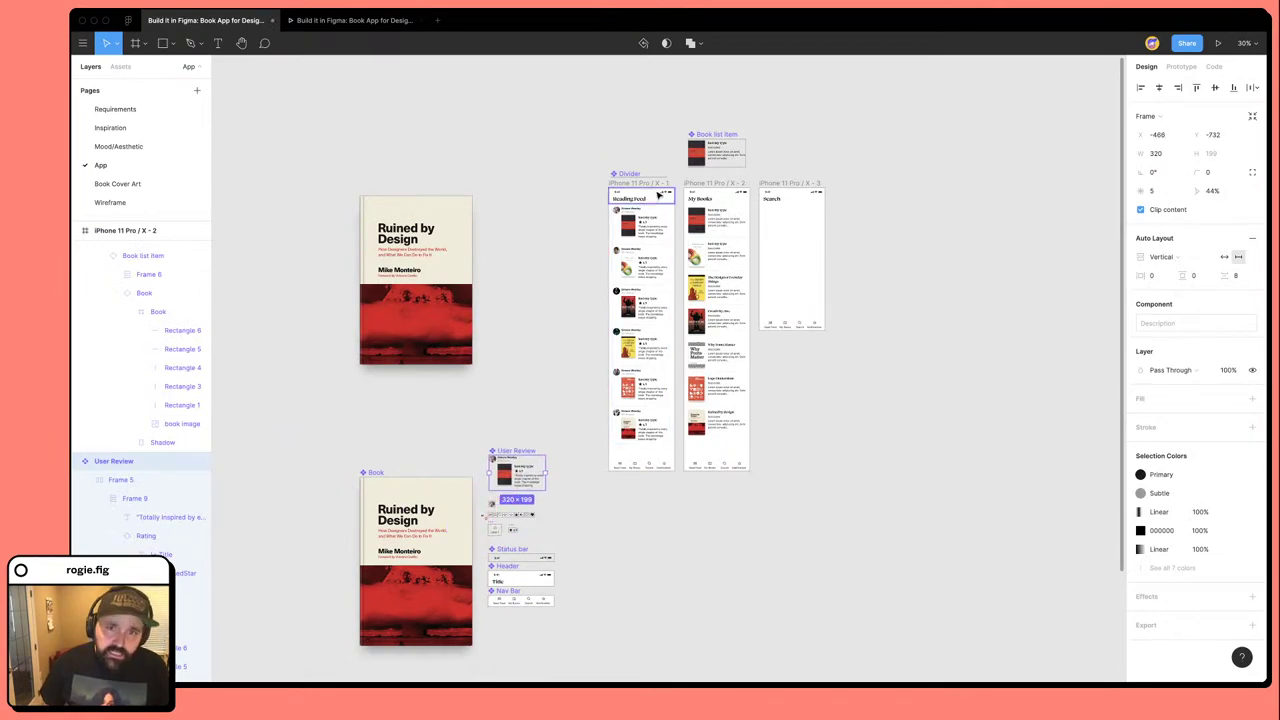
drag(705, 141, 509, 402)
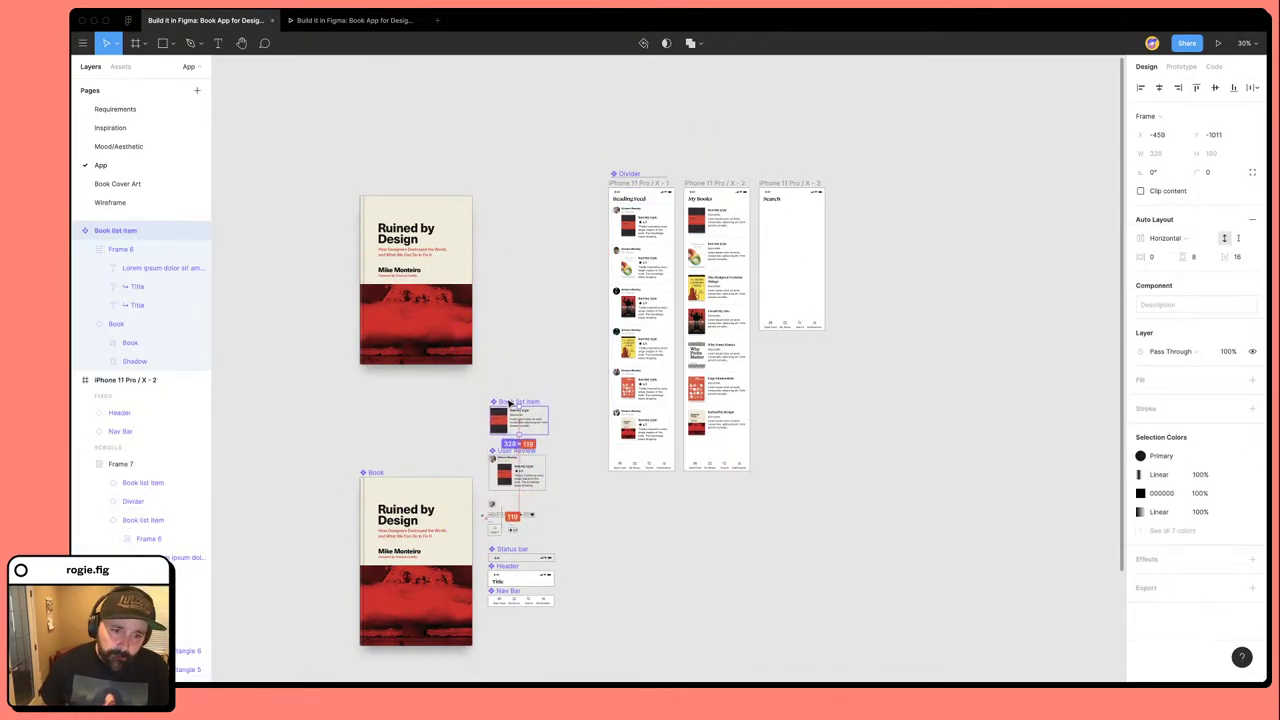
Move the three iPhone screens together with the Divider component down beside the Status bar, Header and Nav Bar components.
scroll(528, 380, right, 5)
scroll(528, 380, down, 2)
scroll(463, 157, down, 3)
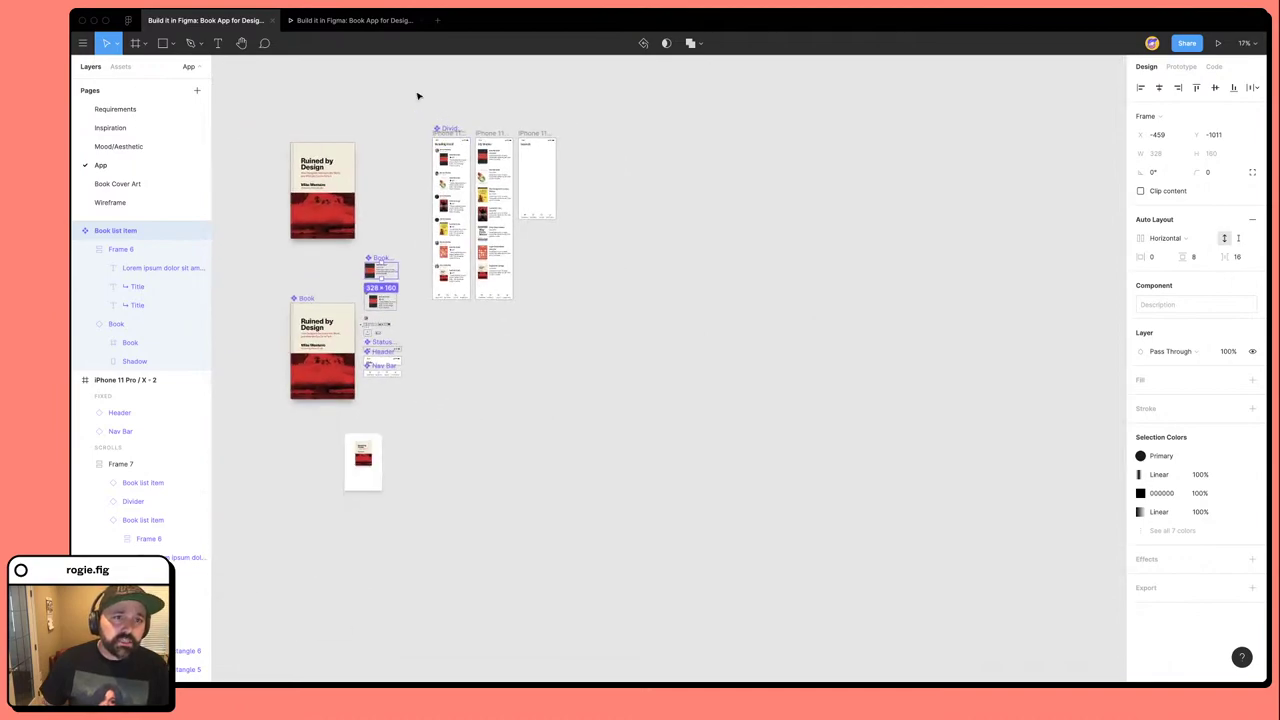
drag(430, 122, 620, 366)
drag(531, 191, 531, 406)
scroll(365, 381, up, 3)
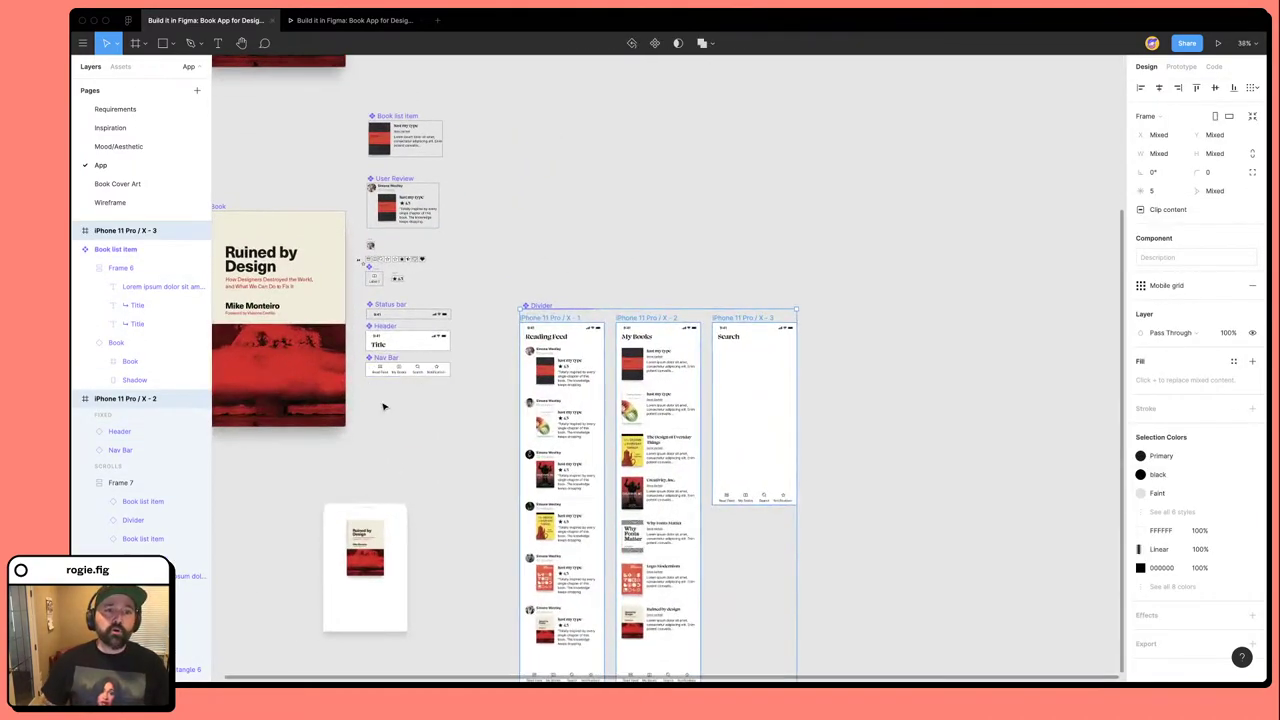
click(443, 414)
Select the Nav Bar component and show its prototype settings.
scroll(474, 363, up, 5)
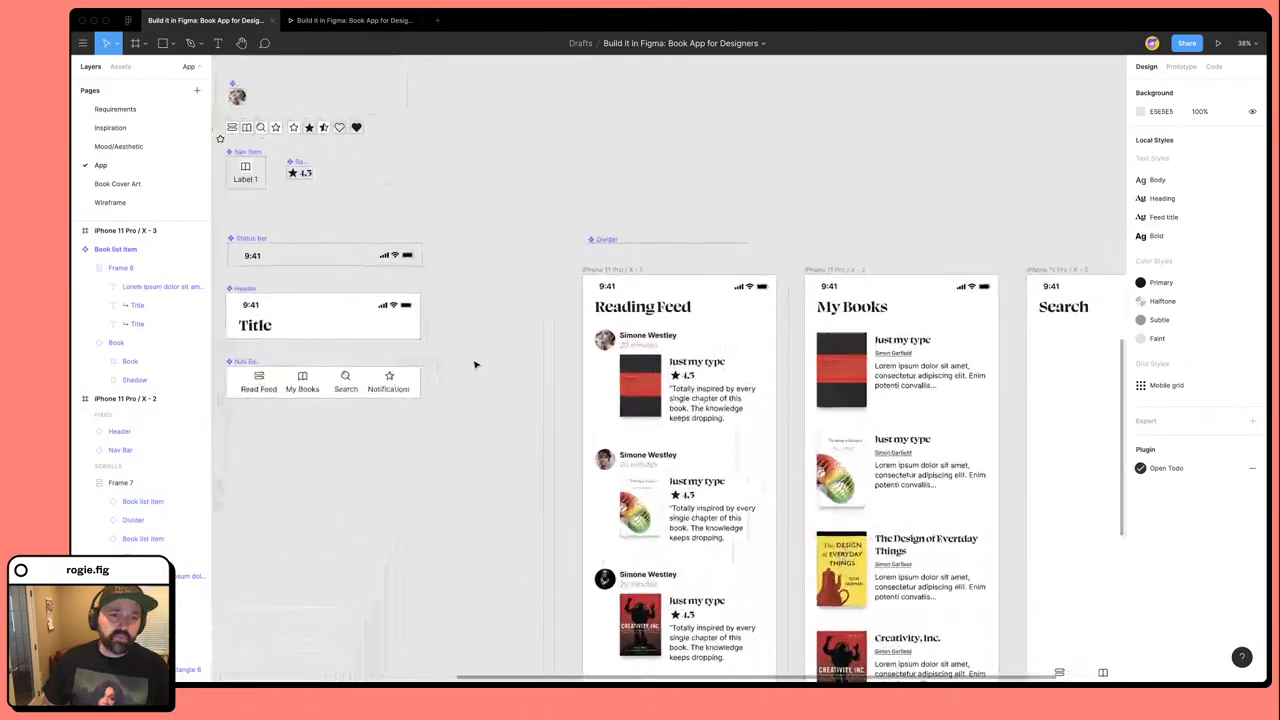
click(306, 328)
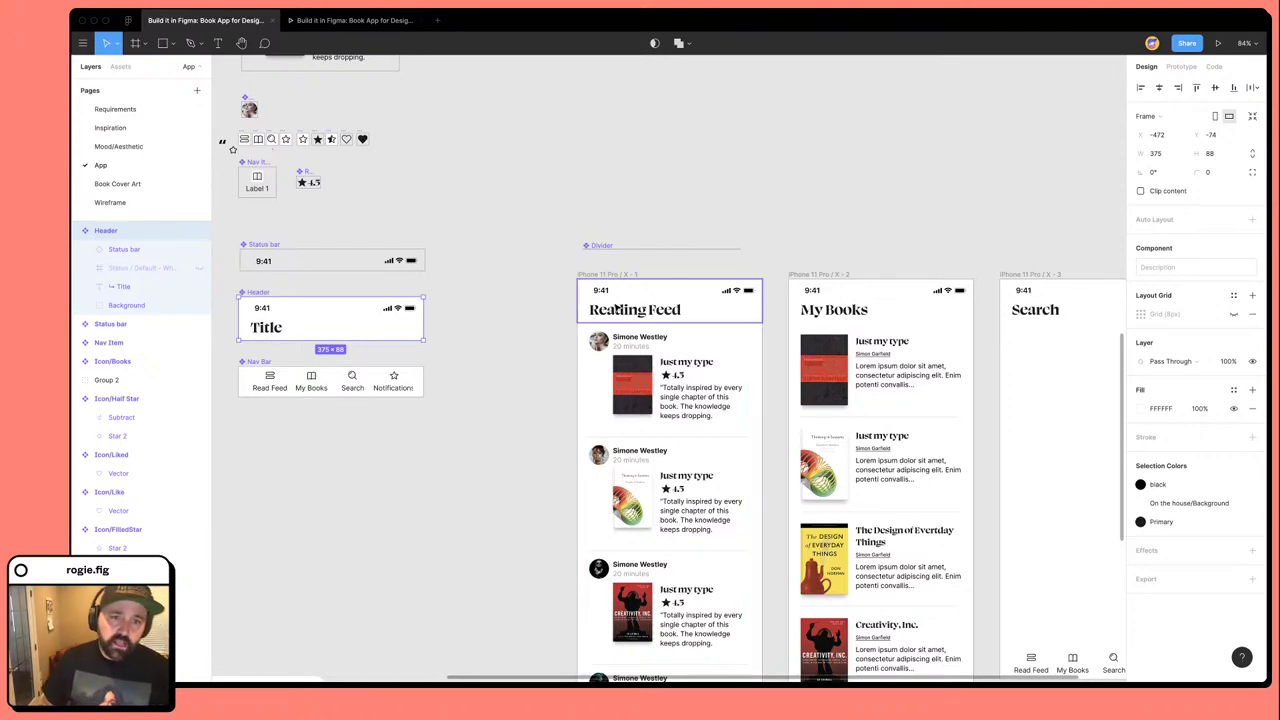
click(366, 388)
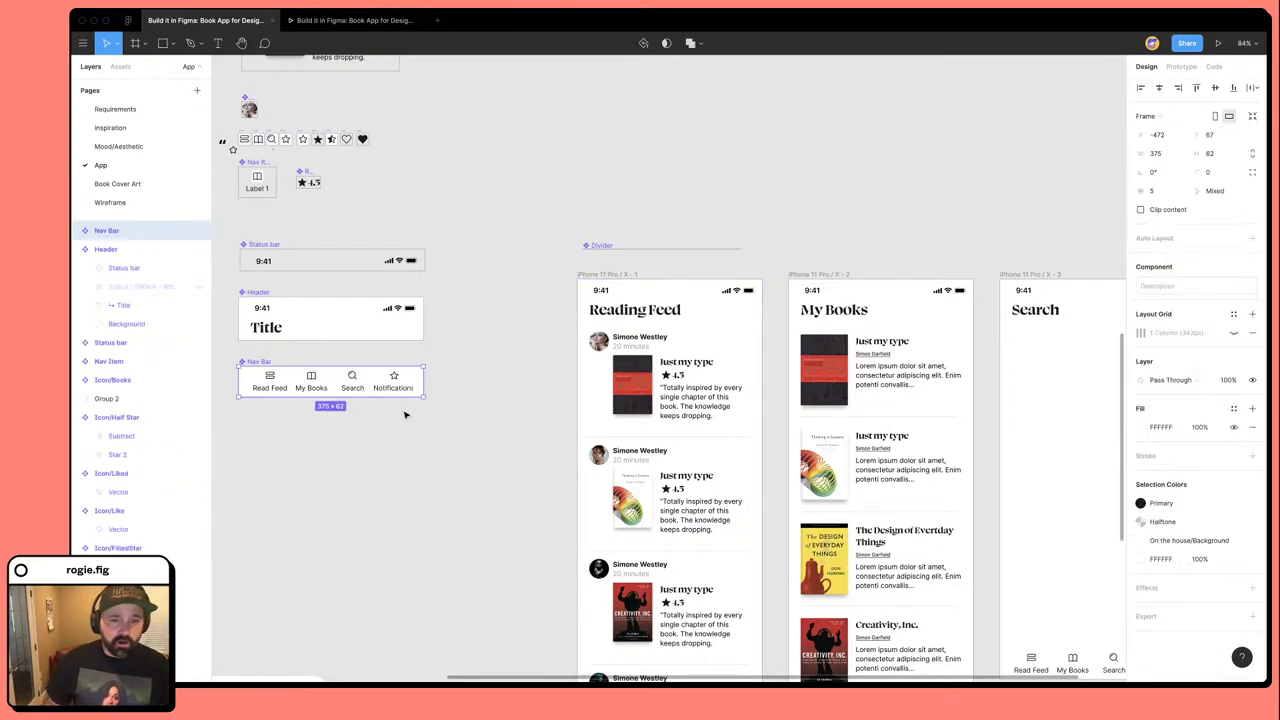
scroll(500, 422, down, 5)
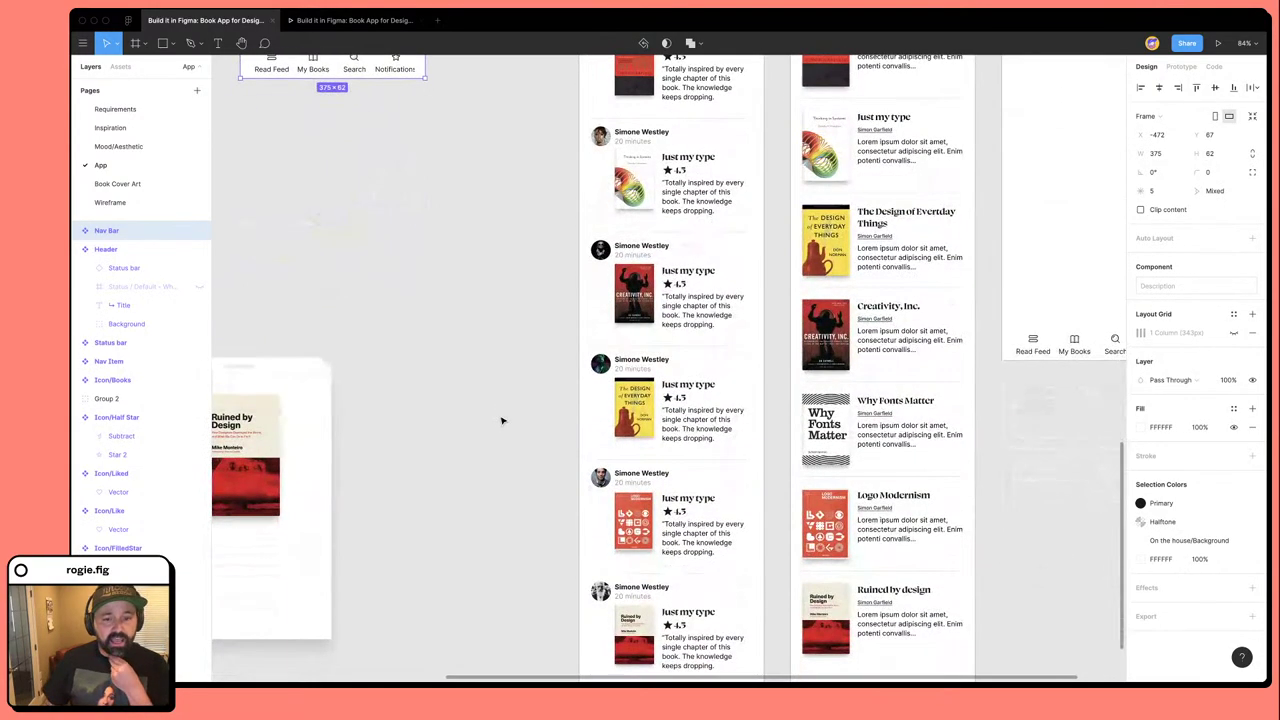
scroll(502, 420, up, 2)
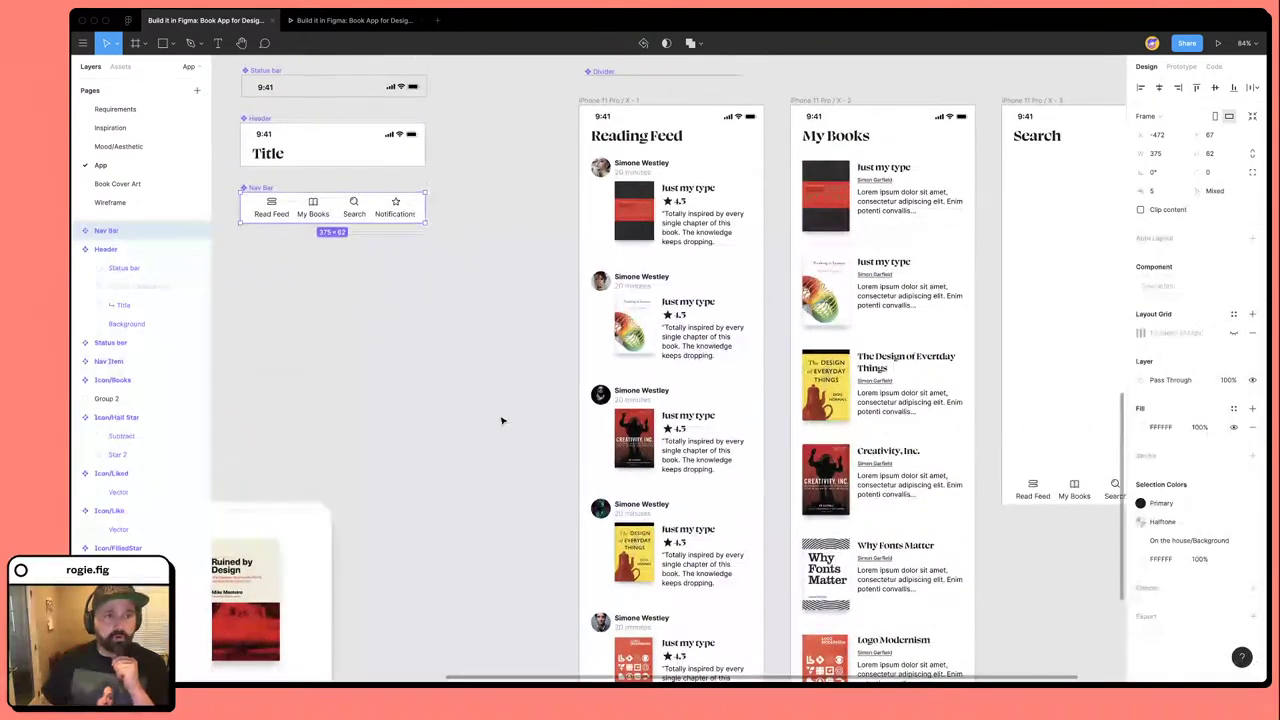
click(1190, 68)
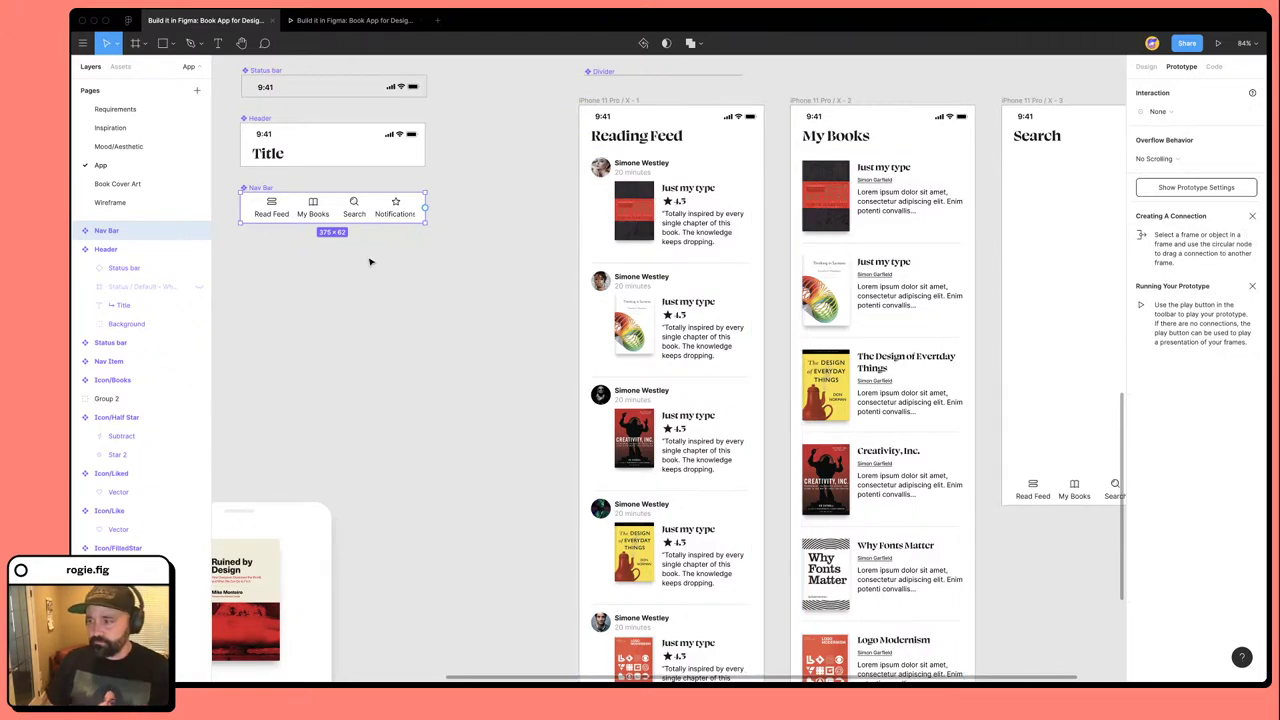
scroll(358, 258, down, 3)
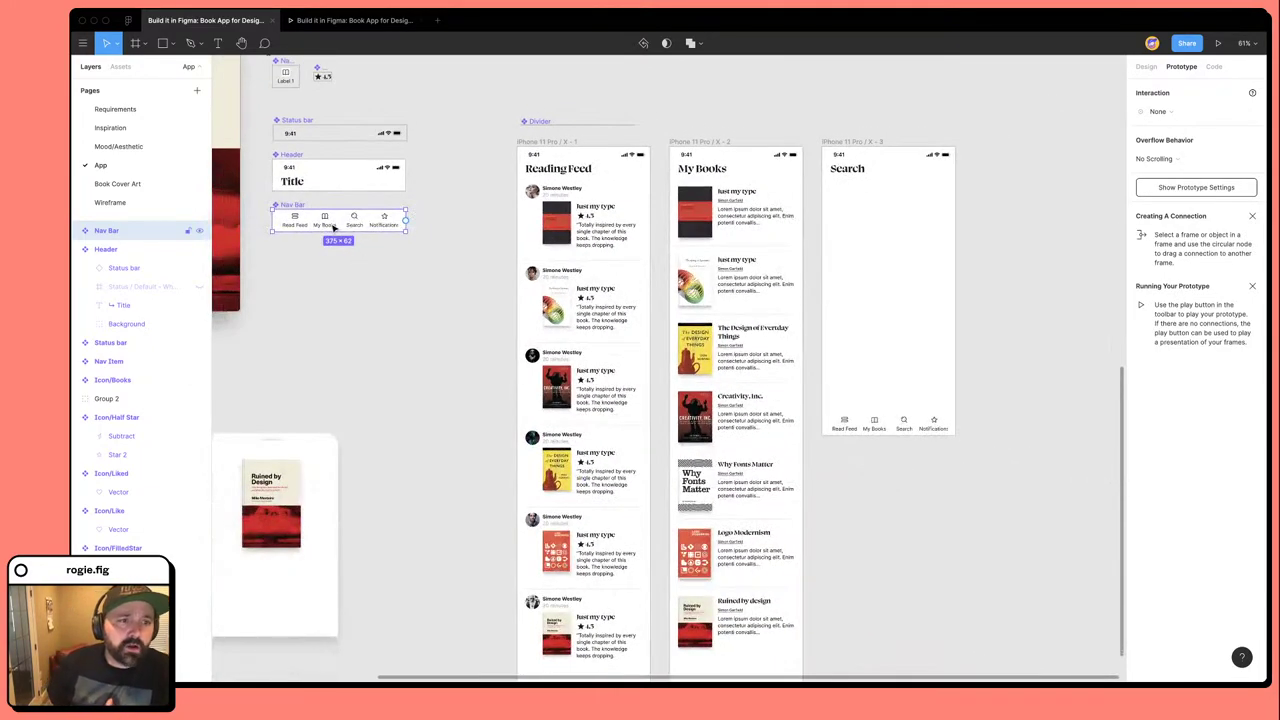
scroll(363, 251, down, 3)
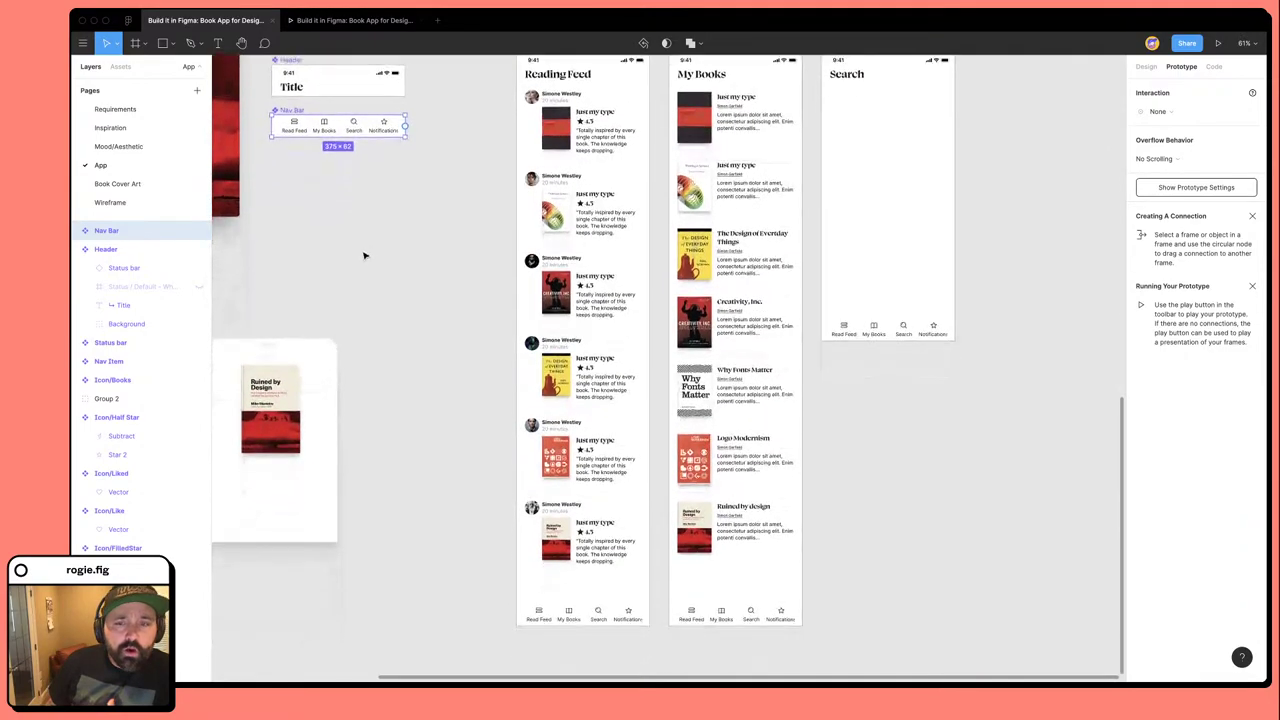
Rename the iPhone 11 Pro / X - 2 frame as My Books.
scroll(712, 110, up, 2)
click(712, 100)
key(super+r)
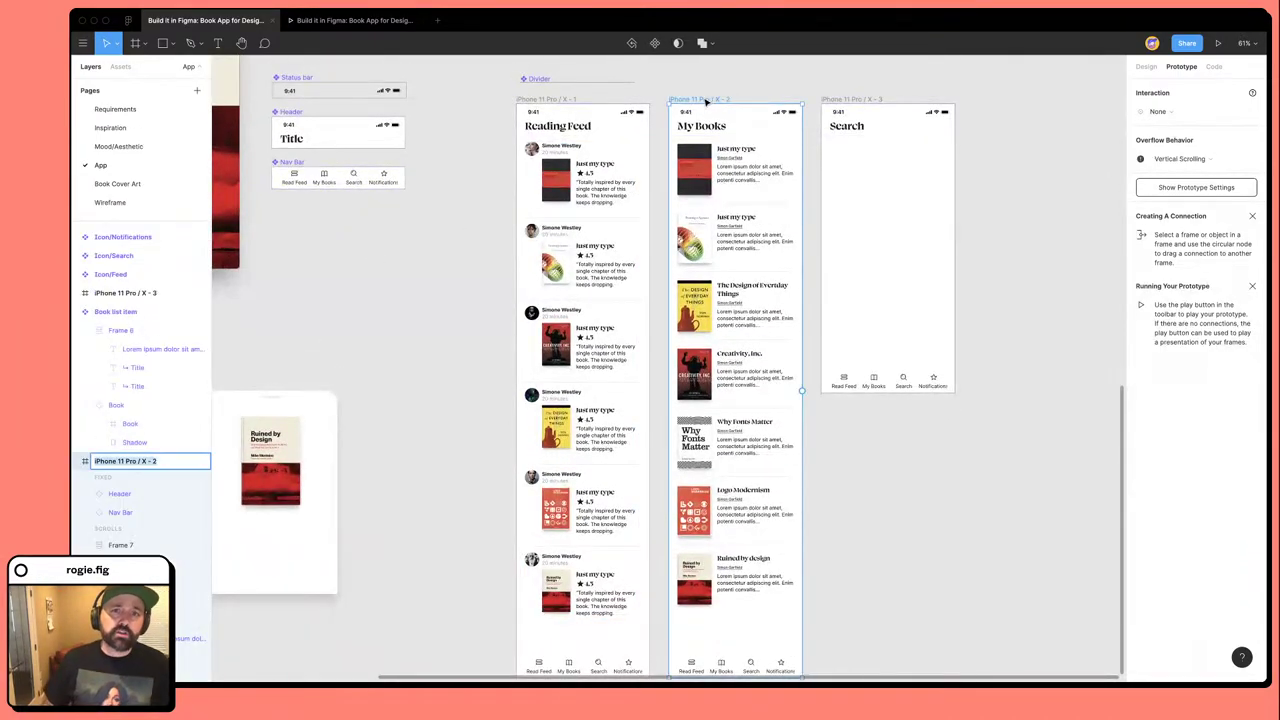
text(My Book)
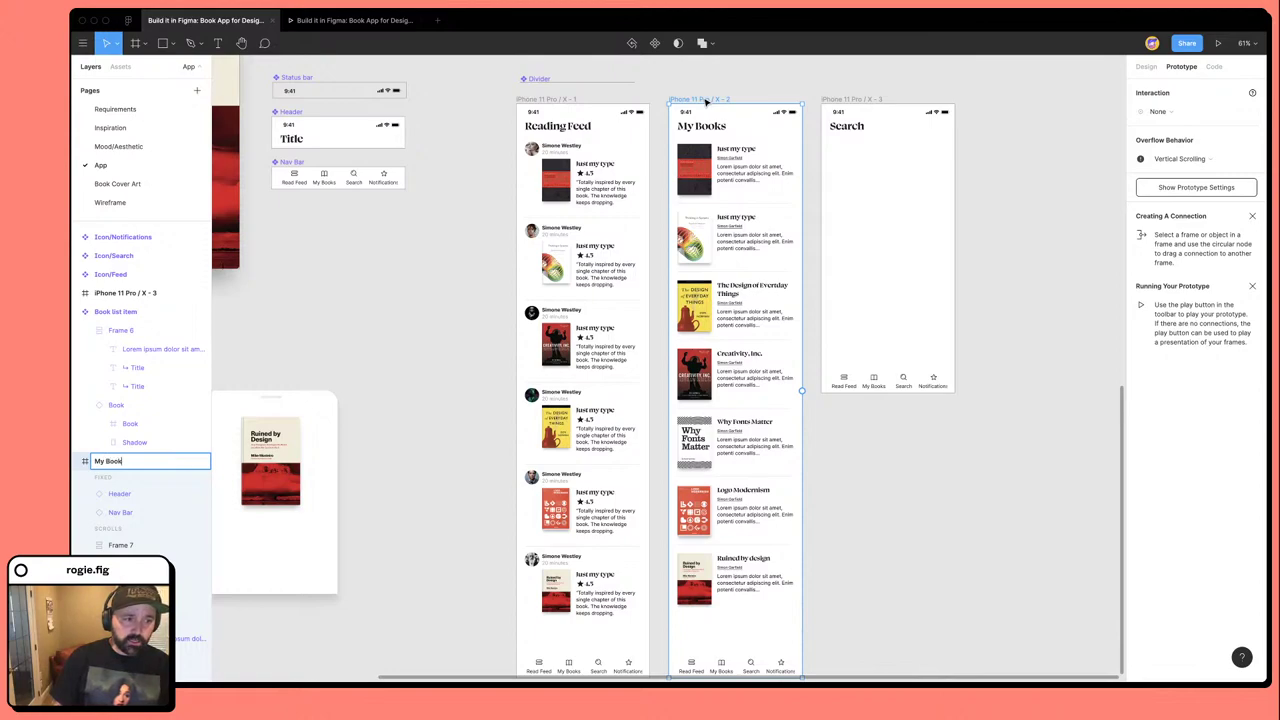
text(s)
key(Return)
Rename the Reading Feed screen's frame as The Feed.
click(549, 99)
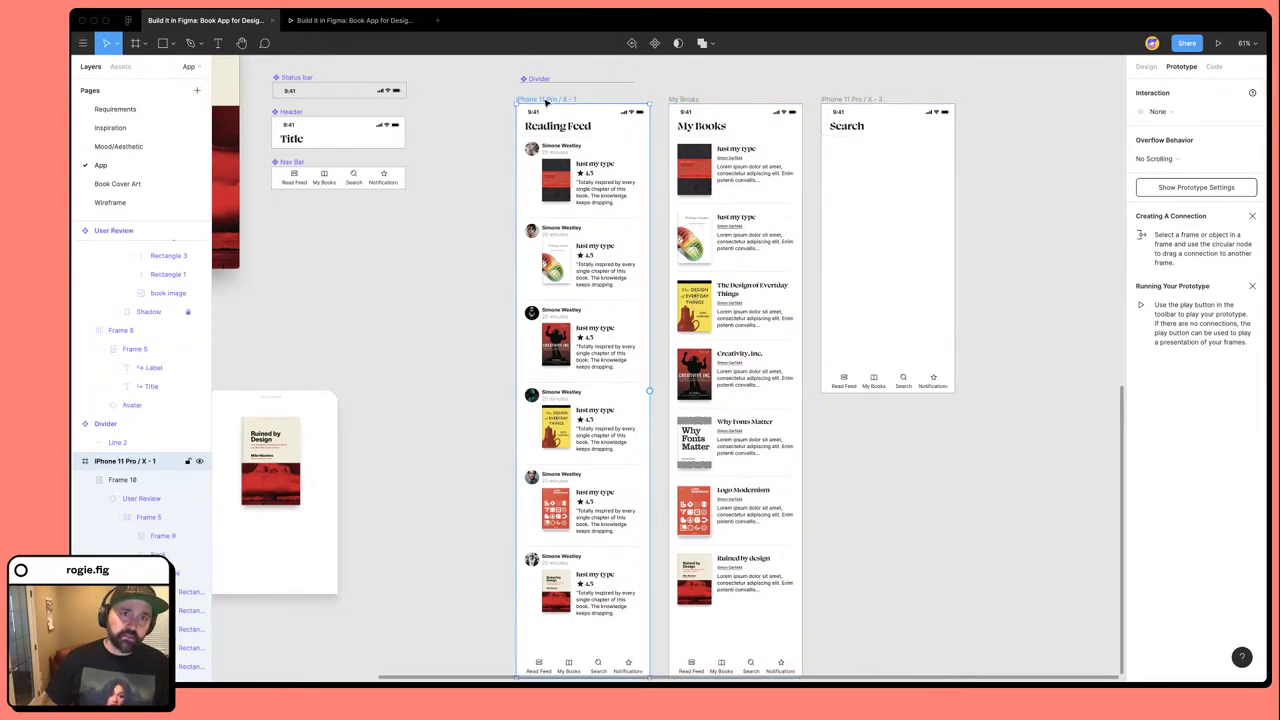
key(super+r)
text(The)
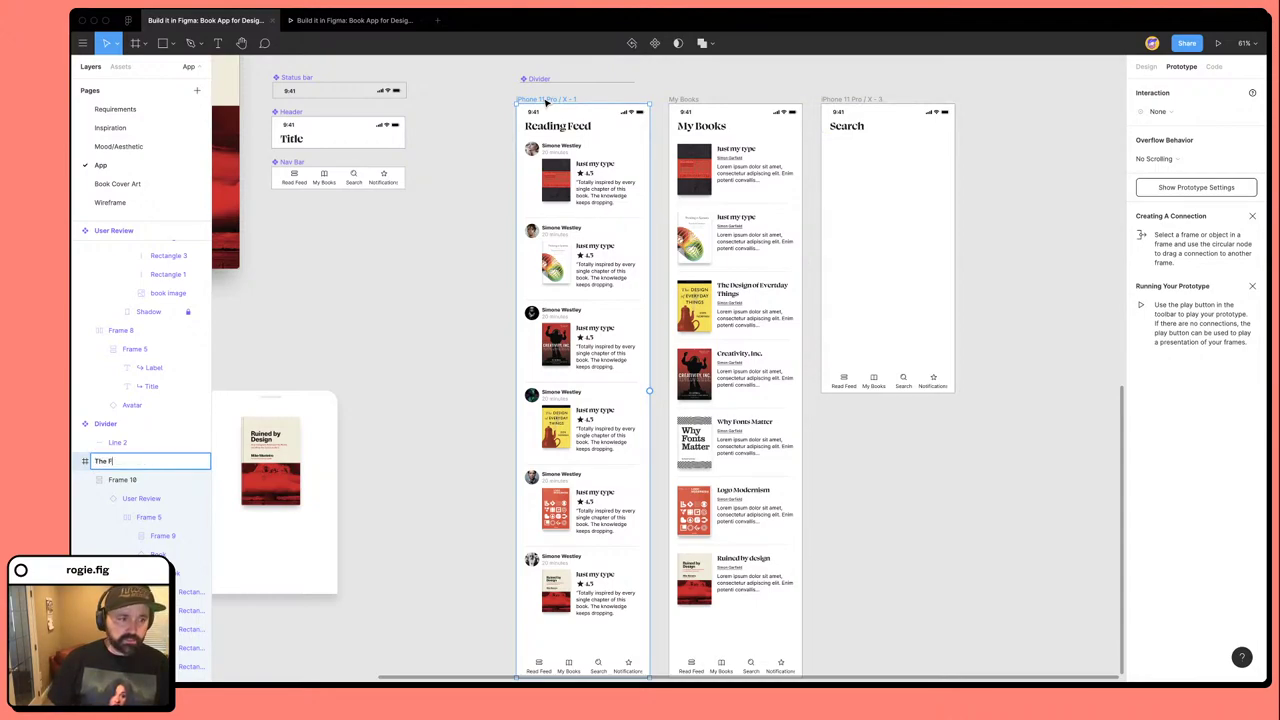
text( Feed)
key(Return)
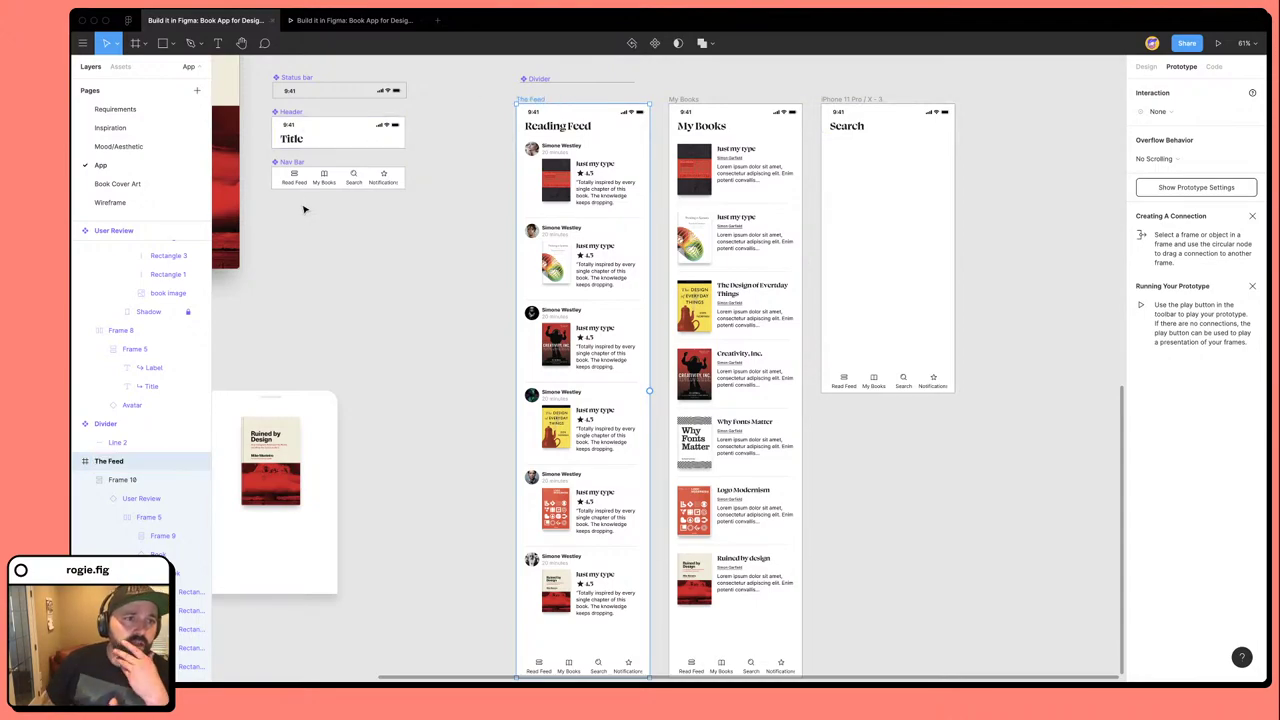
Link the Read Feed item in the Nav Bar component to The Feed frame, navigating on tap with an instant transition.
click(298, 185)
click(296, 185)
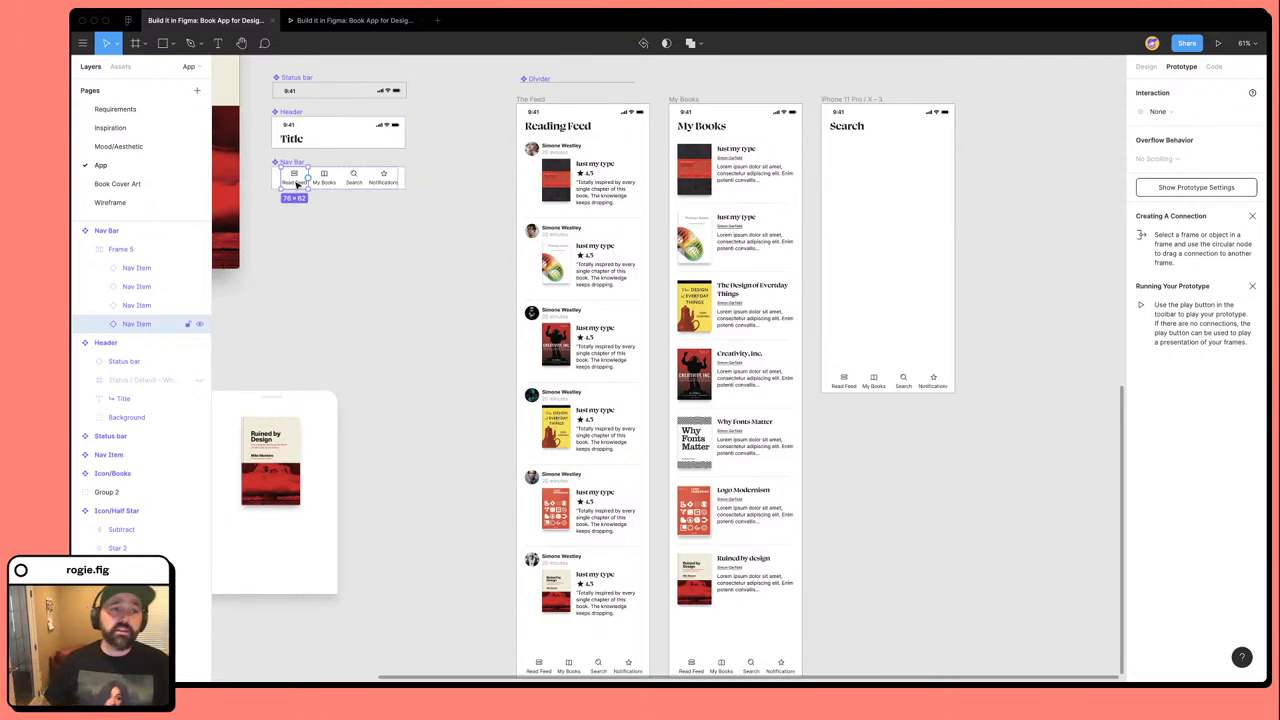
drag(310, 183, 551, 210)
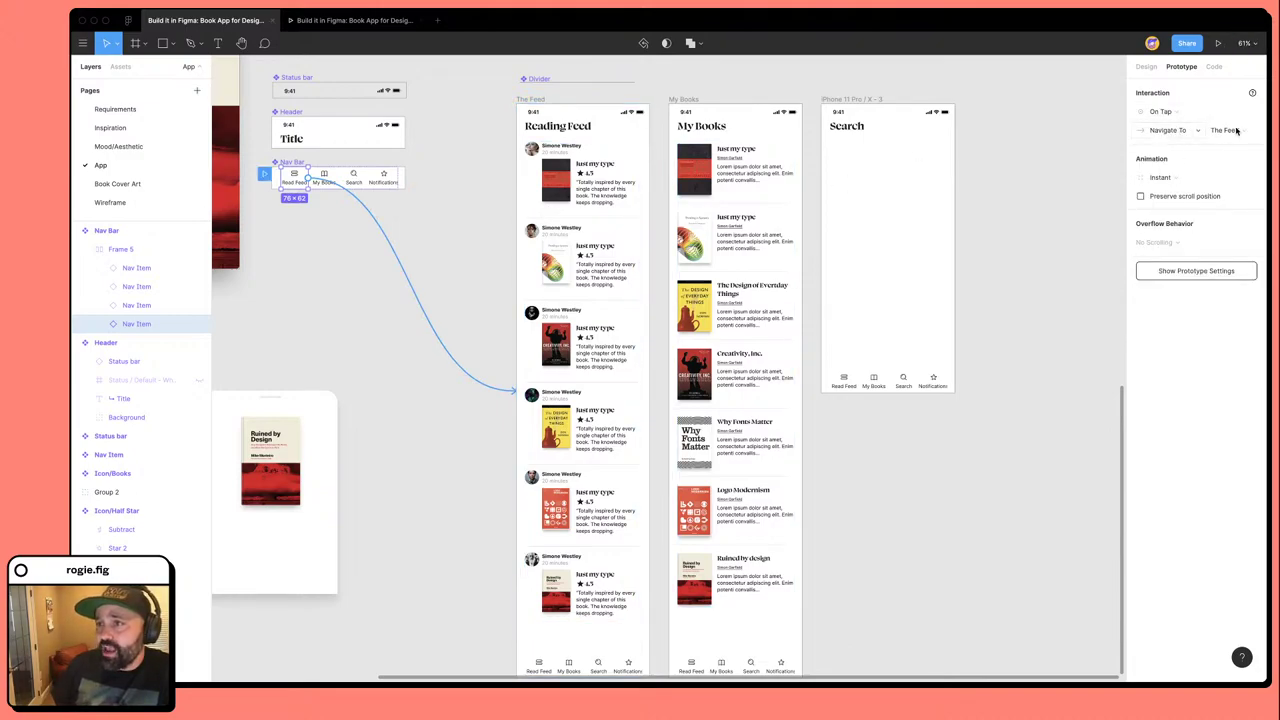
Link the Nav Bar component's My Books item to the My Books frame and its Search item to the Search screen, navigating on tap.
scroll(868, 407, down, 2)
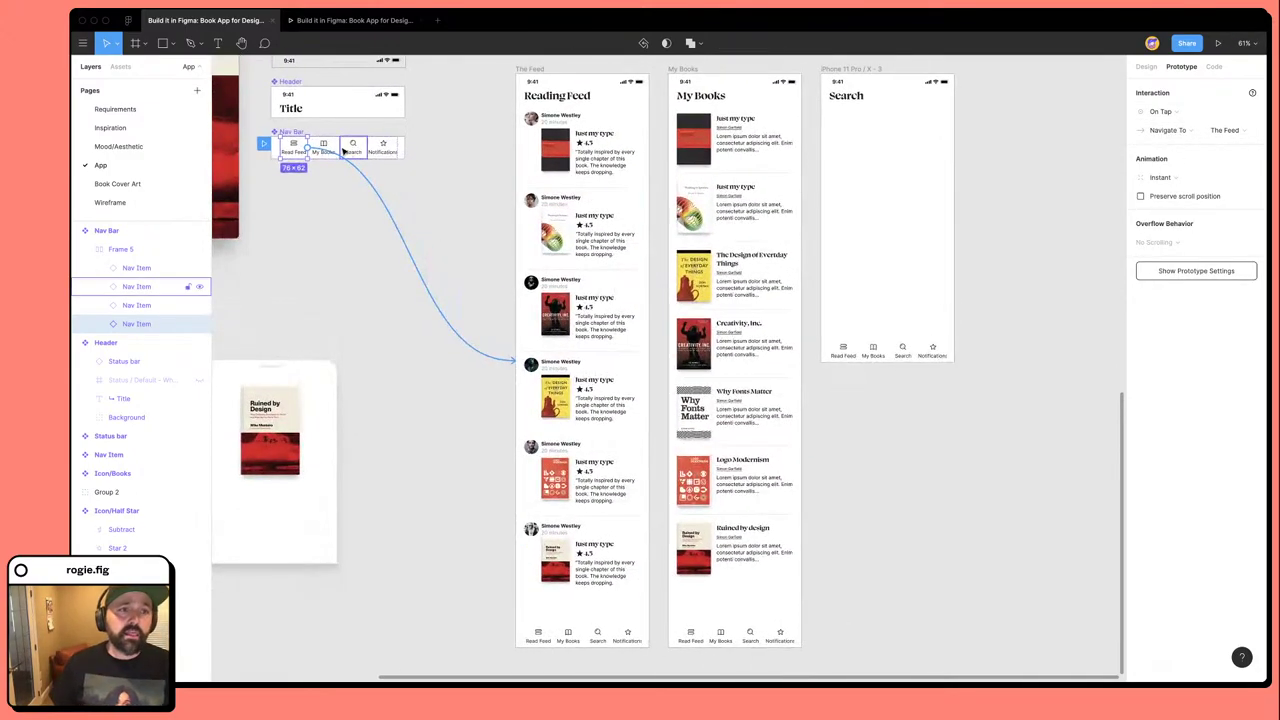
click(323, 145)
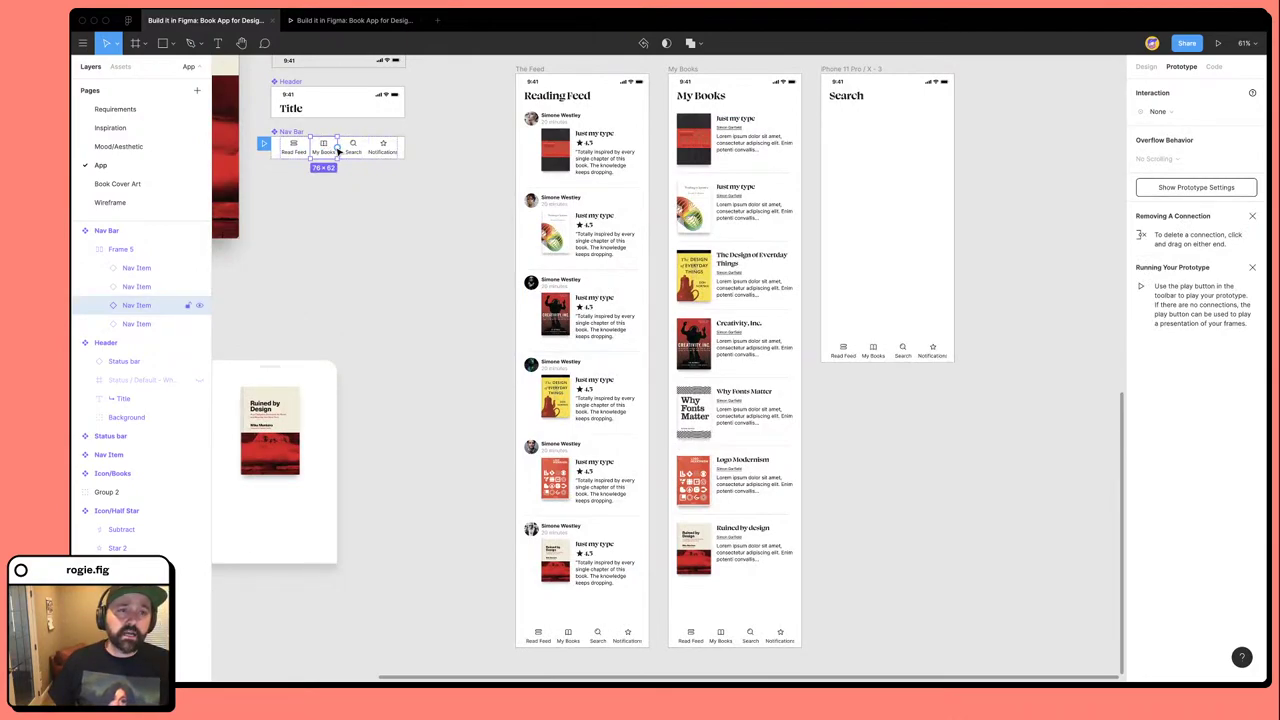
drag(338, 147, 668, 360)
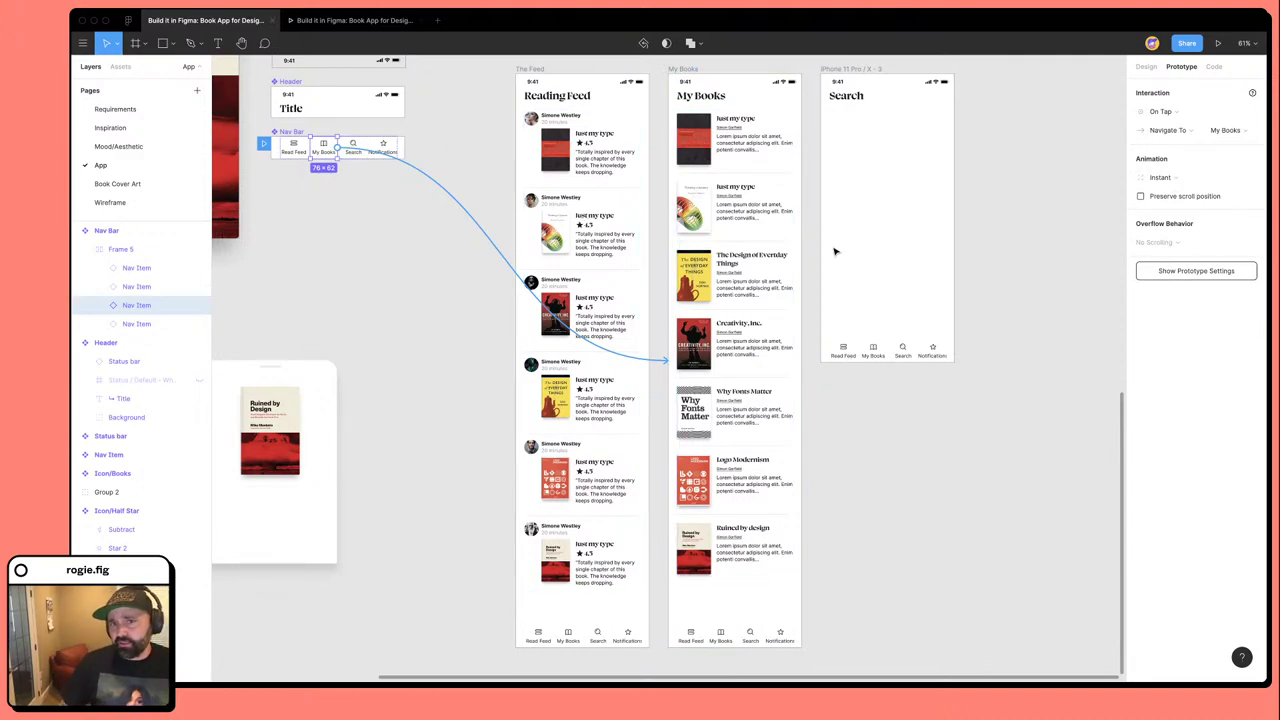
click(361, 147)
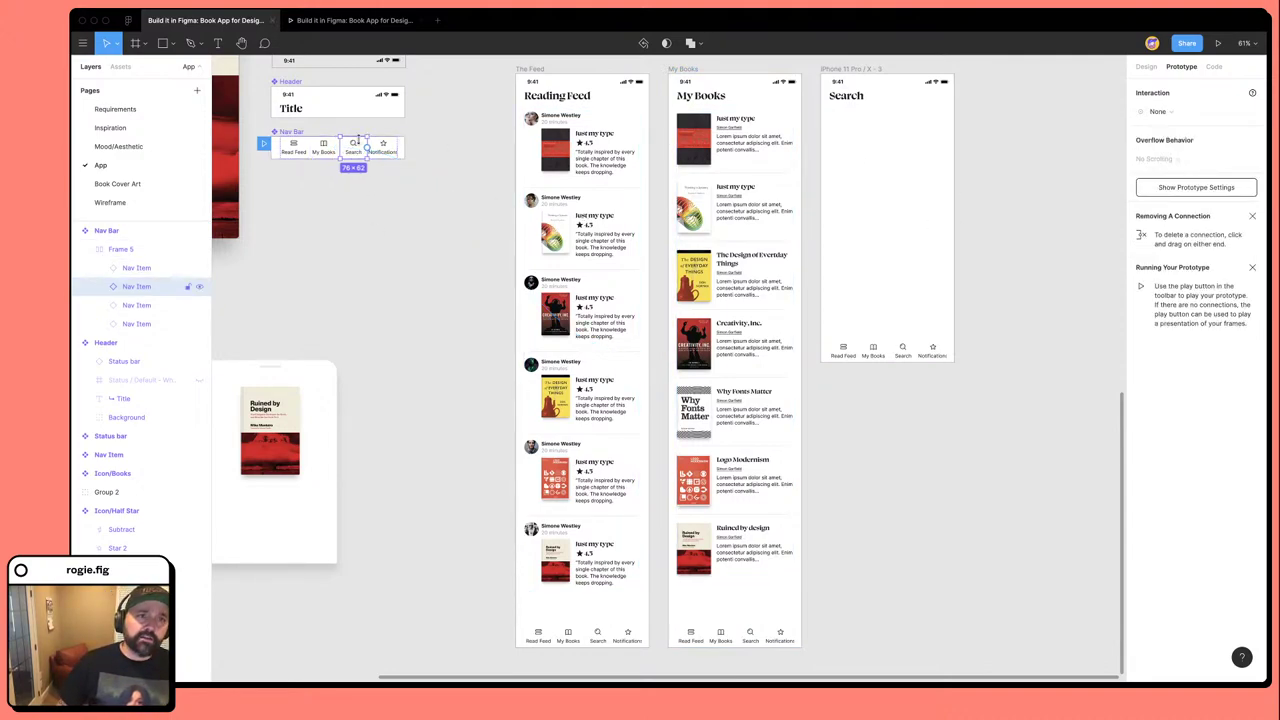
drag(369, 148, 871, 177)
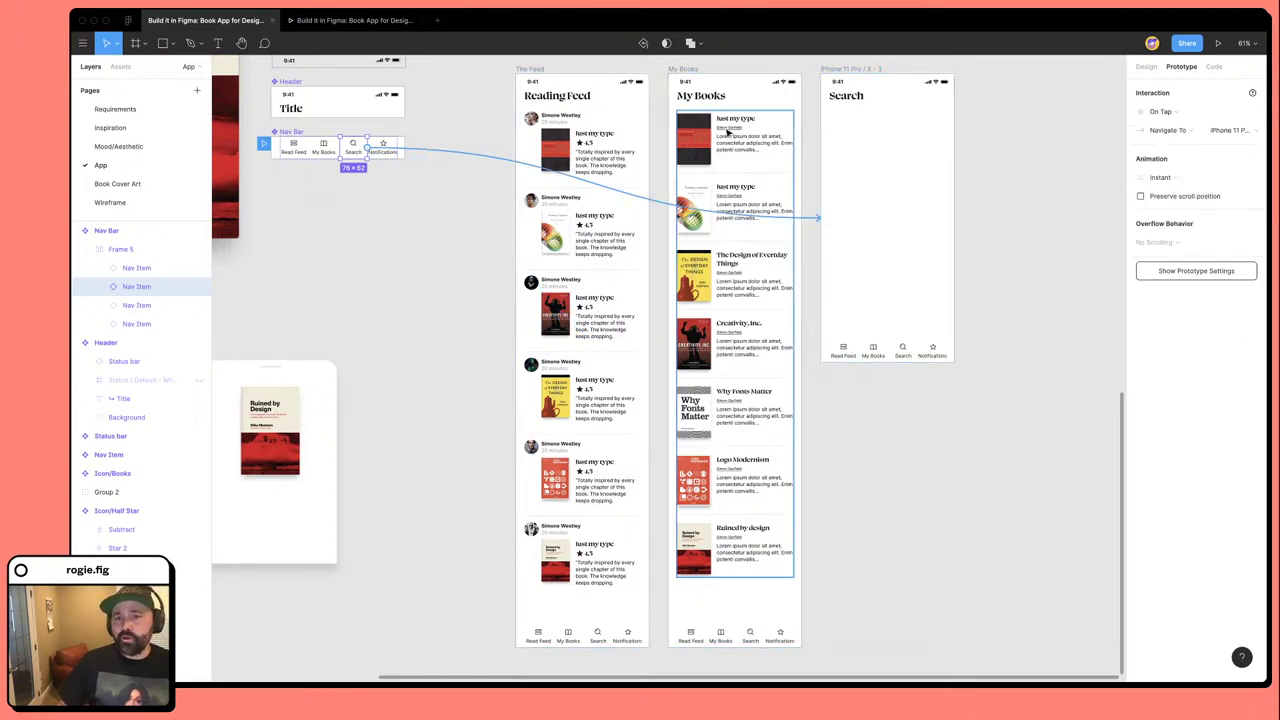
Examine the prototype connections of the Search and My Books frames and of The Feed's Nav Bar.
click(729, 133)
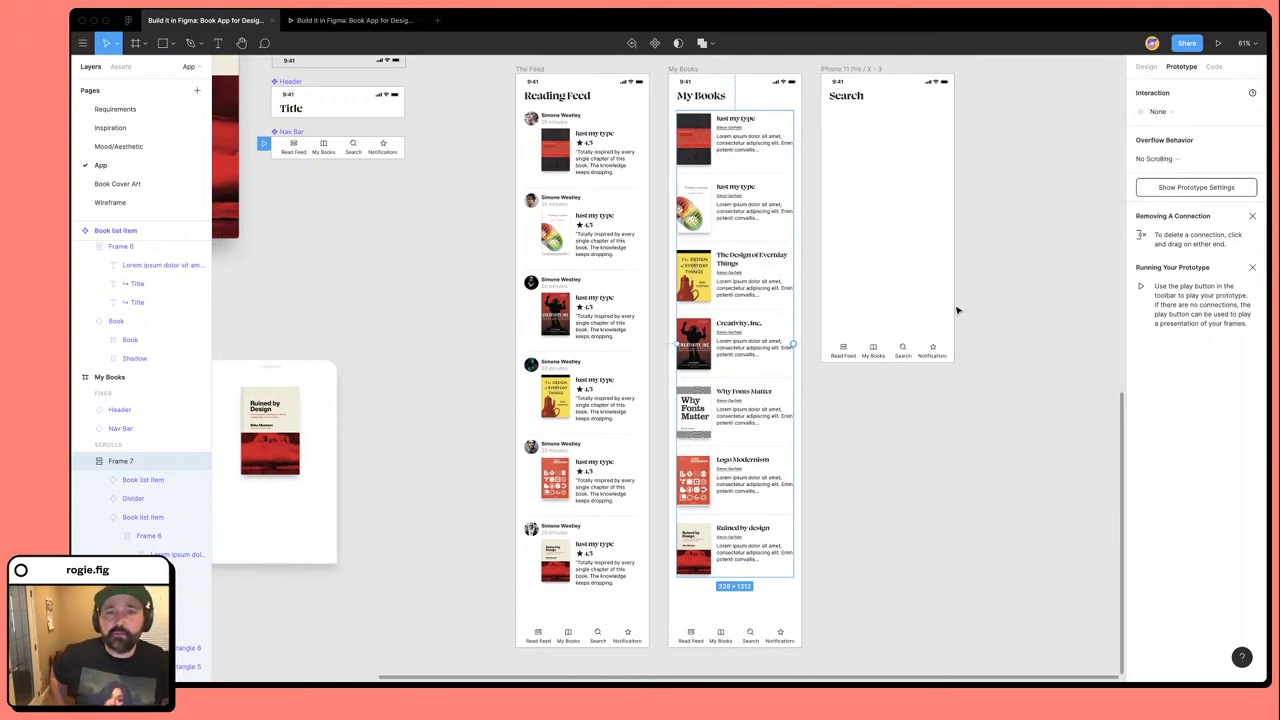
click(906, 83)
scroll(912, 100, right, 2)
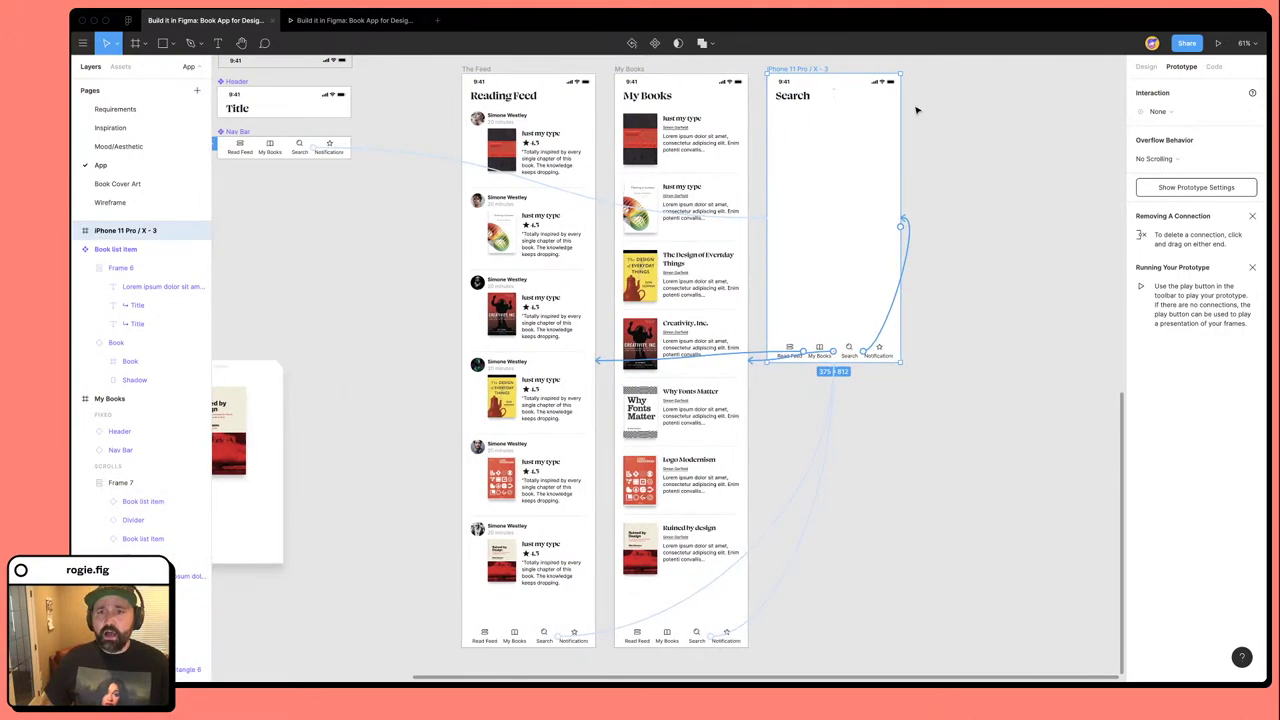
click(628, 68)
scroll(665, 450, down, 3)
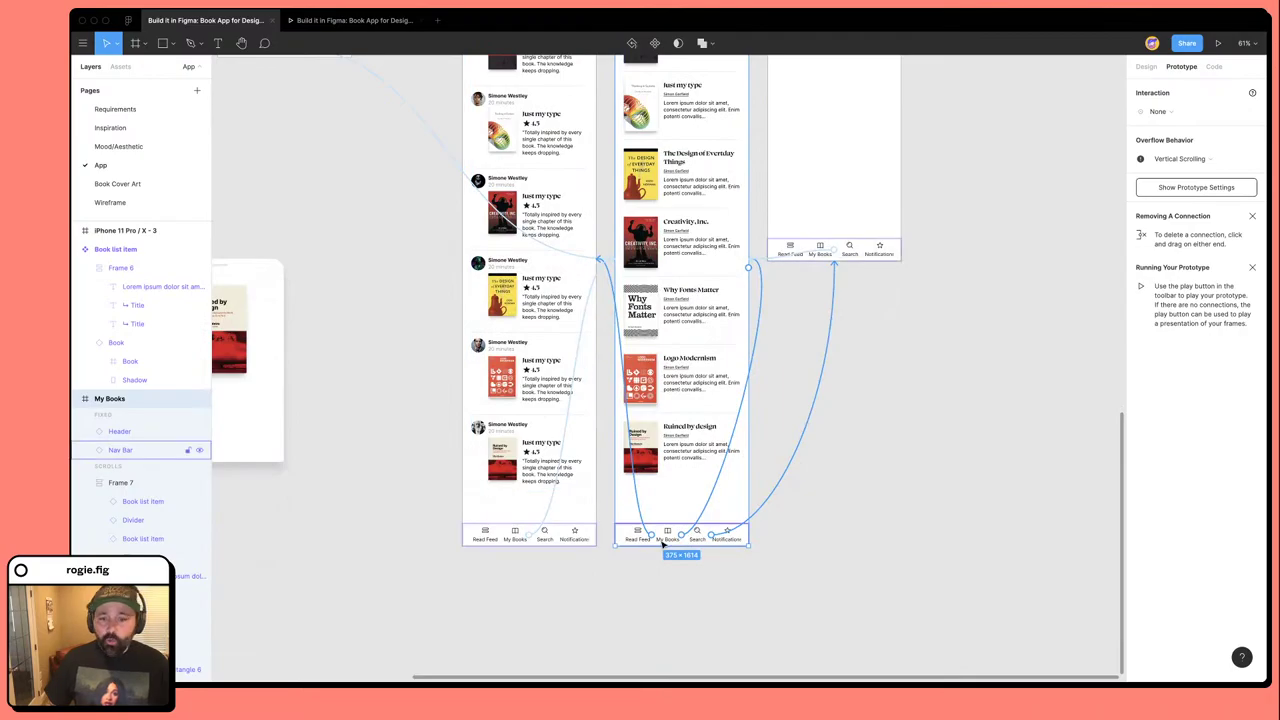
scroll(503, 551, up, 5)
click(515, 510)
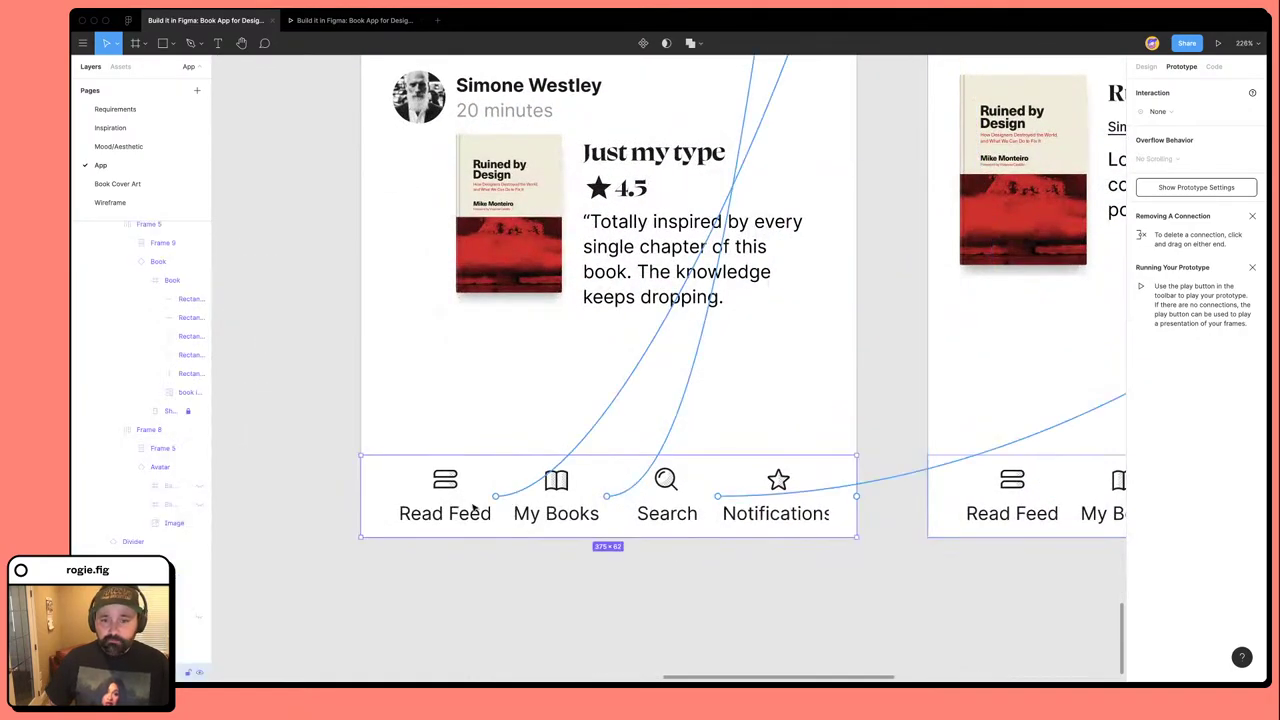
scroll(728, 525, down, 10)
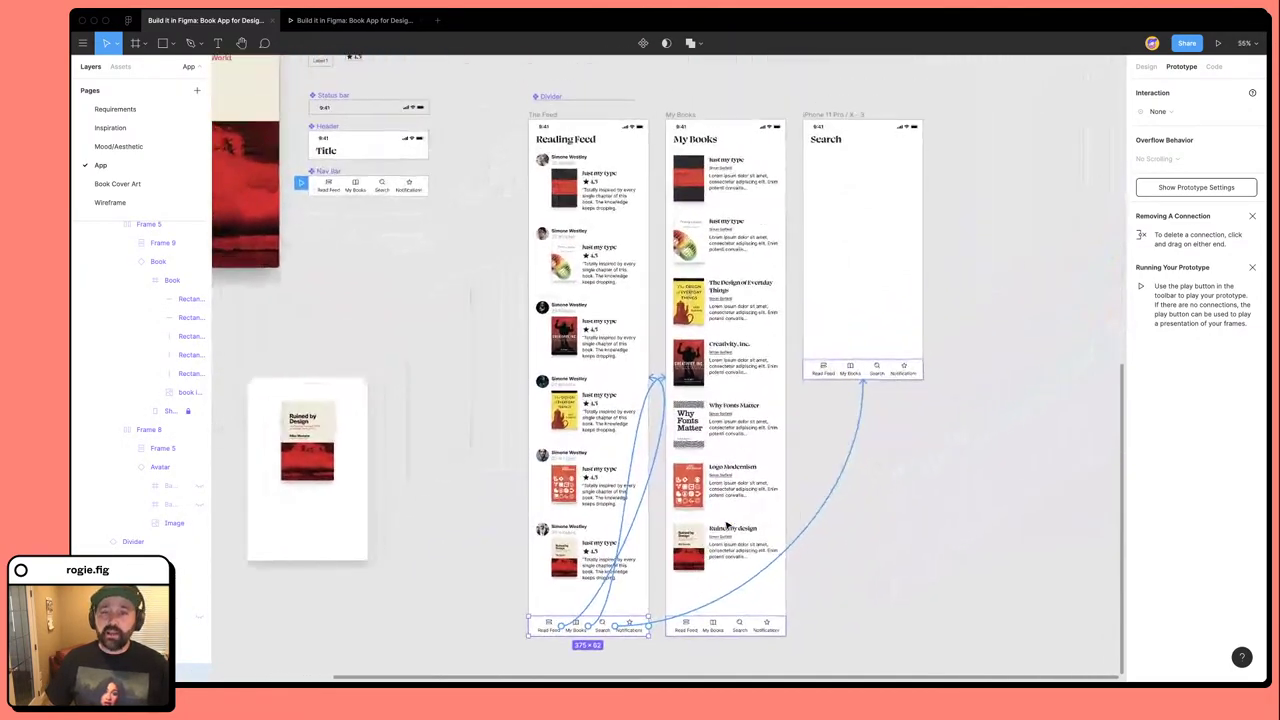
Test the Read Feed, My Books and Search links in the running prototype, checking the Nav Bar while scrolling the Reading Feed.
click(338, 16)
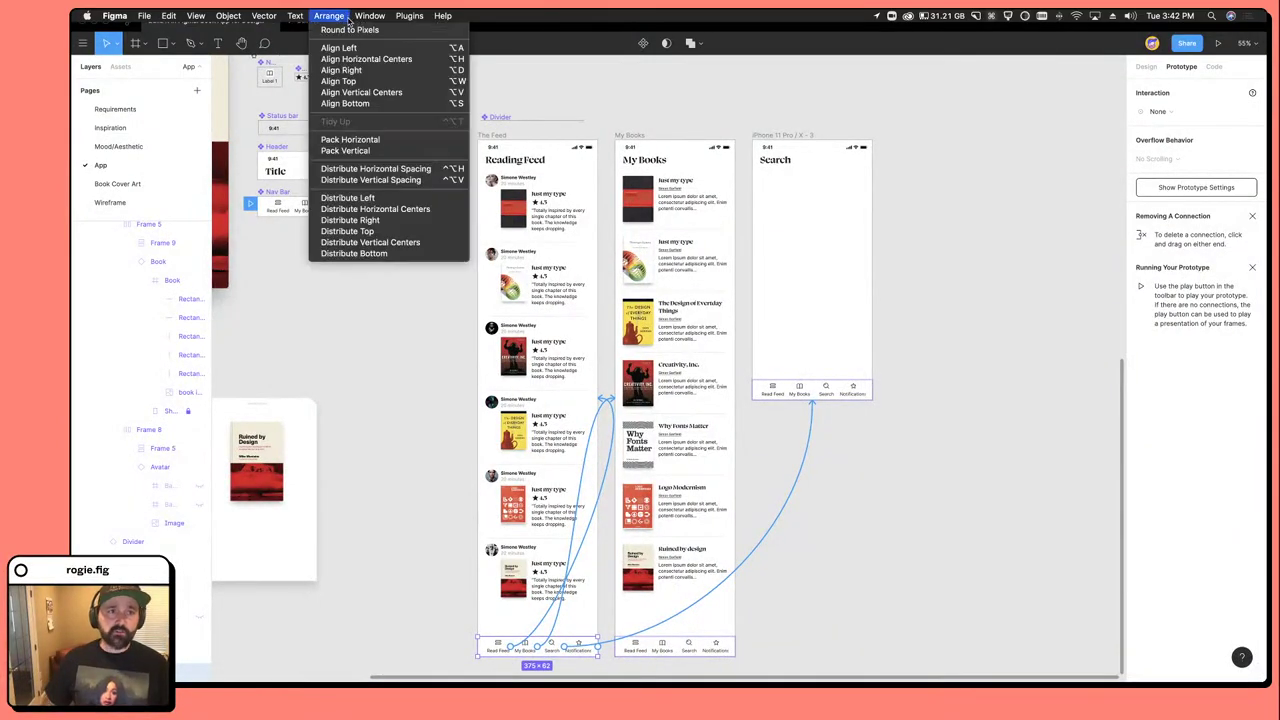
key(Escape)
key(super+alt+Return)
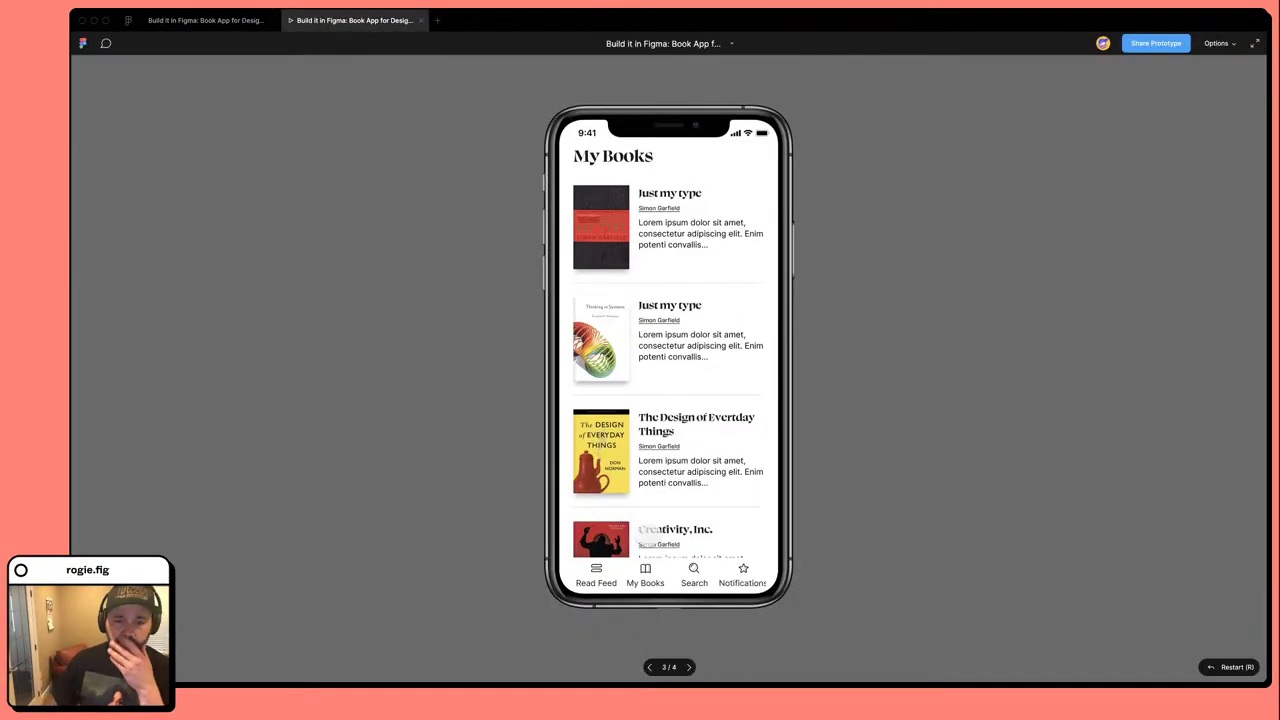
click(596, 578)
scroll(600, 580, down, 10)
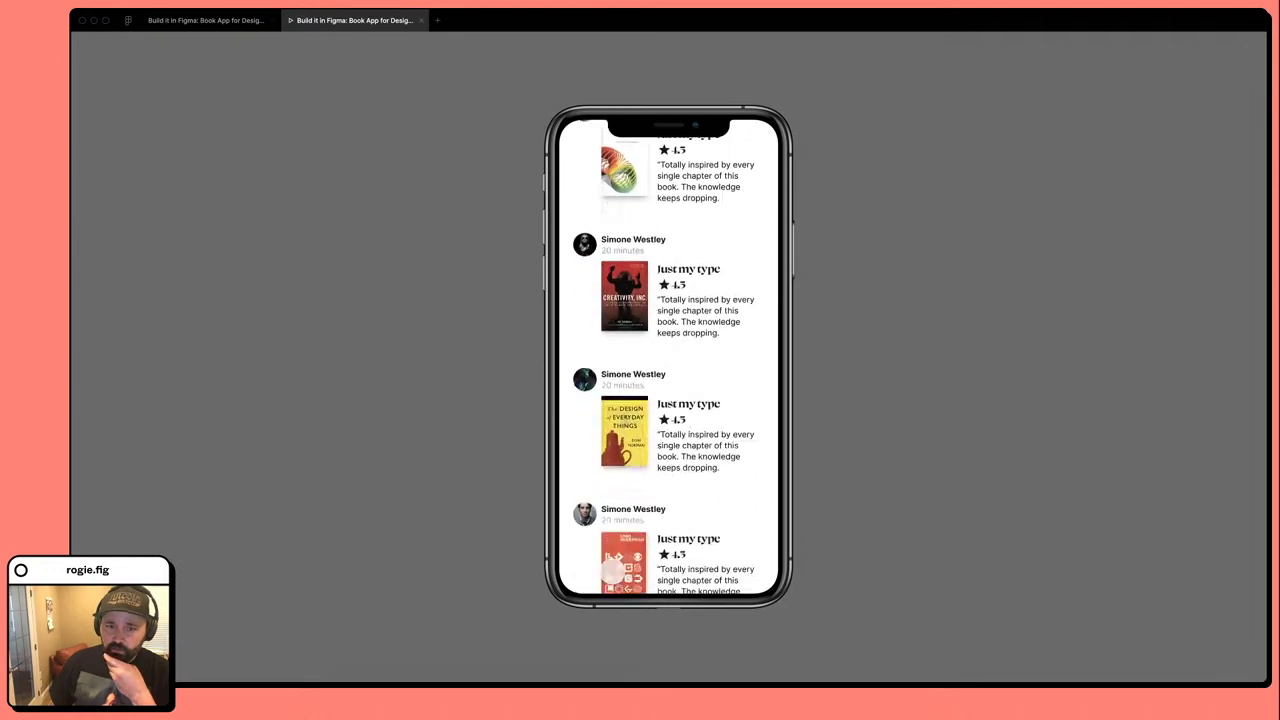
click(645, 574)
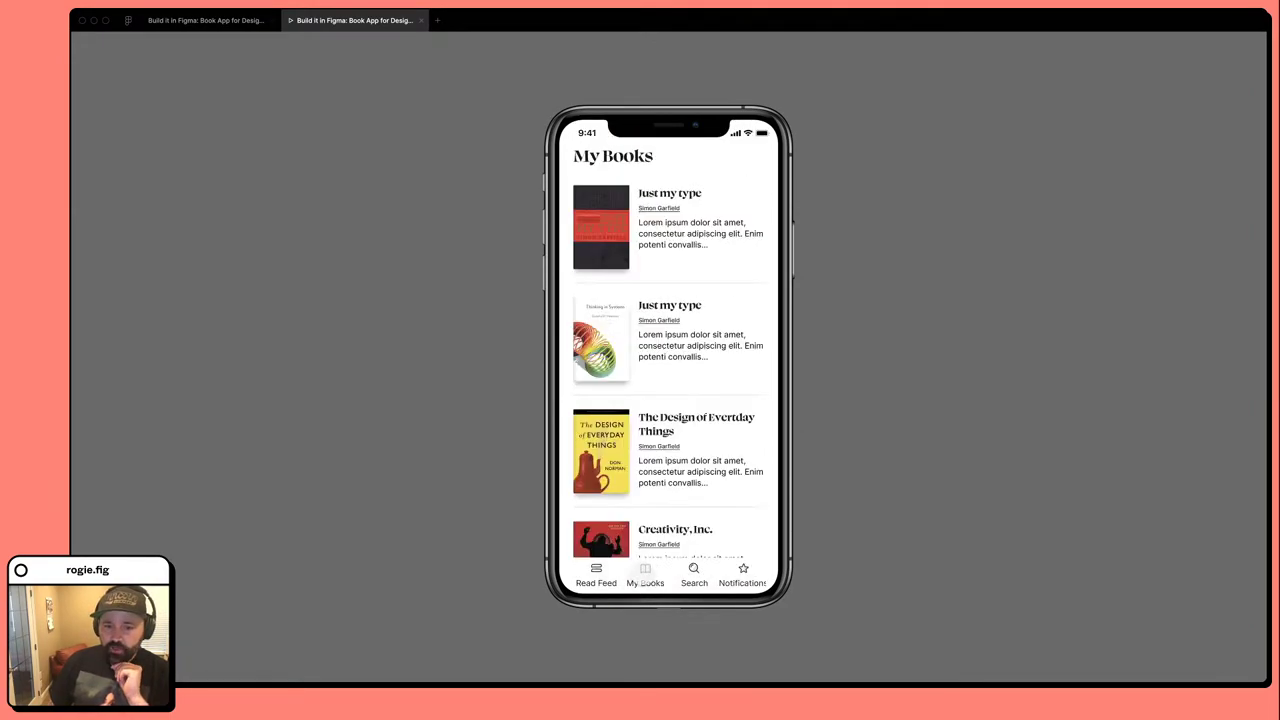
click(694, 574)
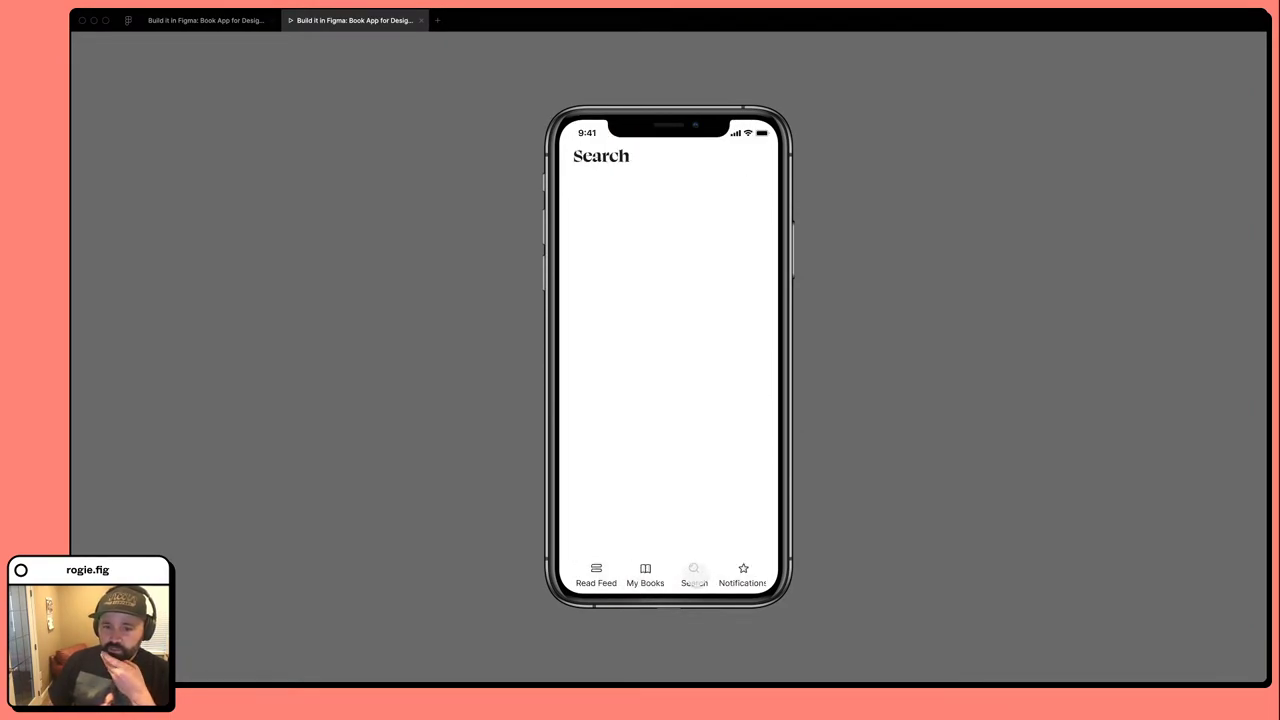
click(593, 572)
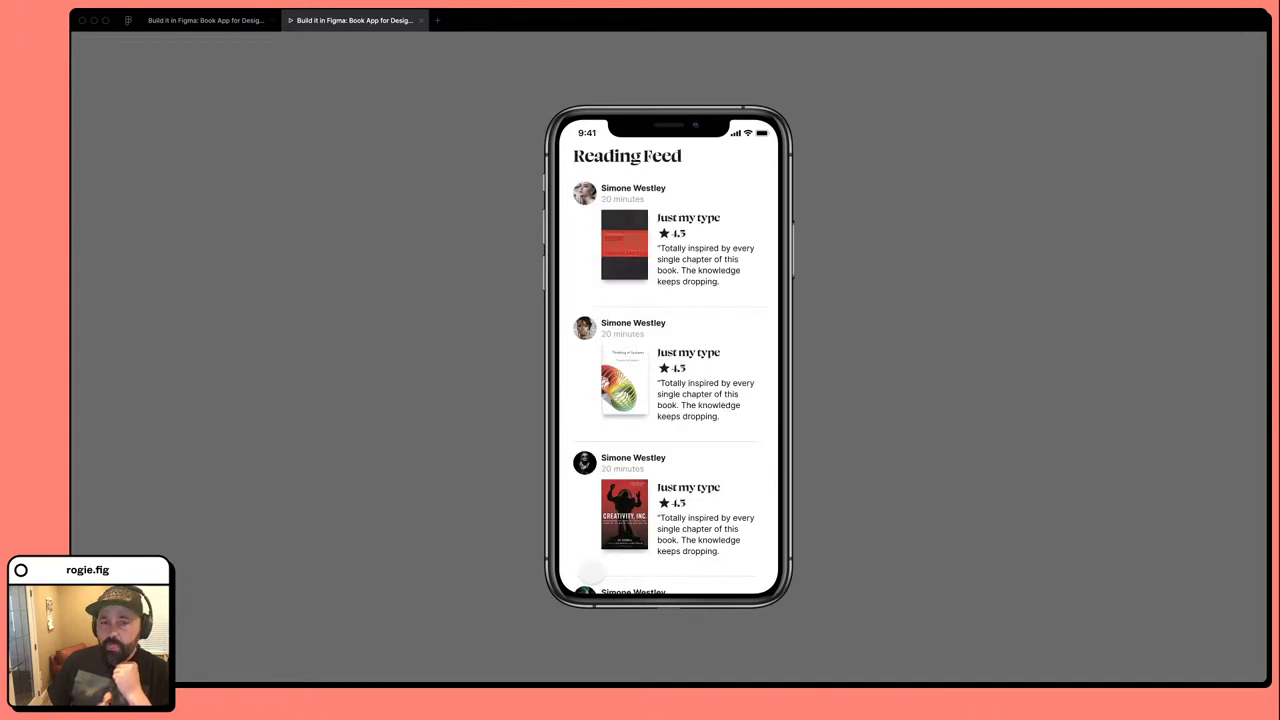
scroll(650, 582, down, 5)
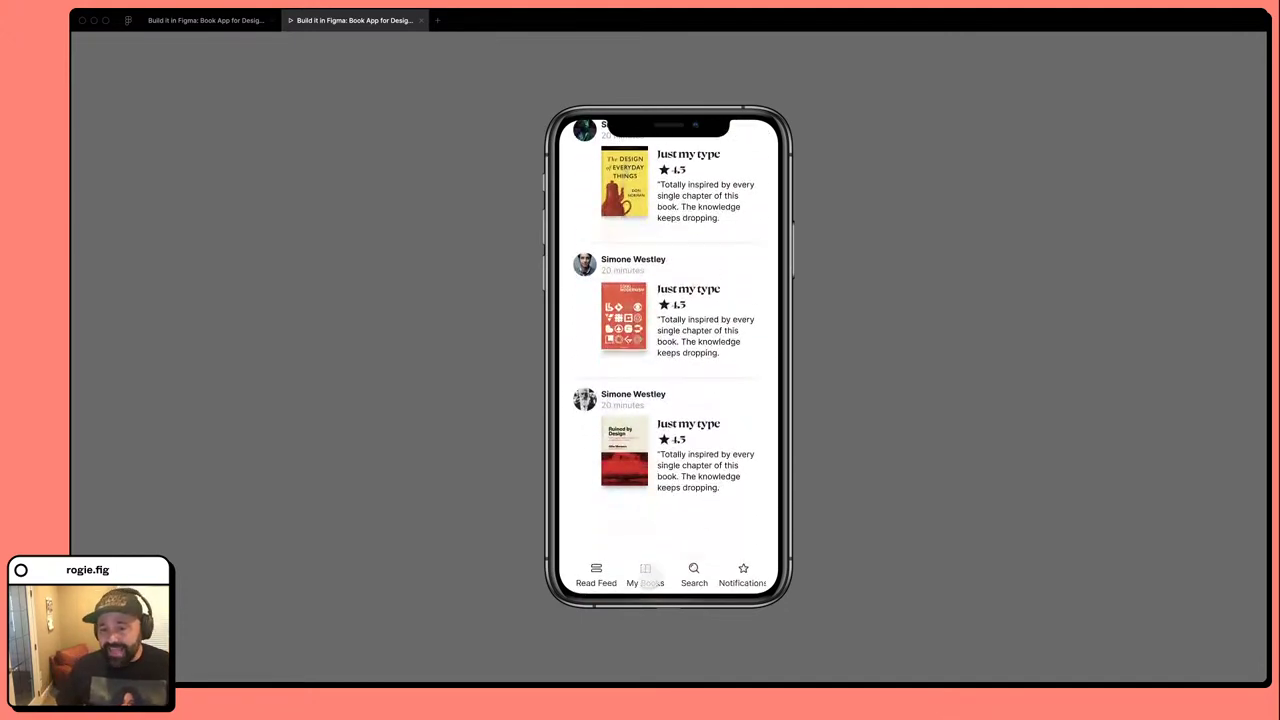
scroll(648, 540, up, 1)
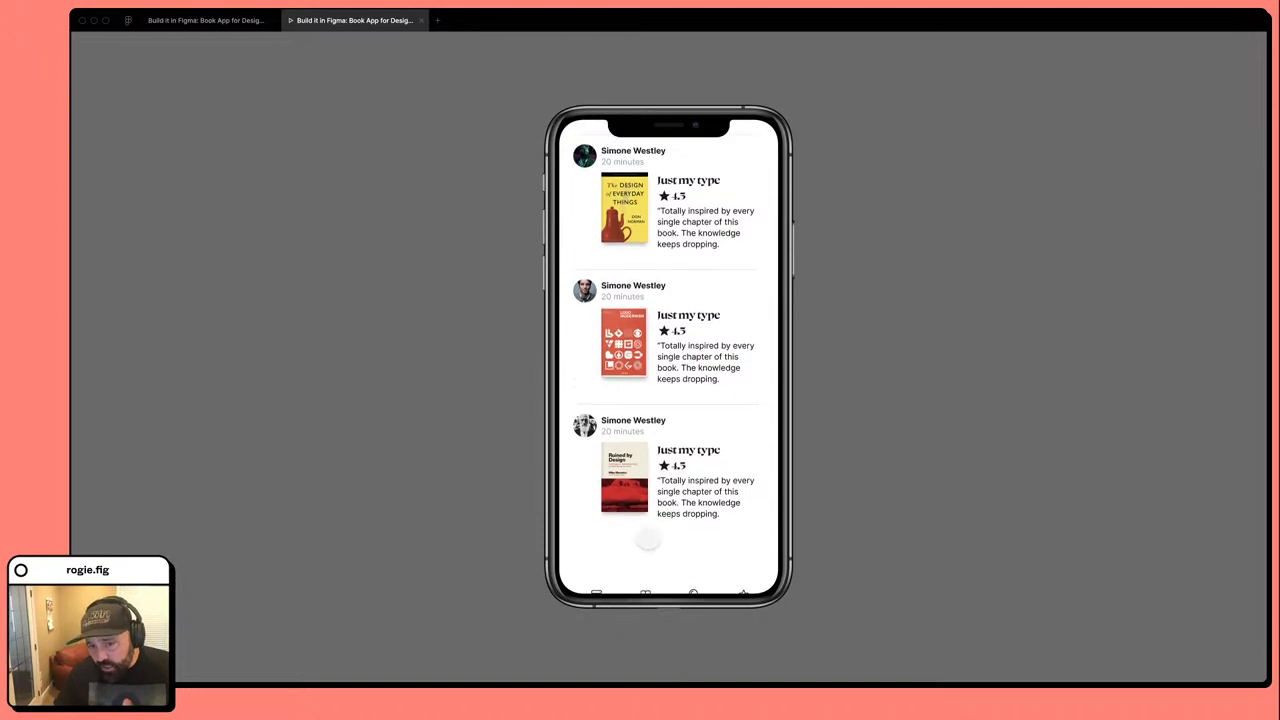
scroll(648, 540, down, 1)
Return to the design file and delete the Nav Bar instances from The Feed, My Books and Search frames.
click(205, 20)
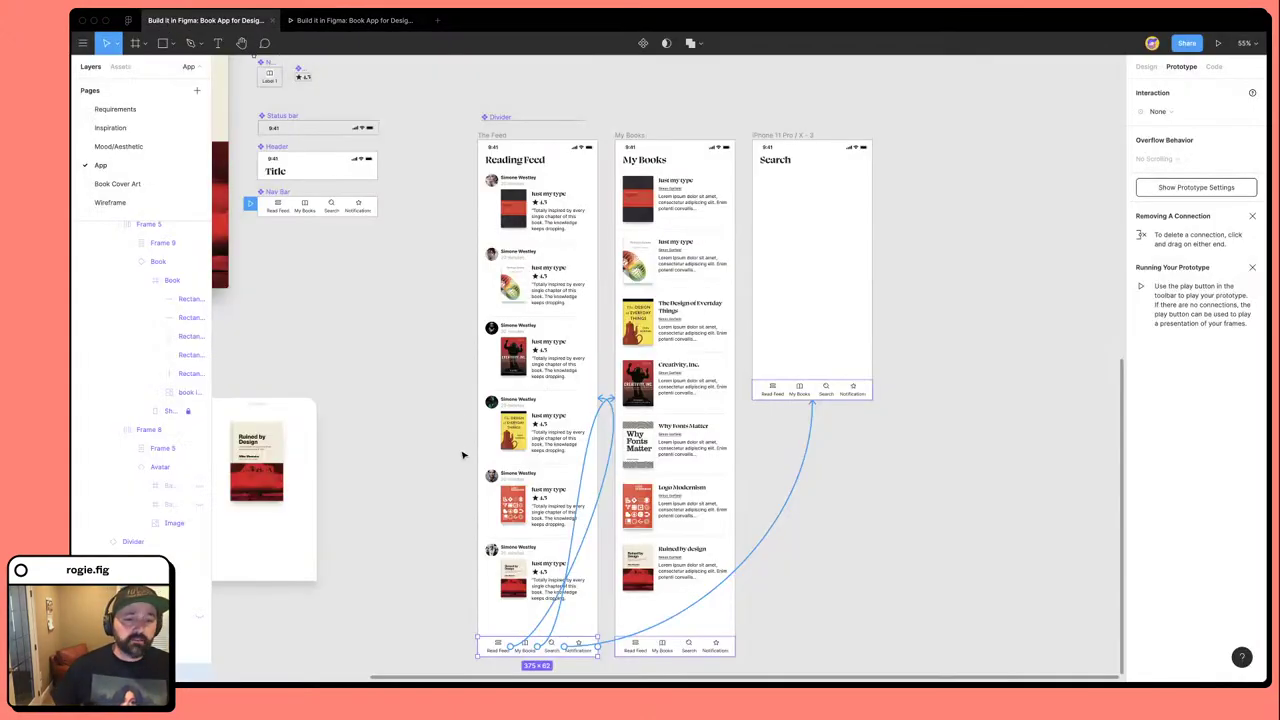
scroll(525, 582, down, 3)
click(615, 589)
click(523, 486)
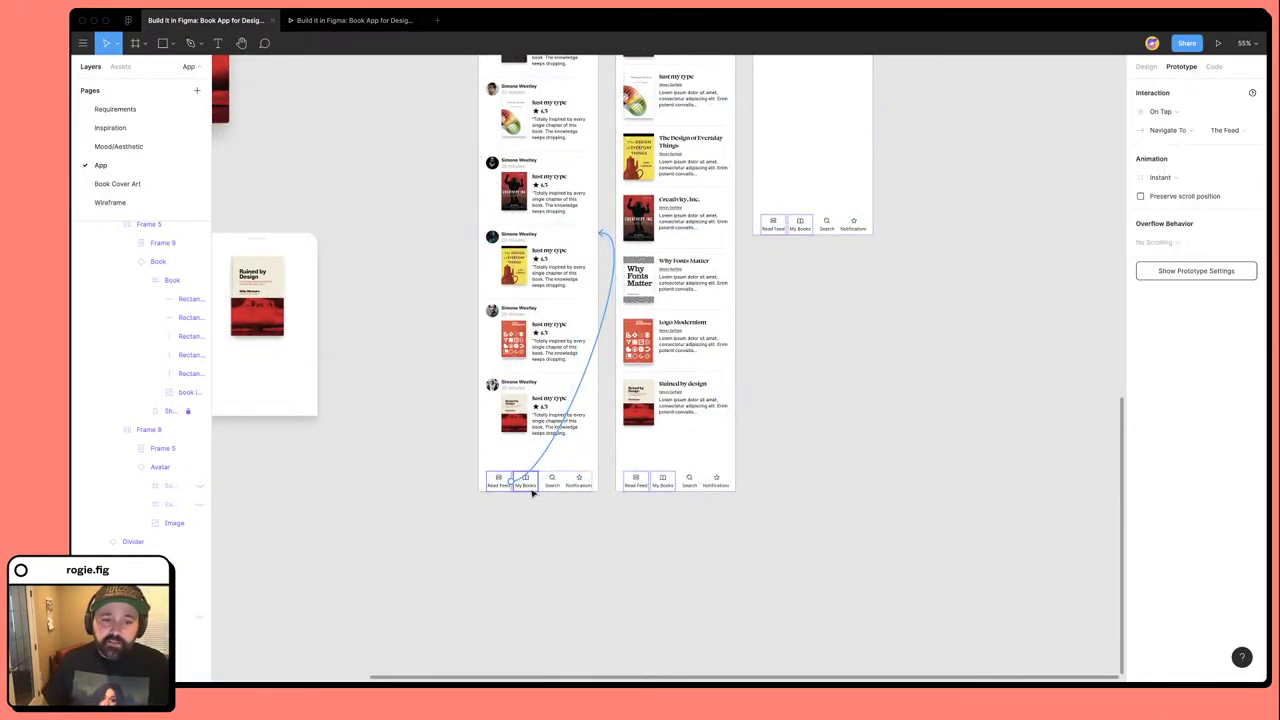
click(543, 537)
click(549, 488)
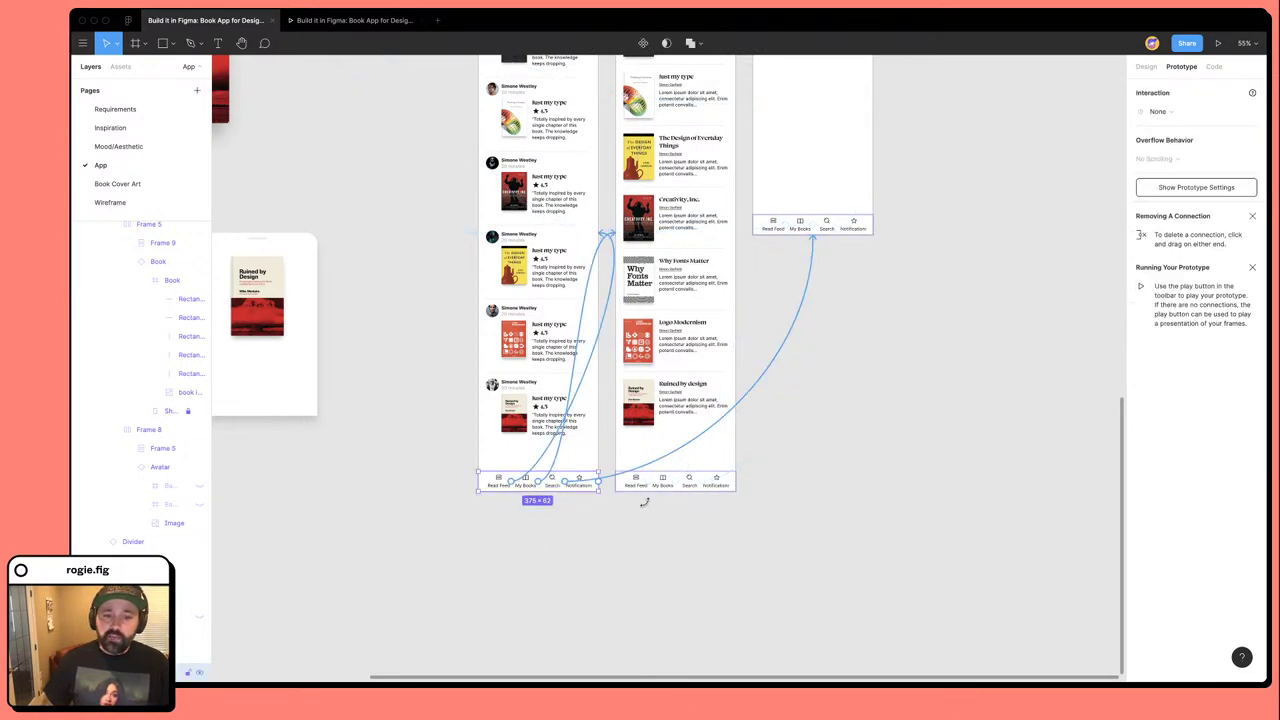
click(643, 497)
click(663, 482)
click(855, 508)
click(838, 224)
click(931, 394)
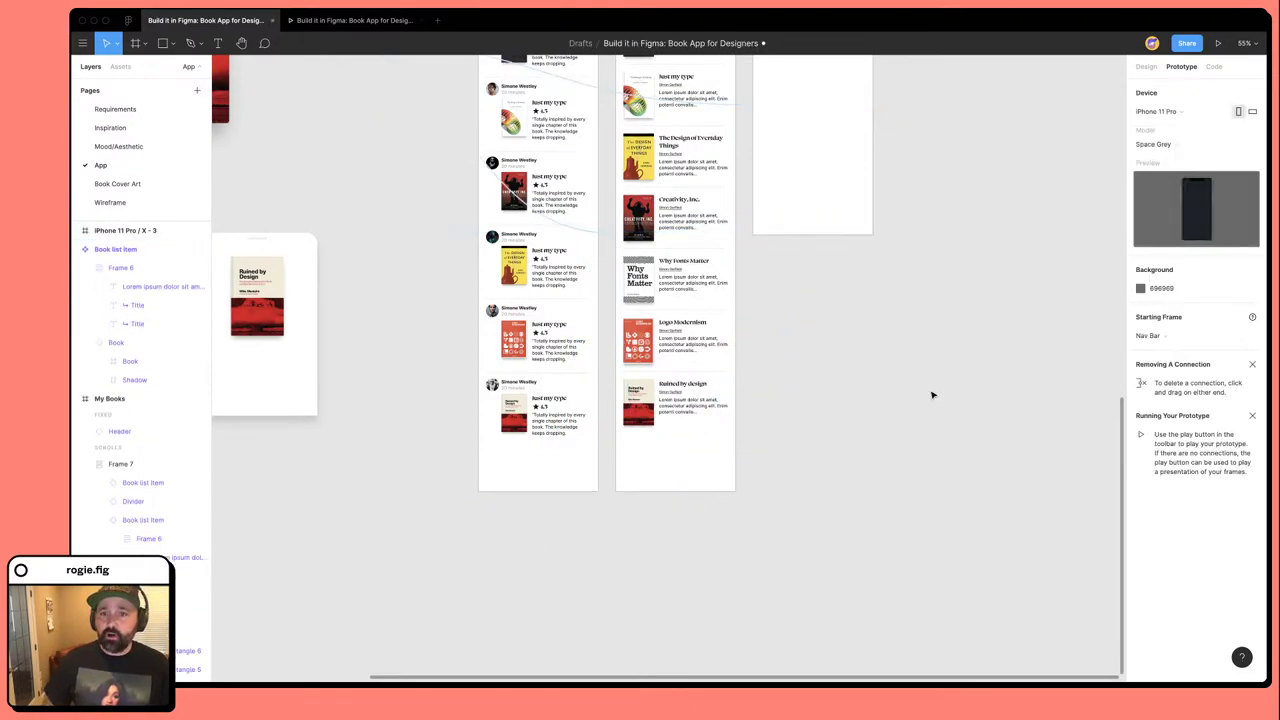
Place a copy of the Nav Bar component in The Feed frame and align it to the frame's left and bottom edges.
scroll(925, 392, up, 3)
drag(277, 180, 493, 620)
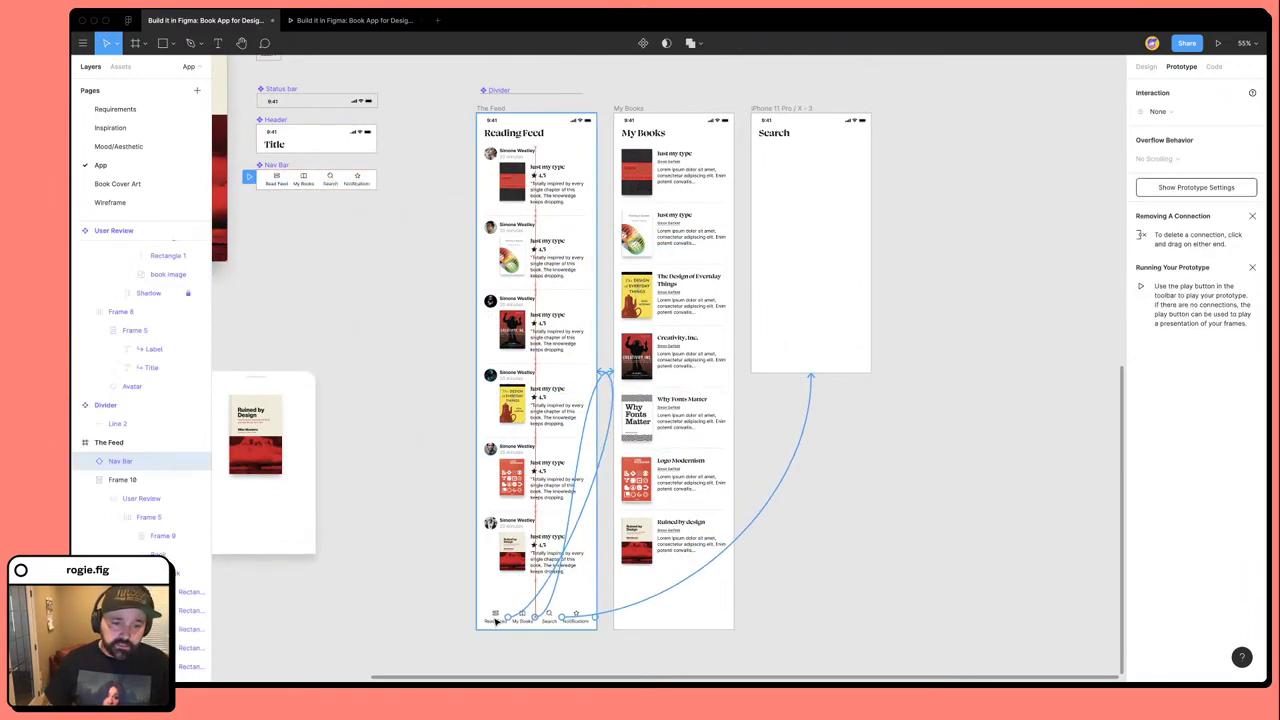
click(1147, 67)
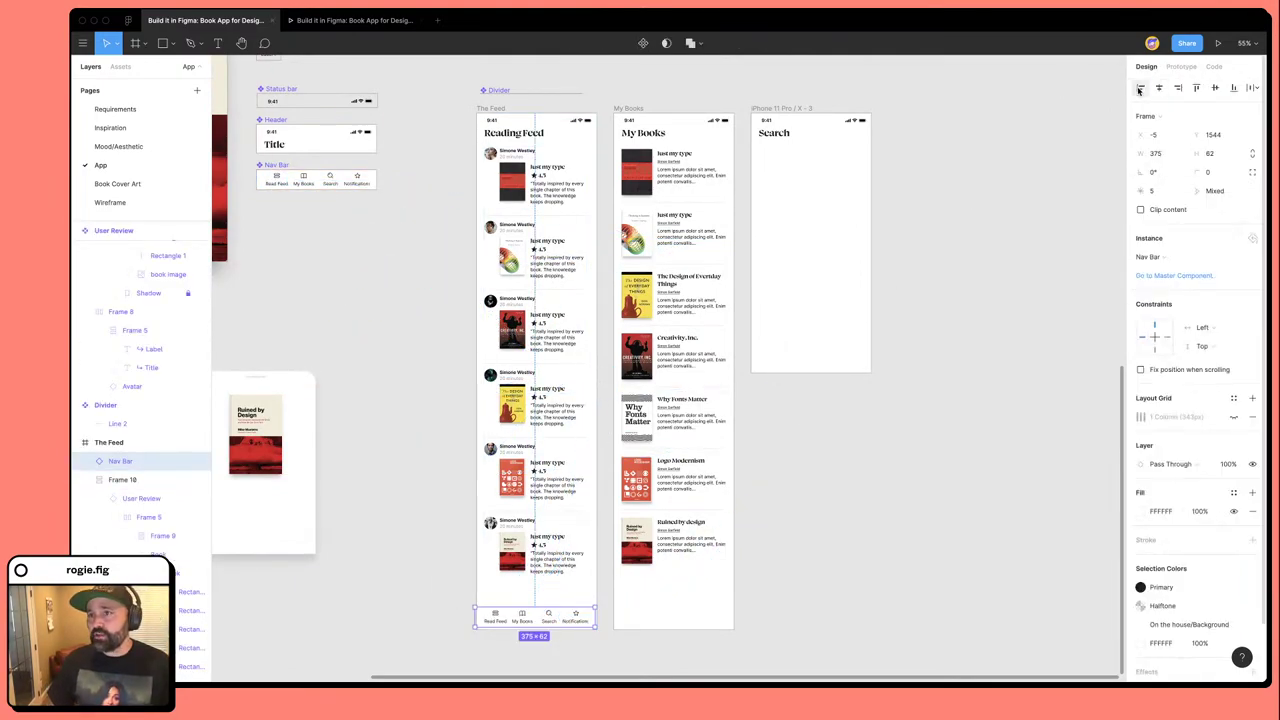
click(1233, 87)
Set The Feed Nav Bar's constraints to Left & Right and Bottom, and fix its position when scrolling.
scroll(520, 623, up, 5)
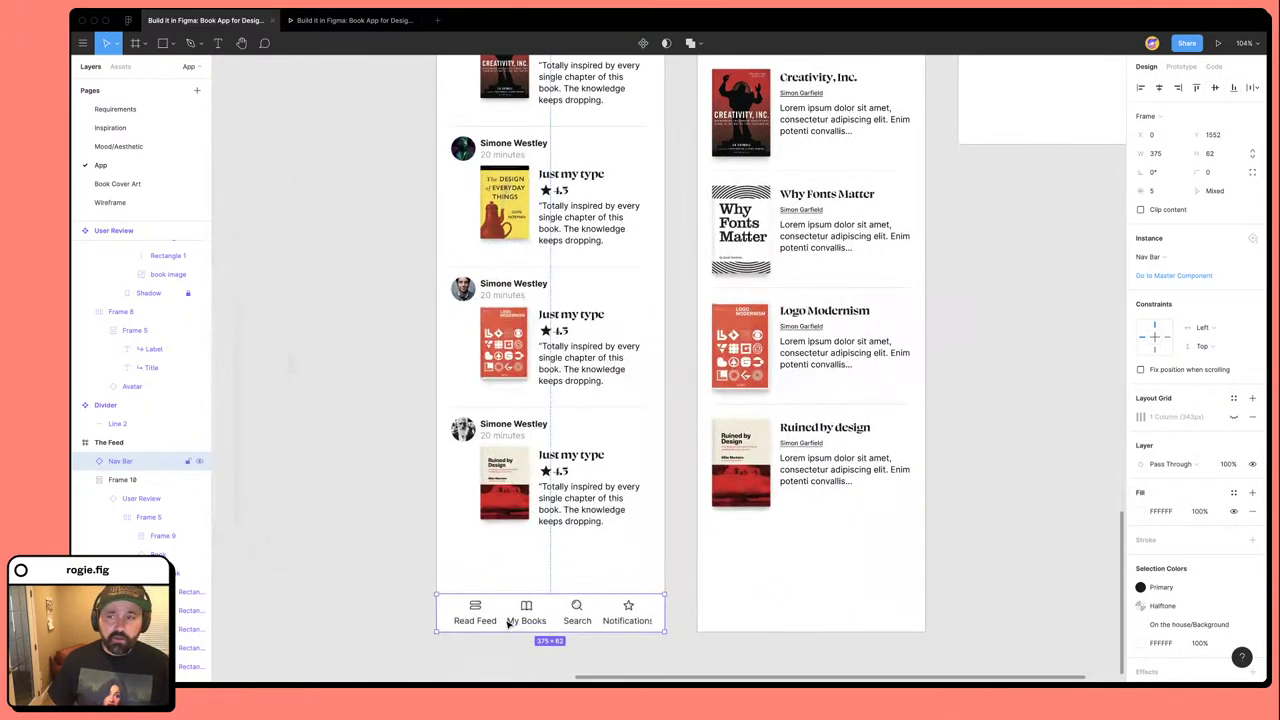
click(1203, 327)
click(1215, 355)
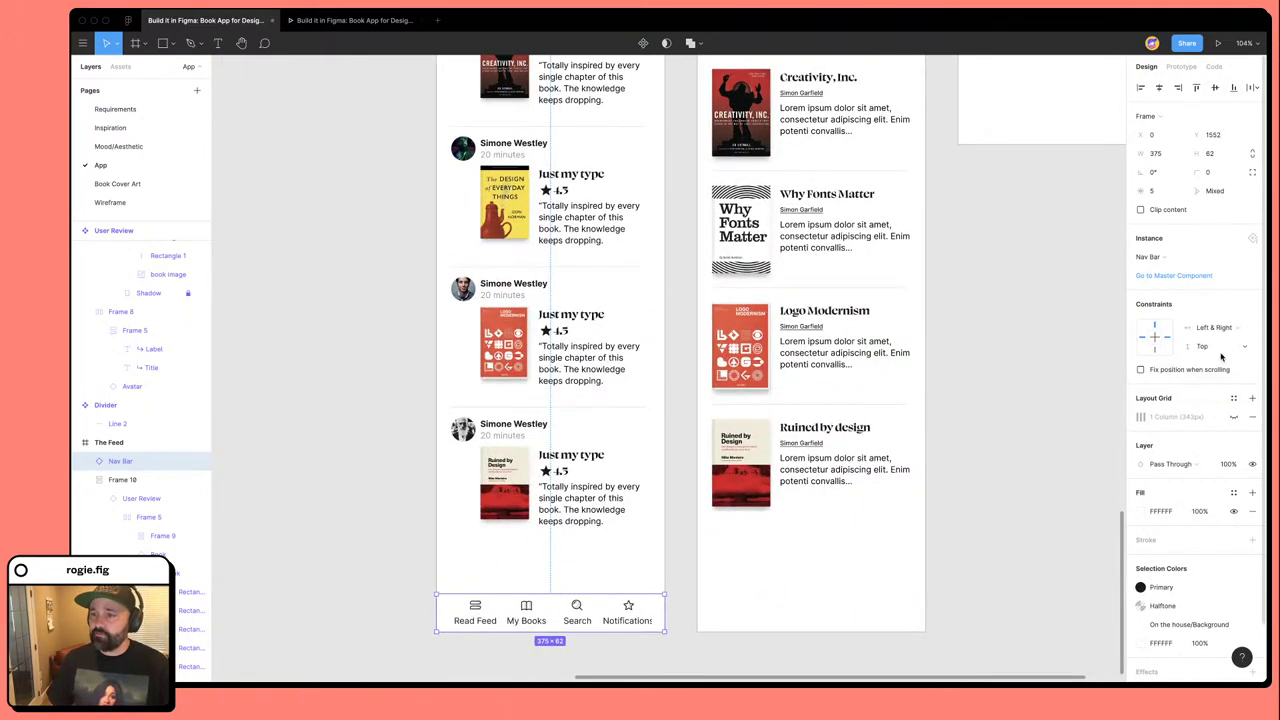
click(1210, 346)
click(1207, 360)
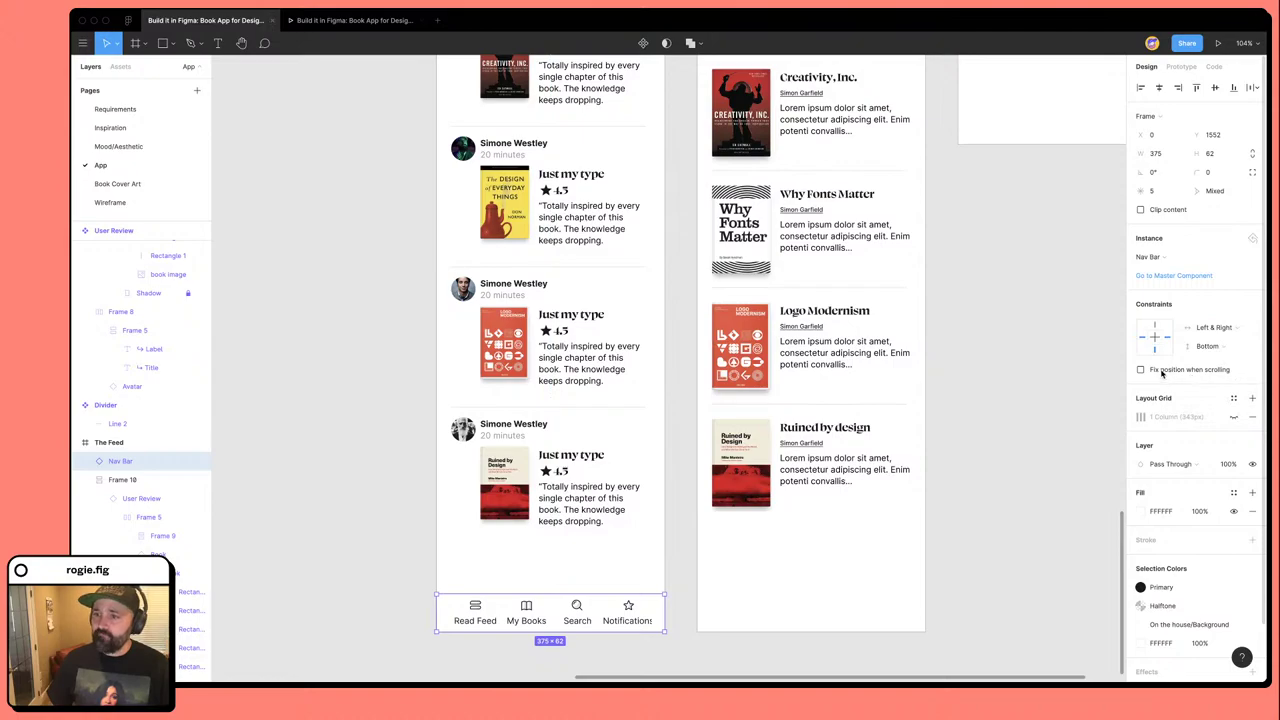
click(1162, 371)
Paste the fixed Nav Bar from The Feed into the My Books frame.
scroll(634, 630, down, 5)
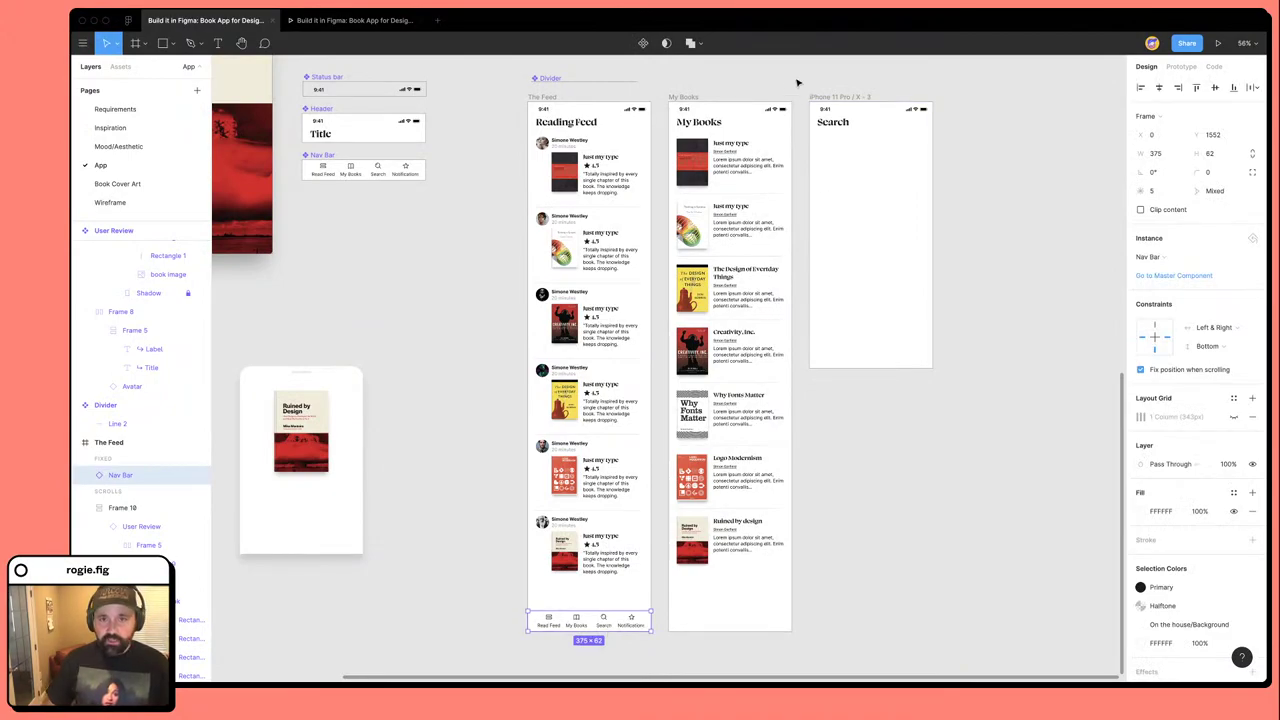
click(684, 97)
key(ctrl+v)
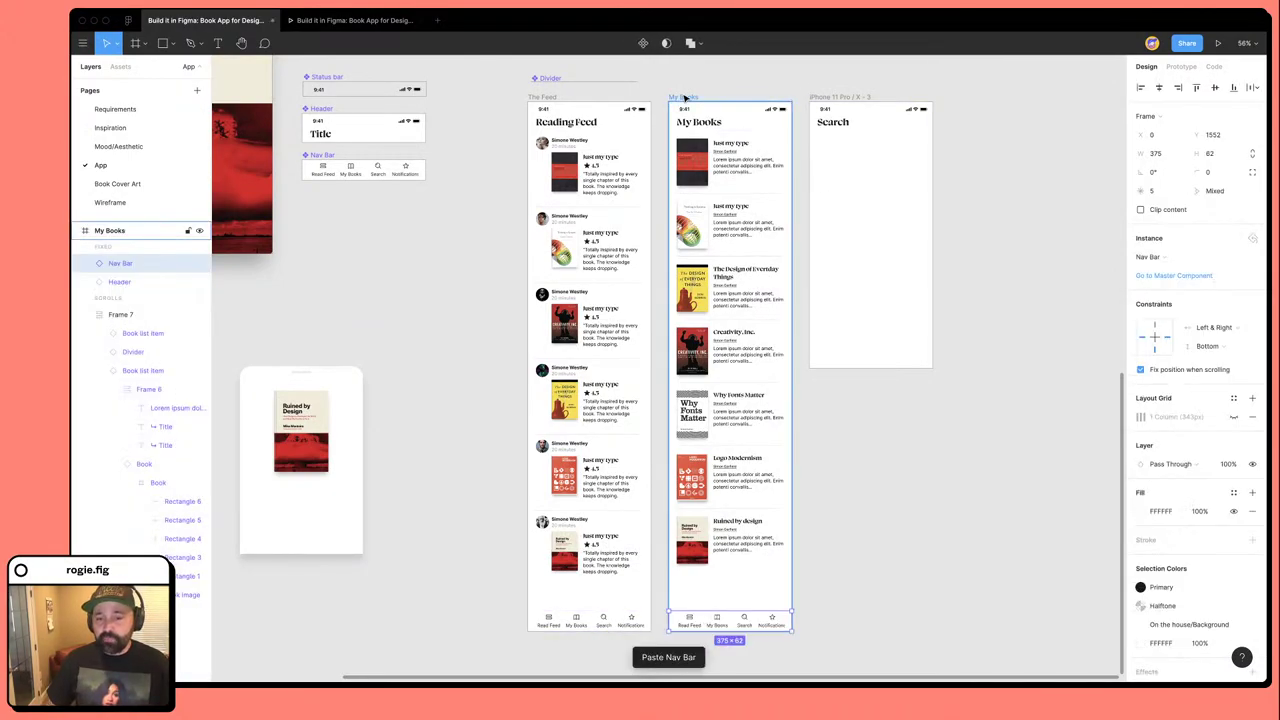
Try to paste the Nav Bar into the shorter Search screen frame, and undo the paste.
click(836, 97)
key(ctrl+v)
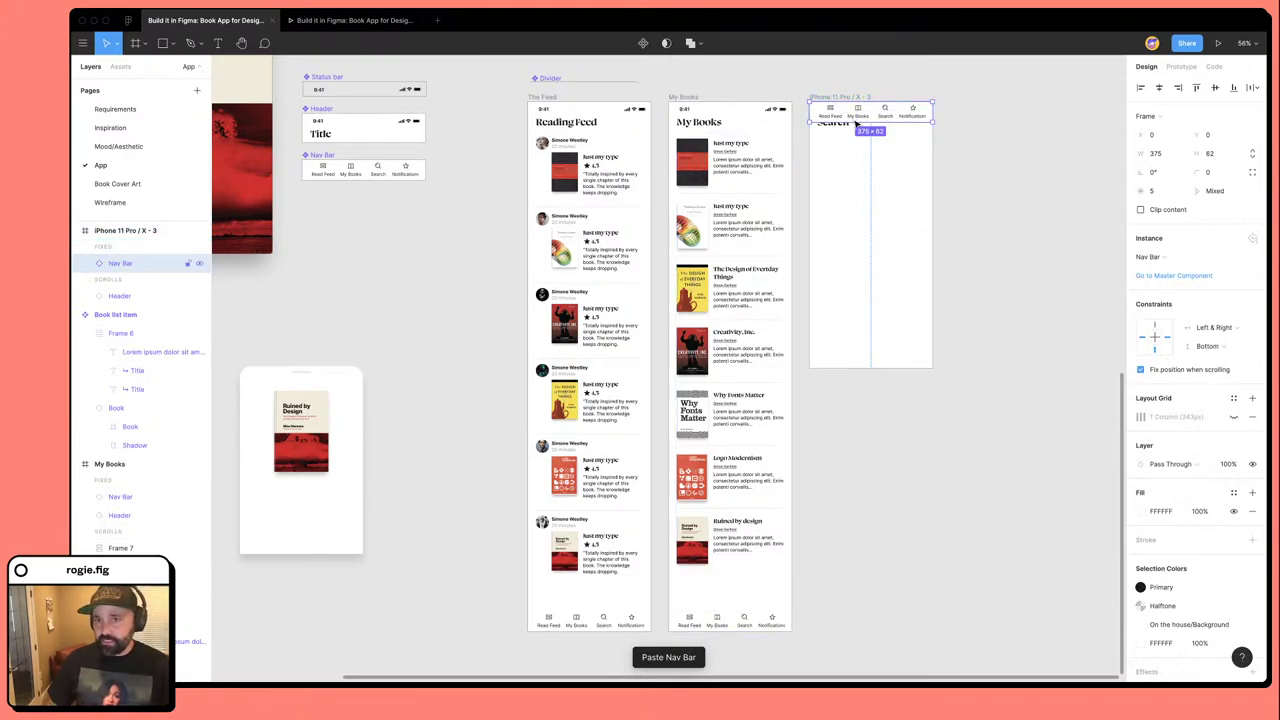
click(871, 149)
click(860, 114)
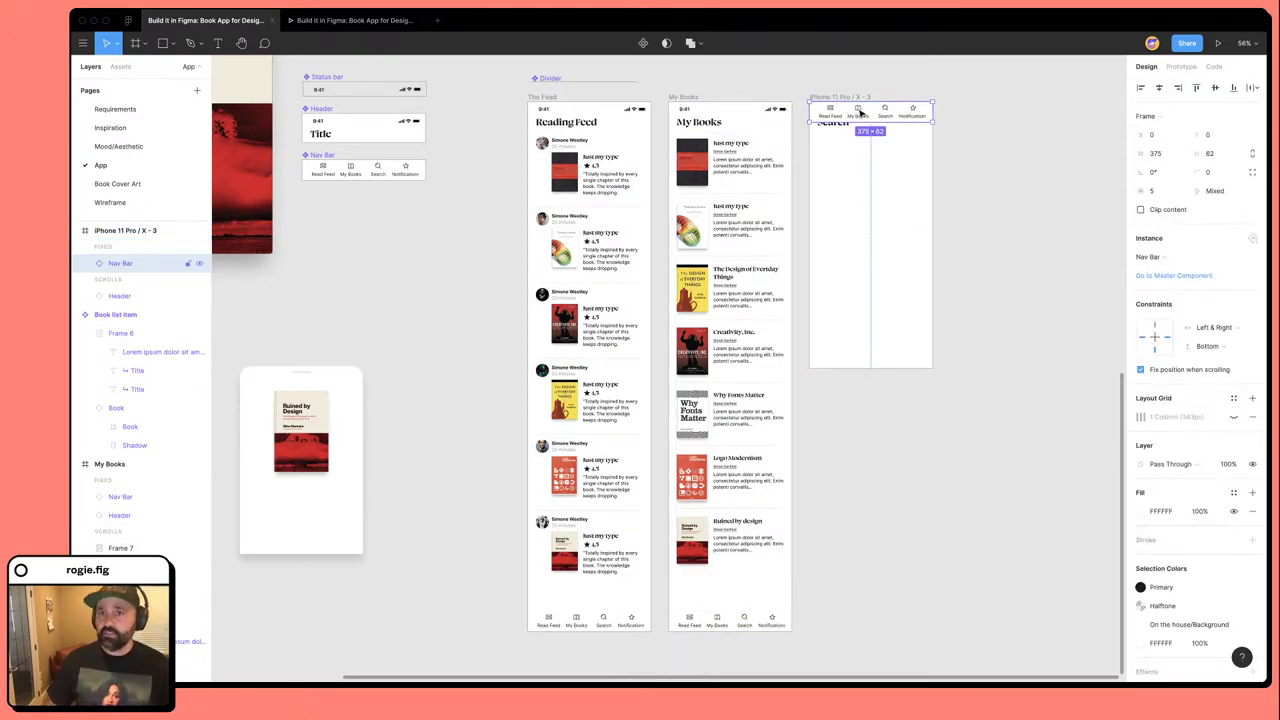
key(ctrl+z)
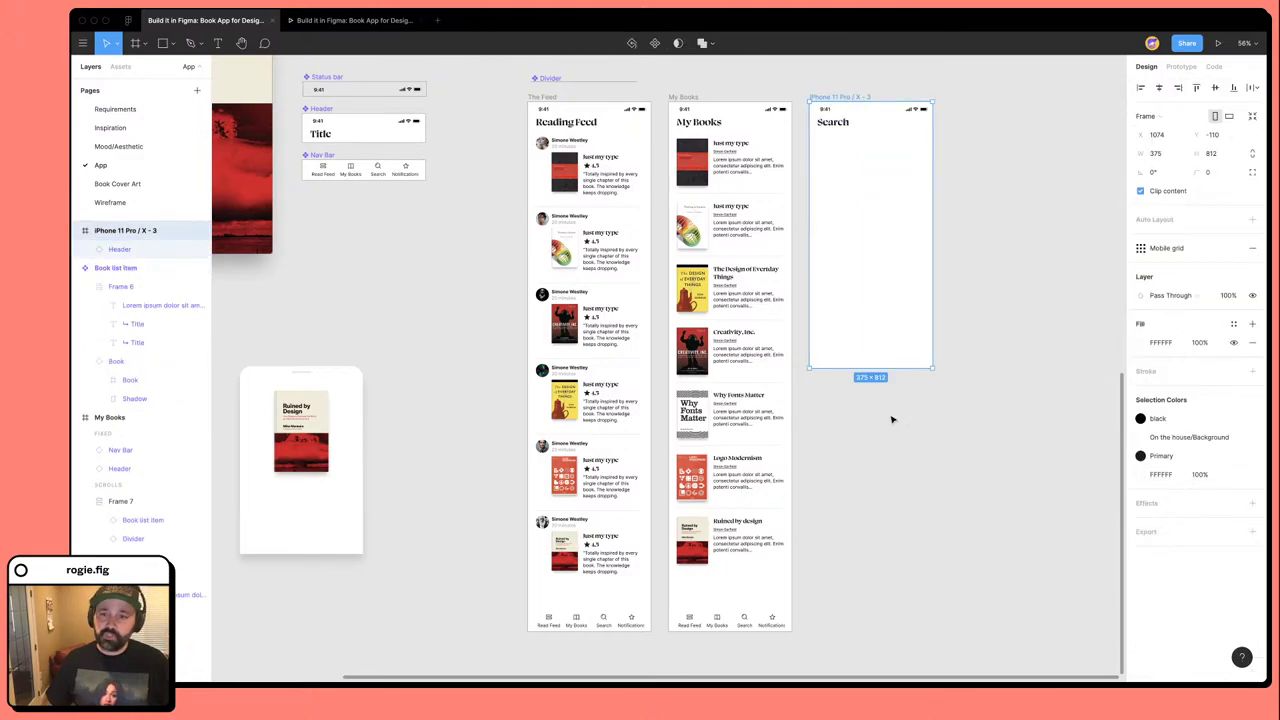
Extend the Search screen's frame to a height of 1614, paste the Nav Bar into it and align it to the bottom.
drag(879, 366, 893, 626)
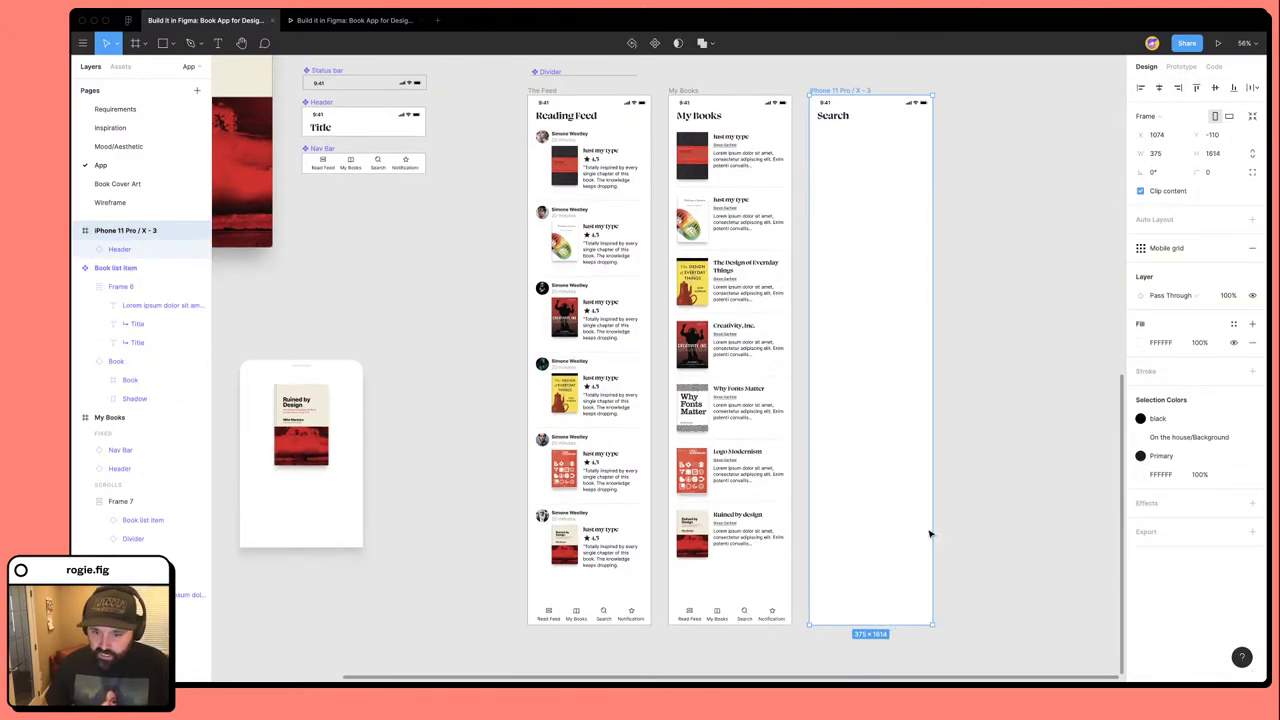
key(ctrl+v)
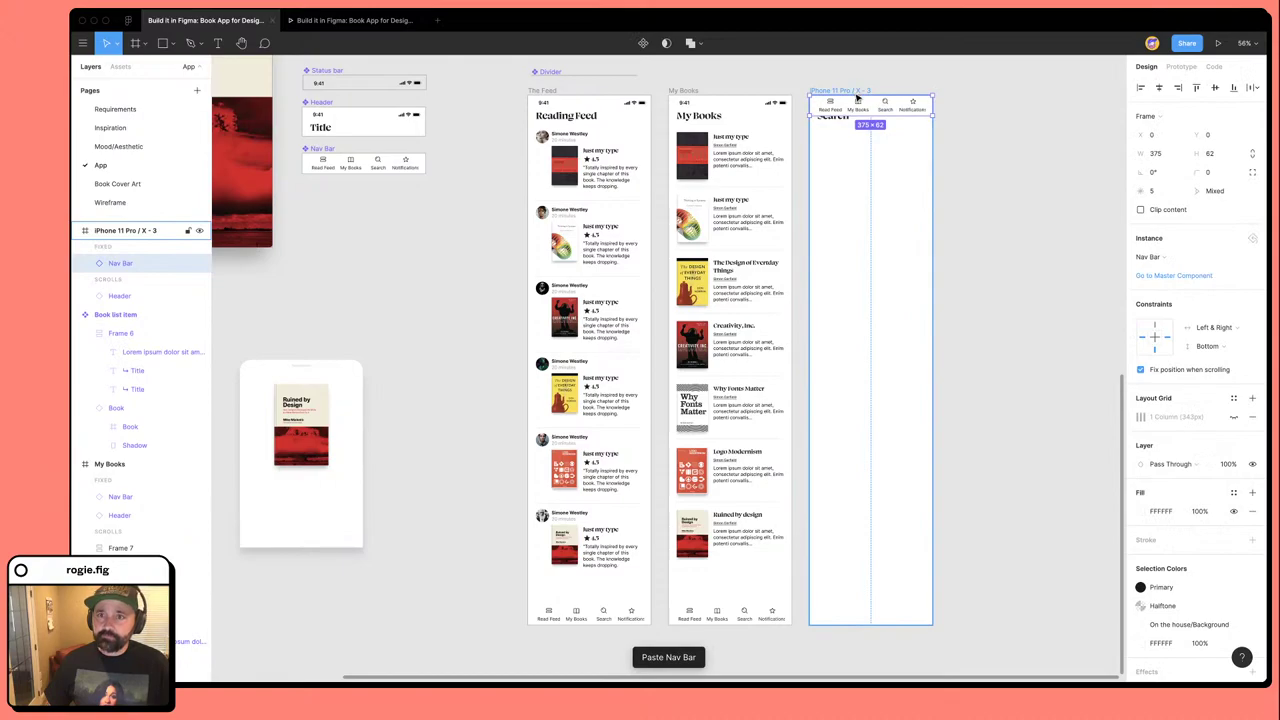
click(1233, 87)
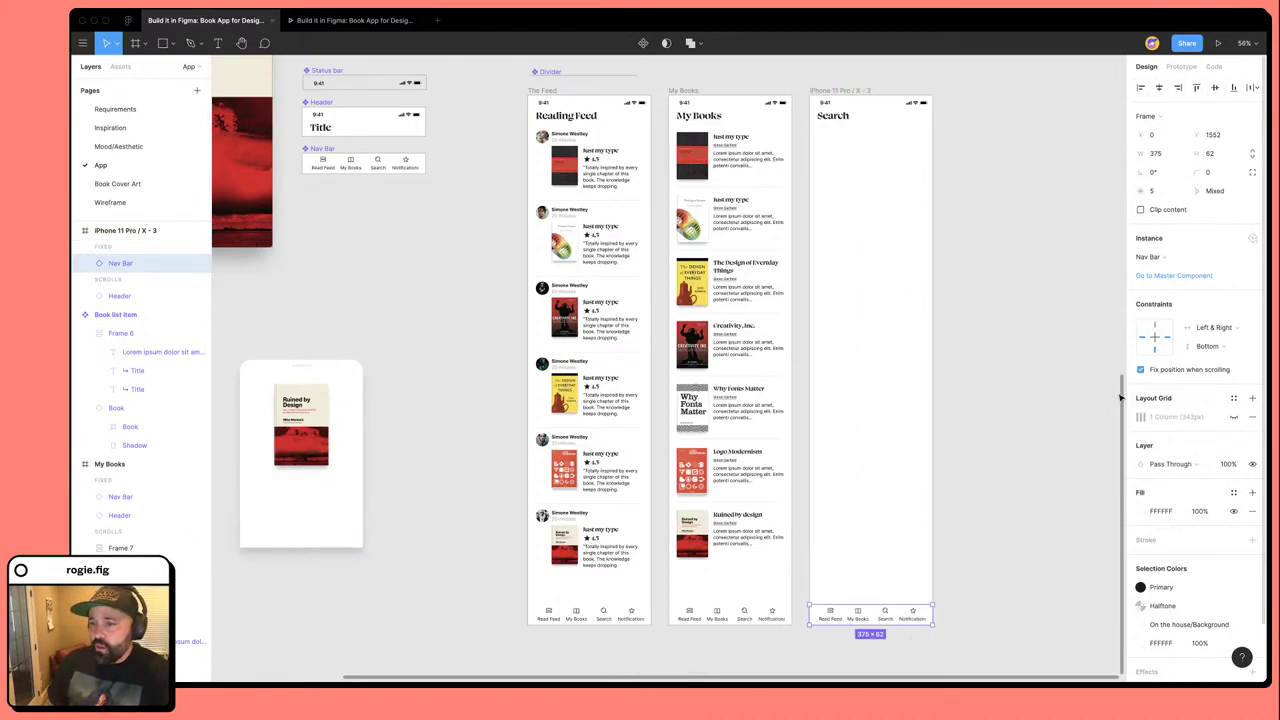
click(1010, 527)
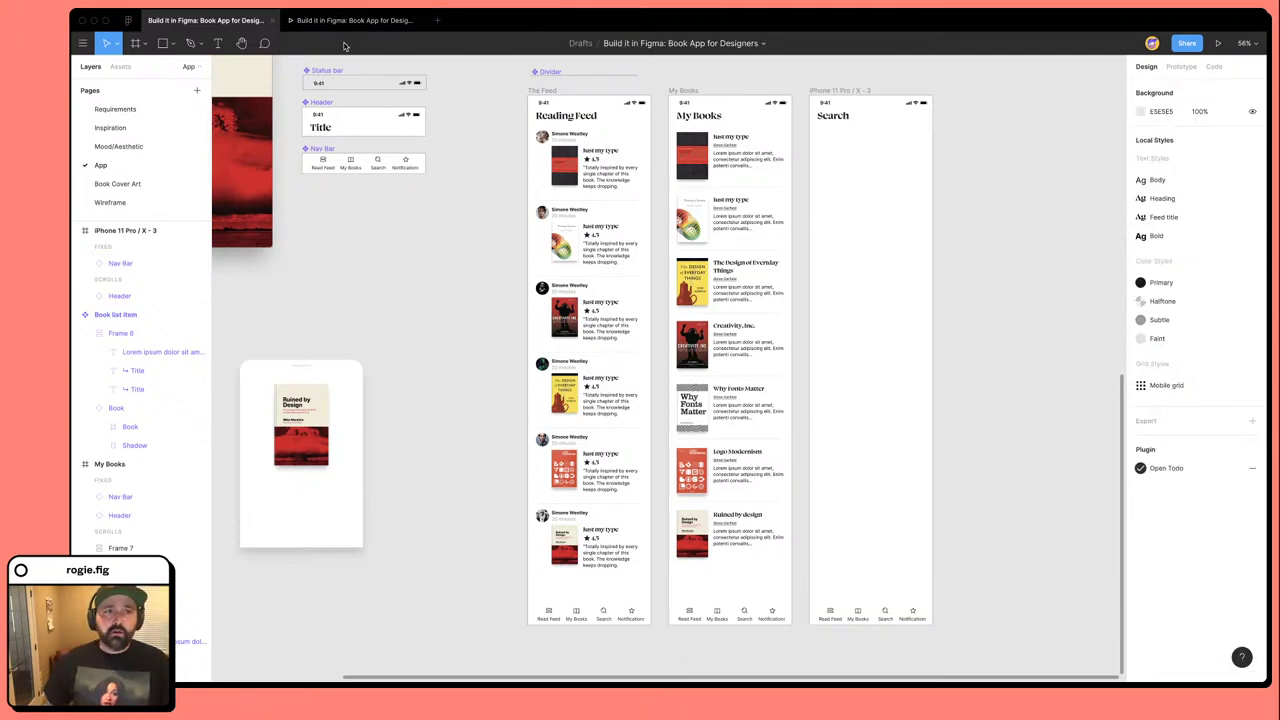
Show the prototype connections and examine the links on The Feed's Nav Bar up close.
click(1181, 66)
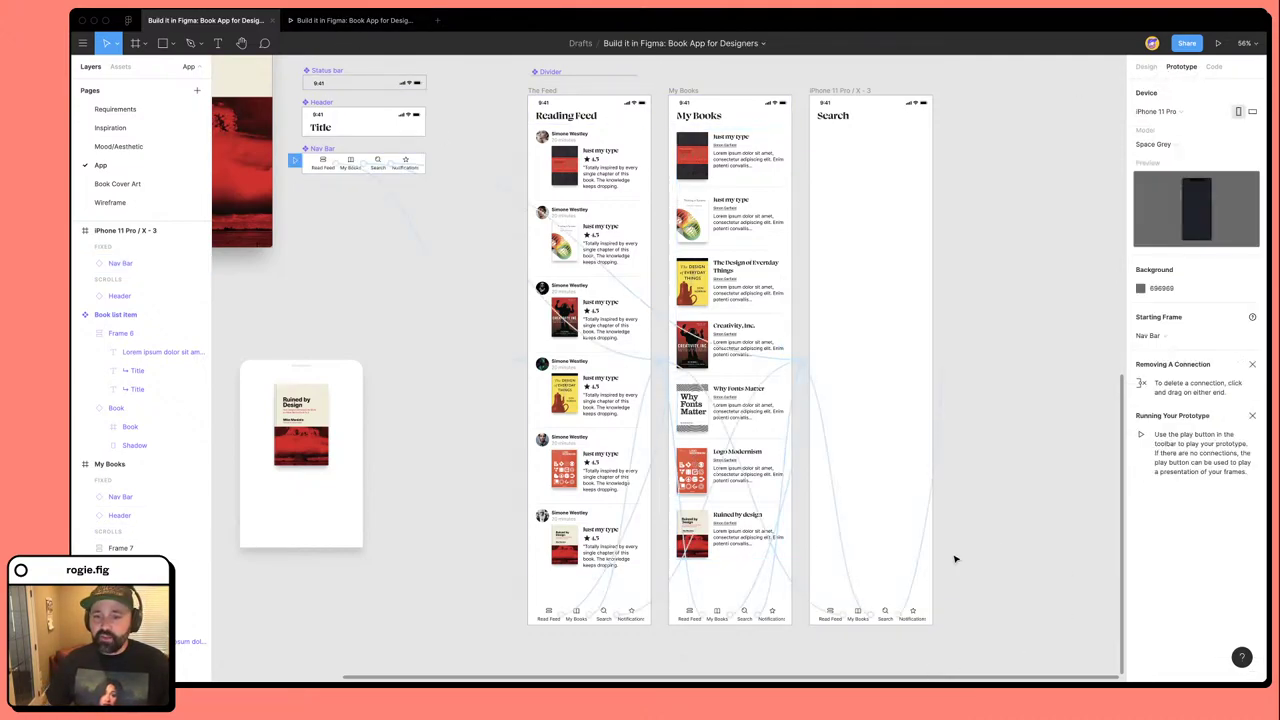
scroll(578, 665, up, 5)
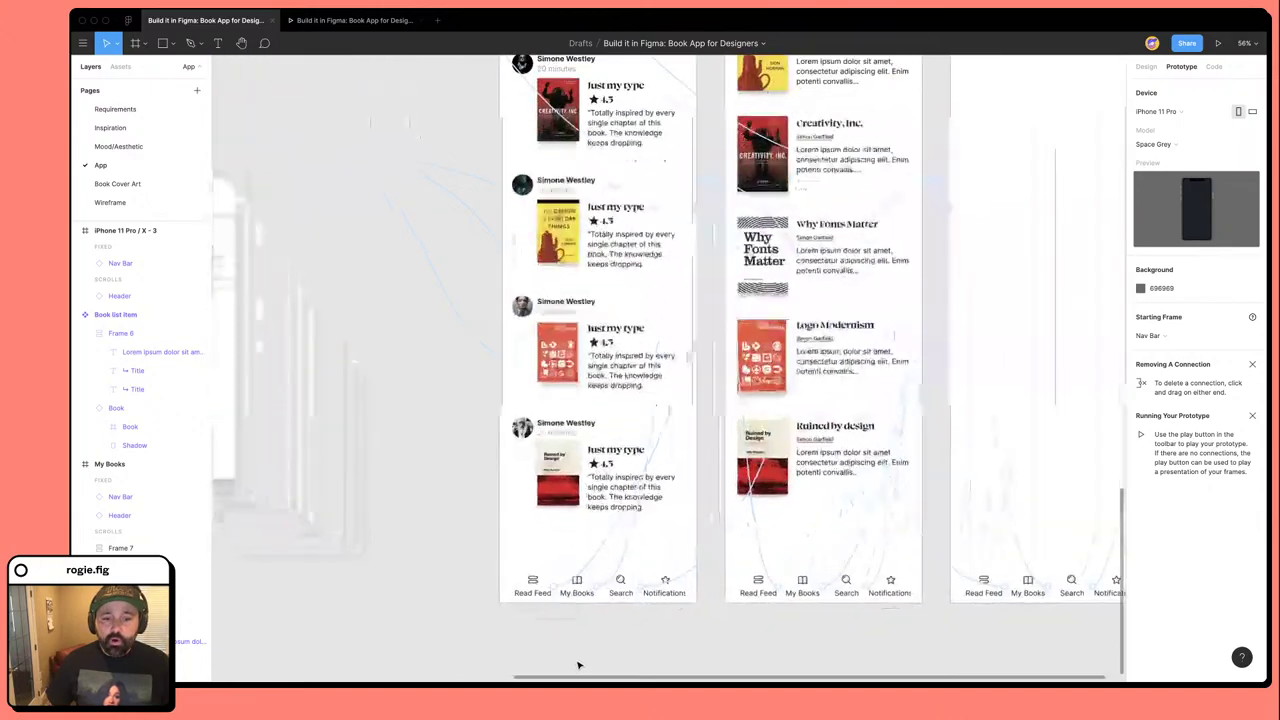
scroll(578, 665, up, 2)
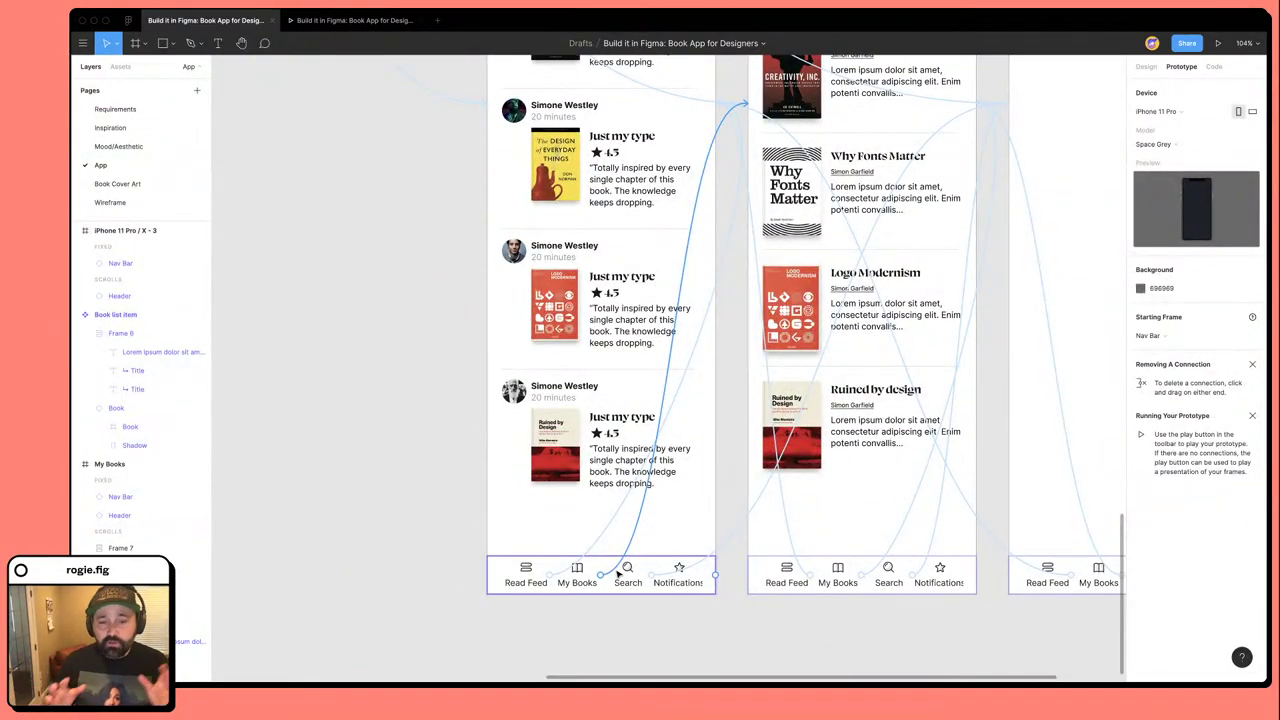
scroll(618, 574, up, 3)
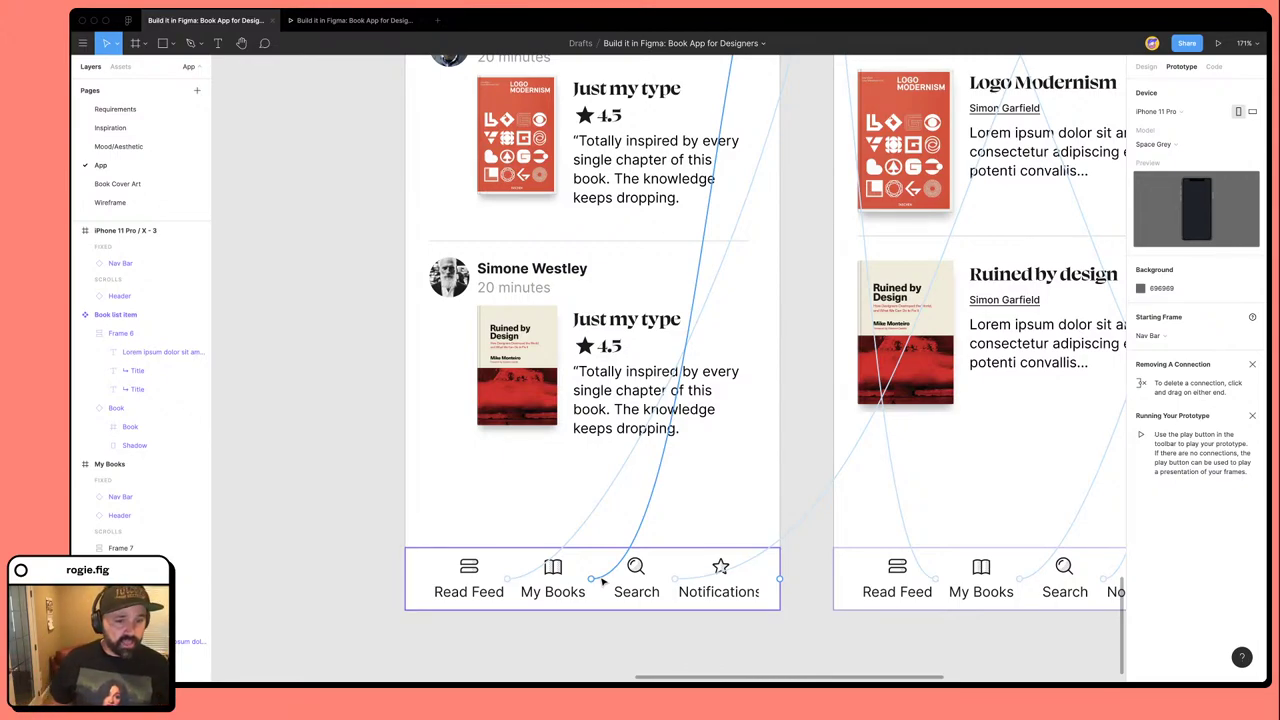
Play the prototype and check how the Reading Feed's header and Nav Bar behave while scrolling through the reviews.
drag(507, 578, 513, 528)
click(657, 651)
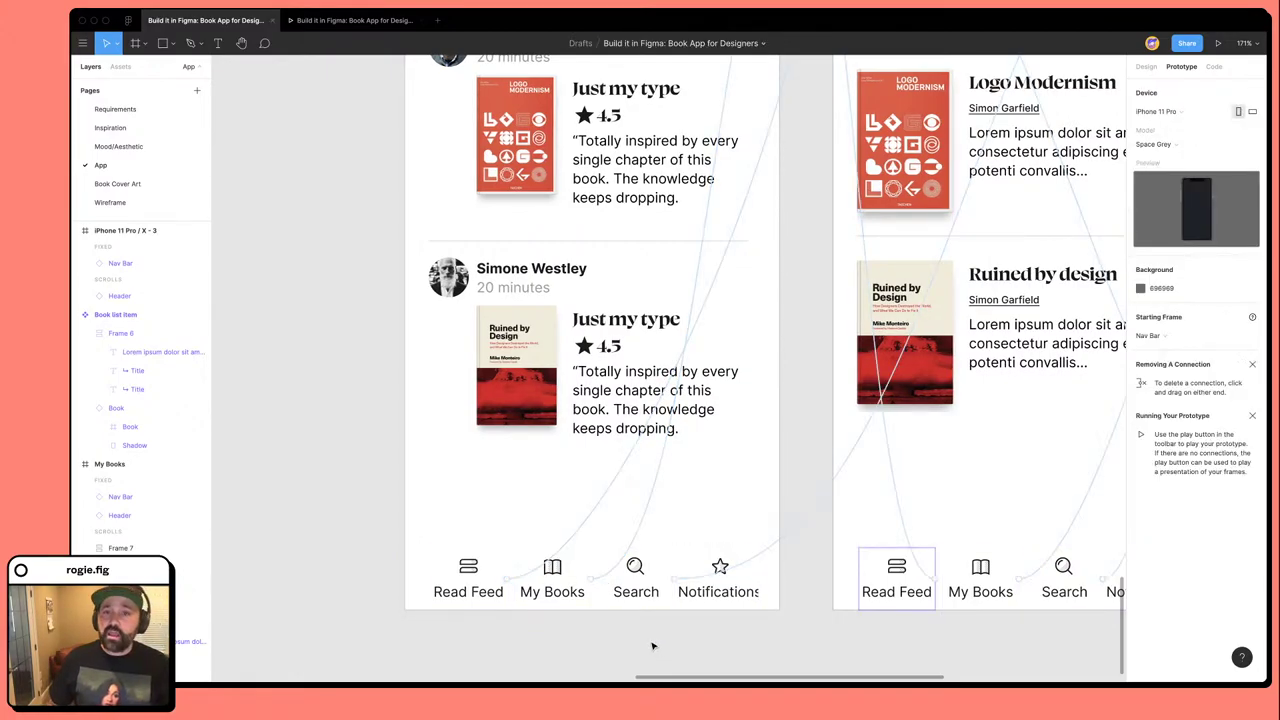
scroll(652, 646, down, 10)
scroll(680, 400, right, 3)
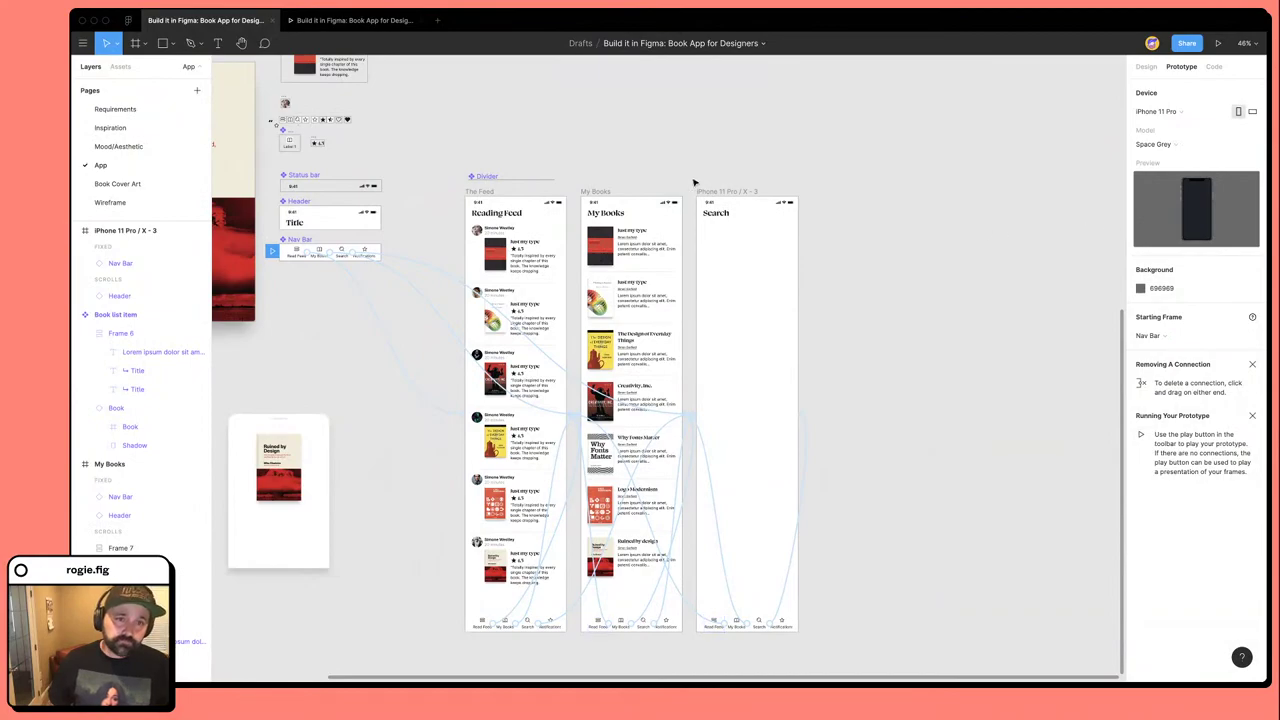
key(super+alt+Return)
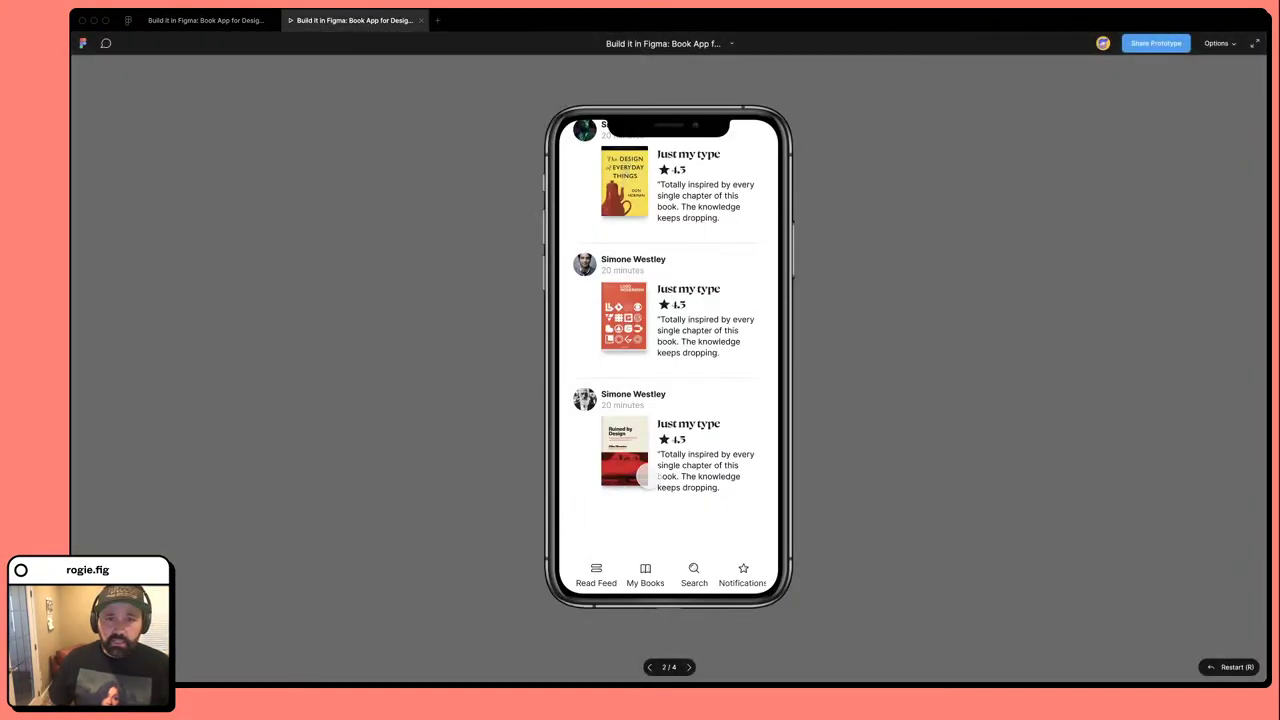
scroll(641, 478, up, 5)
scroll(679, 480, down, 2)
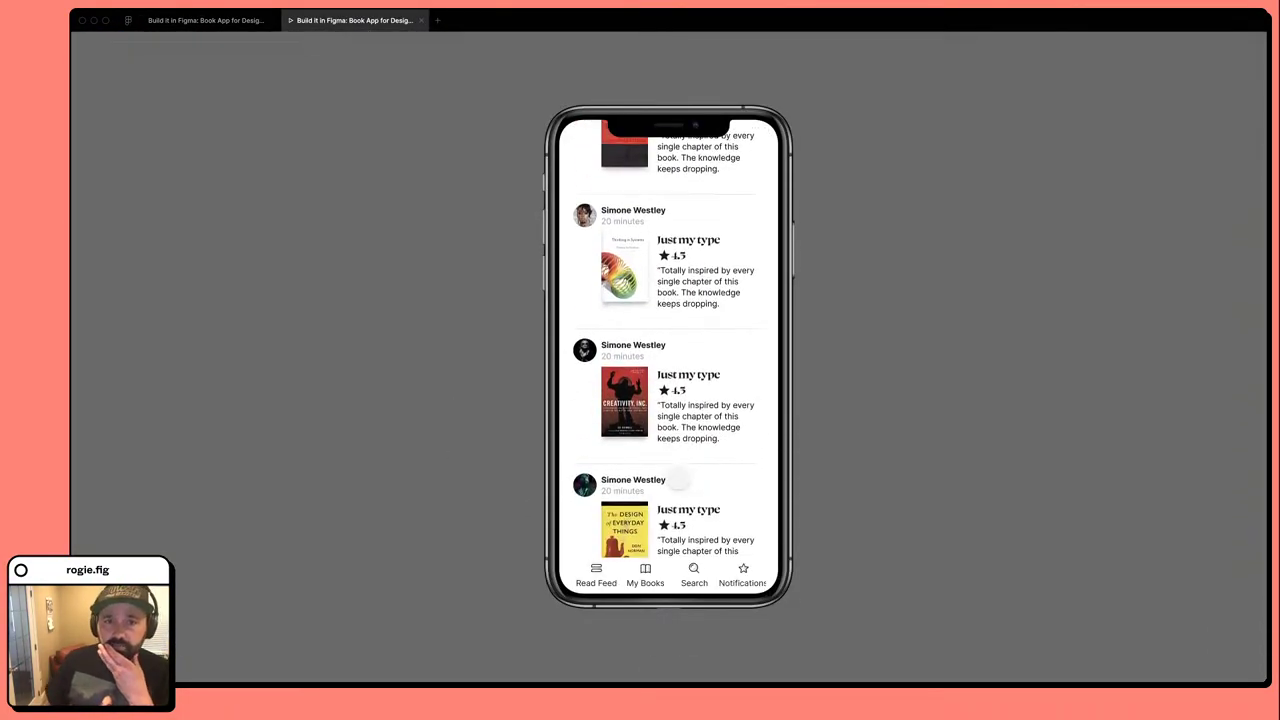
scroll(679, 480, down, 1)
scroll(650, 470, up, 3)
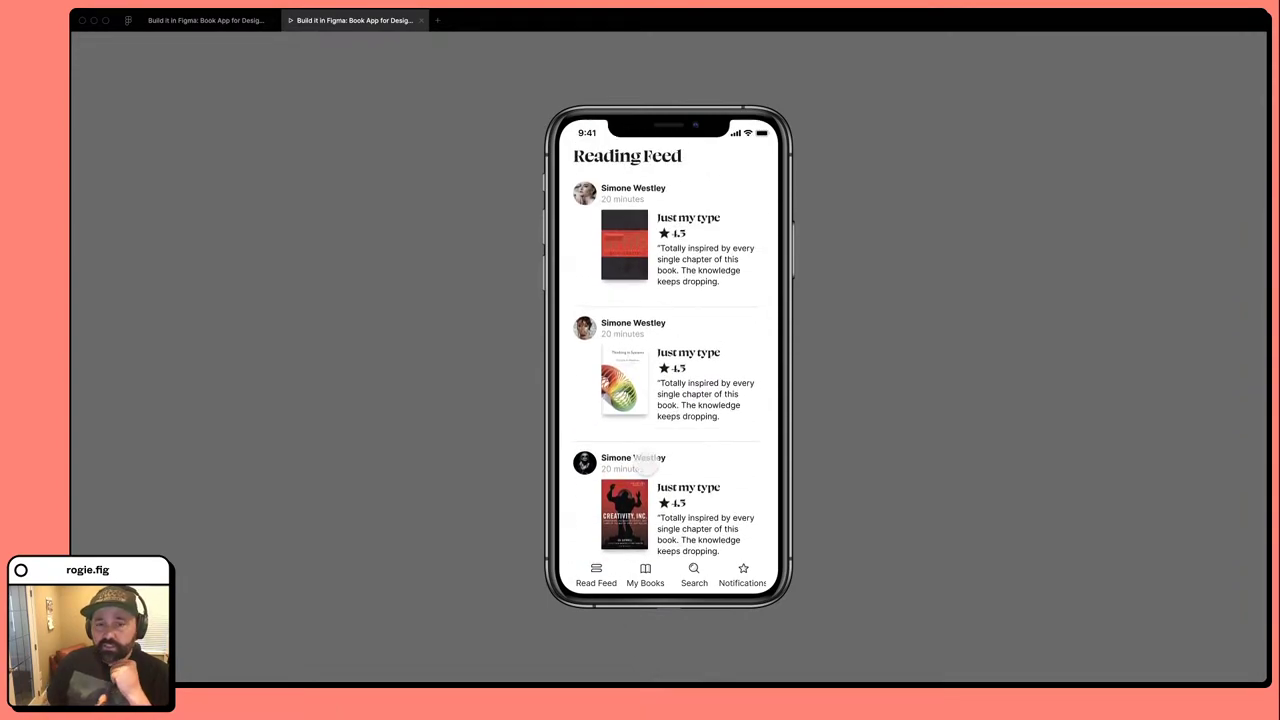
Back in the design file, fix the position of The Feed's Header instance when scrolling.
click(188, 21)
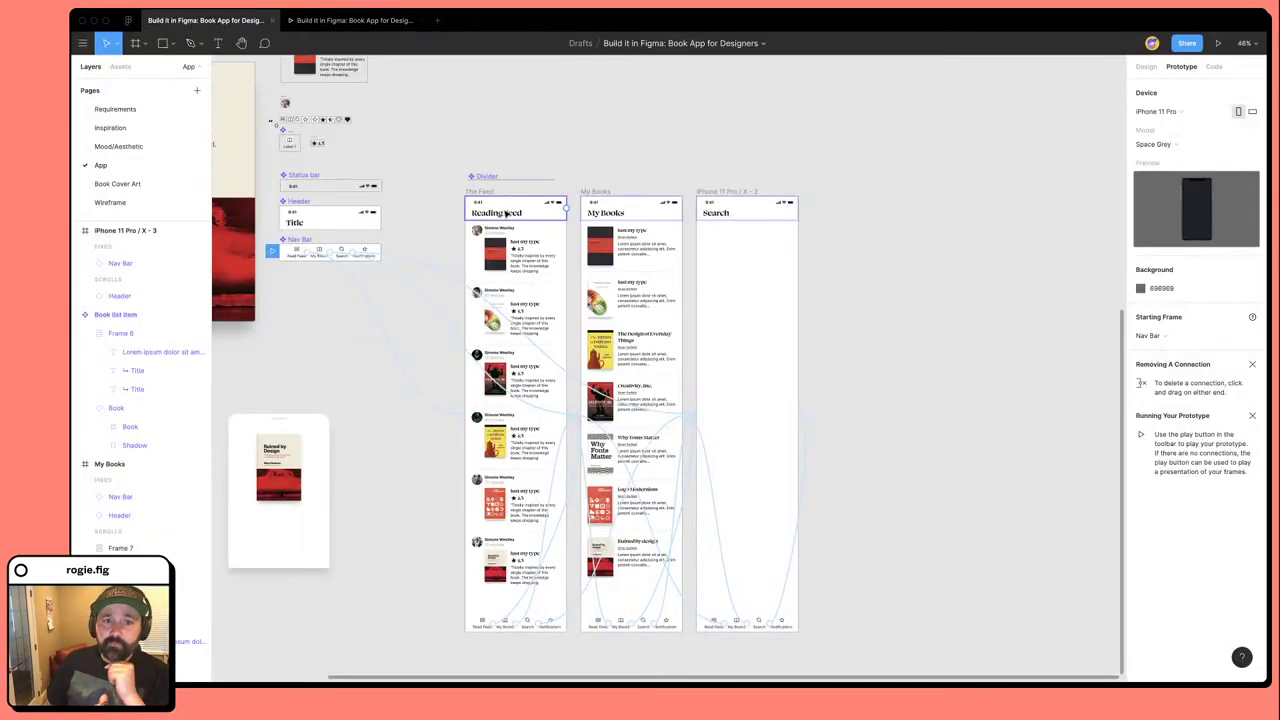
click(506, 213)
click(1146, 66)
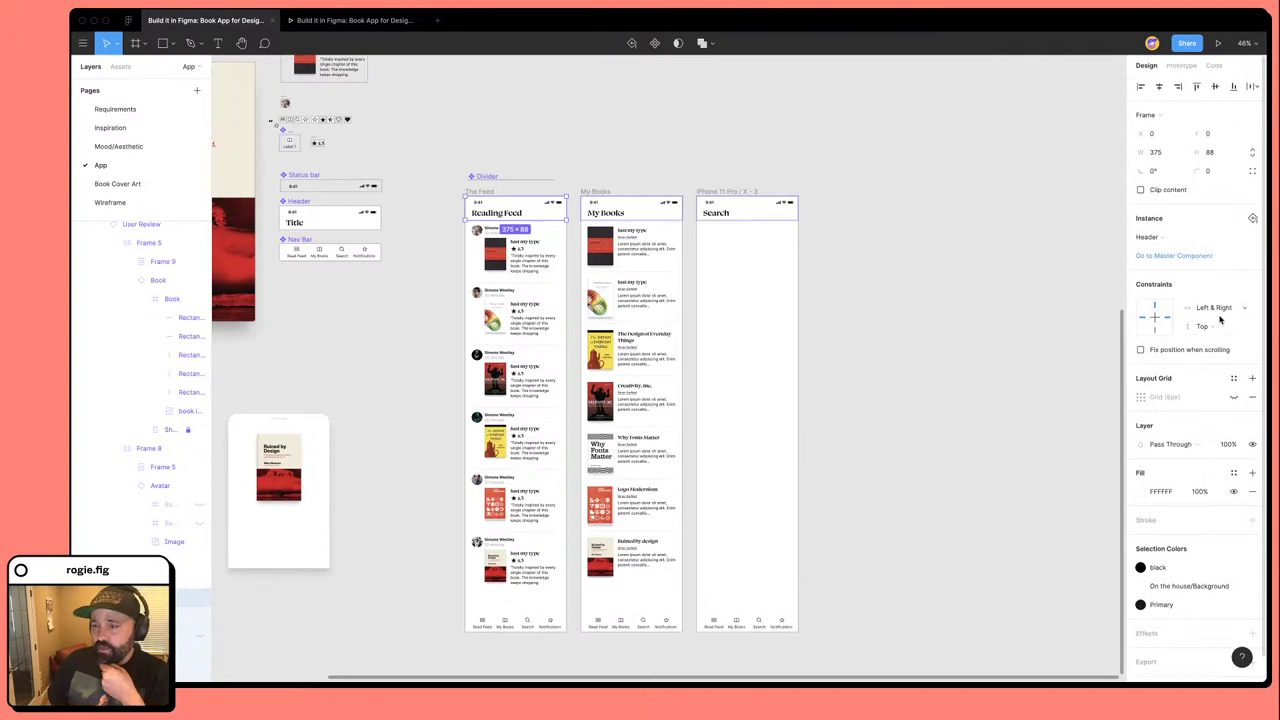
click(528, 165)
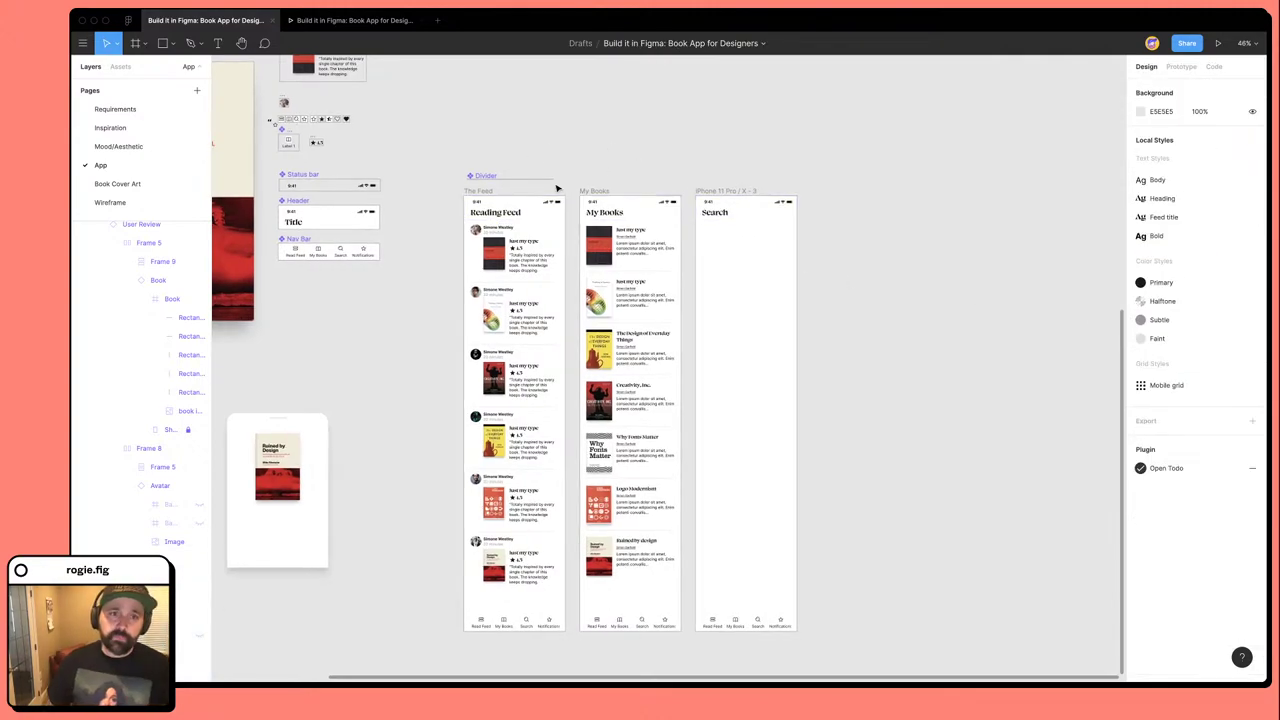
click(478, 191)
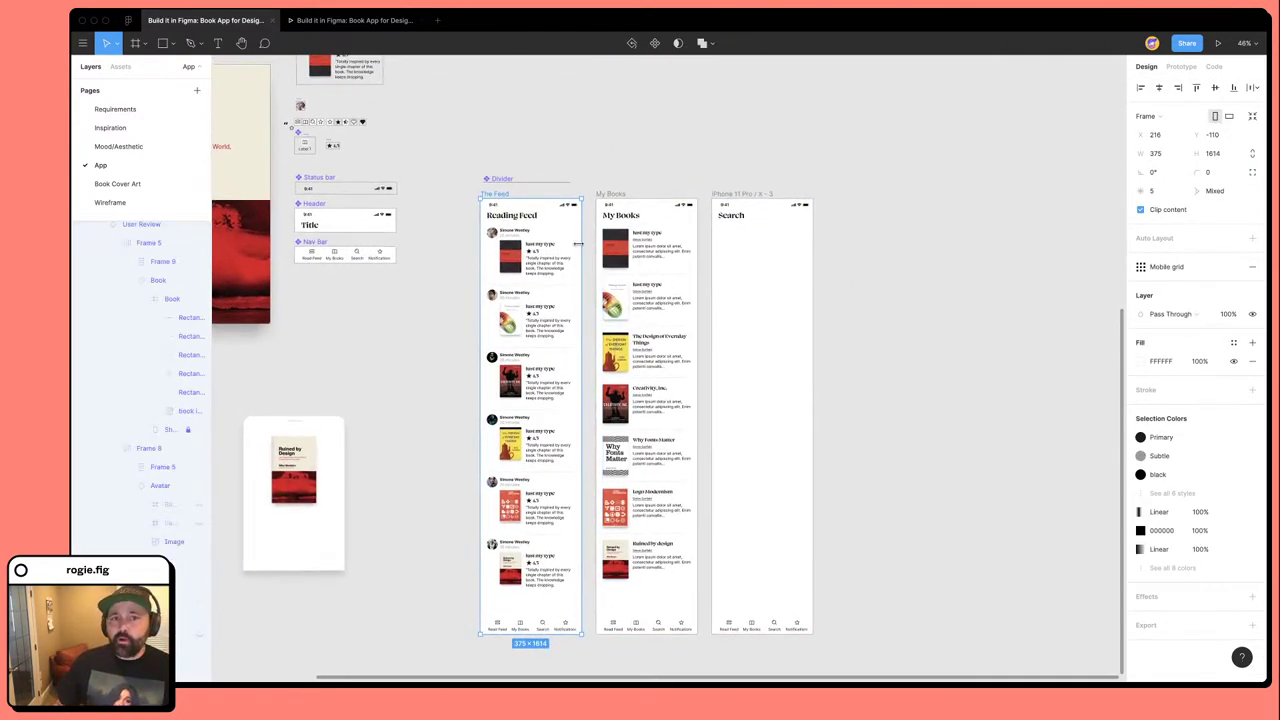
click(530, 215)
click(1141, 351)
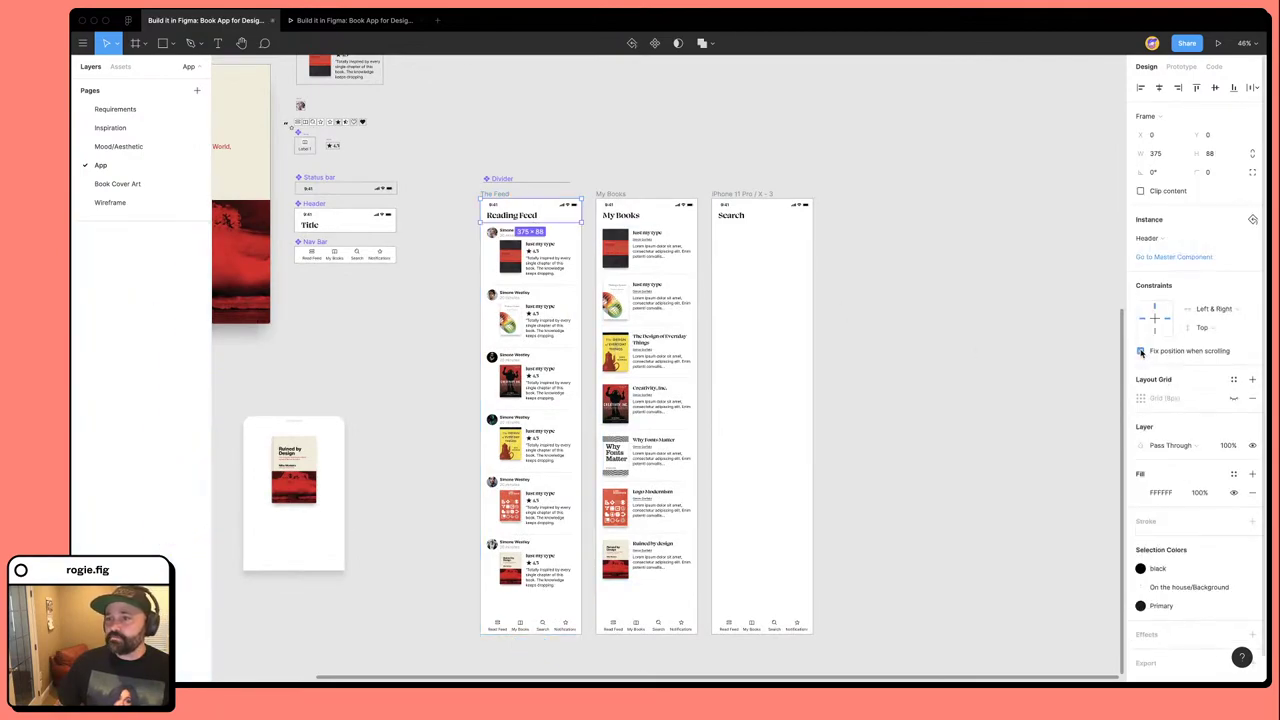
Fix the Header's position when scrolling on the My Books and Search screens, and check the same setting on the screens' Nav Bars.
click(655, 222)
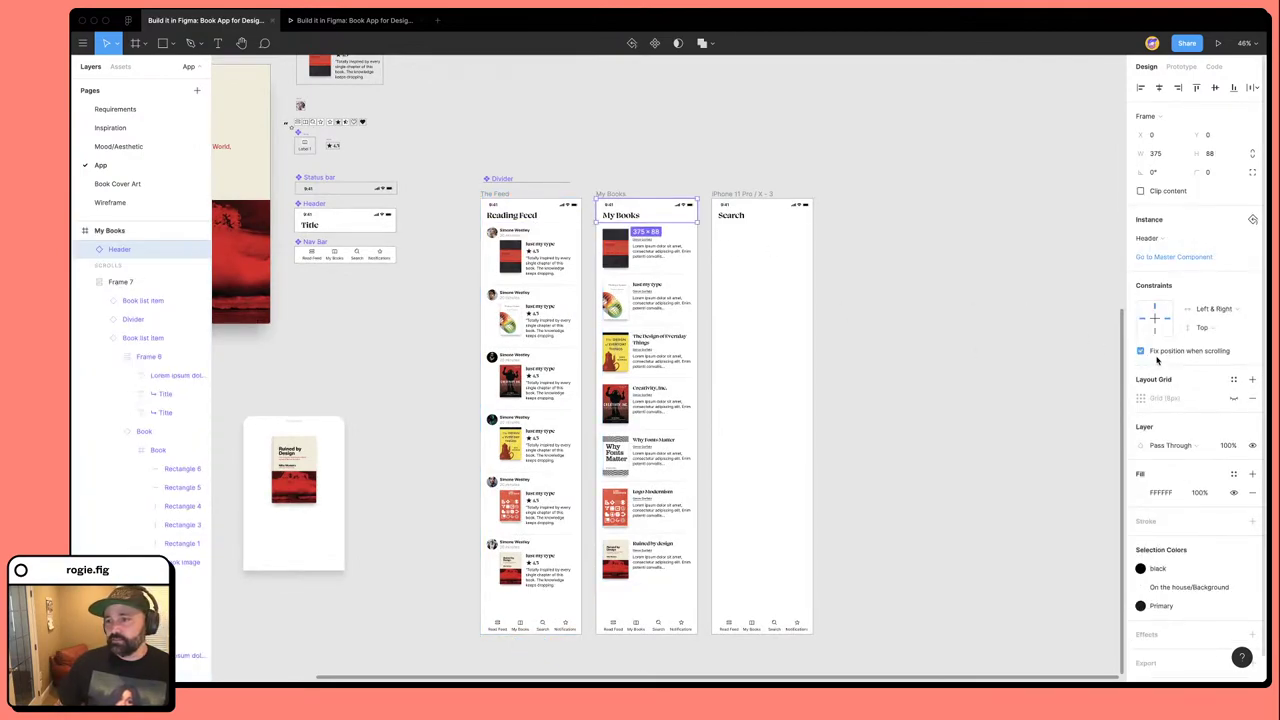
click(746, 217)
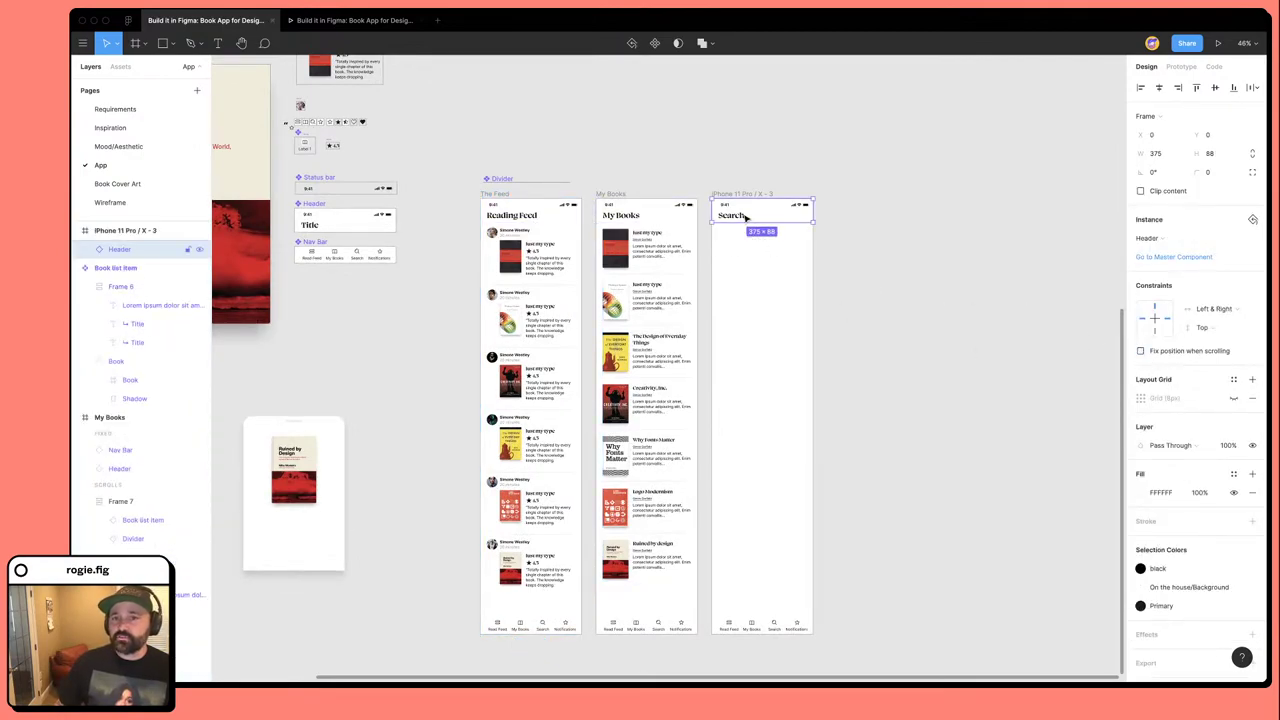
click(1141, 351)
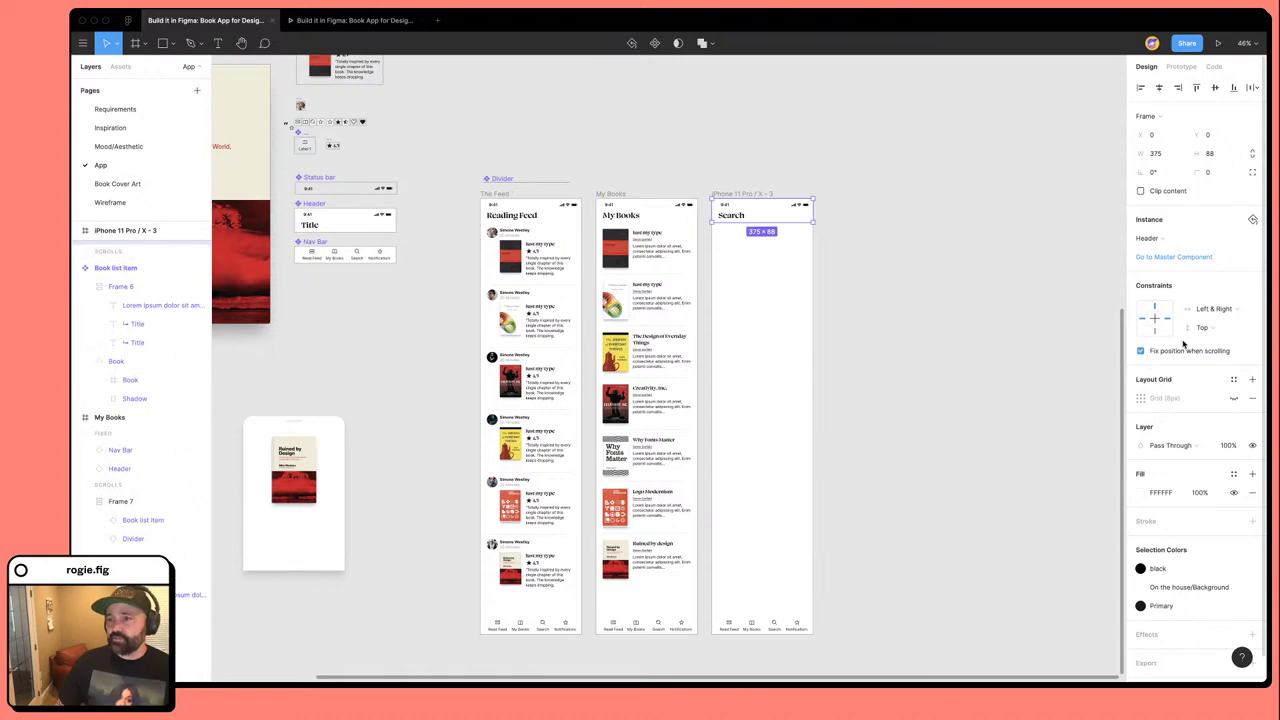
click(752, 627)
click(656, 627)
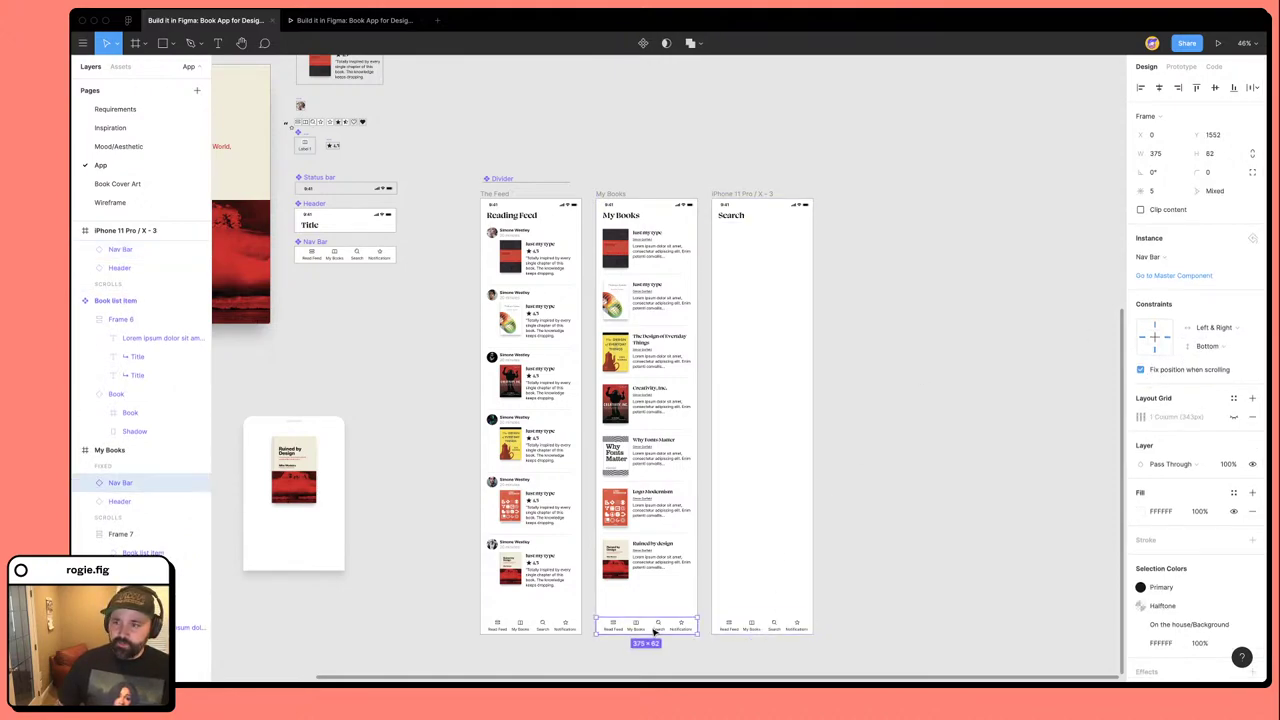
click(540, 627)
Play the prototype again, scroll the Reading Feed under its fixed header, and switch between My Books, Search and Read Feed.
key(super+alt+Return)
scroll(640, 368, down, 3)
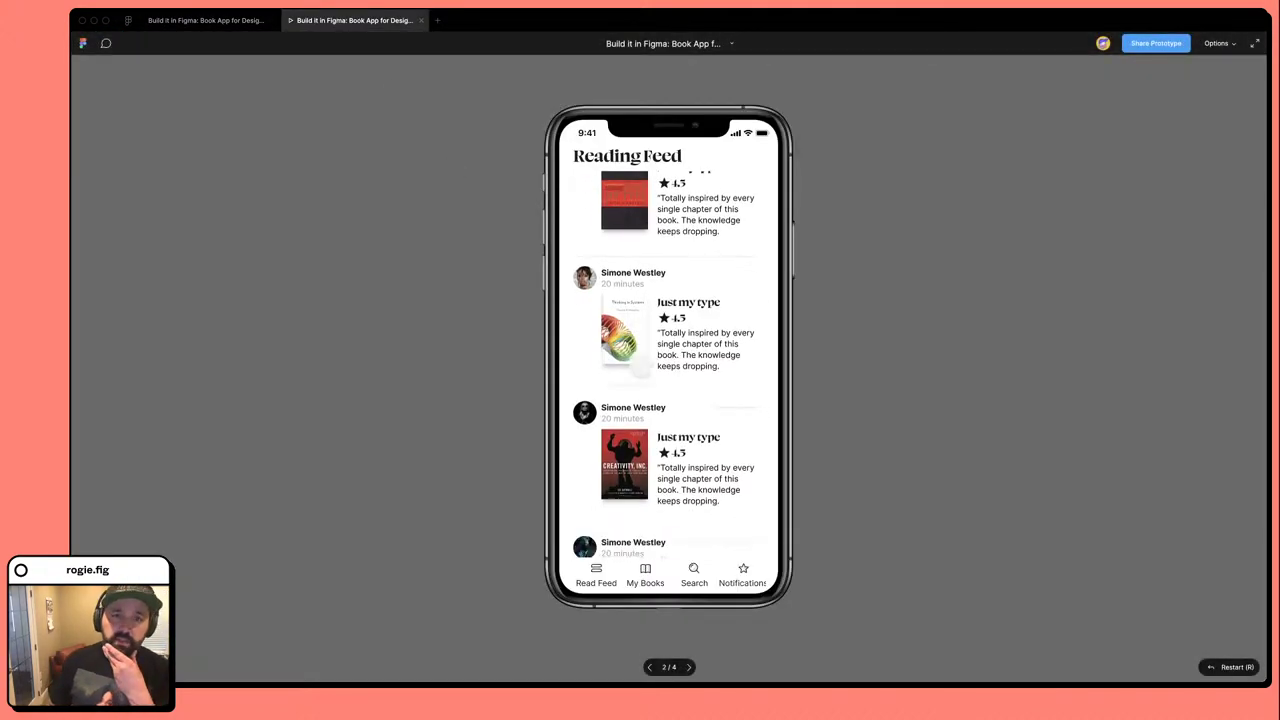
scroll(665, 365, down, 3)
scroll(665, 365, up, 10)
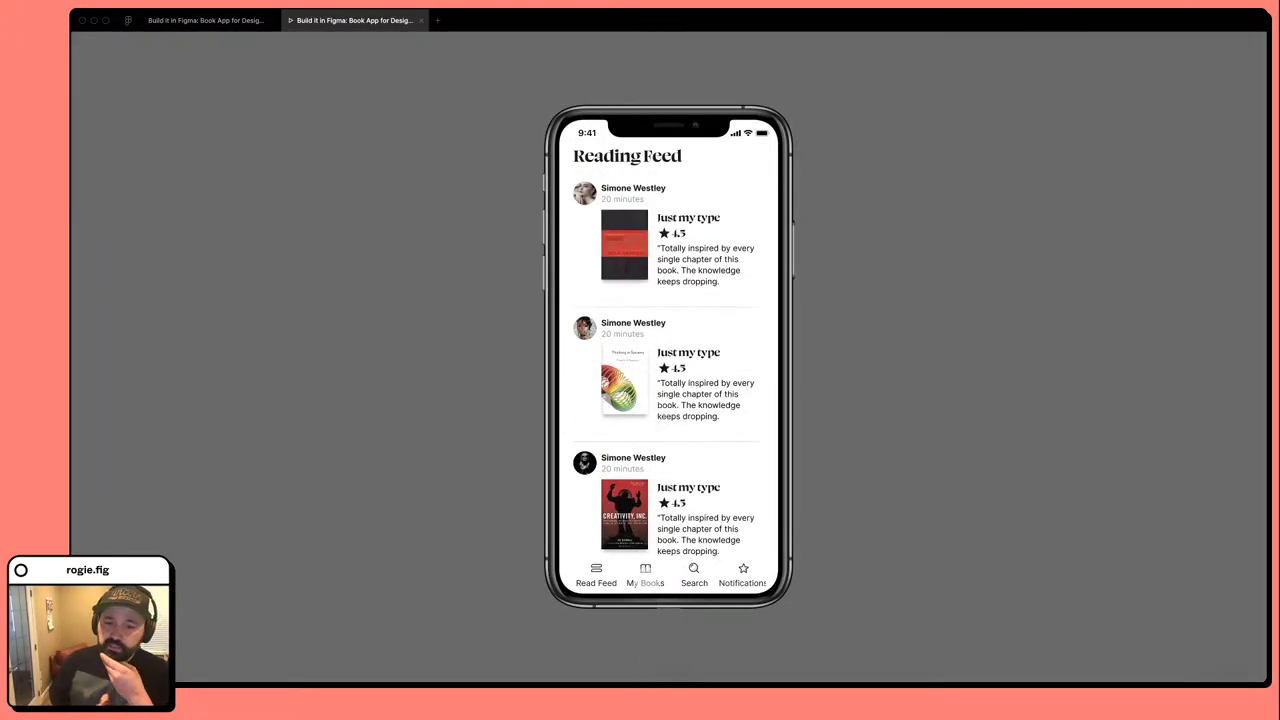
click(648, 578)
click(694, 576)
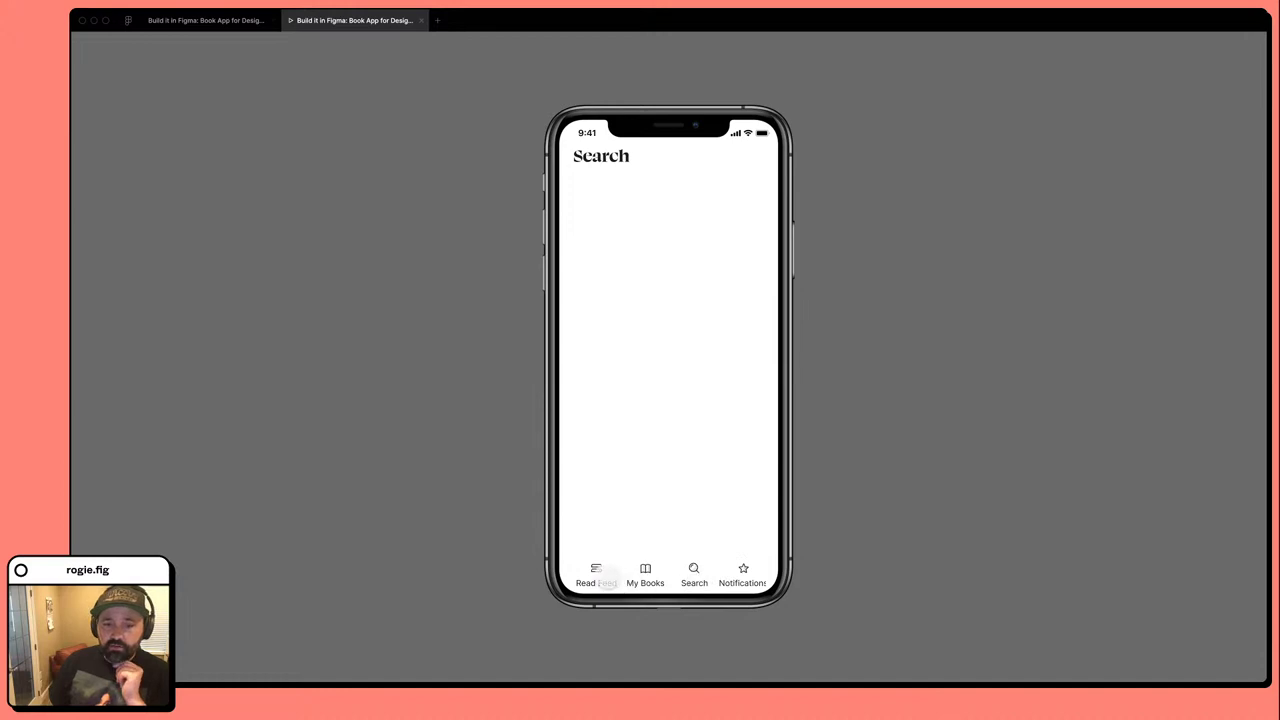
click(607, 580)
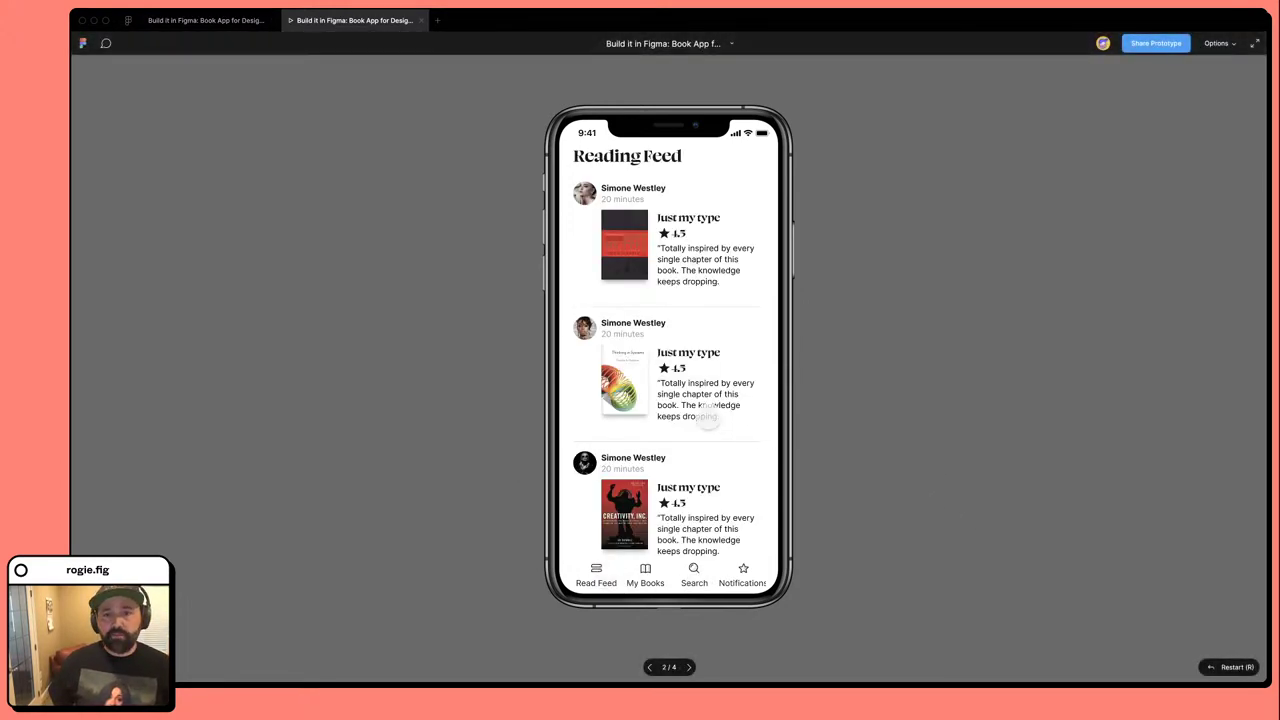
scroll(707, 420, down, 5)
scroll(707, 420, up, 6)
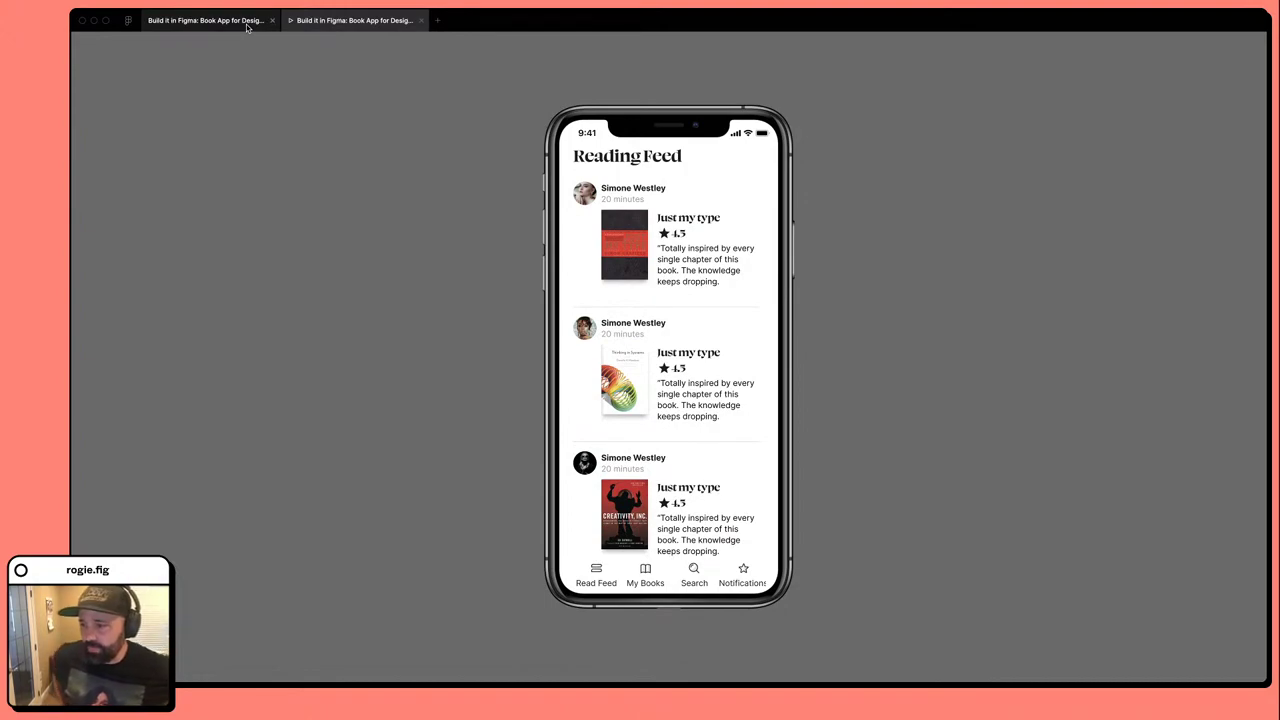
key(ctrl+Tab)
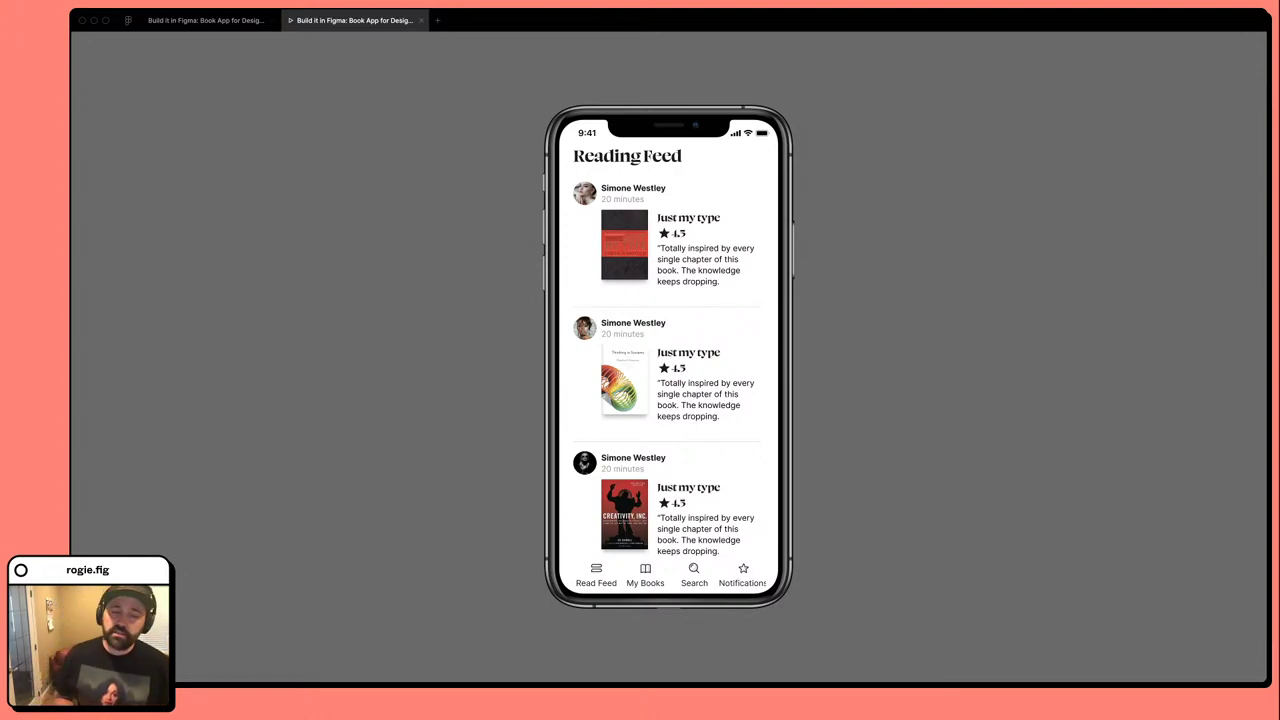
Return to the design file and show the prototype connections of the main Nav Bar component.
click(185, 20)
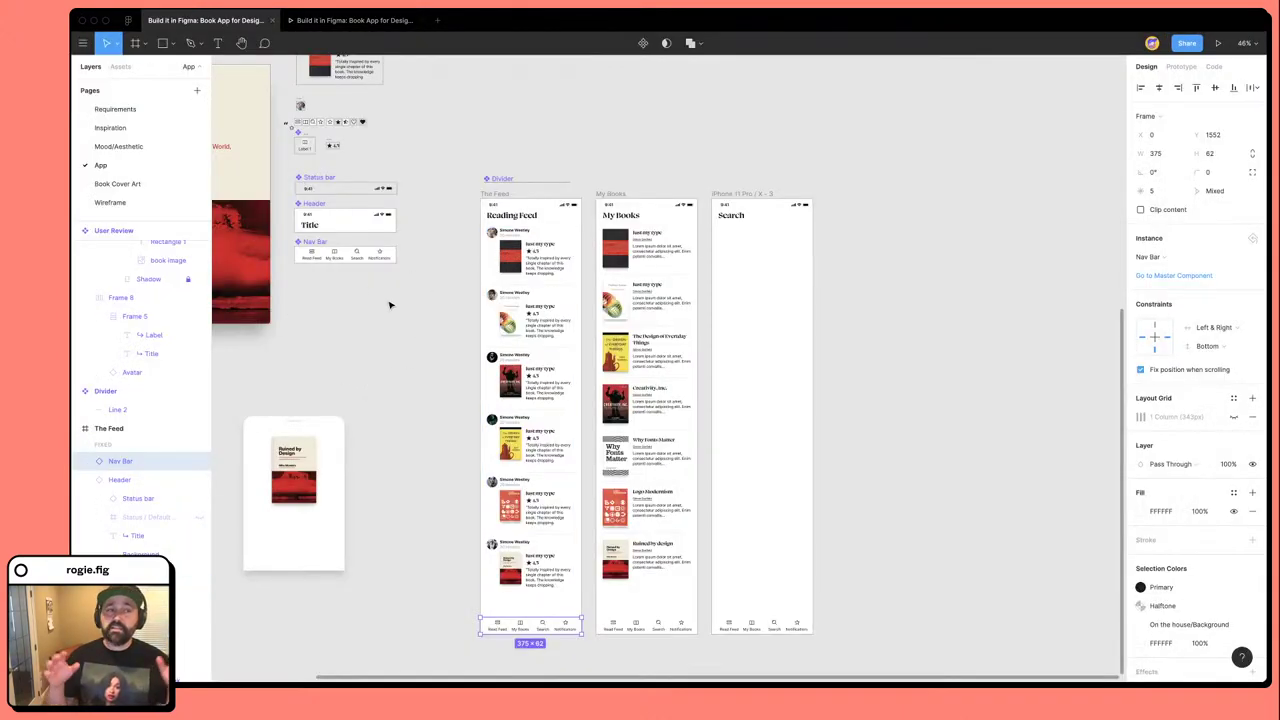
click(380, 366)
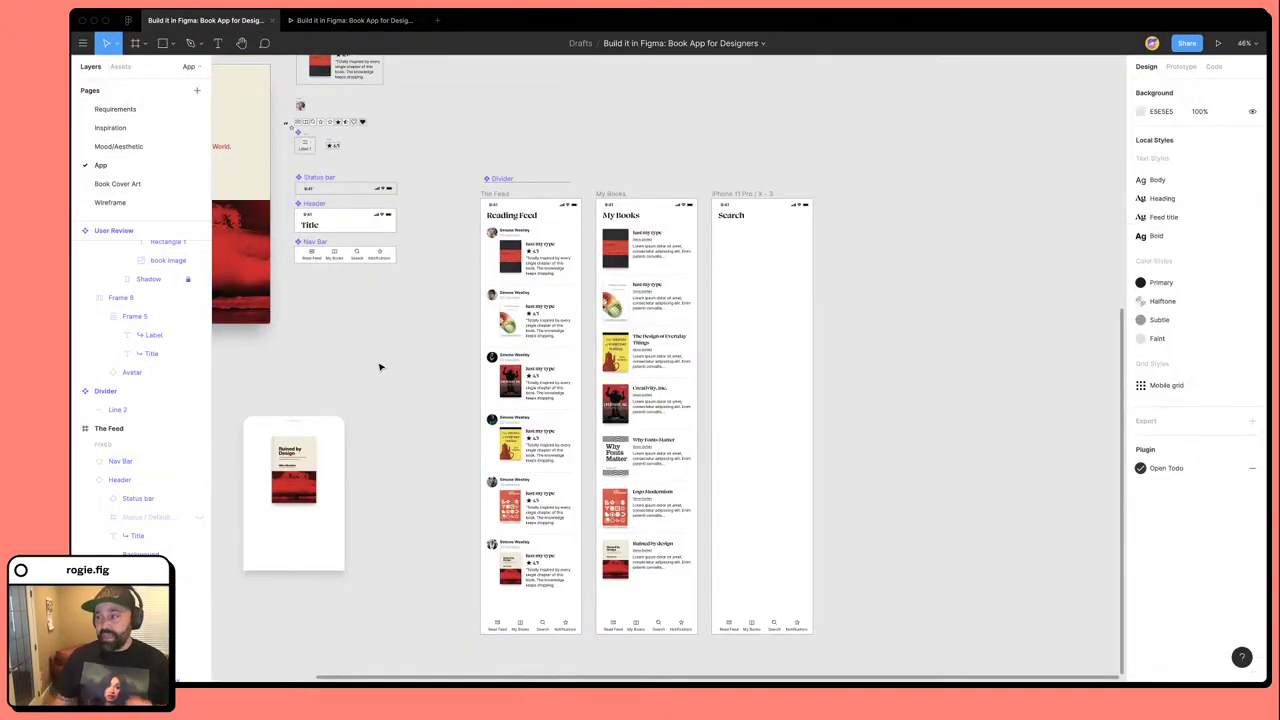
scroll(375, 300, right, 2)
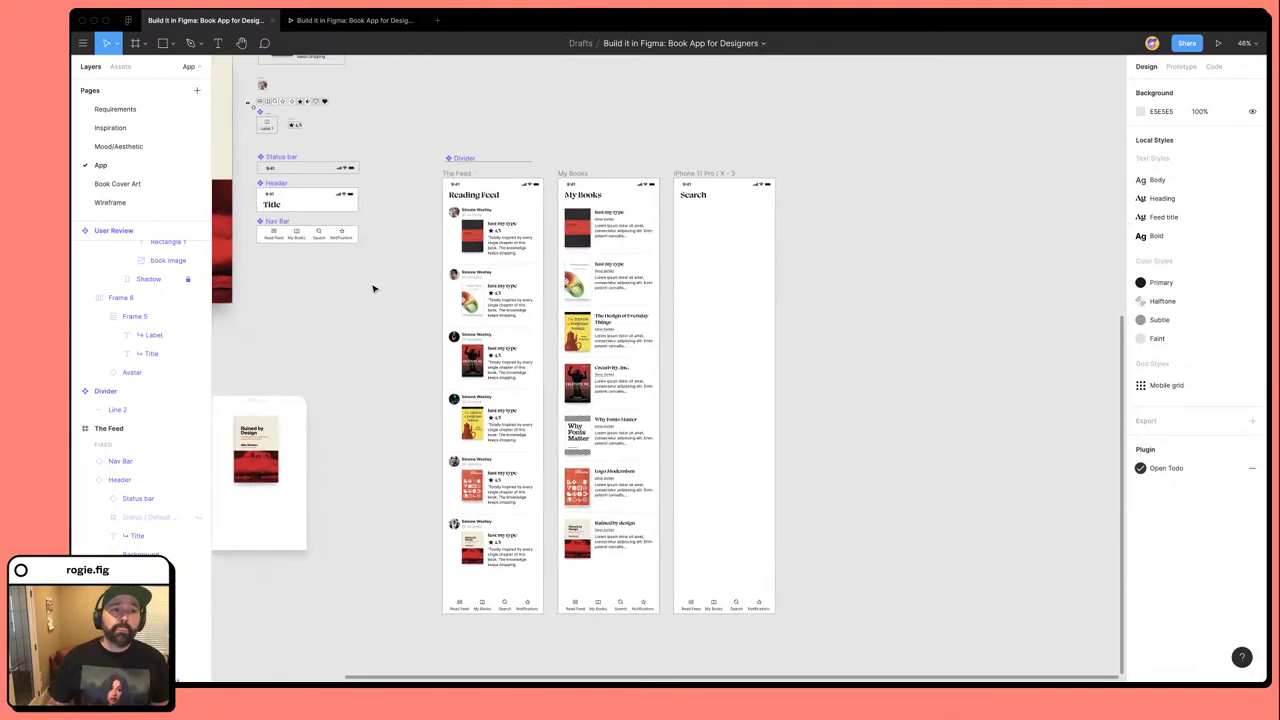
click(300, 243)
scroll(450, 337, left, 5)
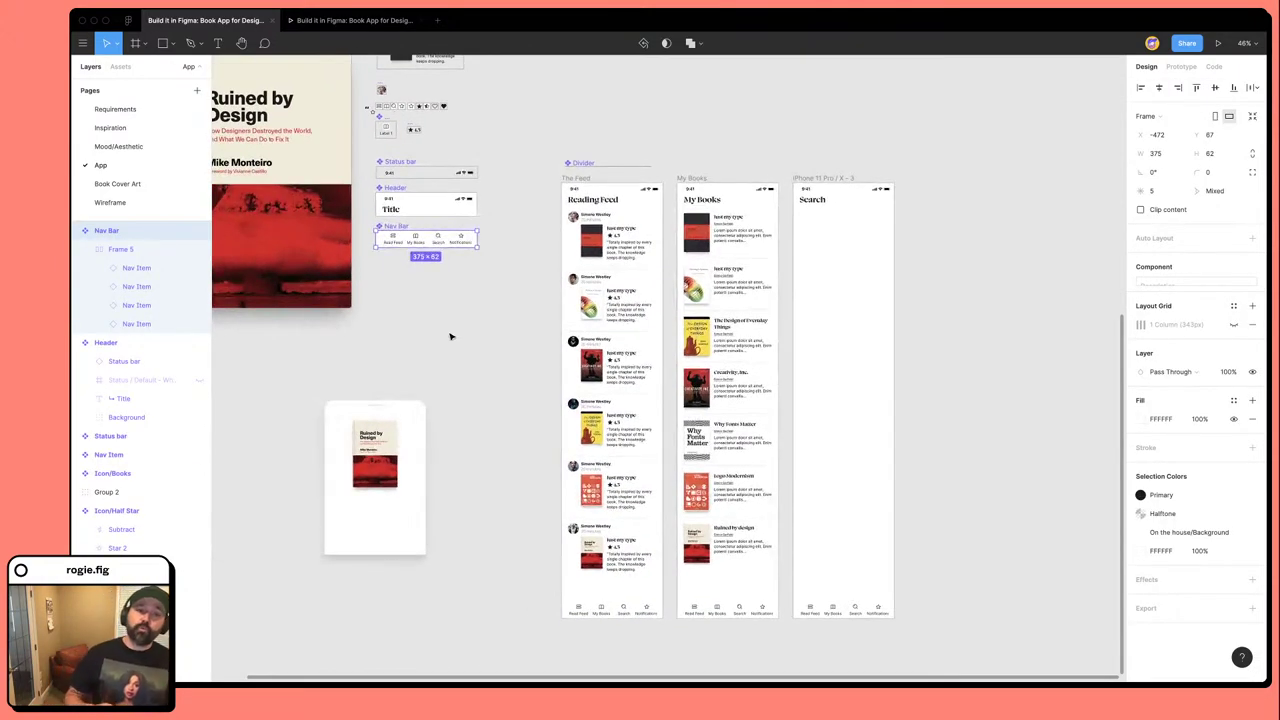
scroll(450, 337, right, 1)
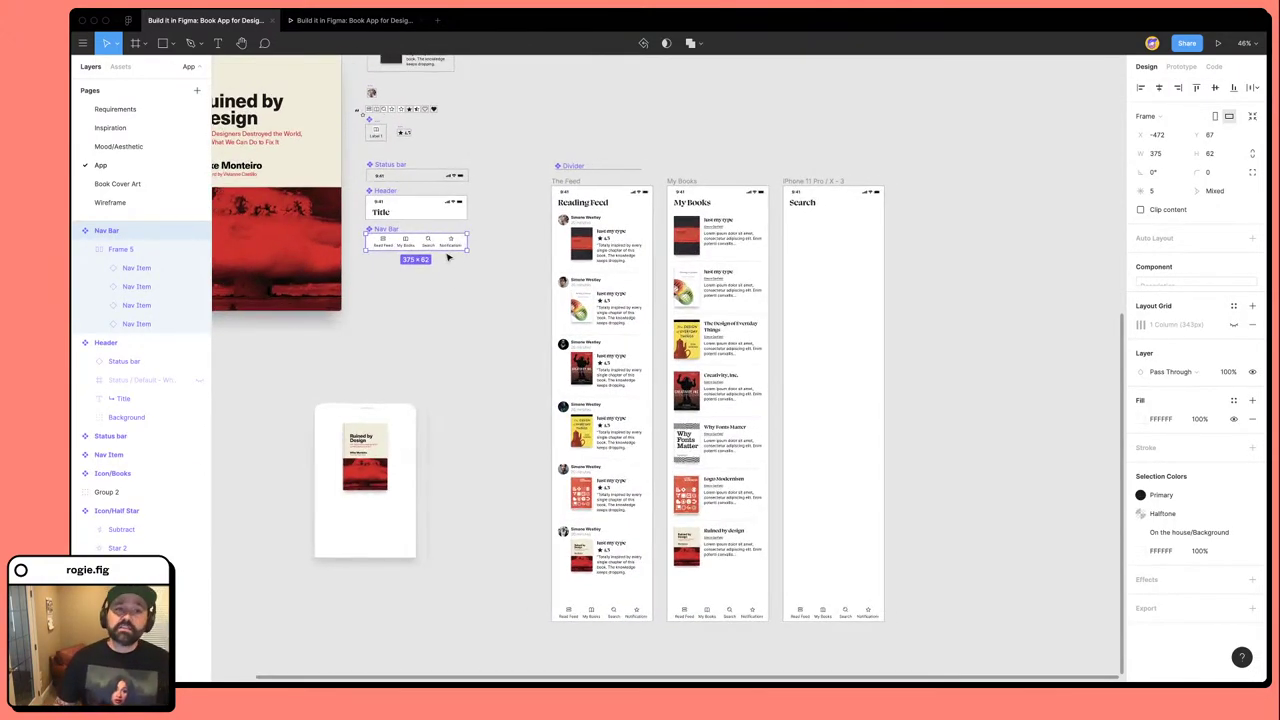
click(1181, 66)
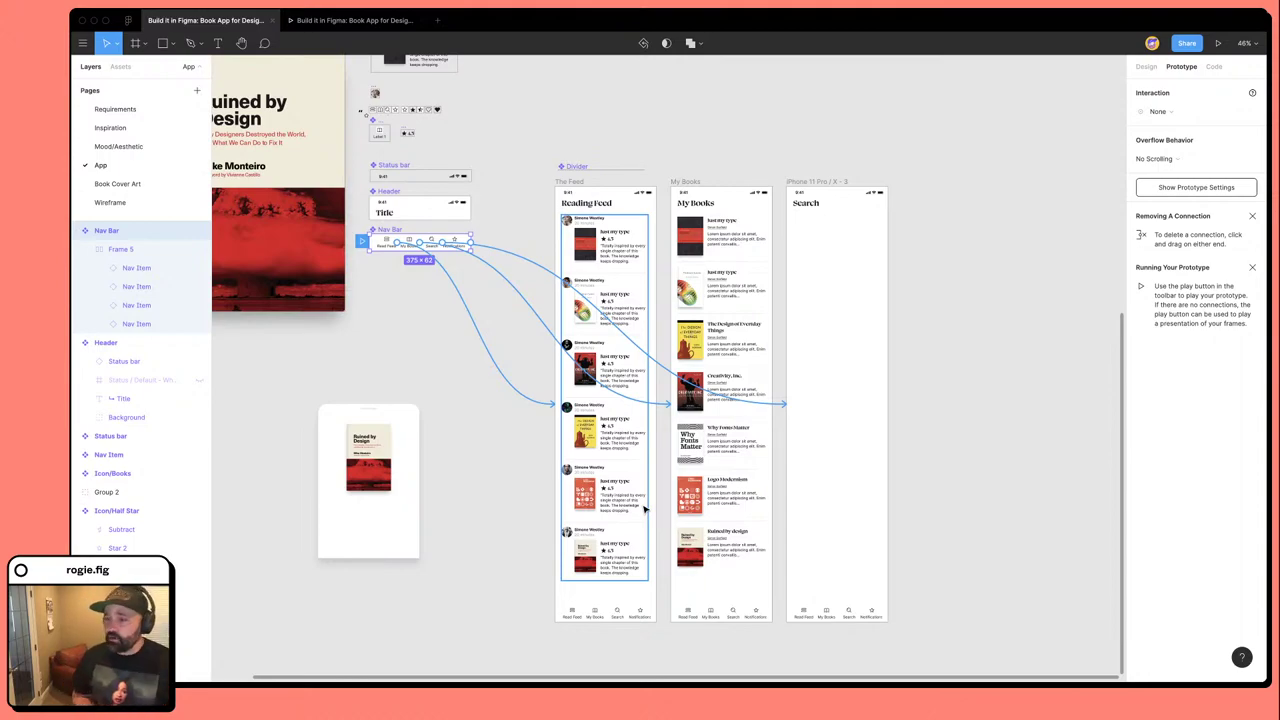
Duplicate the Nav Bar component just below the original and remove the copy's prototype connections to the three screens.
drag(385, 244, 385, 308)
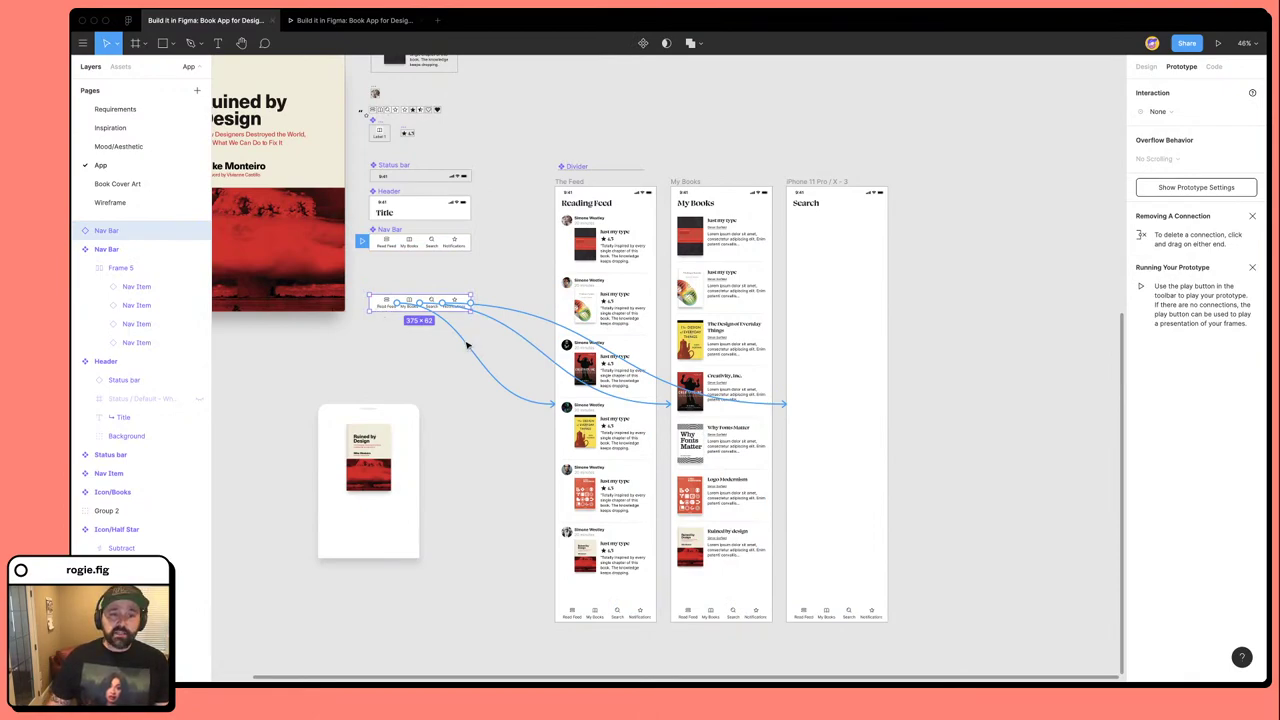
click(488, 316)
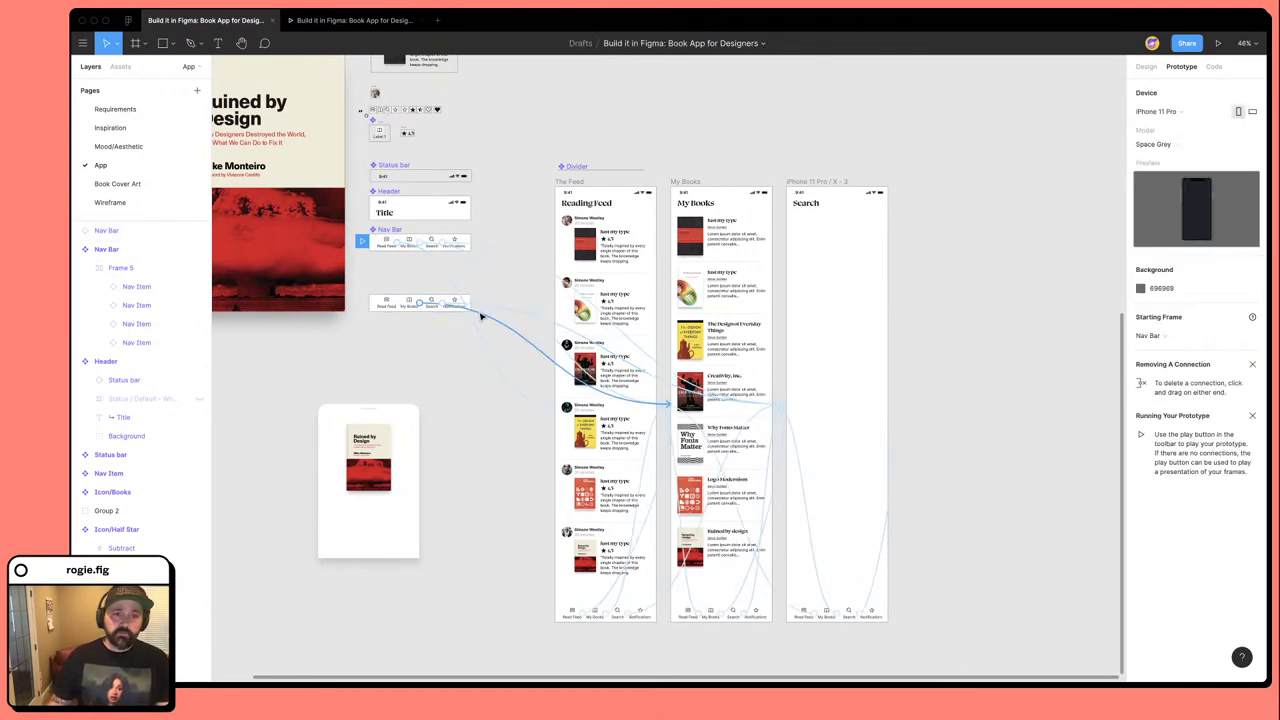
click(480, 316)
click(471, 431)
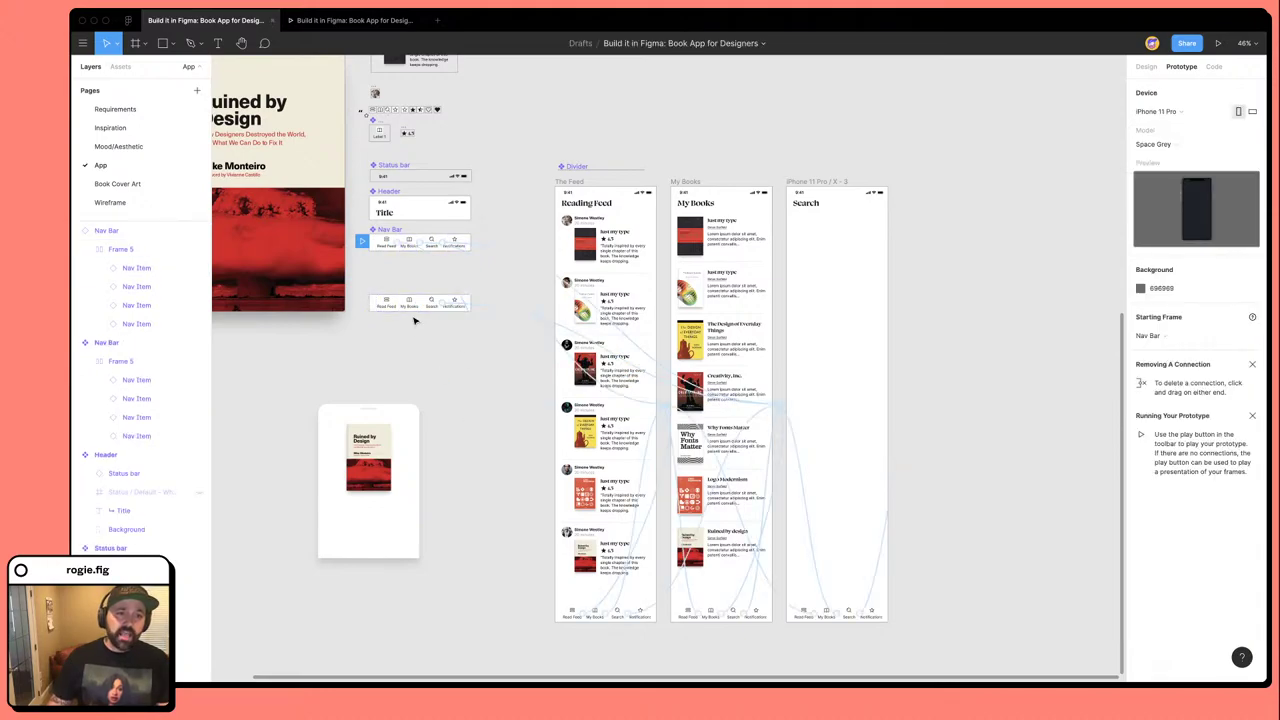
click(437, 307)
click(434, 360)
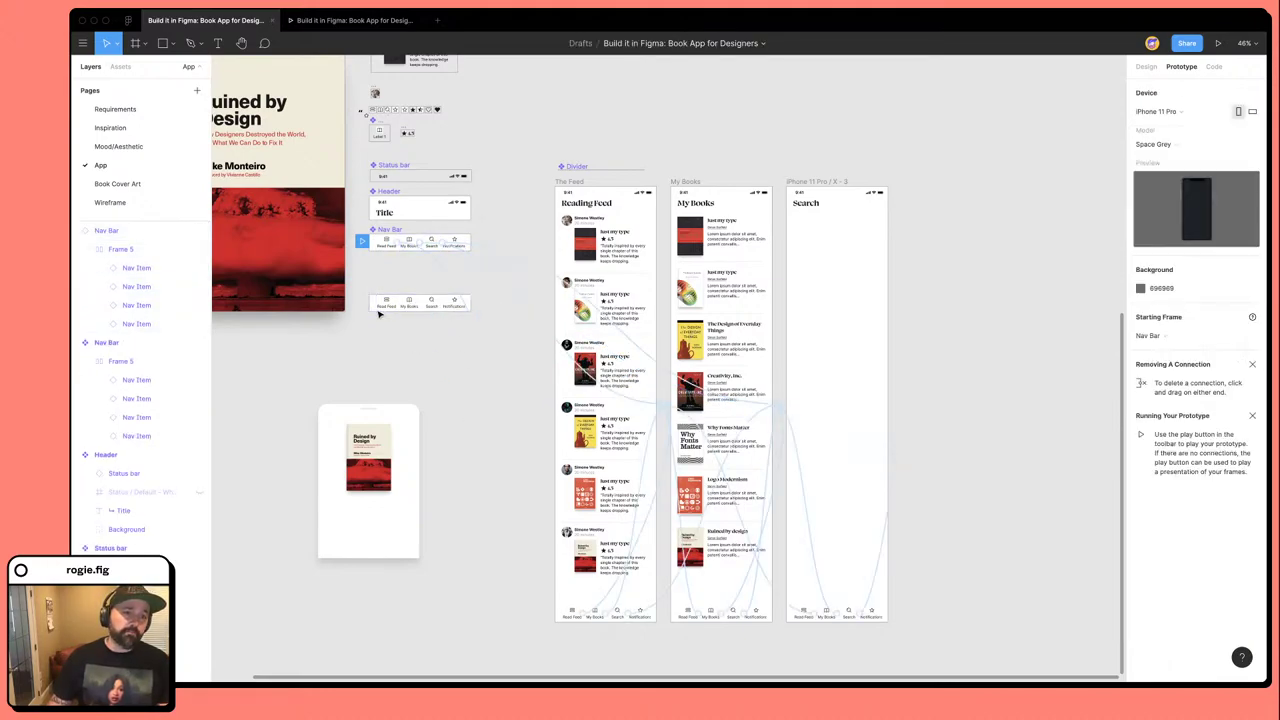
Turn the unlinked Nav Bar copy into a main component and rename it NEW.
click(412, 310)
scroll(408, 320, up, 5)
scroll(408, 320, up, 1)
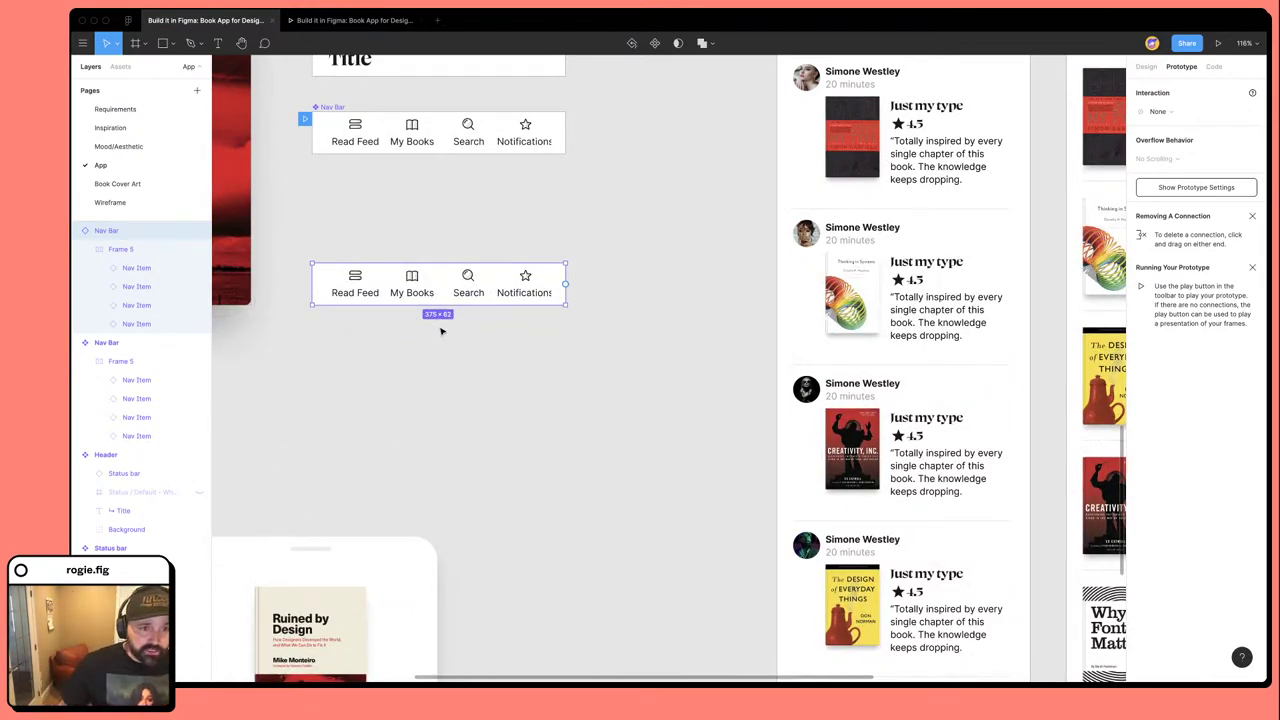
click(85, 230)
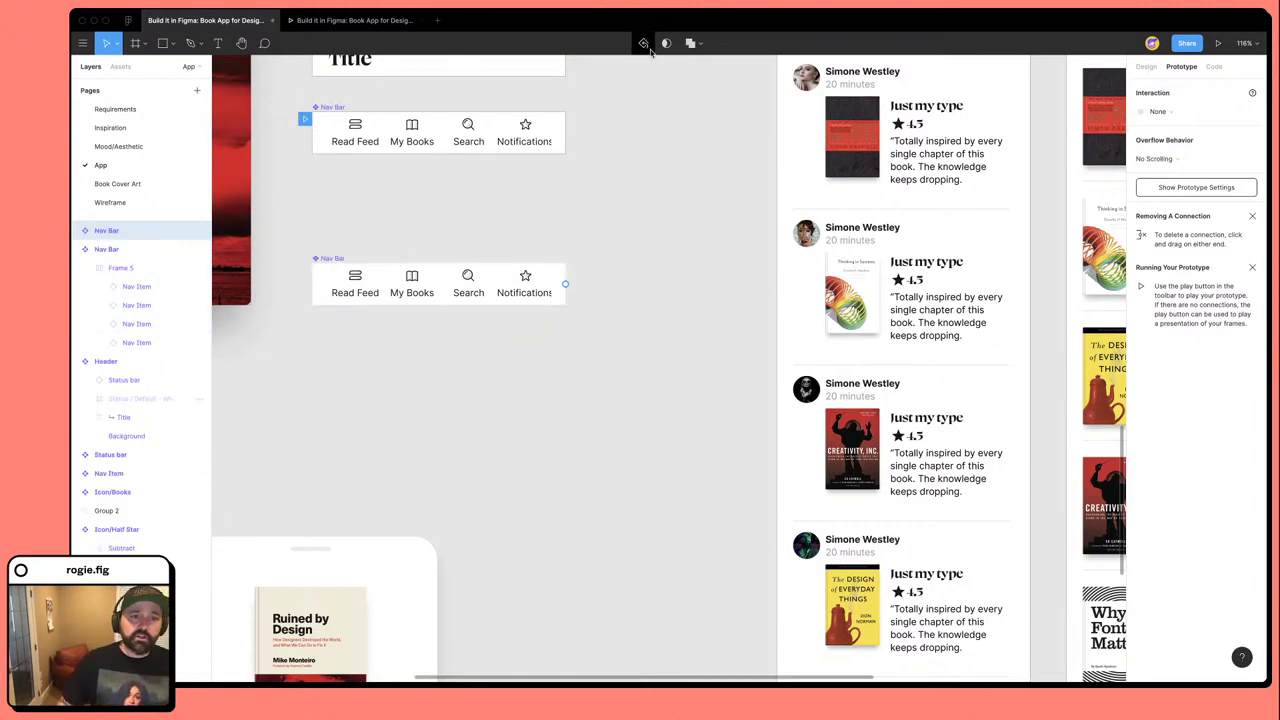
double_click(107, 231)
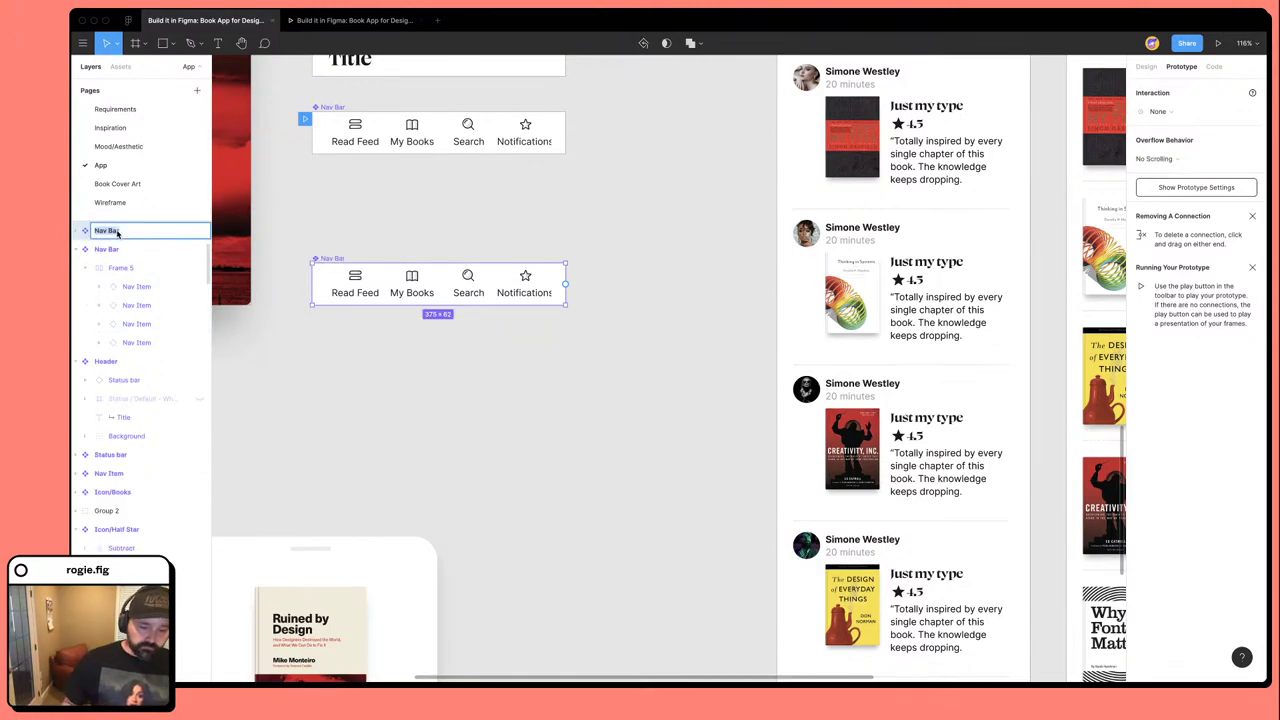
text(NEW)
key(Return)
click(310, 244)
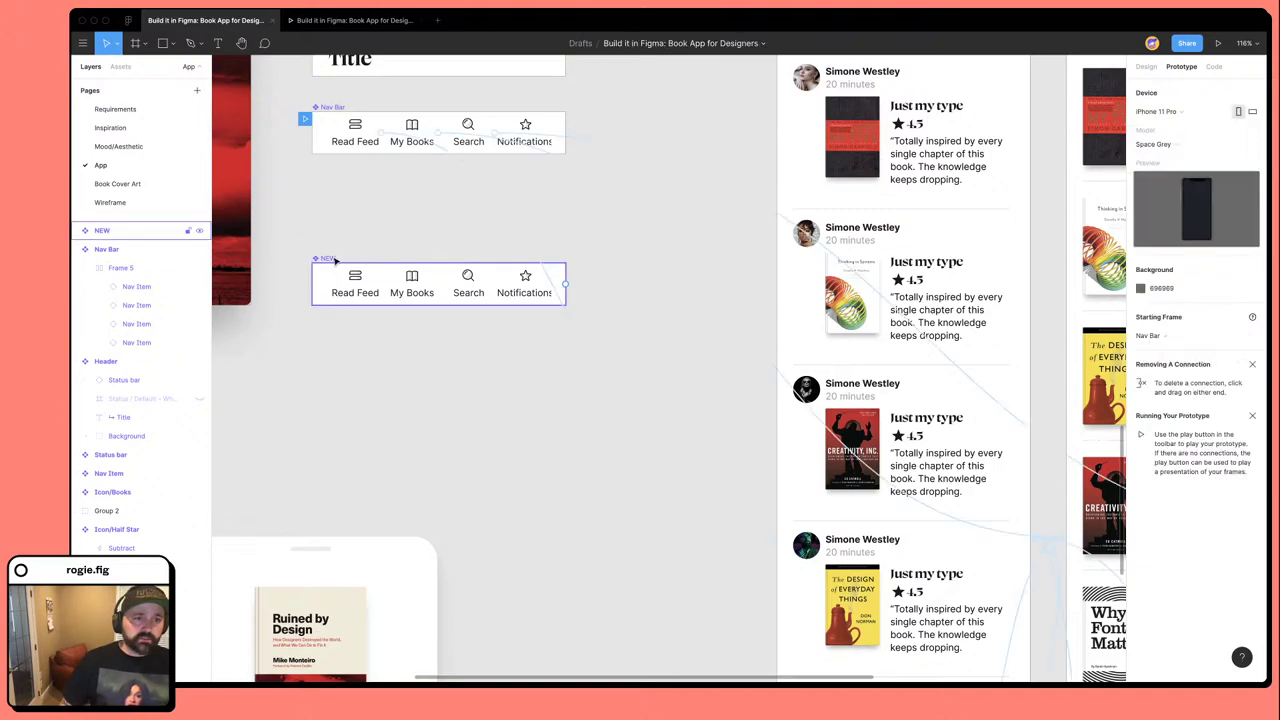
Delete the NEW component from the canvas.
click(338, 266)
key(Delete)
Open the Wireframe page to view the hand-drawn screen sketches.
click(110, 202)
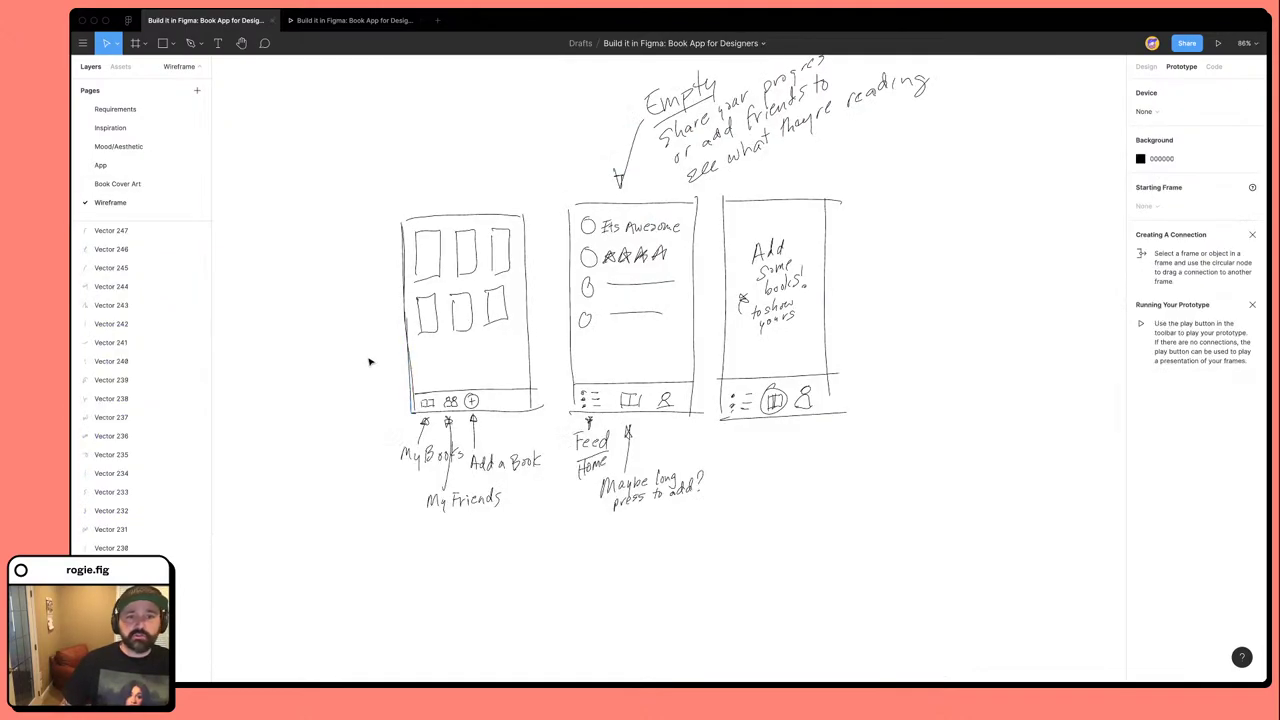
Paste the NEW component onto the Wireframe page and place it beside the first hand-drawn screen sketch.
key(ctrl+v)
drag(650, 365, 345, 297)
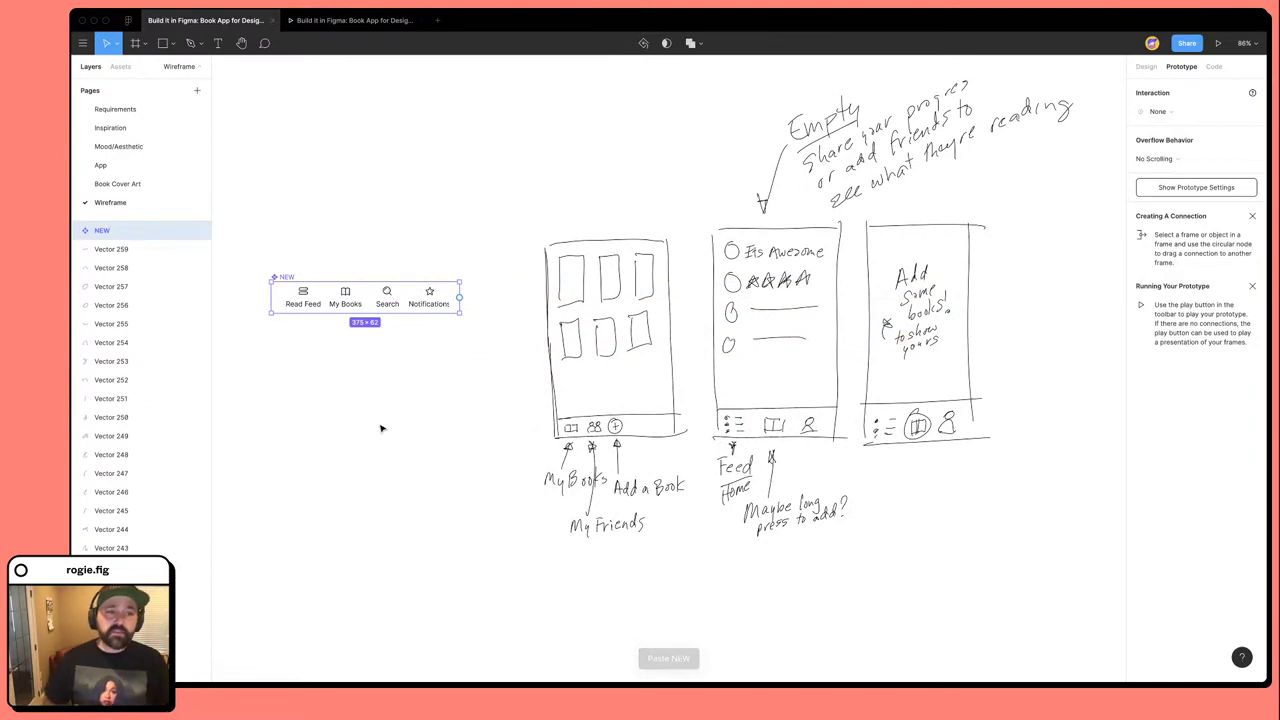
click(337, 409)
click(353, 311)
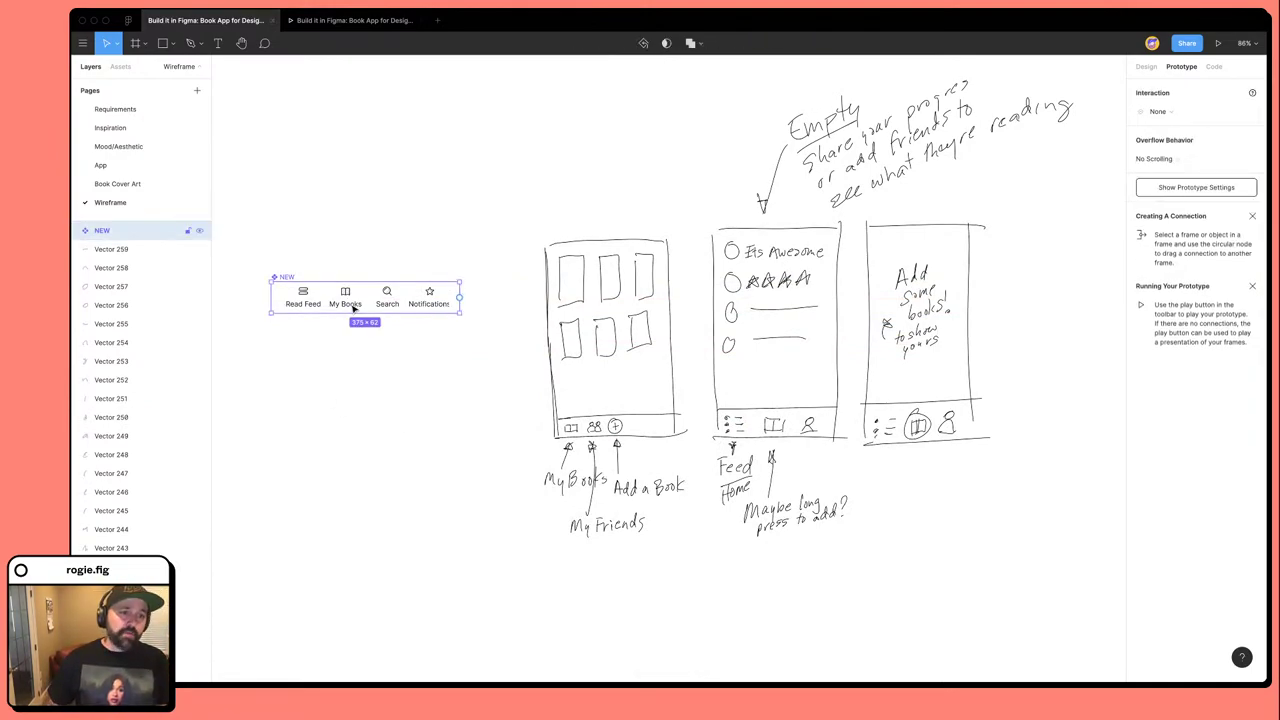
Paste an instance of NEW onto the App page and place it below the Nav Bar component.
click(120, 165)
key(ctrl+v)
drag(602, 380, 356, 318)
click(335, 313)
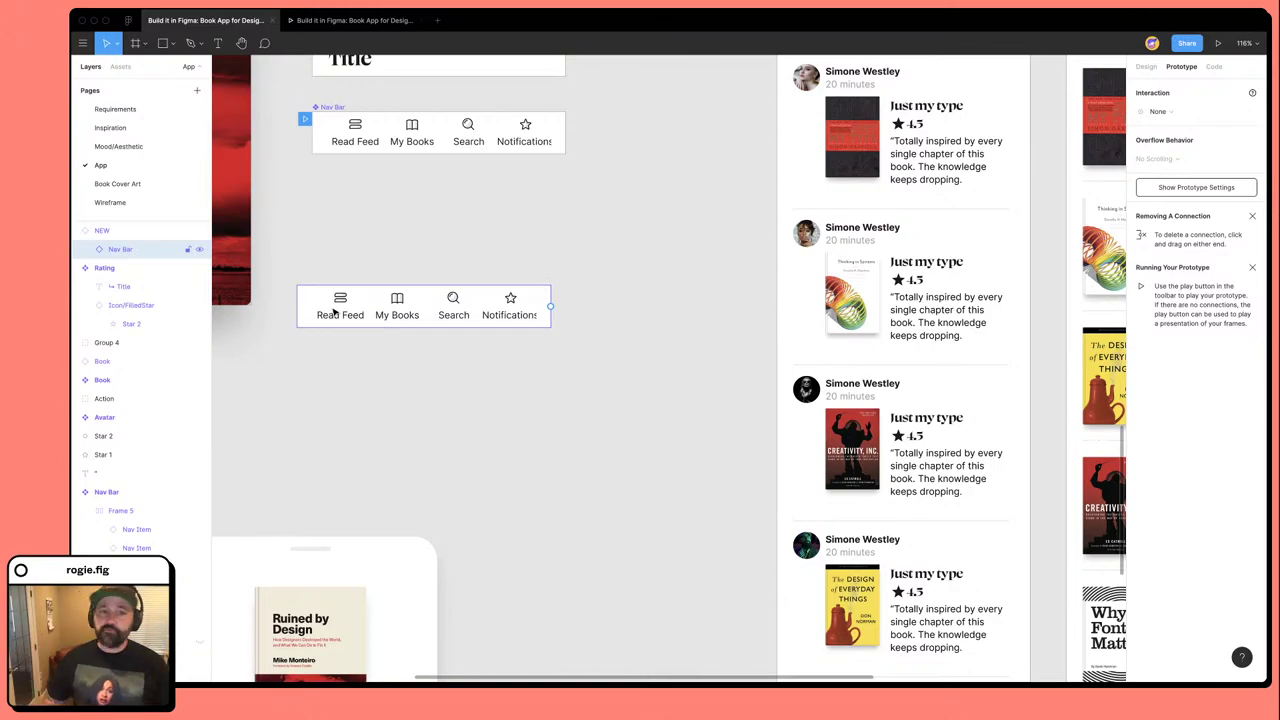
click(434, 343)
click(432, 288)
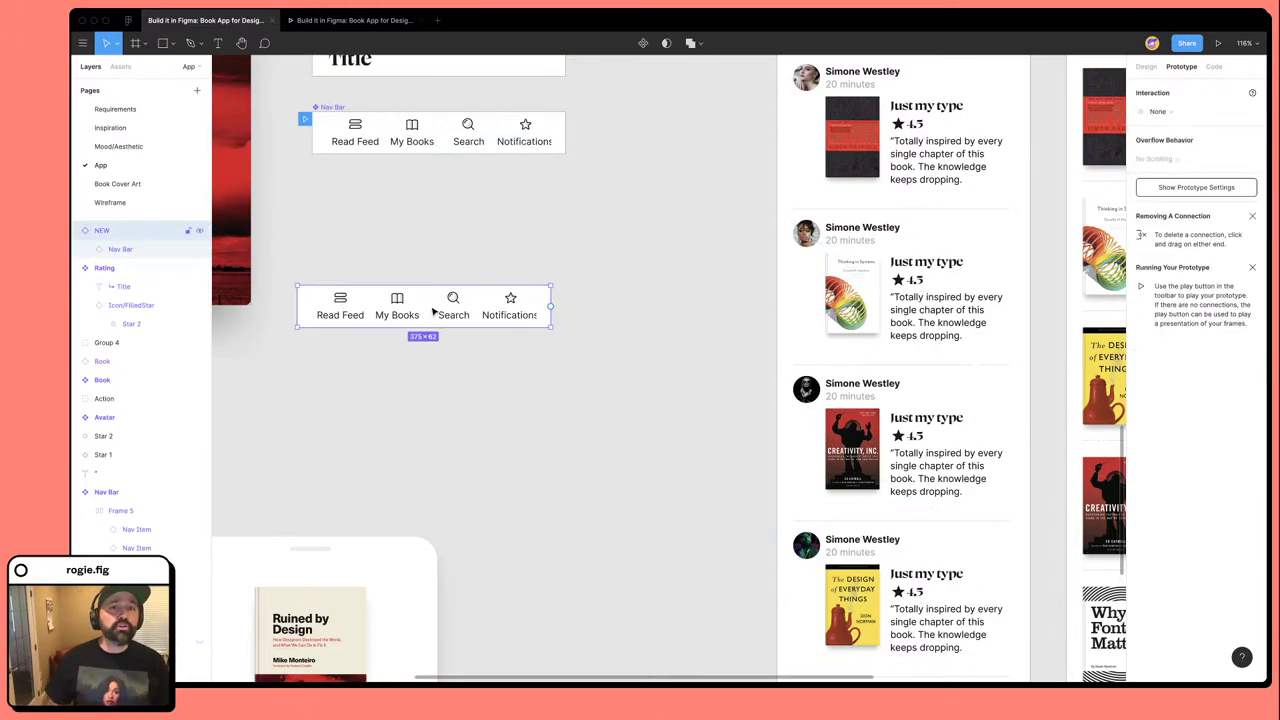
Turn the pasted NEW instance into a main component and inspect its nested nav items for prototype connections.
click(645, 45)
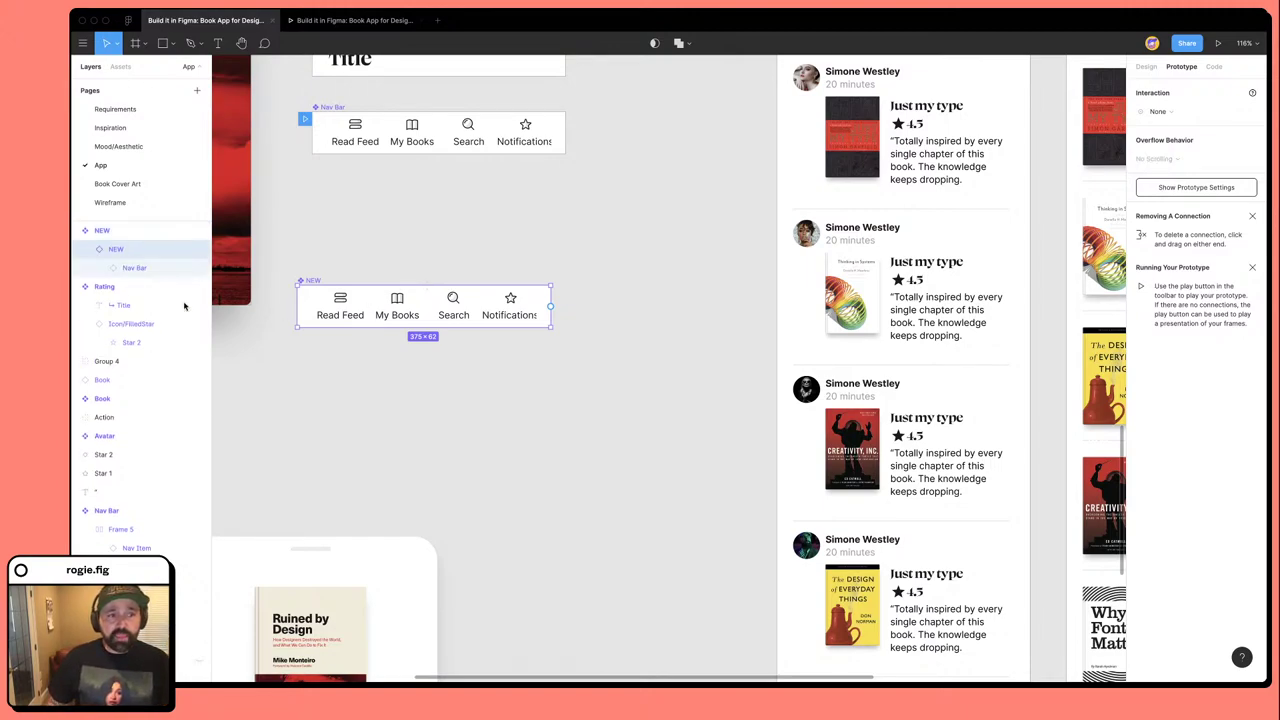
click(113, 251)
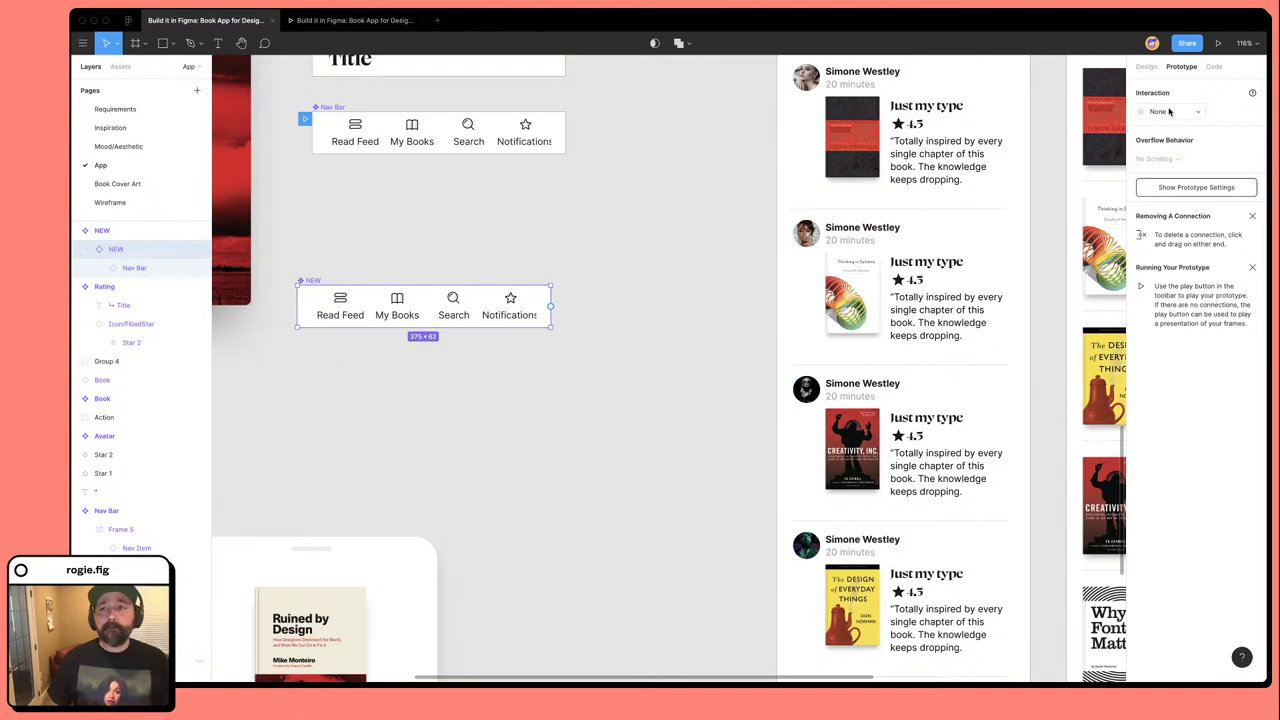
double_click(347, 315)
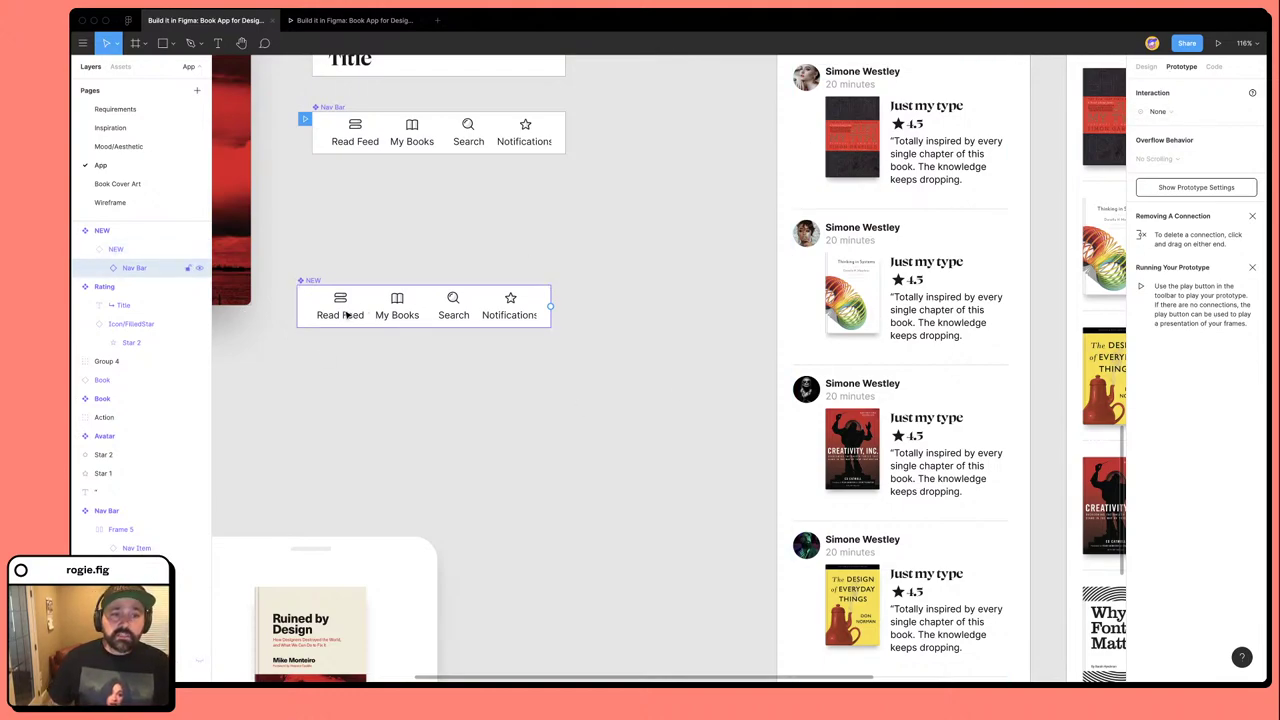
double_click(347, 315)
double_click(347, 315)
mouse_move(366, 305)
mouse_down()
mouse_move(518, 333)
mouse_move(760, 430)
mouse_move(474, 289)
mouse_move(343, 294)
mouse_move(352, 300)
mouse_up()
click(411, 248)
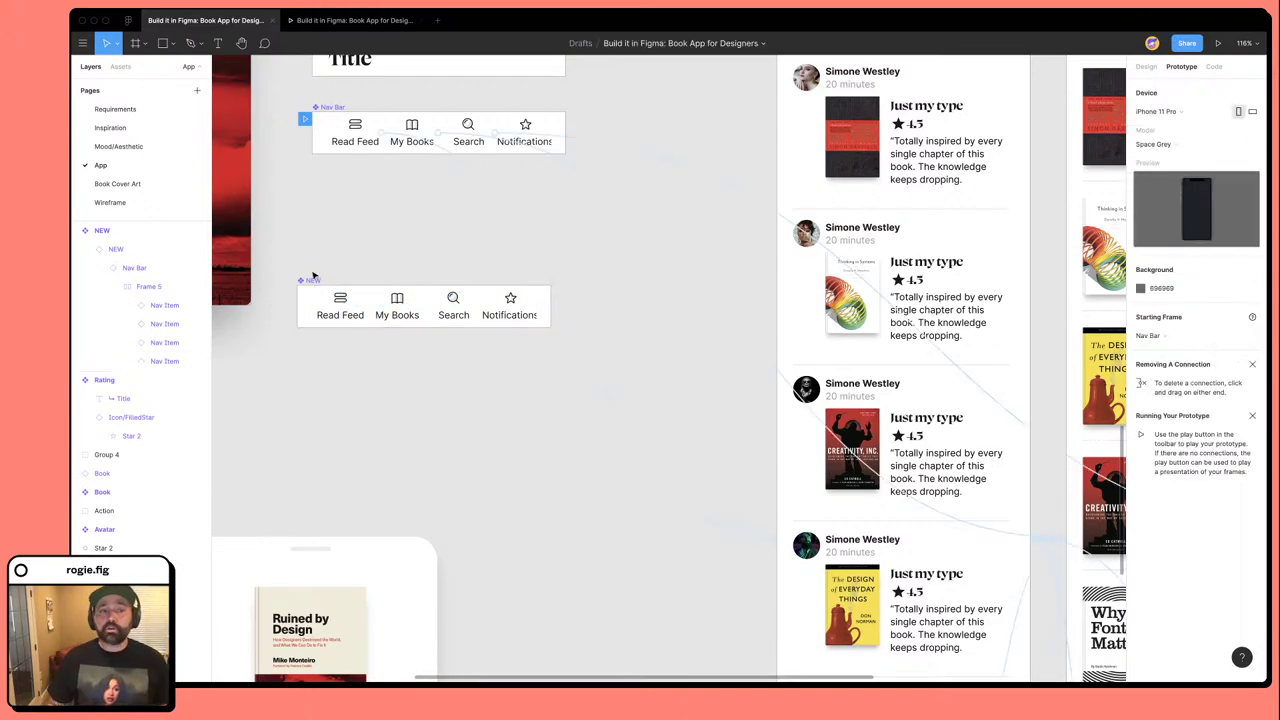
Delete the NEW component from the App page and undo its paste on the Wireframe page.
click(309, 280)
key(Delete)
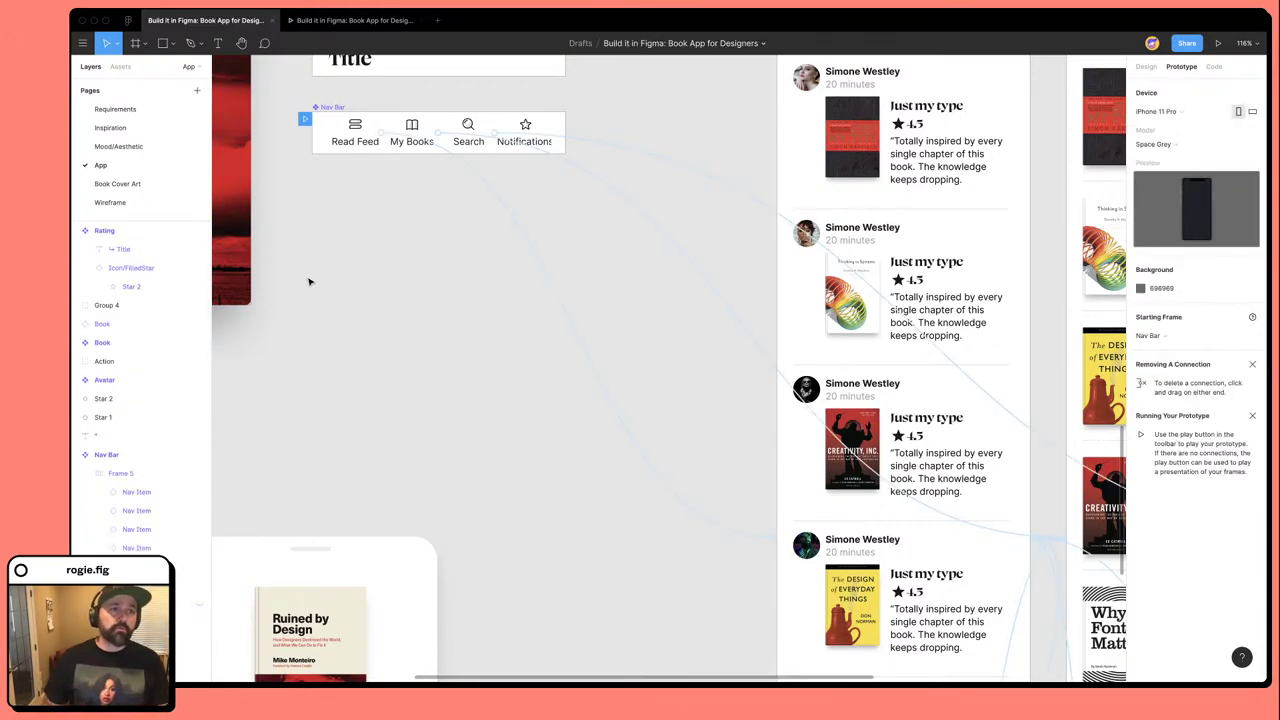
click(105, 203)
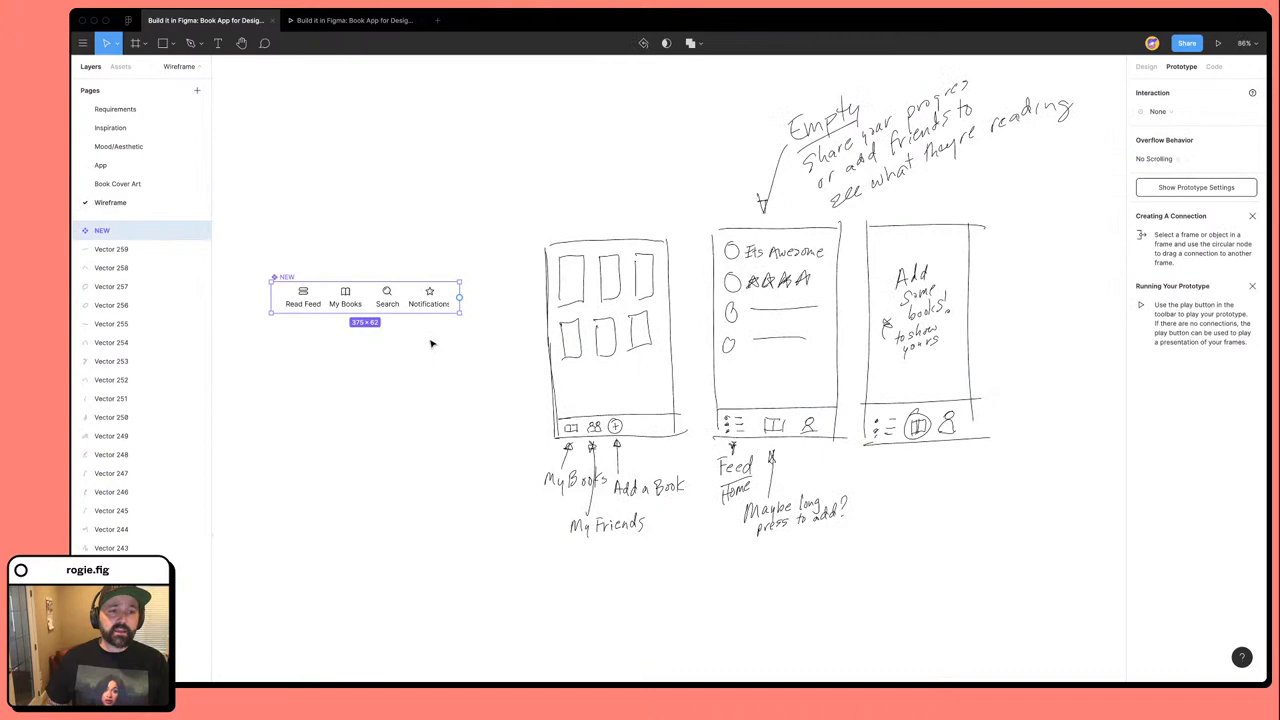
click(300, 265)
key(ctrl+z)
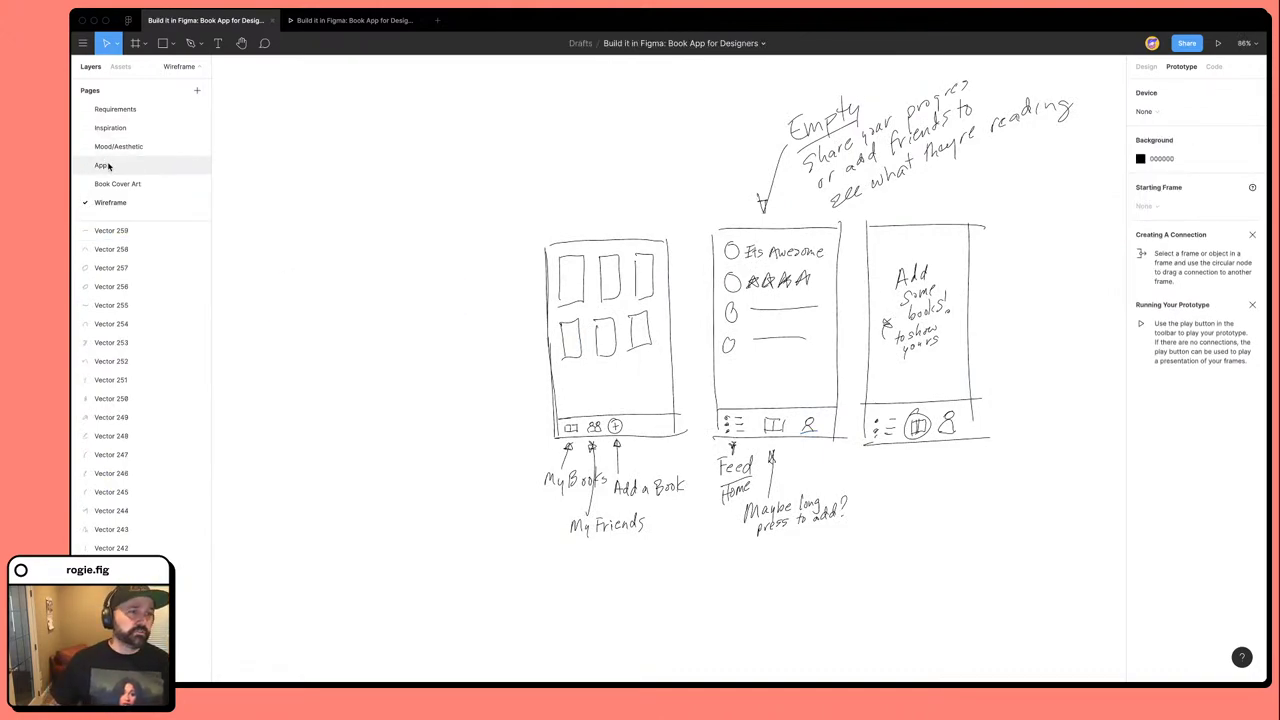
Move the linked Nav Bar component from the App page to the Wireframe page.
click(104, 165)
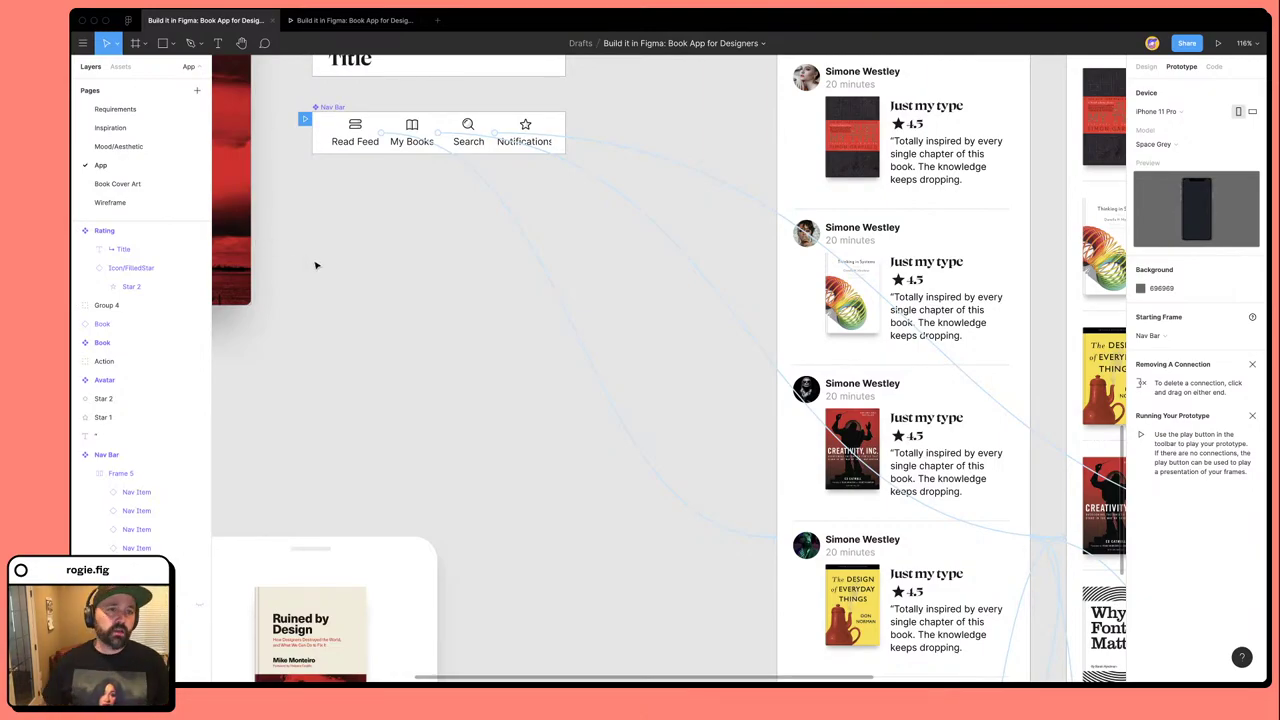
click(395, 130)
scroll(415, 237, right, 3)
scroll(415, 237, up, 2)
scroll(415, 237, left, 2)
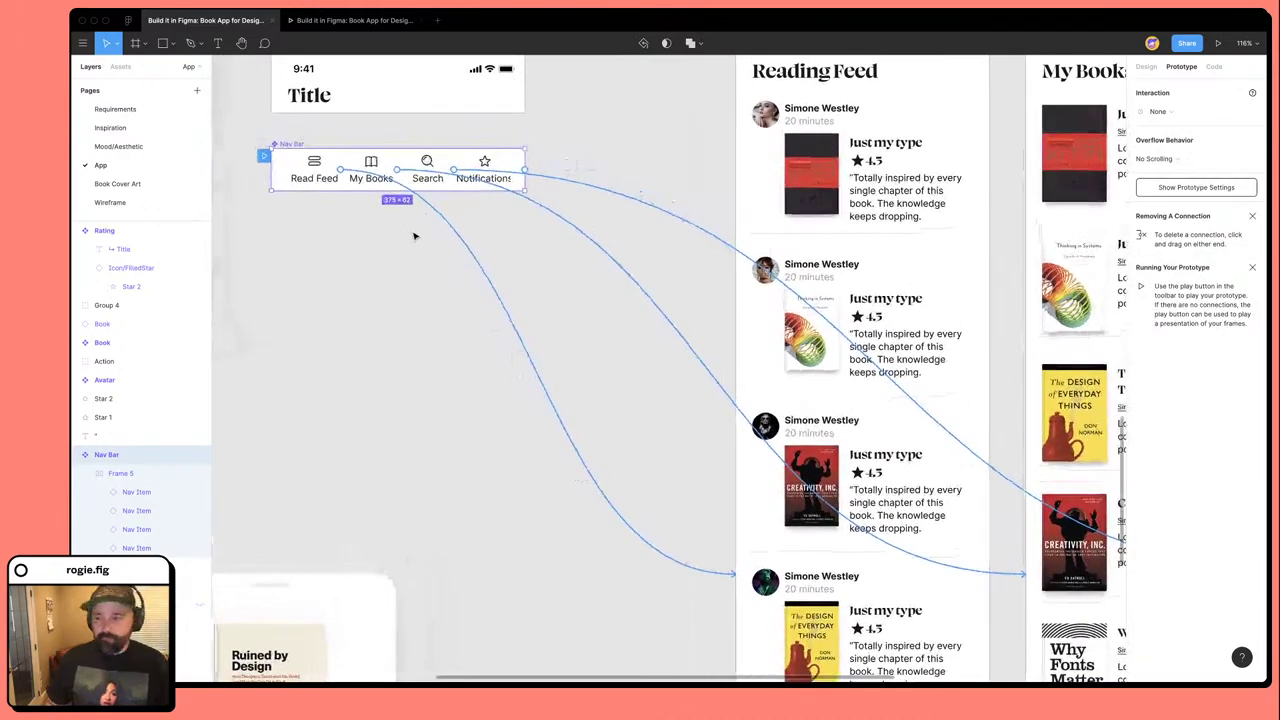
scroll(415, 237, left, 3)
scroll(415, 237, up, 1)
right_click(345, 183)
mouse_move(390, 201)
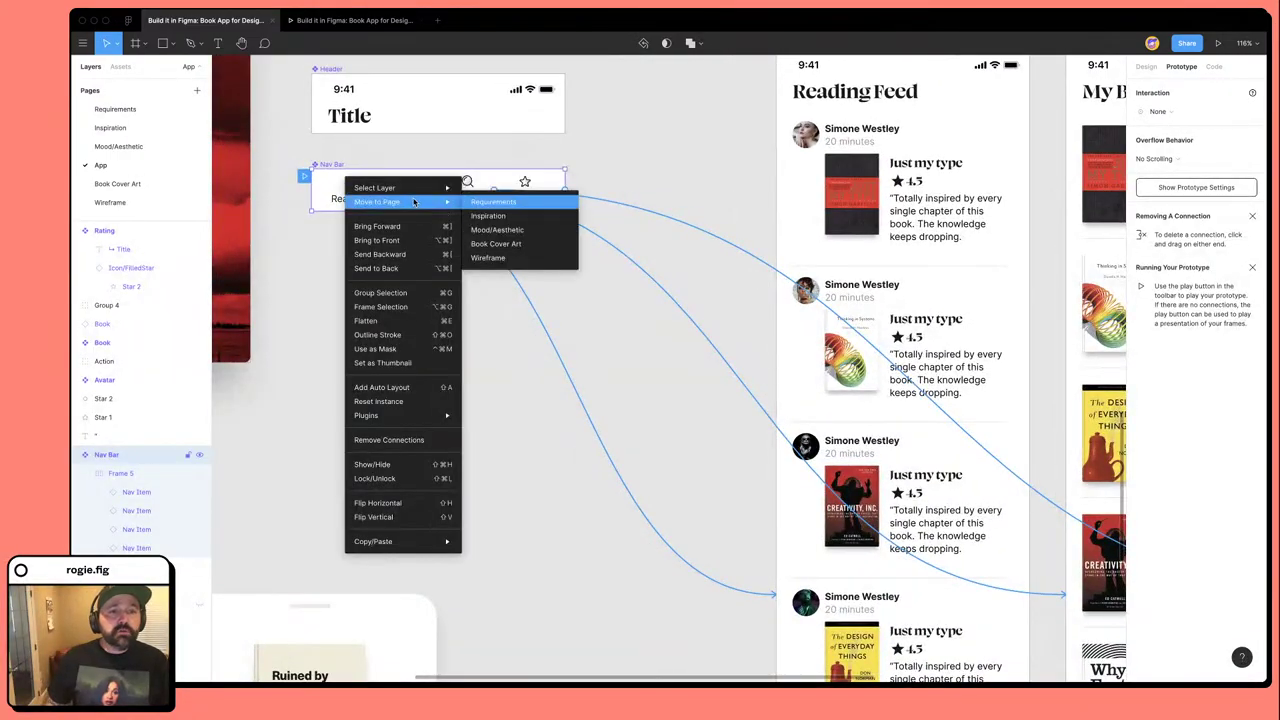
click(500, 256)
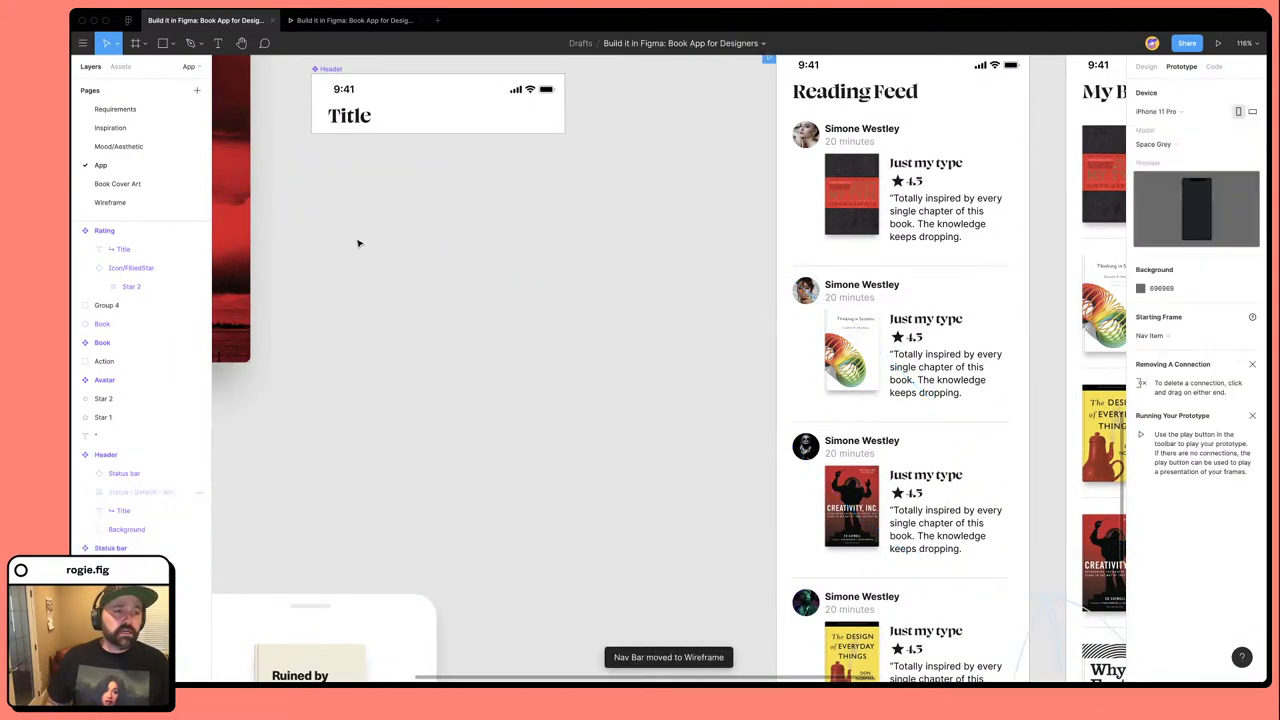
Examine the prototype interactions of the Nav Bar's items on the Wireframe page.
click(134, 203)
click(601, 431)
click(603, 432)
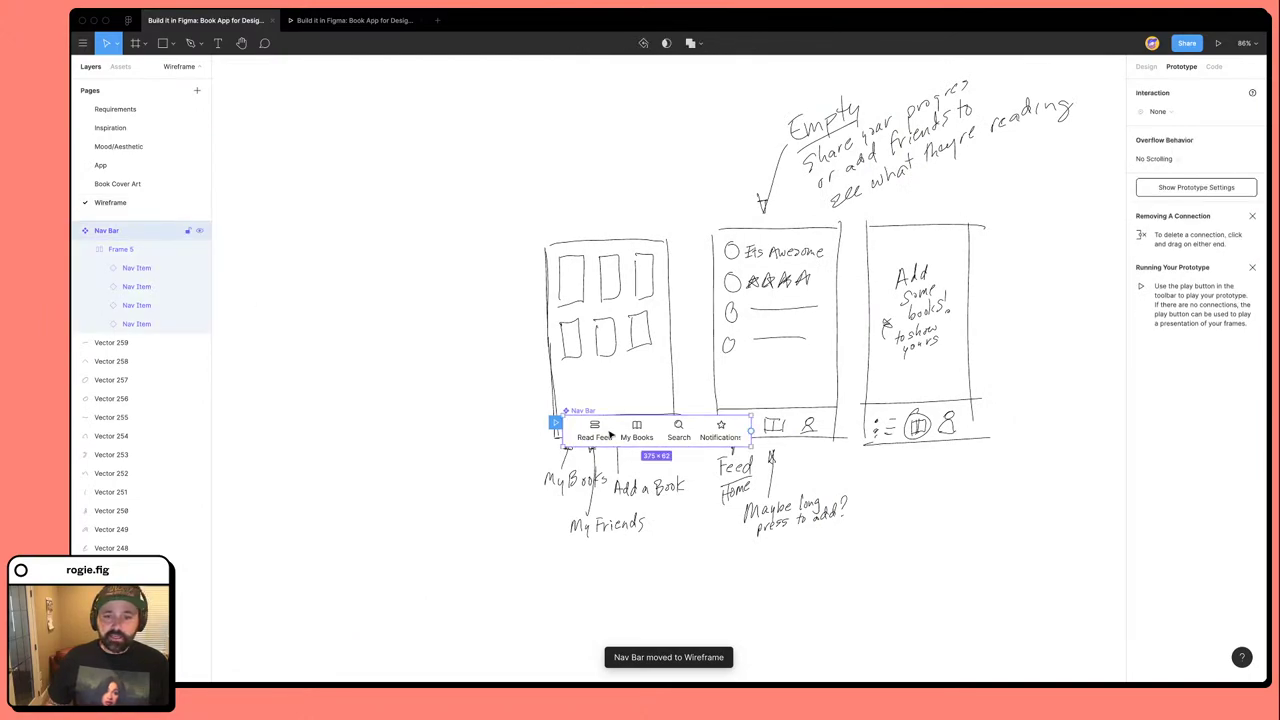
double_click(603, 433)
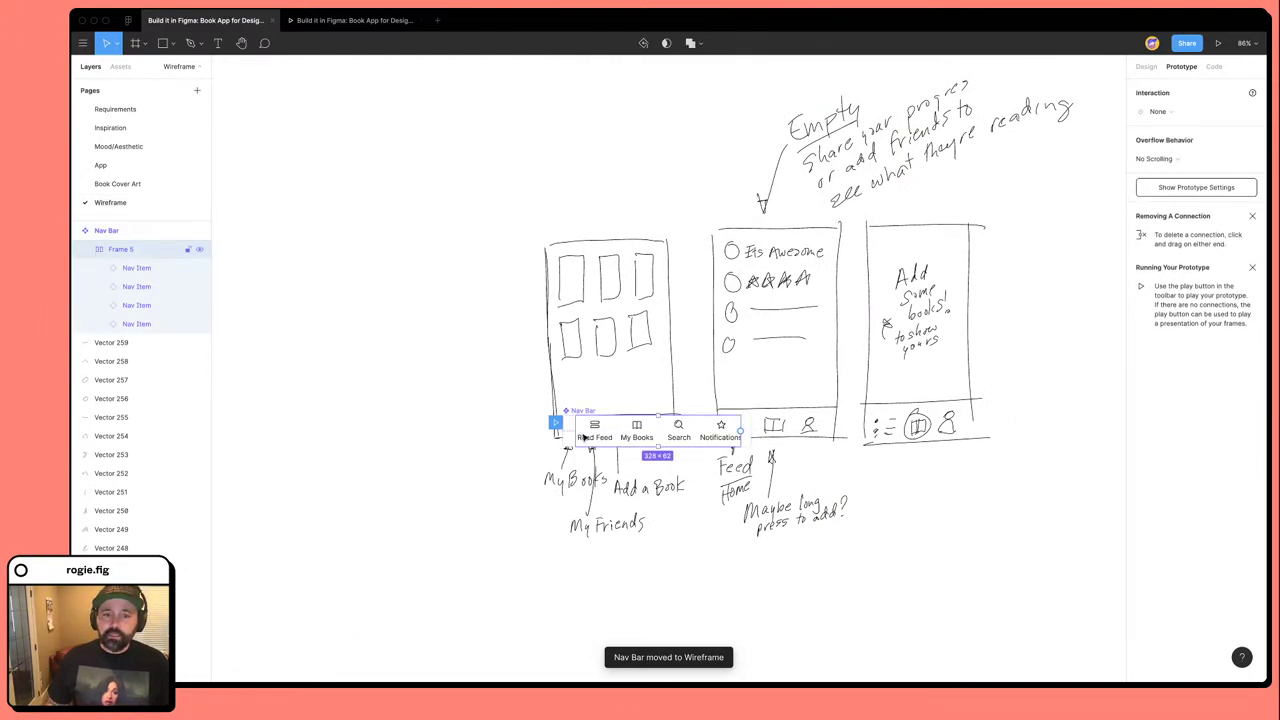
double_click(640, 438)
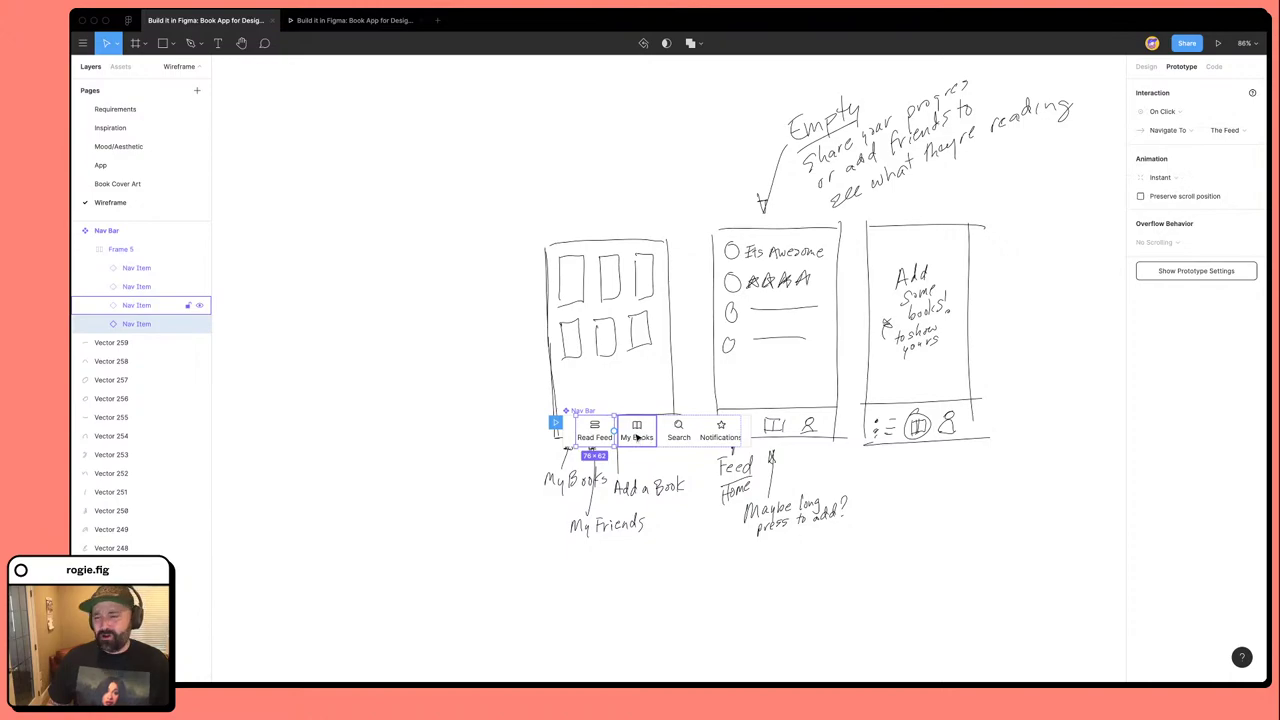
click(362, 365)
click(653, 437)
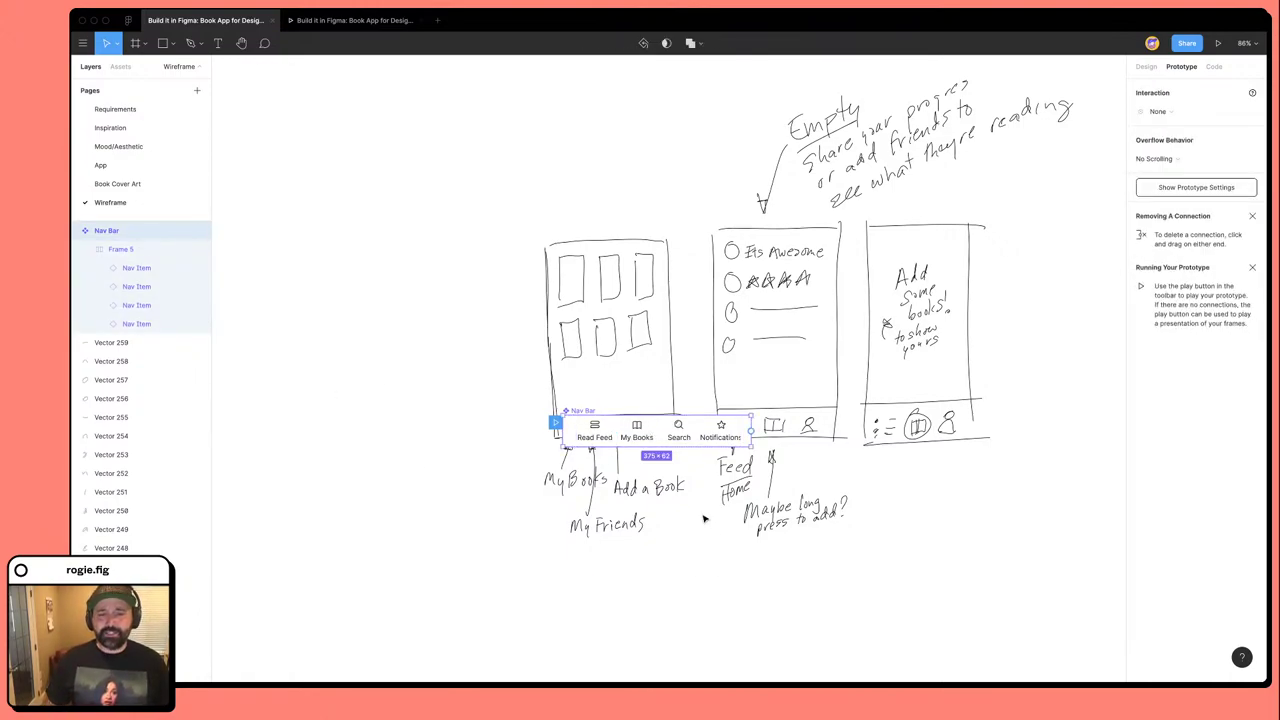
Undo the Nav Bar's move to the Wireframe page and select the component on the App page.
key(Return)
key(Return)
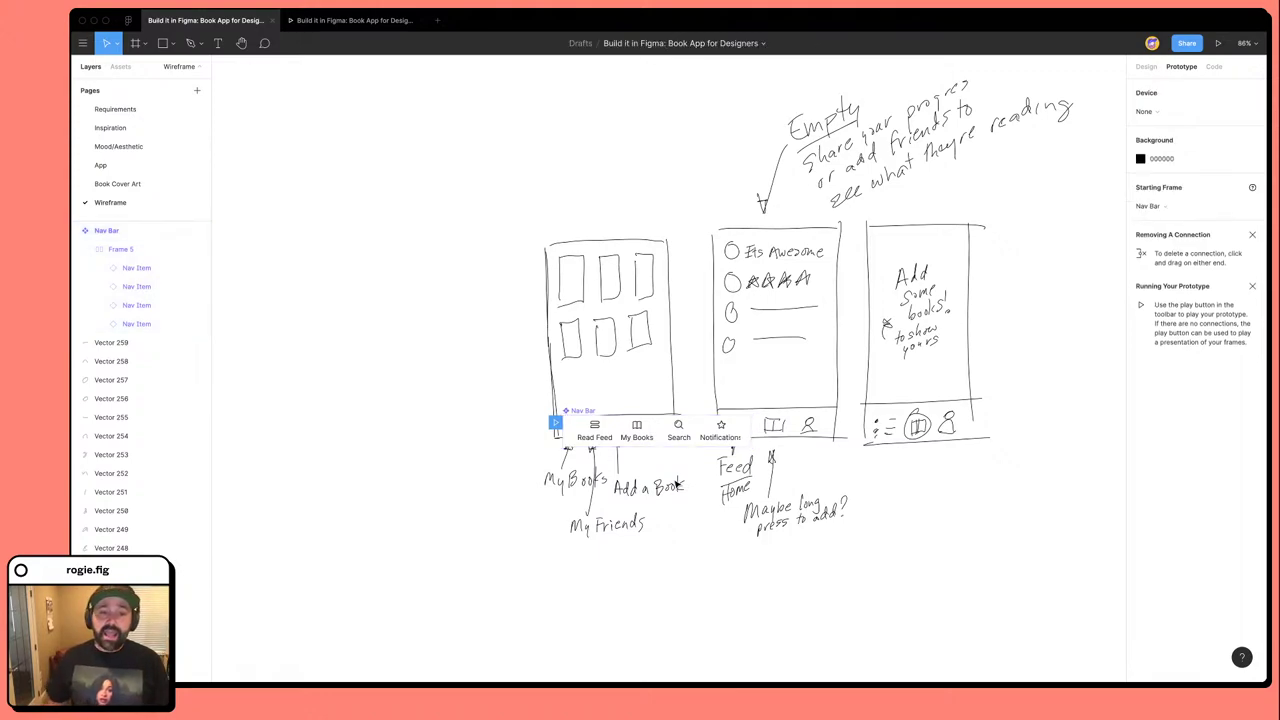
key(shift+Return)
key(shift+Return)
key(Escape)
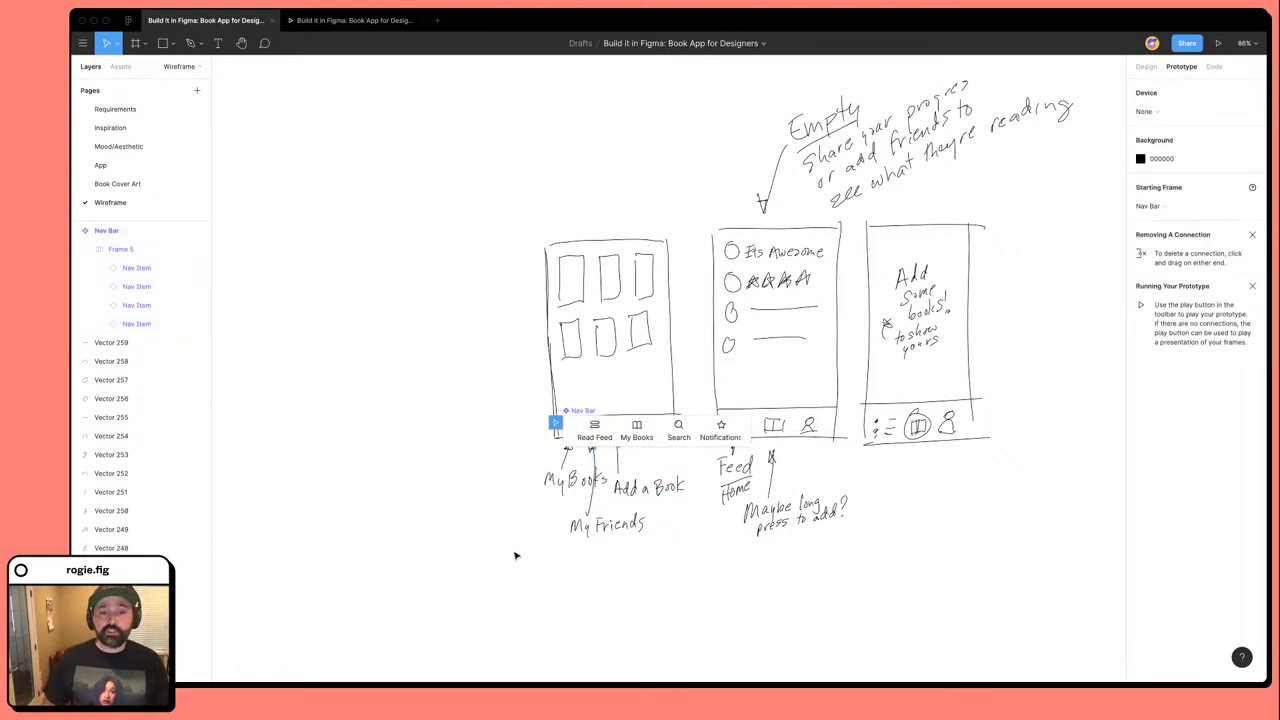
key(Page_Up)
key(Page_Up)
click(338, 188)
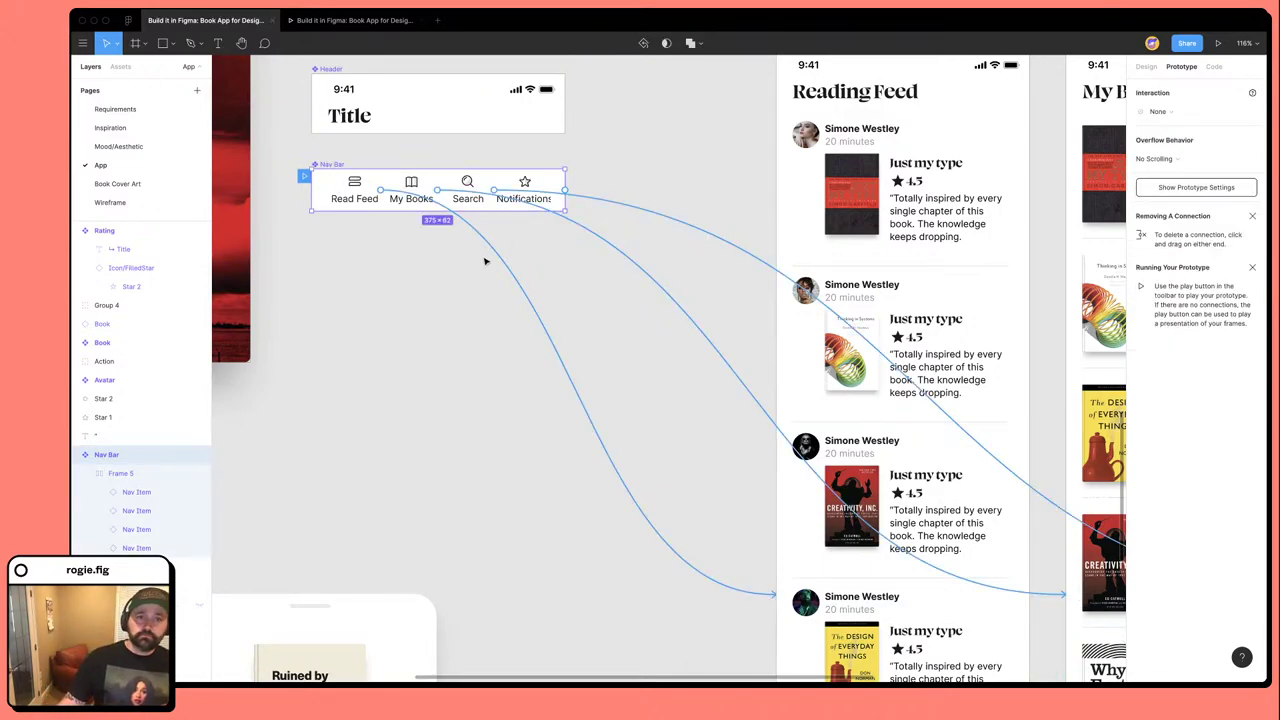
Turn off Clip content for the frame holding the nav items in the Nav Bar component.
double_click(527, 199)
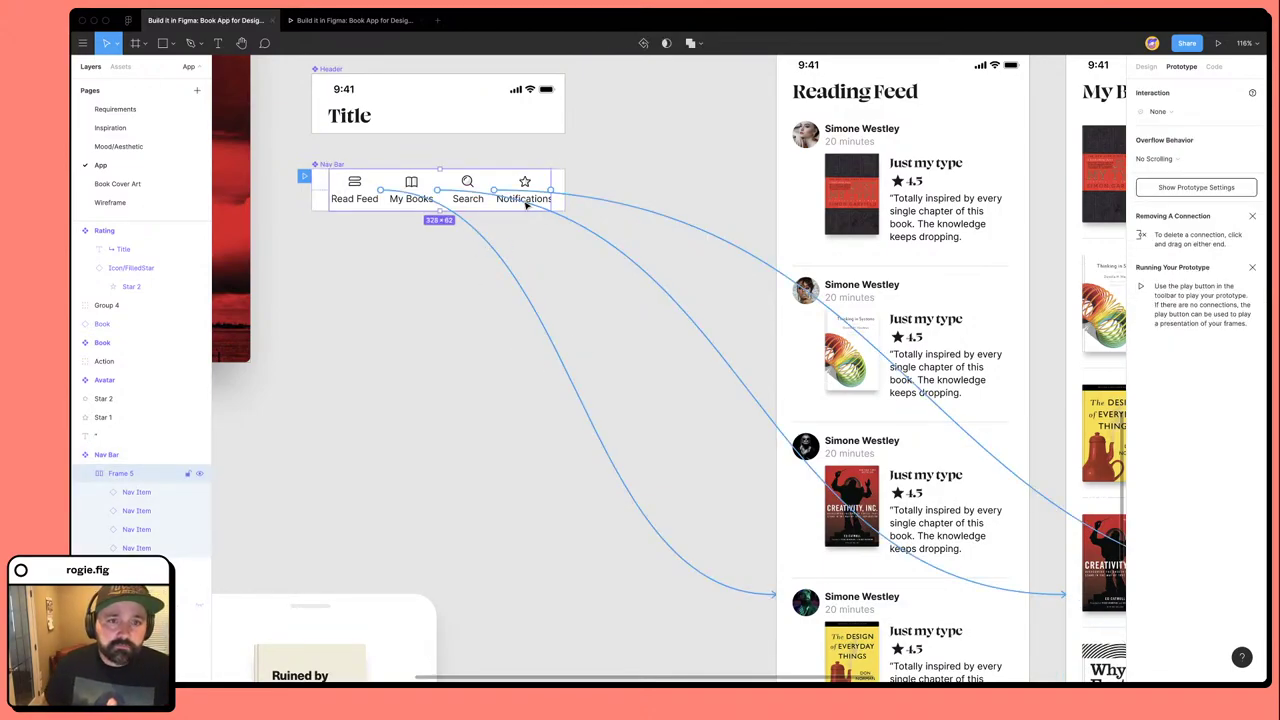
click(1146, 66)
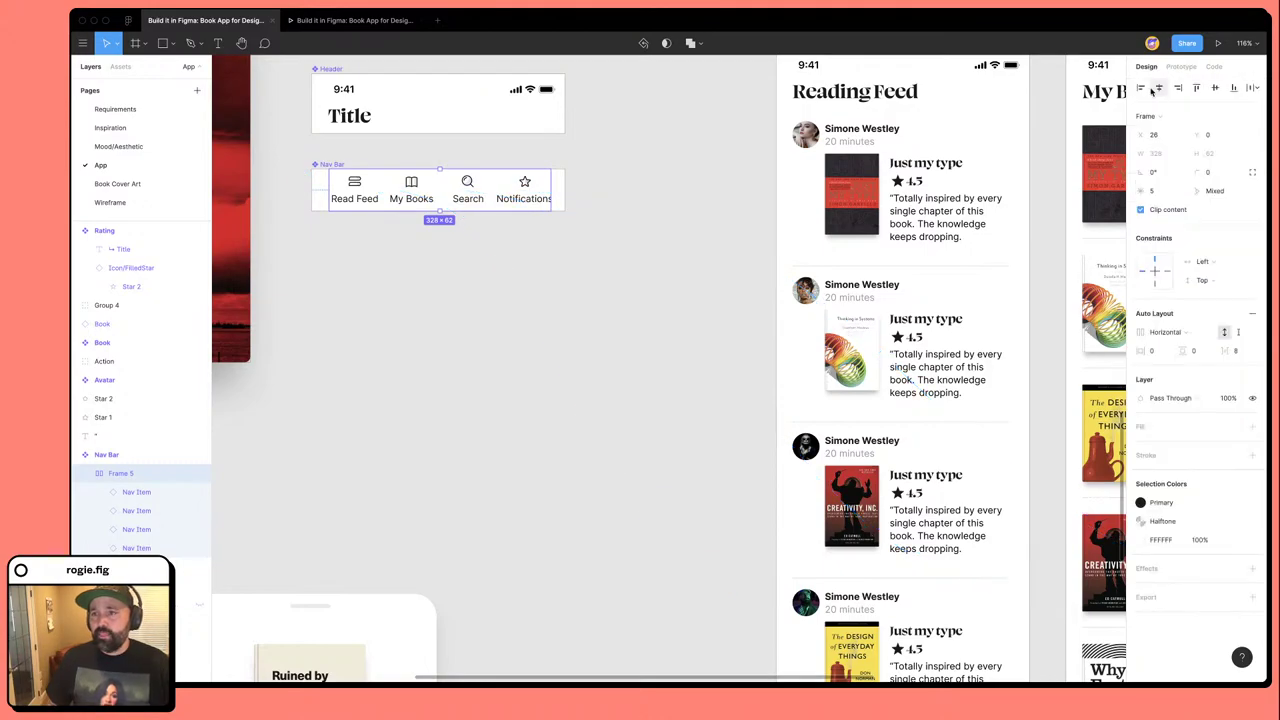
click(1141, 210)
scroll(596, 240, up, 5)
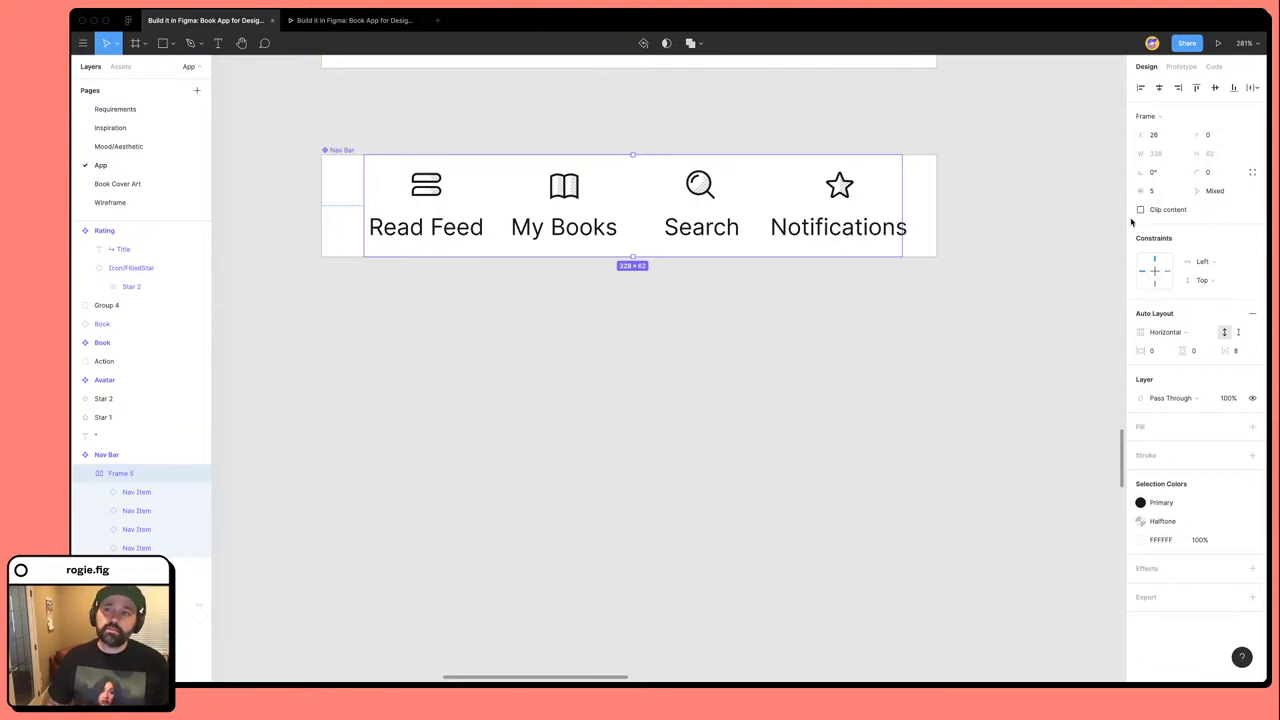
click(893, 437)
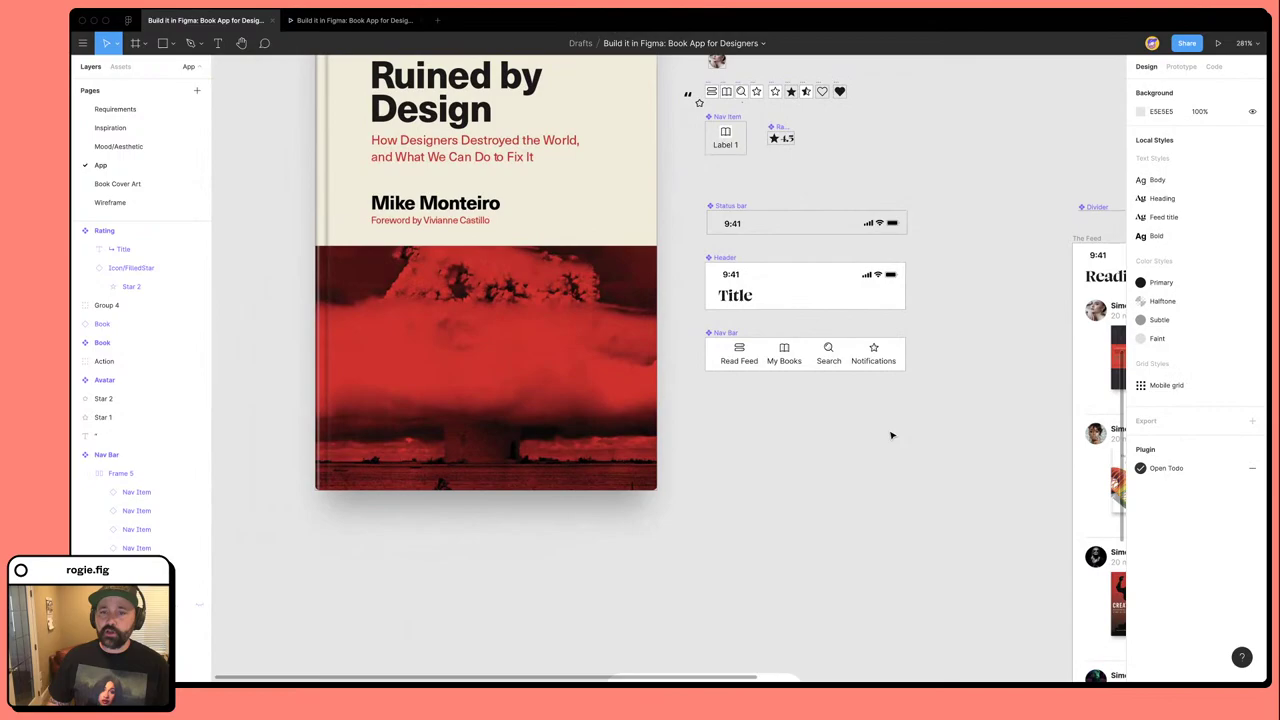
Review the Reading Feed, My Books and Search screens together with the Nav Bar at their lower edge.
key(shift+1)
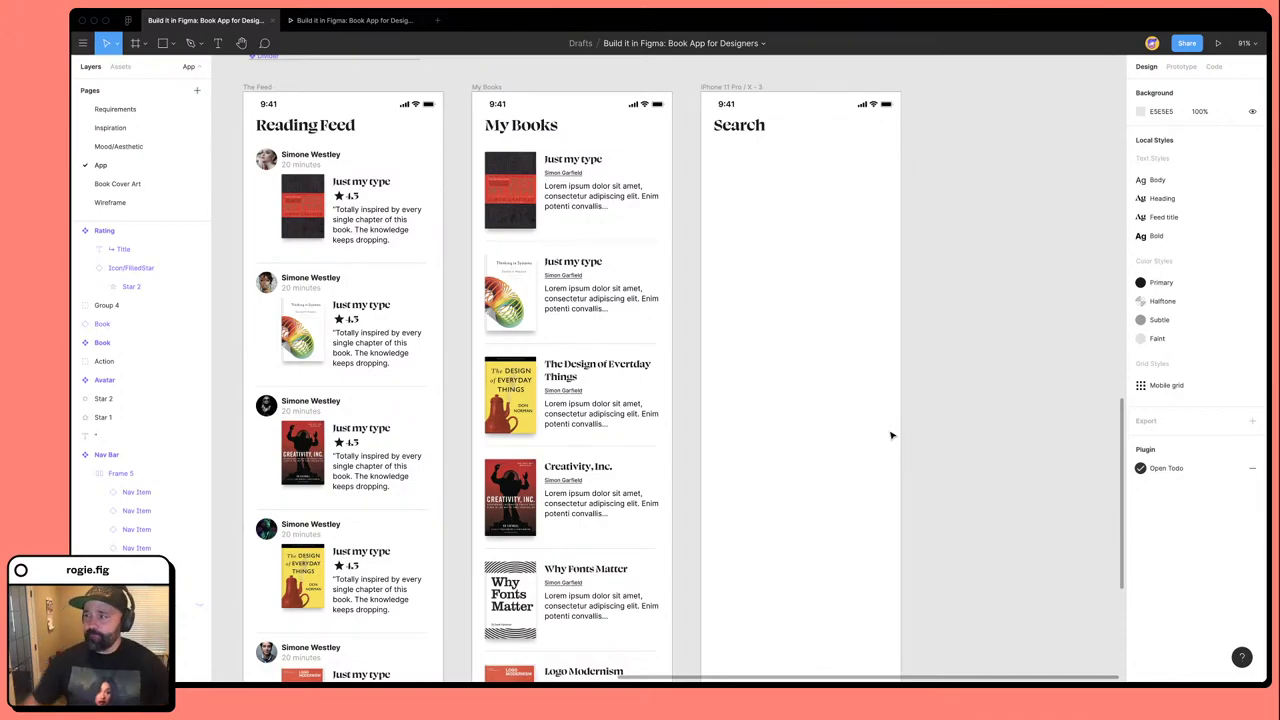
scroll(677, 374, down, 1)
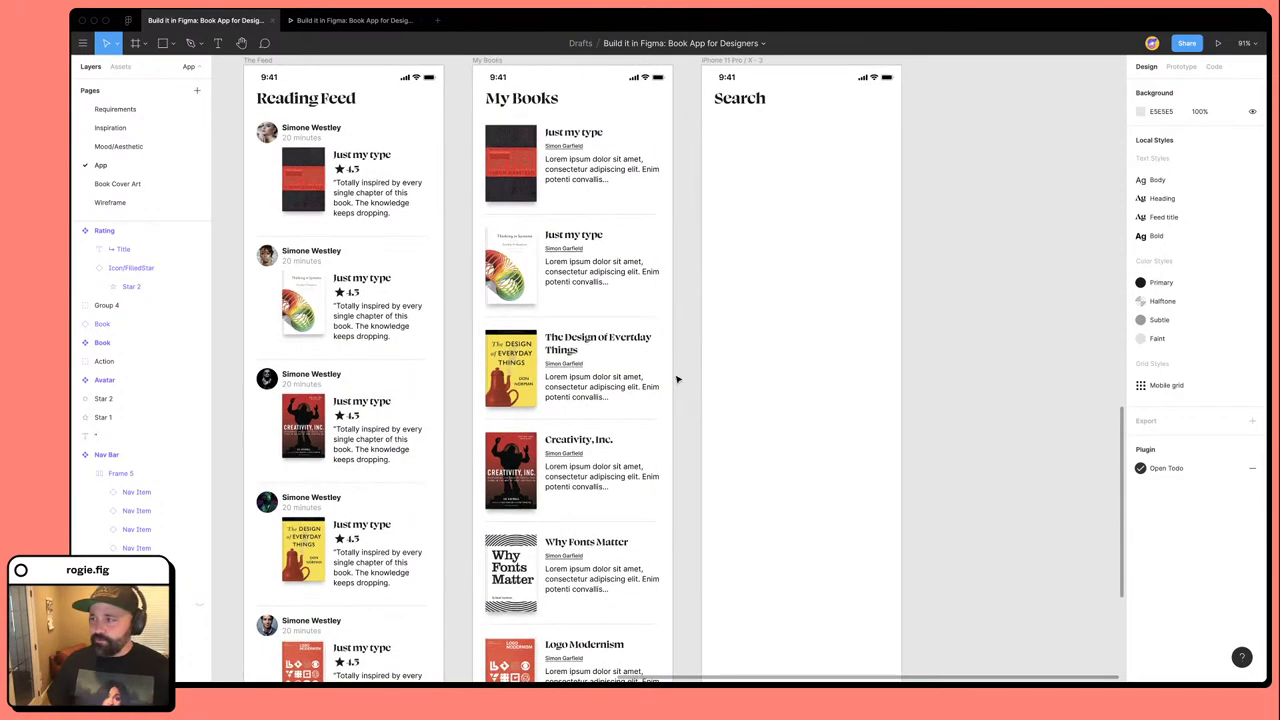
scroll(677, 380, down, 5)
scroll(676, 380, down, 3)
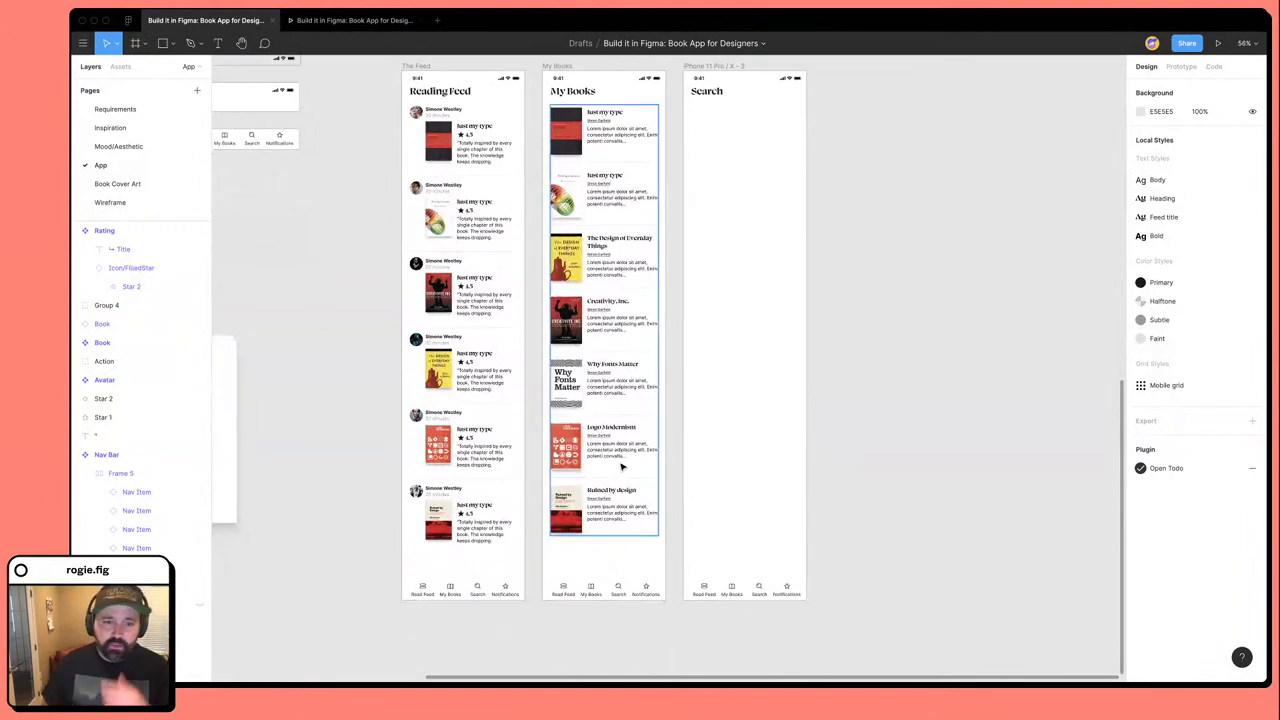
scroll(328, 468, up, 2)
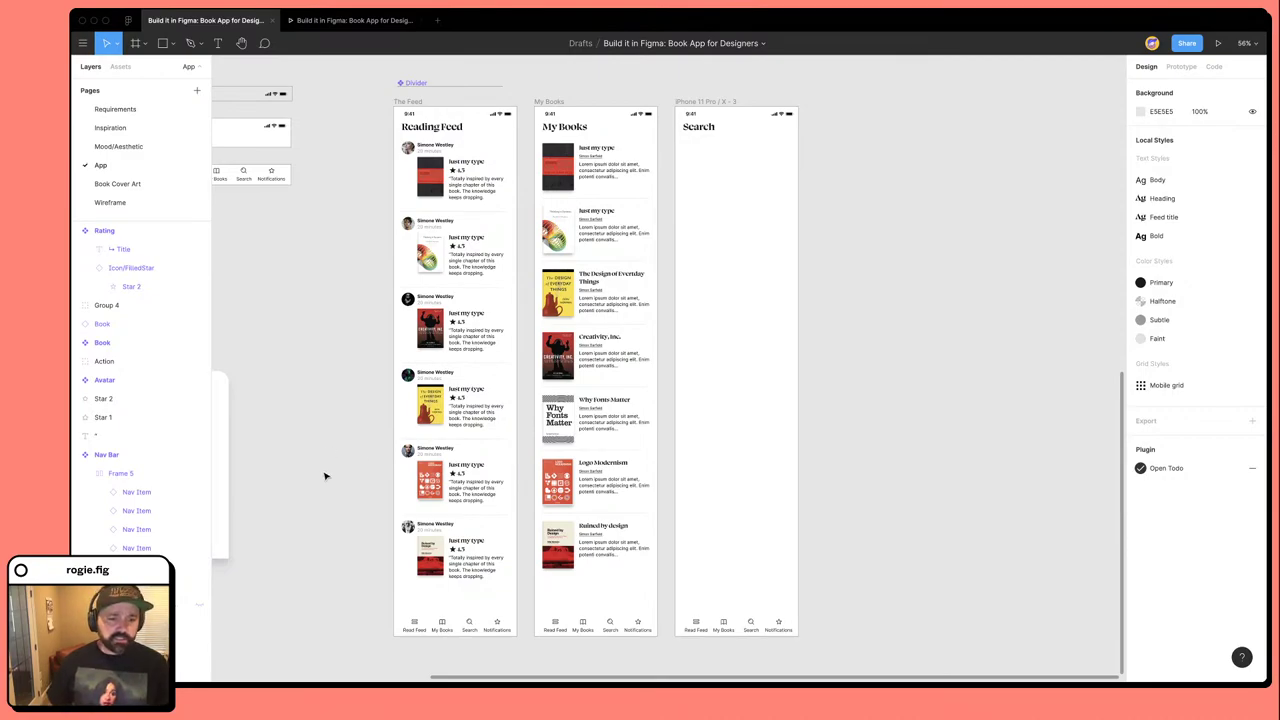
scroll(330, 538, down, 3)
scroll(420, 522, up, 5)
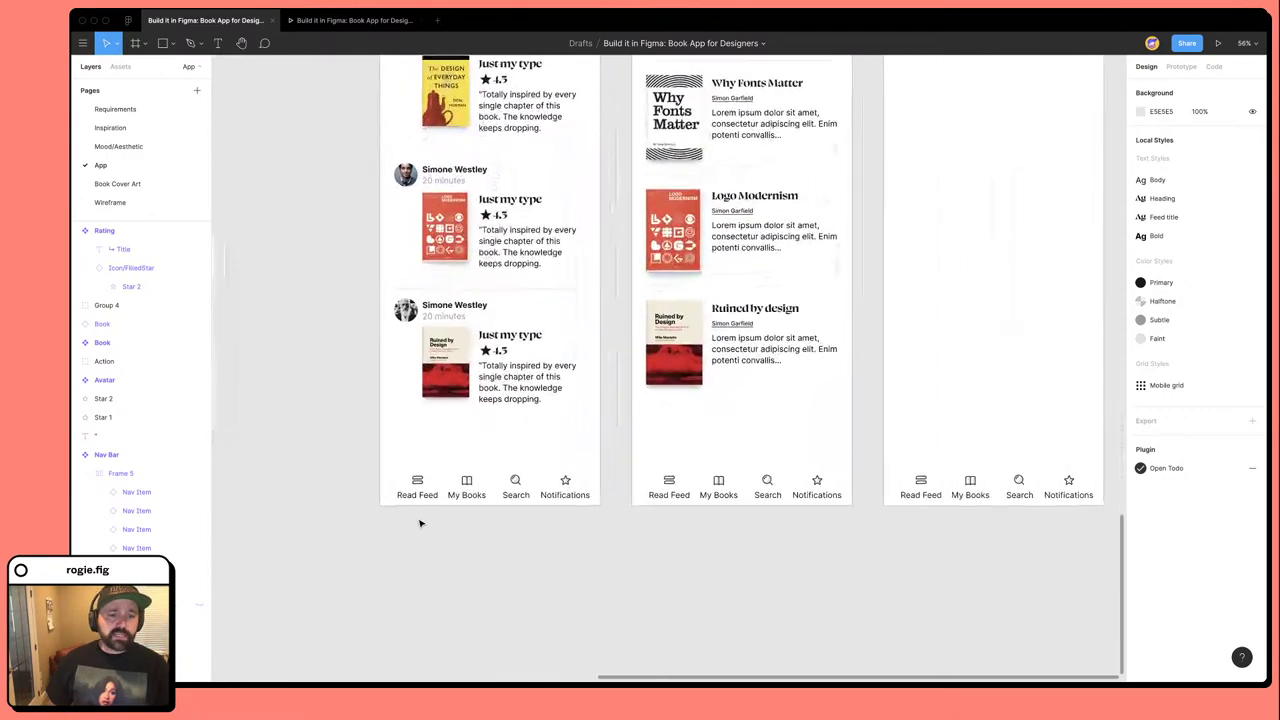
Detach the Body text style from the Read Feed label in The Feed screen's Nav Bar and set its weight to Bold.
click(467, 485)
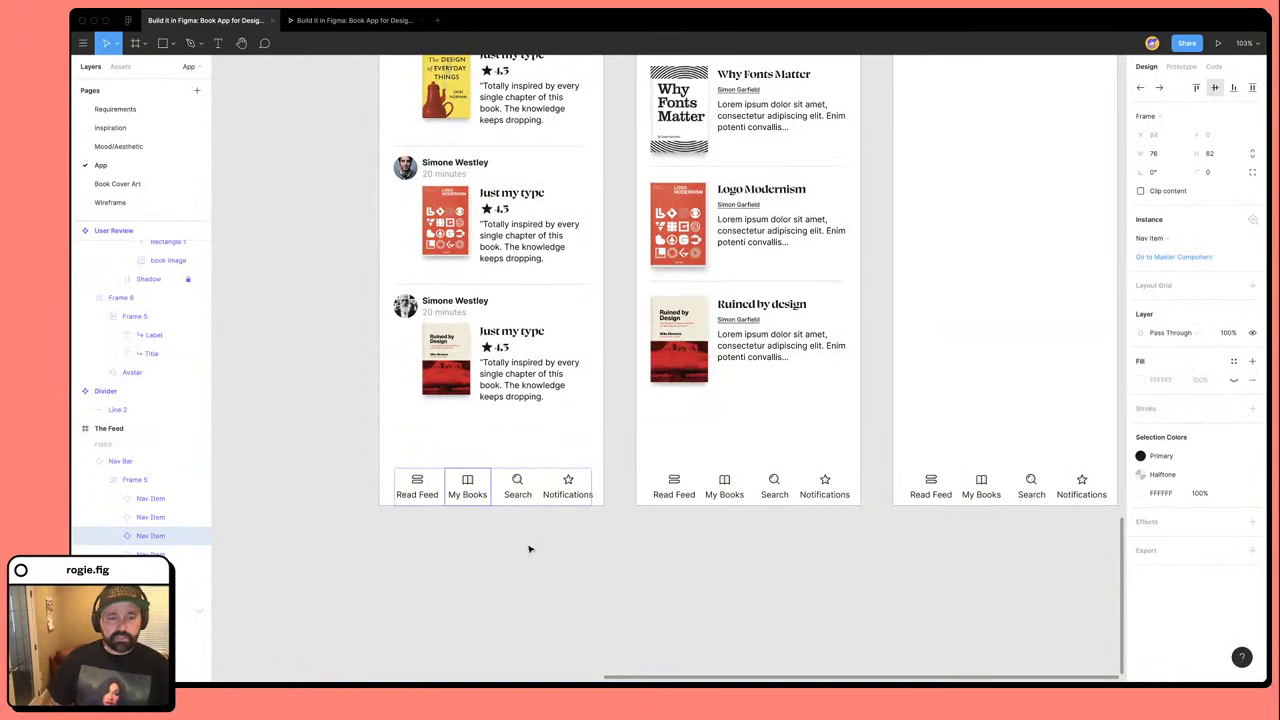
double_click(425, 495)
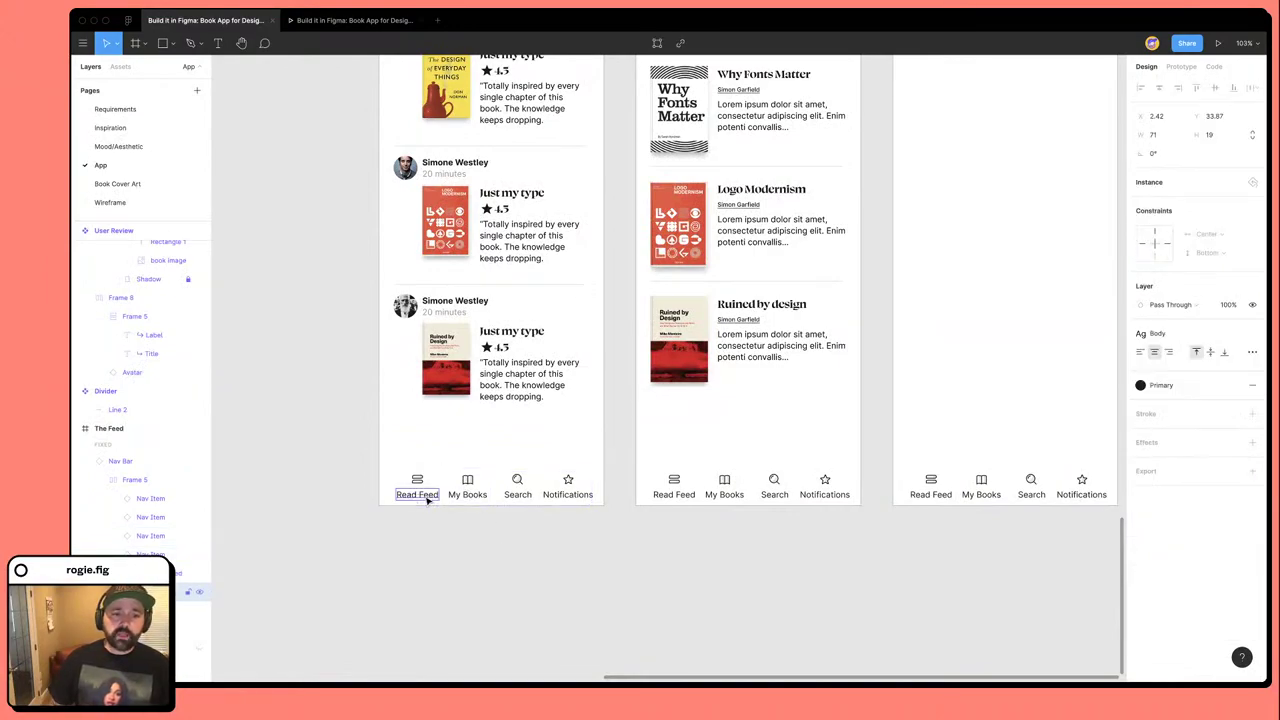
key(Escape)
key(Escape)
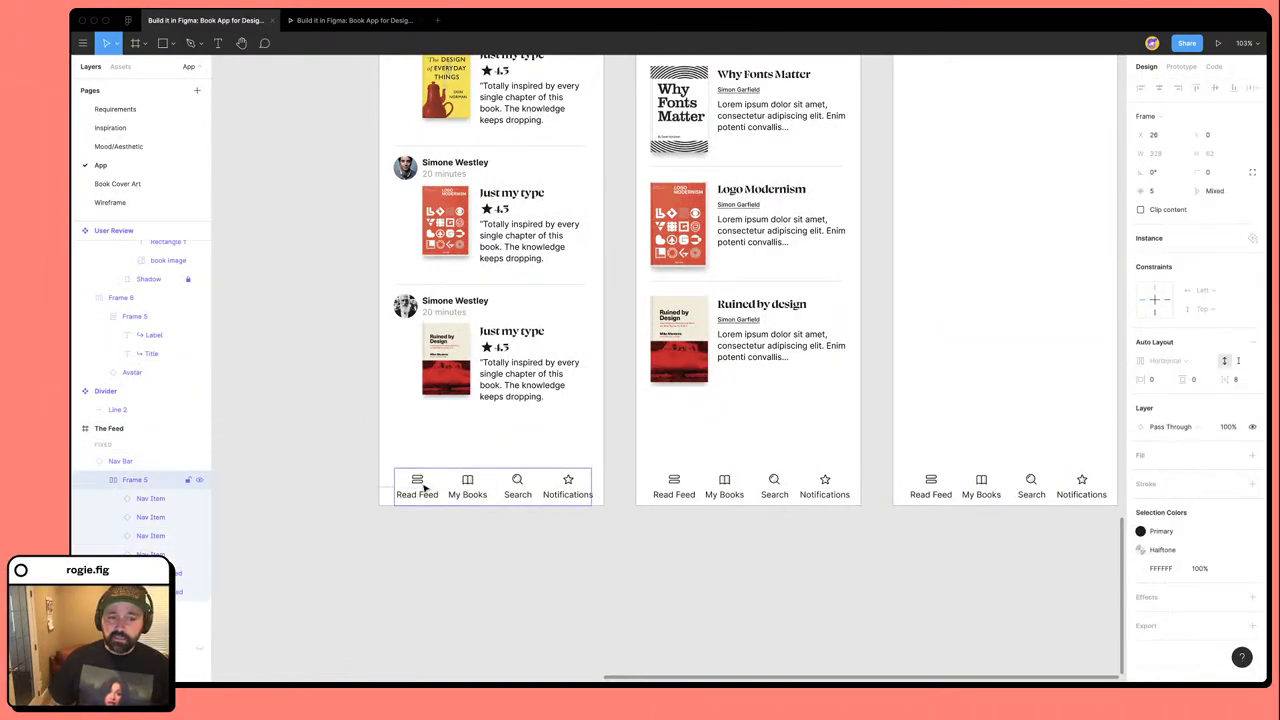
click(425, 488)
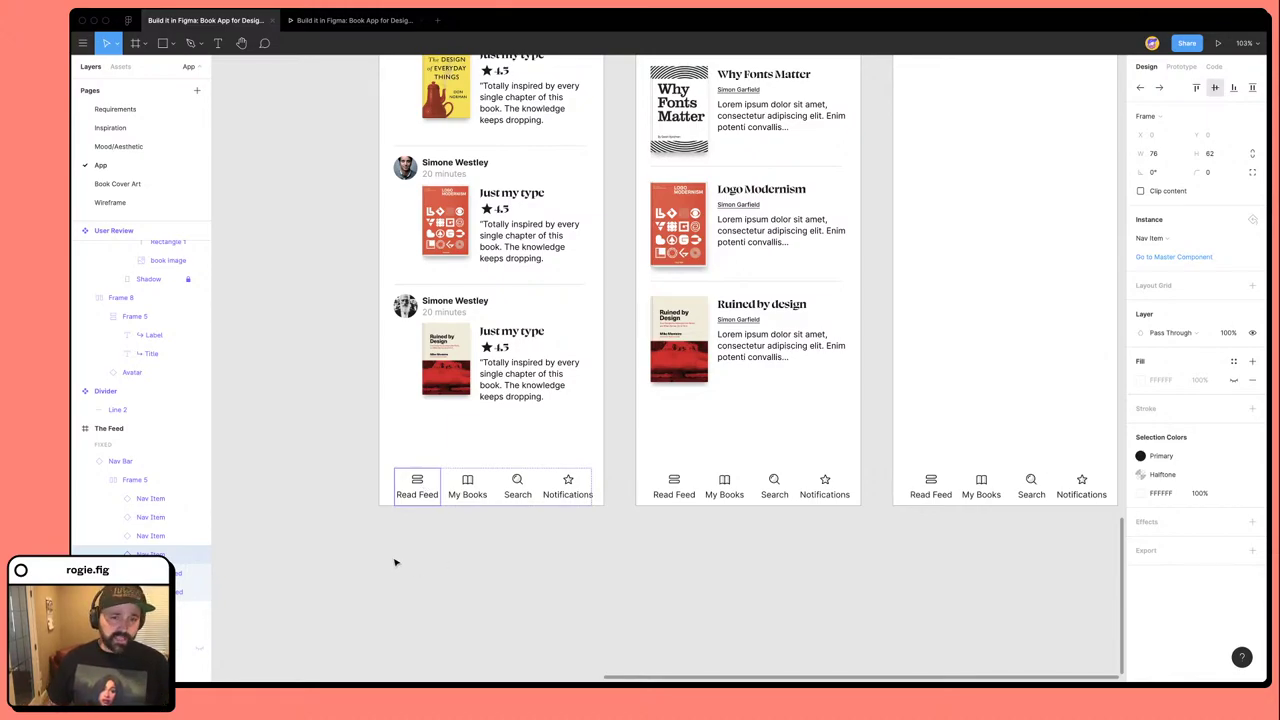
scroll(374, 514, up, 5)
double_click(457, 486)
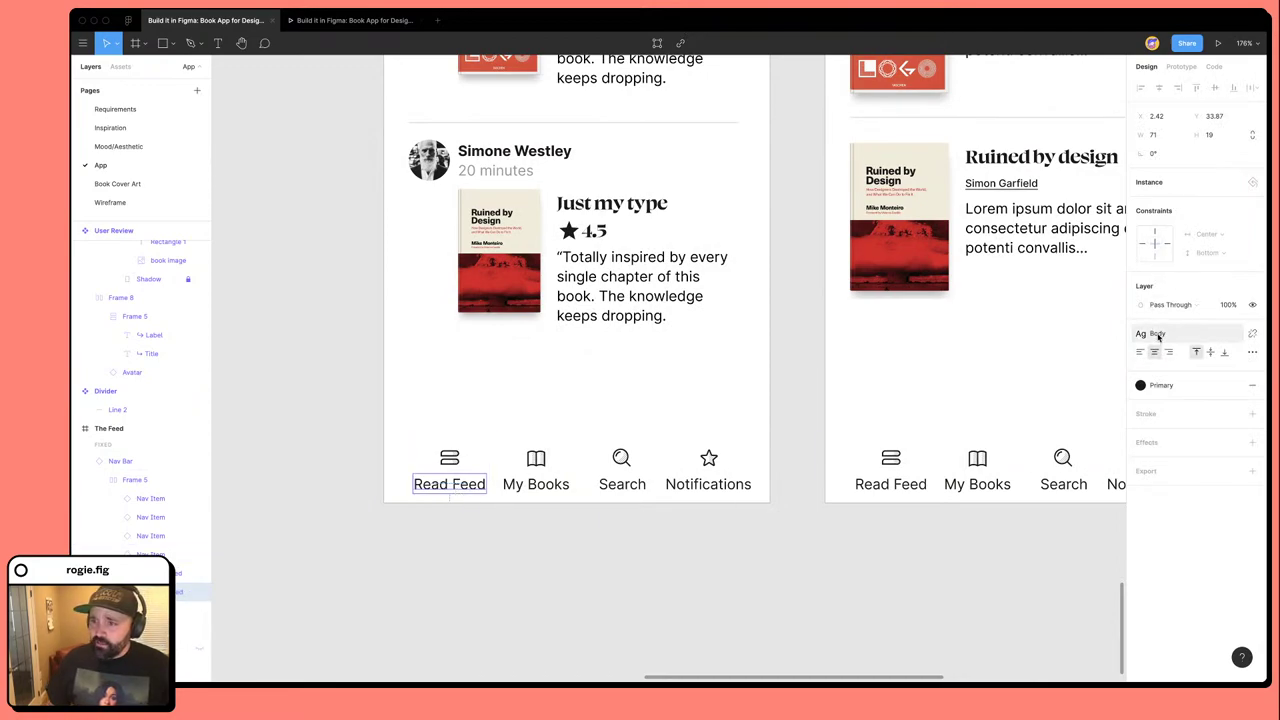
click(1252, 333)
click(1165, 370)
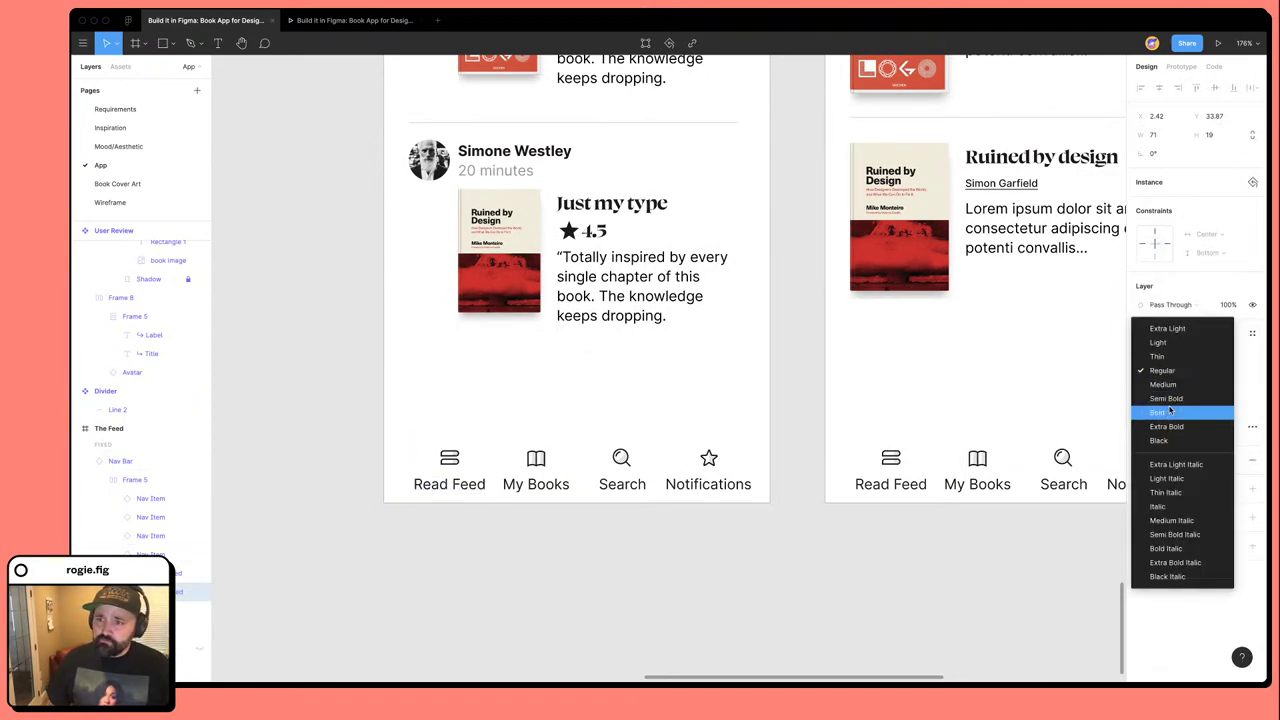
click(1163, 412)
key(Escape)
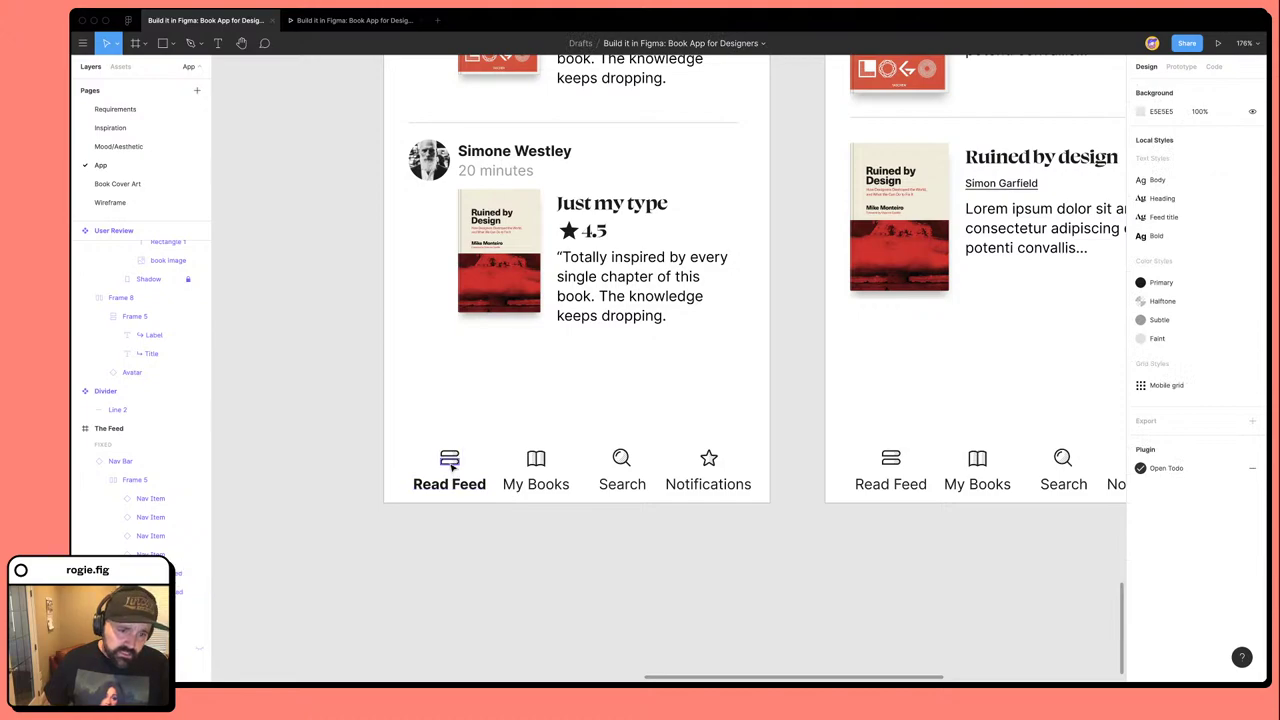
Examine the nested layers of the Read Feed icon in The Feed screen's Nav Bar to find its halftone-filled shapes.
click(450, 452)
click(437, 509)
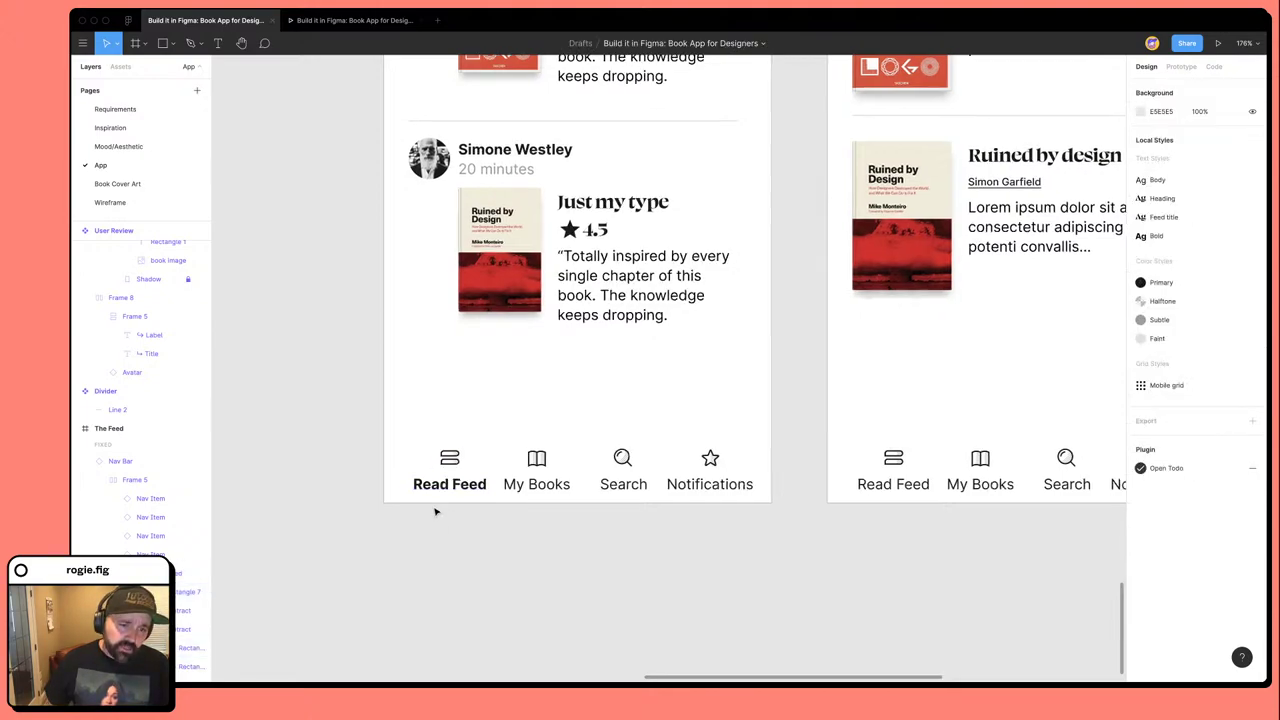
scroll(437, 509, up, 5)
click(464, 420)
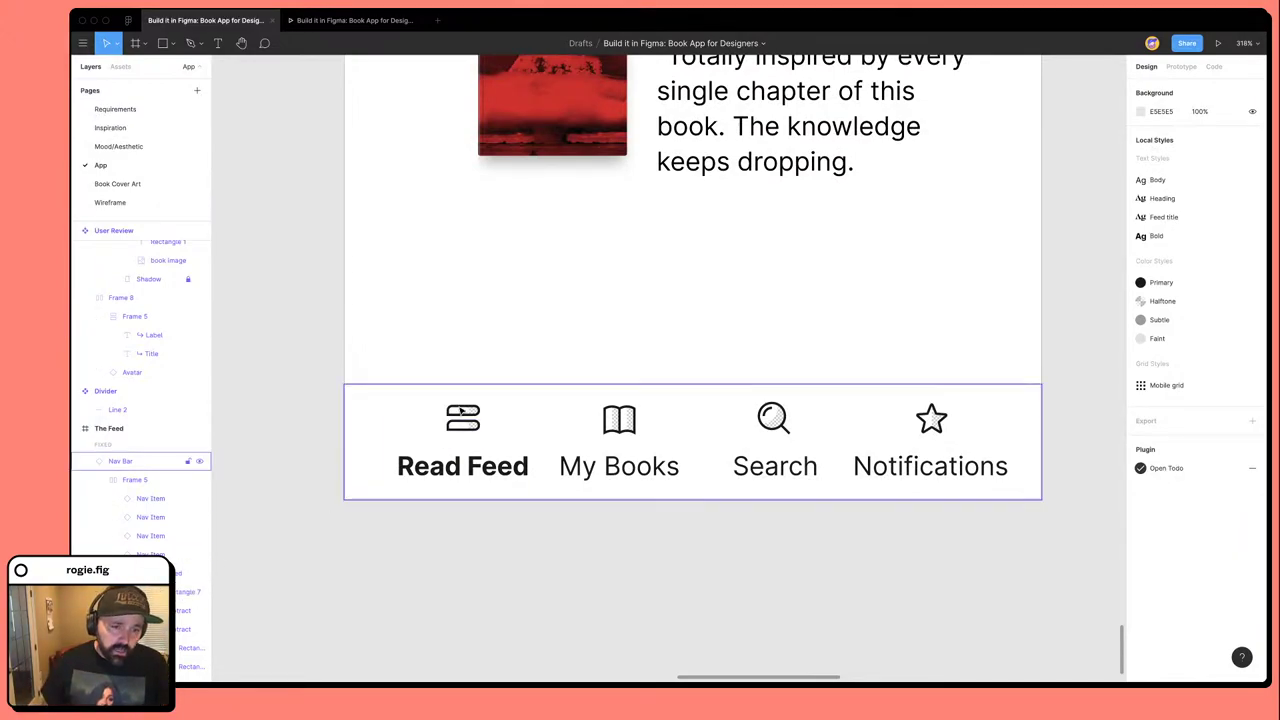
double_click(462, 415)
double_click(462, 417)
double_click(461, 419)
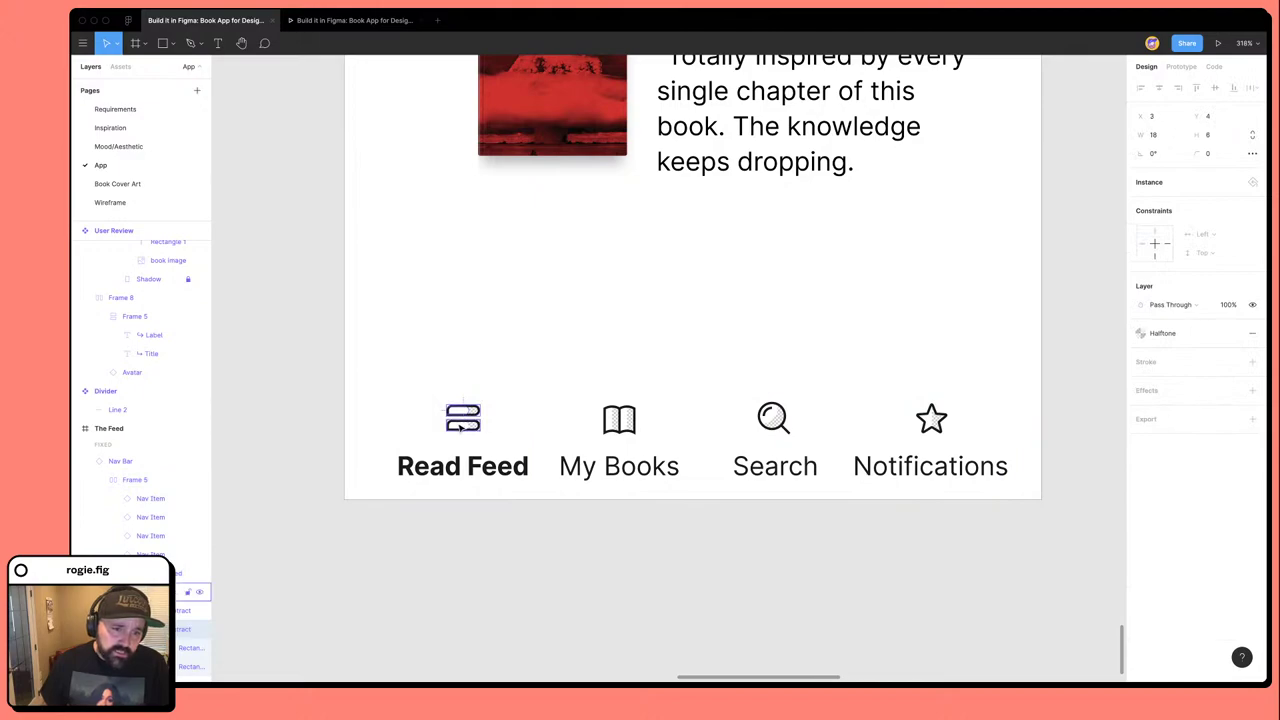
click(397, 509)
super+click(476, 412)
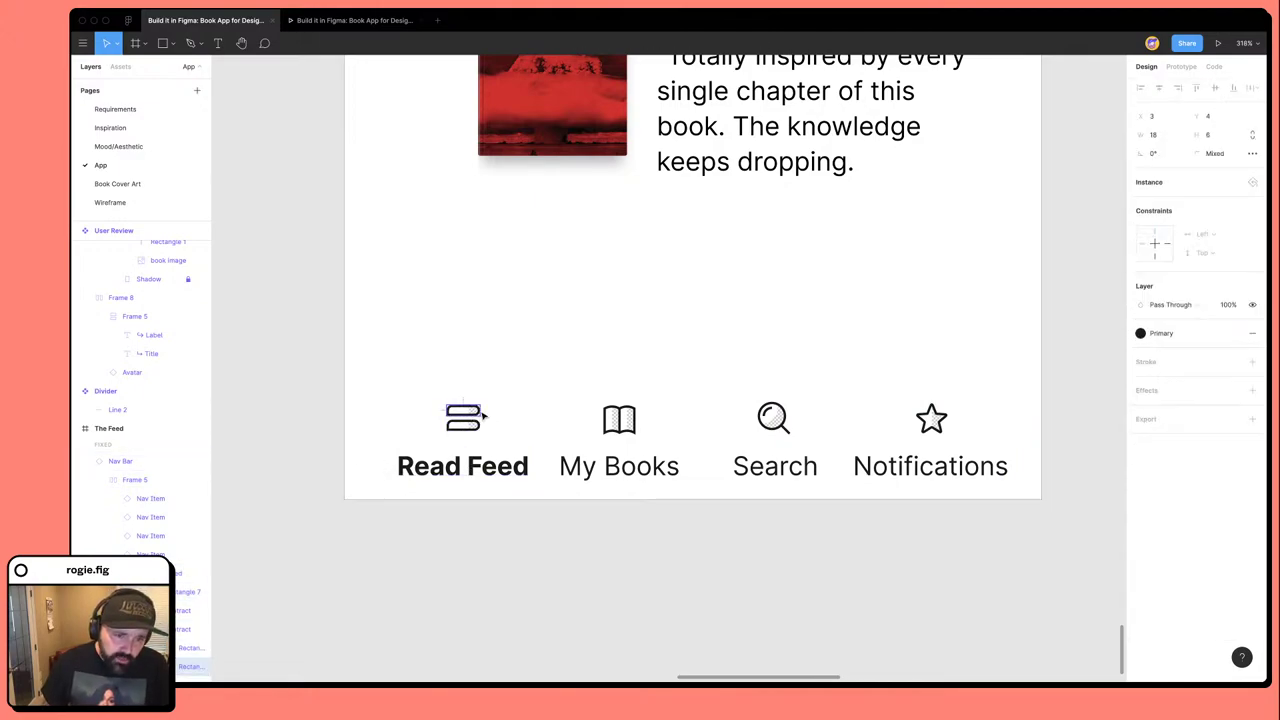
scroll(474, 415, up, 3)
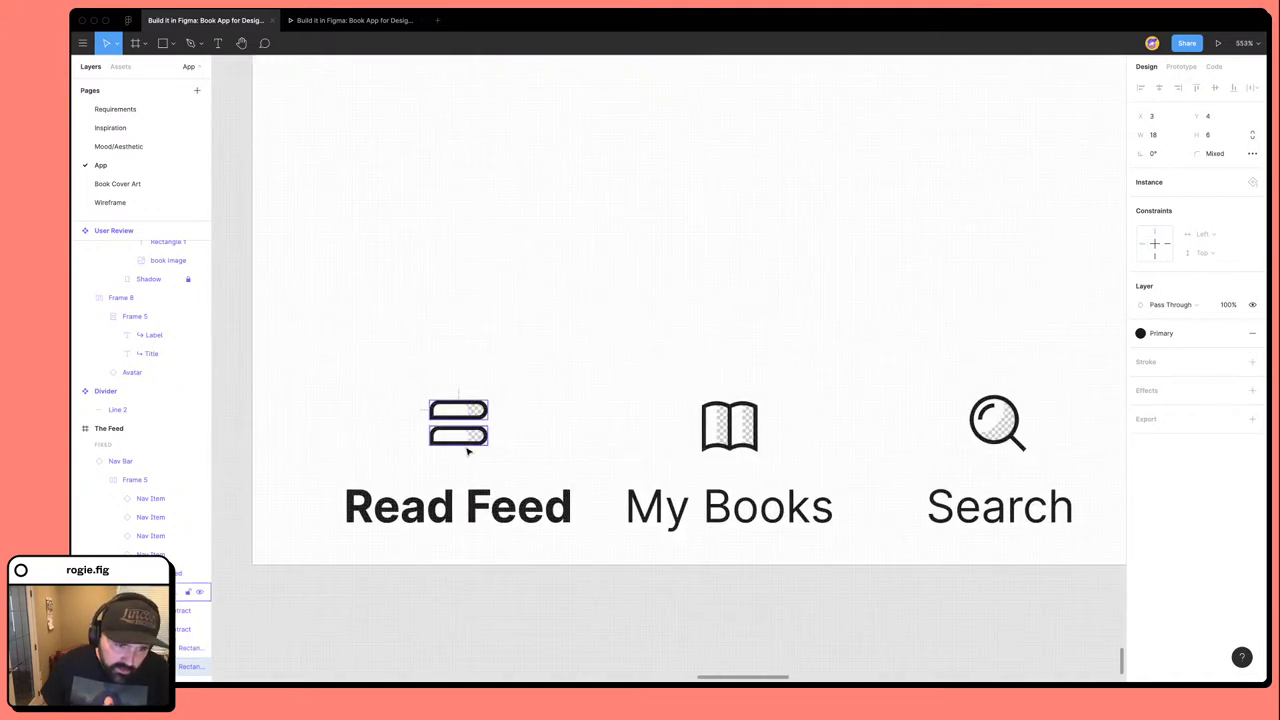
click(185, 611)
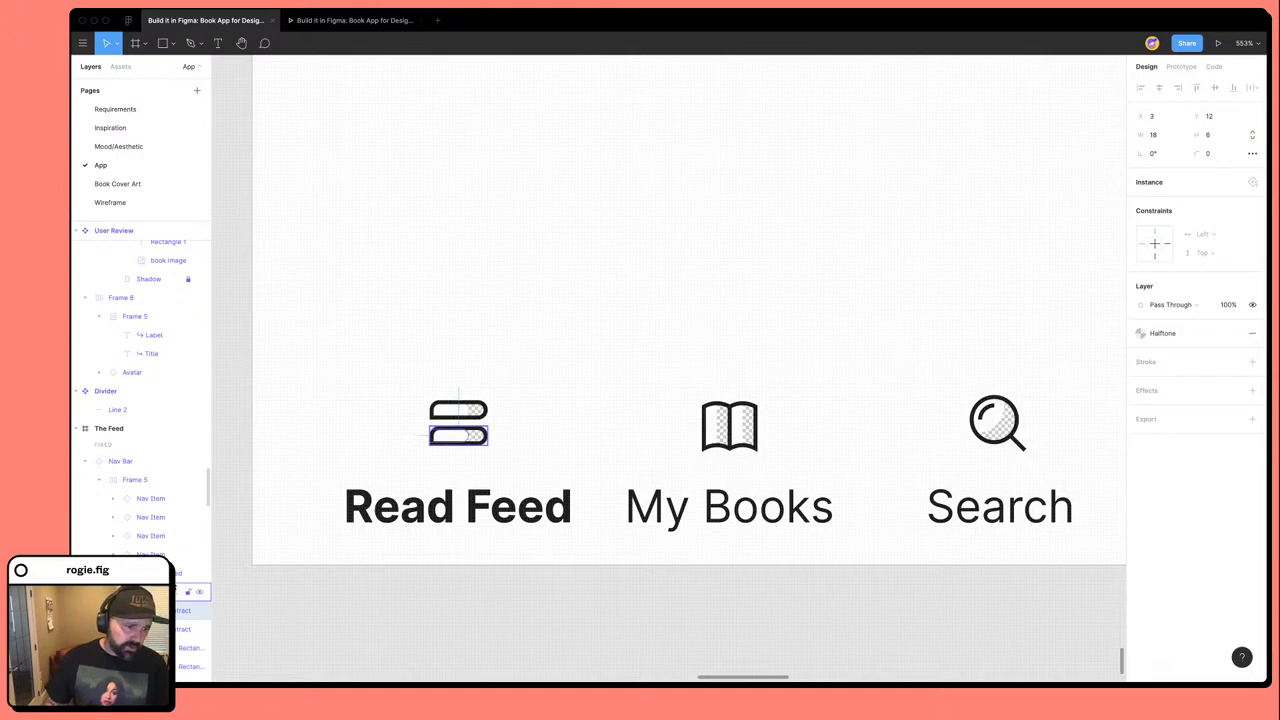
click(180, 573)
scroll(160, 540, down, 2)
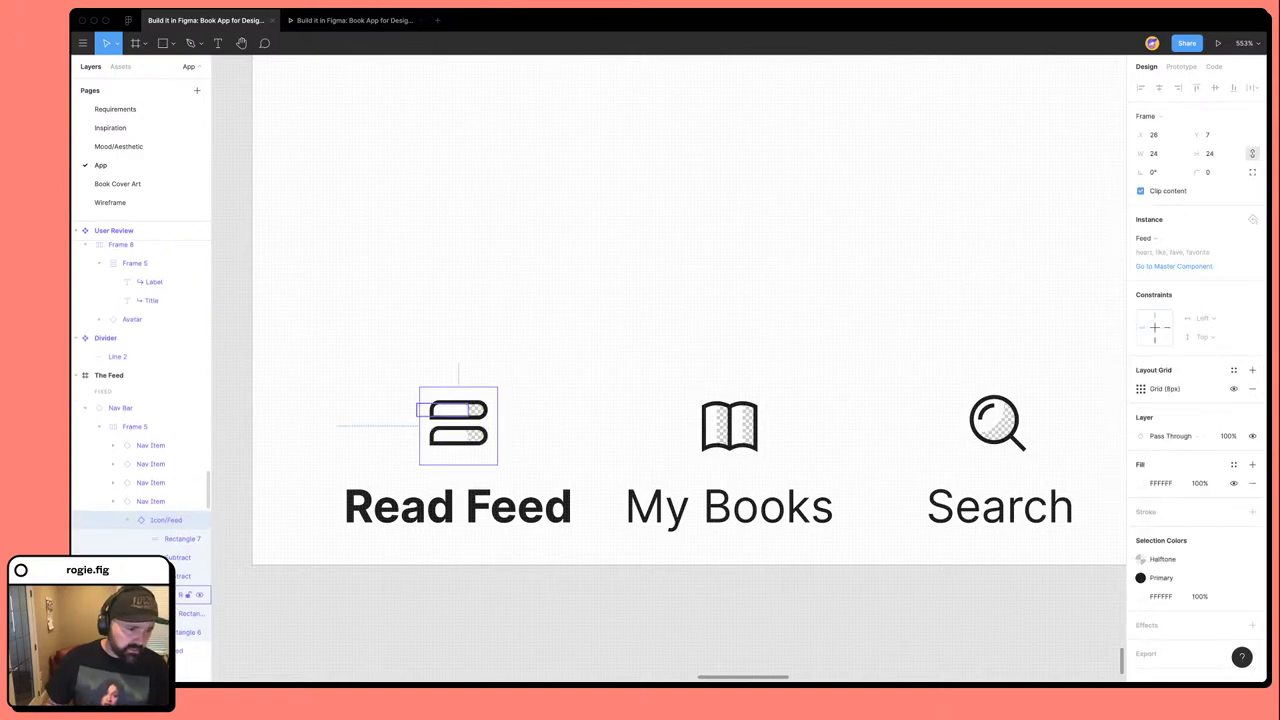
click(162, 531)
click(162, 535)
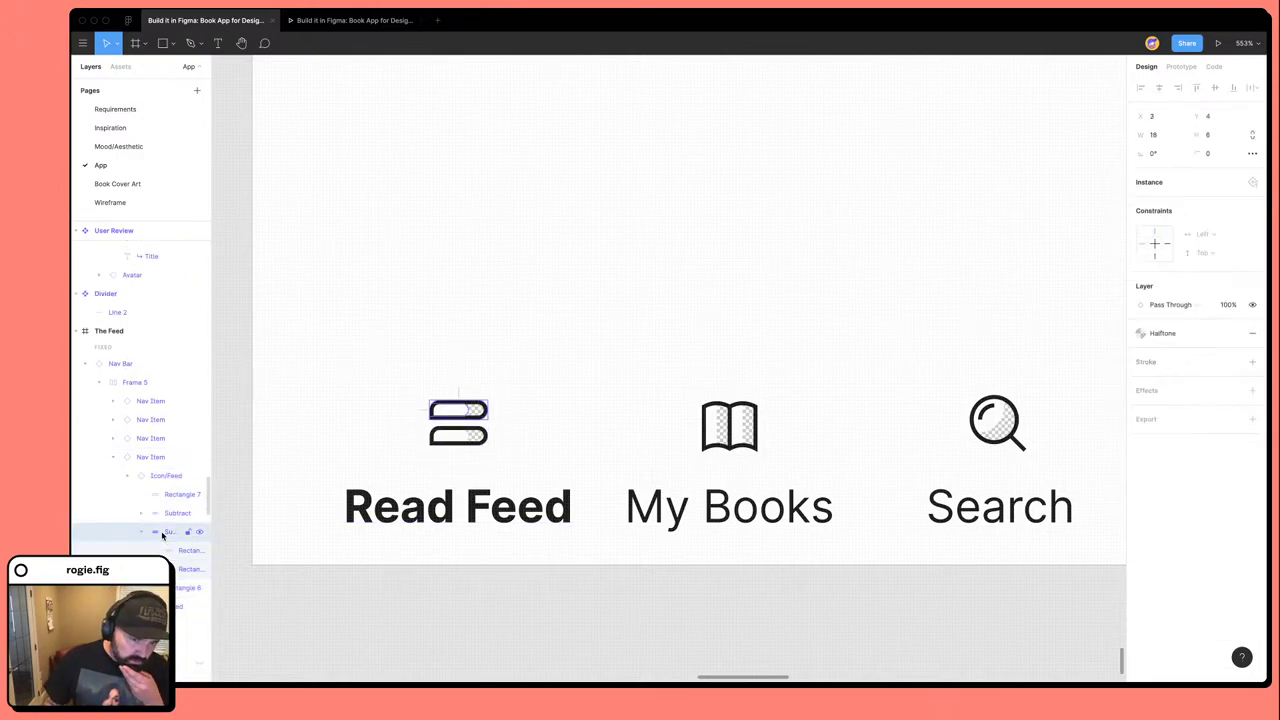
scroll(430, 430, up, 5)
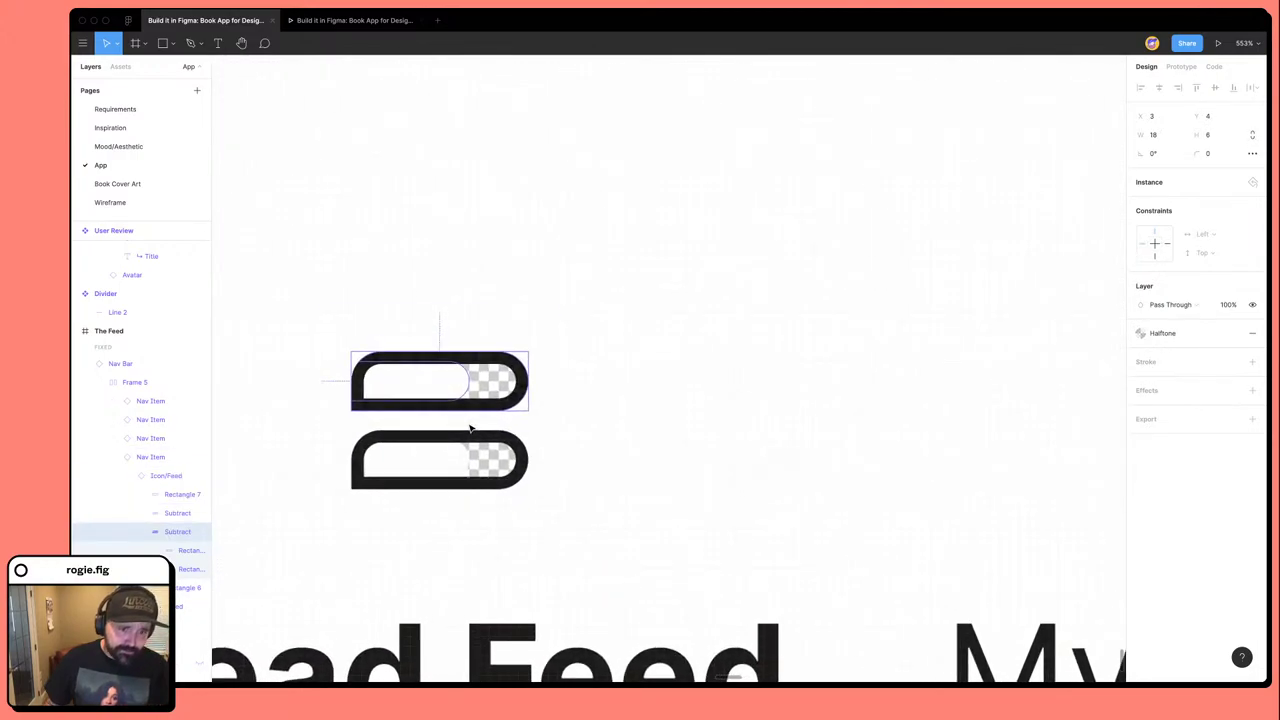
scroll(430, 432, down, 3)
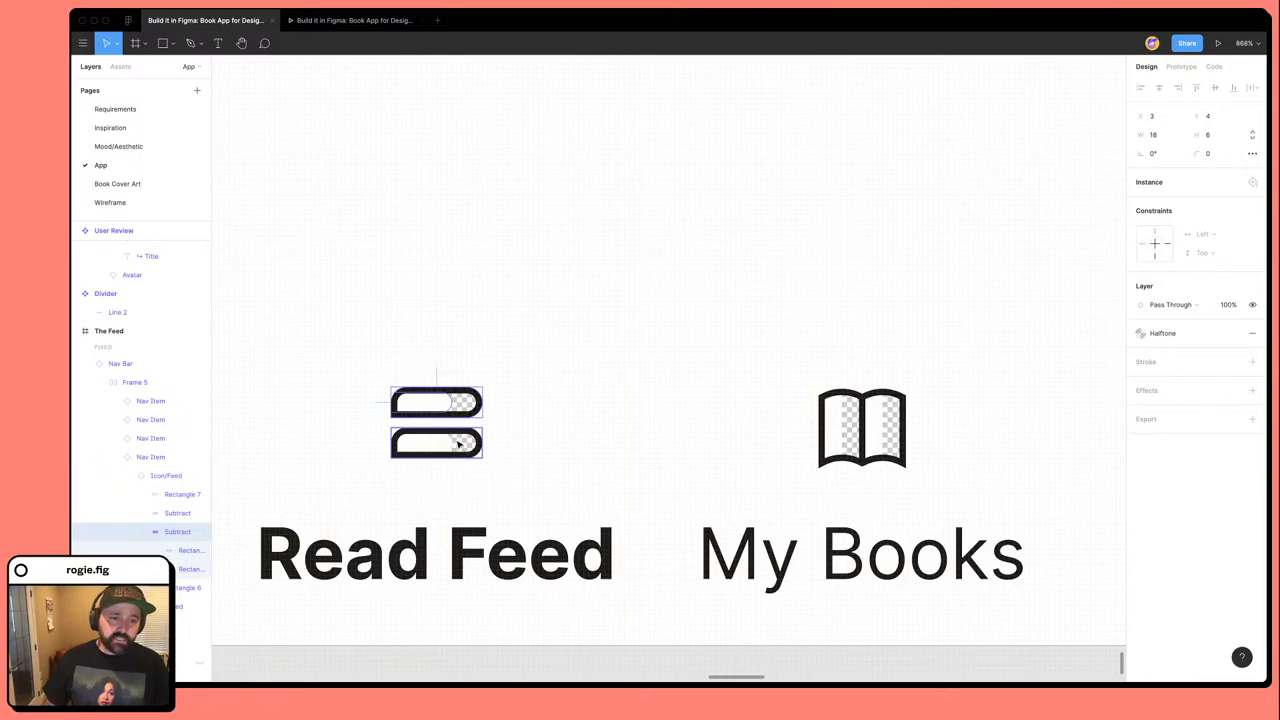
shift+click(457, 446)
shift+click(457, 438)
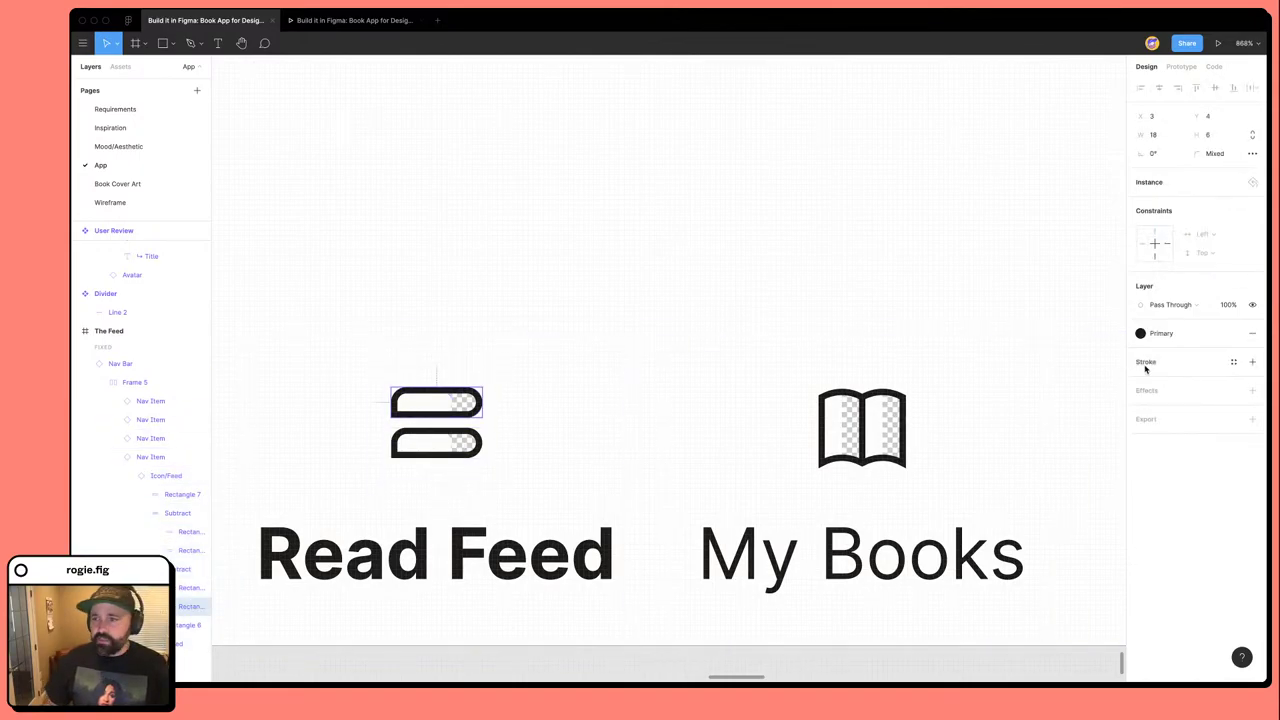
Change the fill of the Read Feed icon's lower Subtract shape to the Primary color style.
click(178, 515)
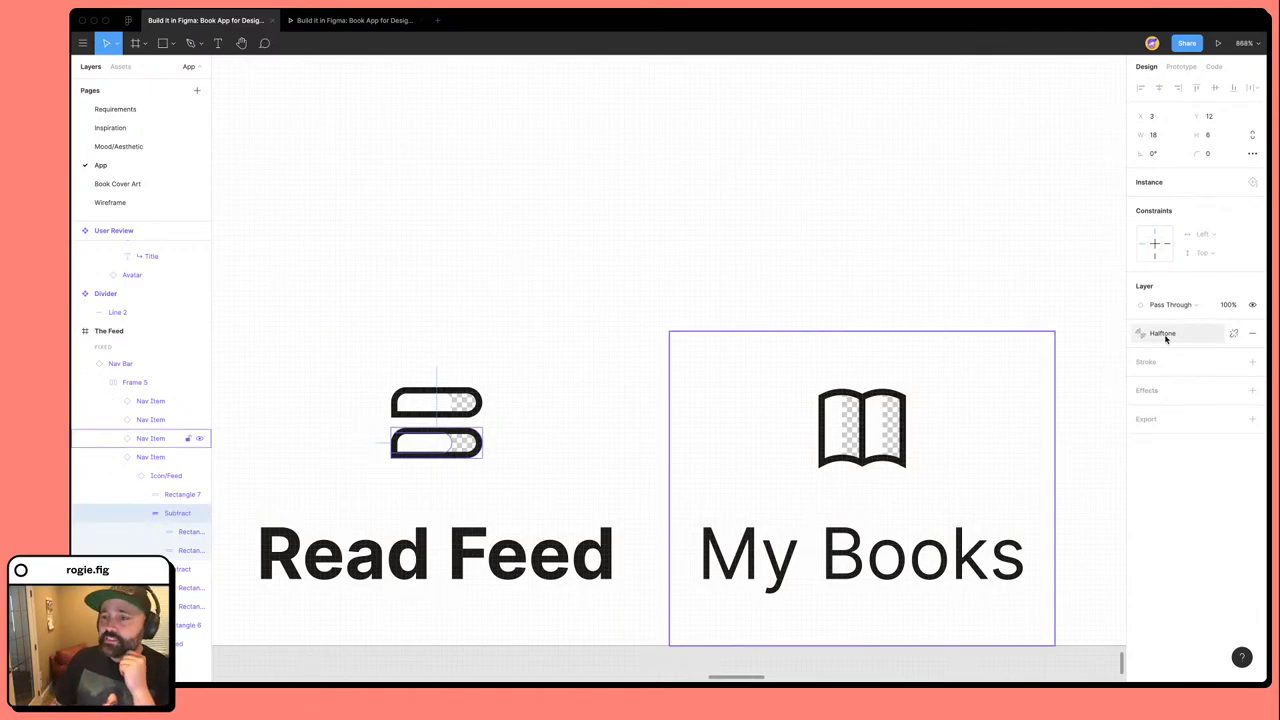
scroll(455, 452, up, 8)
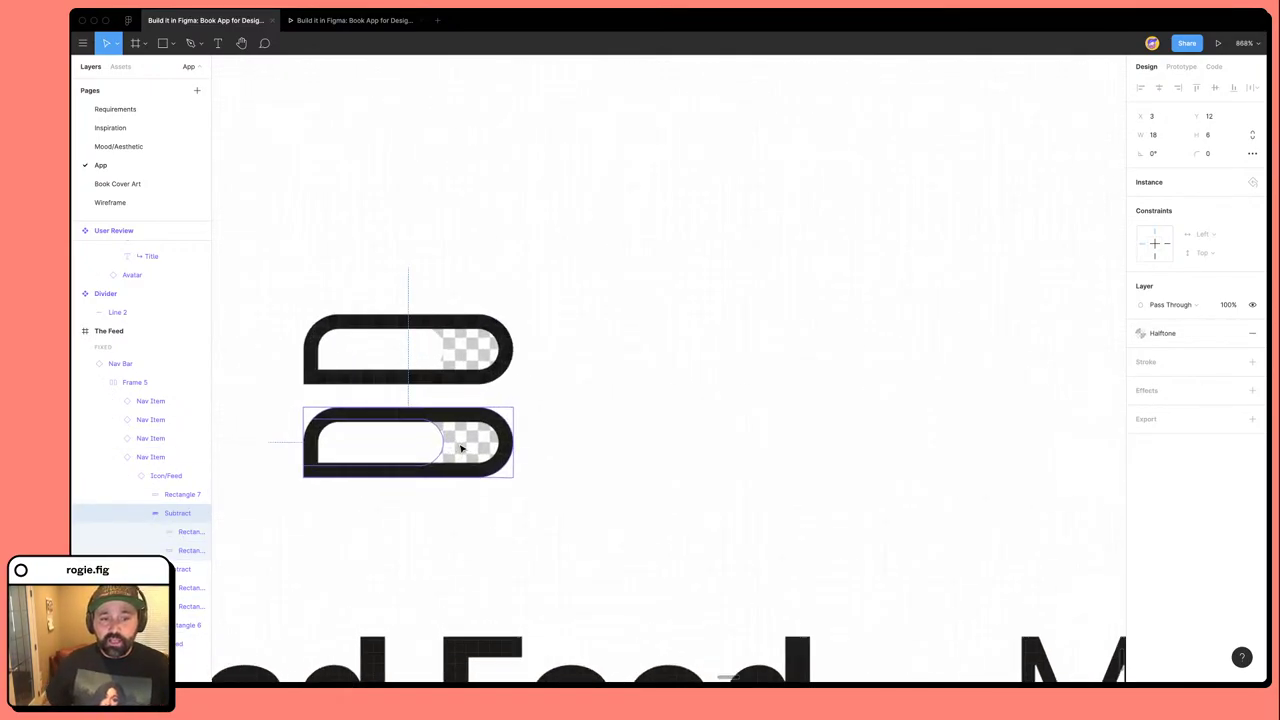
click(1172, 334)
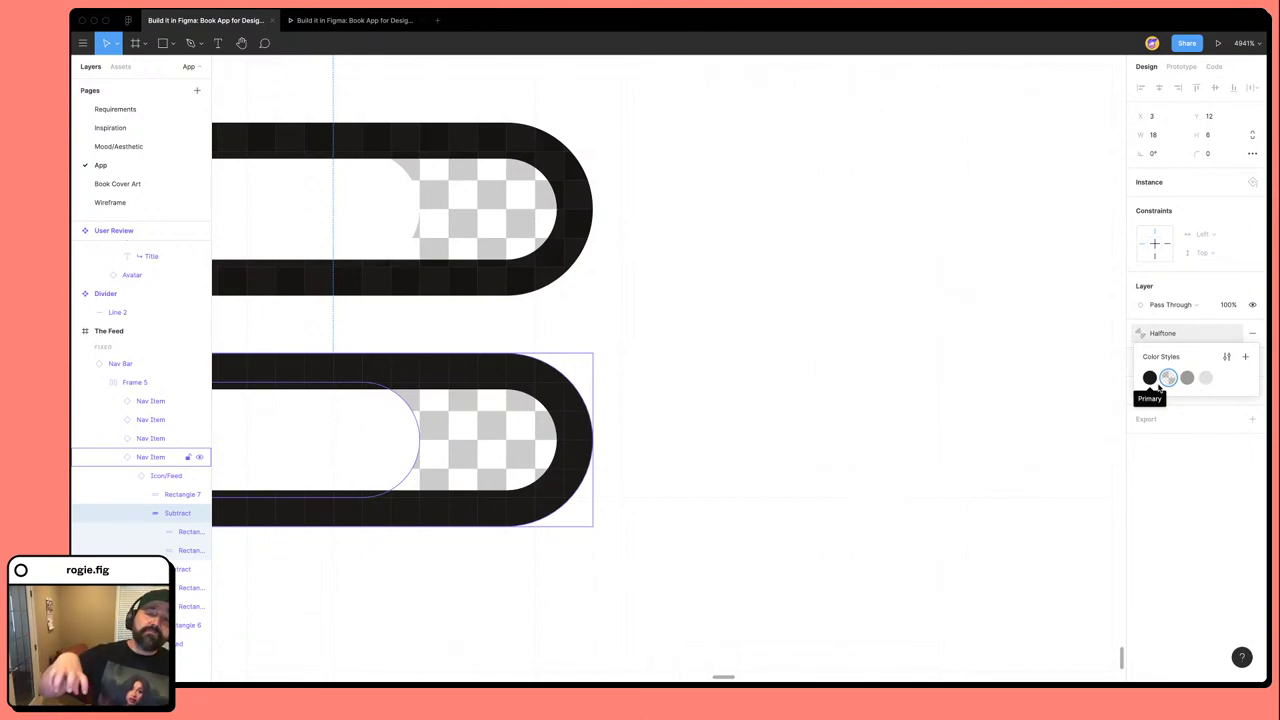
click(1150, 378)
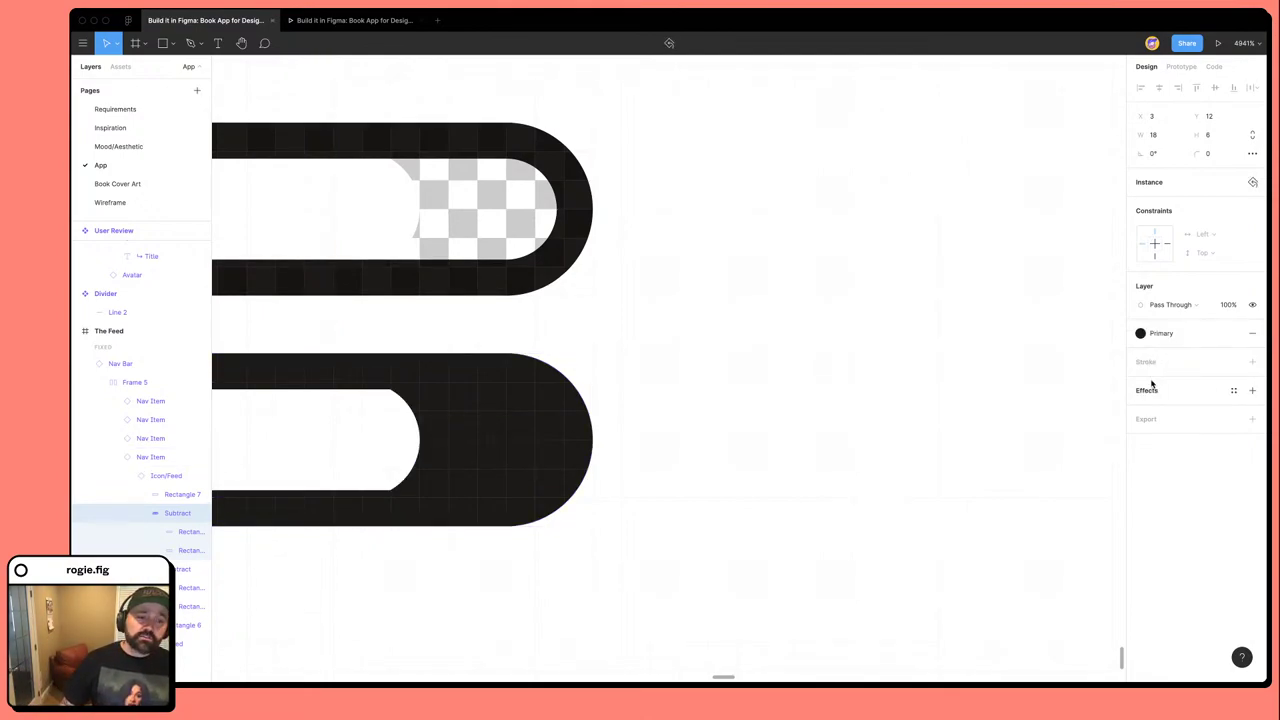
Change the fill of the Read Feed icon's upper Subtract shape to the Primary color style.
click(455, 225)
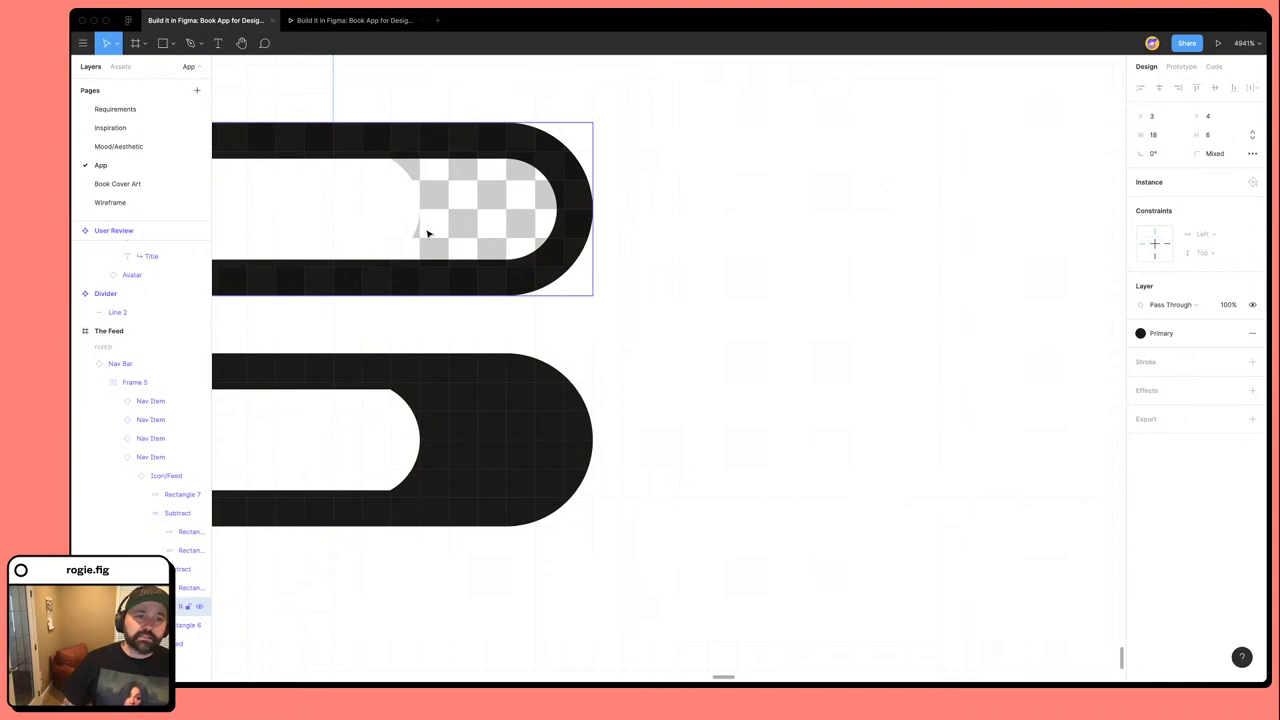
click(180, 550)
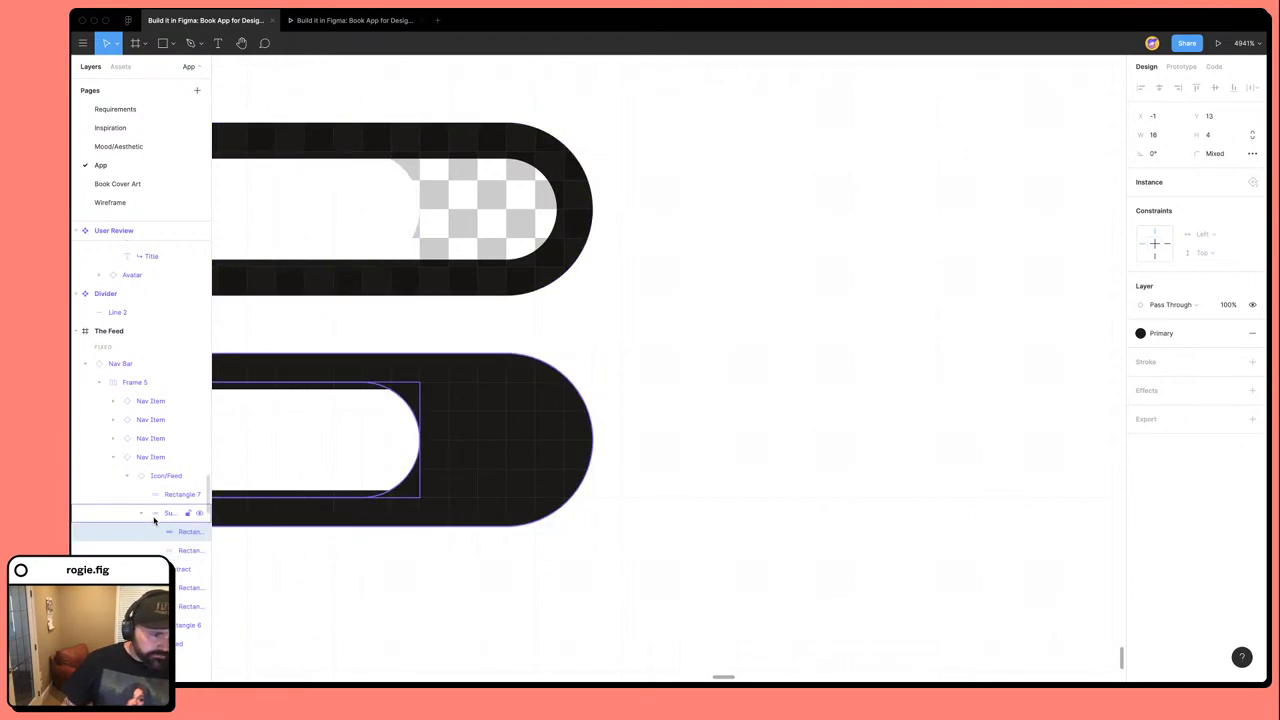
click(160, 515)
scroll(215, 606, left, 1)
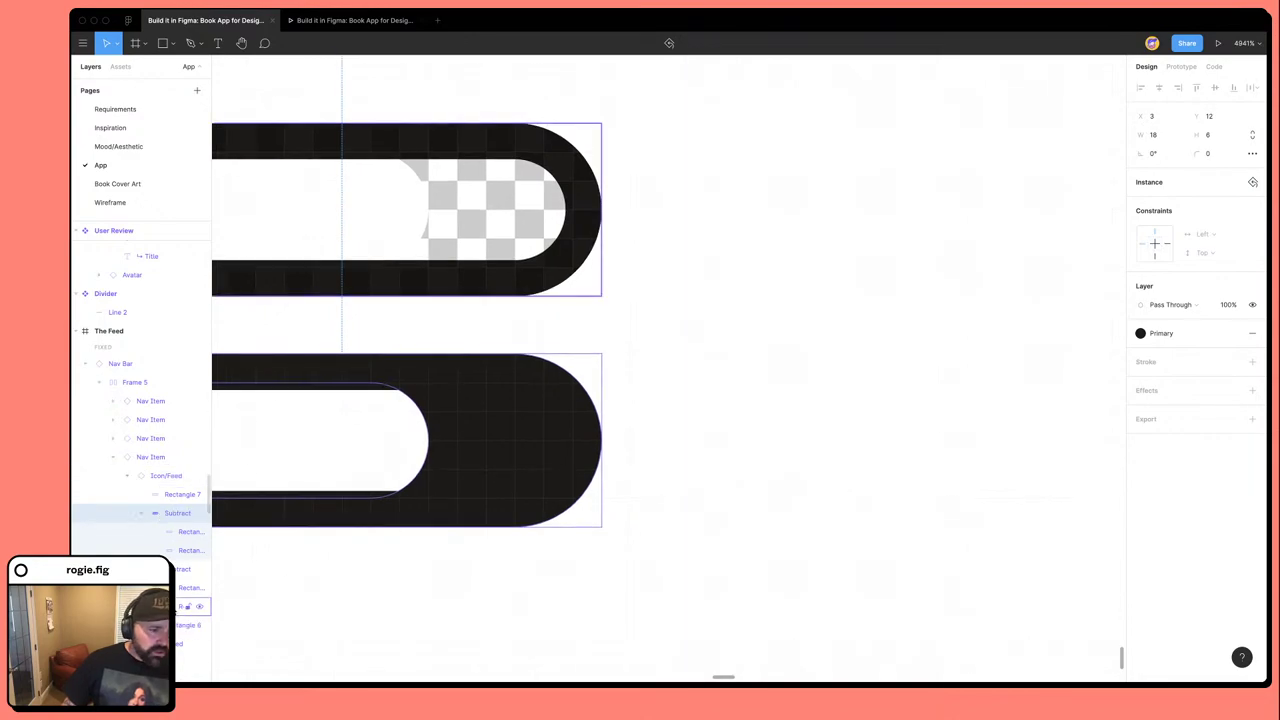
click(208, 606)
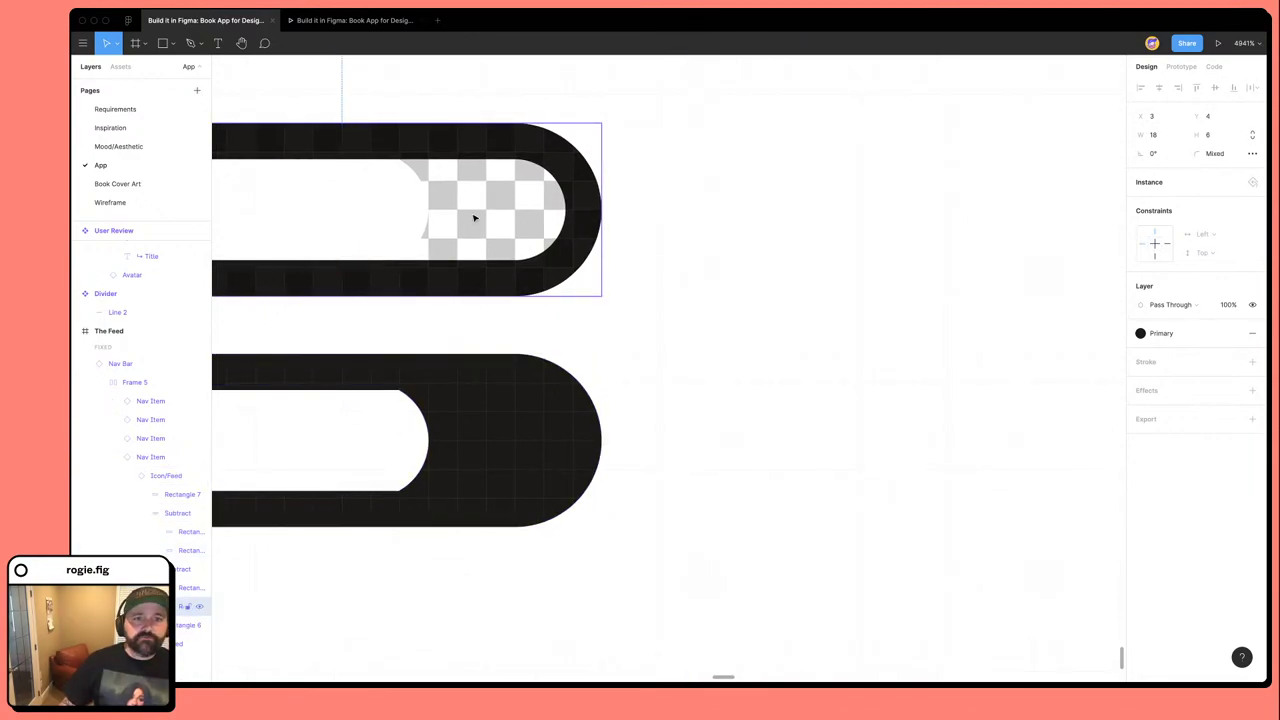
scroll(608, 353, down, 5)
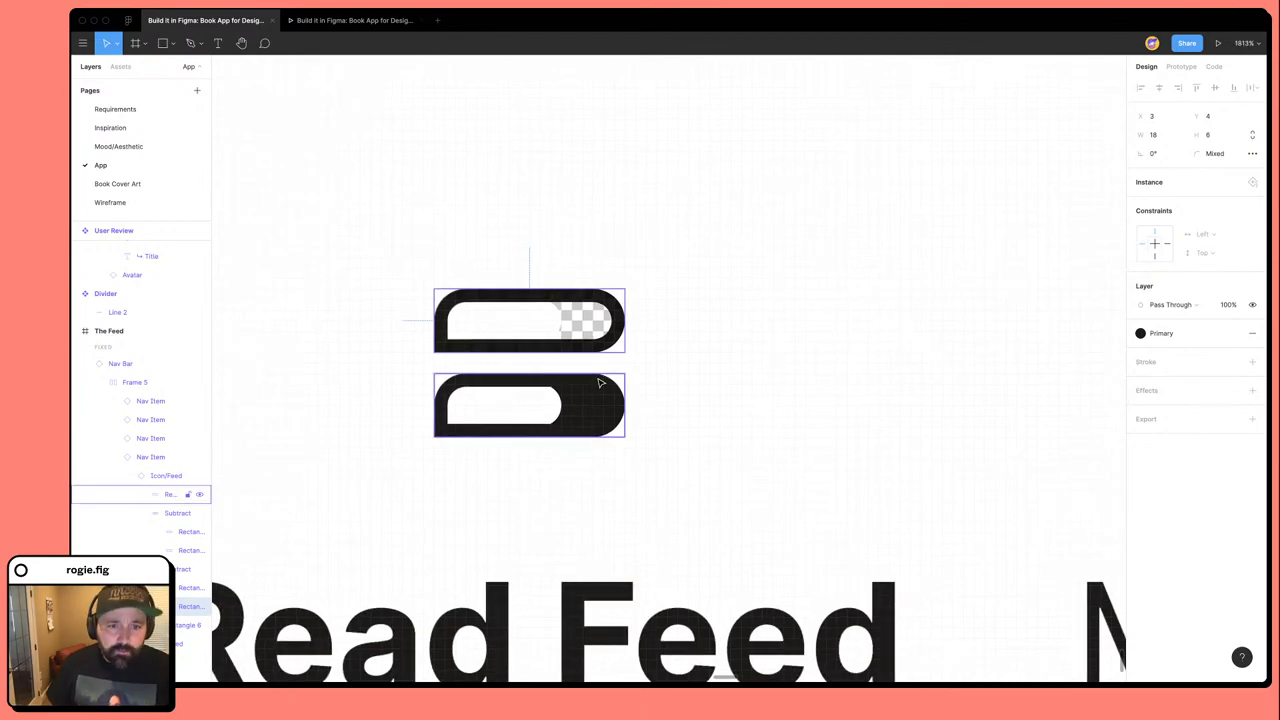
click(188, 587)
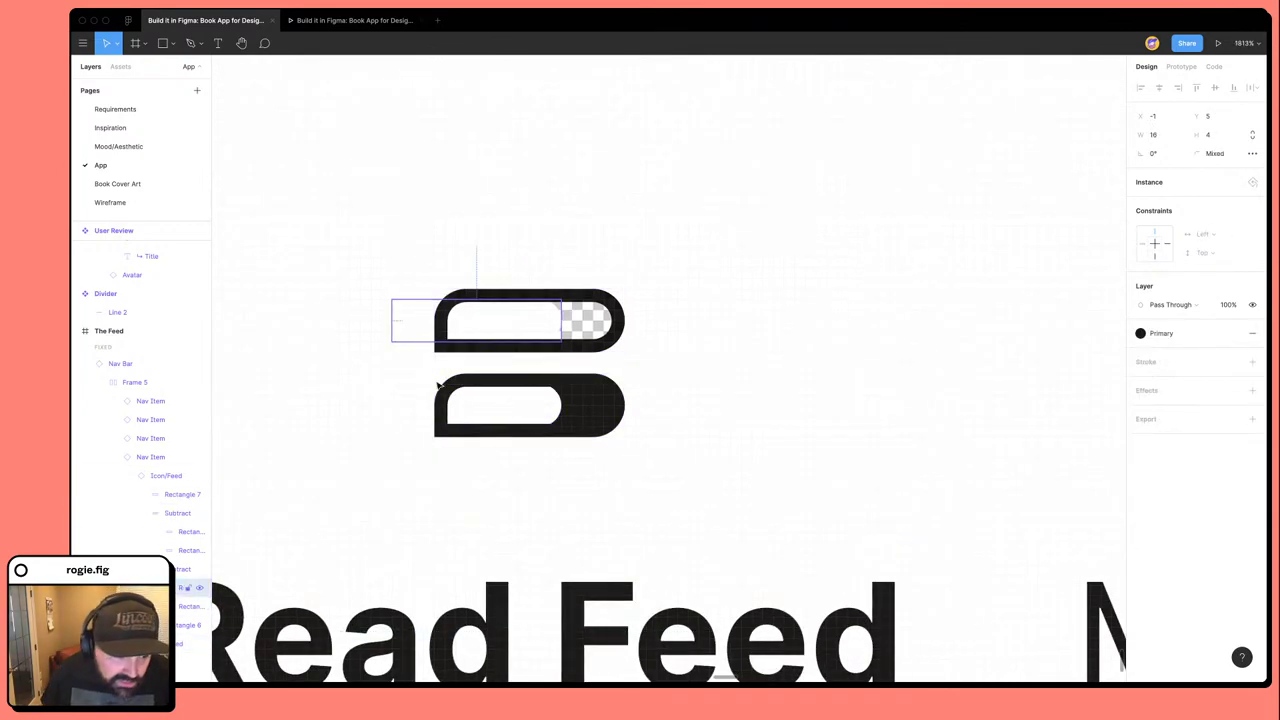
click(185, 569)
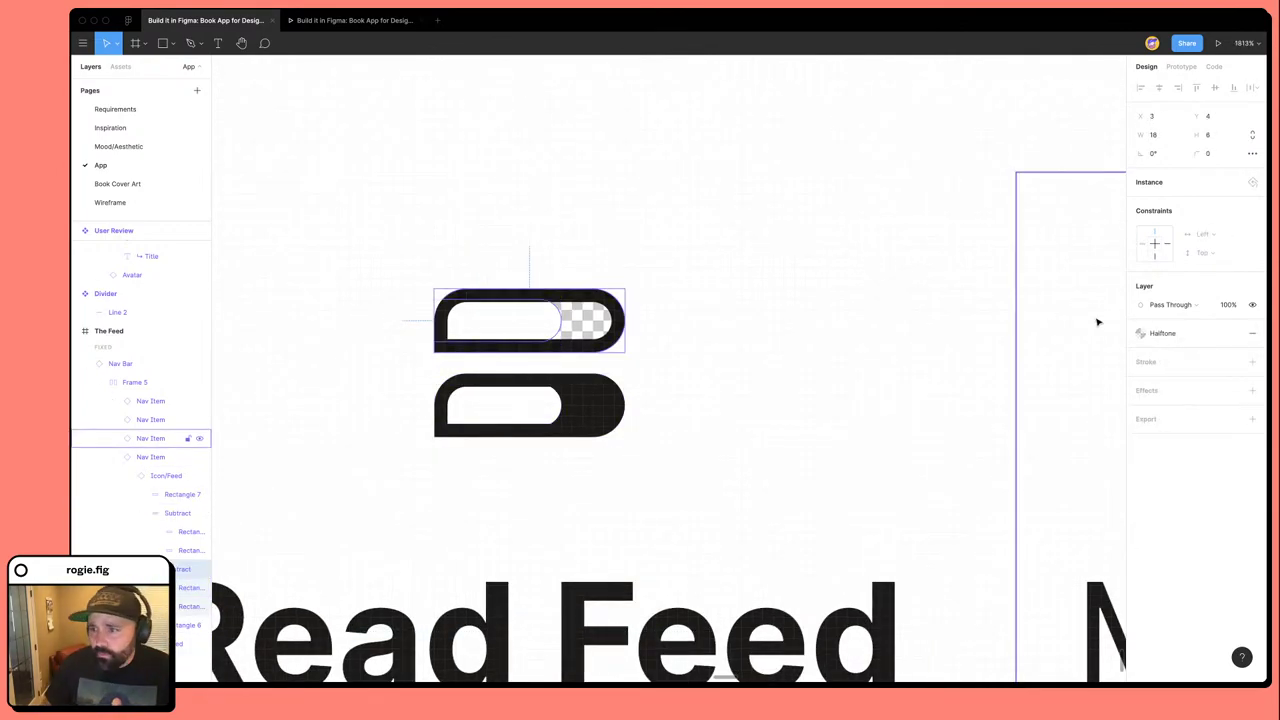
click(1146, 334)
click(1143, 380)
Apply the Bold text style to the Read Feed label in The Feed screen's Nav Bar.
scroll(720, 532, down, 3)
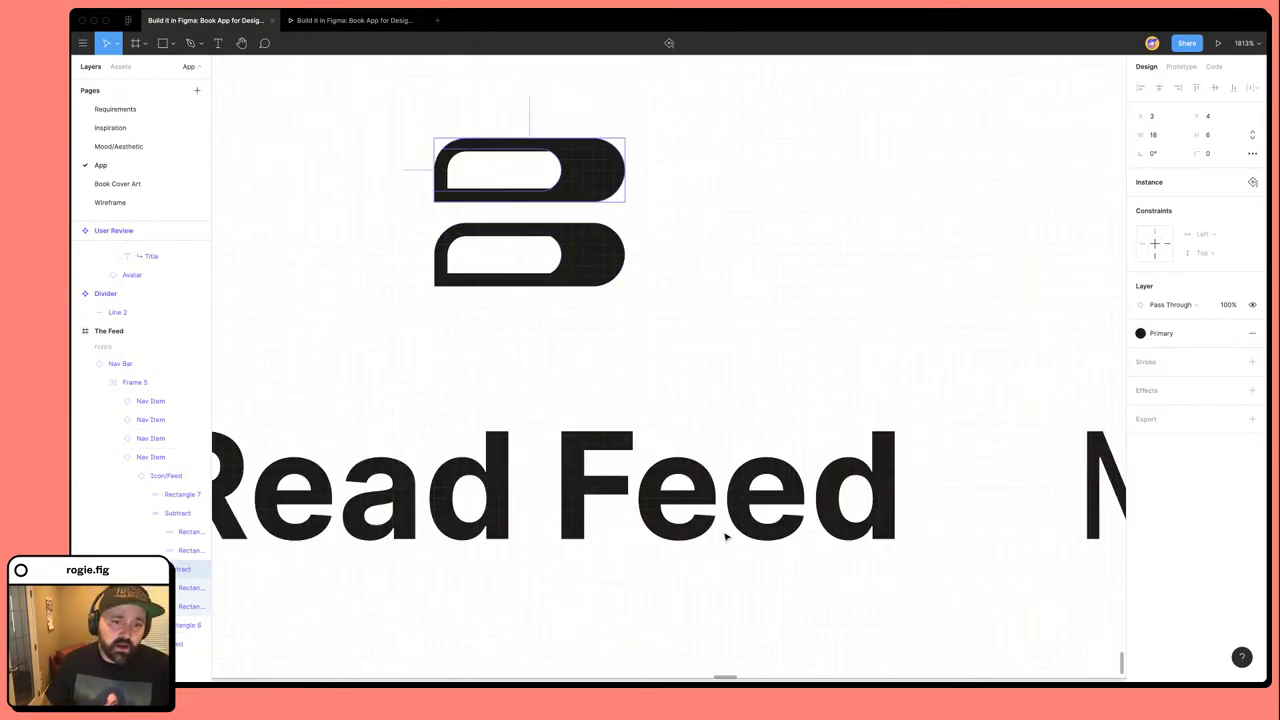
scroll(714, 530, down, 5)
click(620, 500)
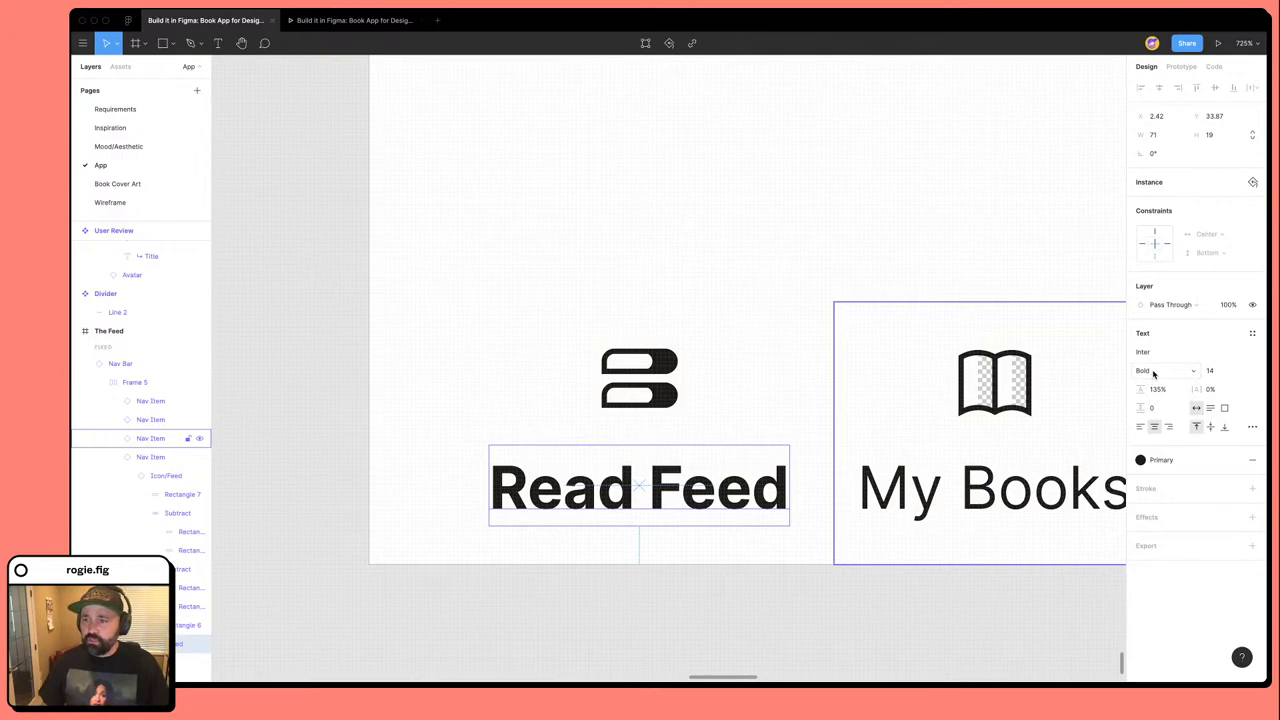
scroll(672, 515, down, 5)
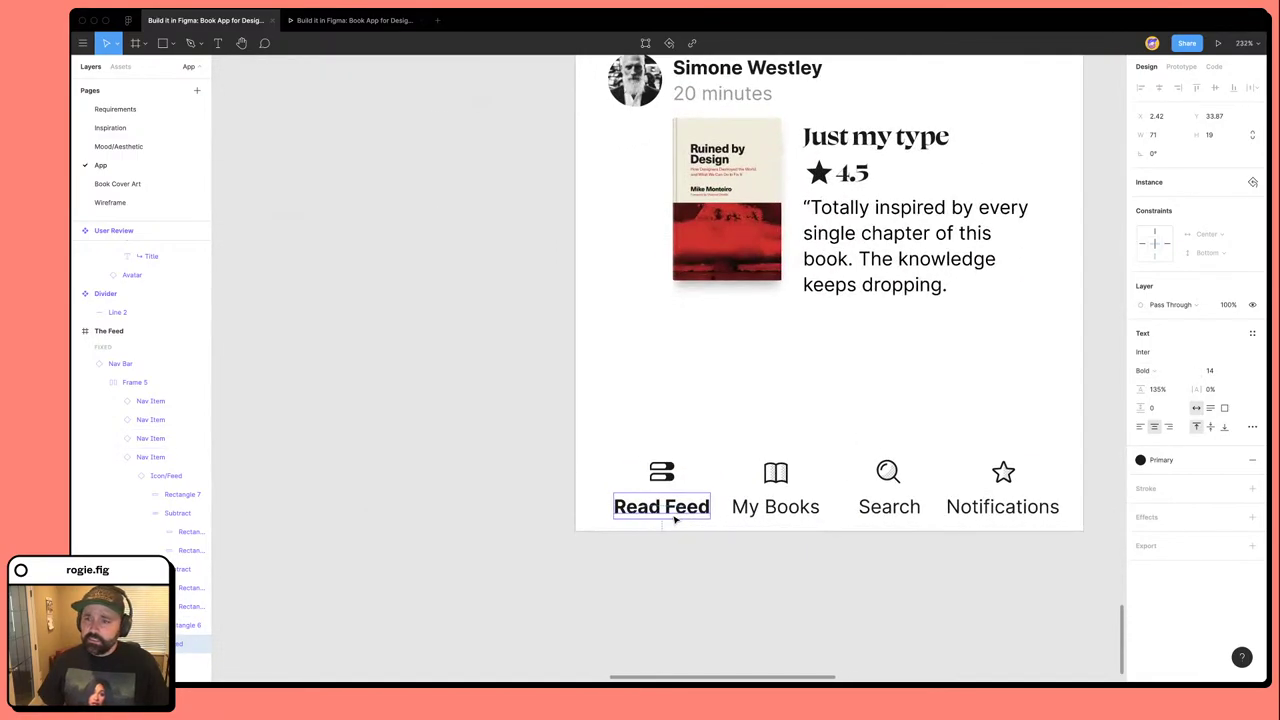
click(1252, 333)
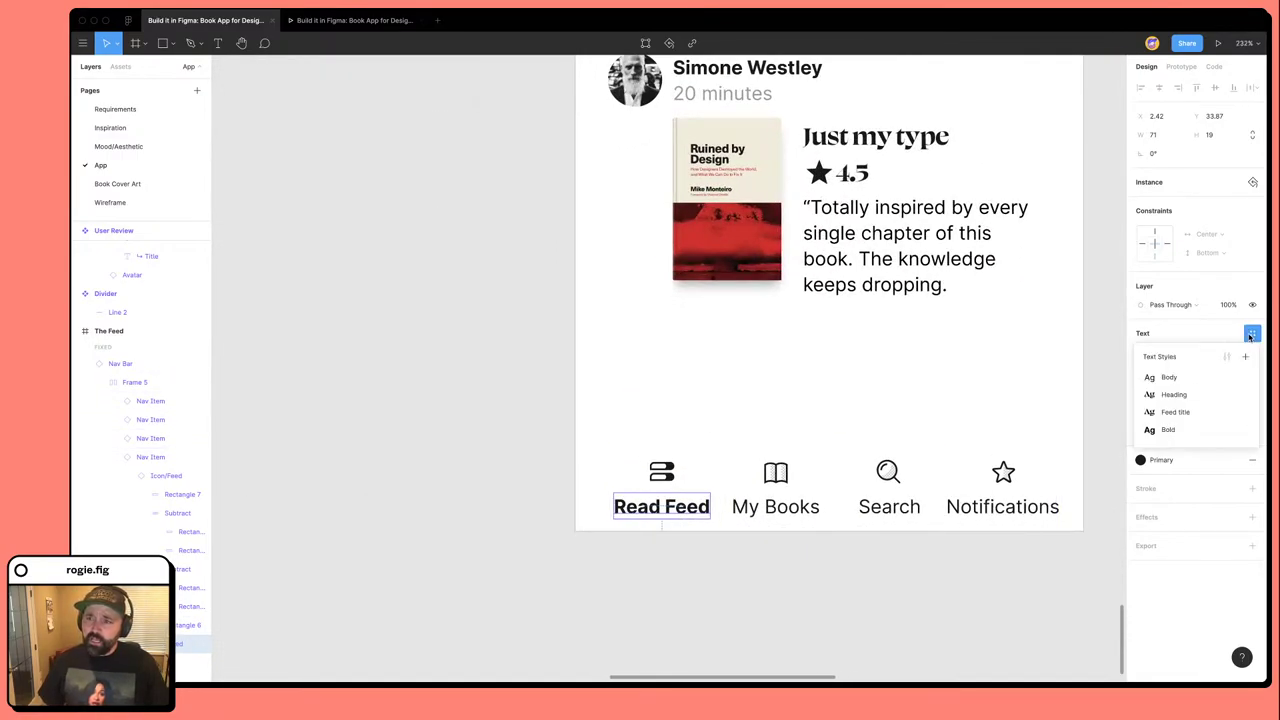
click(1168, 429)
scroll(874, 589, right, 3)
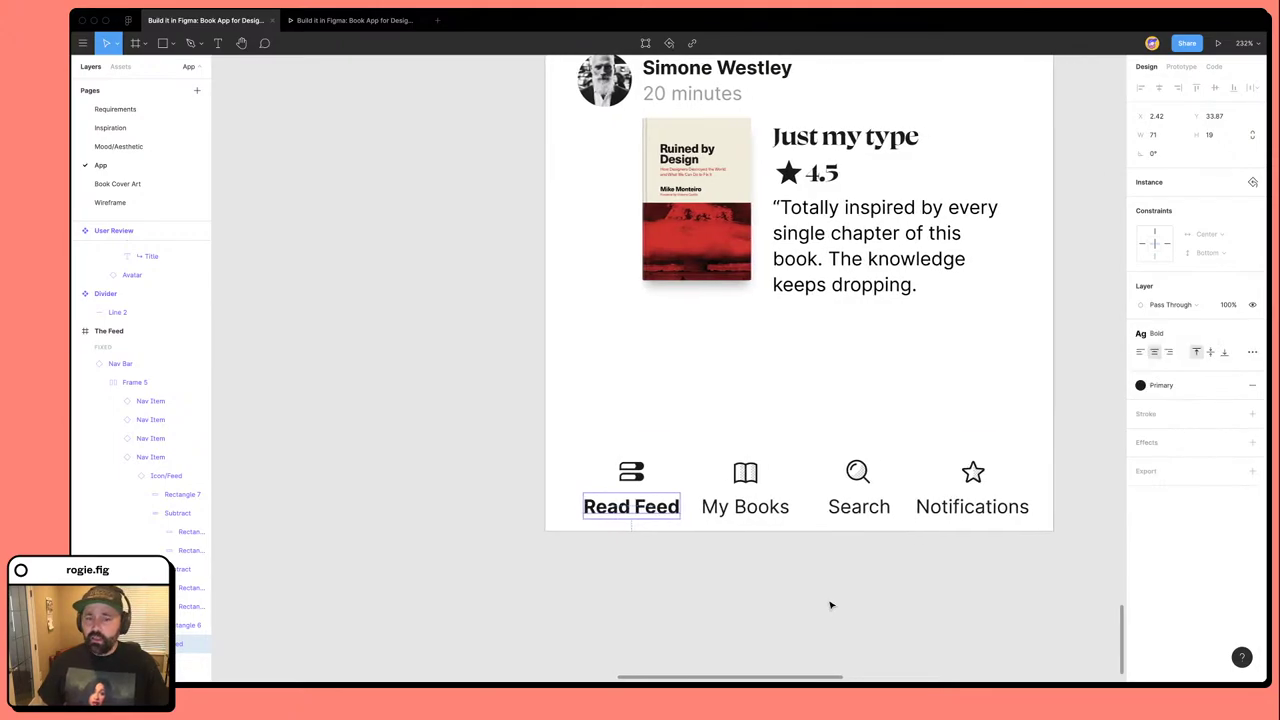
click(830, 605)
scroll(837, 594, down, 5)
scroll(851, 584, right, 5)
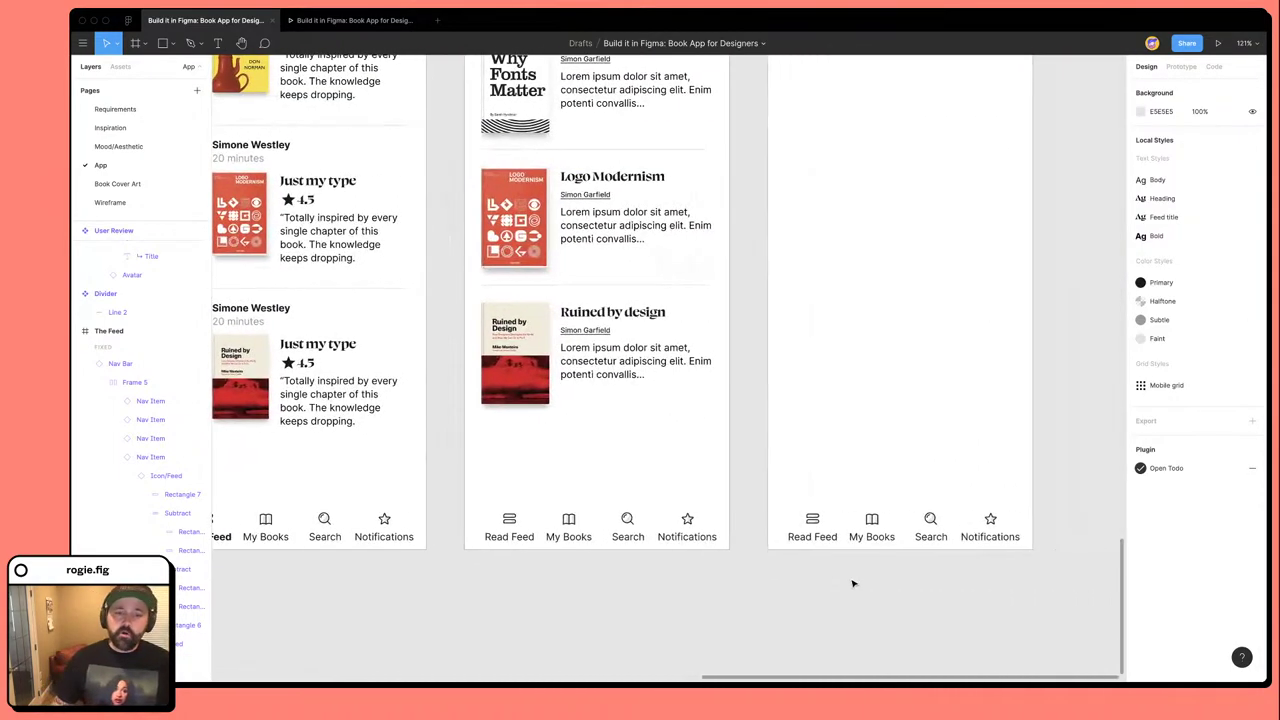
double_click(566, 541)
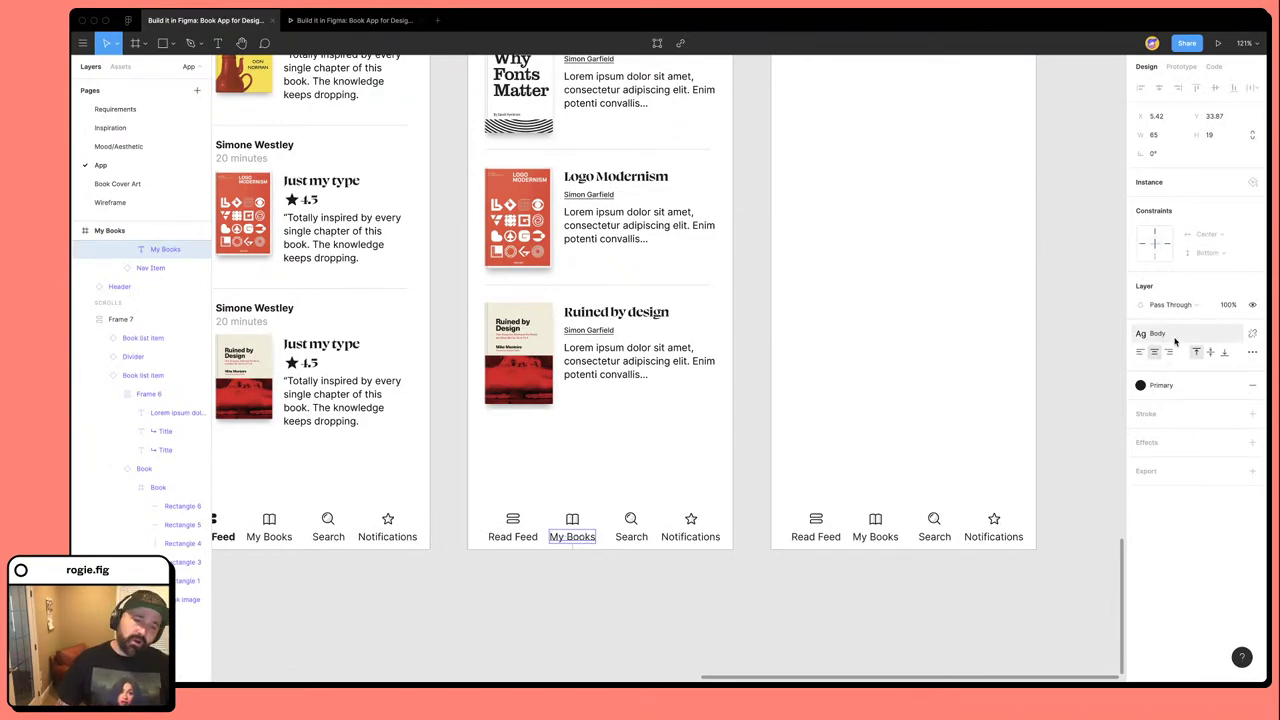
click(575, 547)
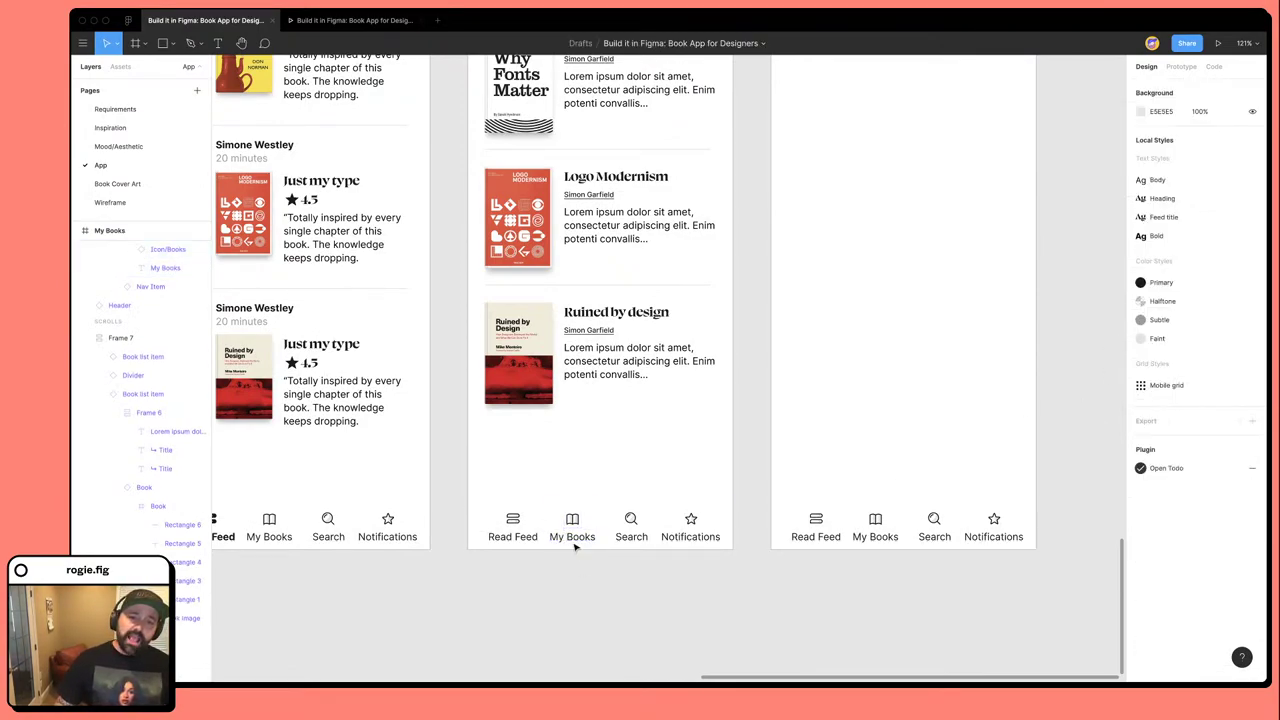
click(557, 522)
double_click(577, 530)
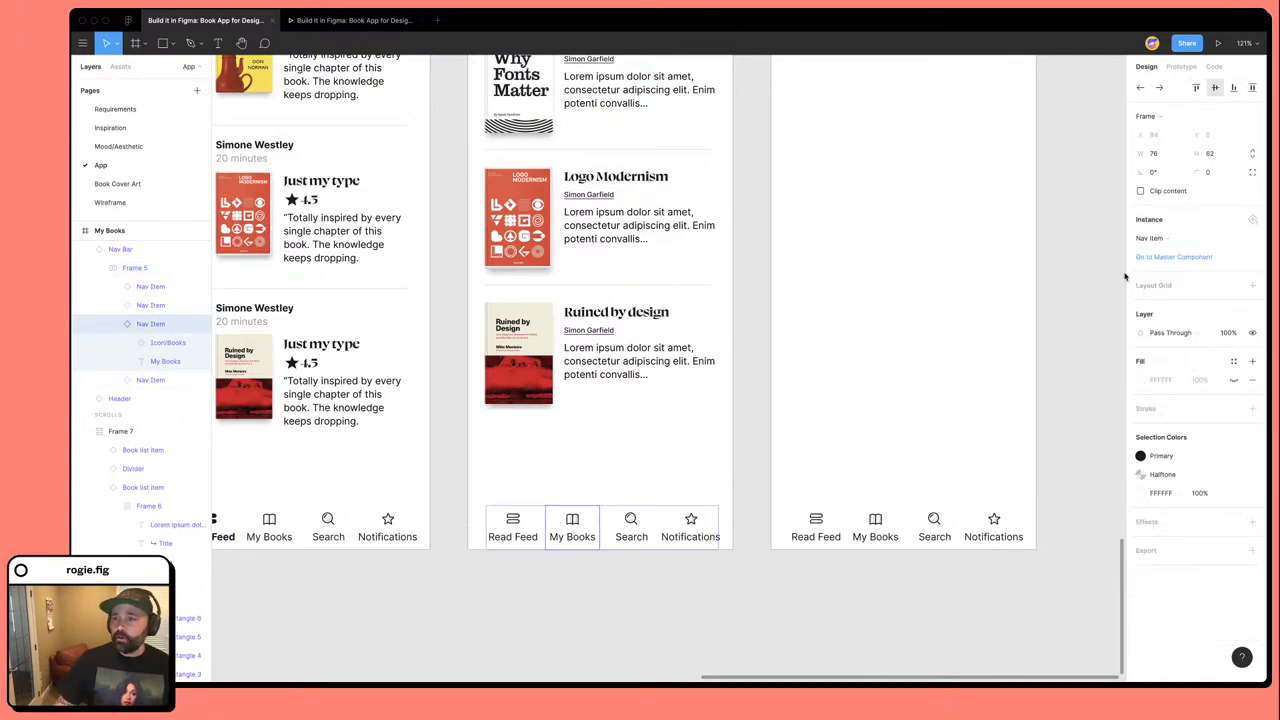
click(1185, 240)
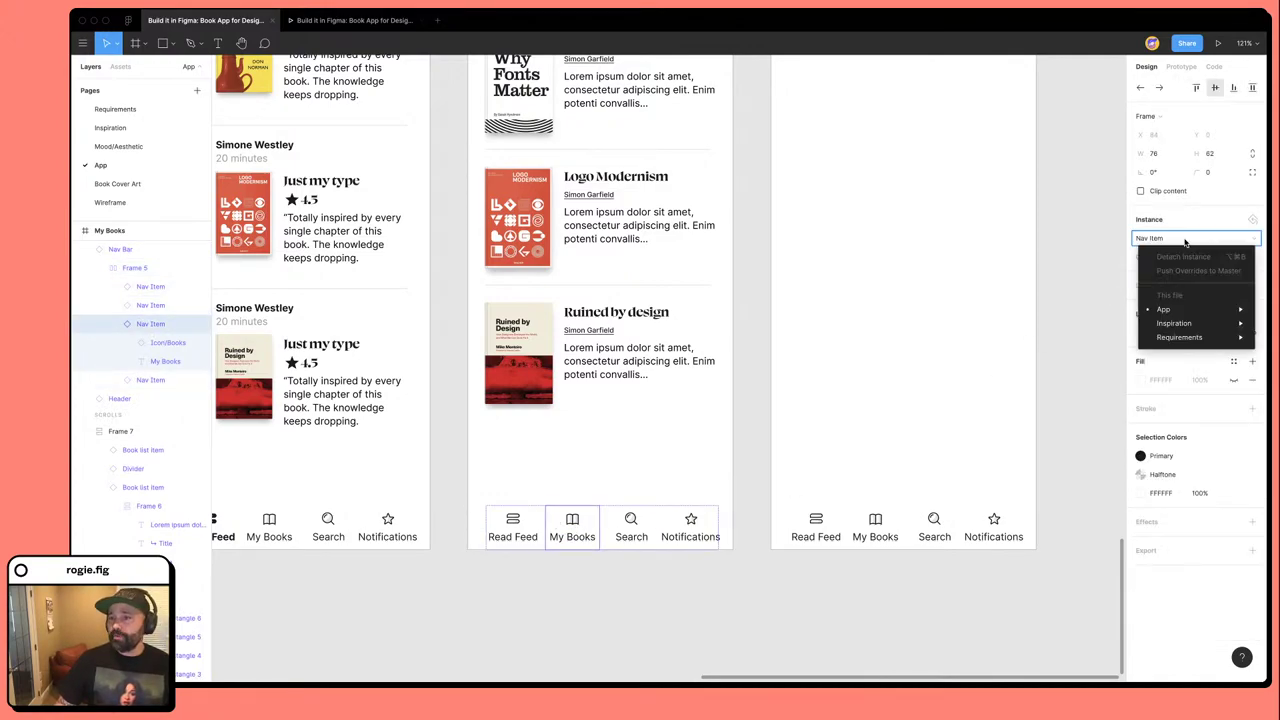
click(579, 613)
Fill both Subtract shapes of the My Books icon in the My Books screen's nav bar with the Primary colour style.
click(153, 342)
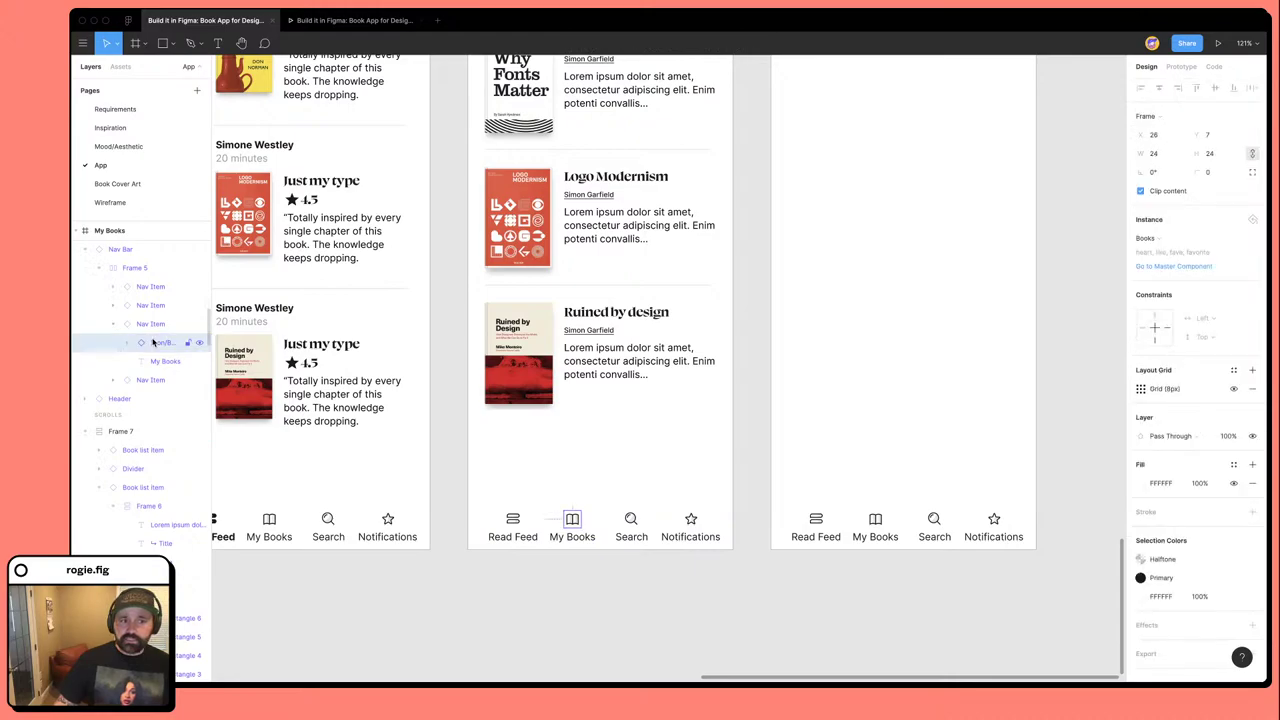
scroll(1164, 411, down, 1)
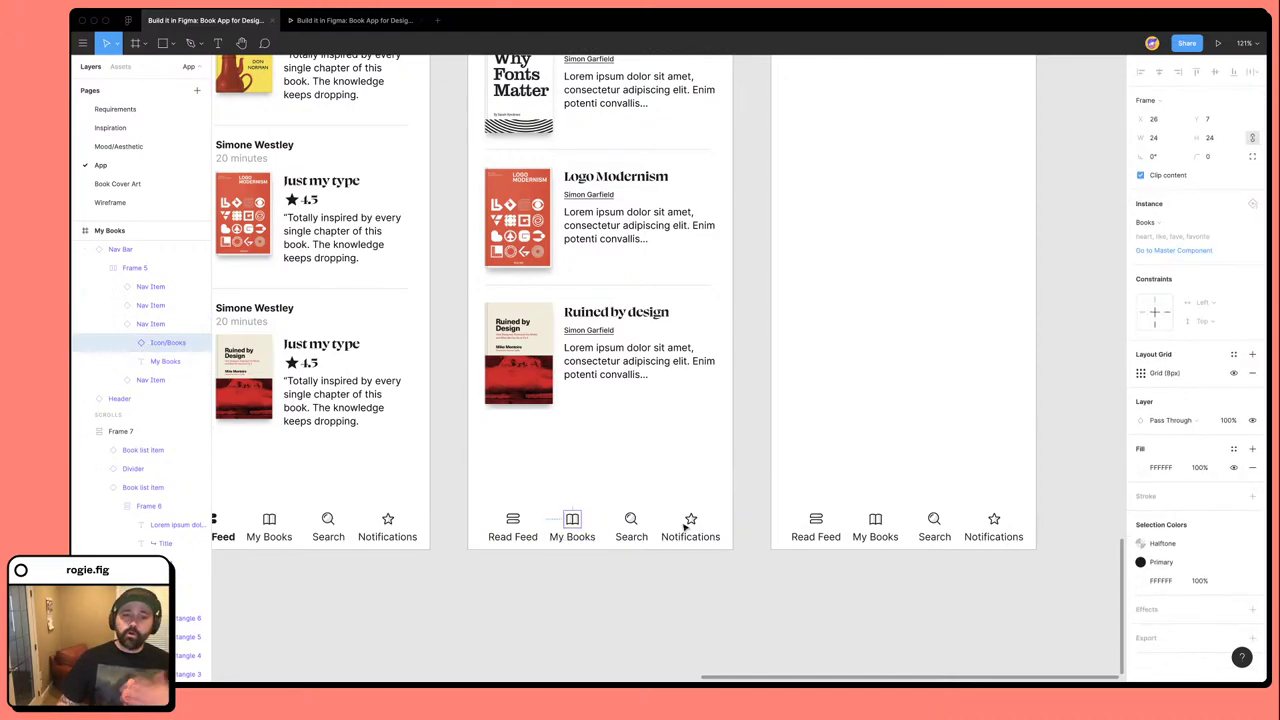
scroll(572, 533, up, 5)
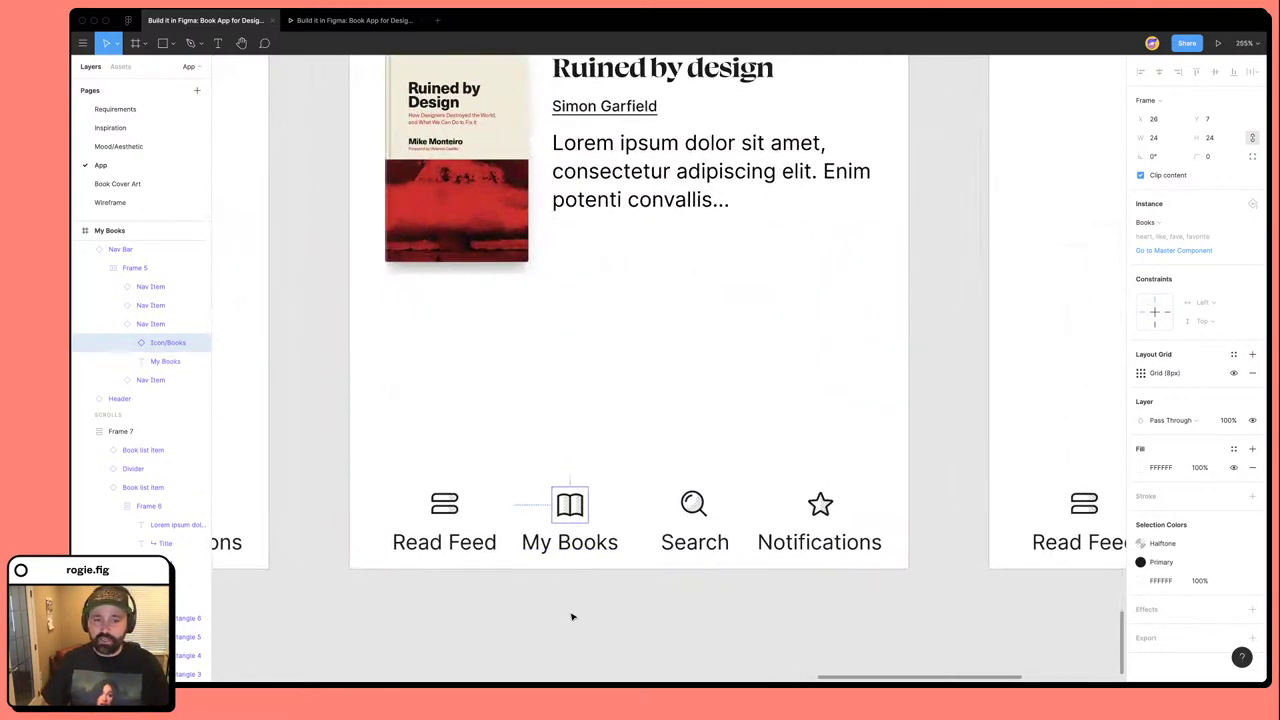
click(571, 614)
super+click(570, 507)
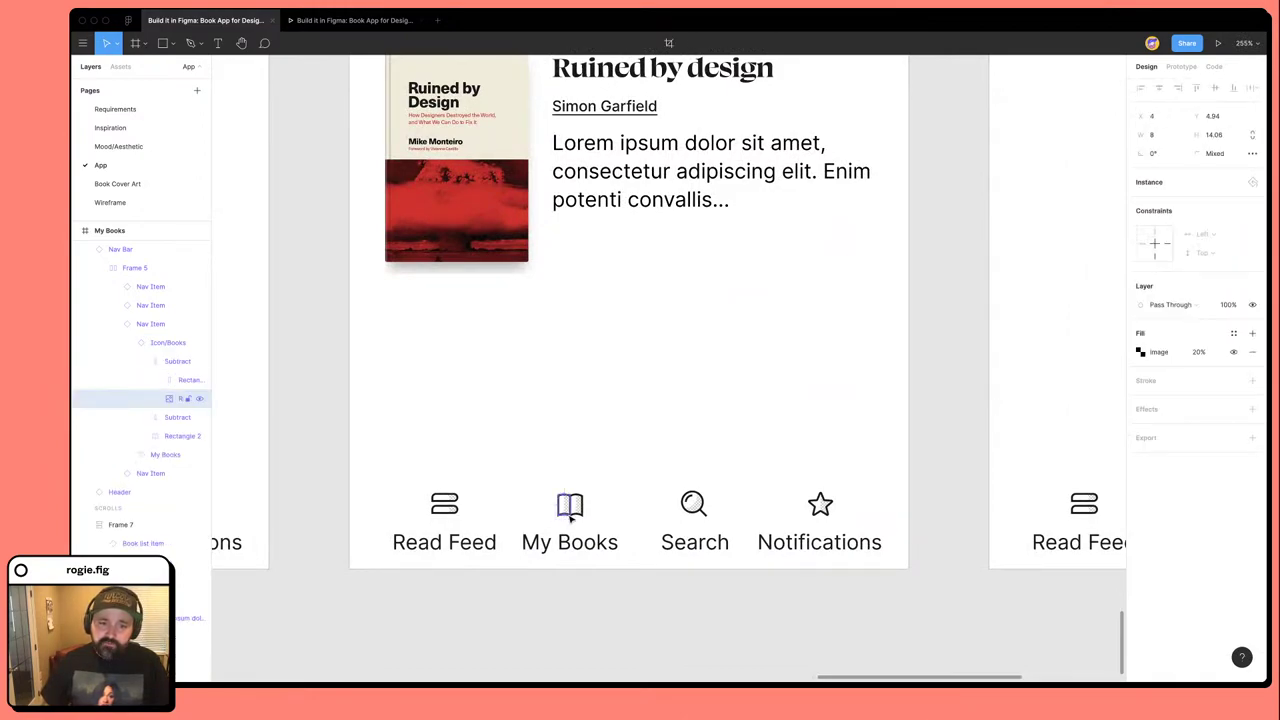
scroll(570, 508, up, 10)
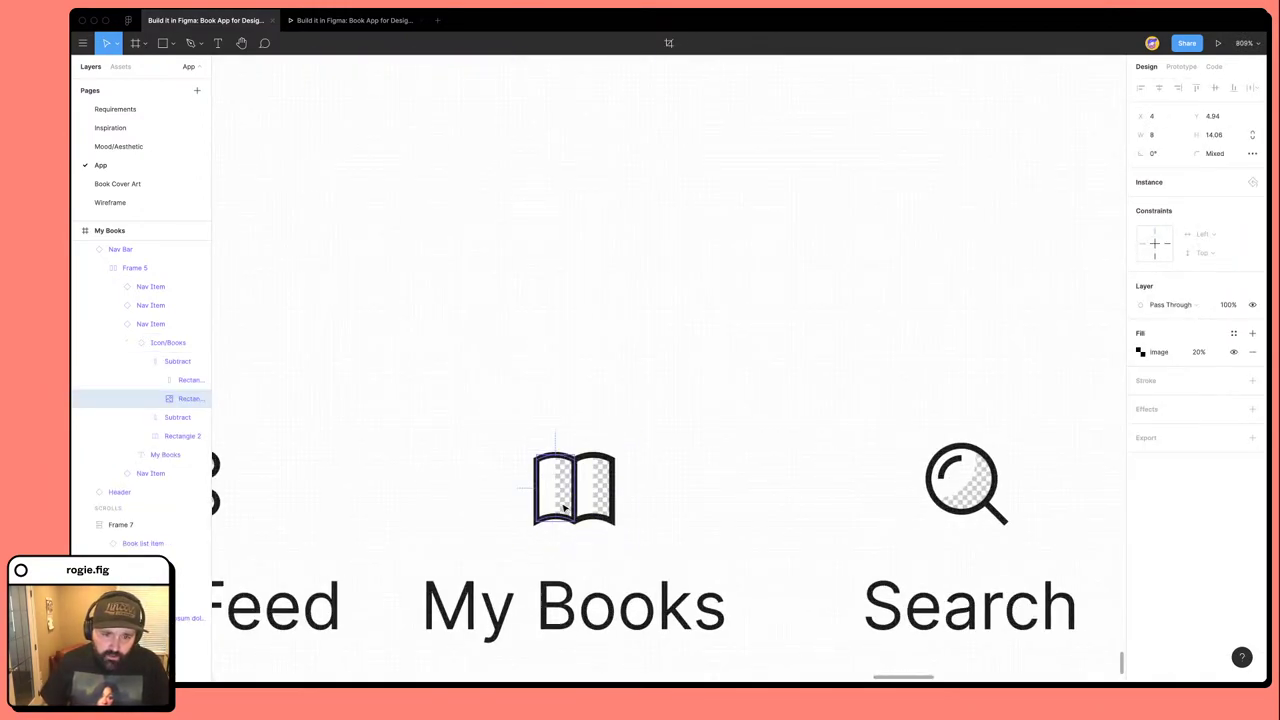
click(165, 384)
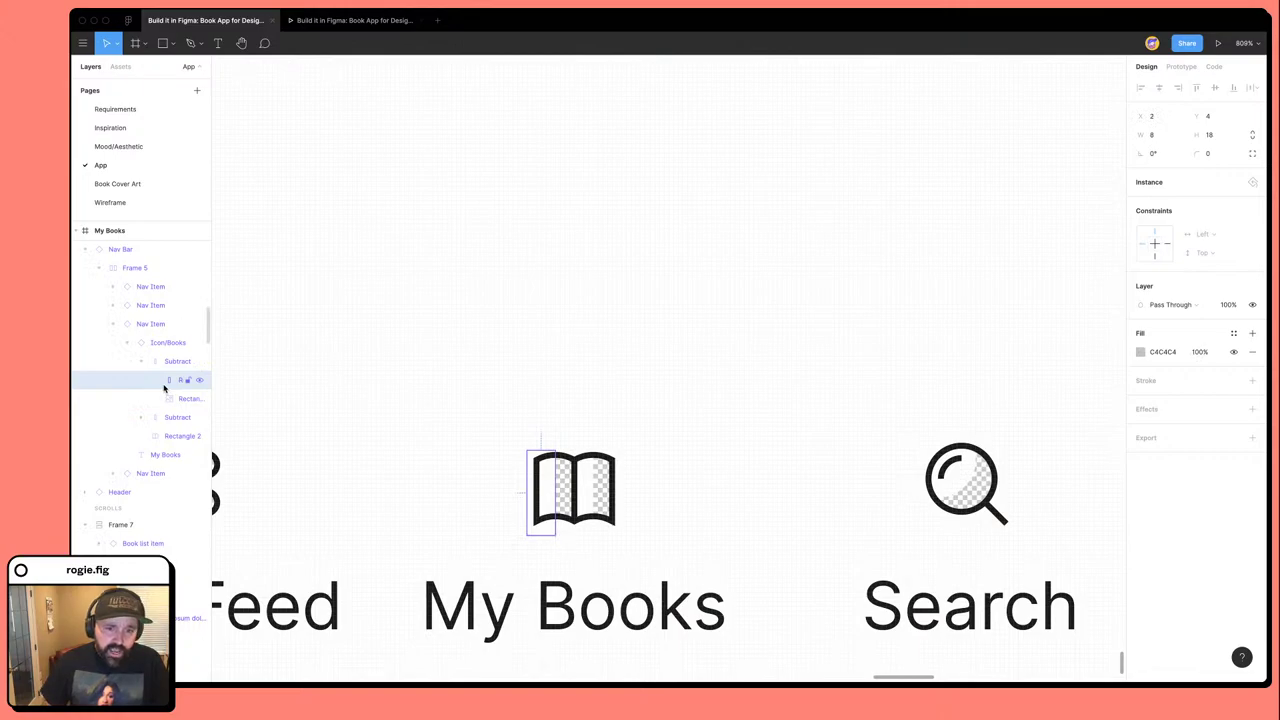
click(166, 362)
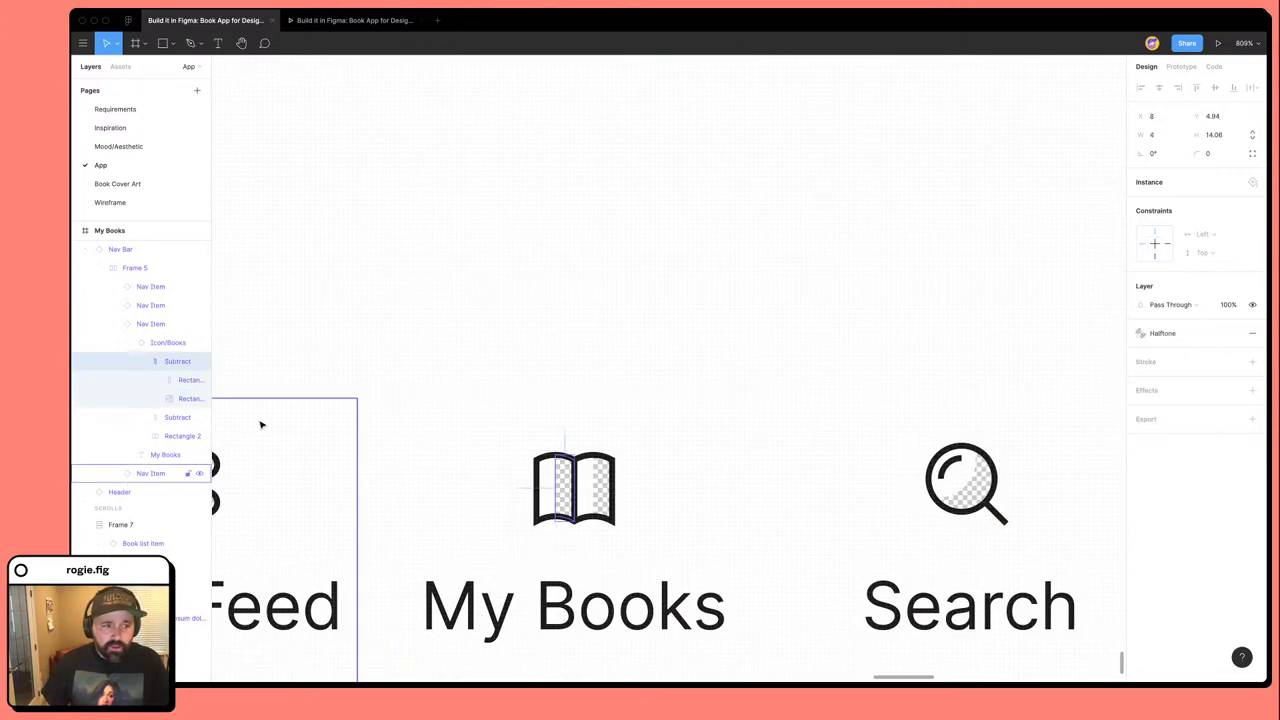
shift+click(174, 423)
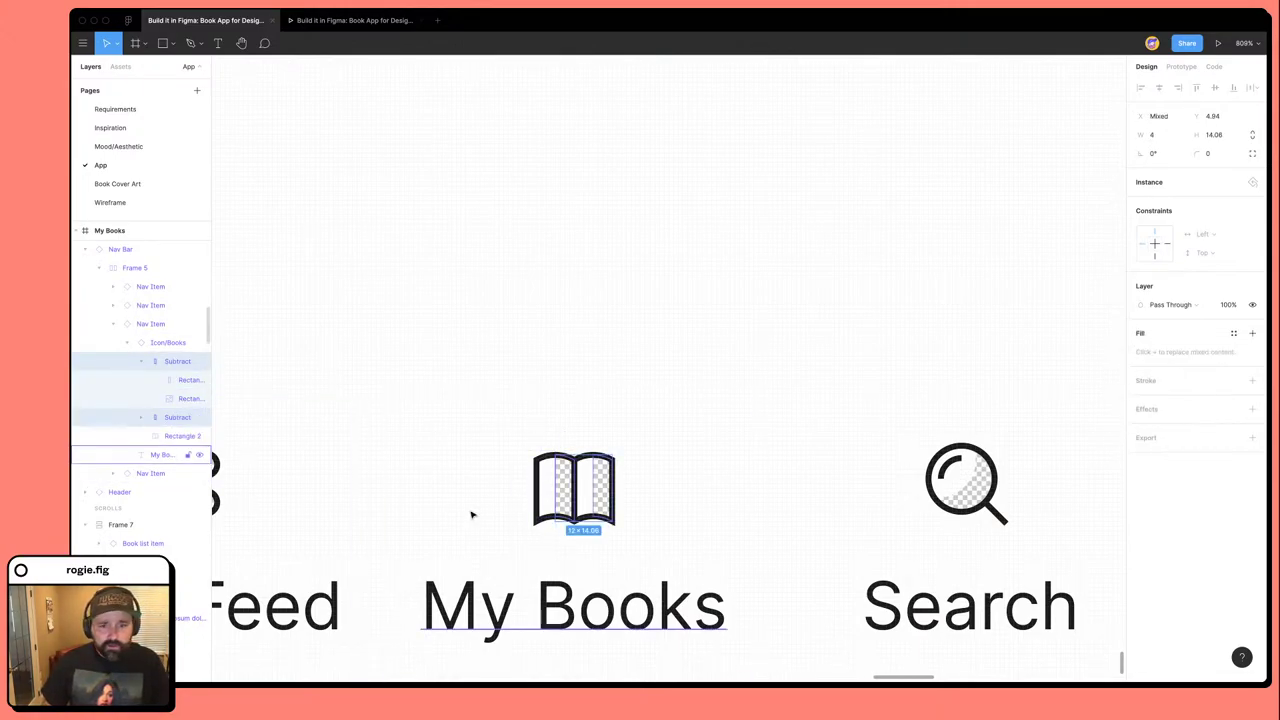
click(1233, 333)
click(1134, 382)
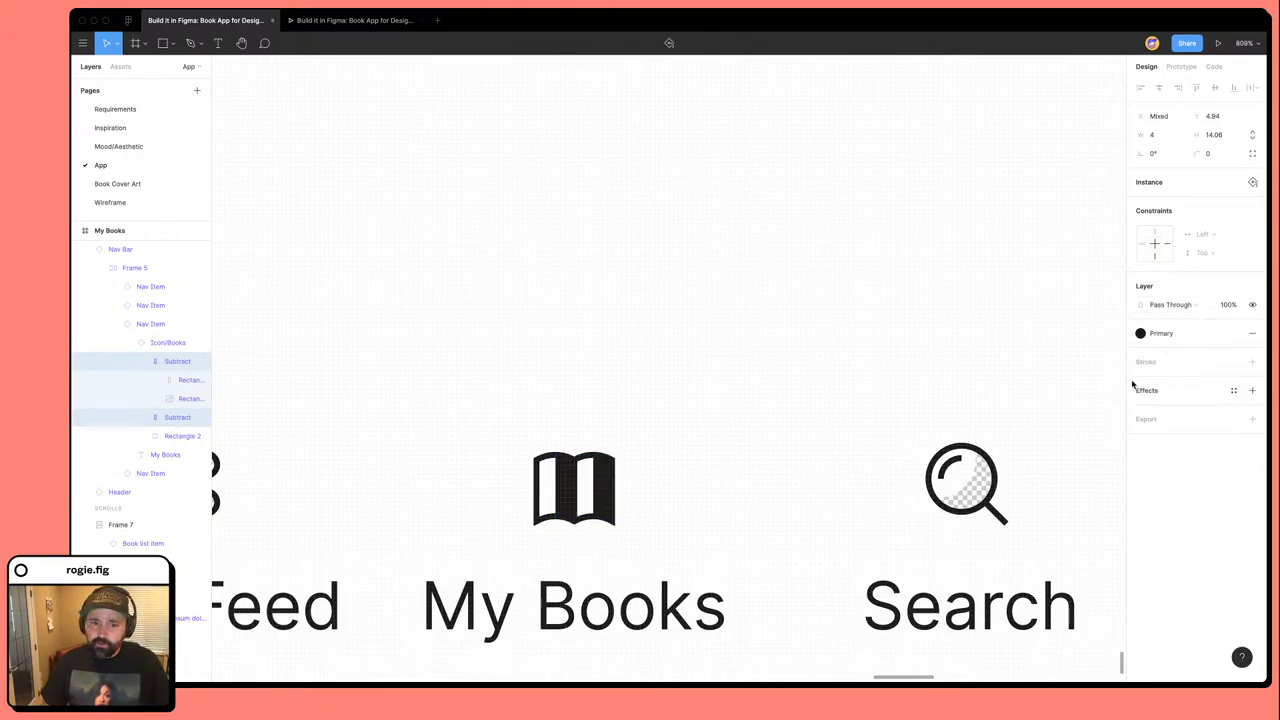
Apply the Bold text style to the My Books label in the My Books screen's nav bar.
scroll(779, 508, down, 3)
click(663, 514)
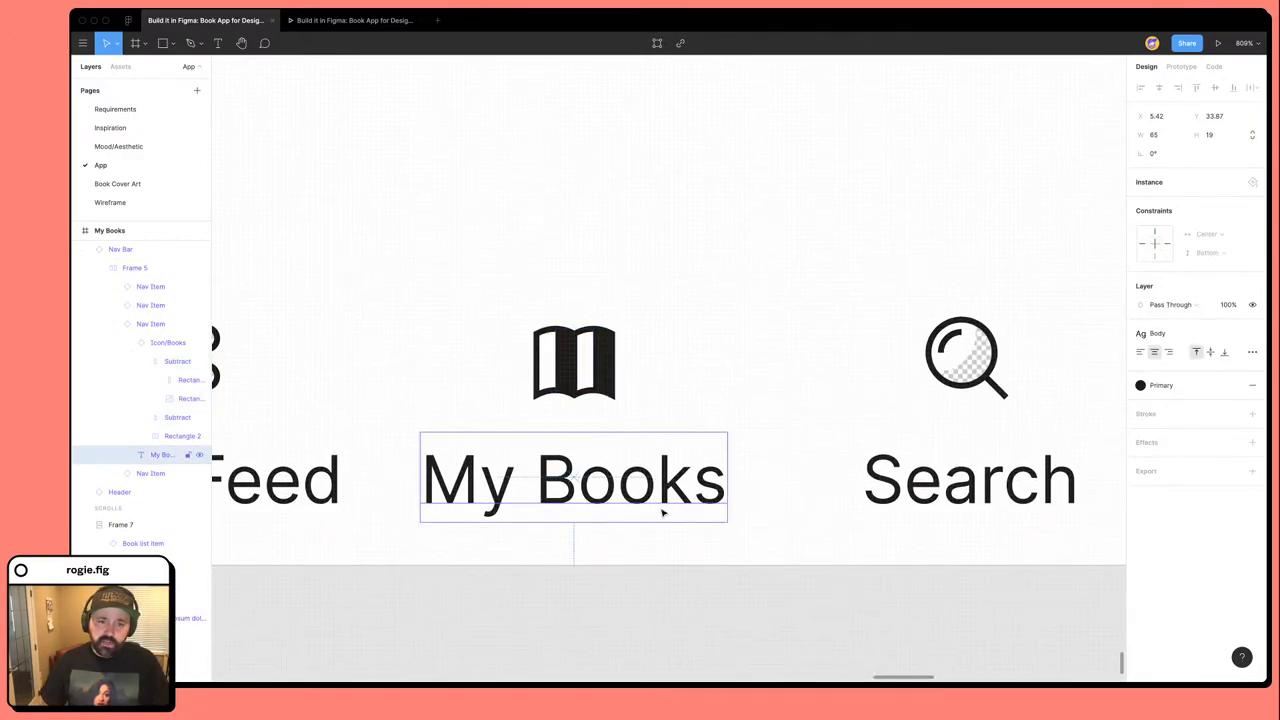
click(1160, 336)
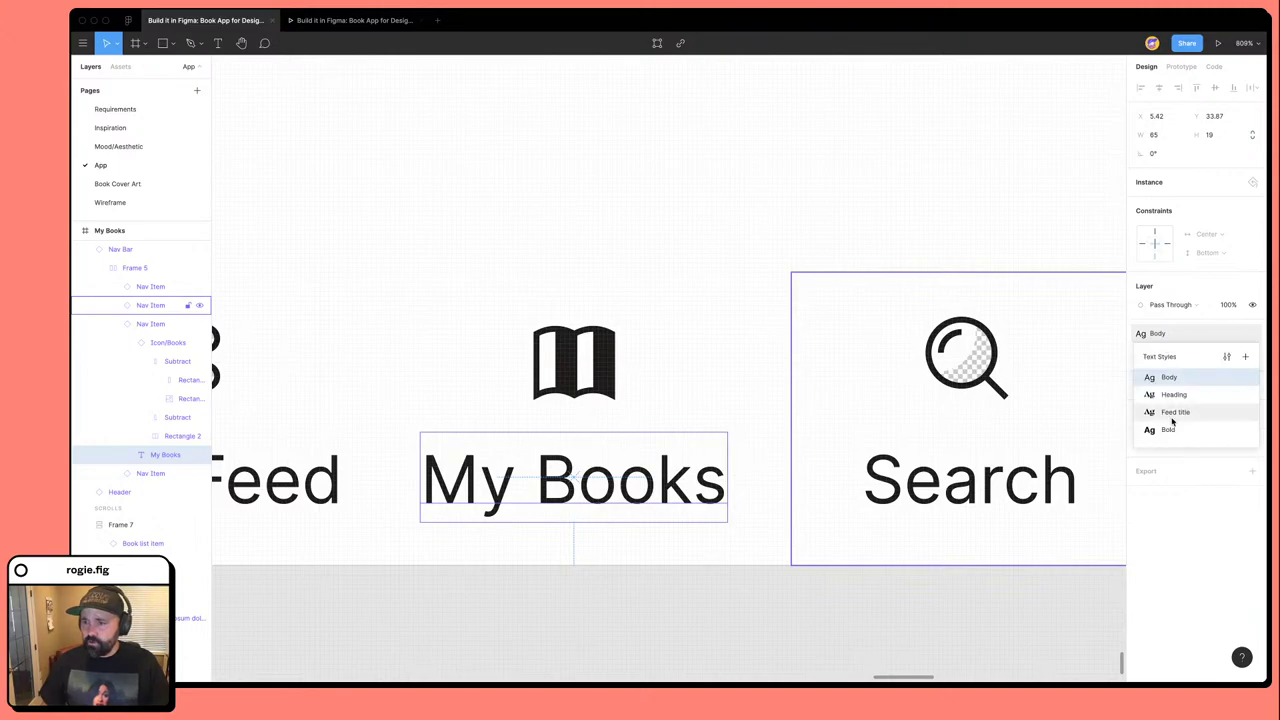
click(1090, 432)
click(851, 631)
scroll(807, 610, down, 5)
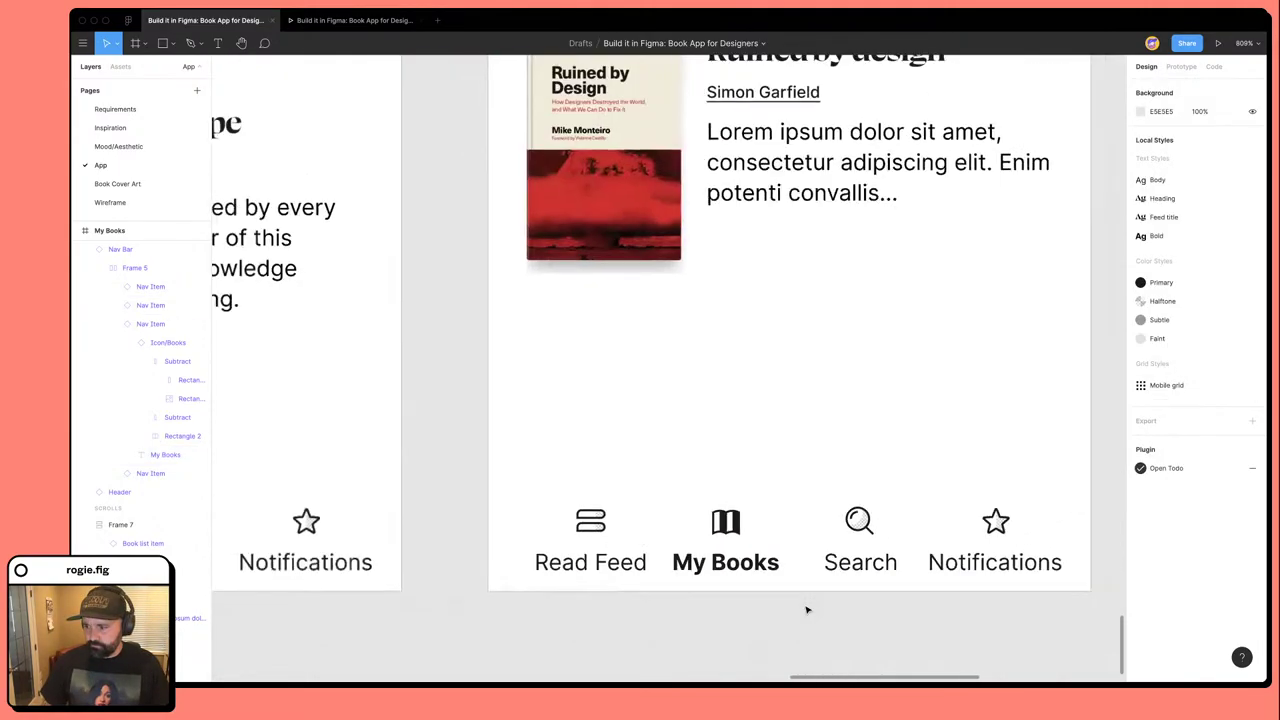
scroll(809, 606, right, 5)
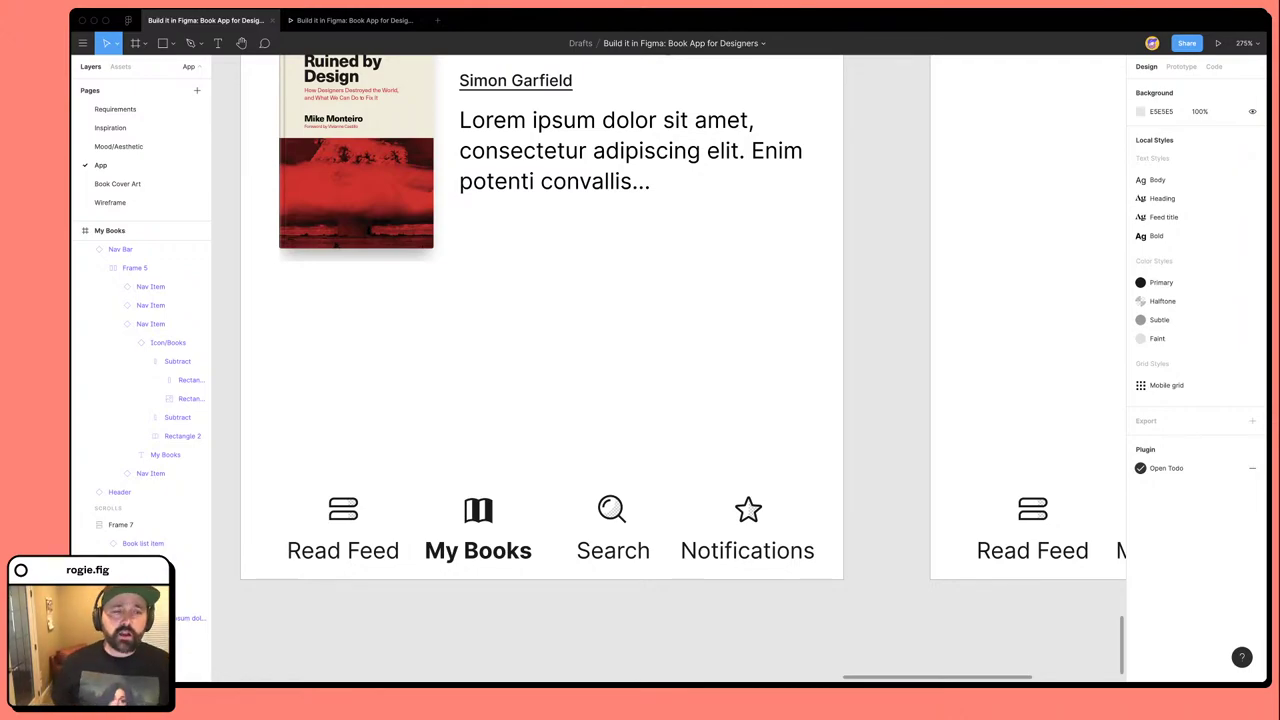
click(350, 194)
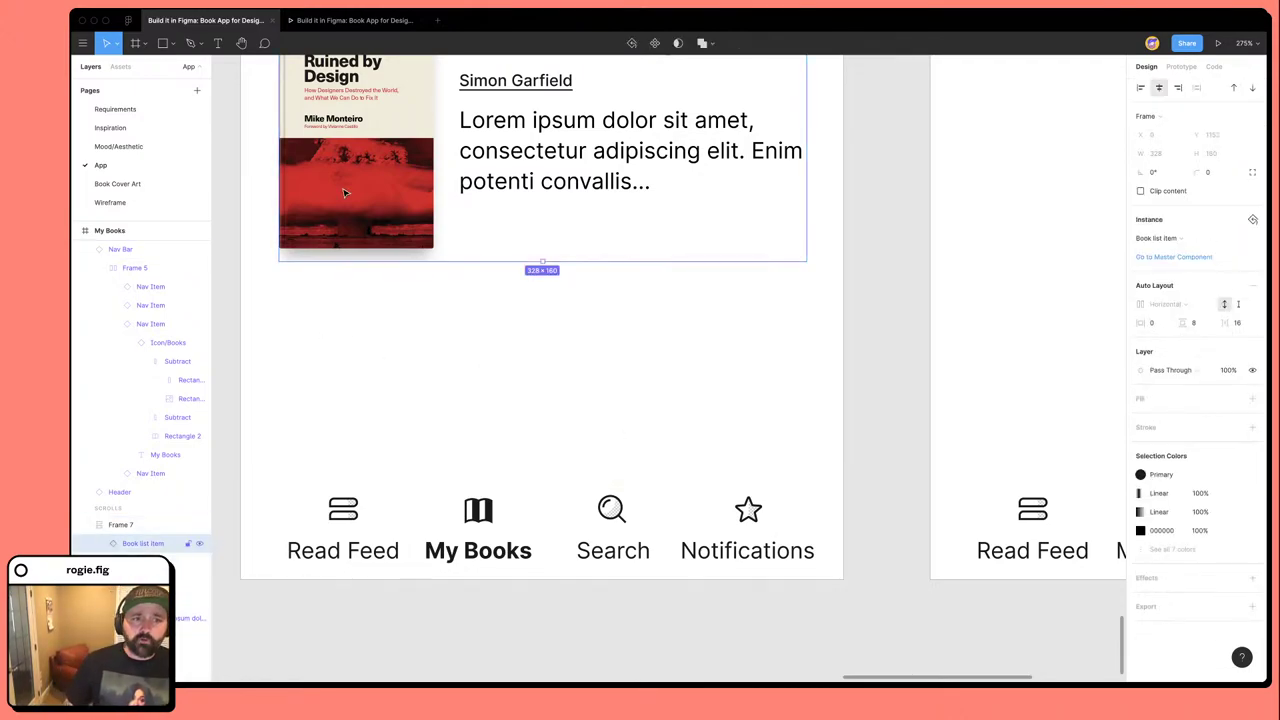
click(383, 278)
click(460, 269)
scroll(460, 269, down, 5)
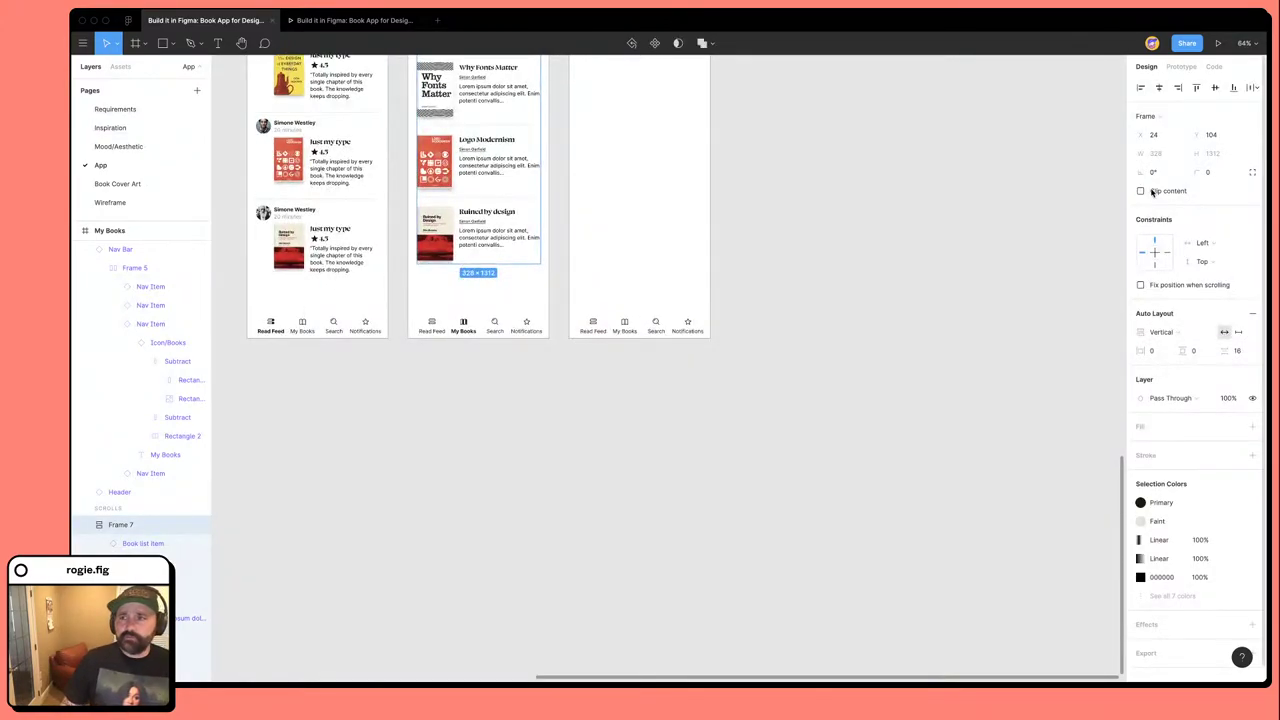
click(717, 431)
Apply the Bold text style to the Search label in the nav bar of the empty third screen.
scroll(477, 354, up, 5)
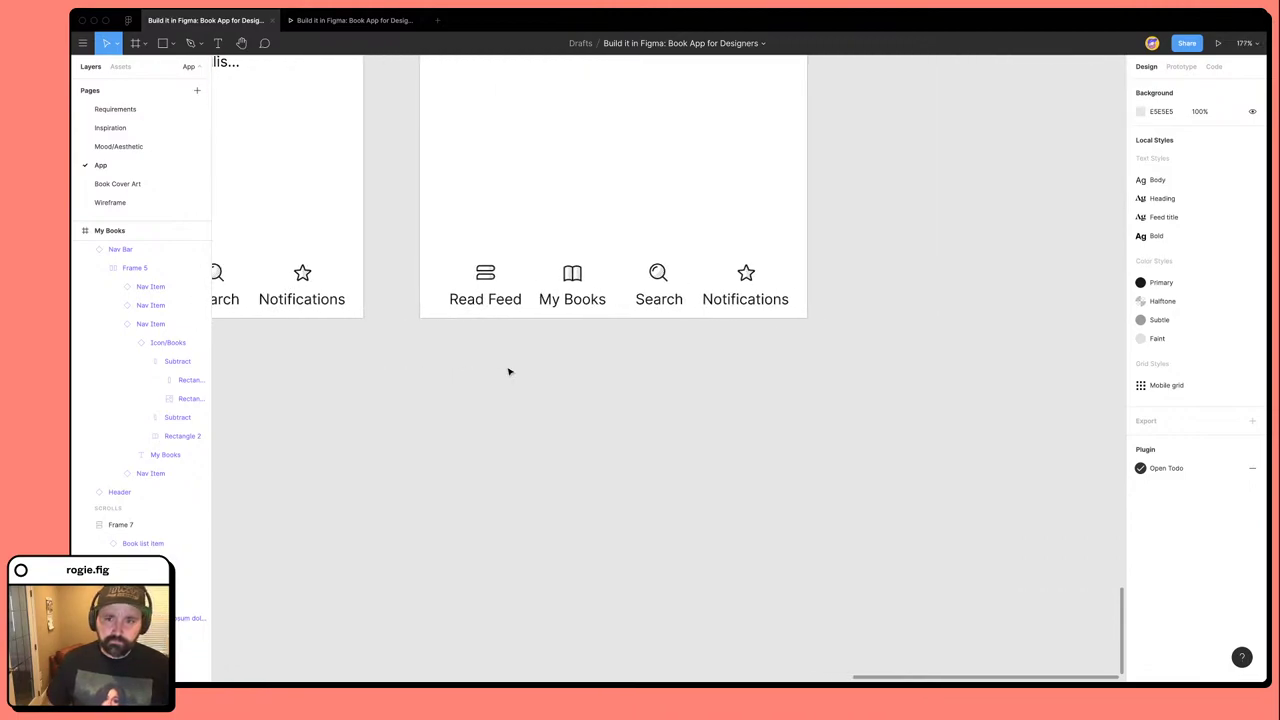
super+click(659, 299)
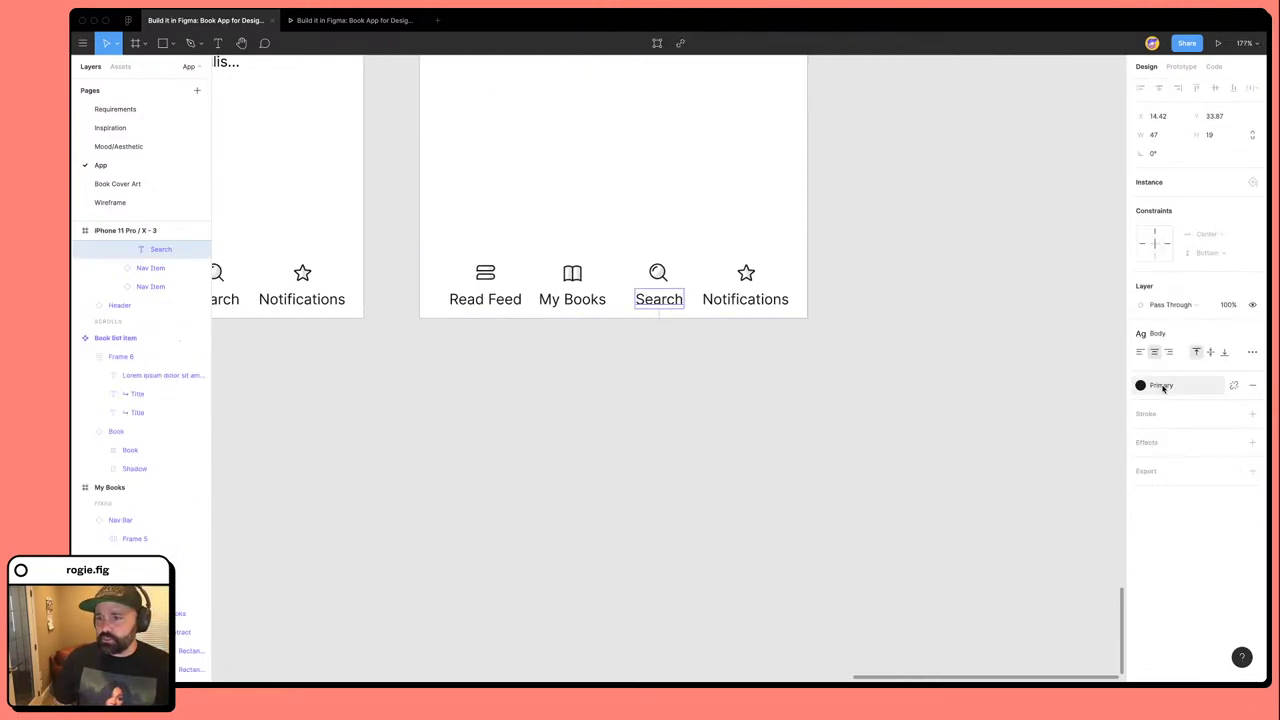
click(1170, 333)
click(1162, 427)
click(1011, 423)
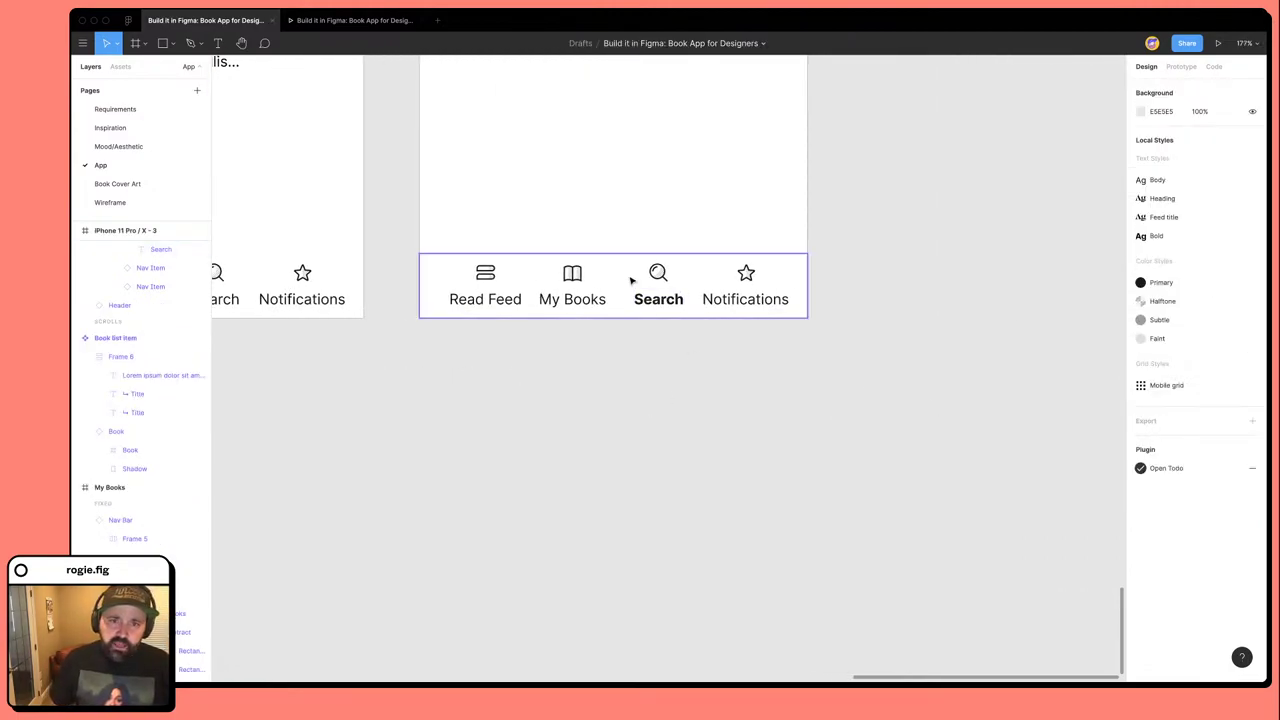
Fill the Subtract shape of the Search icon in the third screen's nav bar with the Primary colour style.
scroll(651, 262, up, 3)
scroll(660, 278, up, 3)
super+click(656, 280)
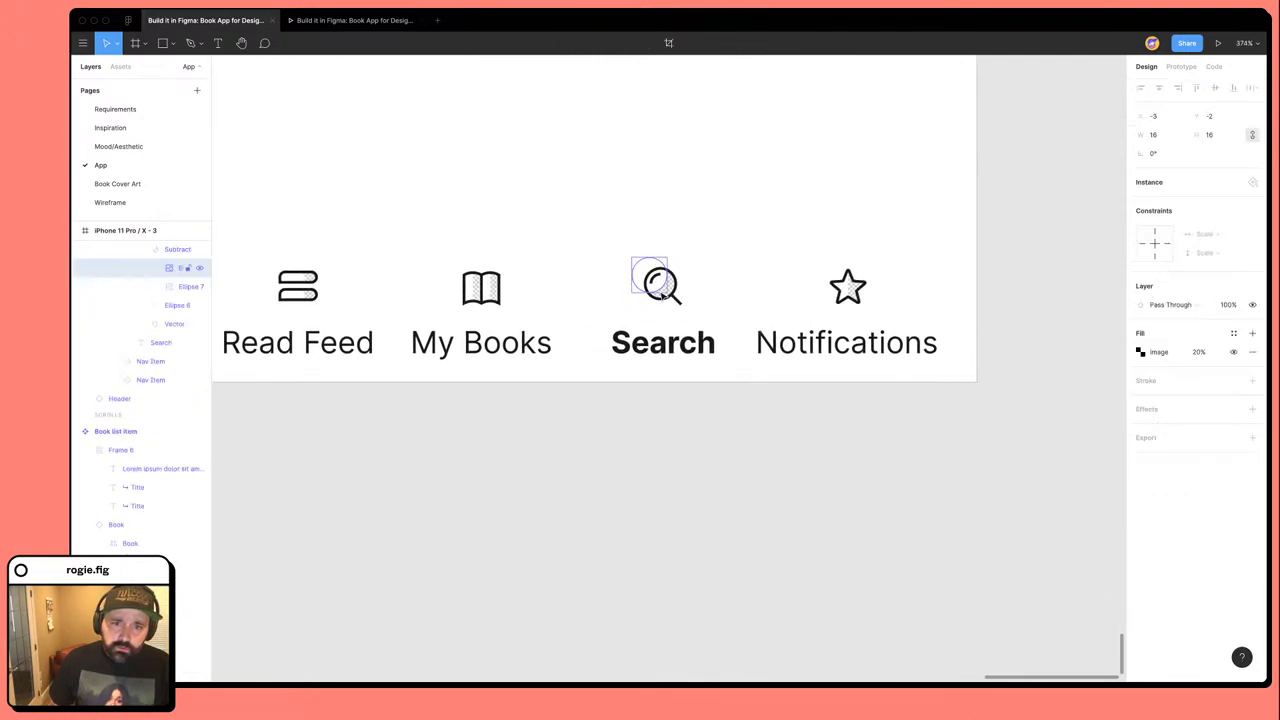
click(160, 283)
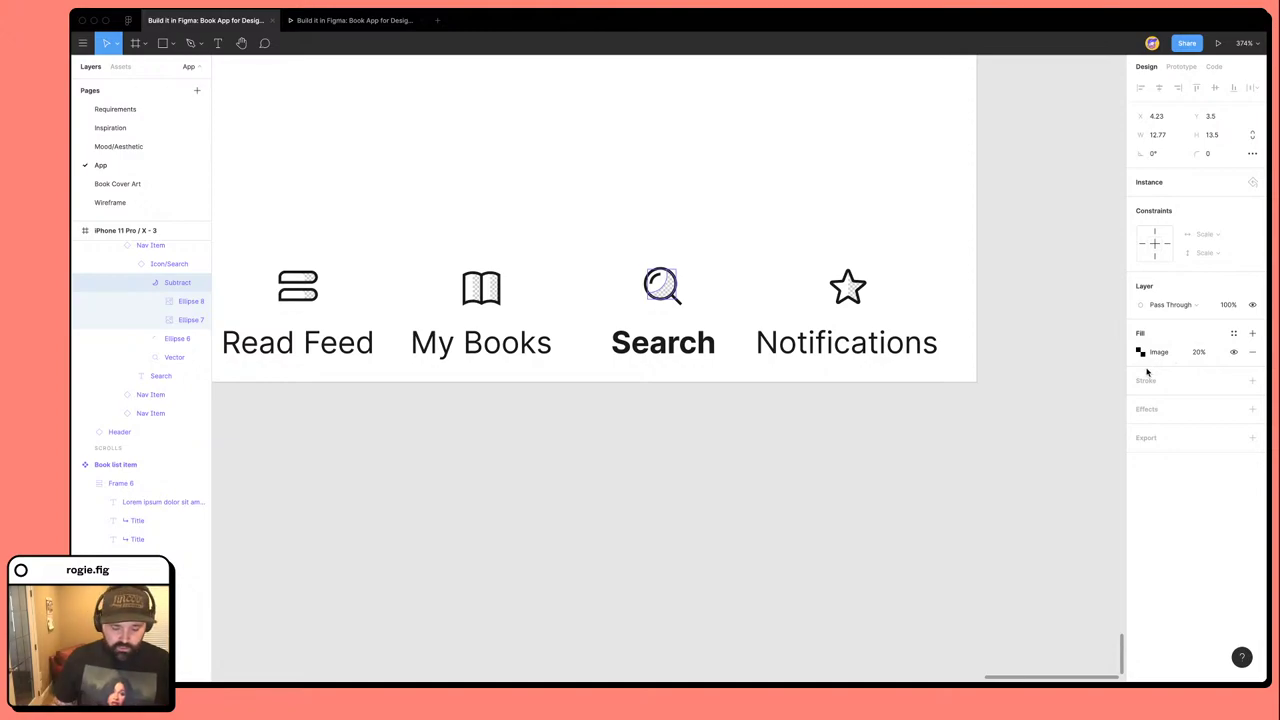
click(1233, 334)
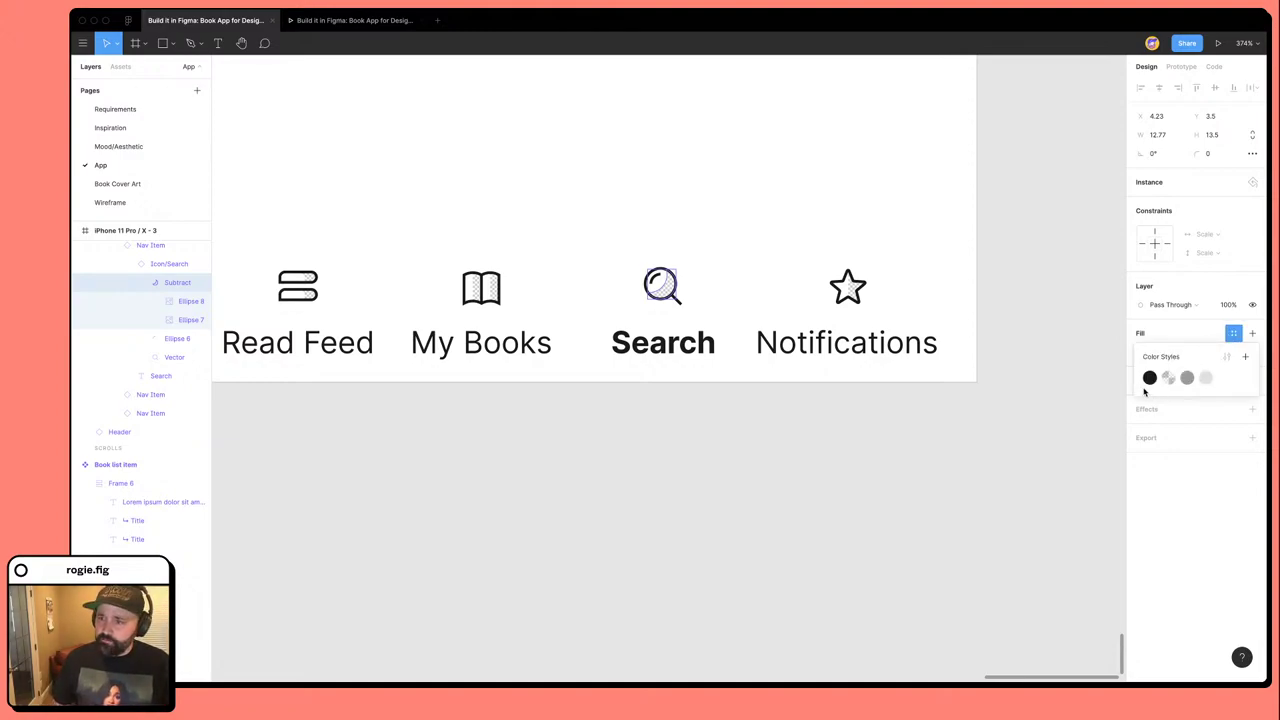
click(1146, 378)
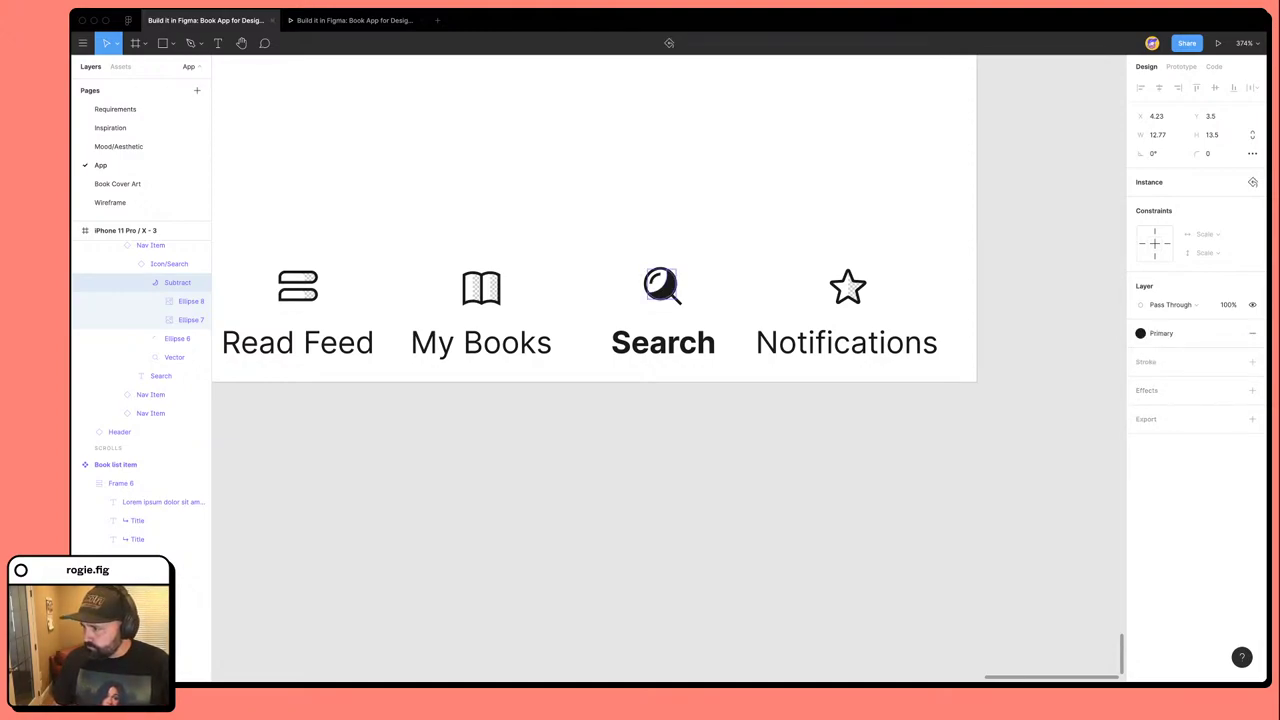
click(961, 607)
scroll(966, 601, down, 2)
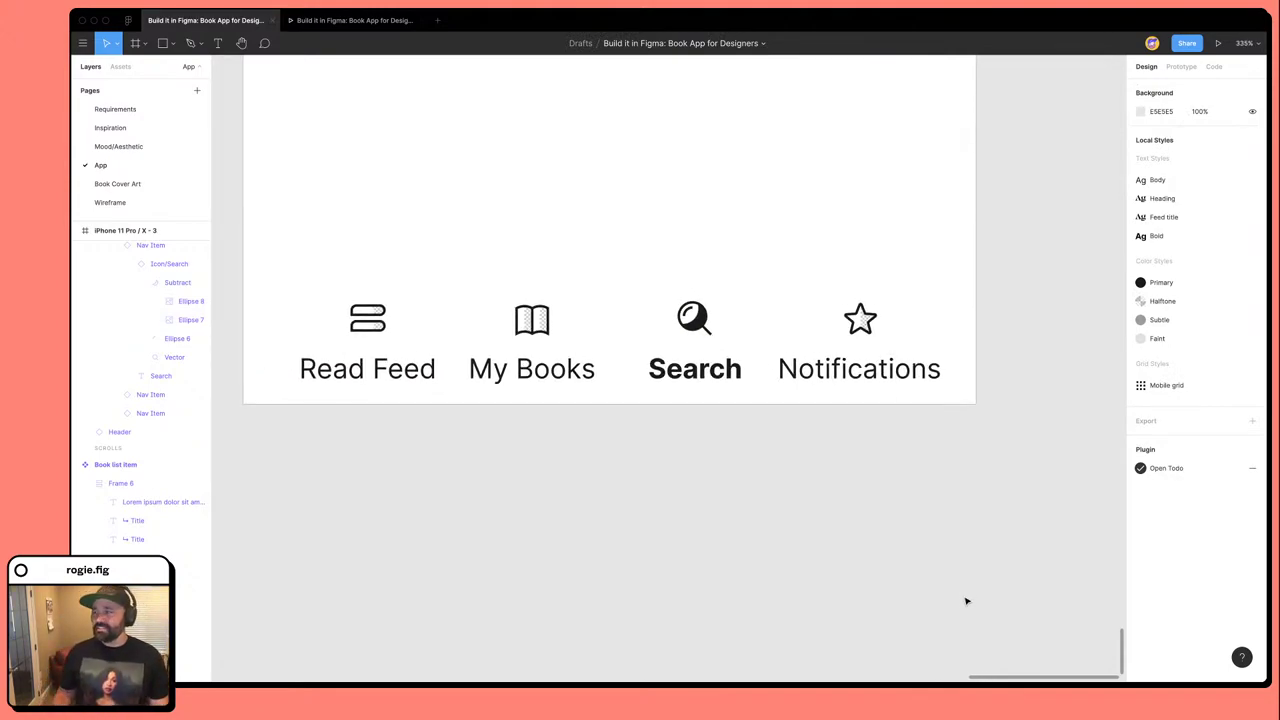
Examine the Search icon's Subtract group and the ellipse layers nested in it.
super+click(695, 318)
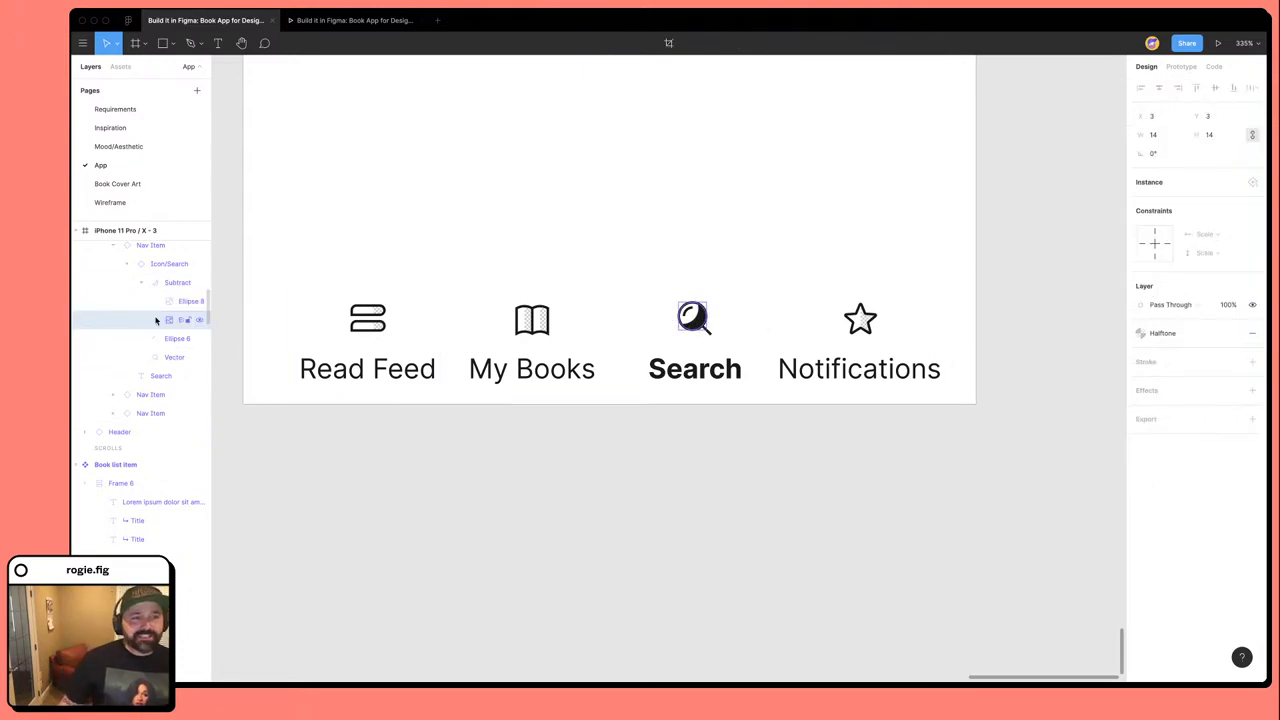
key(Tab)
key(Tab)
key(Tab)
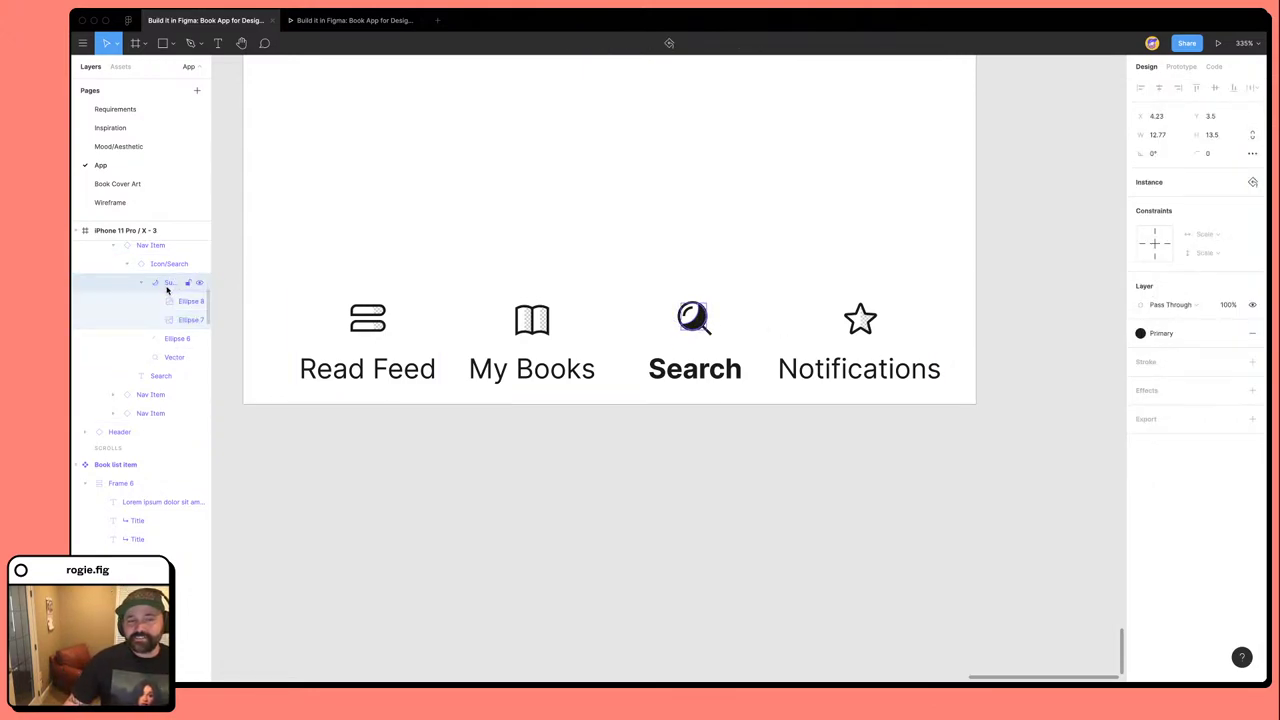
click(156, 284)
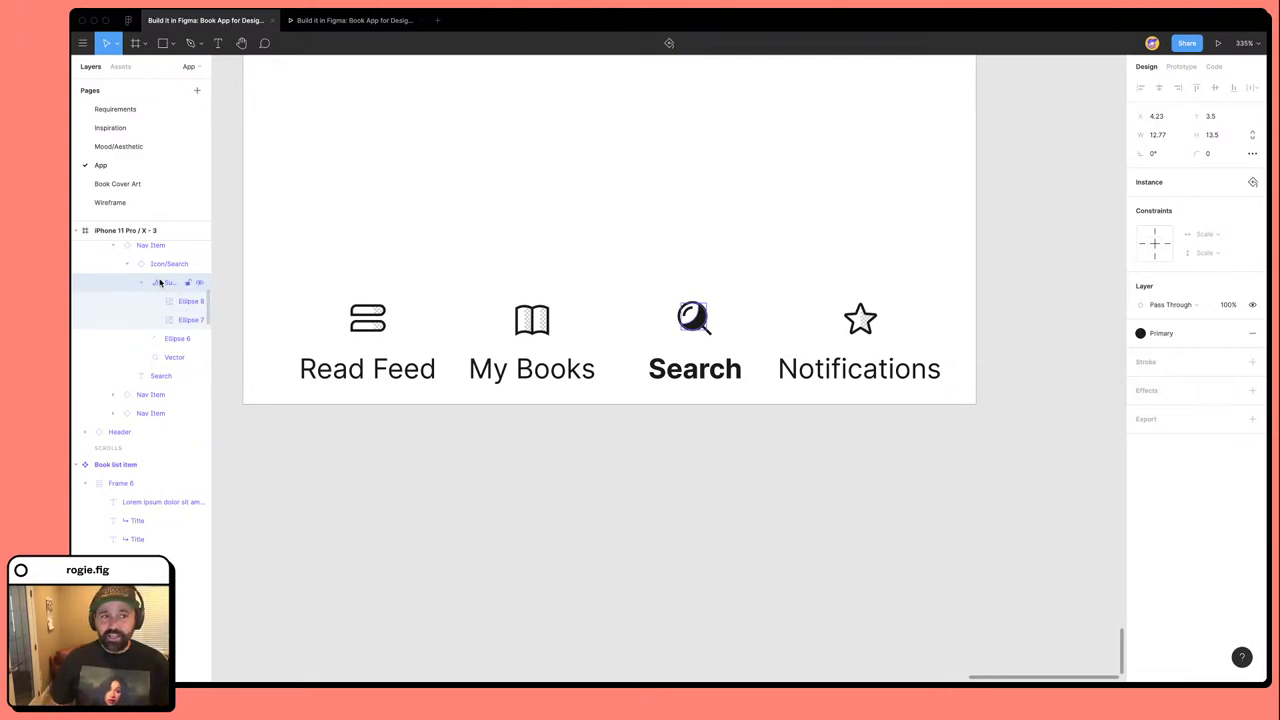
click(428, 577)
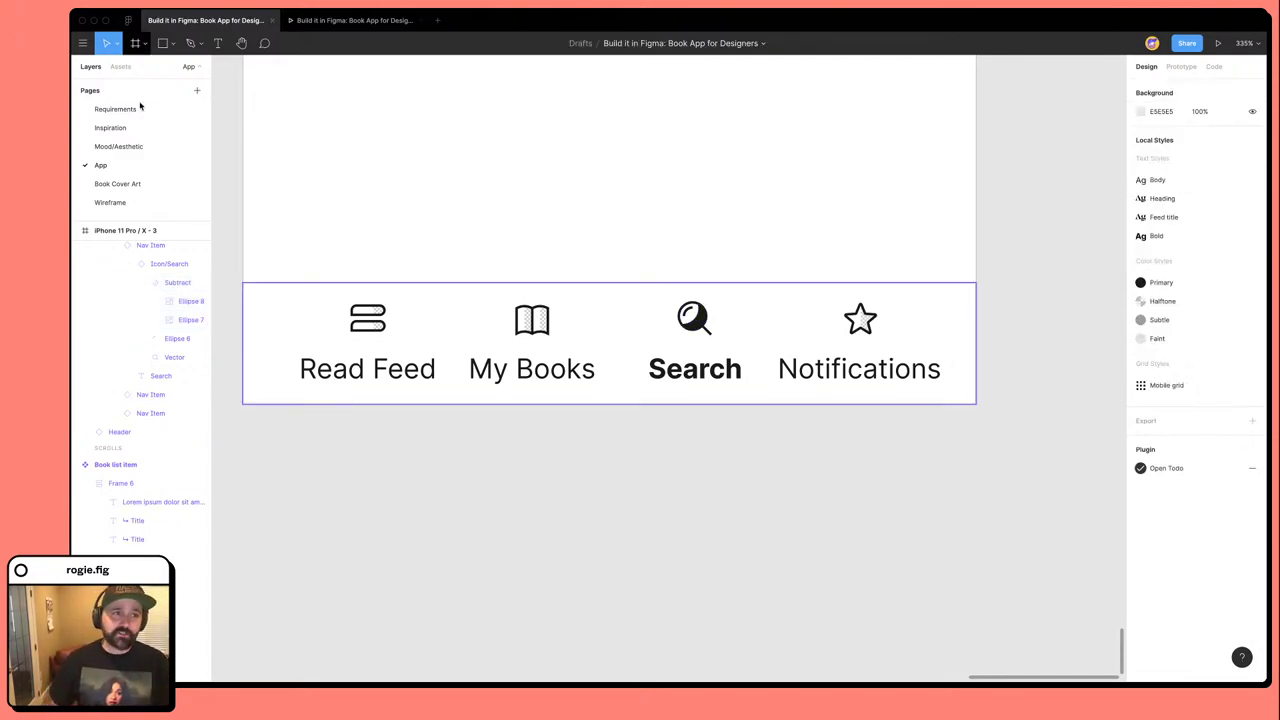
Draw a square about 44 × 44 on the canvas below the third screen, with a smaller square inside it.
click(173, 43)
click(155, 69)
mouse_move(487, 514)
mouse_down()
mouse_move(530, 557)
mouse_move(570, 528)
mouse_move(534, 557)
mouse_move(509, 540)
mouse_up()
Combine the two squares with a Subtract boolean operation so the small one cuts a hole in the large one.
drag(597, 586, 440, 468)
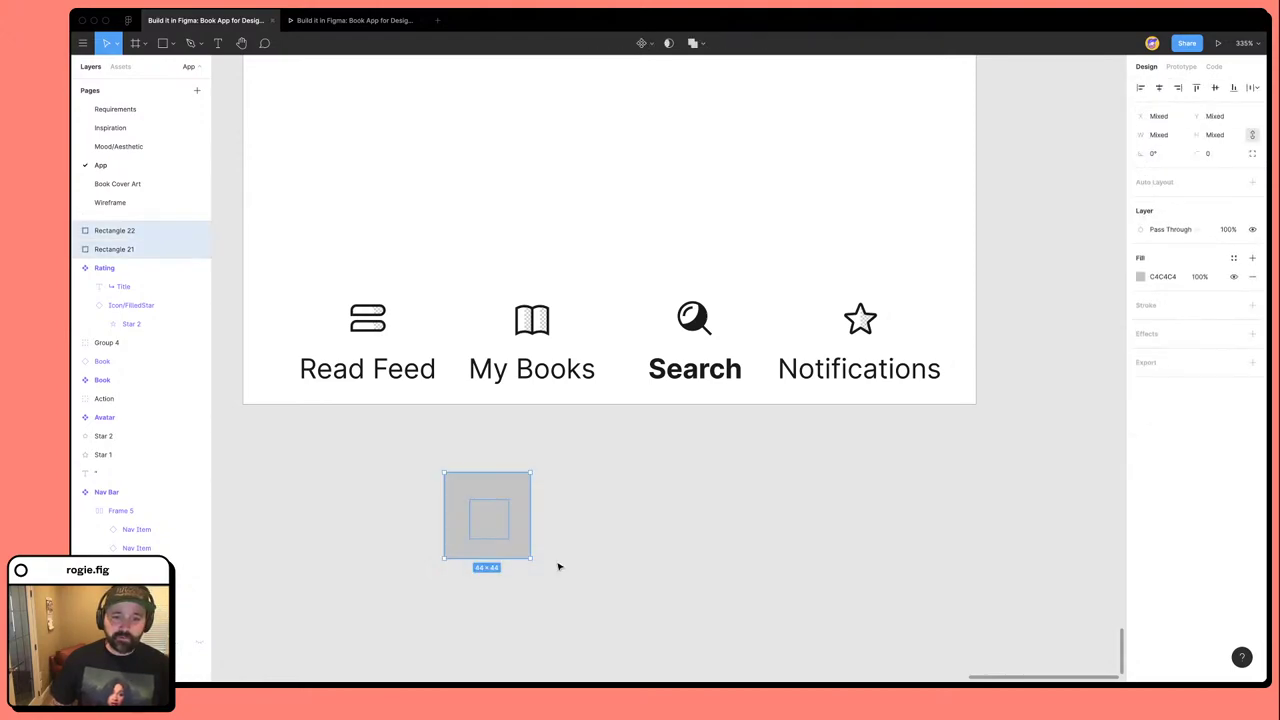
click(697, 43)
click(700, 86)
click(570, 551)
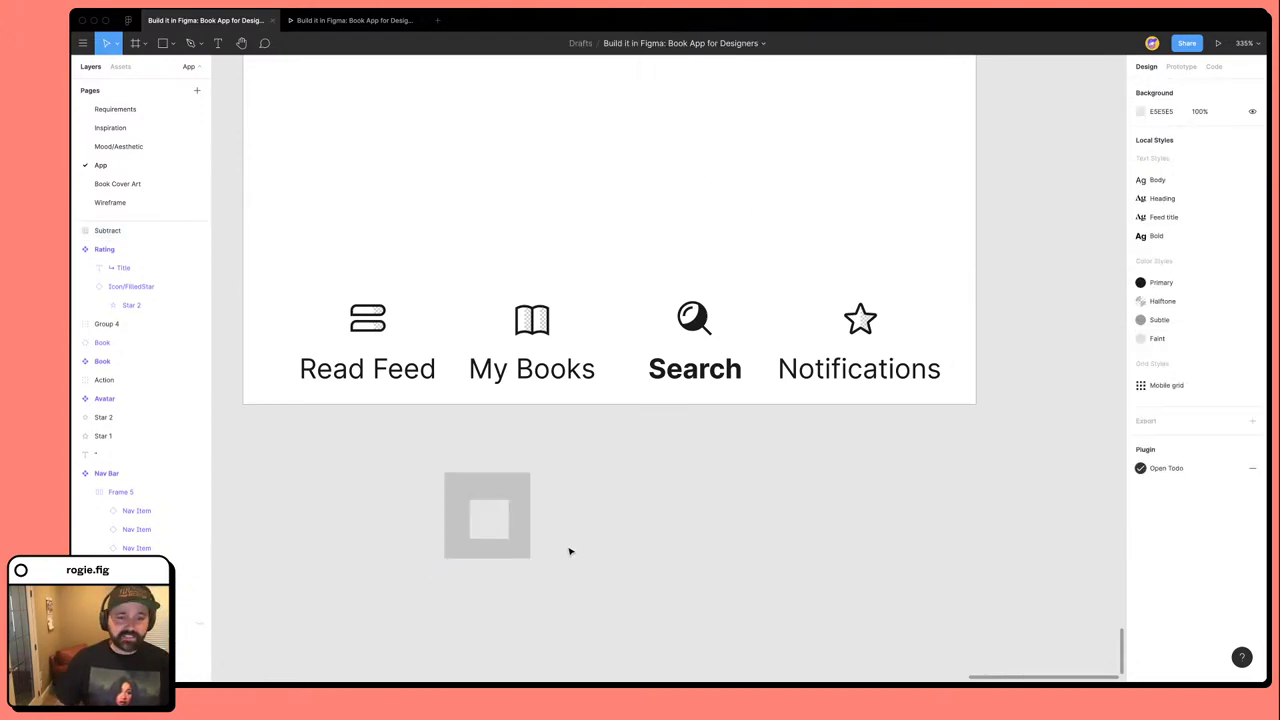
Inspect the large square as a separate layer inside the new Subtract group, and clear the selection.
click(517, 522)
double_click(517, 524)
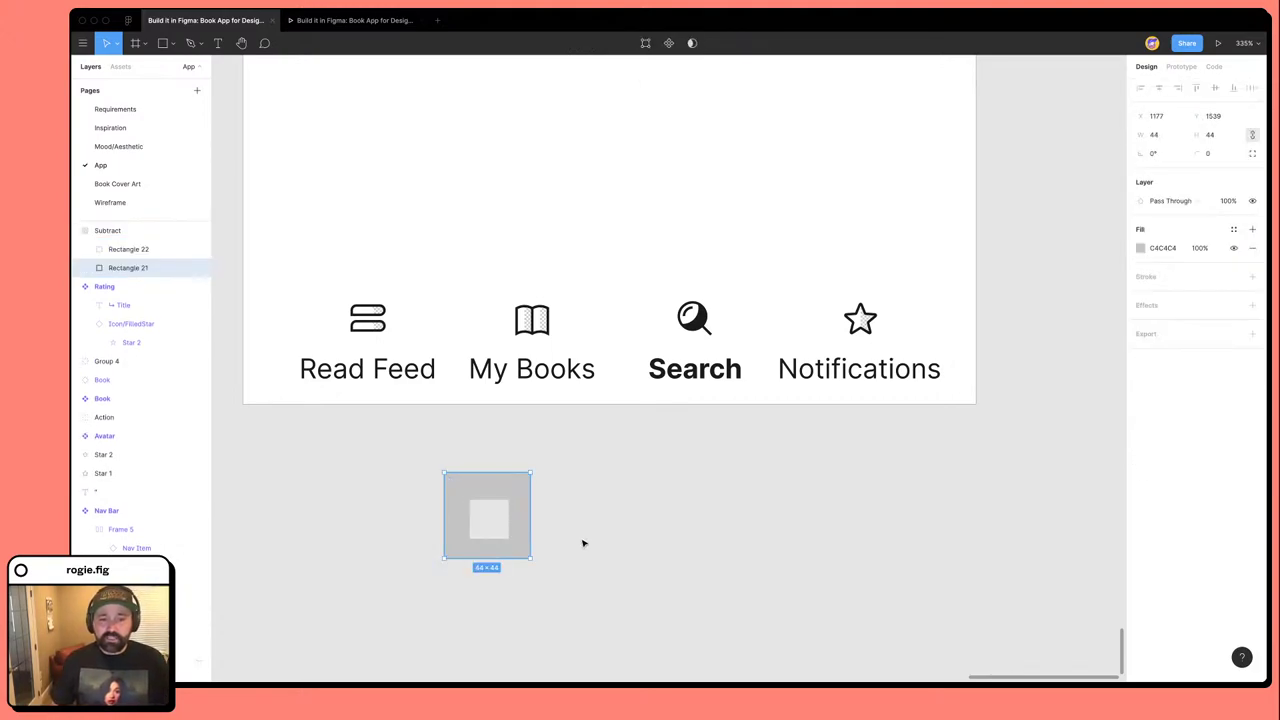
click(583, 540)
click(518, 515)
click(580, 549)
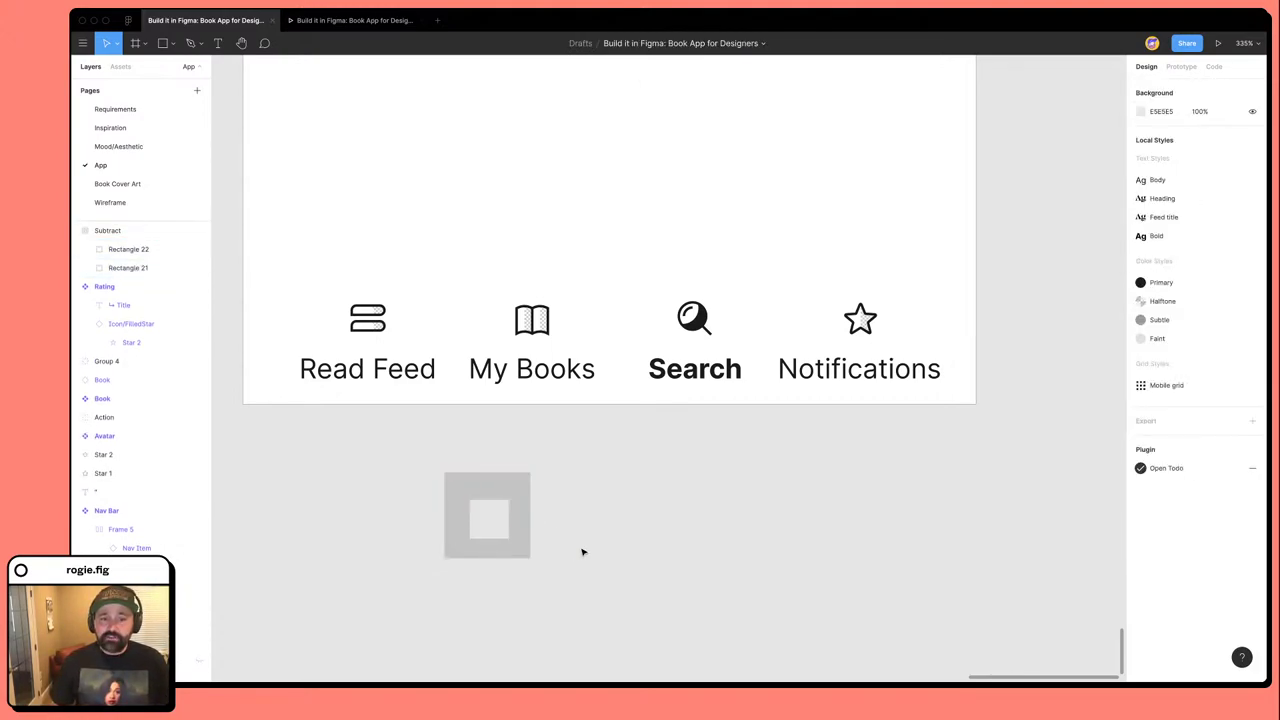
Round the corners of the small cut-out square in the Subtract group with a corner radius of 8.
click(517, 540)
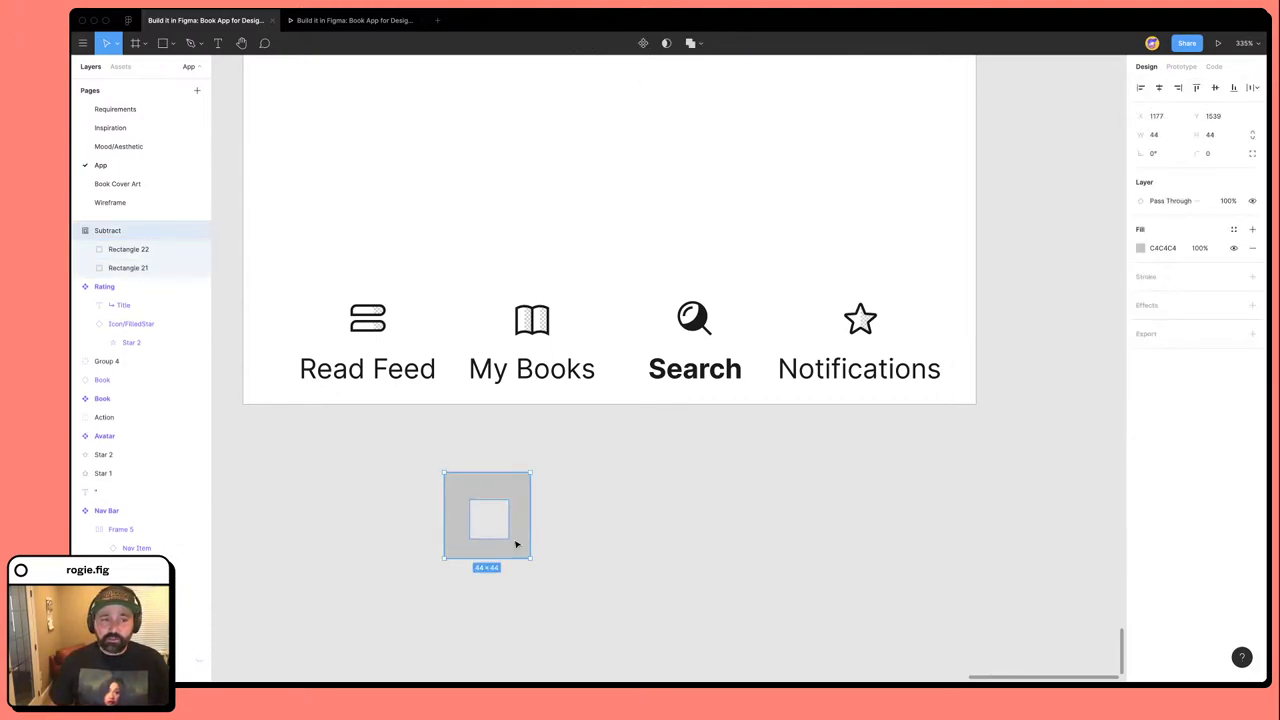
click(125, 268)
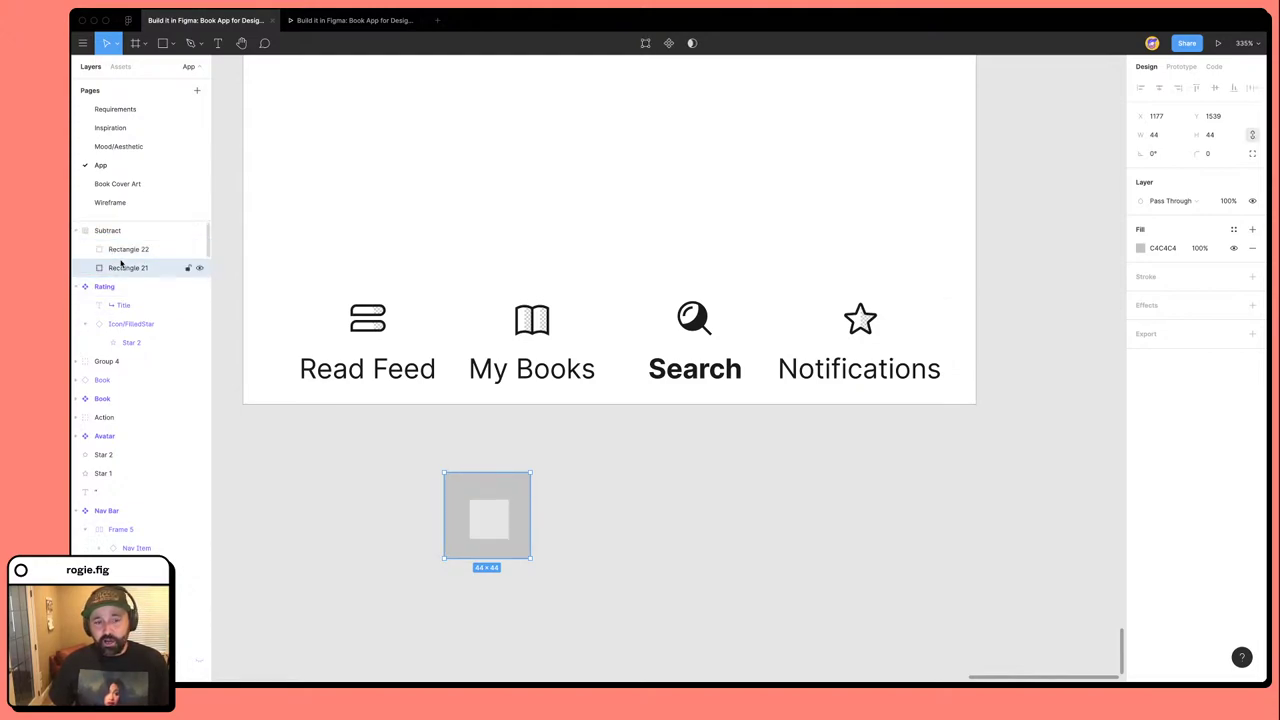
click(124, 251)
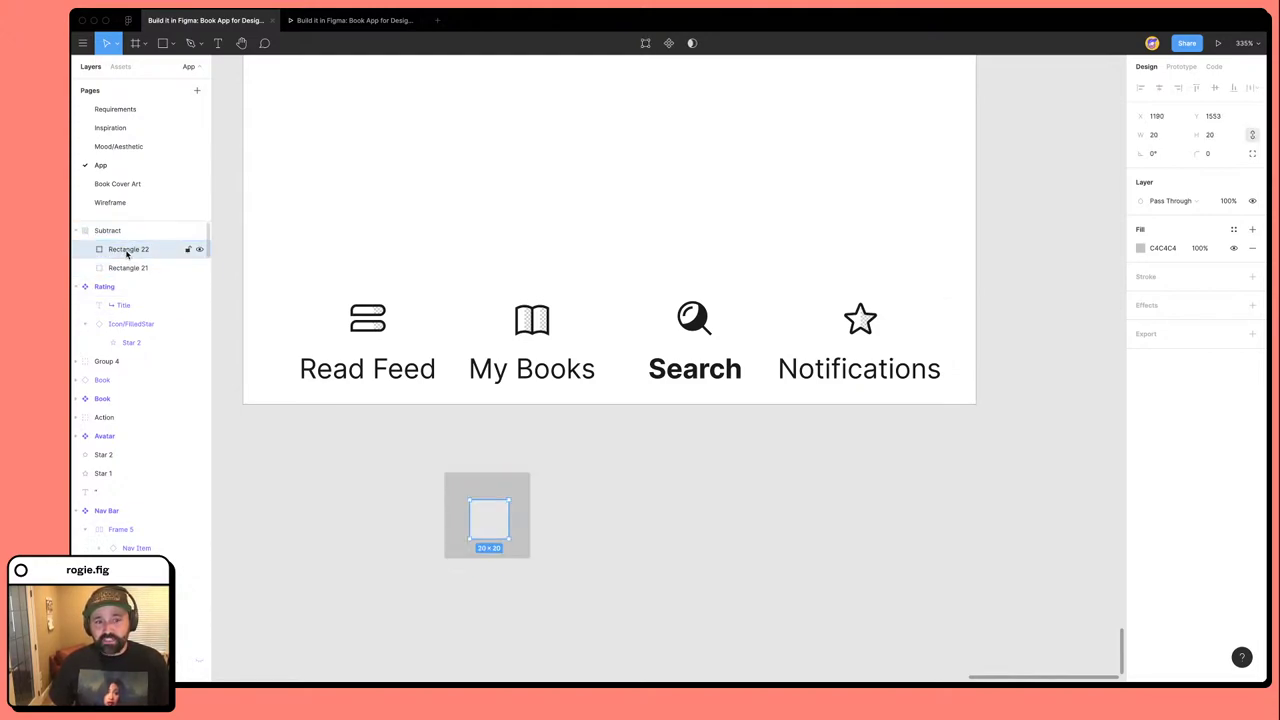
click(1222, 157)
text(8)
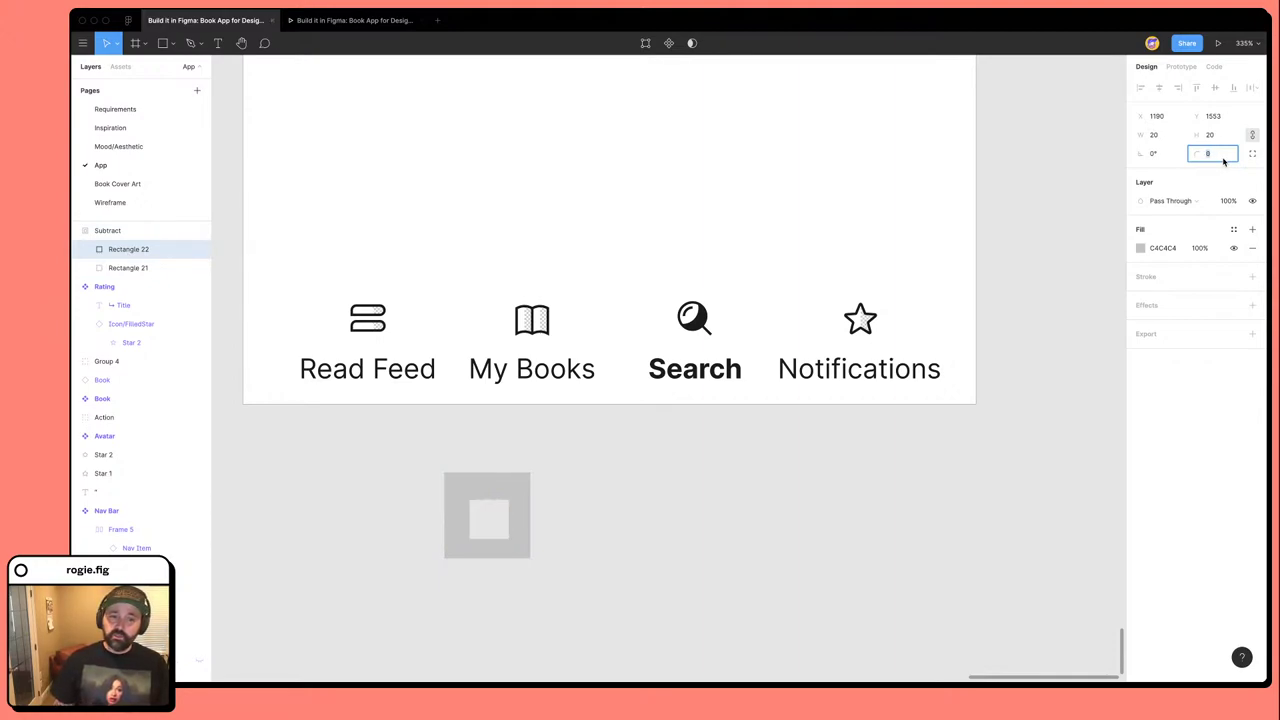
click(560, 508)
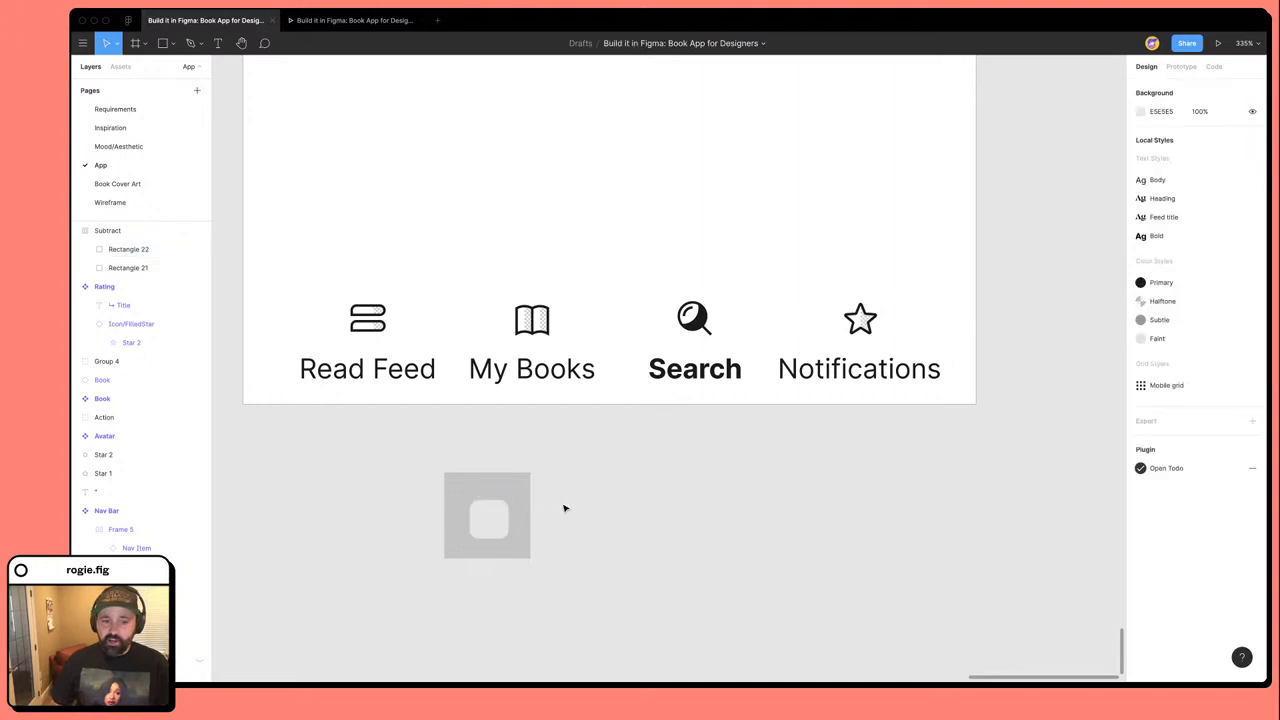
Round the large square's corners in the Subtract group with a corner radius of 16.
click(524, 502)
click(1217, 157)
text(16)
key(Return)
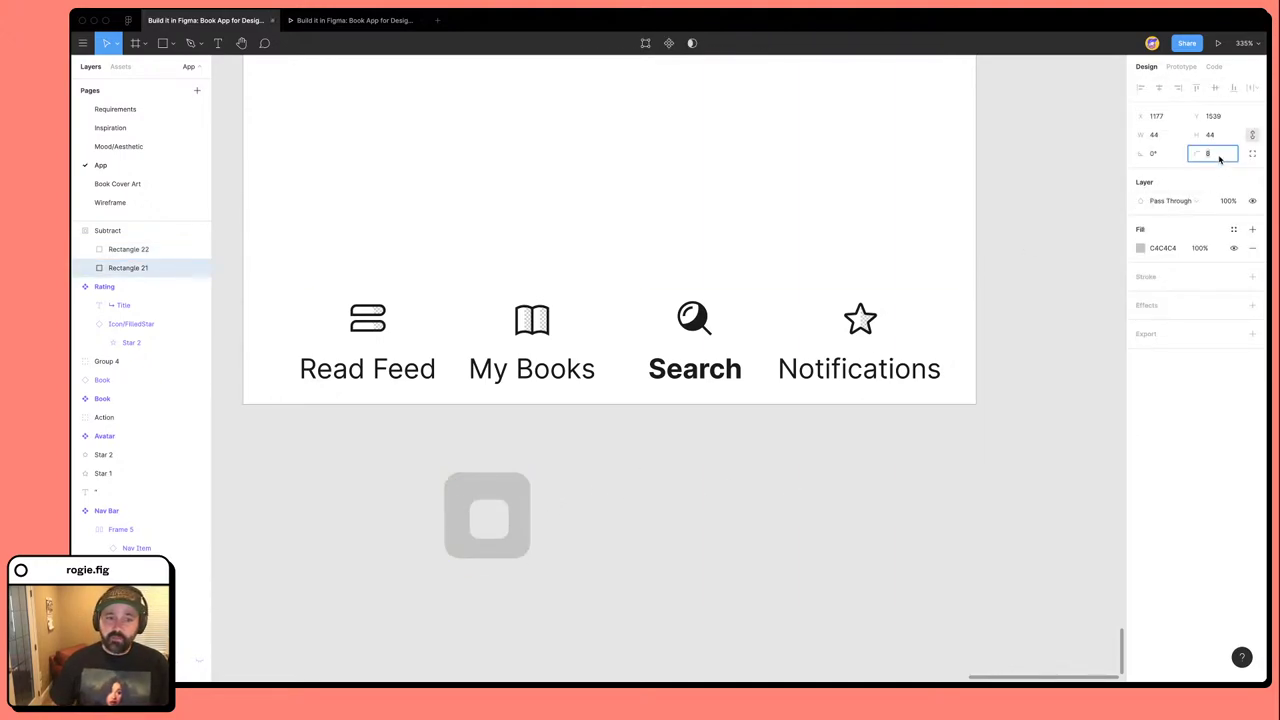
click(830, 570)
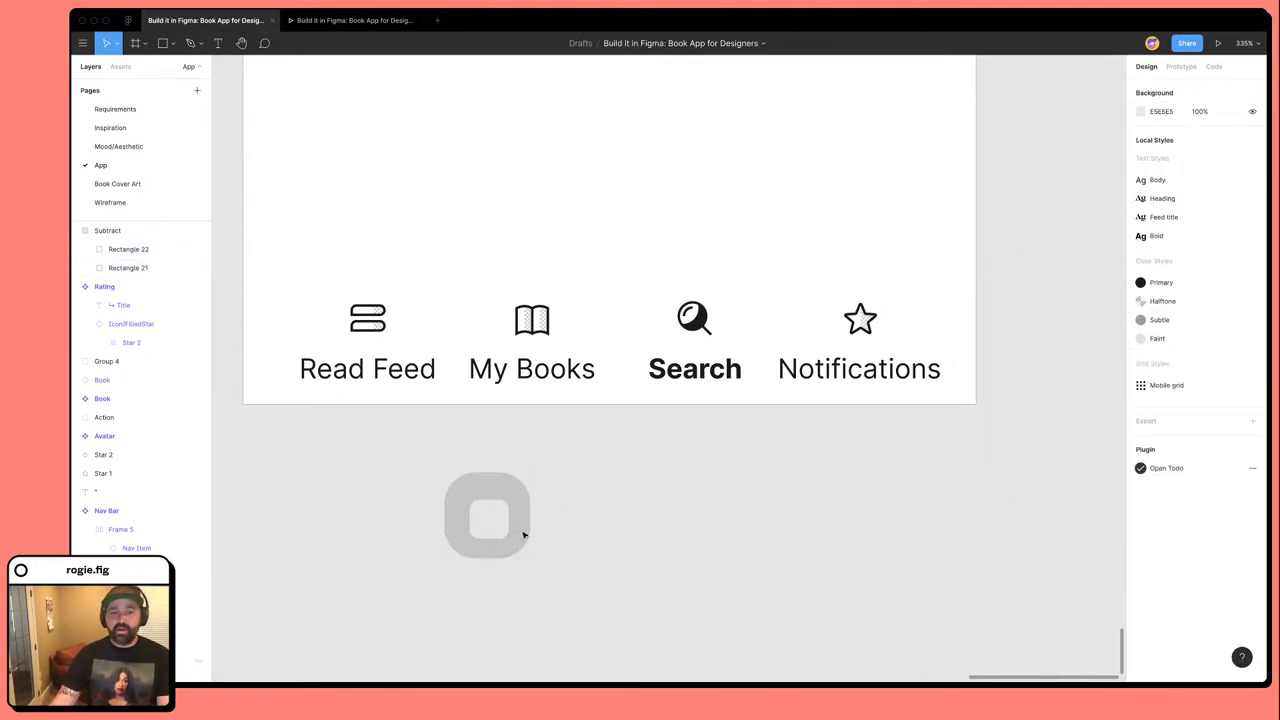
Delete the demonstration Subtract group with its two squares from the canvas below the screens.
click(115, 231)
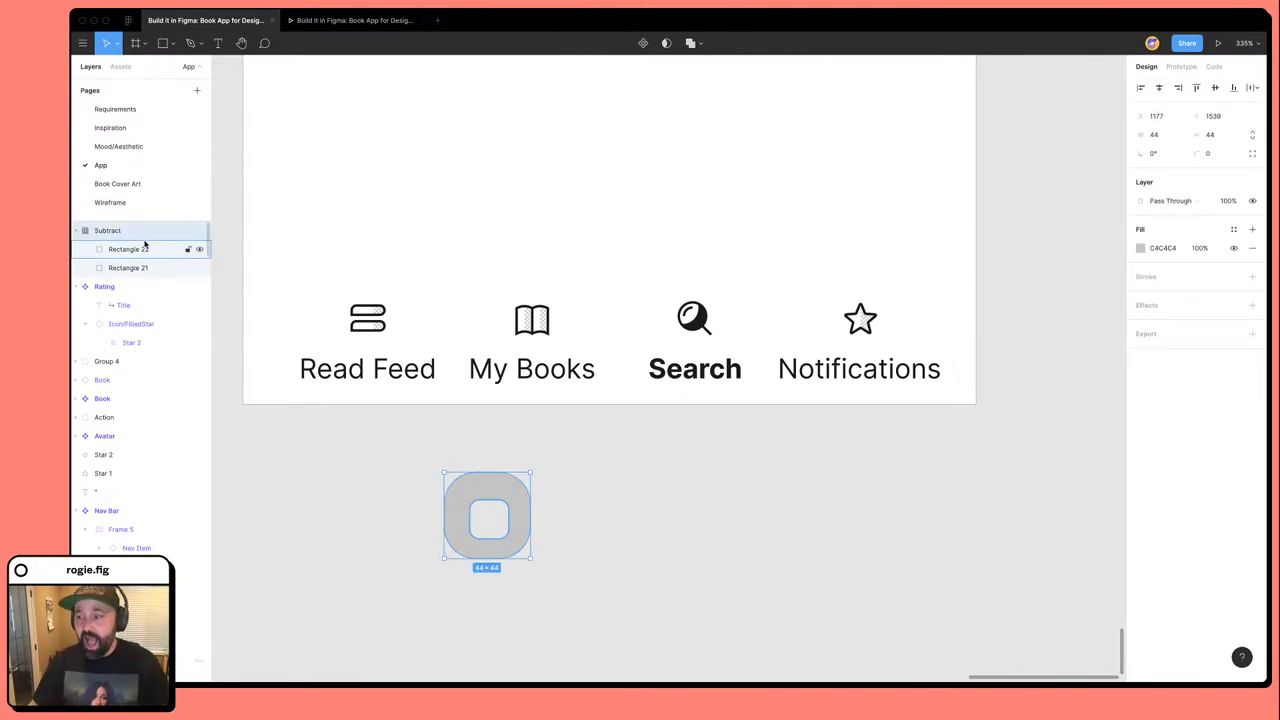
key(Delete)
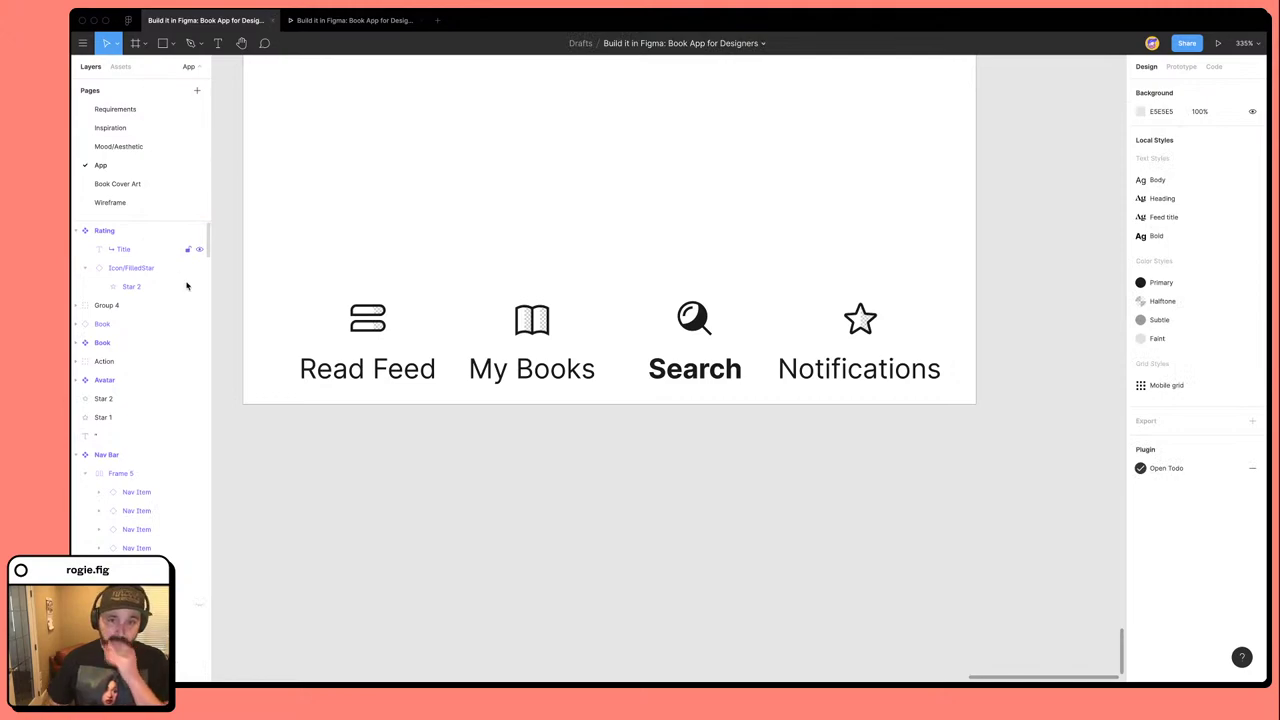
scroll(709, 589, down, 10)
scroll(520, 560, left, 5)
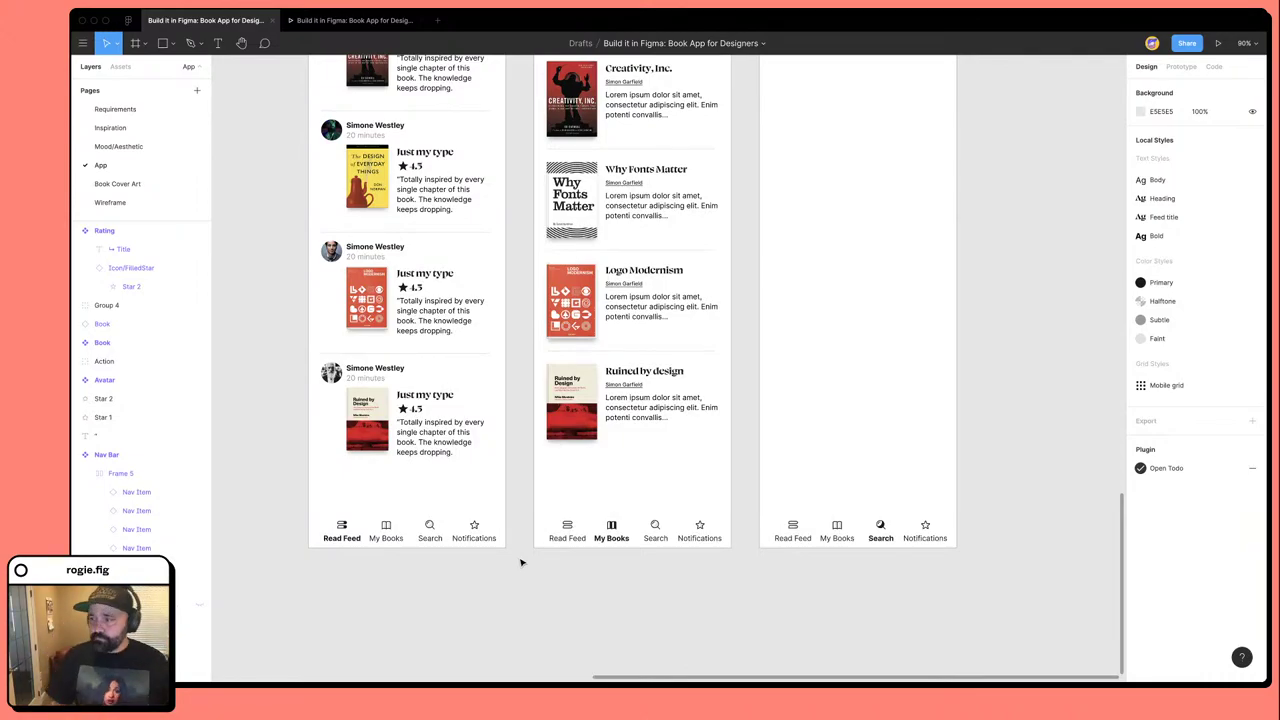
scroll(540, 450, up, 10)
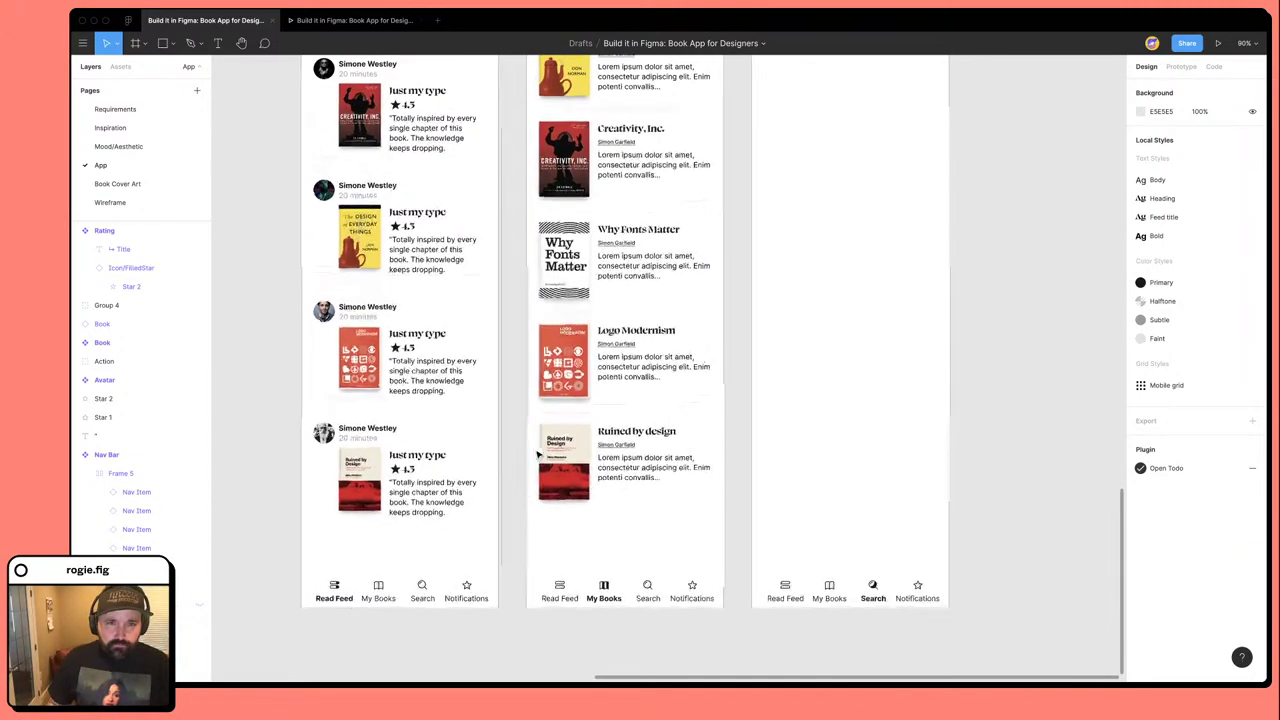
scroll(537, 453, down, 3)
scroll(537, 453, down, 1)
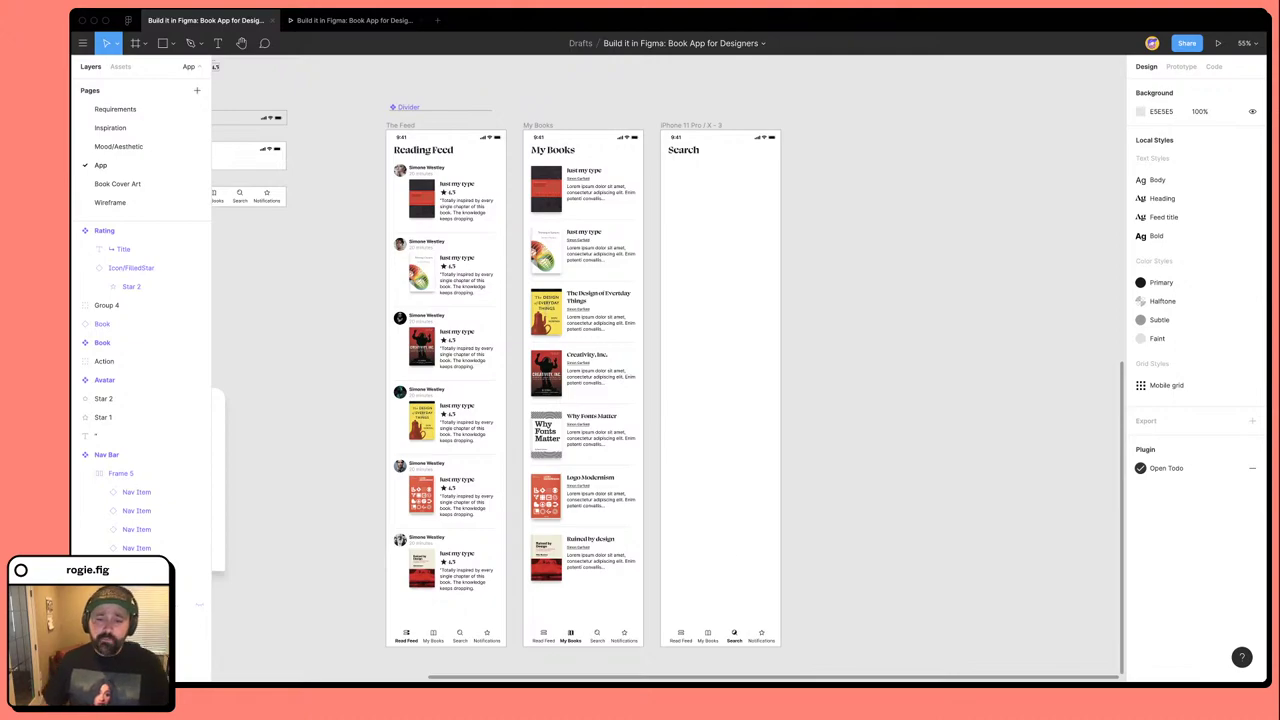
Inspect the third screen's Search icon by selecting its Ellipse 7 and the Subtract group around it, and clear the selection.
scroll(740, 500, down, 1)
ctrl+scroll(760, 455, up, 10)
scroll(714, 497, down, 3)
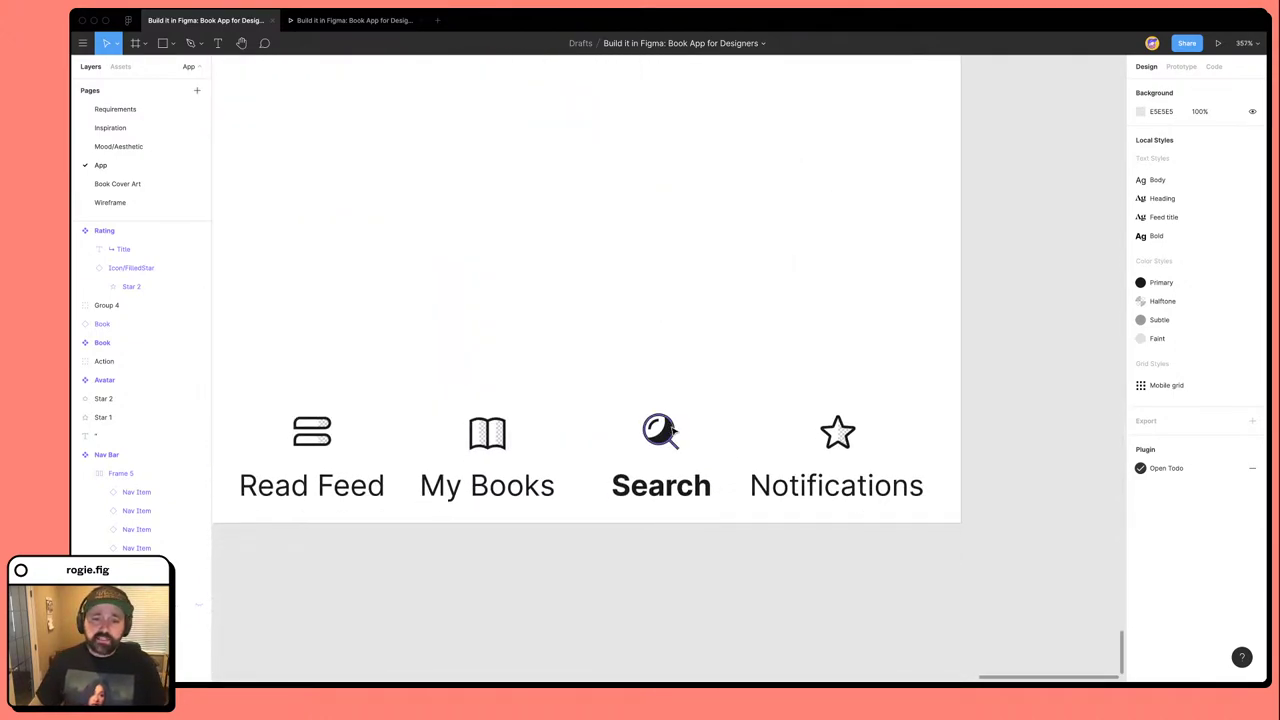
super+click(659, 430)
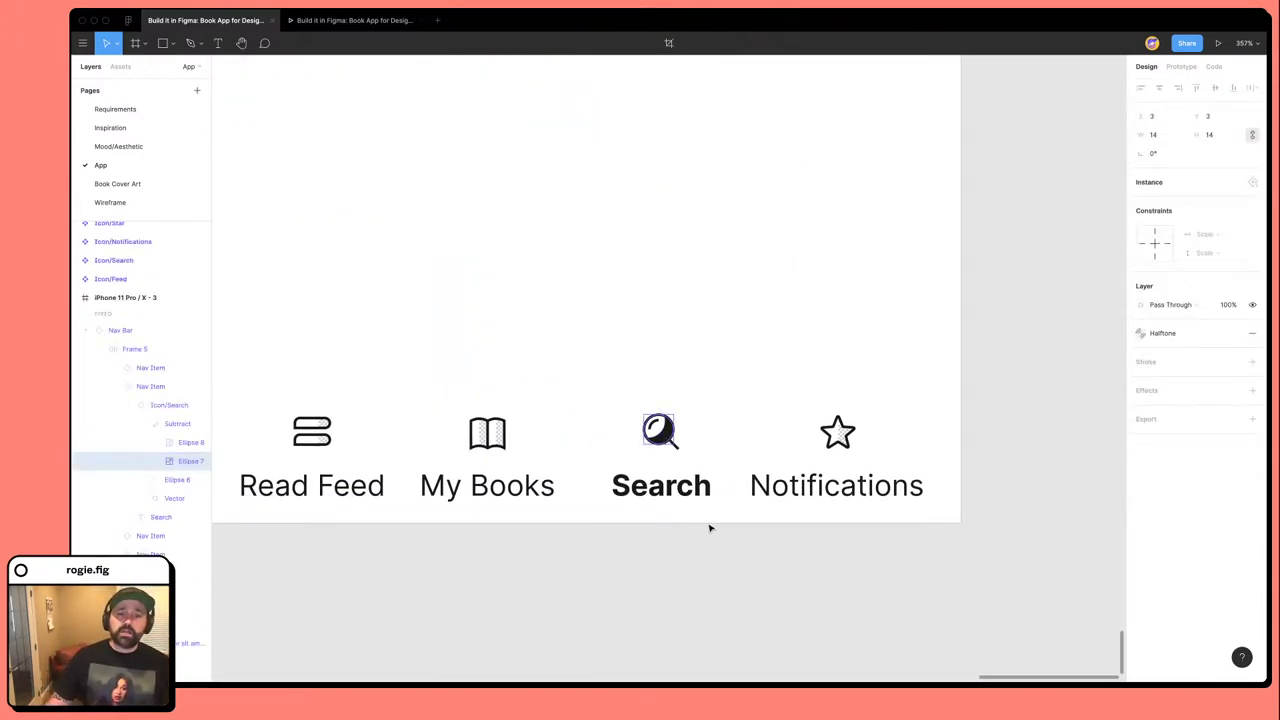
super+right_click(665, 440)
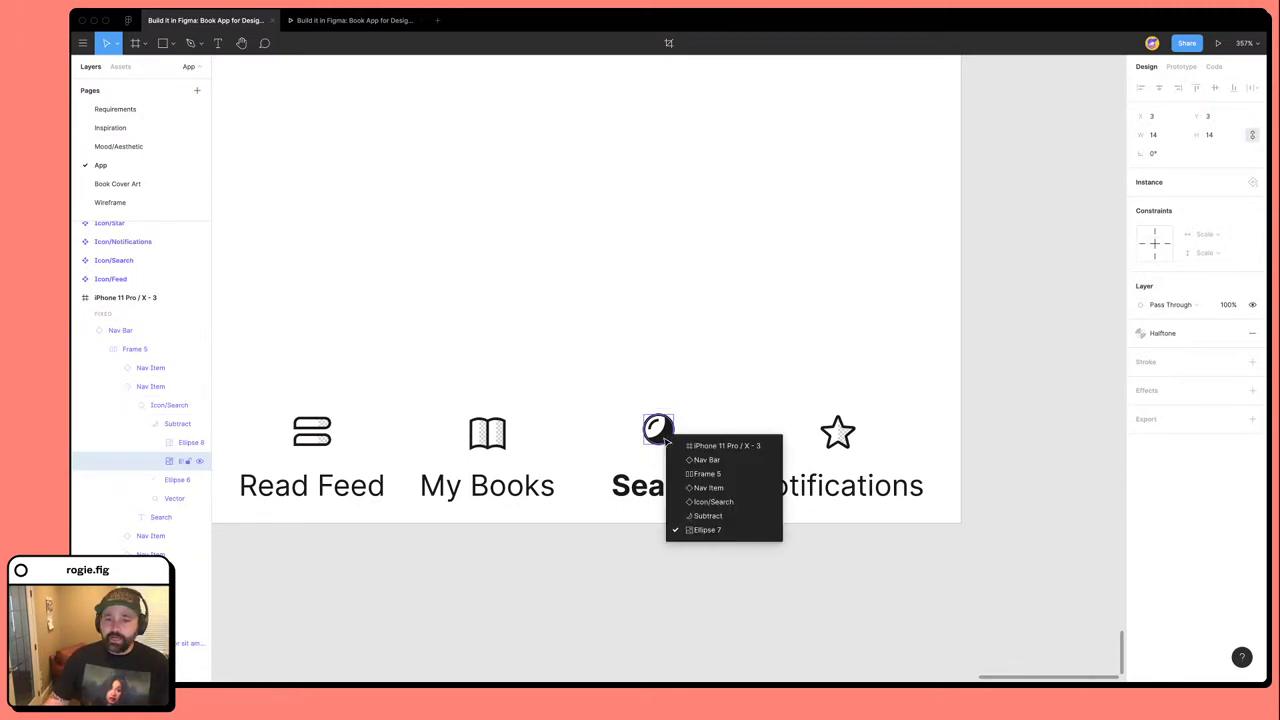
click(705, 516)
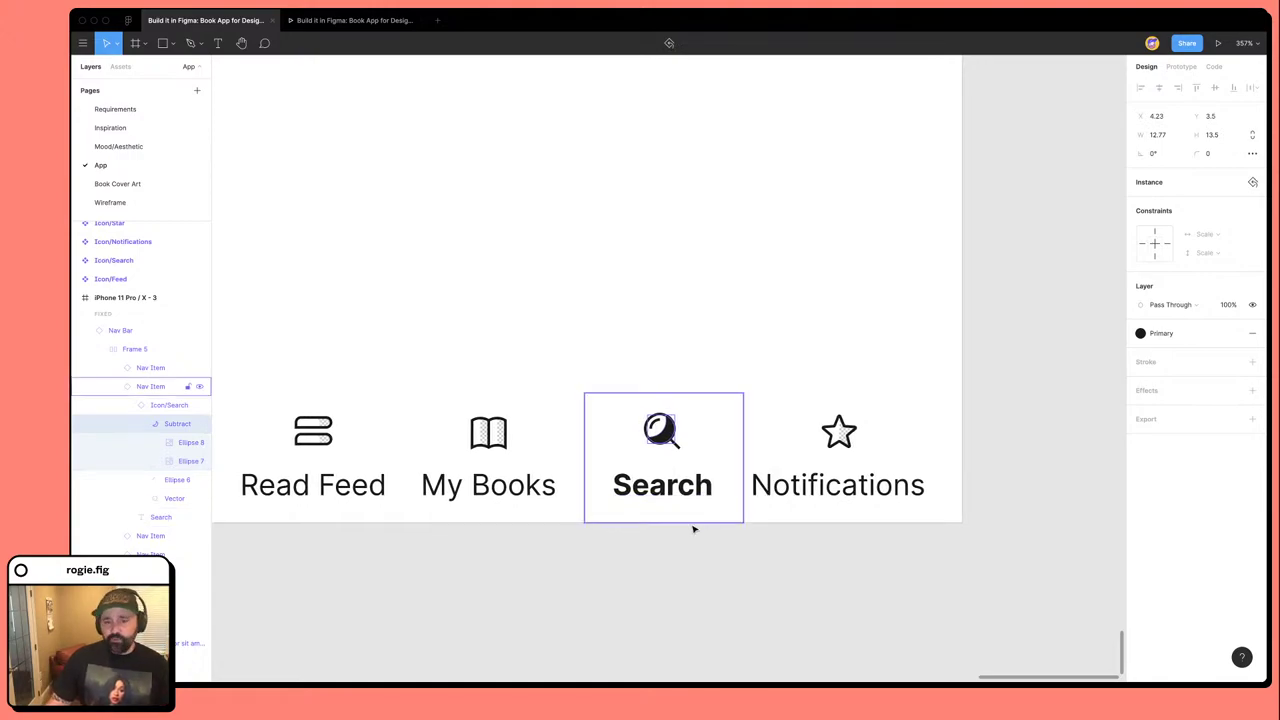
scroll(677, 580, down, 10)
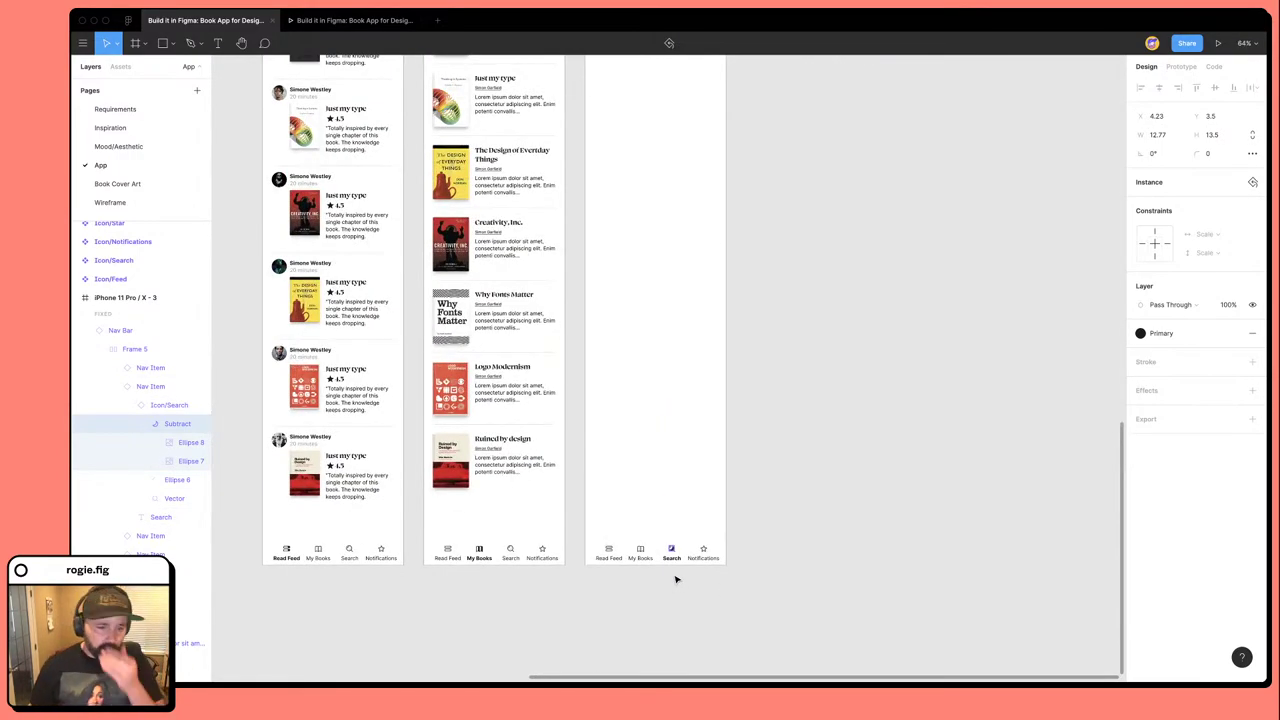
scroll(566, 300, down, 3)
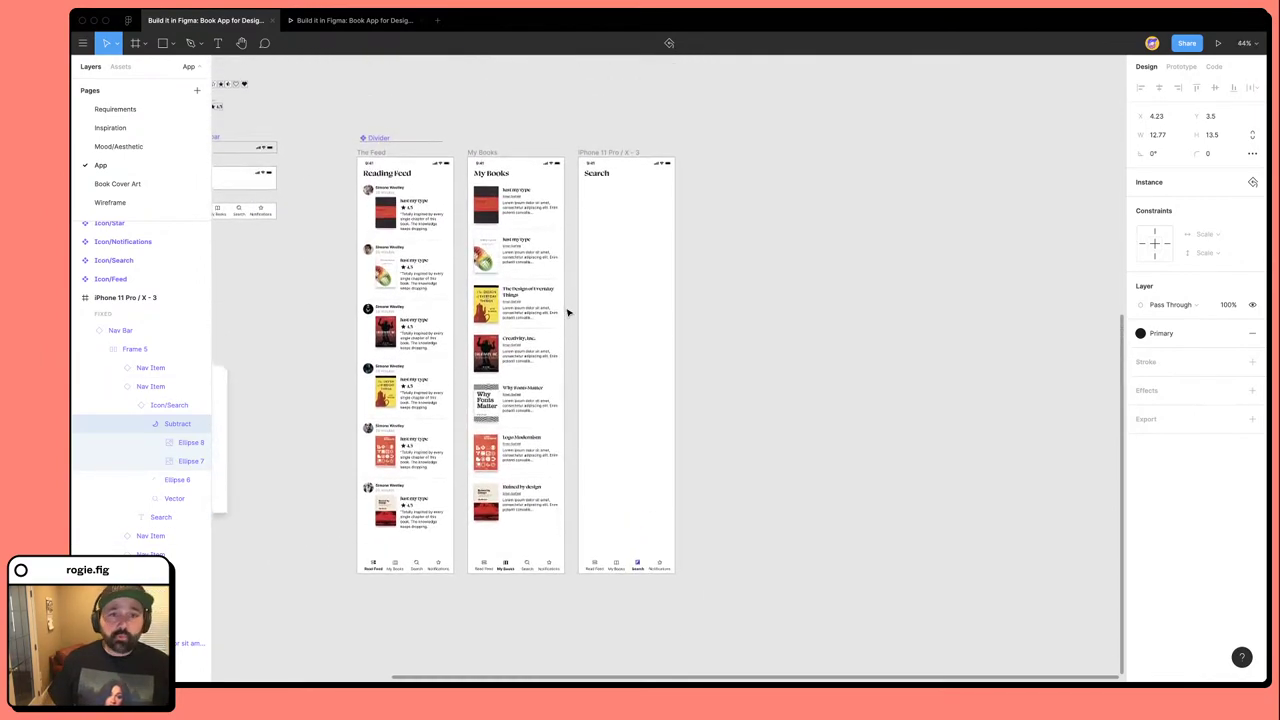
scroll(567, 313, down, 1)
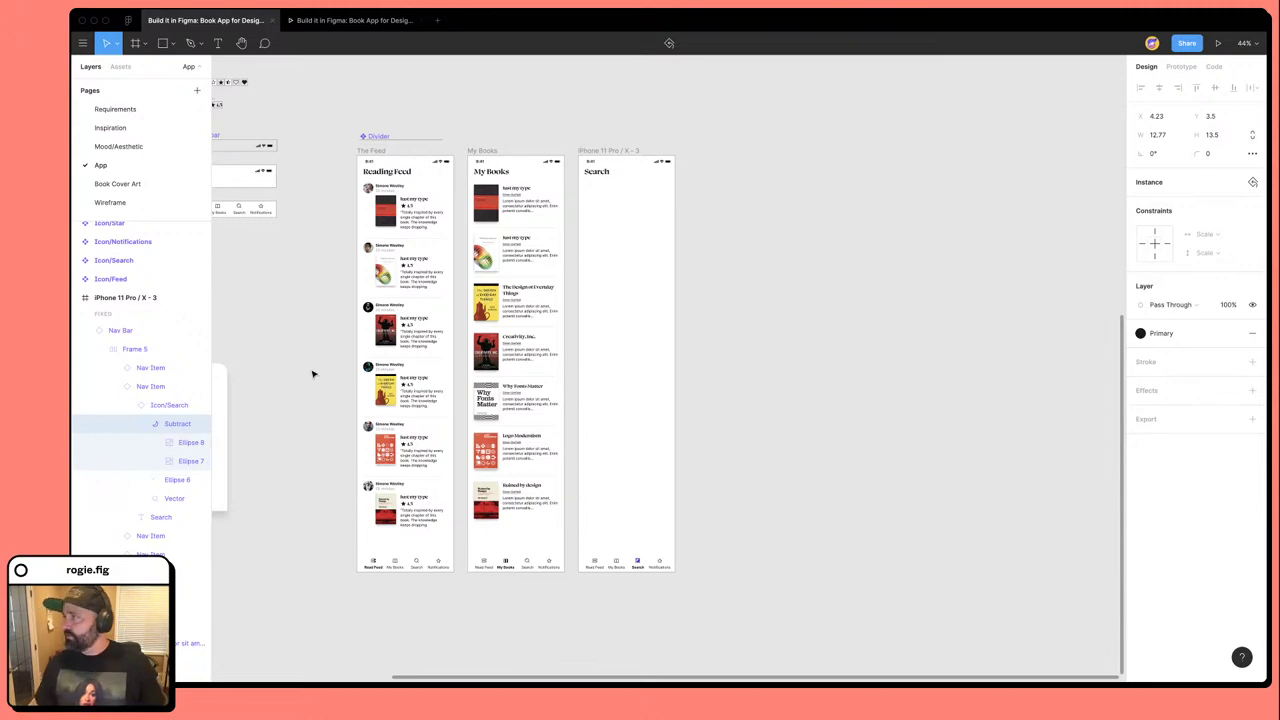
click(720, 402)
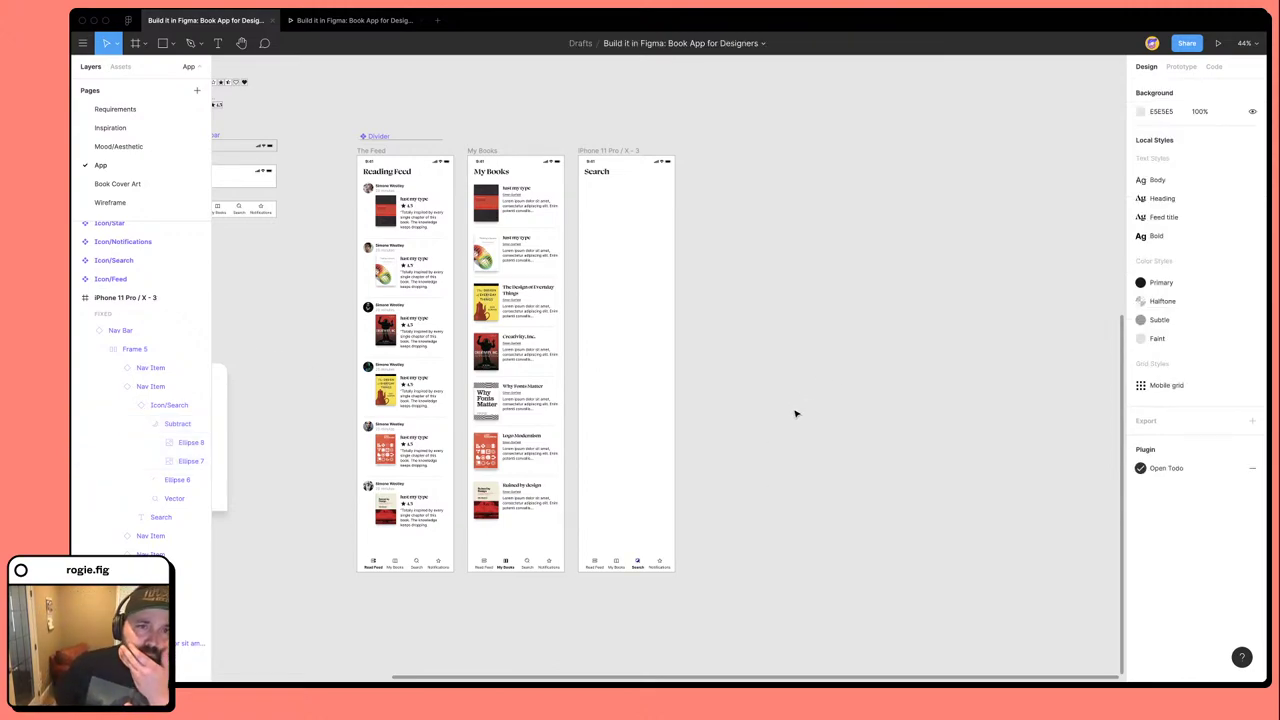
Select the Read Feed item inside the master Nav Bar component and show its prototype interaction.
click(395, 254)
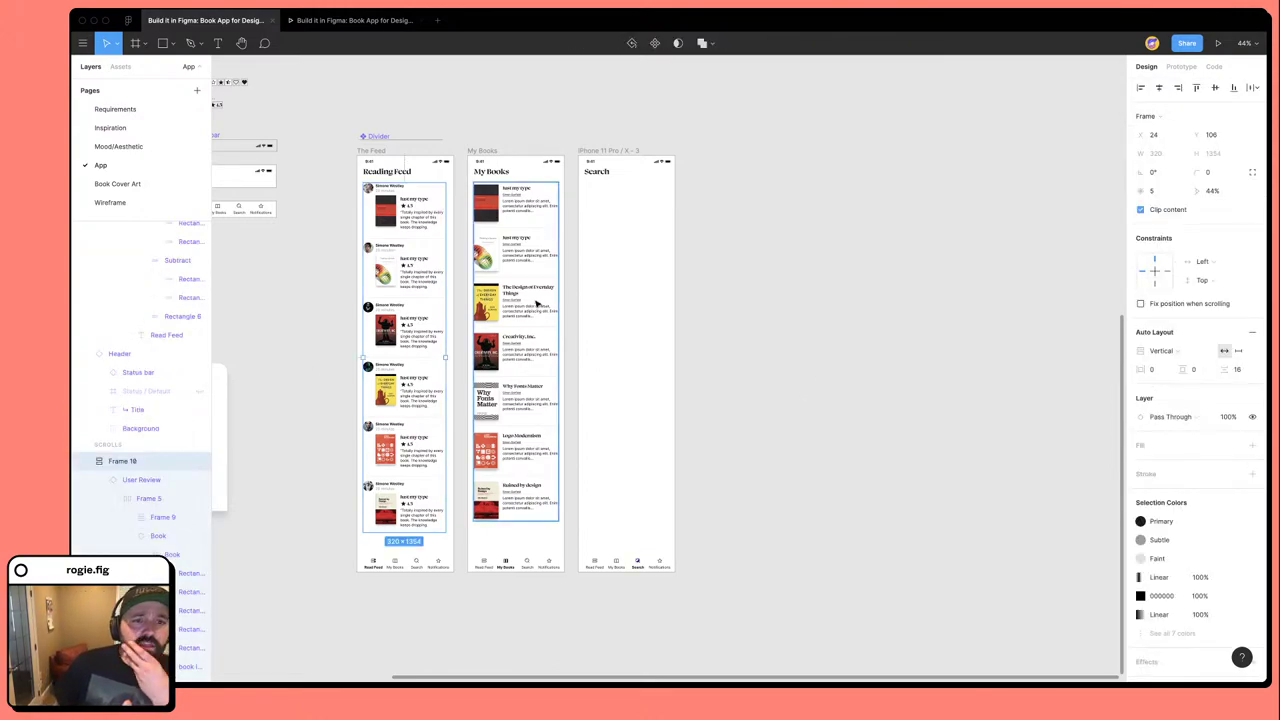
click(540, 305)
scroll(320, 210, left, 2)
click(309, 212)
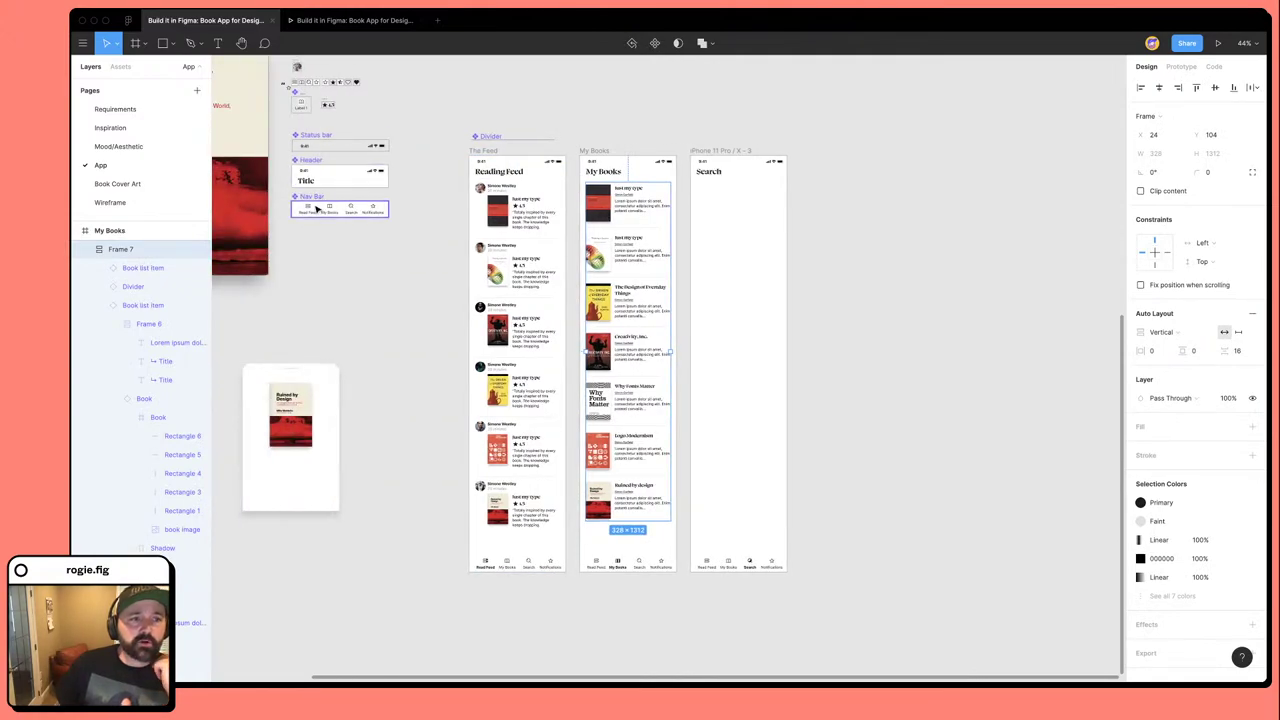
double_click(309, 212)
double_click(309, 212)
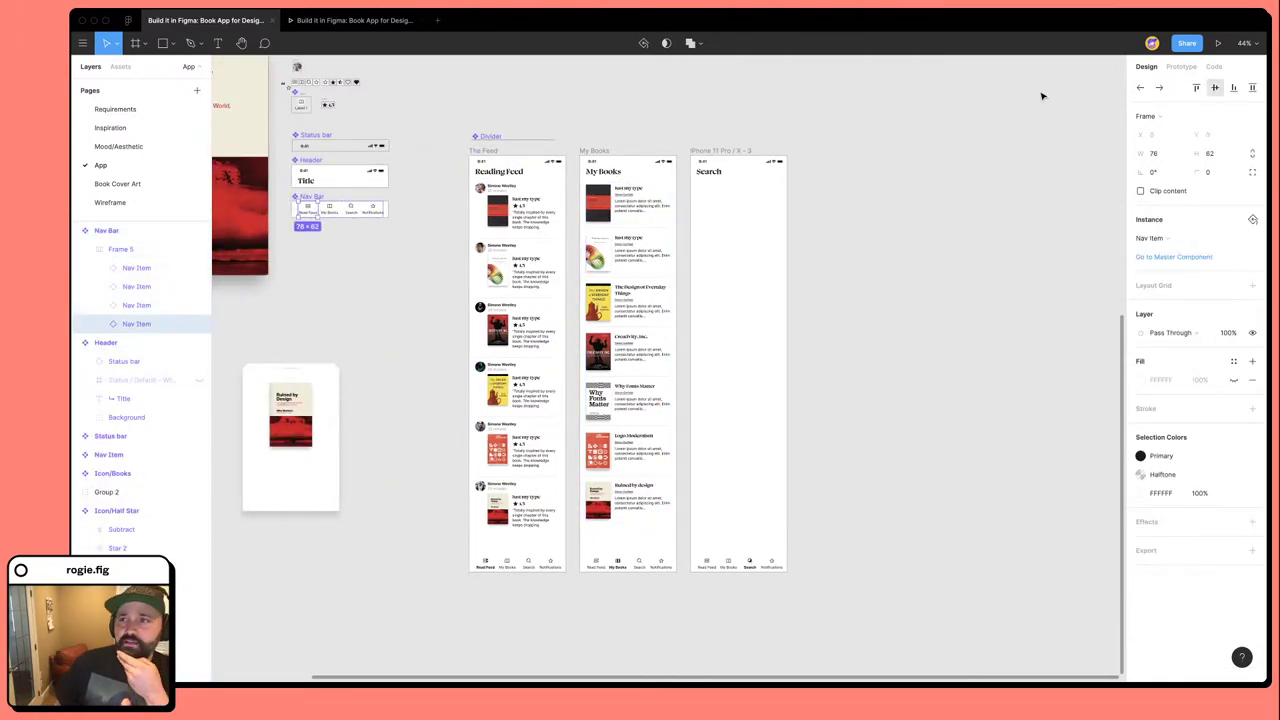
click(1181, 66)
scroll(502, 280, left, 5)
scroll(502, 280, up, 3)
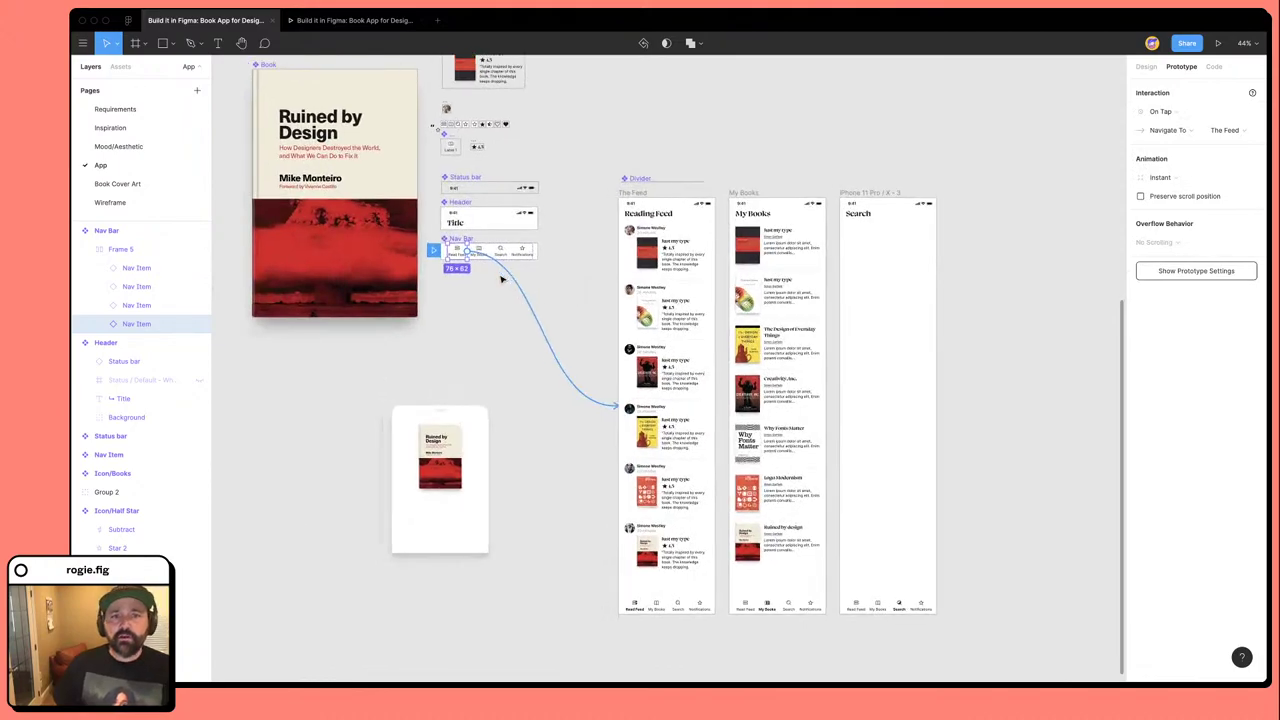
scroll(571, 451, up, 5)
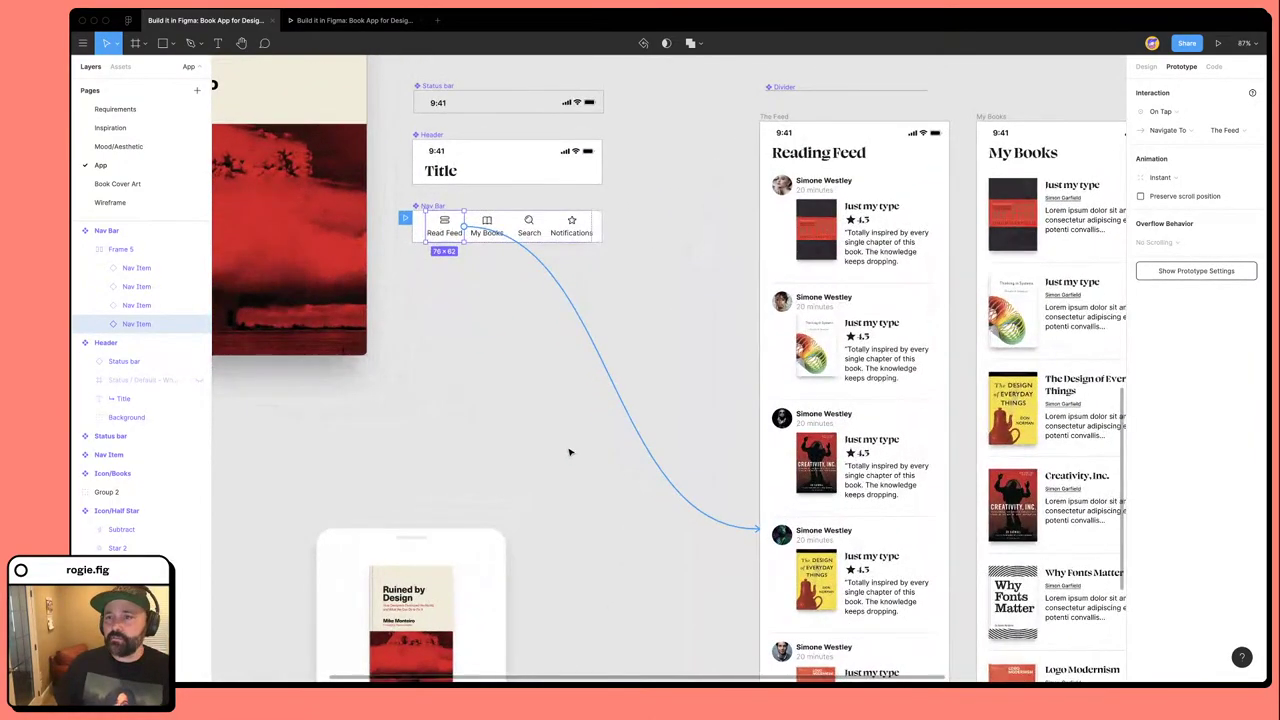
scroll(583, 374, right, 2)
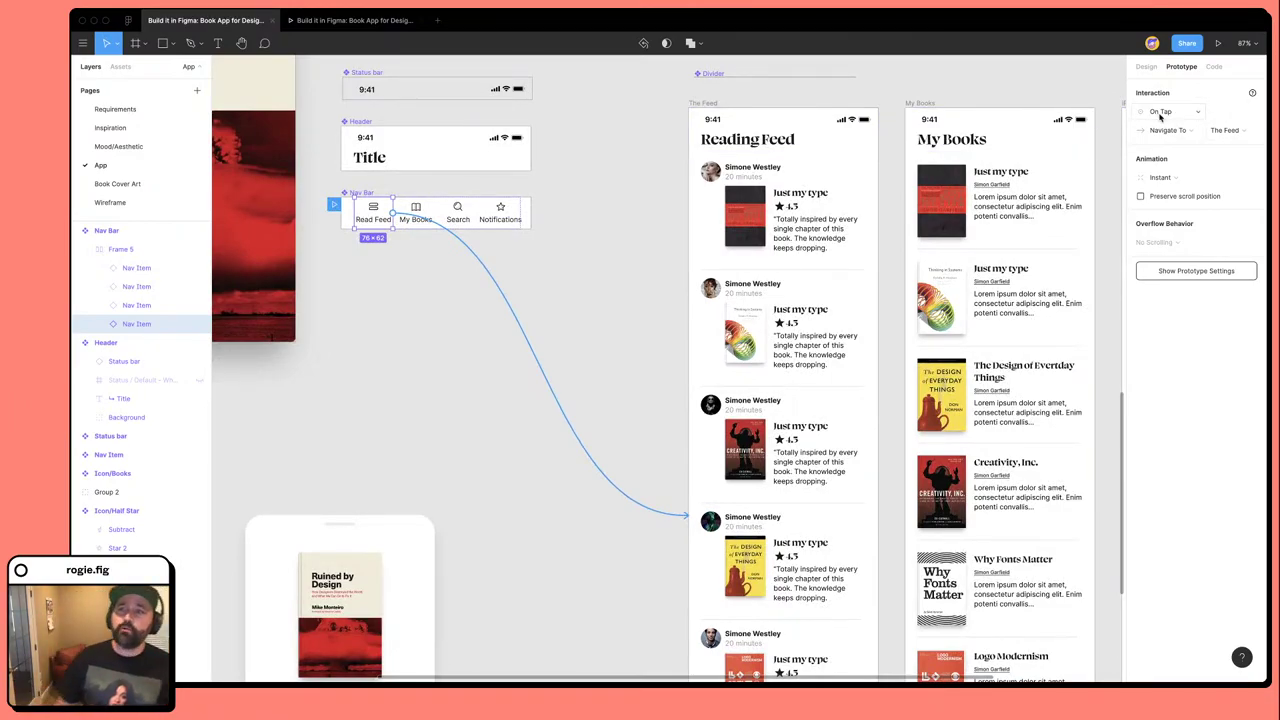
Set the Read Feed item's transition animation to Push with a duration of 200 ms.
click(1165, 178)
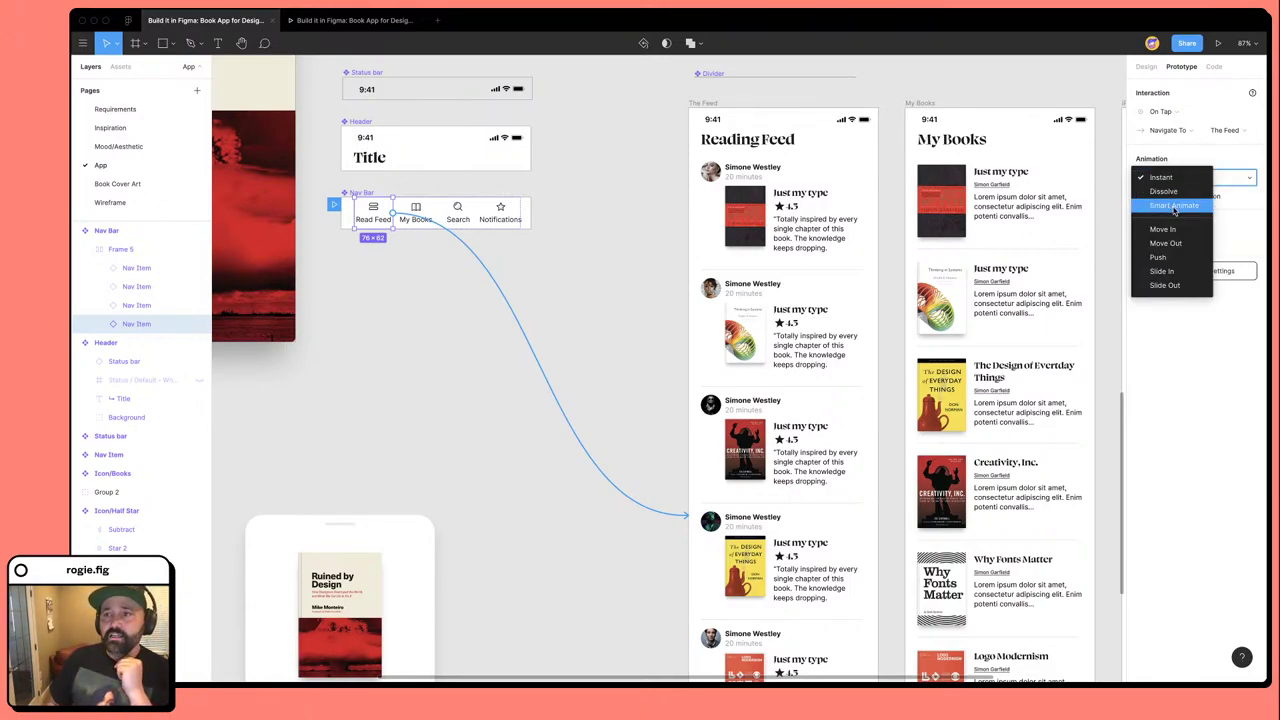
click(1245, 217)
click(1160, 177)
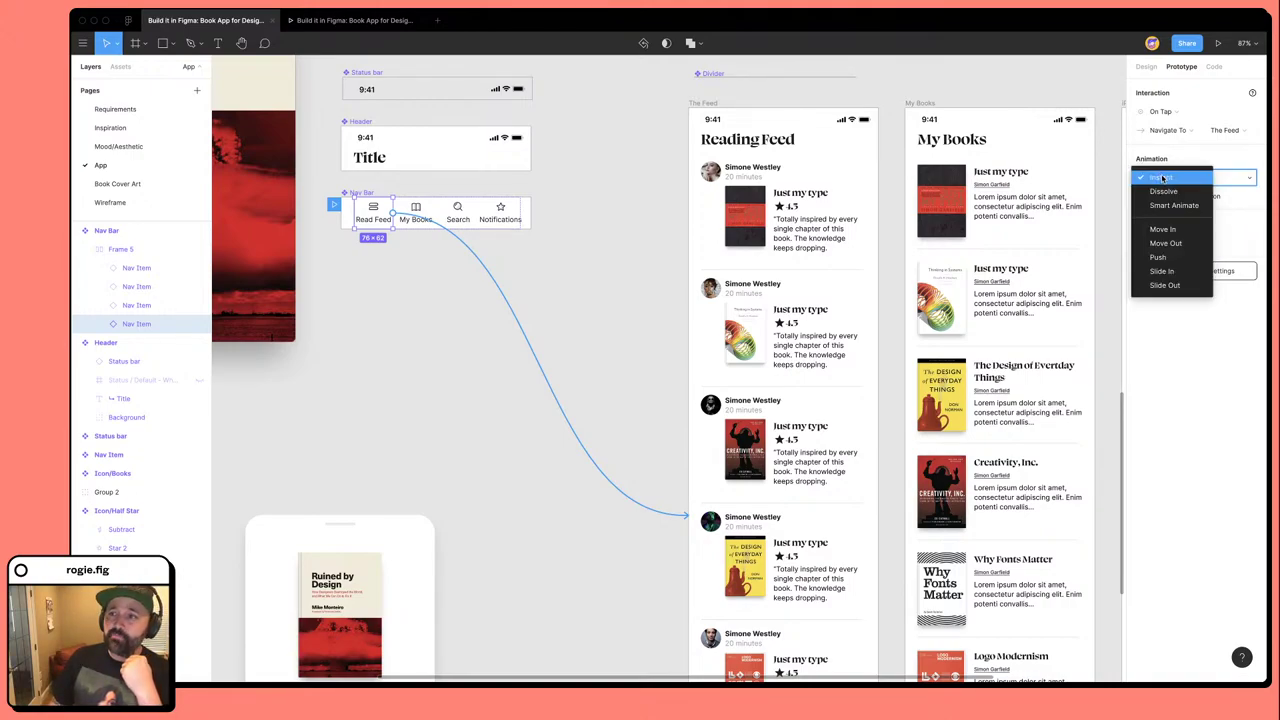
click(1178, 257)
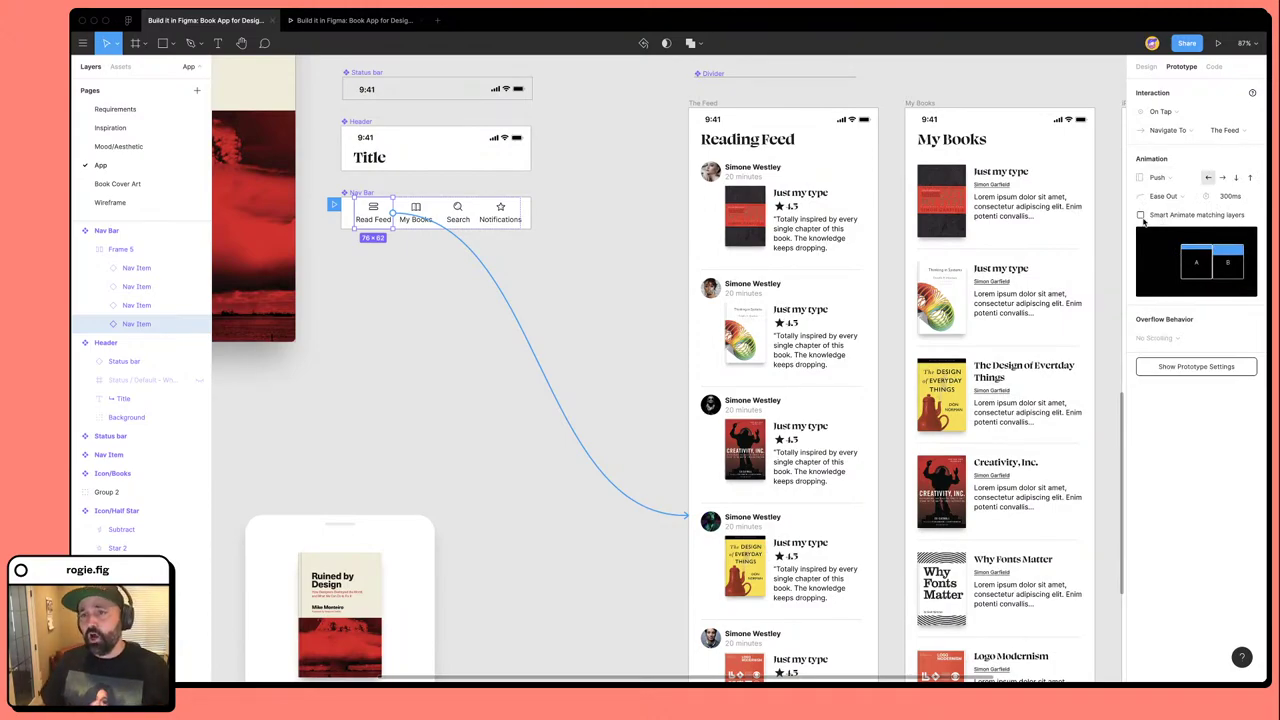
scroll(1143, 222, right, 3)
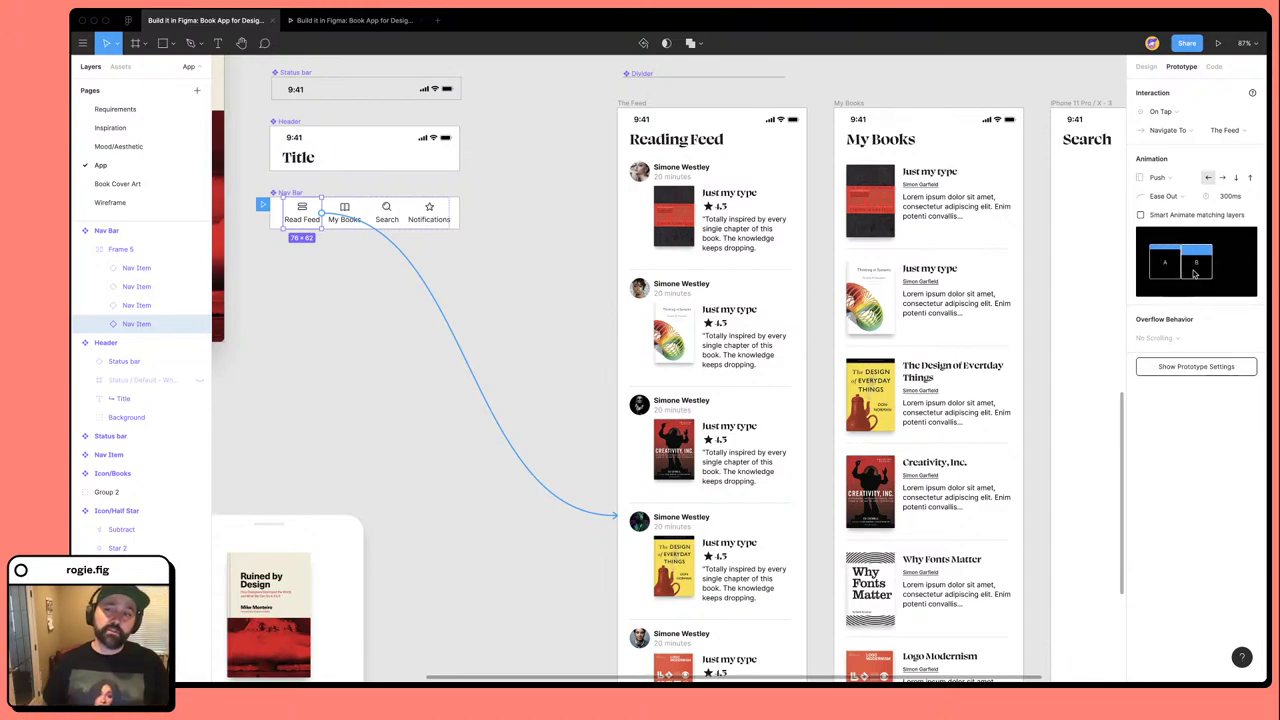
click(1226, 197)
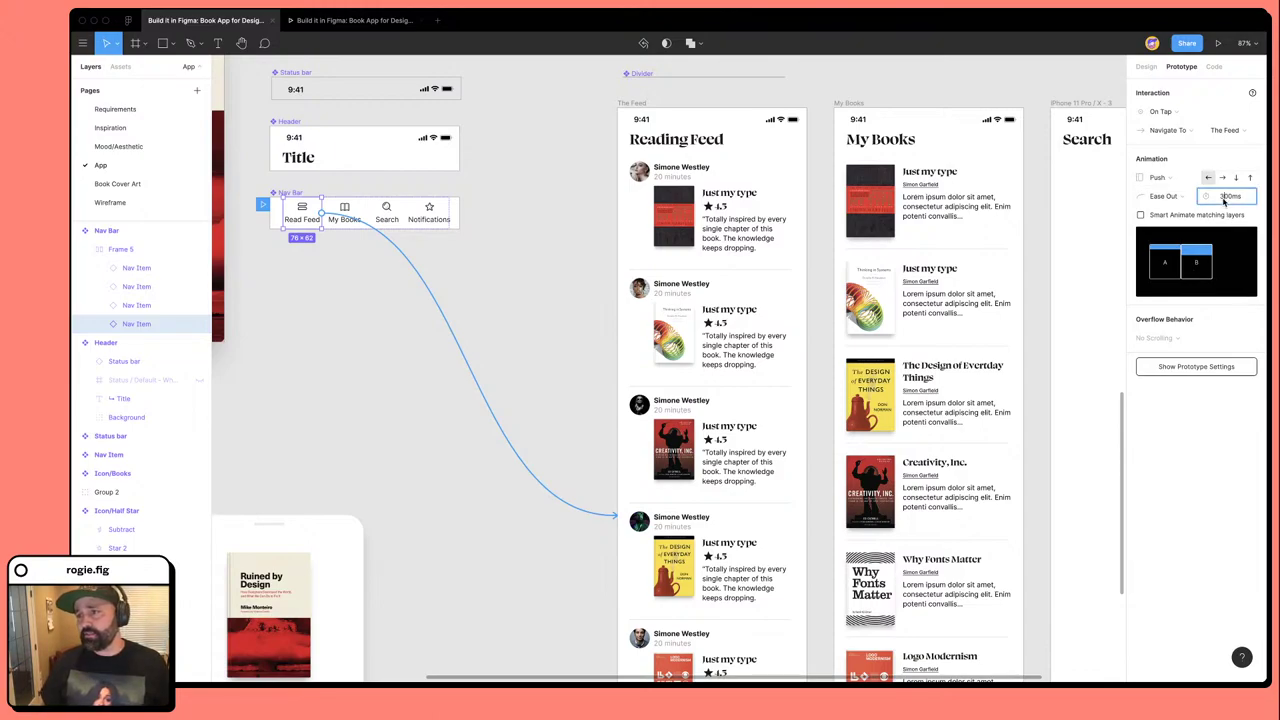
click(1223, 199)
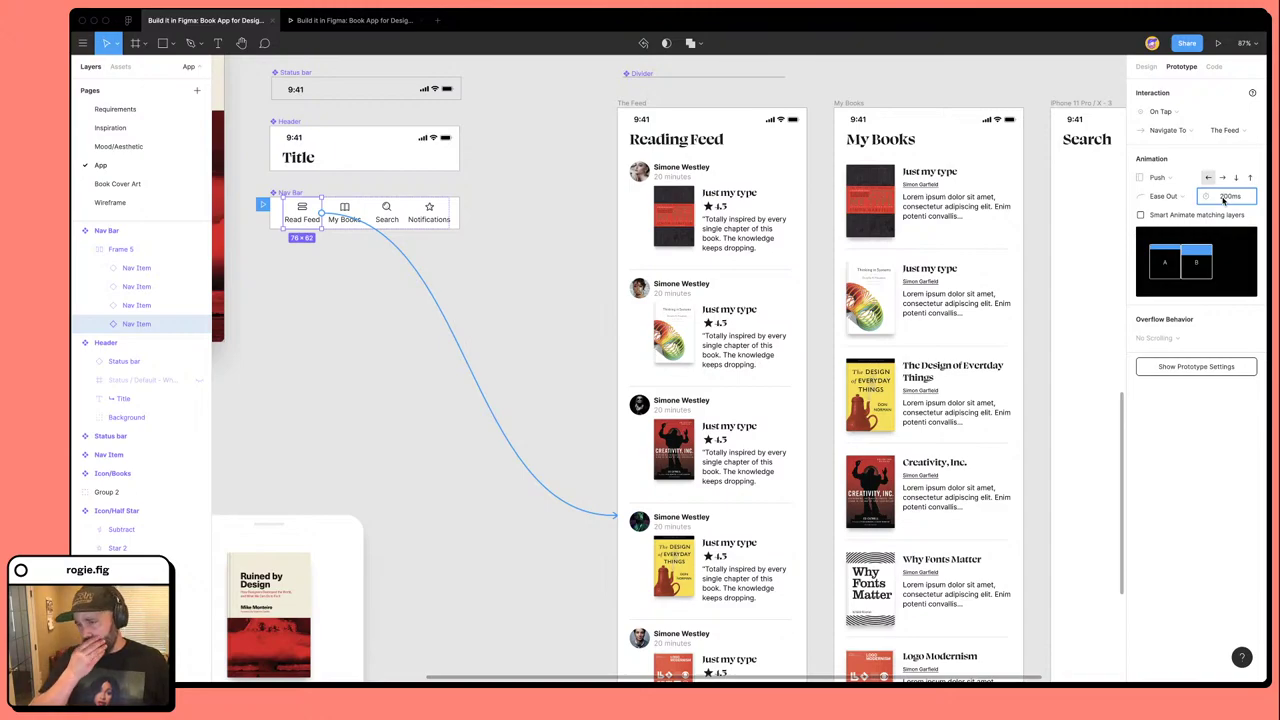
key(Return)
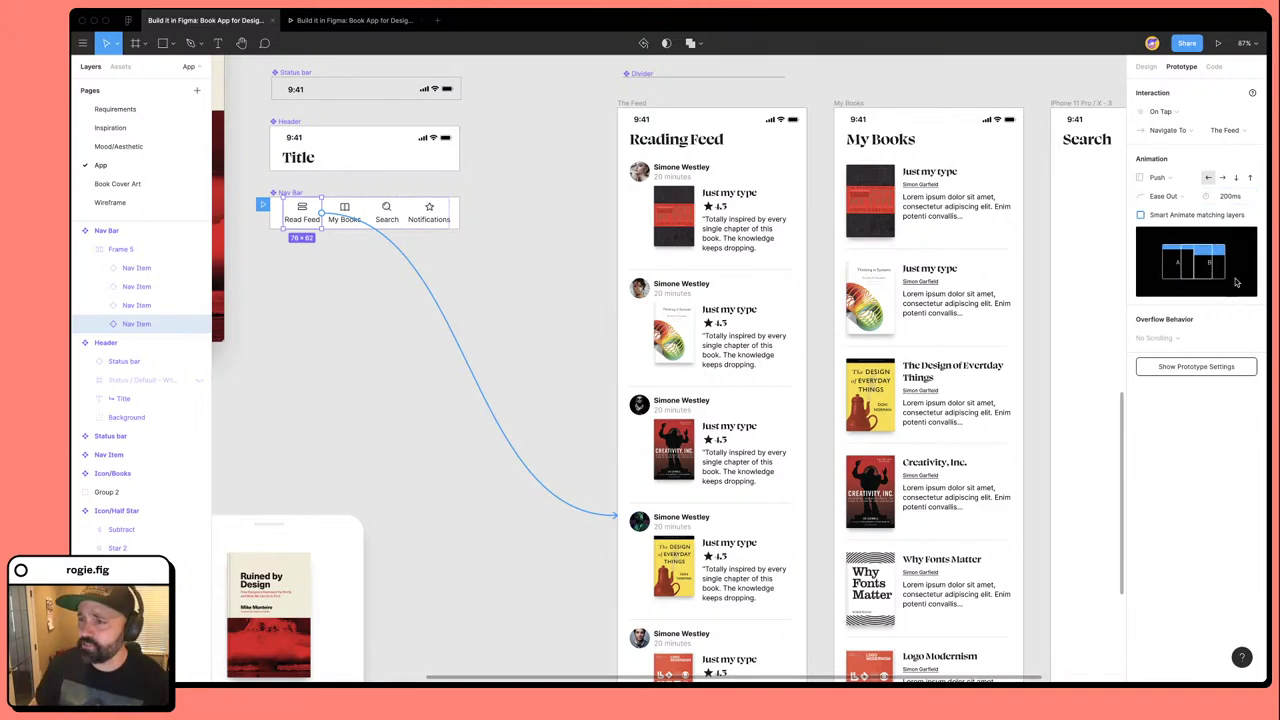
Test the transition in the prototype preview by switching to My Books and back to Read Feed.
click(365, 22)
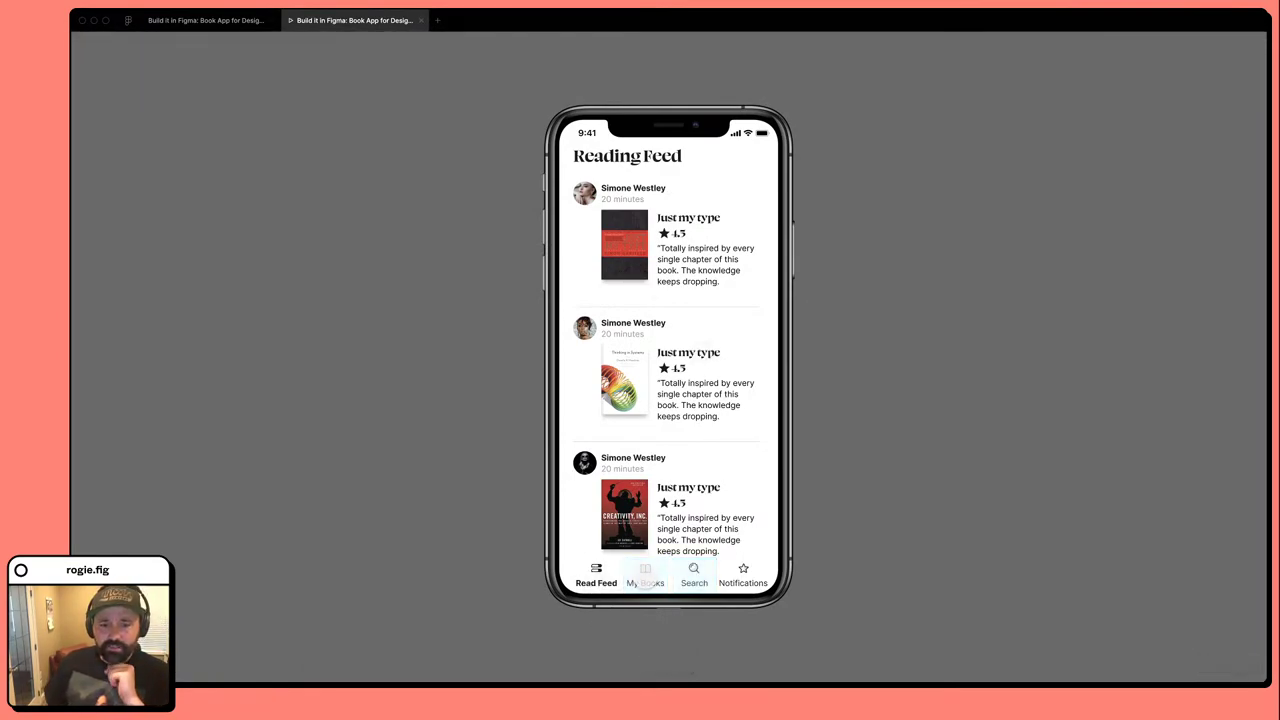
click(624, 583)
click(600, 578)
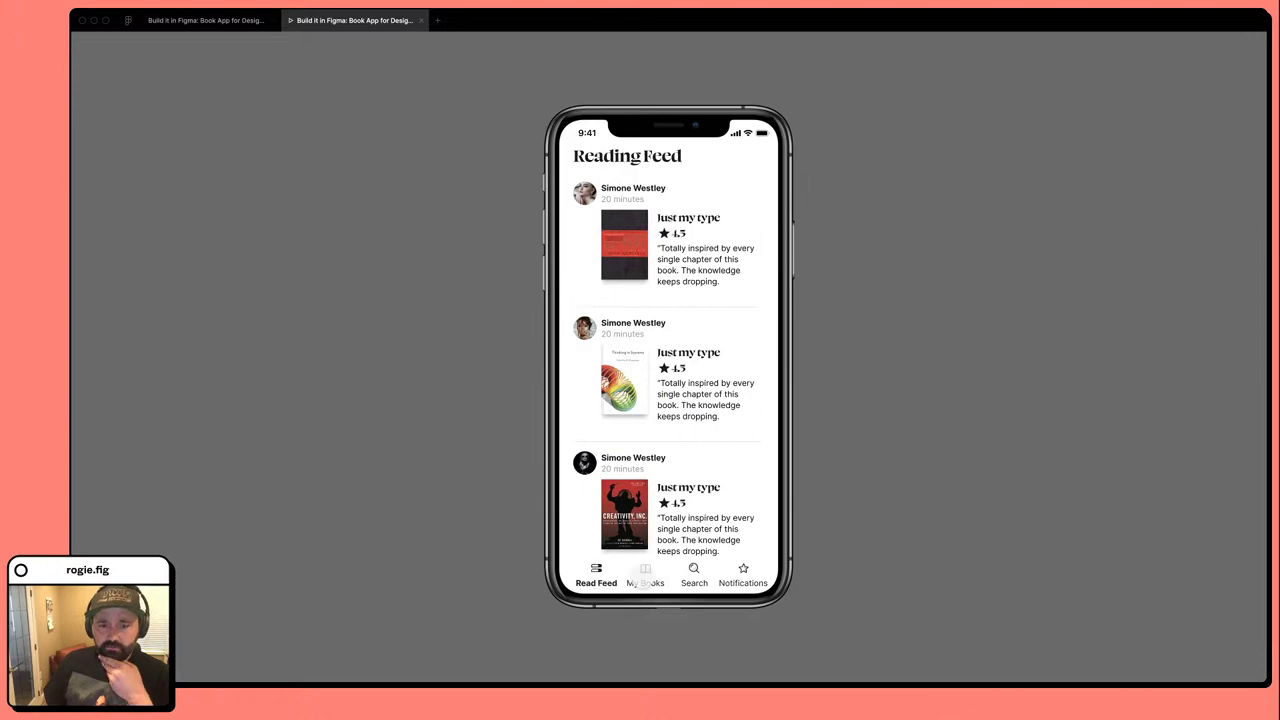
Set the My Books item's transition in the master Nav Bar to Push with a duration of 200 ms.
click(644, 578)
click(223, 14)
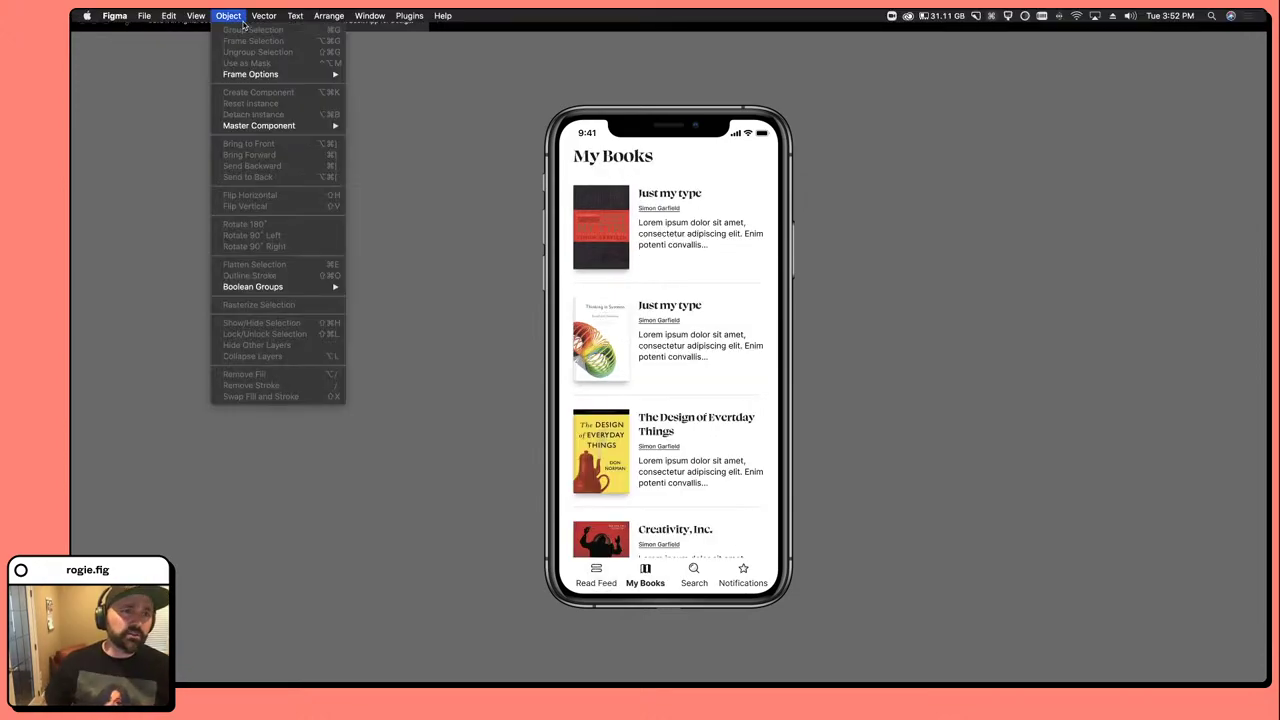
click(168, 27)
click(340, 211)
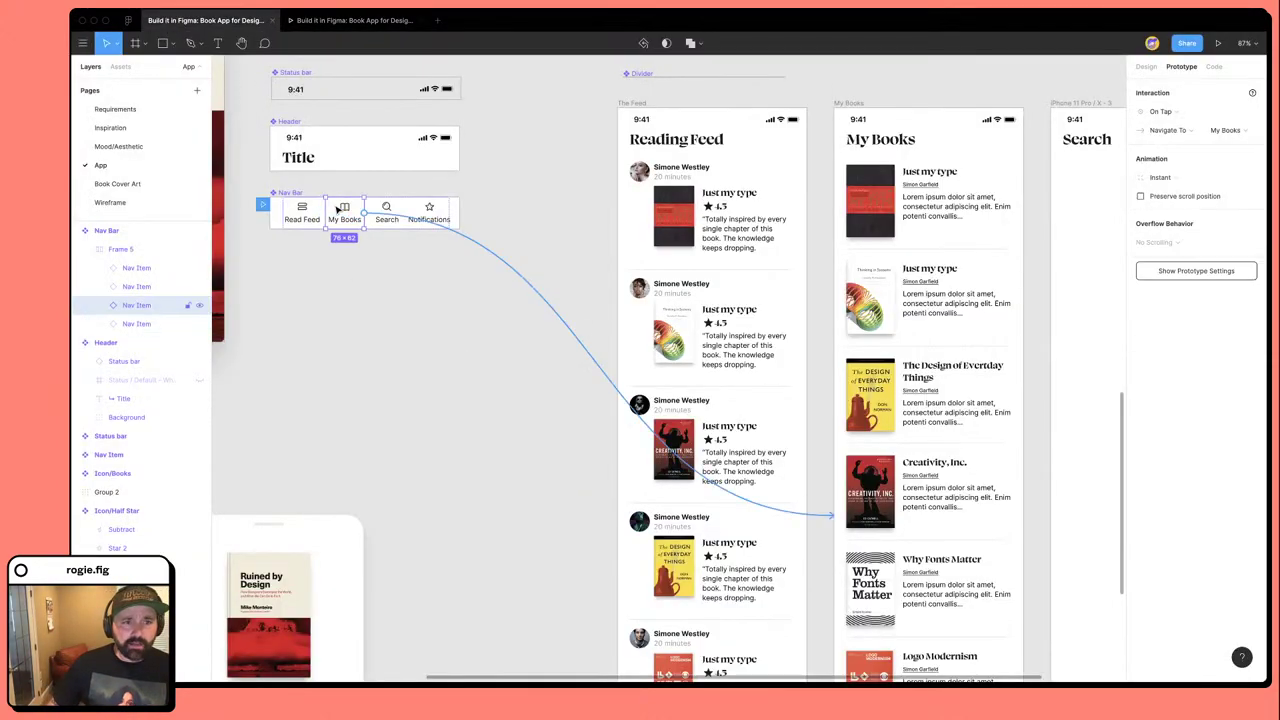
click(1190, 177)
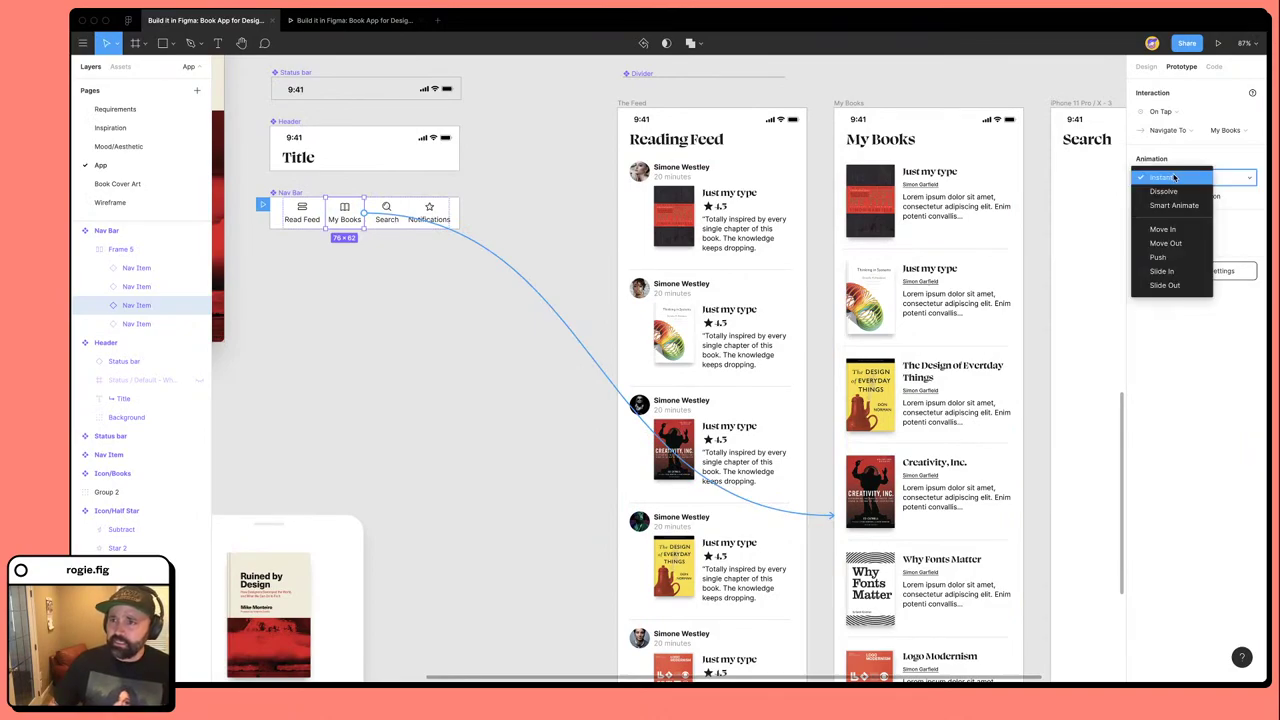
click(1170, 257)
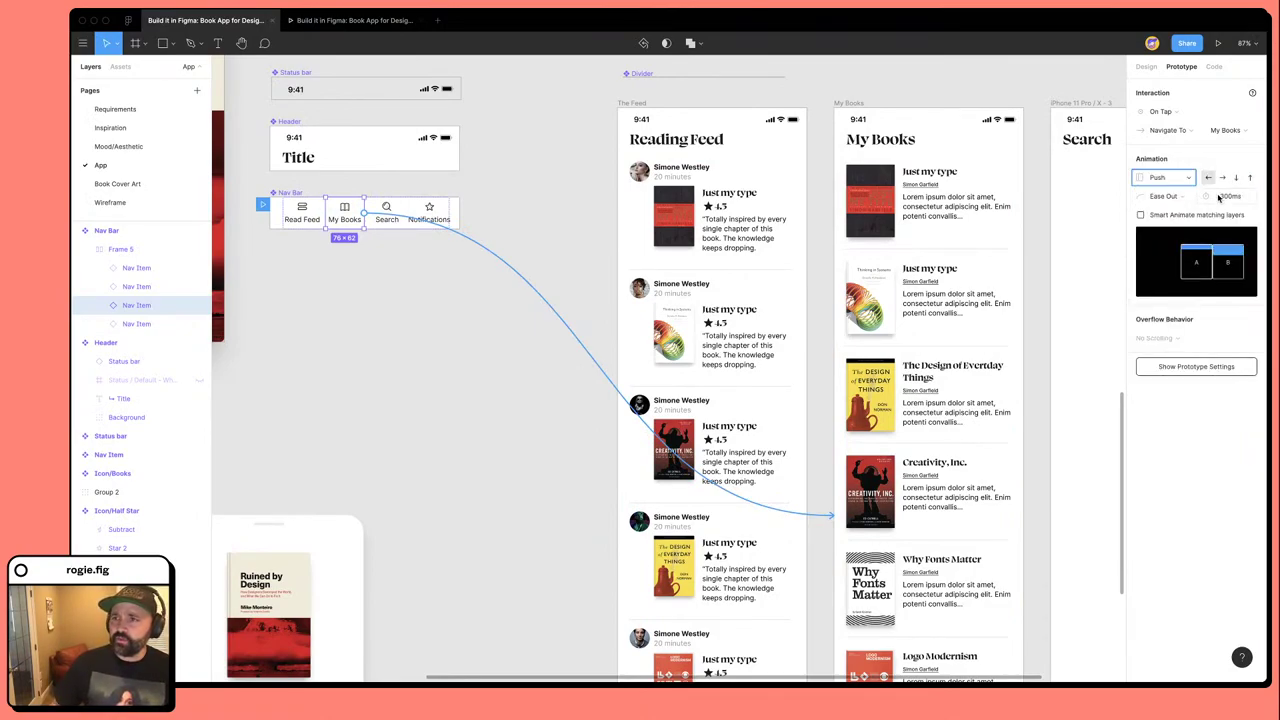
click(1222, 197)
text(3)
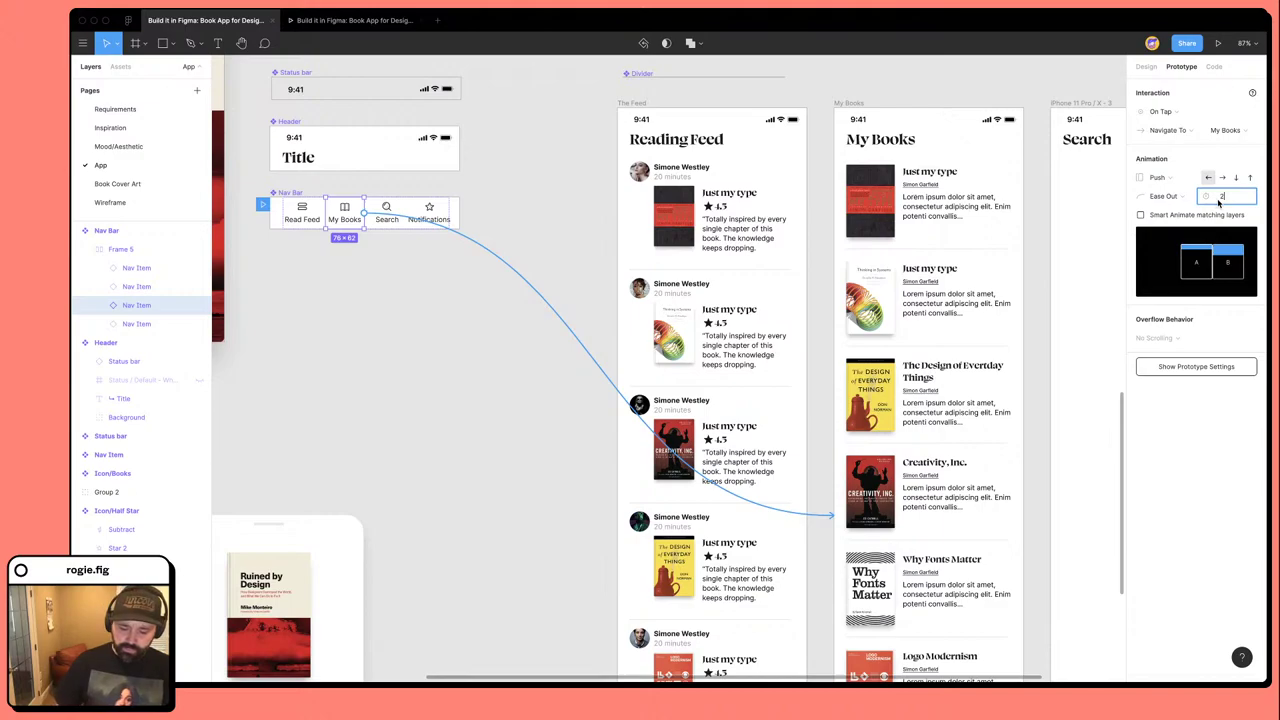
key(Return)
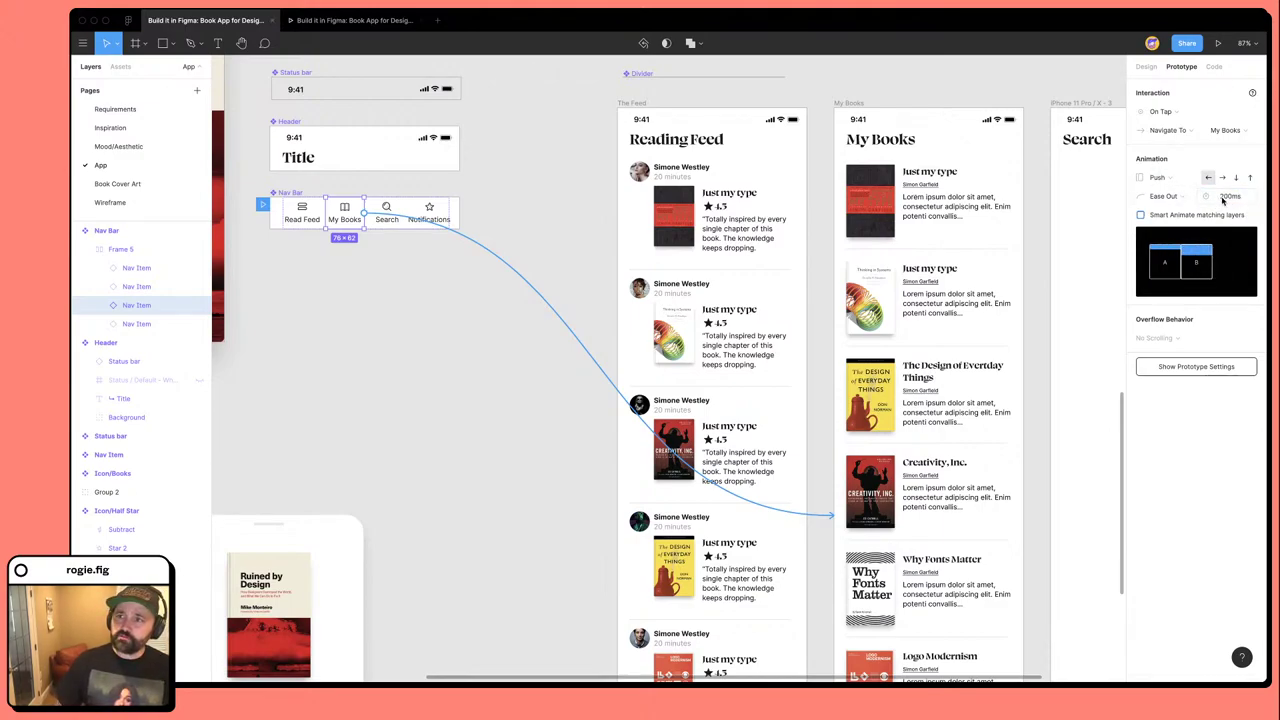
Try shortening the My Books transition to 141 ms and restore its duration to 200 ms.
click(1229, 200)
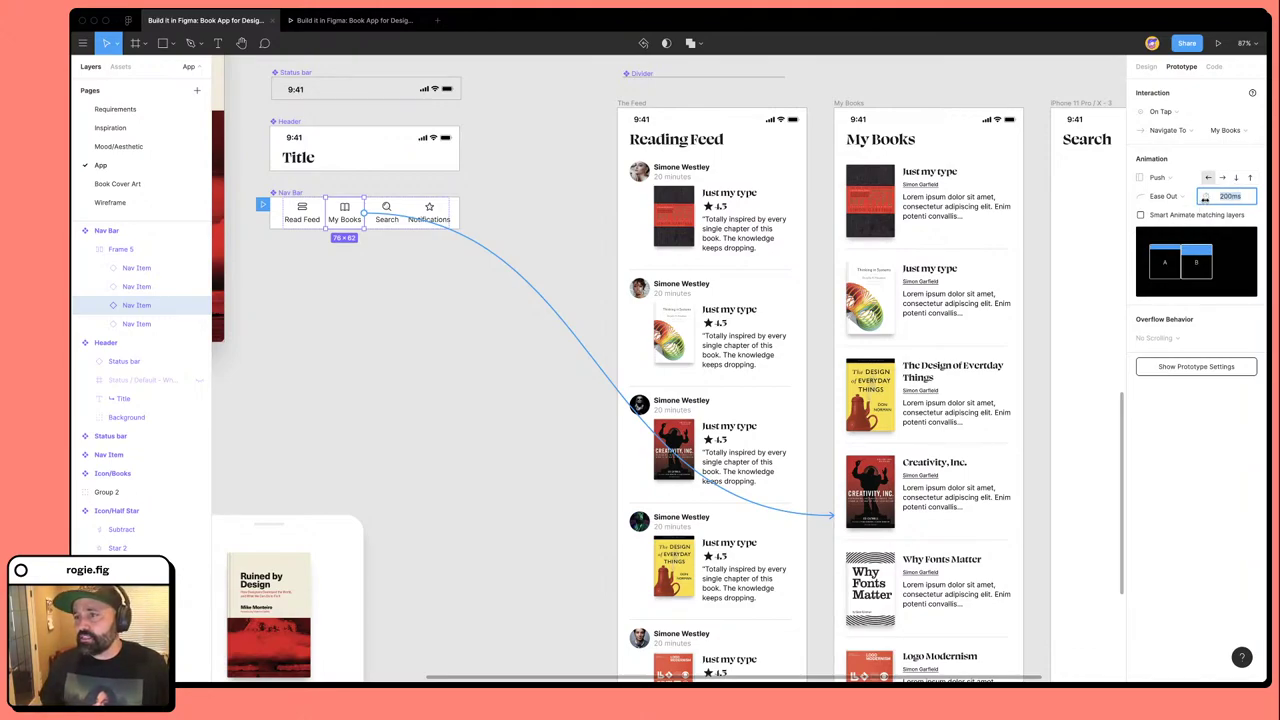
drag(1205, 196, 1138, 196)
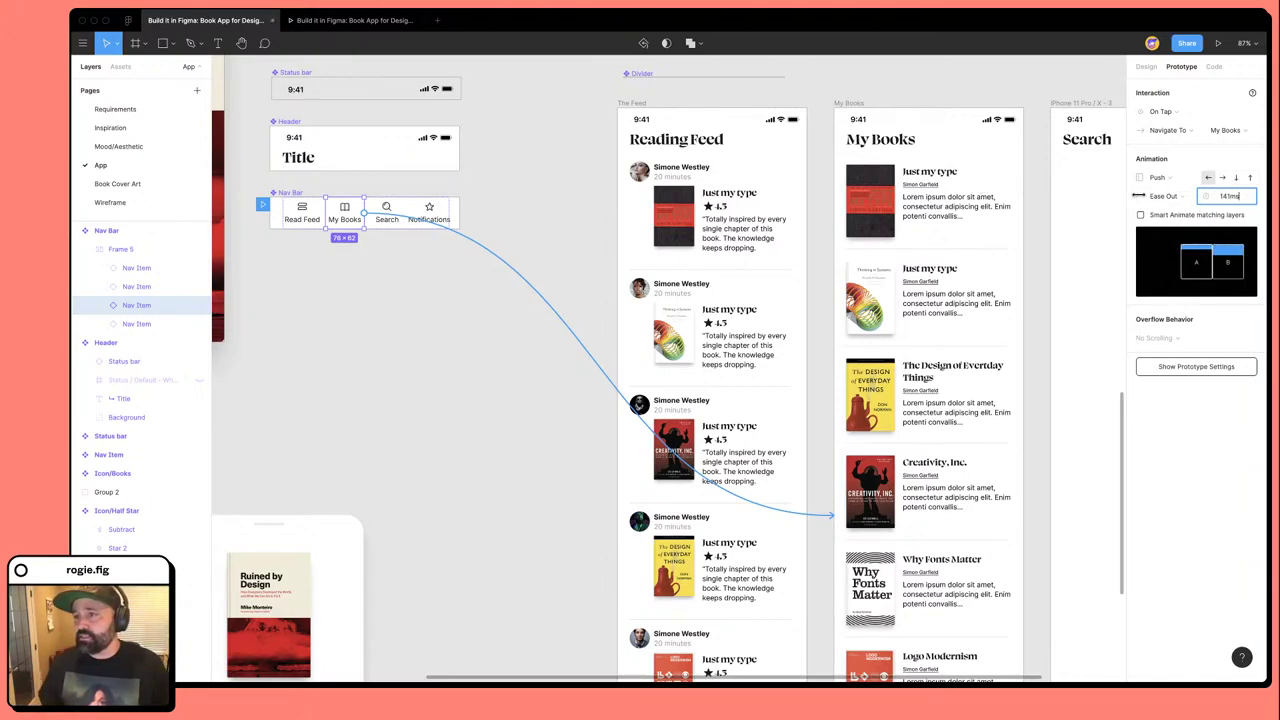
drag(1230, 196, 1118, 186)
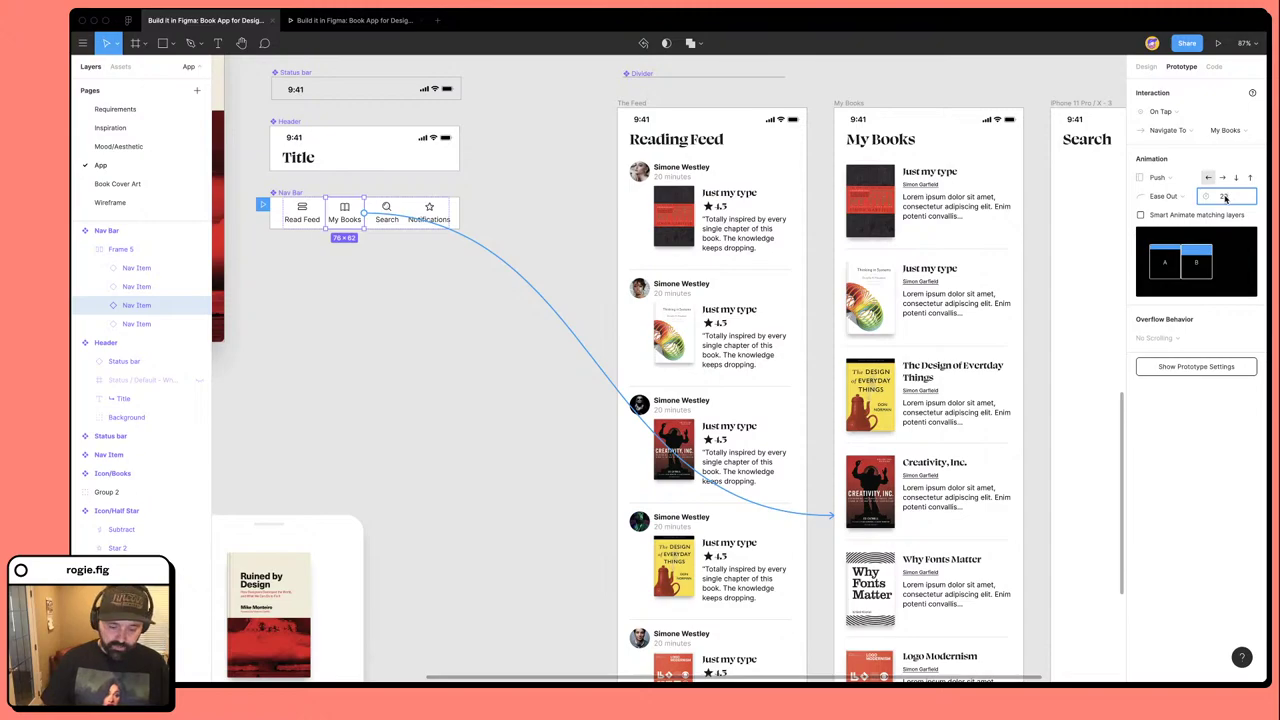
key(Return)
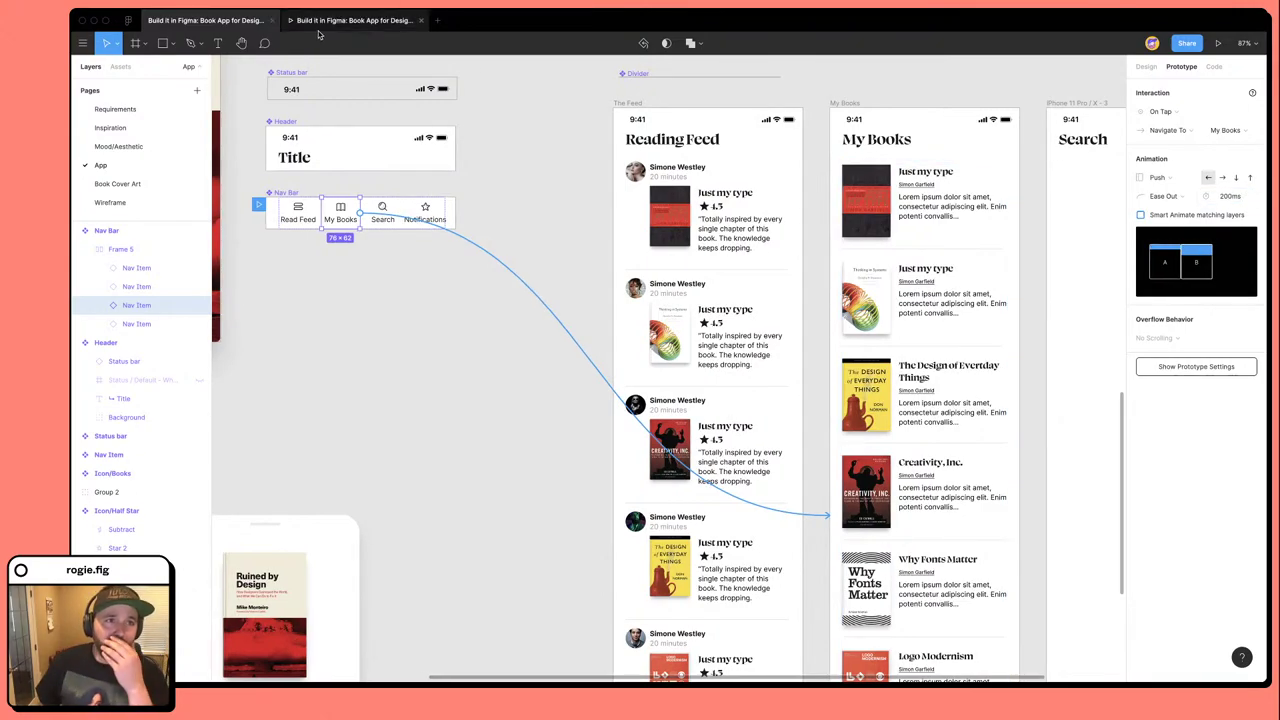
Test the push transitions in the prototype preview by switching repeatedly between Read Feed and My Books.
click(320, 24)
scroll(716, 480, down, 5)
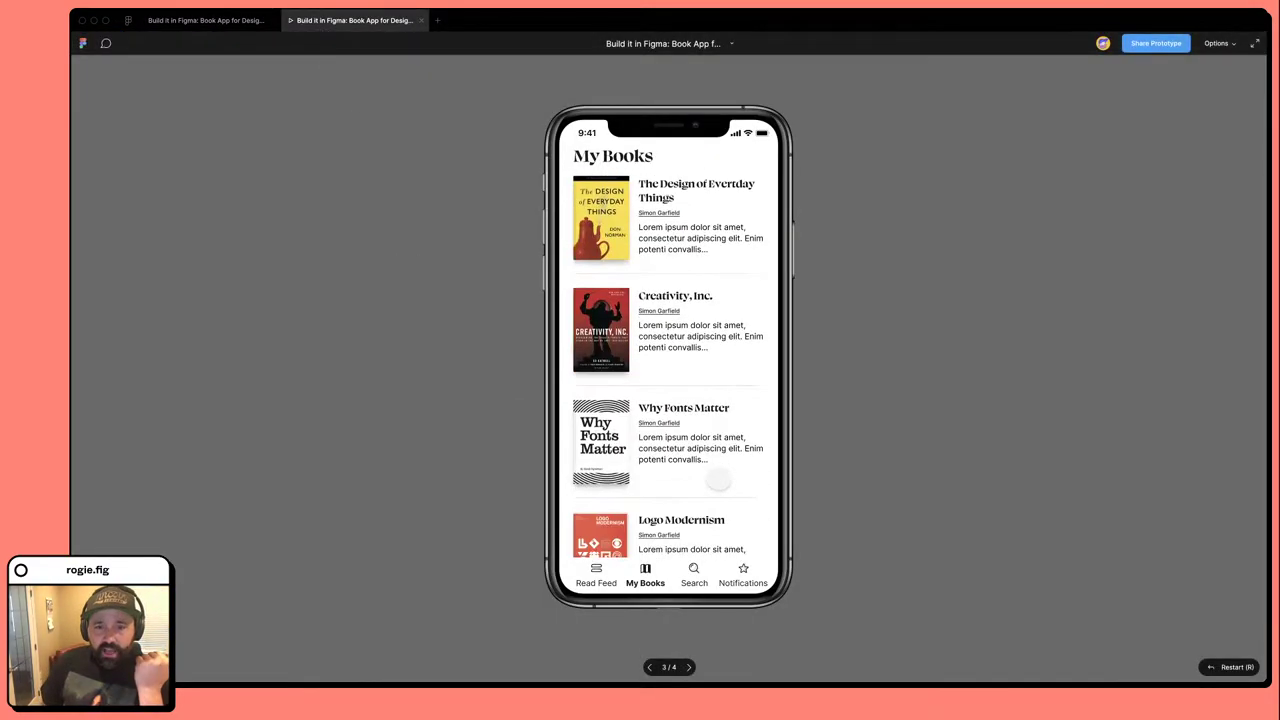
click(594, 578)
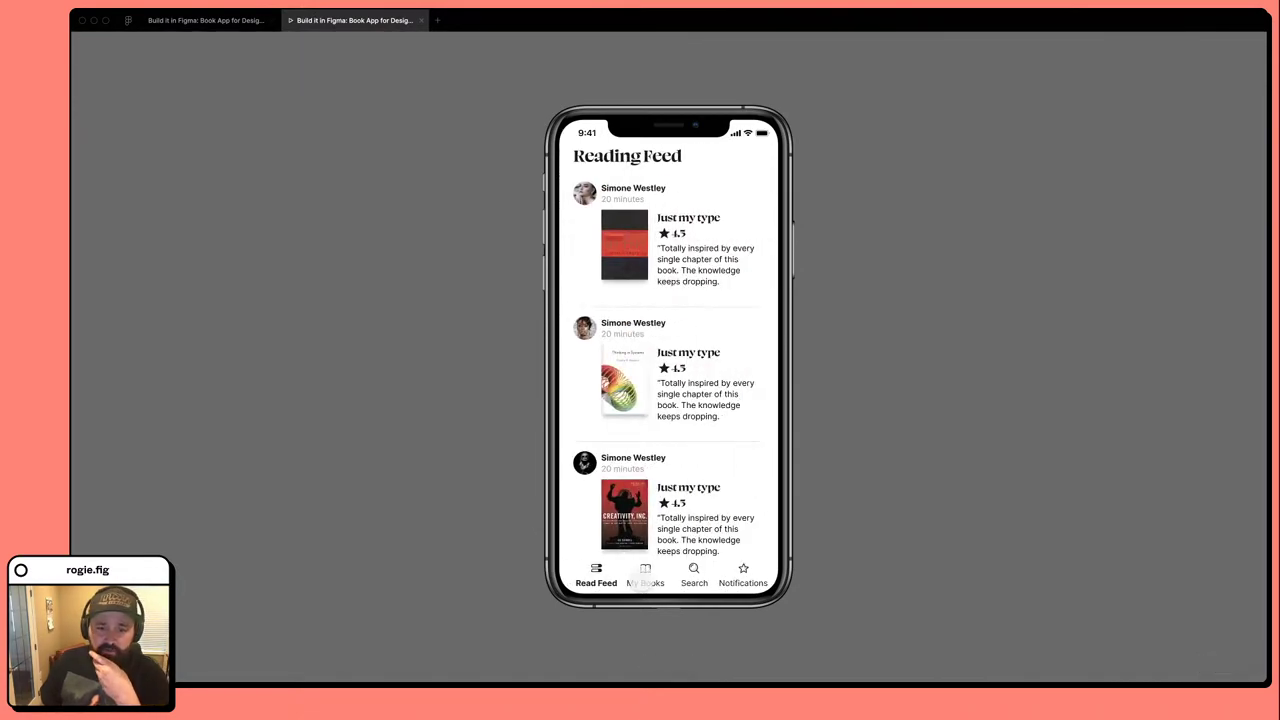
click(596, 578)
click(596, 578)
click(642, 578)
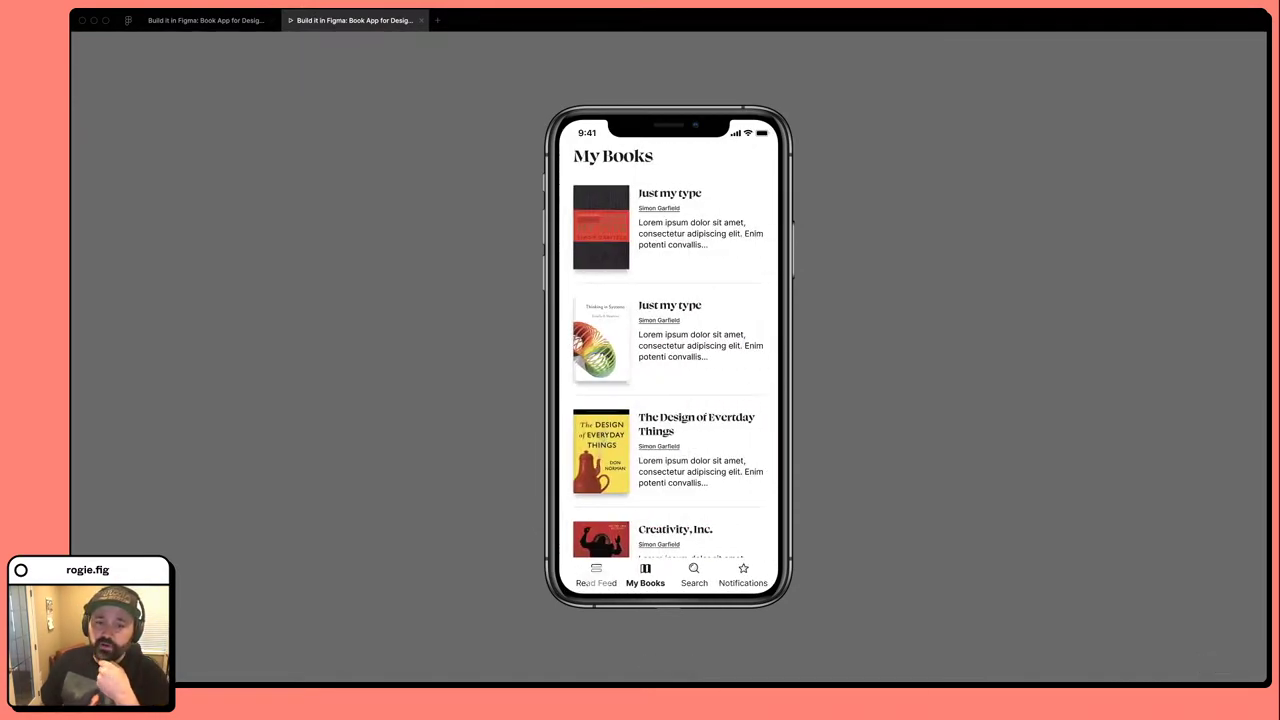
click(596, 578)
click(641, 580)
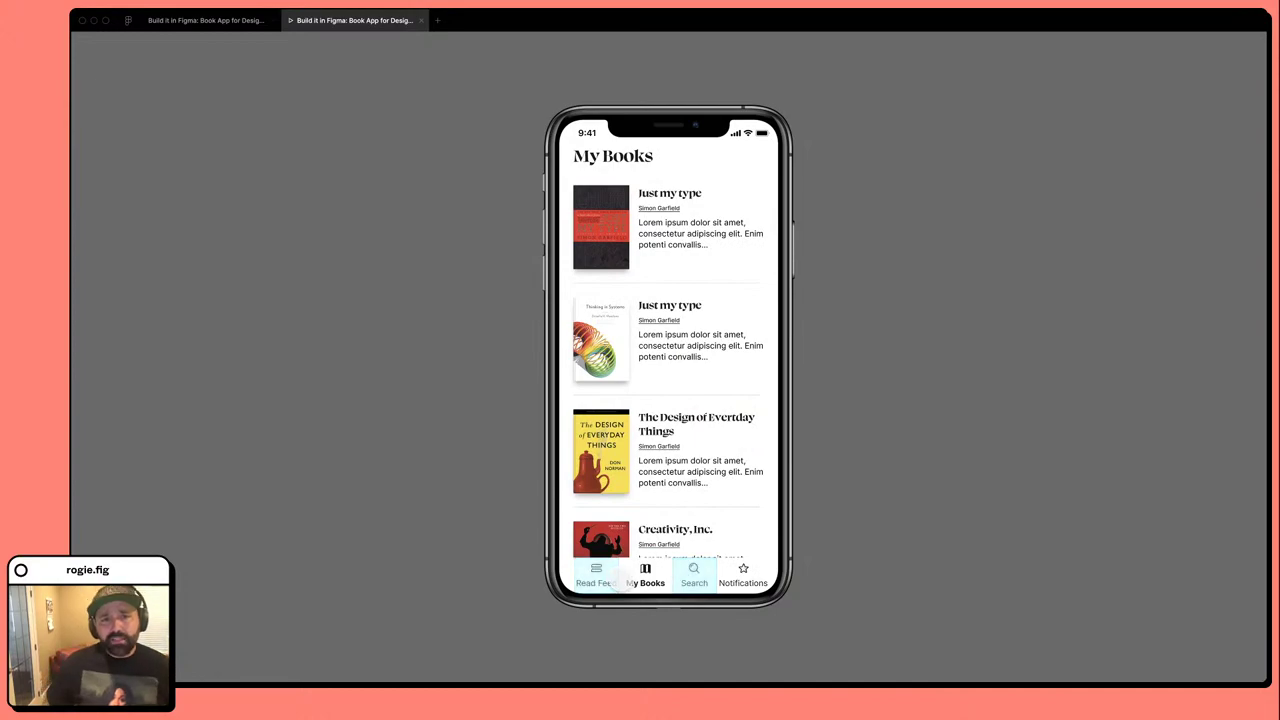
click(598, 578)
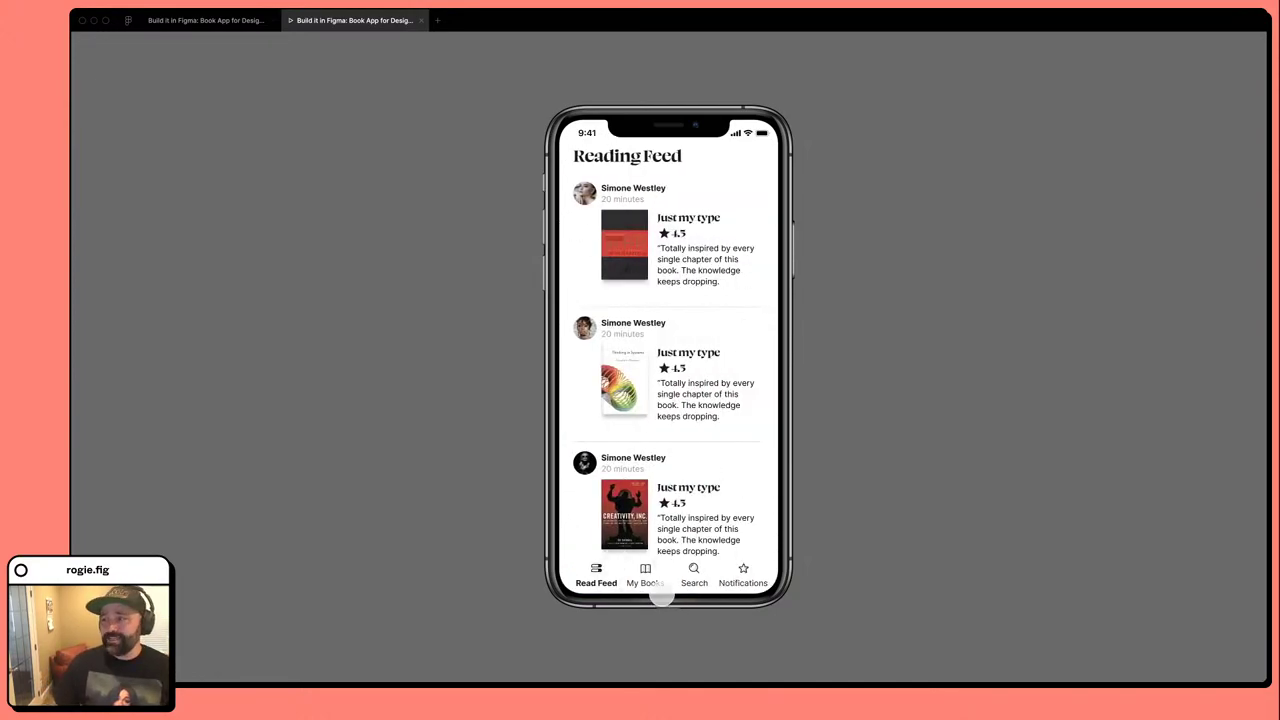
click(645, 580)
click(597, 578)
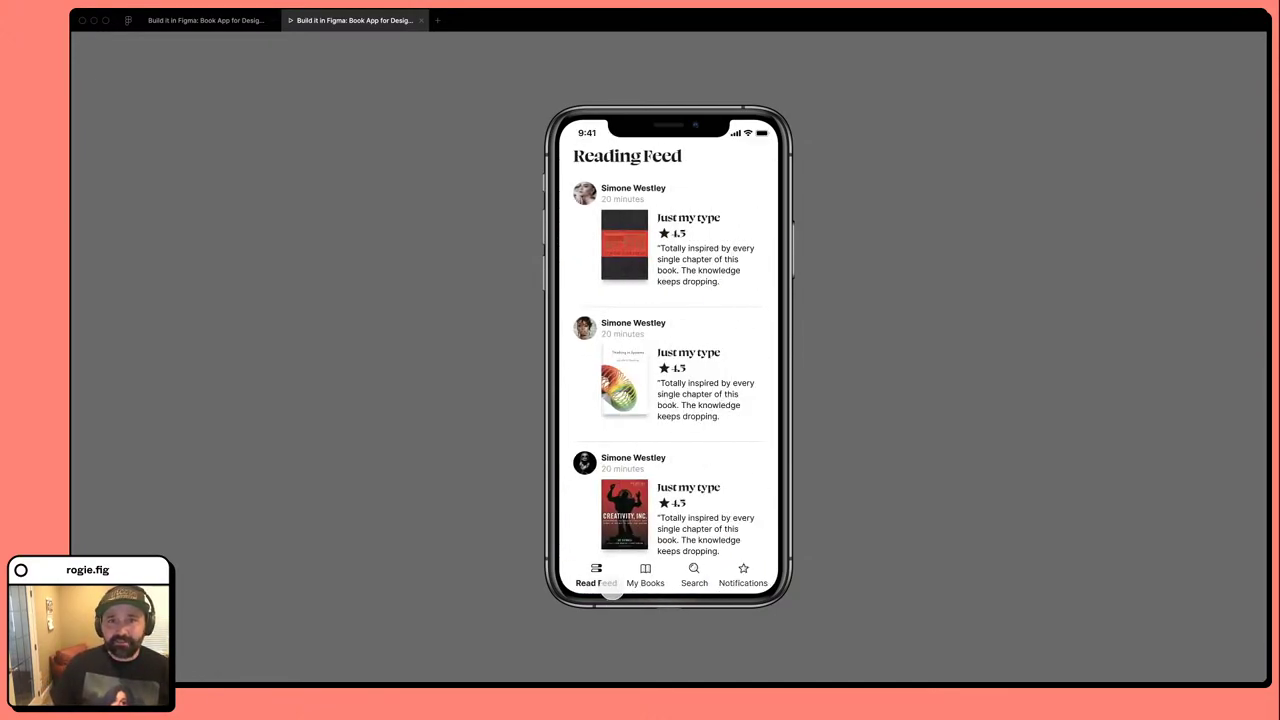
Enable Smart Animate matching layers for the My Books and Read Feed items in the master Nav Bar.
click(205, 20)
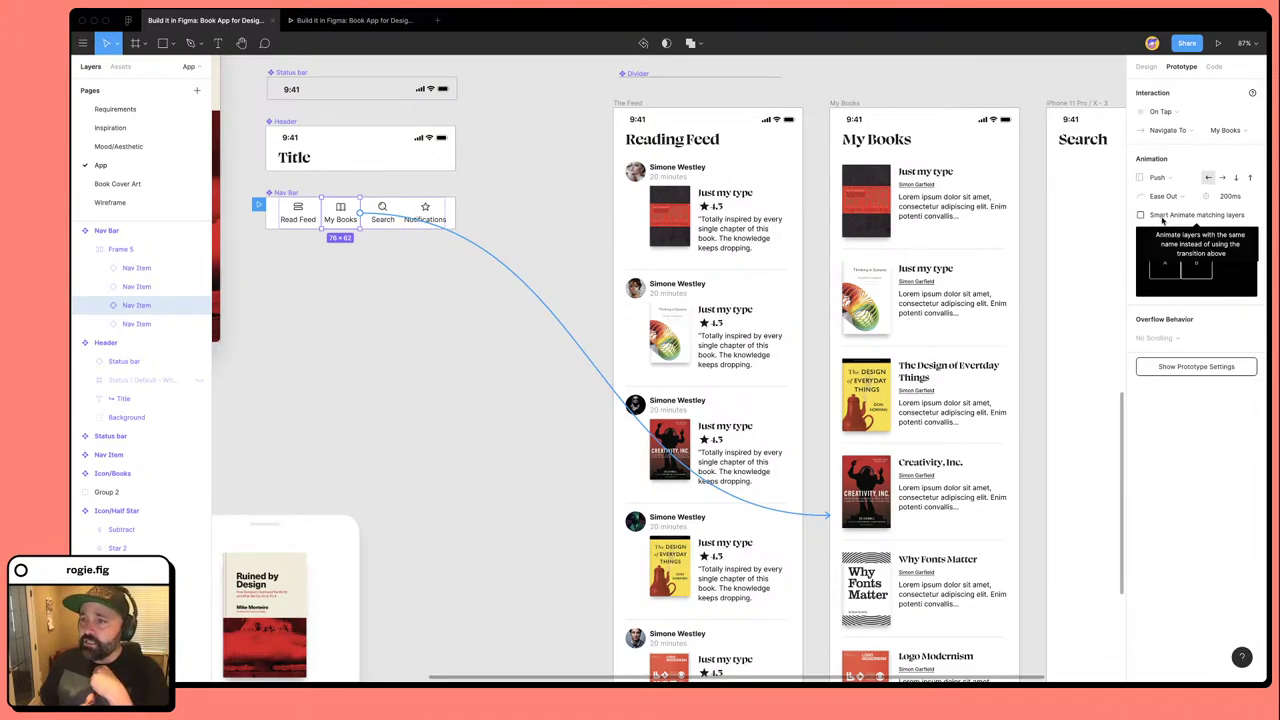
click(1162, 218)
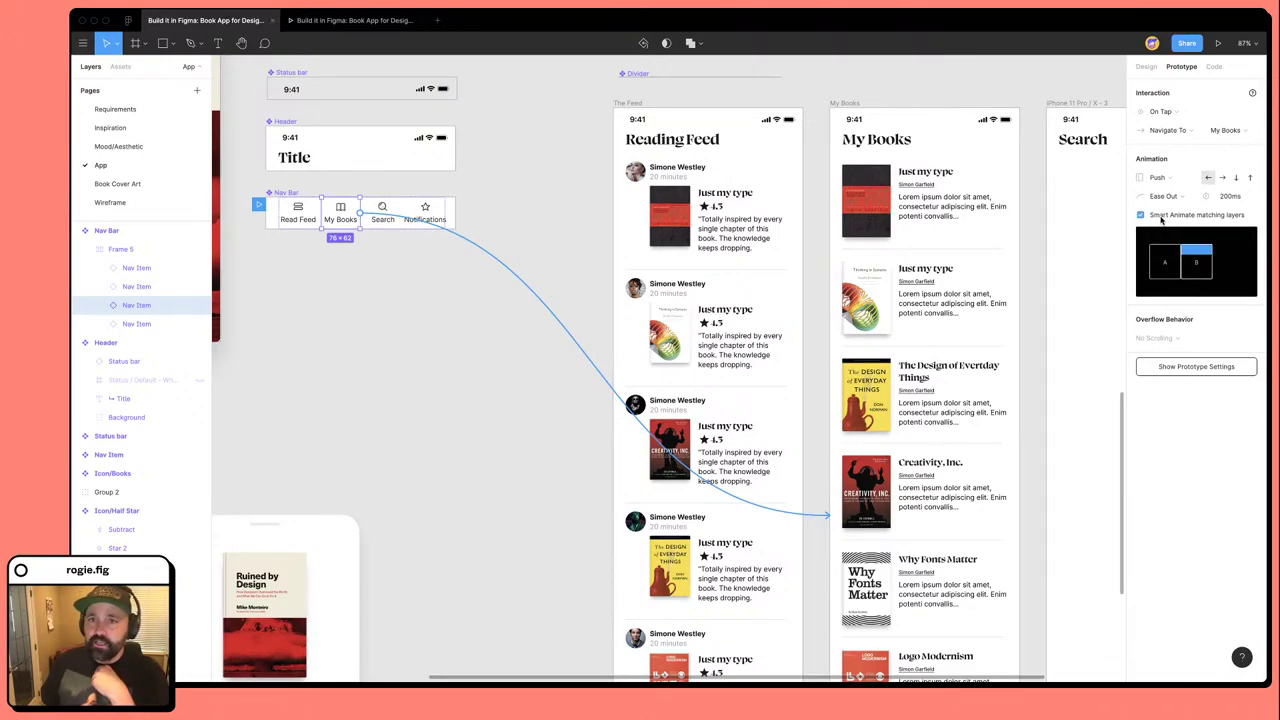
click(298, 213)
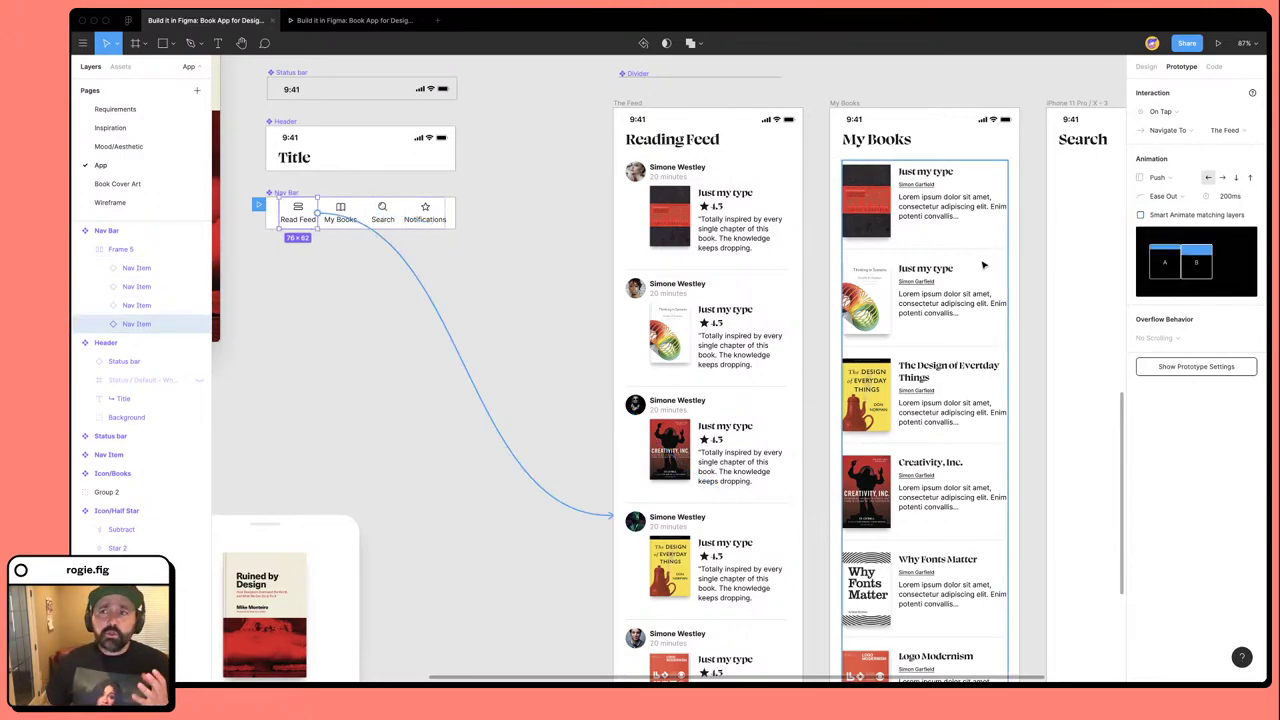
click(1156, 217)
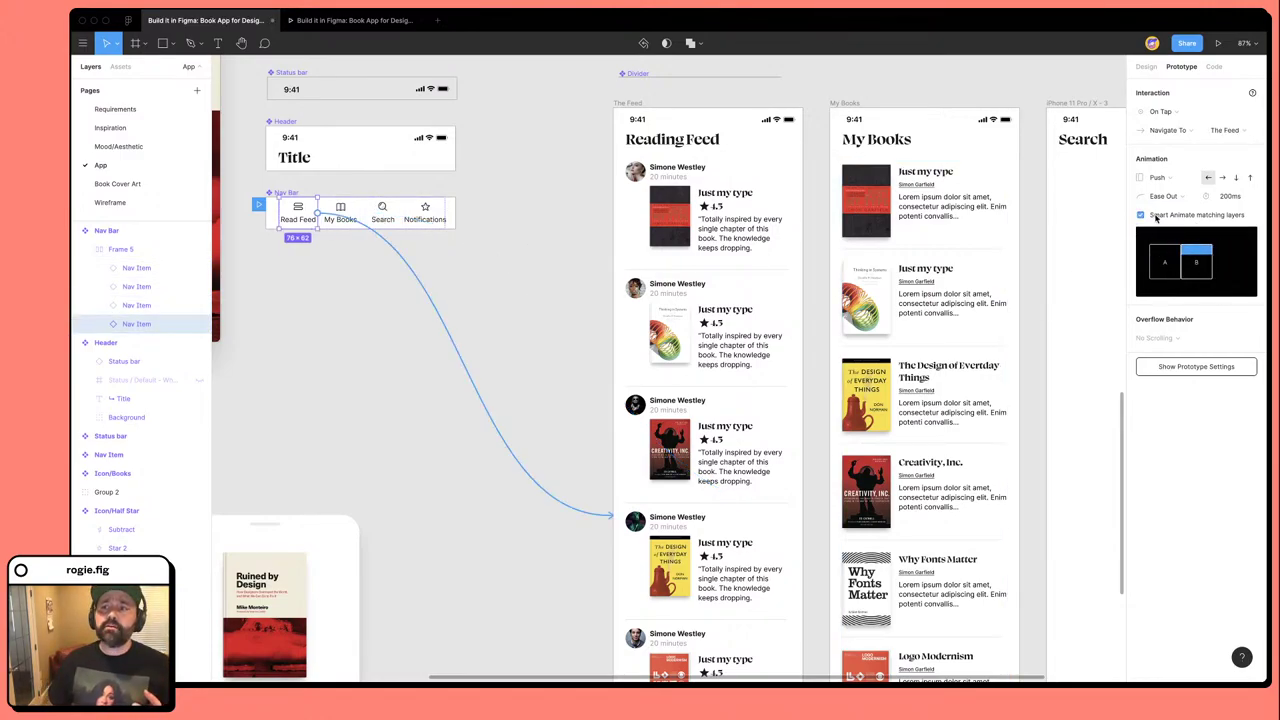
Compare the Header layers of The Feed and My Books screens, checking their names in the layer list.
click(741, 139)
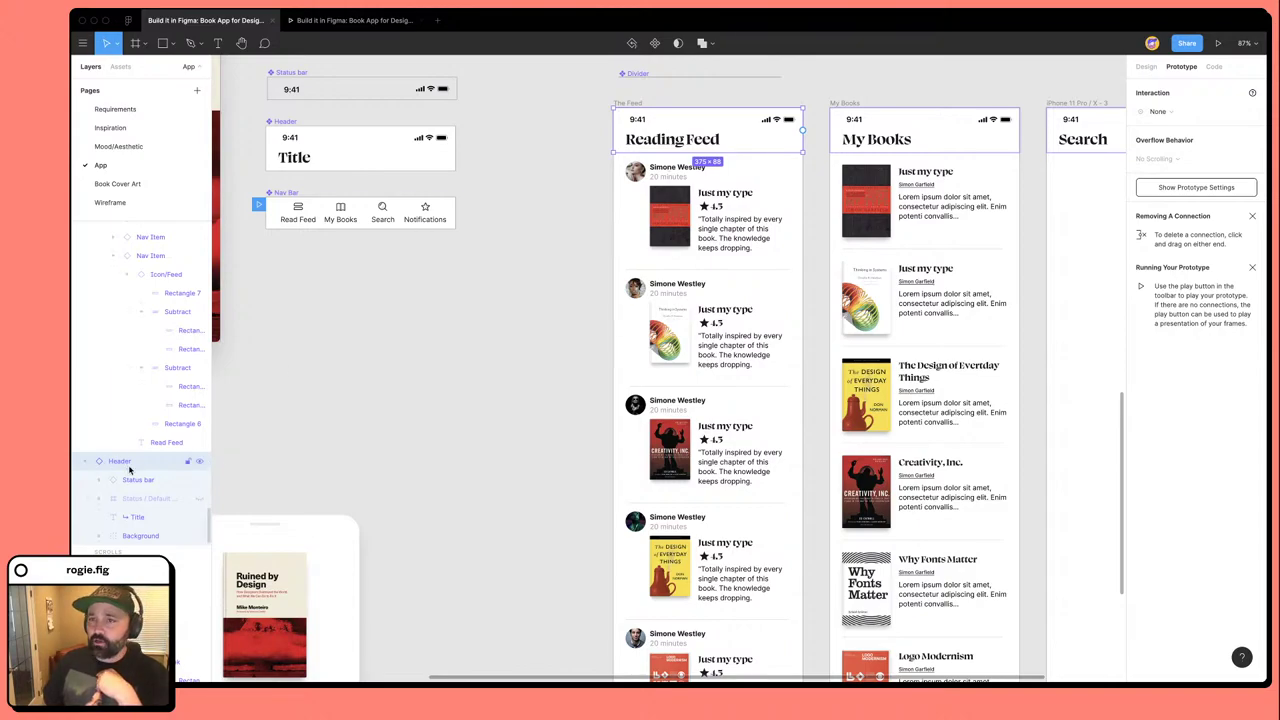
click(927, 142)
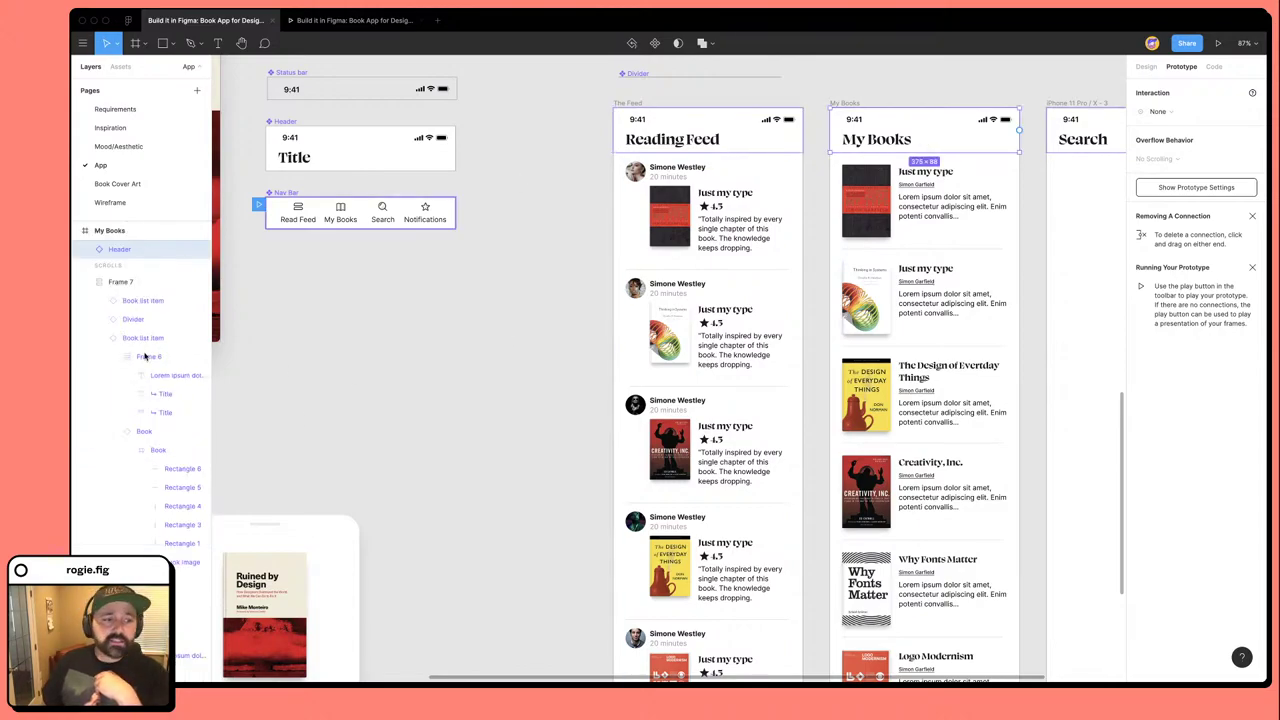
scroll(958, 254, right, 3)
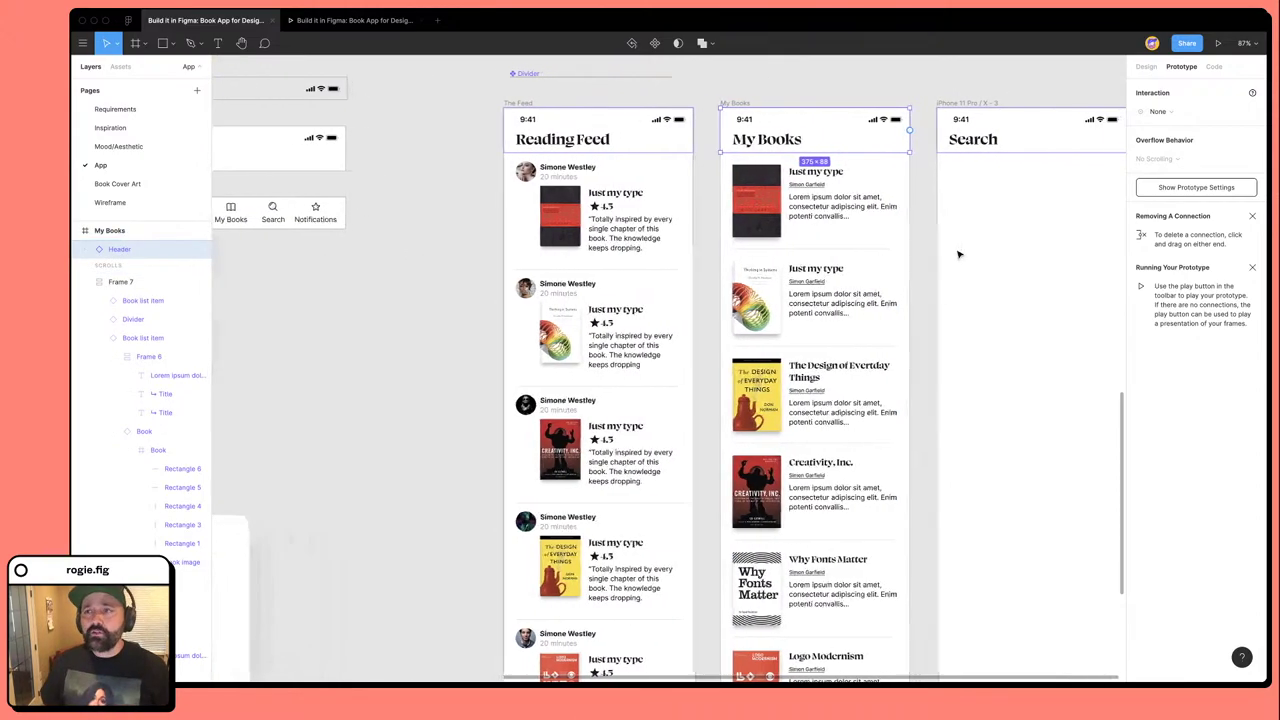
scroll(958, 254, right, 1)
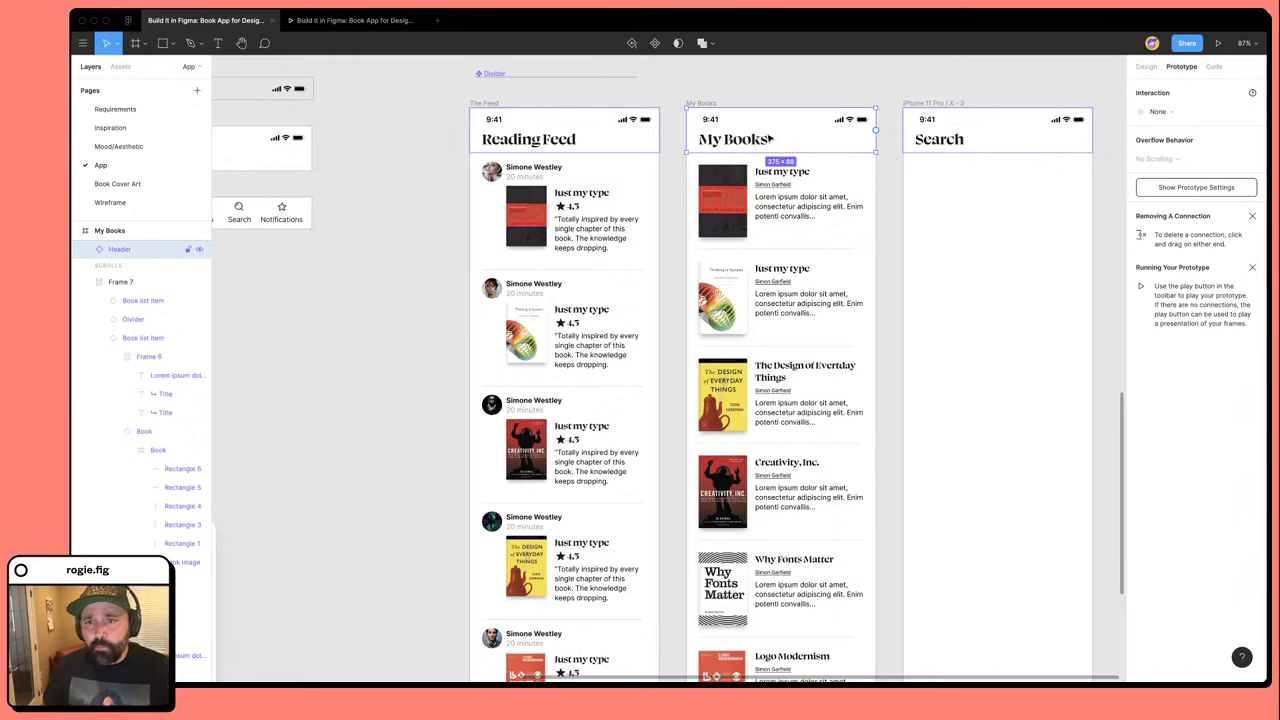
scroll(765, 148, up, 3)
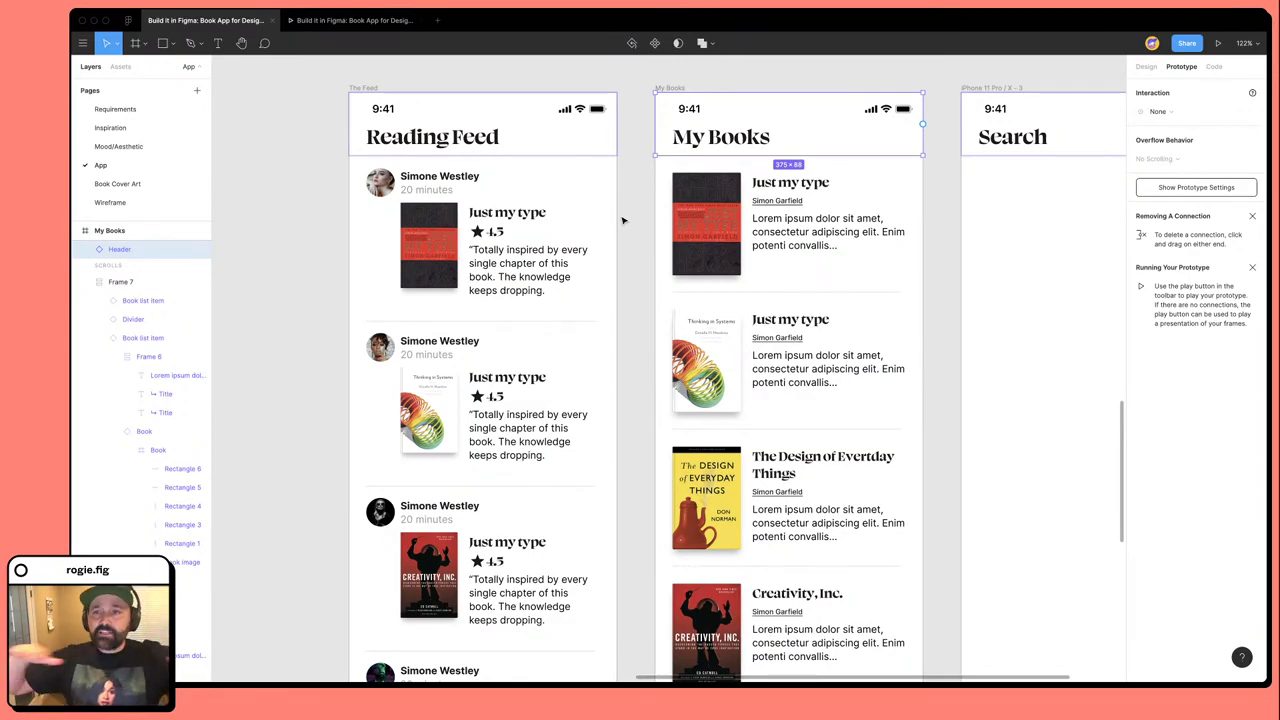
scroll(665, 229, down, 5)
click(560, 165)
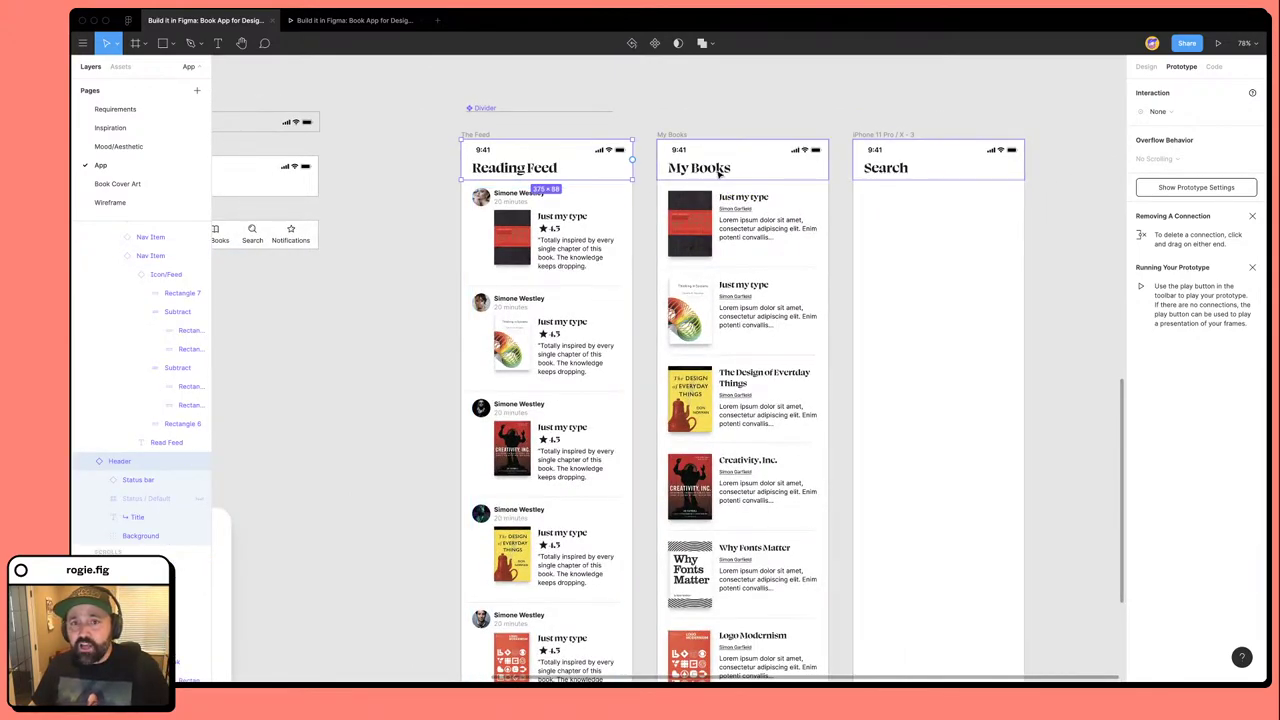
Examine the nav bars on the three app screens and the prototype connections running from them.
scroll(977, 277, down, 5)
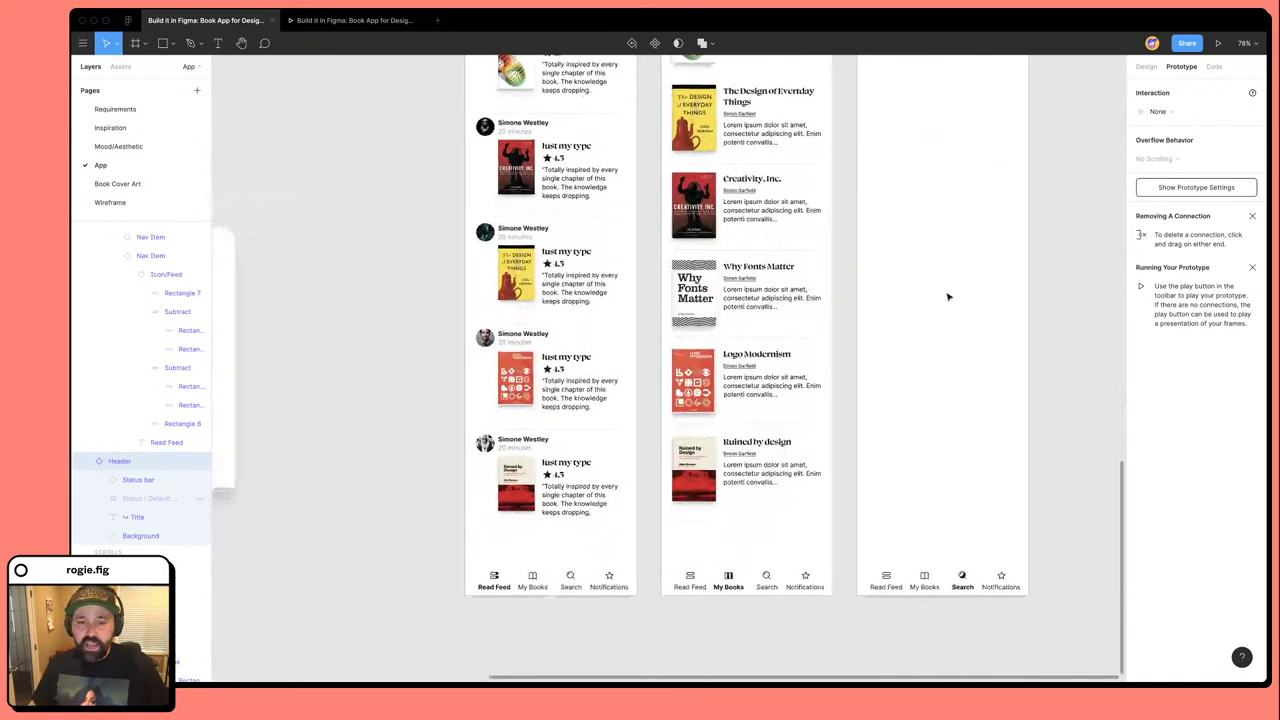
click(590, 588)
click(641, 652)
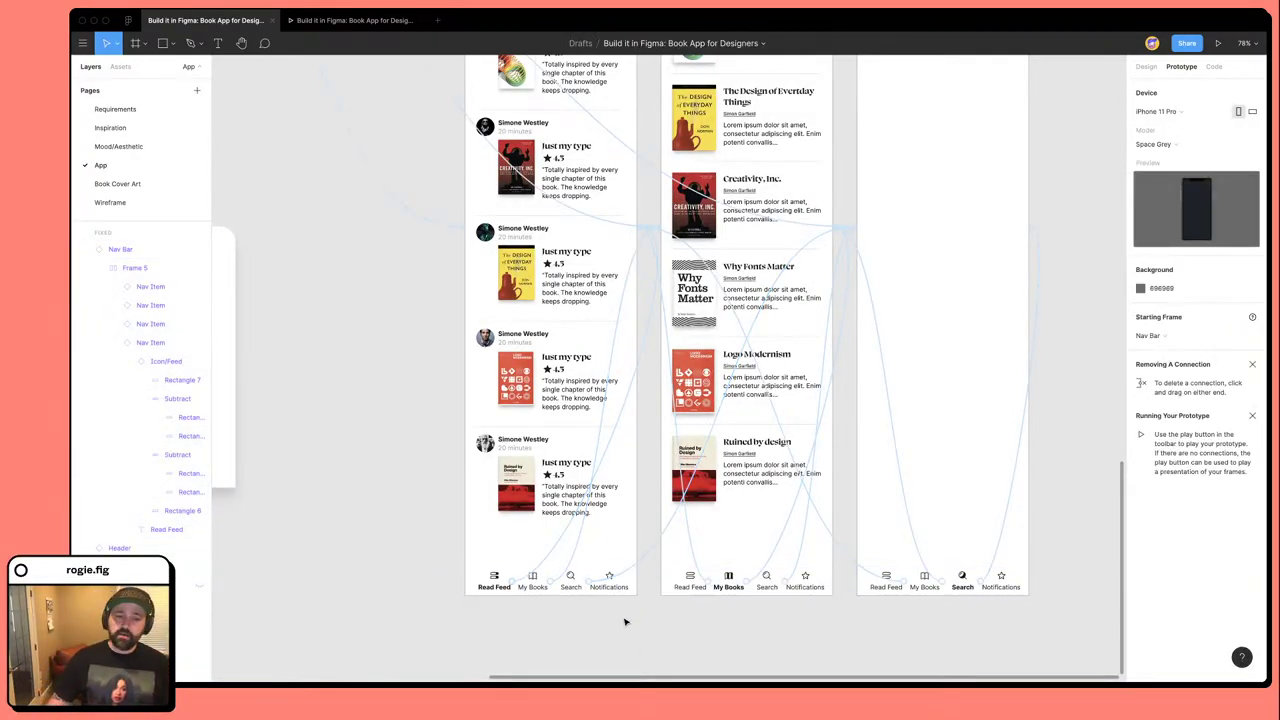
ctrl+scroll(626, 620, up, 10)
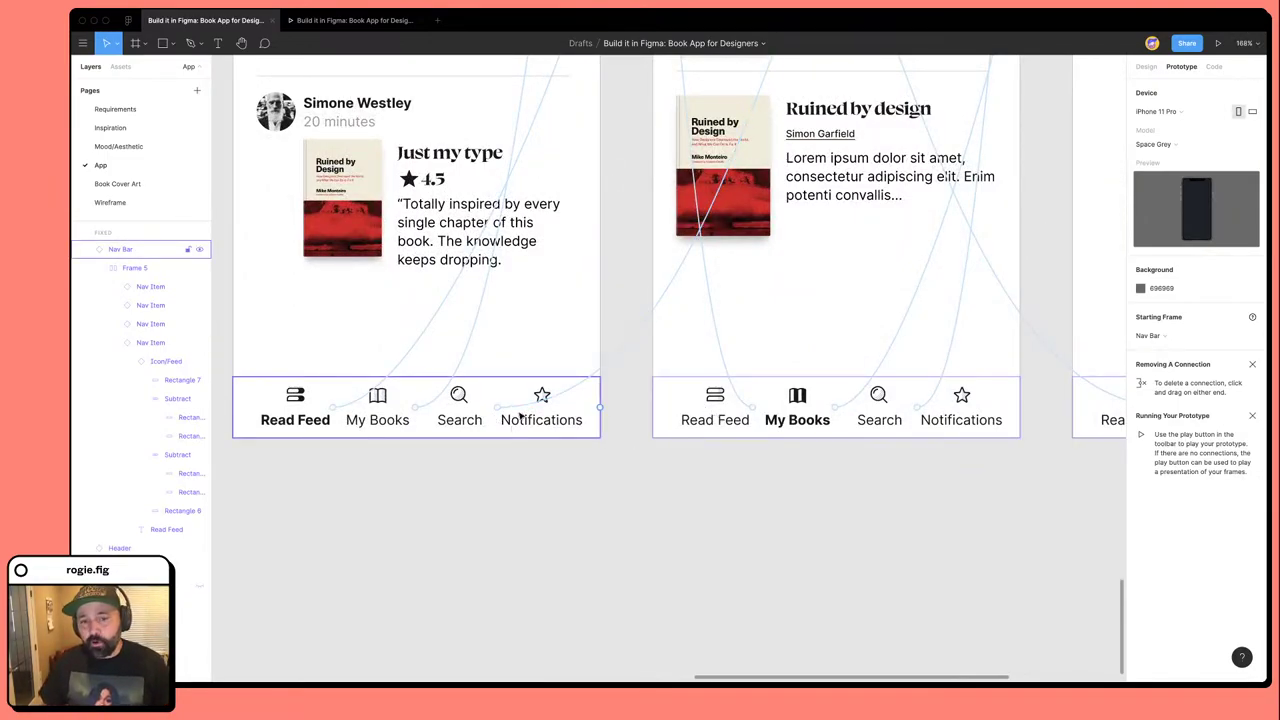
ctrl+scroll(519, 415, down, 10)
scroll(540, 503, up, 3)
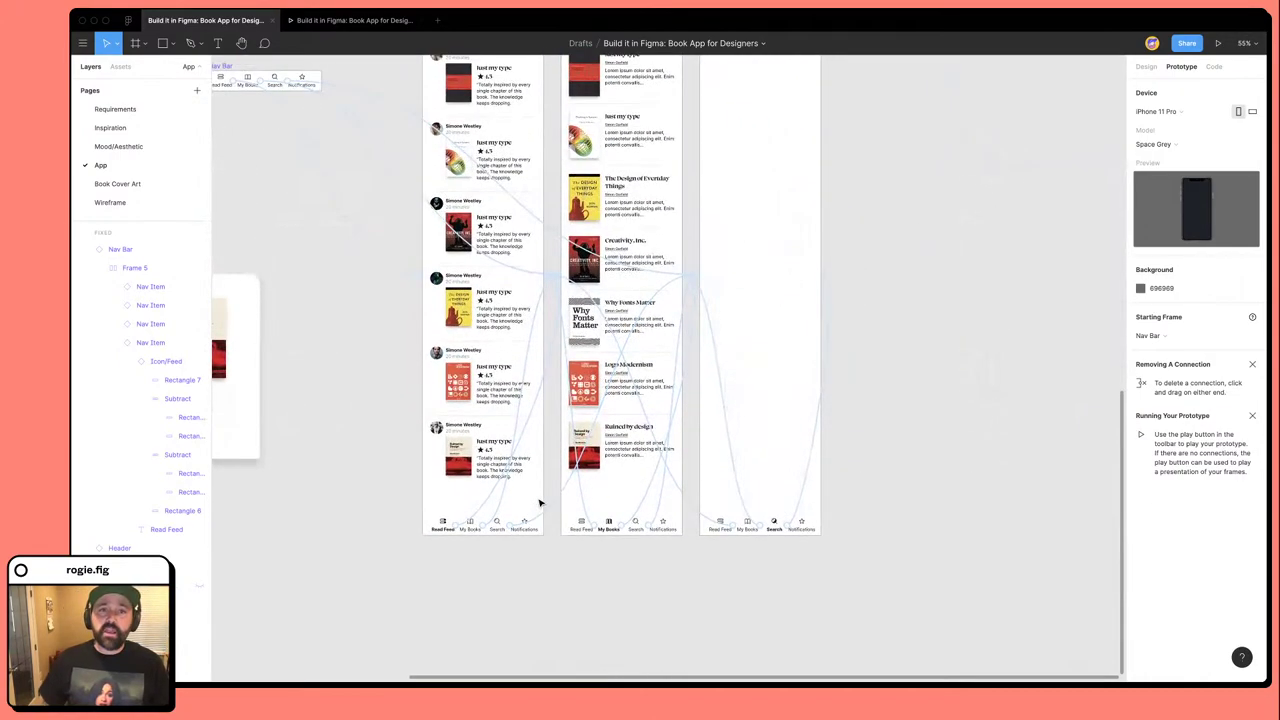
scroll(540, 503, up, 5)
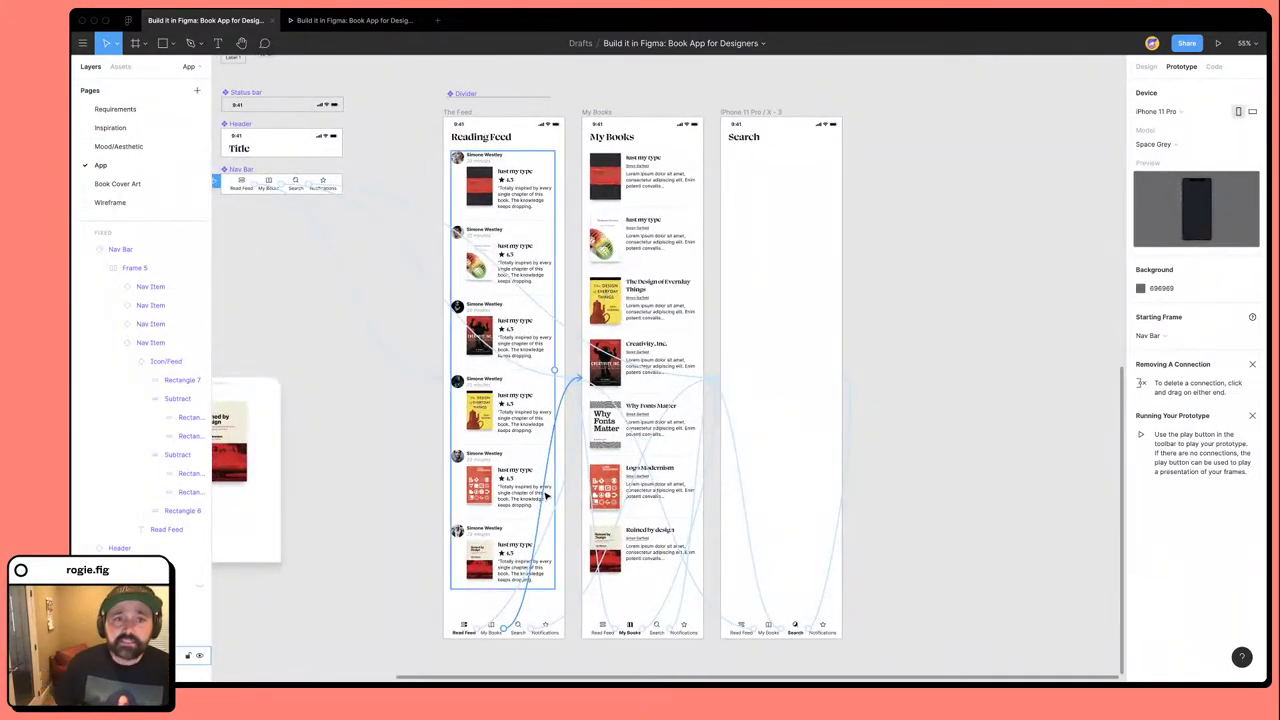
scroll(545, 495, right, 1)
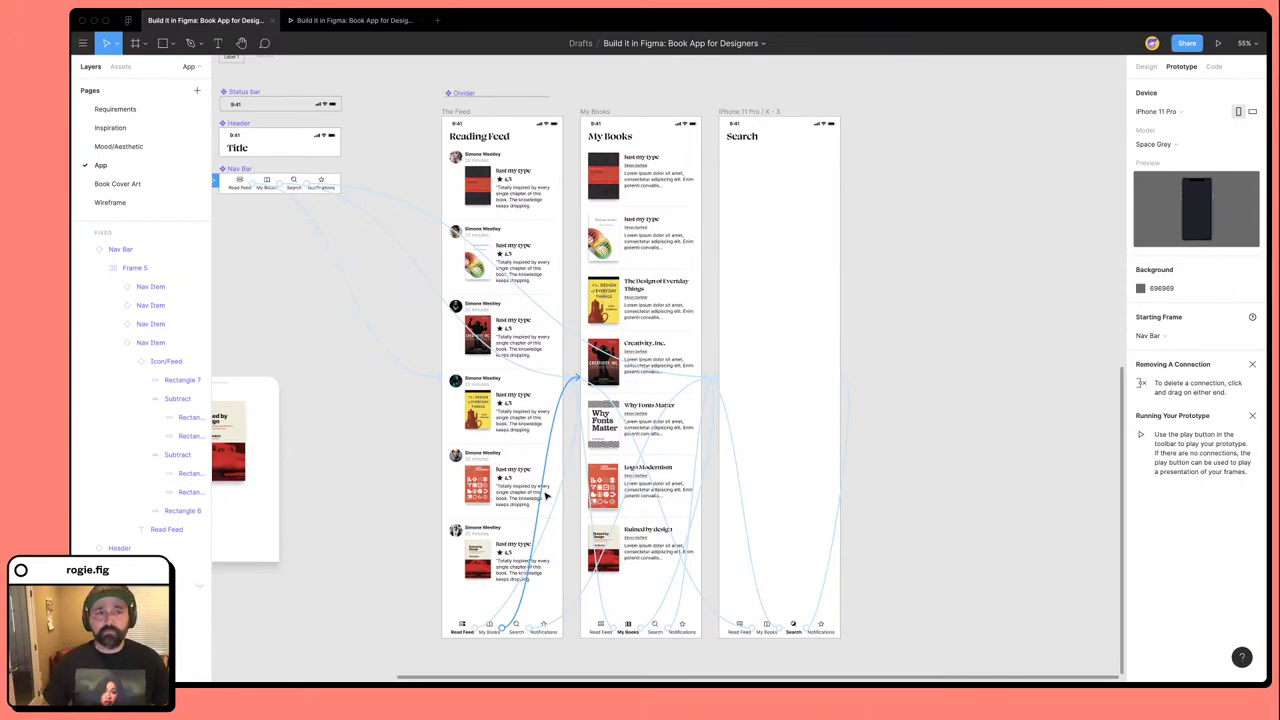
Show the master Read Feed item's prototype interaction and check the Header layers of The Feed and My Books again.
click(240, 187)
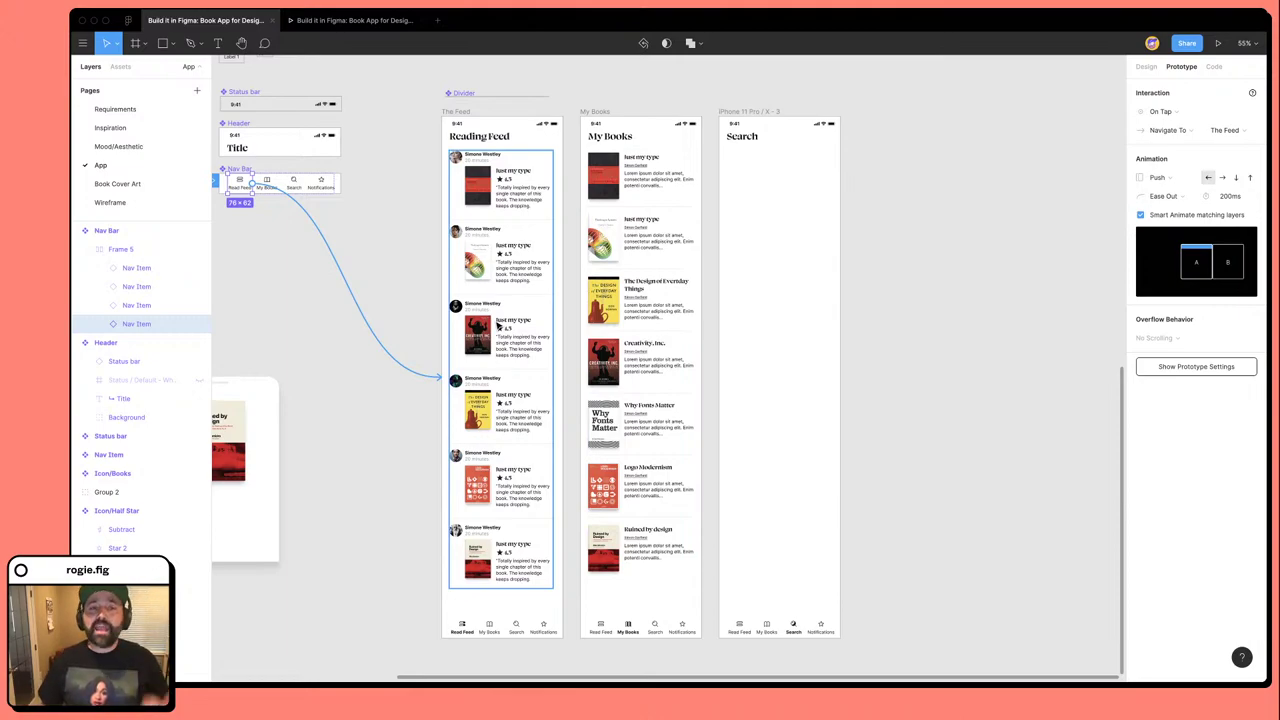
click(514, 144)
click(620, 143)
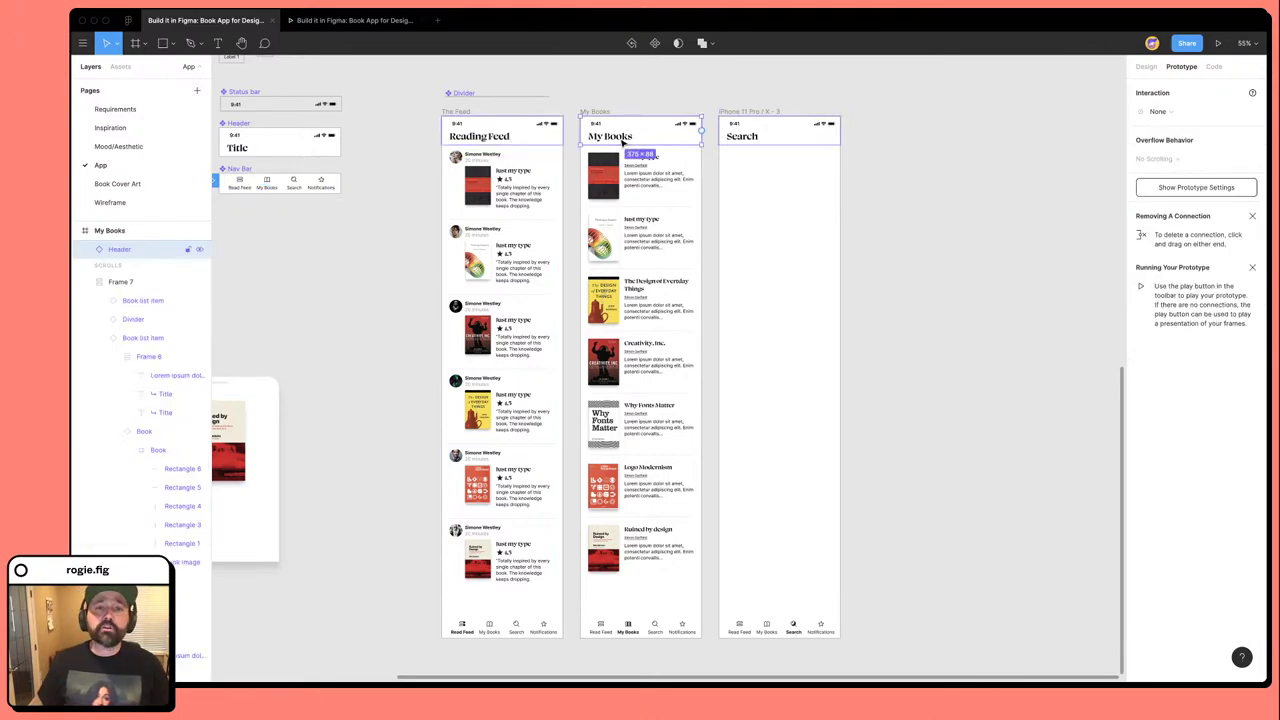
click(513, 140)
click(625, 138)
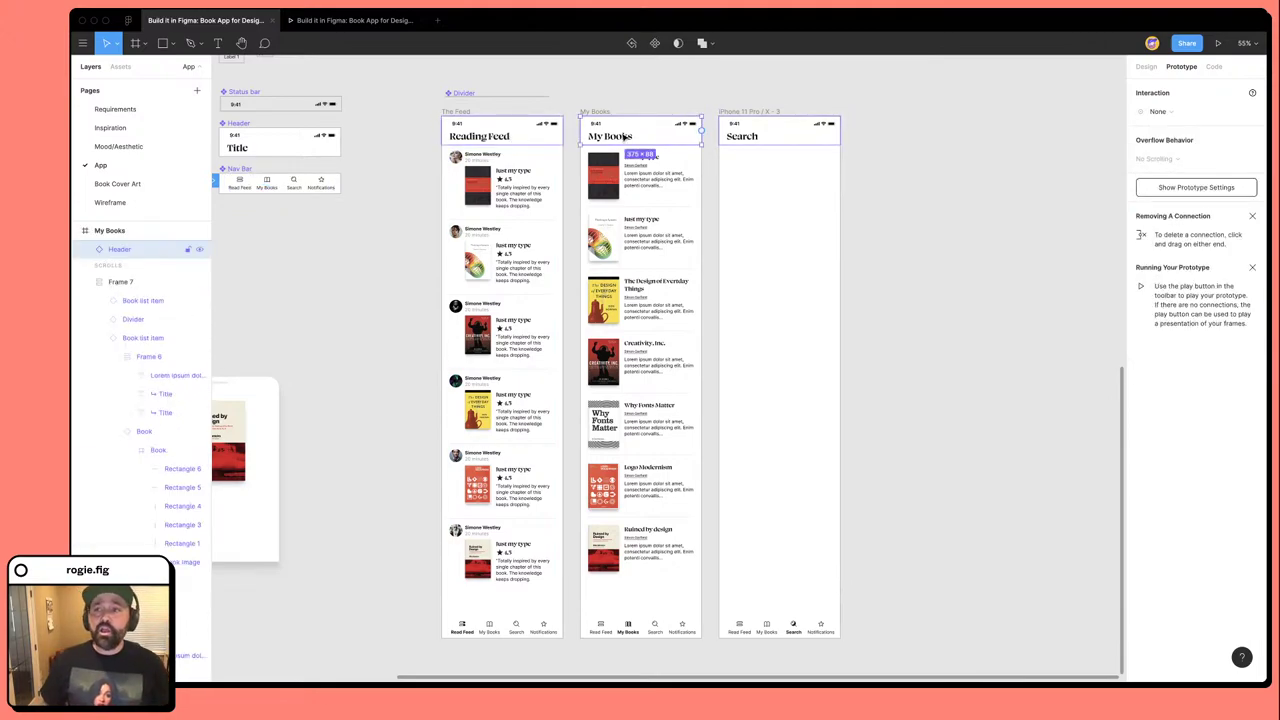
Check the prototype settings of the Header layers on the My Books and The Feed screens.
click(1149, 70)
click(1178, 70)
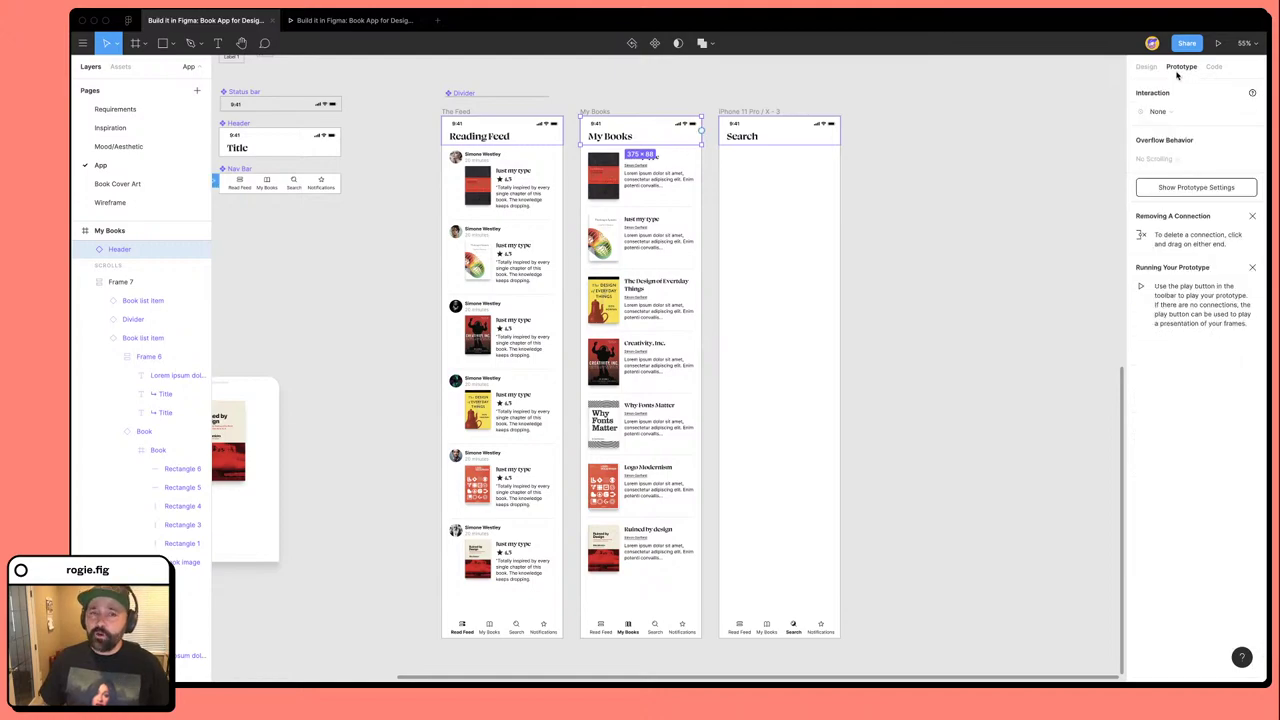
click(532, 139)
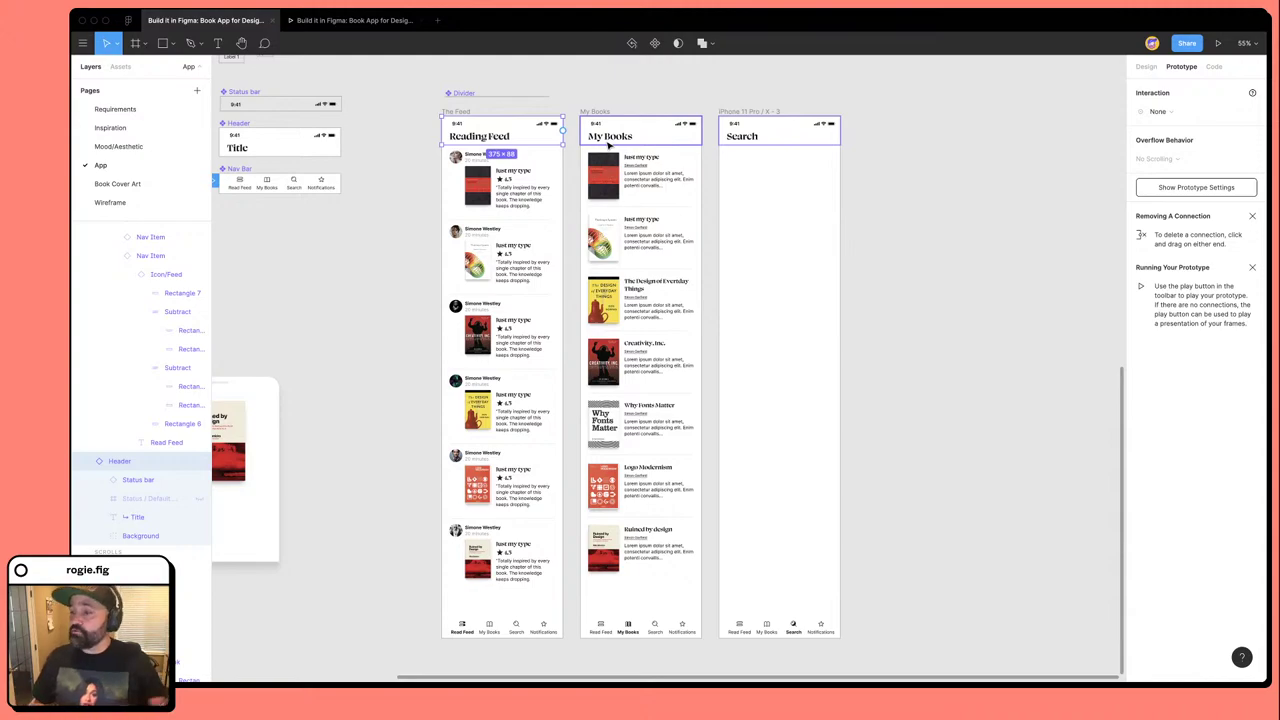
Test the transitions in the prototype preview by switching repeatedly between the Read Feed and My Books screens.
click(355, 20)
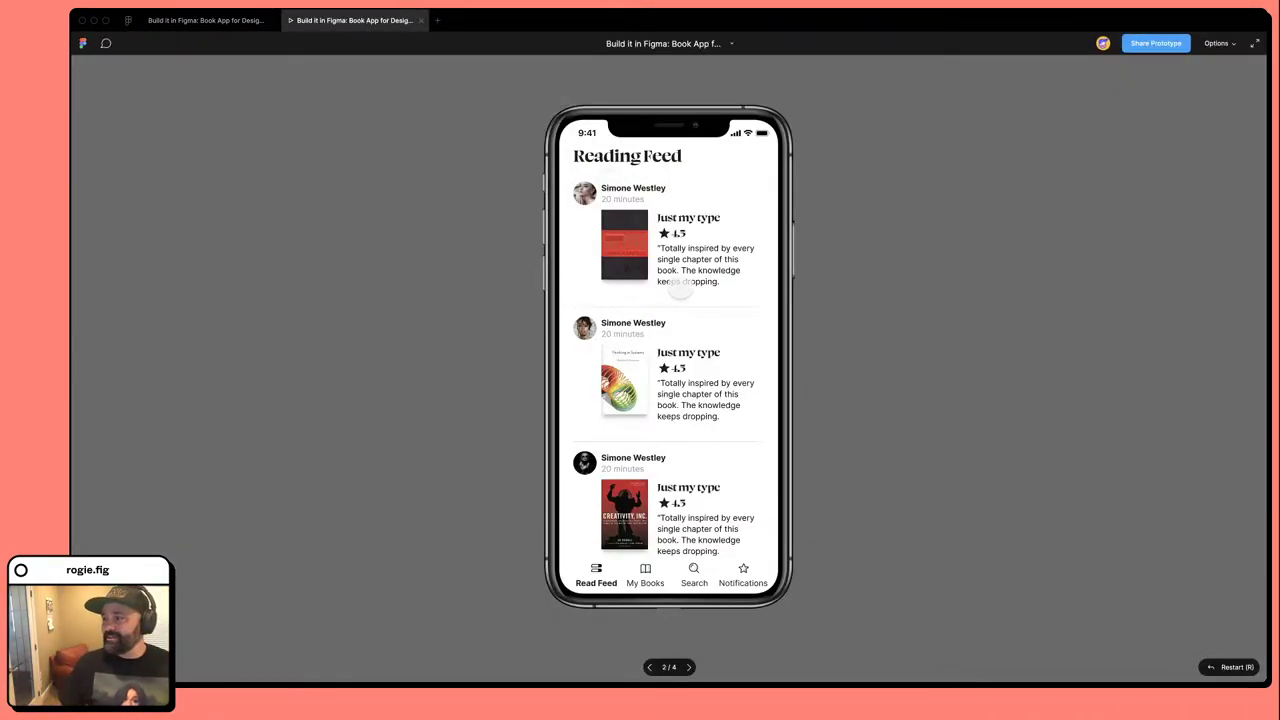
scroll(735, 441, down, 5)
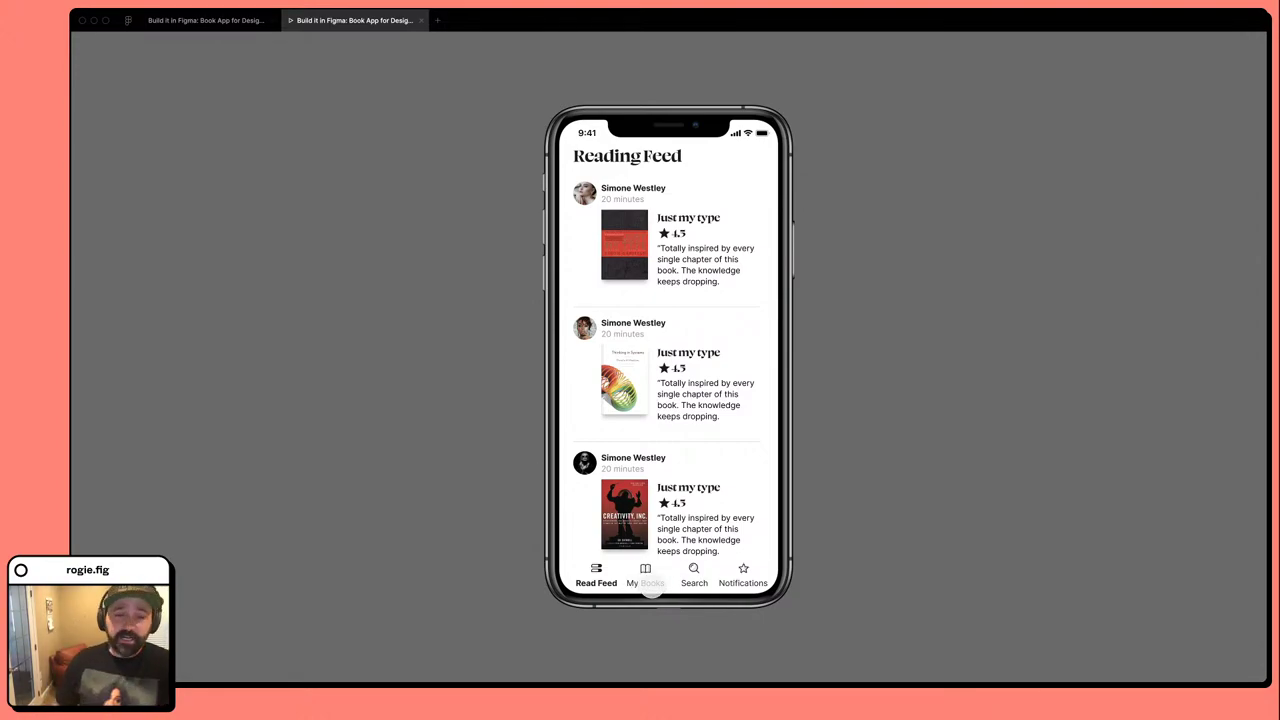
click(645, 578)
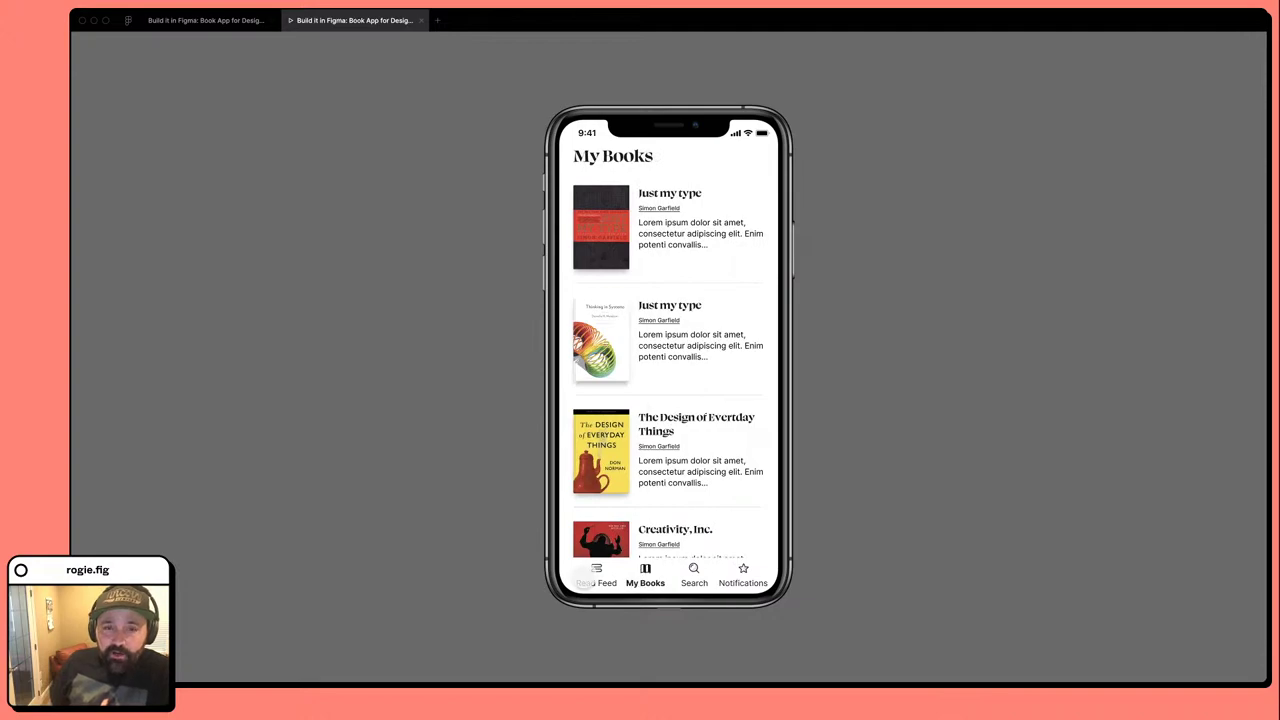
click(596, 576)
click(645, 576)
click(596, 578)
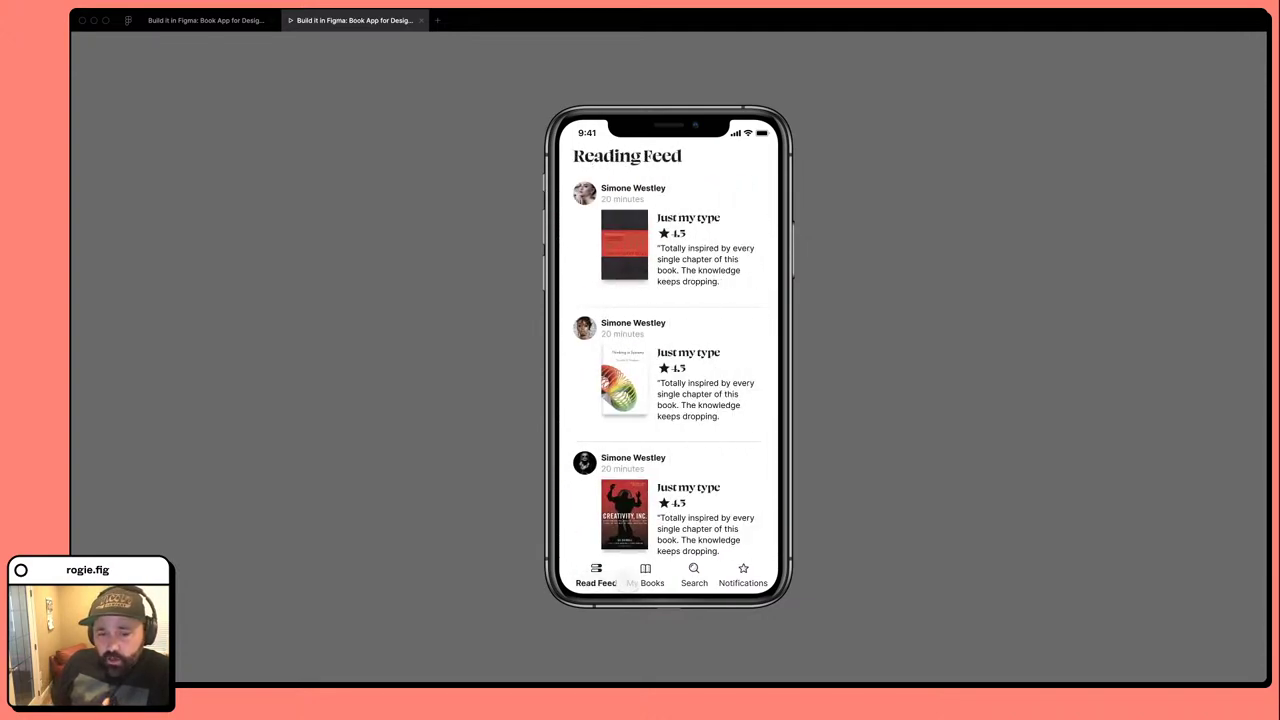
click(645, 578)
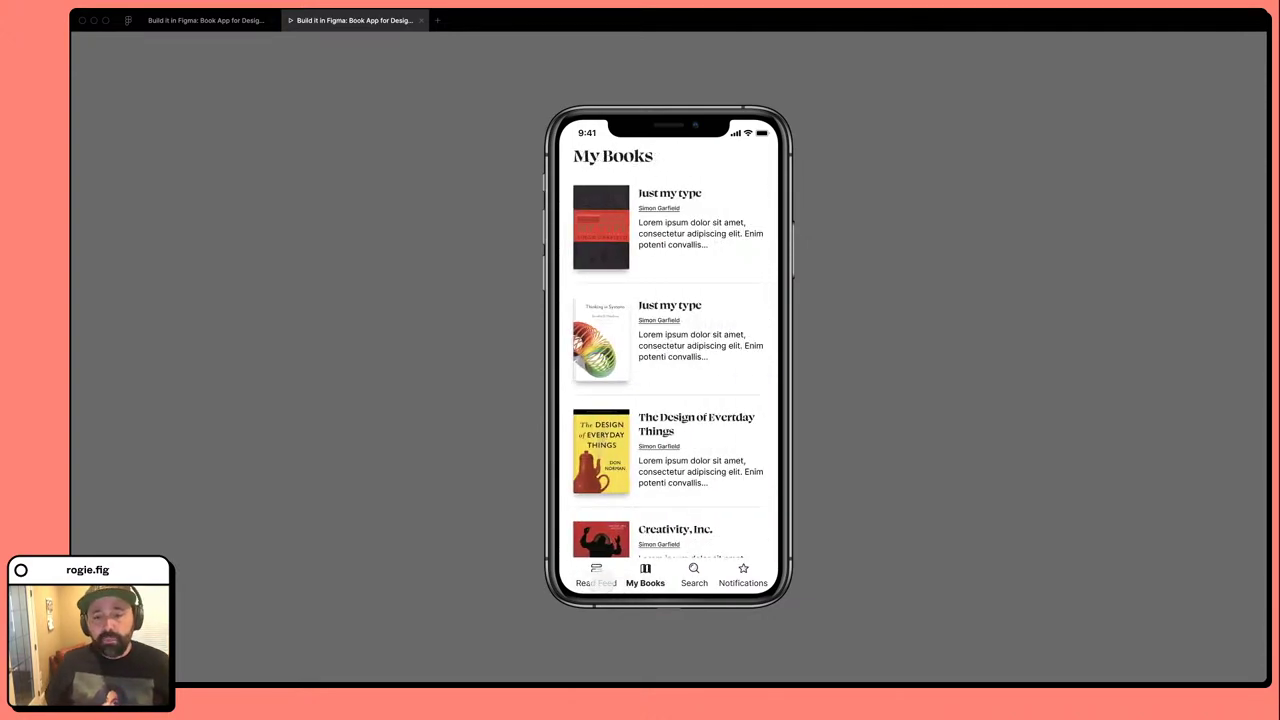
click(596, 580)
click(196, 16)
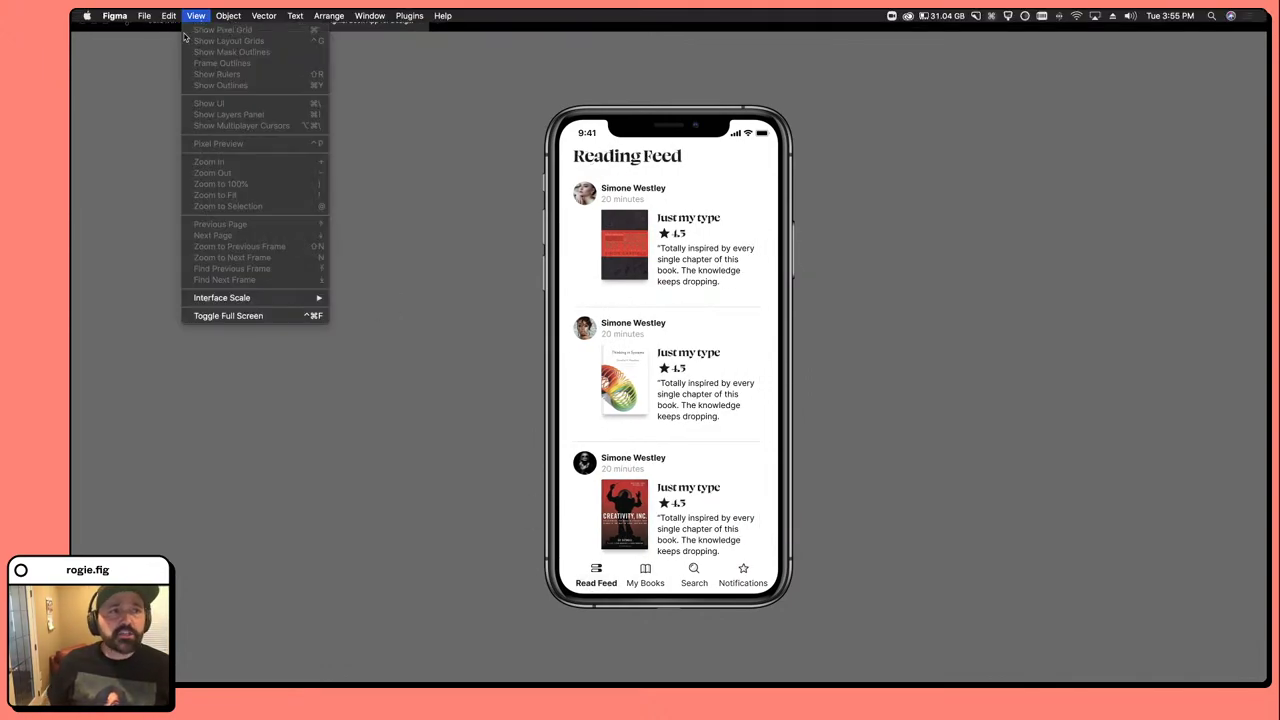
Set the prototype animation duration to 200 ms for the master Nav Bar's Read Feed, My Books and Search items together.
key(ctrl+Tab)
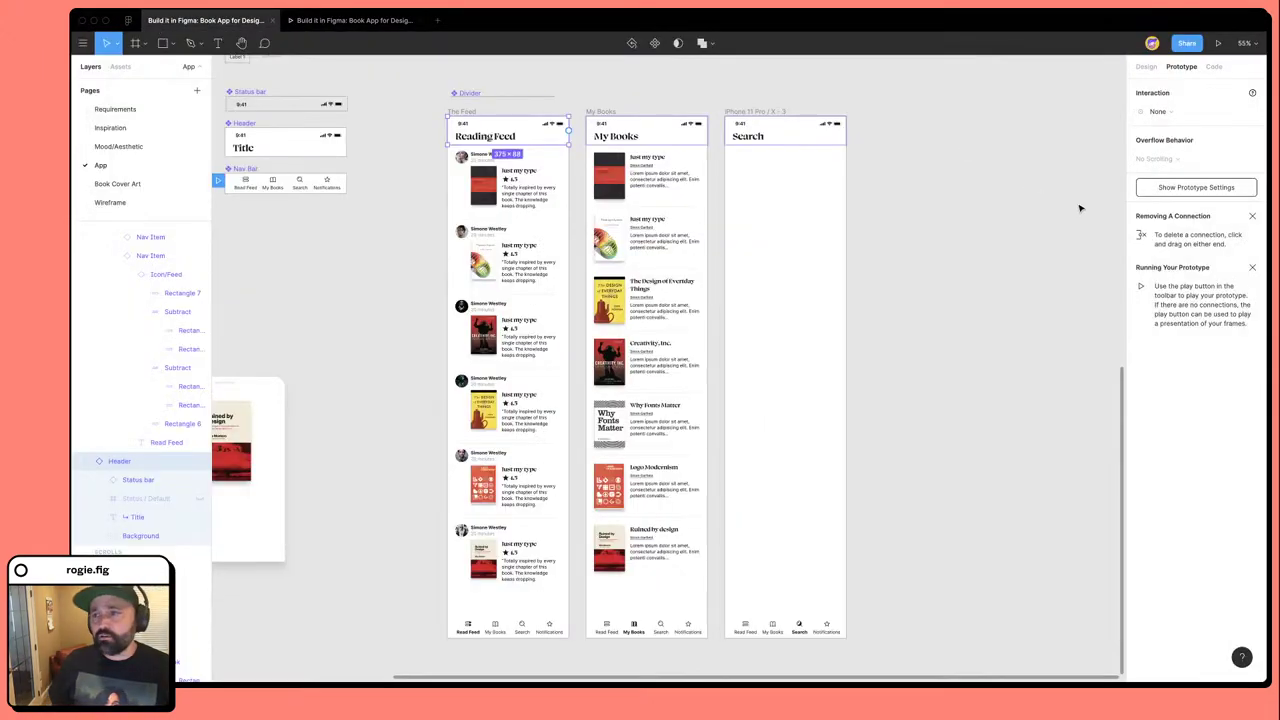
click(1147, 67)
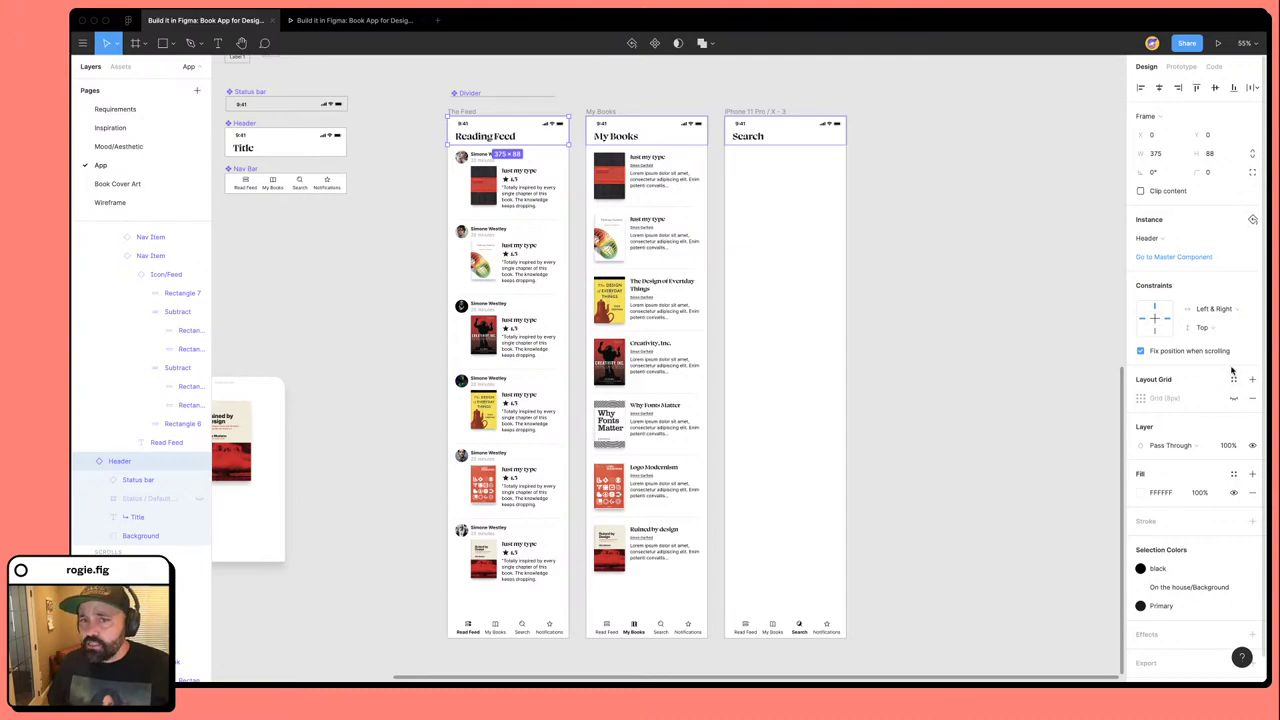
click(243, 187)
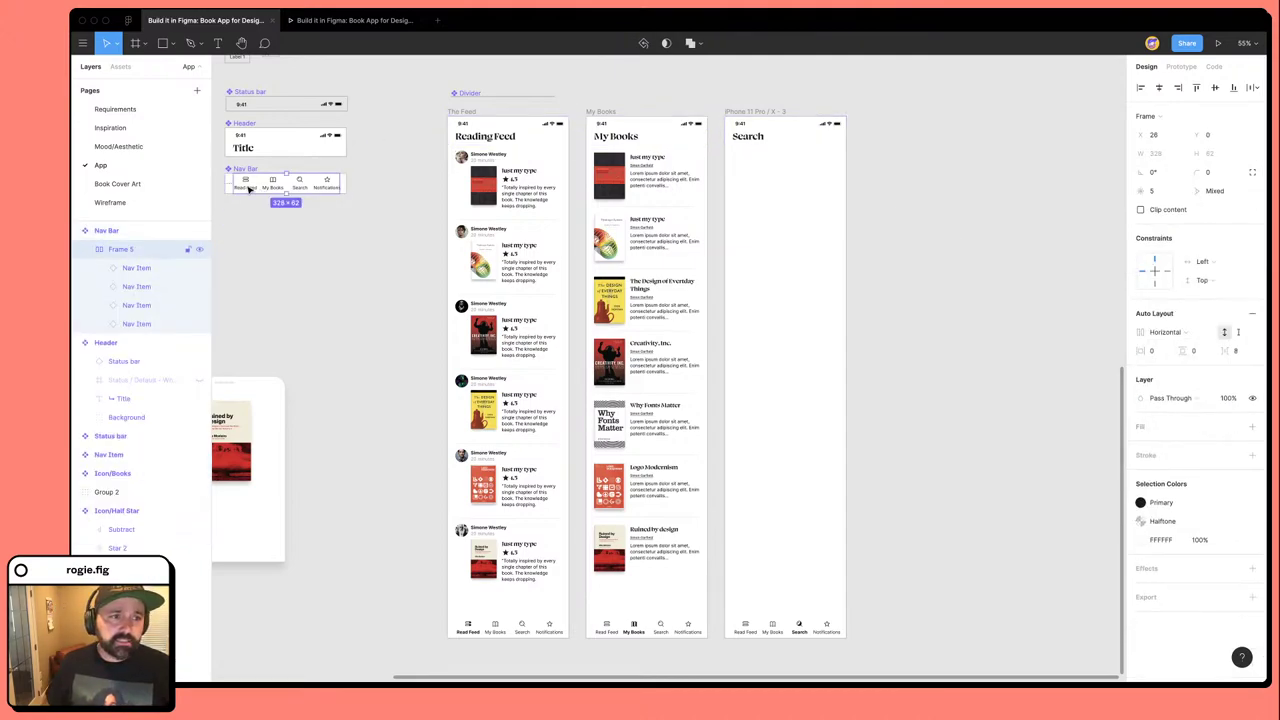
click(246, 190)
shift+click(272, 190)
shift+click(302, 192)
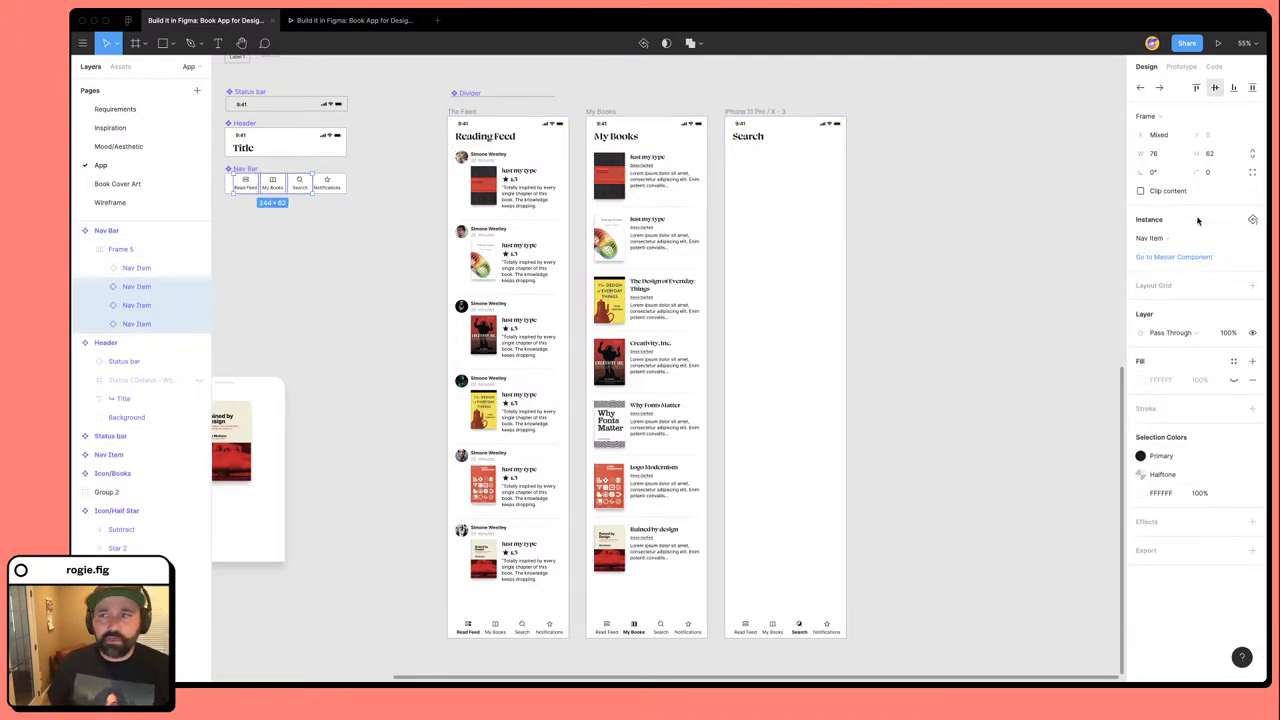
click(1182, 67)
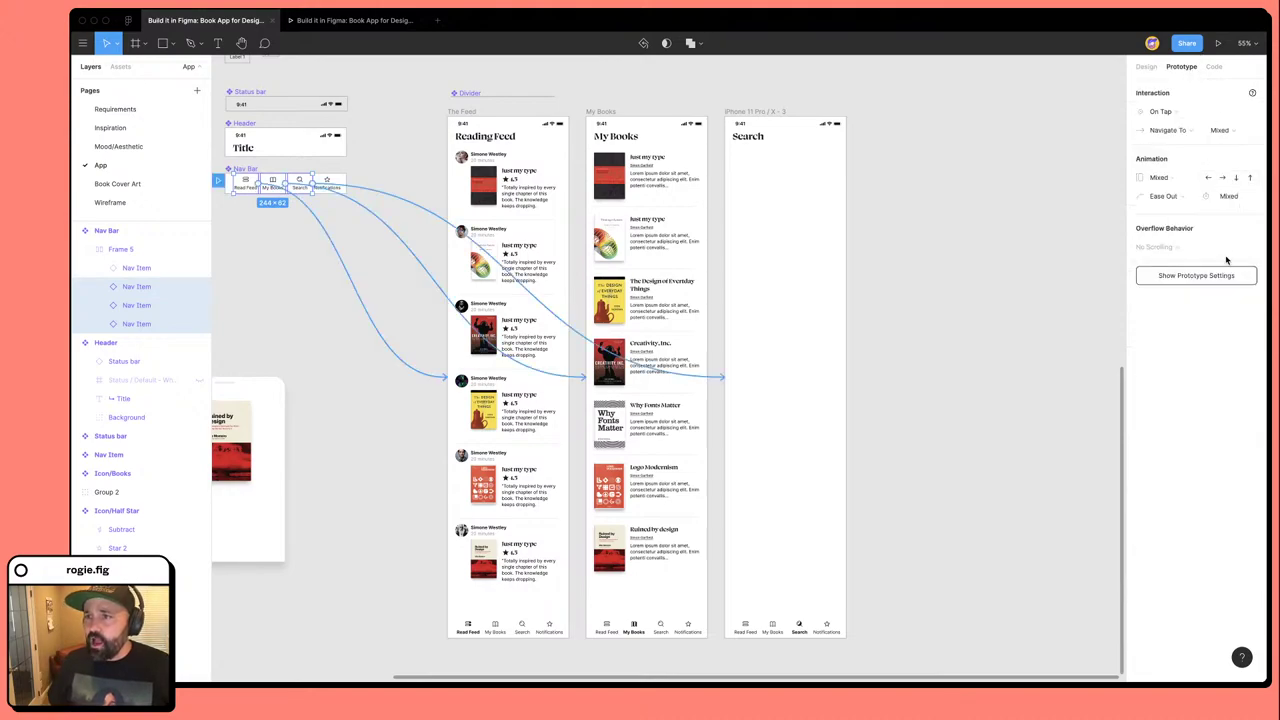
click(1233, 198)
text(200)
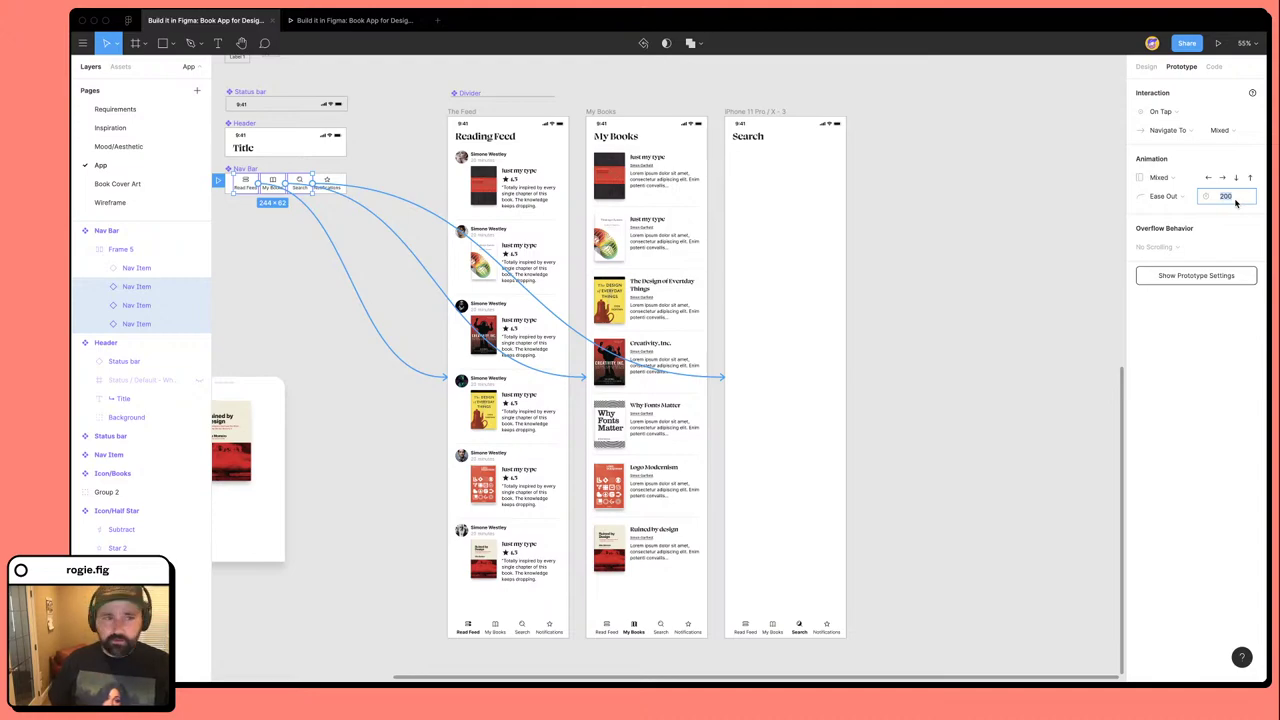
Give the three selected nav items a Push animation with Smart Animate matching layers and a 3000 ms duration.
click(1160, 178)
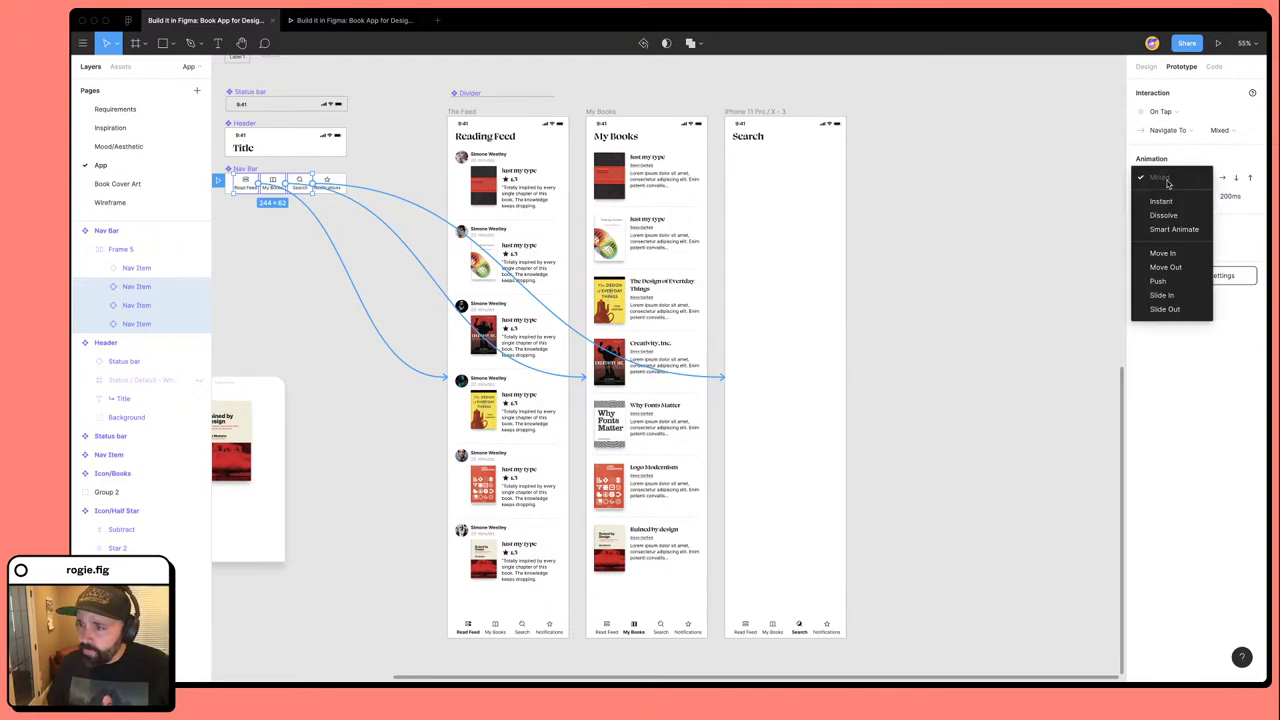
click(1177, 282)
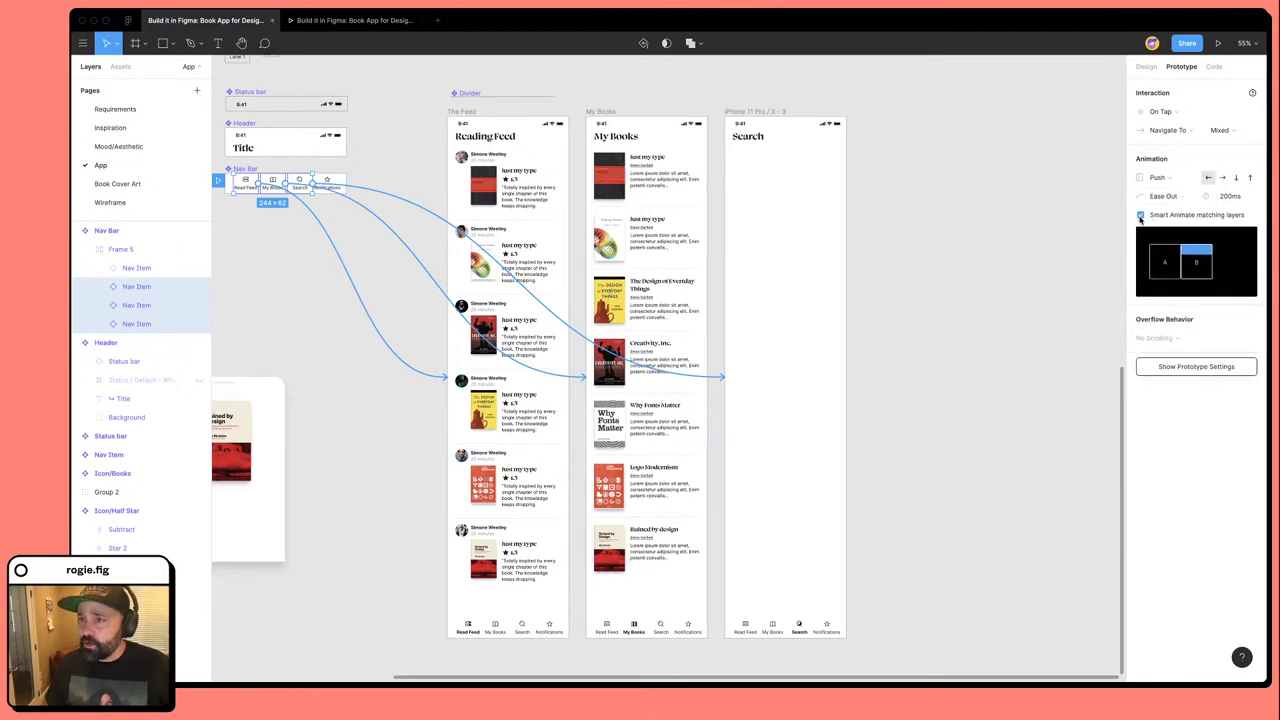
click(1140, 215)
click(1226, 197)
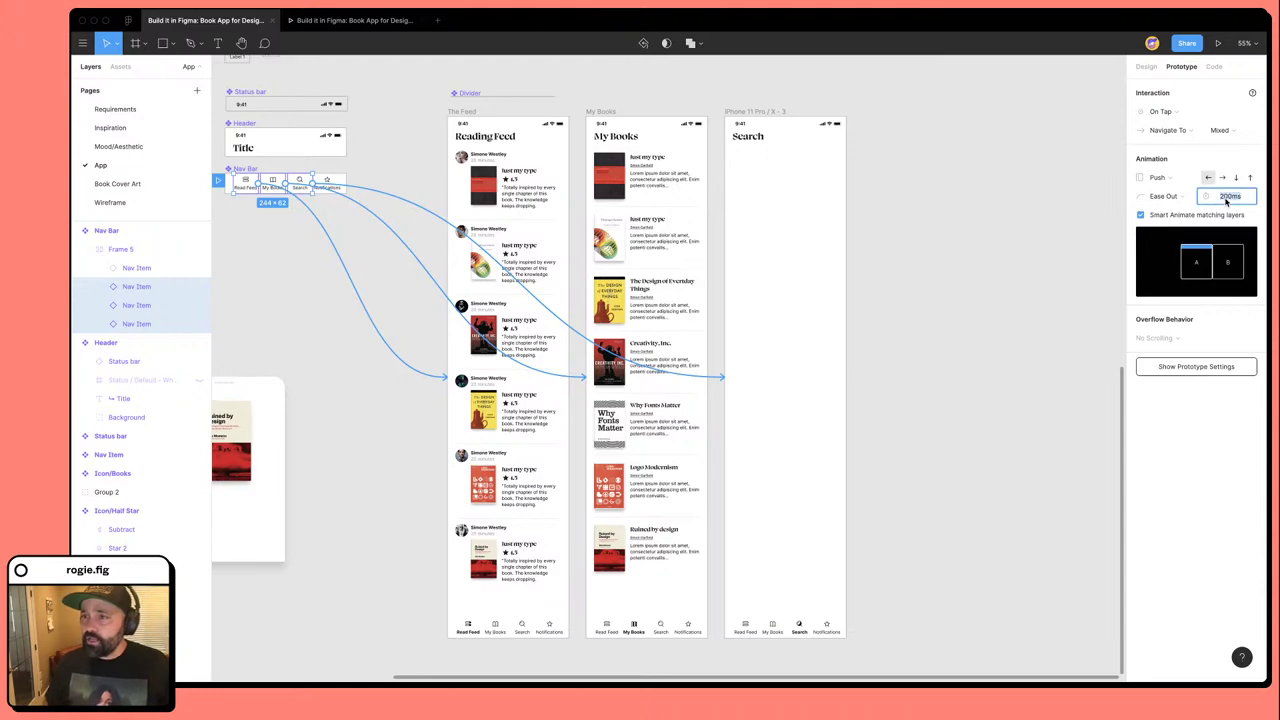
text(3000)
key(Return)
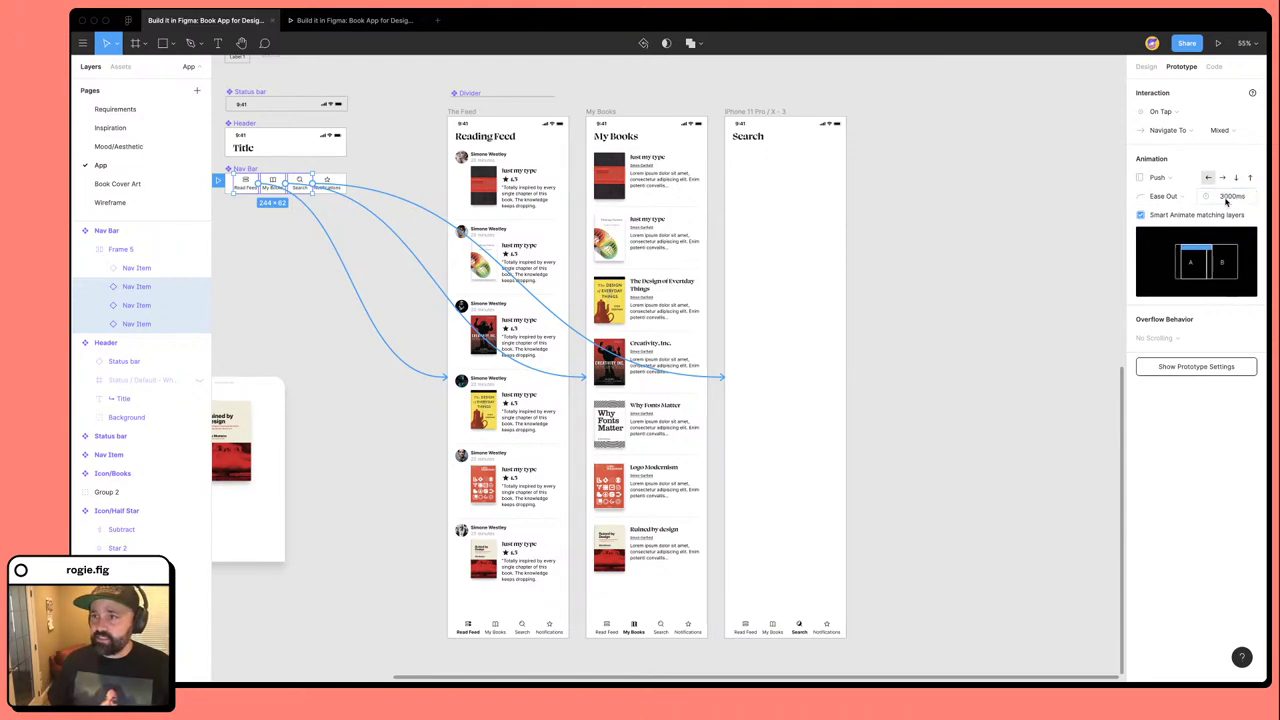
Play the slowed Push transitions between Read Feed and My Books in the prototype preview, watching the header and nav bar.
click(350, 20)
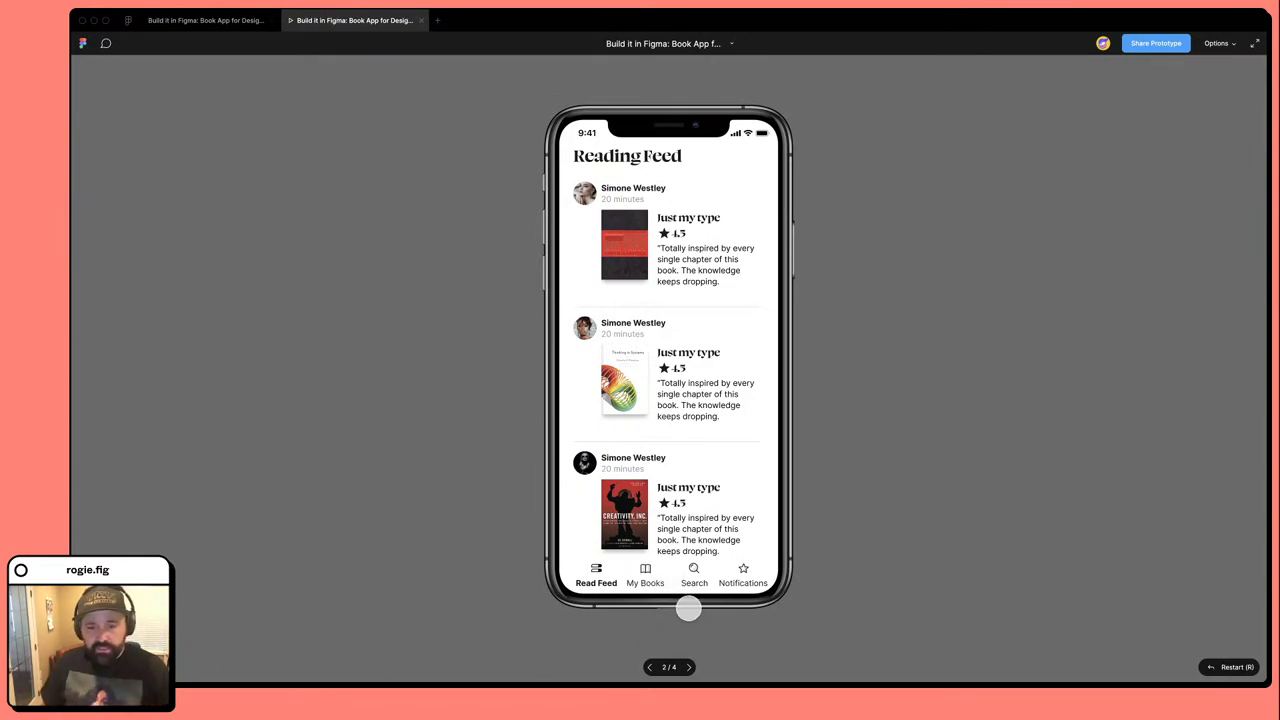
click(645, 575)
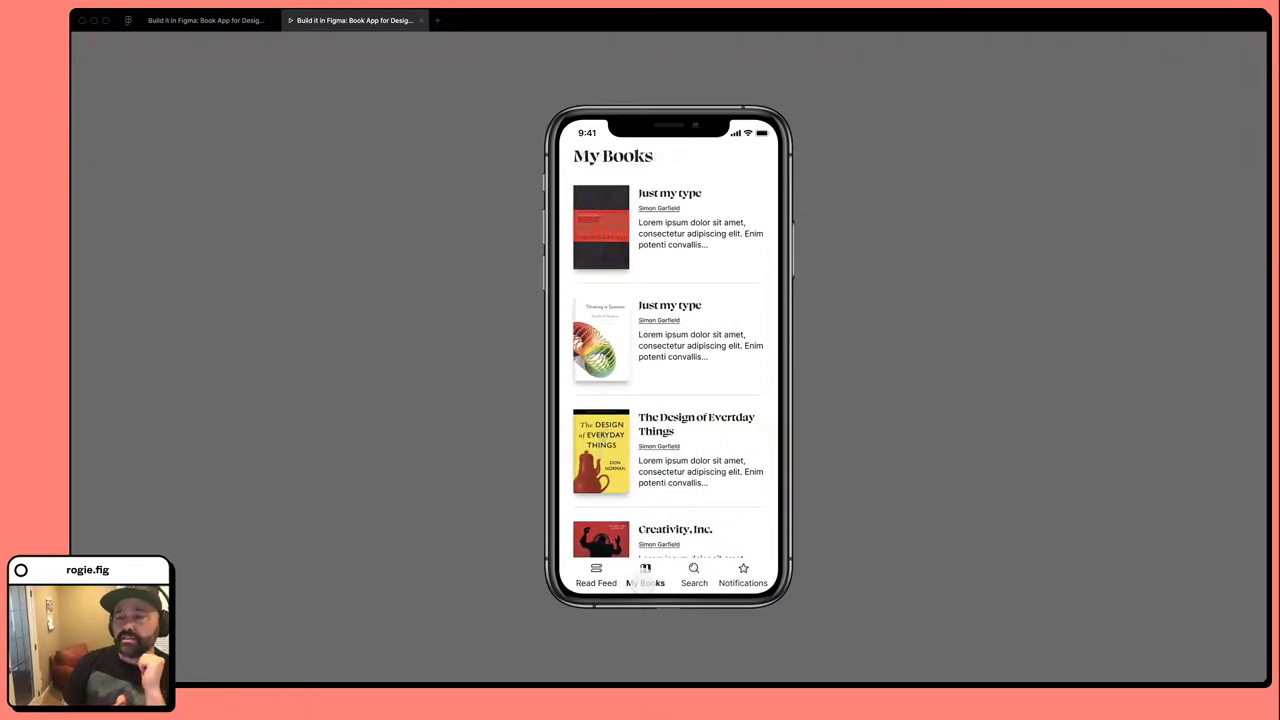
click(596, 576)
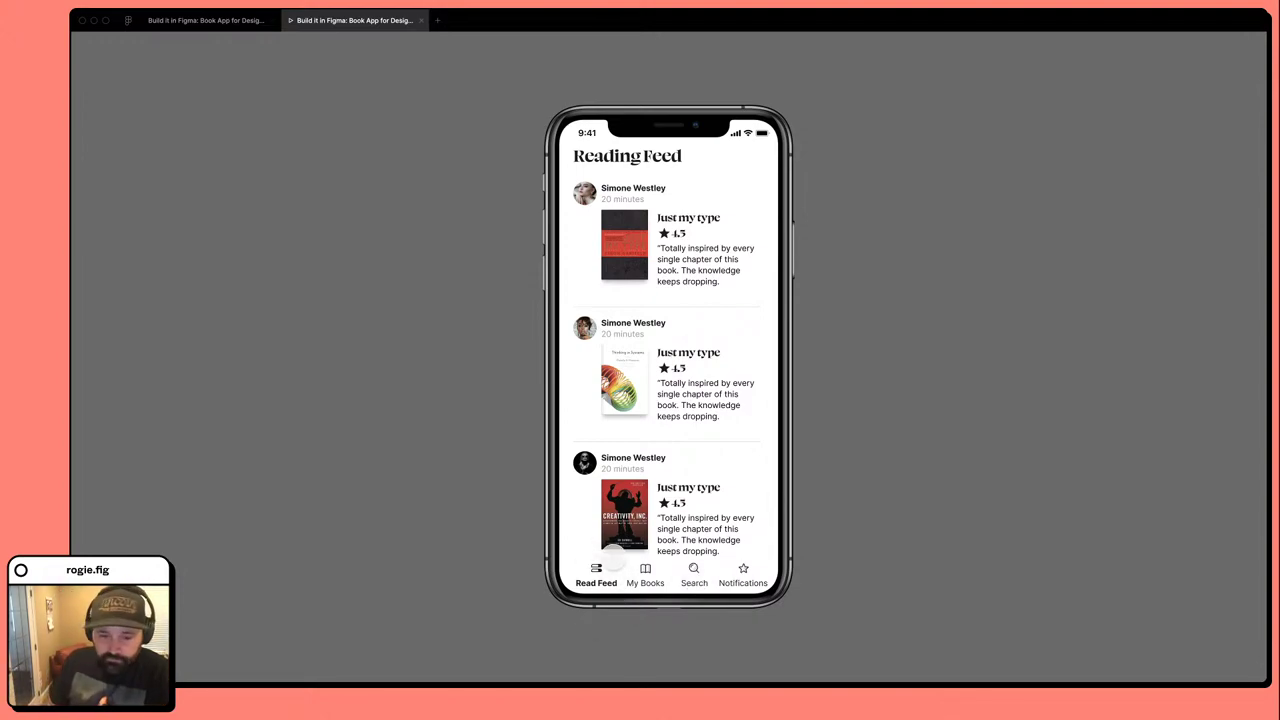
click(645, 575)
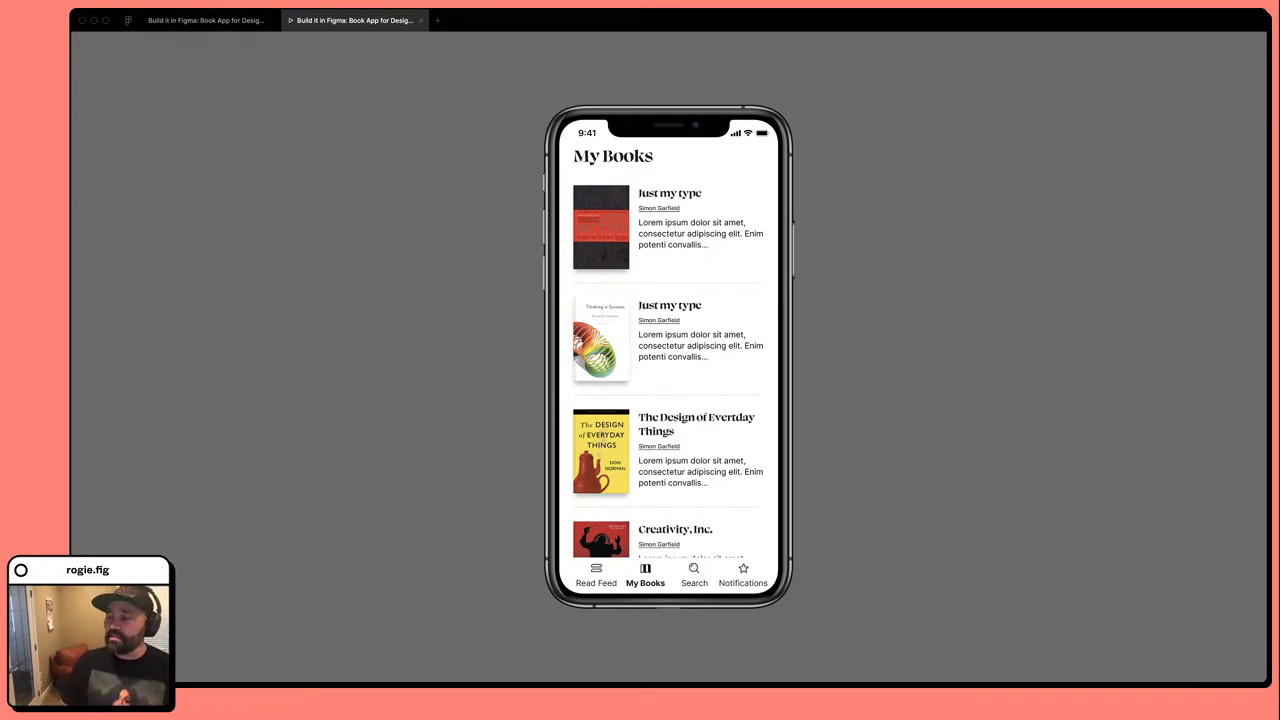
click(602, 598)
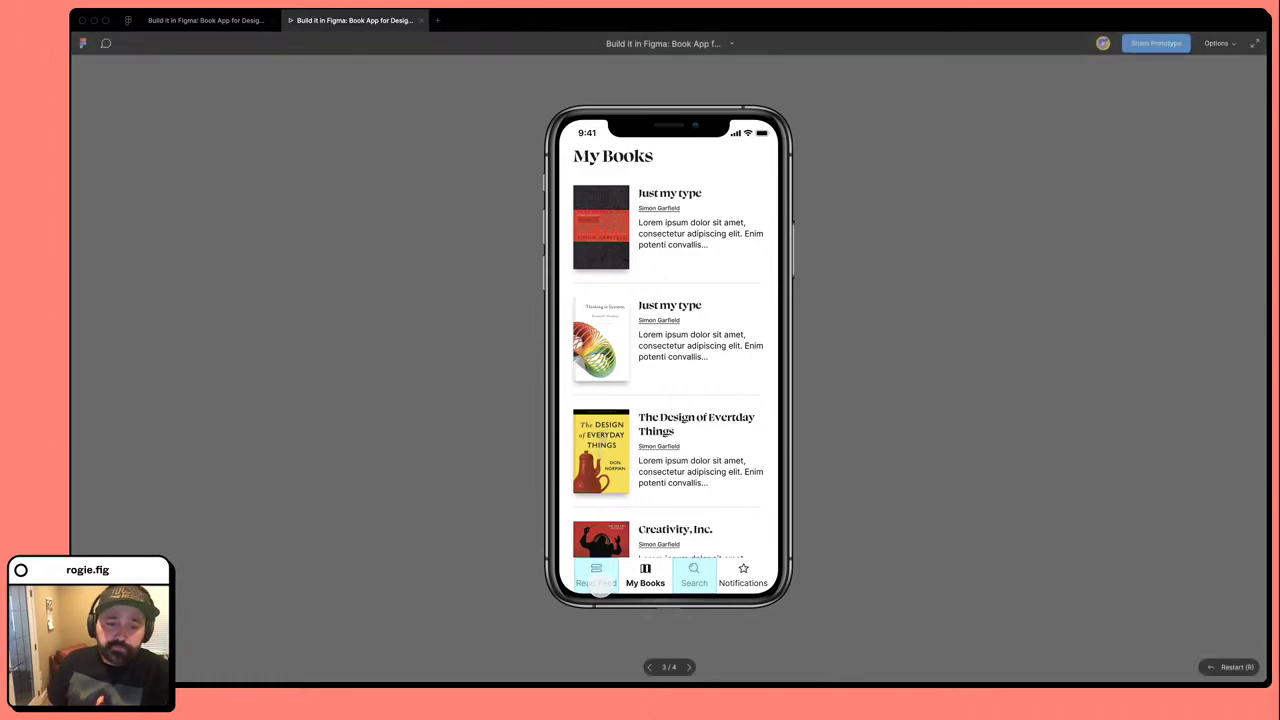
click(606, 590)
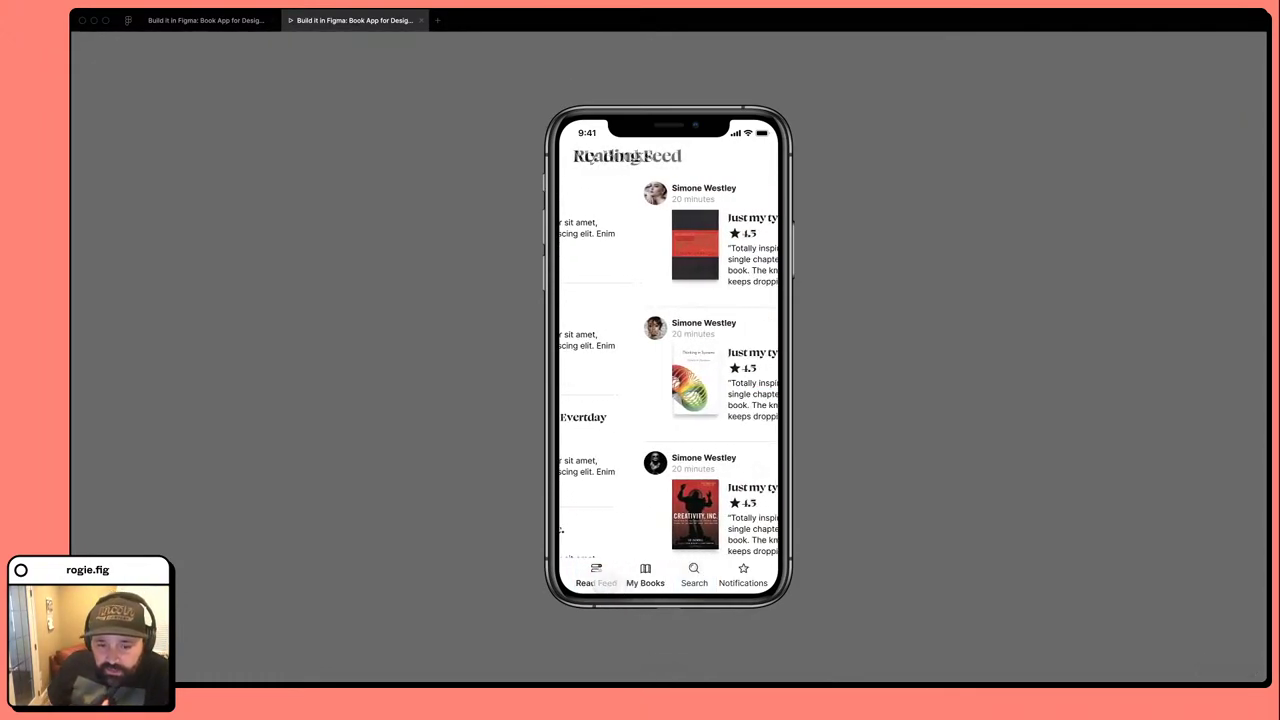
click(641, 580)
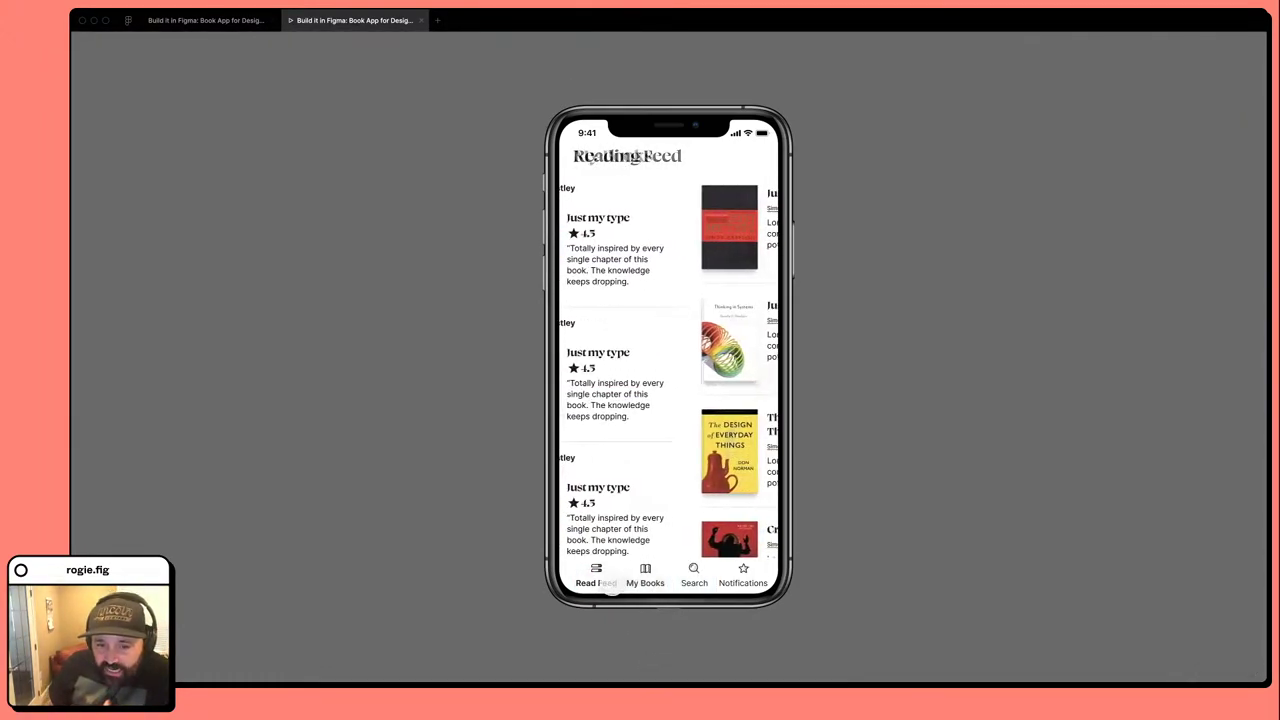
click(598, 584)
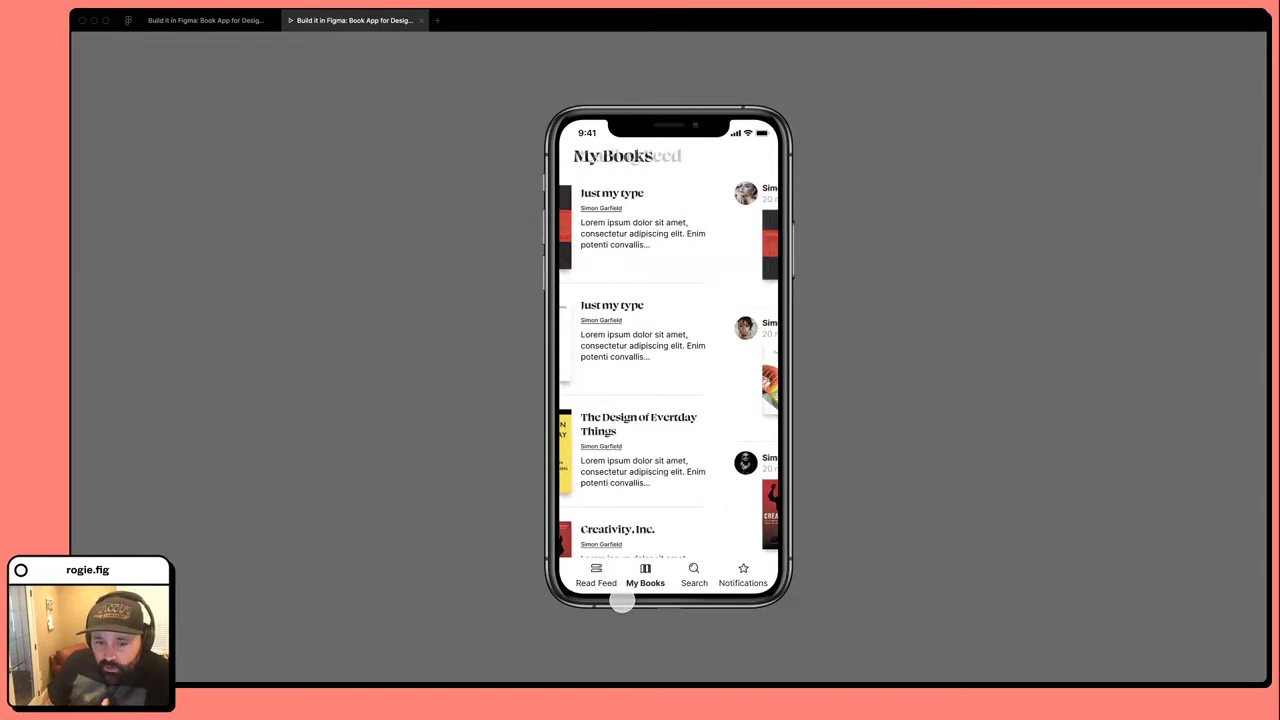
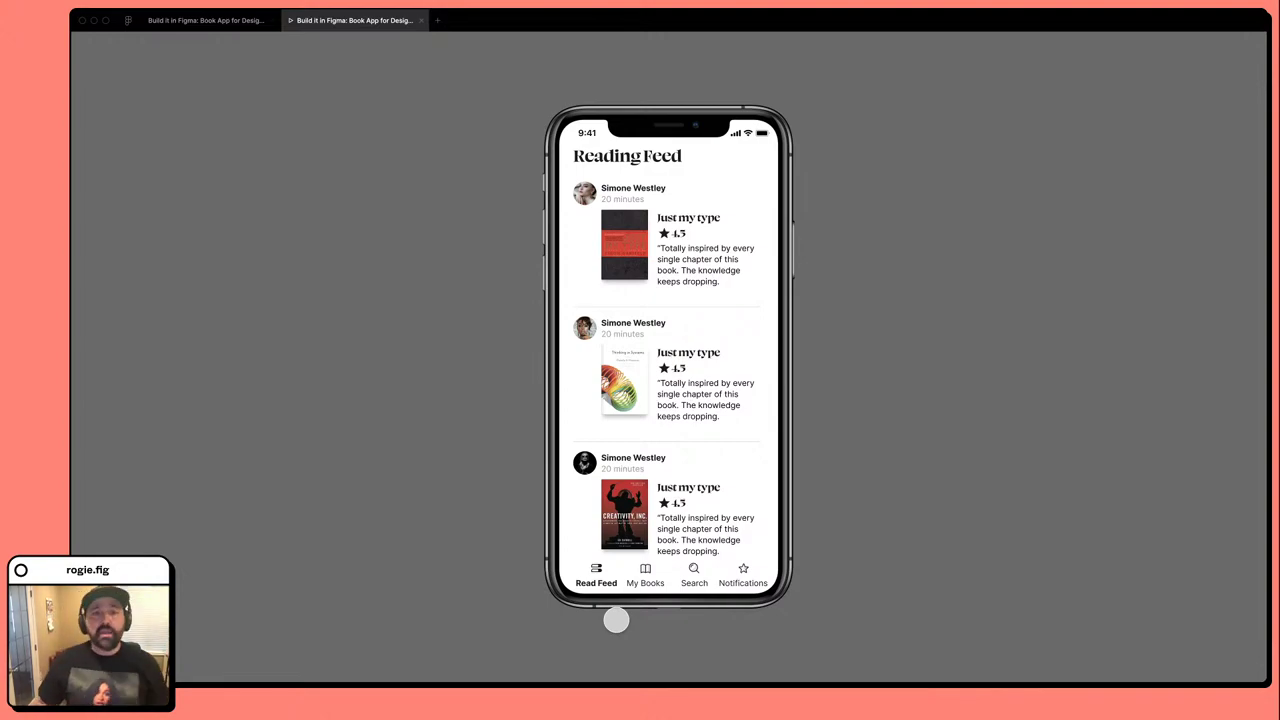
Shift the My Books screen's Header to the right so that it extends past the frame's edge.
click(233, 22)
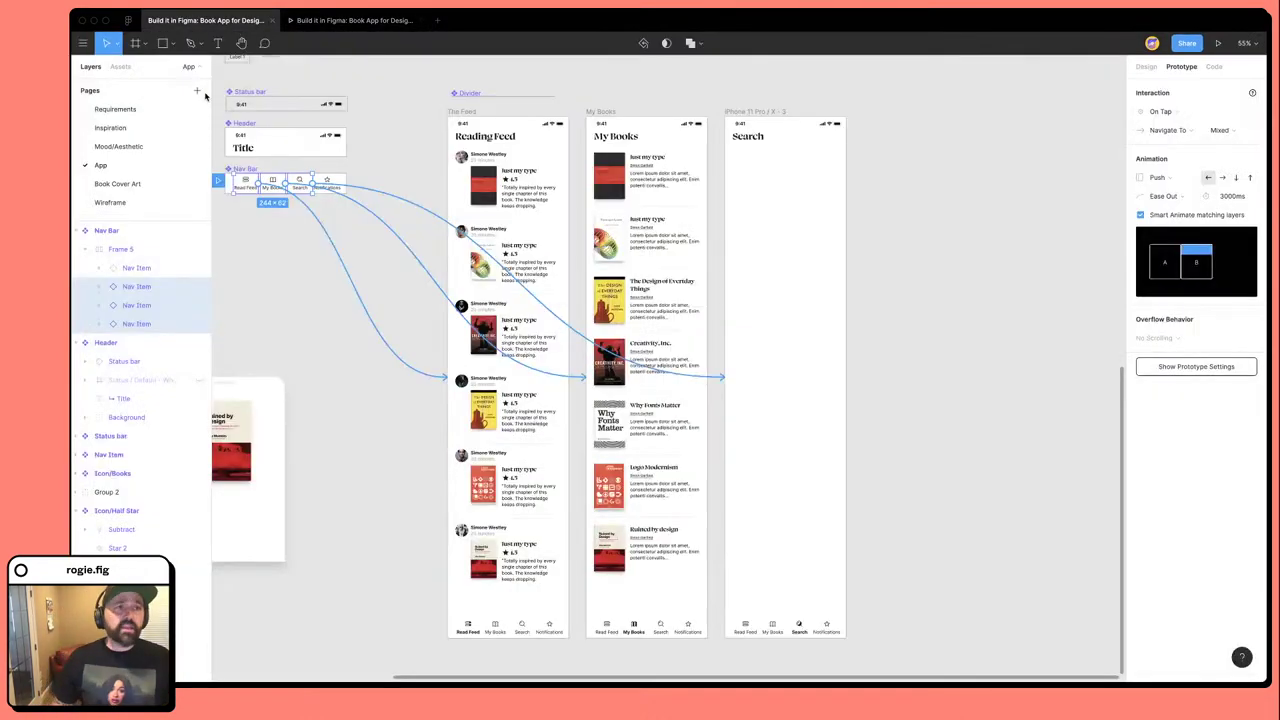
click(275, 295)
click(665, 135)
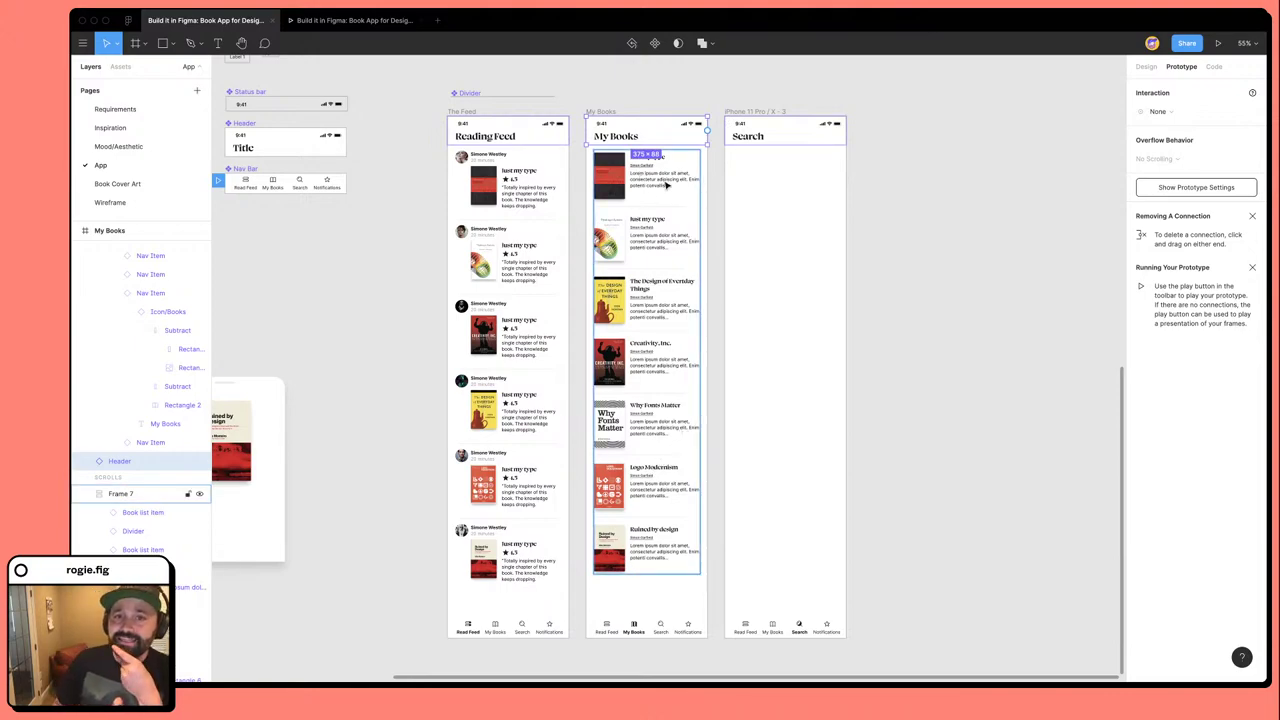
mouse_move(1077, 12)
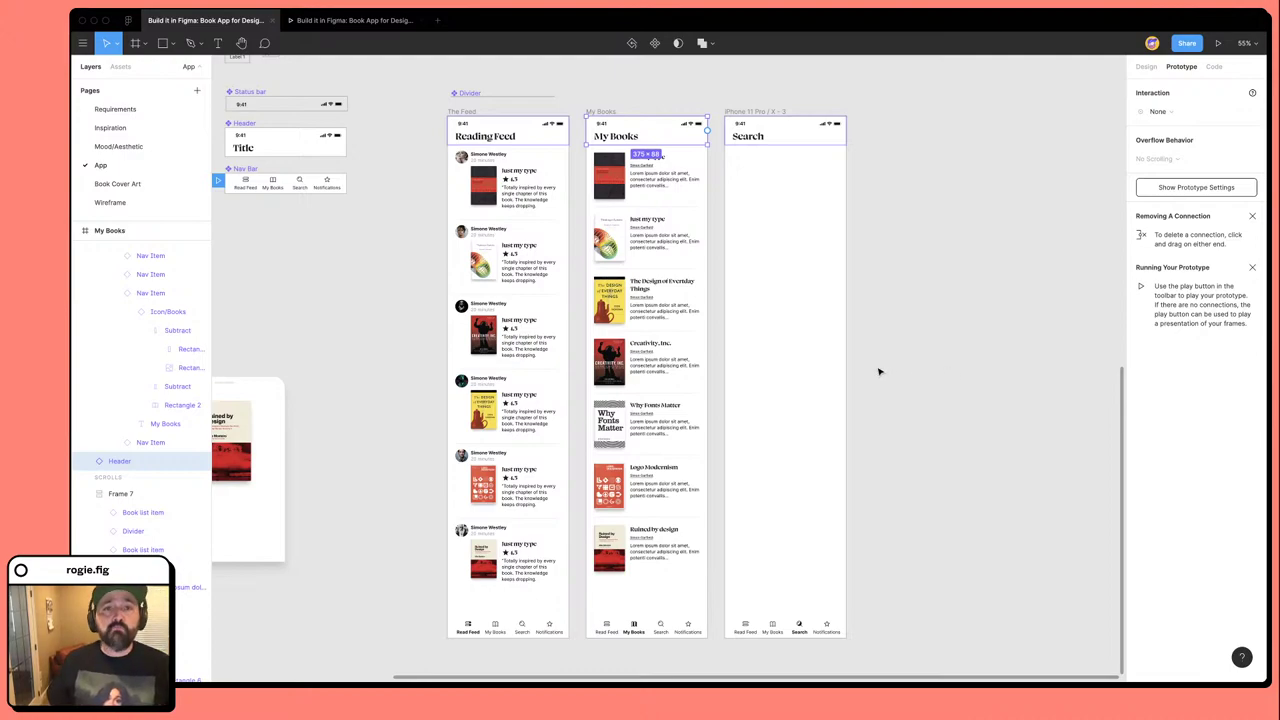
scroll(528, 371, up, 1)
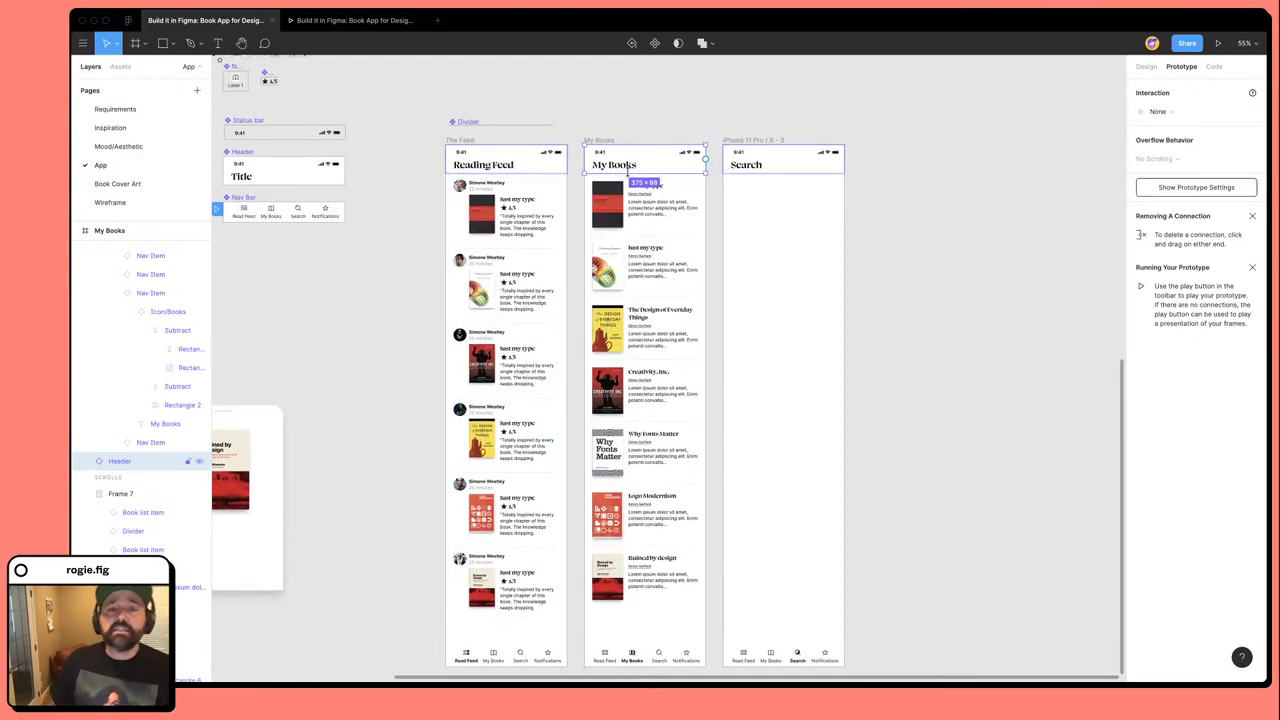
drag(616, 170, 686, 190)
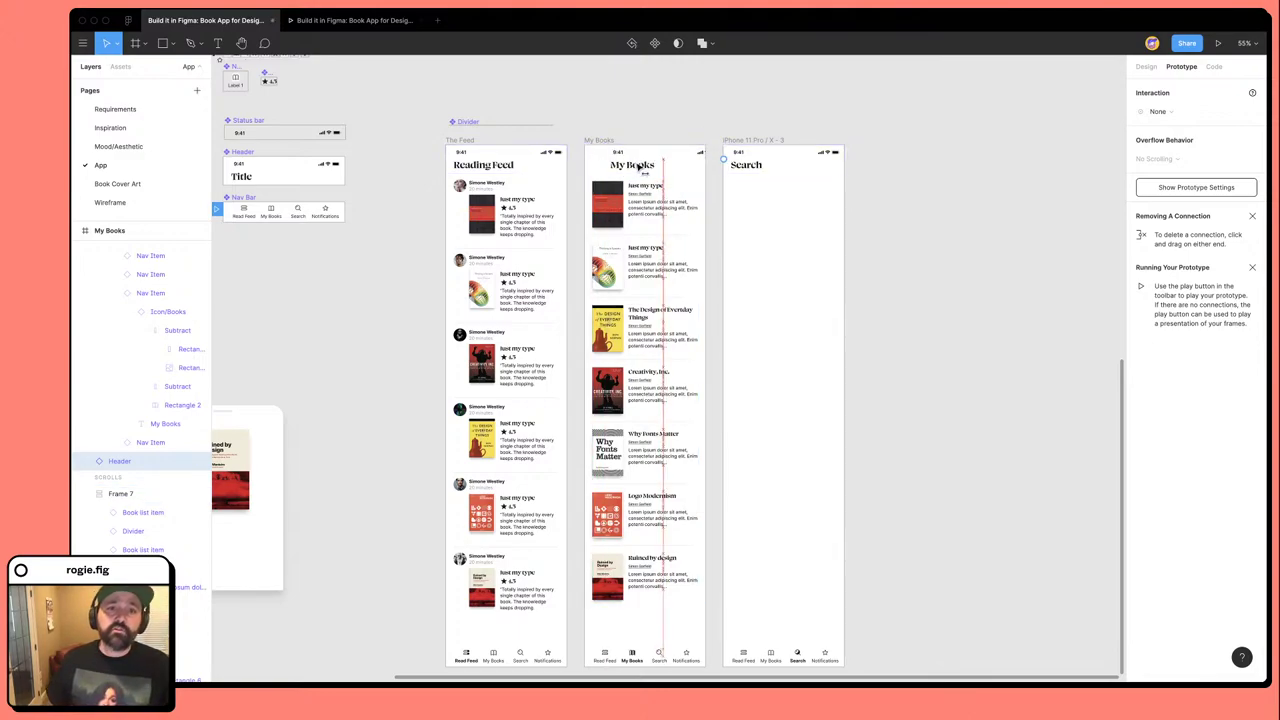
Preview the transition from Read Feed to My Books with the shifted Header, and return to the design file.
click(348, 20)
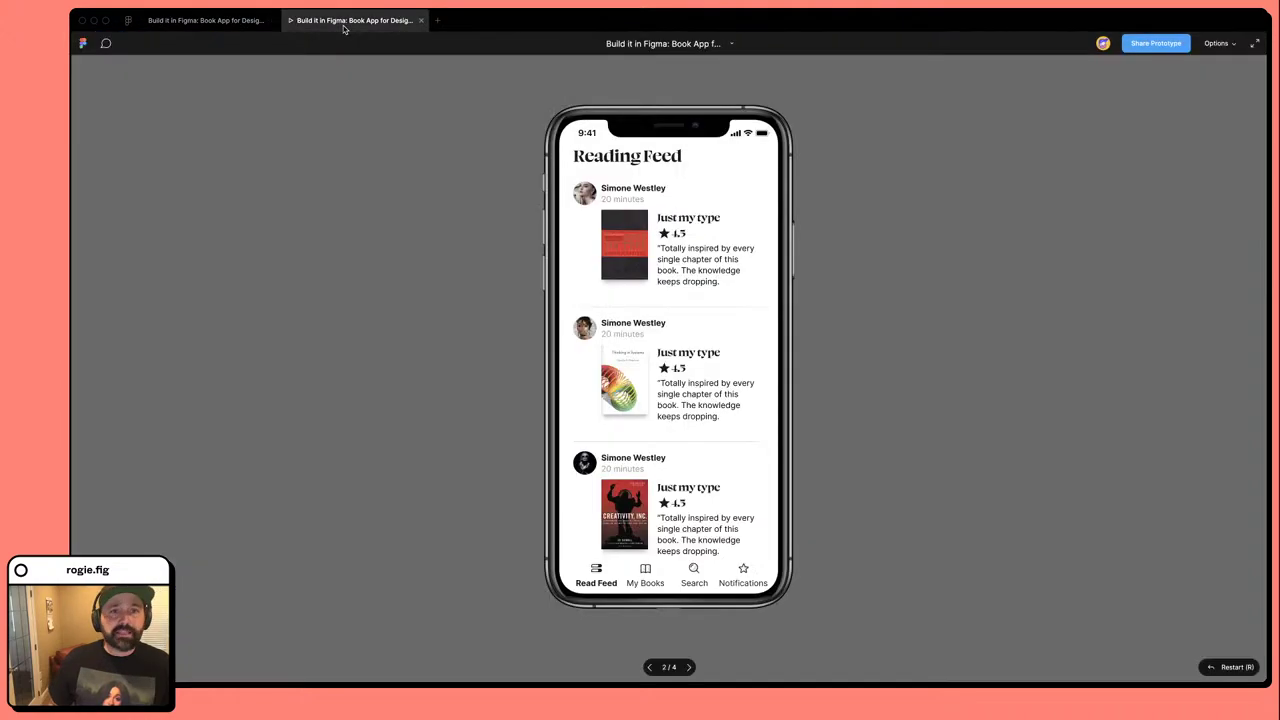
click(650, 580)
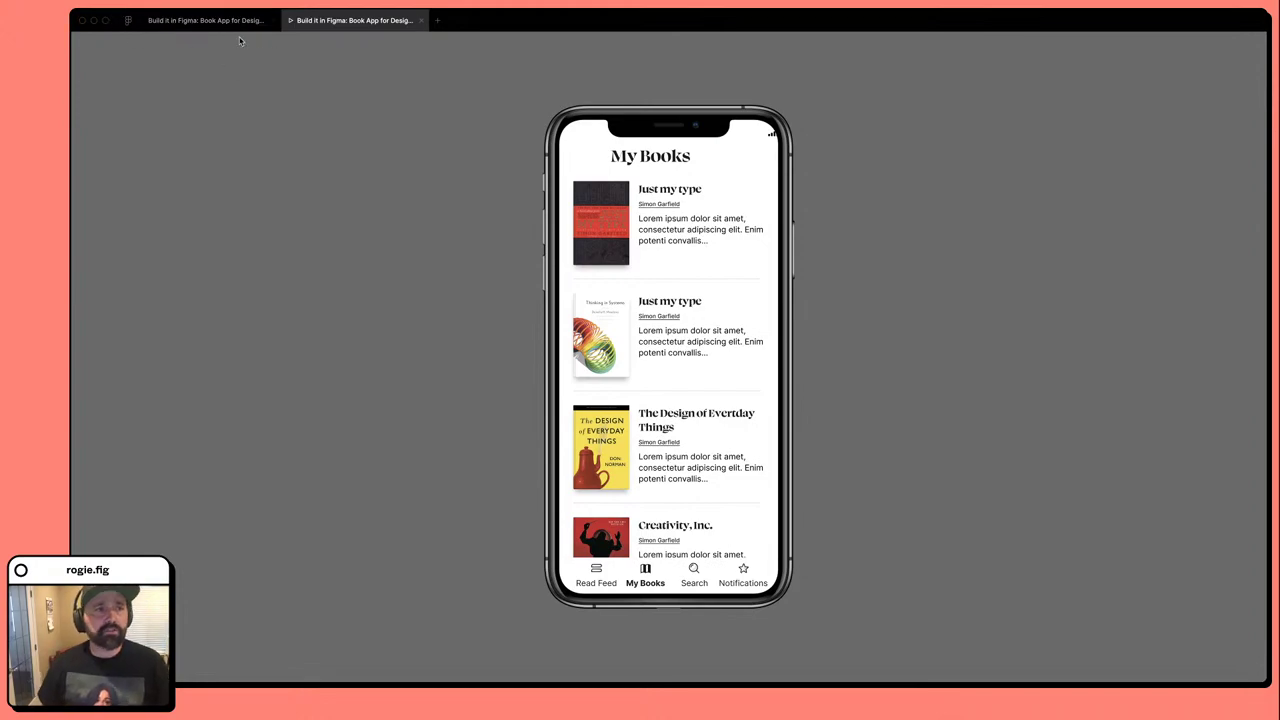
click(200, 20)
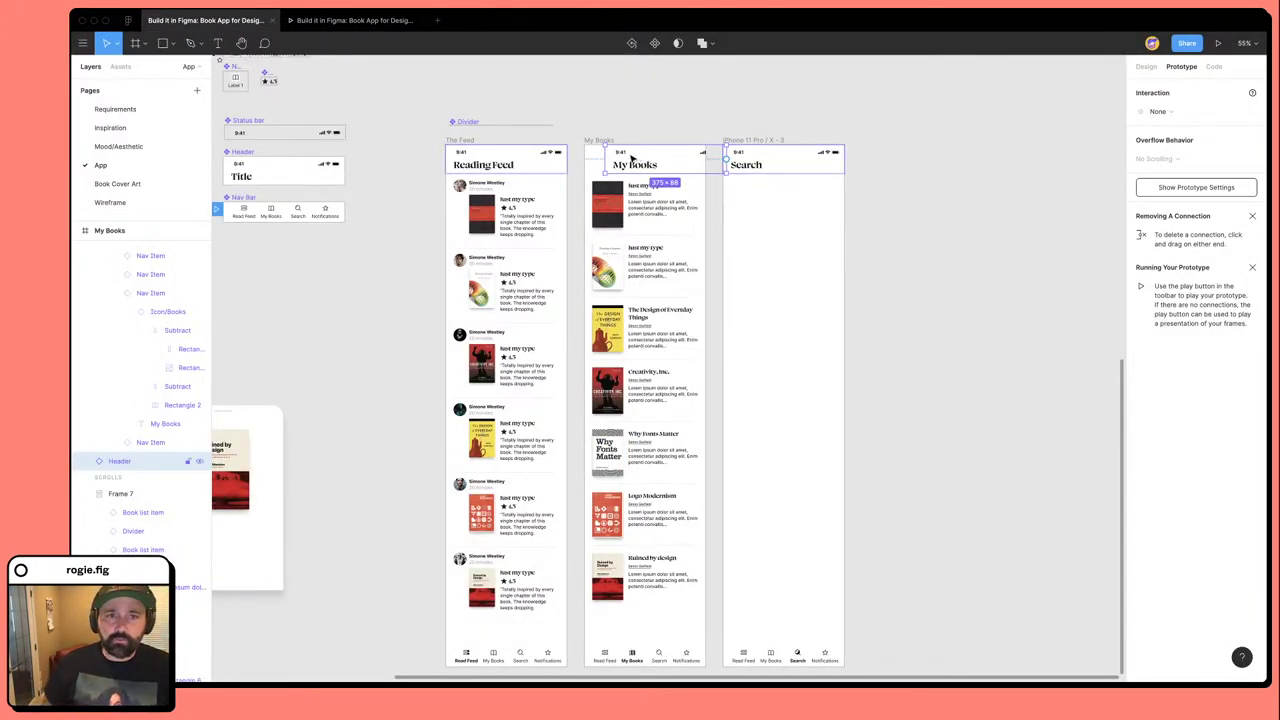
Examine the design properties of the Header component and the Status bar nested inside it.
double_click(632, 158)
scroll(540, 155, left, 5)
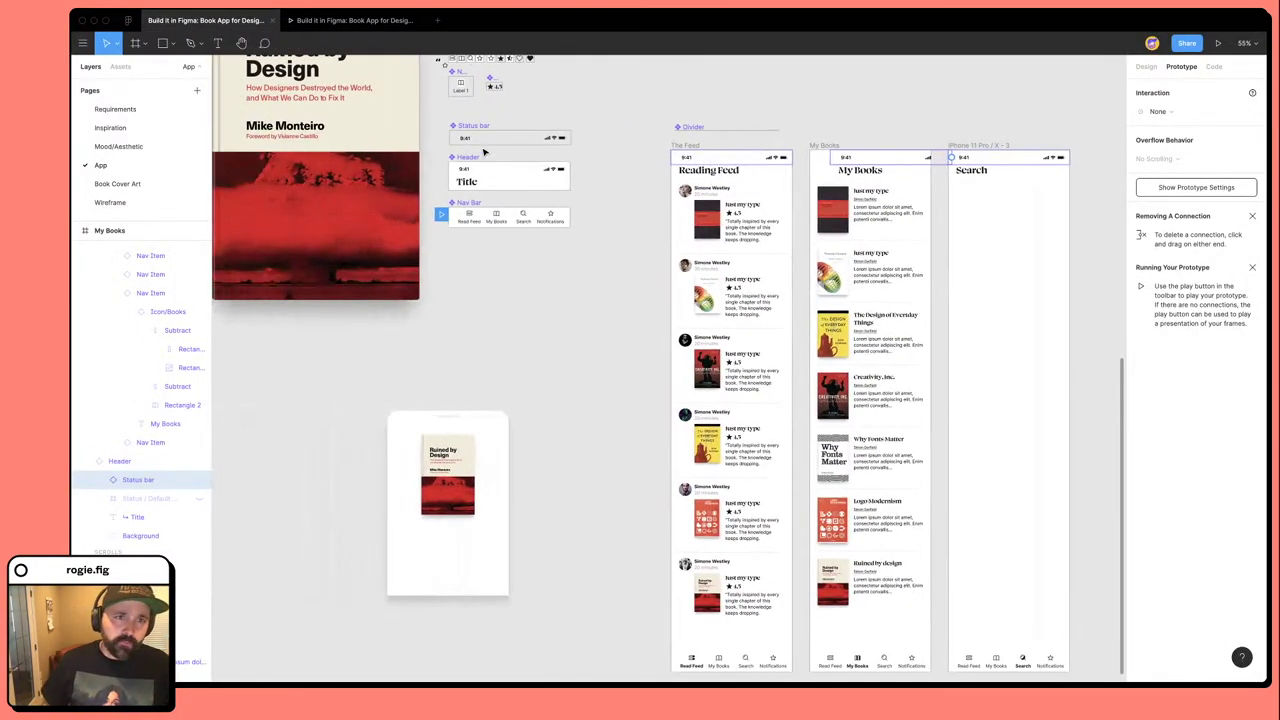
click(484, 160)
double_click(480, 172)
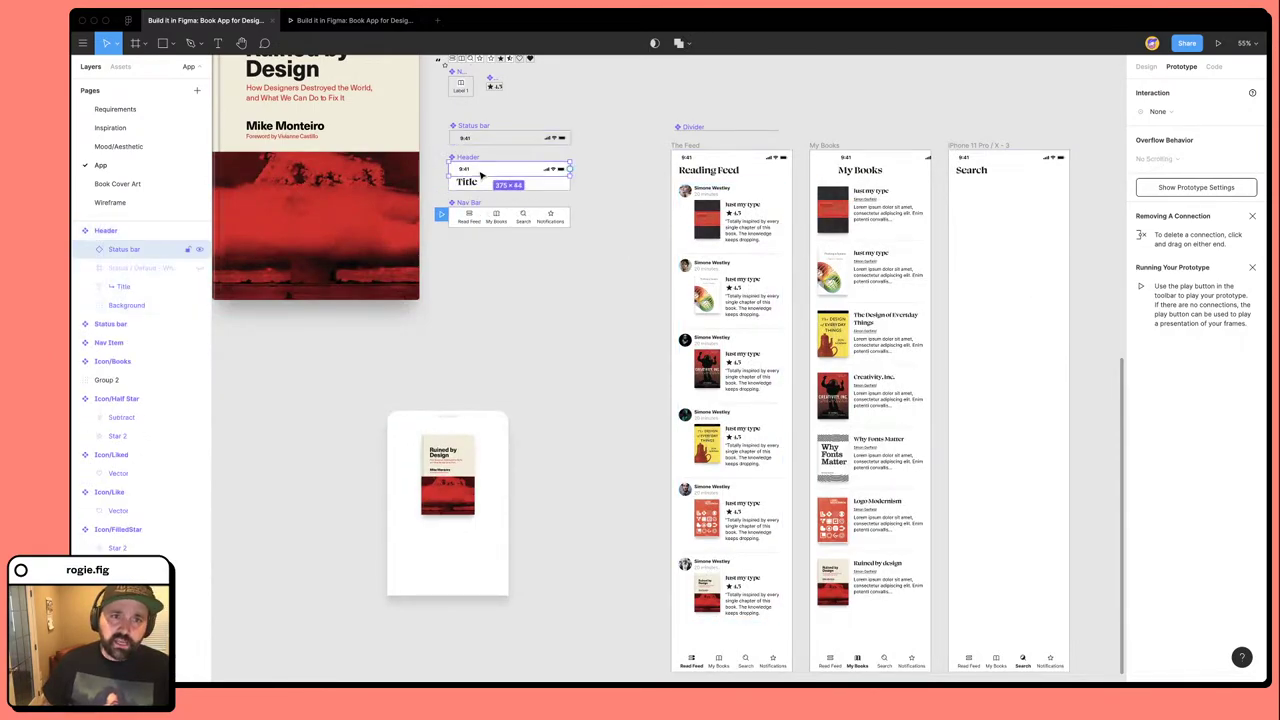
click(1148, 68)
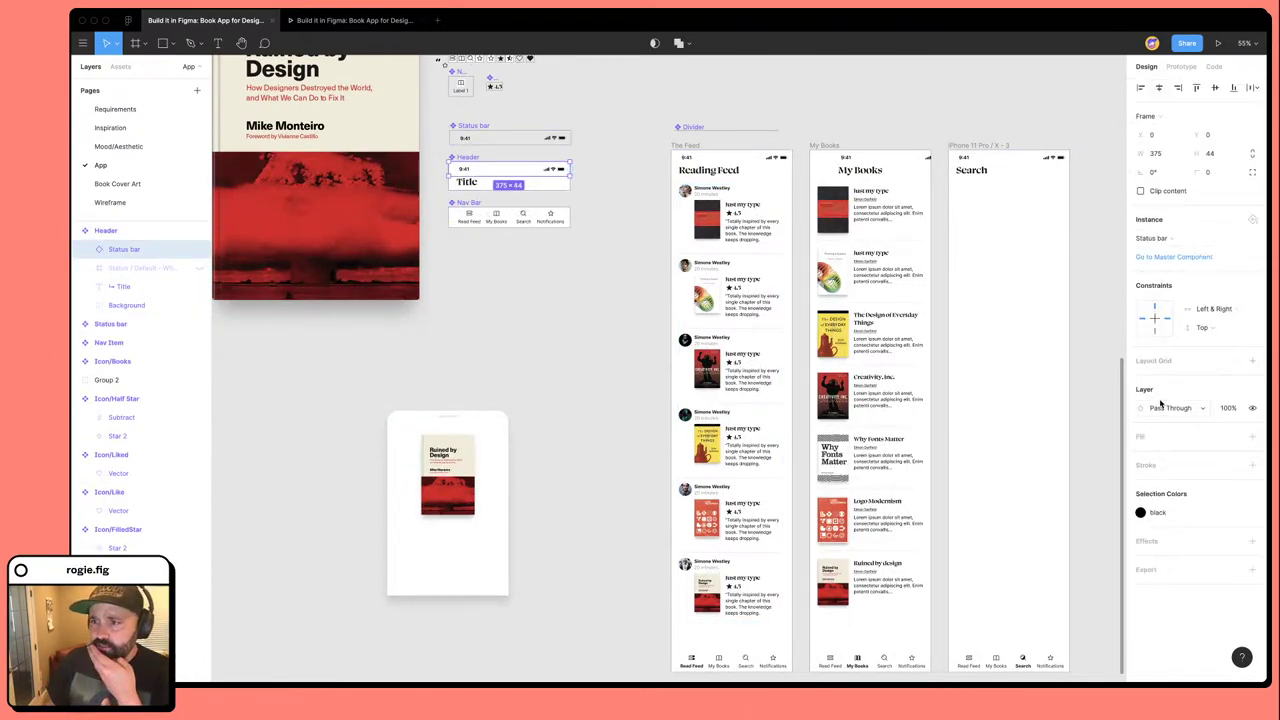
key(Escape)
click(508, 177)
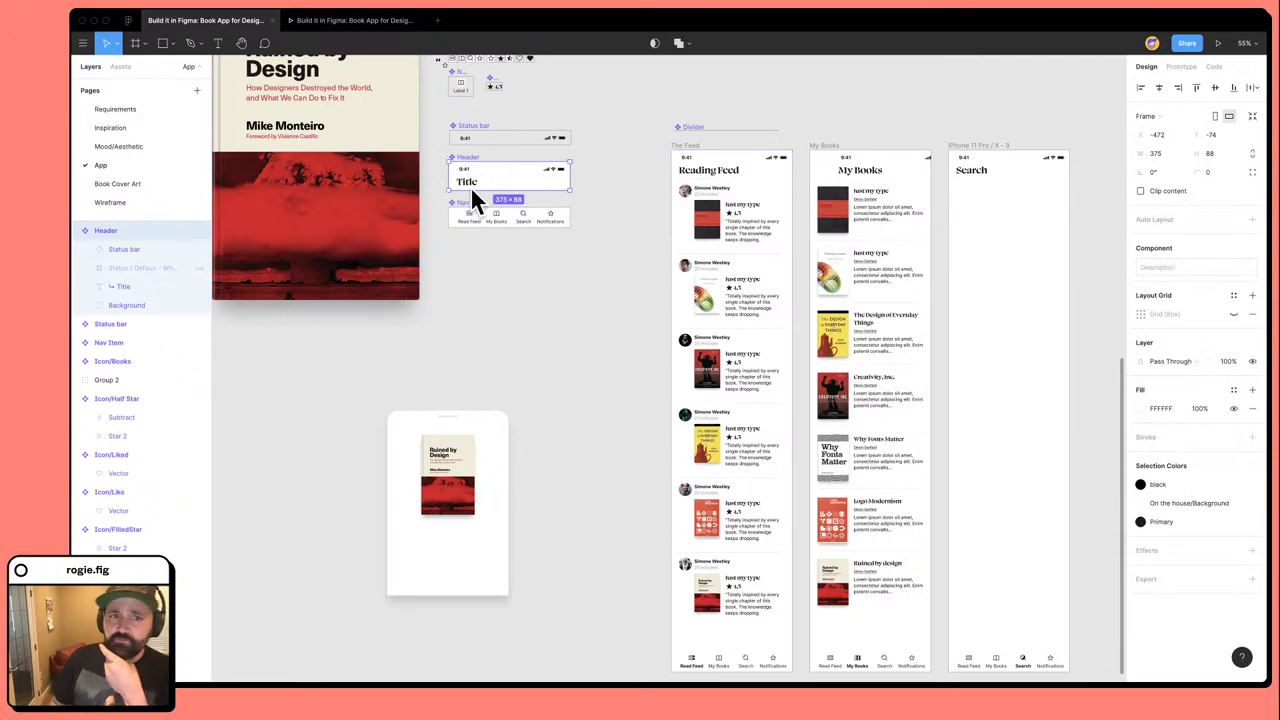
click(472, 175)
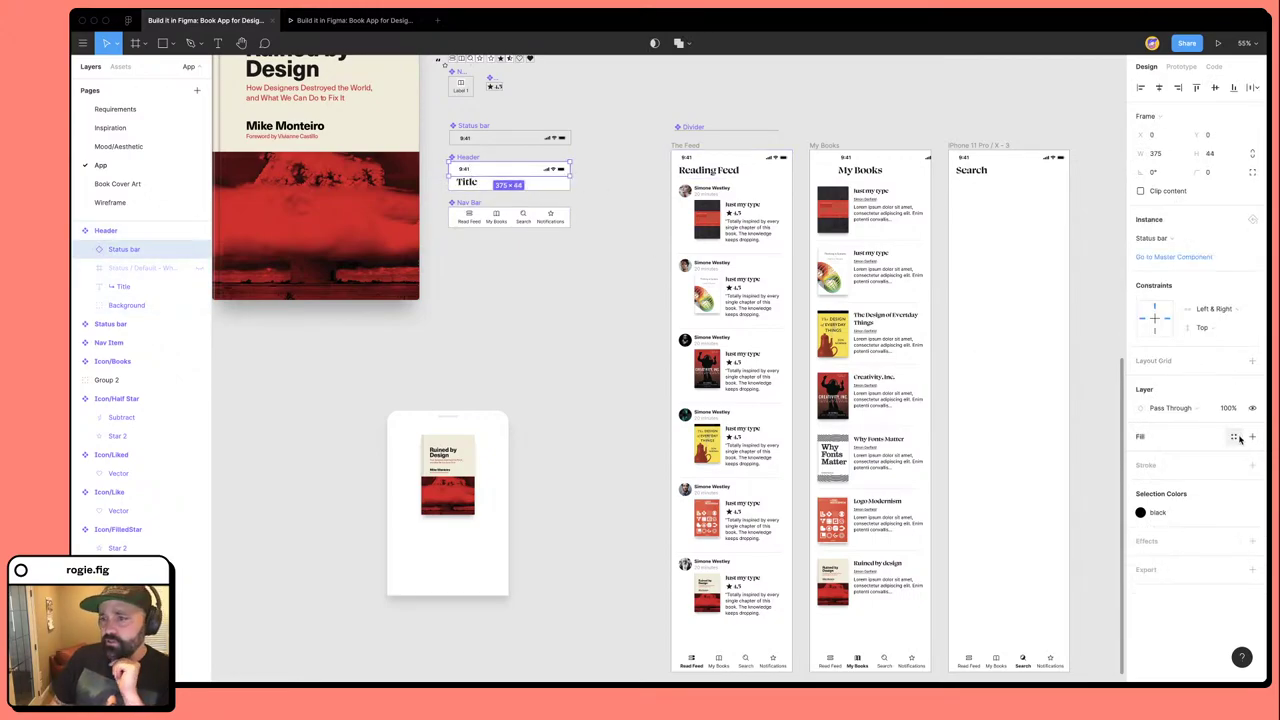
scroll(666, 304, right, 5)
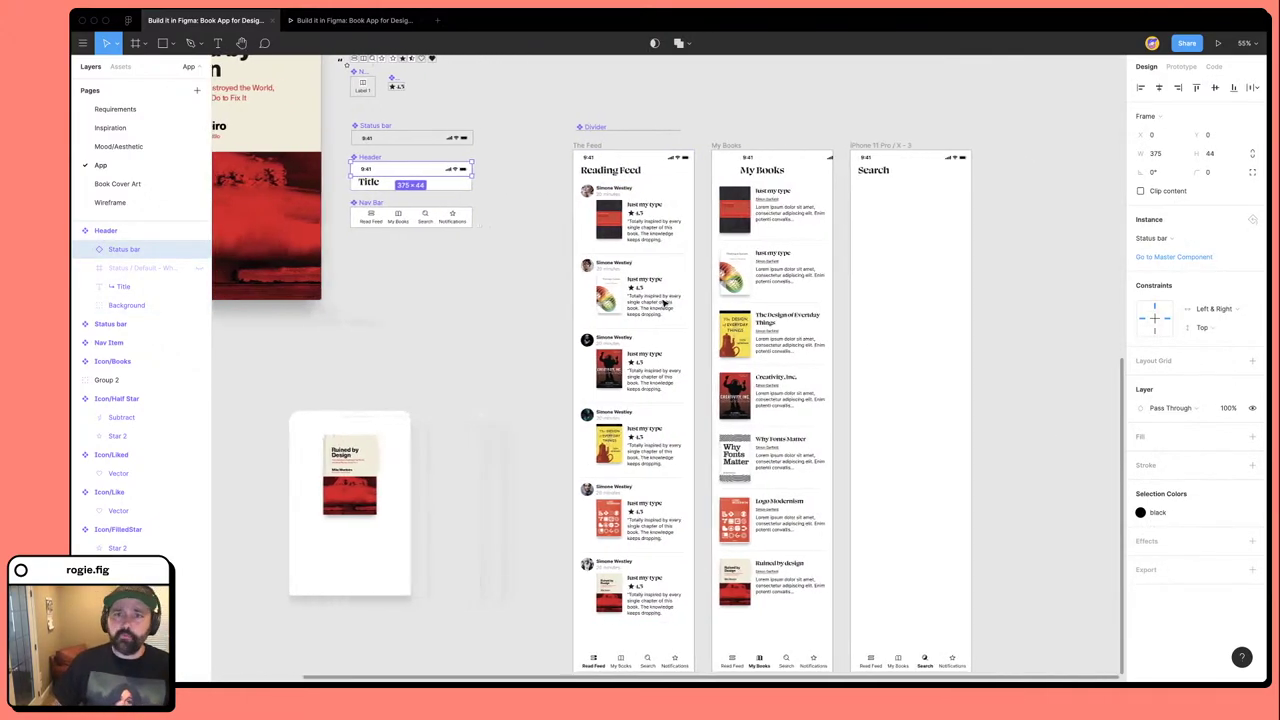
Move the My Books screen's Header back and align it with the frame's left edge at X 0.
click(771, 177)
drag(771, 177, 773, 177)
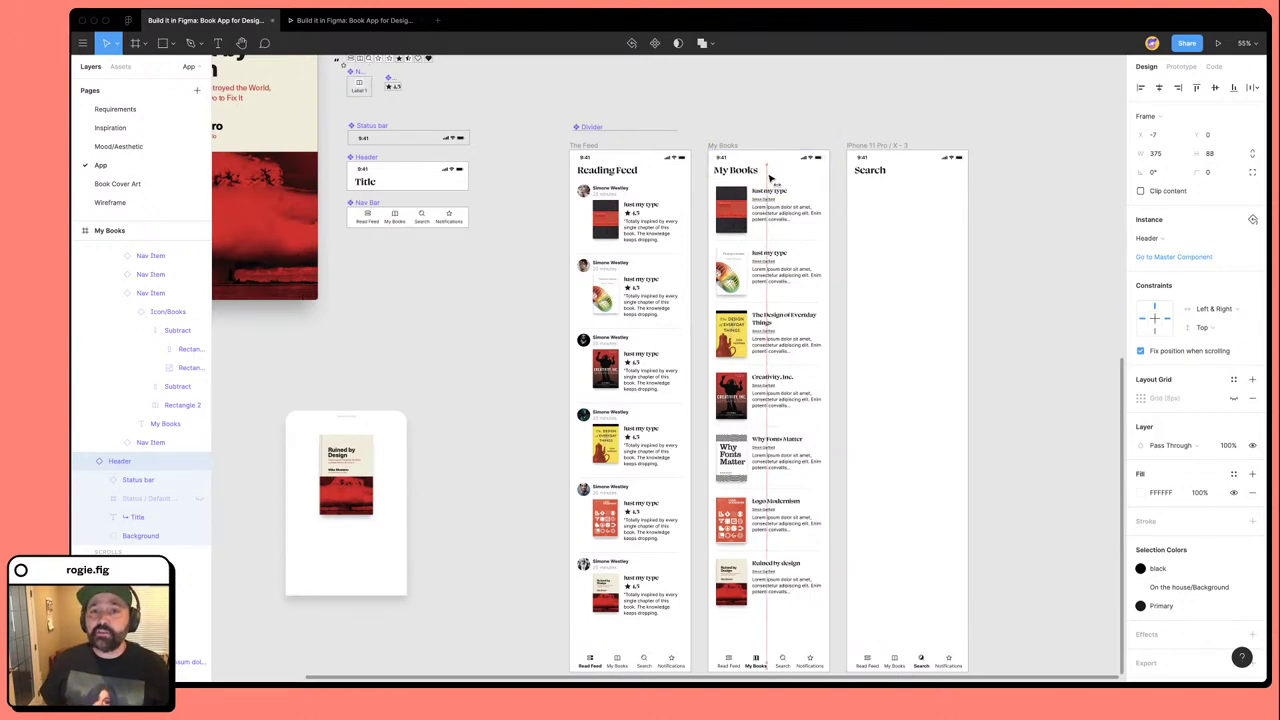
key(shift+Left)
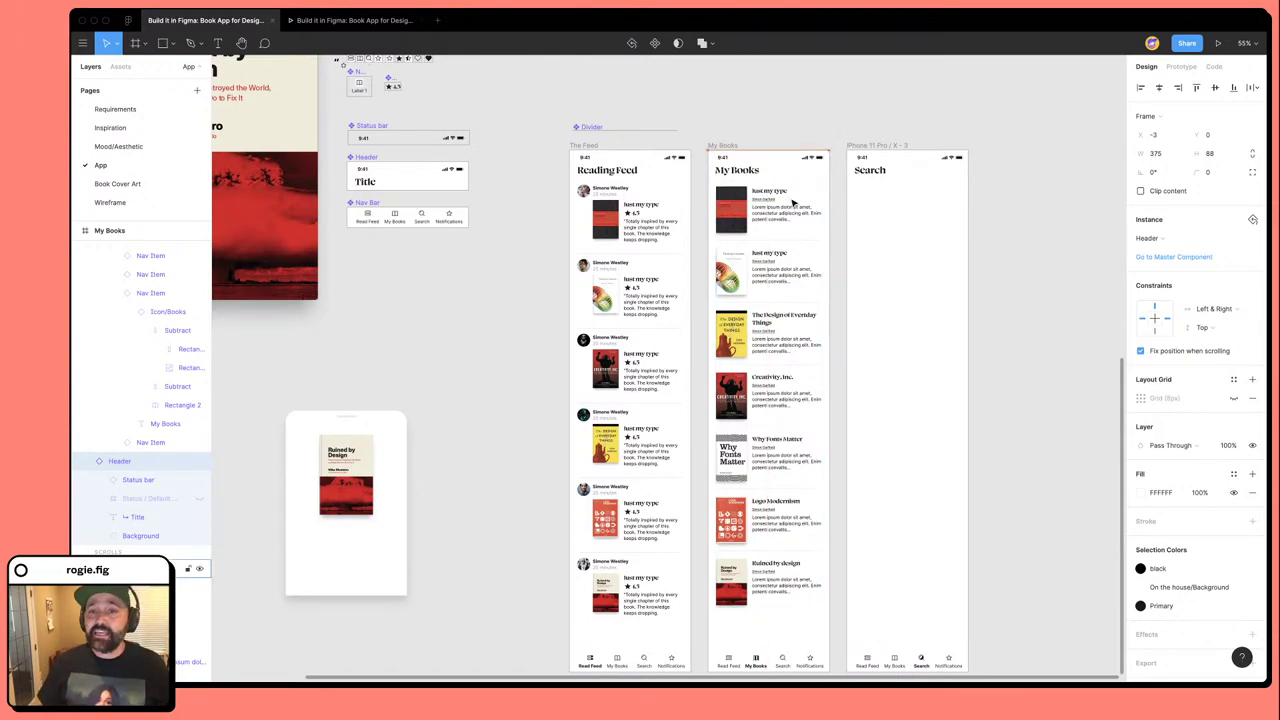
key(Right)
key(Right)
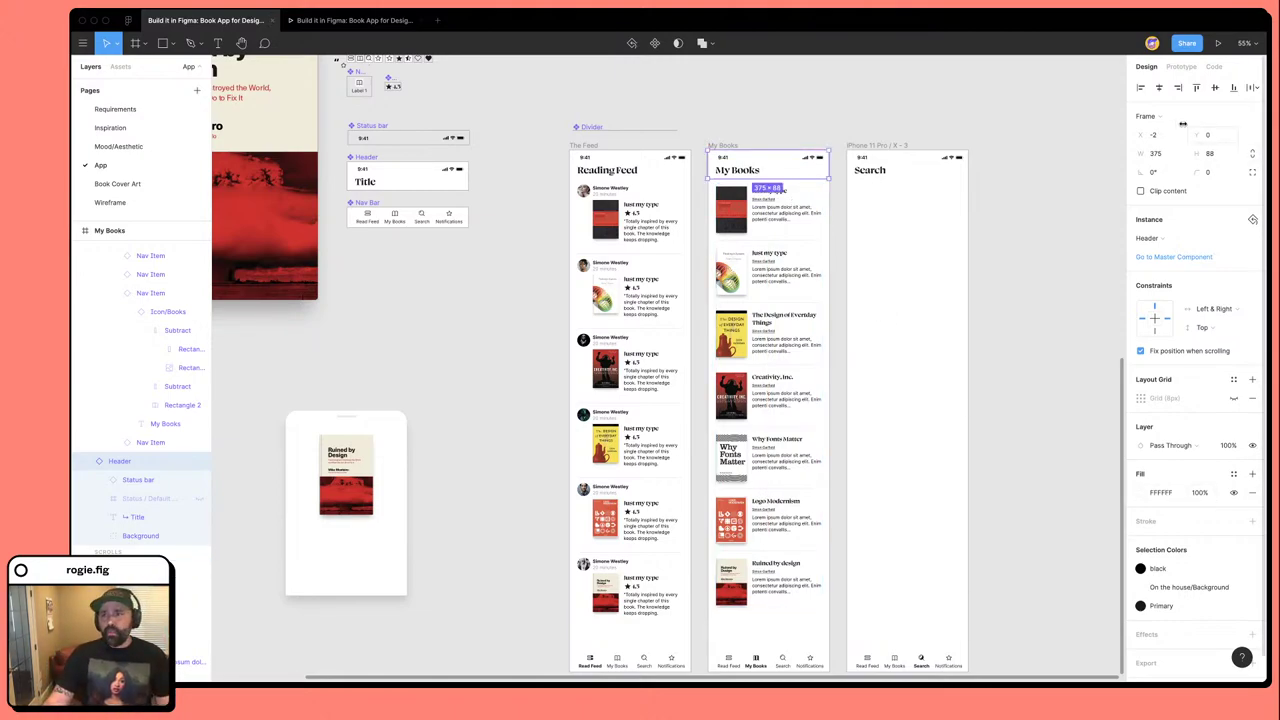
click(1140, 87)
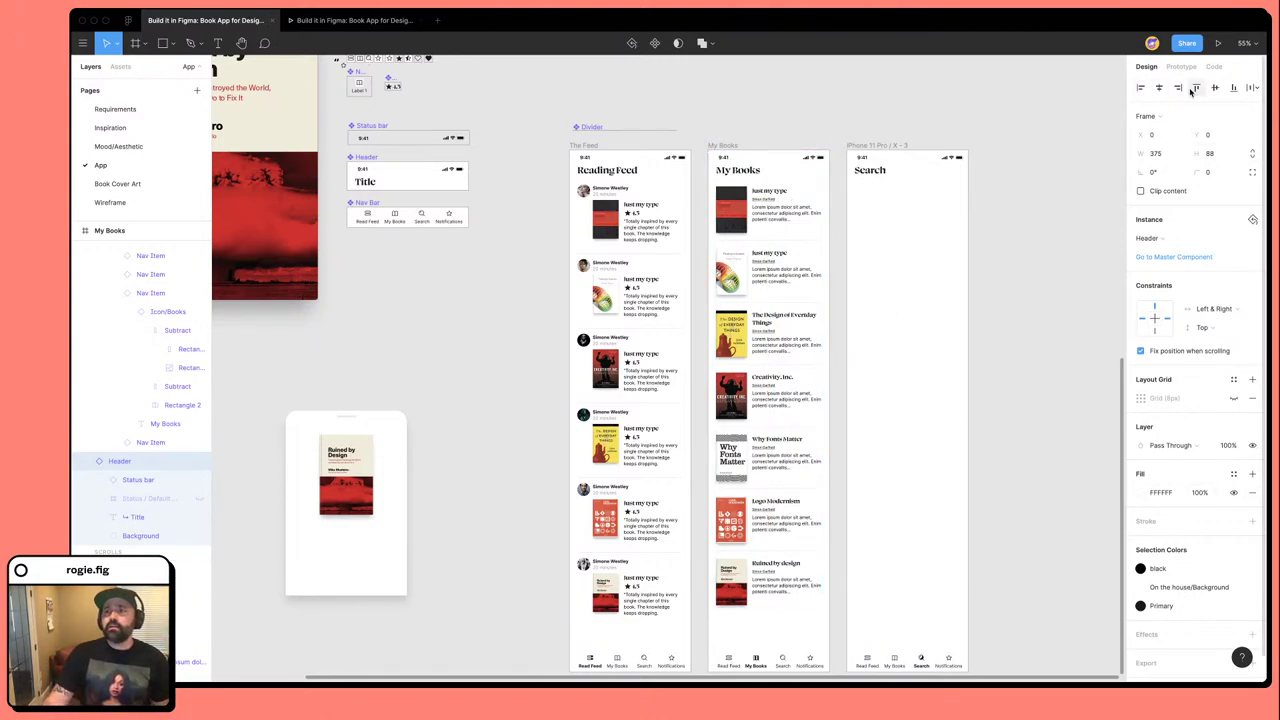
click(1048, 366)
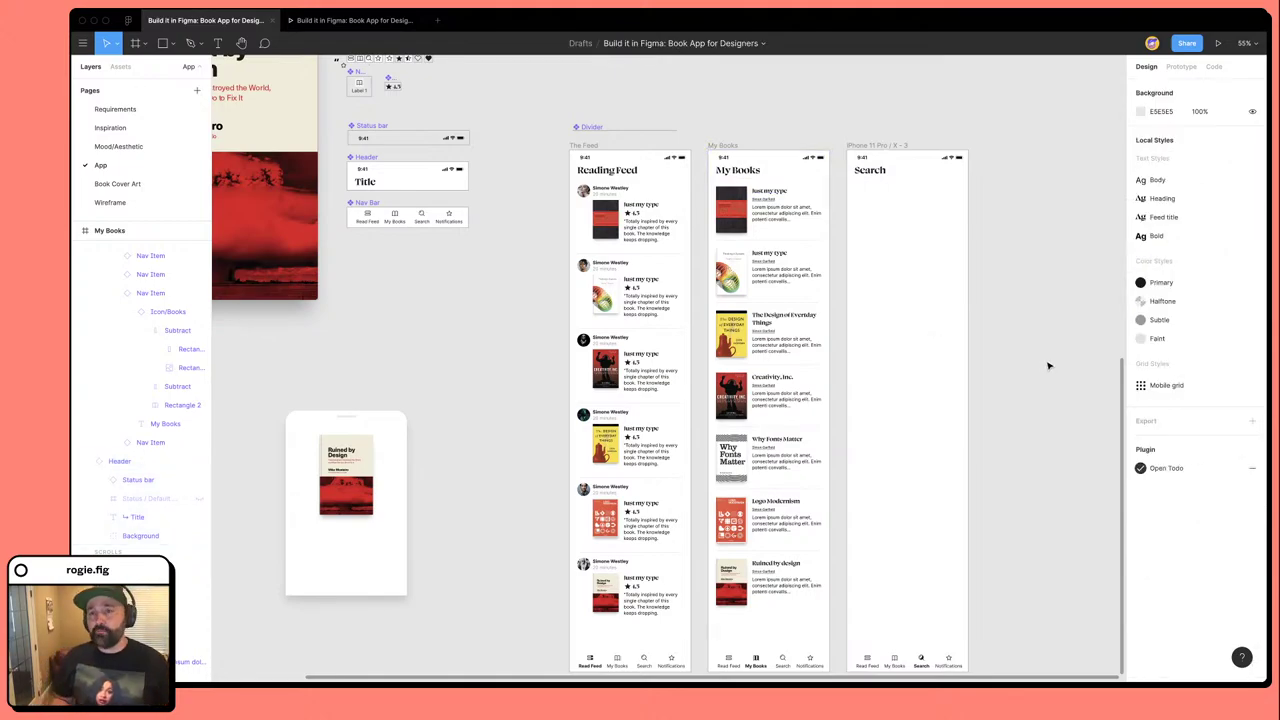
scroll(997, 391, up, 3)
scroll(997, 391, right, 3)
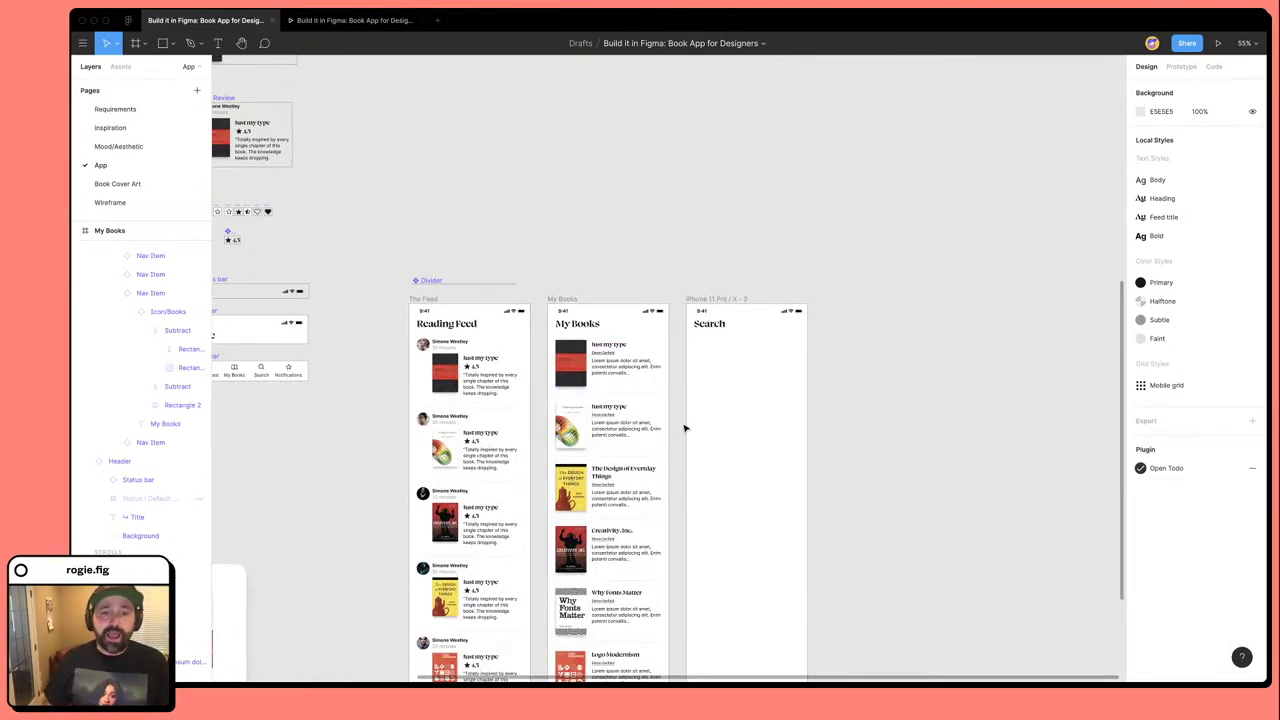
scroll(680, 433, down, 3)
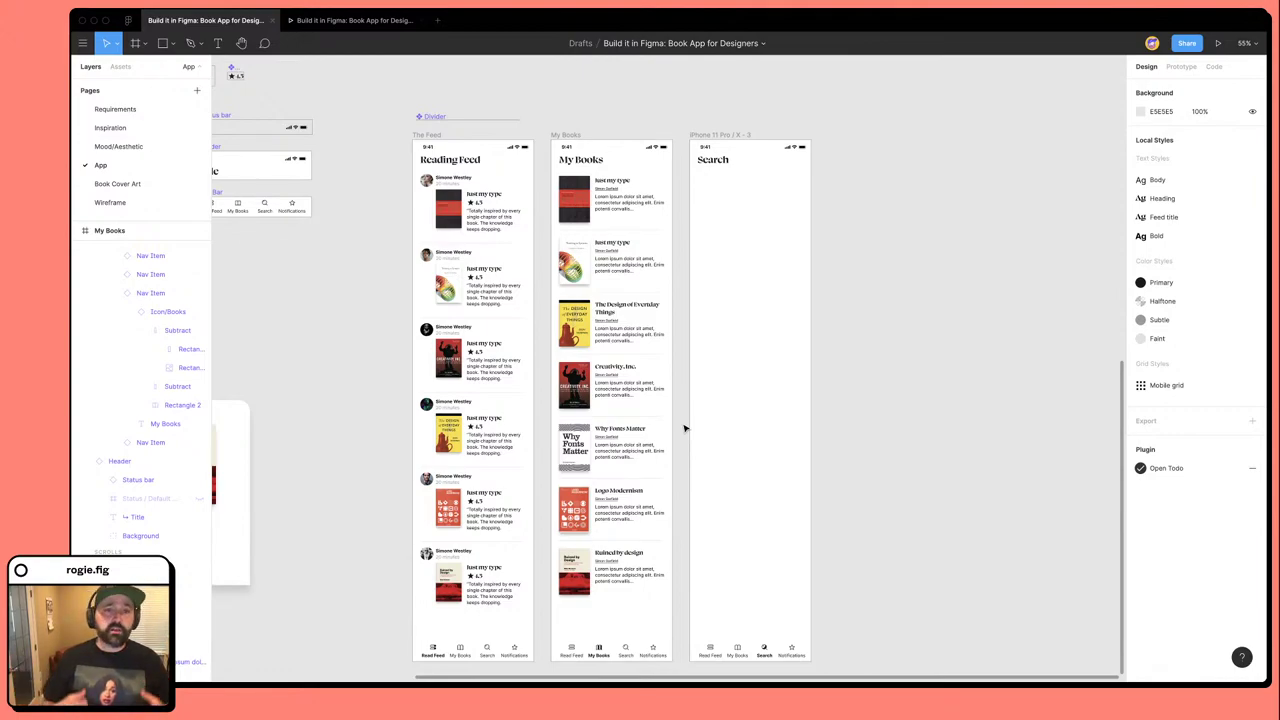
click(598, 455)
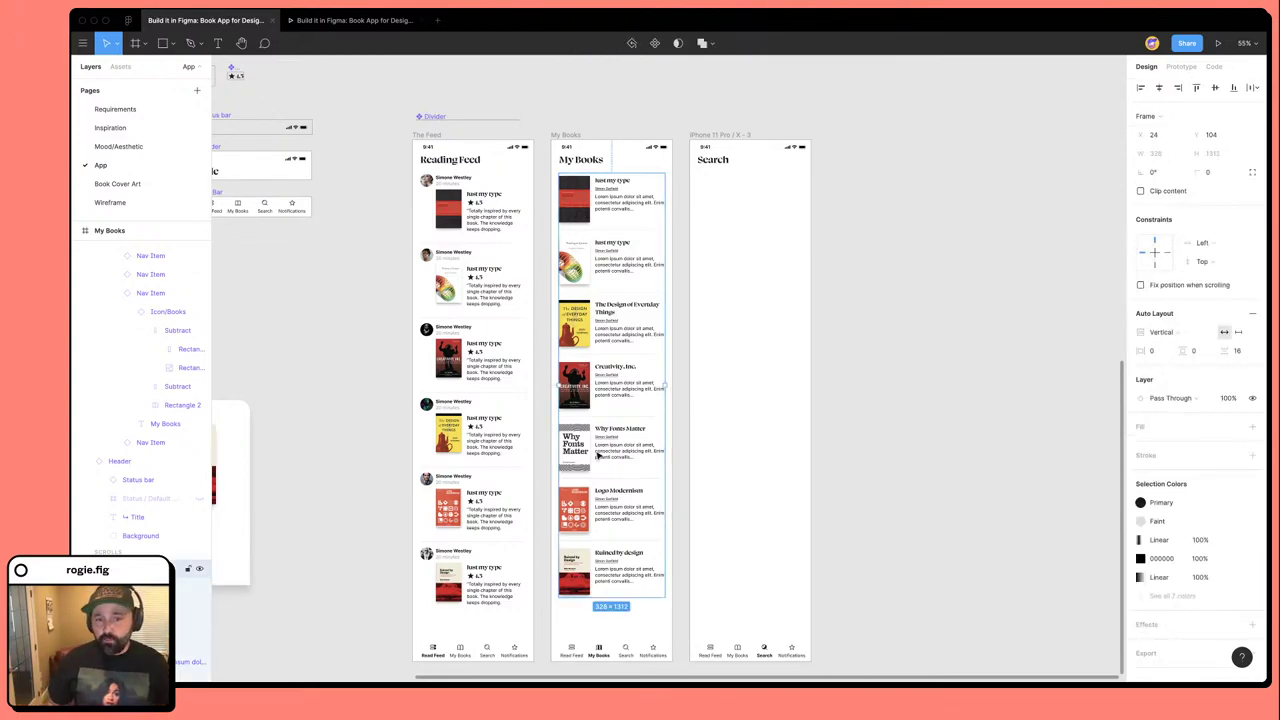
click(628, 655)
click(614, 479)
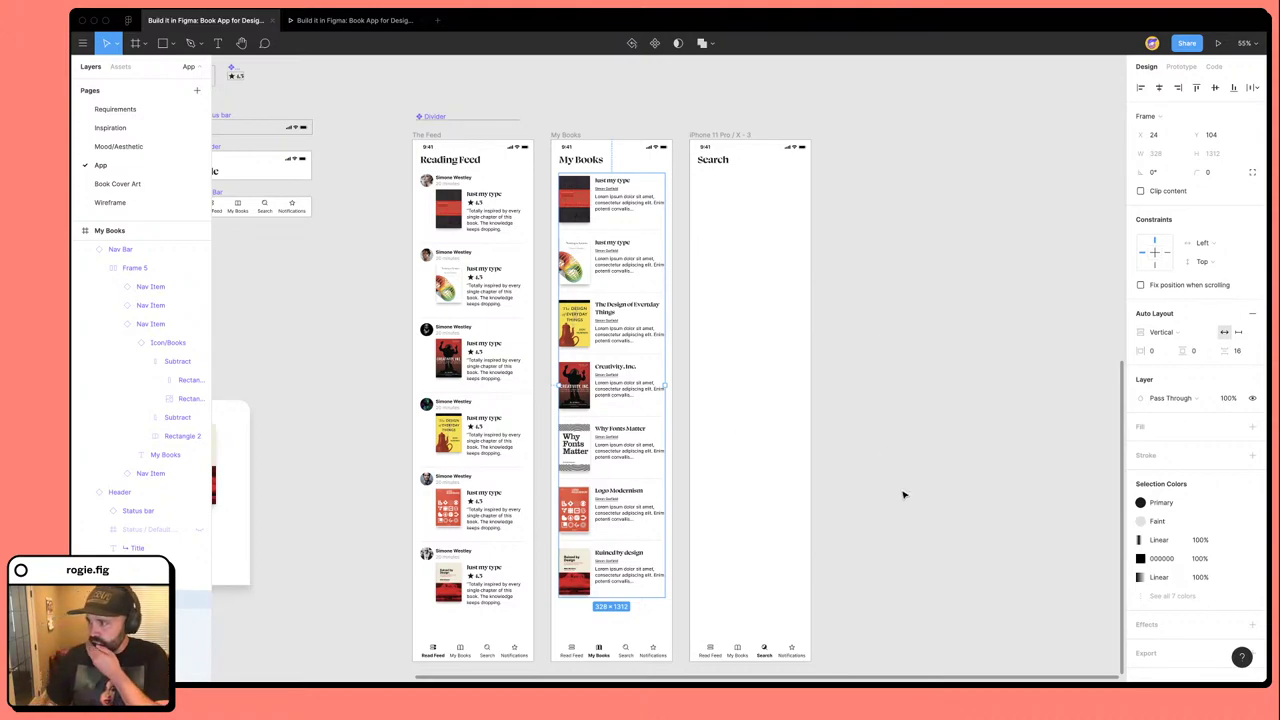
Try moving the My Books screen's Header up to Y -8.
click(630, 160)
scroll(600, 200, up, 2)
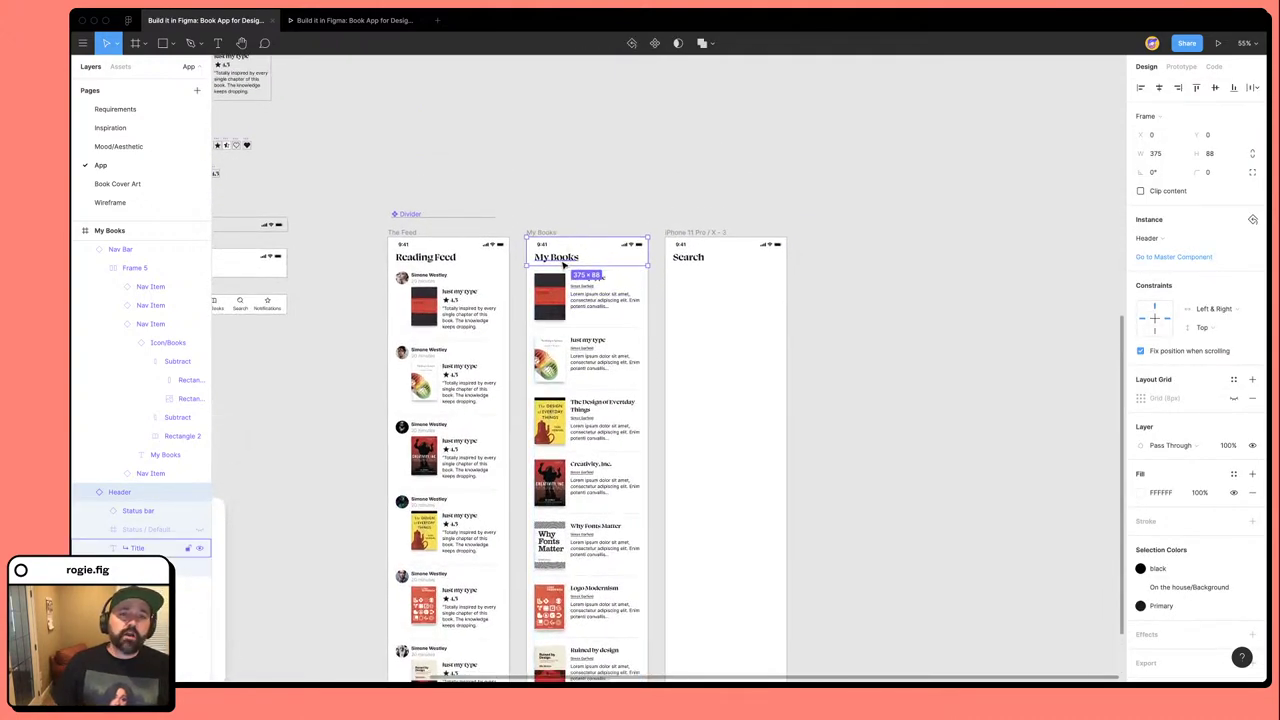
click(597, 194)
click(571, 261)
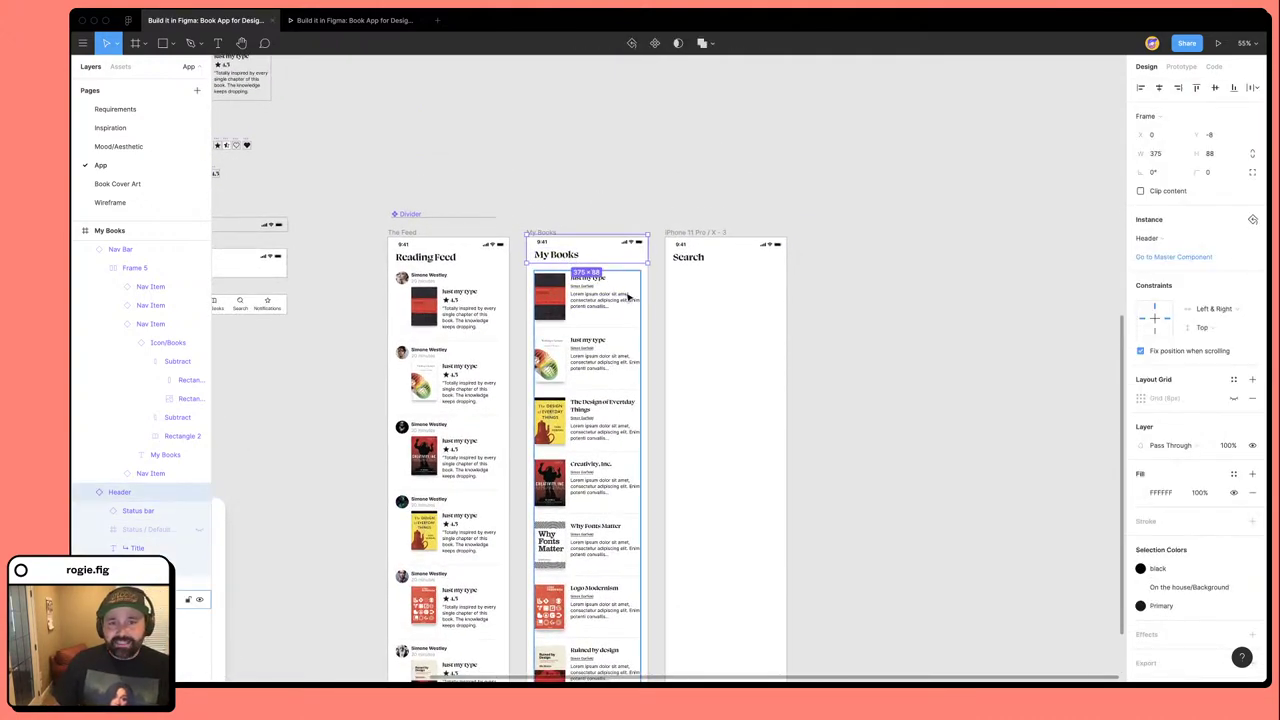
click(914, 331)
Hide the title inside the My Books screen's Header, leaving its status bar shown.
click(547, 258)
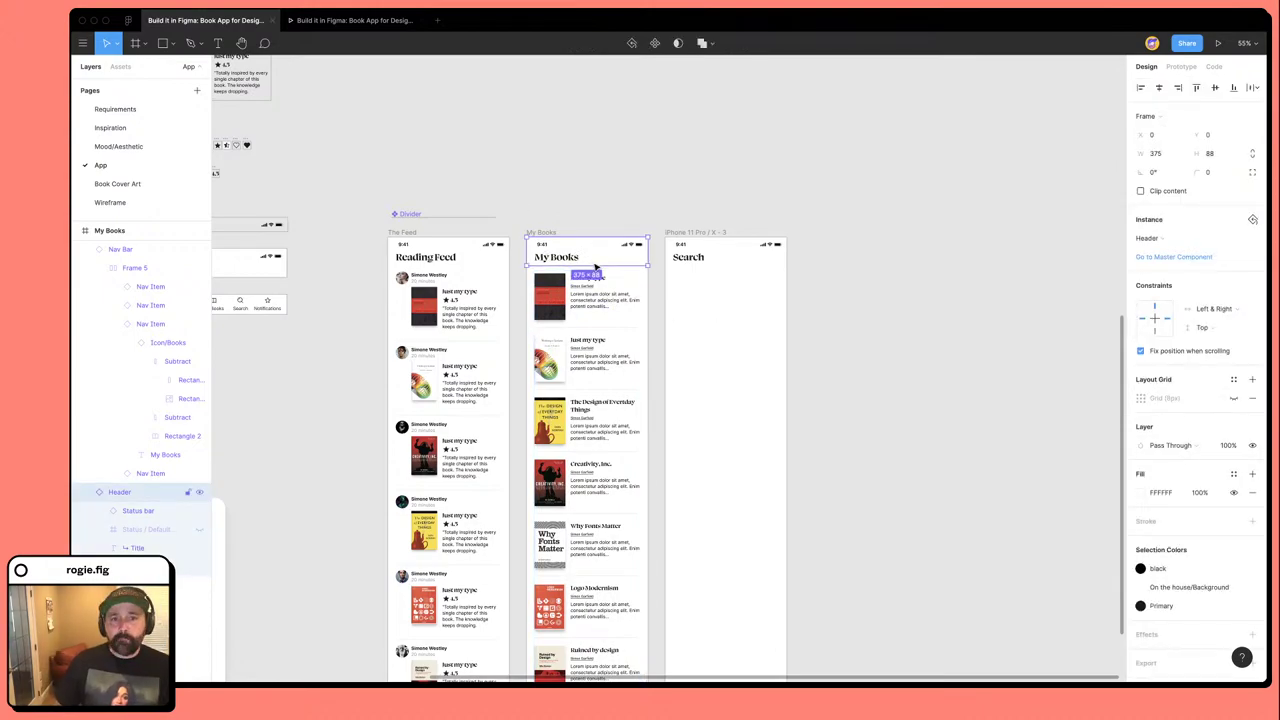
double_click(558, 260)
key(Escape)
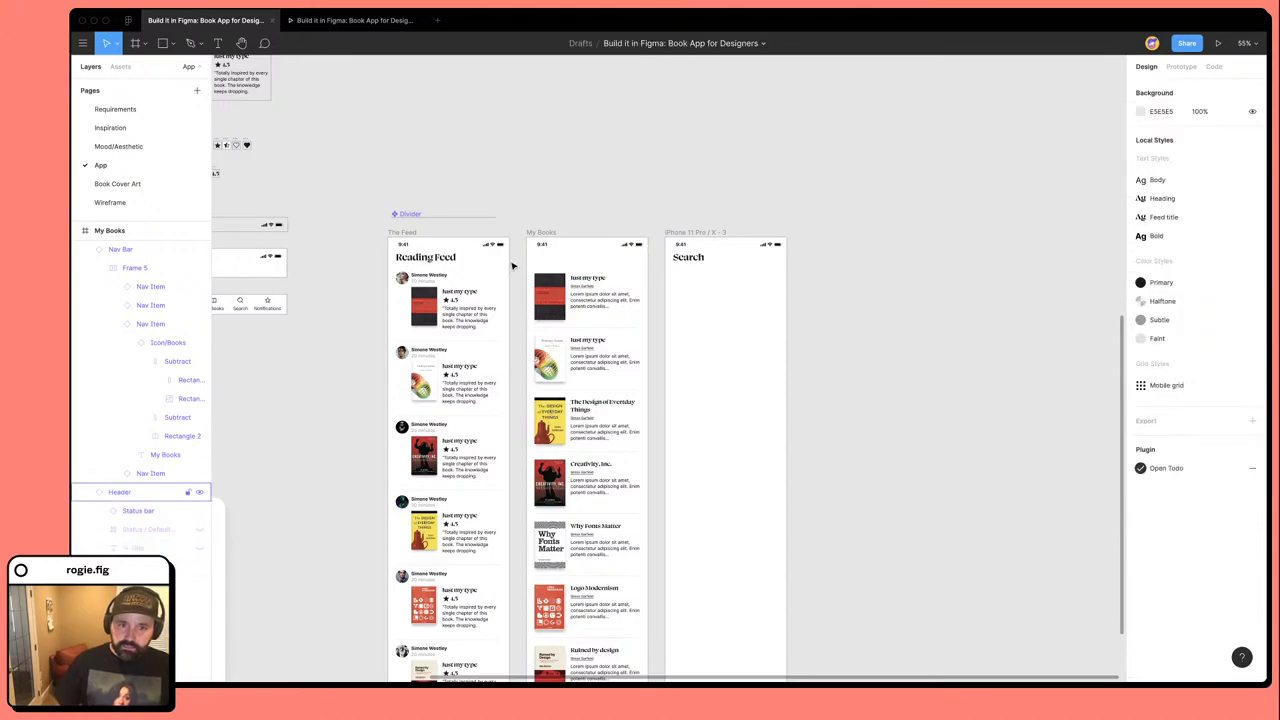
Paste a second Header into the My Books frame with its status bar hidden, and shift it right to X 156, Y 0.
scroll(558, 262, up, 5)
key(ctrl+x)
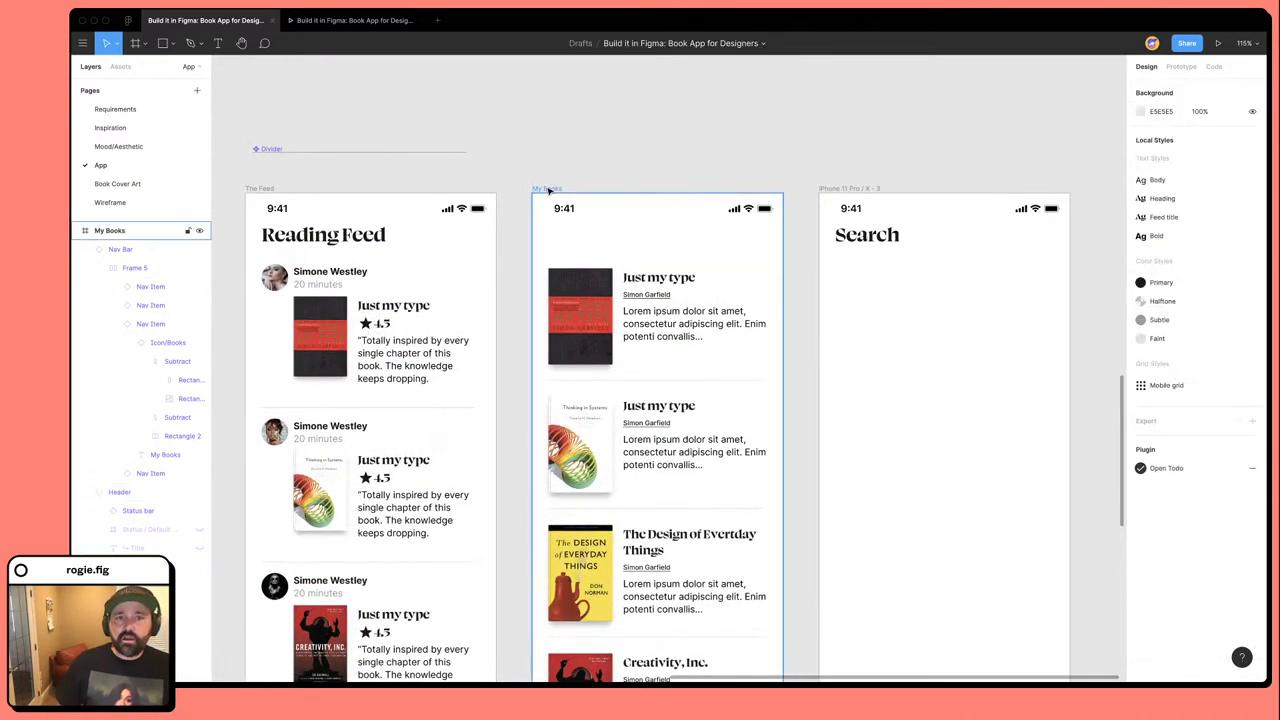
key(ctrl+v)
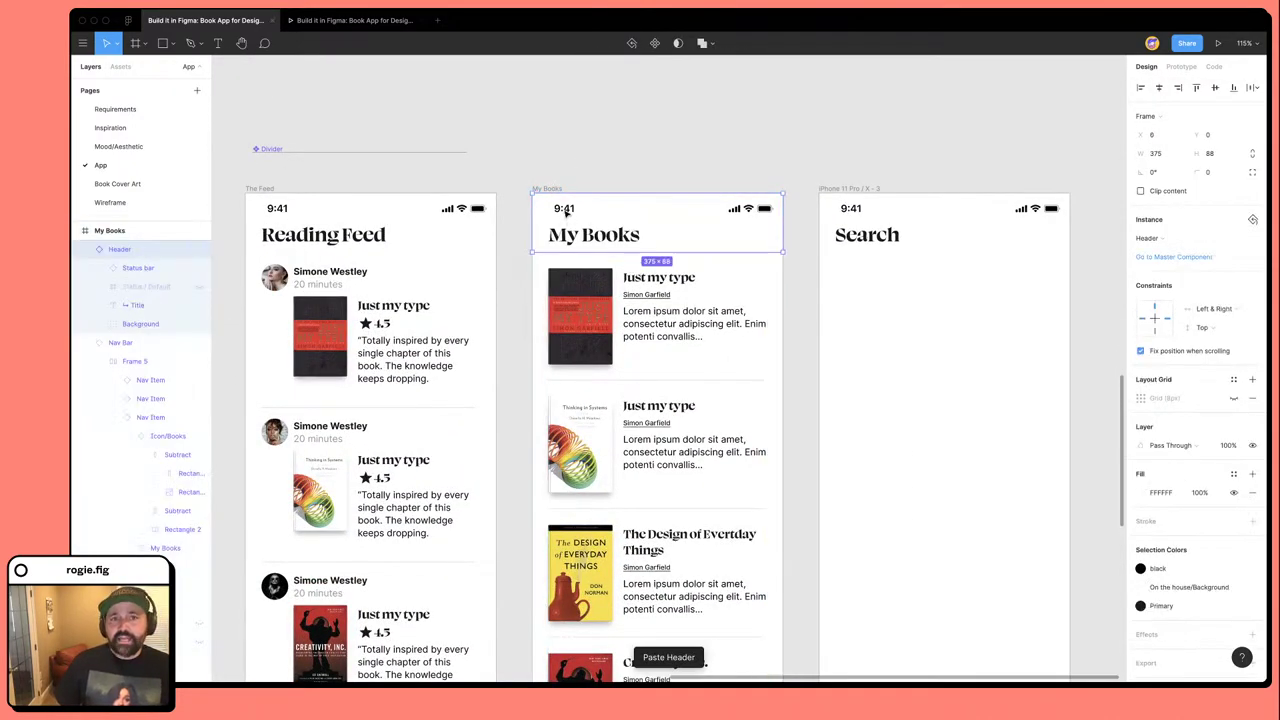
key(ctrl+z)
key(ctrl+v)
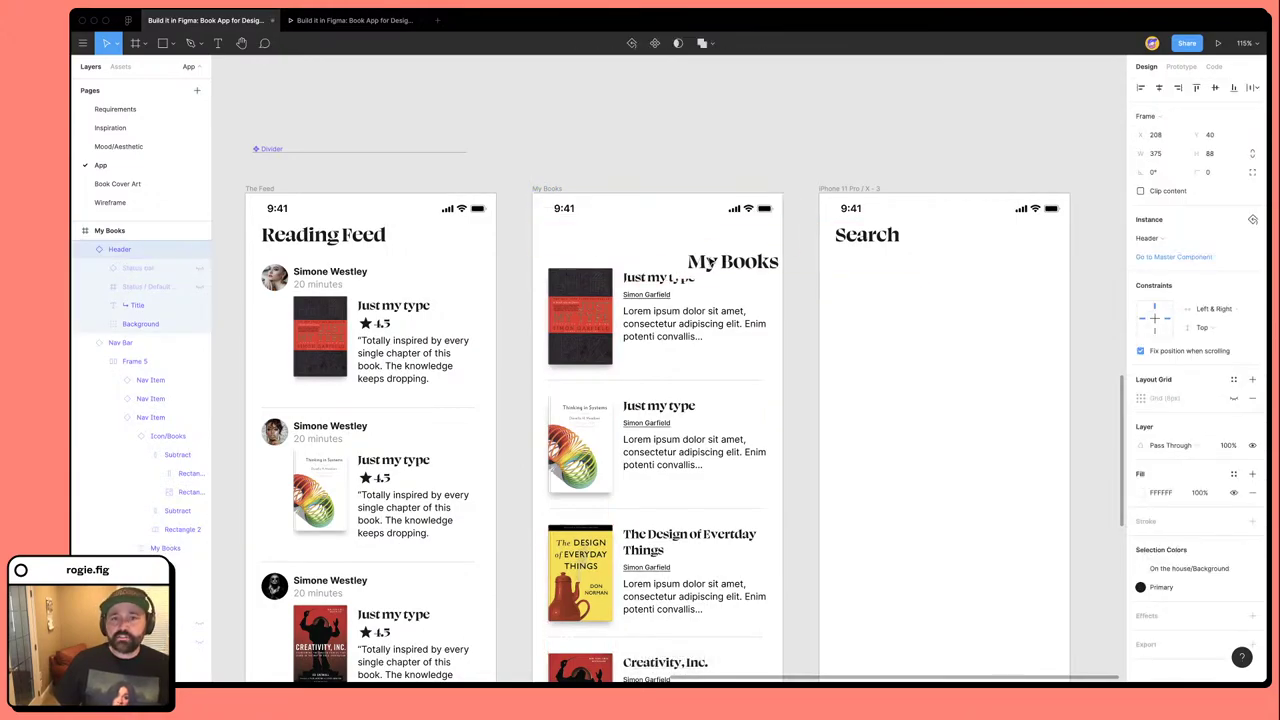
drag(758, 278, 664, 245)
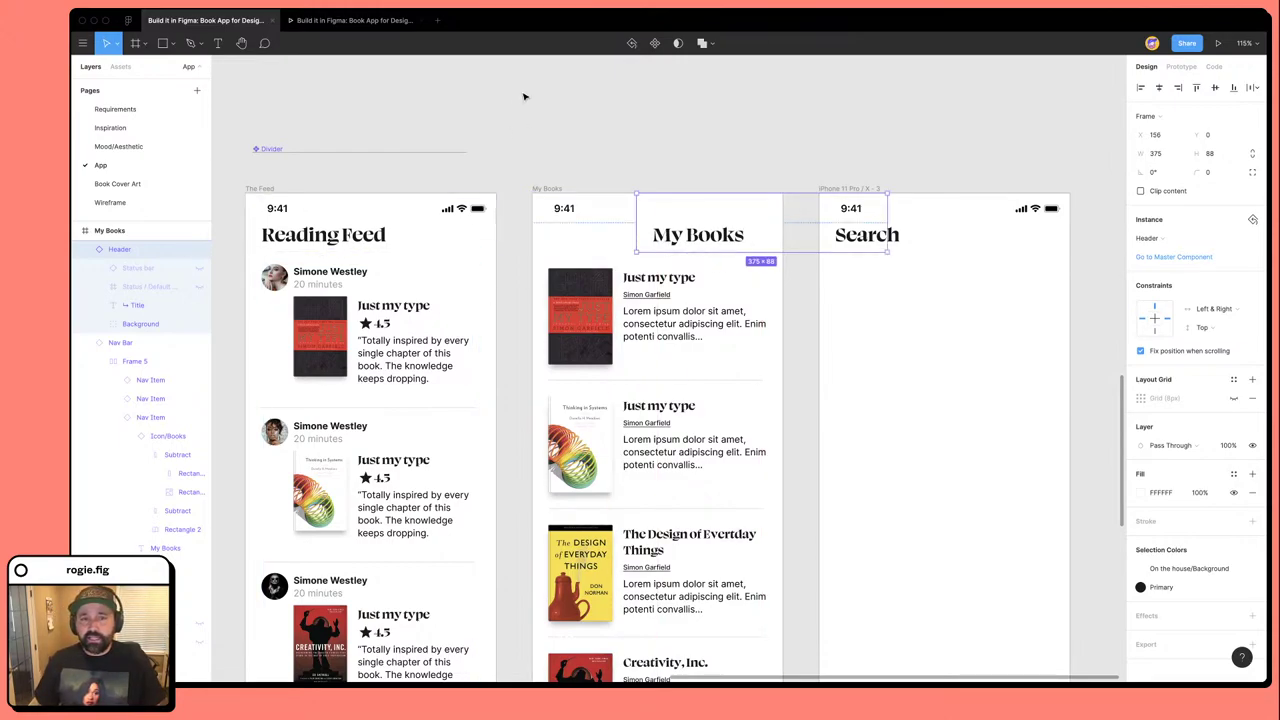
Preview the transition between Read Feed and My Books with the separate title Header, and return to the design file.
click(353, 20)
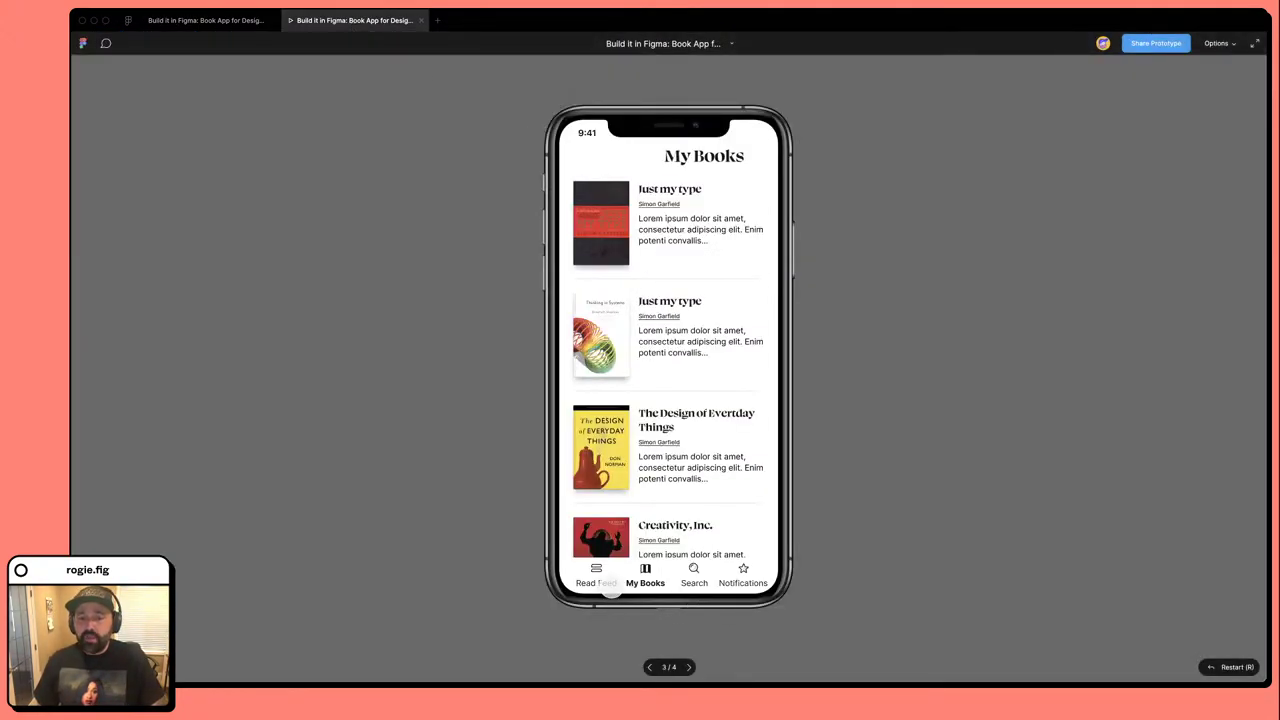
click(596, 568)
click(645, 575)
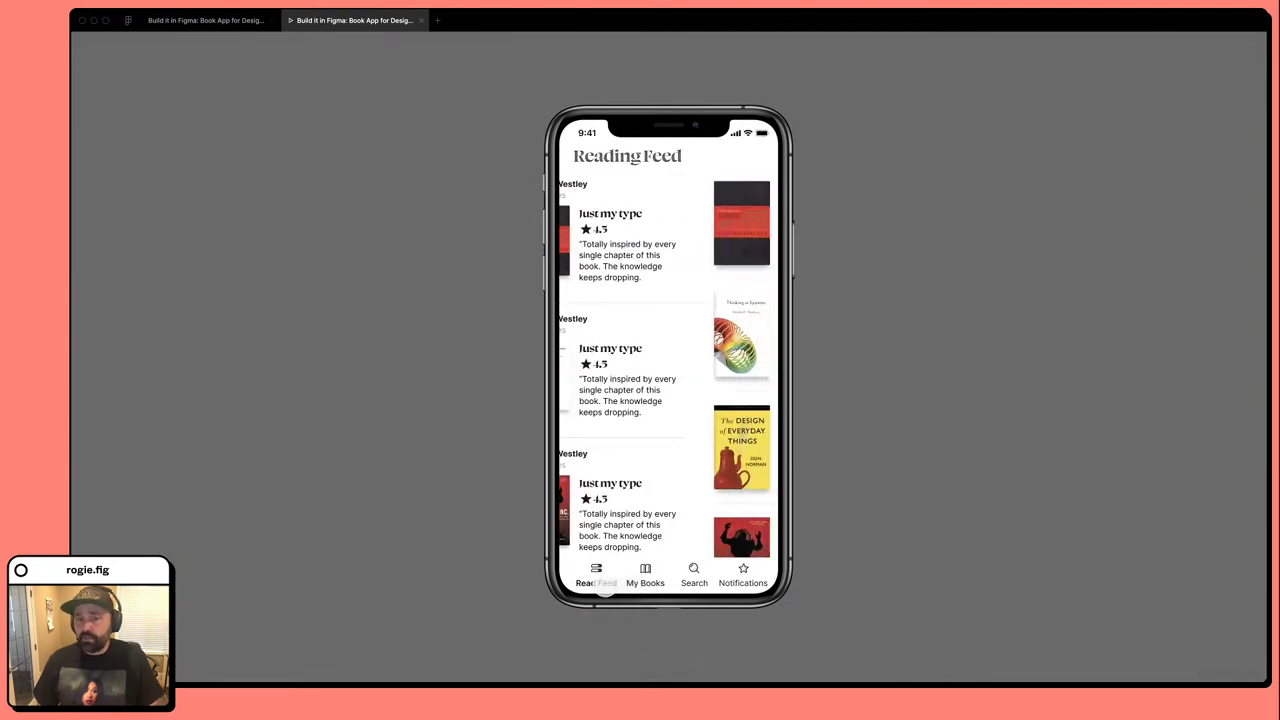
click(205, 20)
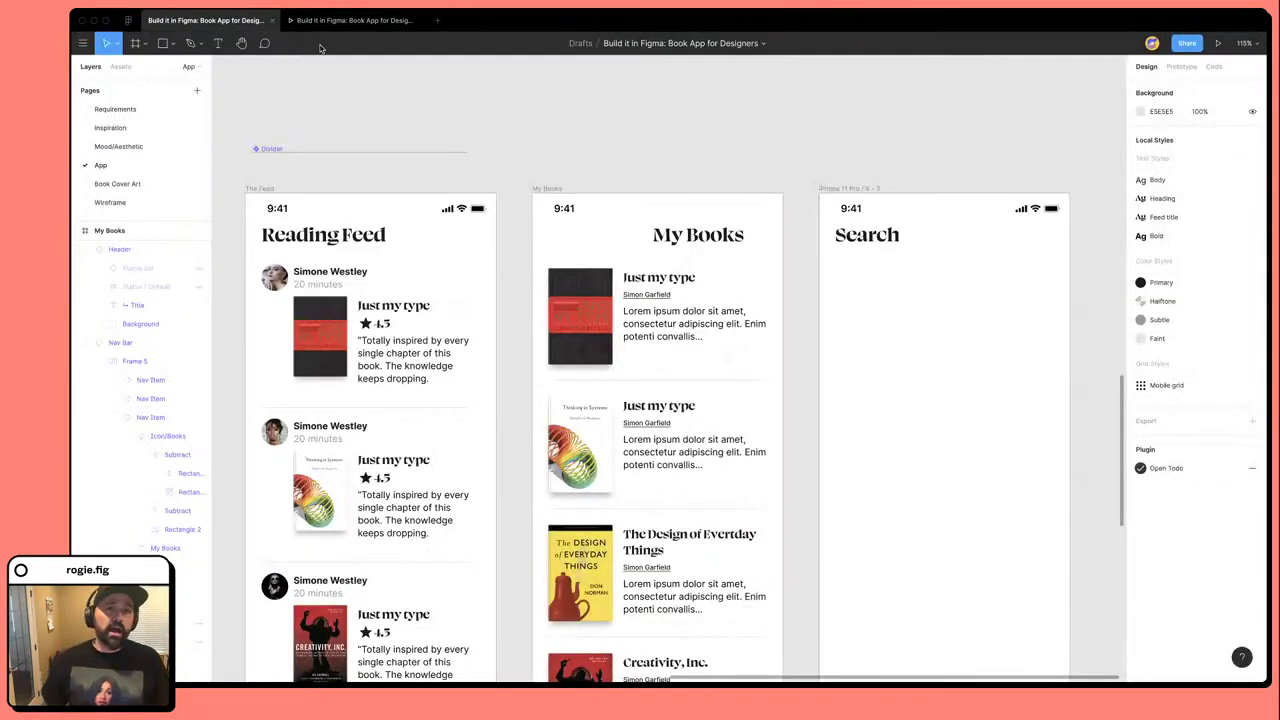
Undo the pasted Header's shift and the hiding of its status bar, stepping back and forth through the history.
click(733, 237)
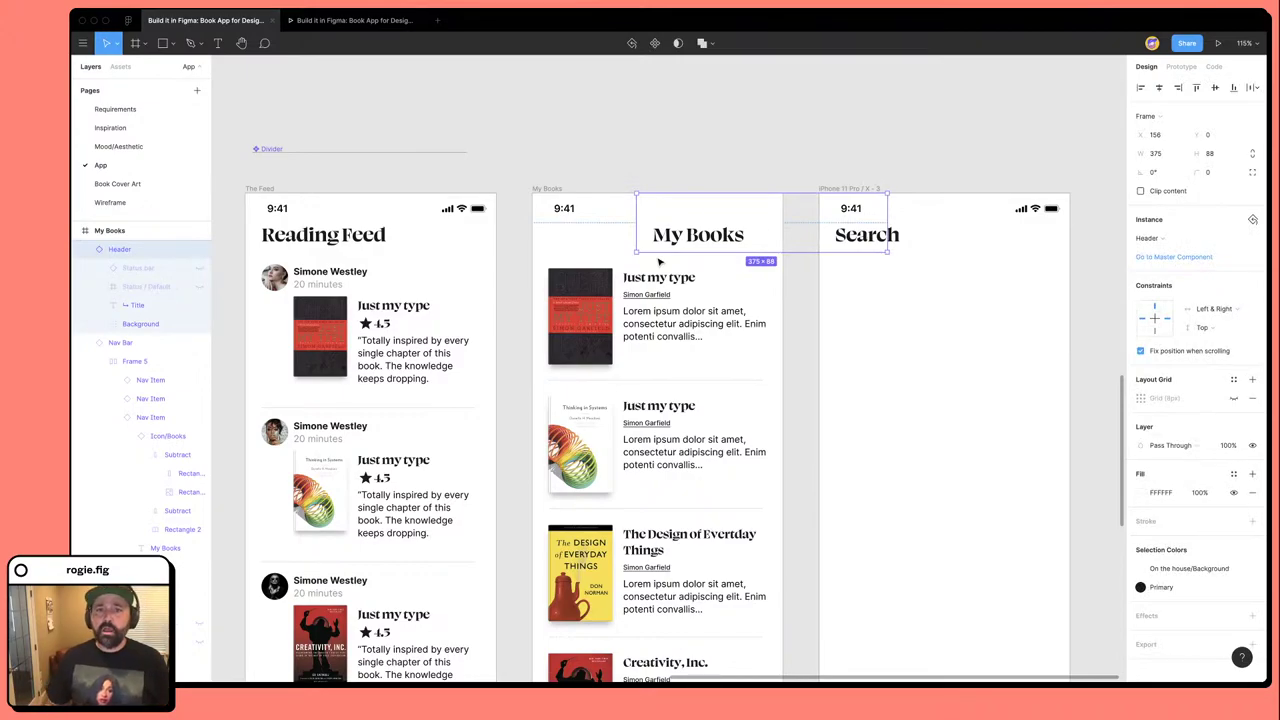
key(ctrl+z)
click(586, 240)
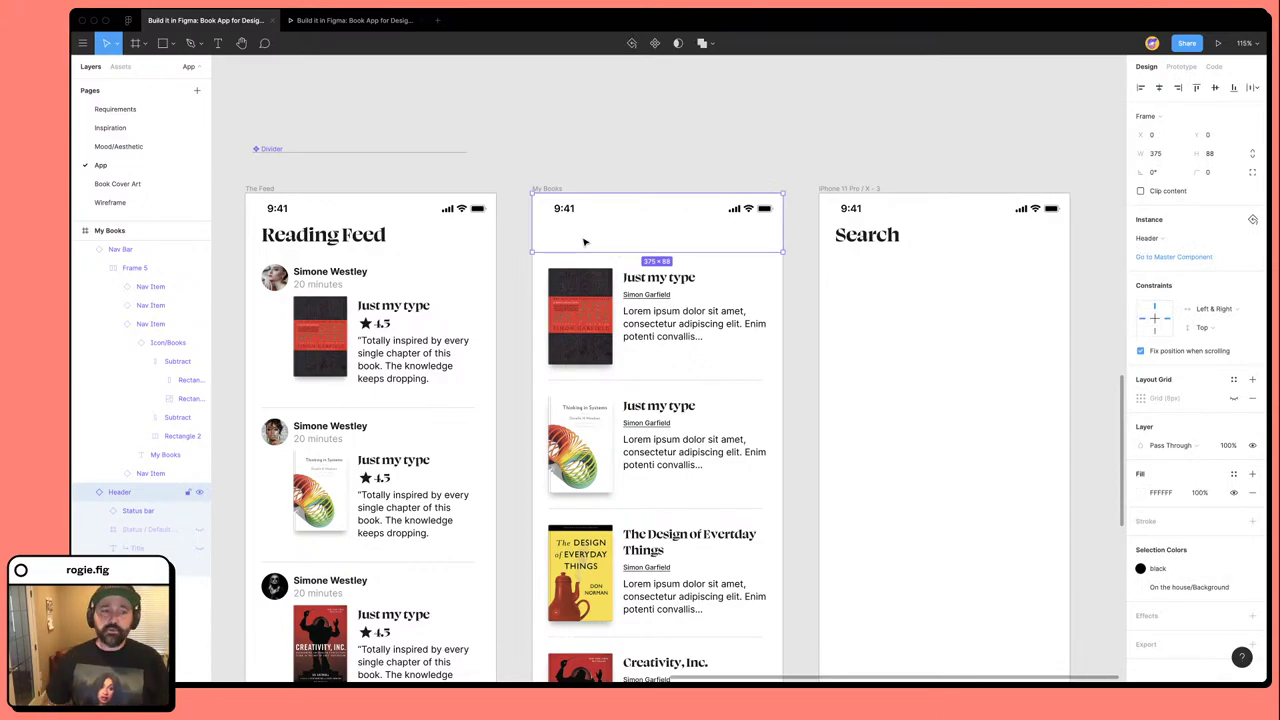
key(ctrl+z)
key(ctrl+z)
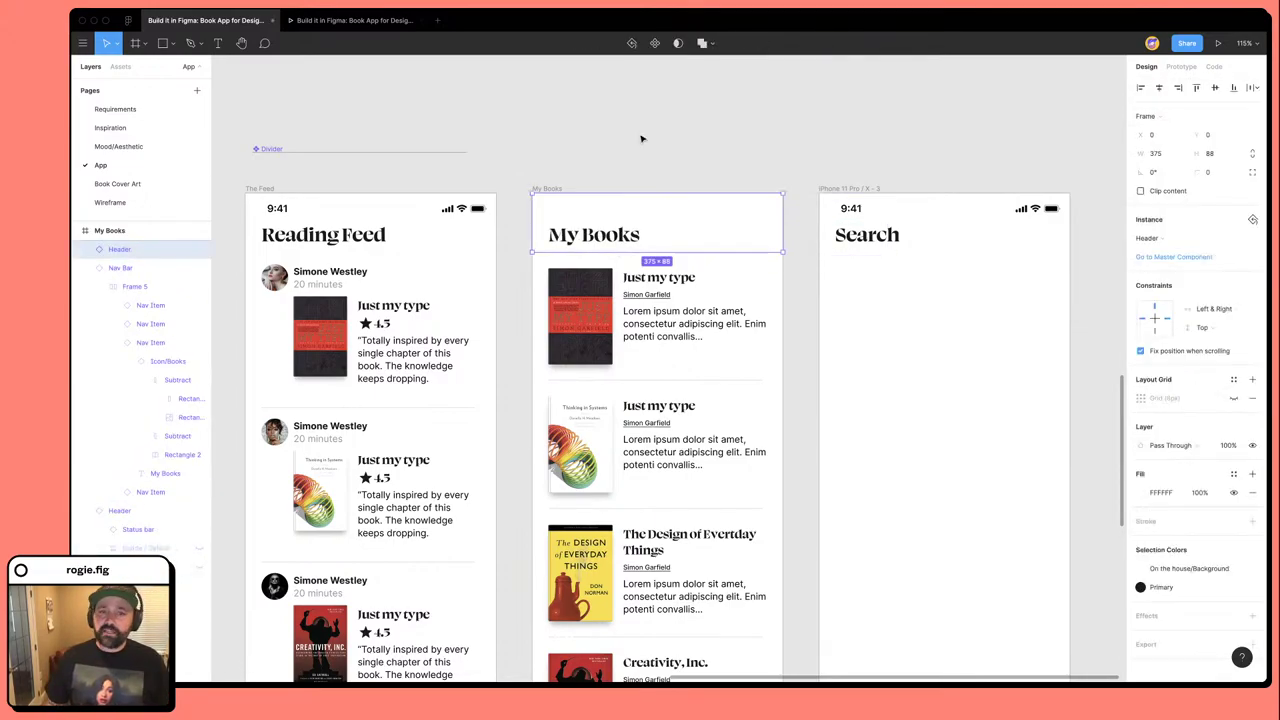
key(ctrl+z)
key(ctrl+shift+z)
key(ctrl+z)
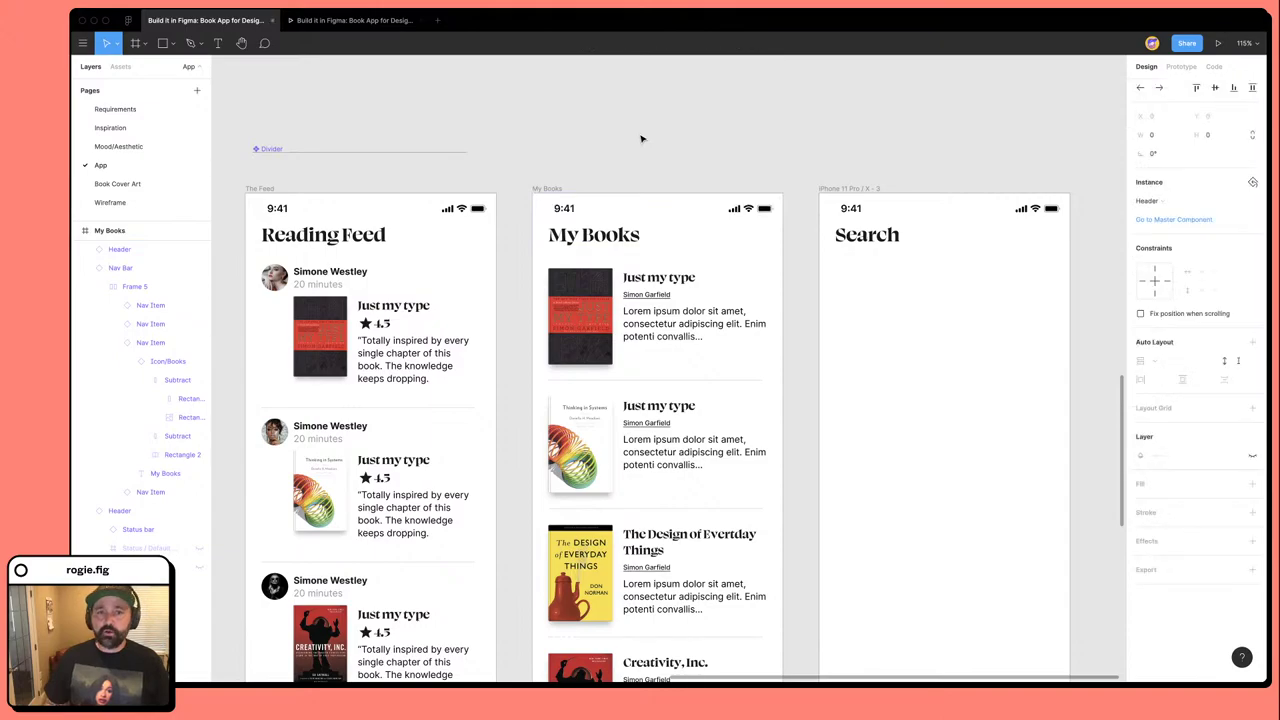
key(ctrl+shift+z)
key(ctrl+z)
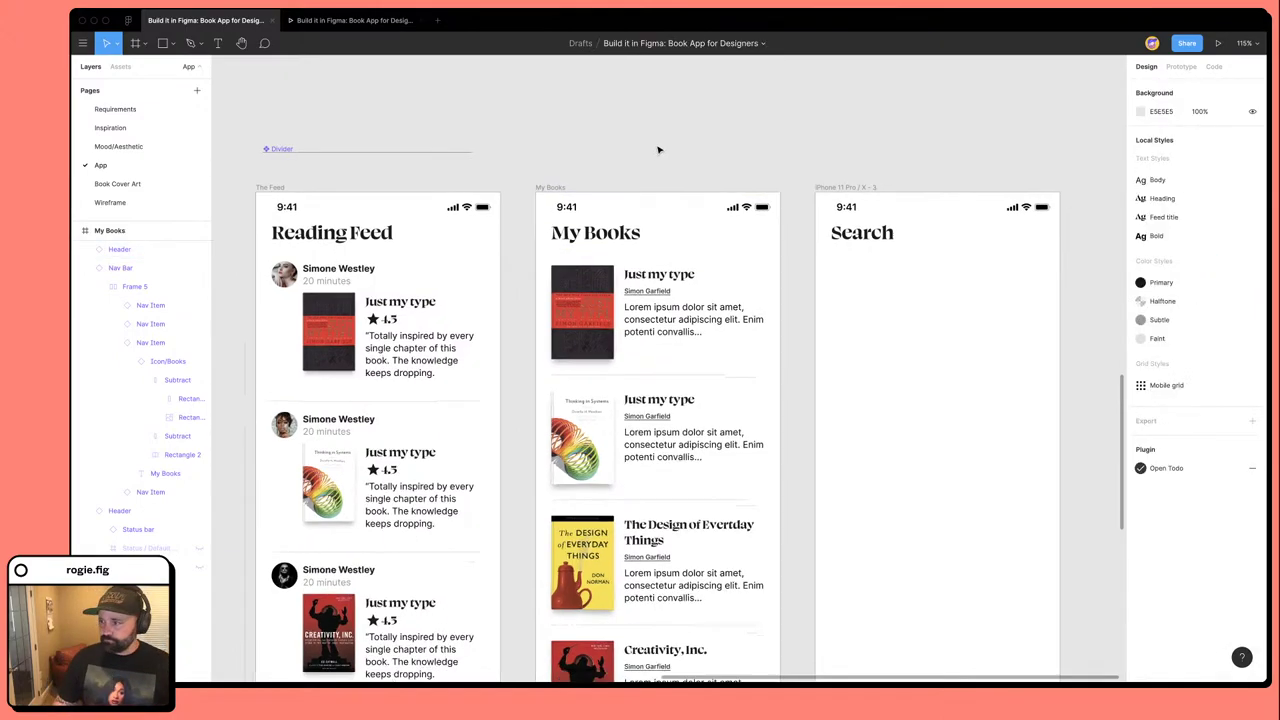
Set the Push animation duration to 200 ms for the Read Feed, My Books and Search items of the Nav Bar component.
scroll(650, 160, down, 5)
scroll(630, 175, down, 5)
scroll(628, 175, down, 4)
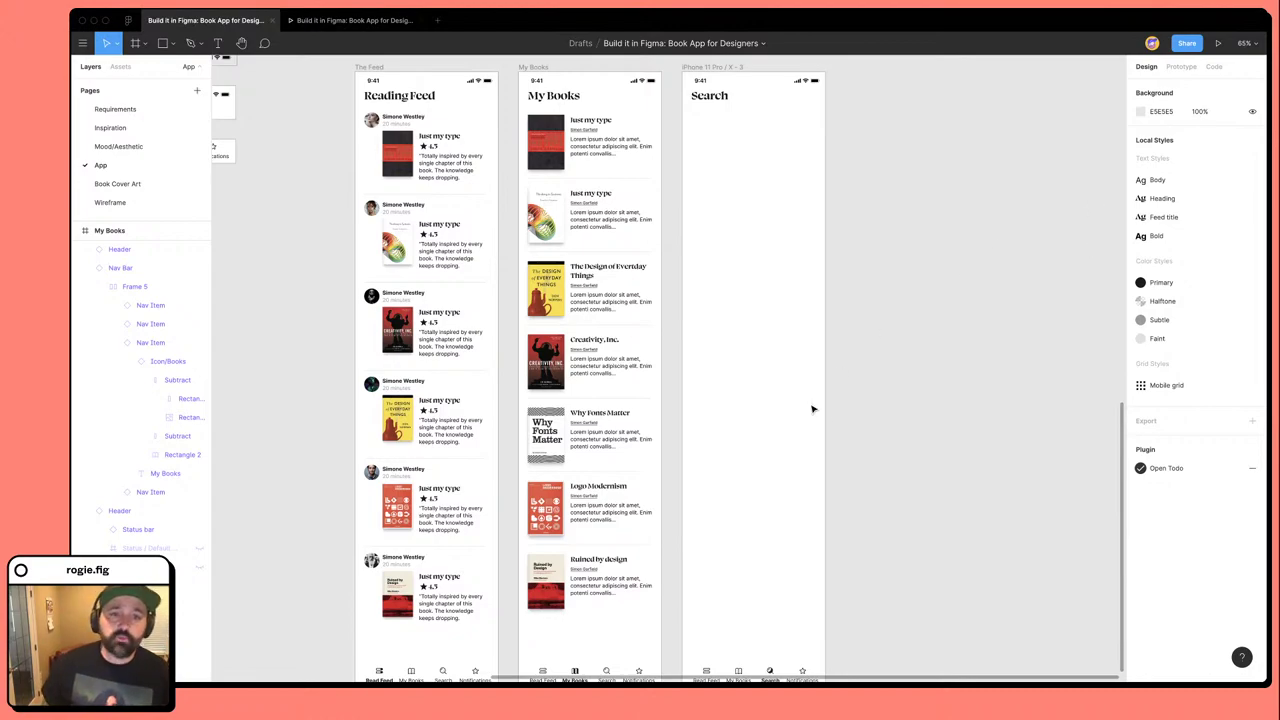
scroll(780, 383, down, 1)
scroll(780, 383, up, 3)
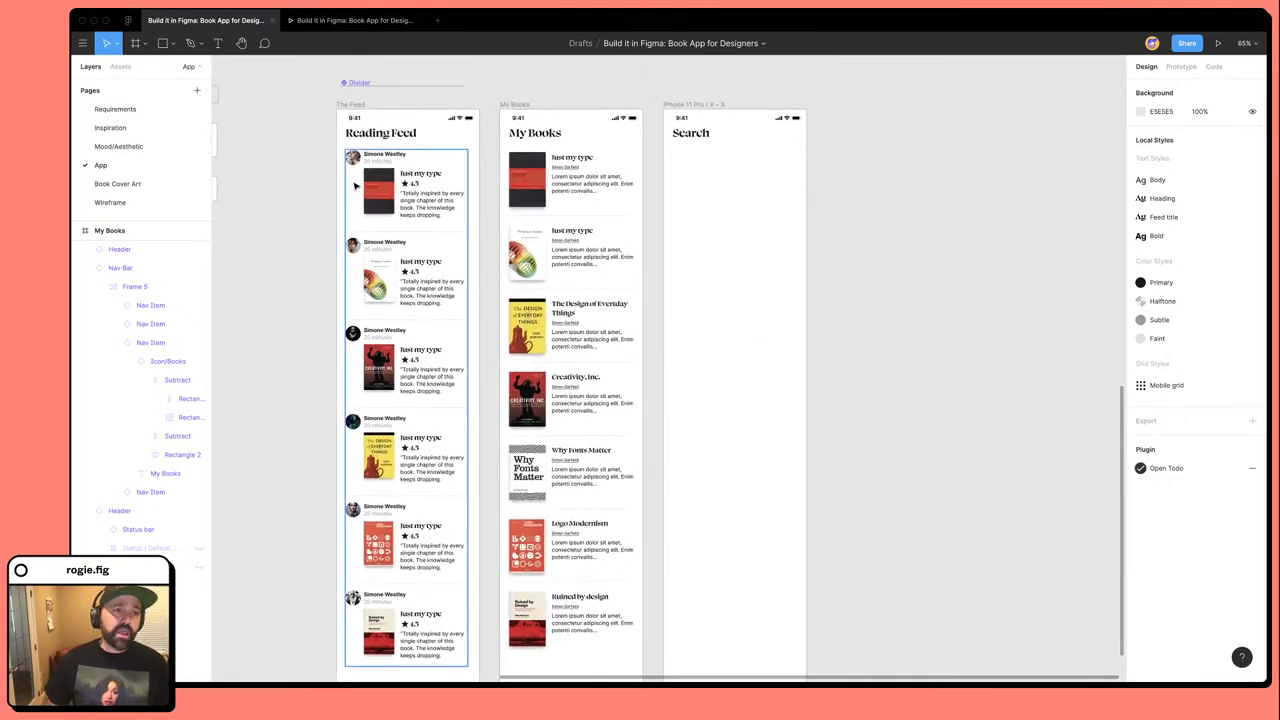
scroll(780, 383, left, 10)
double_click(334, 197)
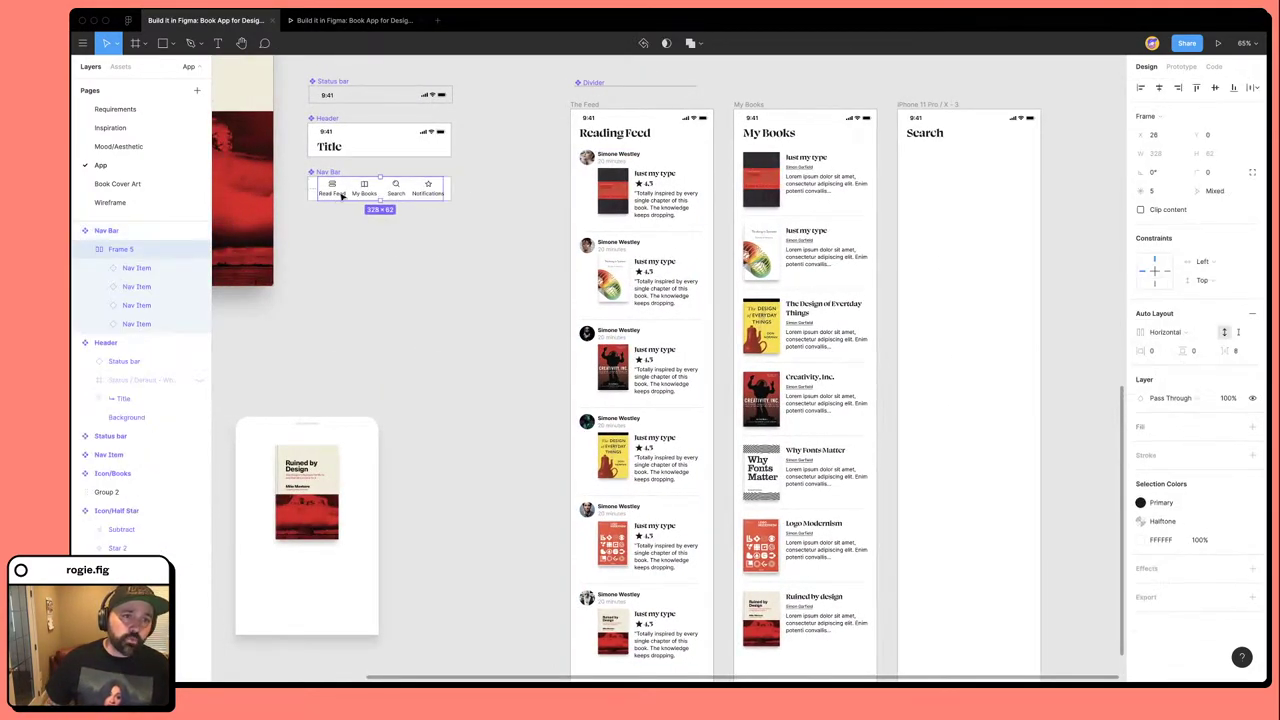
click(342, 195)
shift+click(364, 192)
shift+click(396, 192)
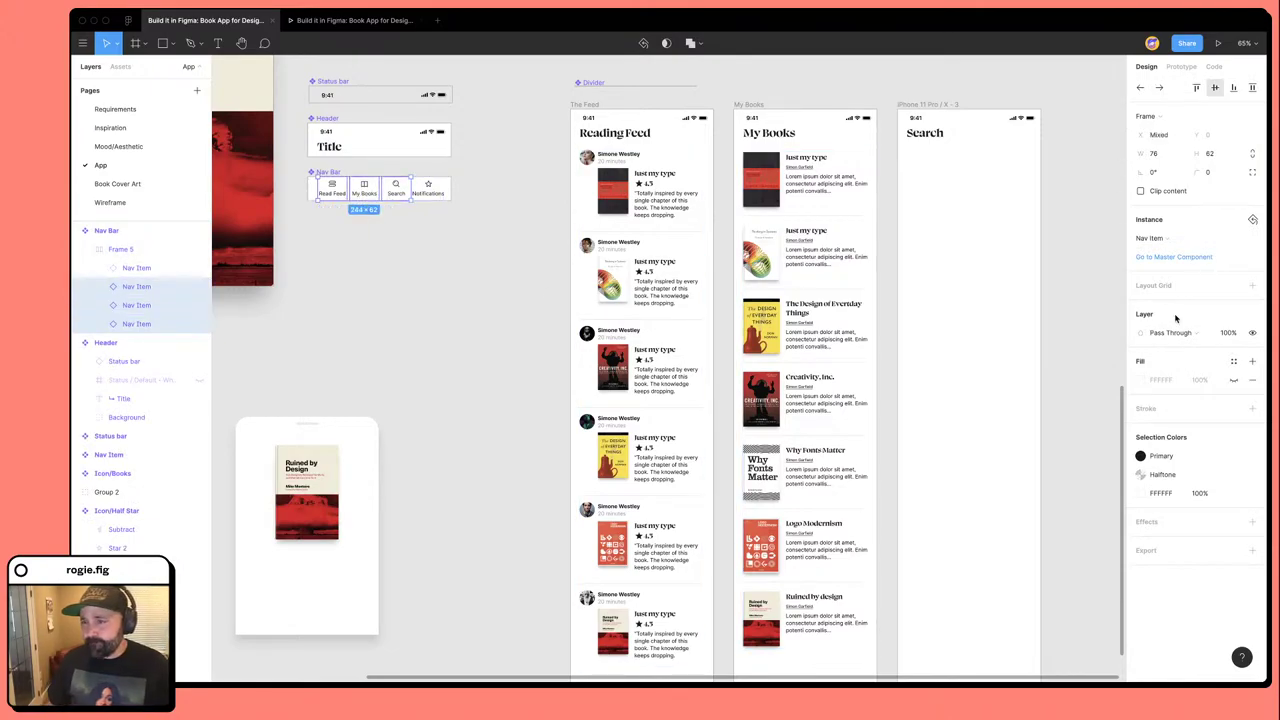
click(1181, 67)
click(1227, 198)
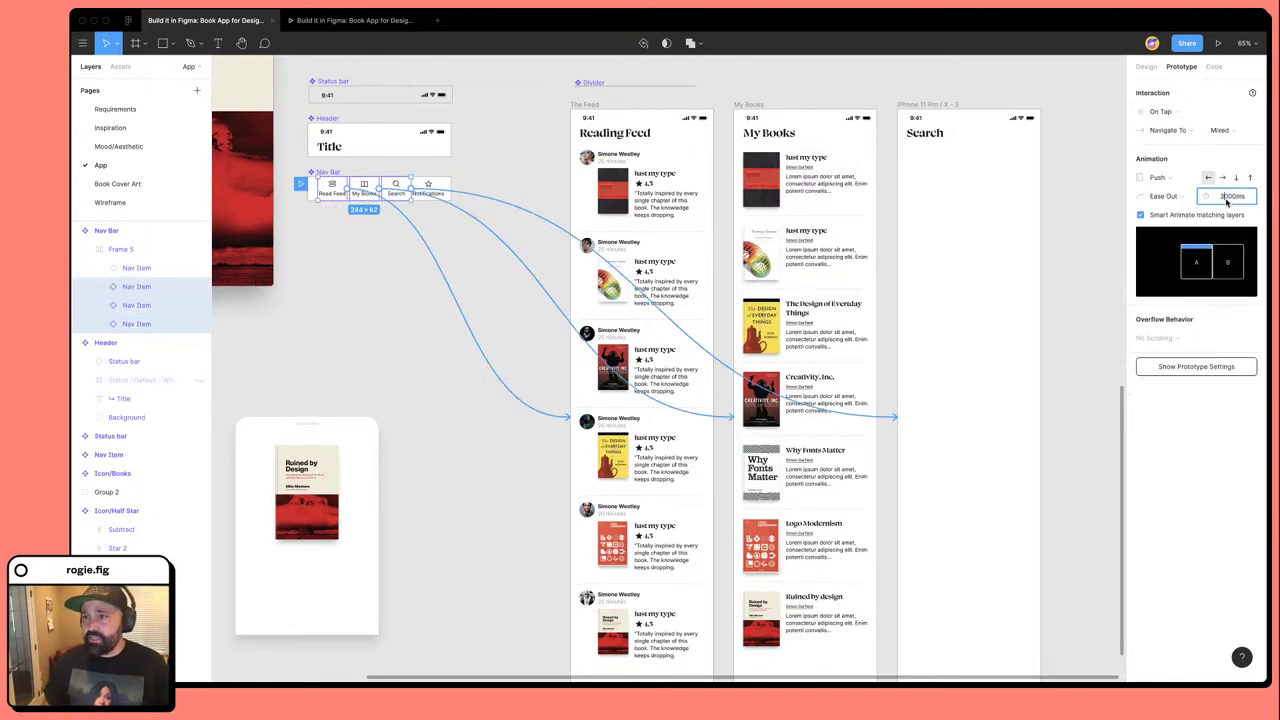
text(200)
key(Return)
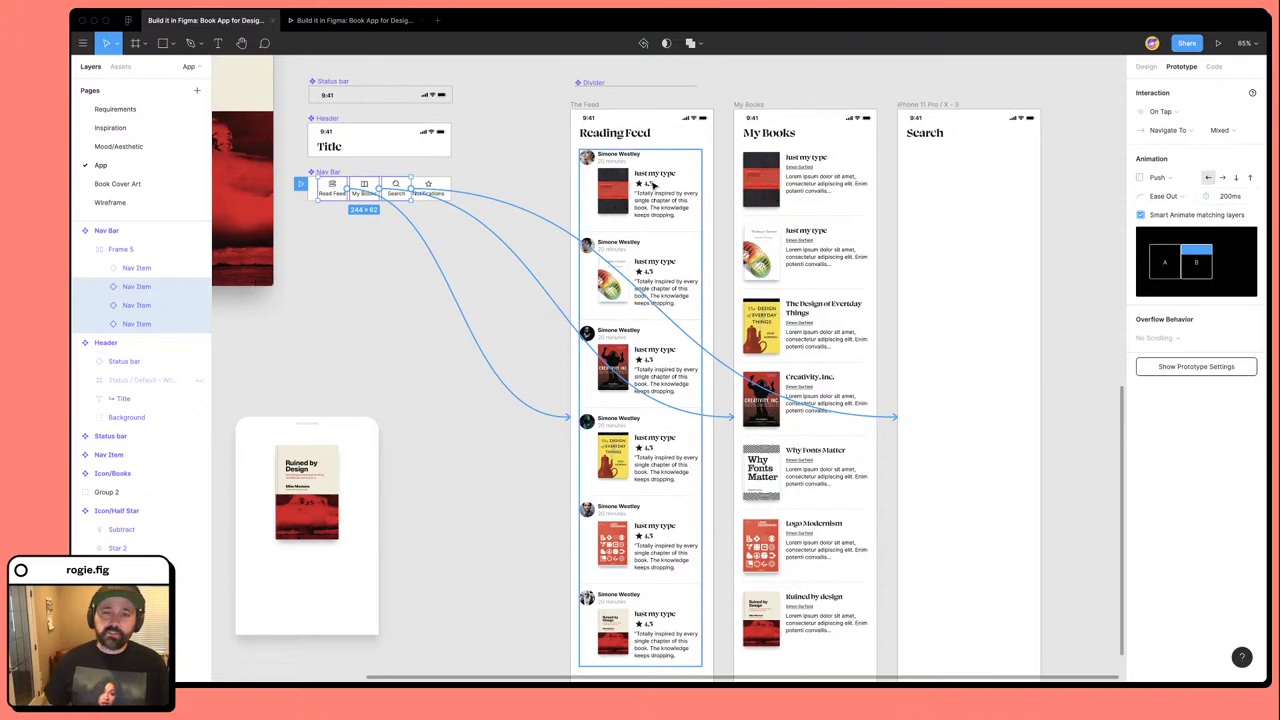
Preview the transitions between Read Feed, My Books and Search in the prototype, and return to the design file.
scroll(652, 184, down, 2)
click(347, 27)
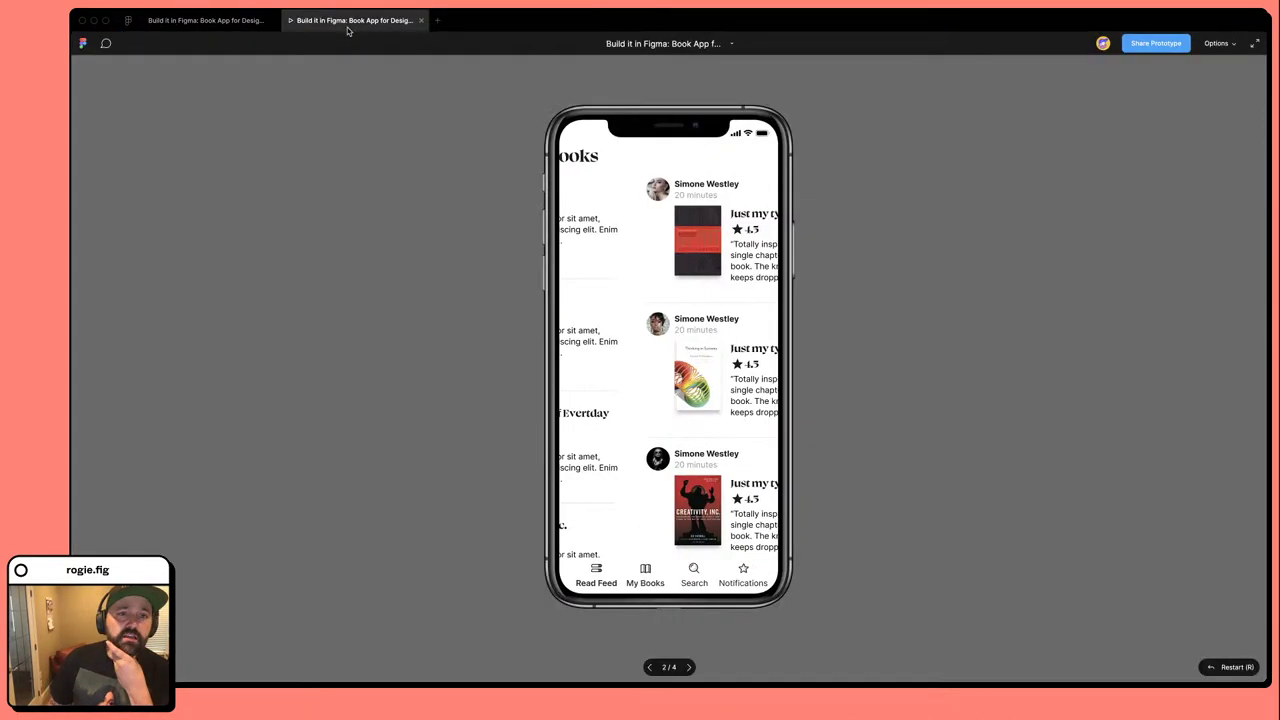
key(Right)
key(Right)
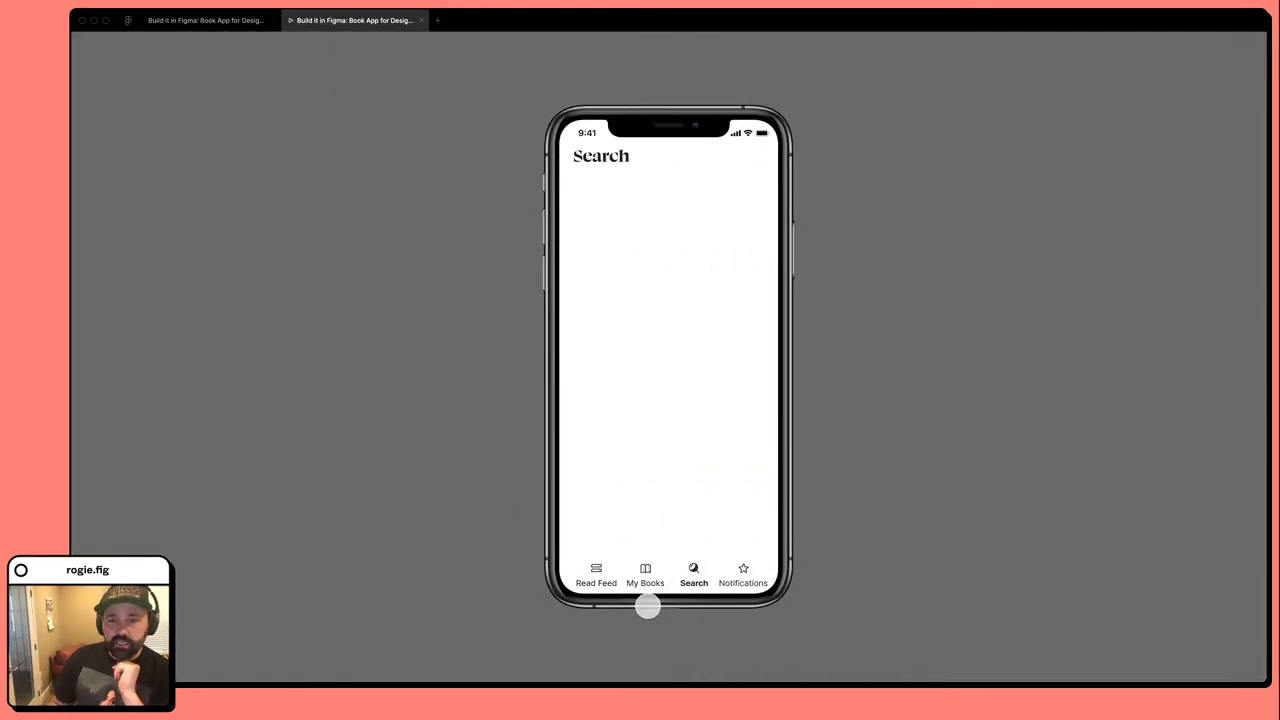
click(645, 575)
click(596, 578)
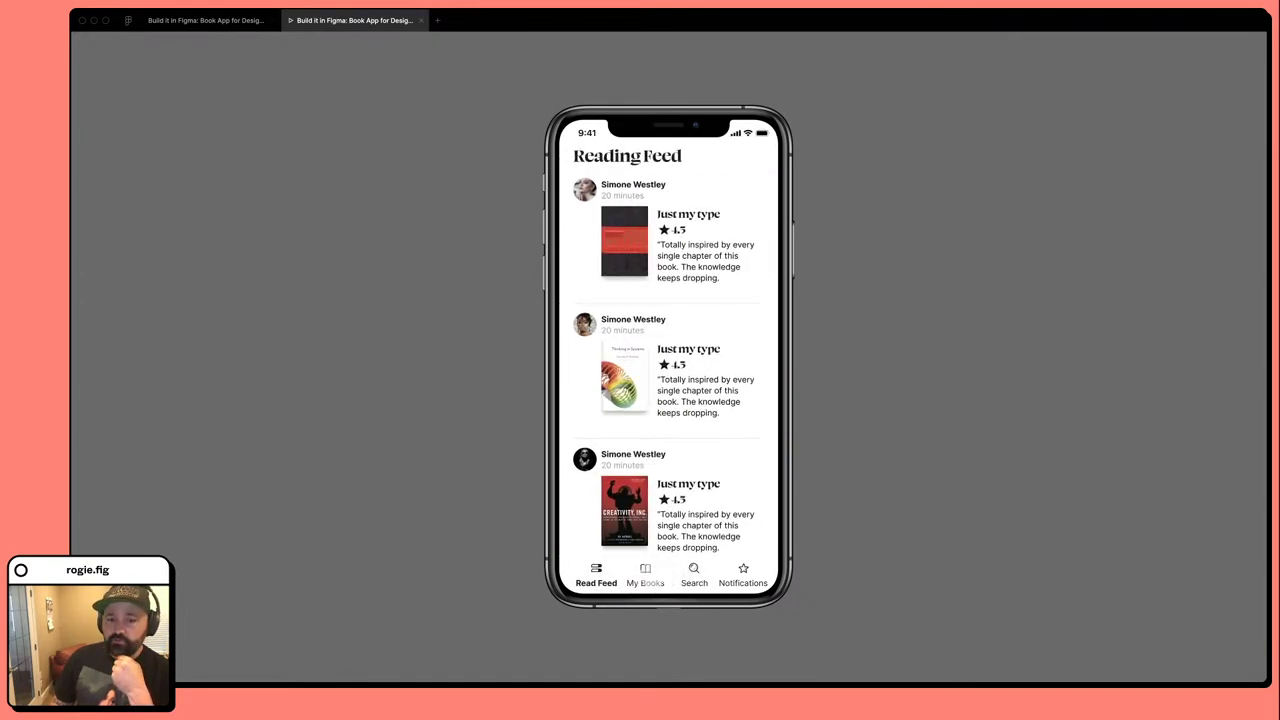
click(645, 575)
click(694, 575)
click(645, 575)
click(597, 578)
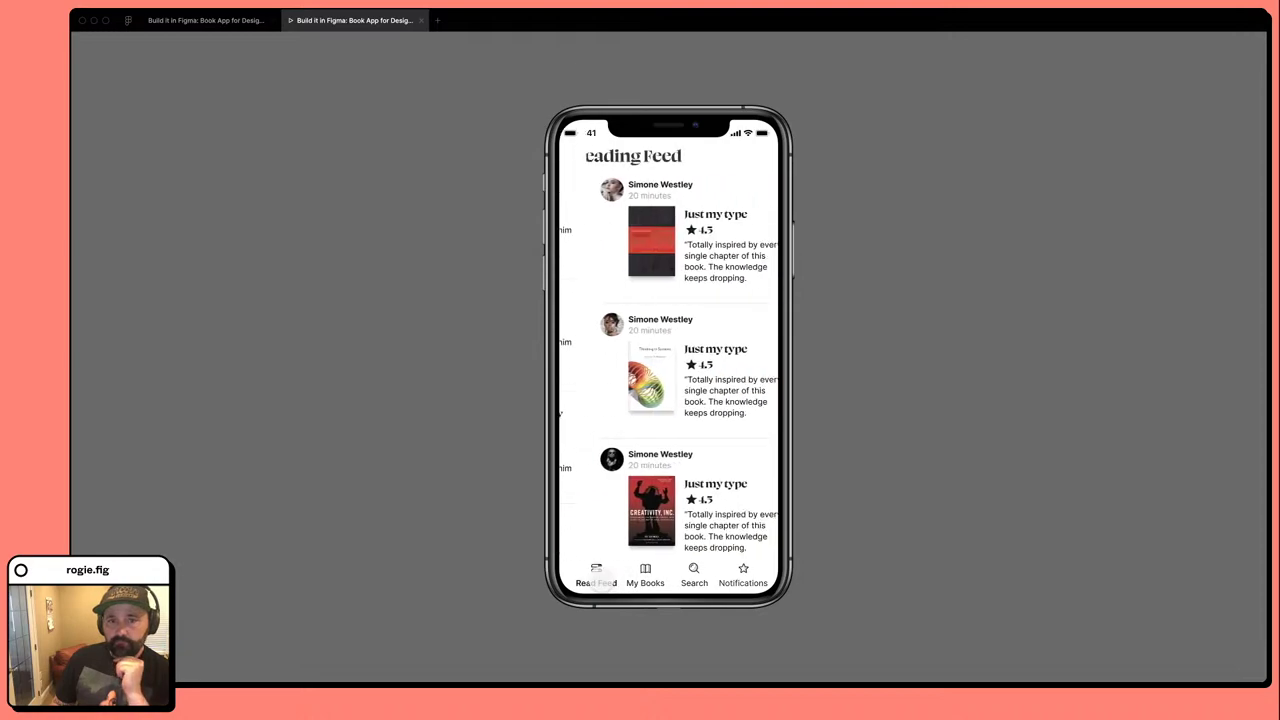
click(645, 575)
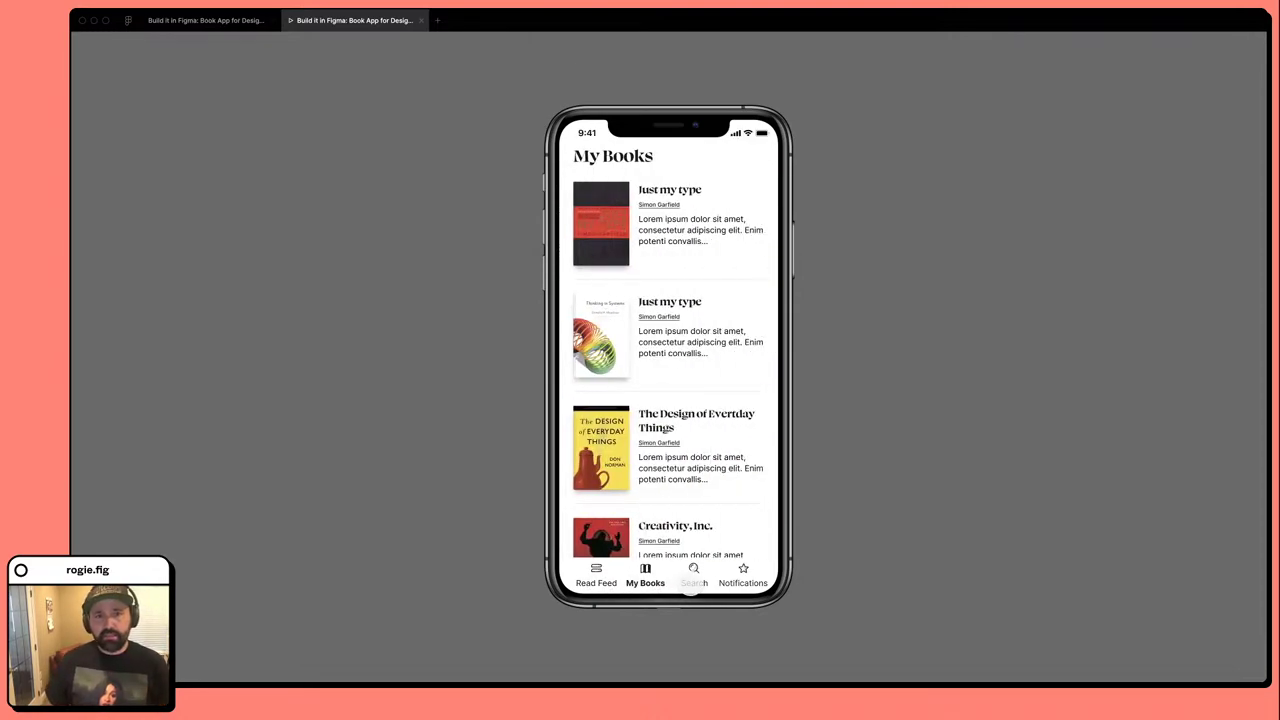
click(694, 575)
click(193, 14)
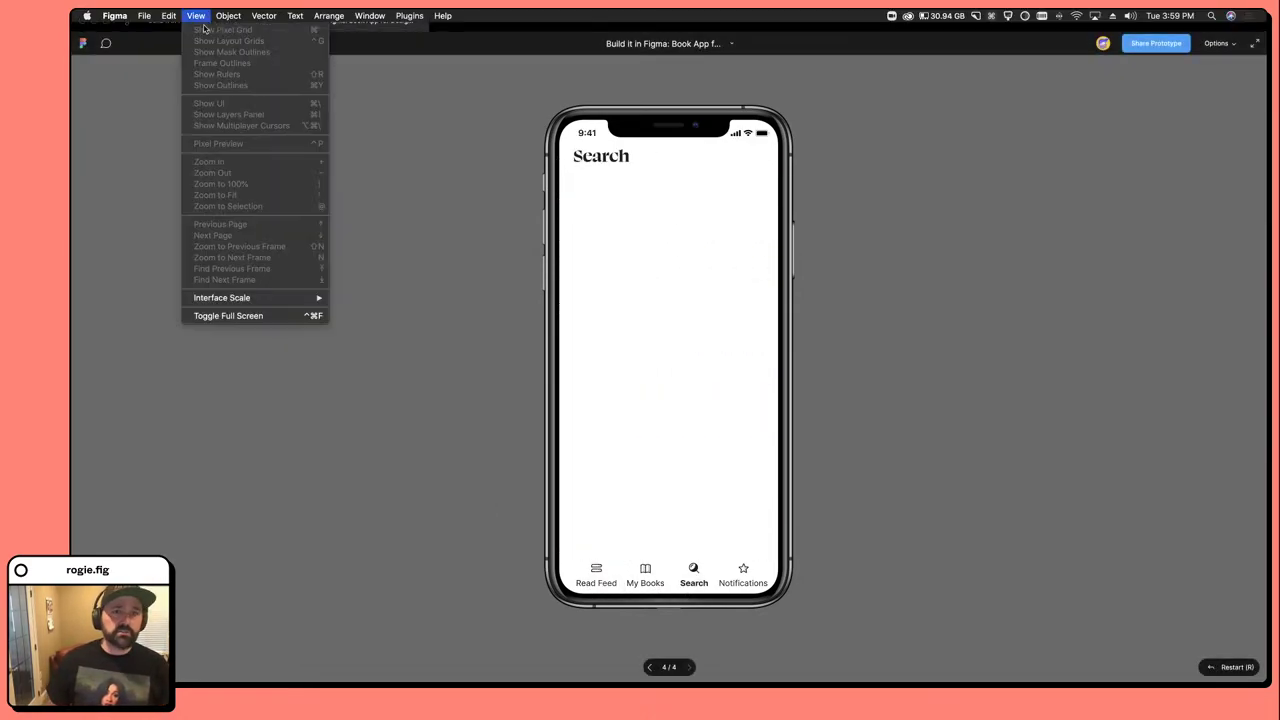
click(226, 28)
Compare the constraints and fixed-scrolling settings of the Headers on the Reading Feed, My Books and Search screens.
click(683, 74)
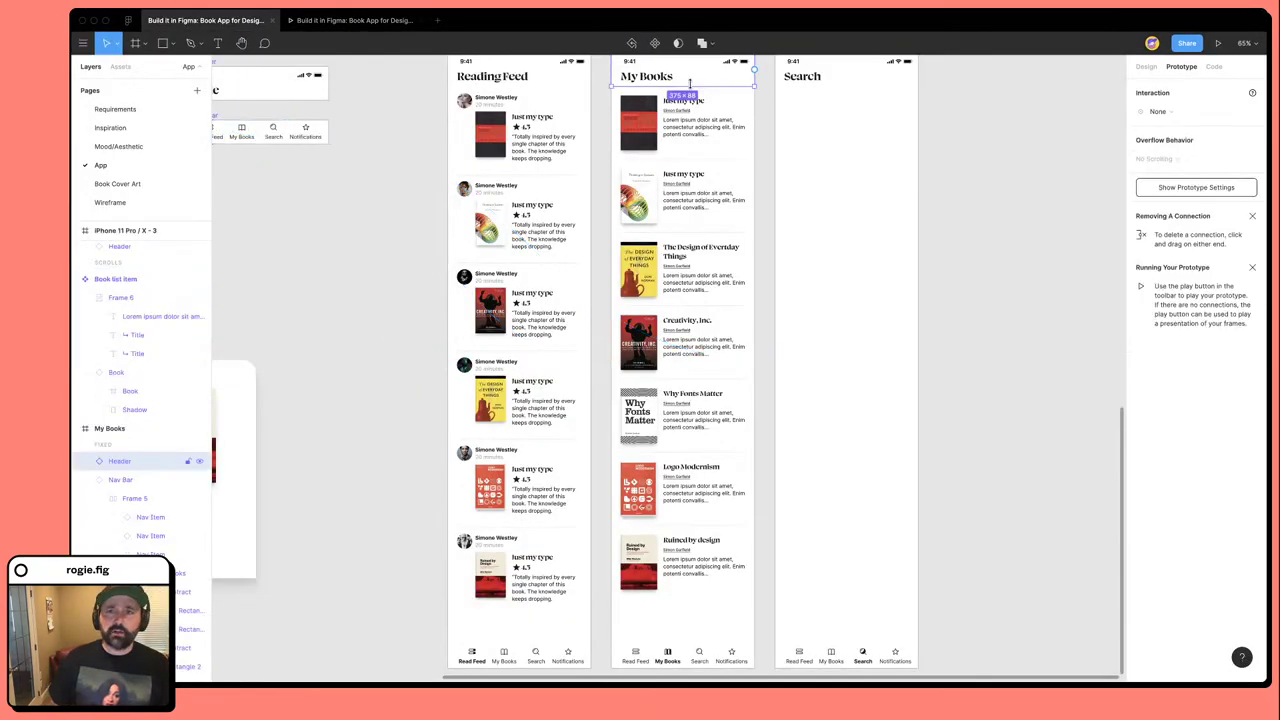
scroll(686, 109, up, 4)
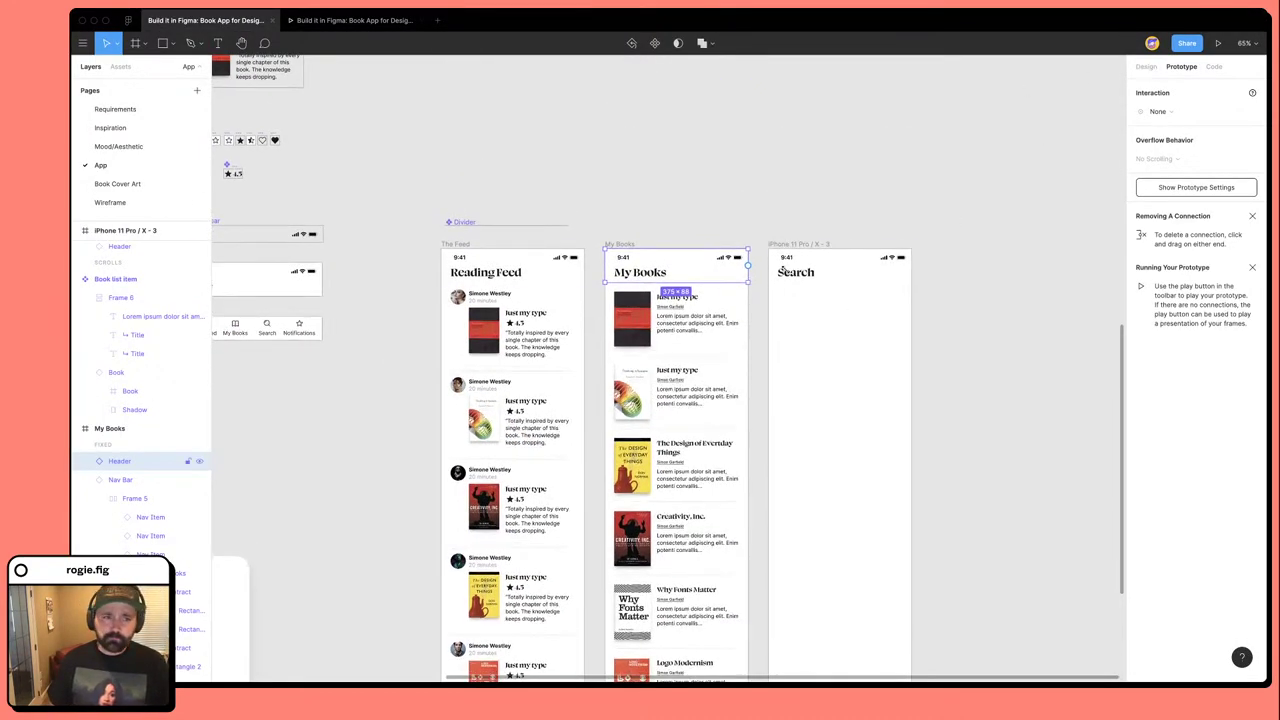
scroll(846, 200, right, 2)
scroll(846, 200, left, 4)
click(1146, 66)
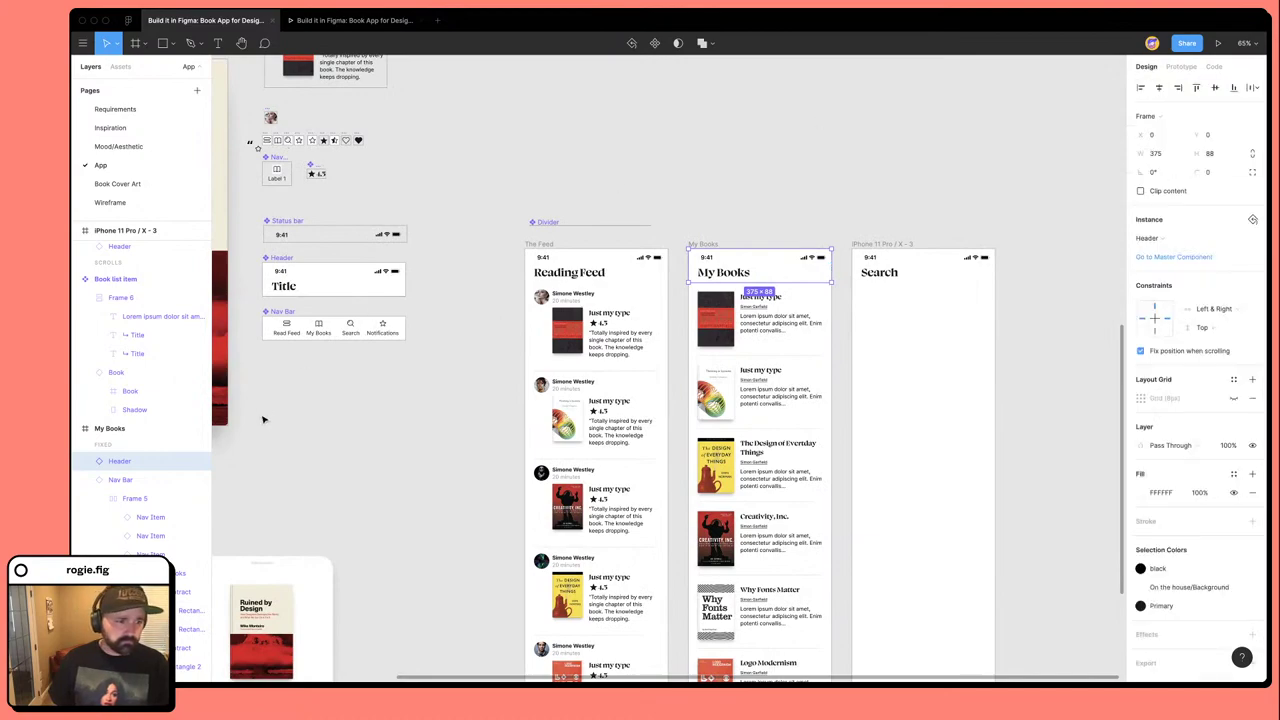
scroll(560, 280, right, 4)
click(531, 276)
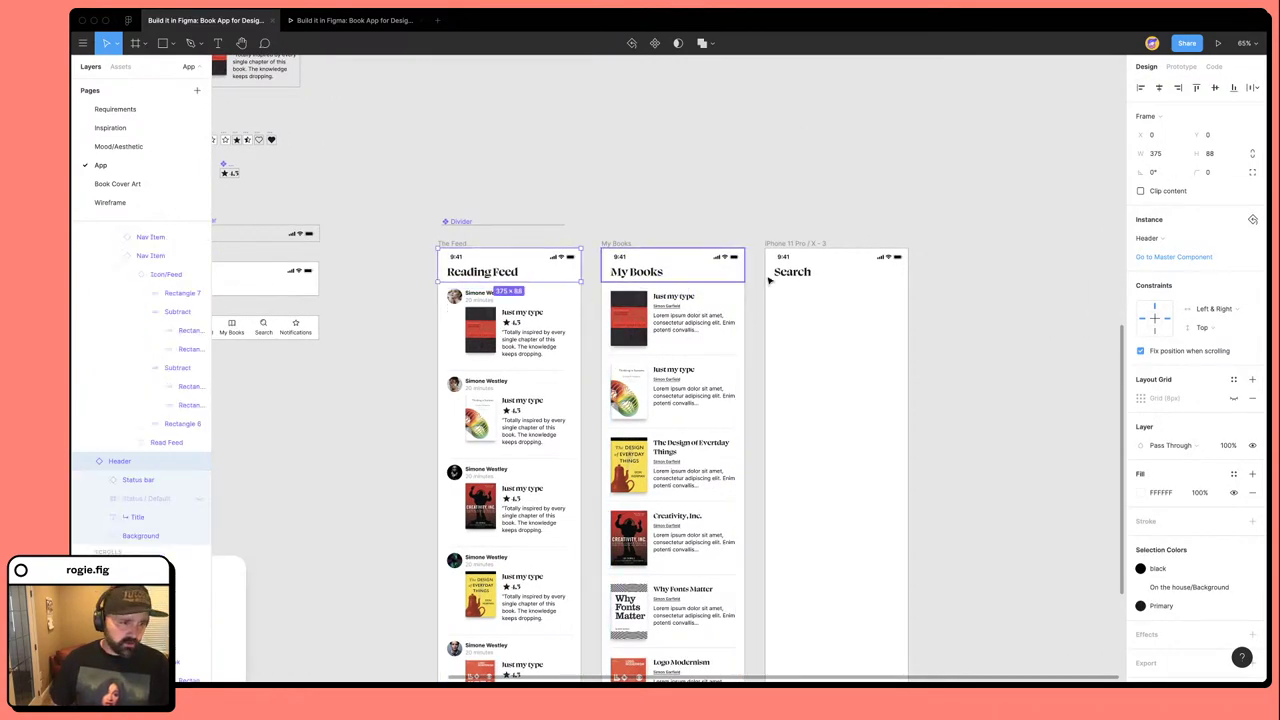
click(805, 275)
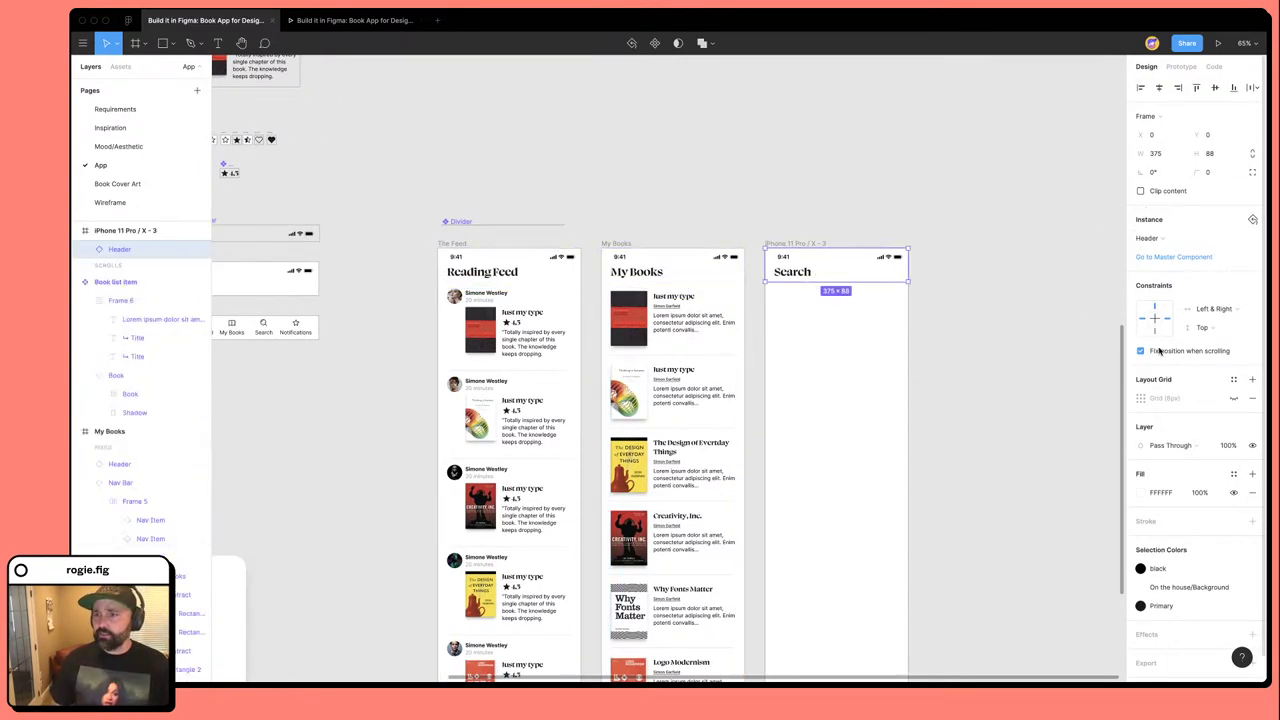
click(684, 271)
click(548, 279)
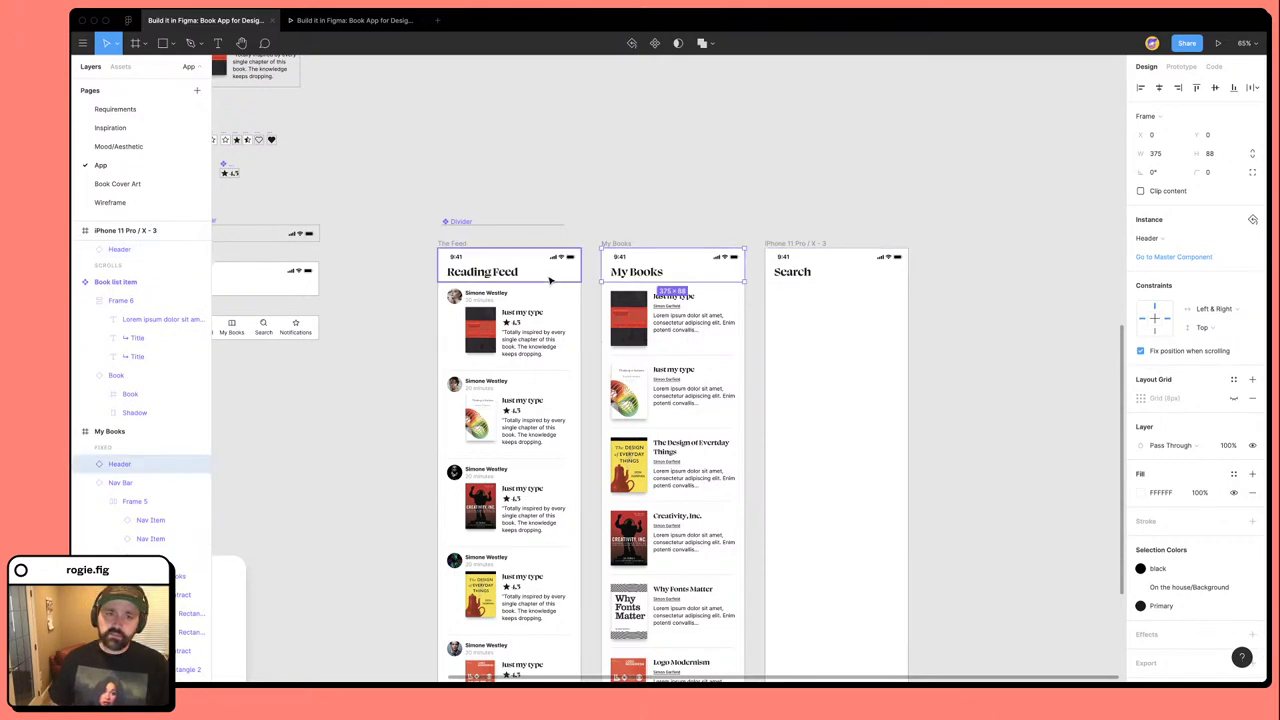
Try the rightward Push direction on the Read Feed, My Books and Search nav items, and switch it back to left.
scroll(548, 302, down, 4)
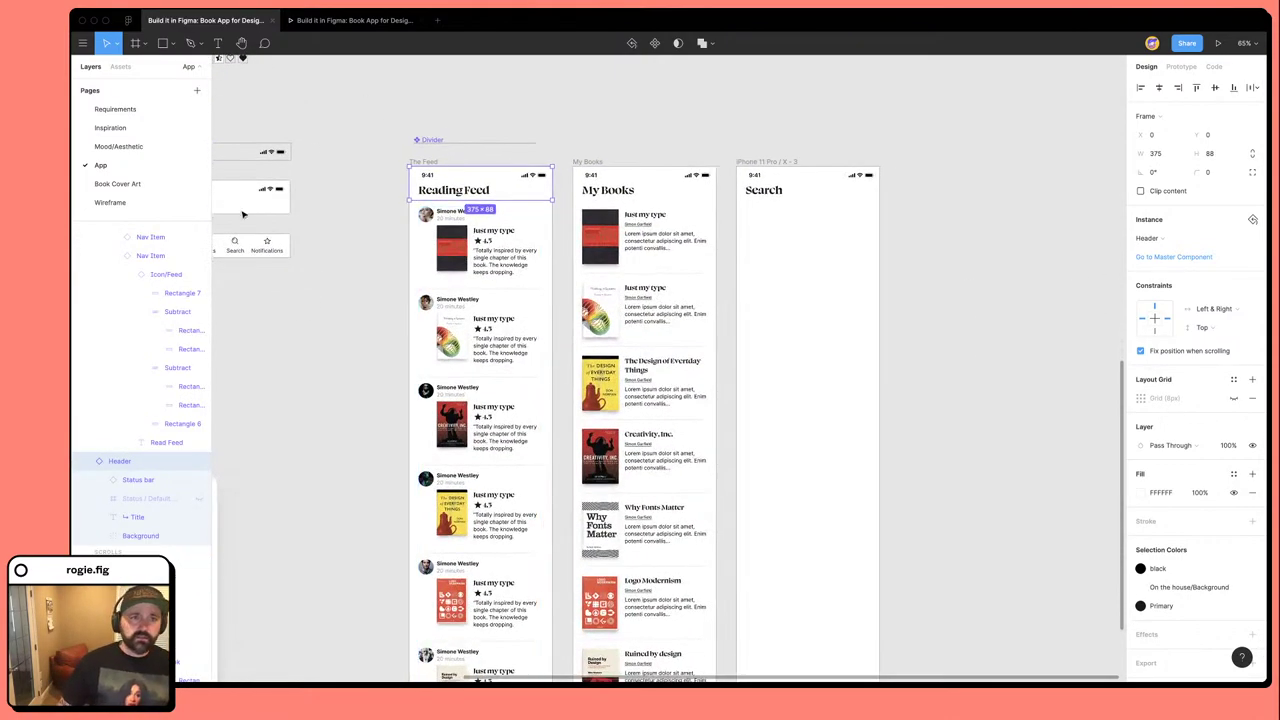
scroll(286, 232, left, 4)
click(286, 232)
double_click(285, 246)
double_click(286, 248)
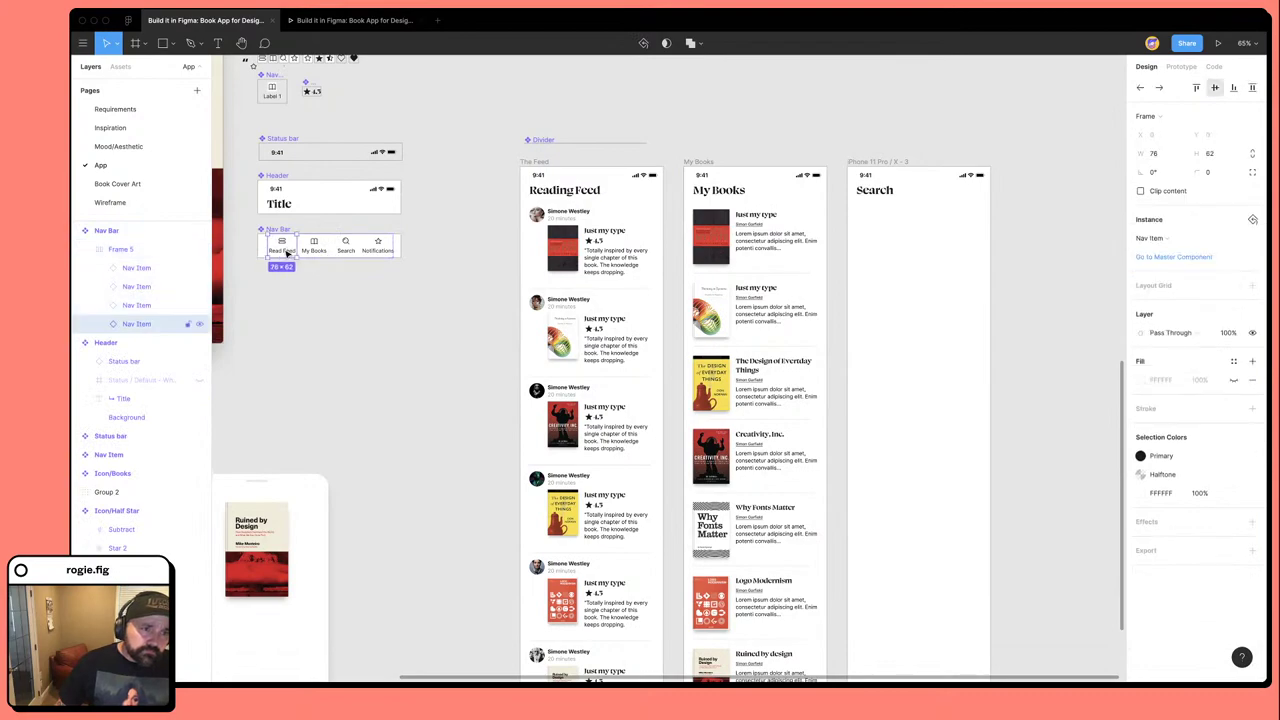
shift+click(312, 253)
shift+click(345, 247)
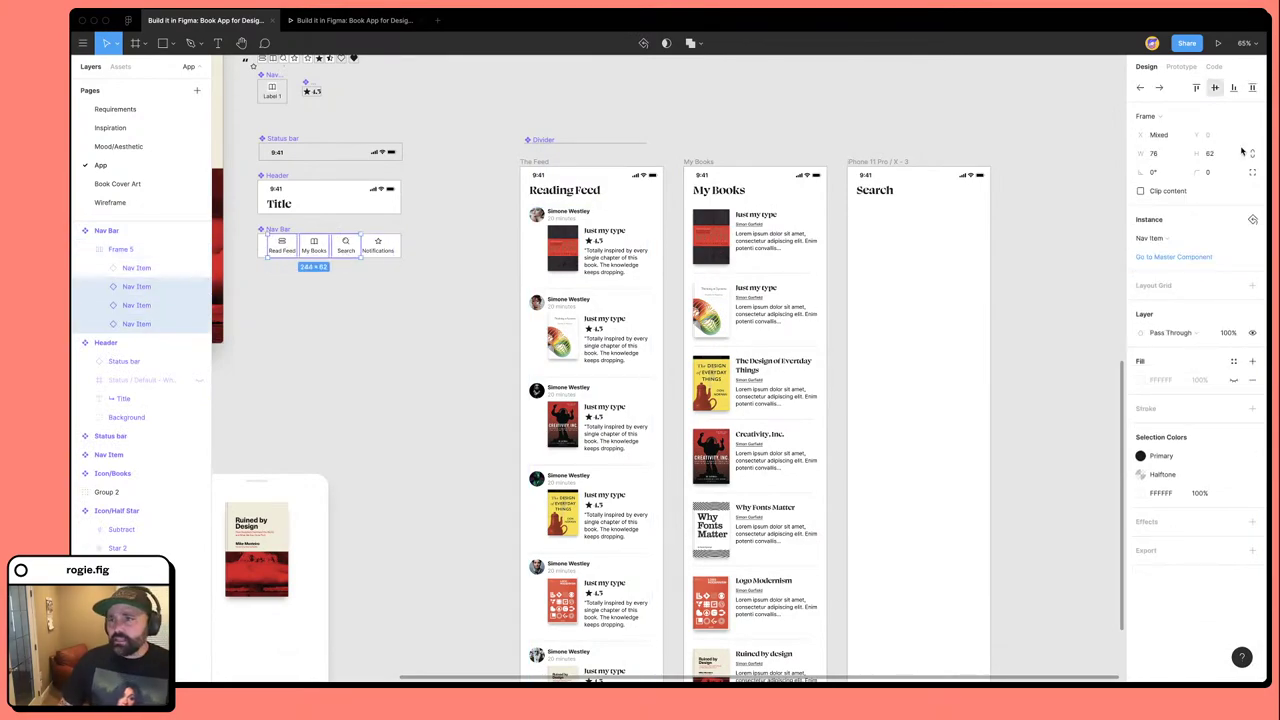
click(1181, 68)
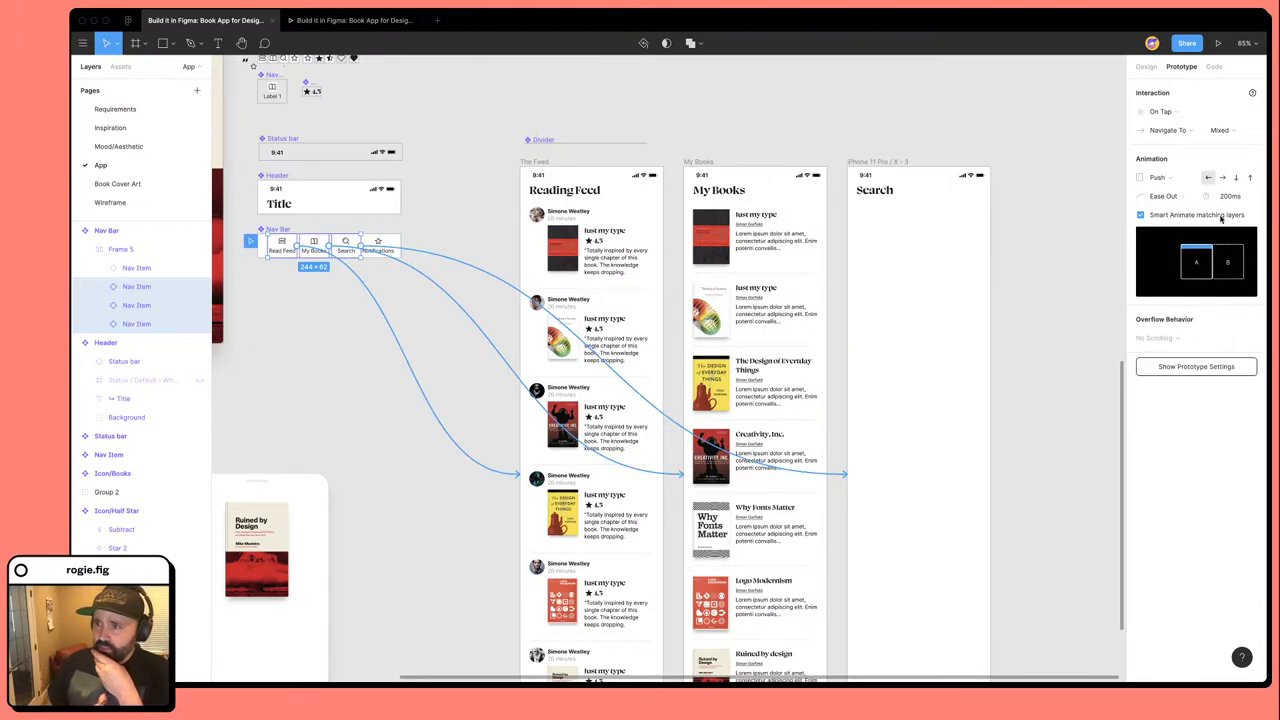
click(1222, 177)
click(1209, 177)
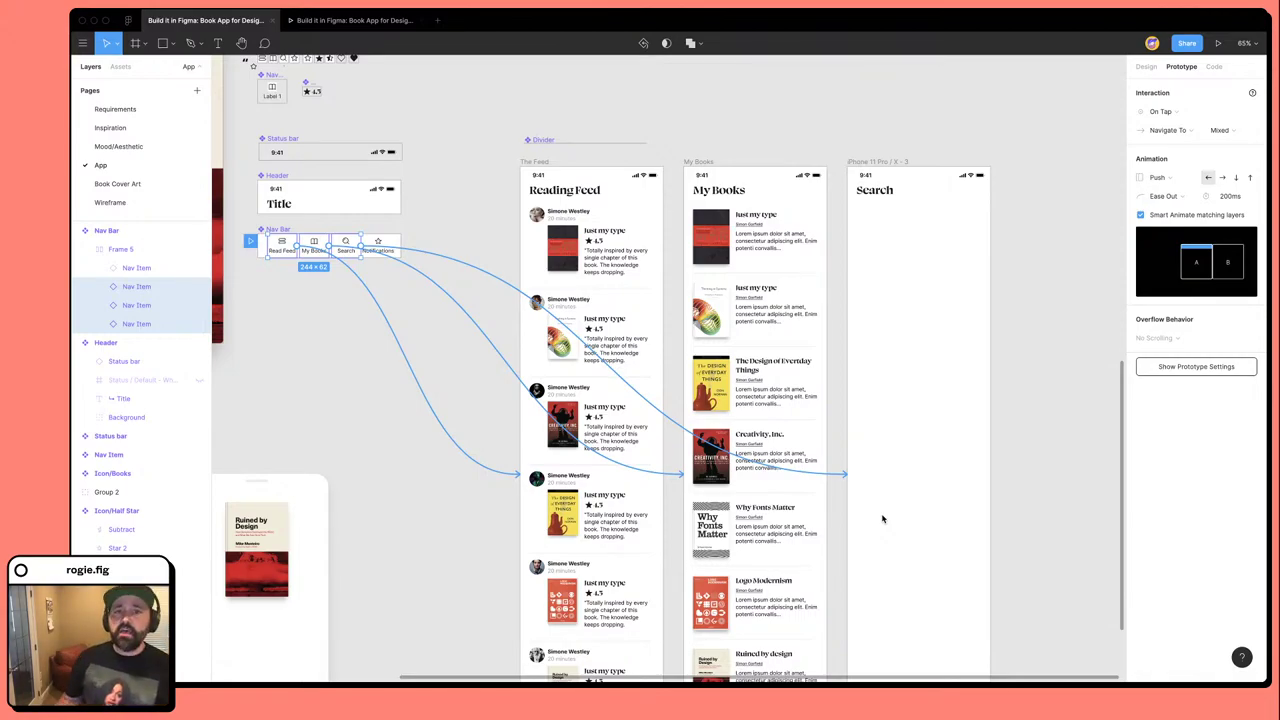
Try setting the prototype device to None, and undo the change.
click(923, 119)
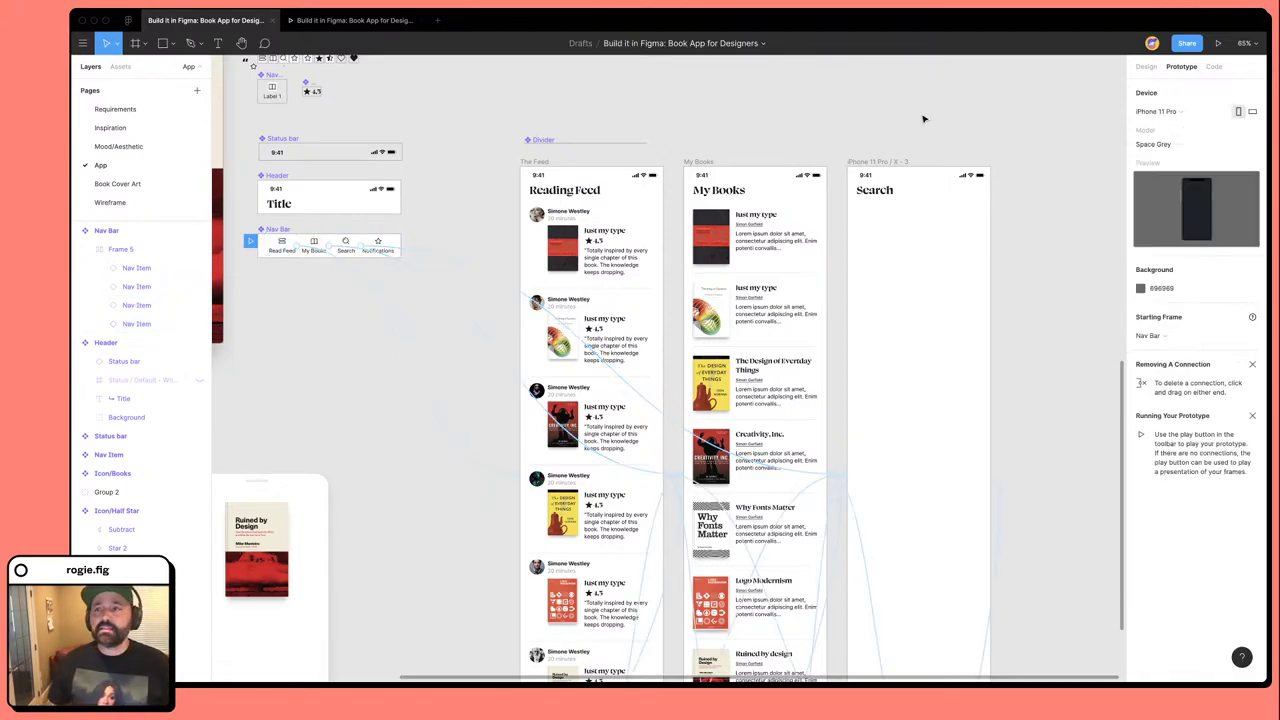
click(1192, 116)
click(1000, 123)
click(741, 161)
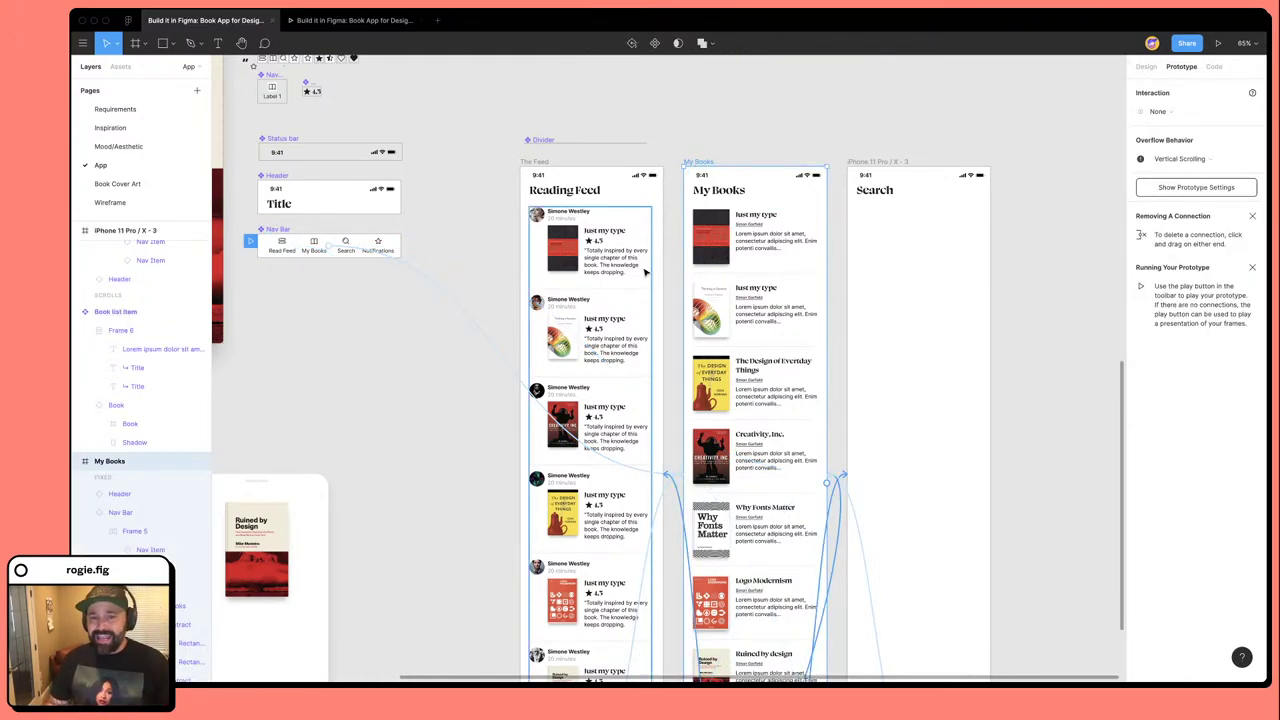
click(729, 146)
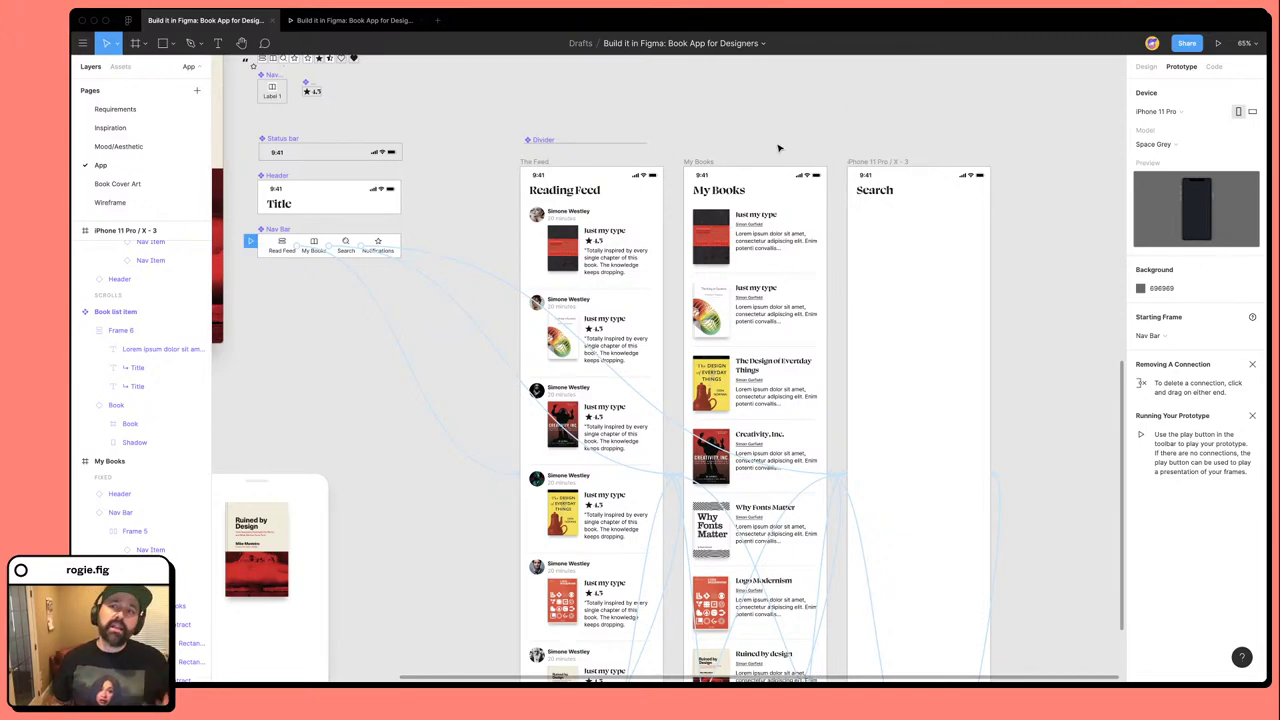
click(1150, 111)
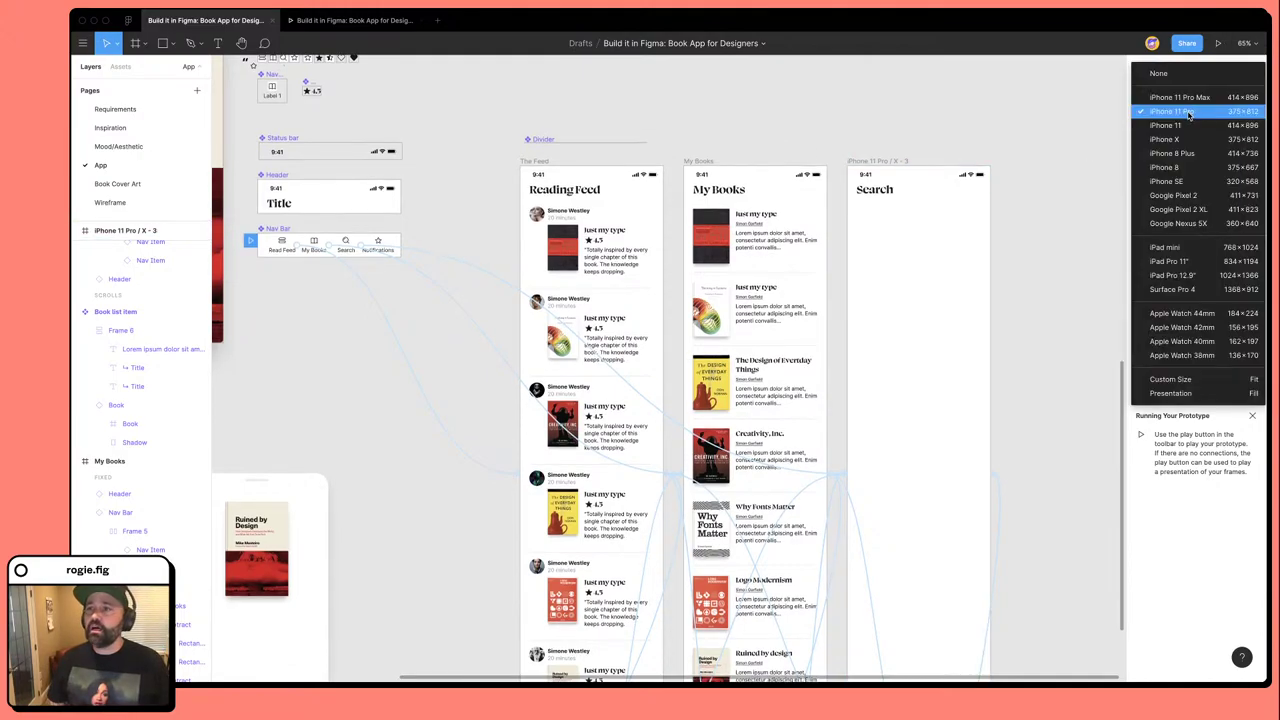
click(1172, 74)
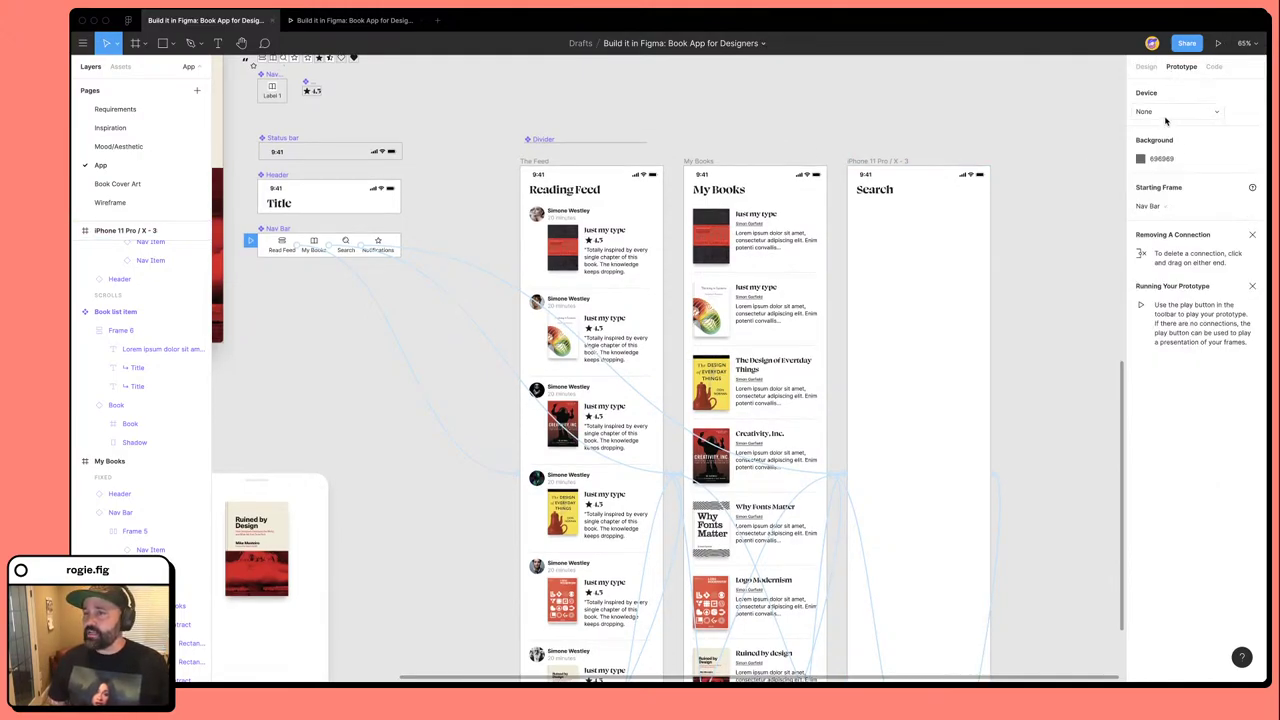
key(ctrl+z)
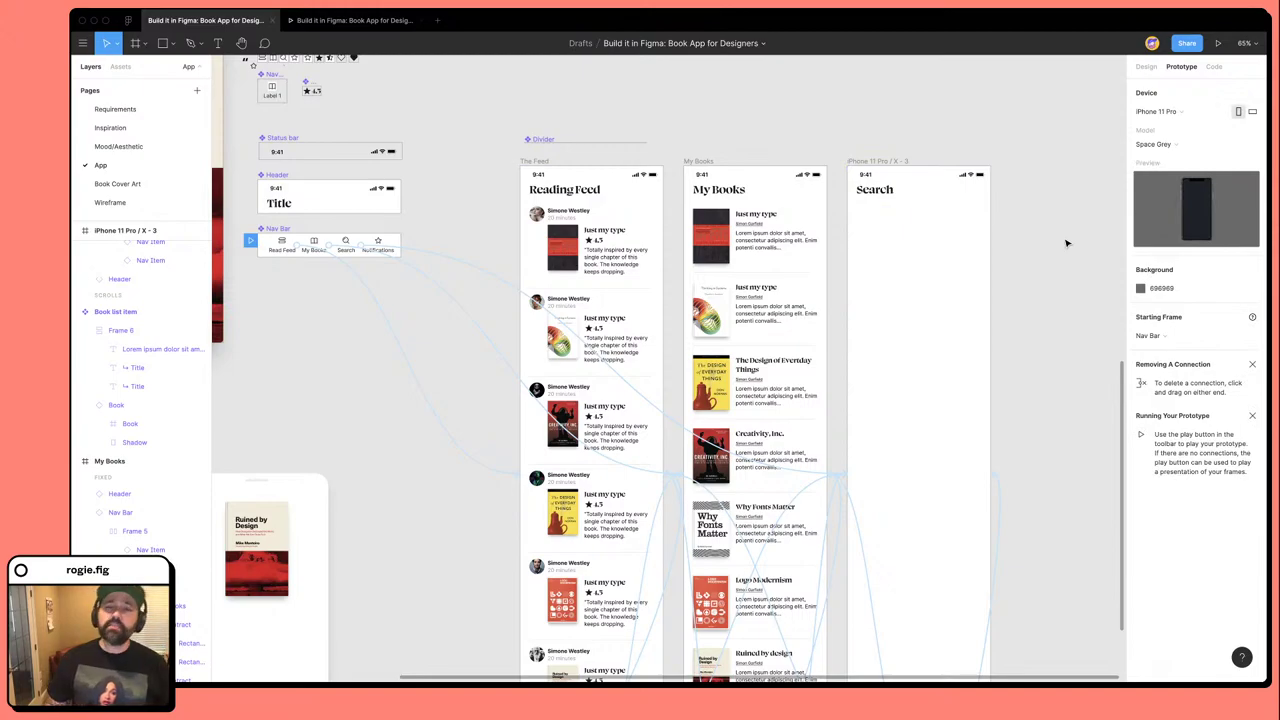
Move the Ruined by Design book card group to just beneath the Nav Bar component, aligned with its edges.
click(700, 163)
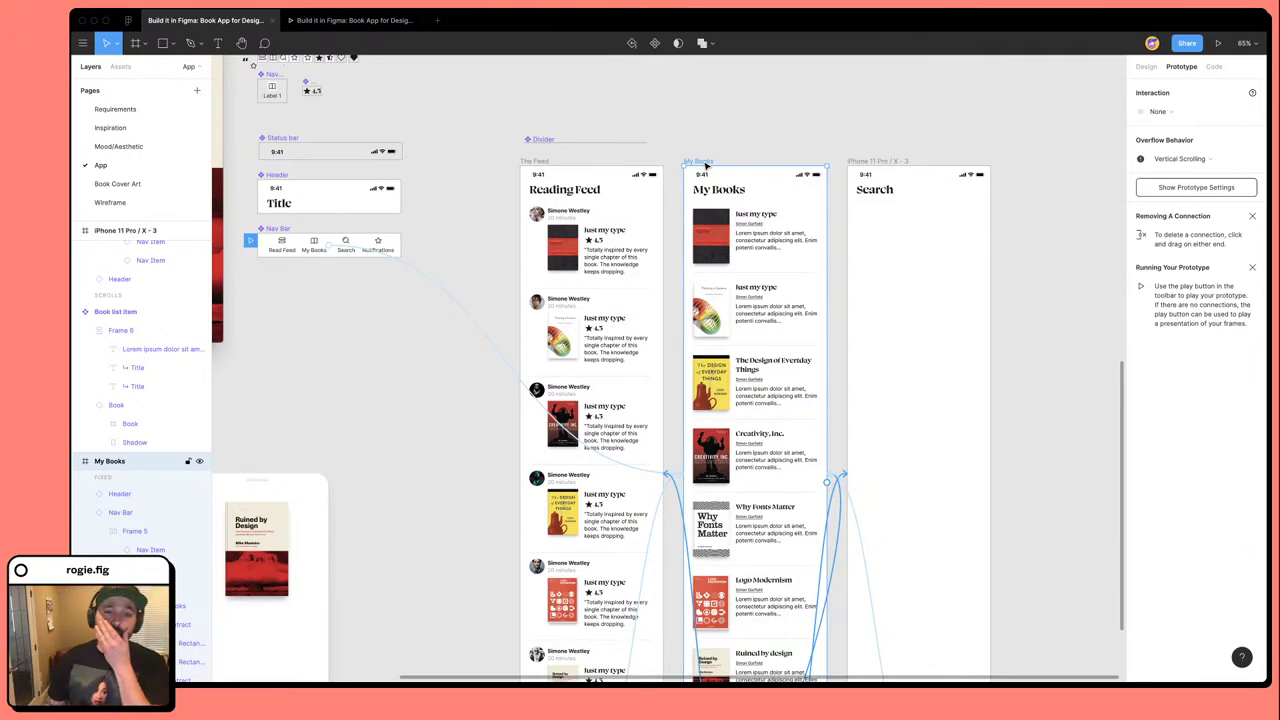
scroll(478, 303, down, 3)
scroll(480, 303, left, 5)
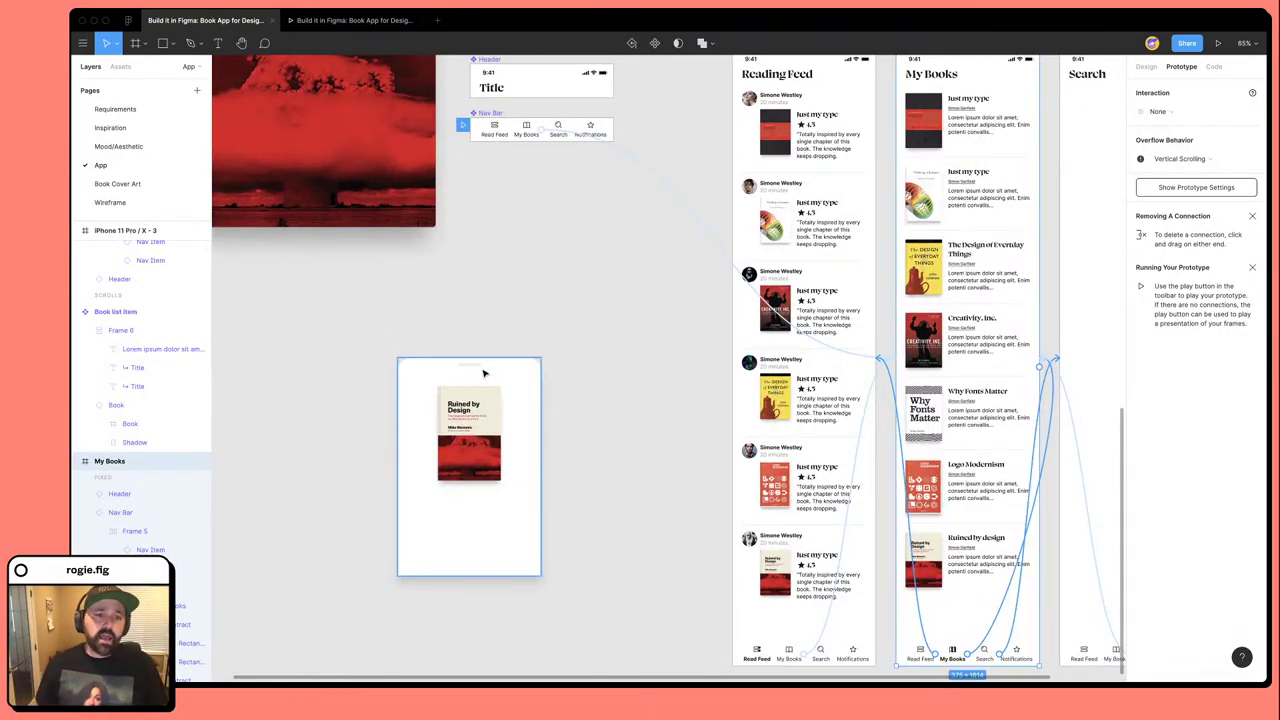
drag(487, 372, 556, 210)
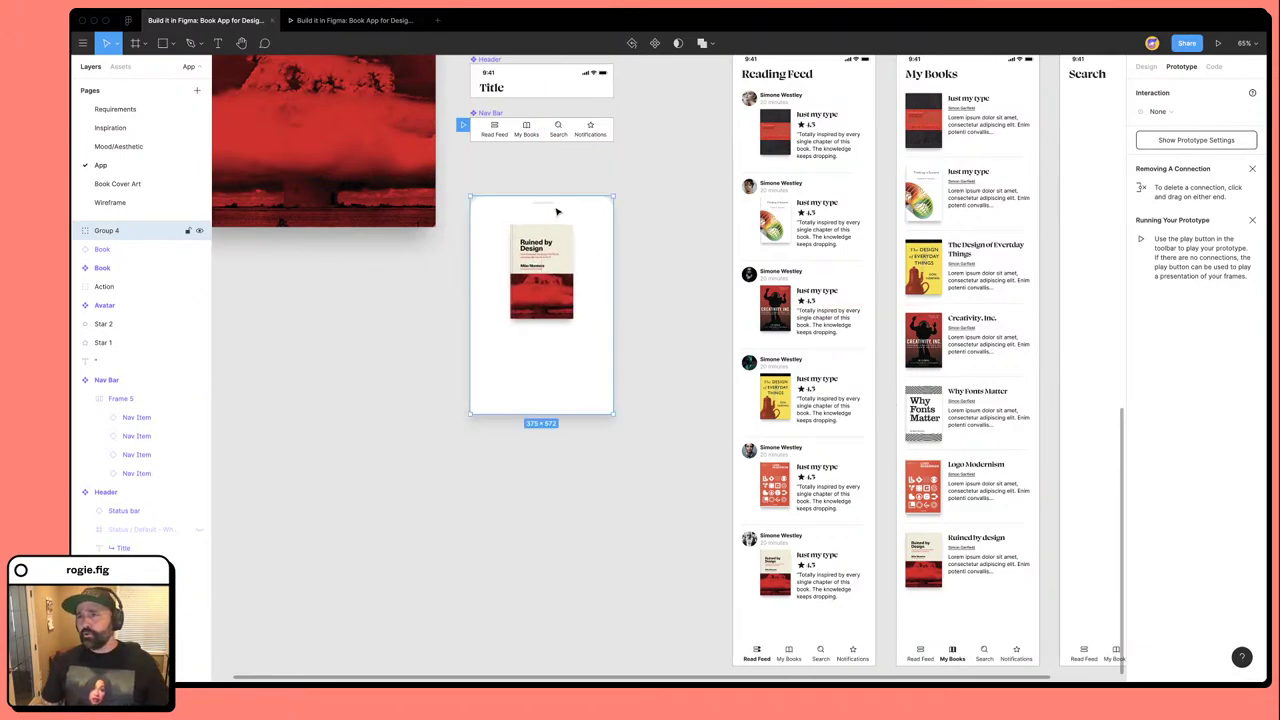
click(1165, 16)
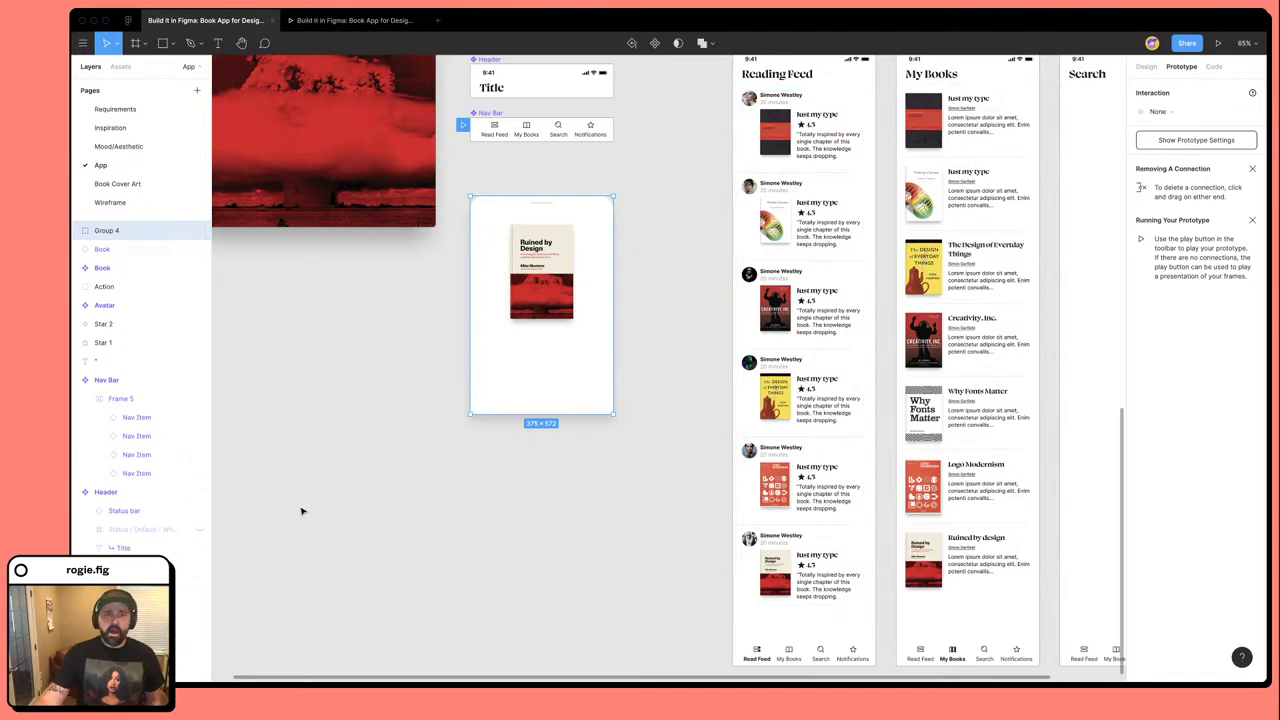
Examine the Ruined by Design card group and its book alongside the Reading Feed, My Books and Search screens.
scroll(340, 555, up, 3)
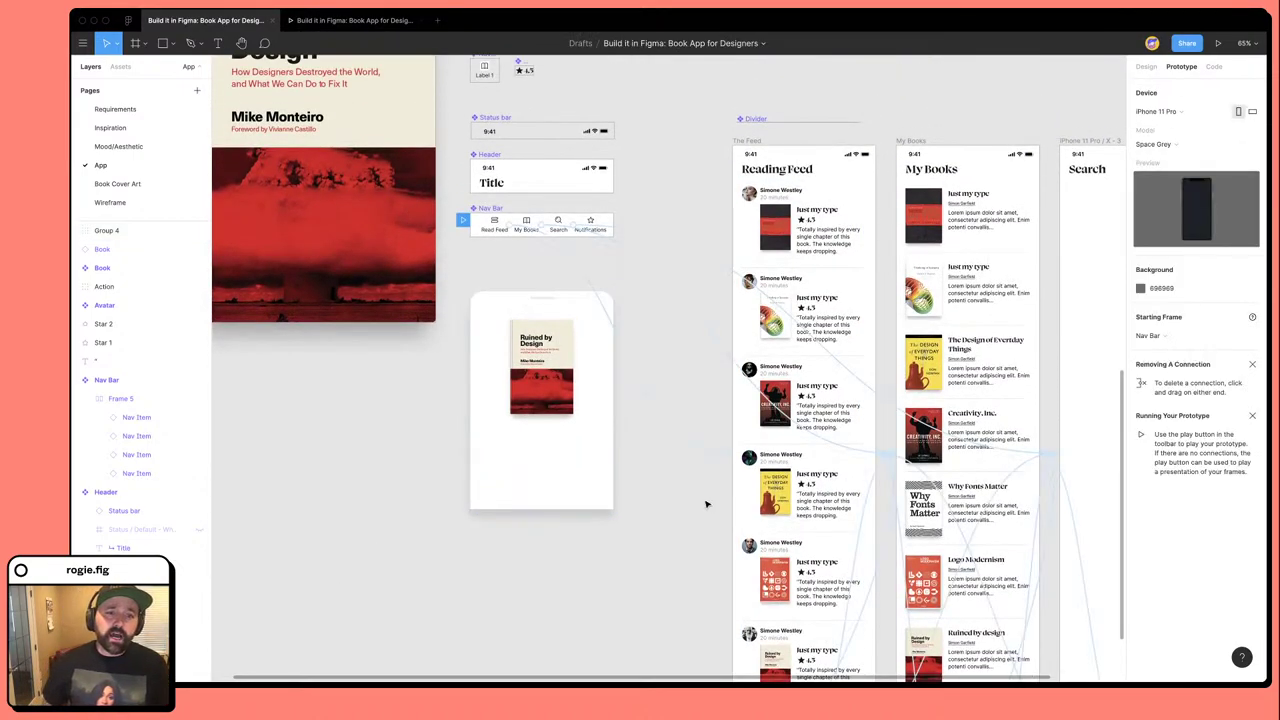
double_click(551, 397)
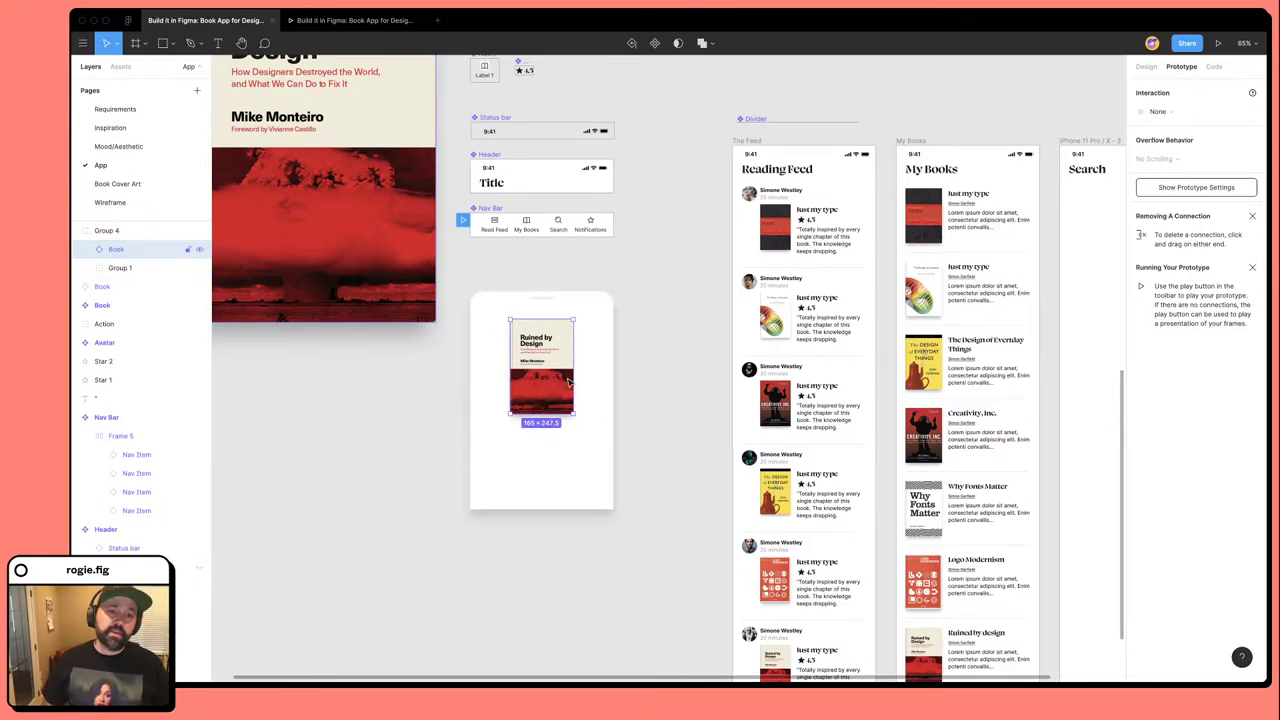
click(657, 568)
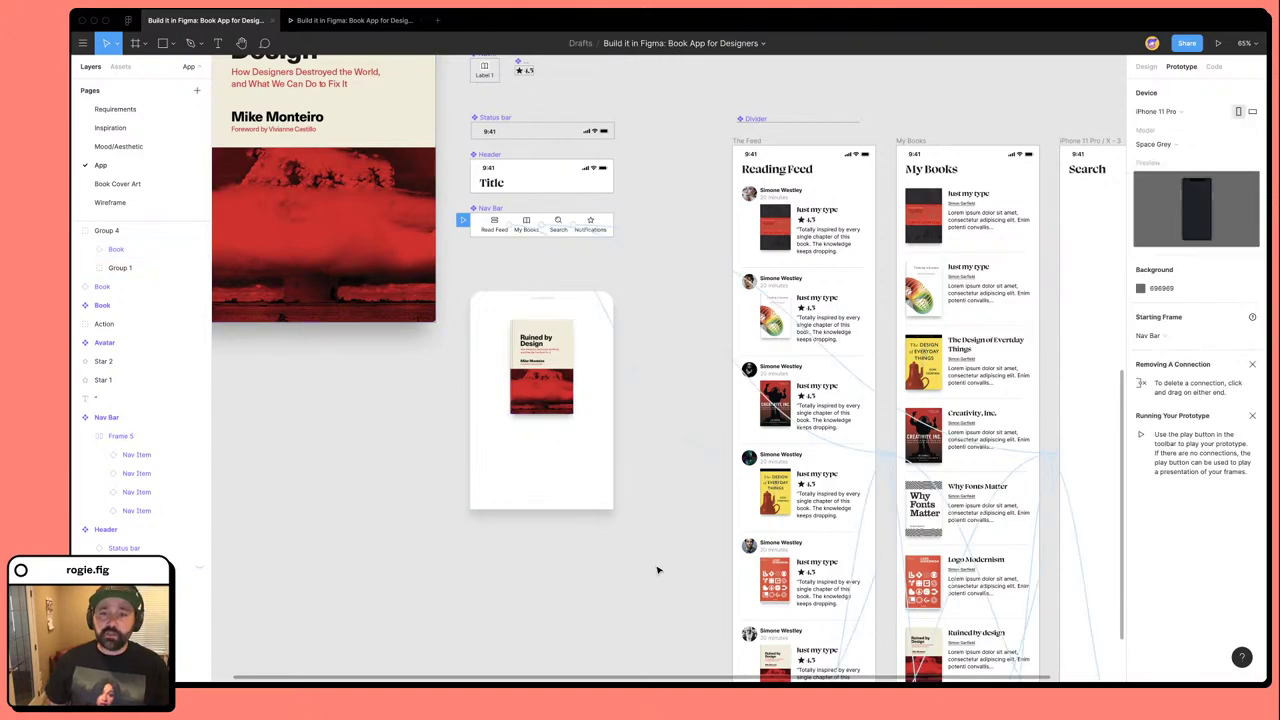
click(590, 483)
scroll(598, 479, right, 5)
scroll(598, 479, left, 5)
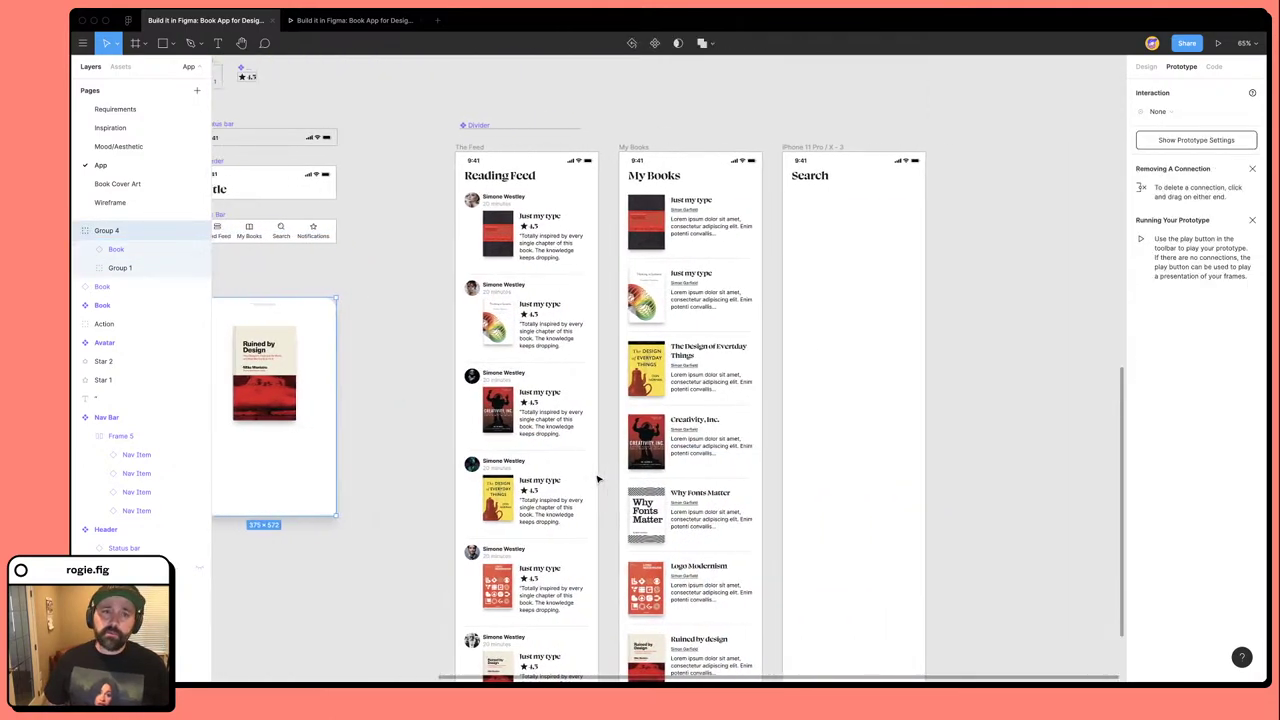
scroll(622, 340, down, 3)
scroll(622, 340, right, 1)
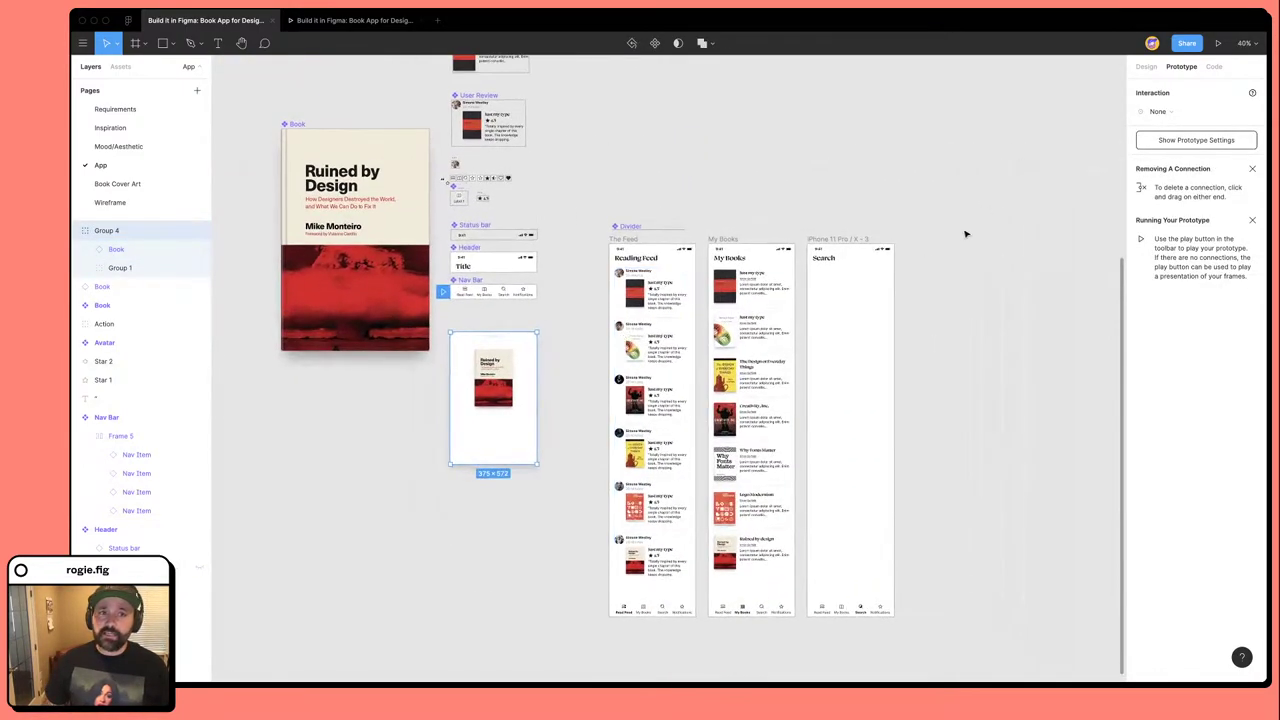
click(988, 234)
click(470, 405)
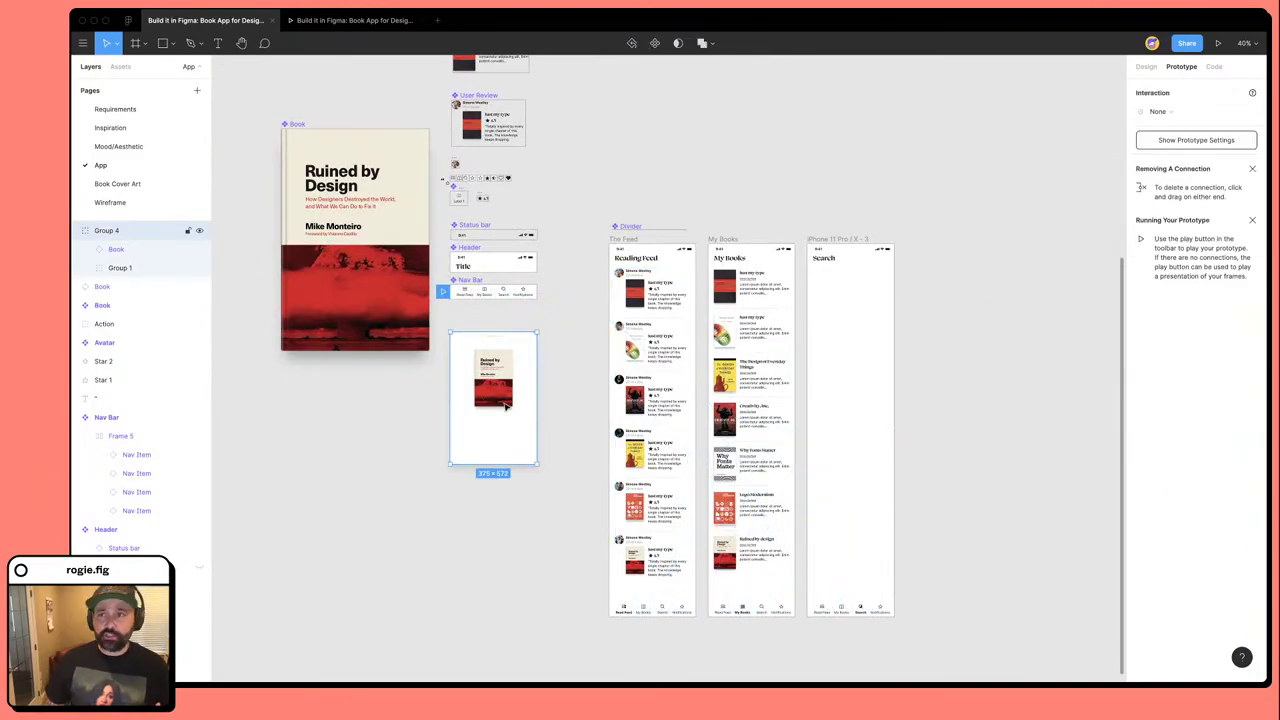
click(958, 364)
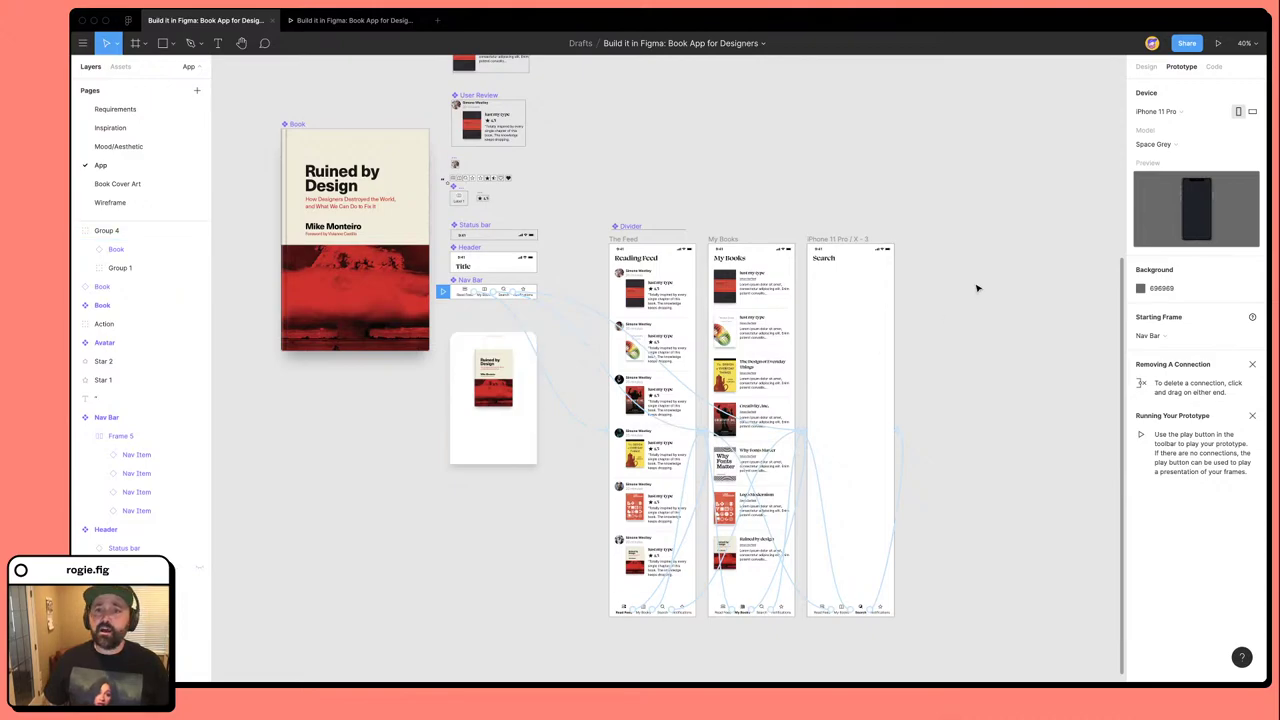
click(1146, 68)
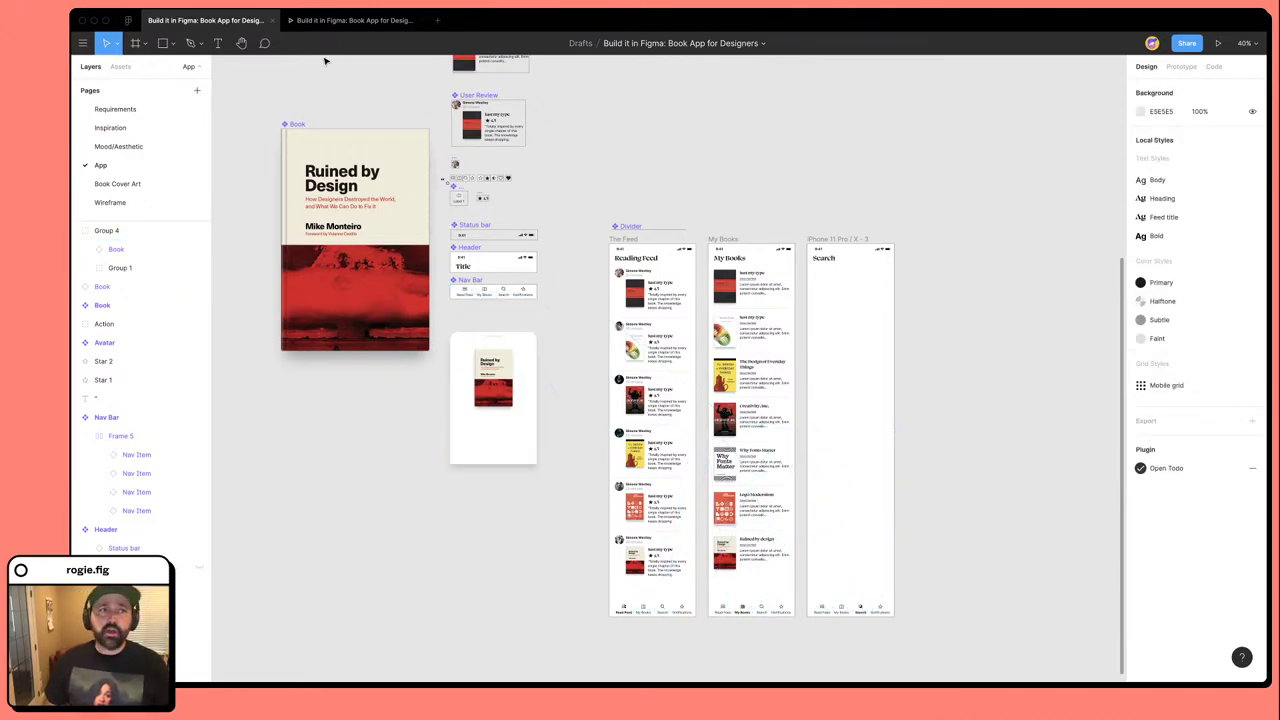
click(135, 43)
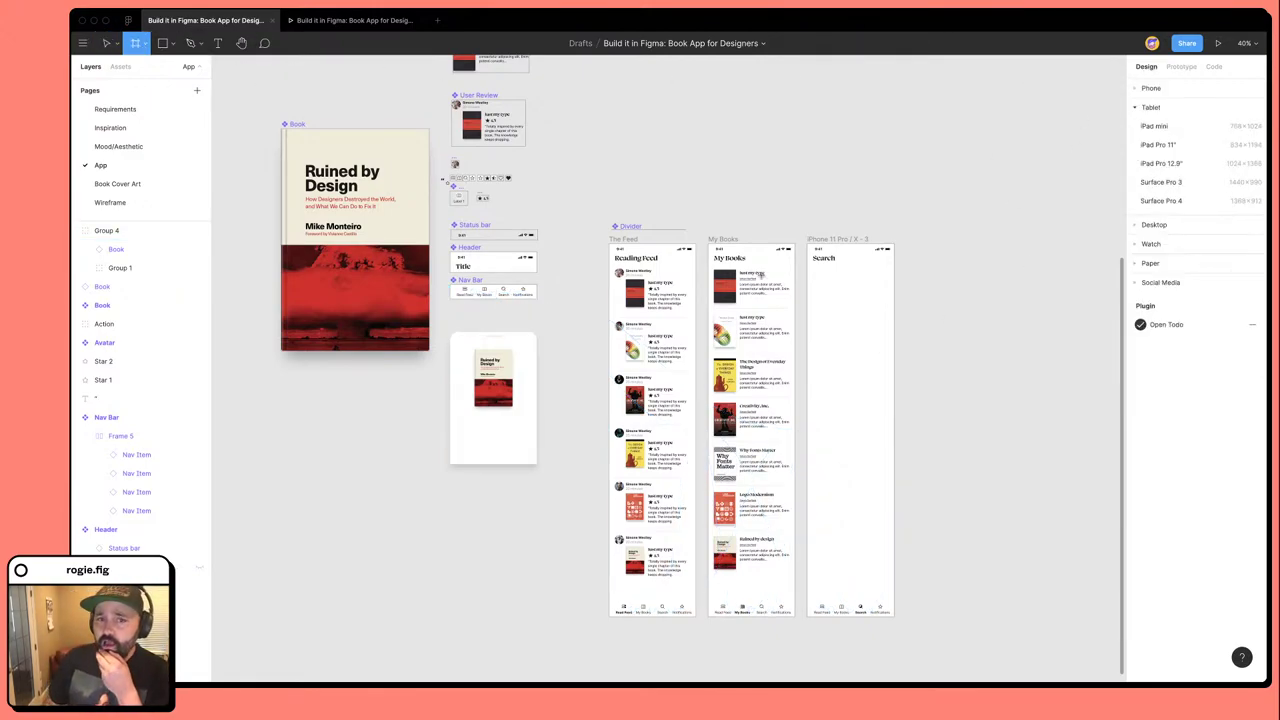
click(955, 320)
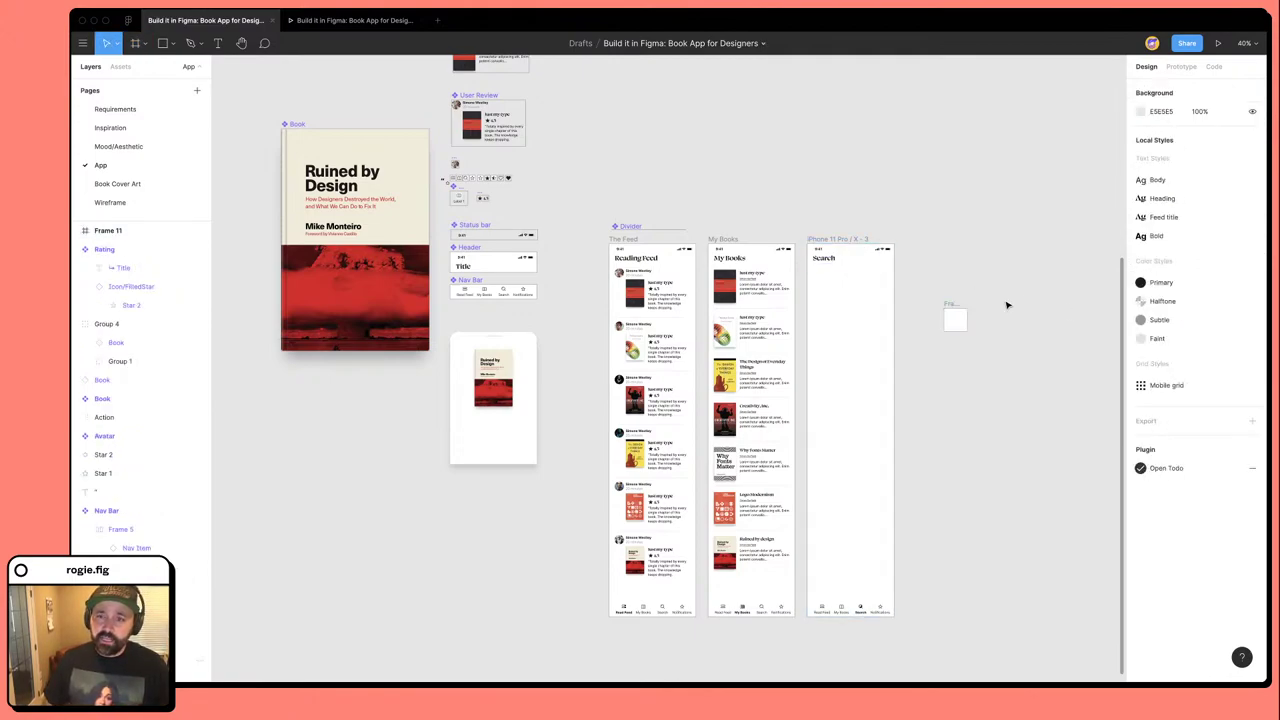
key(Delete)
Add an iPhone 11 Pro / X frame and place it beneath the large Ruined by Design cover, beside the card group.
key(f)
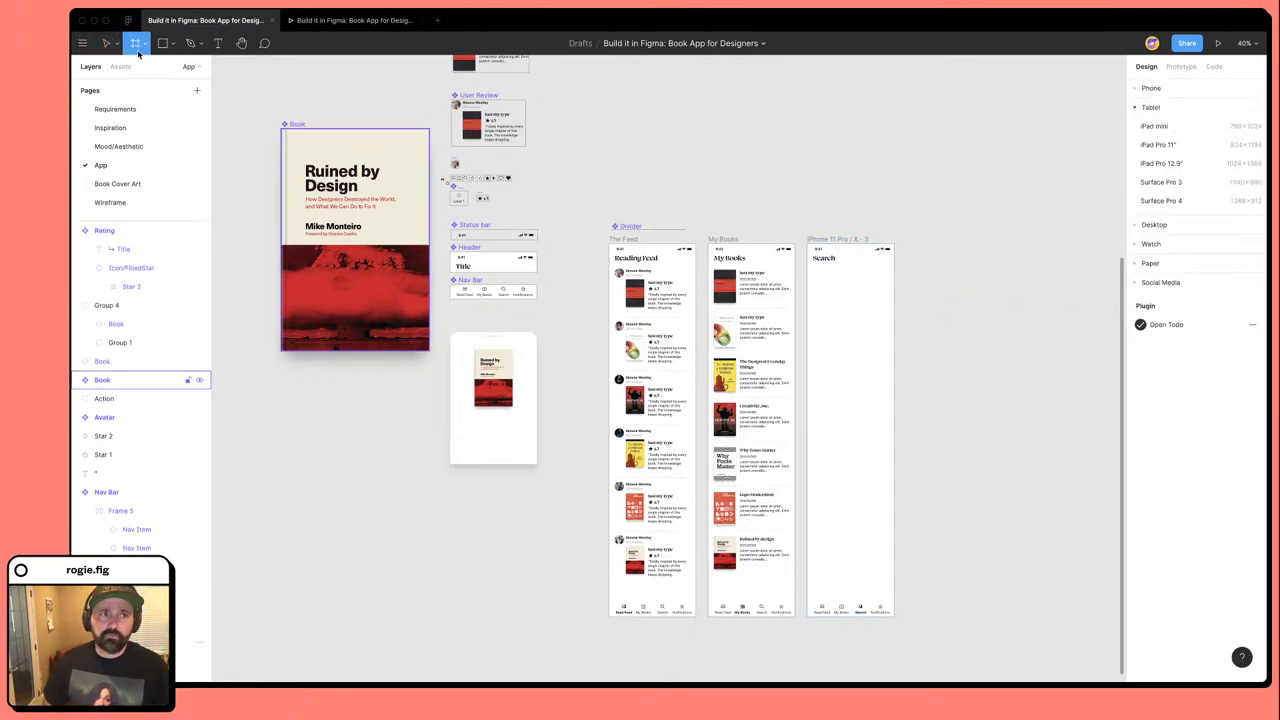
click(1150, 88)
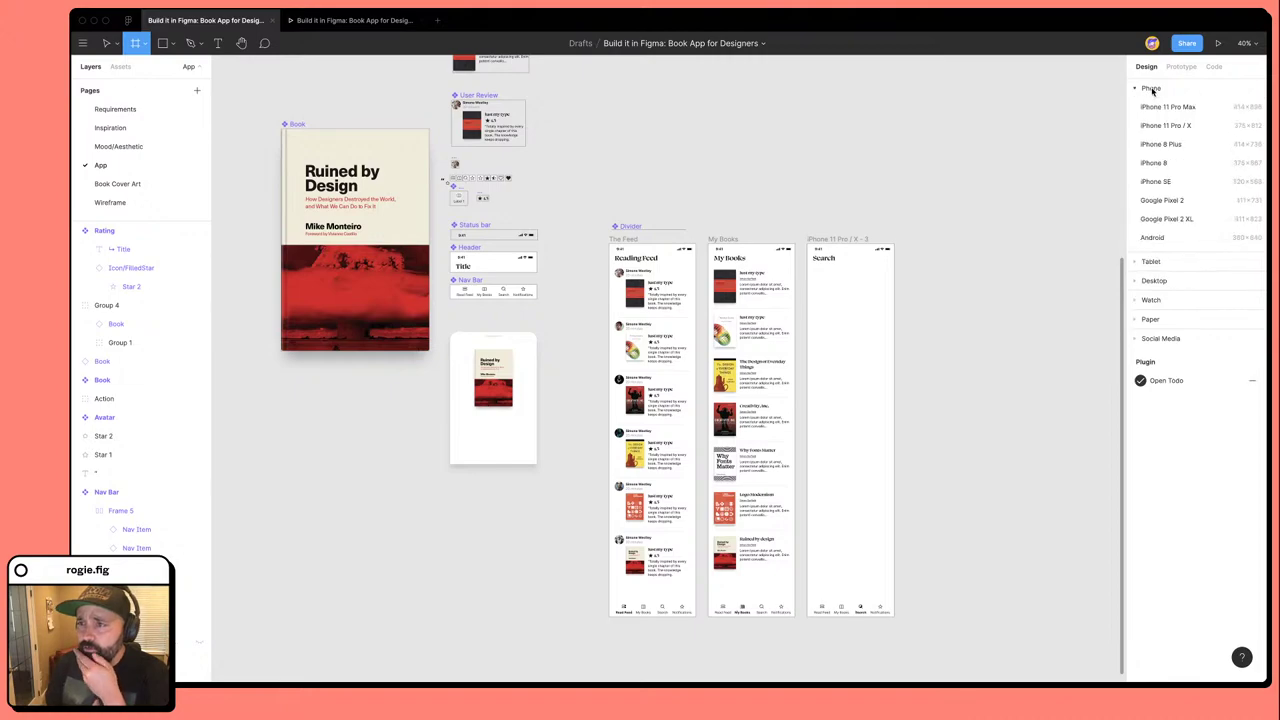
click(1170, 126)
drag(955, 272, 376, 402)
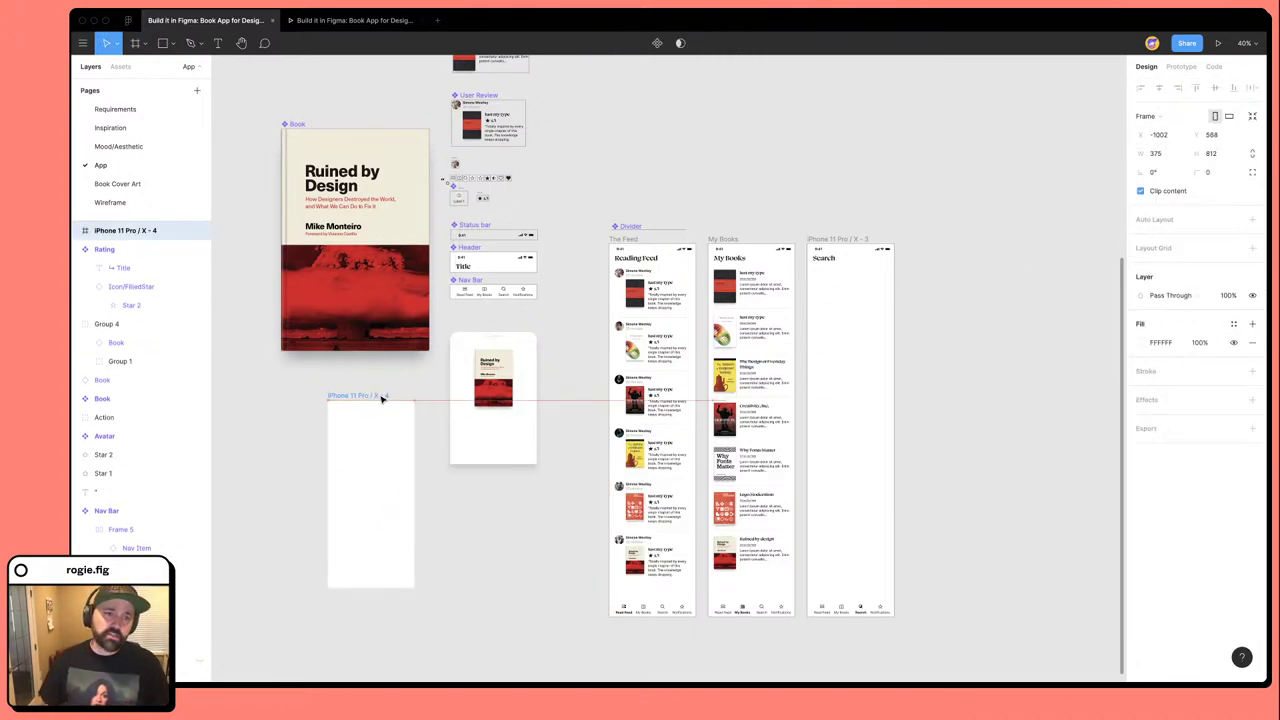
Move the Ruined by Design card group down beside the empty iPhone frame so that their bottom edges align.
drag(509, 348, 473, 470)
scroll(400, 517, left, 3)
scroll(463, 517, down, 3)
scroll(463, 517, up, 8)
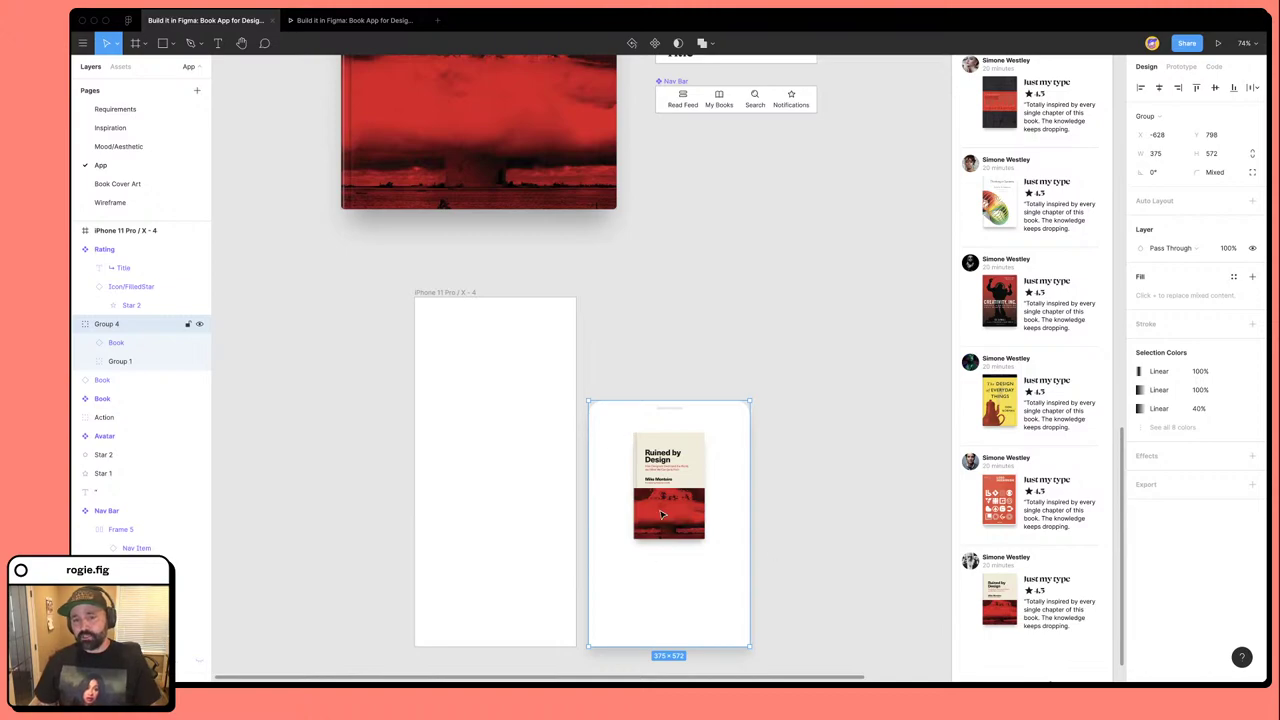
Try stretching the card group upward to 375 × 777, and undo the resize.
drag(677, 403, 680, 309)
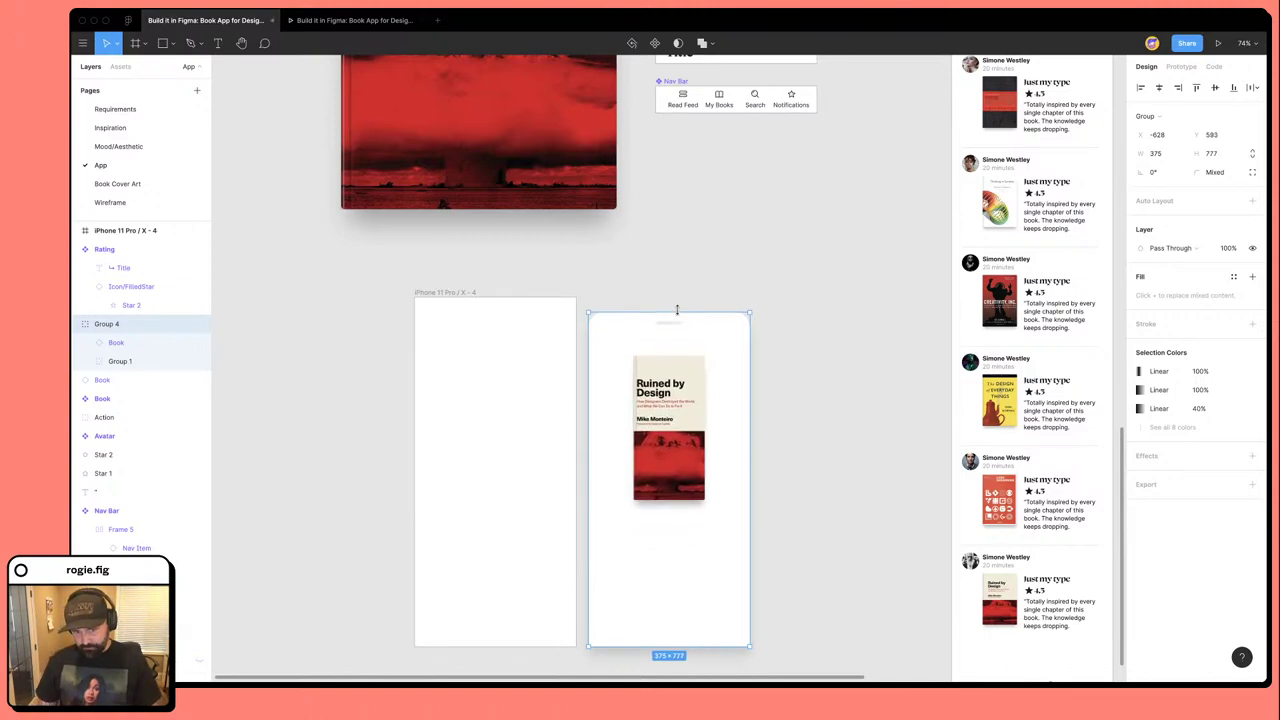
key(ctrl+z)
Convert the card group to a frame, and try extending its top edge upward before undoing that resize.
click(1148, 116)
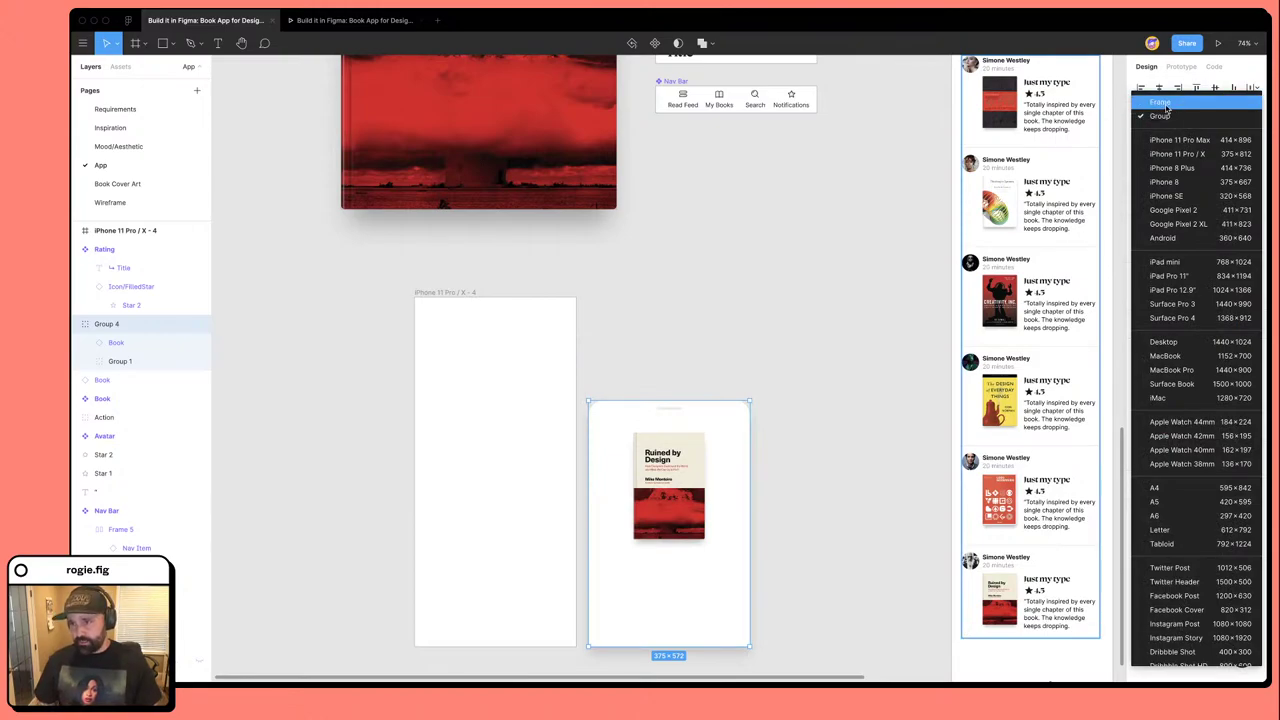
click(1165, 108)
click(623, 372)
click(604, 397)
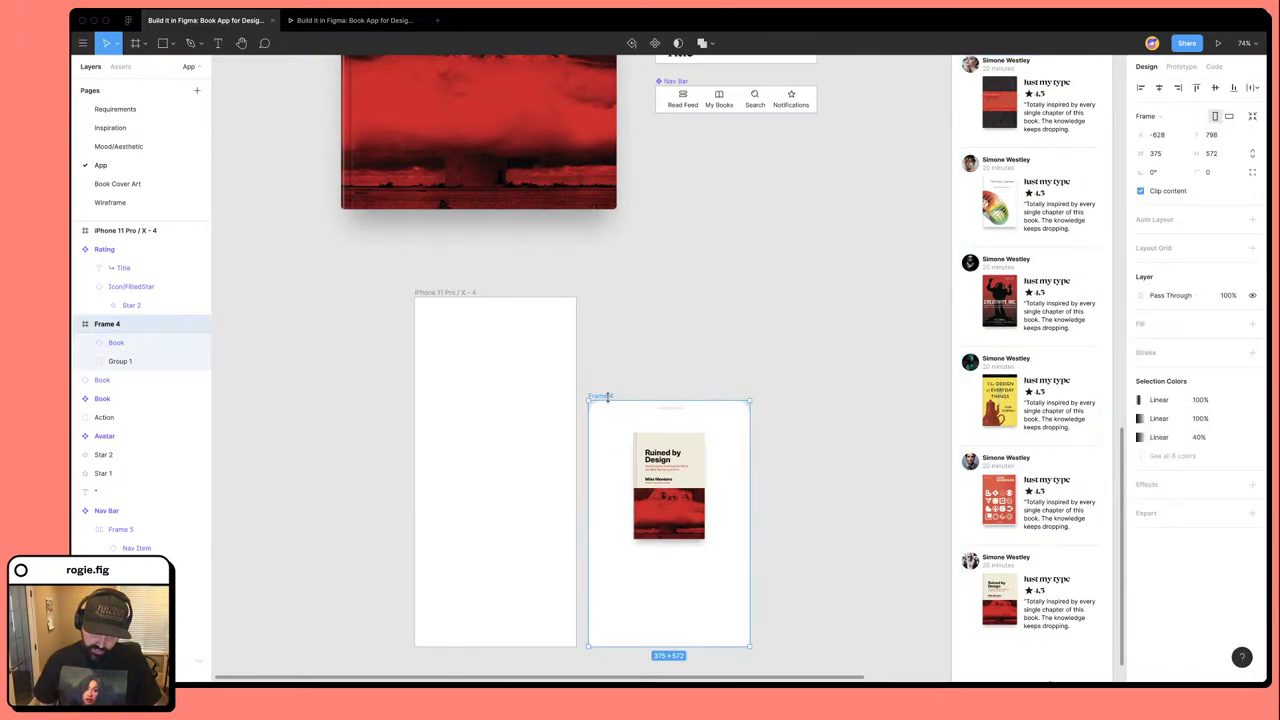
drag(606, 397, 608, 360)
key(ctrl+z)
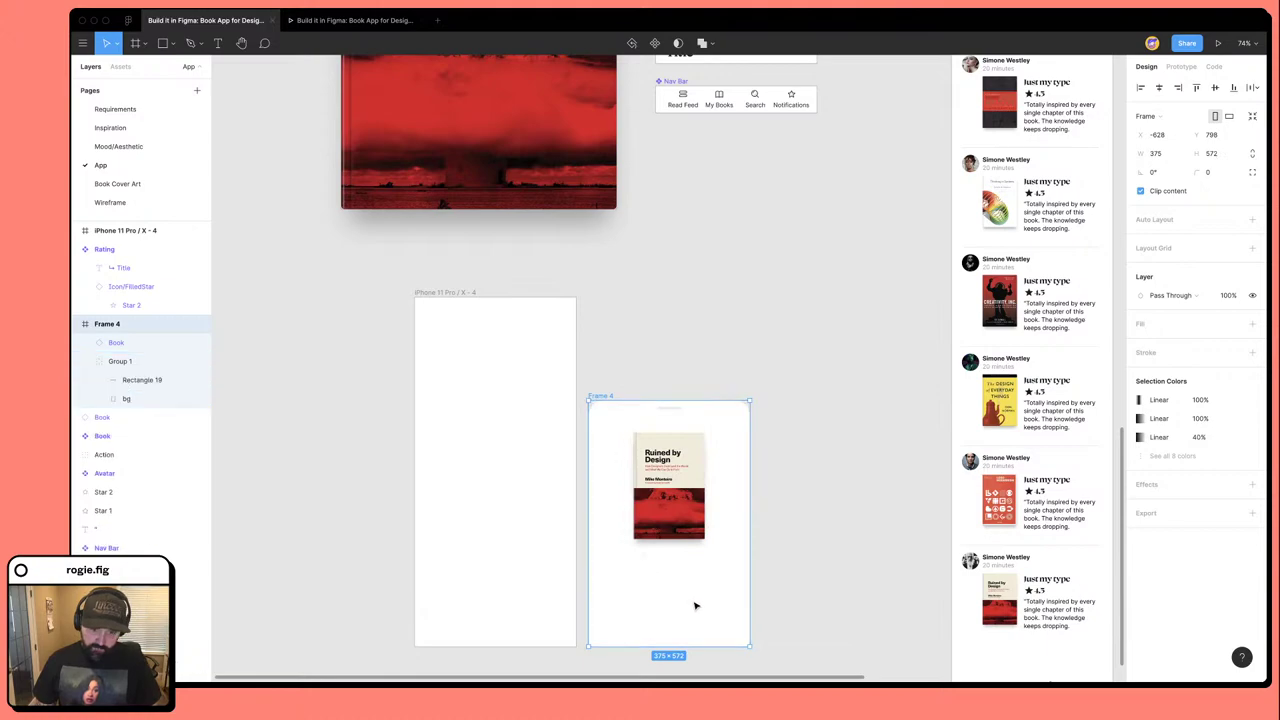
Pull the bg shape out of the book card frame onto empty canvas, and paste its properties onto the frame.
click(697, 606)
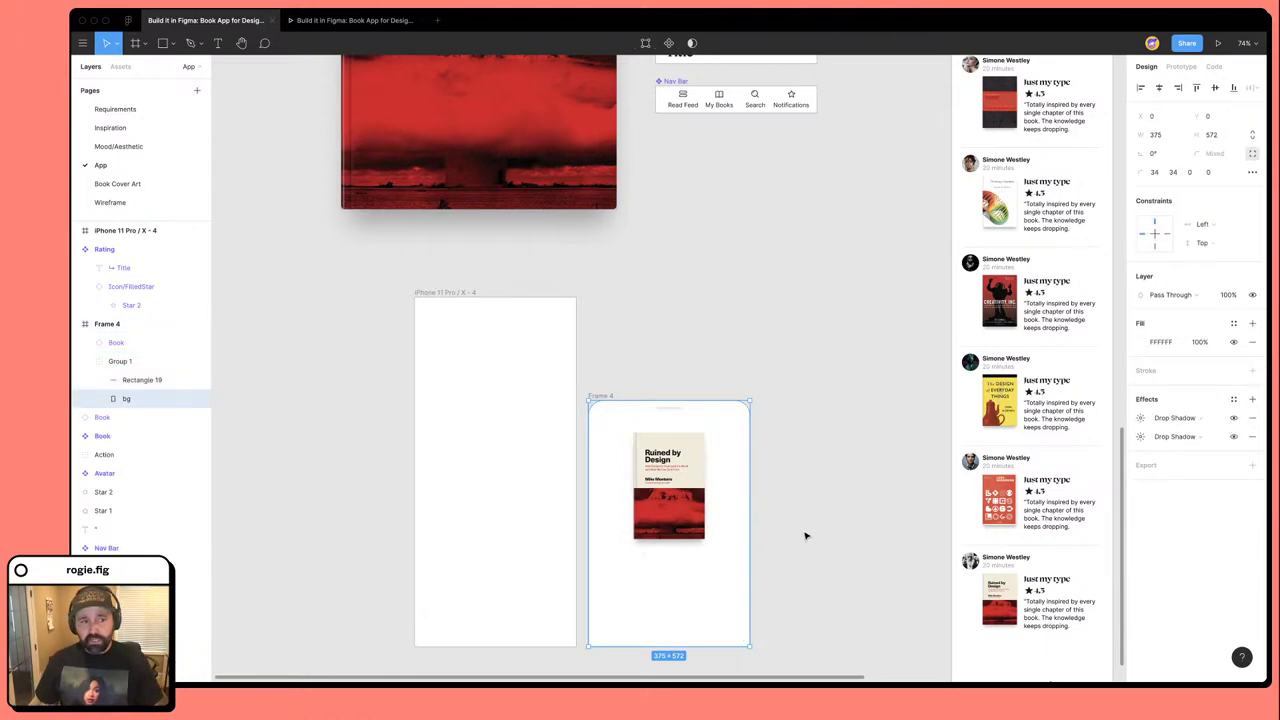
drag(688, 613, 885, 587)
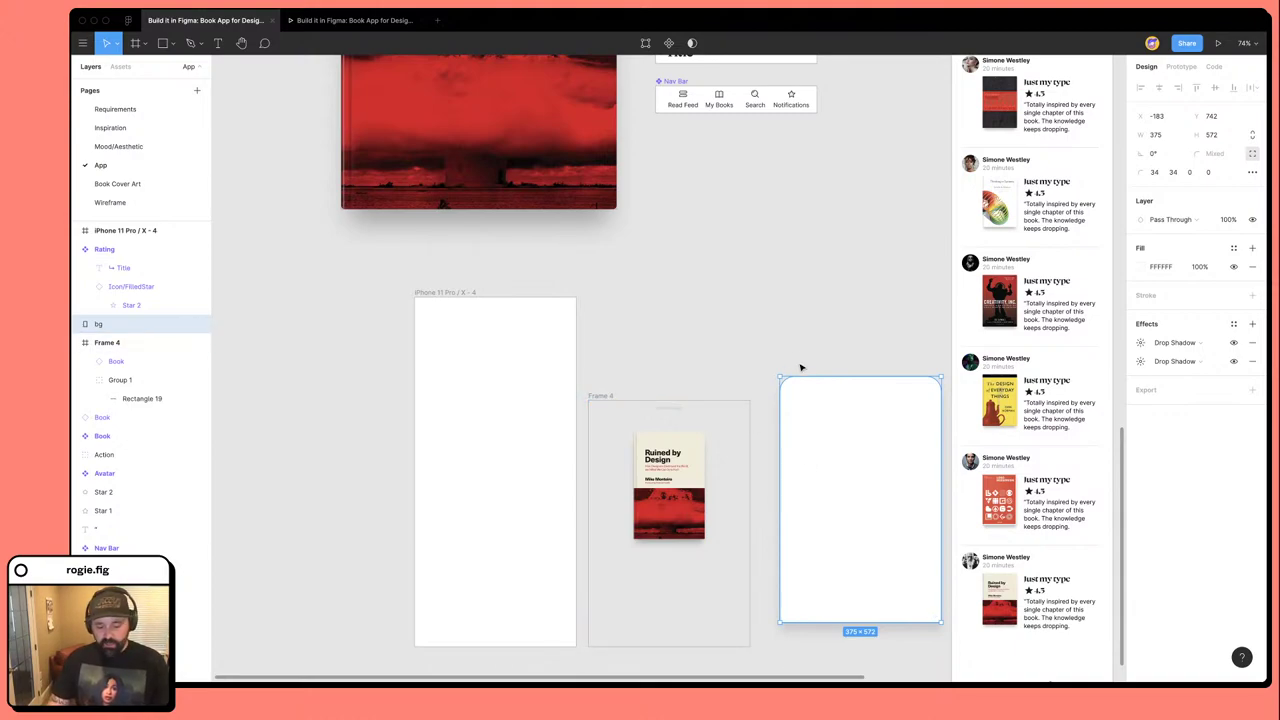
click(658, 321)
click(608, 400)
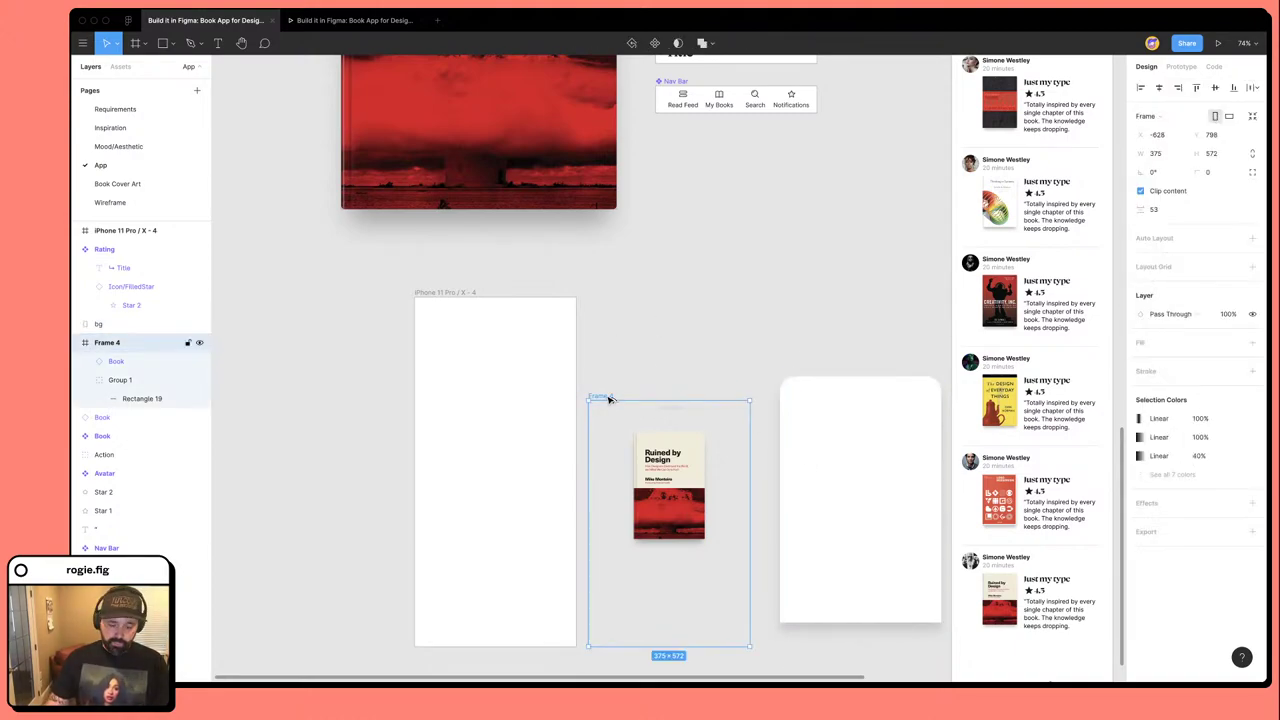
key(super+alt+v)
click(676, 353)
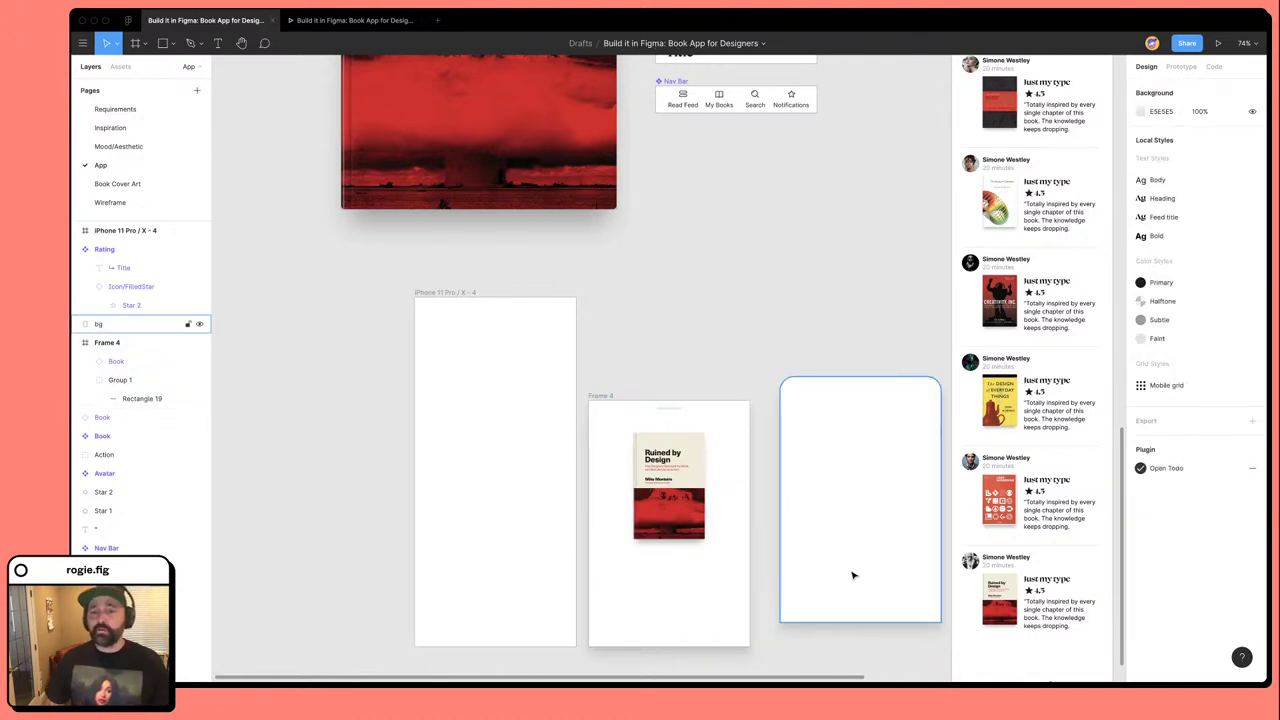
Compare the book card frame's fill and effects with those of the bg shape, and shift the shape slightly up toward the frame.
click(600, 400)
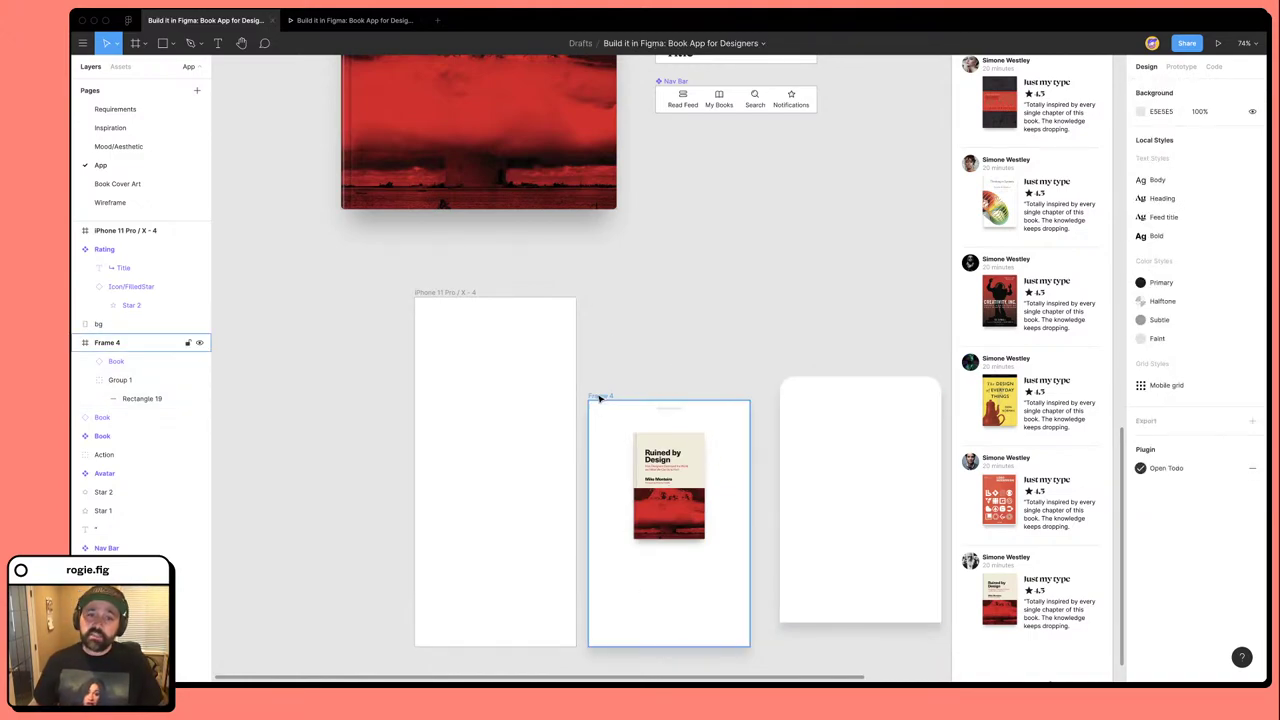
scroll(657, 300, down, 2)
scroll(658, 302, up, 3)
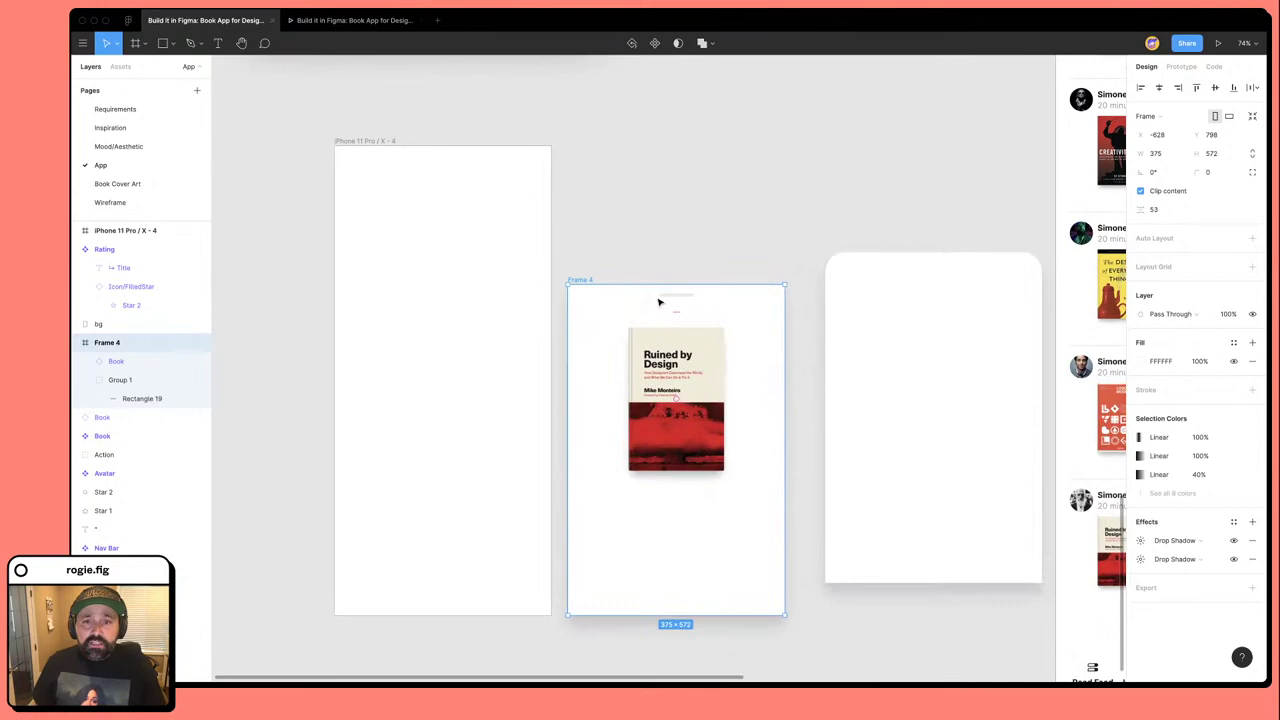
click(946, 296)
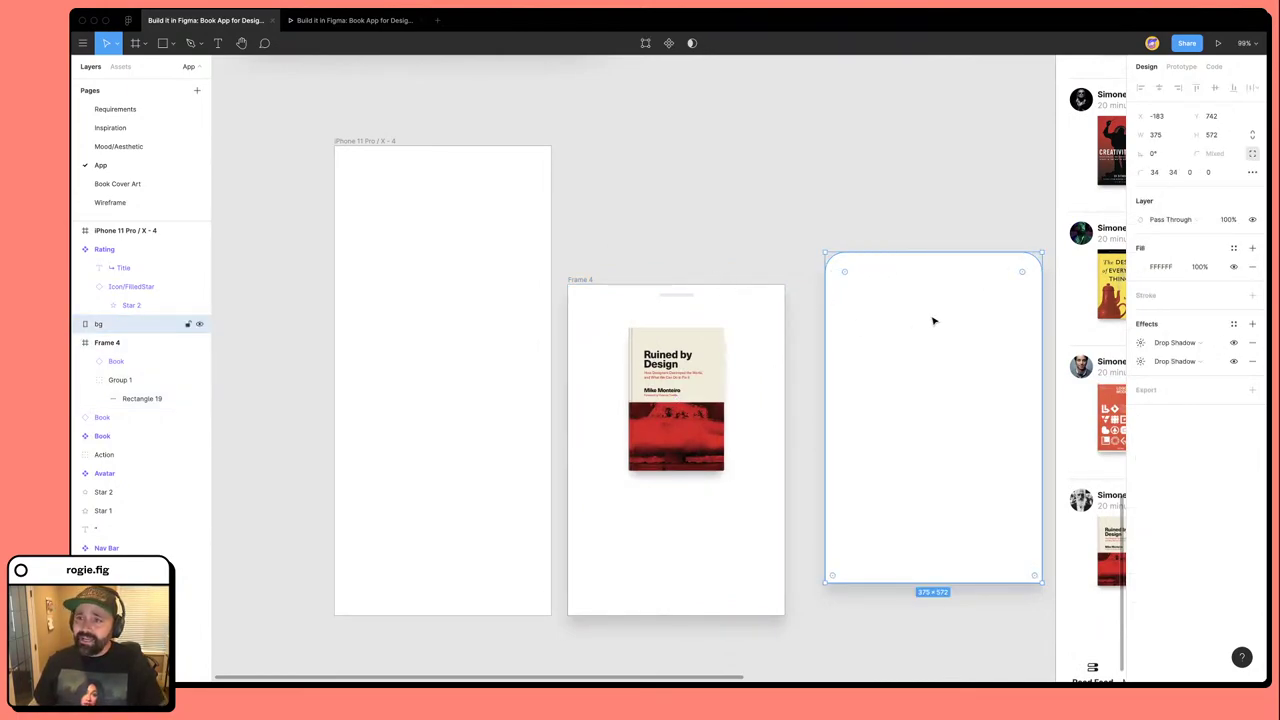
click(645, 258)
click(582, 281)
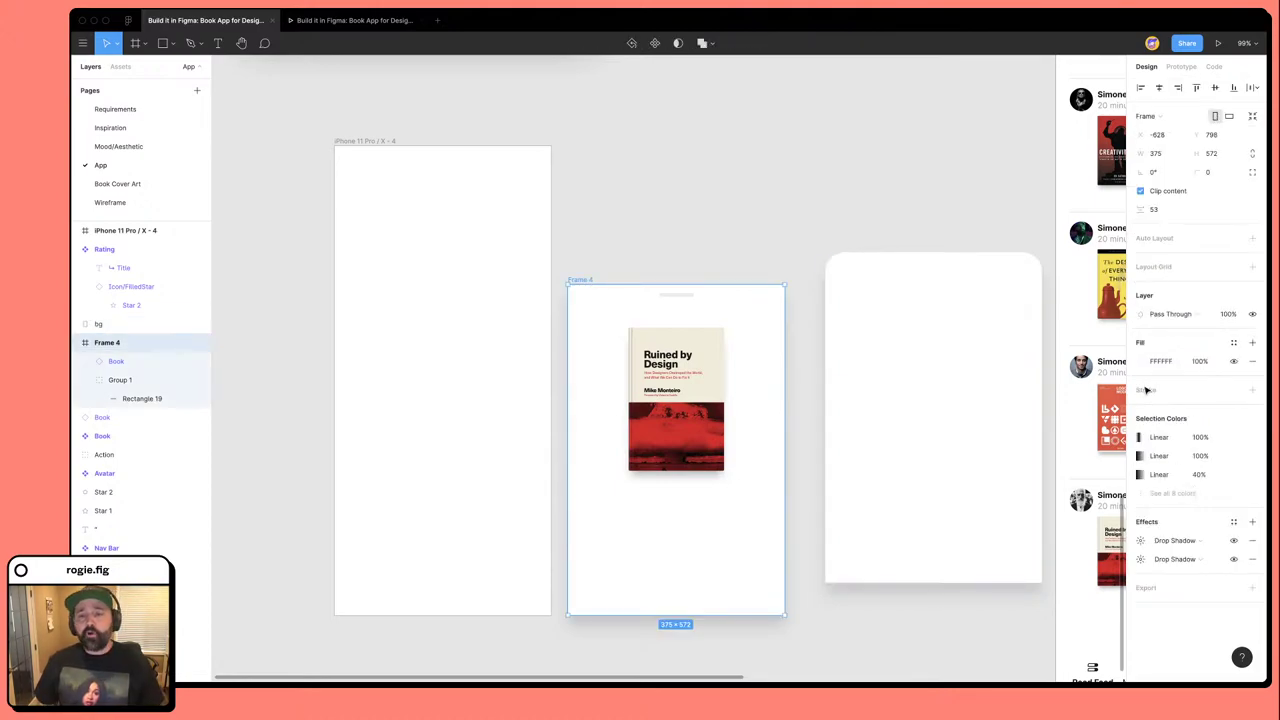
click(966, 370)
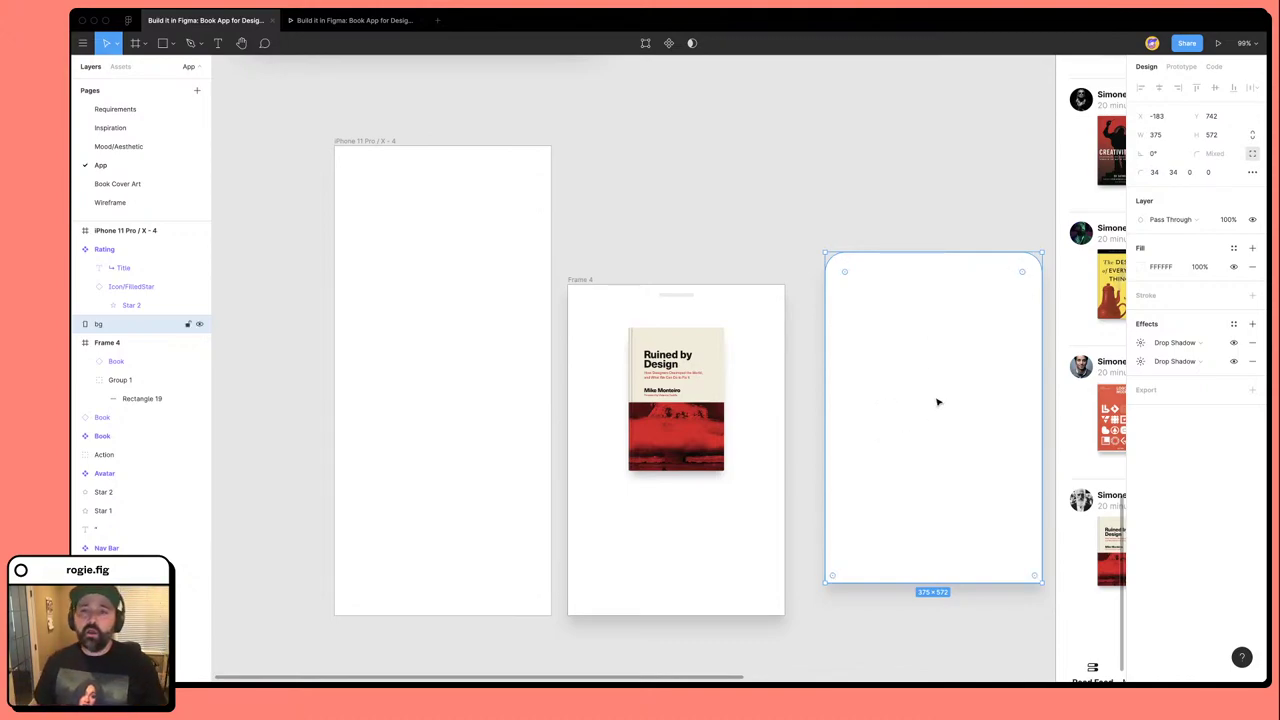
key(shift+Left)
key(shift+Up)
key(shift+Up)
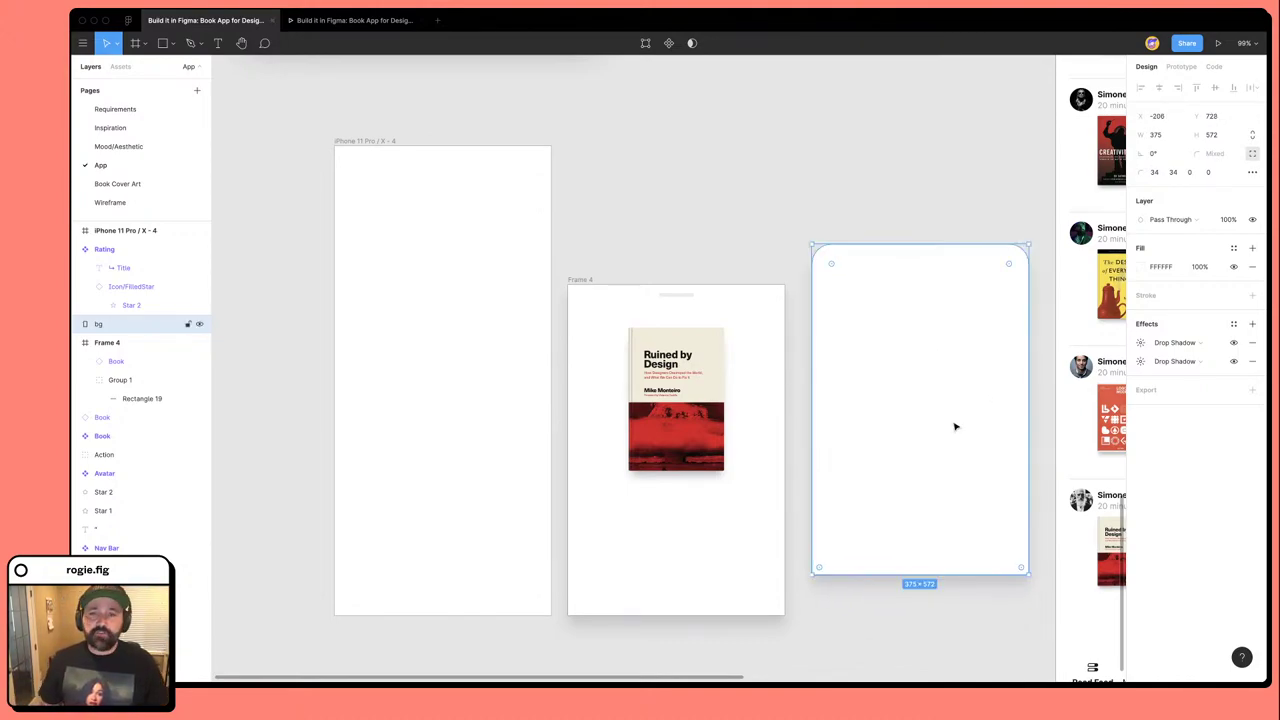
Set the book card frame's top-left and top-right corner radii to 24, leaving the bottom corners at 0.
click(580, 283)
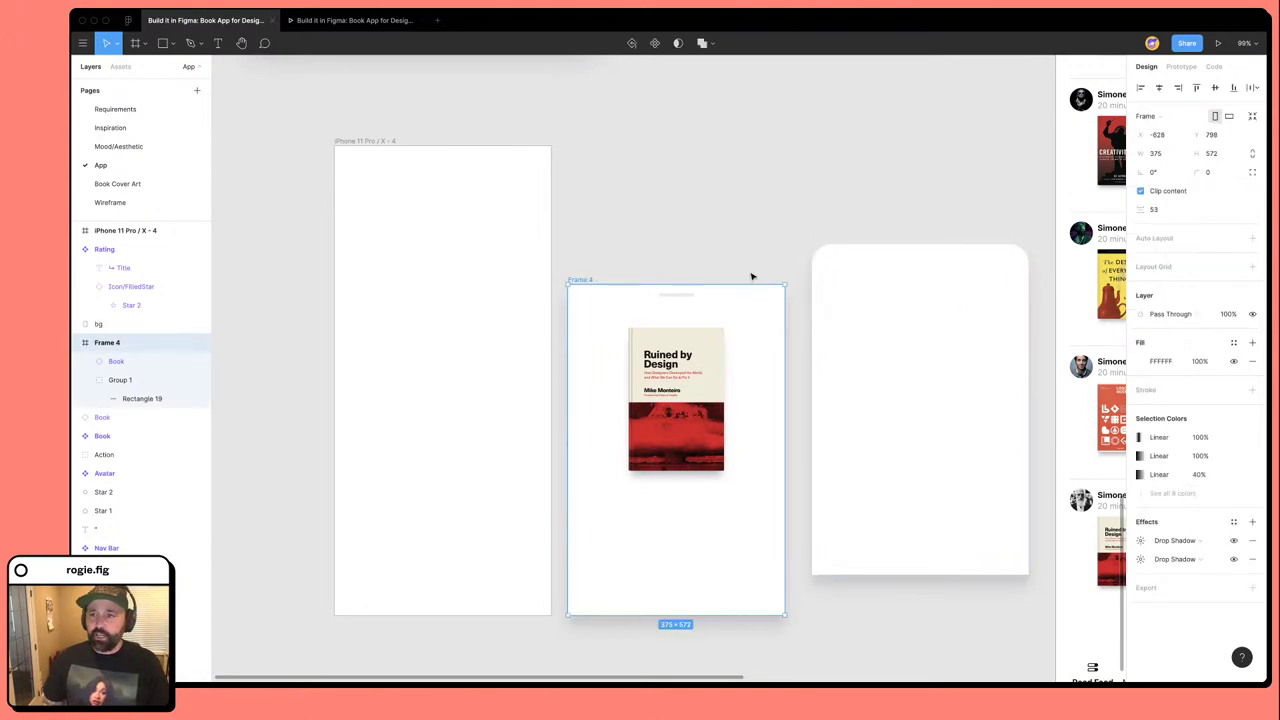
click(964, 280)
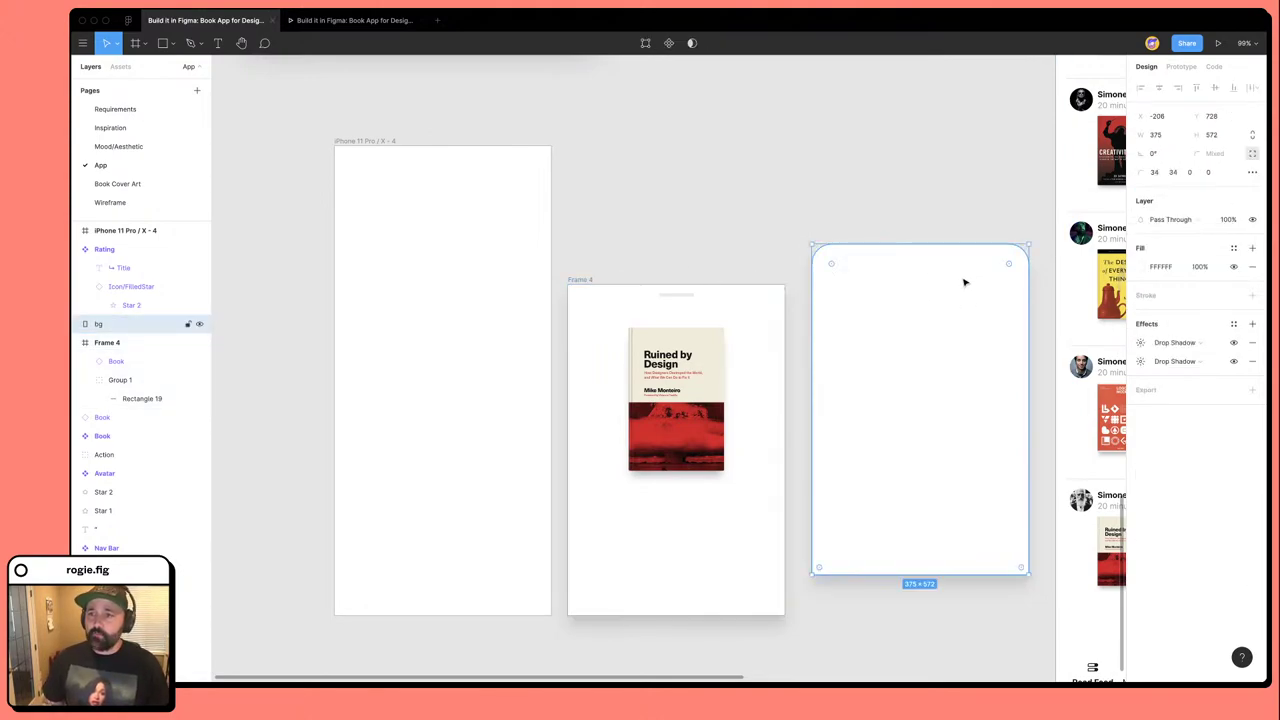
click(580, 281)
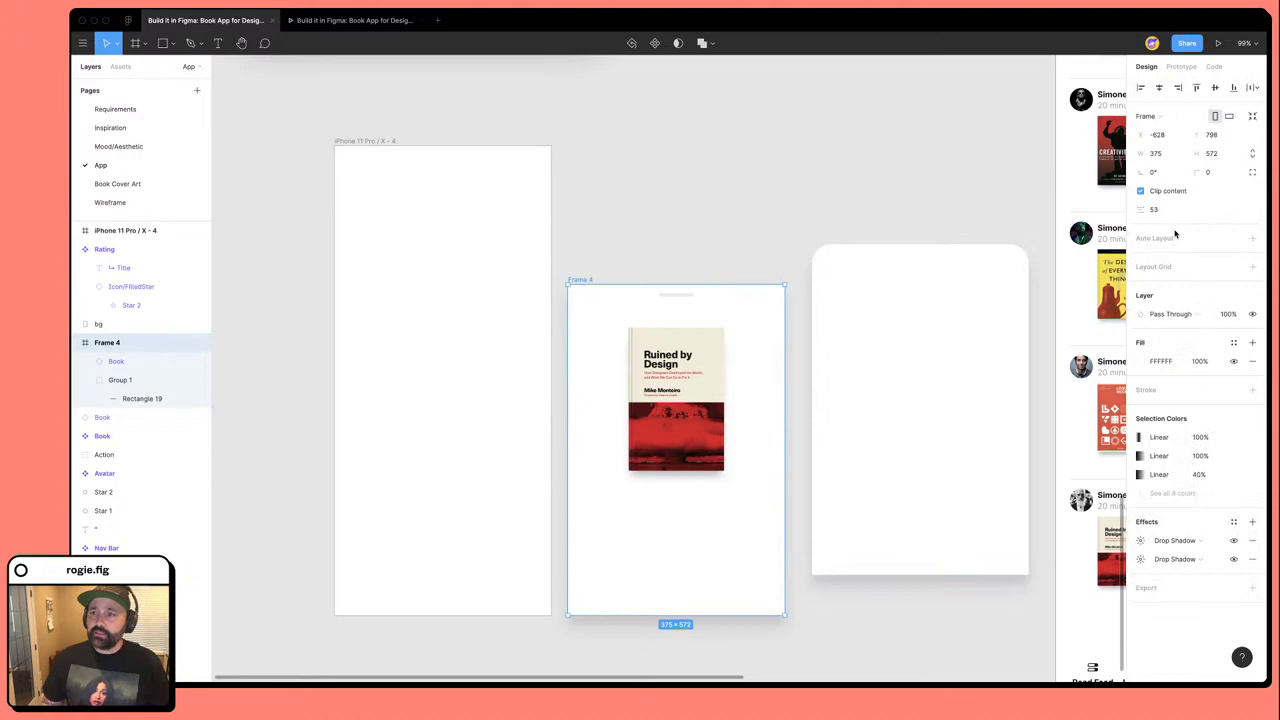
click(1252, 173)
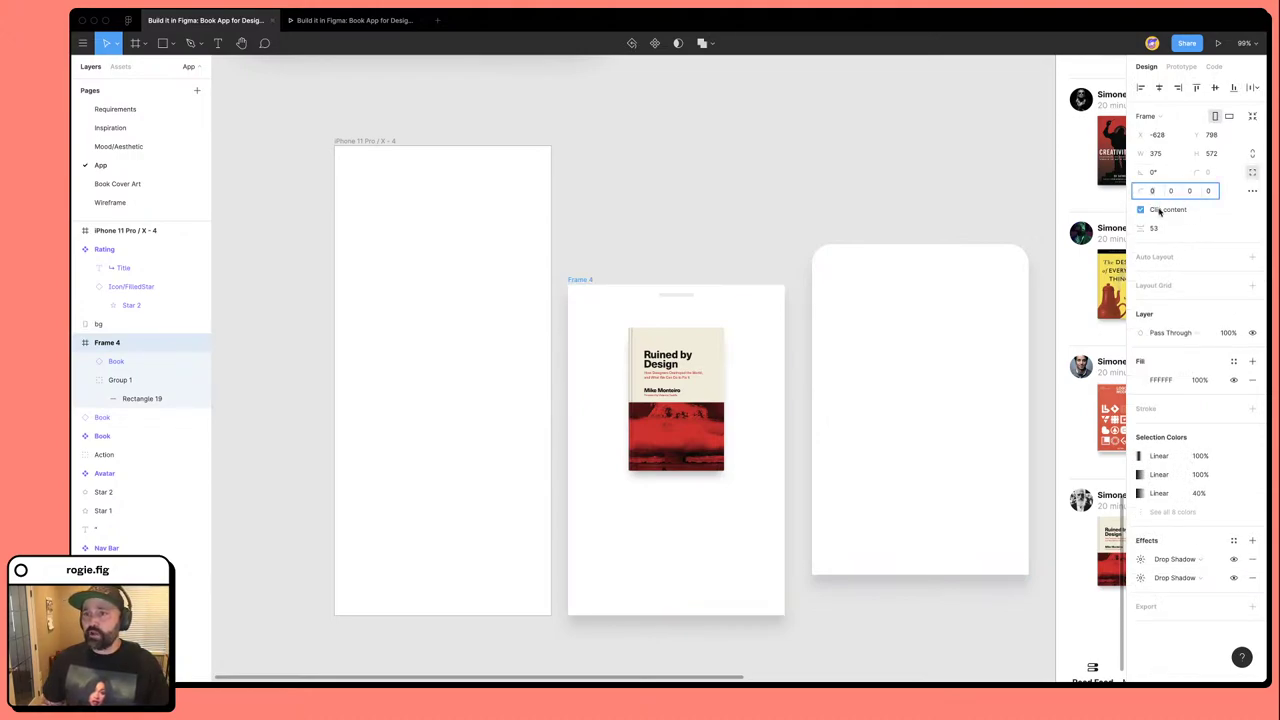
text(8)
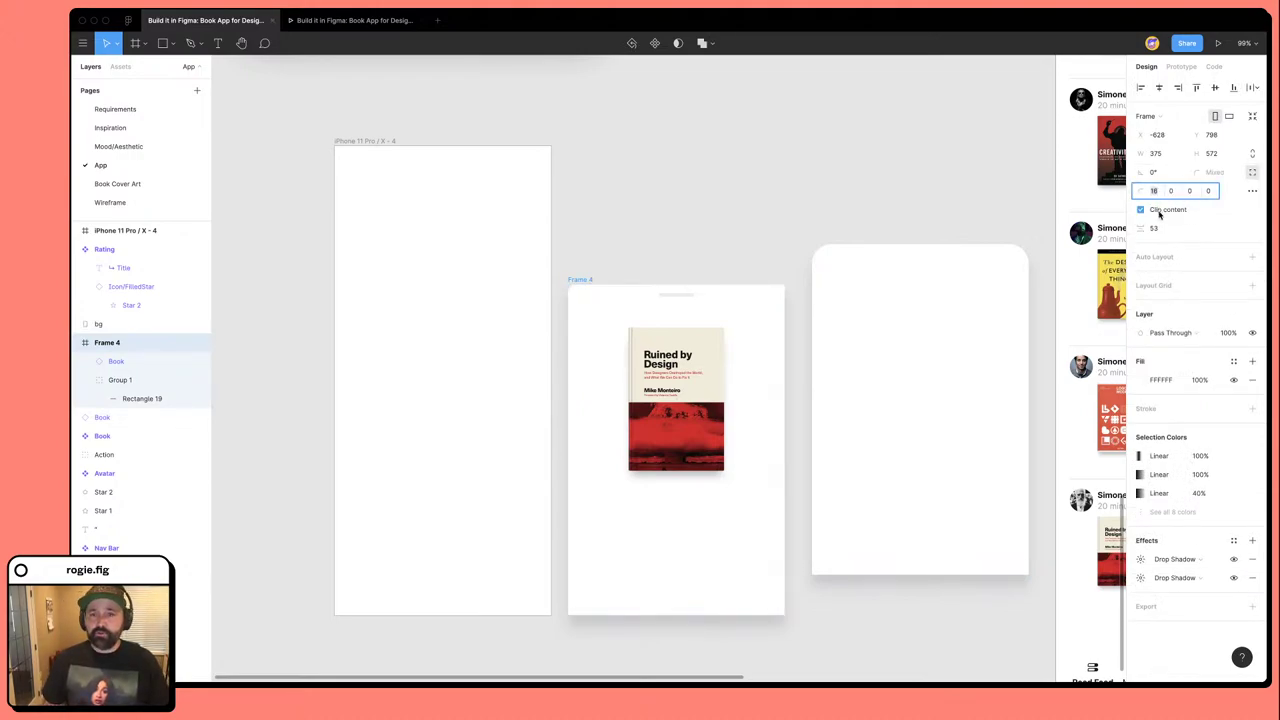
text(24)
key(Return)
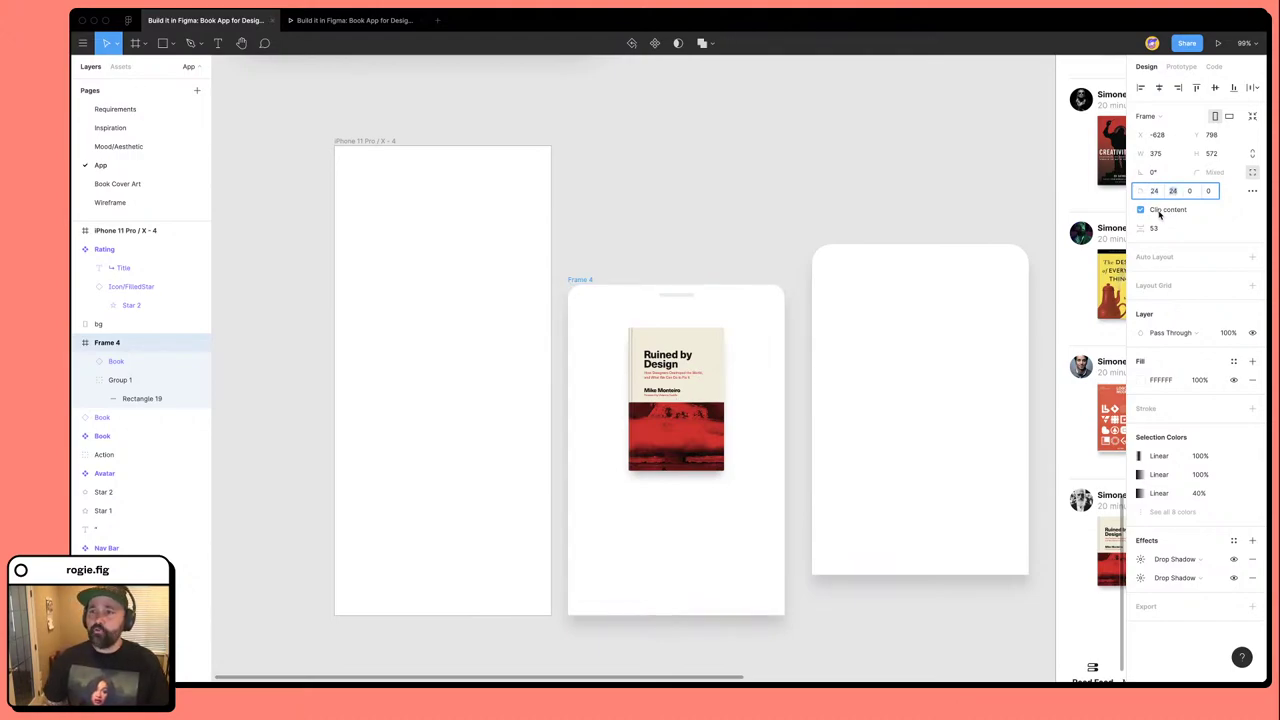
click(870, 186)
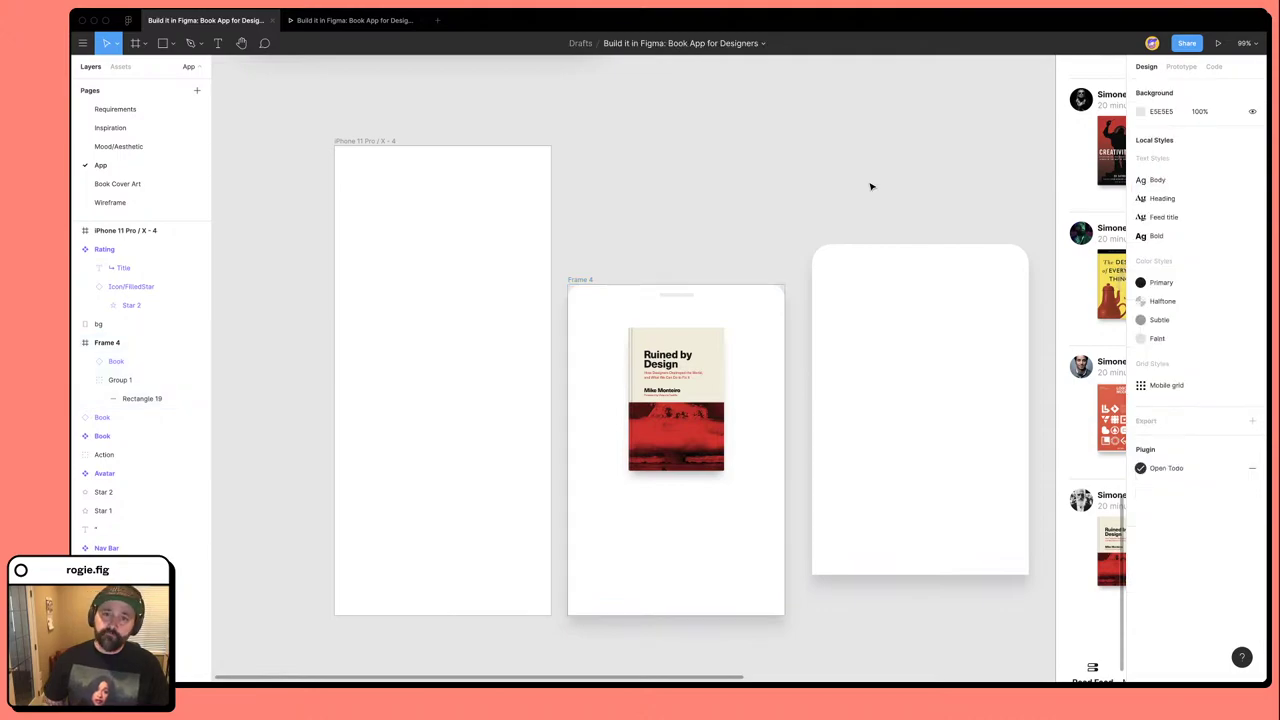
Set the horizontal constraint of the grey handle bar at the top of the card frame to Center.
scroll(888, 166, right, 2)
click(656, 283)
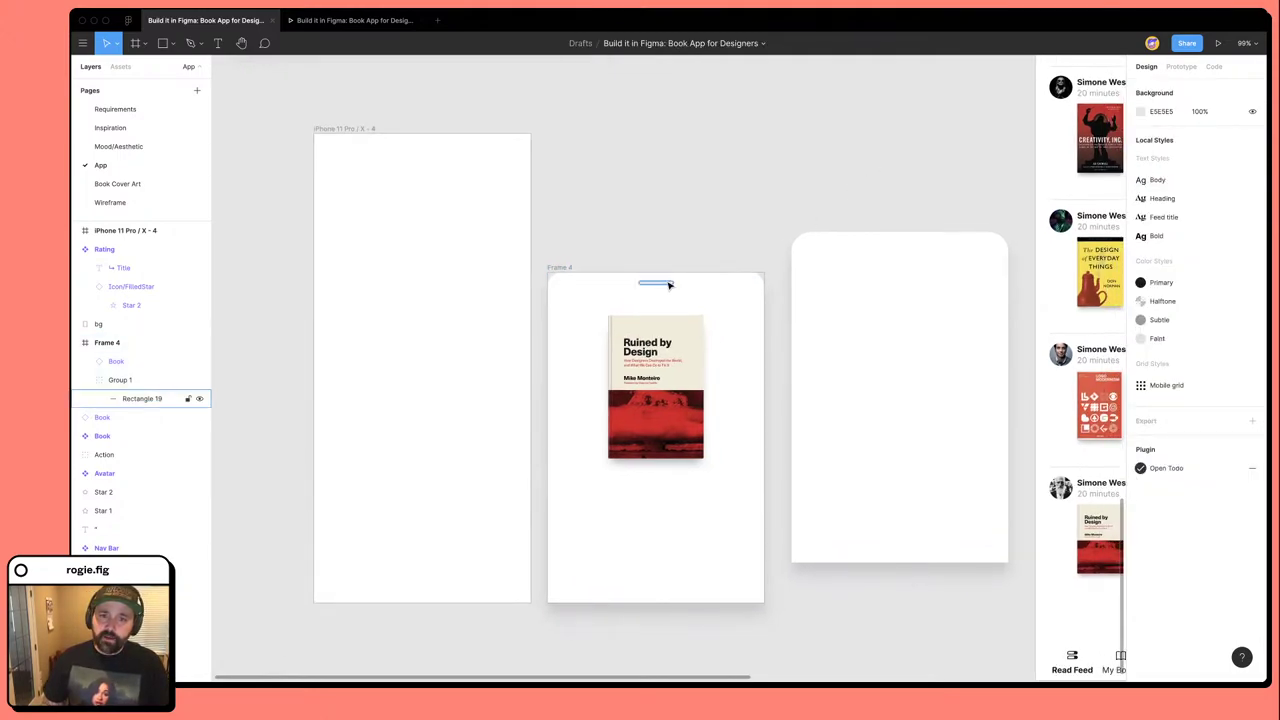
scroll(727, 327, down, 1)
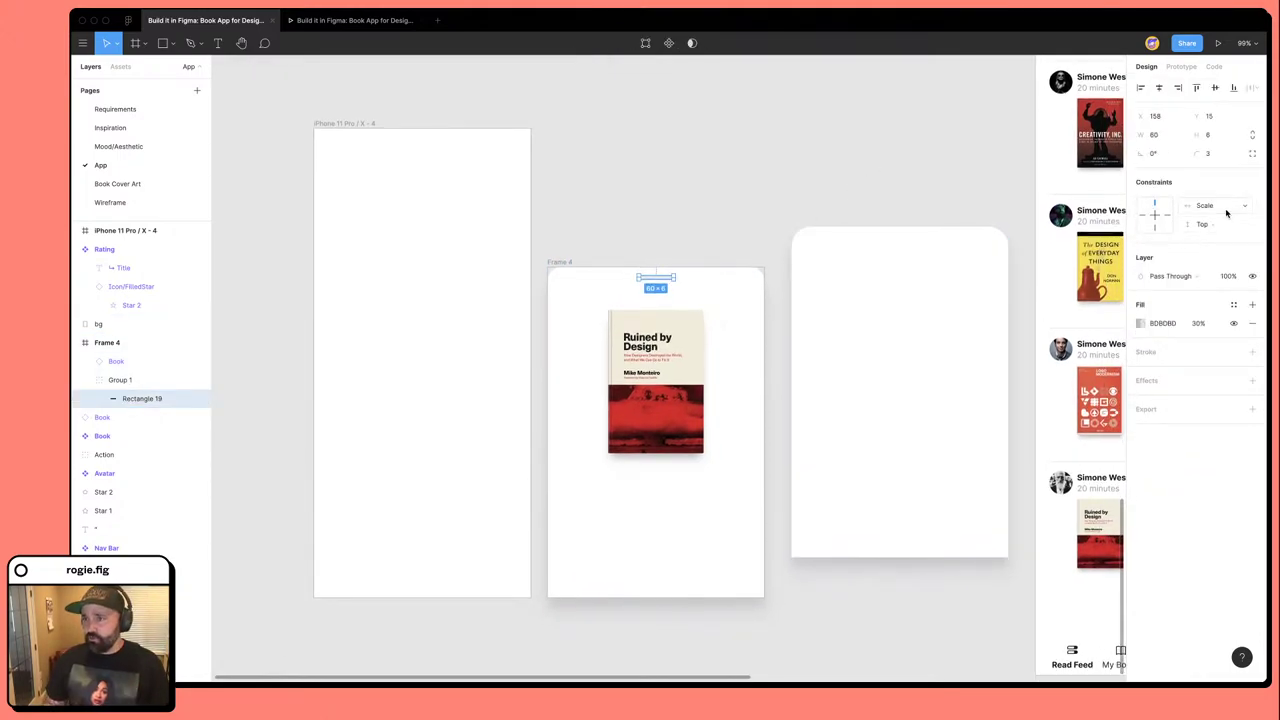
click(1226, 212)
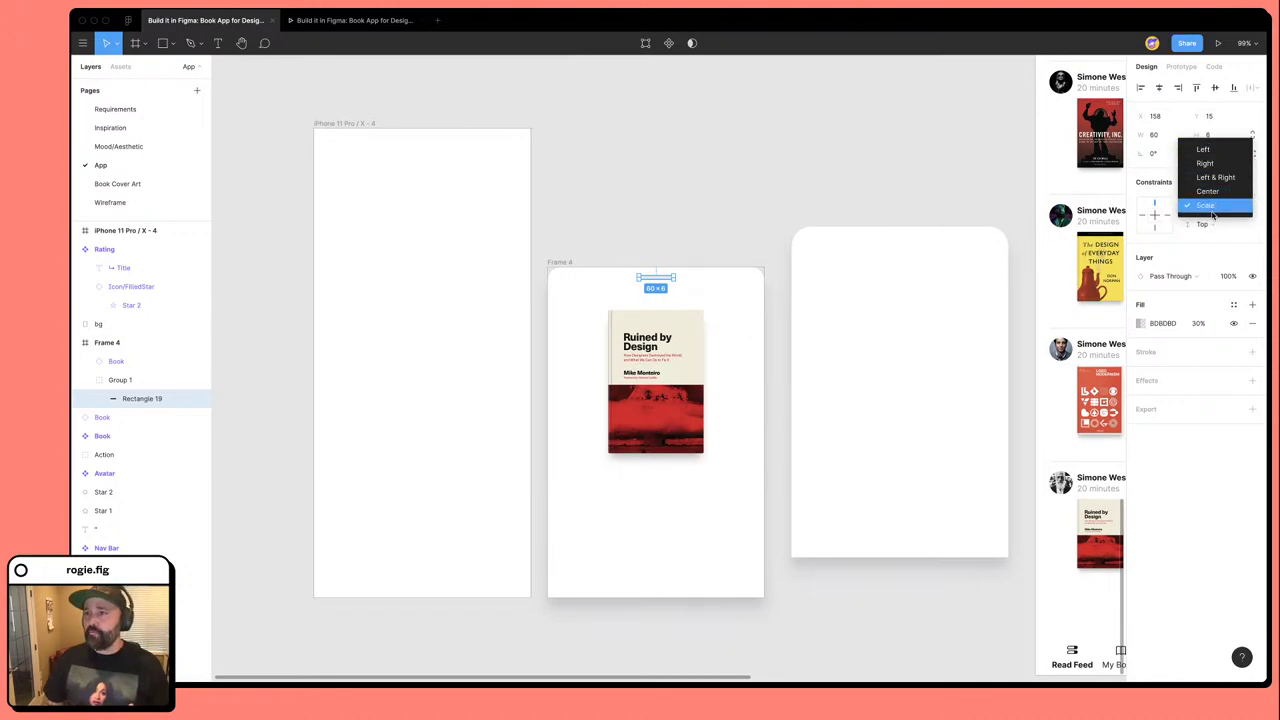
click(1210, 193)
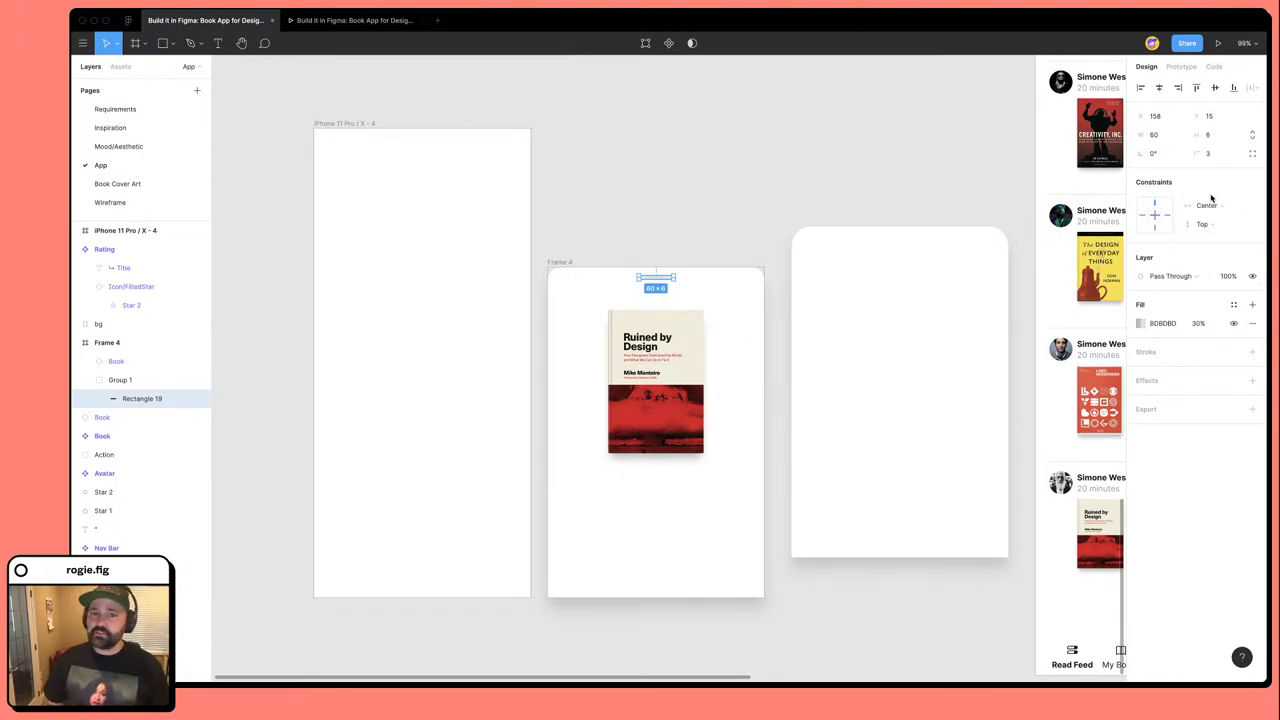
click(900, 170)
Test the constraints by narrowing the card frame from its left edge to about 278 wide, and undo the resize.
click(562, 262)
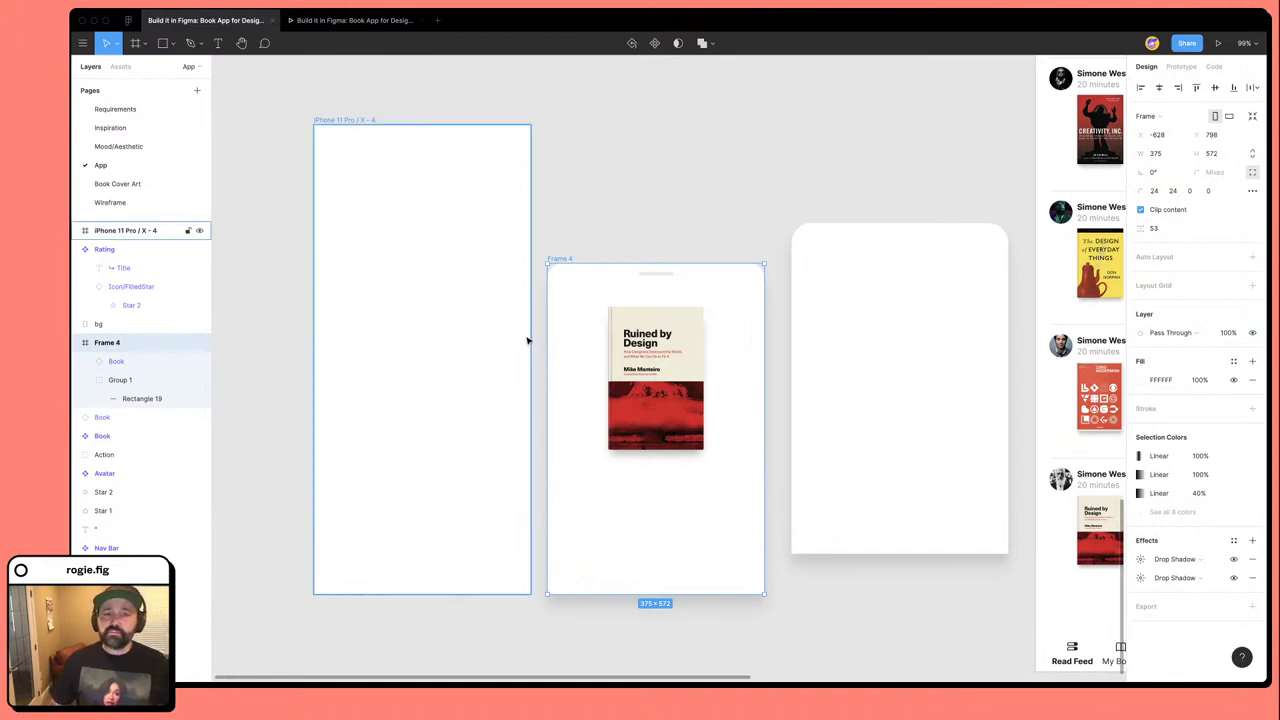
drag(546, 335, 594, 363)
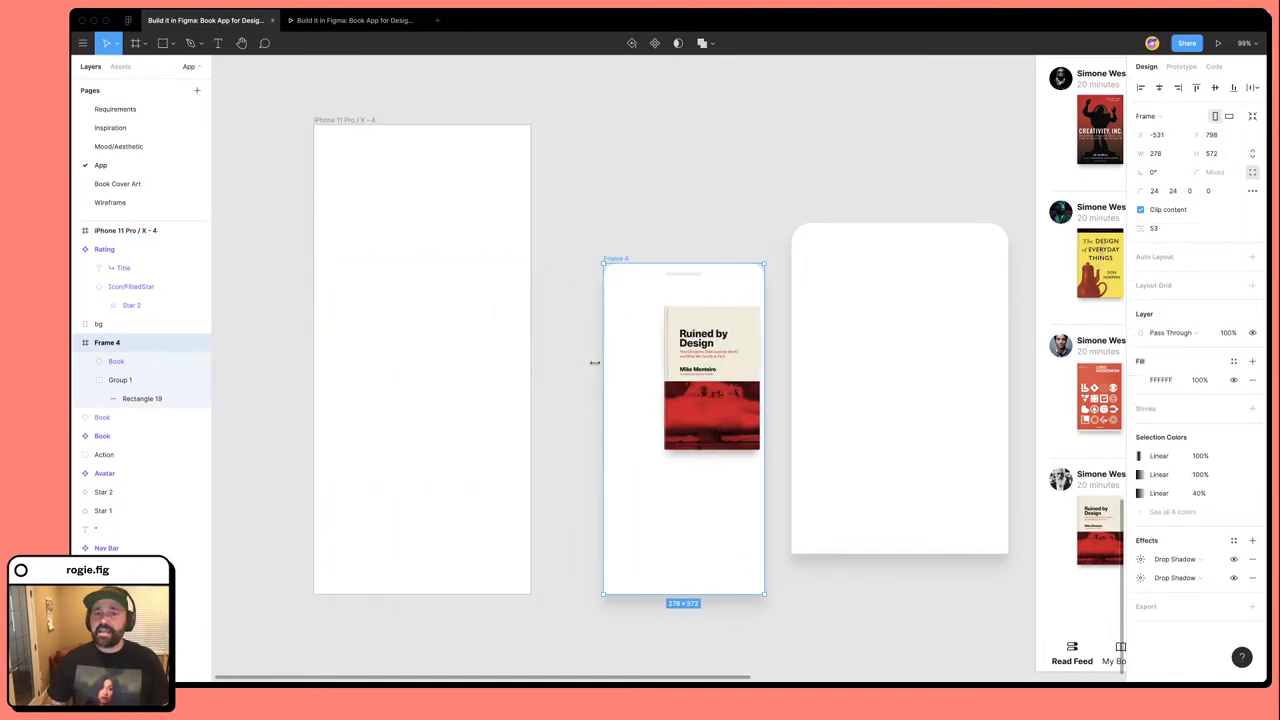
key(ctrl+z)
Delete the spare bg shape beside the card frame.
click(680, 171)
click(923, 274)
key(Delete)
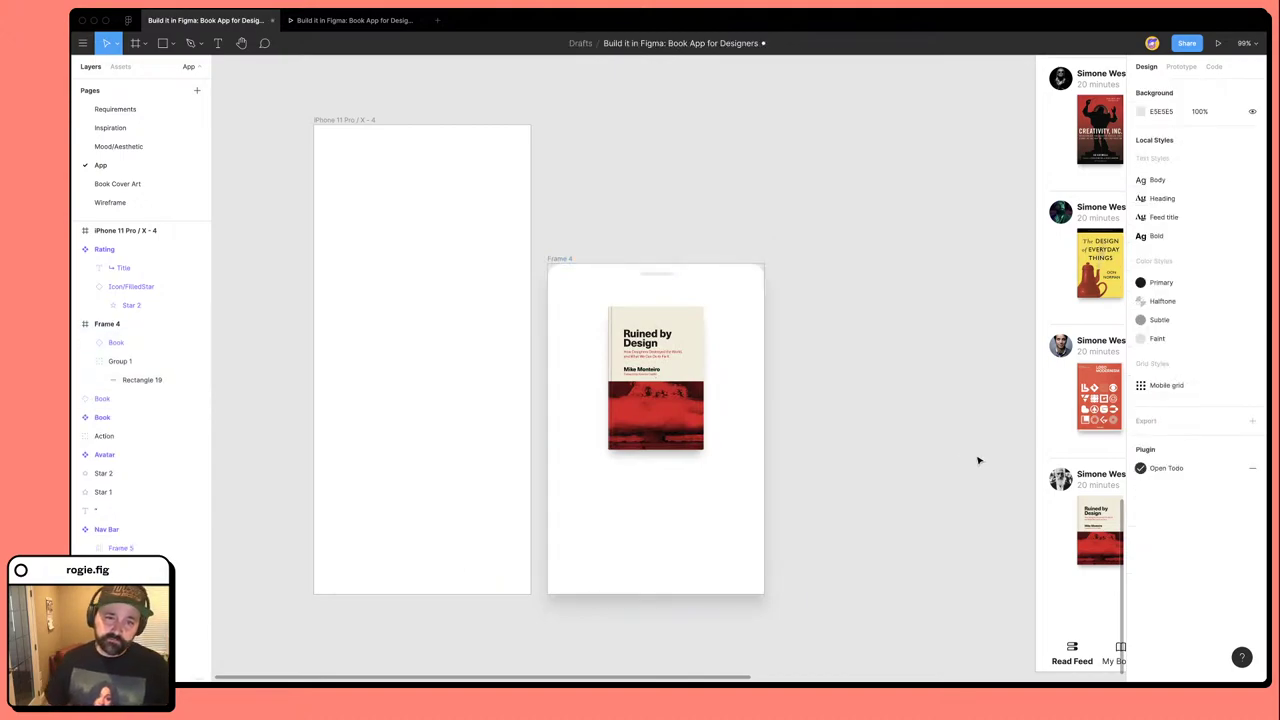
Scale the book cover in the card frame up to about 245 × 367.5 and place it near X 64, Y 46.
click(662, 435)
drag(655, 413, 656, 392)
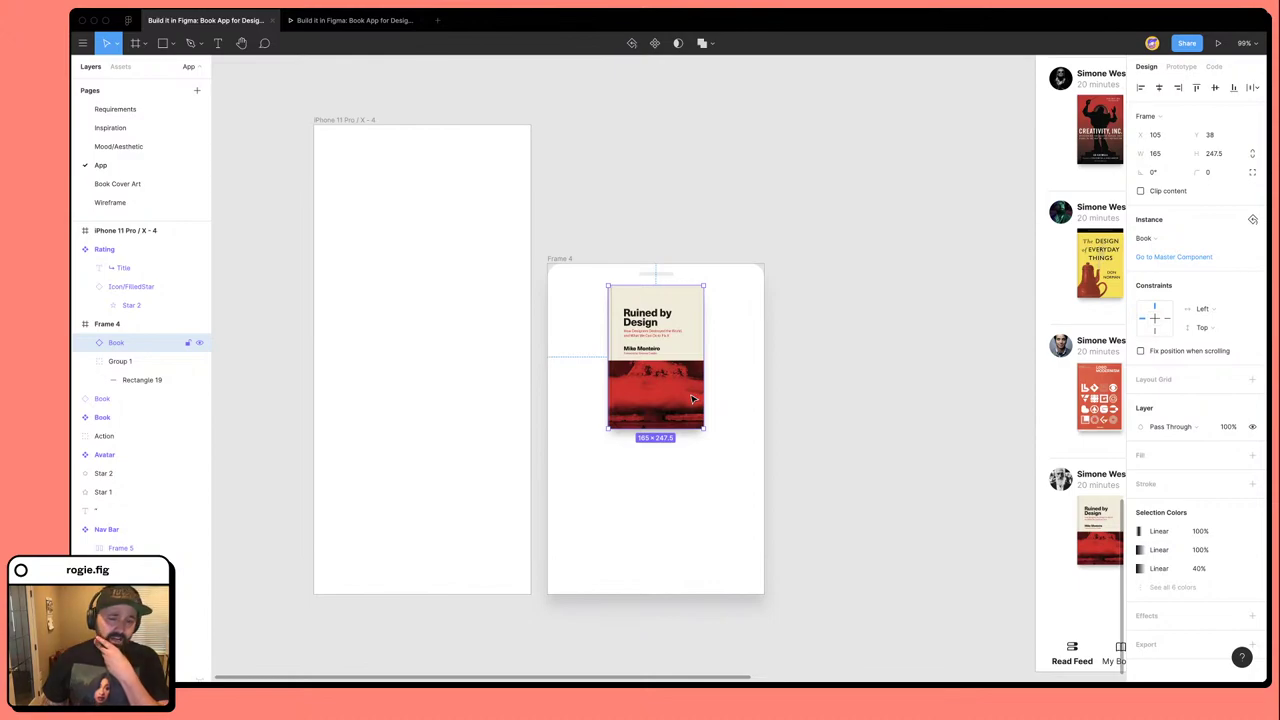
drag(665, 365, 666, 376)
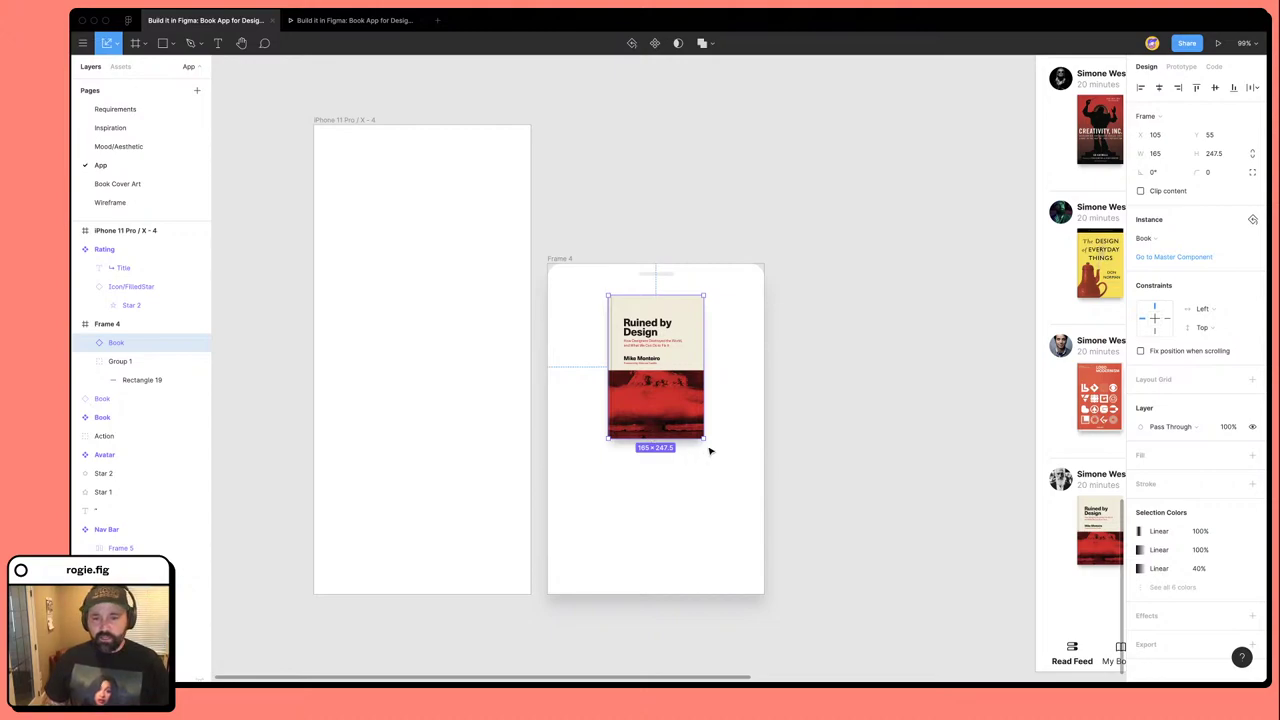
drag(704, 437, 750, 500)
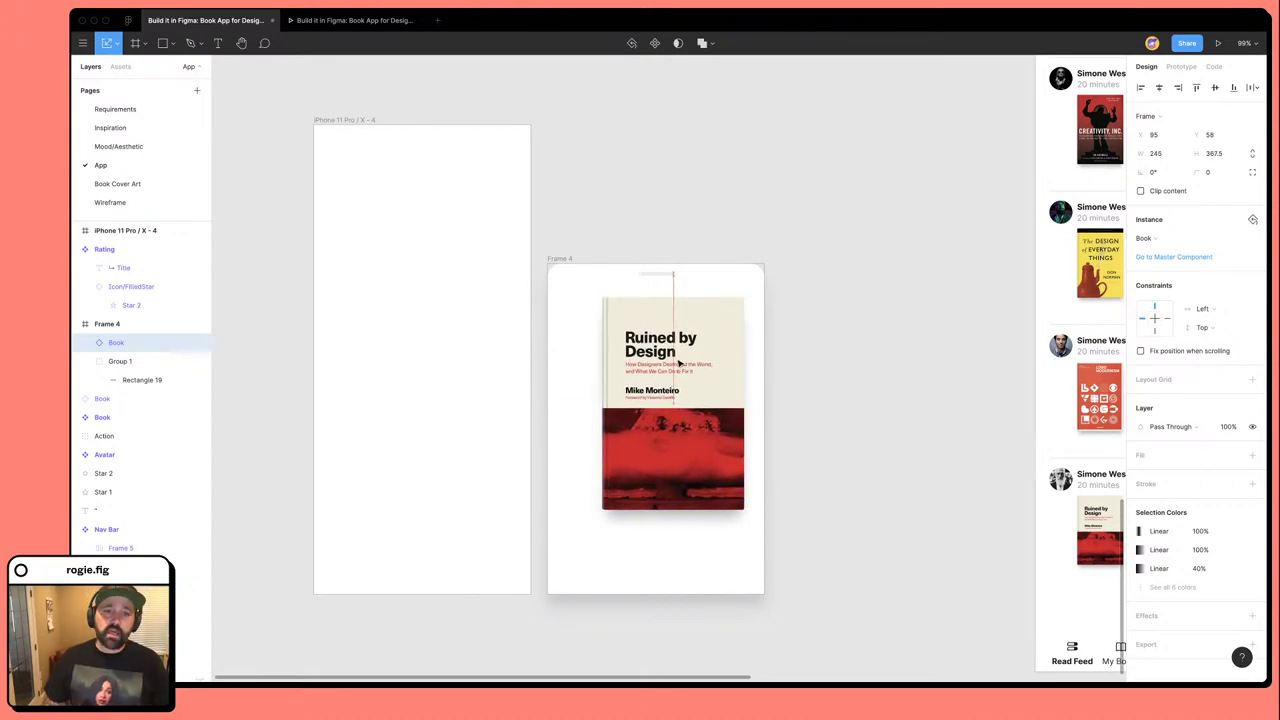
drag(692, 362, 667, 357)
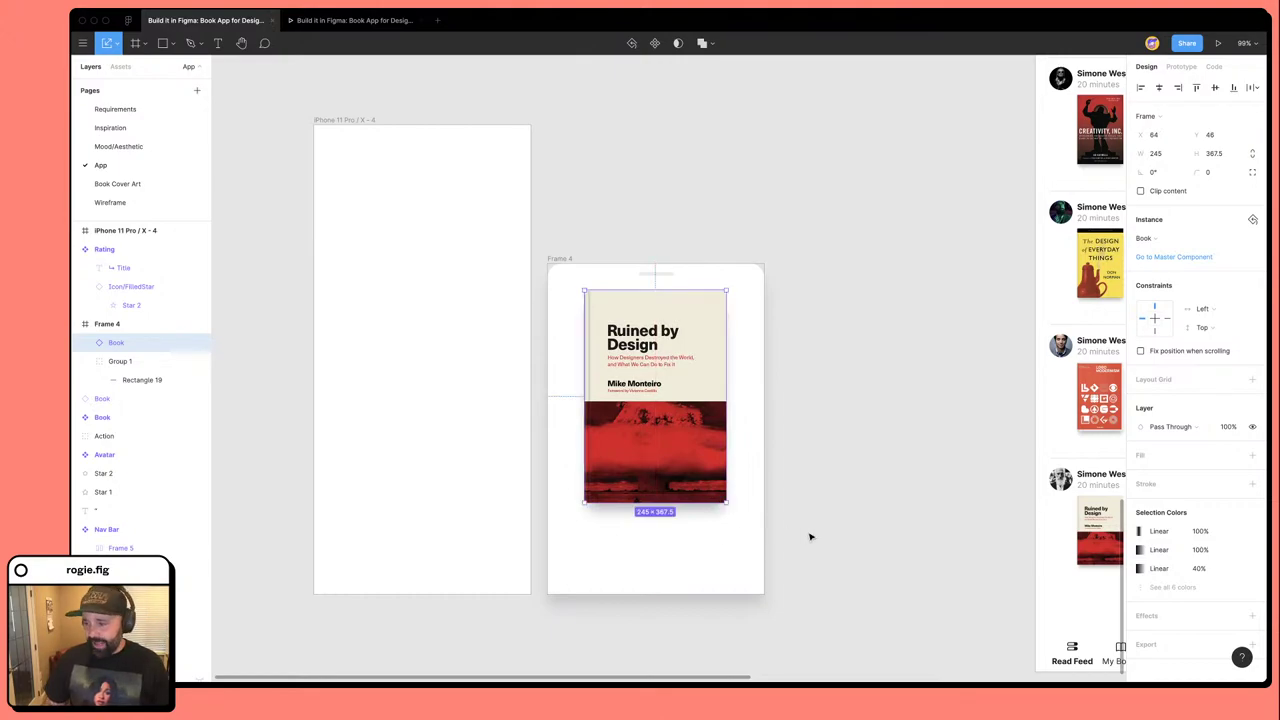
Copy the heading from the My Books screen into the card frame and place it under the book cover at X 24, Y 431.
scroll(850, 497, down, 2)
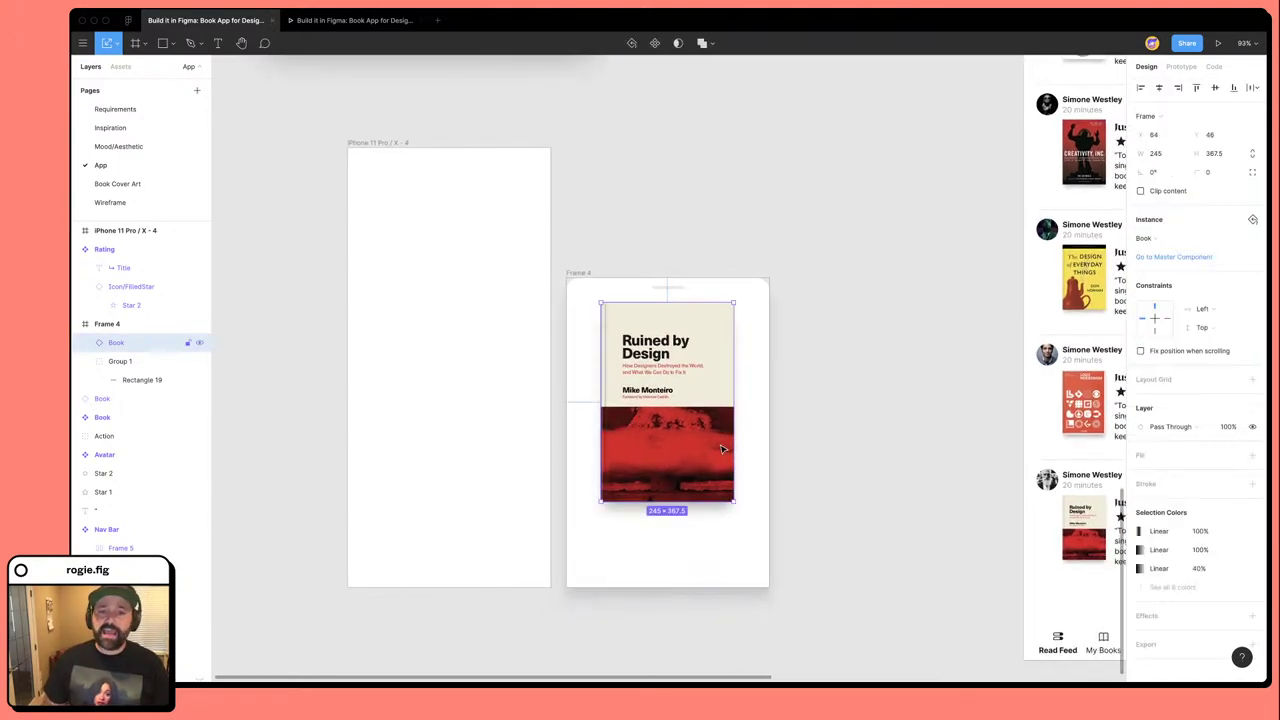
scroll(722, 449, right, 10)
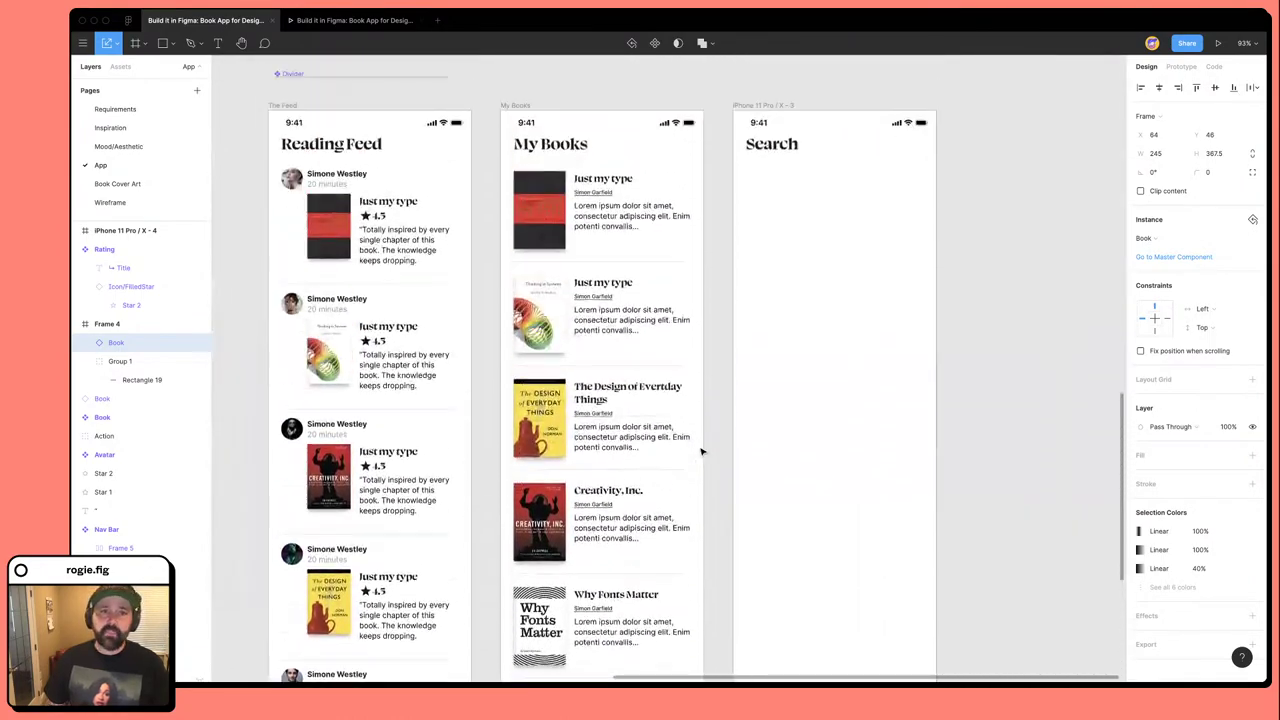
scroll(700, 450, up, 3)
scroll(695, 449, left, 1)
click(595, 229)
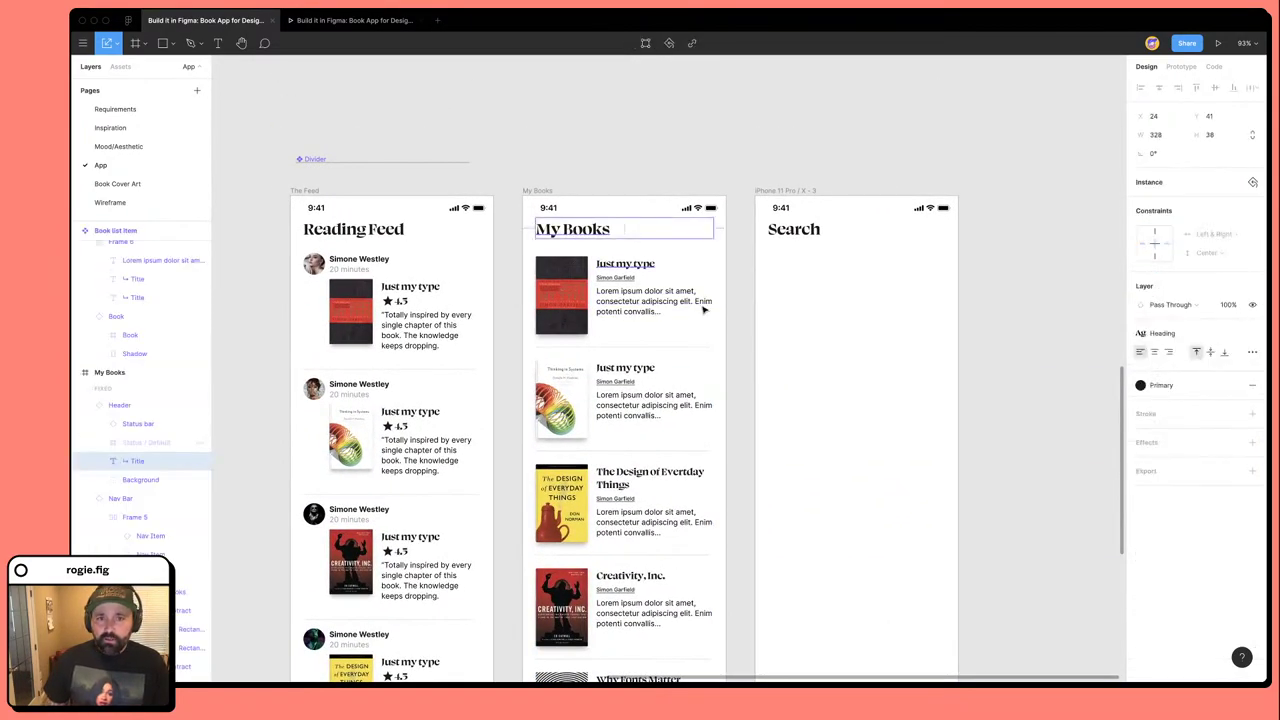
scroll(788, 335, left, 10)
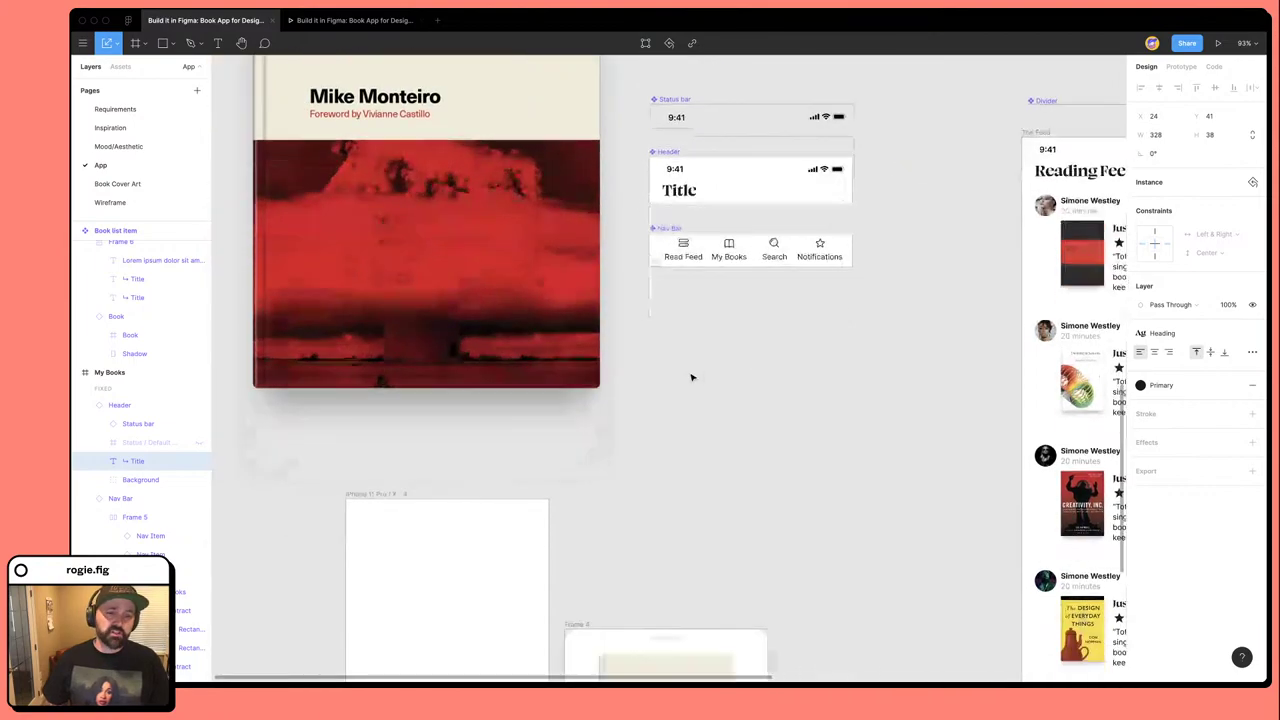
scroll(691, 374, down, 5)
click(628, 432)
key(shift+Return)
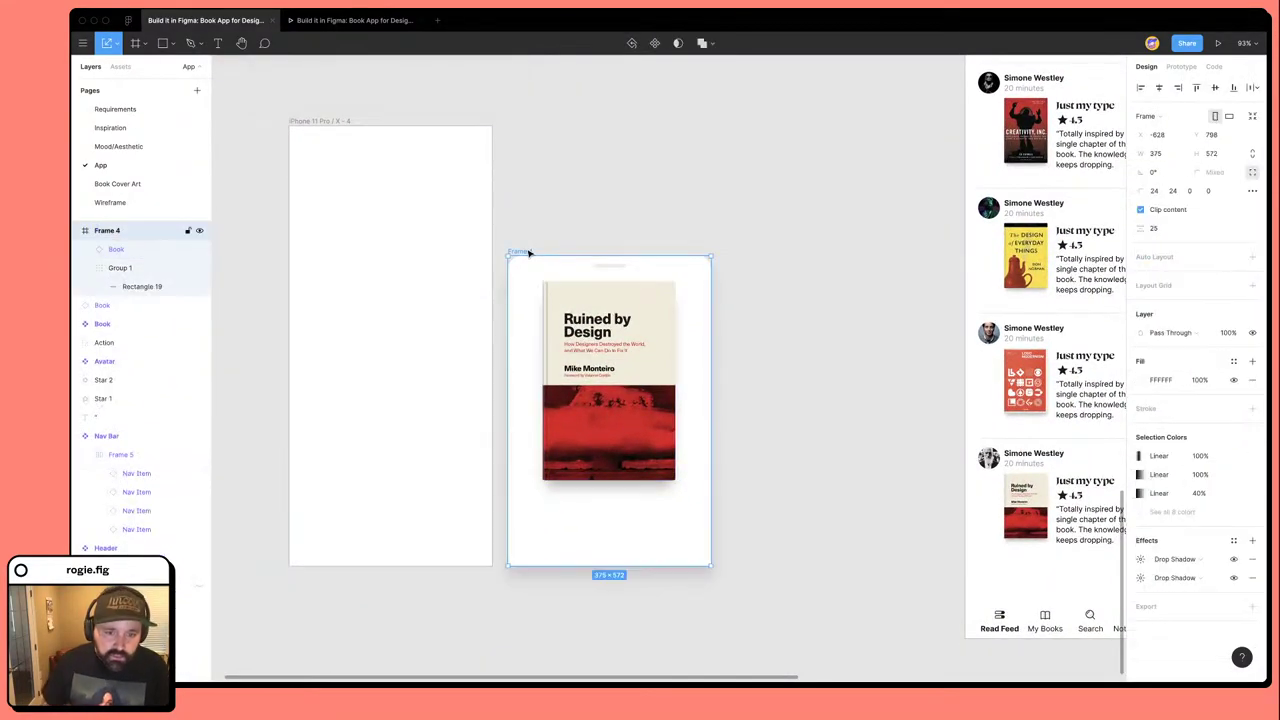
text(My Books)
drag(577, 293, 577, 502)
Change the text of the pasted heading to "Ruined by Design".
text(Ruin)
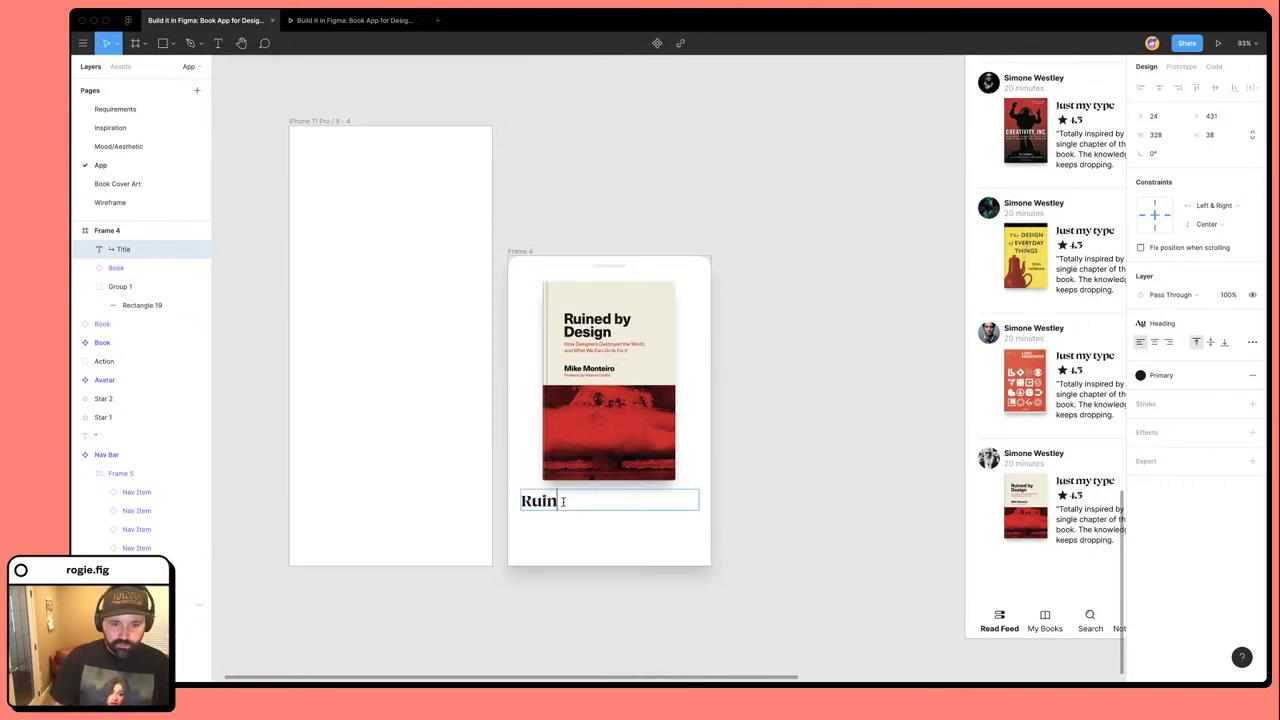
text(ed by Design)
key(Escape)
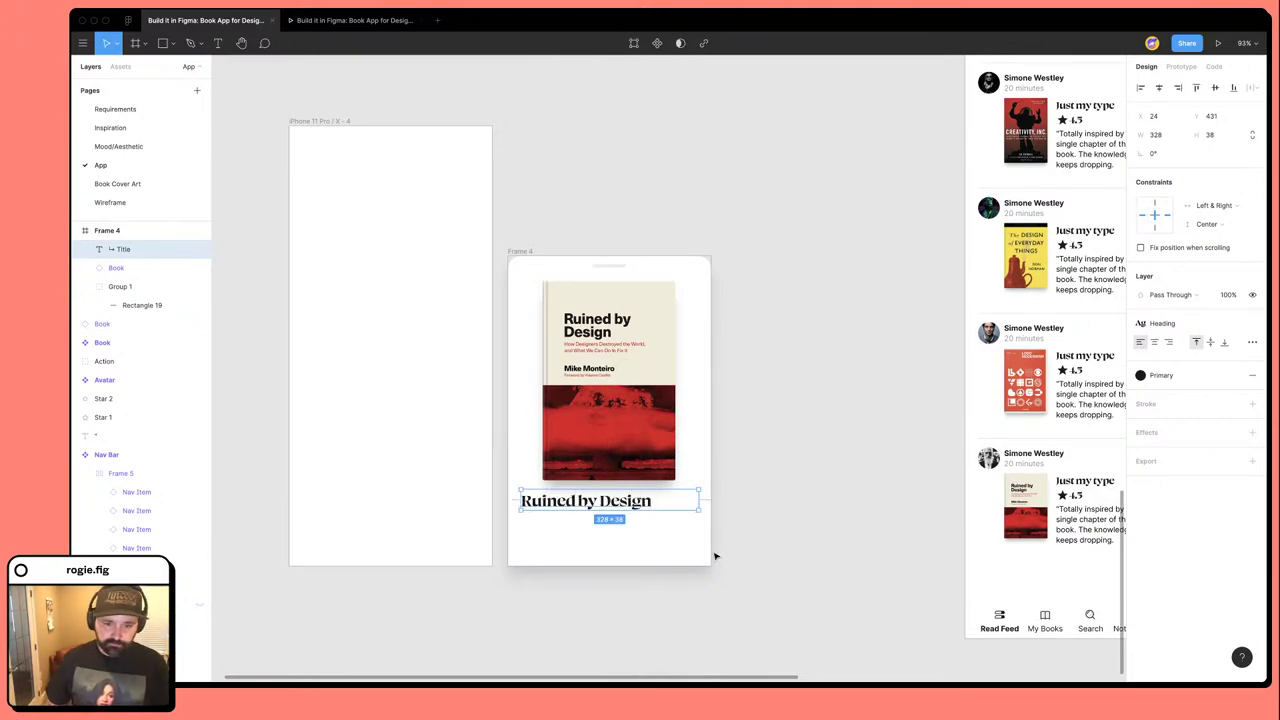
click(828, 540)
click(566, 496)
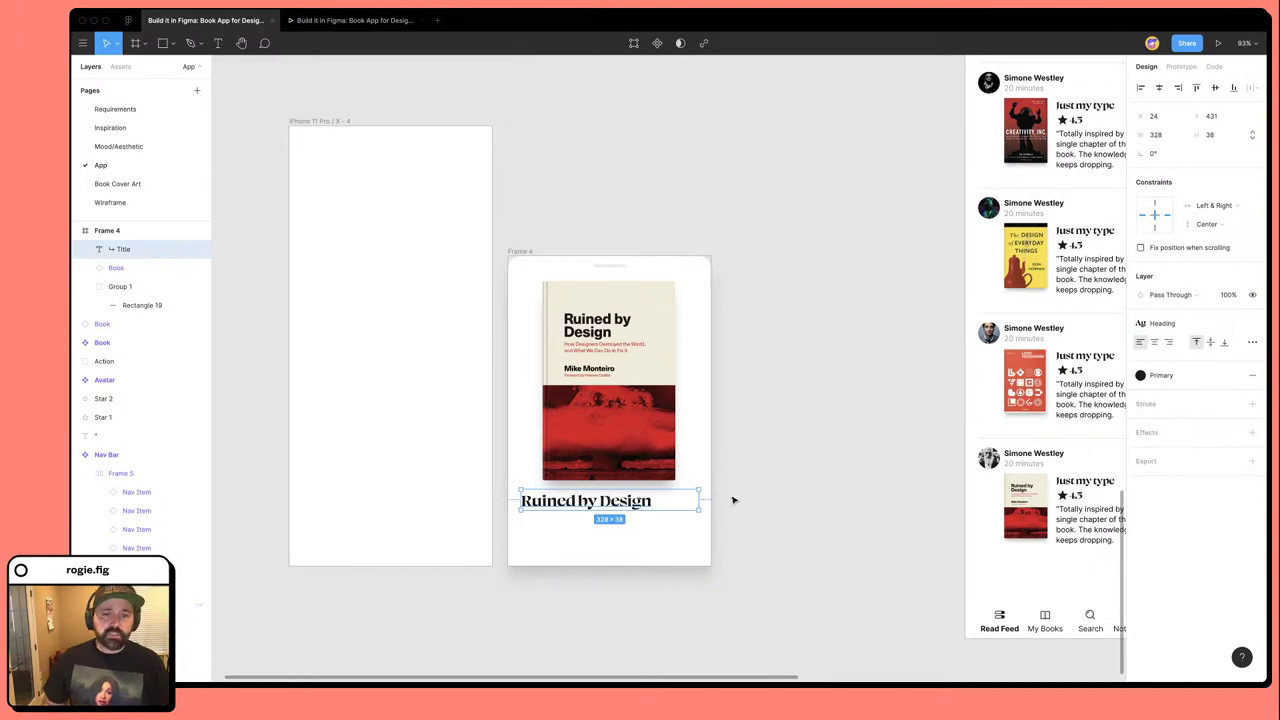
click(731, 497)
Try a layout with the book cover at X 24 scaled to about 126 × 189 and the title beside it, and undo the scaling.
drag(645, 393, 623, 393)
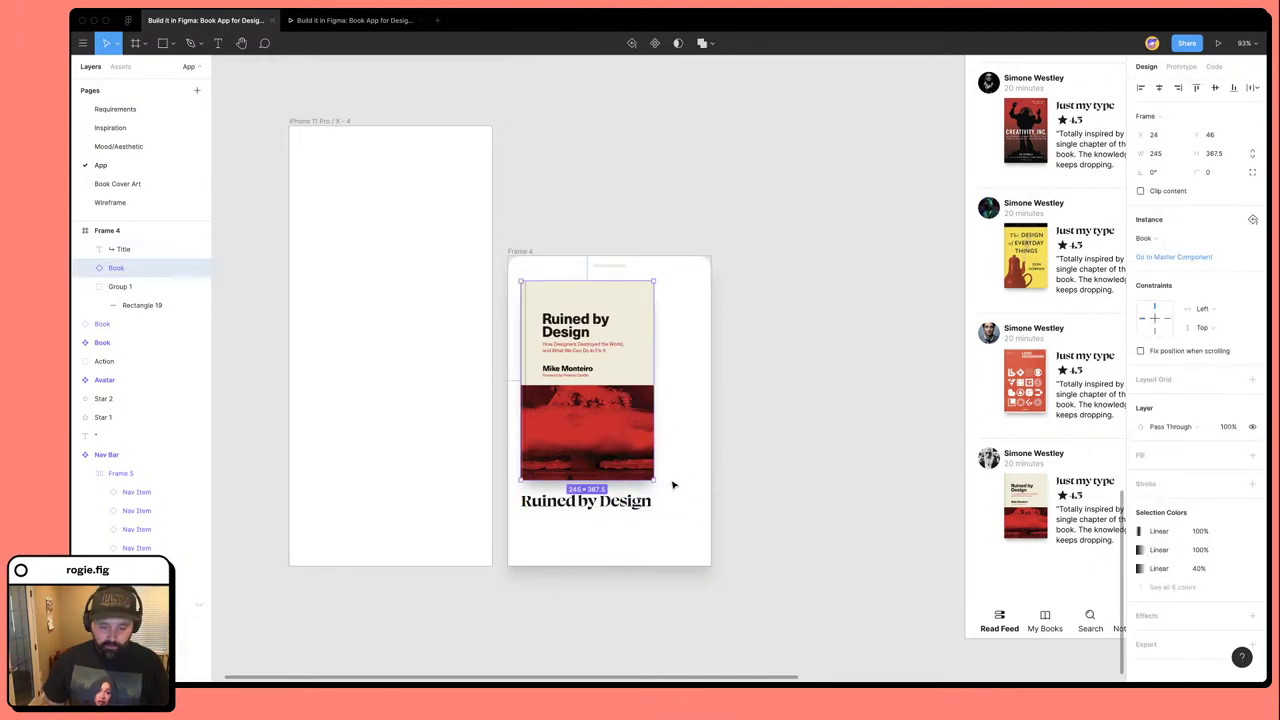
key(k)
drag(655, 481, 593, 393)
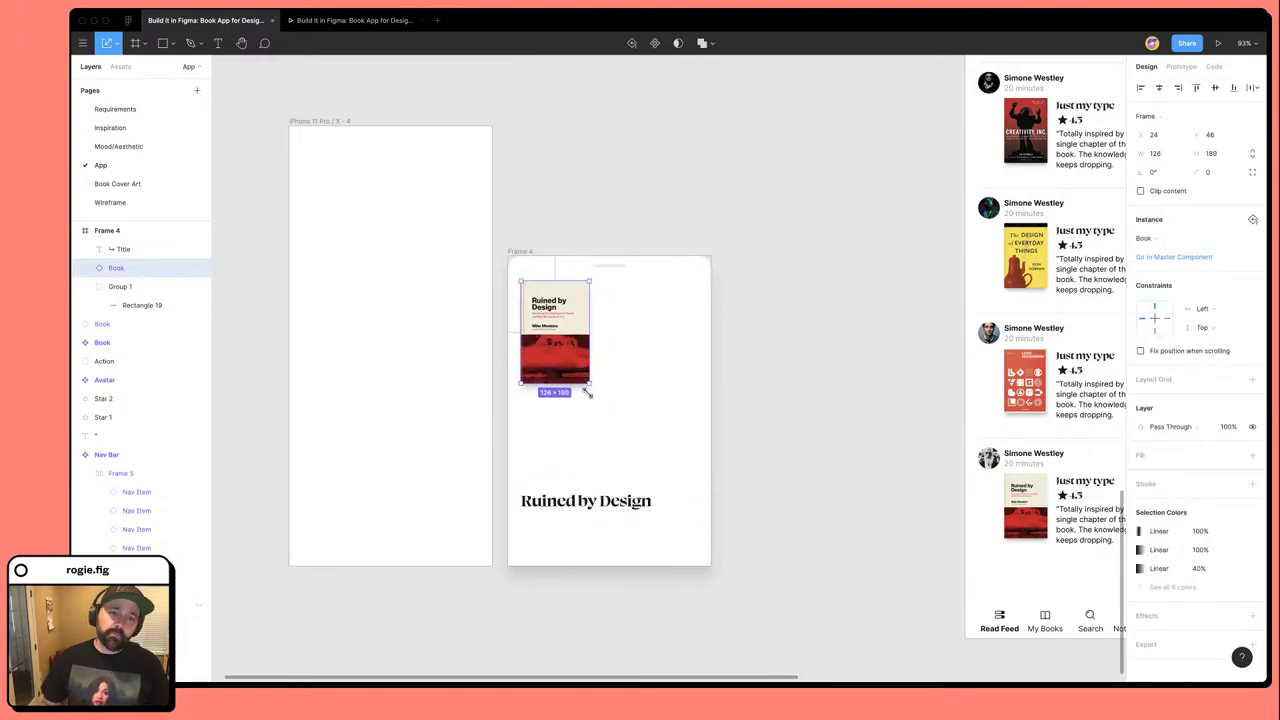
drag(585, 506, 661, 298)
key(ctrl+z)
key(ctrl+z)
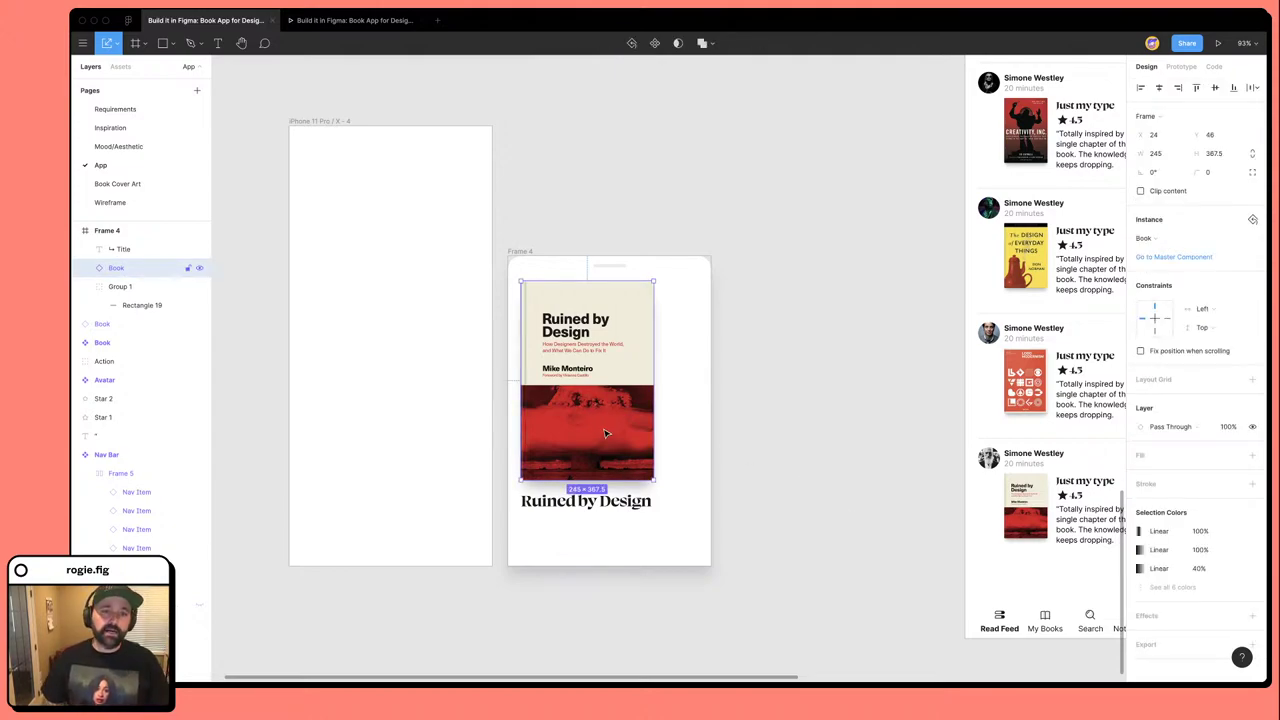
Move the book cover back toward the card's middle, about X 56, Y 37, and set the handle bar group's Y position to 16.
drag(608, 397, 628, 399)
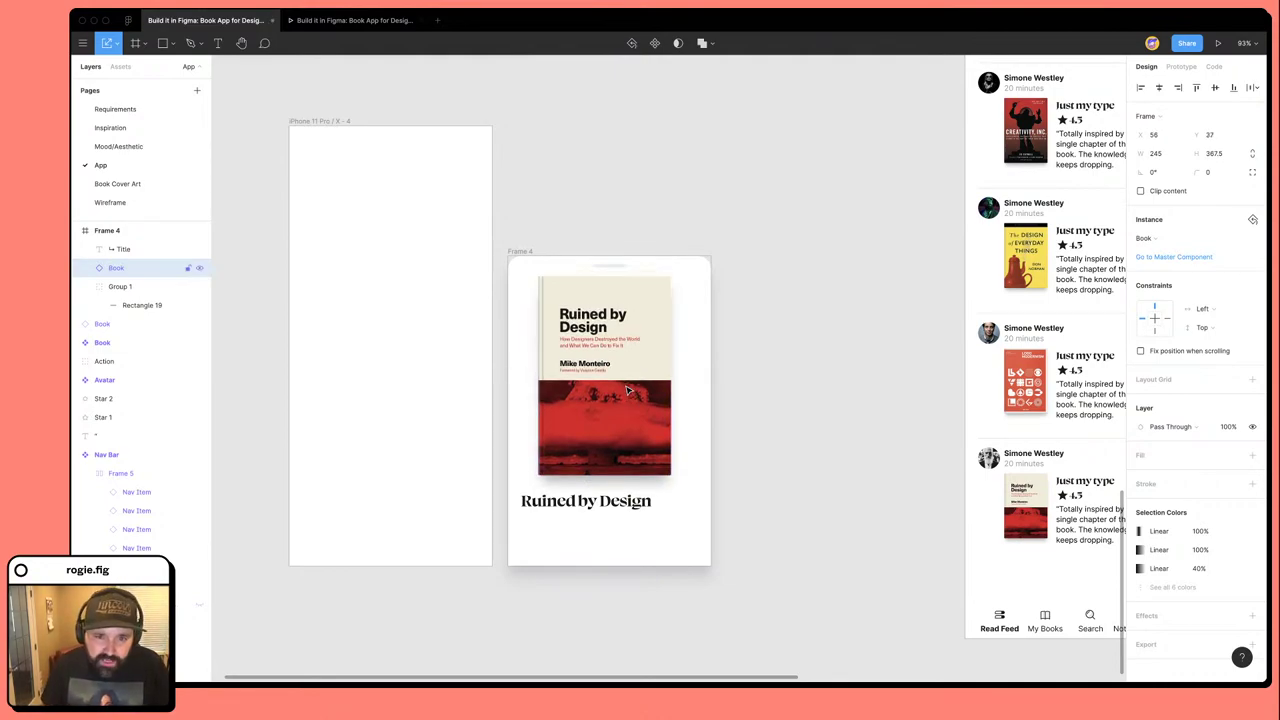
click(610, 268)
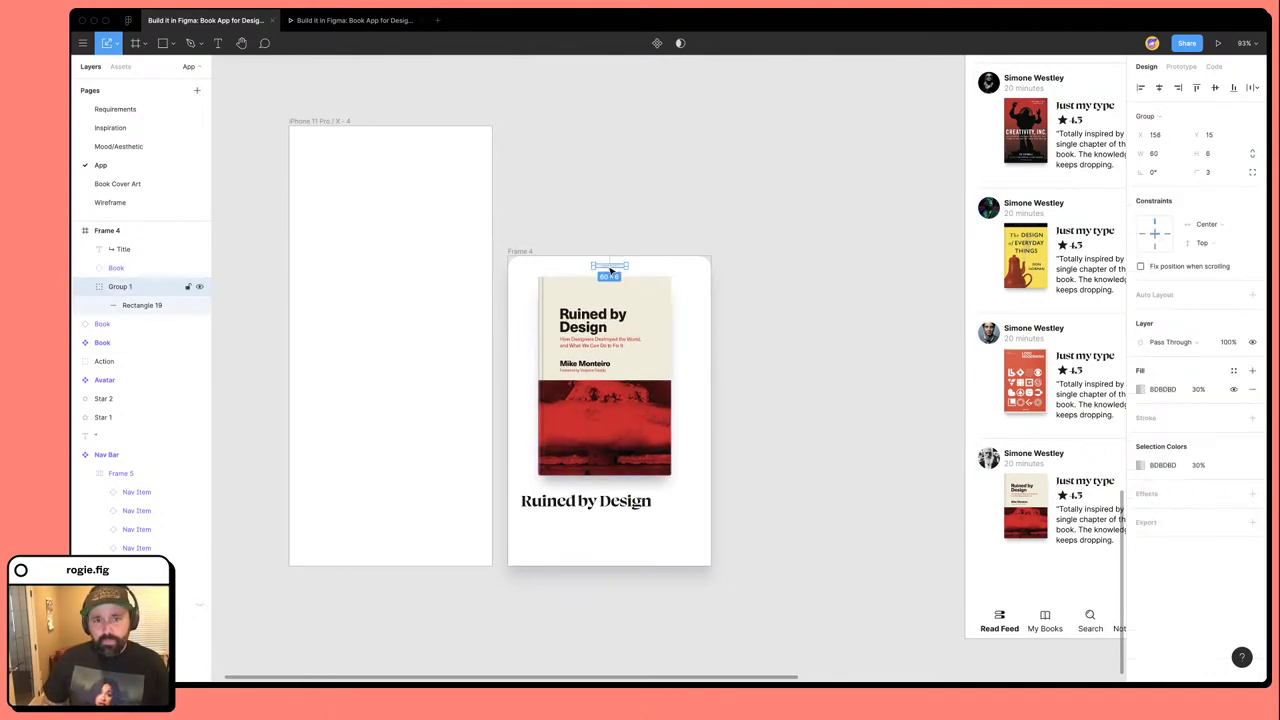
click(1214, 136)
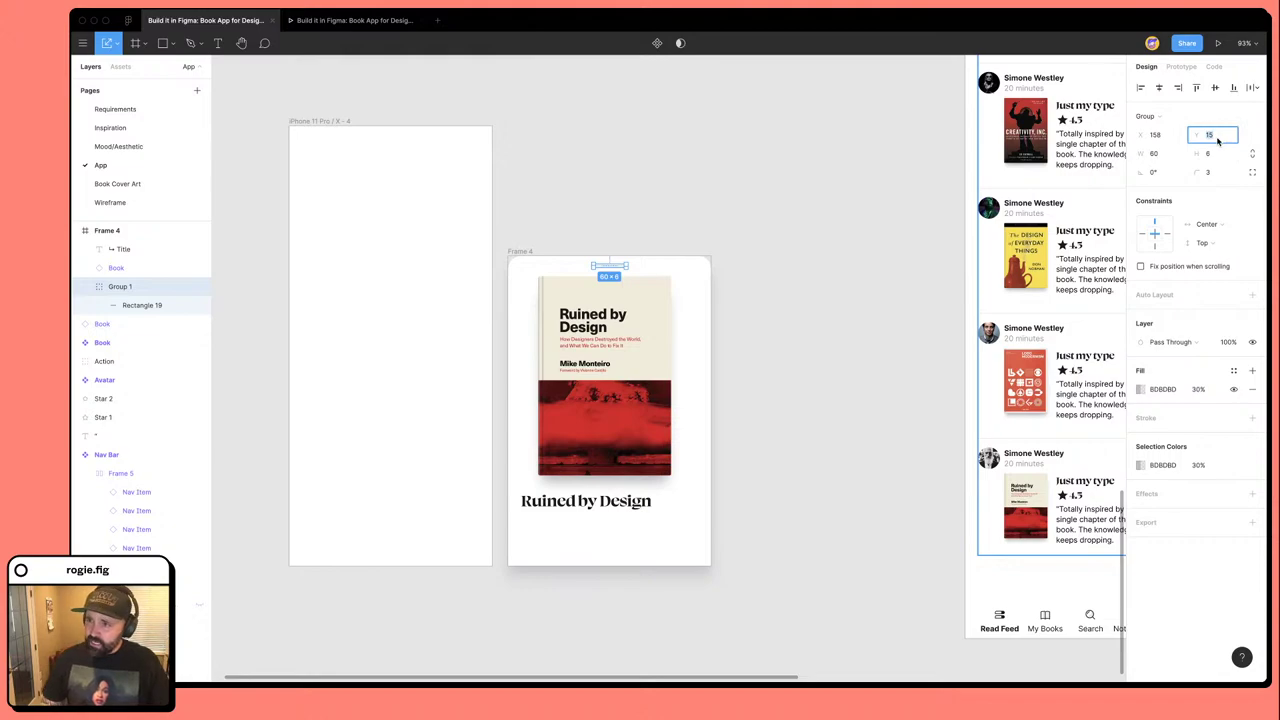
text(16)
key(Tab)
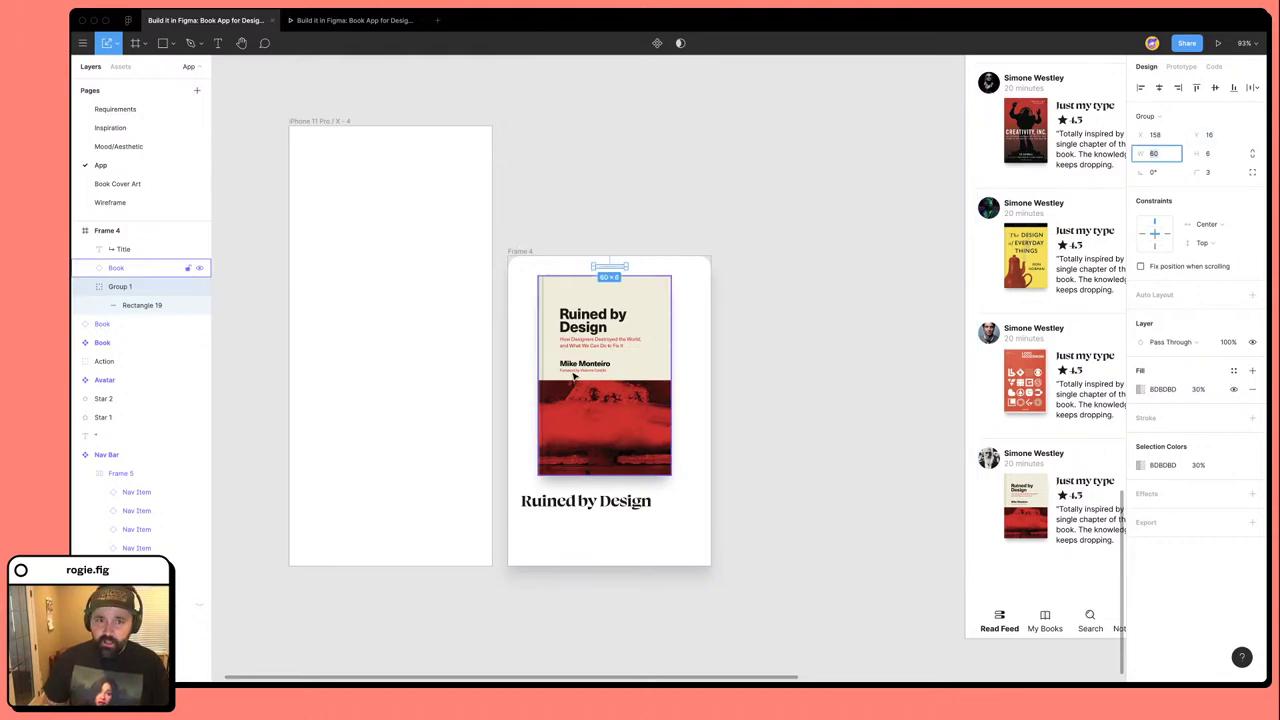
Place the book cover at Y 38, 16 below the handle bar, and measure its spacing to the handle and the frame.
click(612, 386)
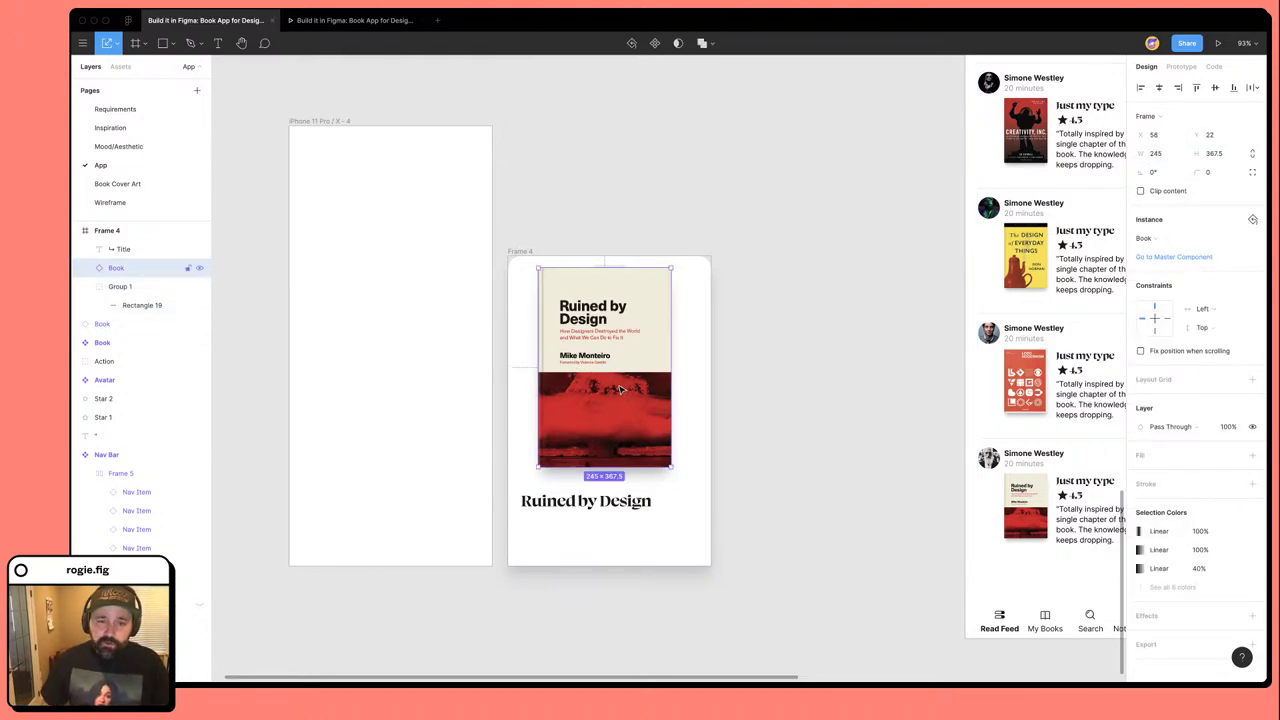
key(ctrl+z)
scroll(643, 316, up, 5)
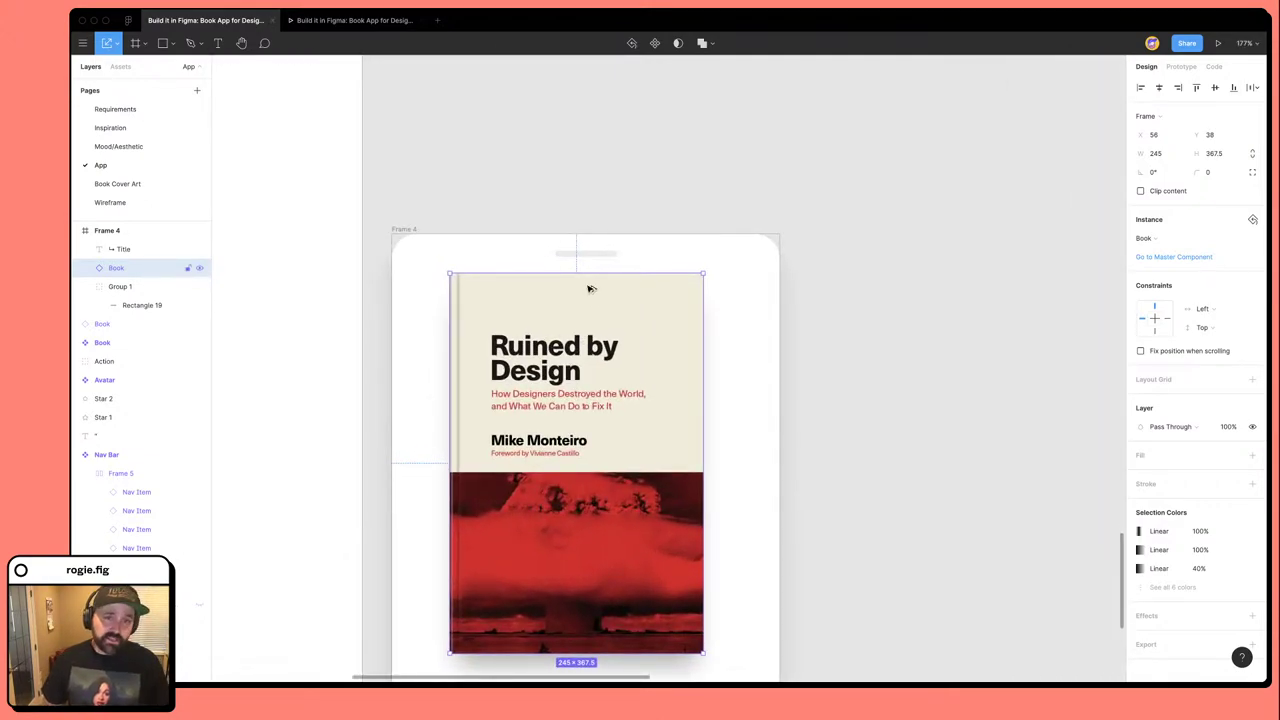
key(alt)
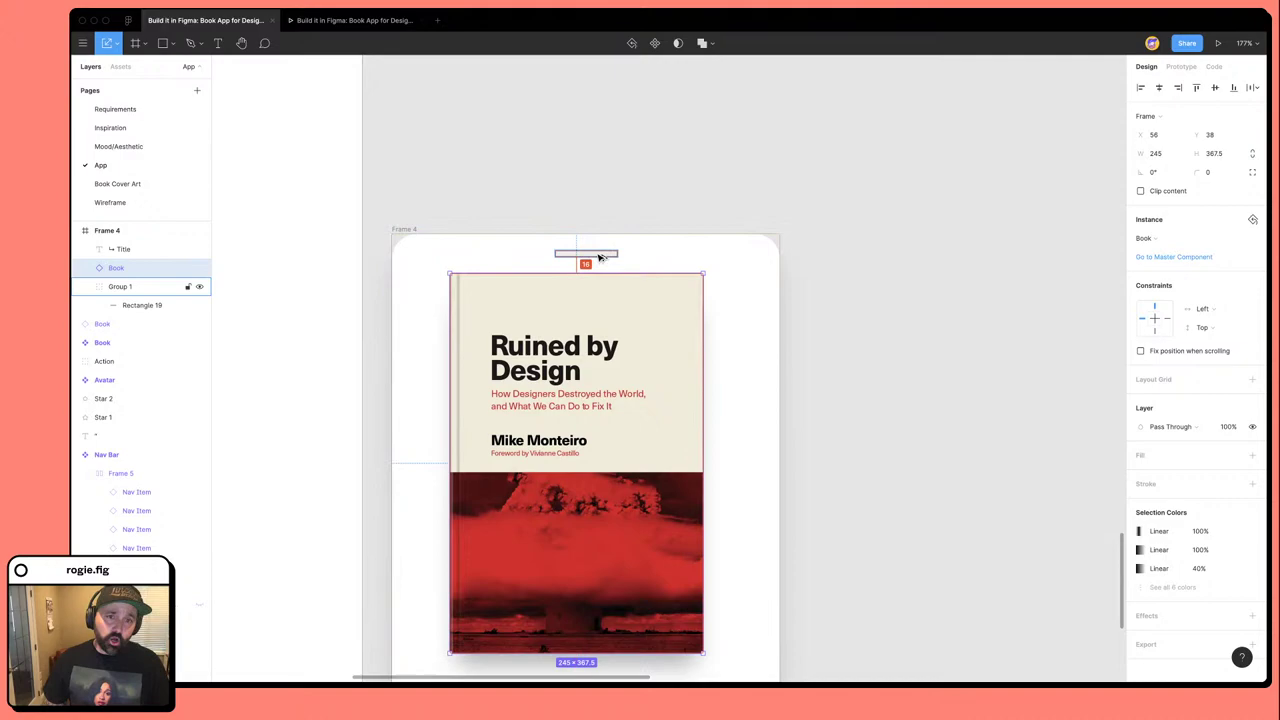
click(894, 420)
click(614, 370)
key(alt)
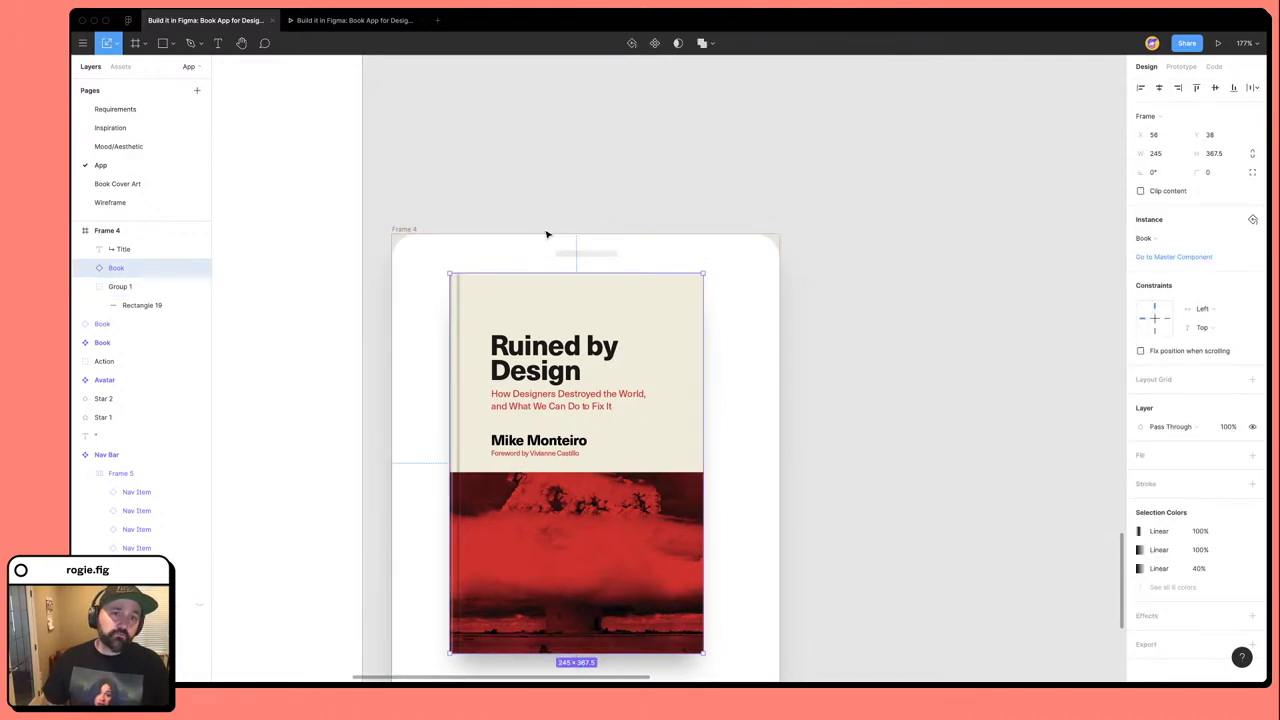
key(alt)
key(alt)
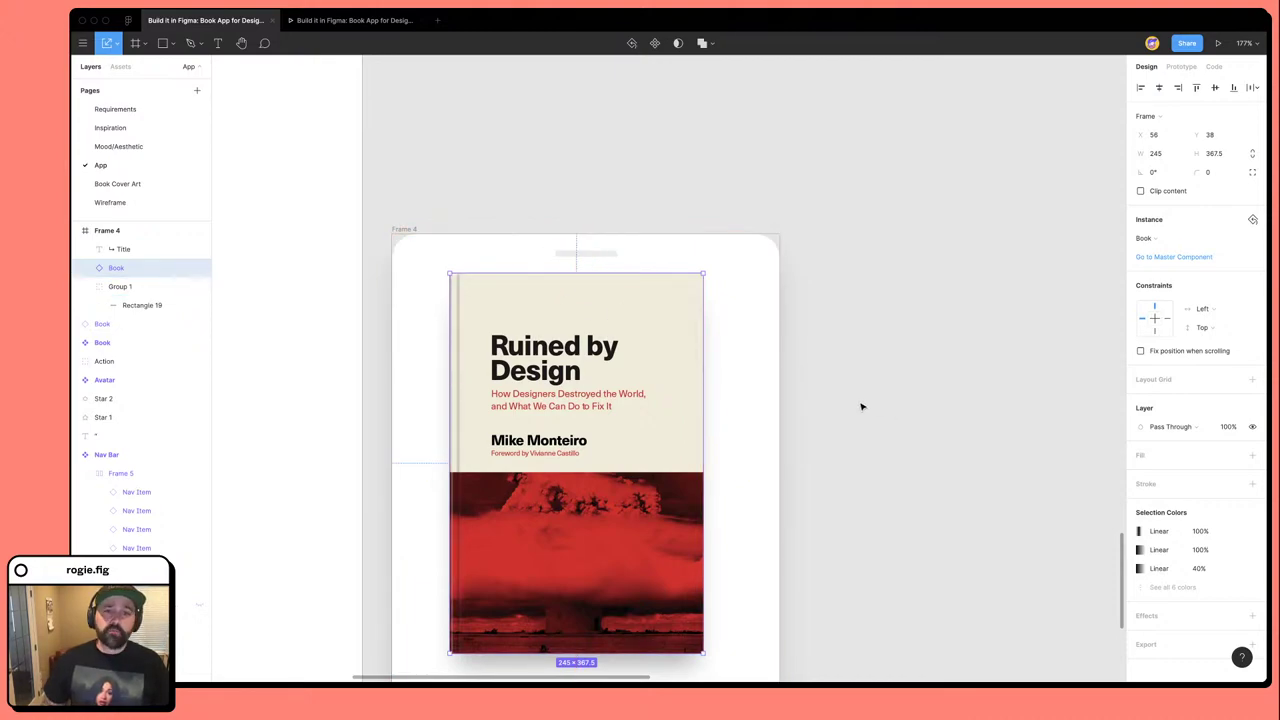
Centre the book cover horizontally in the card frame and set its horizontal constraint to Left & Right.
click(863, 440)
scroll(863, 472, down, 2)
scroll(863, 472, down, 3)
click(690, 450)
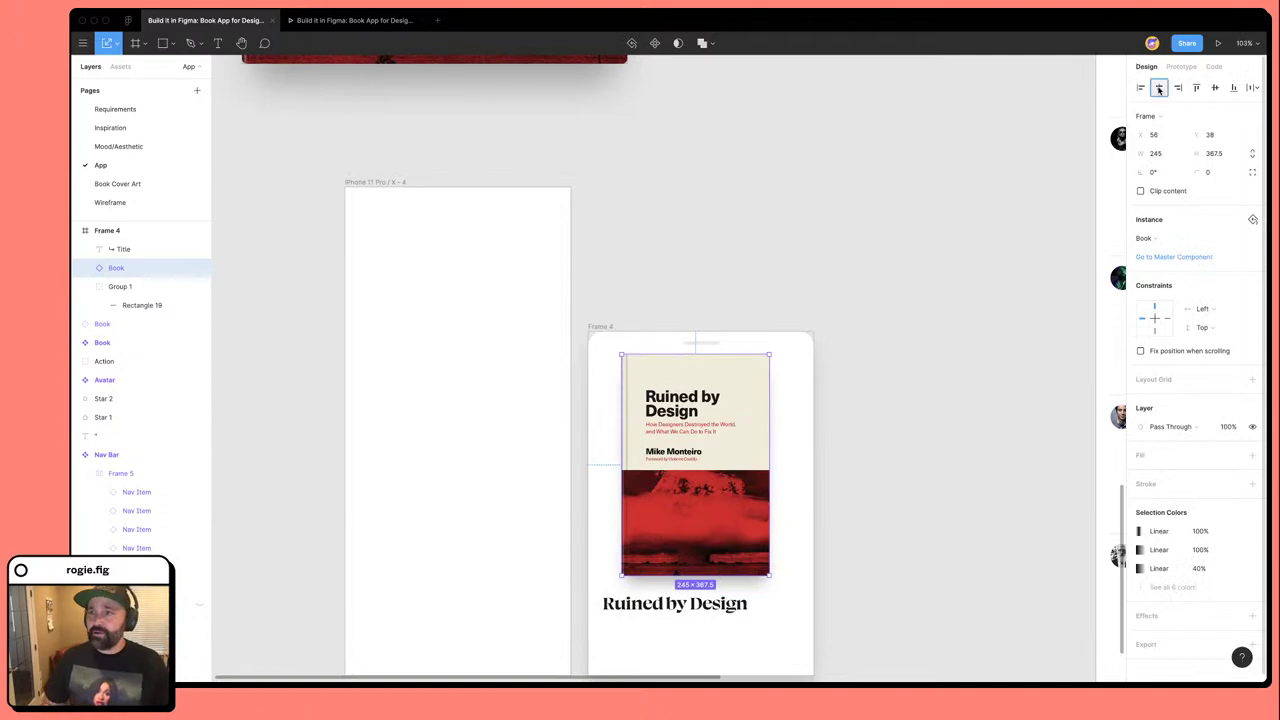
scroll(851, 364, right, 1)
scroll(851, 364, right, 2)
scroll(851, 364, down, 1)
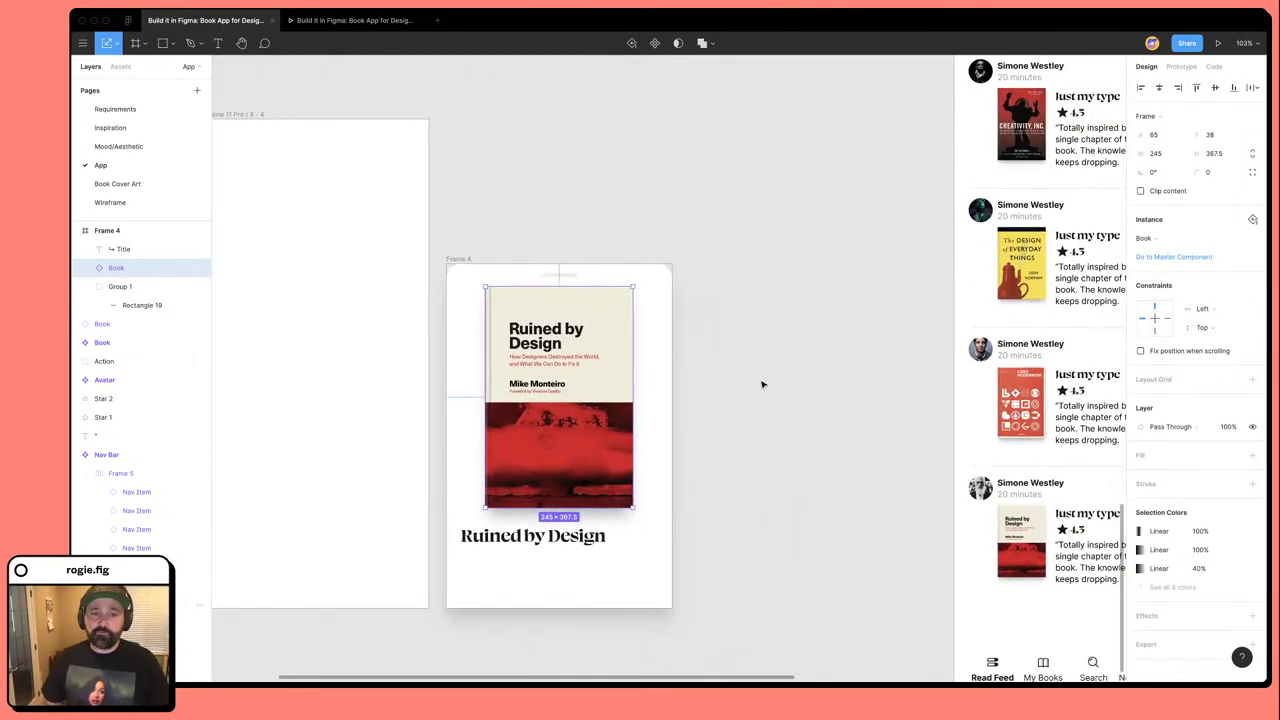
click(1206, 312)
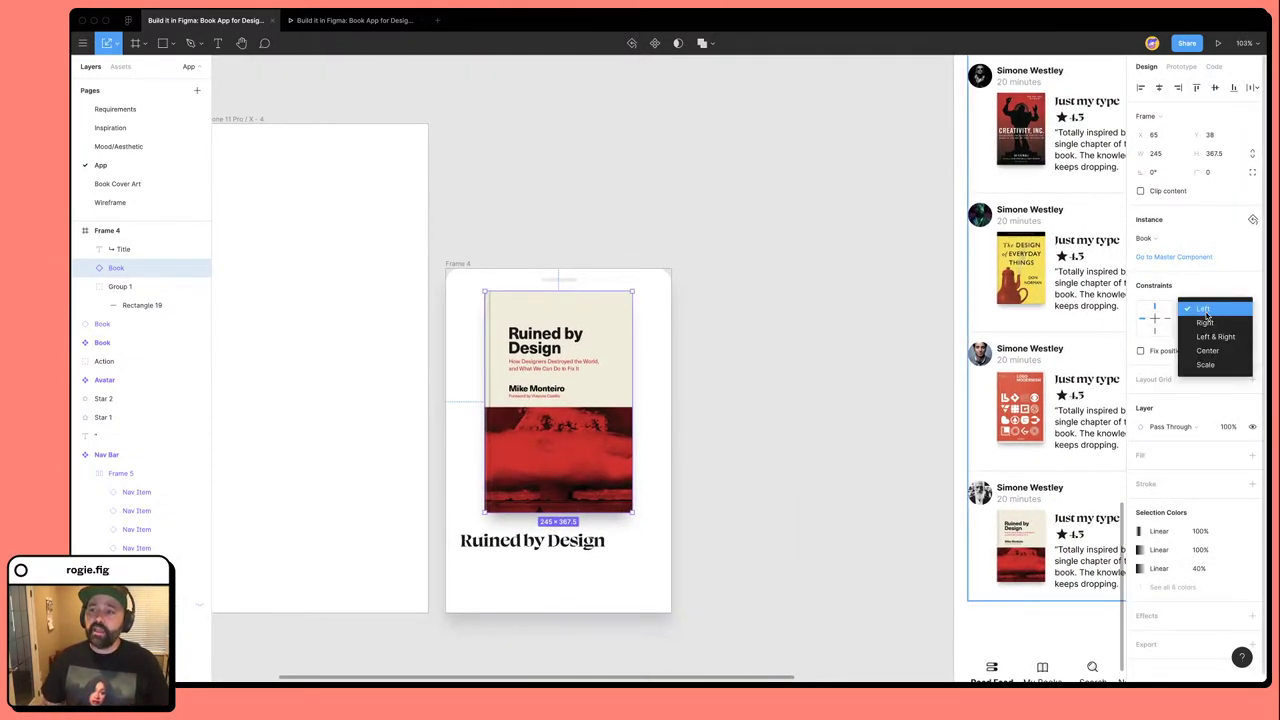
click(1215, 336)
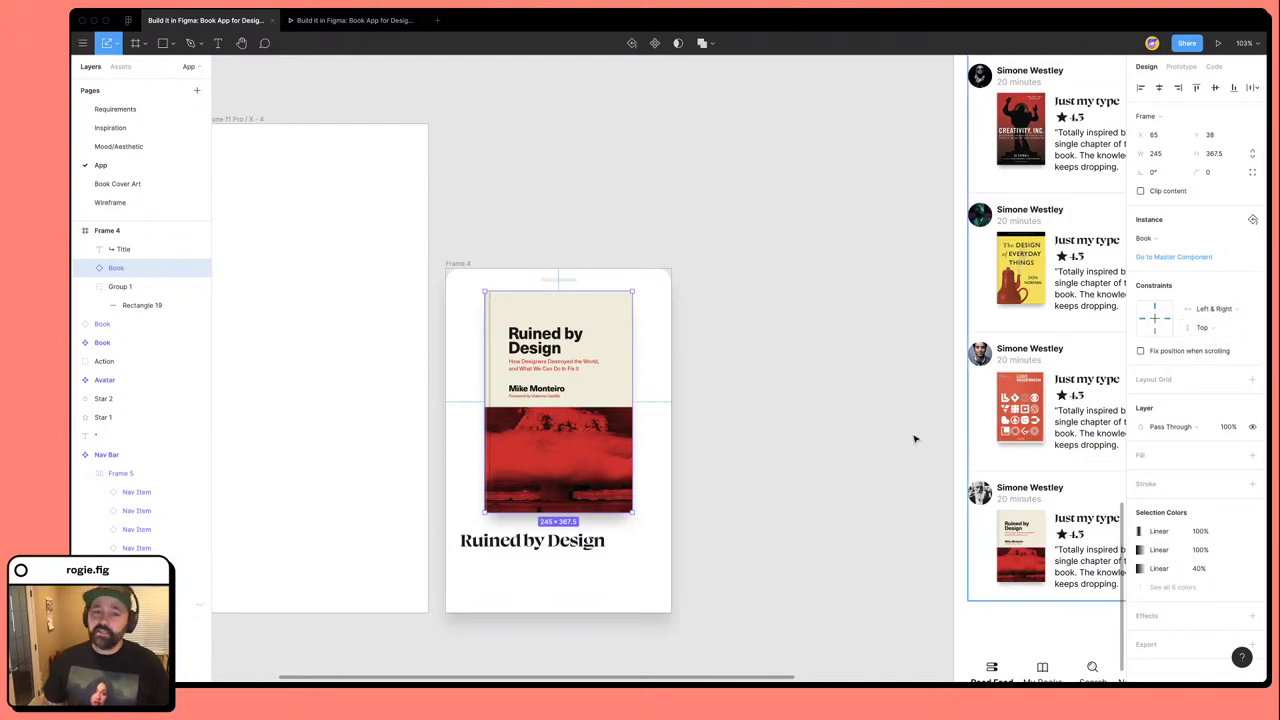
Centre-align the text of the book title heading below the cover.
click(880, 438)
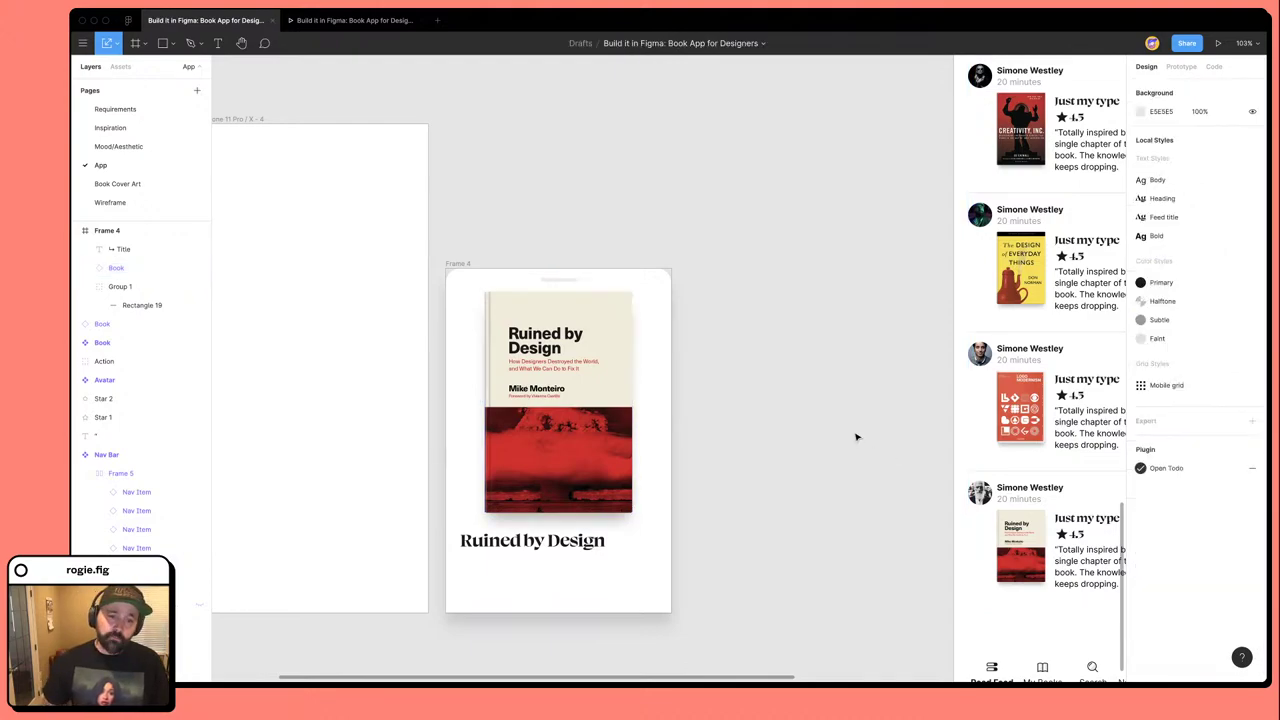
click(549, 558)
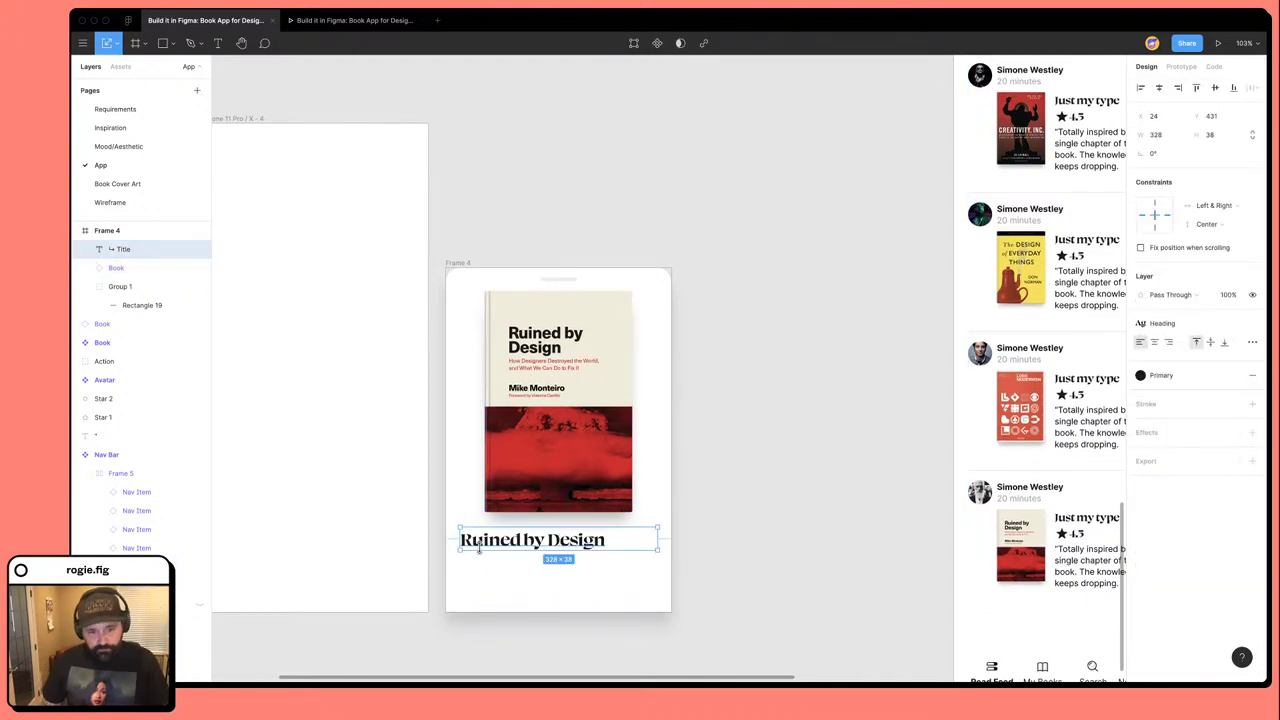
click(1155, 342)
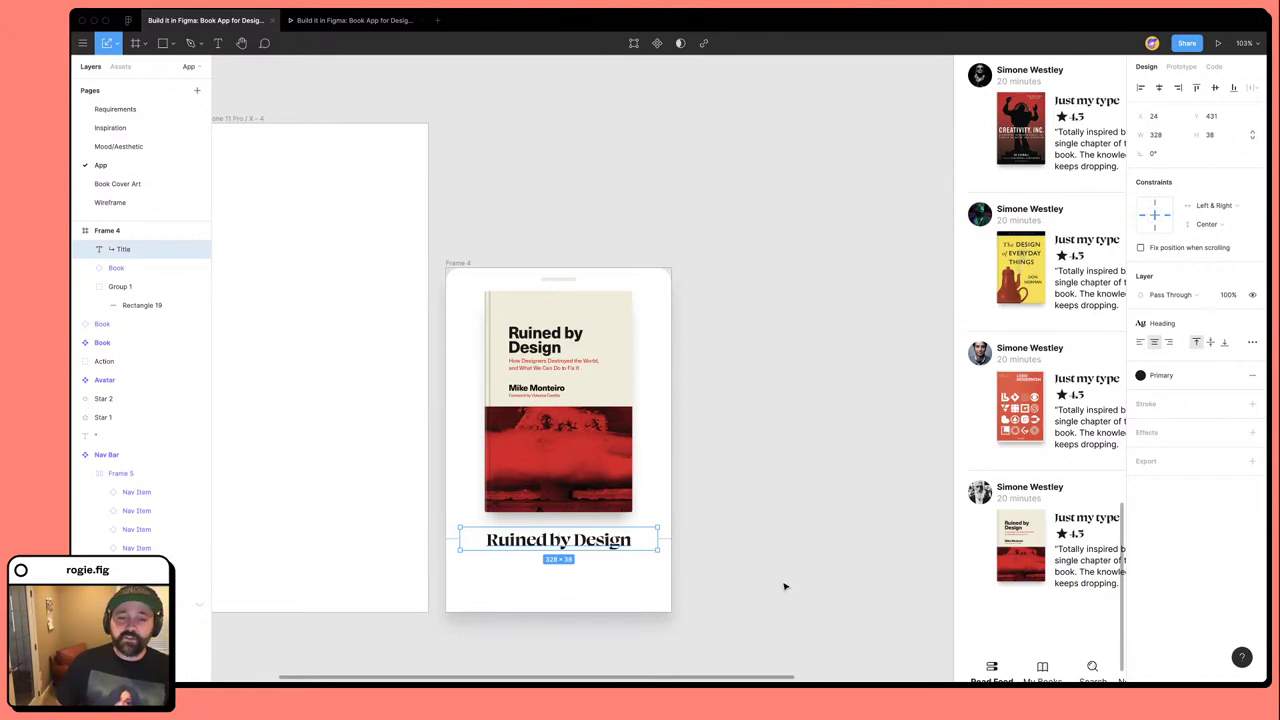
scroll(784, 580, down, 1)
scroll(784, 580, right, 1)
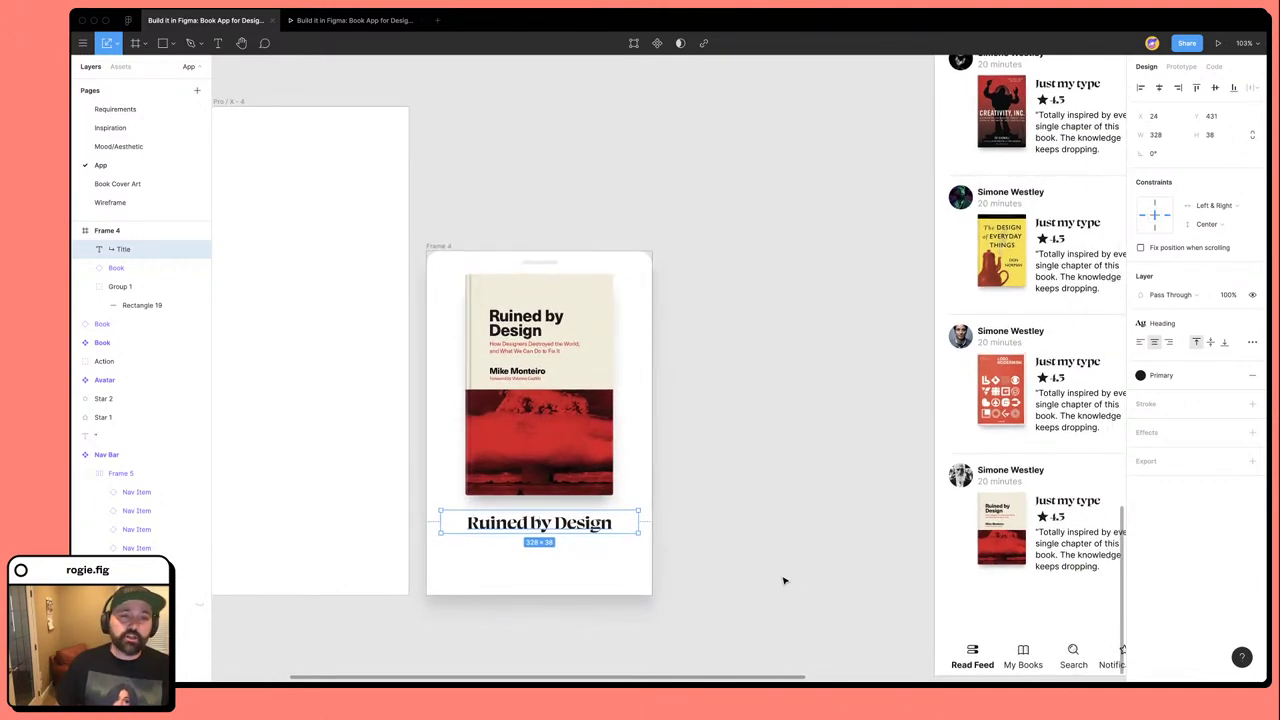
click(756, 424)
Apply the Mobile grid style as the layout grid of the card frame.
click(445, 250)
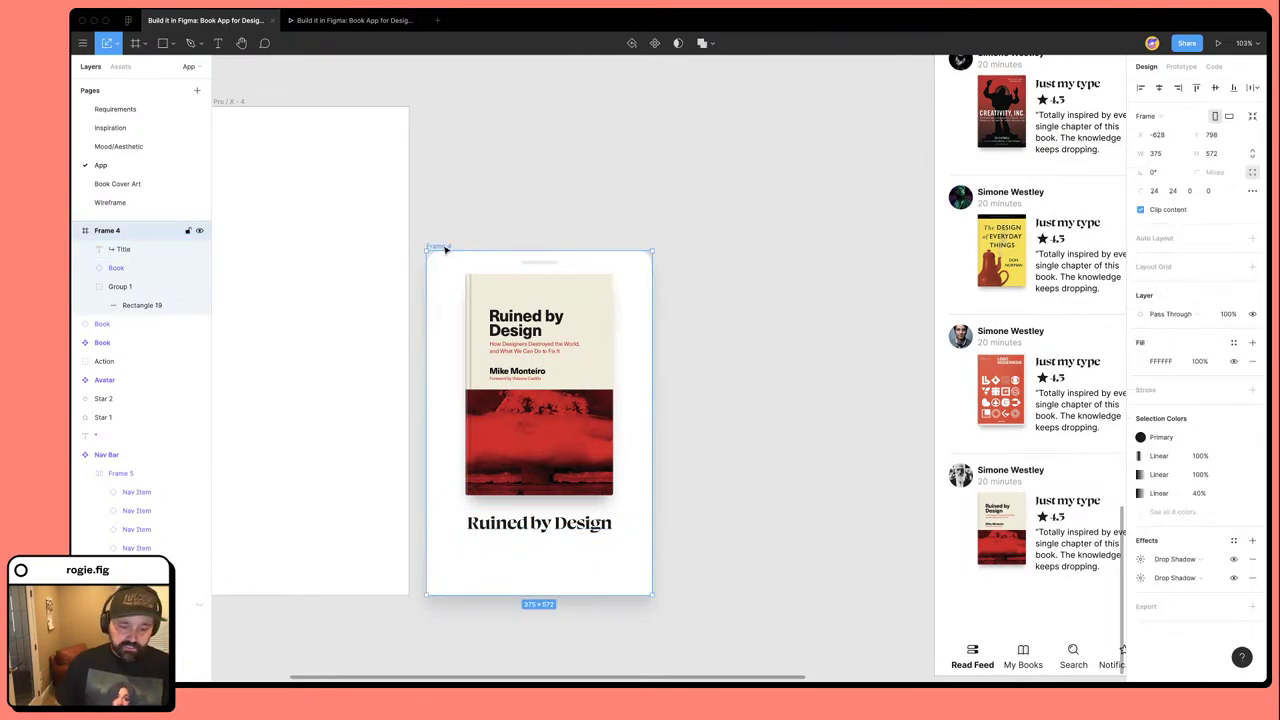
click(1252, 268)
click(1233, 266)
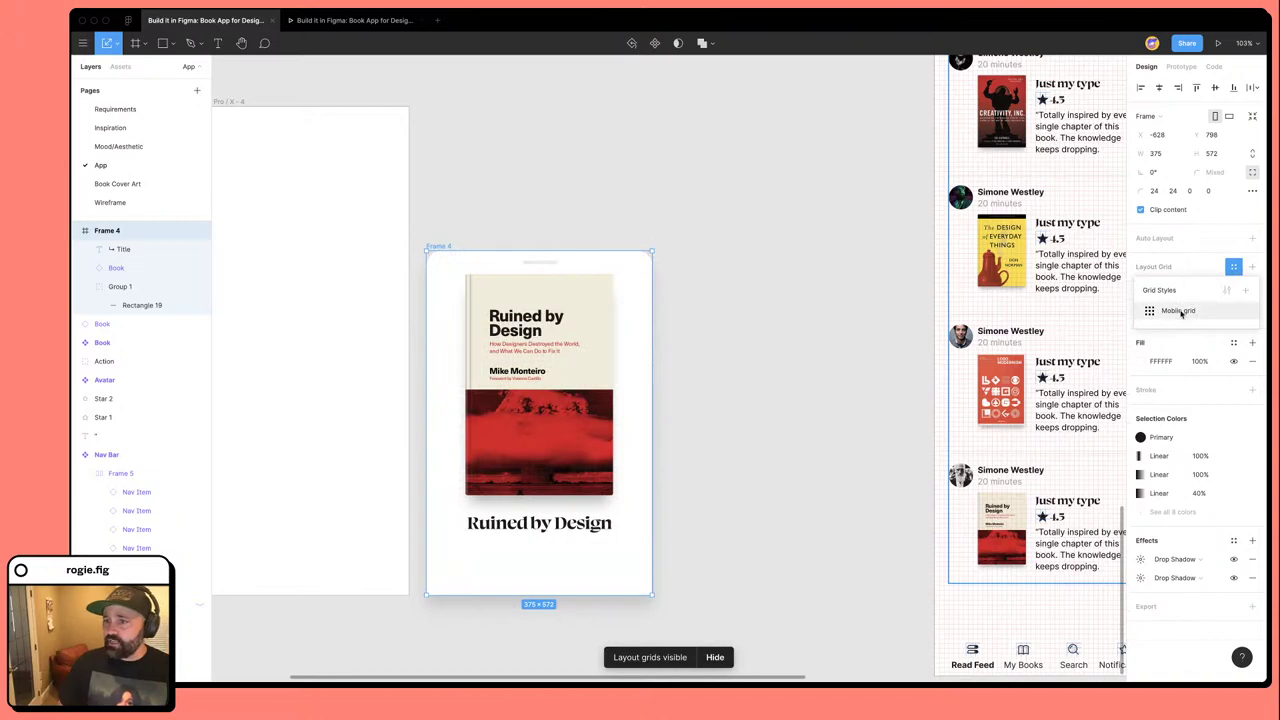
click(1179, 311)
Snap the book cover to the grid at X 64, Y 40 and scale it to 248 × 372.
scroll(425, 363, up, 5)
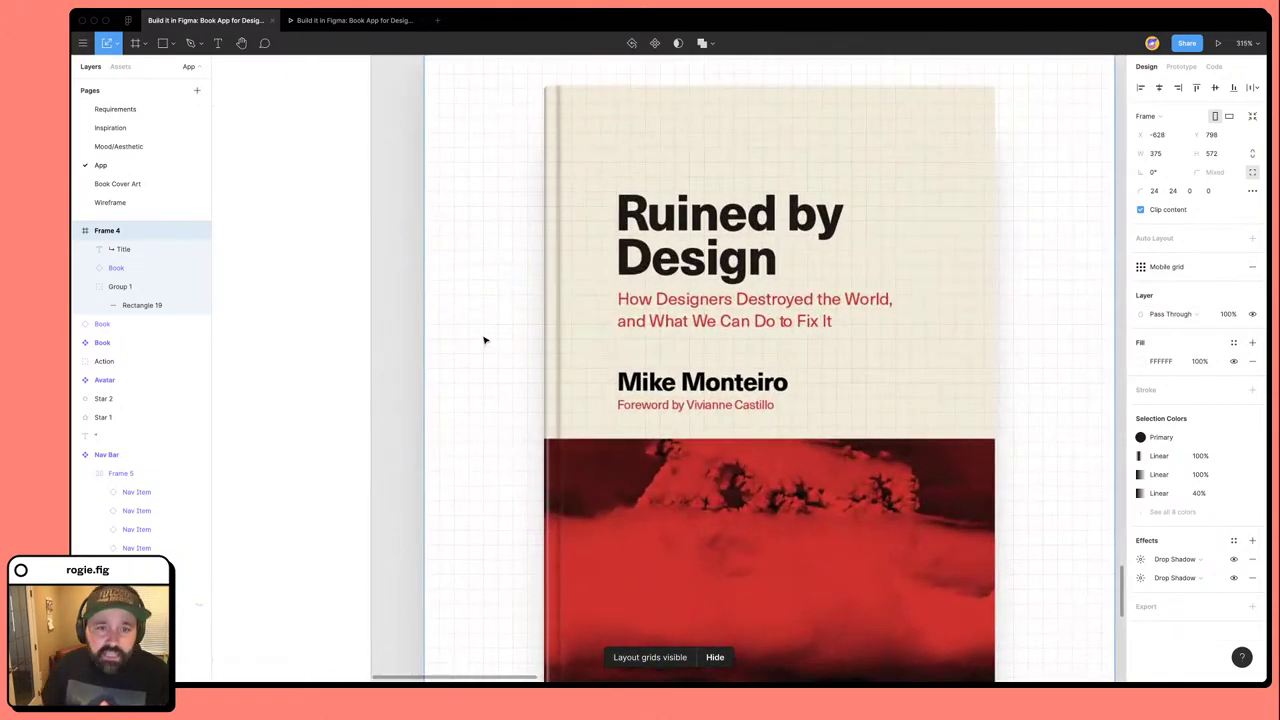
click(622, 185)
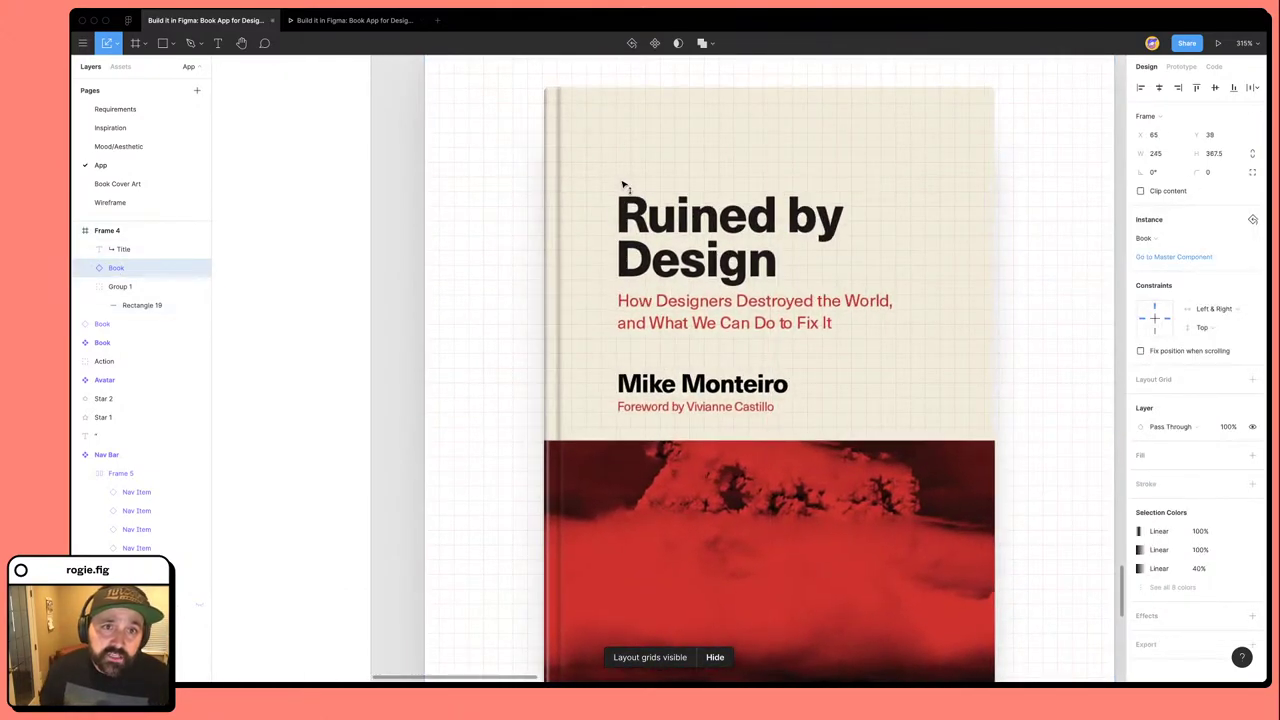
drag(622, 185, 628, 183)
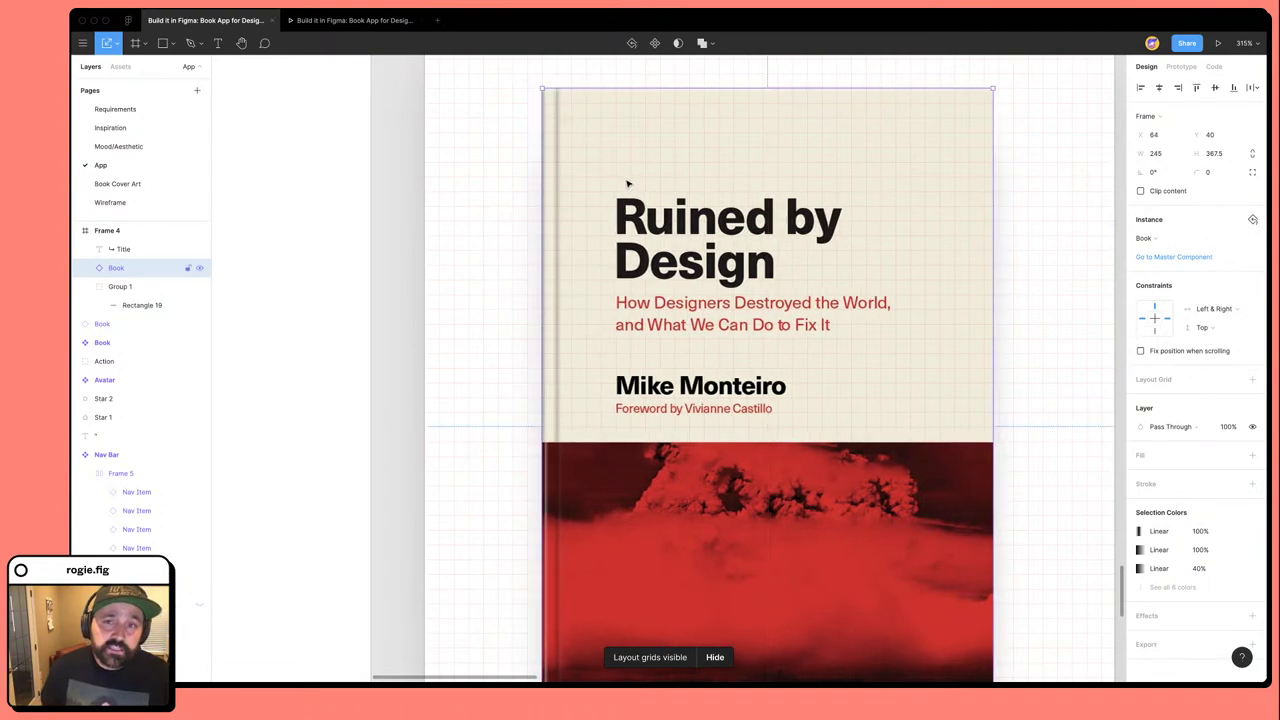
scroll(635, 188, right, 5)
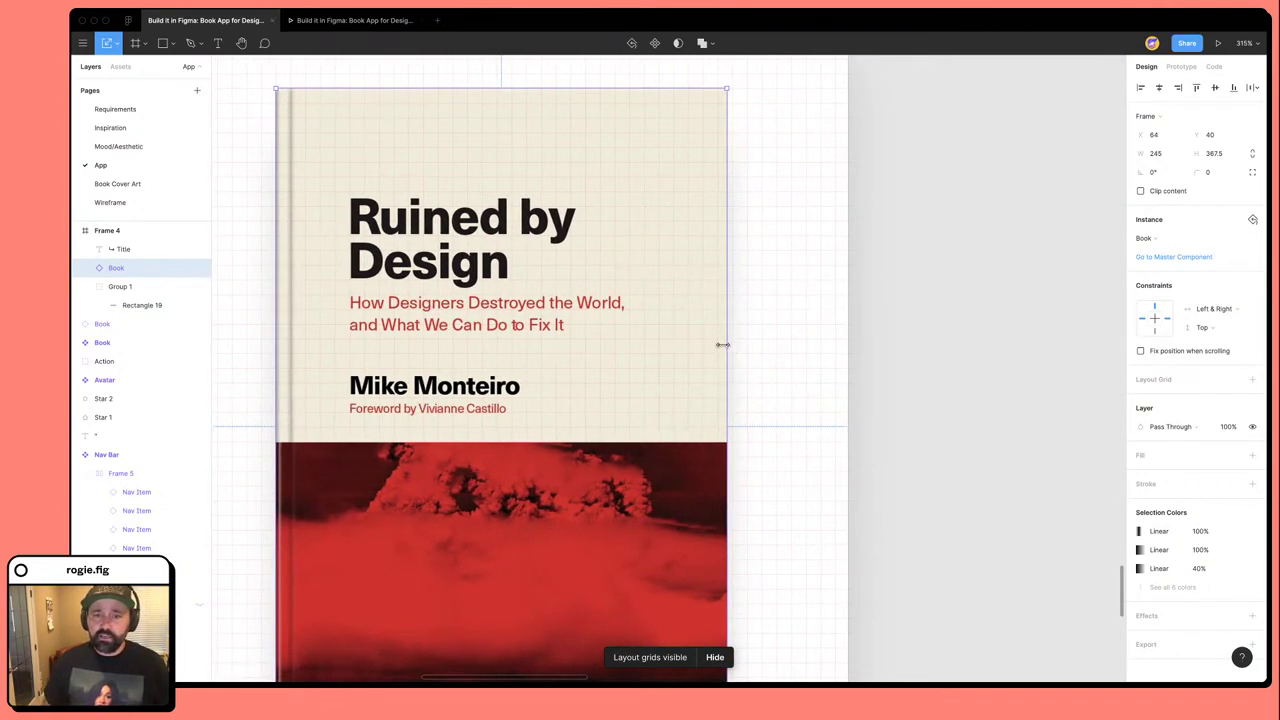
scroll(722, 344, down, 5)
drag(724, 416, 731, 419)
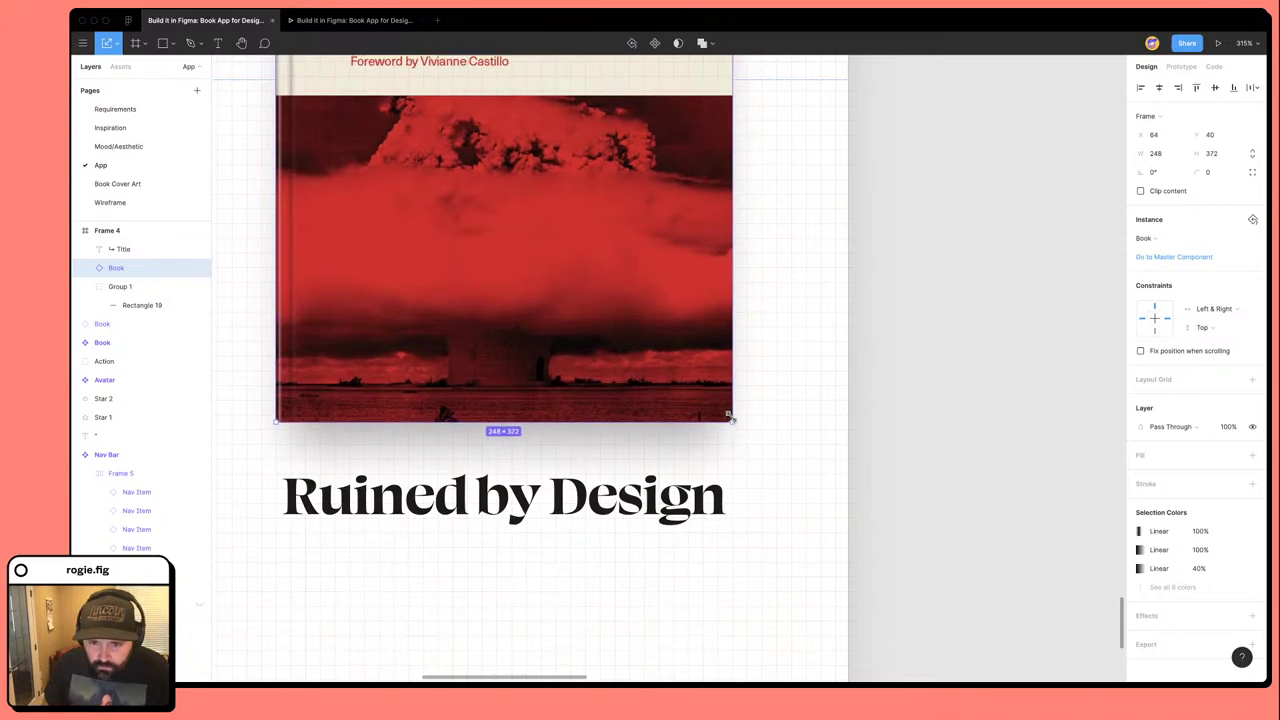
scroll(780, 514, down, 5)
click(783, 469)
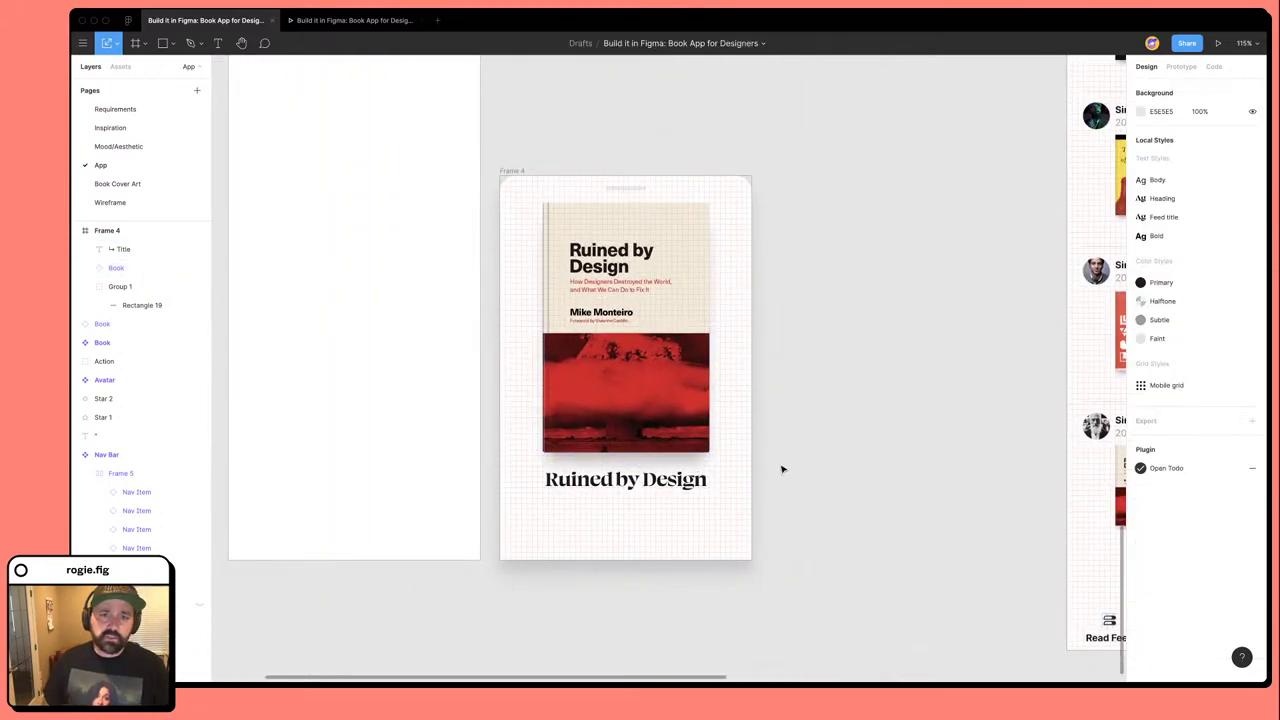
Check the font properties of the Heading text style used by the card's title.
click(581, 486)
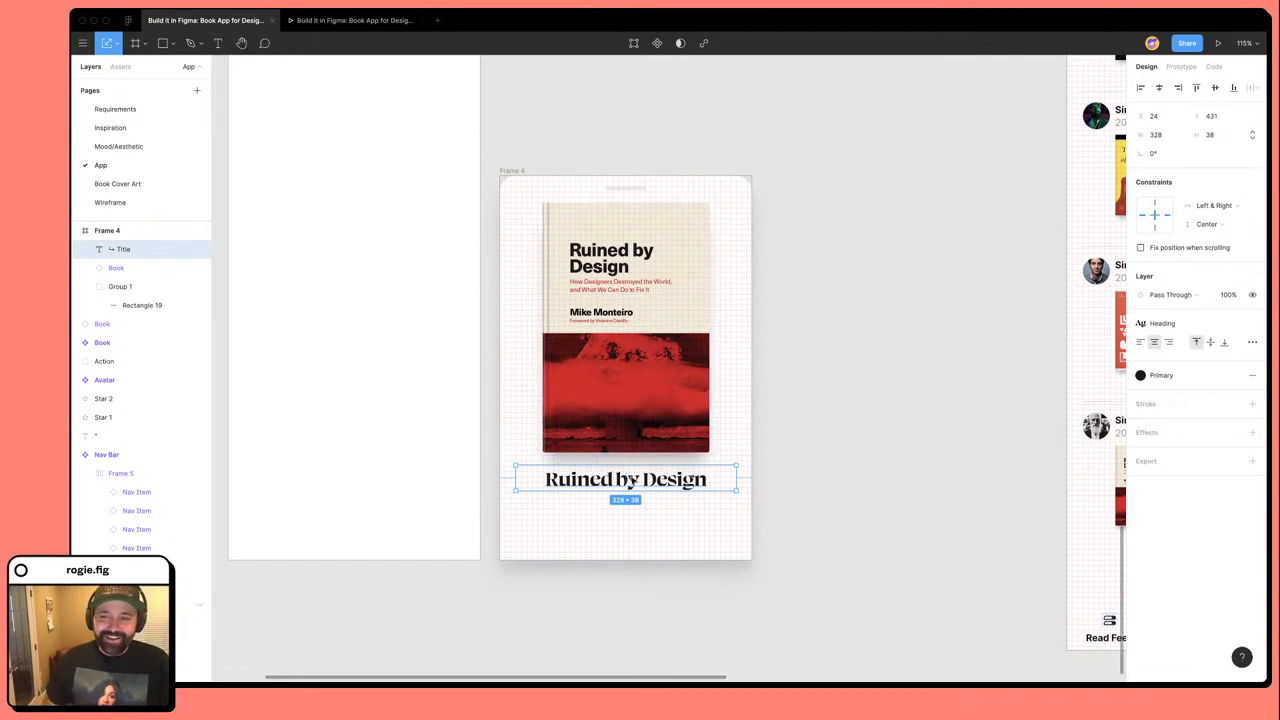
click(892, 505)
click(652, 490)
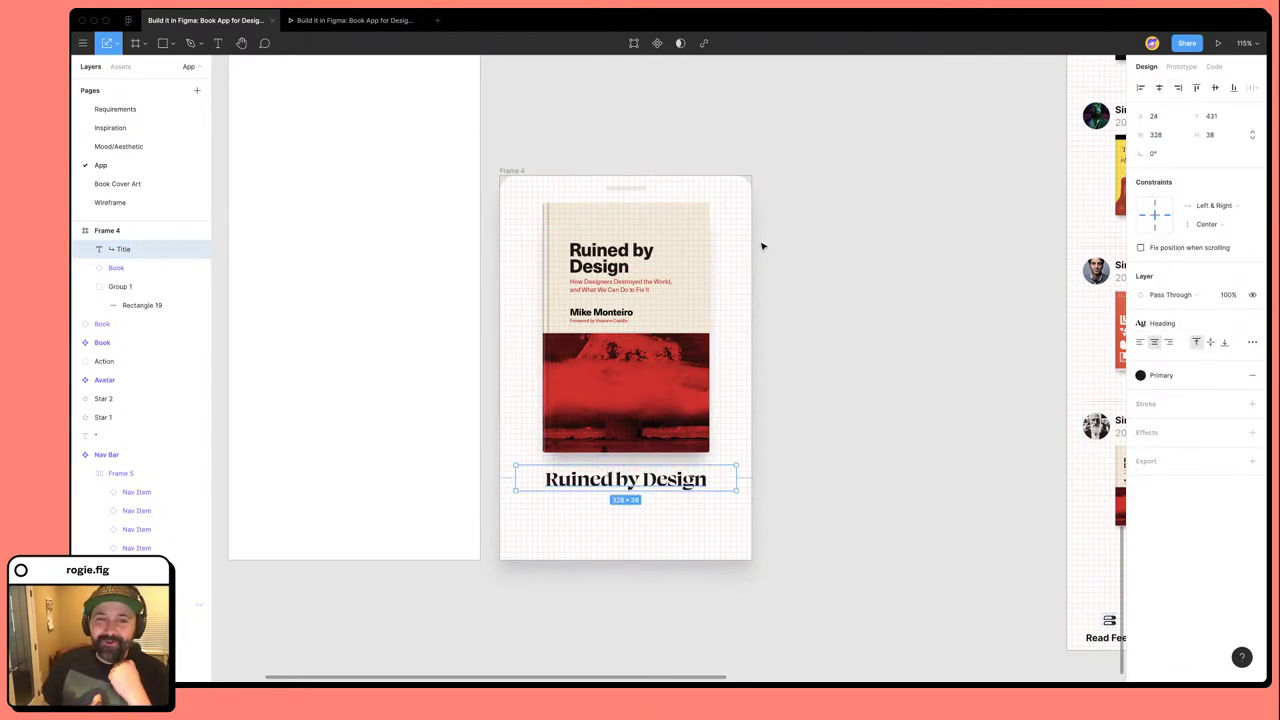
click(1200, 324)
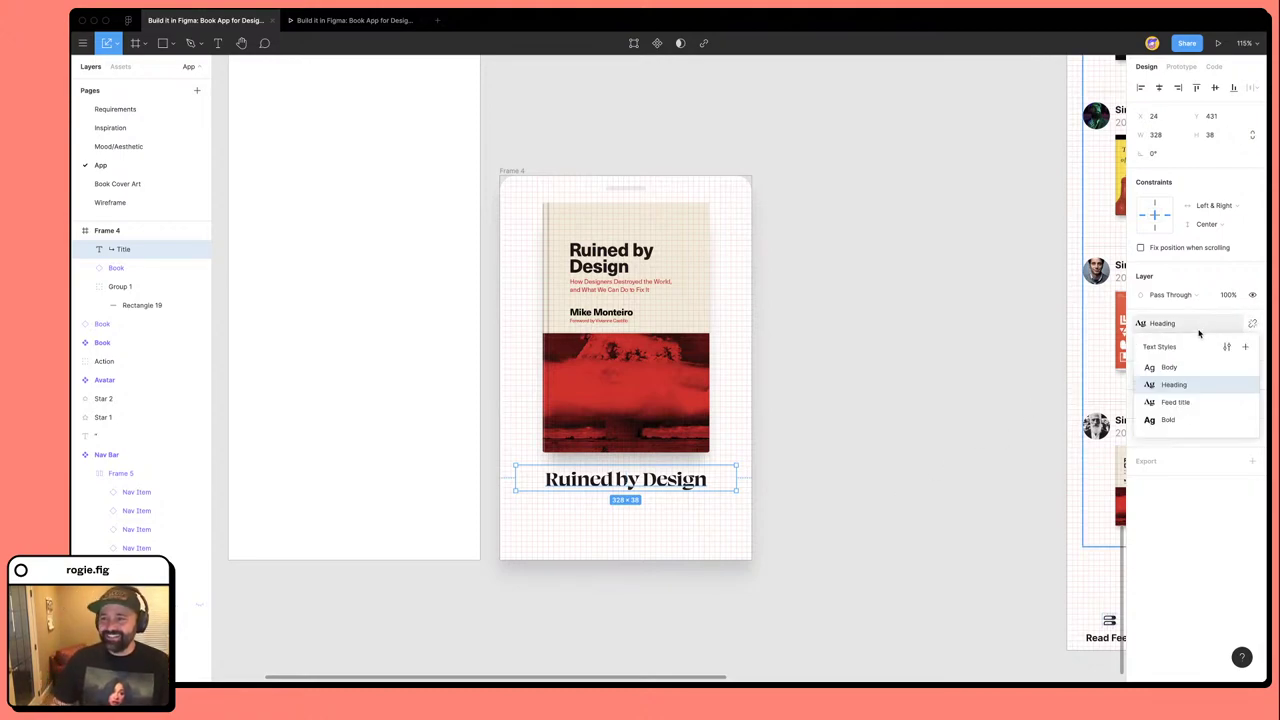
click(1226, 347)
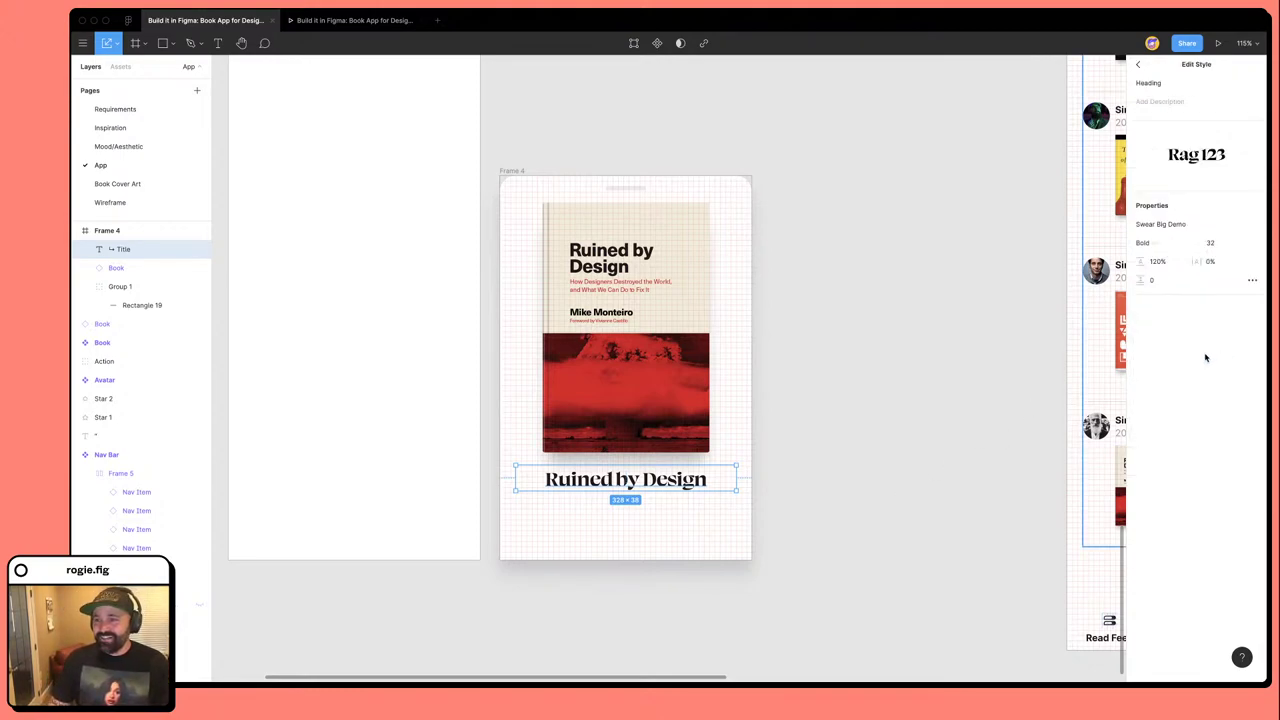
click(959, 364)
scroll(895, 385, down, 5)
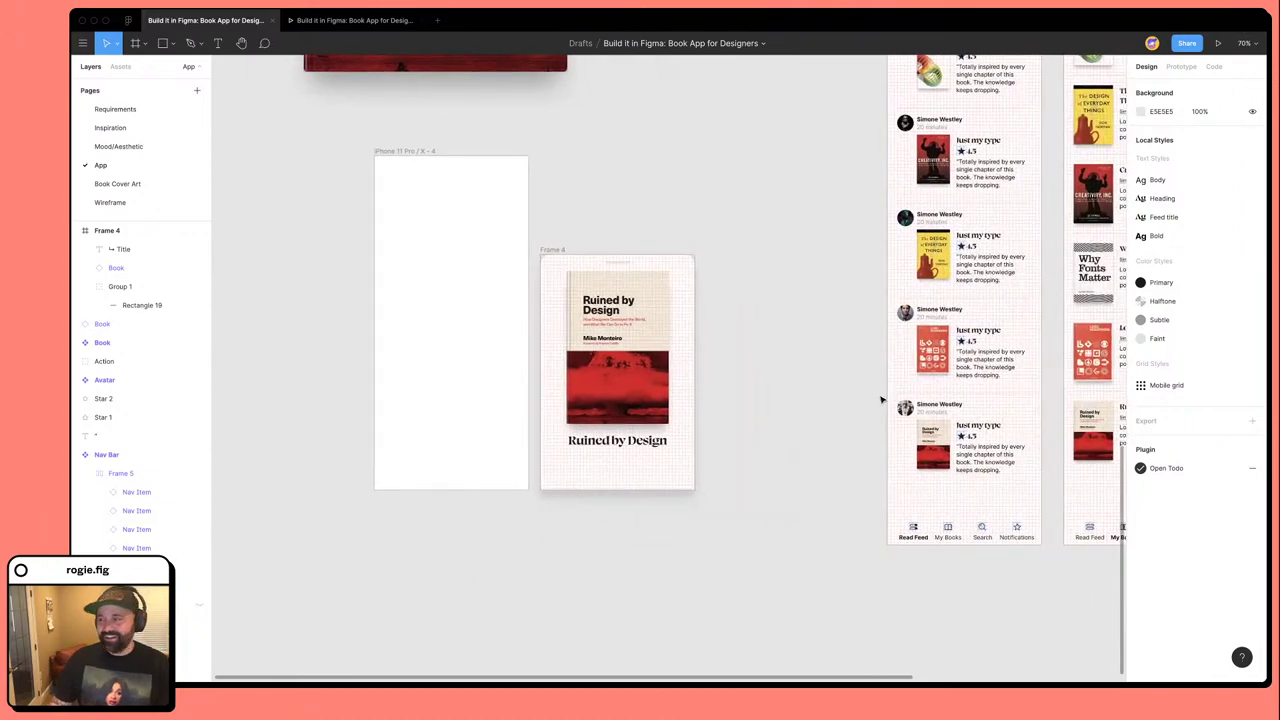
Copy a review text from the feed into the card below the title, placed at X 24, Y 480 and widened to 328.
click(597, 440)
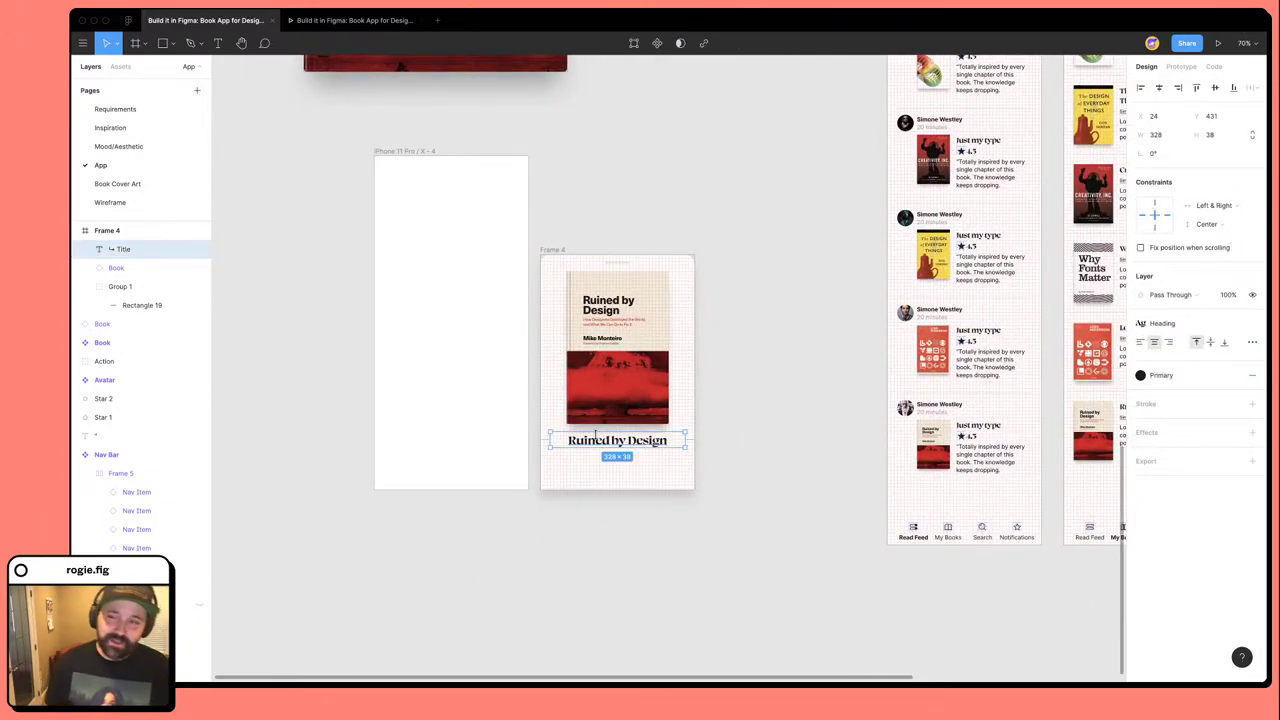
scroll(600, 463, up, 2)
scroll(569, 543, up, 2)
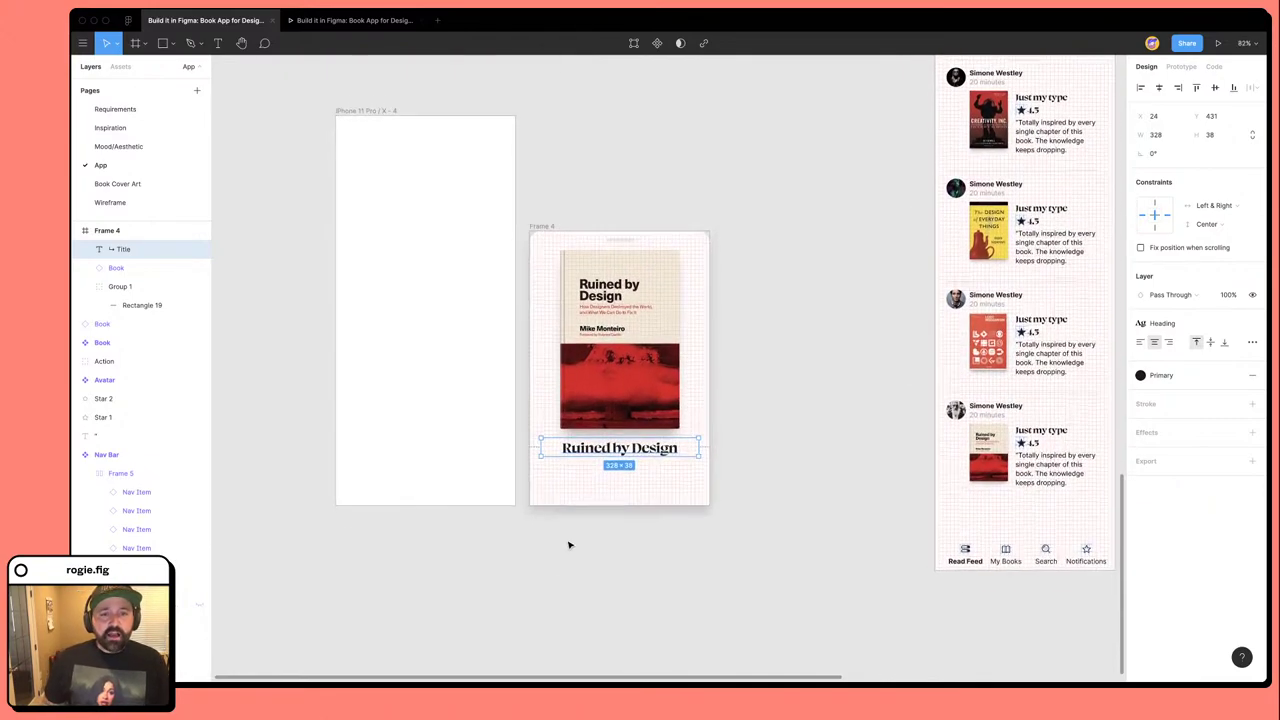
scroll(668, 574, right, 5)
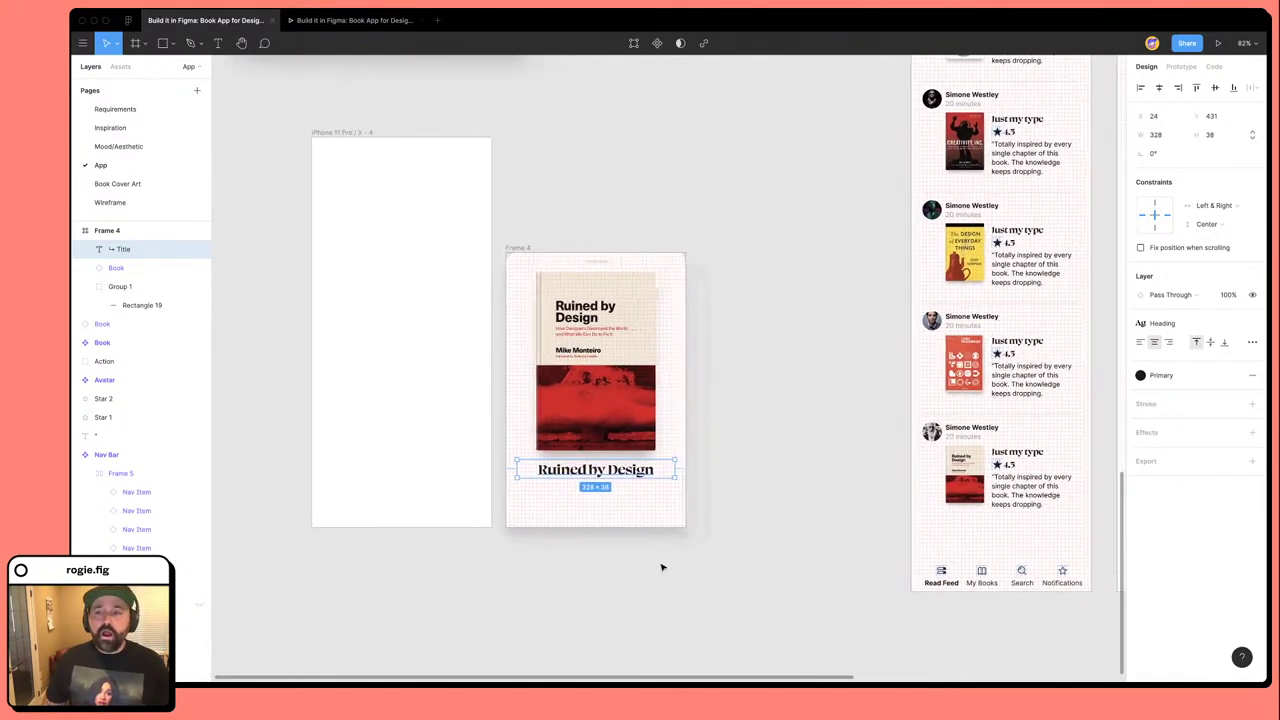
click(912, 385)
key(ctrl+c)
scroll(634, 600, left, 7)
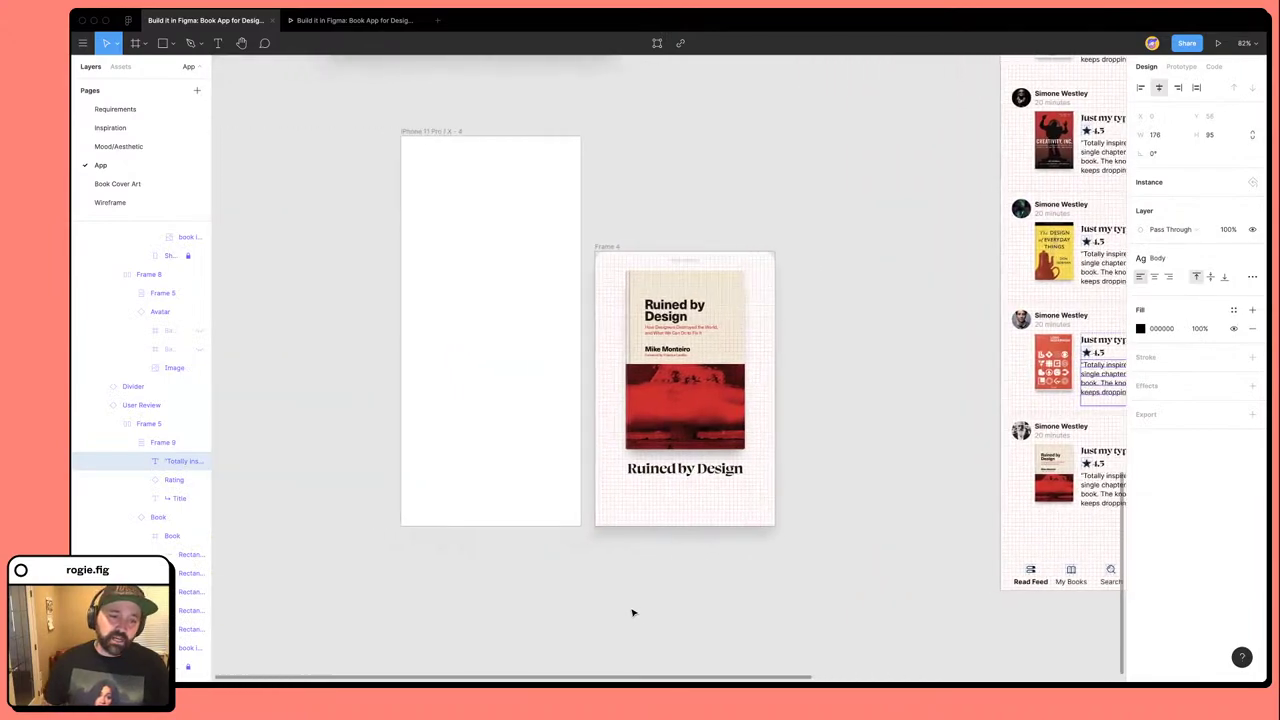
click(717, 508)
key(ctrl+v)
drag(628, 305, 770, 508)
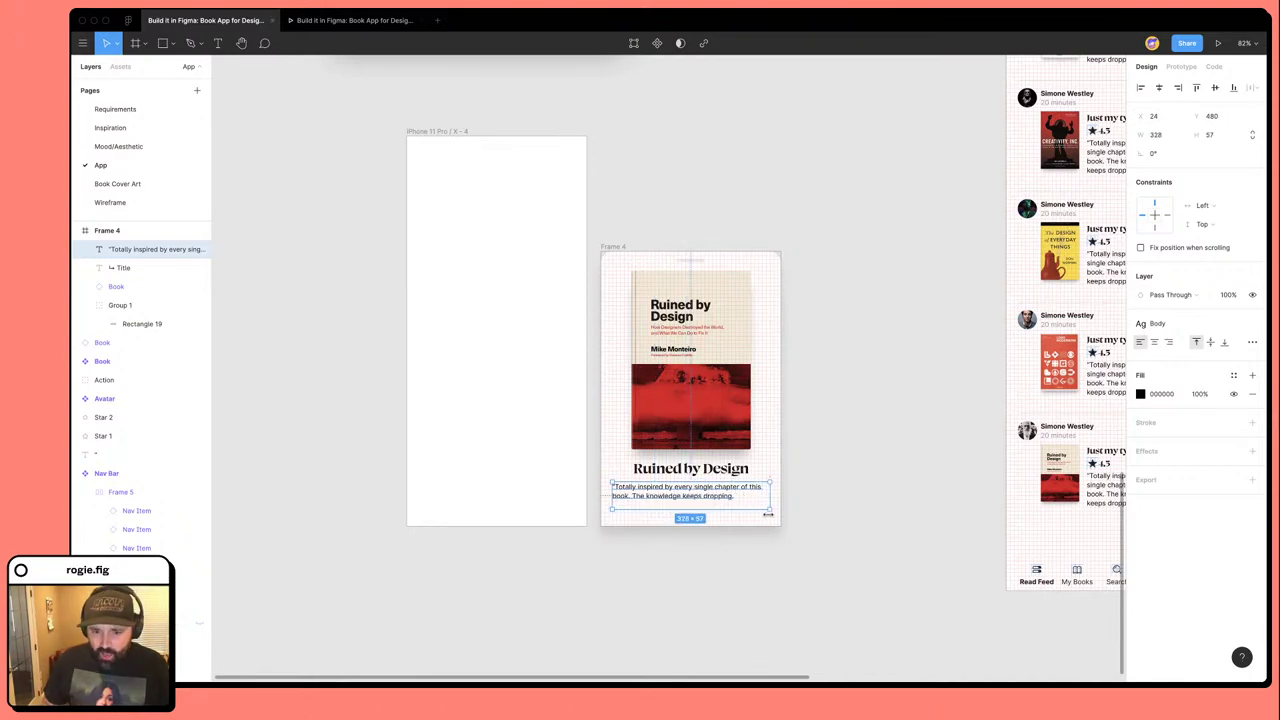
Left-align the title heading to match the paragraph beneath it.
click(705, 470)
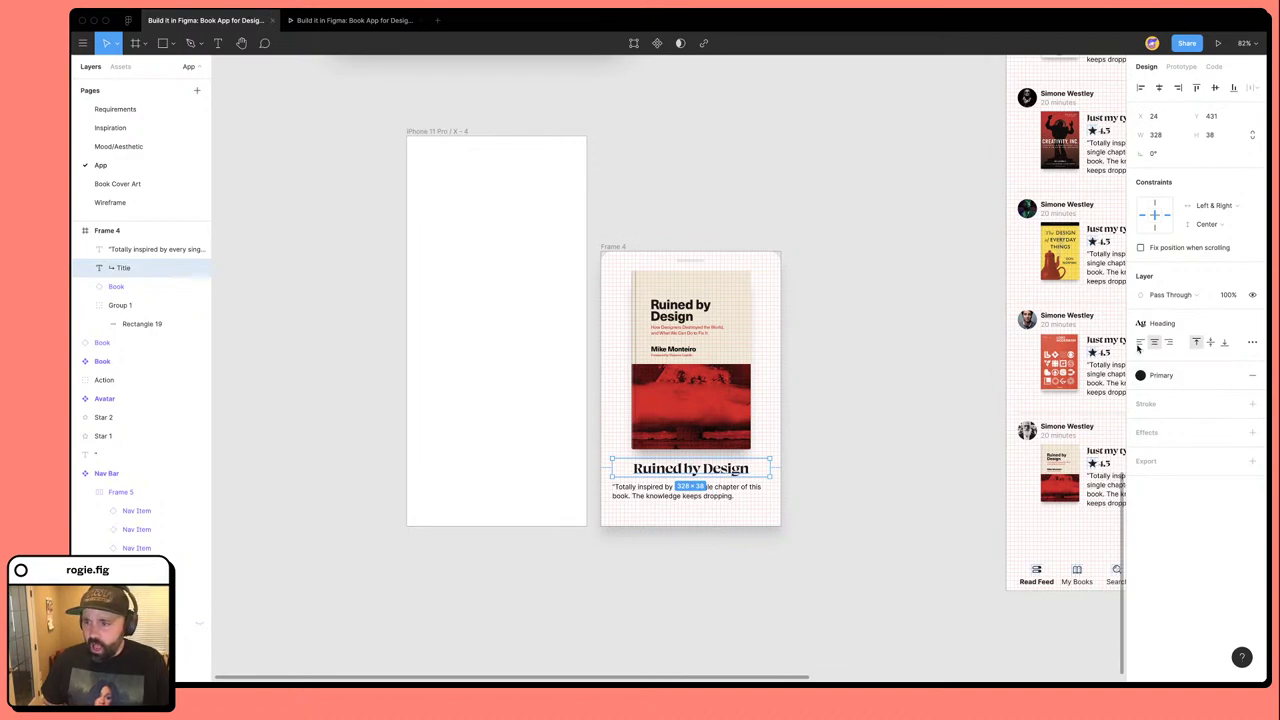
click(1139, 343)
click(752, 649)
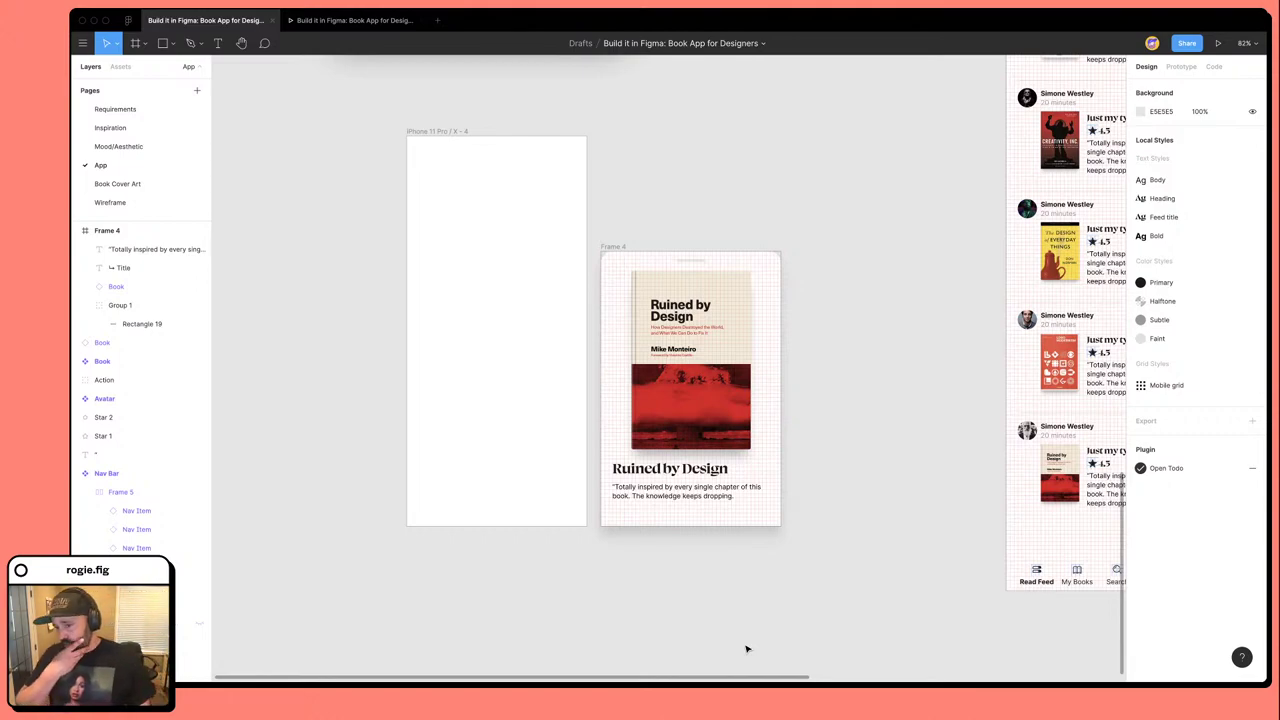
Hide the layout grids on all frames.
scroll(941, 425, right, 5)
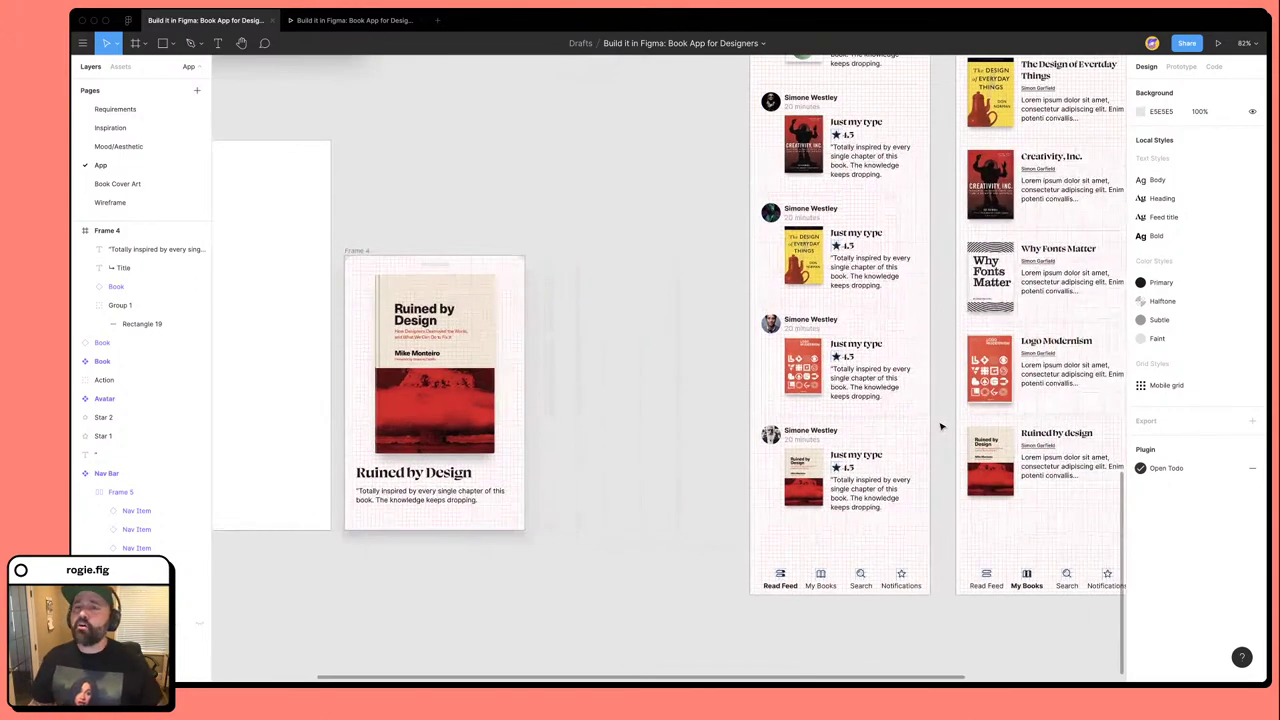
scroll(706, 432, down, 3)
scroll(653, 463, down, 4)
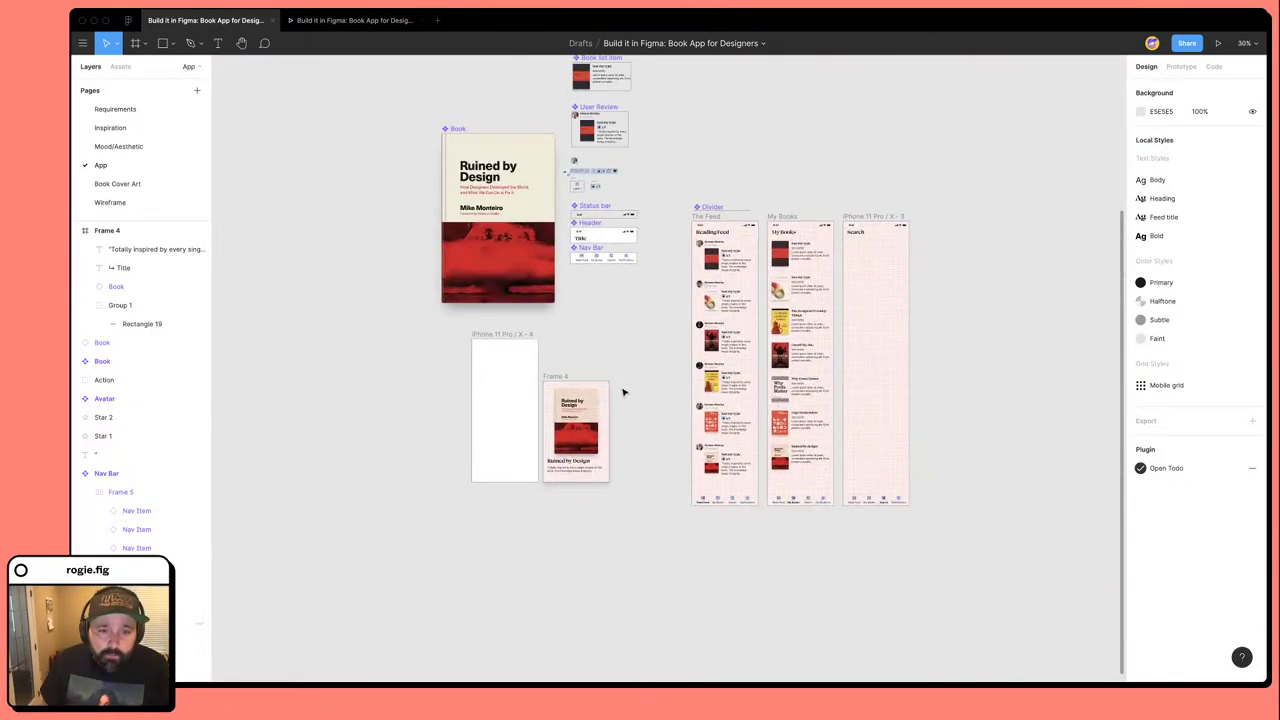
key(ctrl+g)
scroll(628, 452, right, 2)
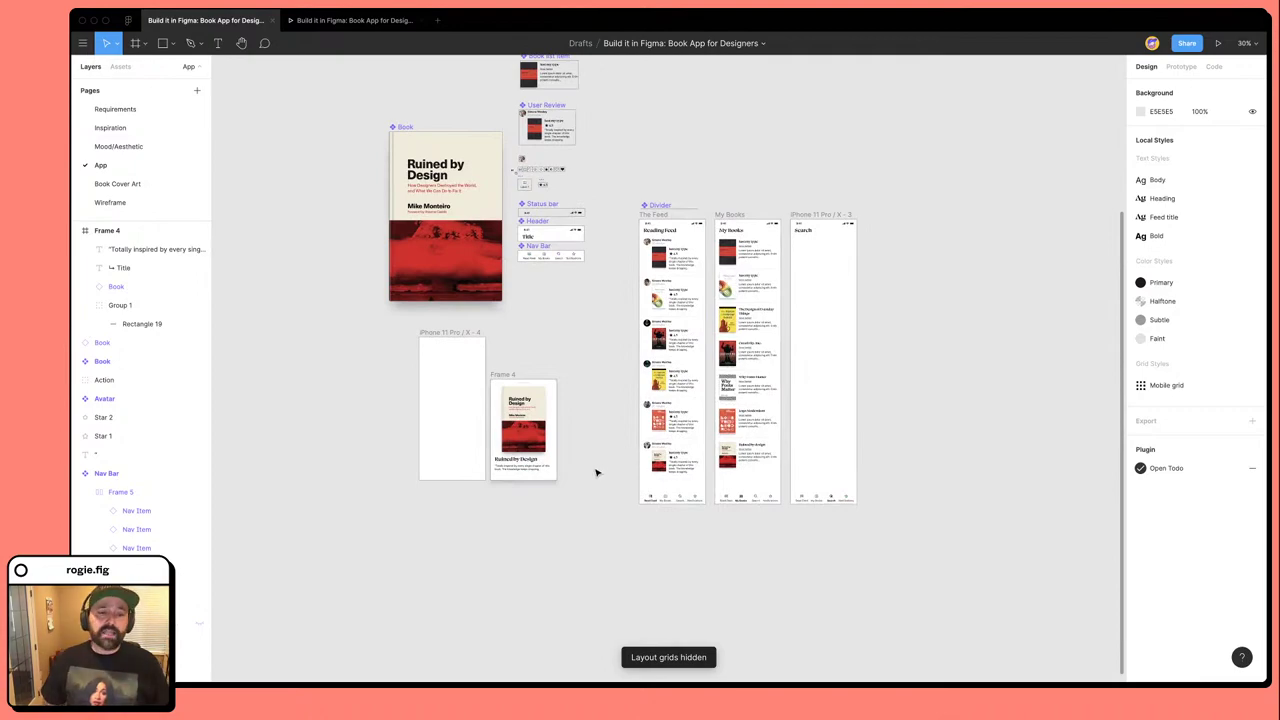
Set the constraints of the card's title and review text to Left & Right horizontally and Top vertically.
click(503, 375)
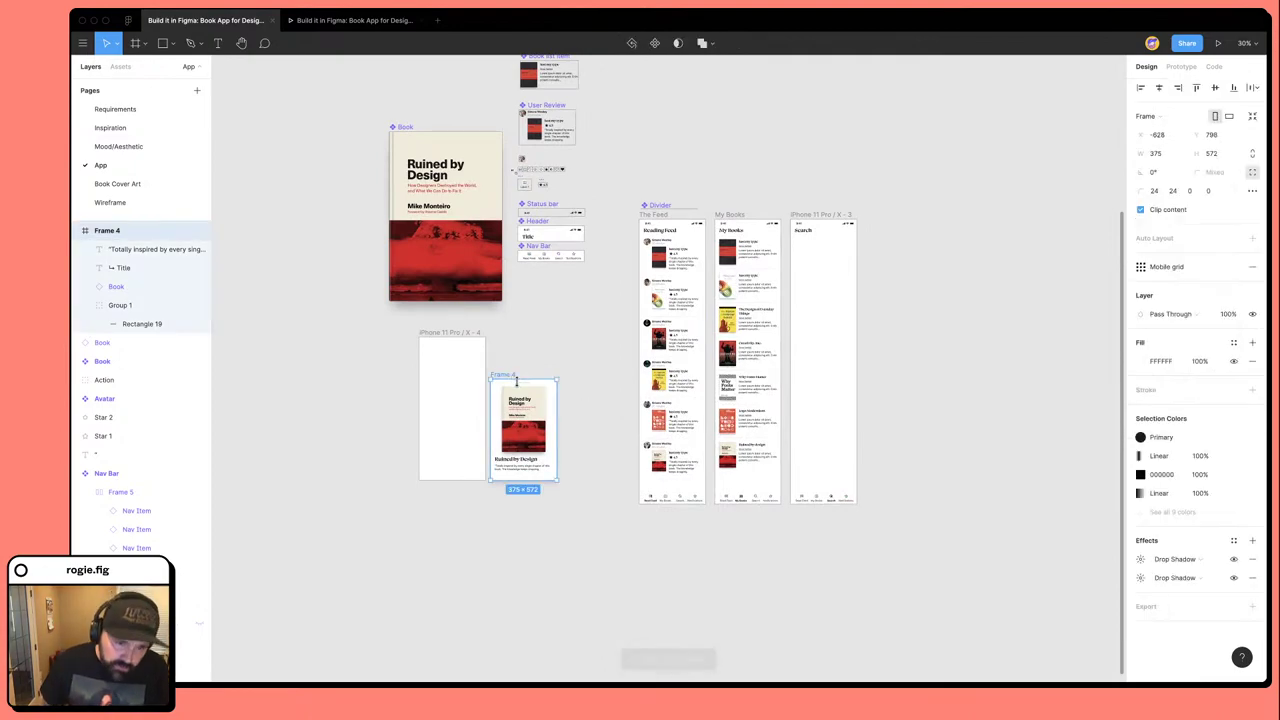
click(512, 462)
shift+click(514, 467)
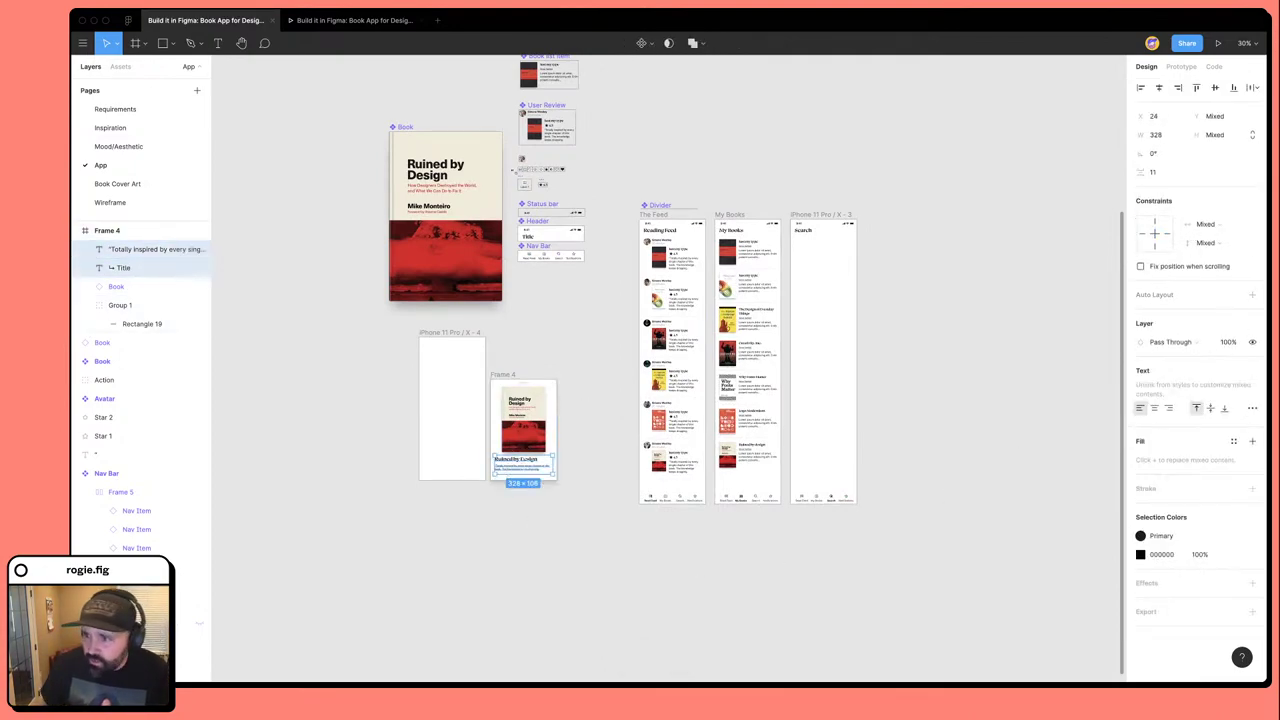
click(1206, 226)
click(1214, 252)
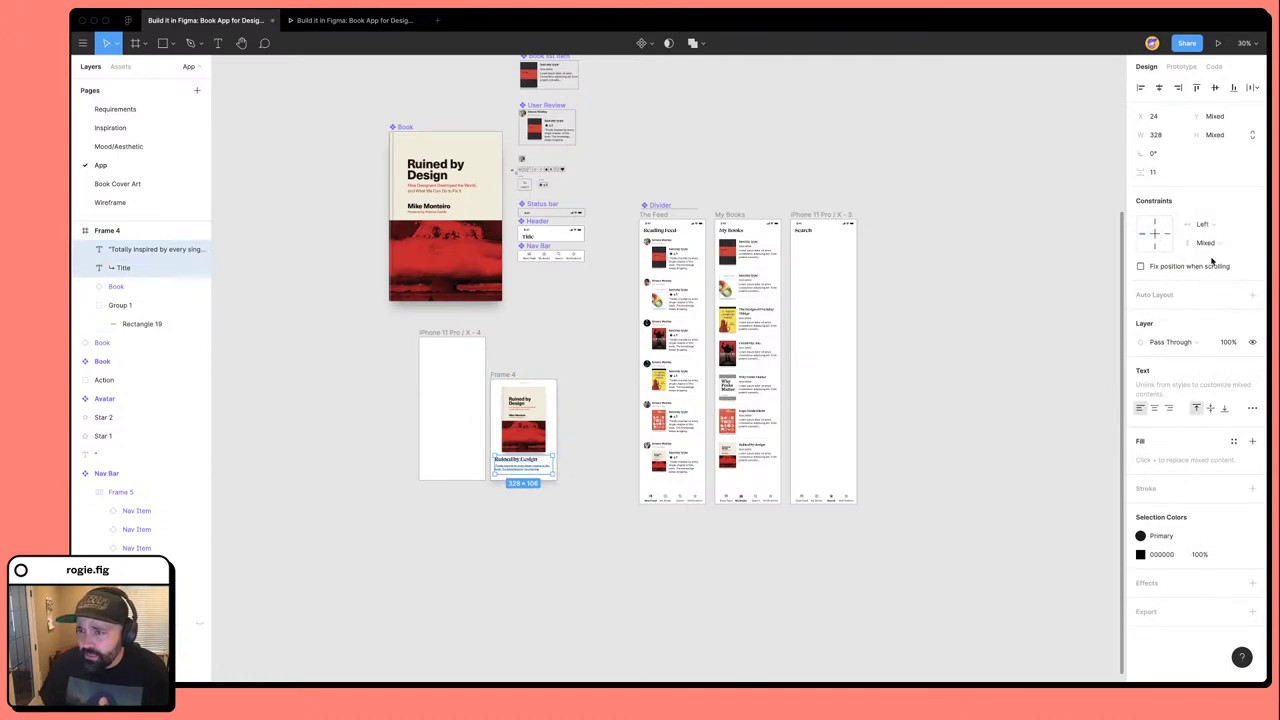
click(1210, 227)
click(1215, 252)
click(1200, 243)
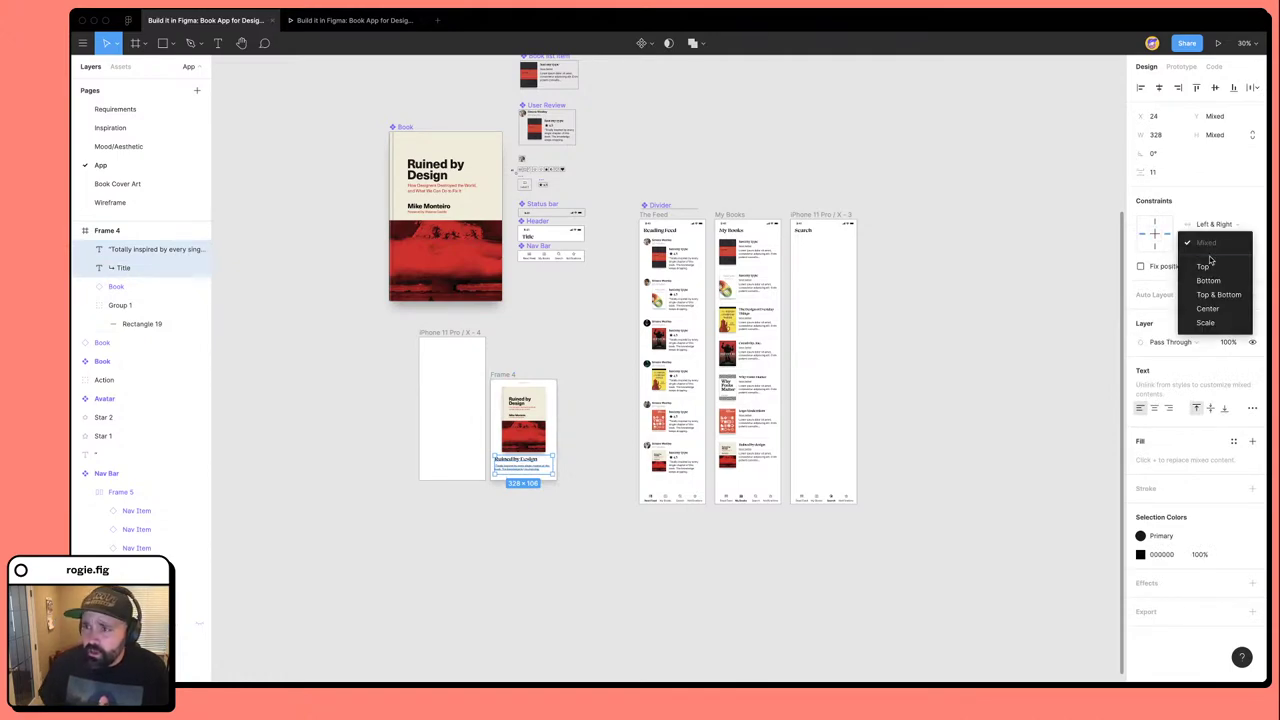
click(557, 549)
click(566, 546)
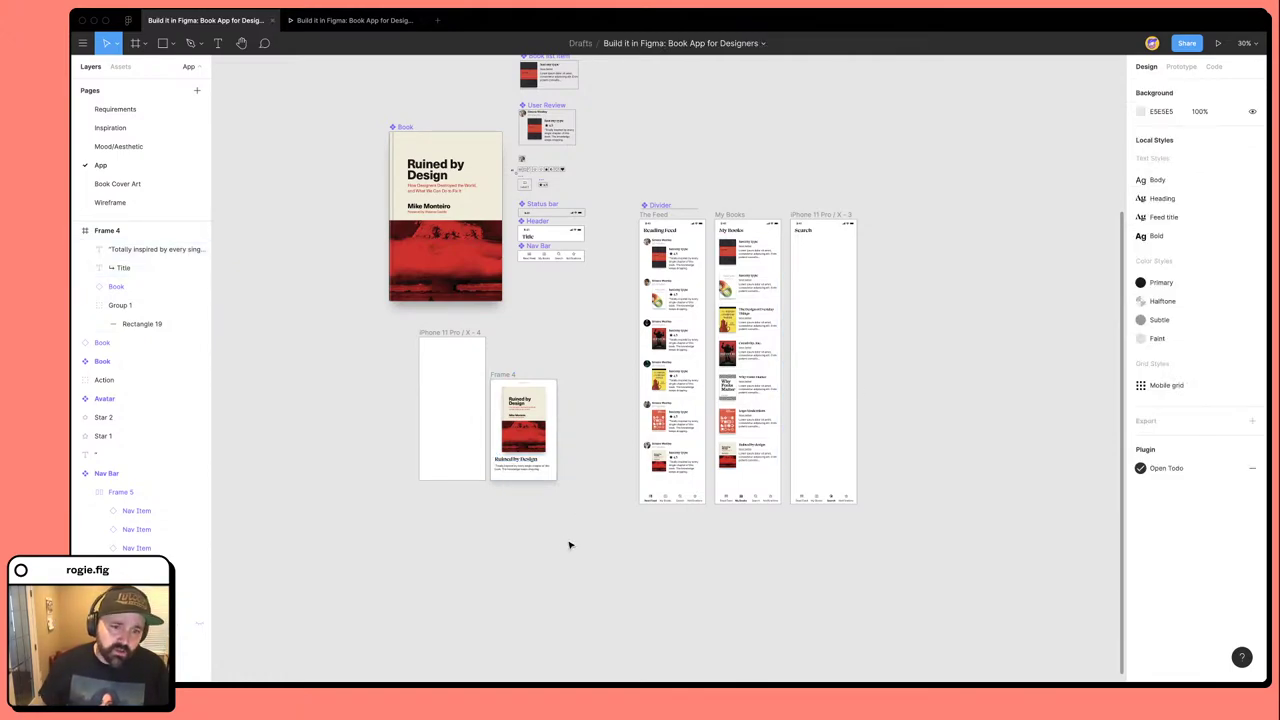
Shorten the card frame from its upper edge to a height of 556.
click(505, 375)
mouse_move(512, 378)
mouse_down()
mouse_move(515, 342)
mouse_move(510, 477)
mouse_move(512, 346)
mouse_move(510, 402)
mouse_move(511, 363)
mouse_move(512, 380)
mouse_up()
click(600, 400)
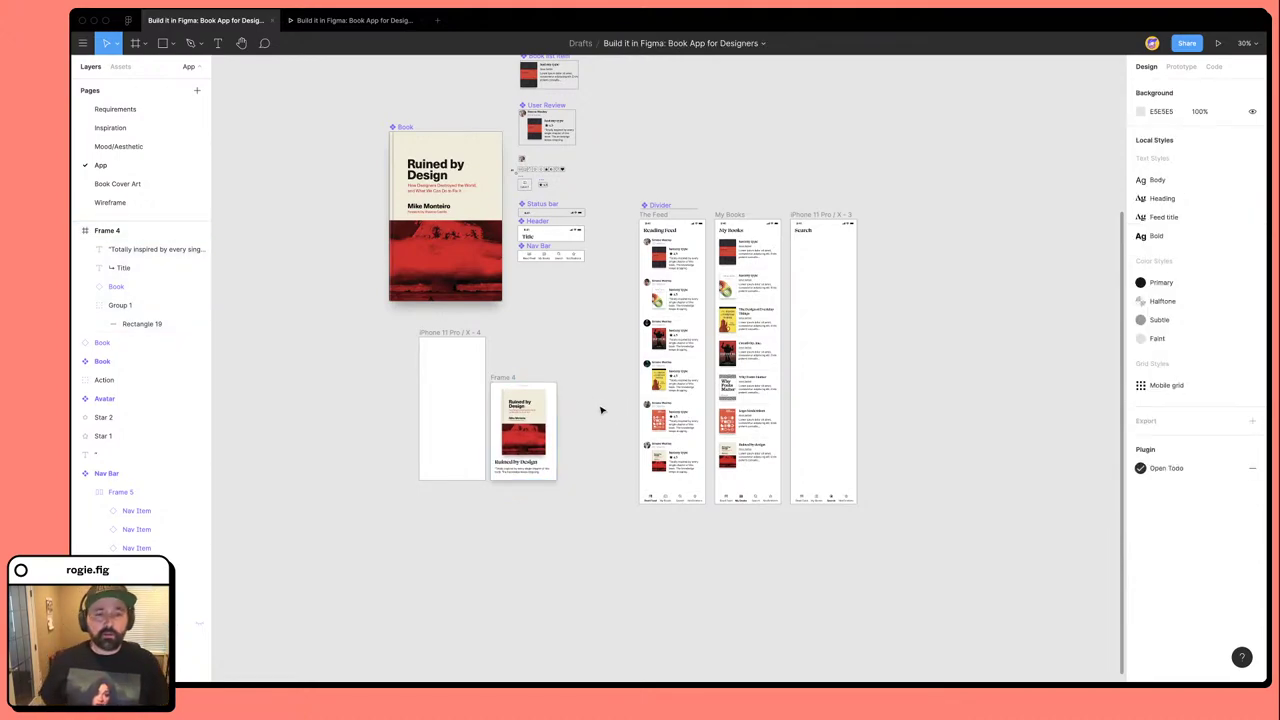
Convert the book card frame into a component and rename it "Book Detail".
click(512, 380)
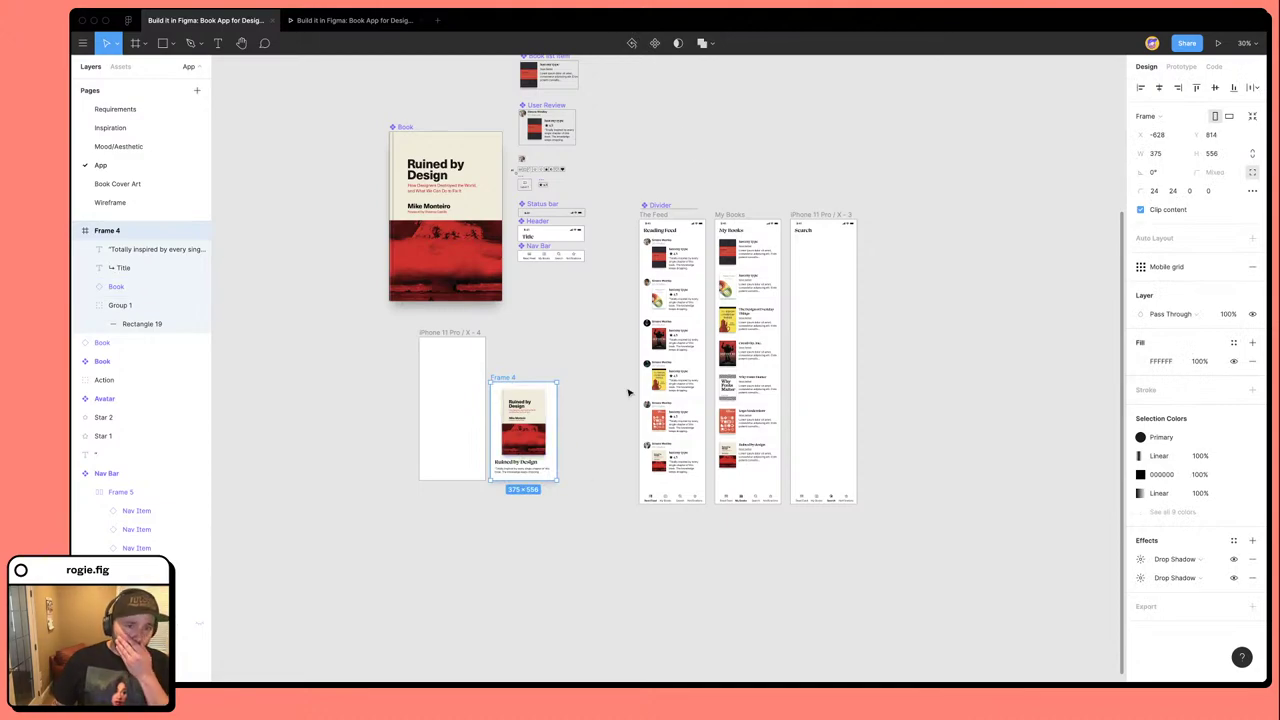
click(655, 43)
key(ctrl+r)
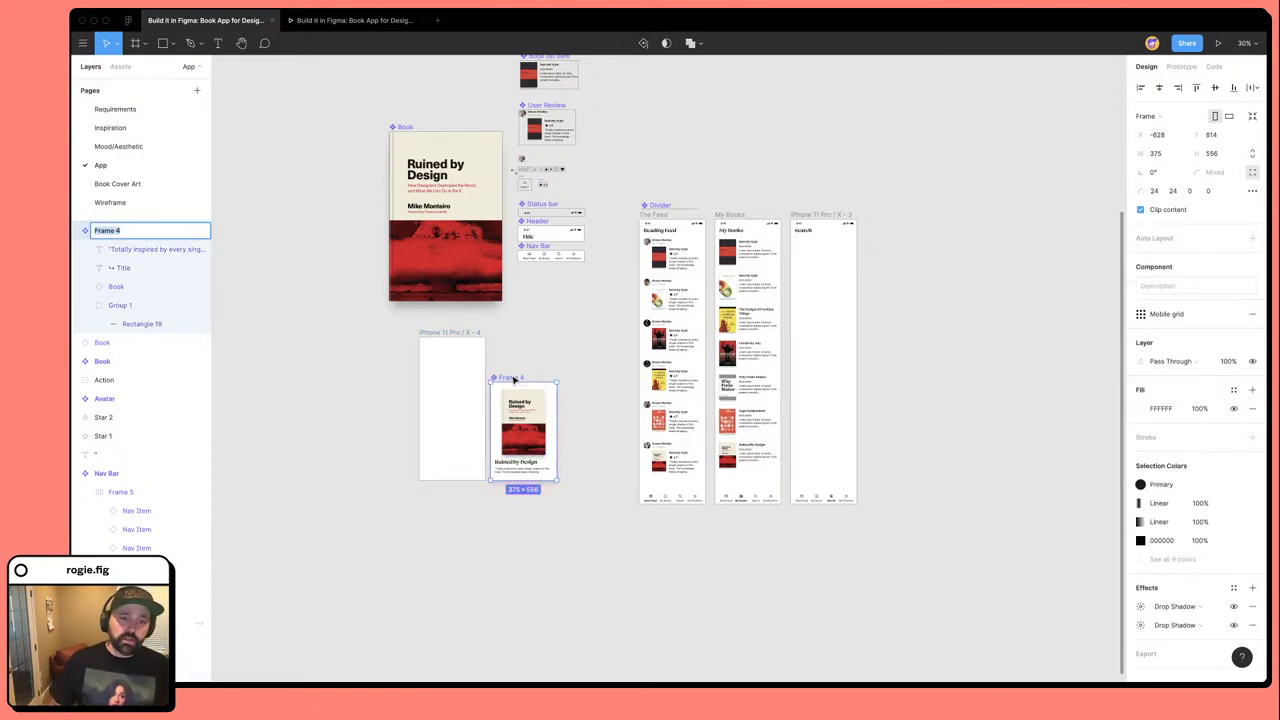
text(Book Deta)
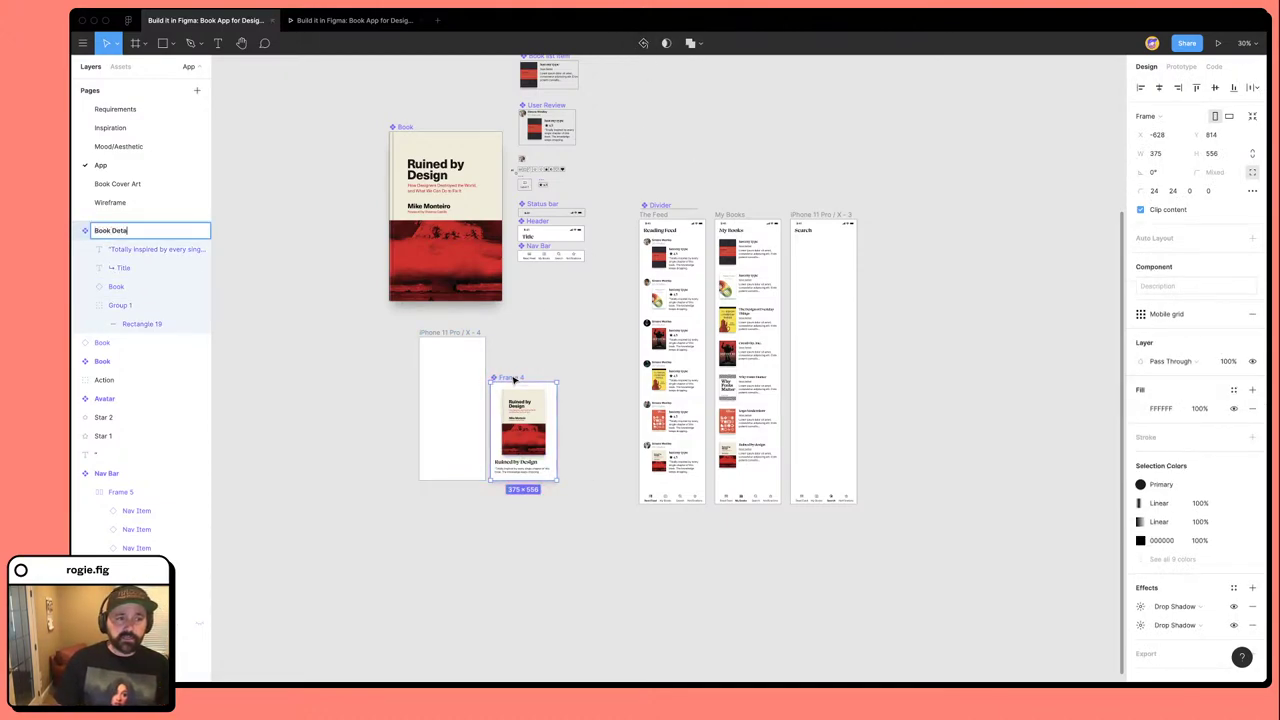
text(il)
key(Return)
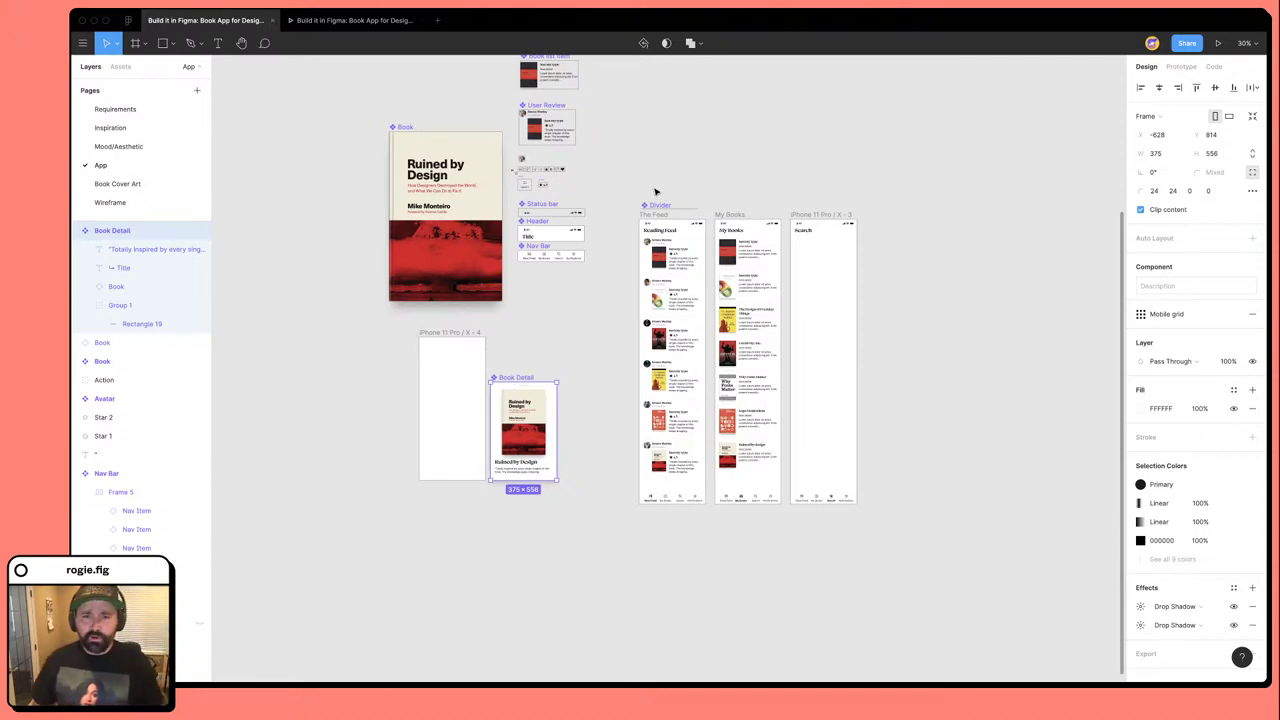
click(575, 465)
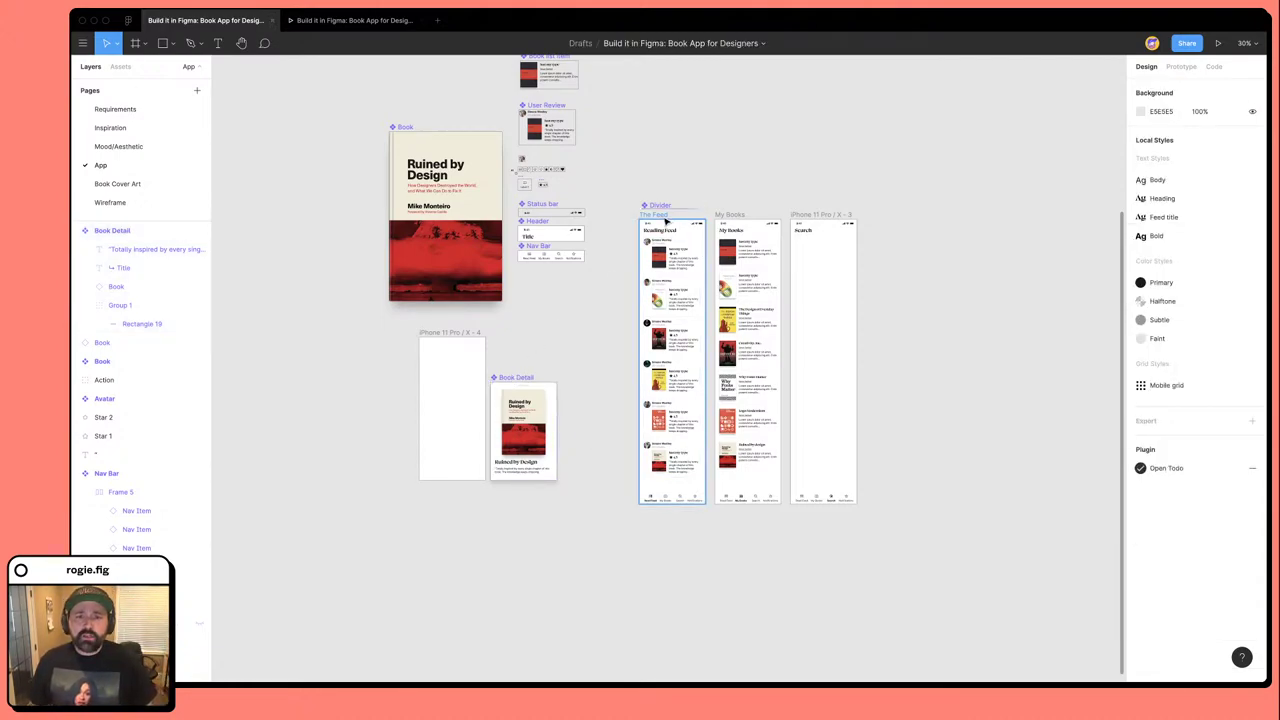
Connect the book content of the last review in The Feed to the Book Detail component with an on-tap prototype interaction.
scroll(666, 222, up, 5)
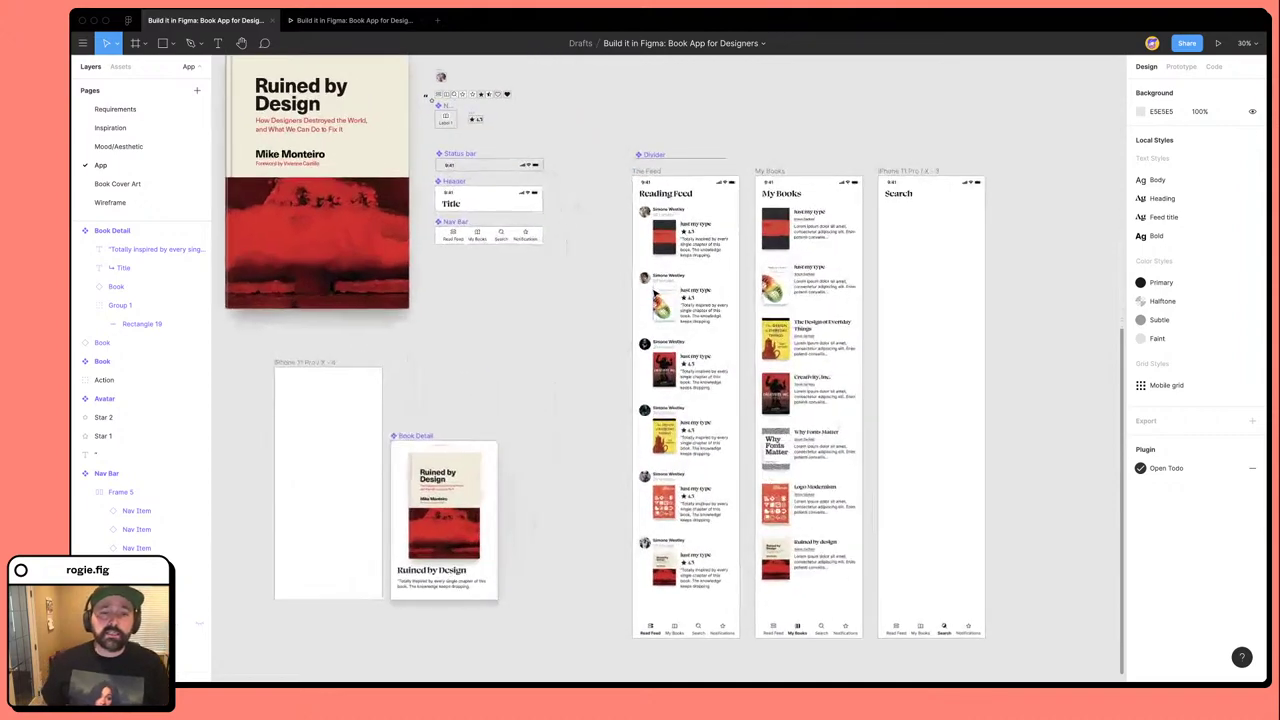
double_click(671, 243)
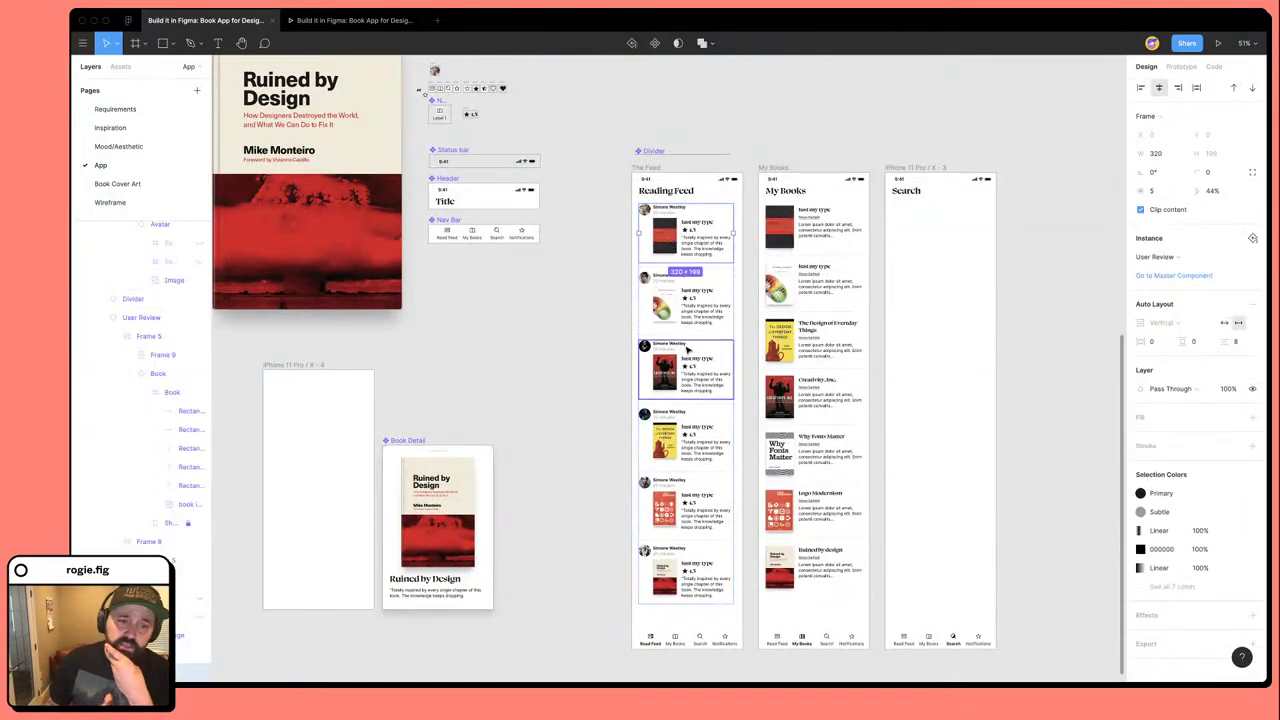
double_click(678, 592)
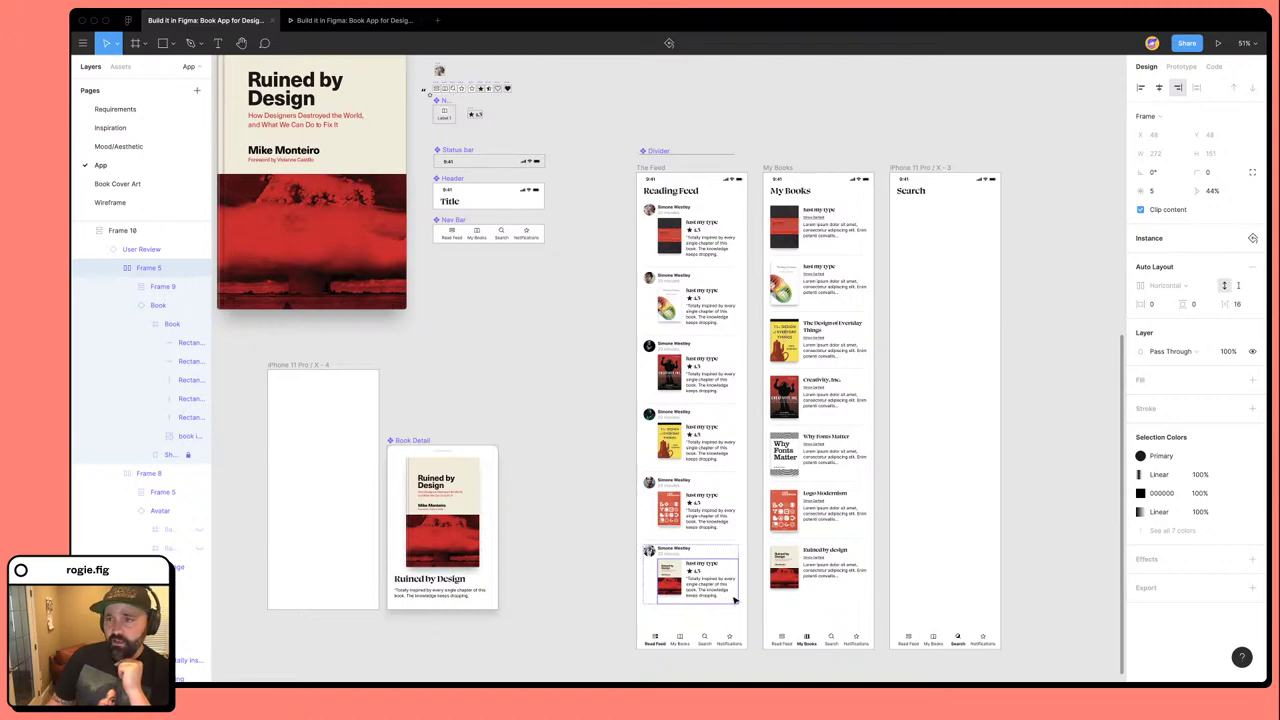
key(shift+e)
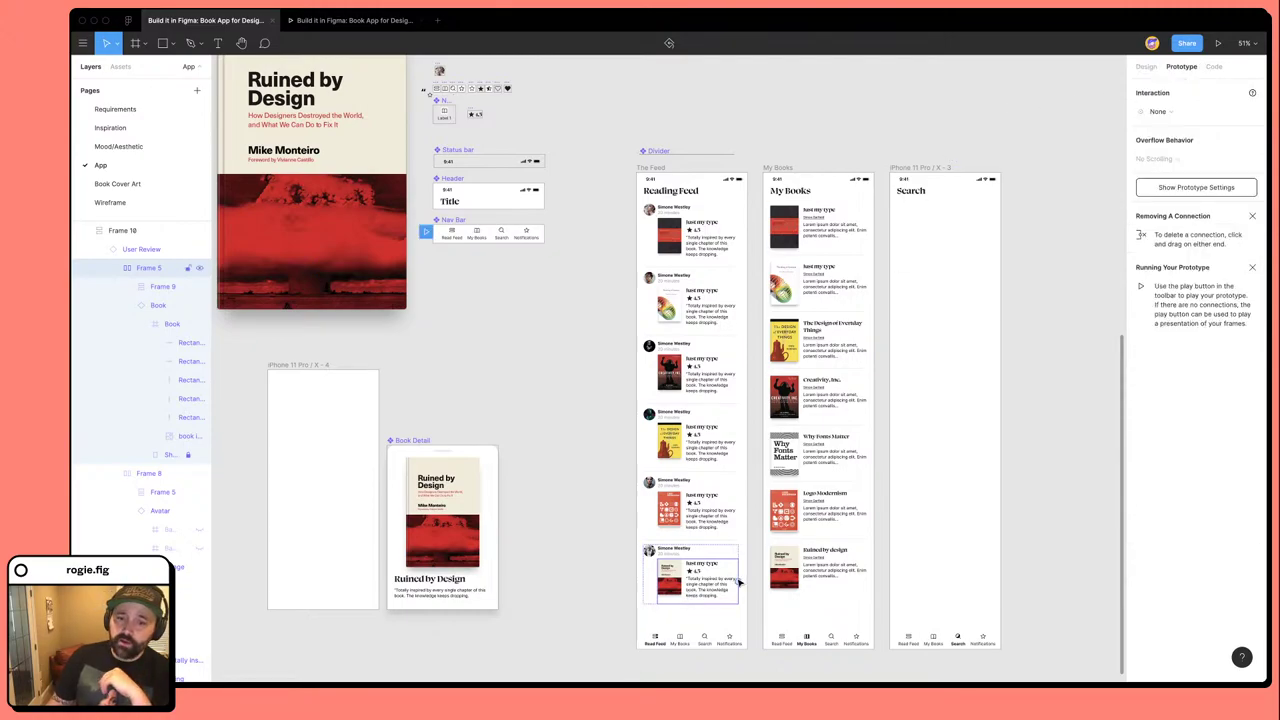
drag(739, 582, 488, 535)
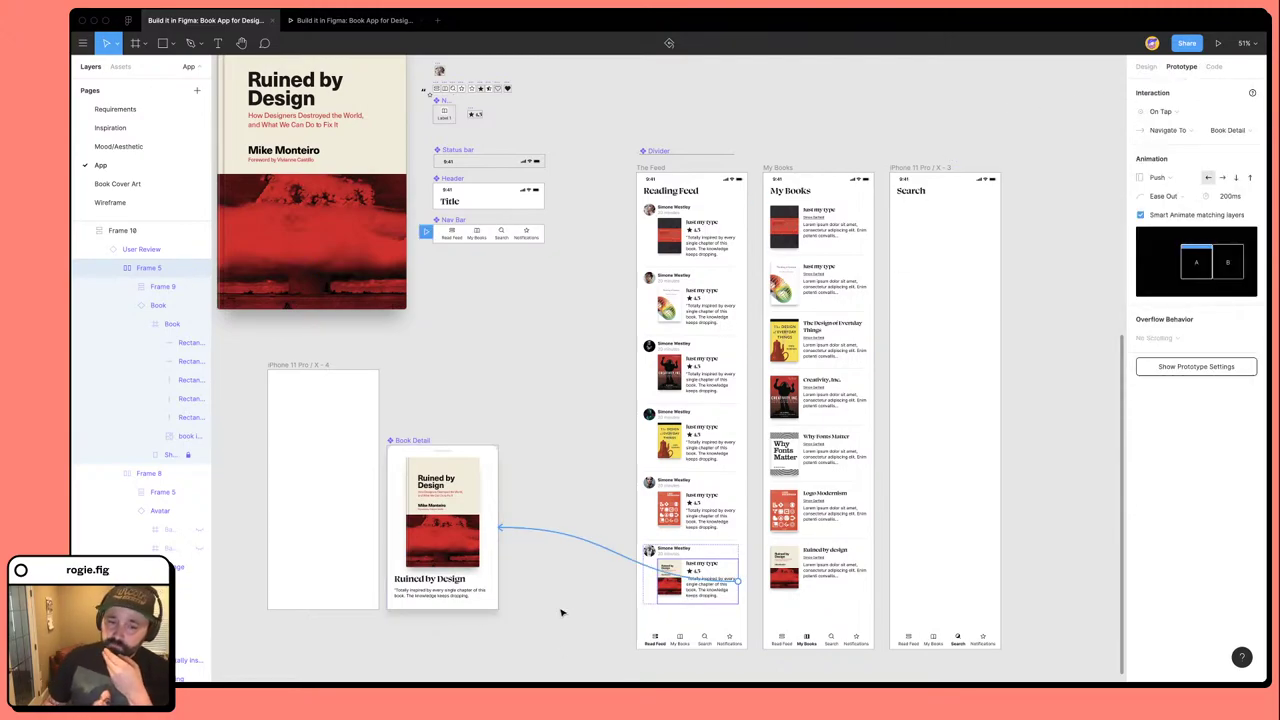
Delete the empty iPhone 11 Pro / X - 4 frame beside the Book Detail component.
scroll(560, 606, right, 2)
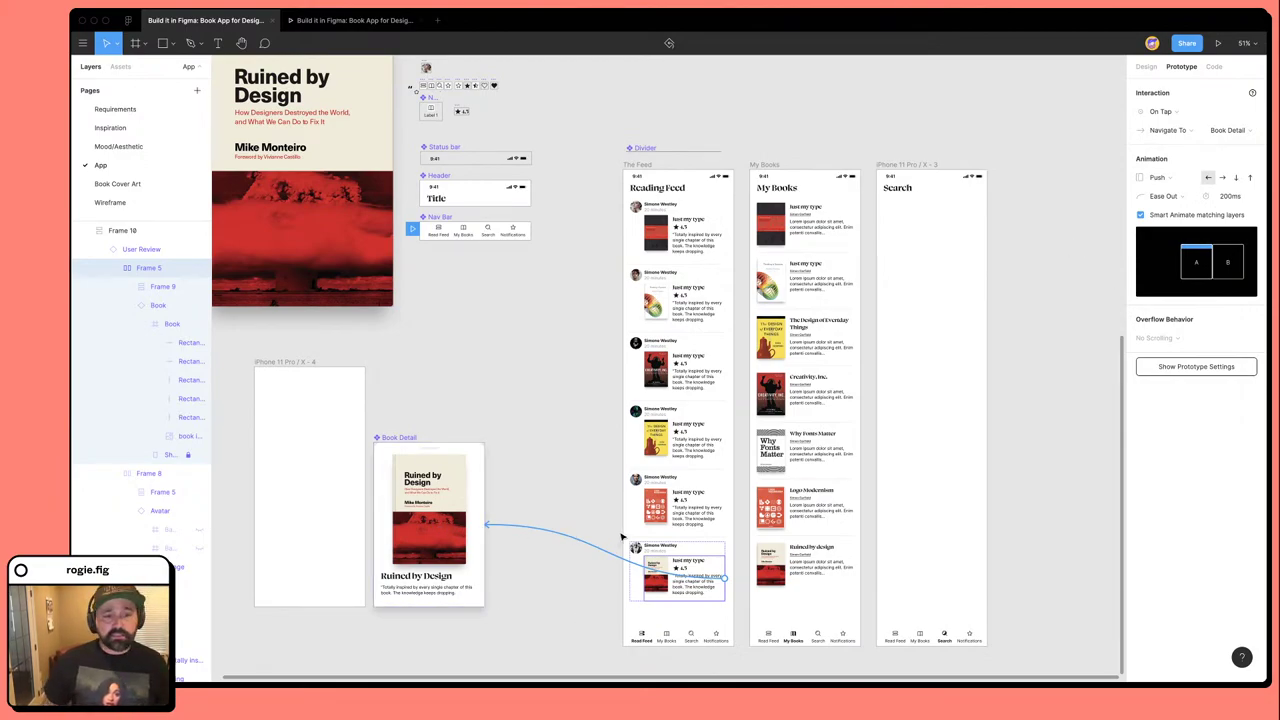
click(323, 368)
key(Delete)
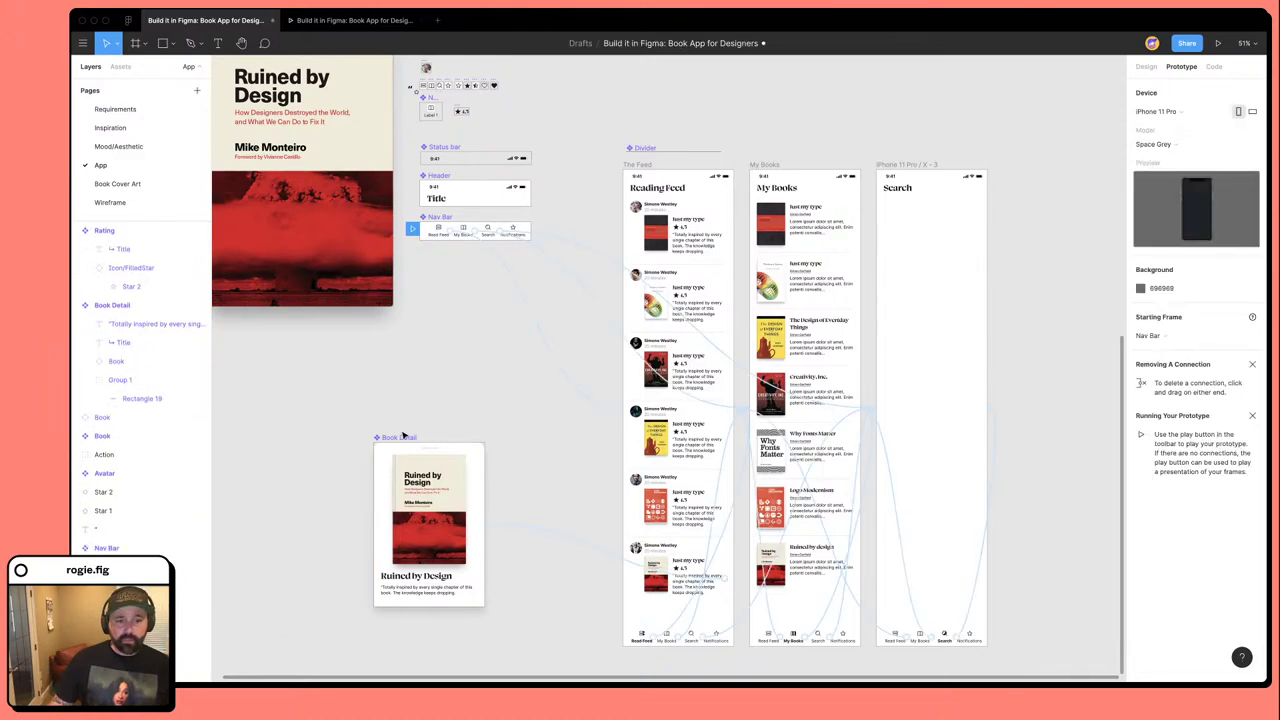
Change the action of the connection between the last feed review and Book Detail to Open Overlay.
click(401, 440)
drag(484, 533, 677, 572)
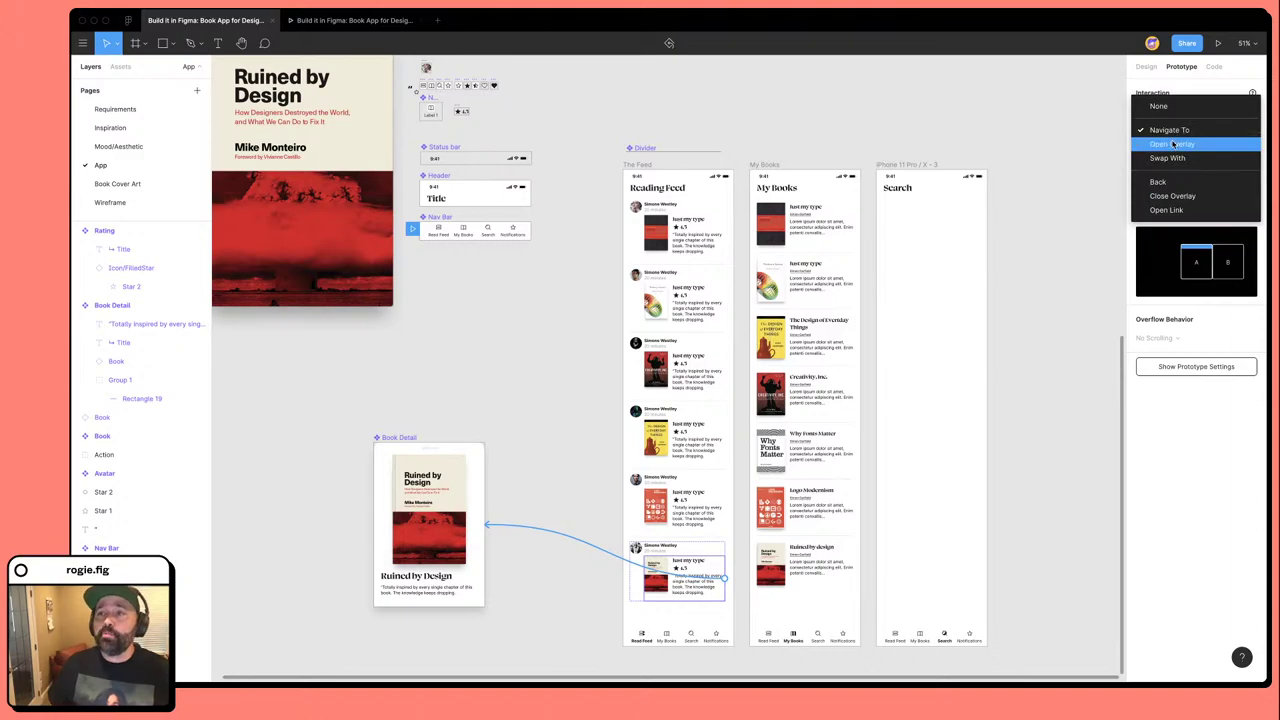
click(1173, 144)
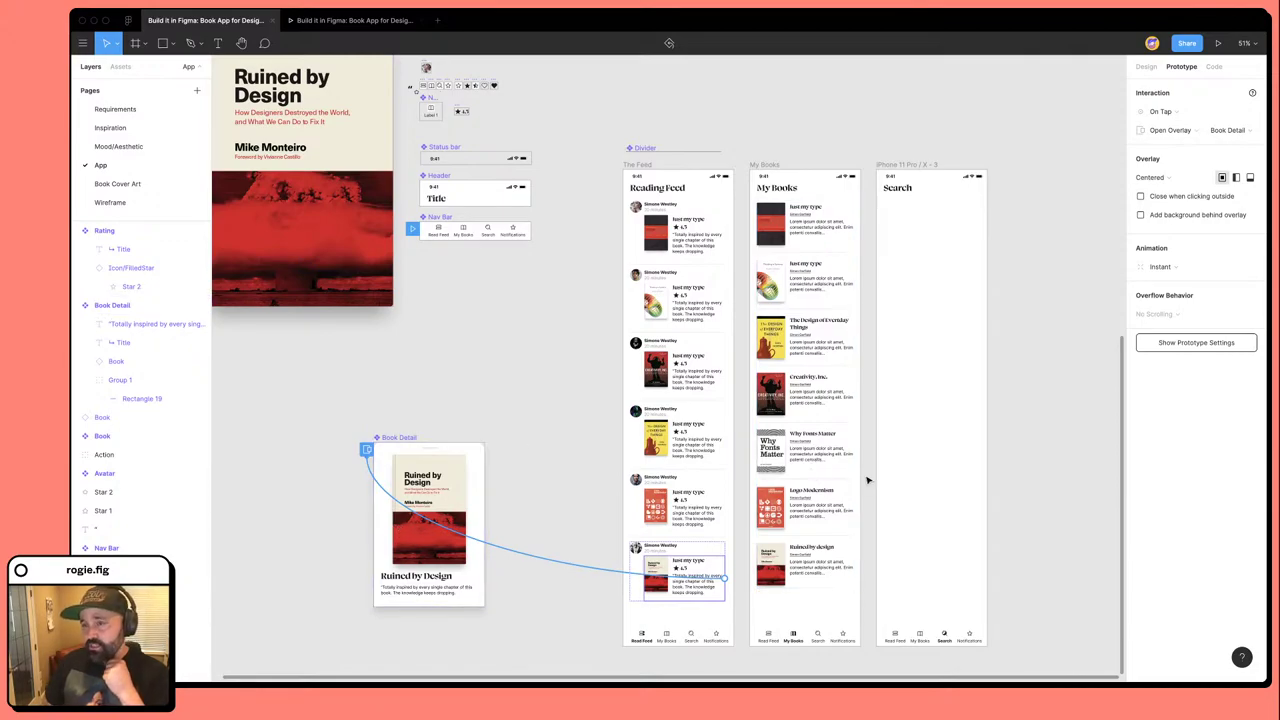
Preview the prototype, go to the Reading Feed and open the overlay from the Ruined by Design review.
click(337, 22)
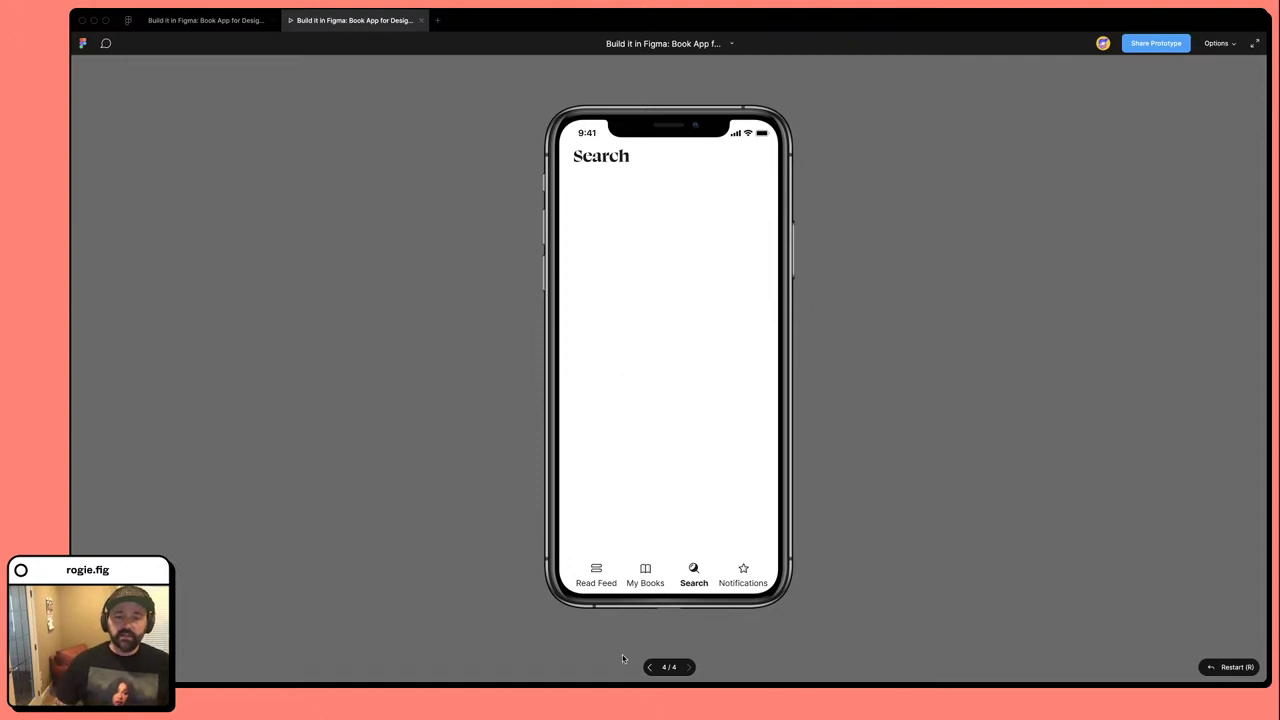
click(596, 575)
scroll(640, 494, down, 5)
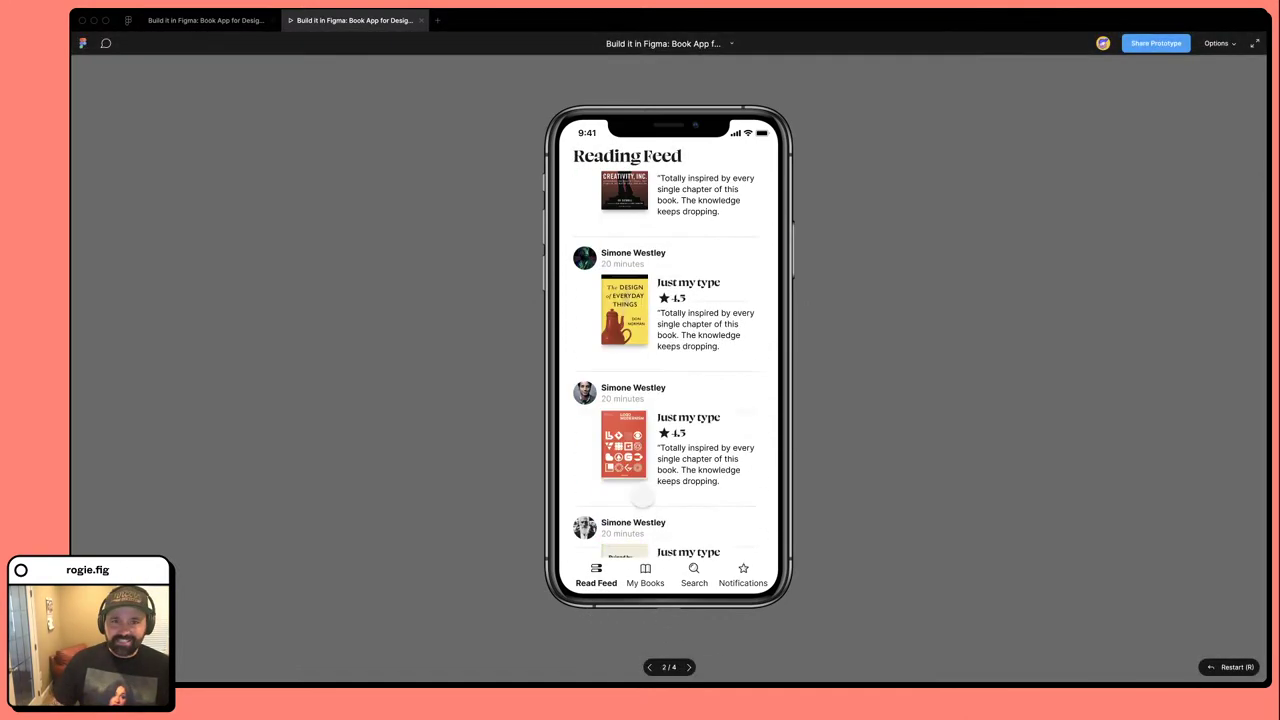
scroll(641, 497, down, 2)
click(641, 458)
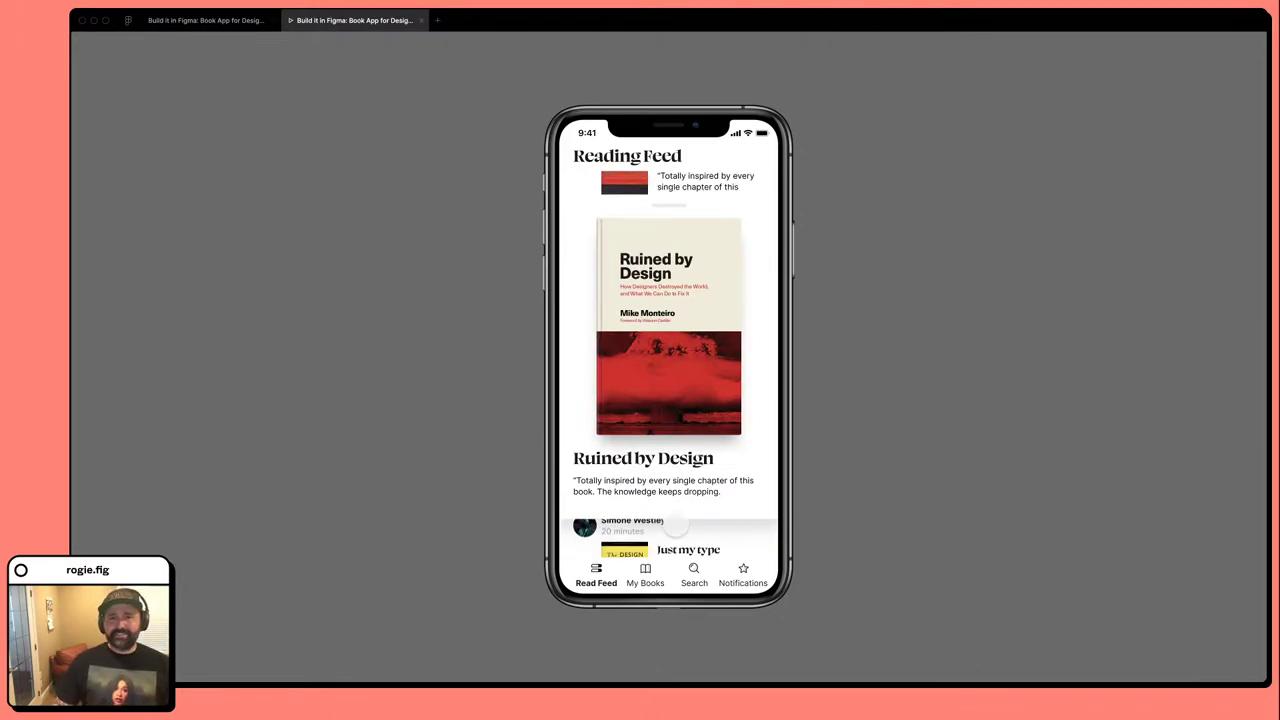
Position the Book Detail overlay at Bottom Center, let it close when clicking outside, and add a background behind it.
click(260, 20)
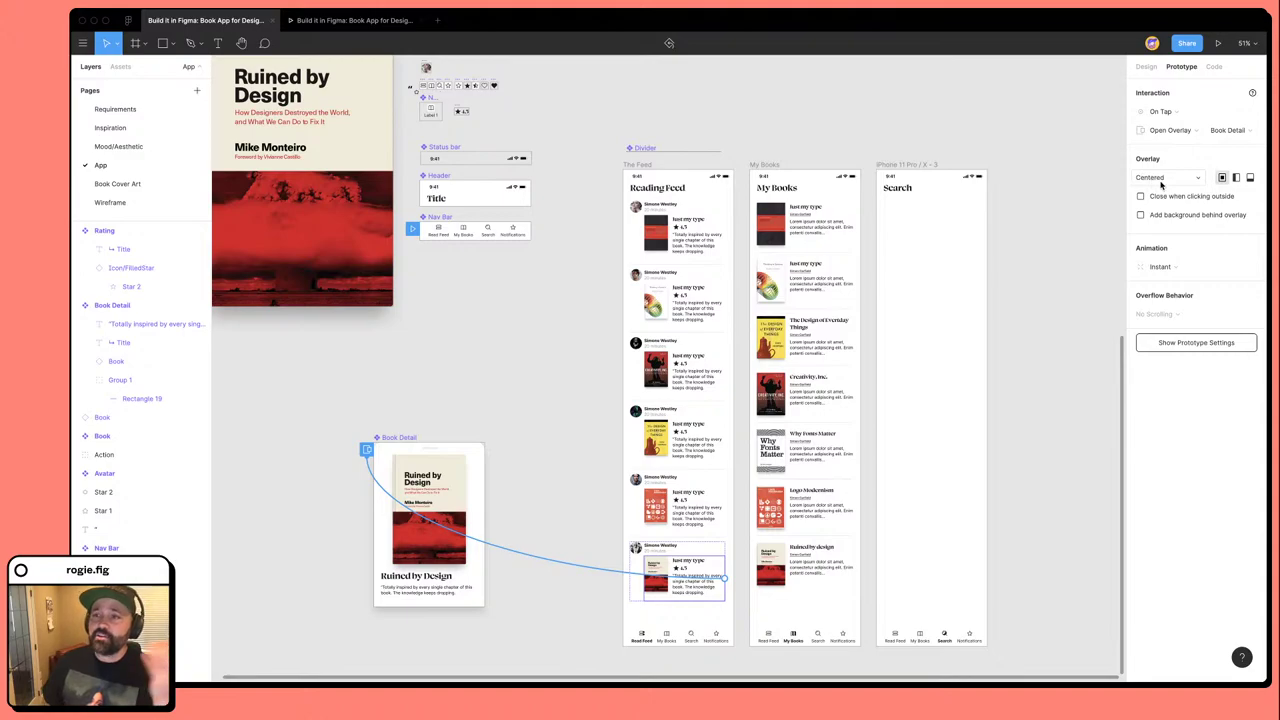
click(1166, 180)
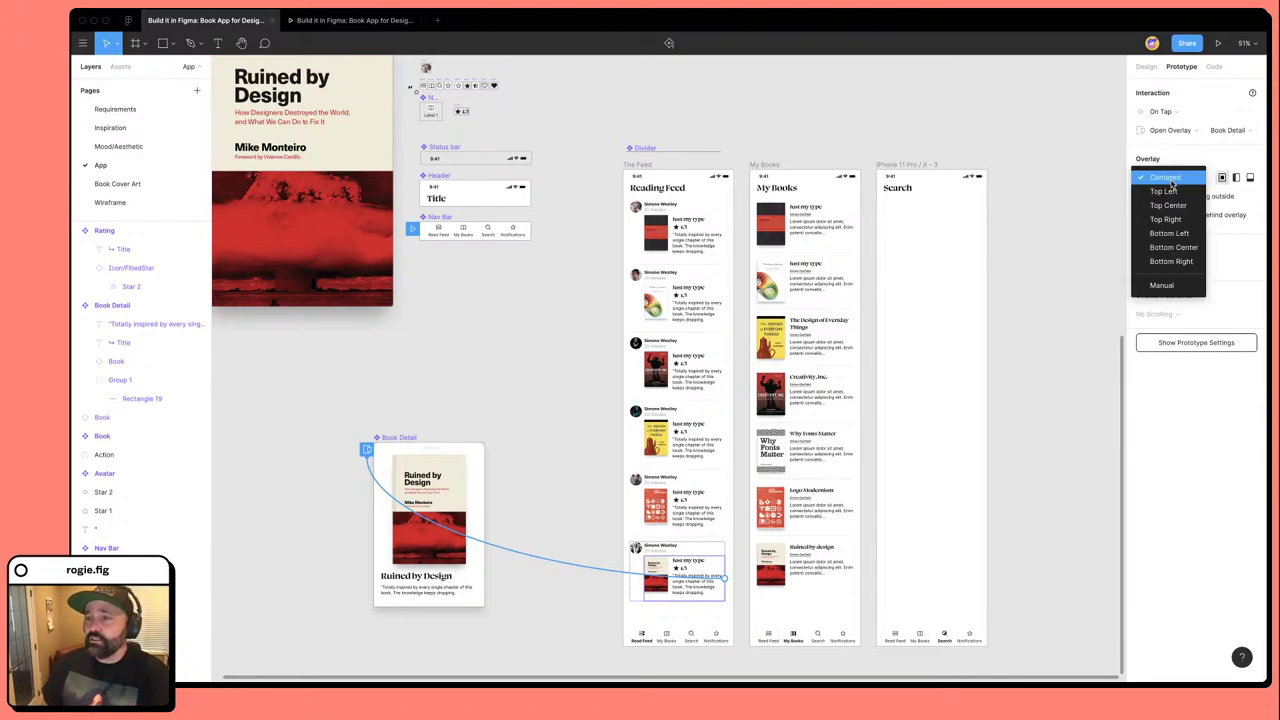
click(1175, 248)
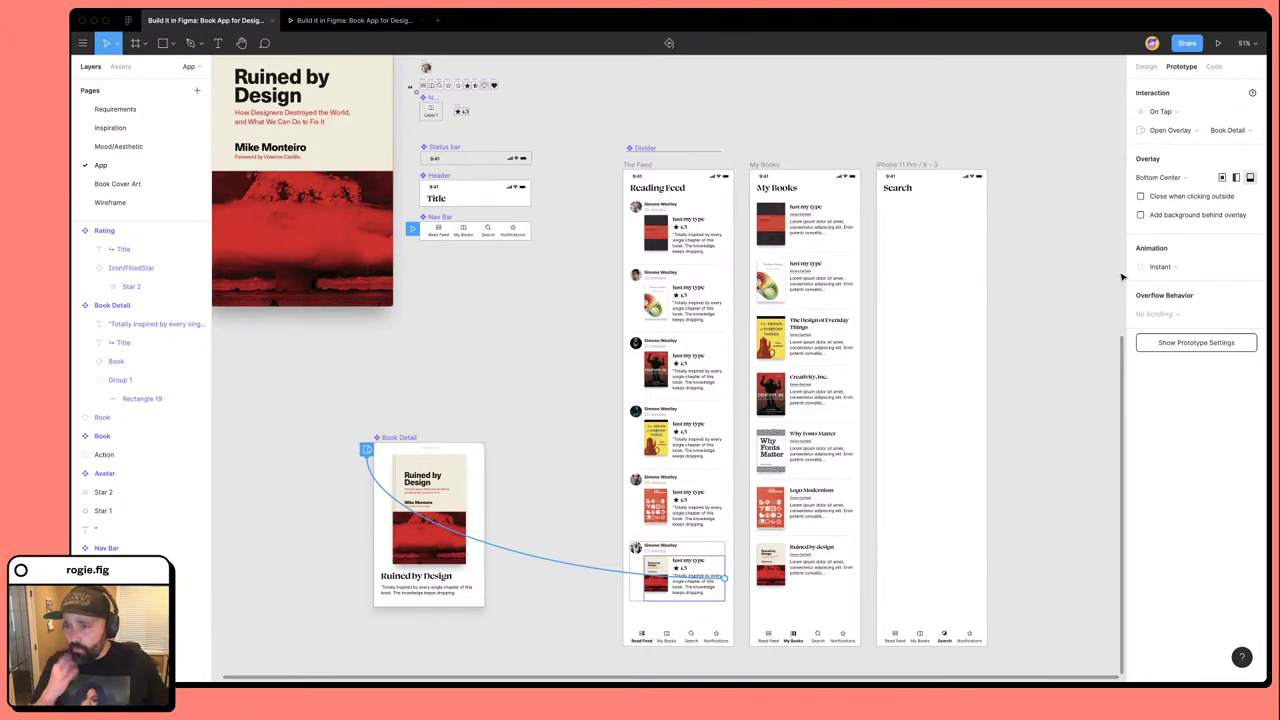
click(1172, 197)
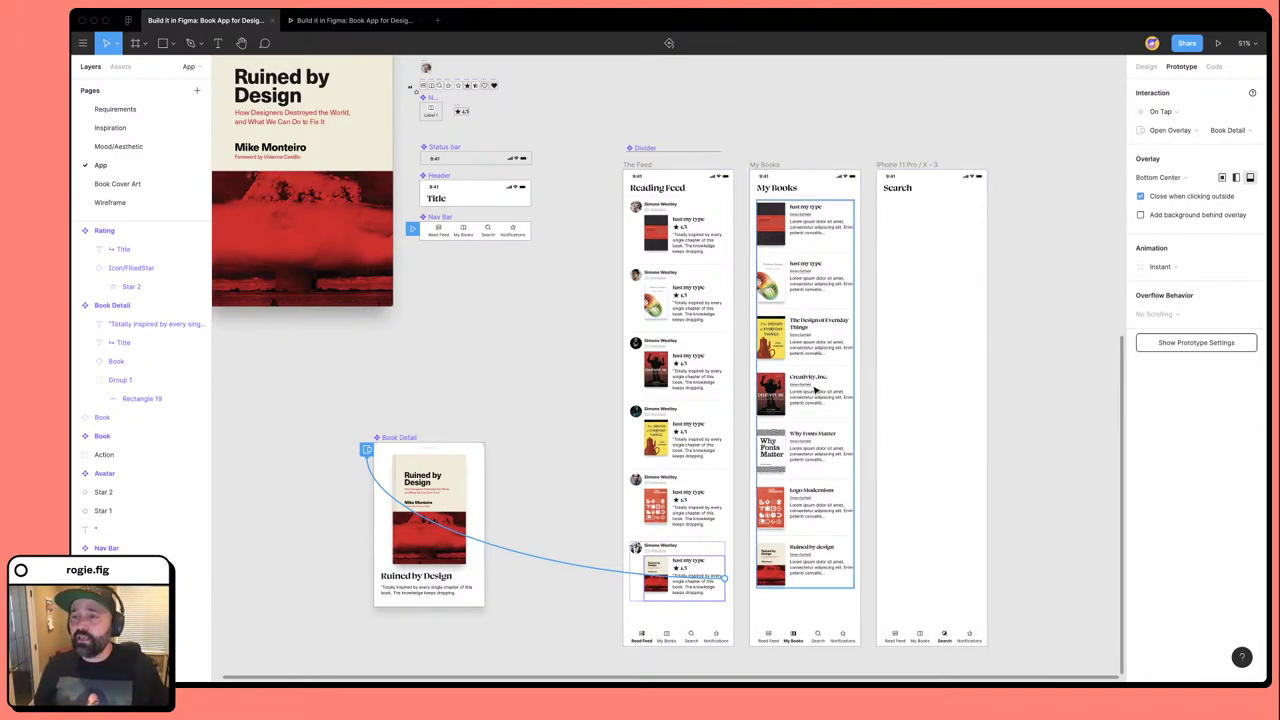
click(1188, 219)
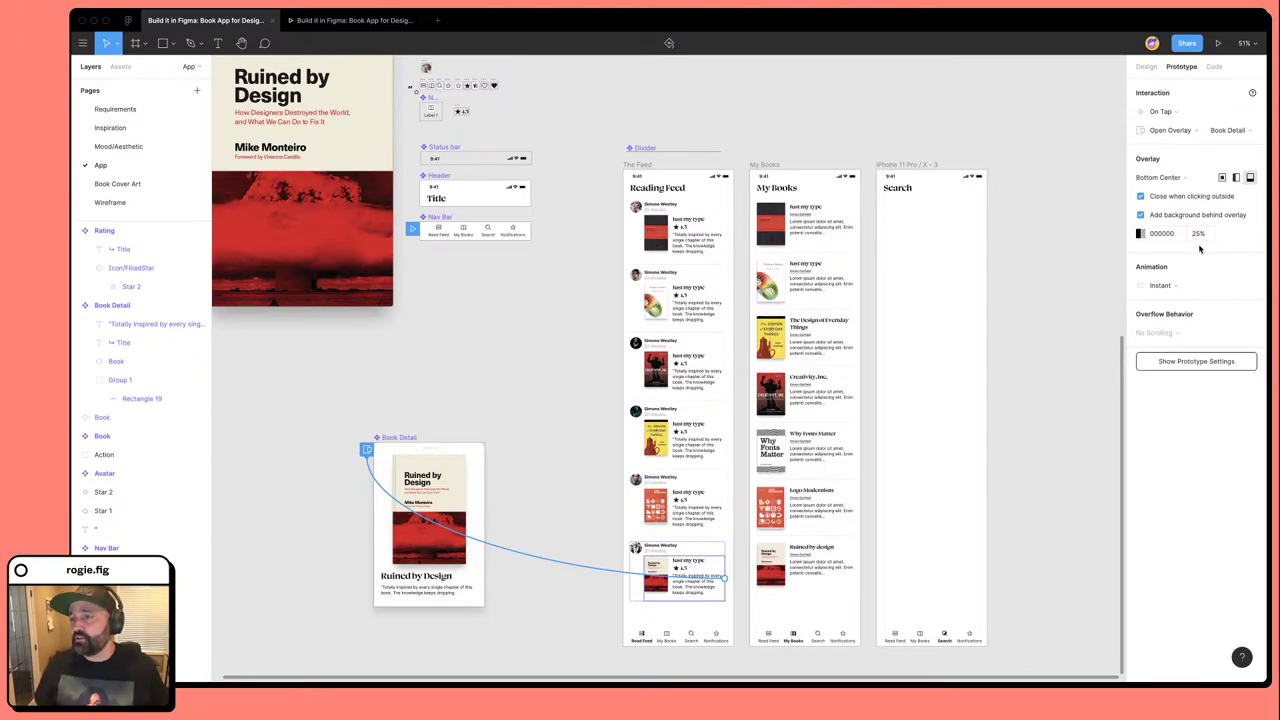
Set the overlay's animation to Move In with the upward direction.
click(1163, 288)
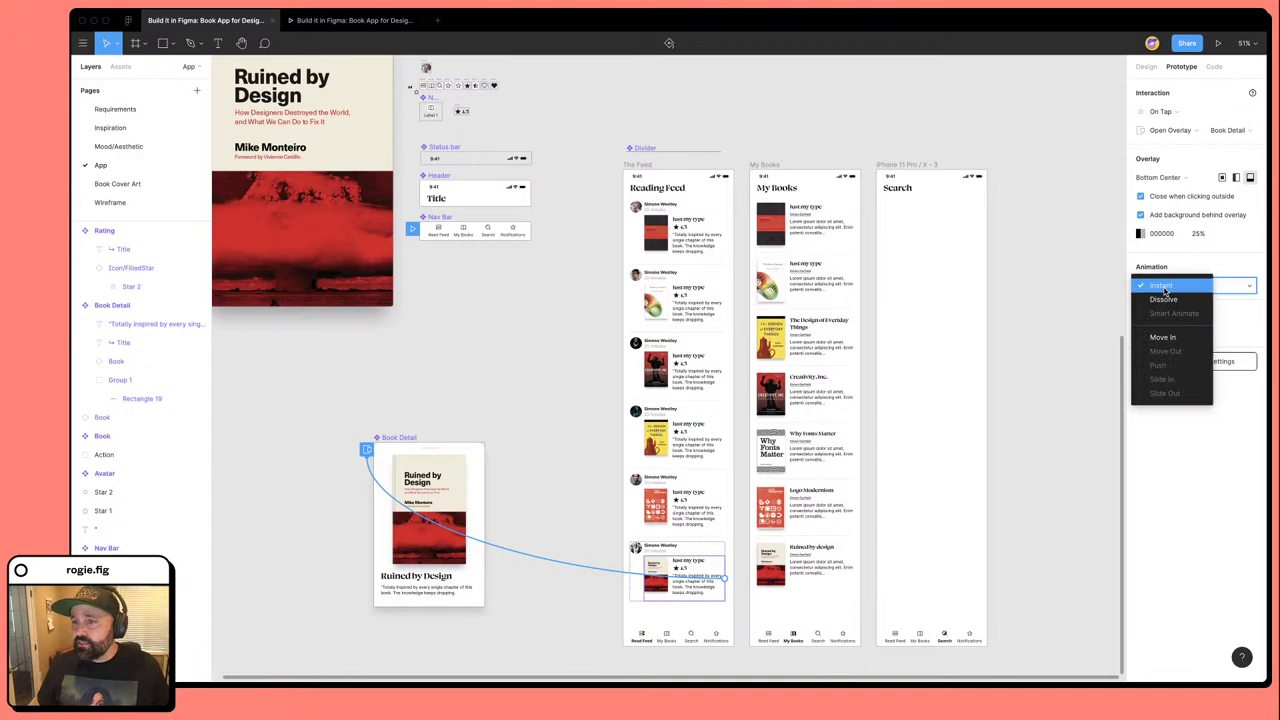
click(1163, 337)
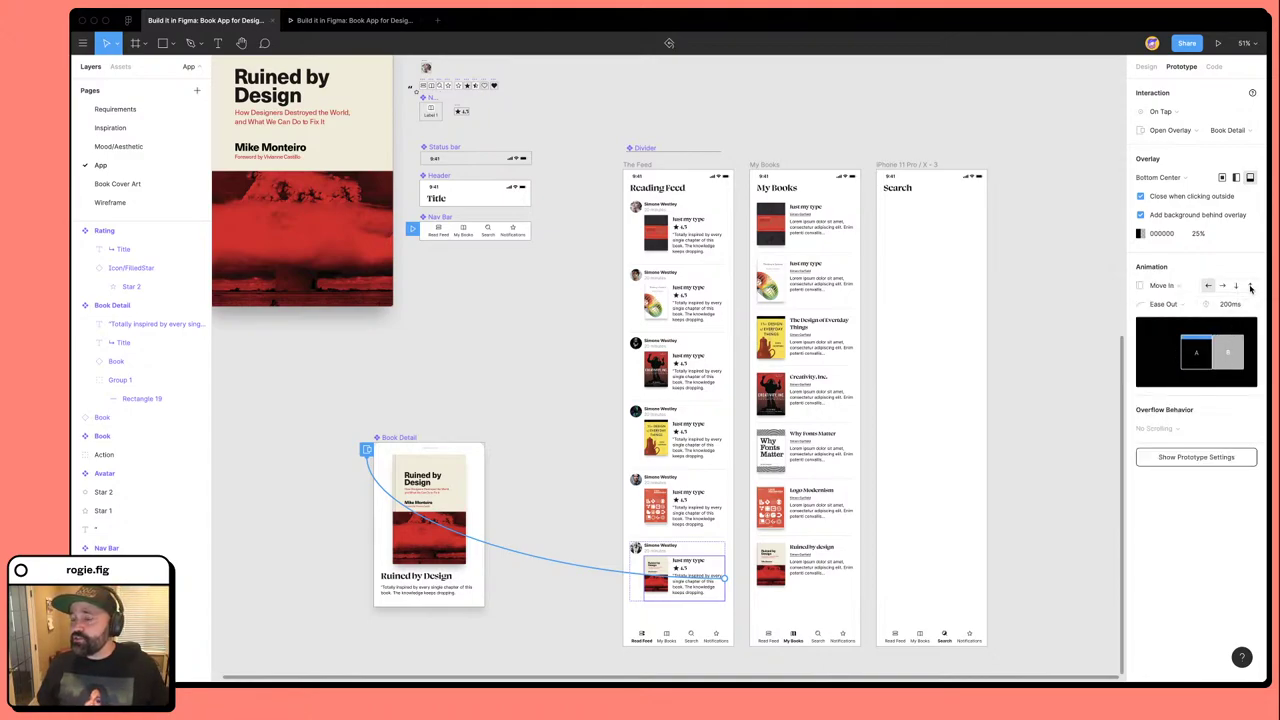
click(1250, 286)
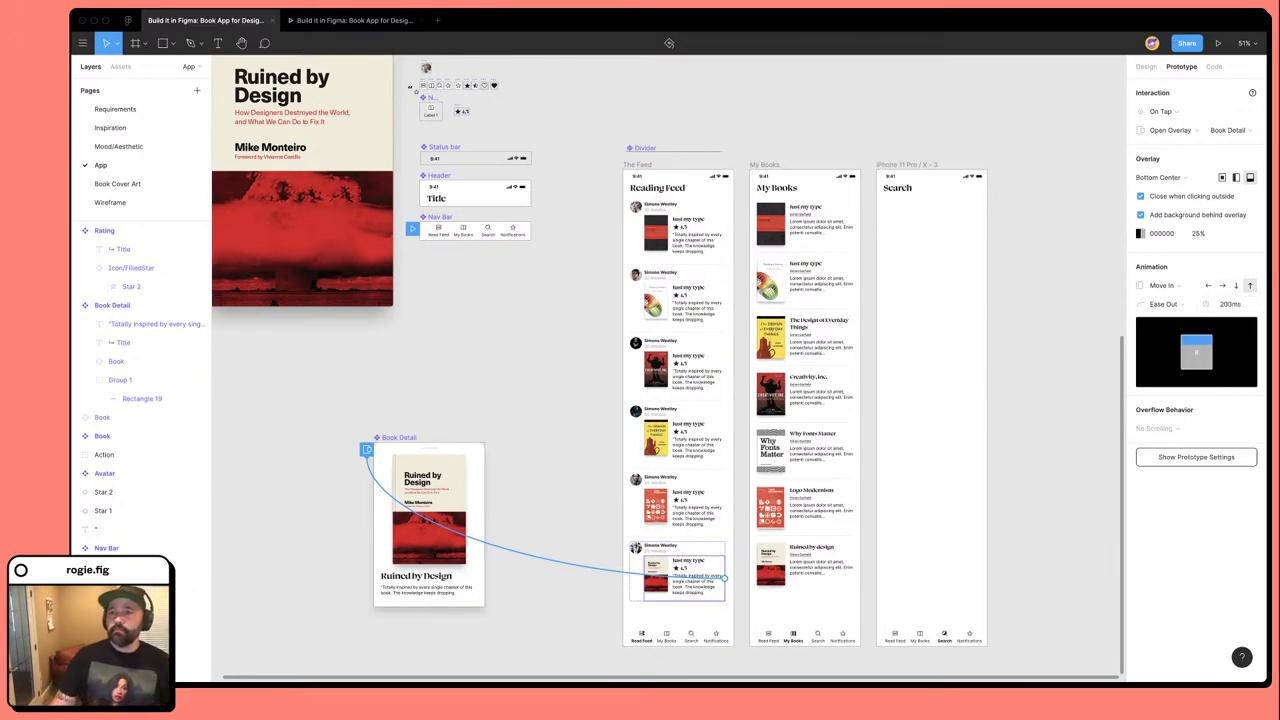
Test the updated overlay in the prototype preview by repeatedly opening it from the Ruined by Design cover and dismissing it.
click(330, 22)
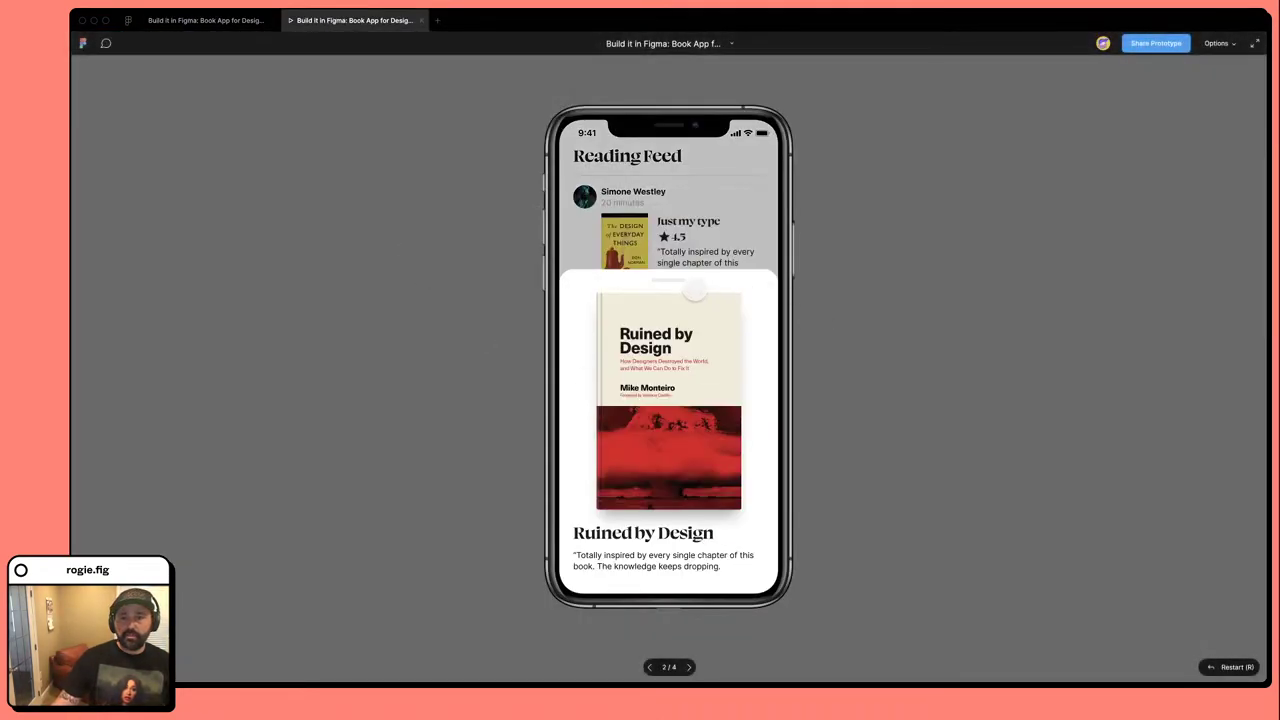
click(684, 240)
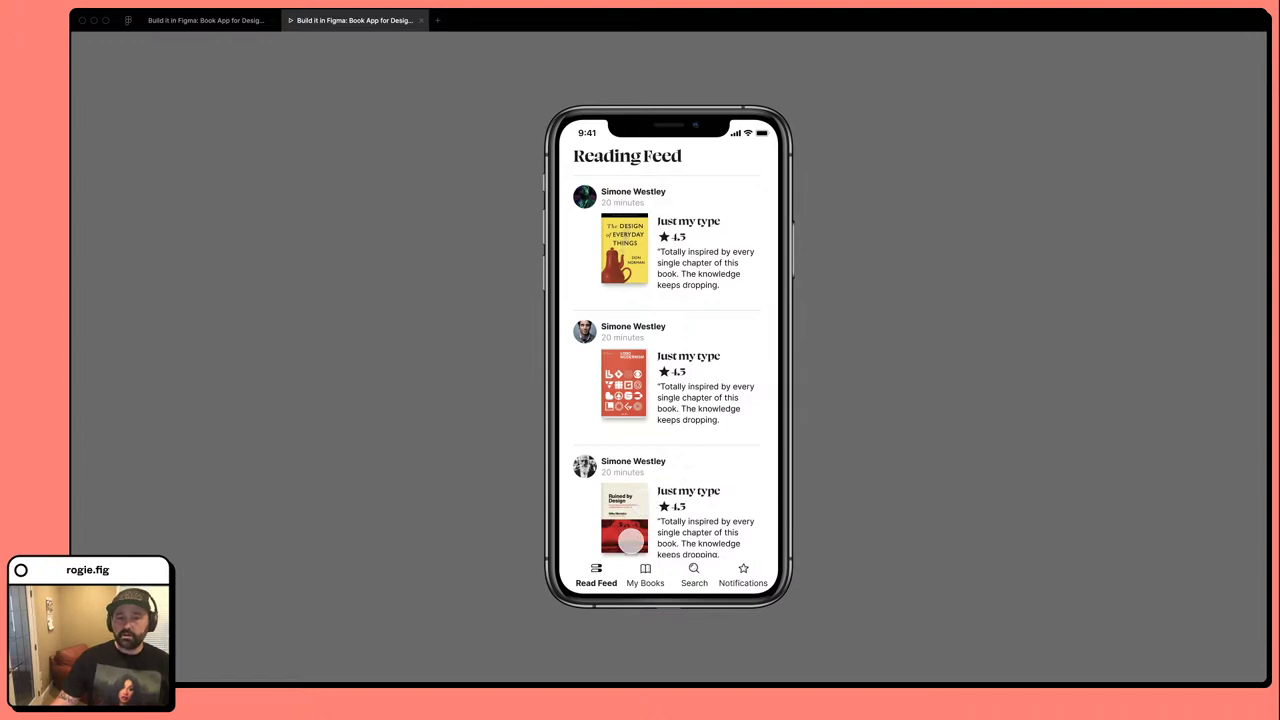
click(633, 525)
click(711, 288)
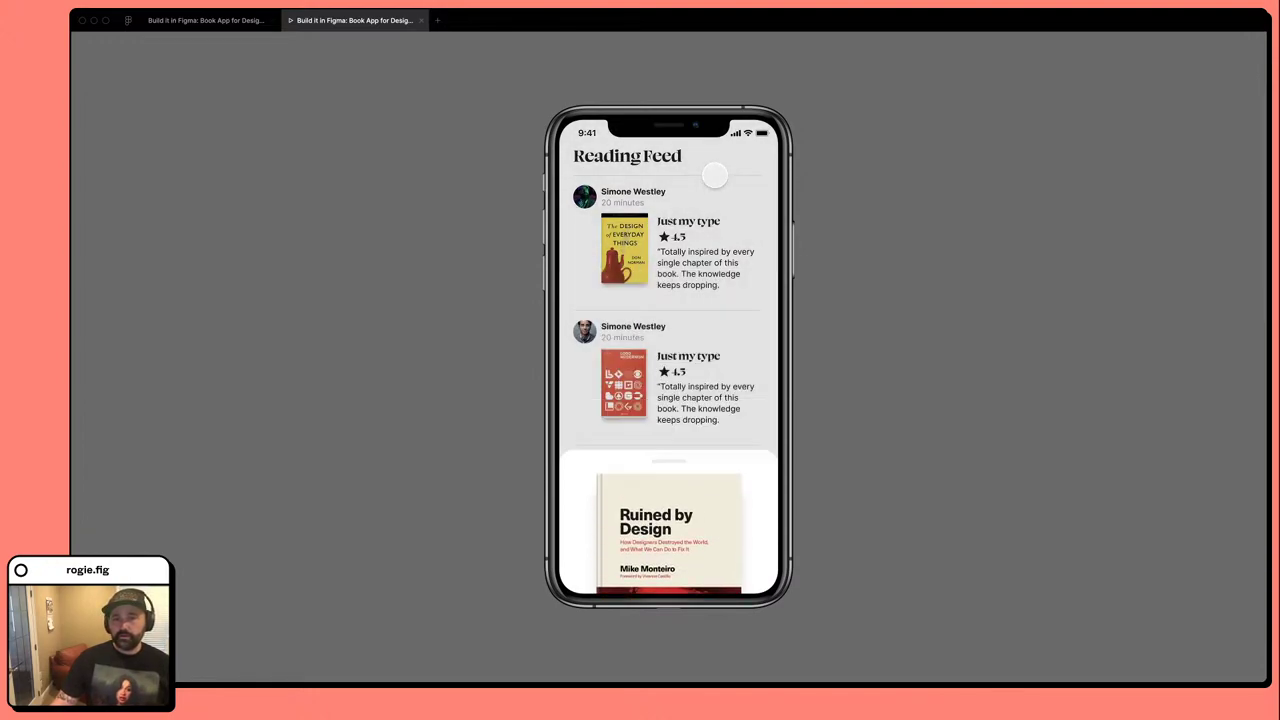
click(636, 524)
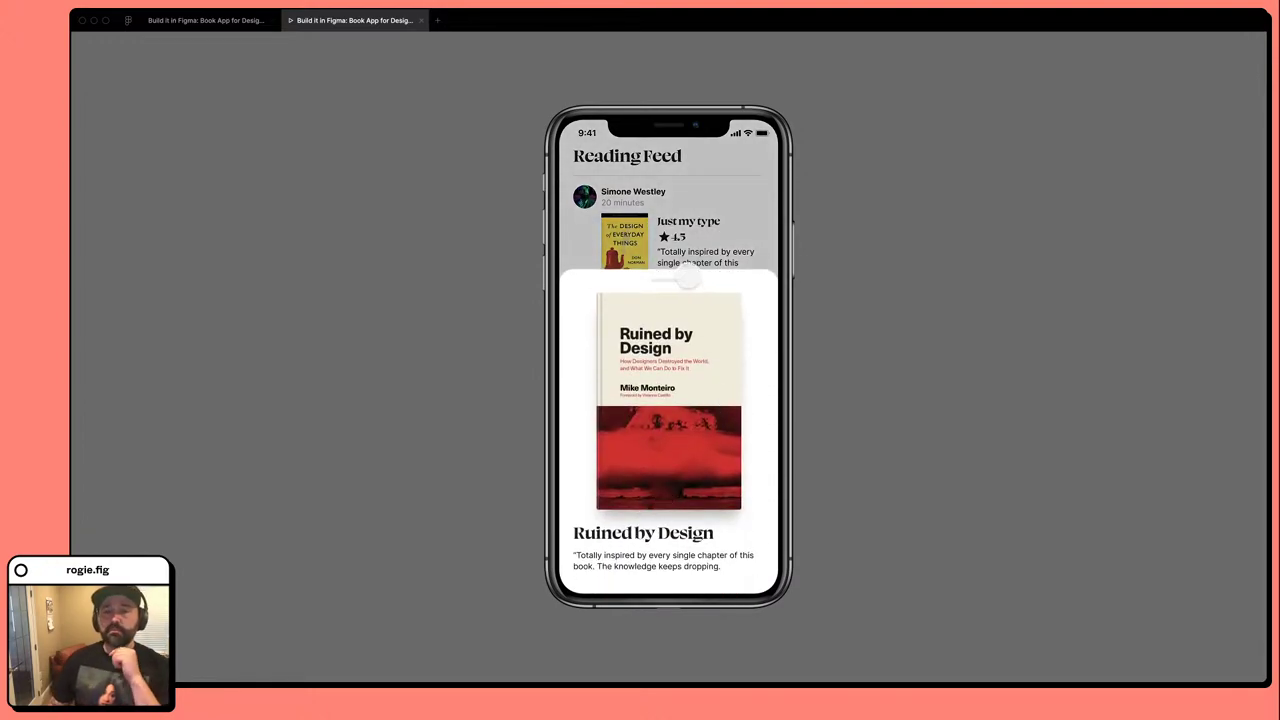
click(663, 219)
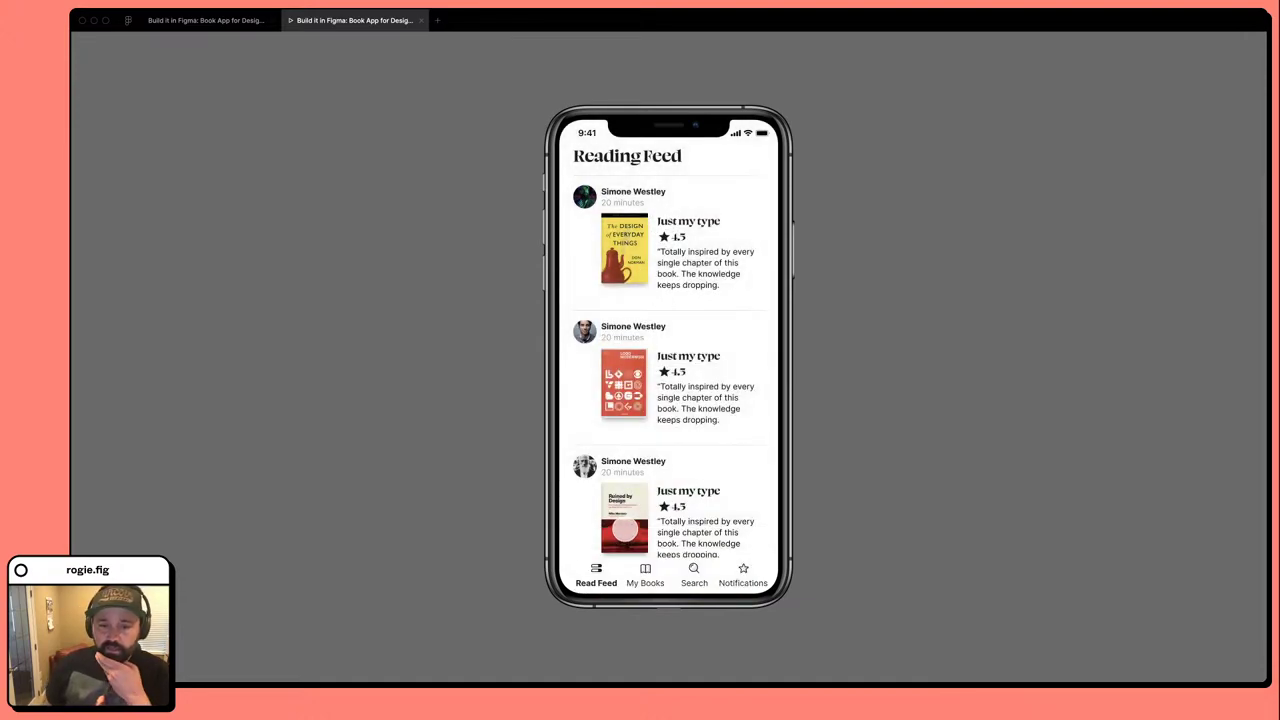
click(622, 530)
click(694, 253)
Check the Reading Feed's scrolling in the preview, and open and close the Ruined by Design overlay from its last entry.
scroll(700, 286, down, 2)
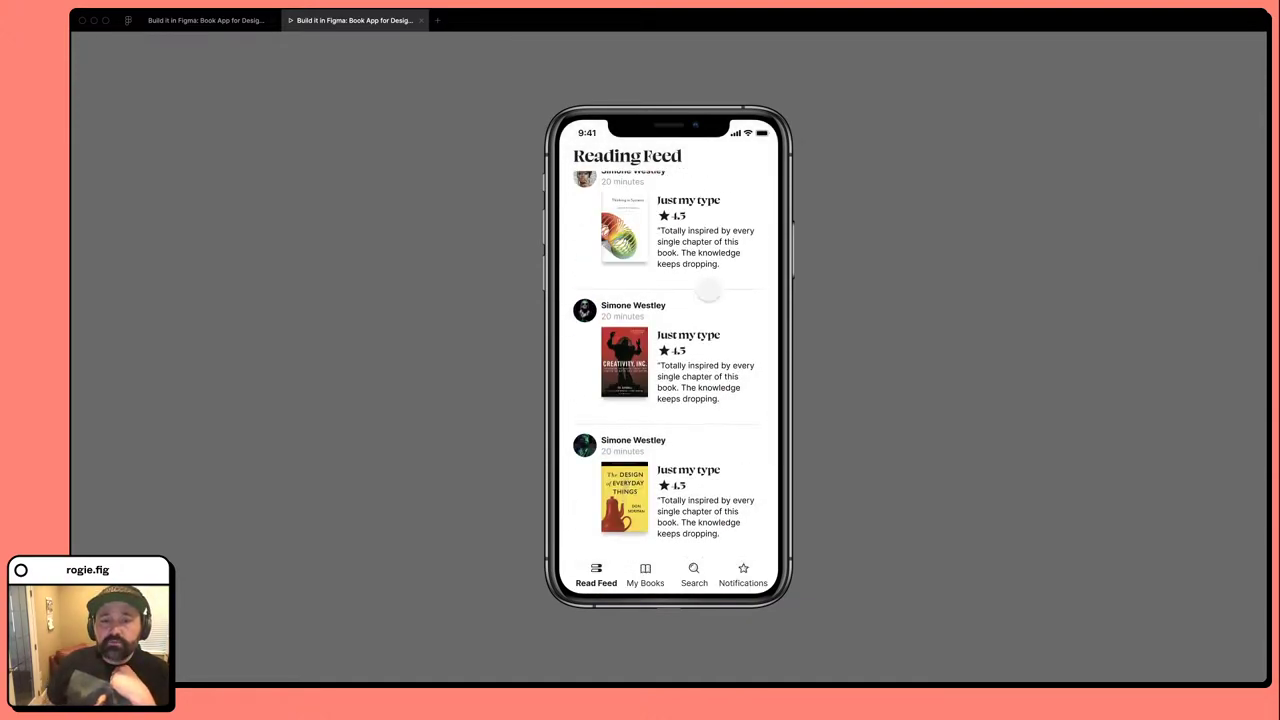
scroll(712, 335, up, 3)
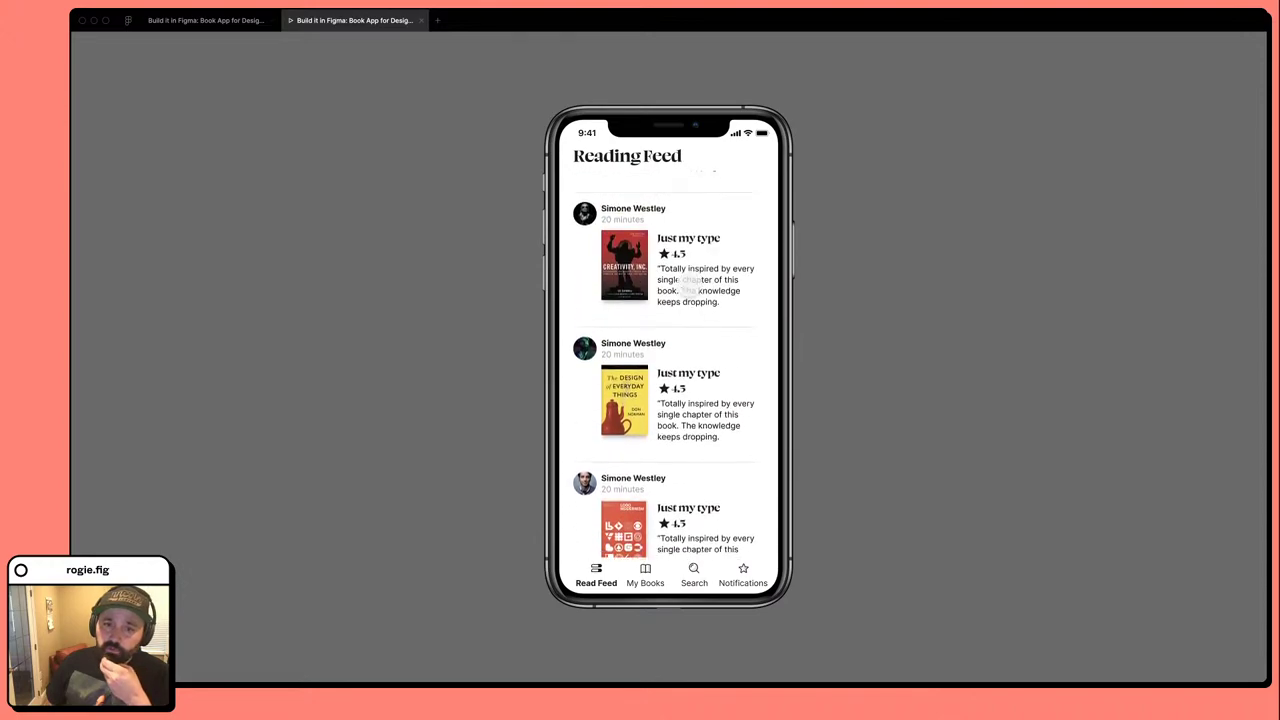
scroll(690, 280, down, 3)
scroll(668, 296, up, 2)
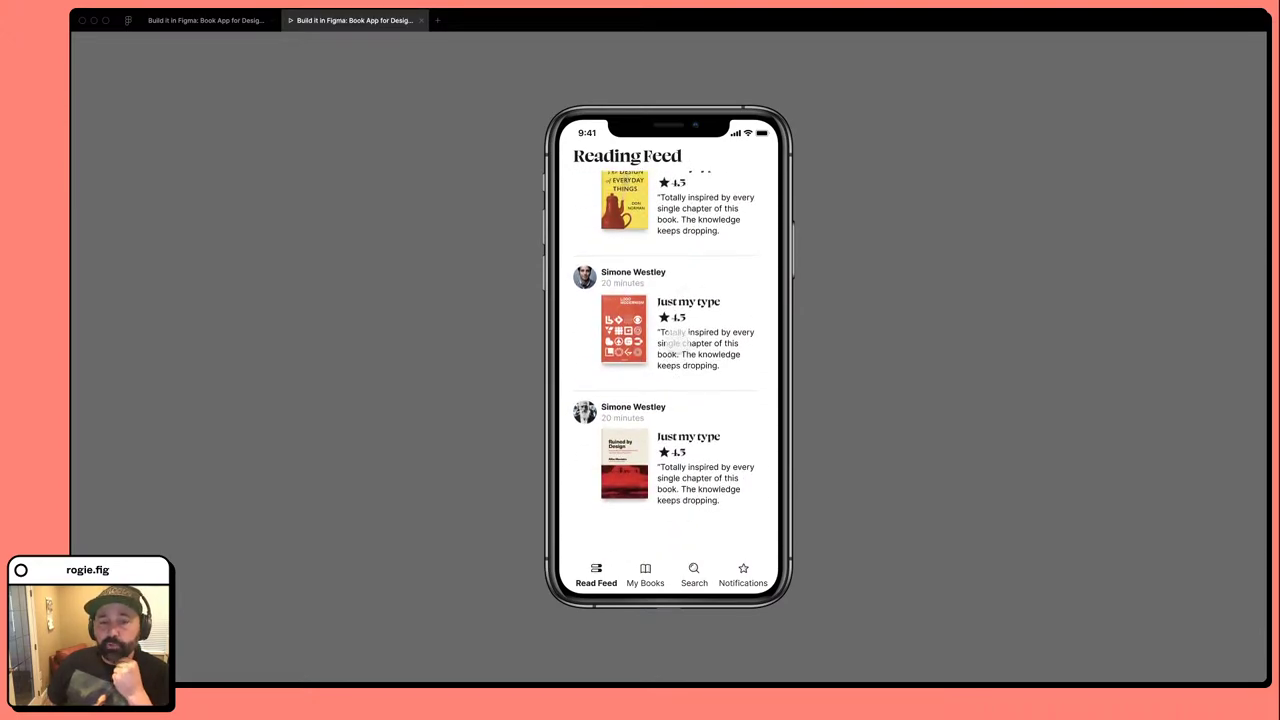
click(632, 511)
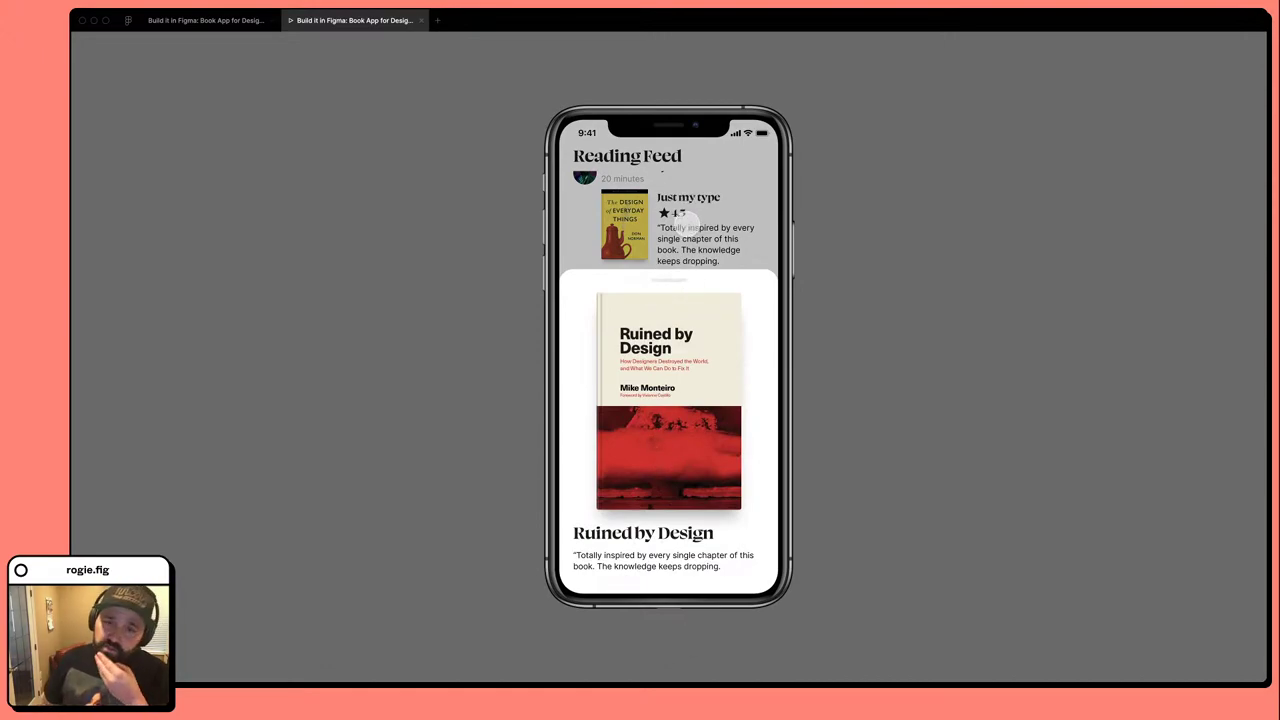
click(684, 224)
mouse_move(1236, 14)
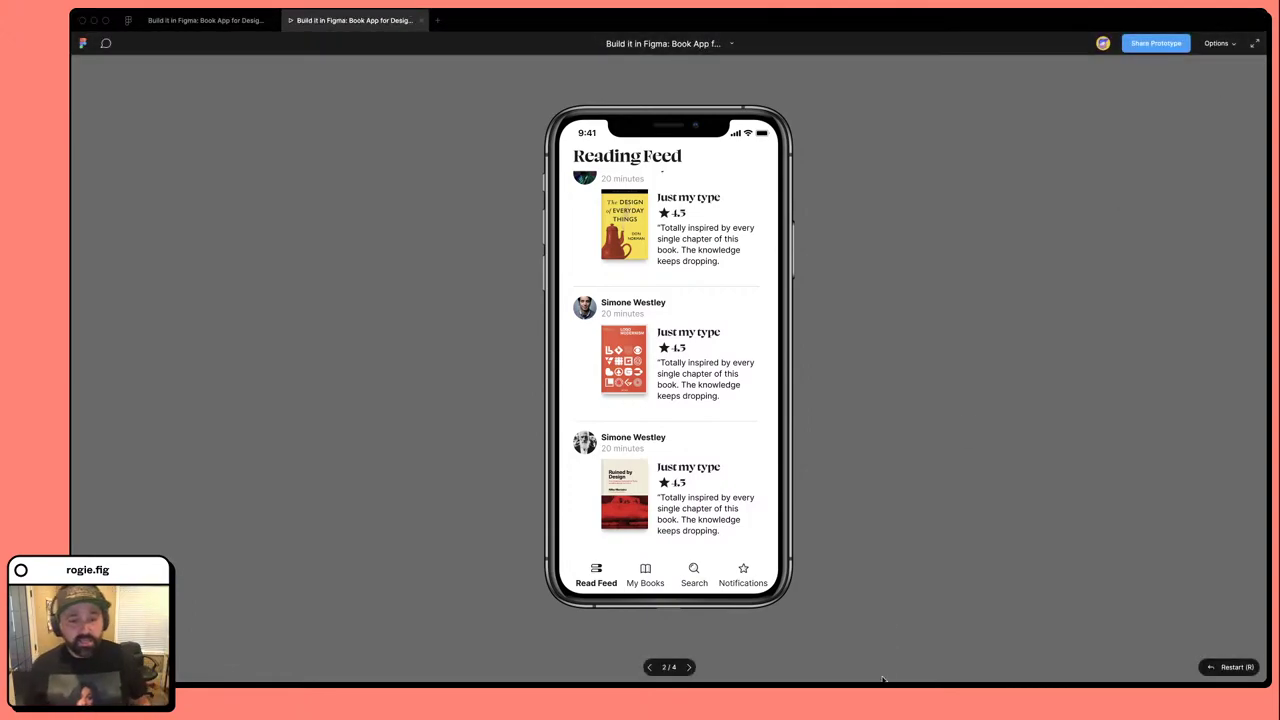
click(612, 516)
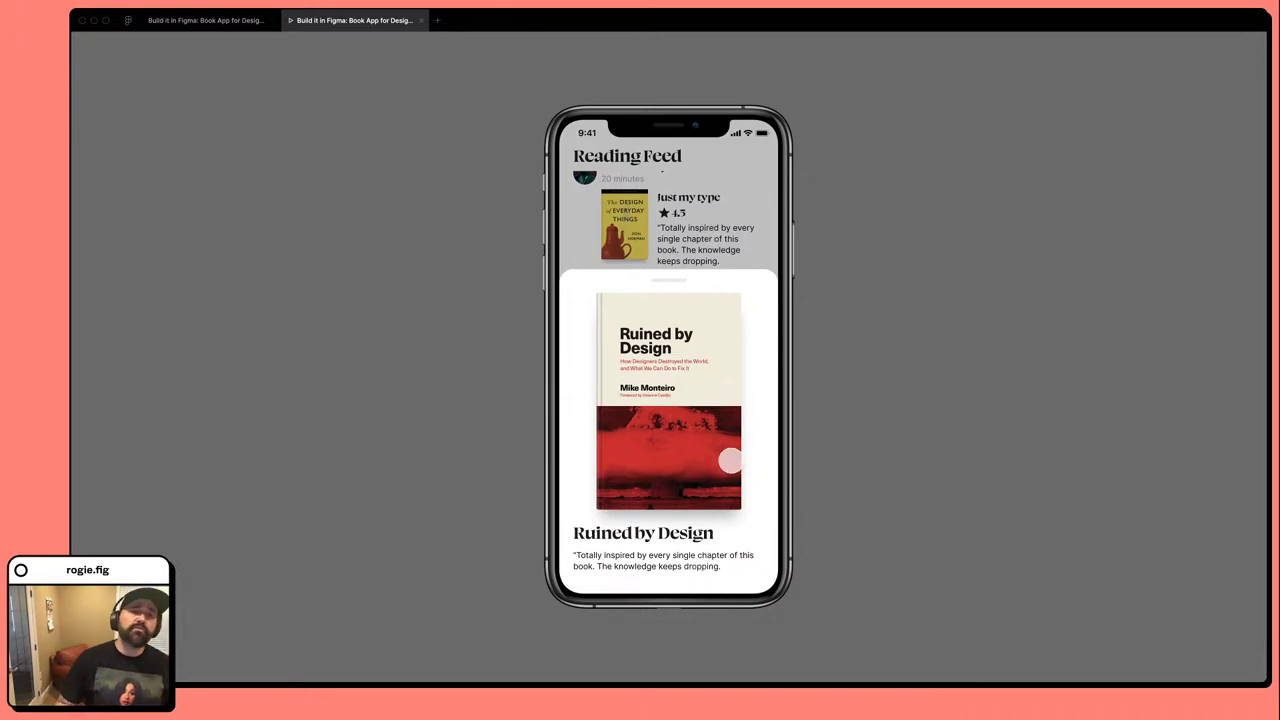
click(687, 182)
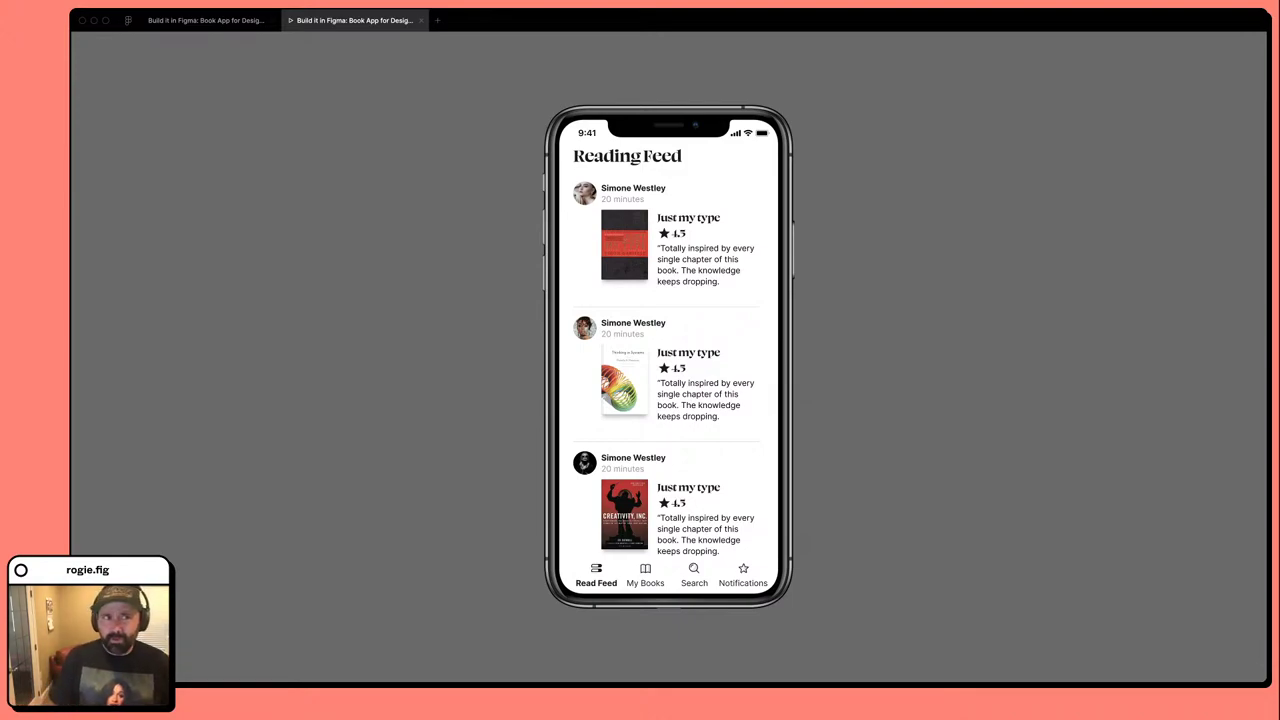
mouse_move(809, 222)
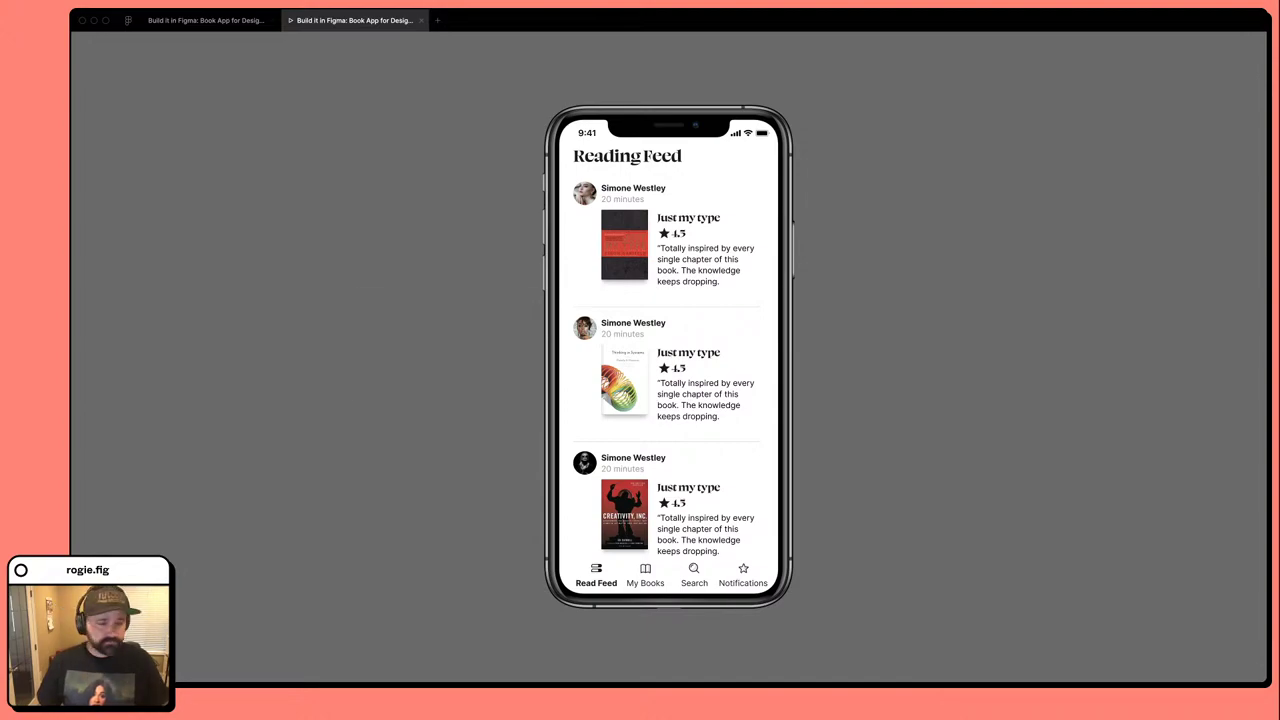
key(super+Tab)
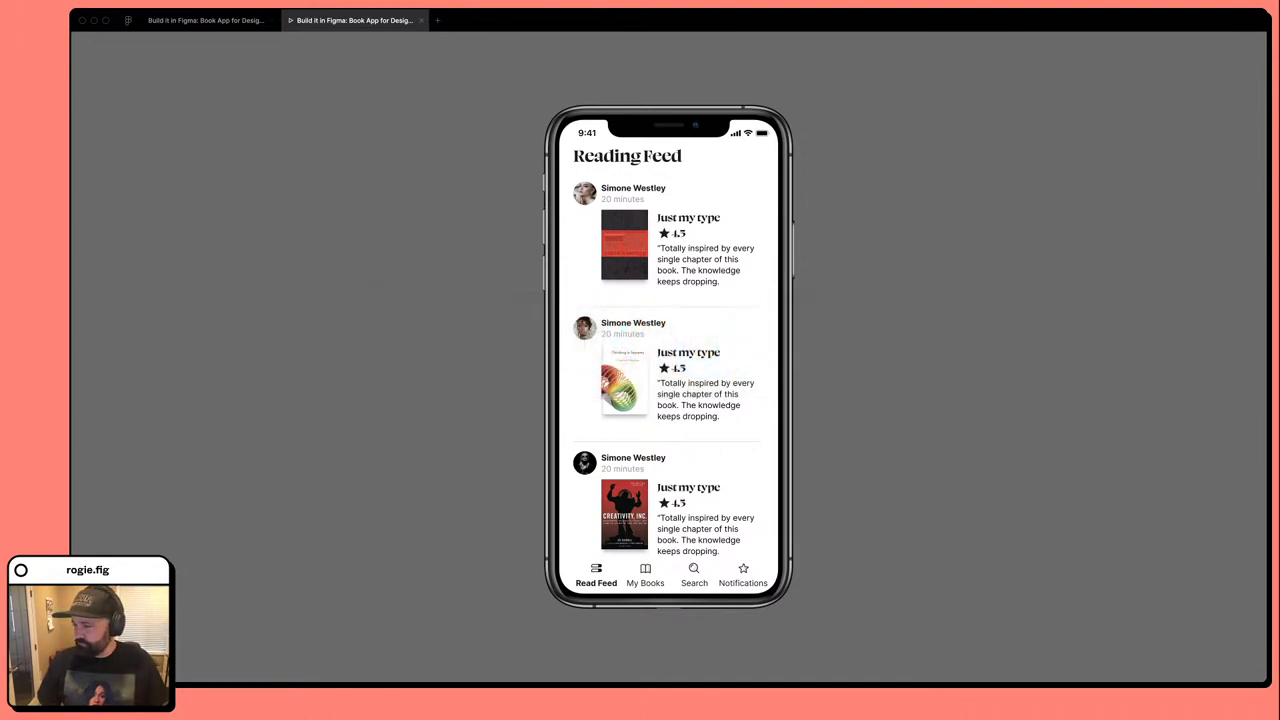